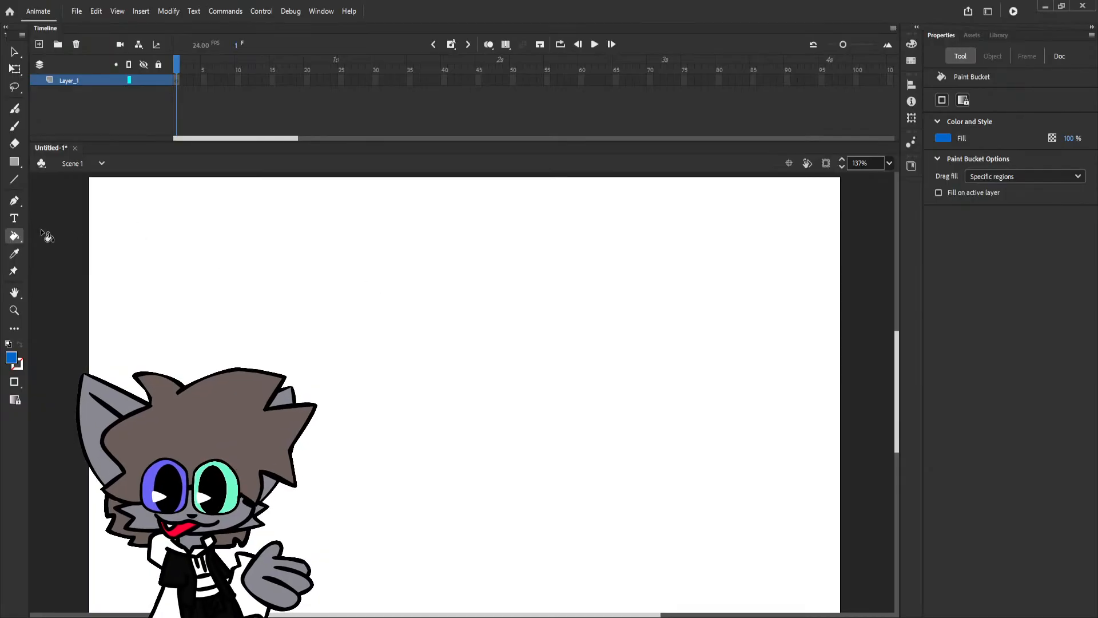
Paint a freehand test stroke on the blank stage with the Classic Brush in blue.
click(14, 126)
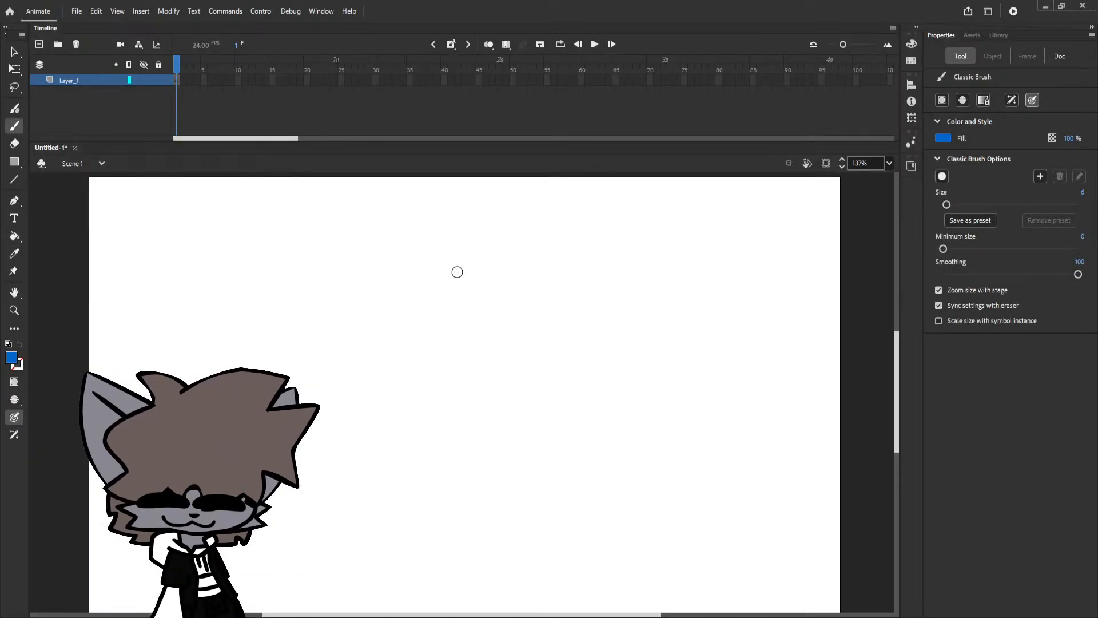
mouse_move(494, 266)
mouse_down()
mouse_move(365, 333)
mouse_move(538, 408)
mouse_move(517, 260)
mouse_move(470, 264)
mouse_up()
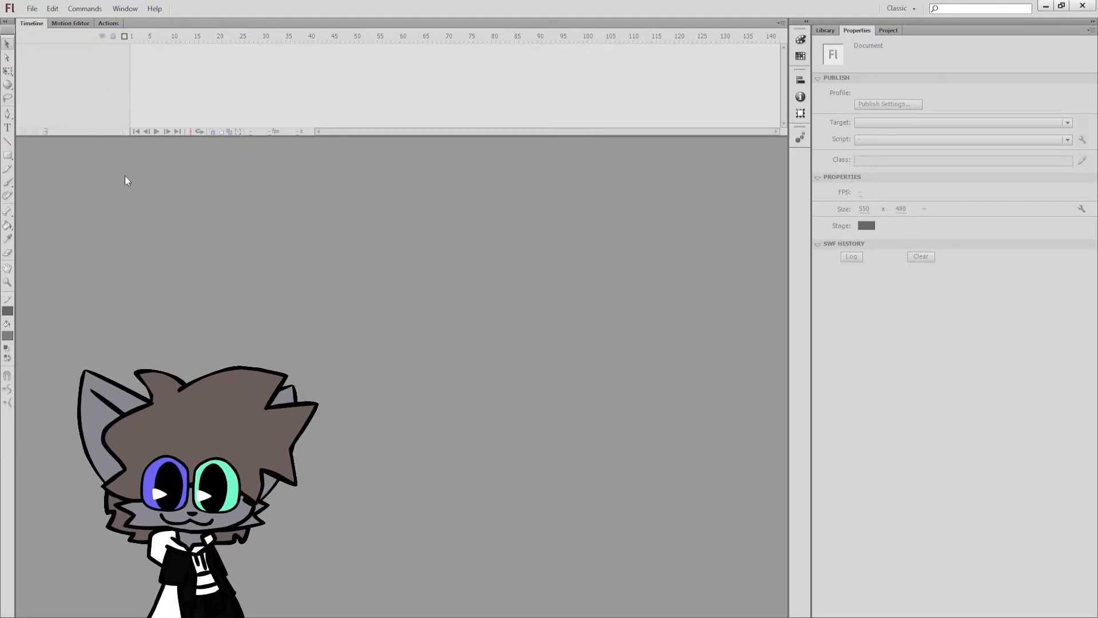
Switch to Flash Professional and create a new ActionScript 3.0 document.
click(470, 340)
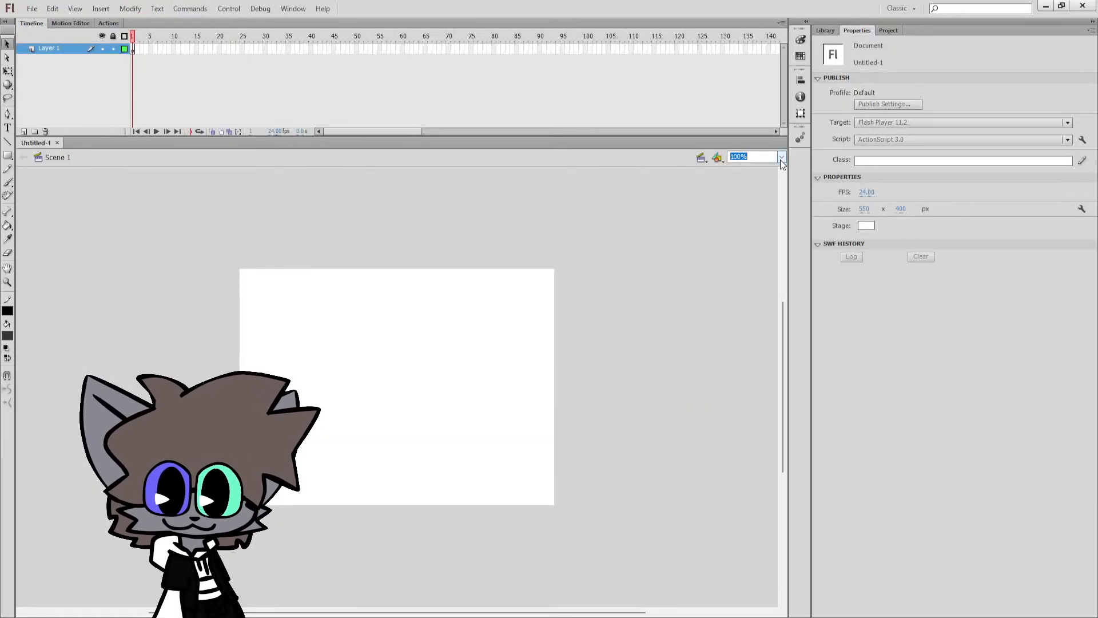
click(781, 158)
click(764, 178)
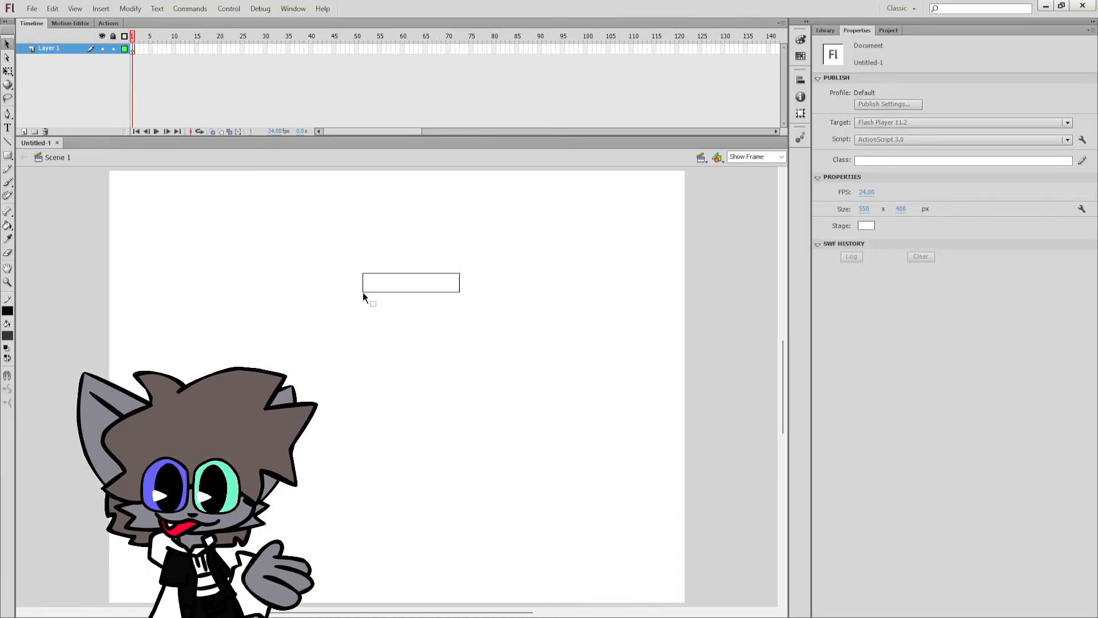
Set up the Brush tool with a black fill, white stroke colour and a small brush size.
key(b)
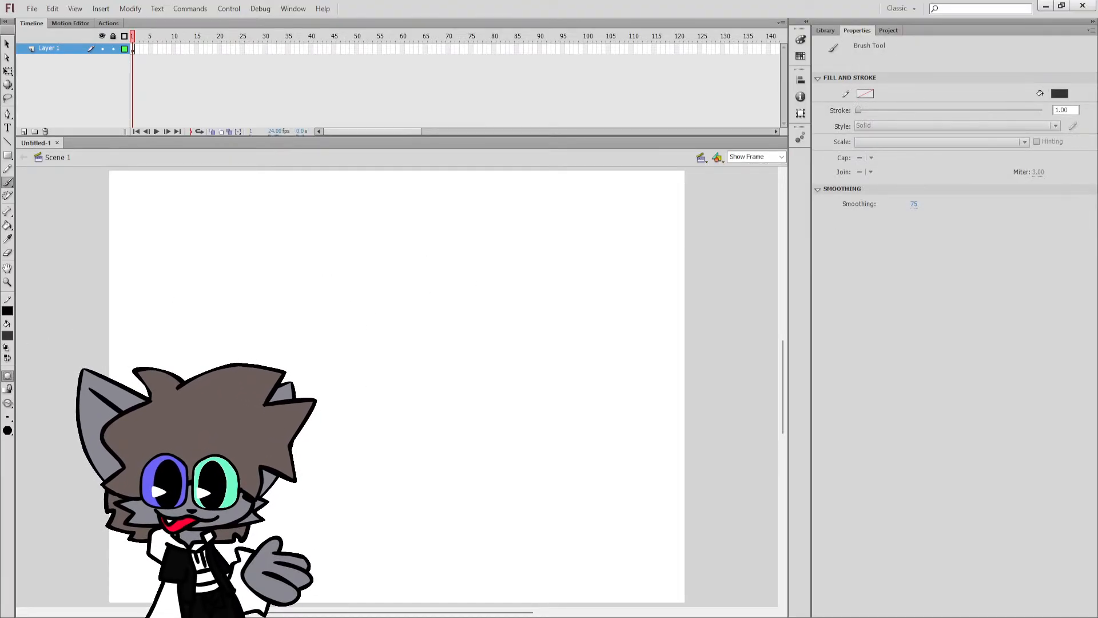
click(7, 347)
click(8, 358)
click(8, 417)
click(22, 437)
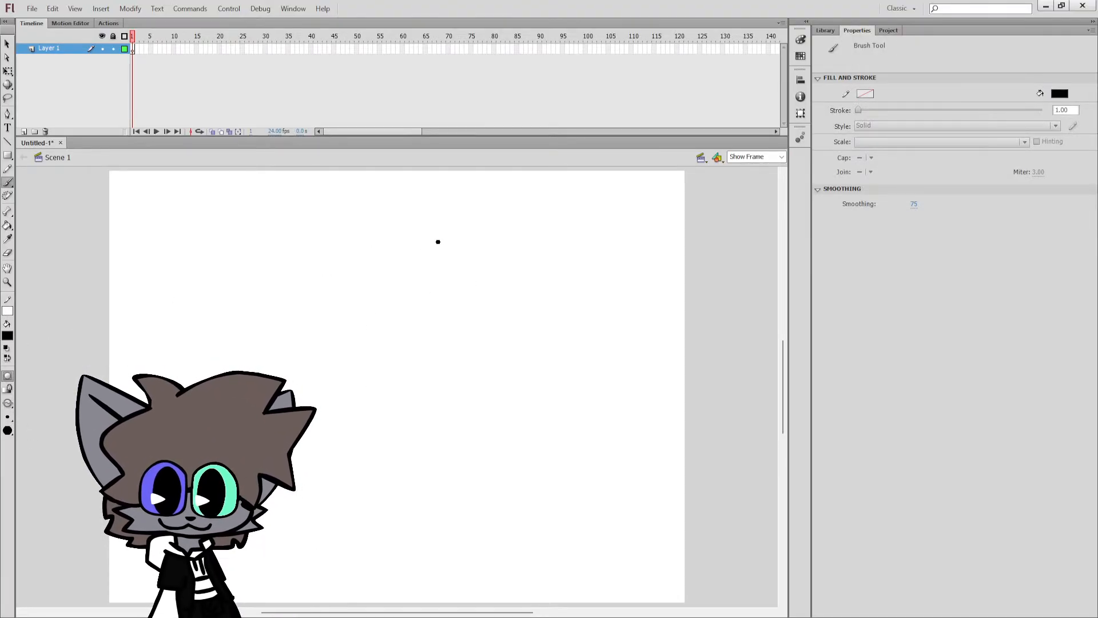
Draw a freehand test circle about 189 px wide and 185 px high in the middle of the stage.
mouse_move(439, 242)
mouse_down()
mouse_move(343, 254)
mouse_move(299, 363)
mouse_move(389, 430)
mouse_move(489, 323)
mouse_move(428, 236)
mouse_up()
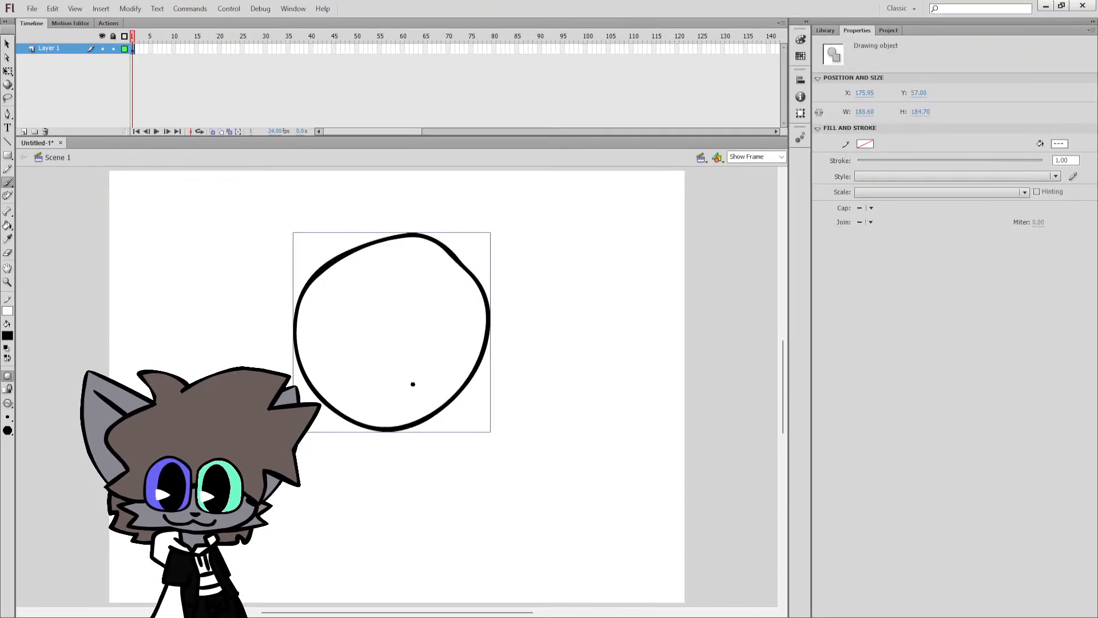
key(Escape)
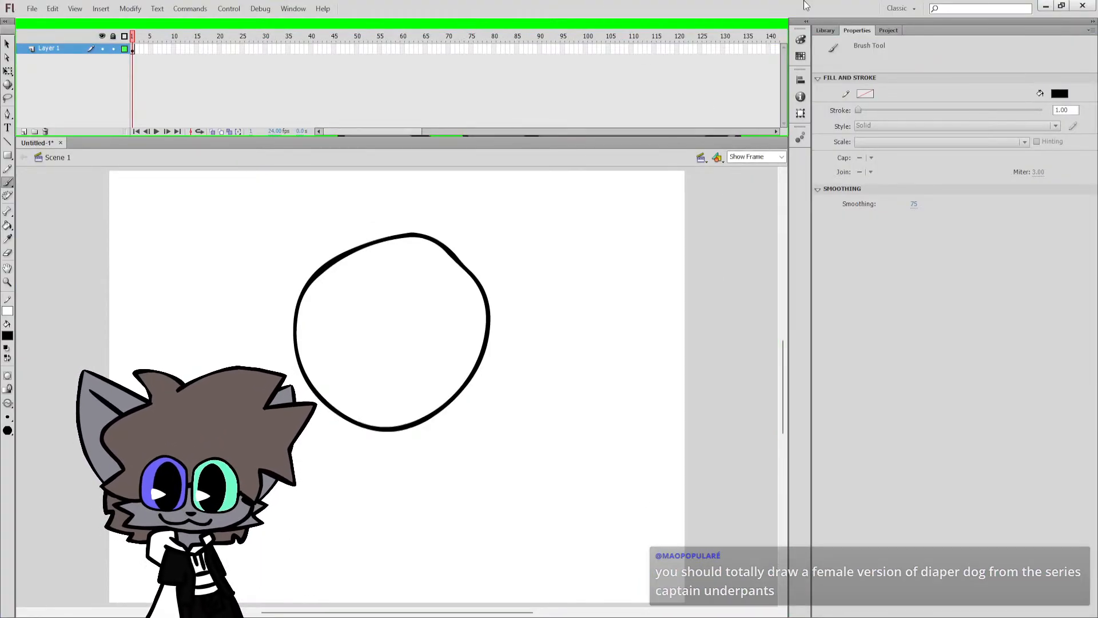
click(1063, 6)
click(1059, 6)
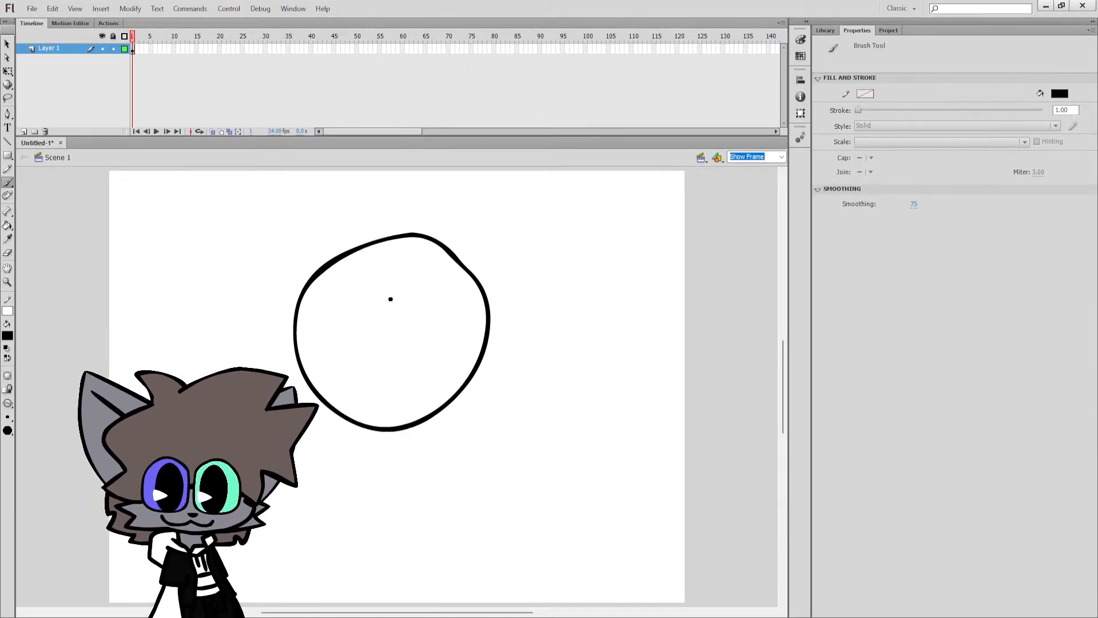
Delete everything on the stage and save the document as live stream artstyle.fla.
key(ctrl+a)
key(Delete)
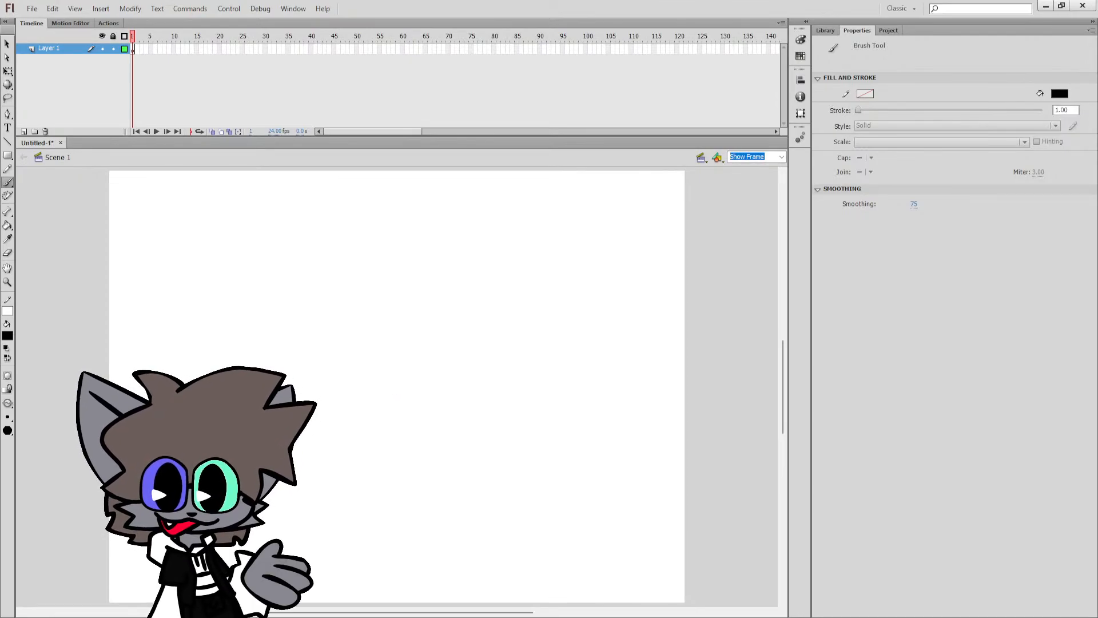
key(Return)
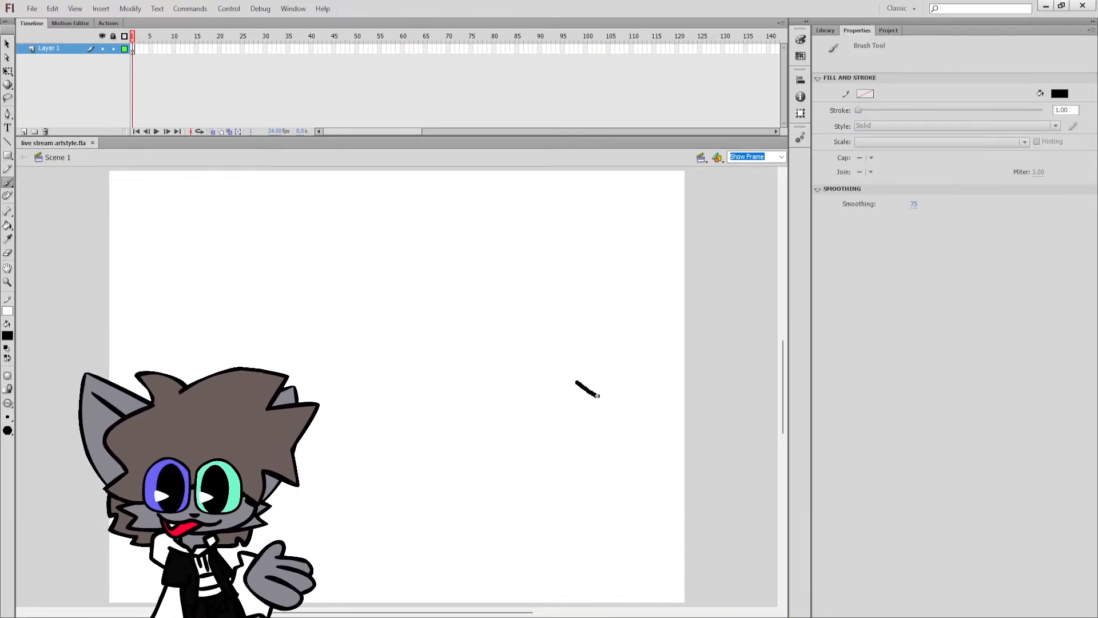
Draw the angular right cheek and the long curved jaw line of the character's head.
drag(598, 395, 556, 429)
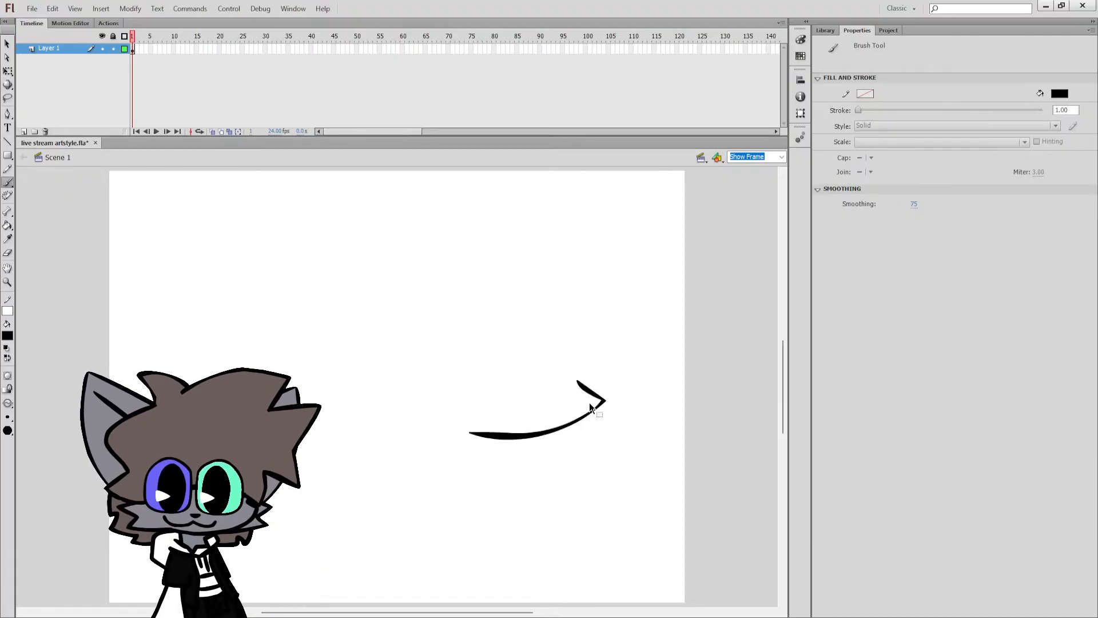
key(ctrl+z)
drag(572, 388, 602, 393)
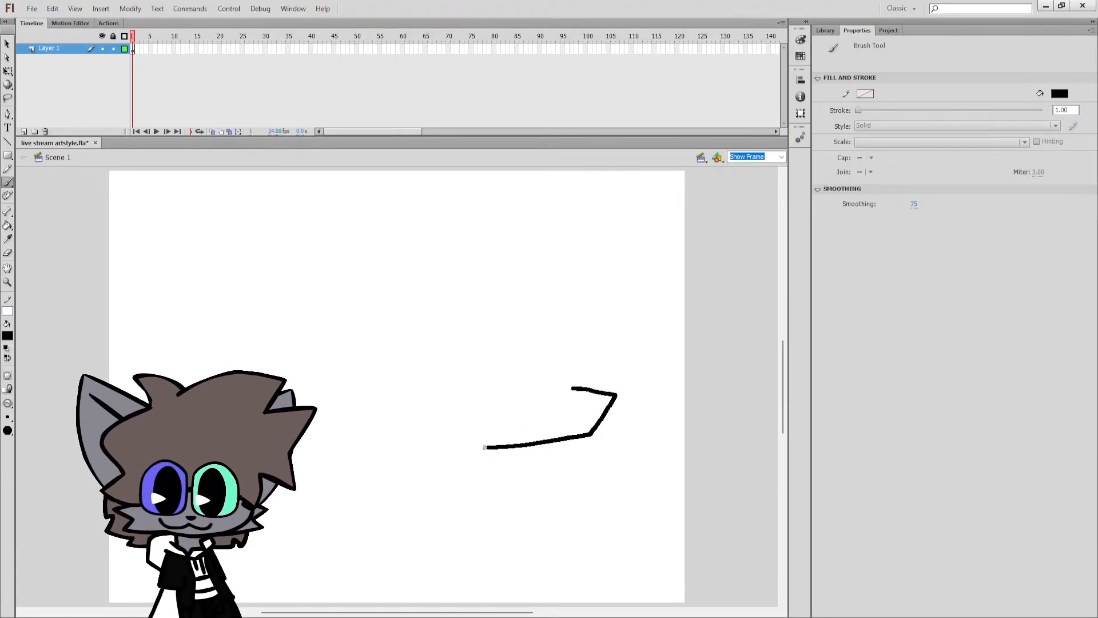
drag(458, 445, 456, 445)
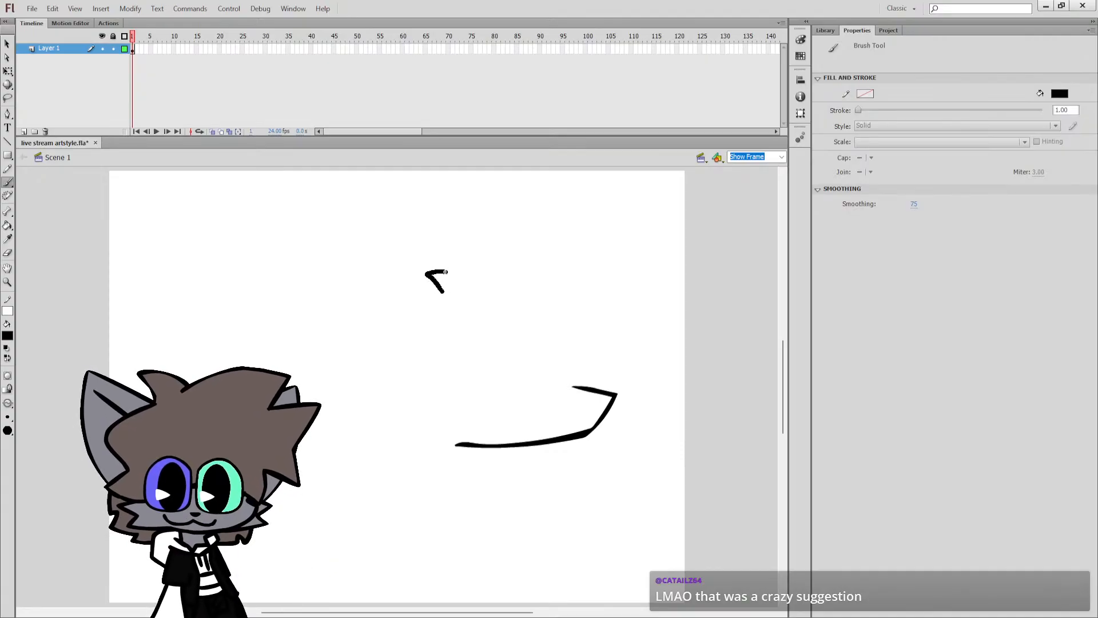
Draw the spiky hair outline above the jaw, with a wavy fringe closing it along the lower edge.
key(ctrl+z)
mouse_move(426, 259)
mouse_down()
mouse_move(447, 294)
mouse_move(428, 269)
mouse_move(482, 280)
mouse_move(605, 225)
mouse_up()
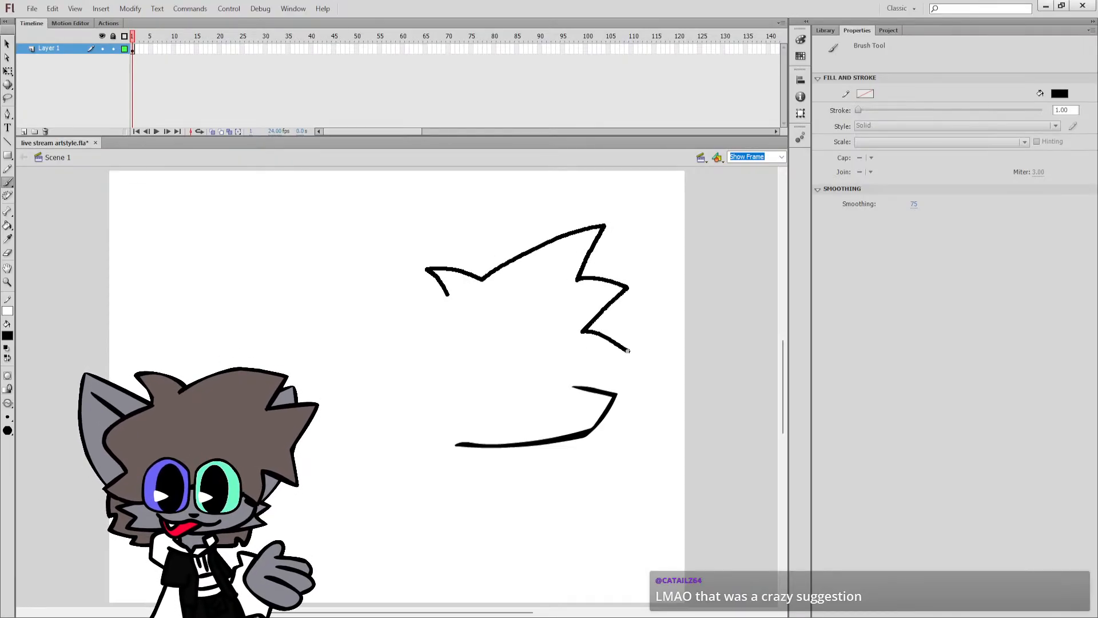
drag(577, 385, 573, 386)
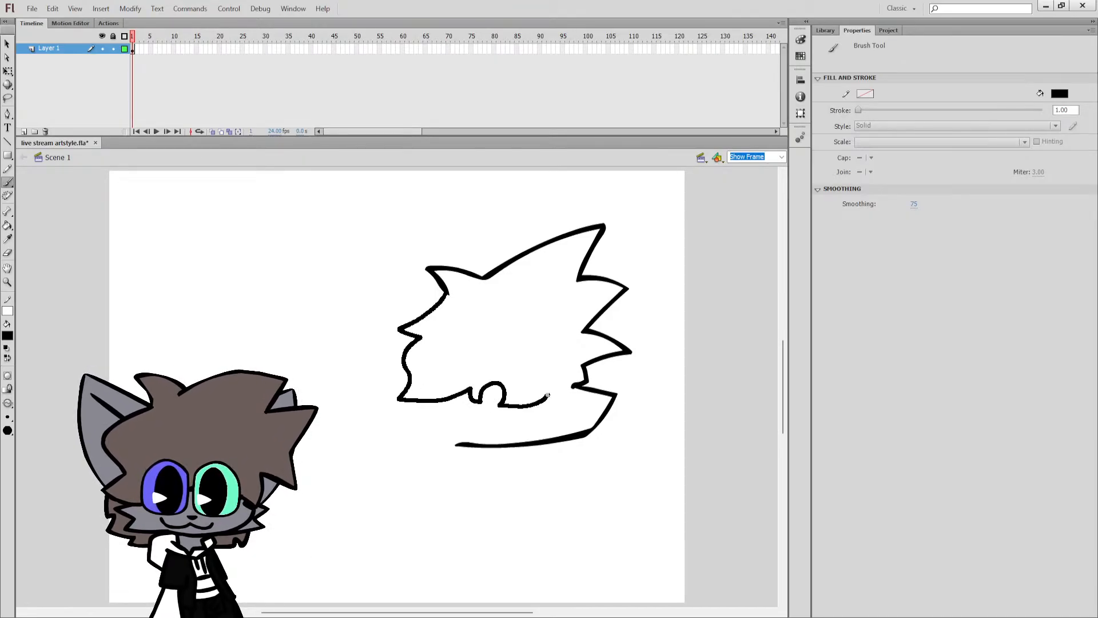
drag(560, 386, 573, 387)
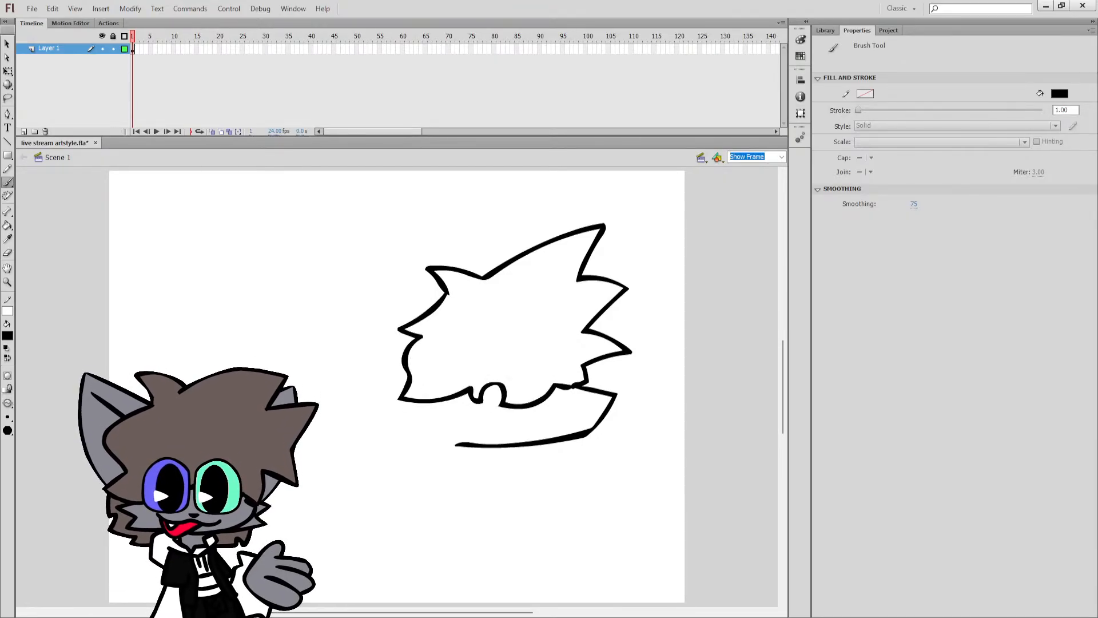
mouse_move(442, 297)
mouse_down()
mouse_move(323, 268)
mouse_move(384, 377)
mouse_move(447, 413)
mouse_move(415, 417)
mouse_move(413, 432)
mouse_move(457, 443)
mouse_up()
key(ctrl+z)
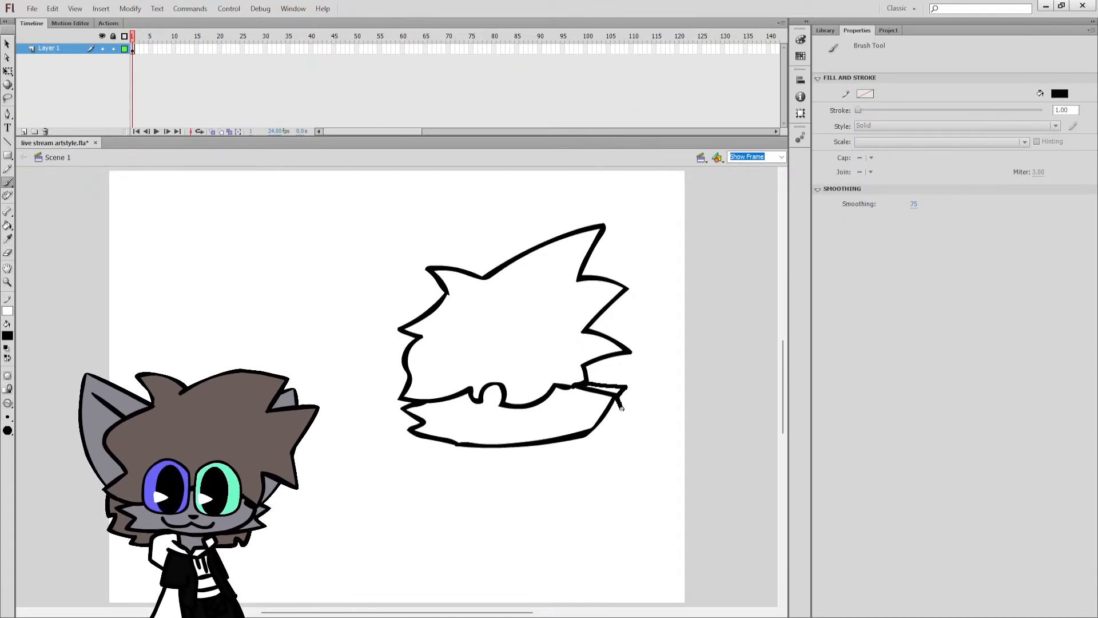
drag(601, 430, 599, 431)
key(ctrl+z)
key(ctrl+z)
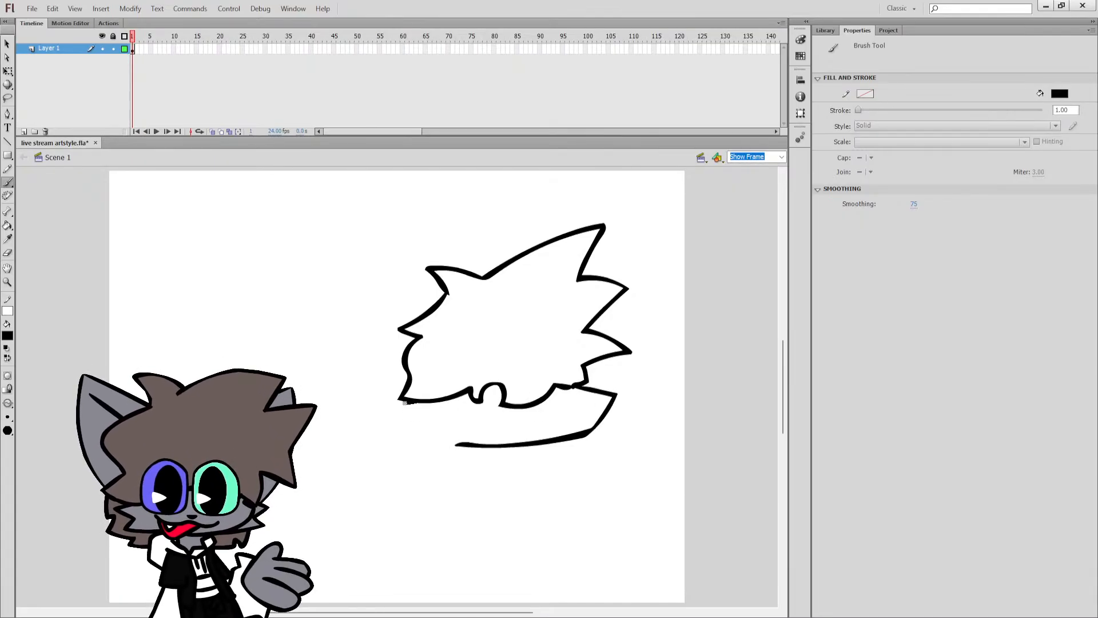
Draw pointed cheek tufts on both sides of the face, joining the hair to the jaw line.
drag(445, 449, 460, 444)
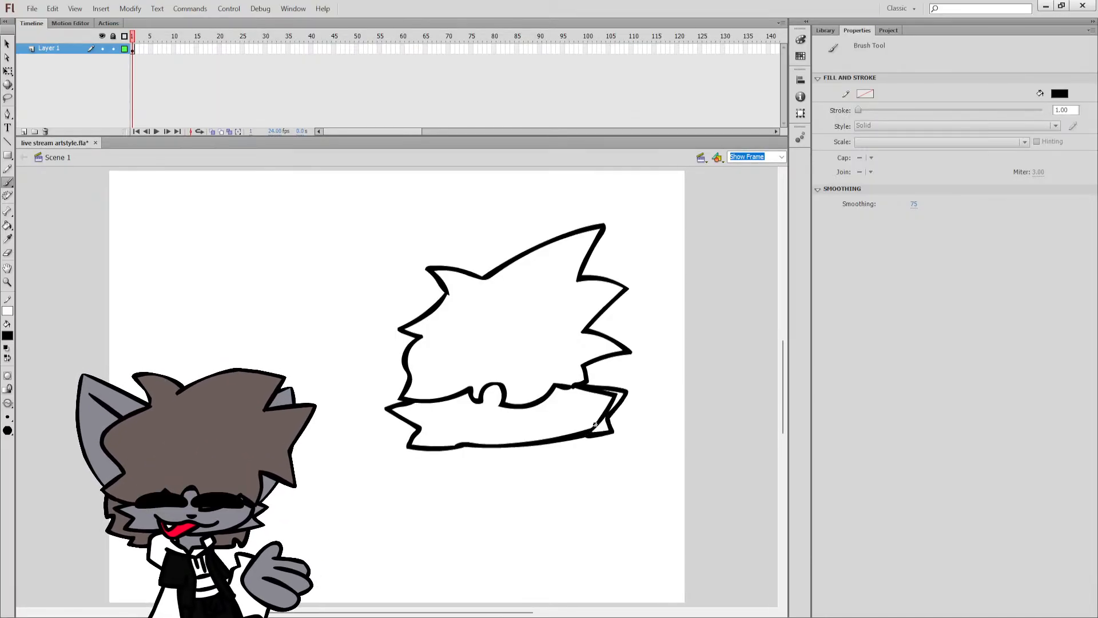
drag(443, 294, 300, 279)
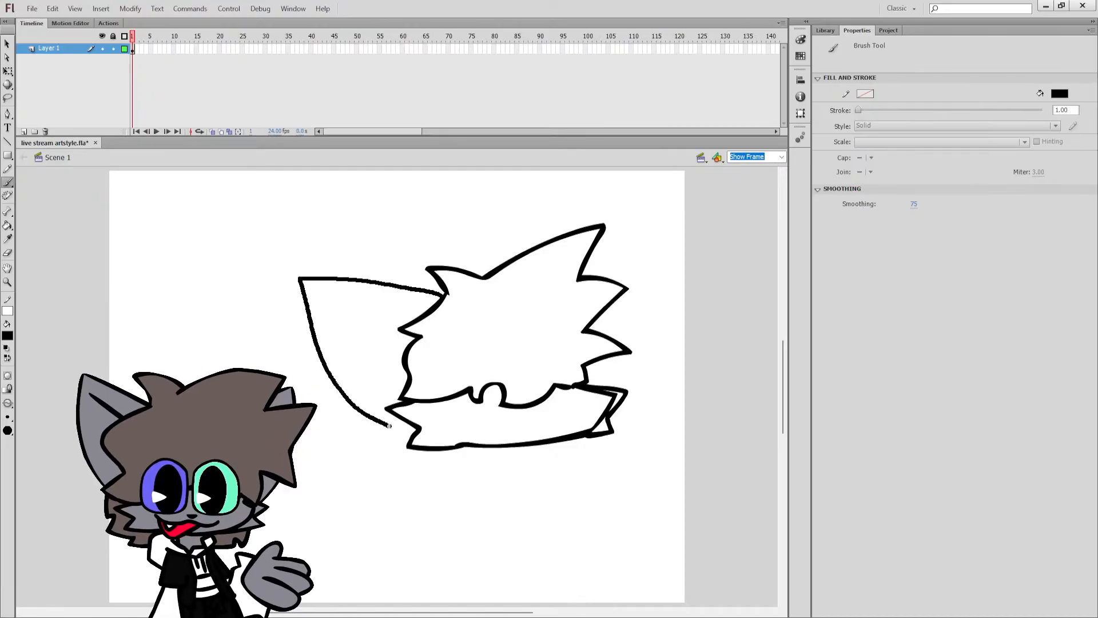
drag(389, 426, 411, 437)
key(ctrl+z)
key(ctrl+z)
mouse_move(445, 293)
mouse_down()
mouse_move(330, 226)
mouse_move(353, 329)
mouse_move(400, 399)
mouse_up()
key(ctrl+z)
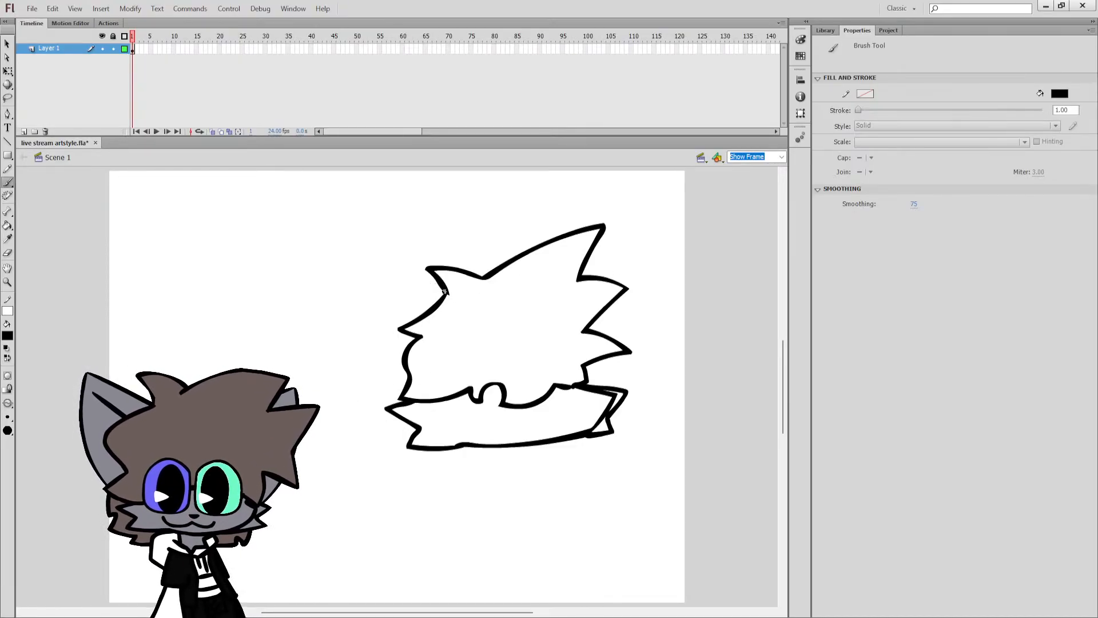
Draw a large pointed ear on the left of the hair and a narrower one behind the right hair spikes.
mouse_move(443, 291)
mouse_down()
mouse_move(331, 290)
mouse_move(348, 265)
mouse_move(369, 371)
mouse_move(391, 402)
mouse_up()
key(ctrl+z)
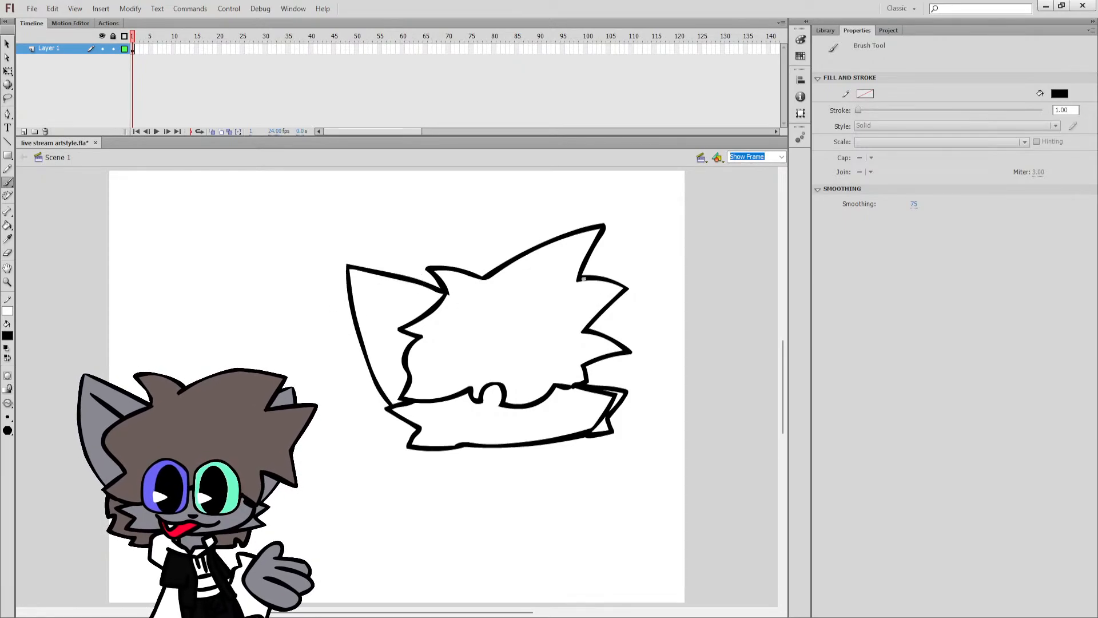
mouse_move(581, 279)
mouse_down()
mouse_move(611, 263)
mouse_move(632, 309)
mouse_move(616, 388)
mouse_up()
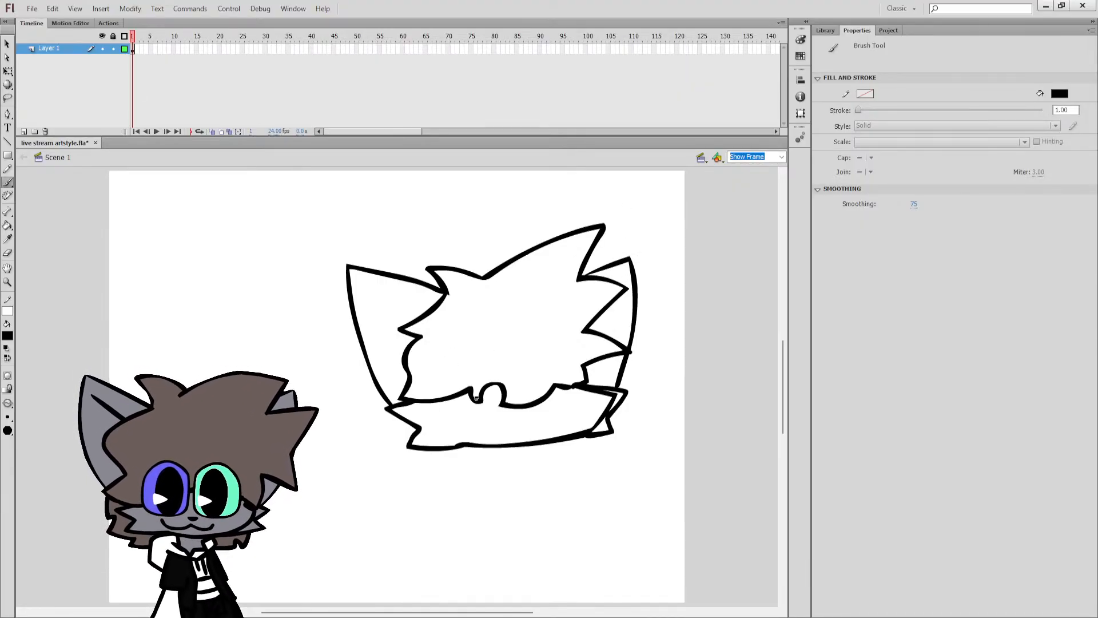
Try to draw a solid black oval eye over the middle of the fringe.
drag(470, 367, 471, 419)
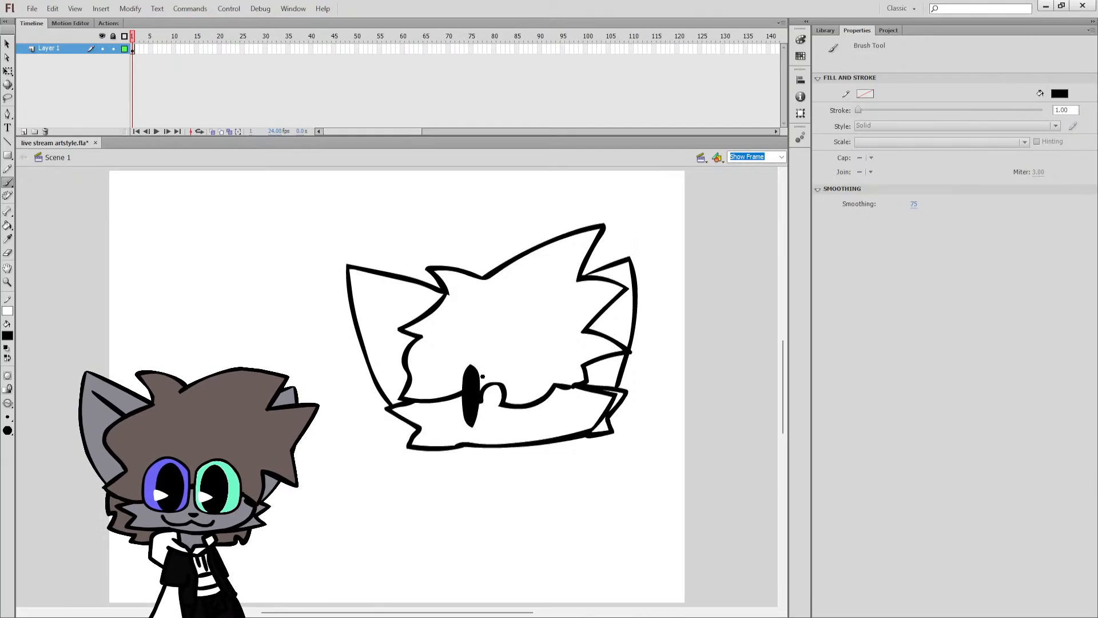
key(ctrl+z)
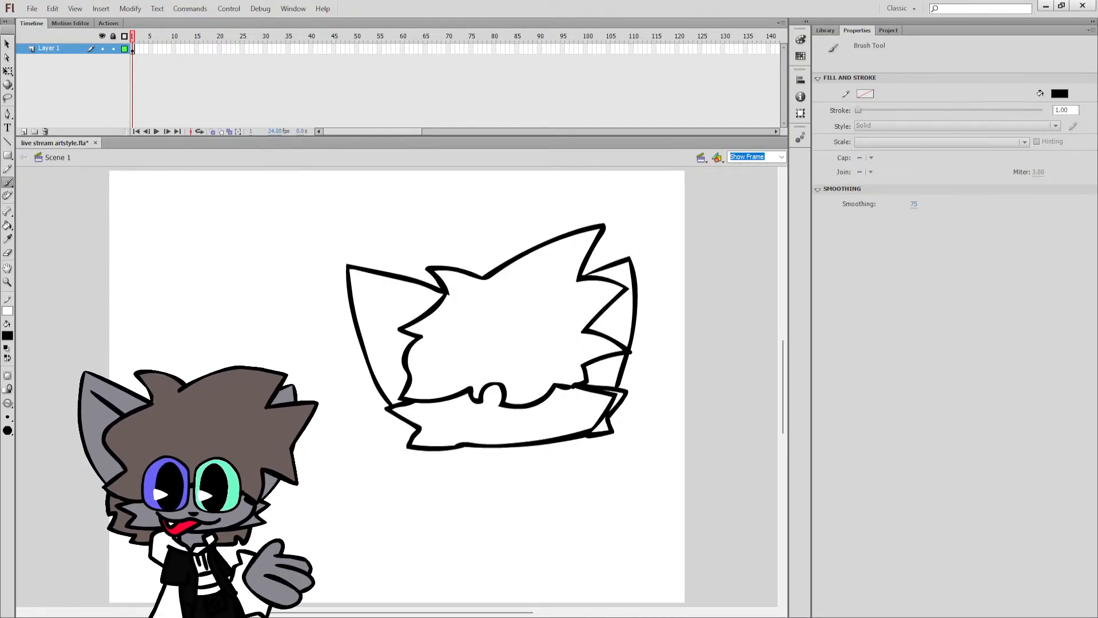
Move the entire head drawing to the left side of the stage and slightly down, then deselect it.
click(7, 71)
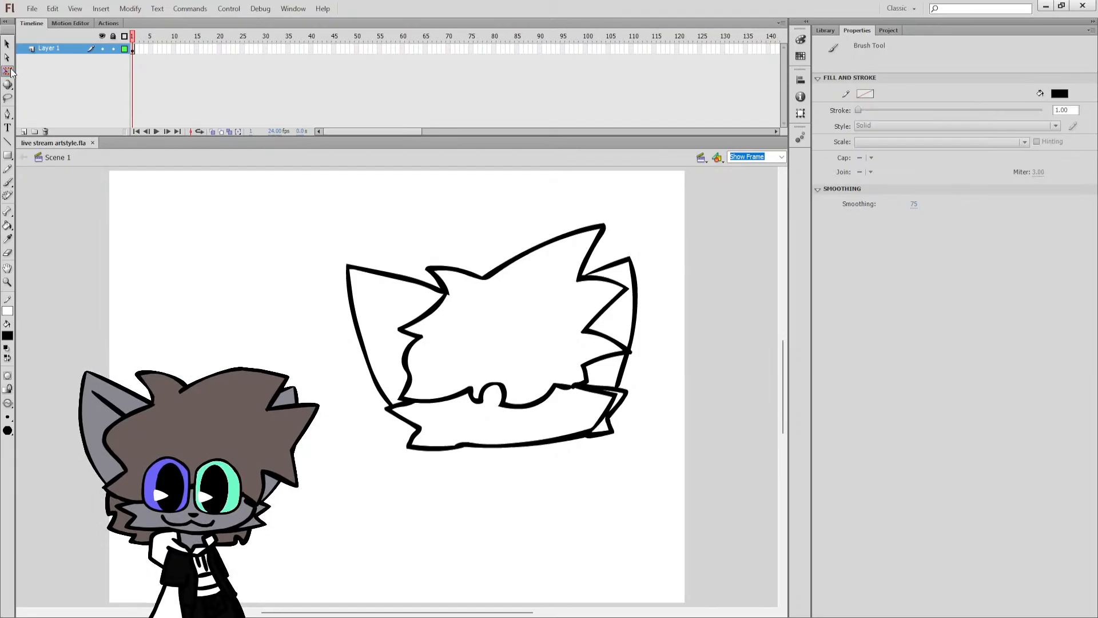
key(b)
key(ctrl+a)
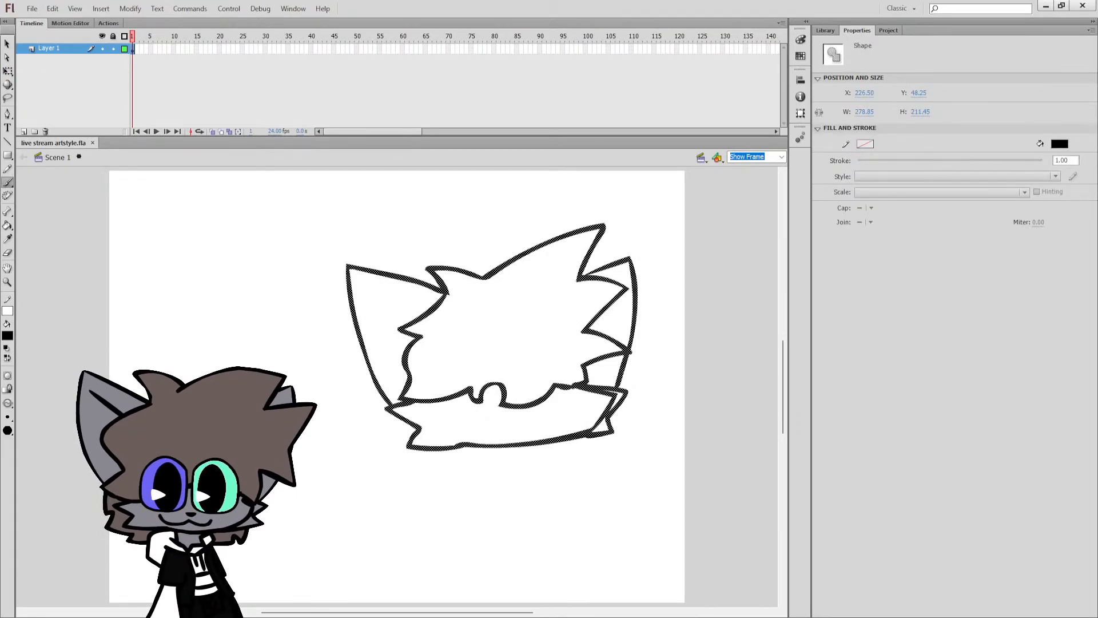
click(10, 72)
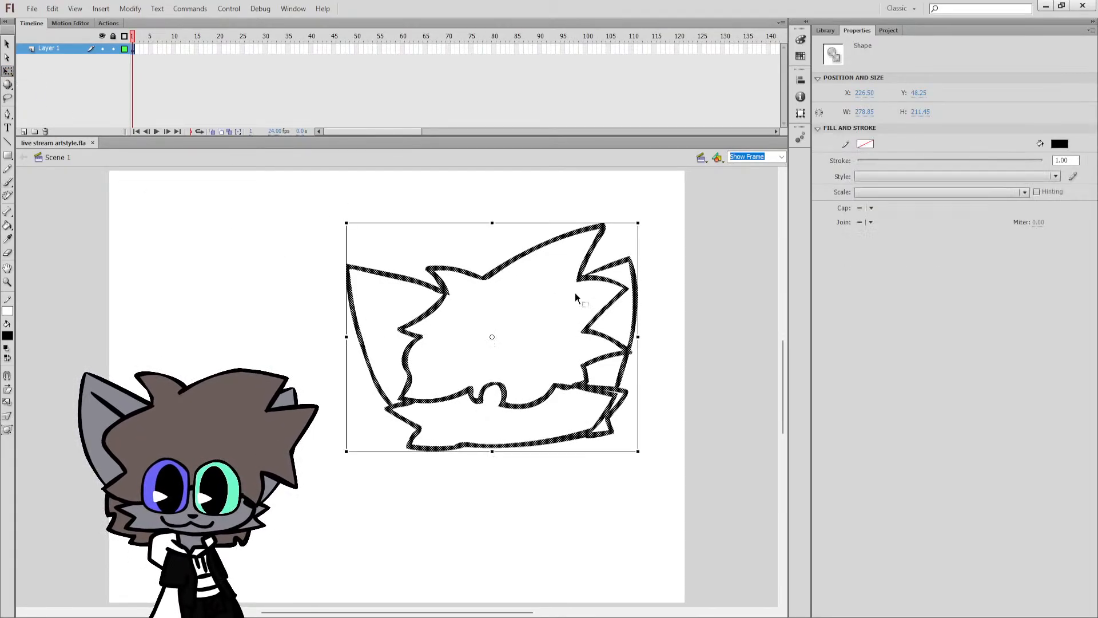
drag(583, 390, 368, 426)
click(514, 327)
click(460, 349)
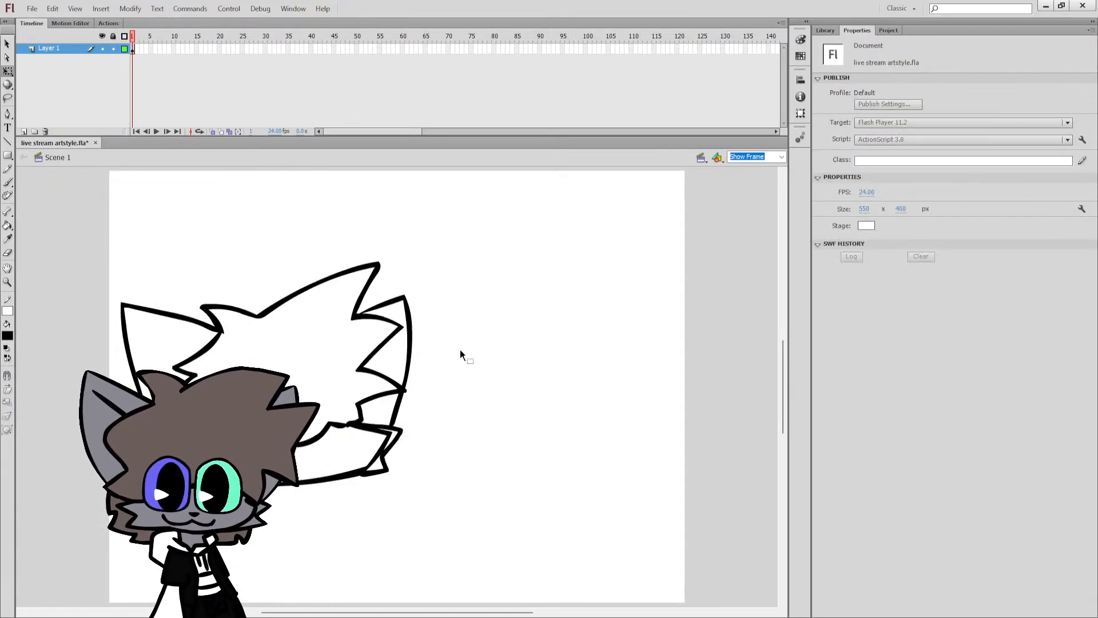
Draw a solid black oval eye about 23 px wide and 50 px high on the face with a much larger brush size.
key(b)
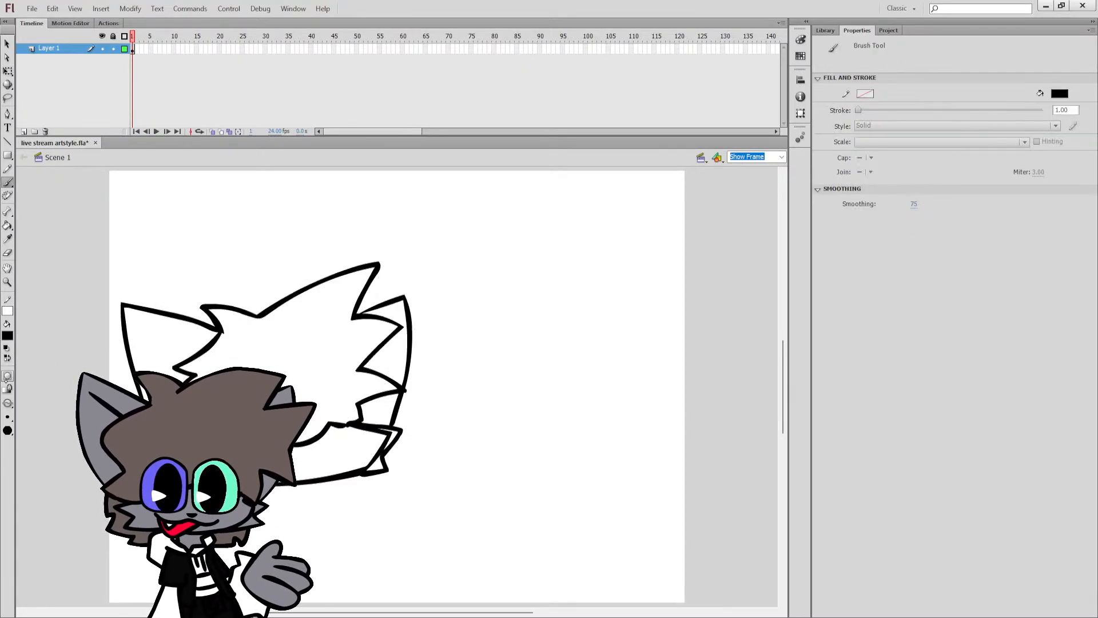
click(8, 418)
click(40, 496)
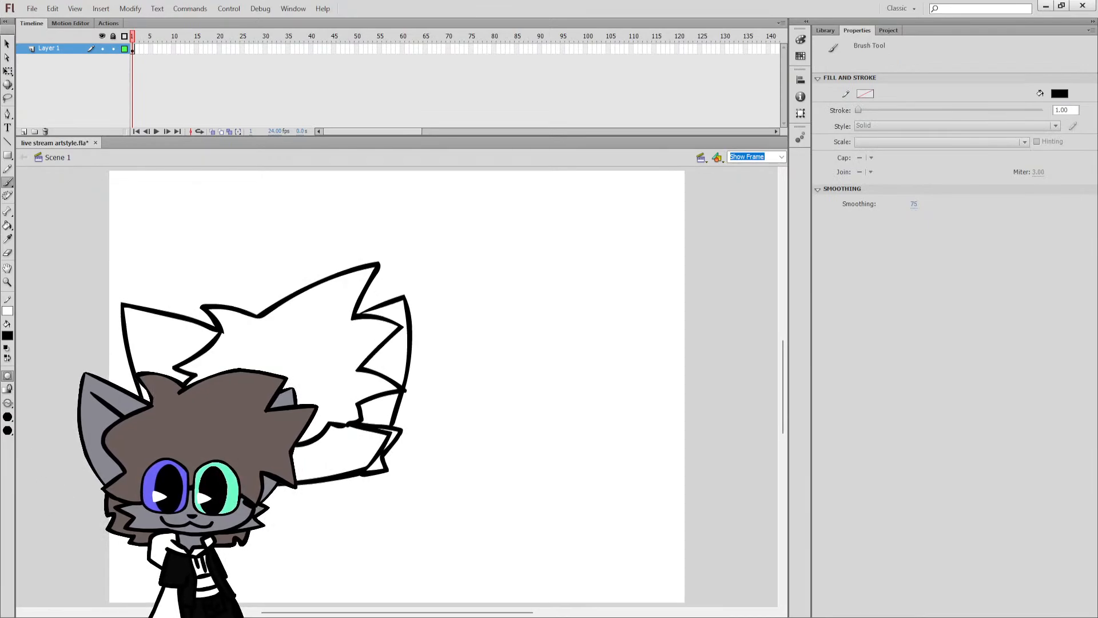
mouse_move(305, 457)
mouse_down()
mouse_move(314, 424)
mouse_move(332, 451)
mouse_up()
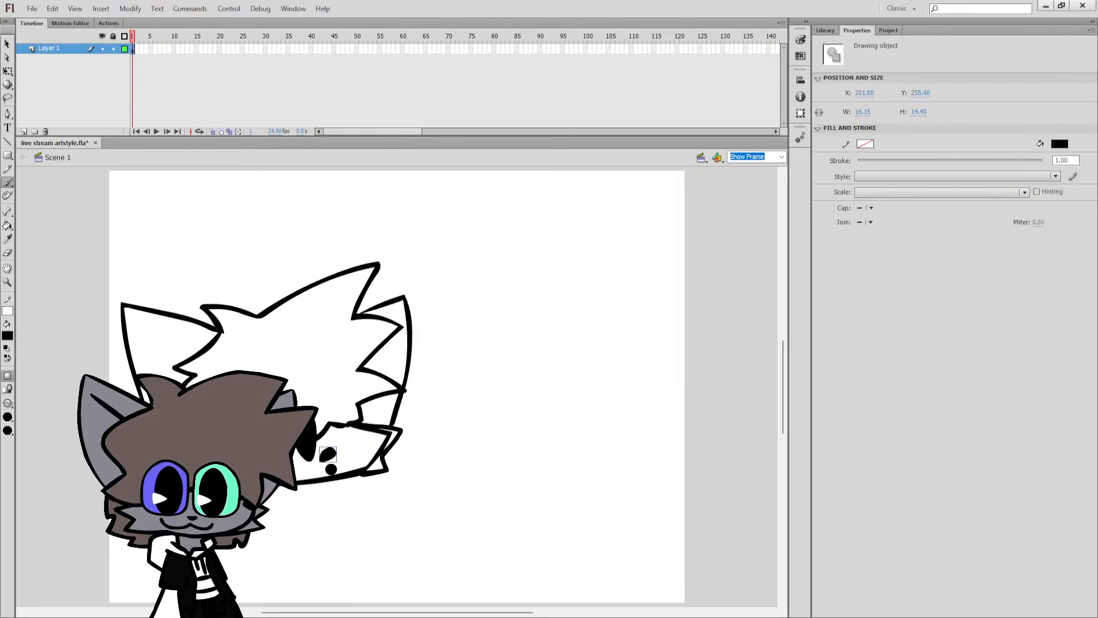
Replace the oversized nose blob with a small black nose about 14 px wide and 6 px high, using a smaller brush size.
key(ctrl+z)
click(7, 417)
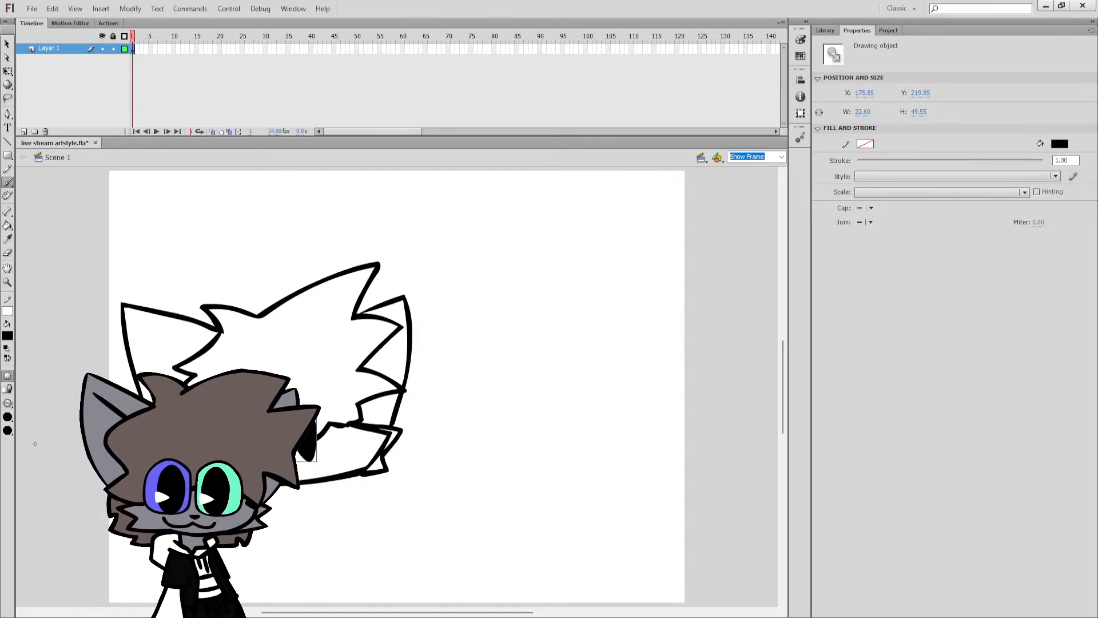
click(35, 444)
drag(328, 454, 340, 454)
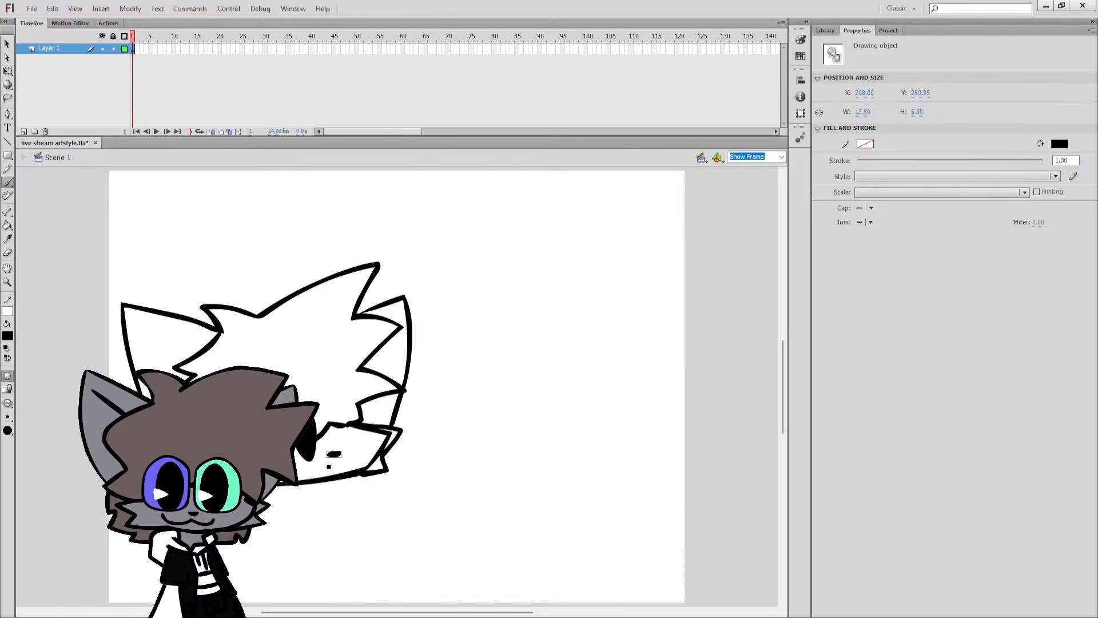
Draw a curved black mouth about 53 px wide and 10 px high, and reposition the nose and eye above it.
drag(273, 470, 324, 471)
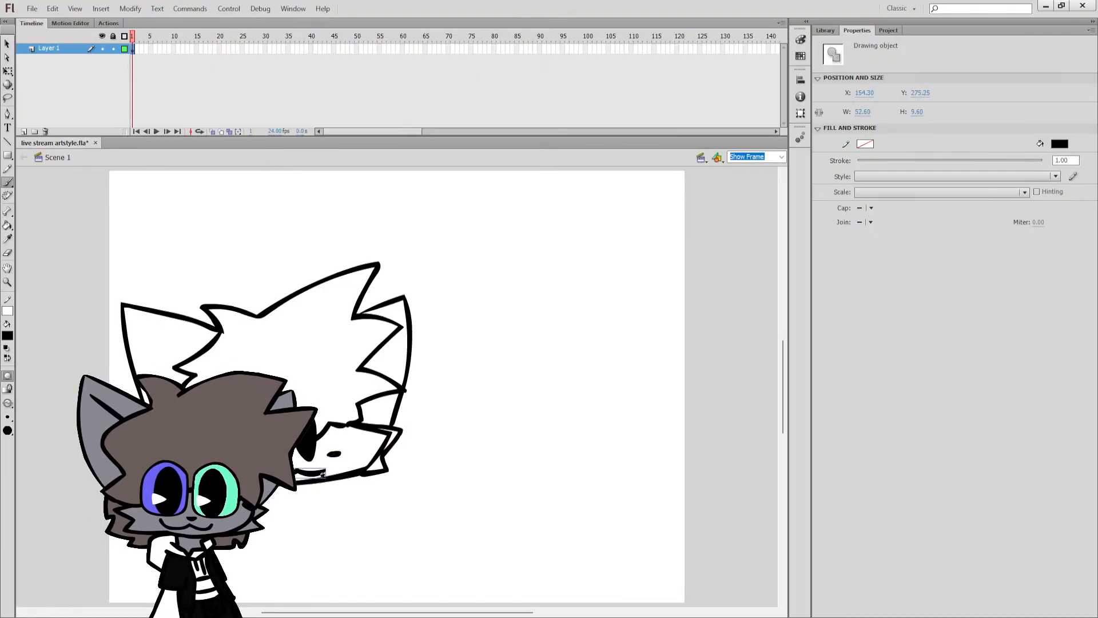
key(q)
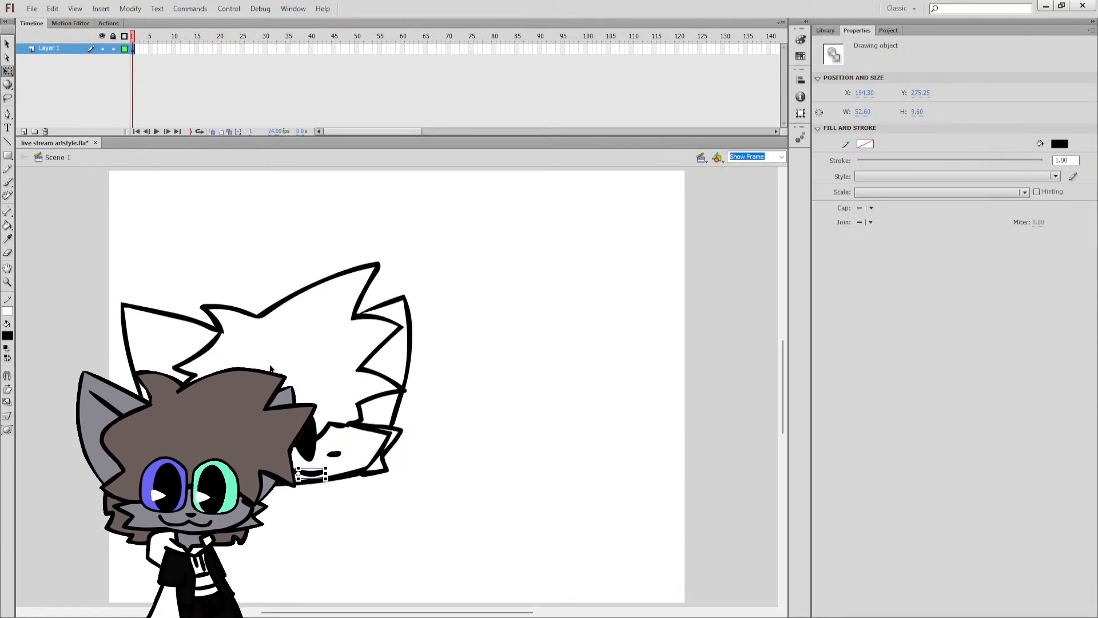
click(306, 437)
drag(308, 439, 323, 440)
click(325, 503)
Fill both ears, the face and the cheek tufts of the head with grey, leaving the outlines black.
key(b)
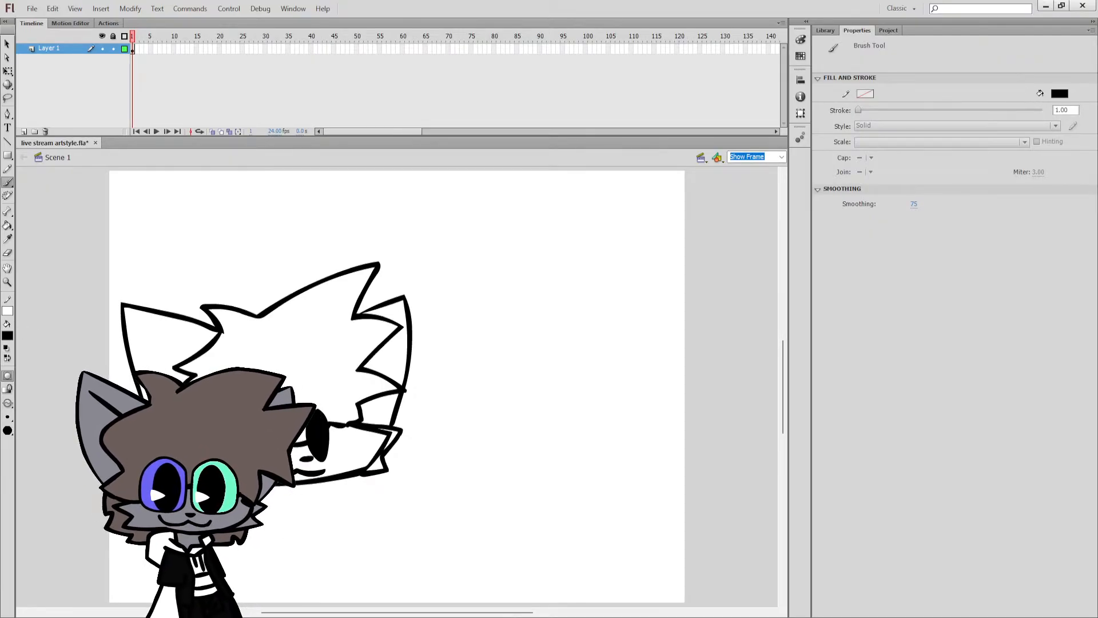
click(48, 353)
key(k)
click(157, 344)
click(355, 447)
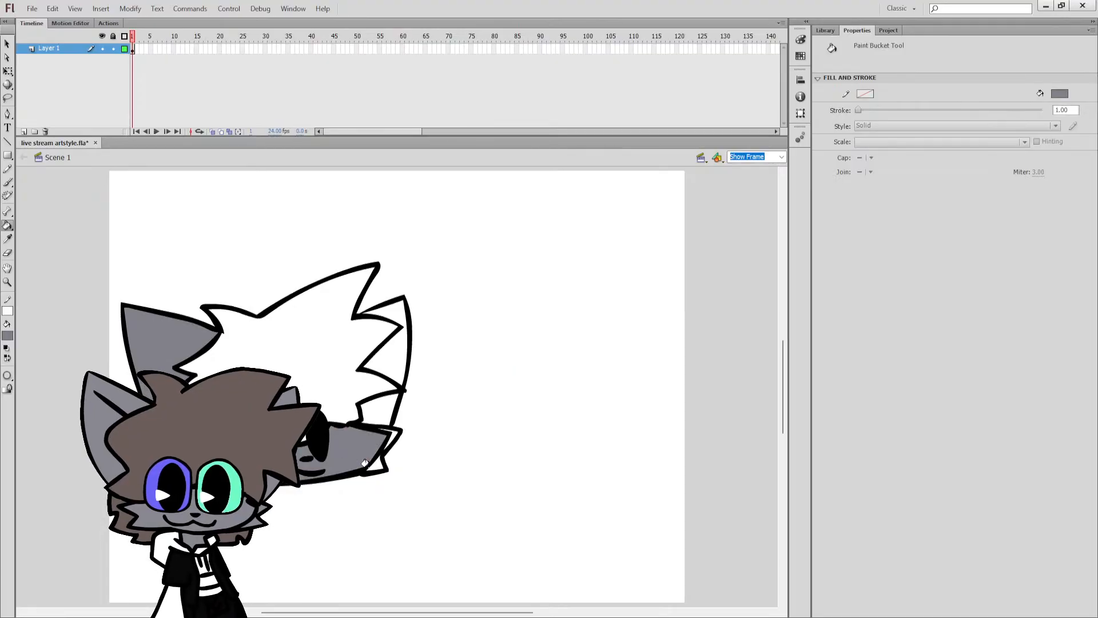
click(390, 431)
click(389, 434)
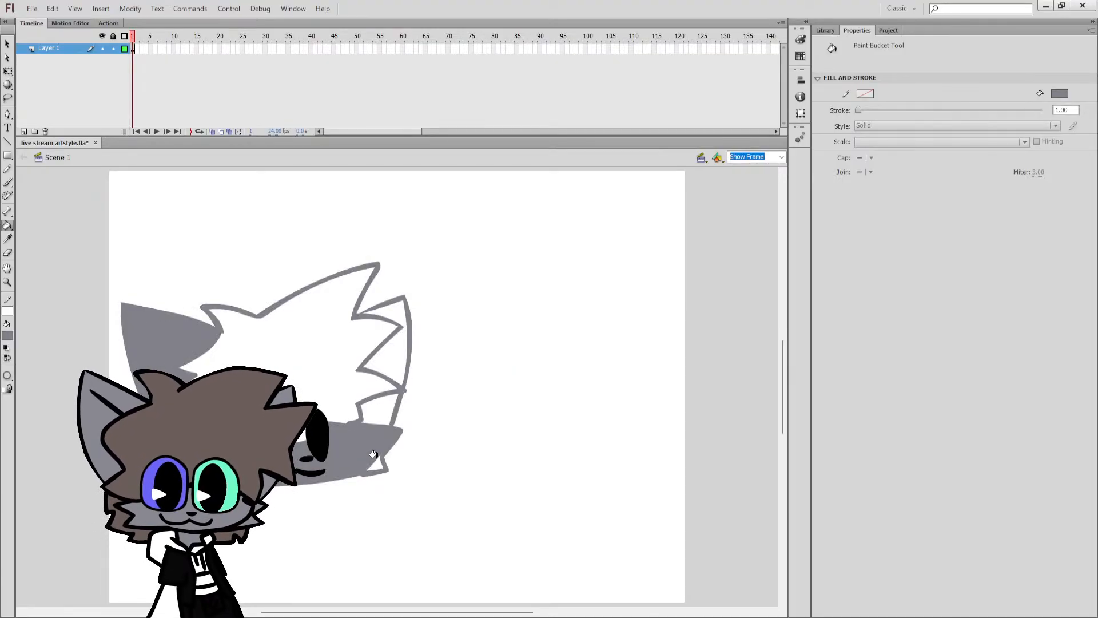
key(ctrl+z)
click(397, 351)
click(380, 402)
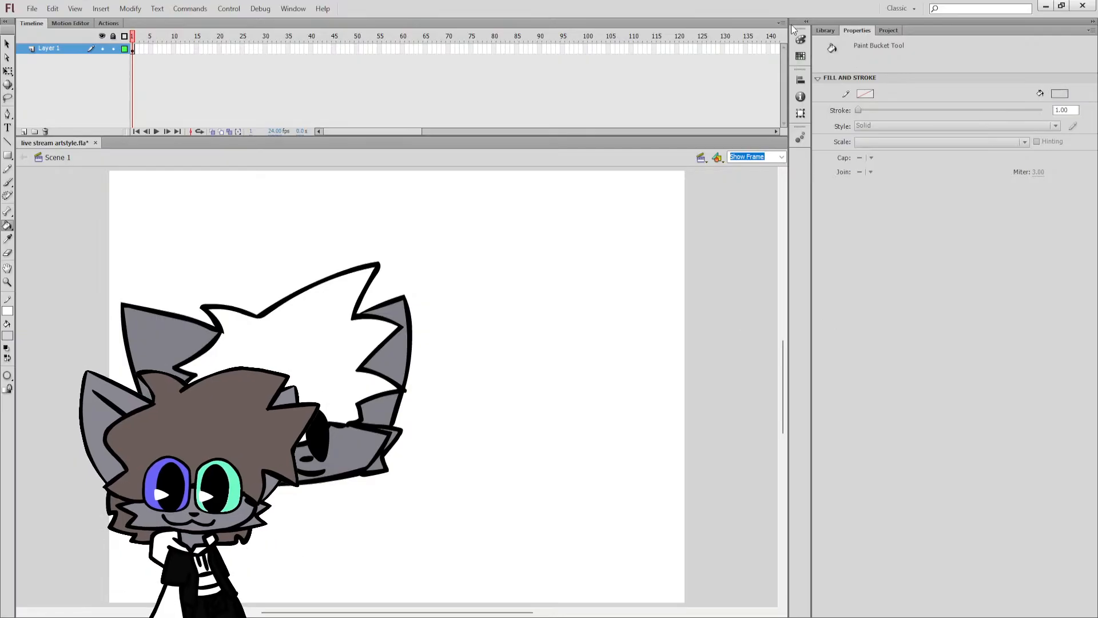
Fill the character's hair with orange.
click(827, 32)
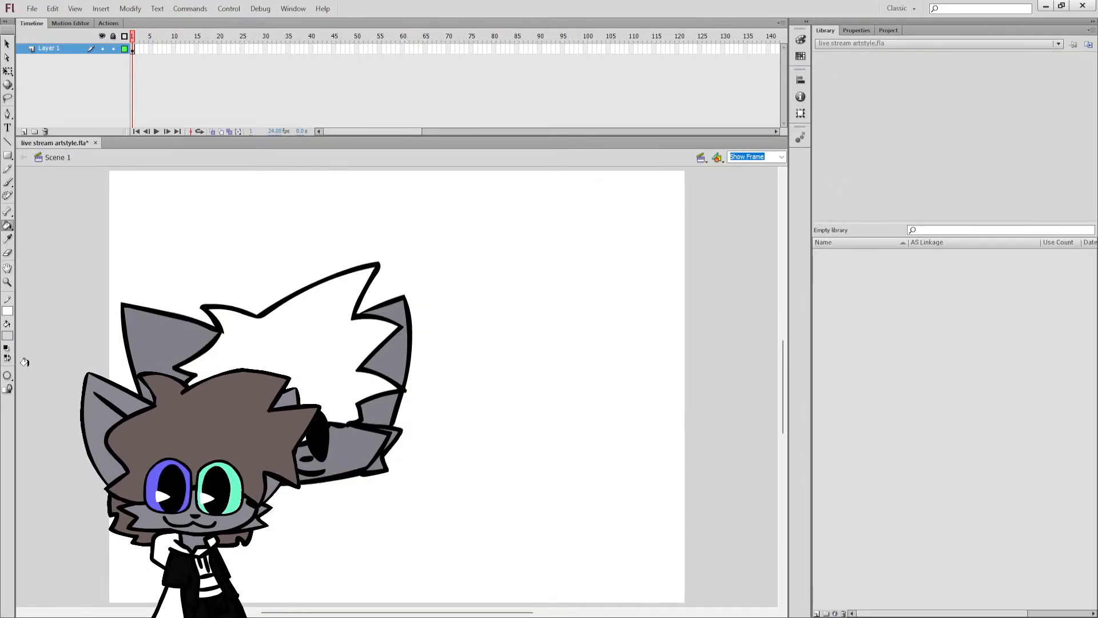
click(122, 403)
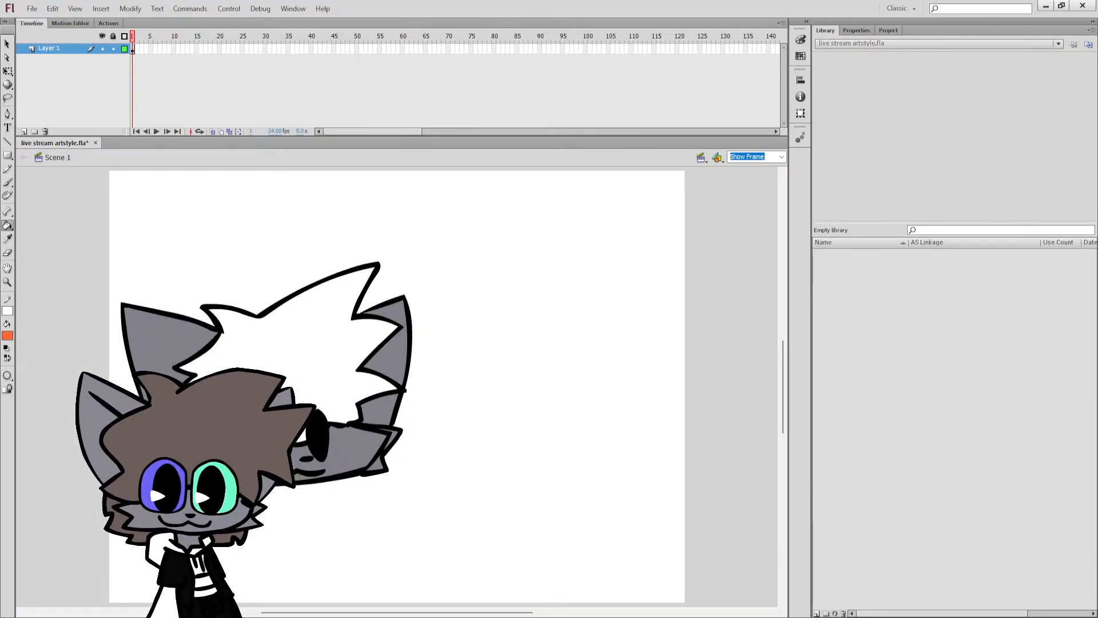
click(259, 316)
click(267, 362)
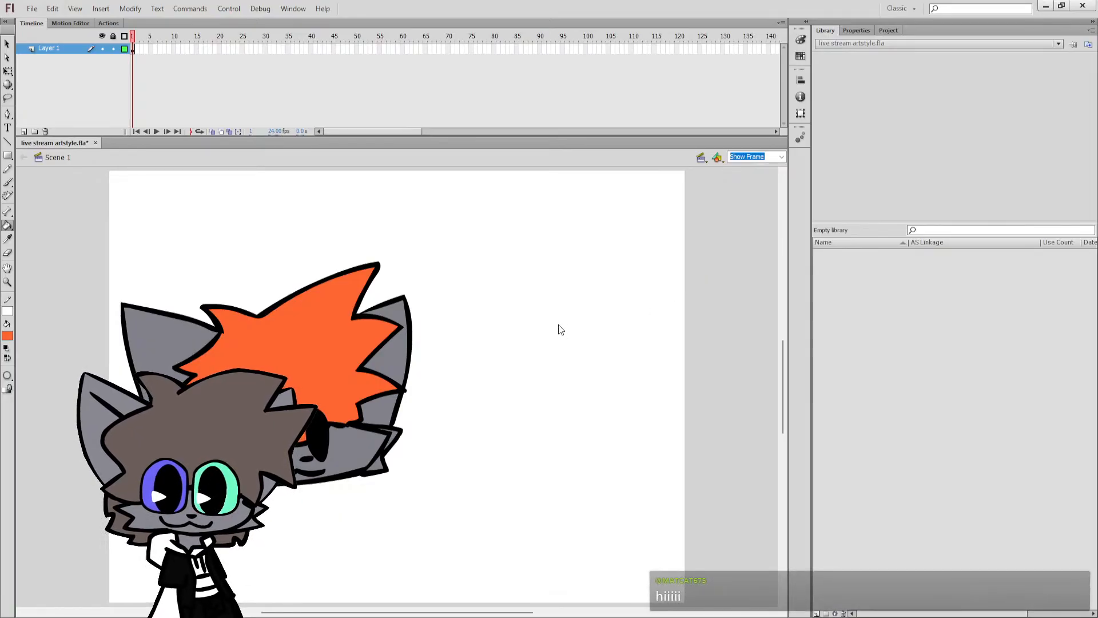
Fill the character's hair with brown and save the document.
click(454, 379)
click(354, 382)
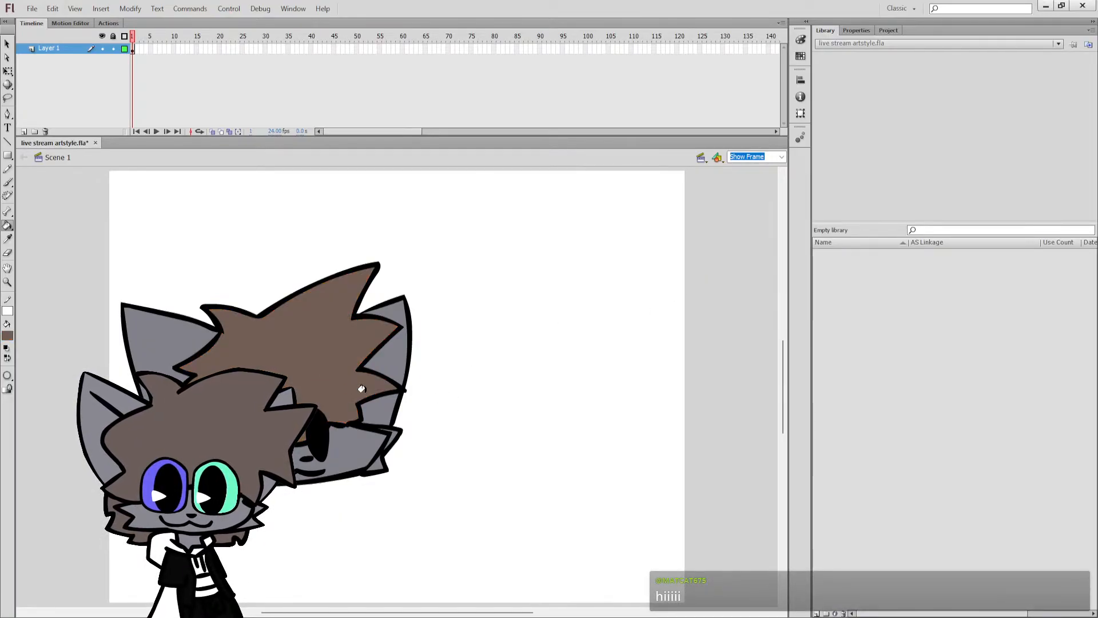
key(ctrl+s)
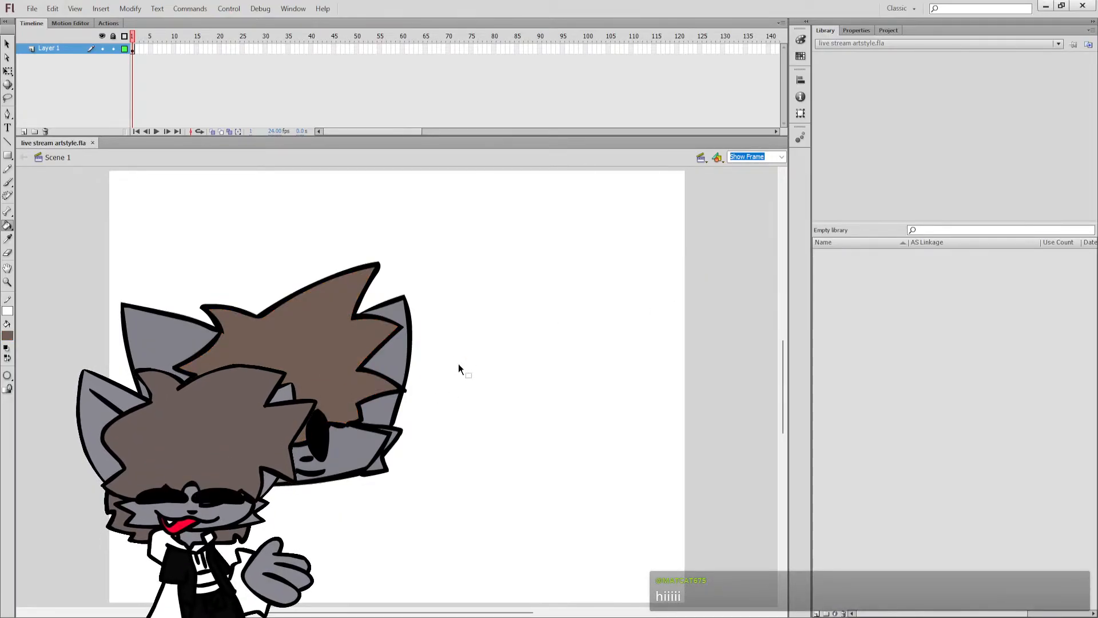
Move the entire coloured head up toward the upper left of the stage and deselect it.
key(ctrl+a)
click(7, 71)
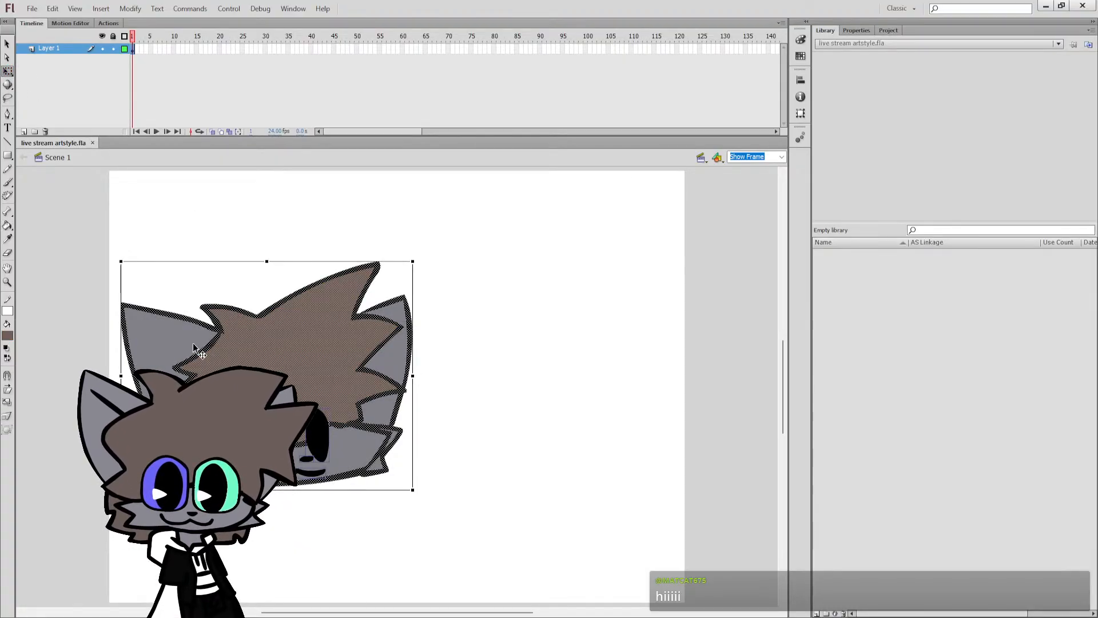
drag(193, 342, 221, 296)
click(433, 356)
key(b)
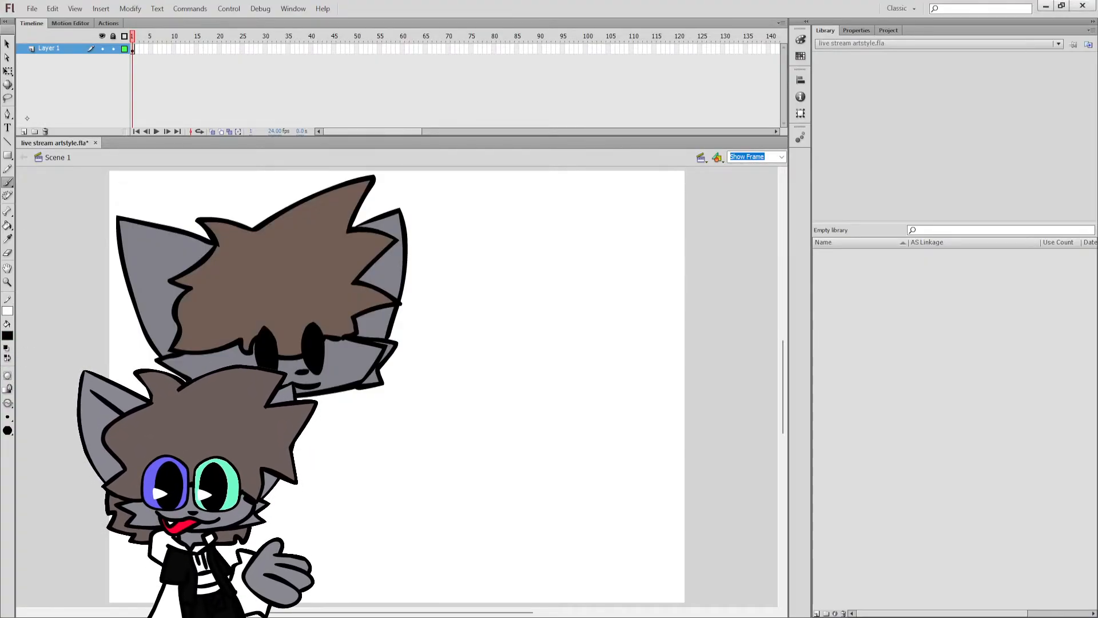
Scale the entire head down slightly and place it near the stage's upper left corner.
key(q)
key(ctrl+a)
drag(274, 310, 271, 300)
drag(405, 393, 375, 372)
drag(314, 304, 316, 324)
click(396, 333)
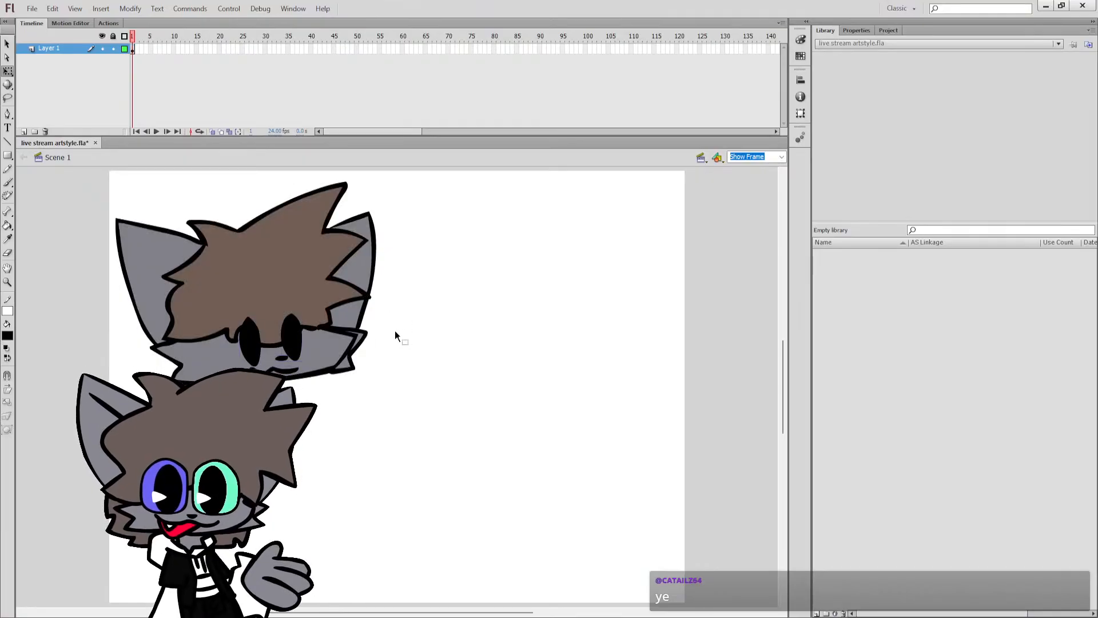
key(b)
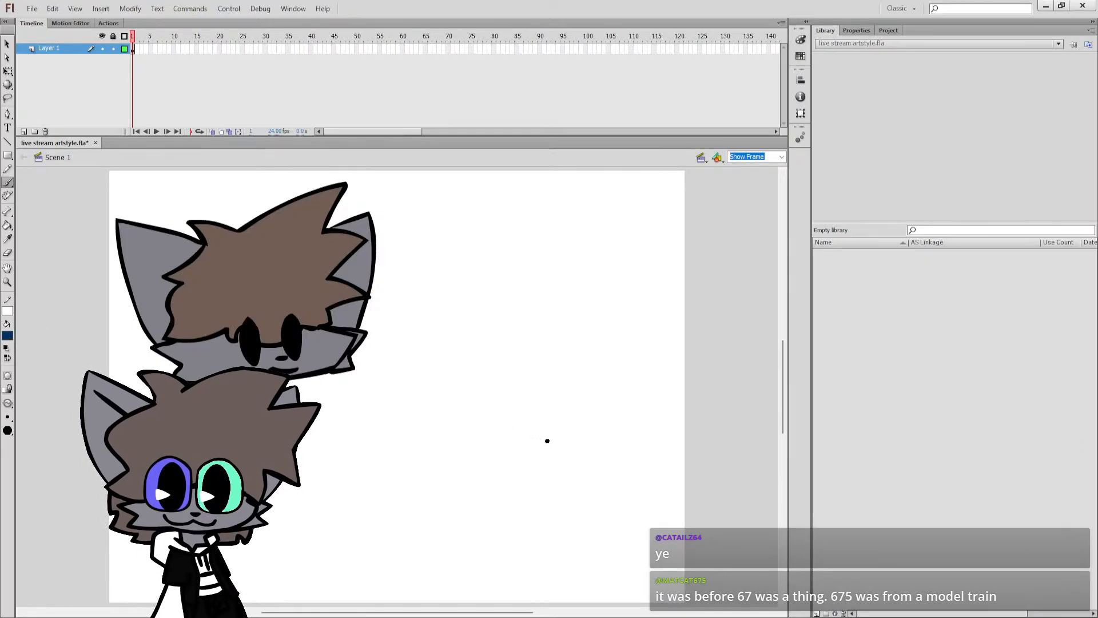
mouse_move(557, 424)
mouse_down()
mouse_move(460, 436)
mouse_move(543, 532)
mouse_move(562, 433)
mouse_up()
key(ctrl+z)
mouse_move(543, 376)
mouse_down()
mouse_move(457, 459)
mouse_move(599, 510)
mouse_move(589, 384)
mouse_move(534, 374)
mouse_up()
key(ctrl+z)
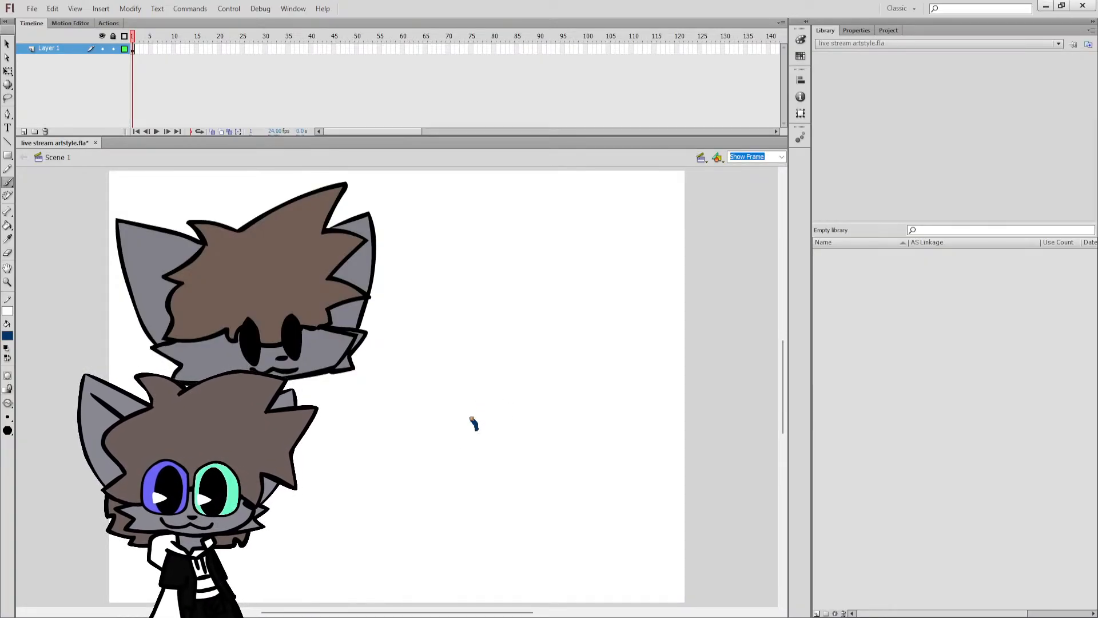
Try to outline a second head's spiky hair and rounded chin in dark blue on the empty right half of the stage.
mouse_move(461, 404)
mouse_down()
mouse_move(502, 421)
mouse_move(543, 386)
mouse_move(593, 377)
mouse_up()
key(ctrl+z)
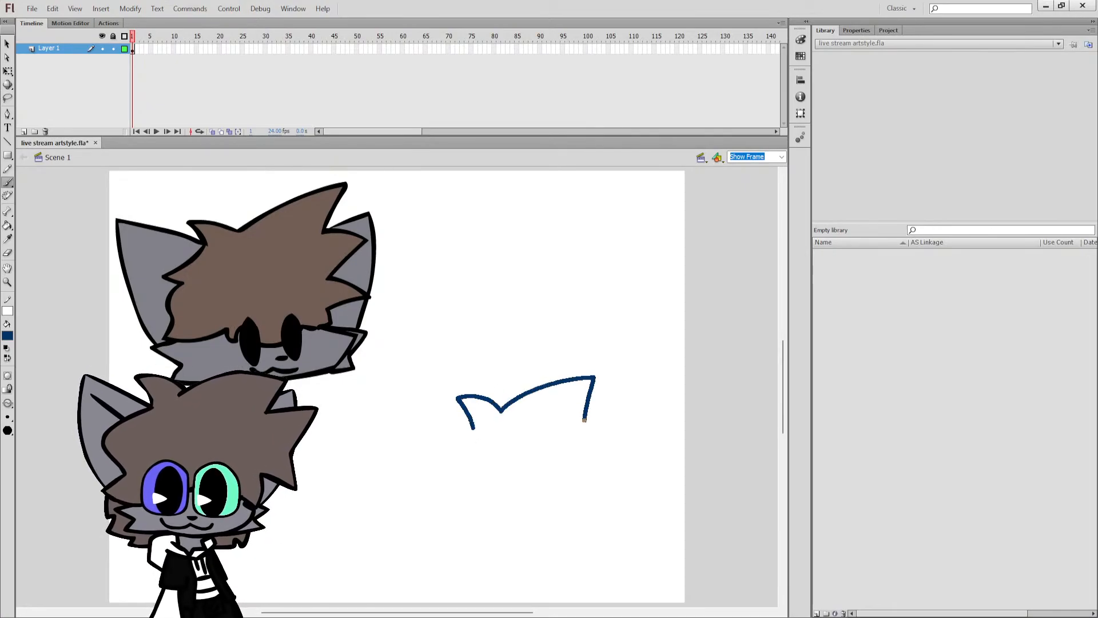
mouse_move(584, 420)
mouse_down()
mouse_move(635, 430)
mouse_move(607, 455)
mouse_up()
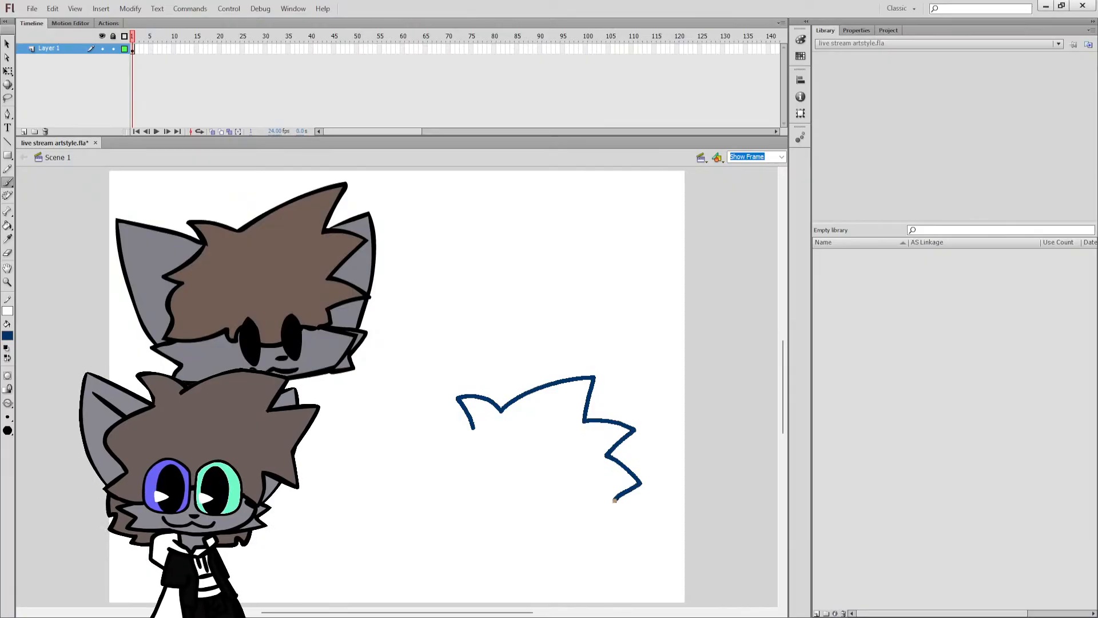
drag(615, 500, 614, 501)
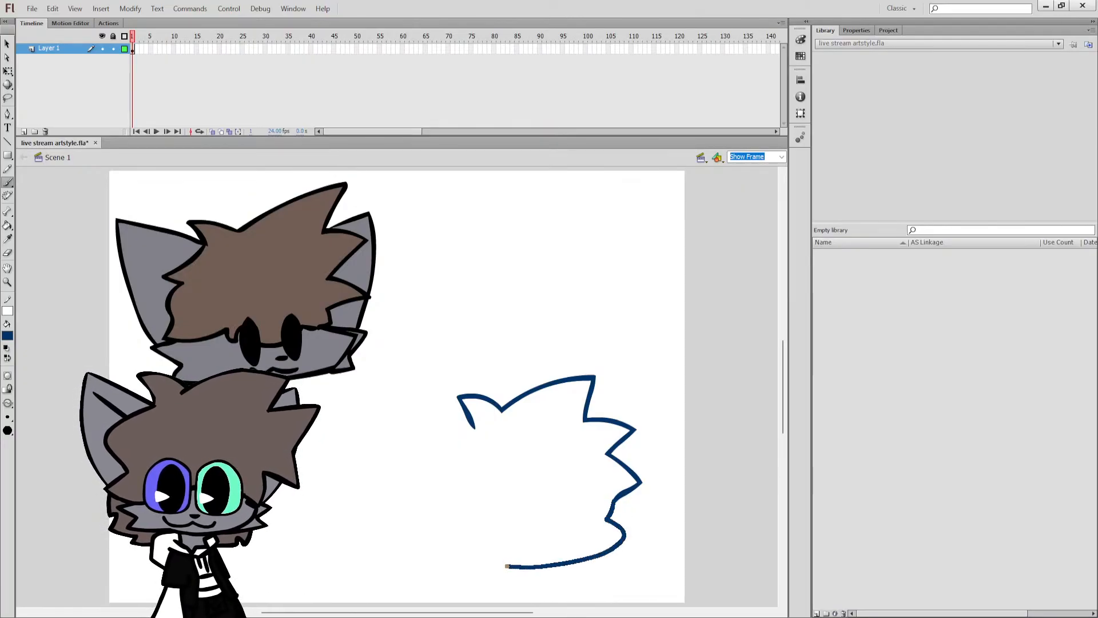
drag(482, 564, 481, 565)
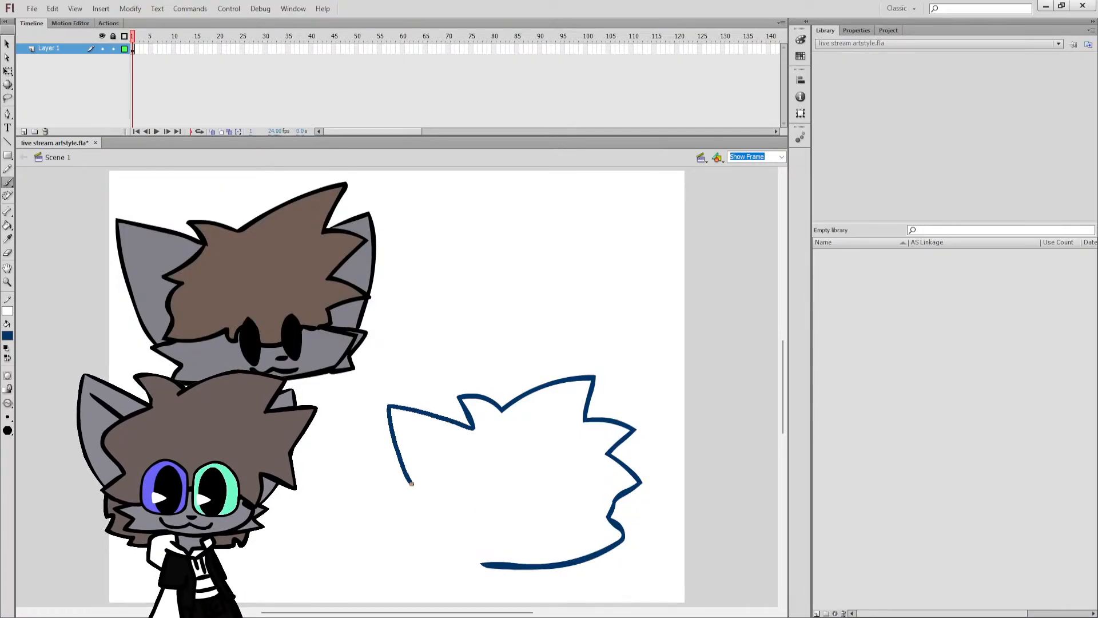
Try to add a pointed ear to the dark blue head outline, then undo the whole outline.
drag(448, 515, 448, 516)
key(ctrl+z)
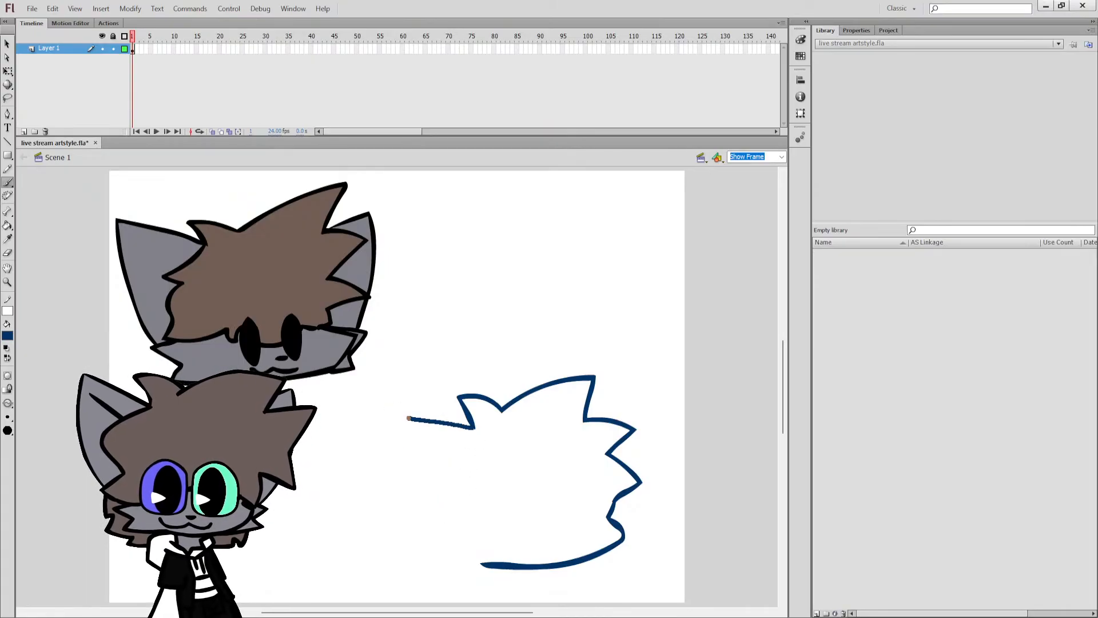
drag(471, 546, 470, 547)
key(ctrl+z)
key(ctrl+z)
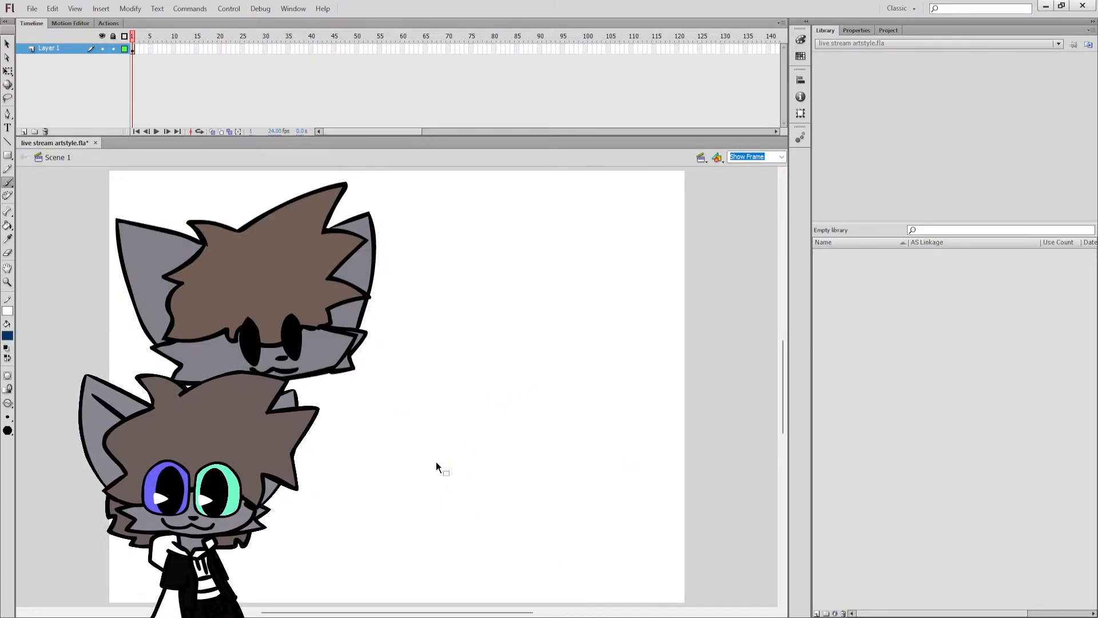
Save the document.
key(ctrl+s)
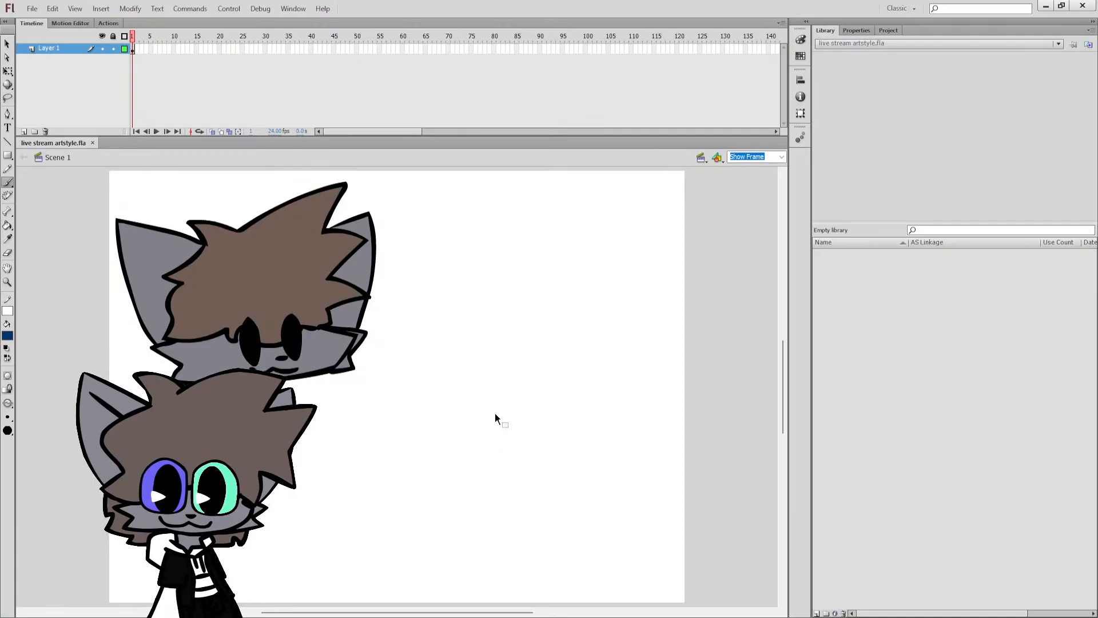
Try to draw a small dark blue circle on the empty right half of the stage.
drag(526, 401, 526, 402)
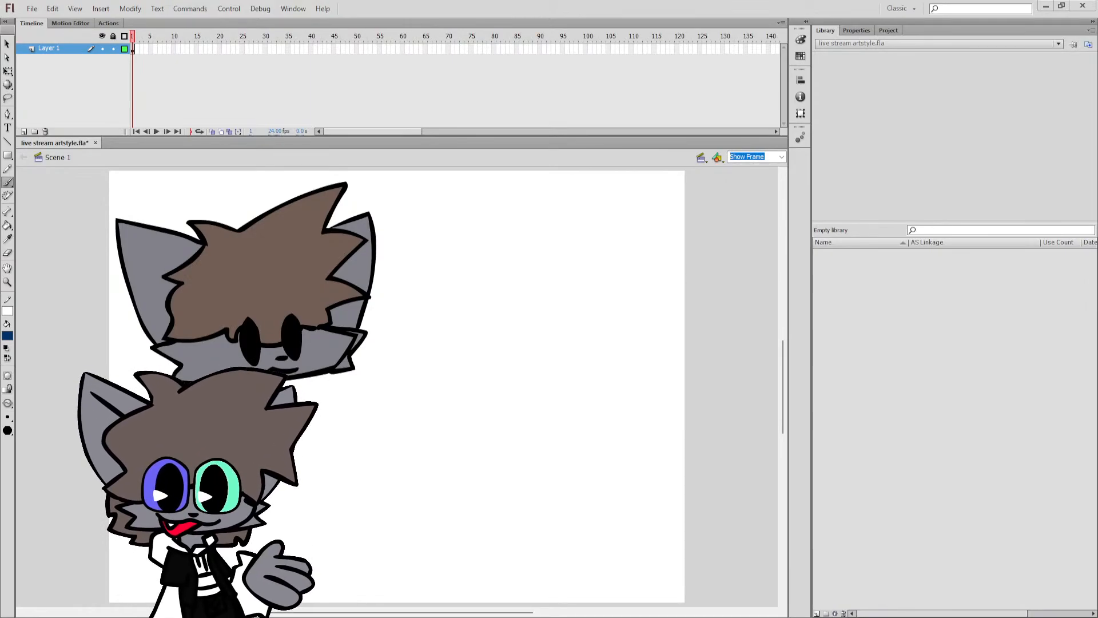
drag(524, 343, 533, 339)
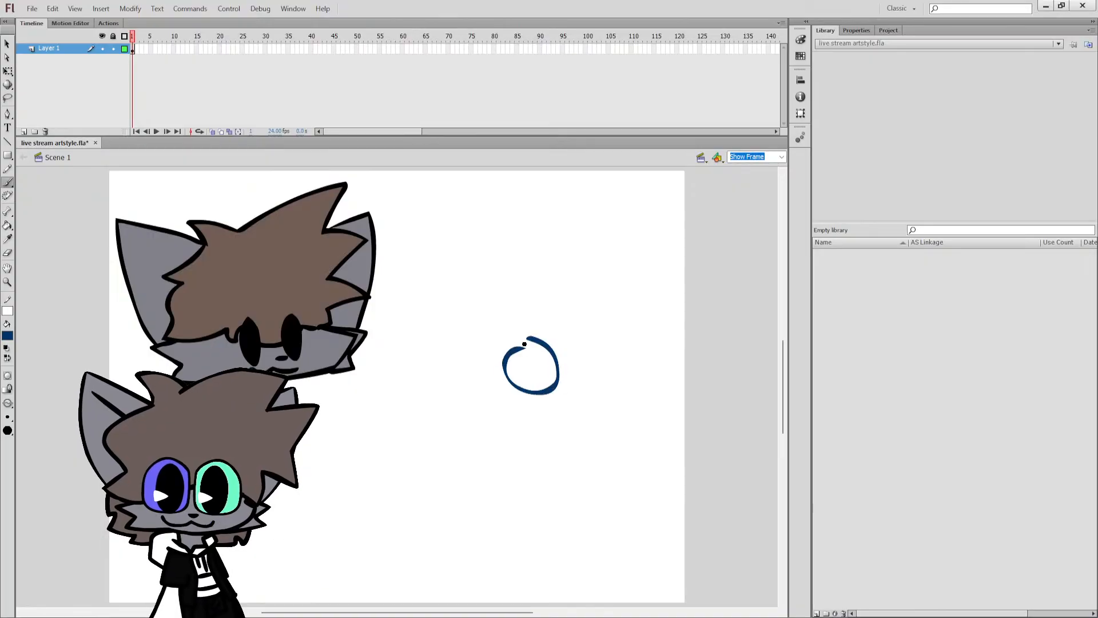
key(ctrl+z)
drag(565, 296, 558, 296)
key(ctrl+z)
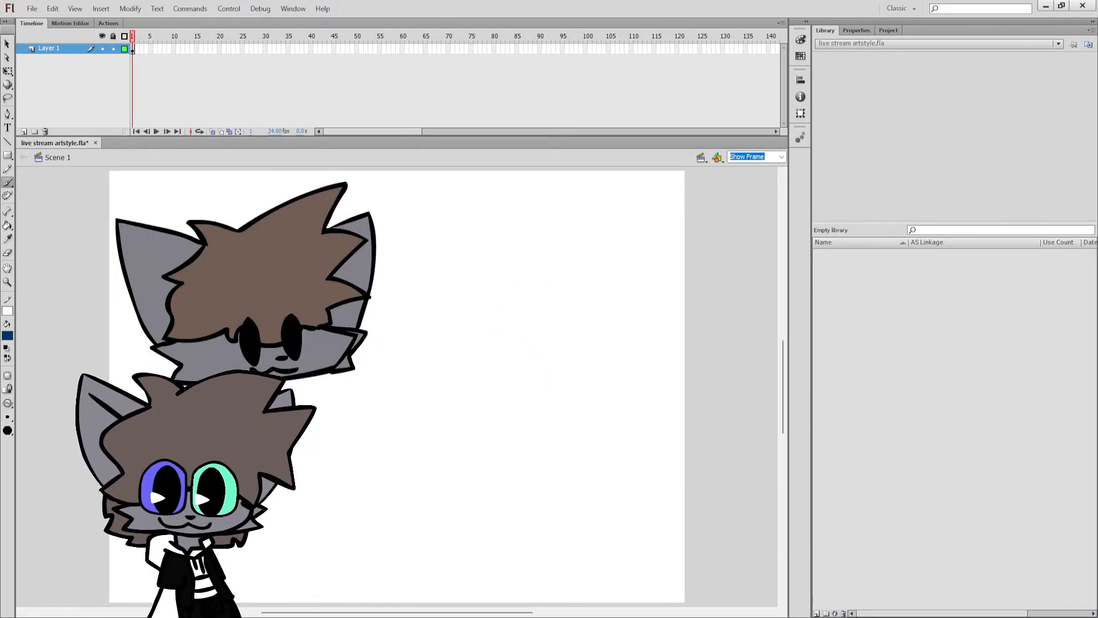
Delete the entire head drawing from the stage.
key(ctrl+a)
key(Escape)
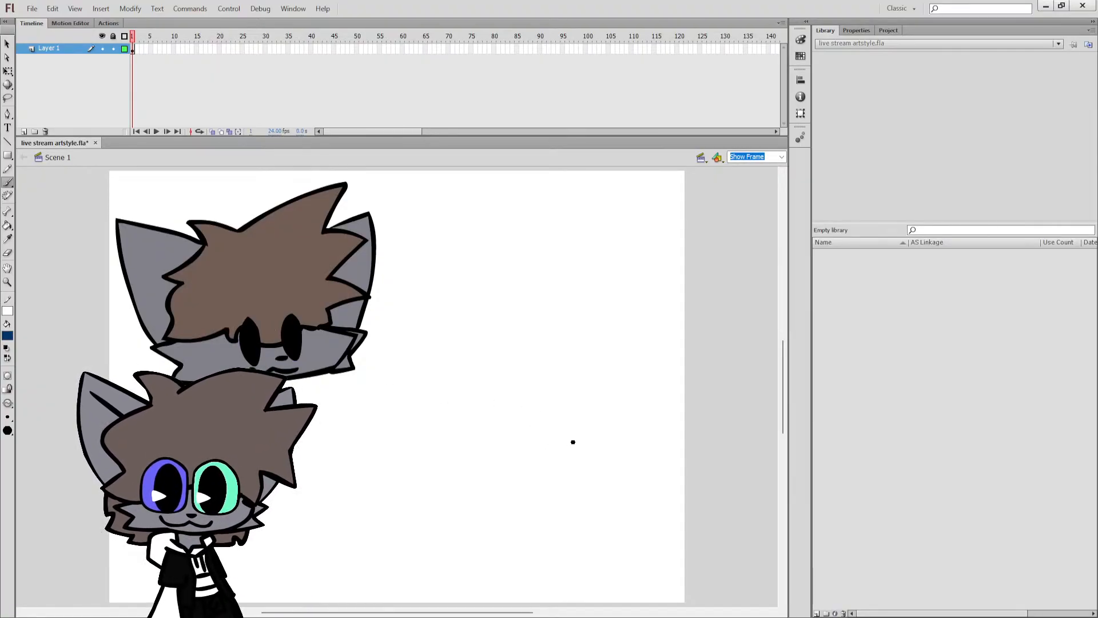
key(ctrl+a)
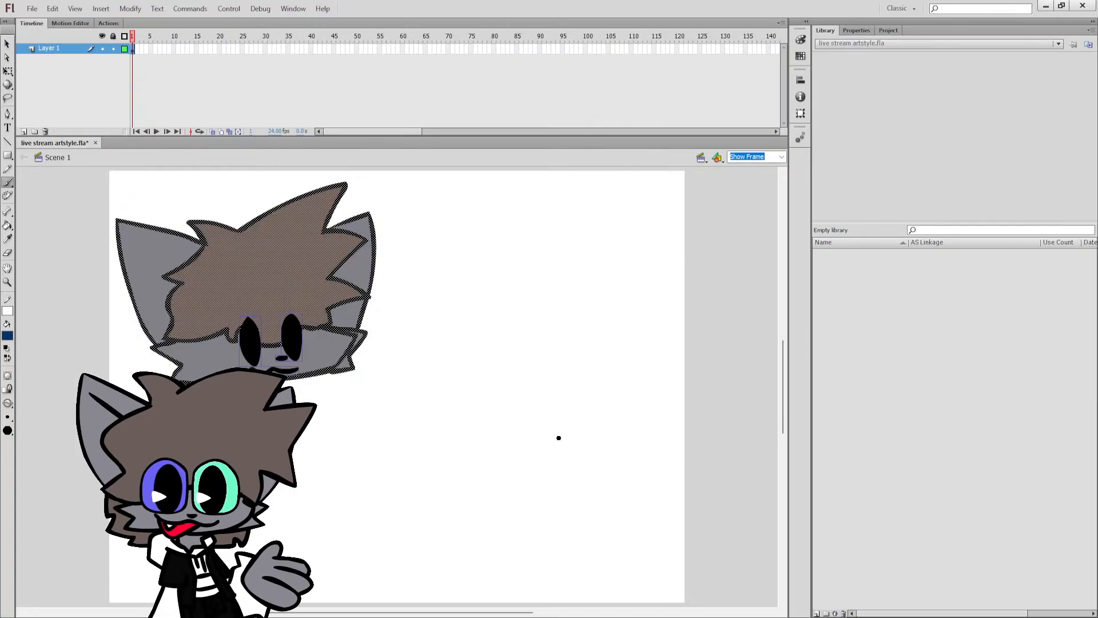
key(Delete)
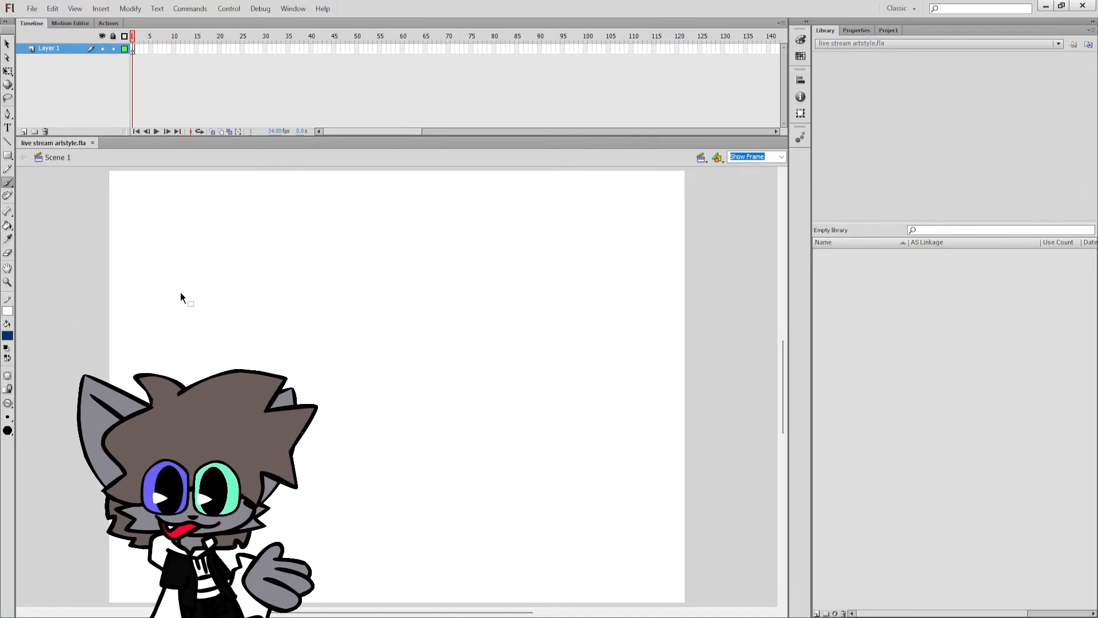
Restore black as the brush colour and draw a large arc, open toward the lower left, as an eye outline.
click(362, 301)
click(6, 347)
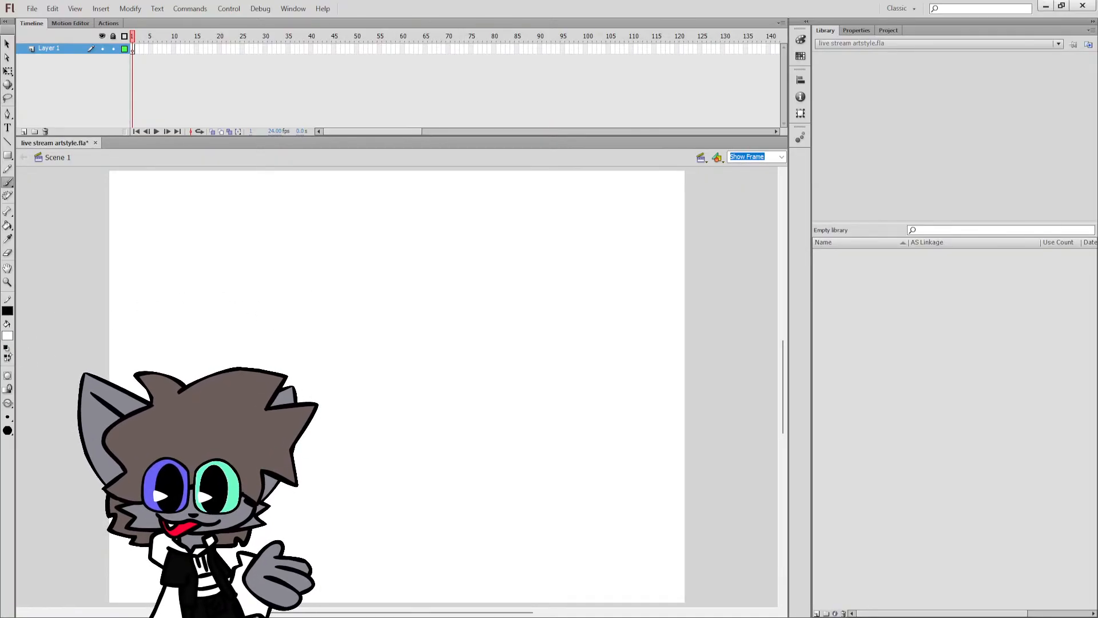
click(7, 358)
mouse_move(403, 263)
mouse_down()
mouse_move(320, 342)
mouse_move(445, 393)
mouse_move(408, 271)
mouse_move(354, 281)
mouse_move(410, 406)
mouse_move(460, 281)
mouse_move(433, 250)
mouse_move(389, 262)
mouse_move(368, 380)
mouse_up()
key(ctrl+z)
key(ctrl+z)
key(ctrl+z)
mouse_move(343, 296)
mouse_down()
mouse_move(359, 276)
mouse_move(439, 437)
mouse_up()
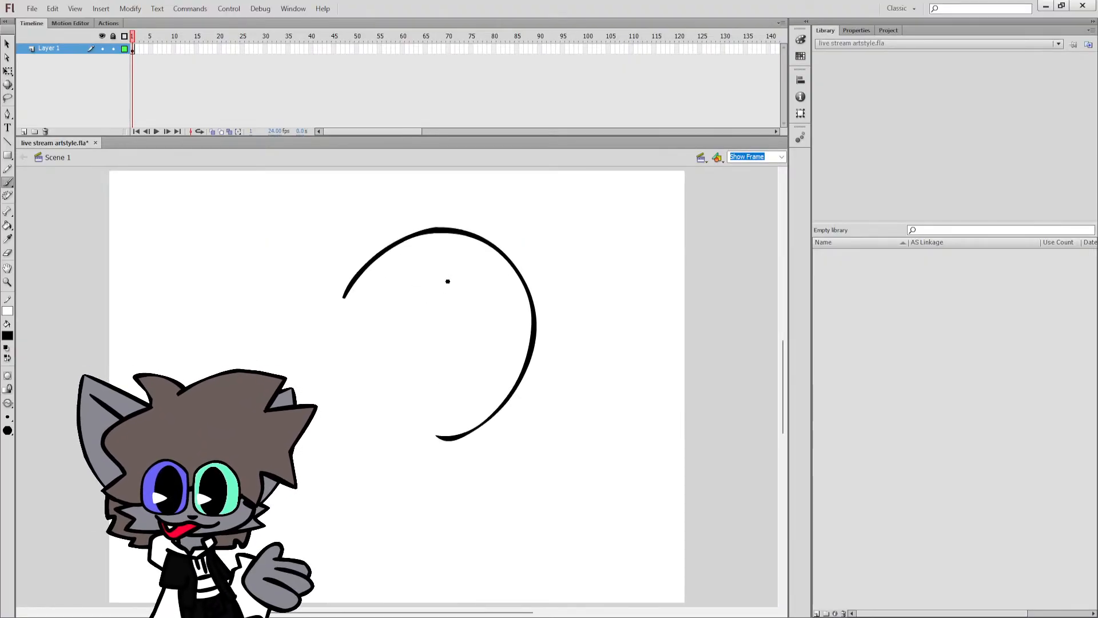
Draw a tall oval pupil inside the eye arc and fill it with black.
mouse_move(446, 280)
mouse_down()
mouse_move(493, 320)
mouse_move(453, 258)
mouse_move(437, 277)
mouse_up()
key(k)
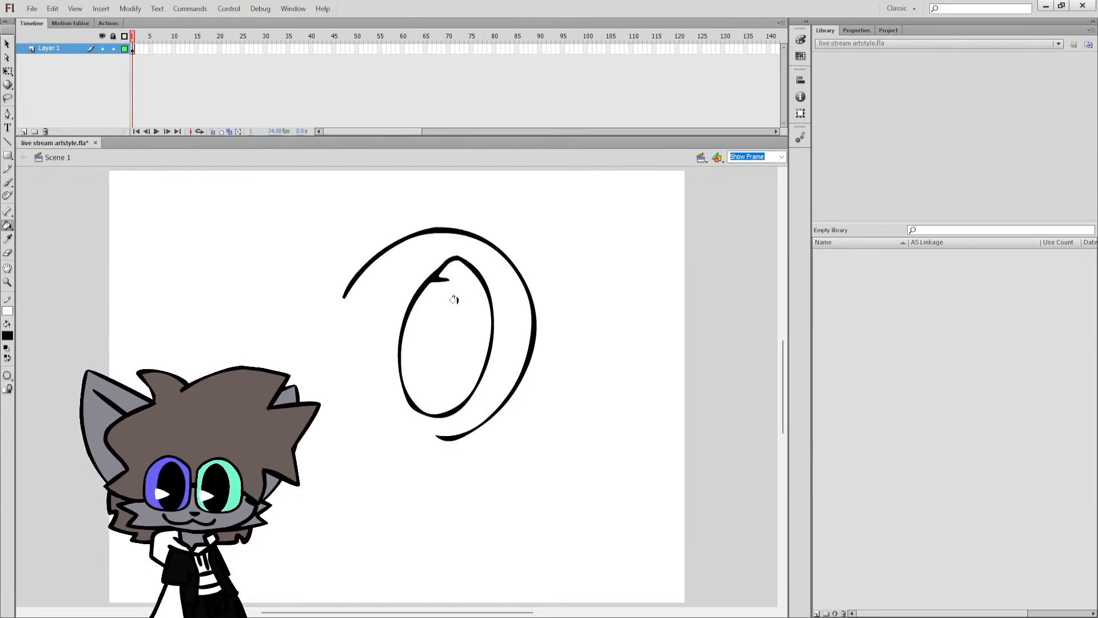
click(451, 297)
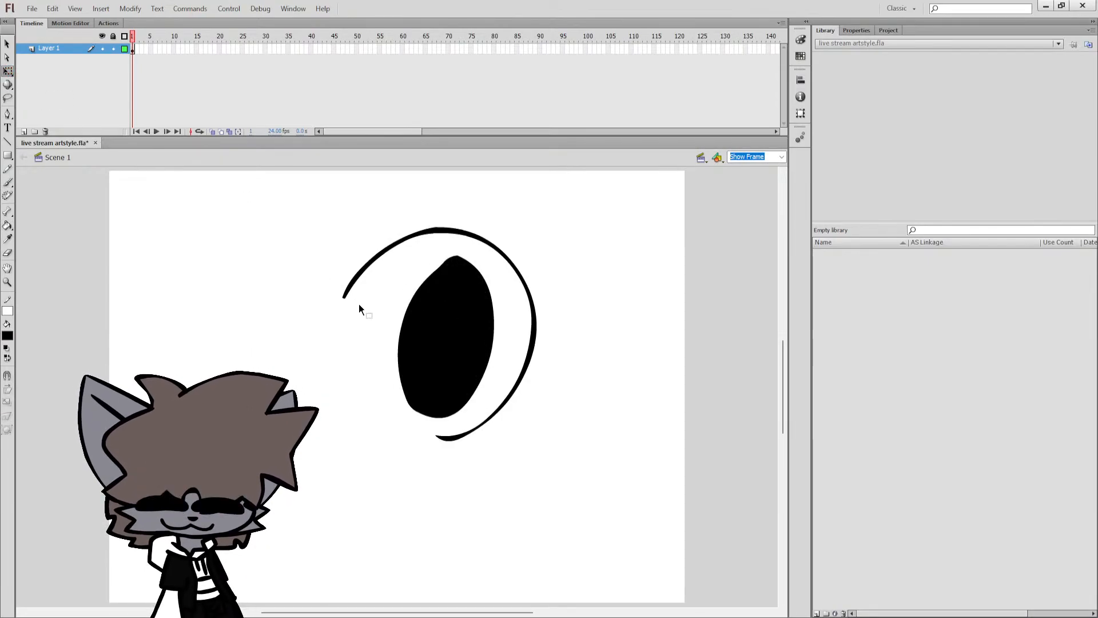
Move the pupil closer to the arc's right side and erase a wedge-shaped highlight from its left edge.
key(q)
mouse_move(449, 335)
mouse_down()
mouse_move(471, 342)
mouse_move(466, 362)
mouse_move(424, 363)
mouse_up()
key(e)
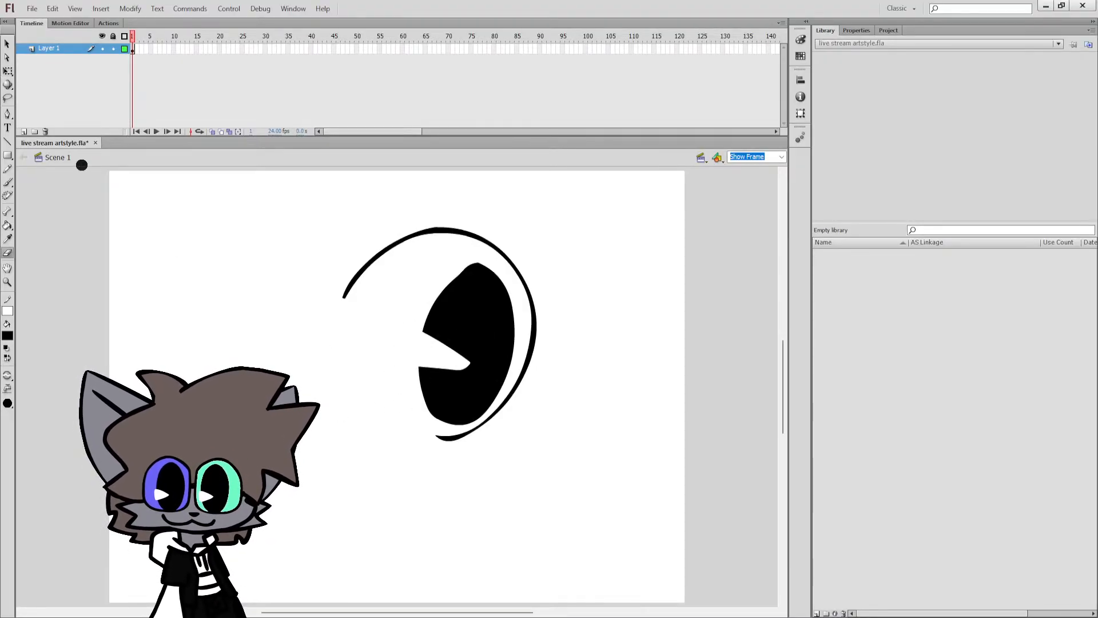
Save the file and clear the whole eye drawing from the stage.
key(ctrl+a)
key(b)
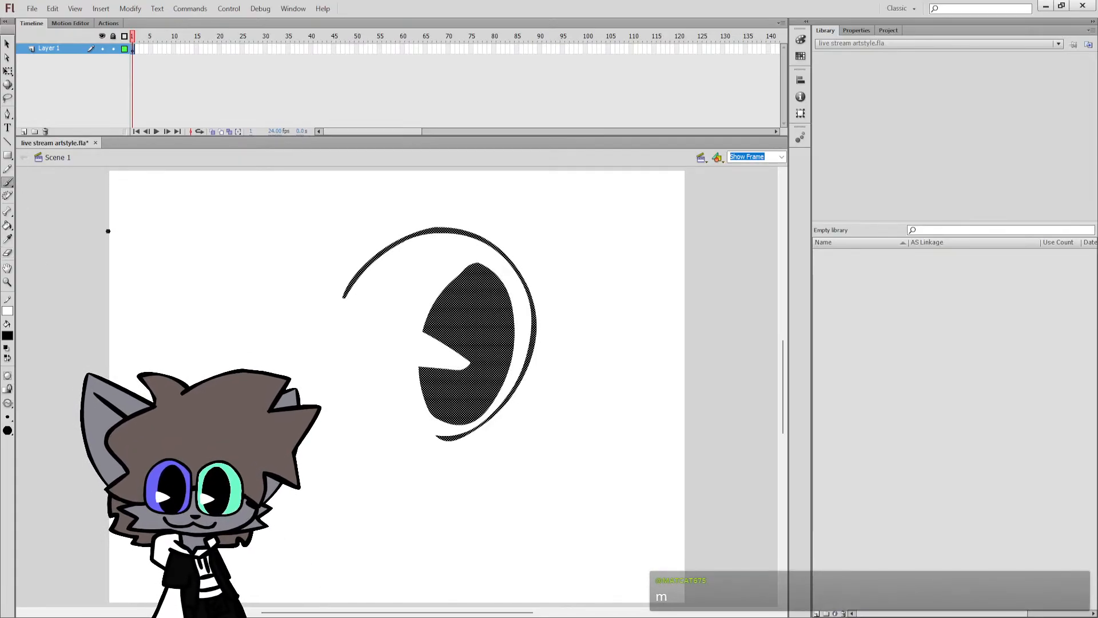
key(ctrl+s)
key(Delete)
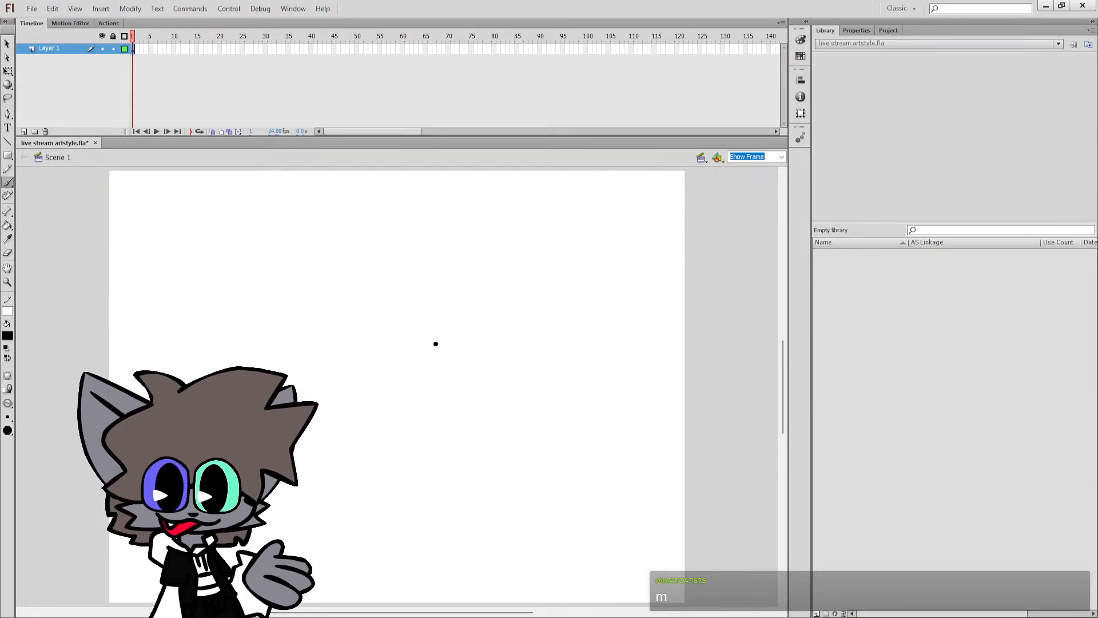
Draw a left eye as a large arc with a tall oval pupil inside, and fill the pupil with black.
mouse_move(333, 255)
mouse_down()
mouse_move(171, 307)
mouse_move(172, 366)
mouse_up()
mouse_move(266, 294)
mouse_down()
mouse_move(208, 341)
mouse_move(284, 363)
mouse_up()
key(k)
click(243, 331)
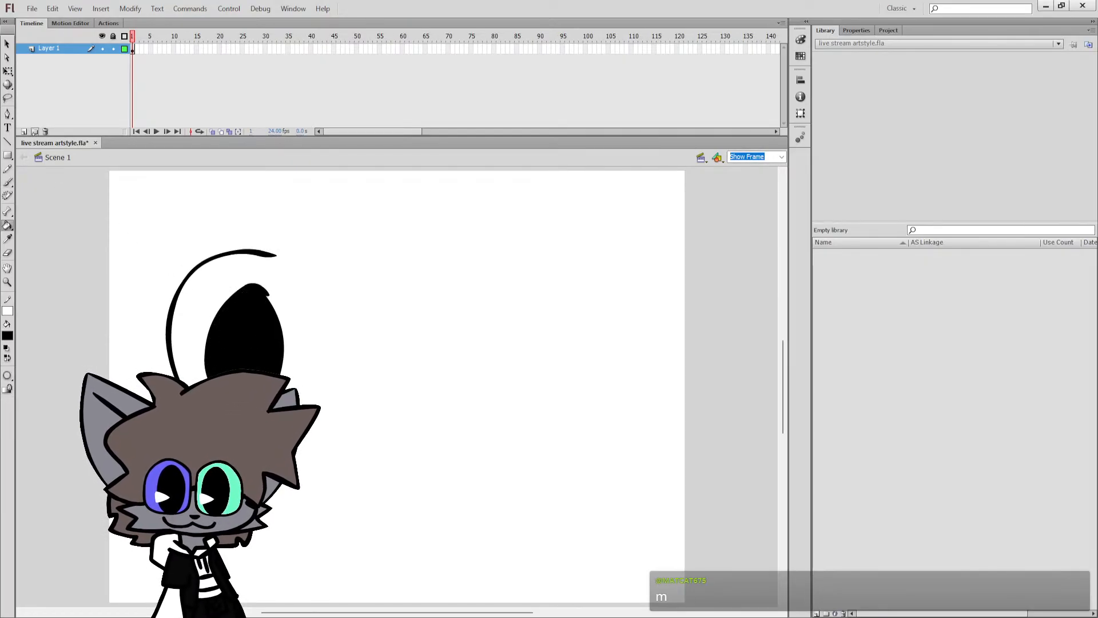
Draw a matching right eye arc with a black-filled oval pupil, and round out the left pupil's inner edge with the brush.
key(b)
mouse_move(330, 252)
mouse_down()
mouse_move(443, 273)
mouse_move(436, 384)
mouse_move(372, 431)
mouse_up()
mouse_move(371, 292)
mouse_down()
mouse_move(339, 329)
mouse_move(380, 303)
mouse_move(353, 281)
mouse_move(395, 366)
mouse_move(370, 278)
mouse_up()
key(ctrl+z)
key(k)
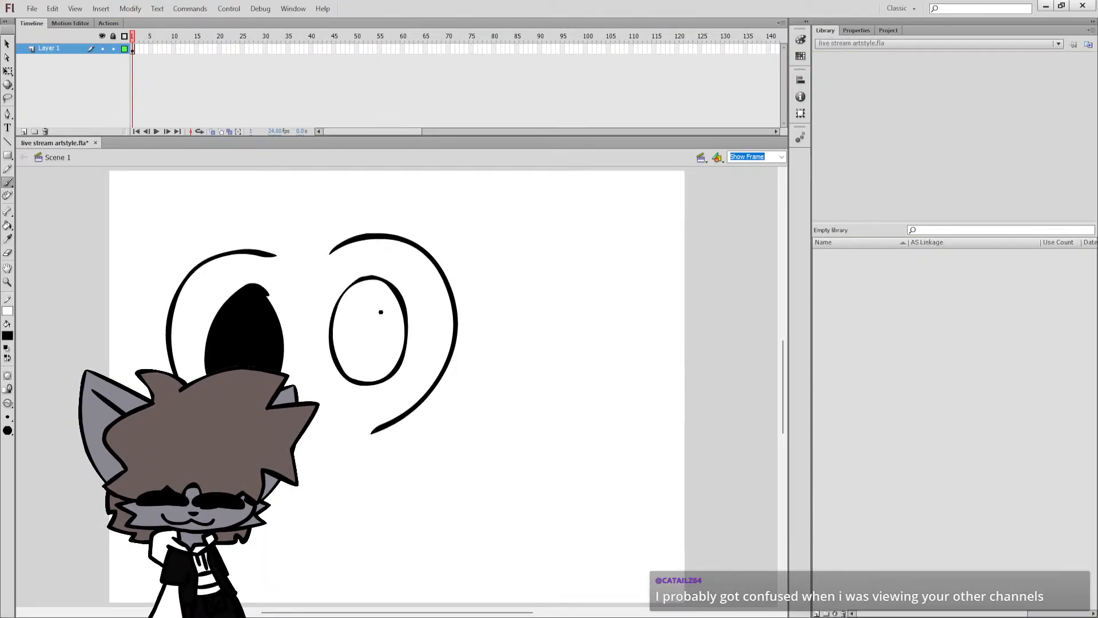
click(373, 316)
key(b)
mouse_move(268, 292)
mouse_down()
mouse_move(284, 326)
mouse_move(282, 362)
mouse_move(266, 370)
mouse_up()
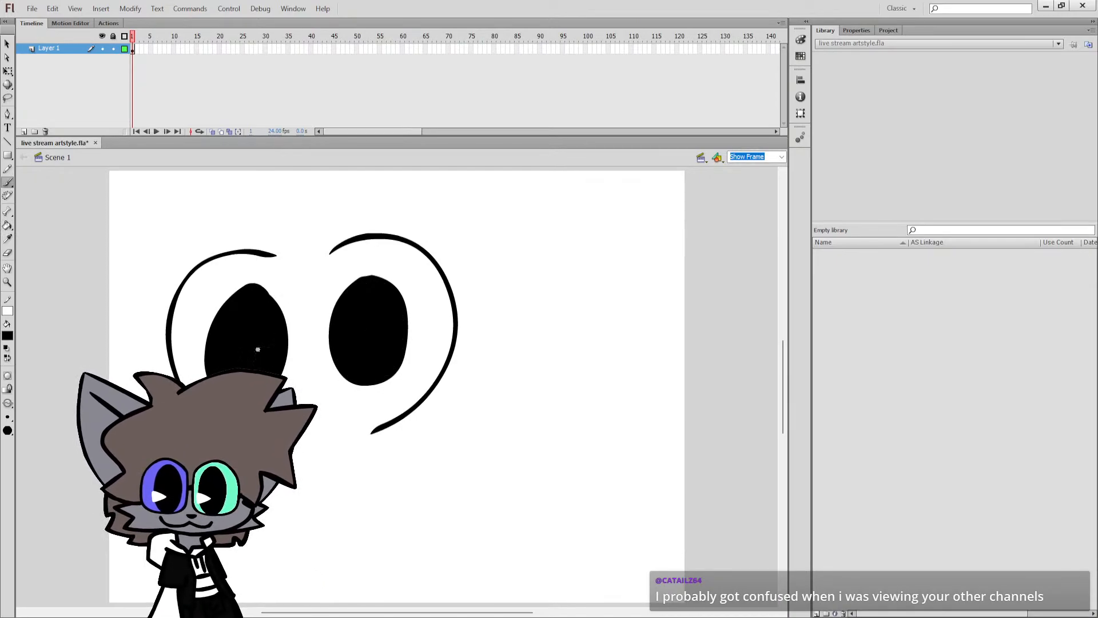
Enlarge the right eye's pupil slightly toward its lower left with Free Transform.
key(q)
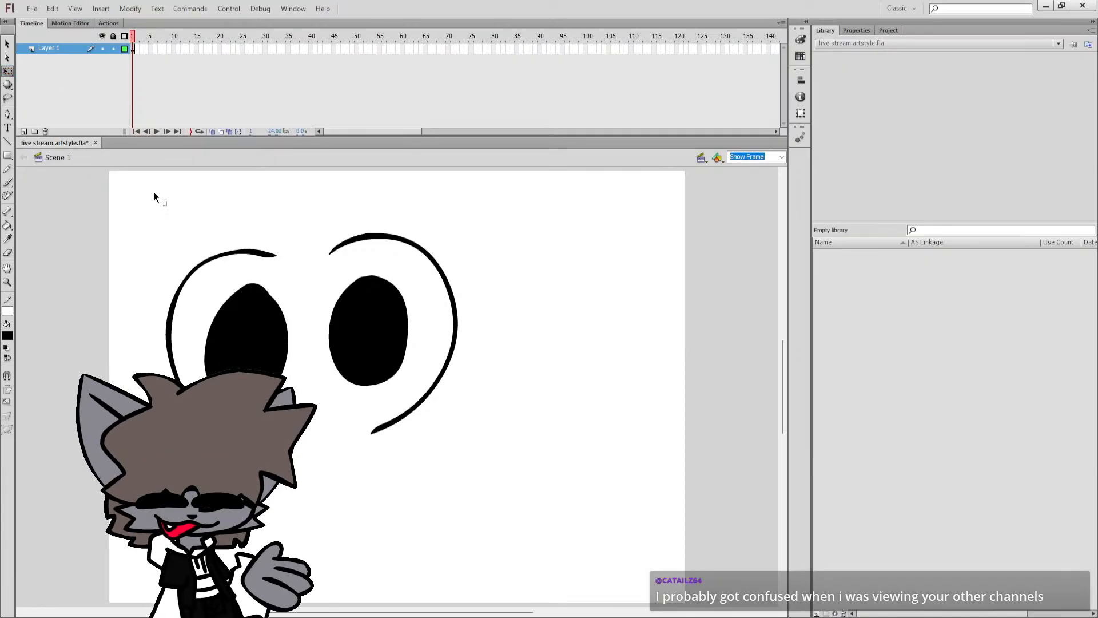
click(369, 332)
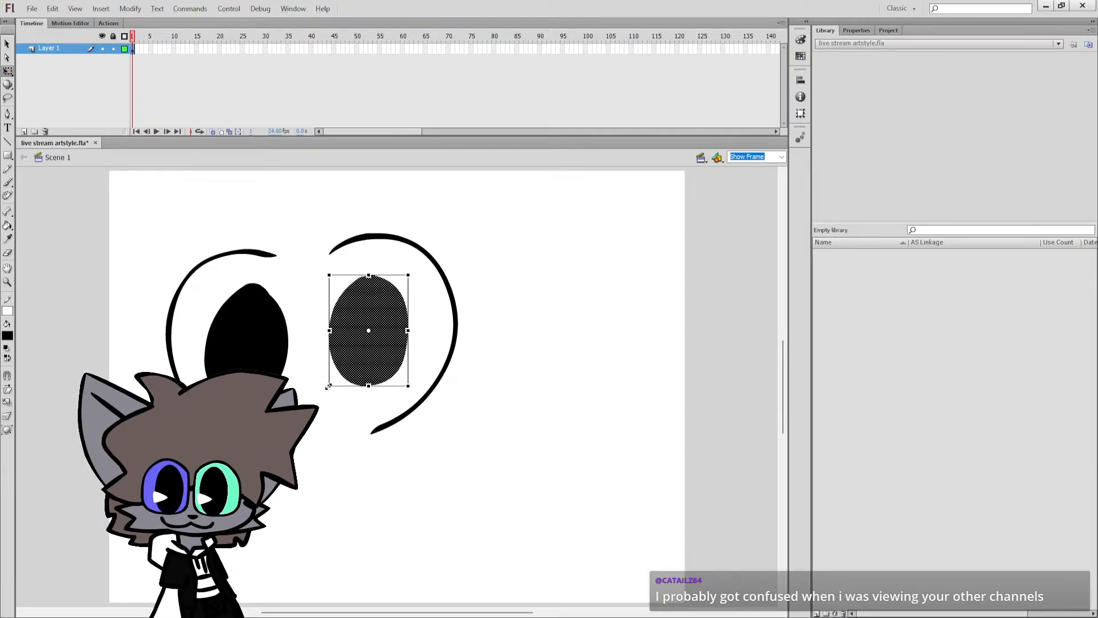
drag(329, 386, 319, 400)
click(492, 357)
key(b)
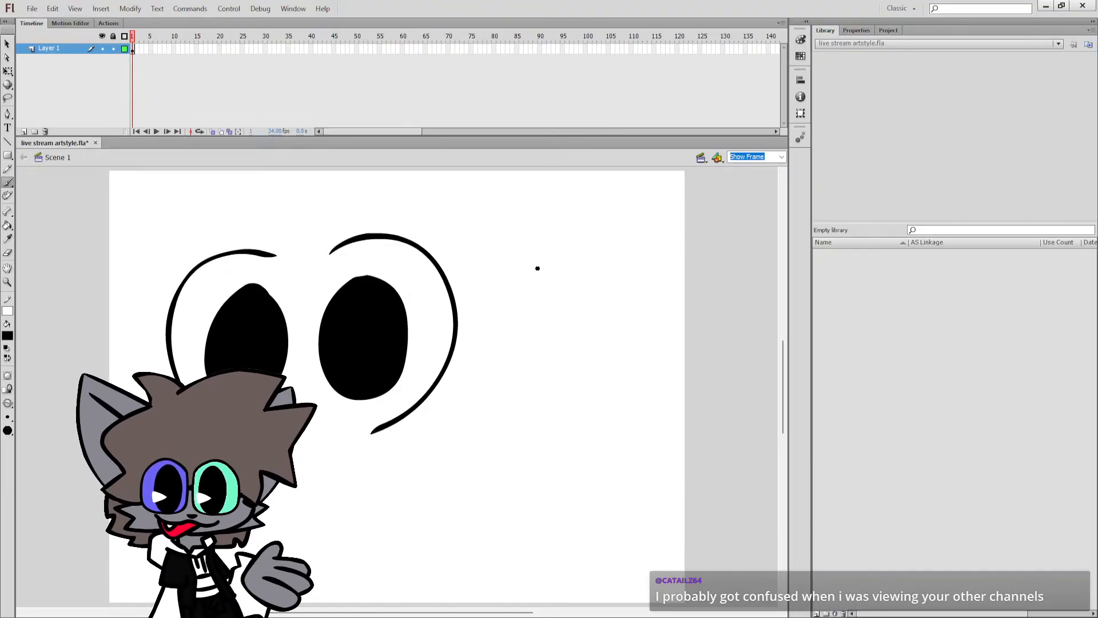
Clear both eyes from the stage, and sketch and undo a large egg-shaped outline.
key(ctrl+a)
key(Delete)
mouse_move(297, 252)
mouse_down()
mouse_move(240, 324)
mouse_move(235, 369)
mouse_up()
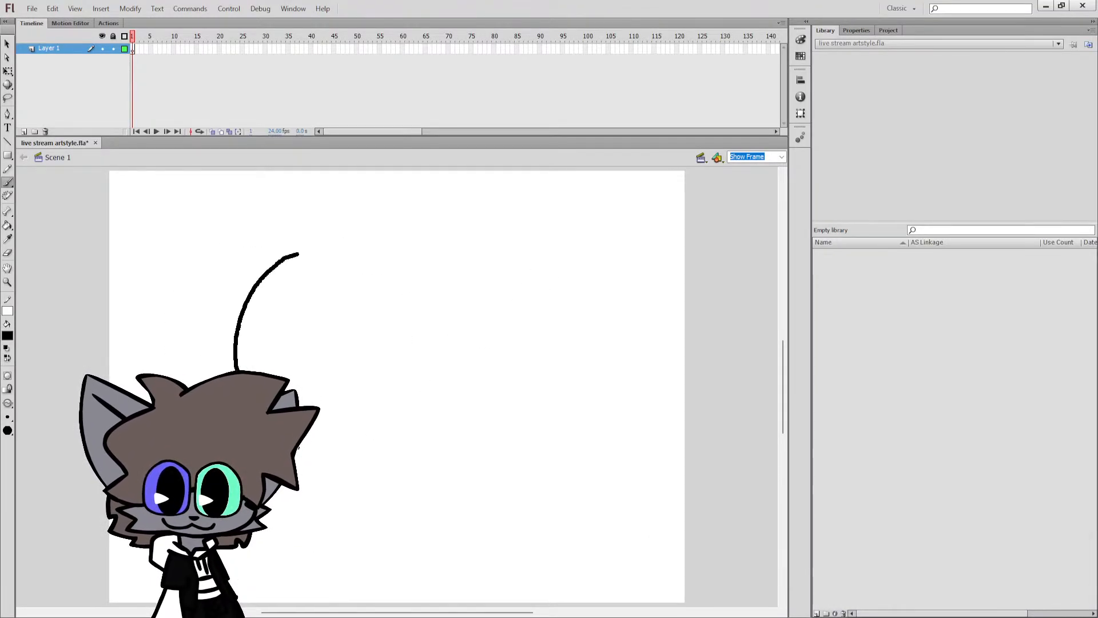
mouse_move(298, 448)
mouse_down()
mouse_move(373, 292)
mouse_move(305, 252)
mouse_up()
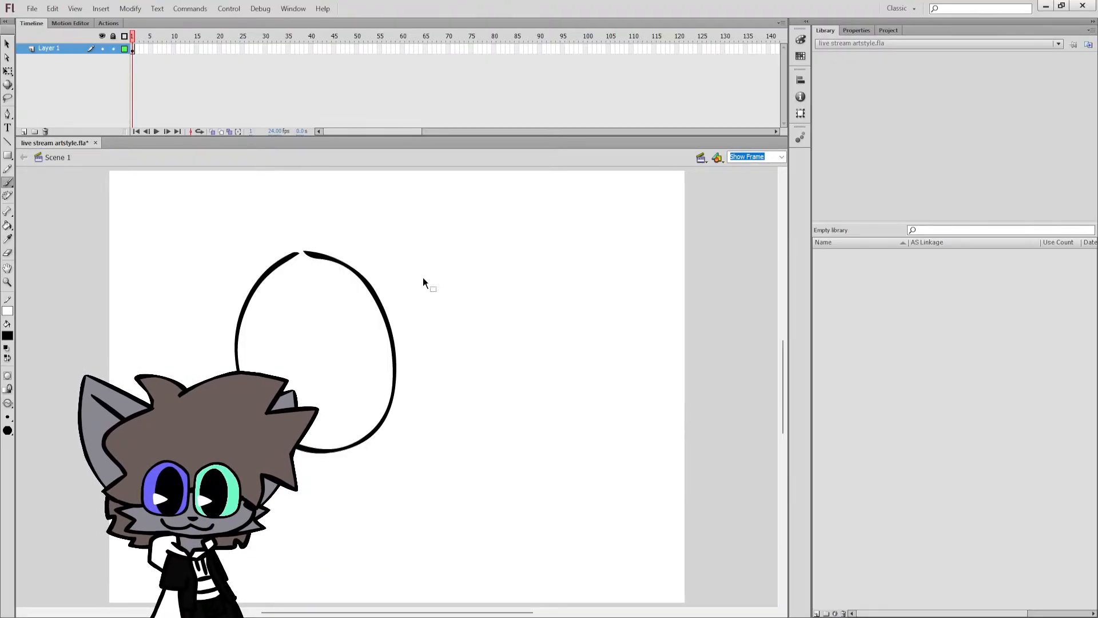
key(ctrl+z)
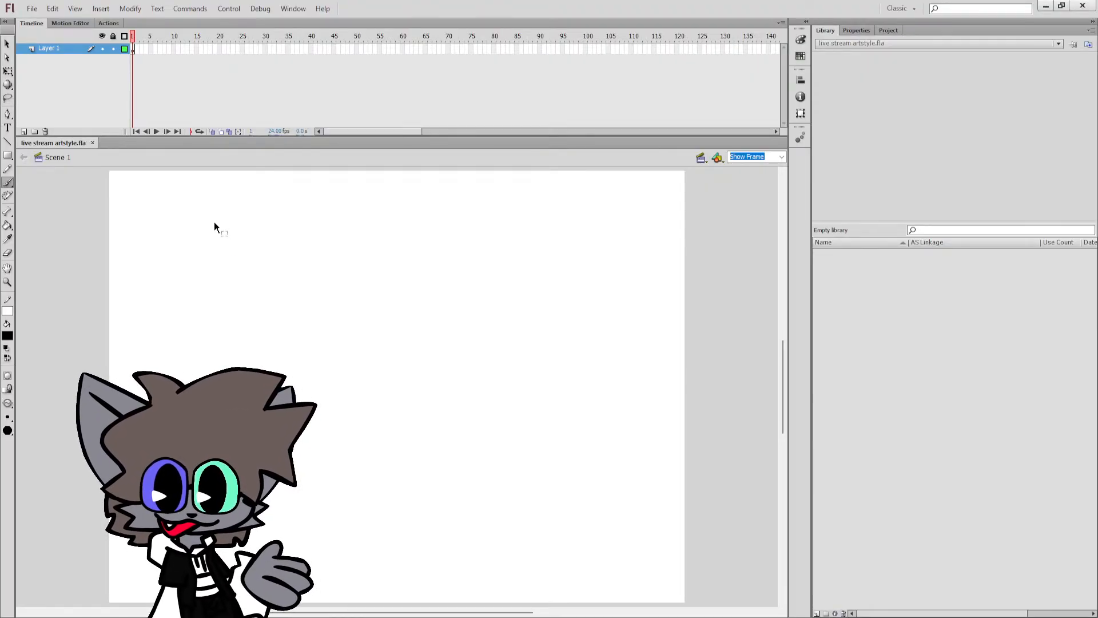
Draw a small stick figure with a round head near the stage's upper left and a small cylindrical cup some distance to its right.
mouse_move(214, 223)
mouse_down()
mouse_move(224, 305)
mouse_move(236, 222)
mouse_up()
key(ctrl+z)
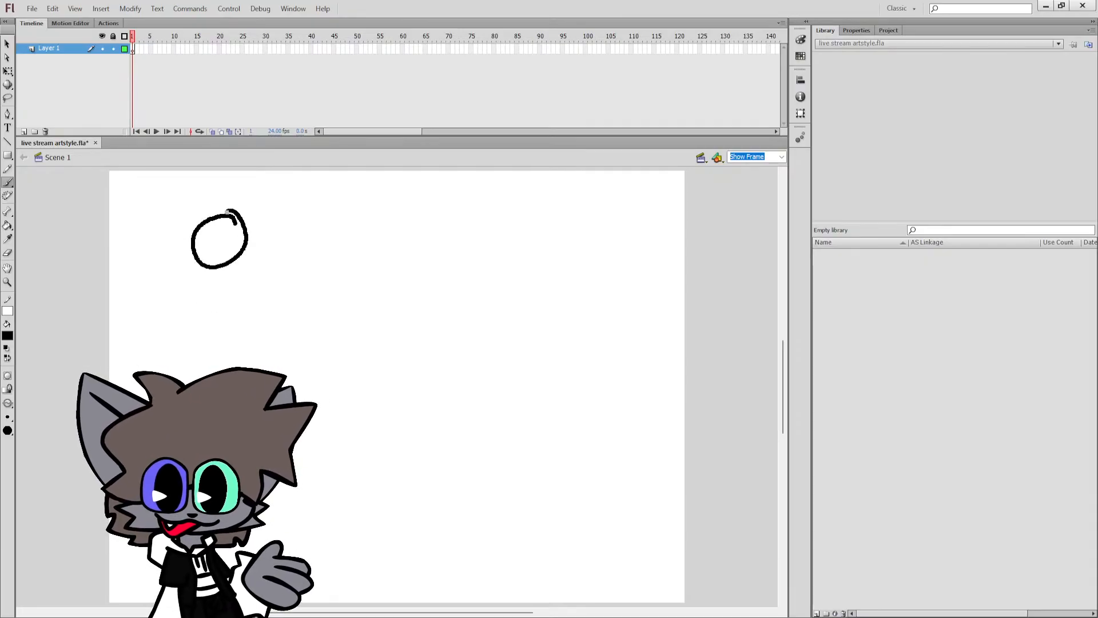
key(ctrl+z)
drag(217, 278, 199, 353)
drag(215, 307, 224, 345)
mouse_move(215, 272)
mouse_down()
mouse_move(194, 301)
mouse_move(232, 303)
mouse_up()
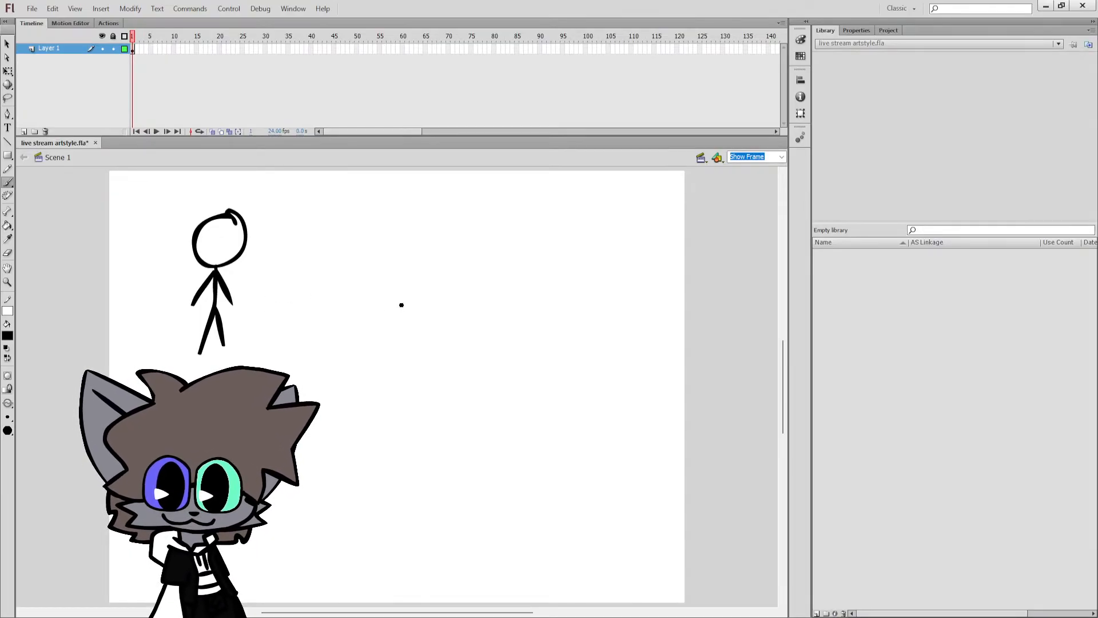
mouse_move(395, 291)
mouse_down()
mouse_move(398, 333)
mouse_move(428, 330)
mouse_move(429, 287)
mouse_move(395, 293)
mouse_move(431, 287)
mouse_up()
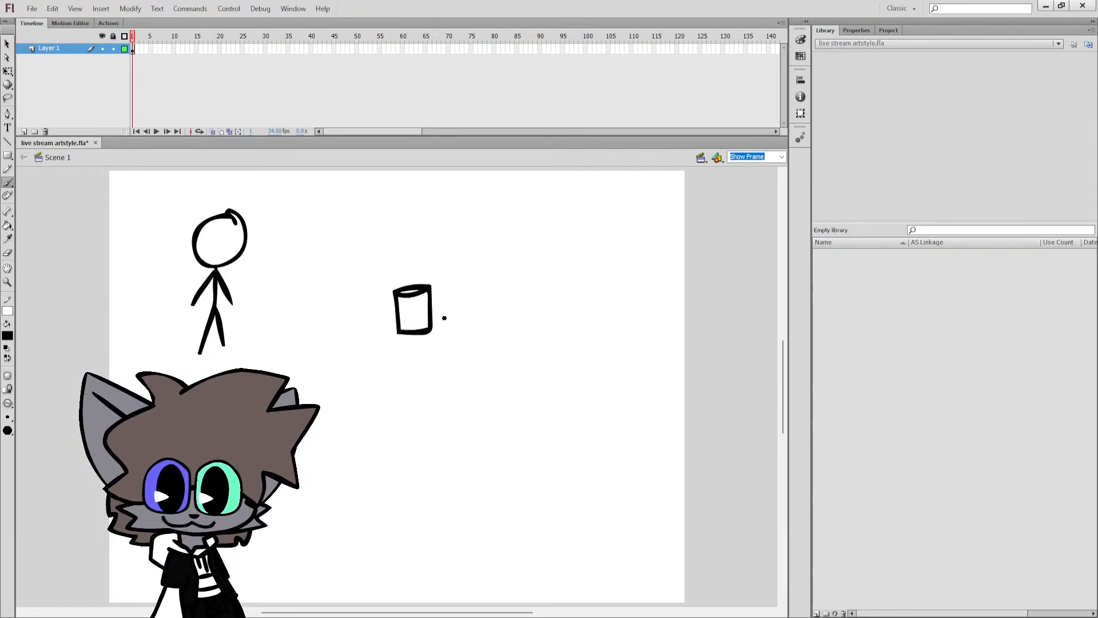
Draw and undo an arrow toward the cup, and replace the figure's right arm with a long straight arm reaching the cup.
mouse_move(261, 264)
mouse_down()
mouse_move(328, 252)
mouse_move(318, 284)
mouse_up()
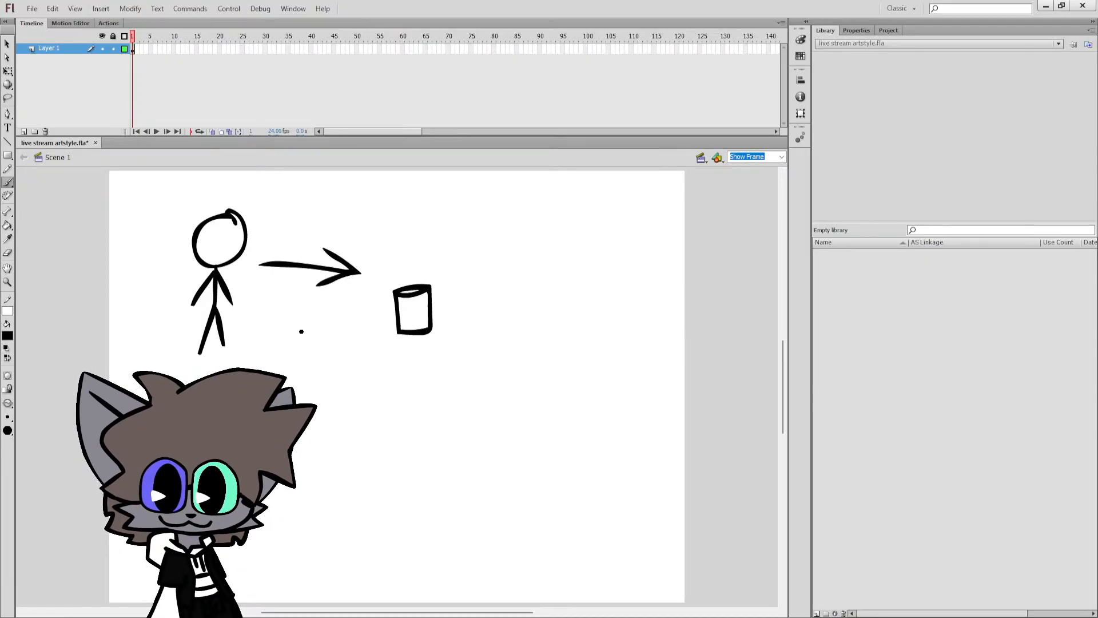
key(ctrl+z)
key(e)
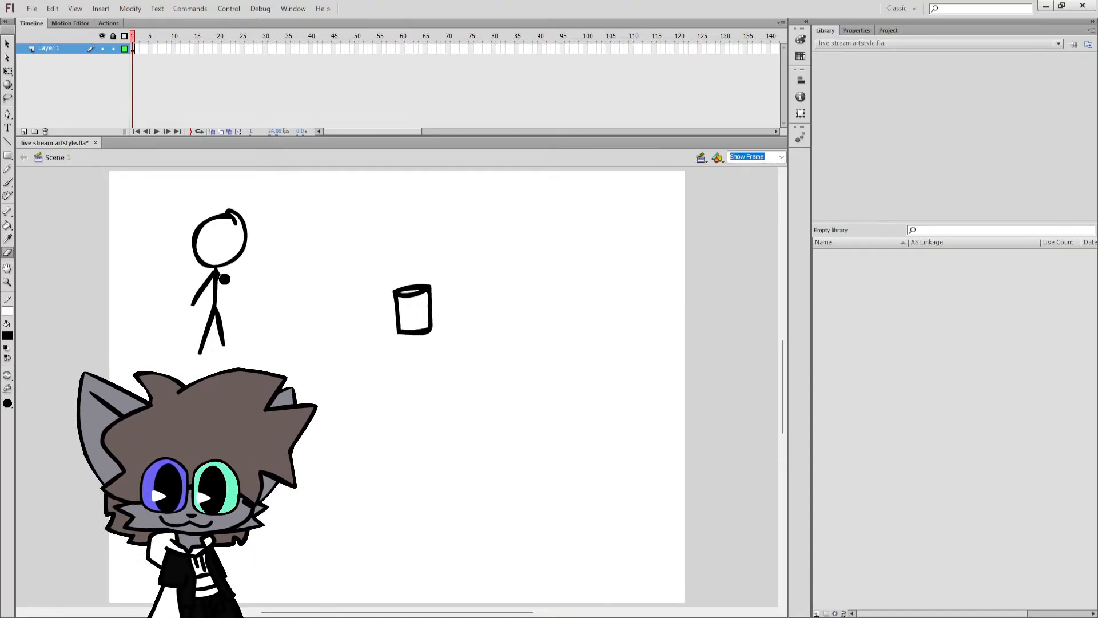
key(b)
drag(221, 273, 396, 299)
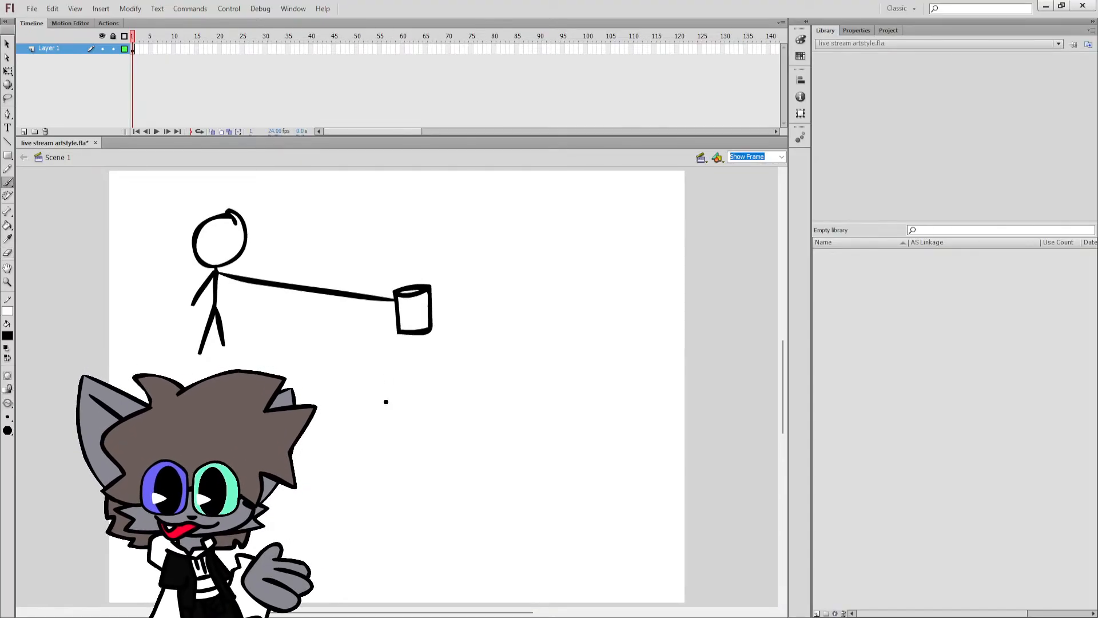
Clear the stick figure and cup from the stage, undo any stray brush dot, and save the file.
key(ctrl+a)
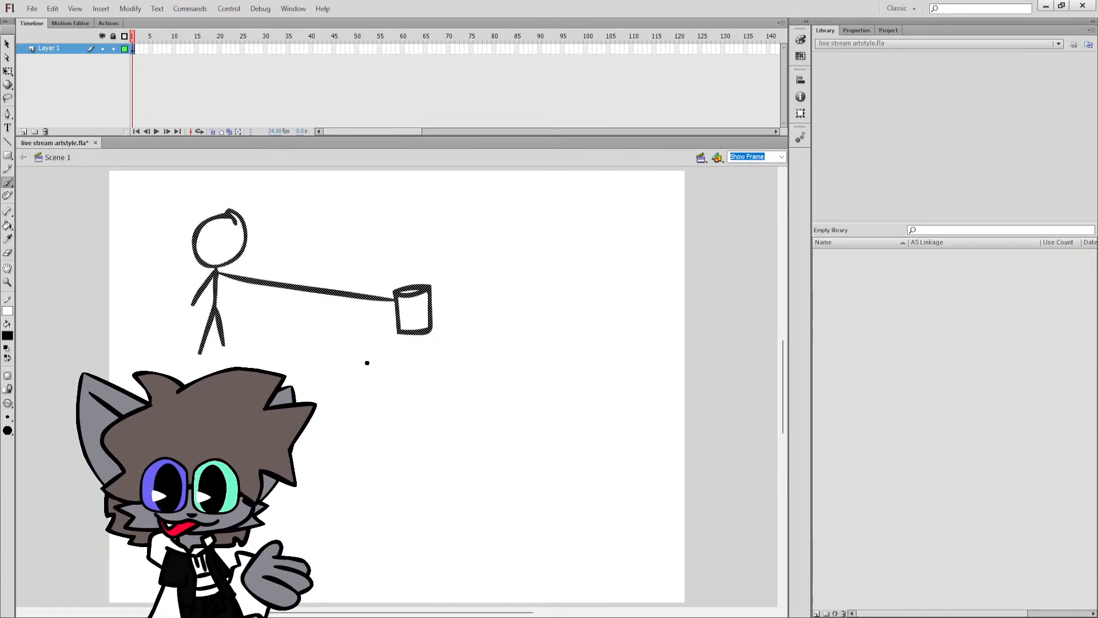
key(Delete)
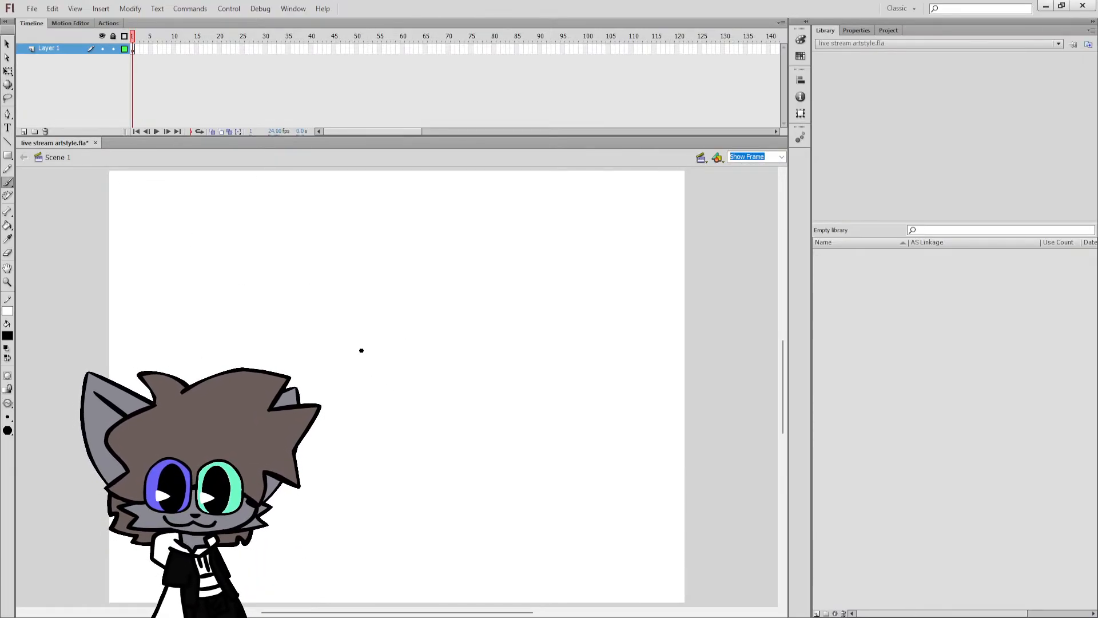
key(ctrl+s)
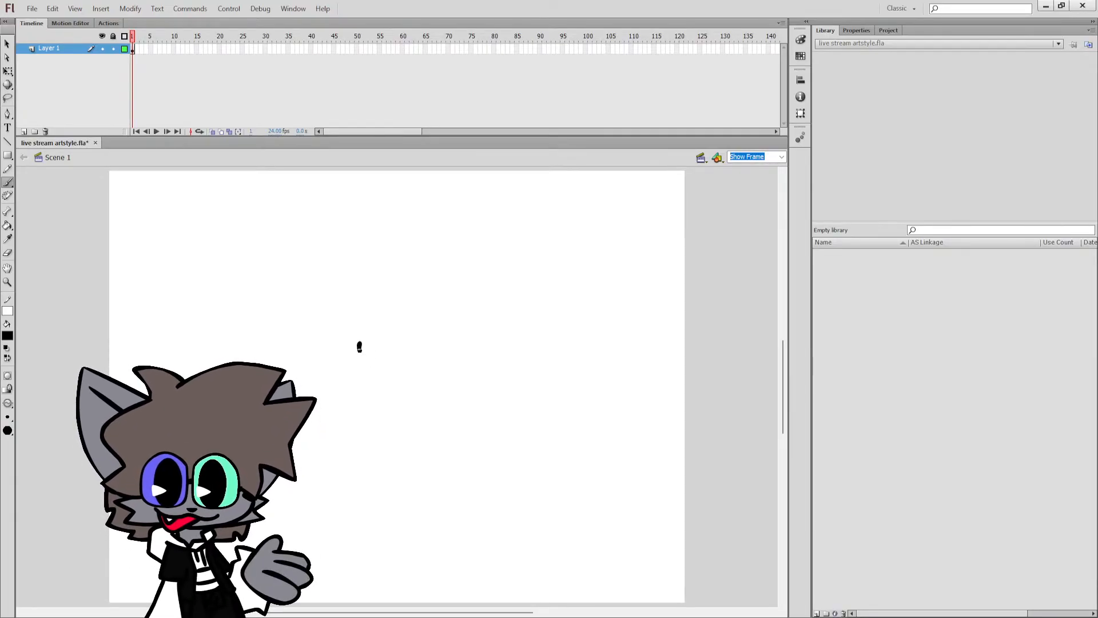
click(359, 345)
key(ctrl+z)
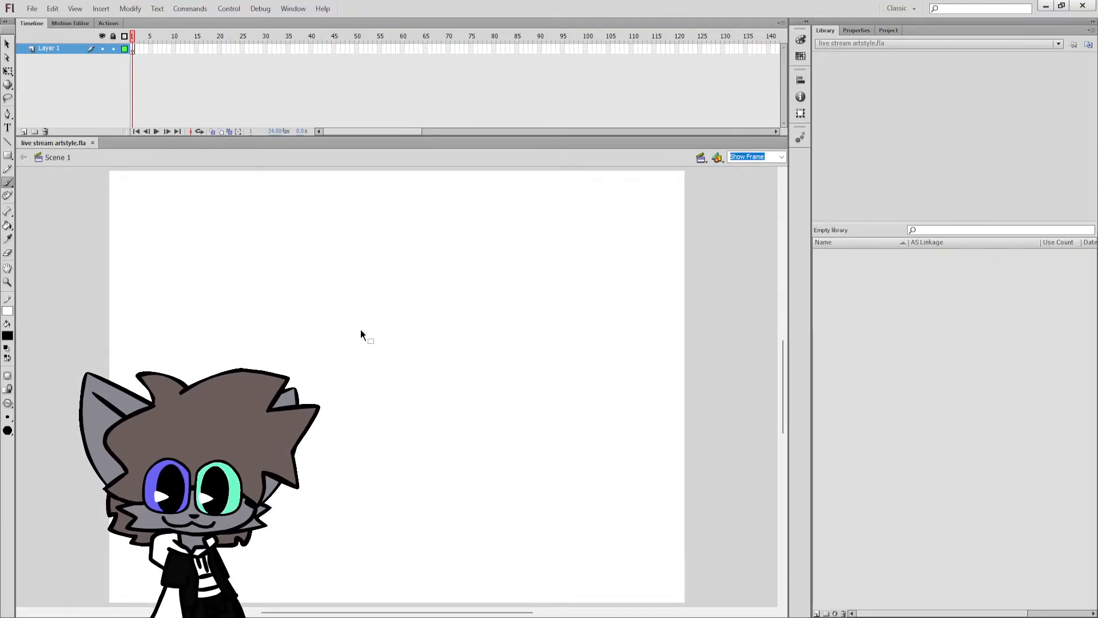
click(360, 341)
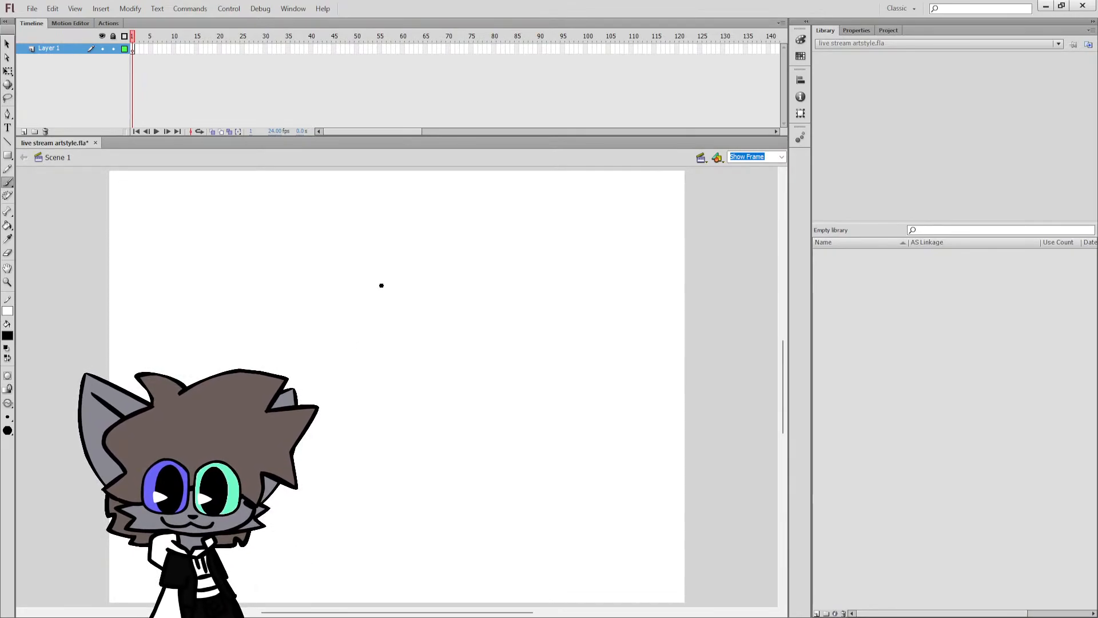
key(ctrl+s)
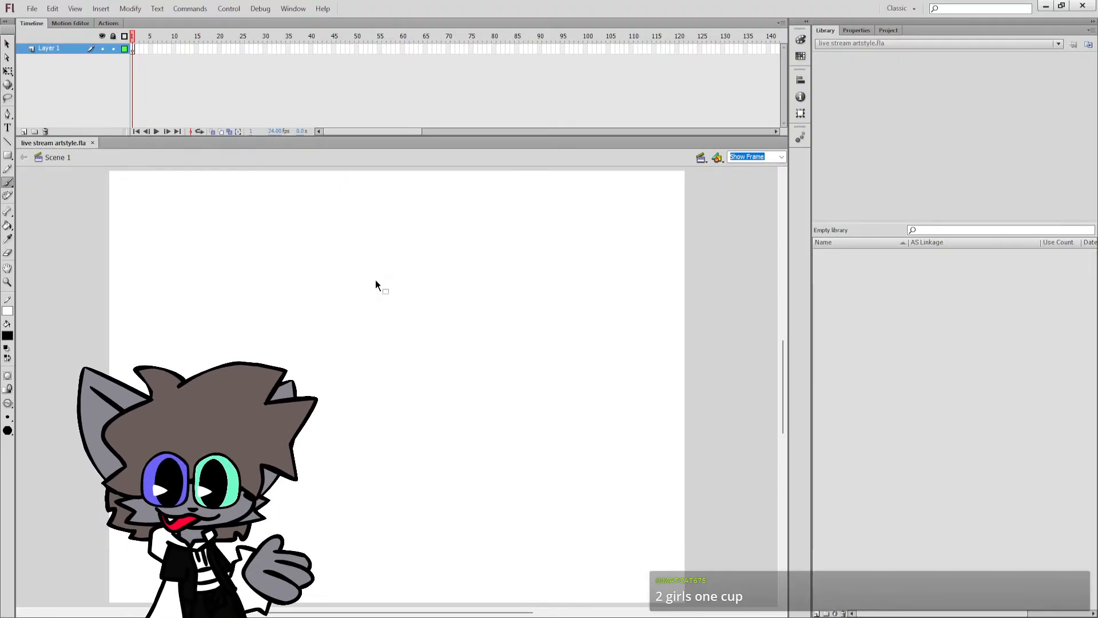
click(377, 296)
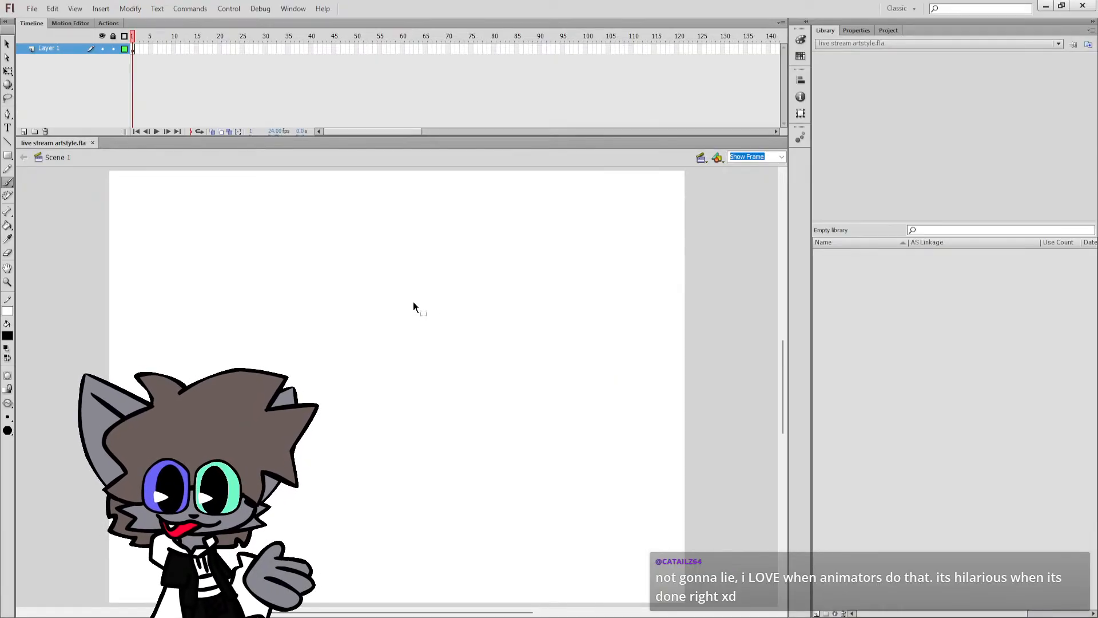
click(432, 302)
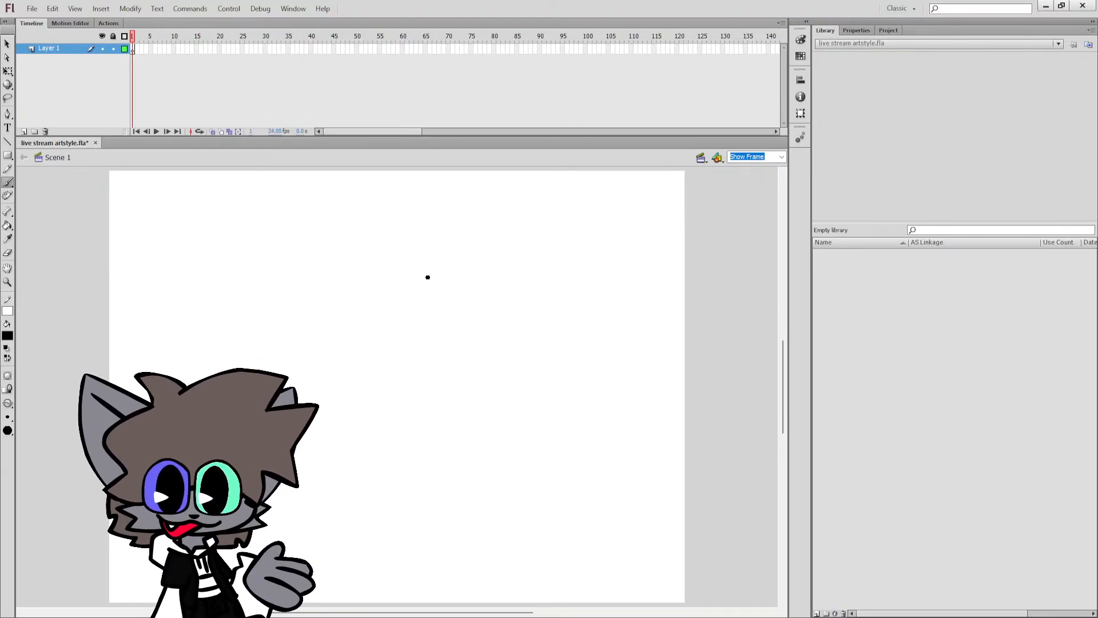
mouse_move(404, 262)
mouse_down()
mouse_move(357, 292)
mouse_move(398, 255)
mouse_up()
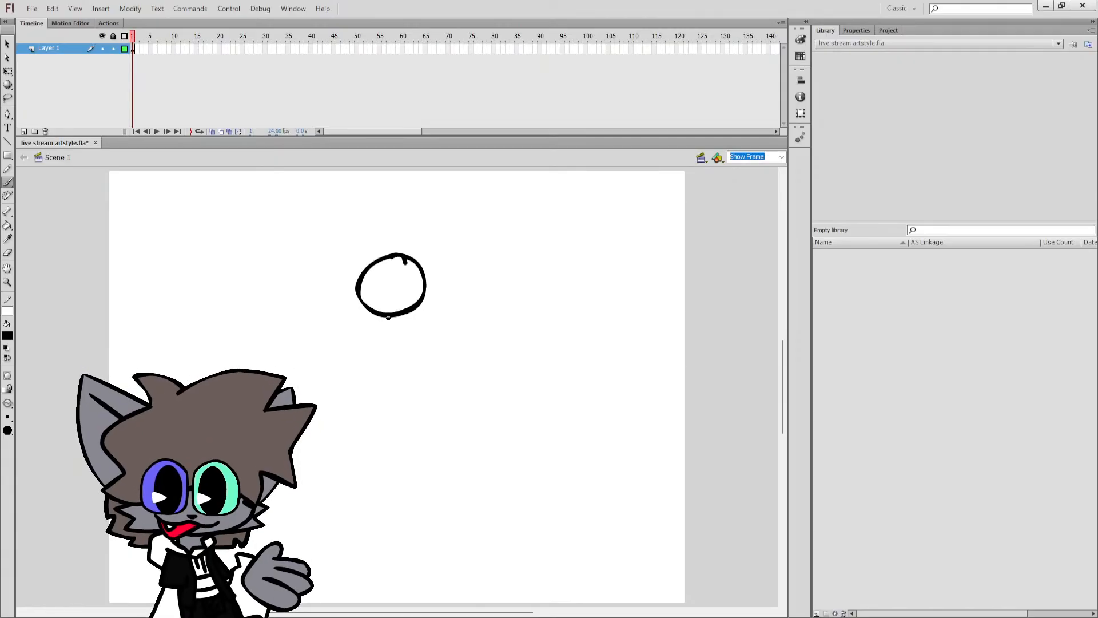
drag(387, 318, 389, 353)
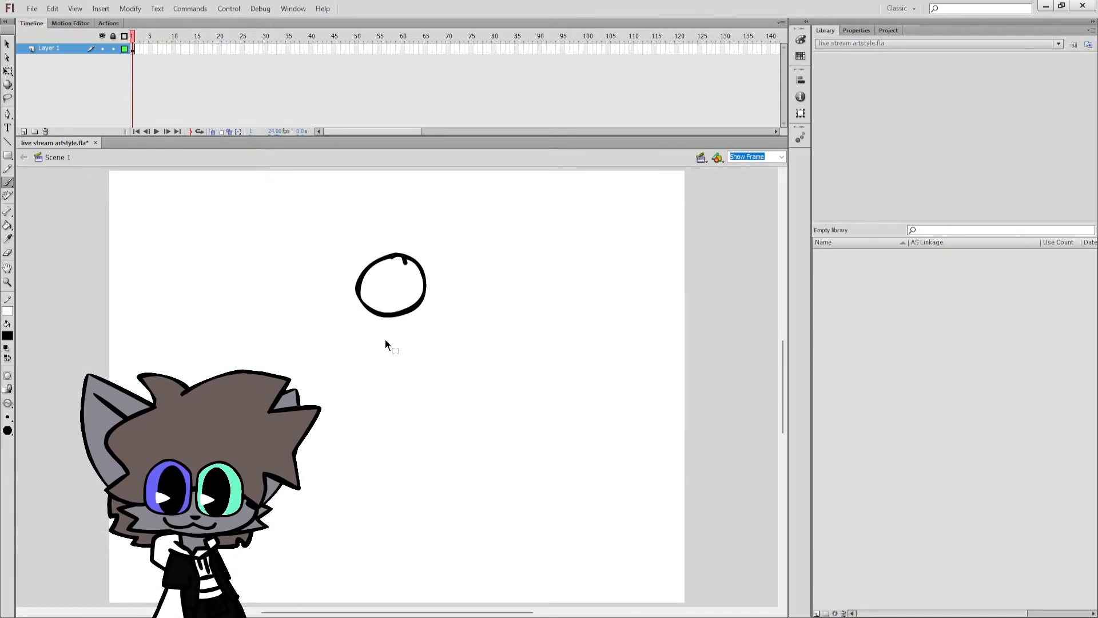
key(ctrl+z)
Open the file "difference between venamous and poisonus.fla" and set the stage view to Show Frame.
click(35, 6)
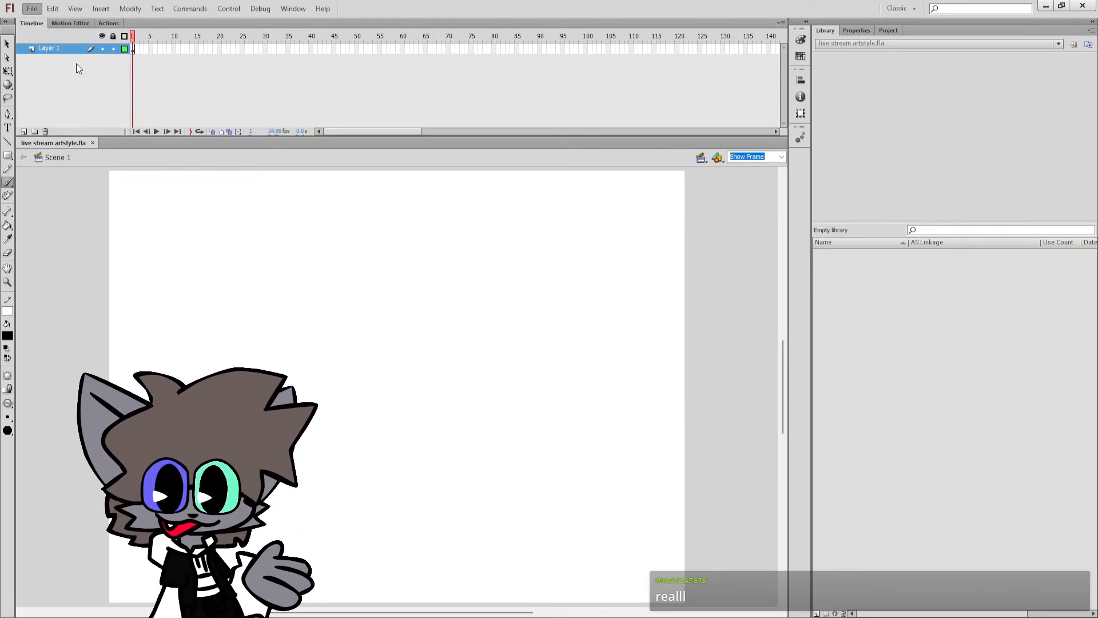
click(70, 39)
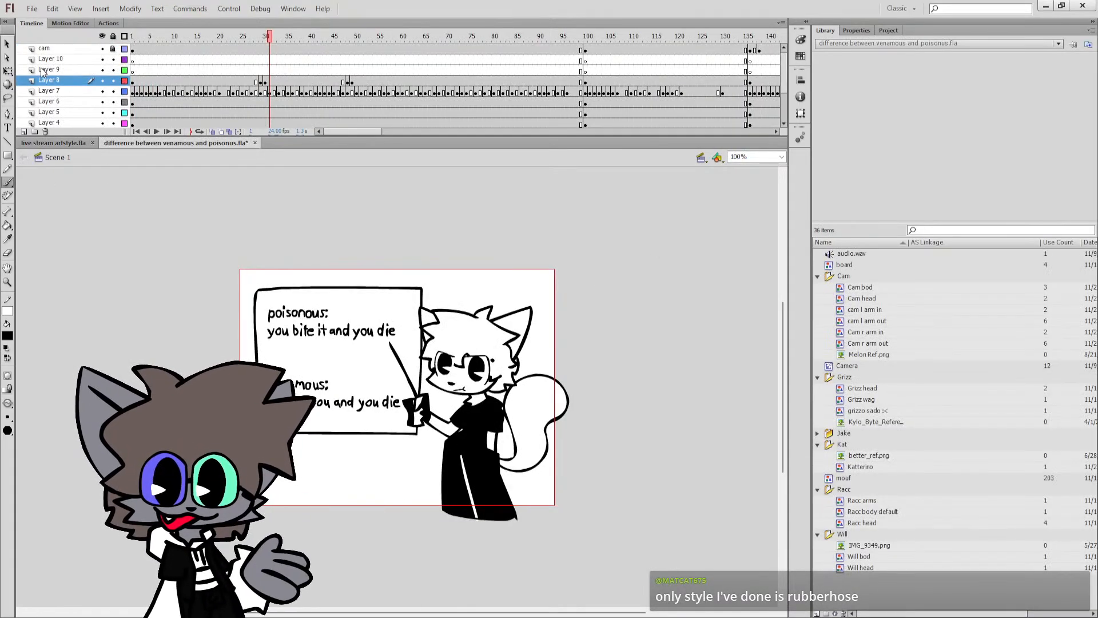
key(q)
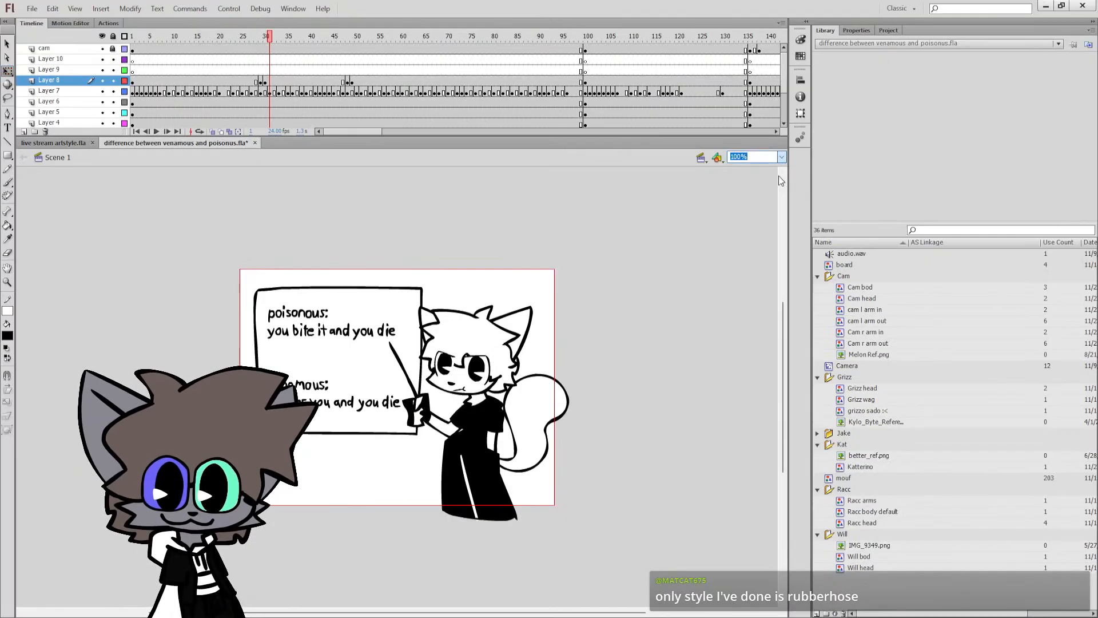
key(ctrl+2)
Enter the cat character's eyes symbol, examine its eye drawings frame by frame, and return to Scene 1.
click(561, 336)
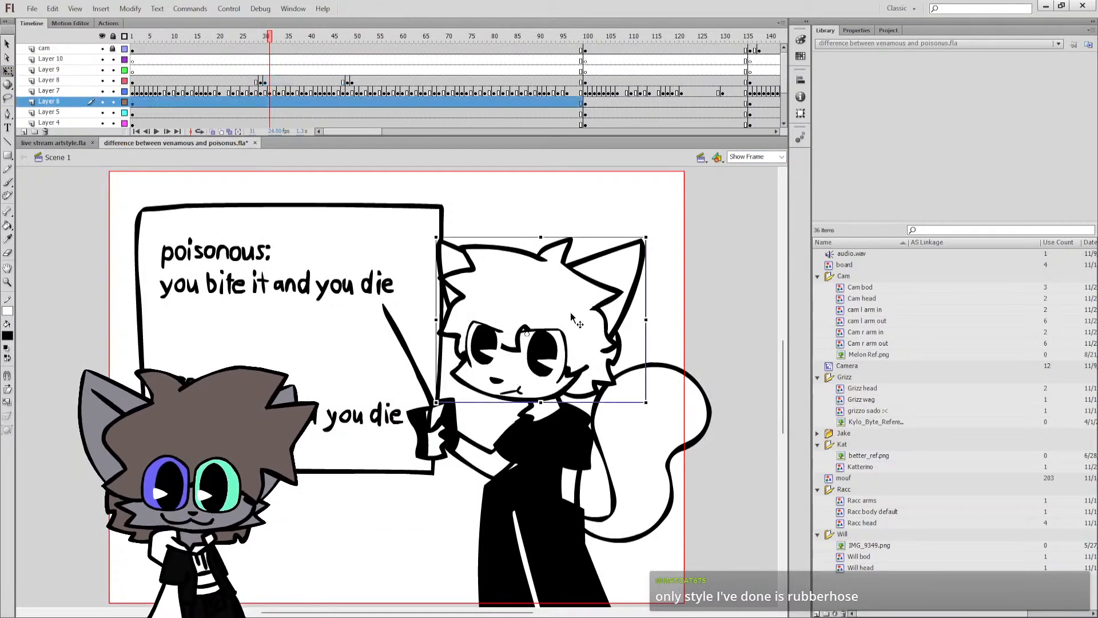
double_click(561, 345)
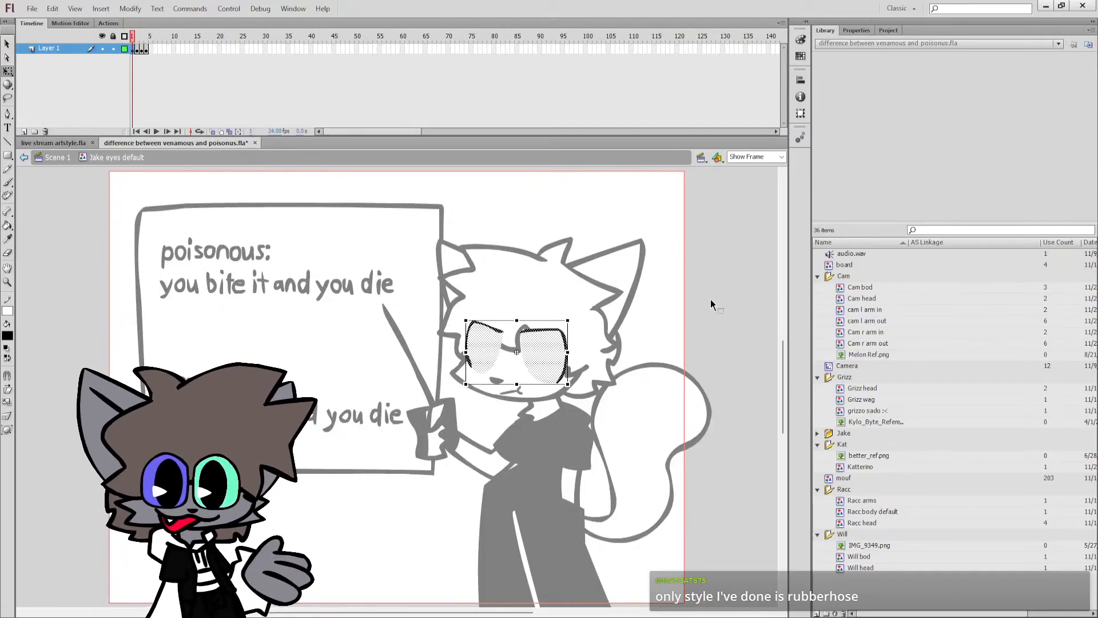
key(period)
key(period)
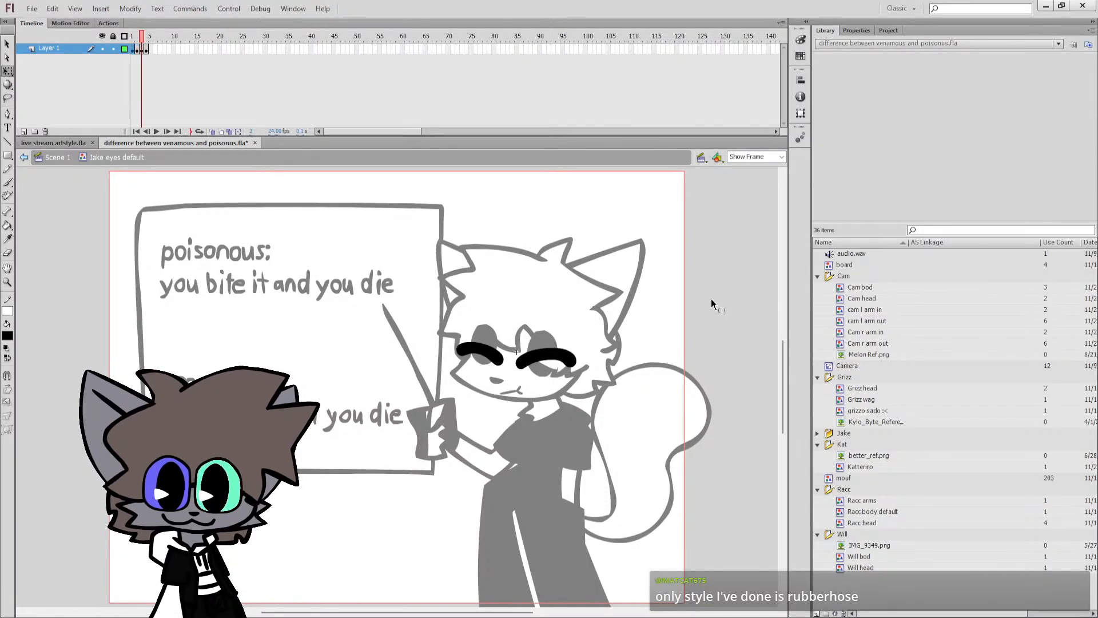
key(period)
key(comma)
key(comma)
key(comma)
double_click(712, 299)
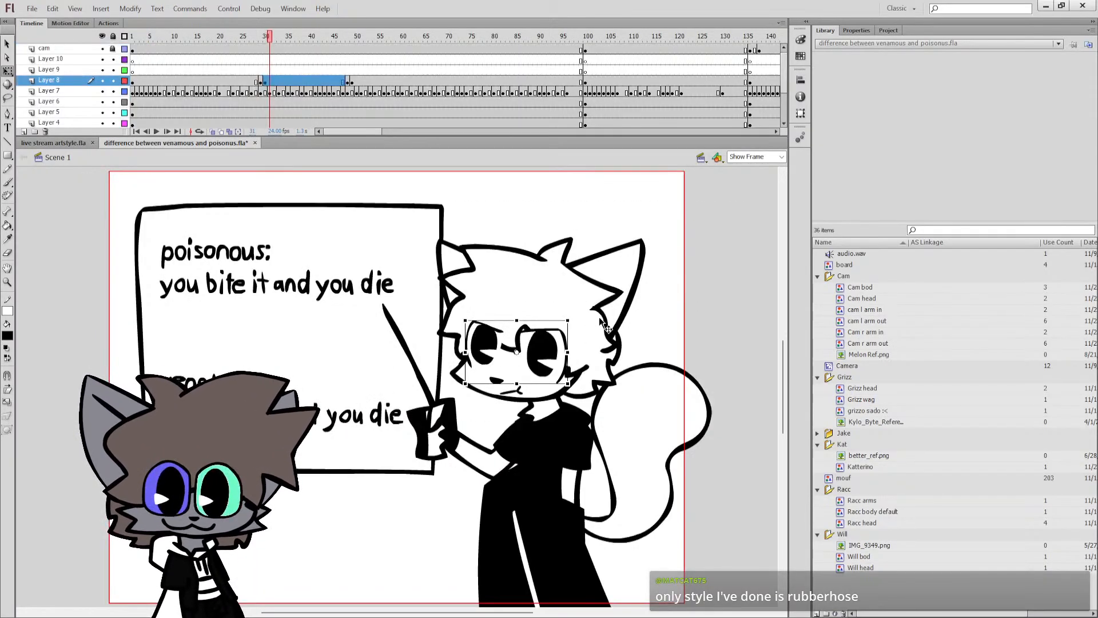
Enter the cat character's mouth symbol, examine its mouth shapes frame by frame, and return to Scene 1.
click(527, 385)
double_click(512, 392)
key(period)
key(period)
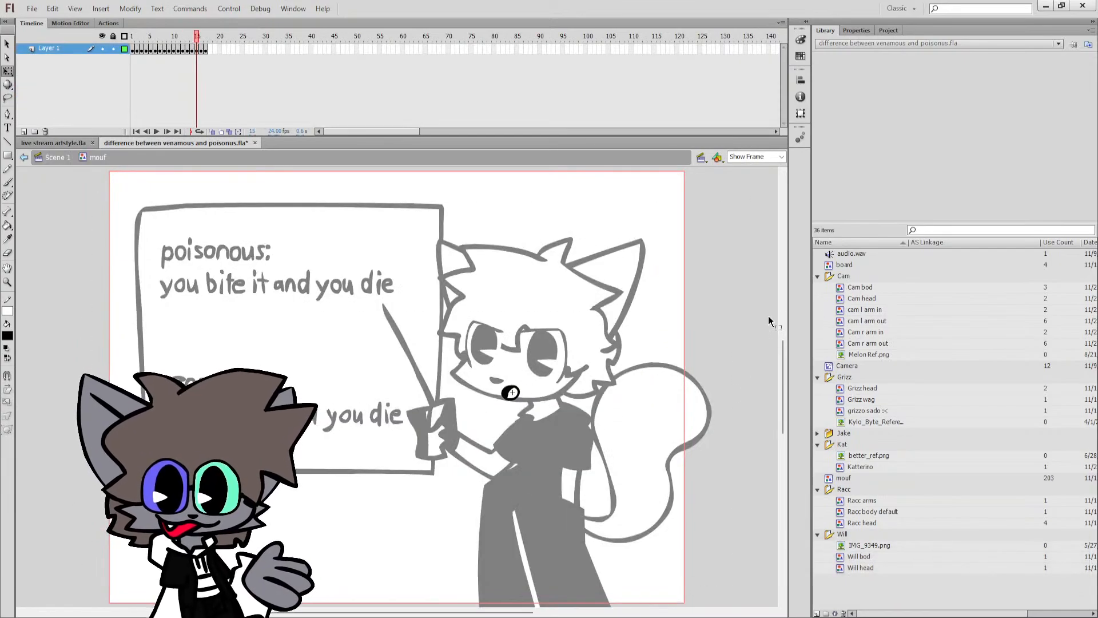
key(period)
key(comma)
key(comma)
key(comma)
key(comma)
double_click(726, 318)
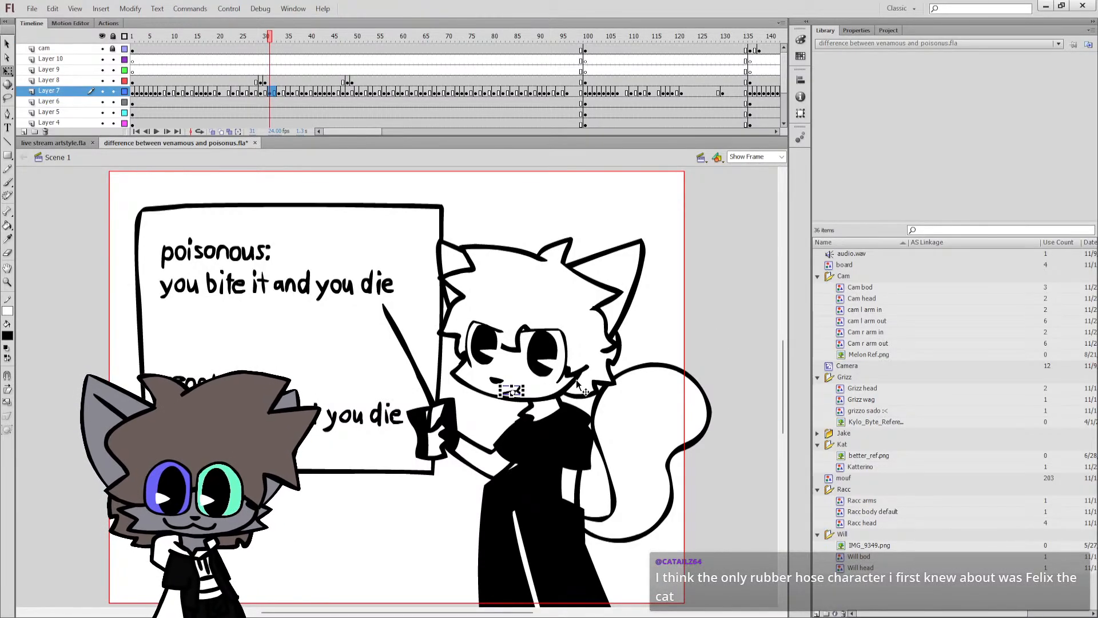
click(627, 362)
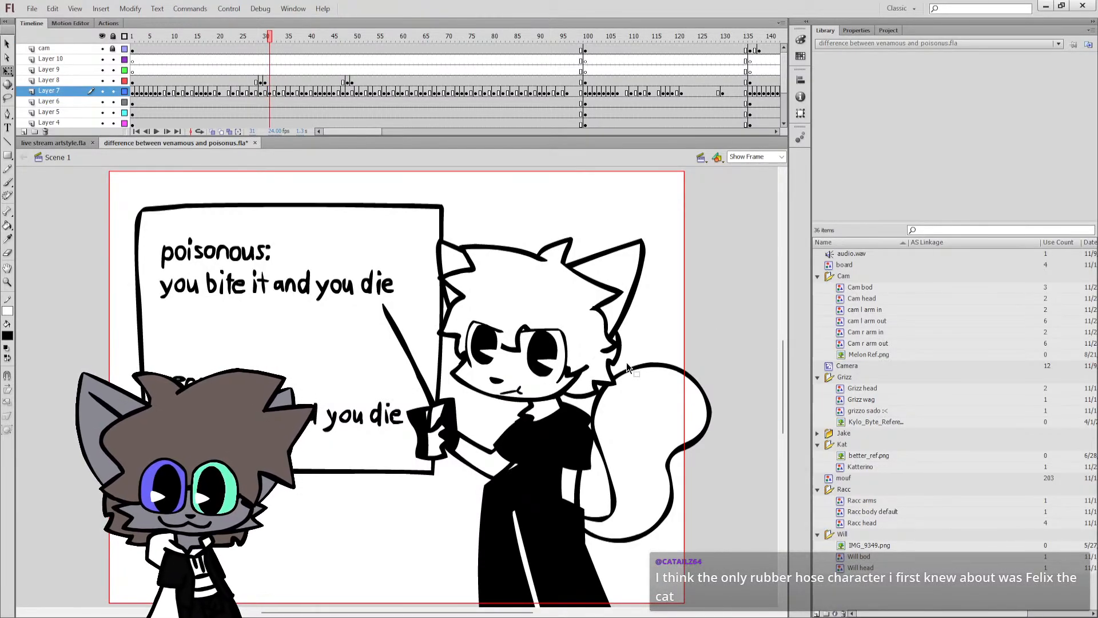
click(638, 401)
click(636, 332)
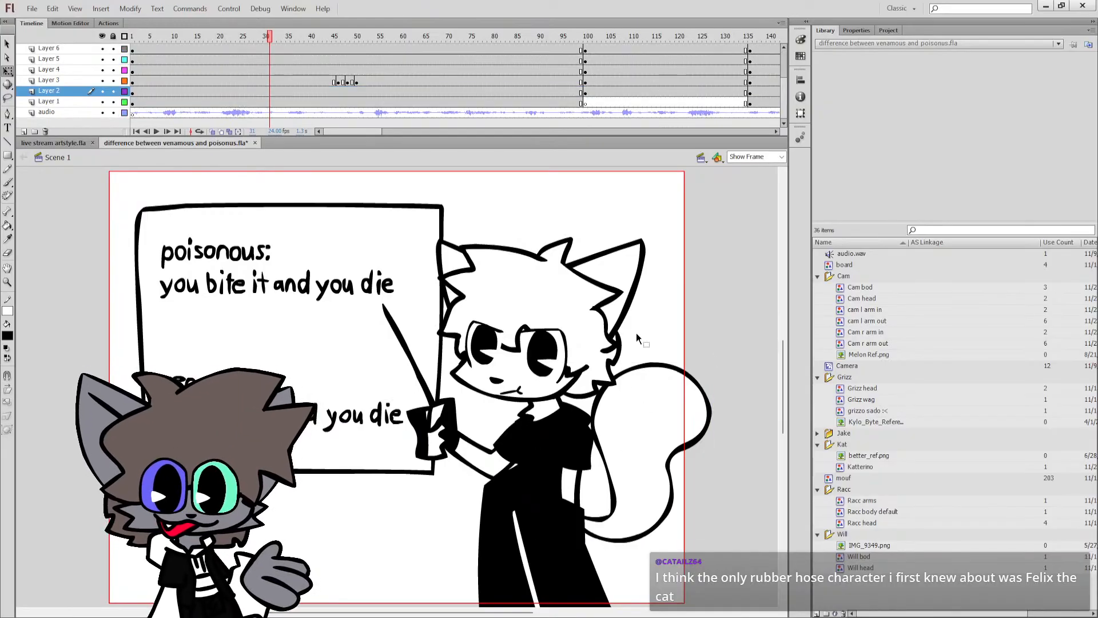
click(525, 393)
click(566, 369)
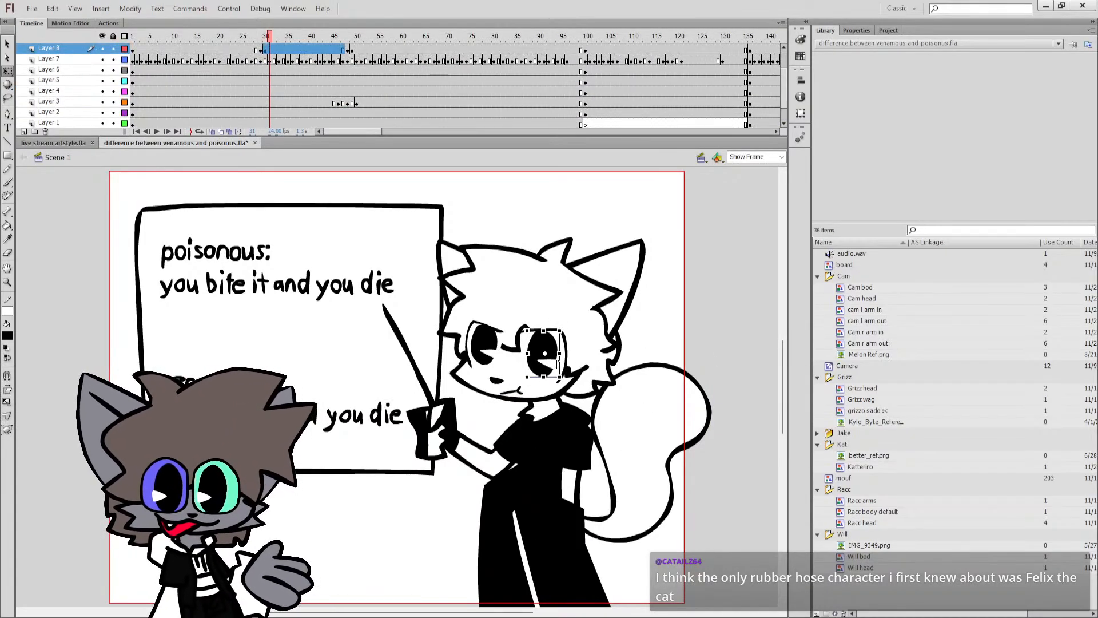
Reopen the cat character's mouth symbol and browse its open-mouth drawings, stopping at frame 5.
click(513, 393)
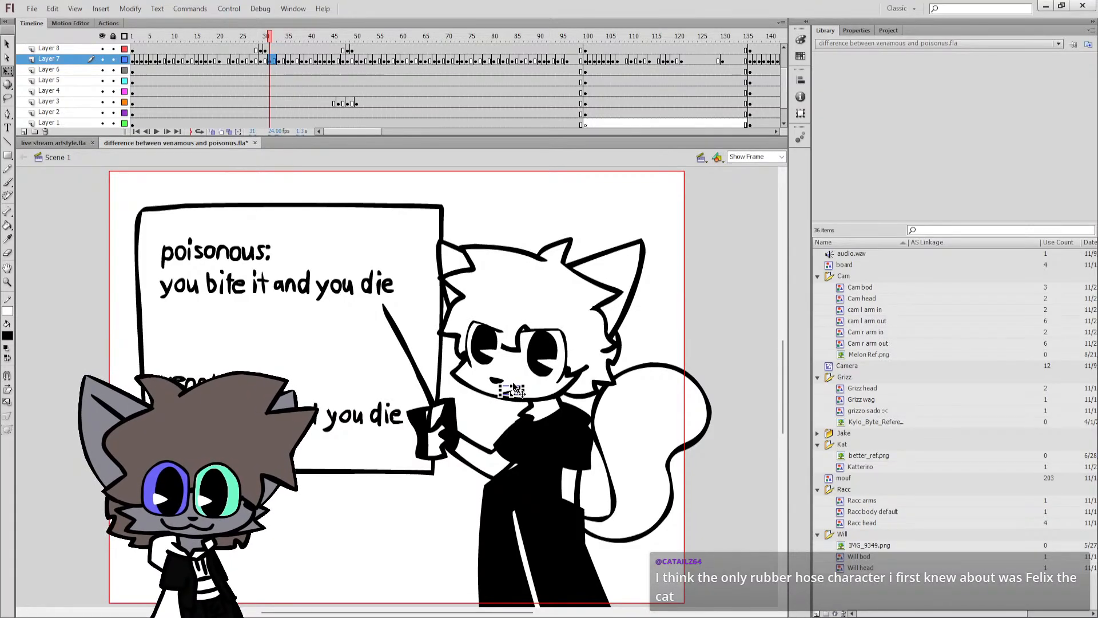
double_click(518, 391)
key(comma)
key(comma)
key(comma)
key(comma)
key(comma)
key(comma)
key(comma)
key(comma)
key(comma)
key(comma)
key(comma)
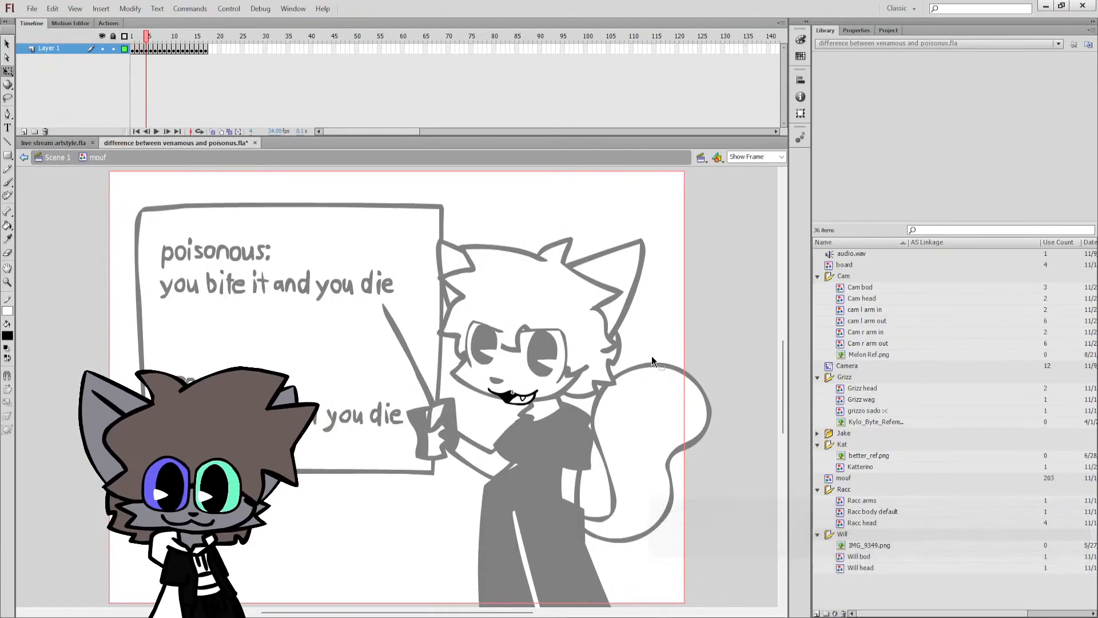
key(period)
key(period)
key(period)
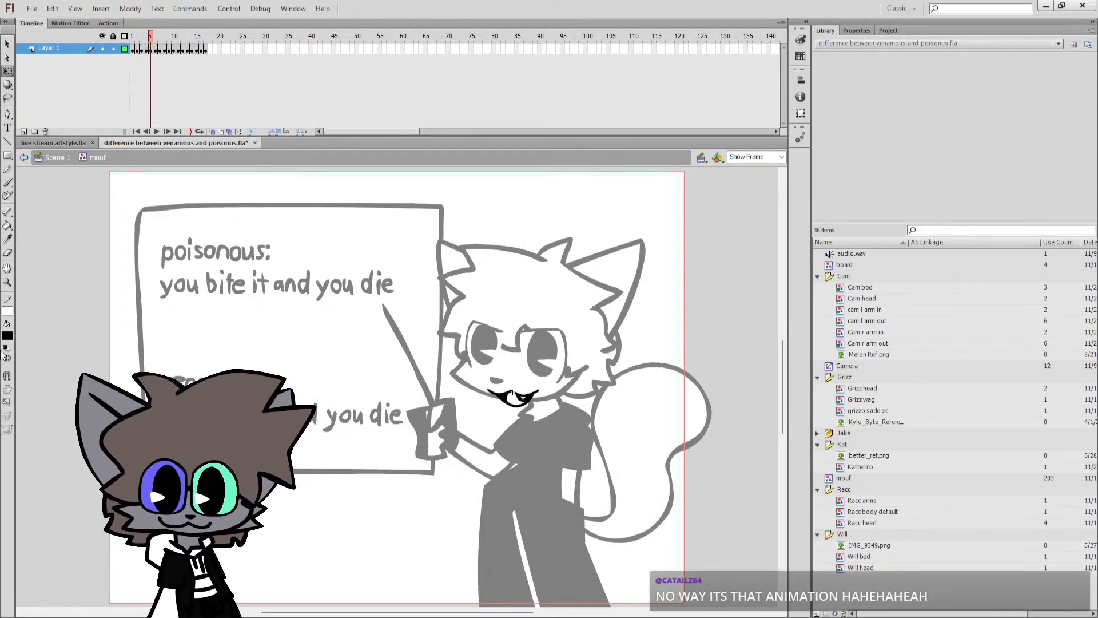
Fill the see-through tooth in the mouth drawing on frame 5 with white using the Paint Bucket.
key(z)
click(513, 394)
click(463, 374)
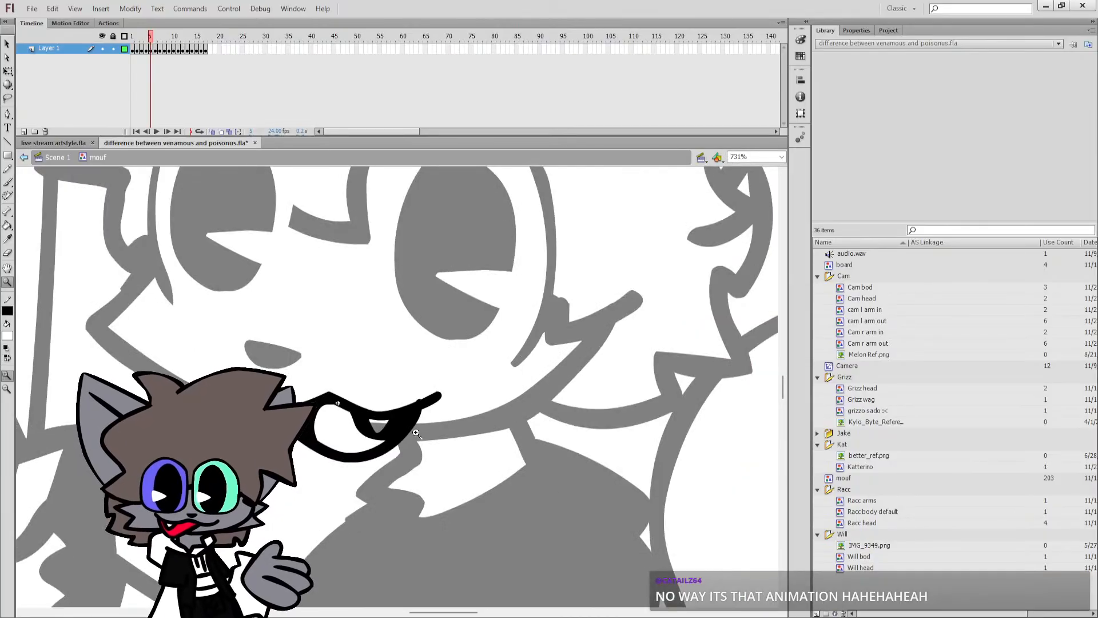
click(446, 372)
click(435, 366)
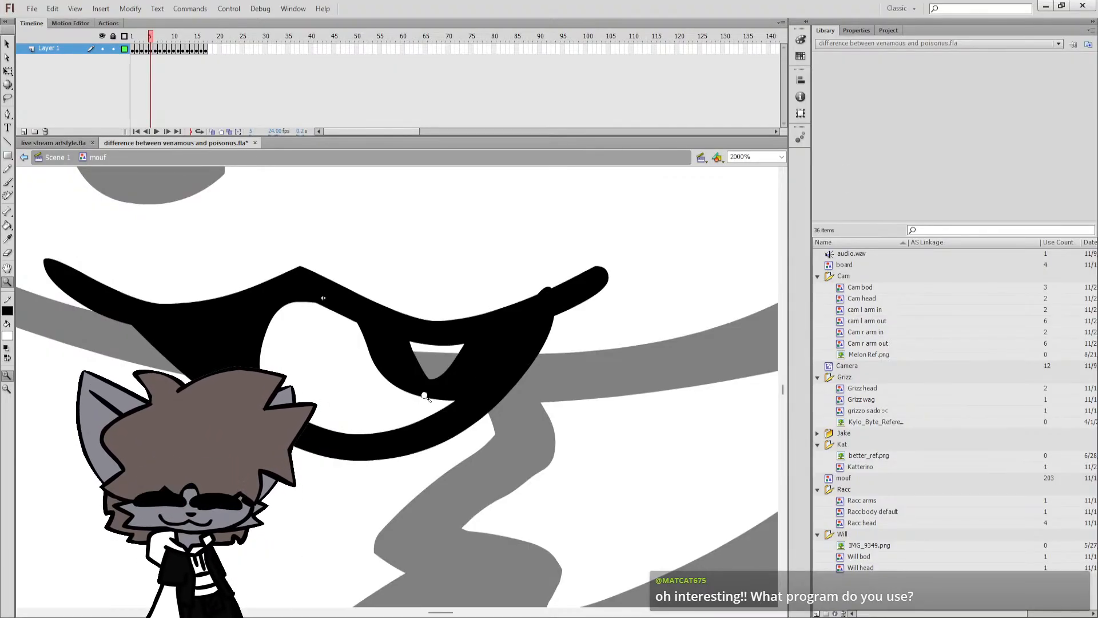
key(k)
click(420, 377)
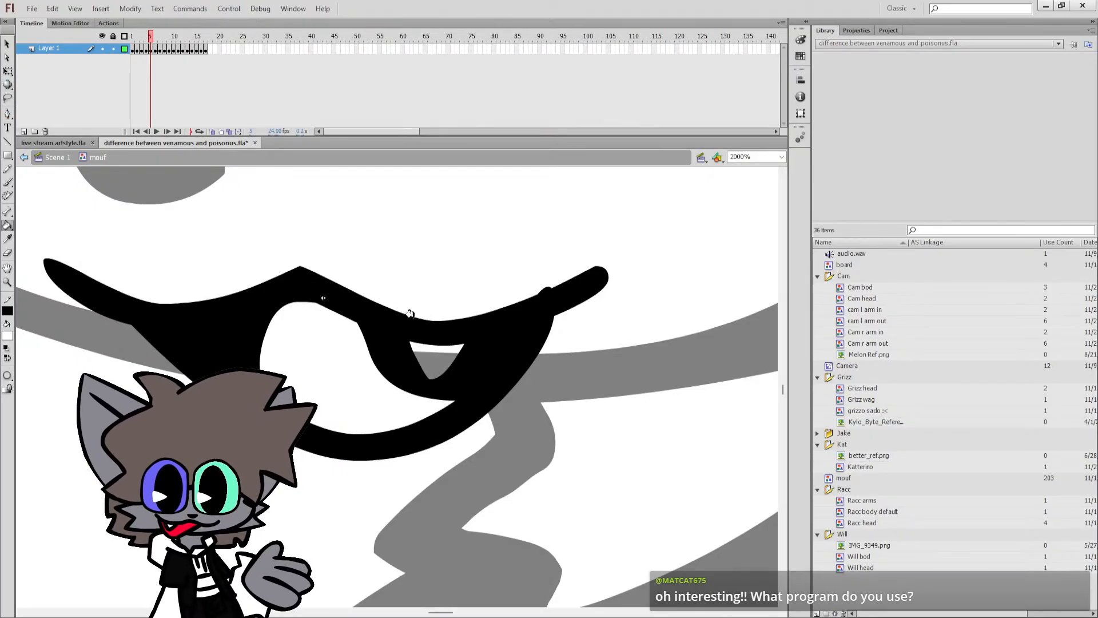
click(418, 350)
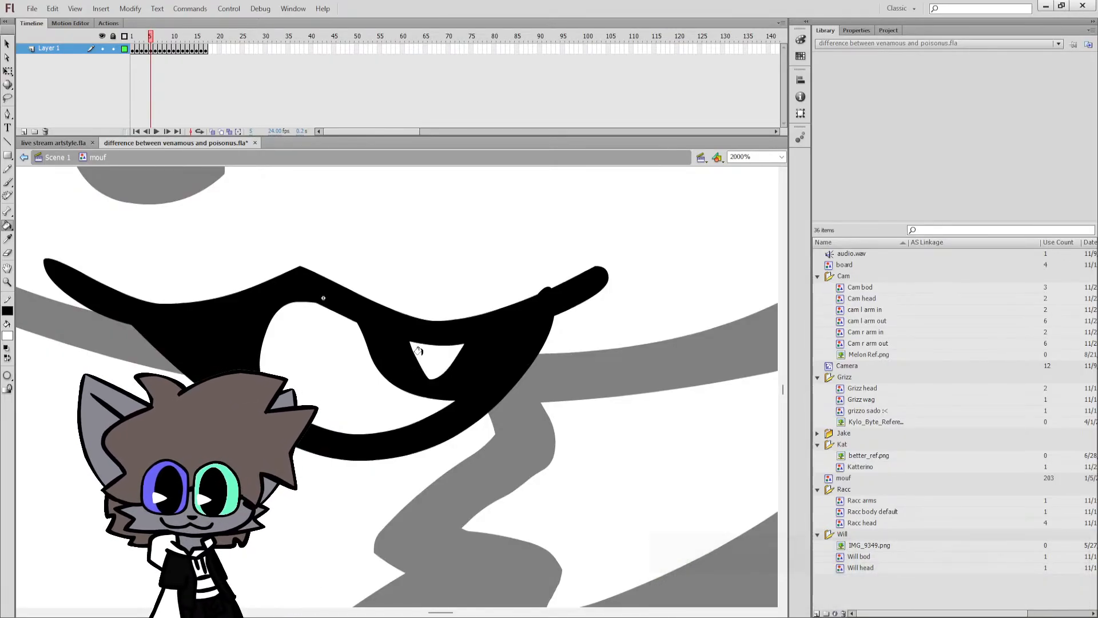
Leave the mouth symbol for Scene 1 and set the stage view to Show Frame.
key(q)
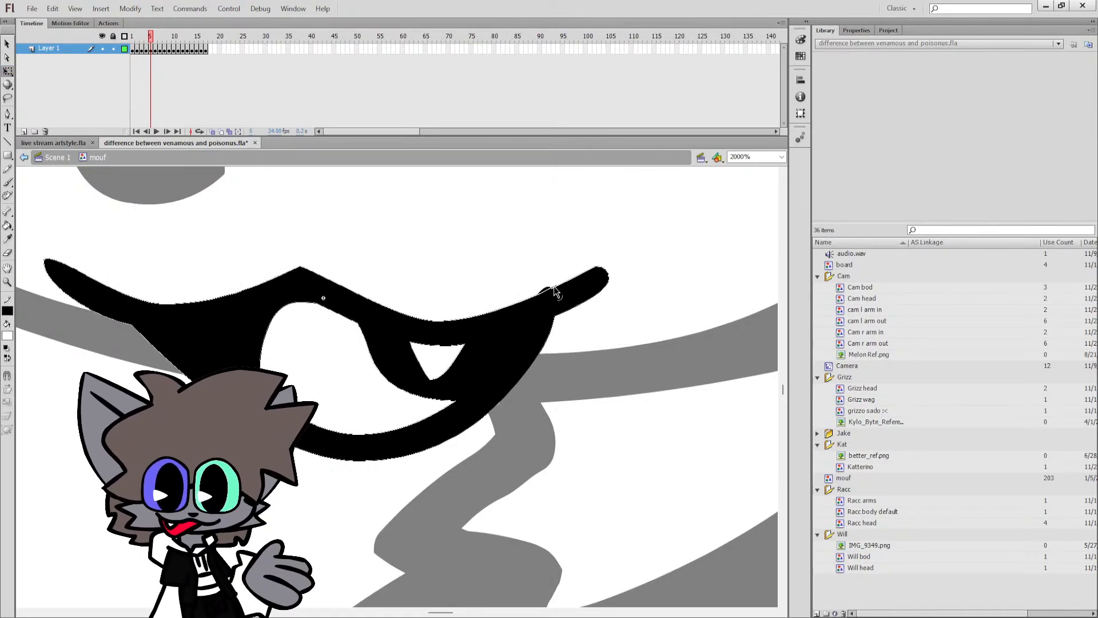
double_click(624, 344)
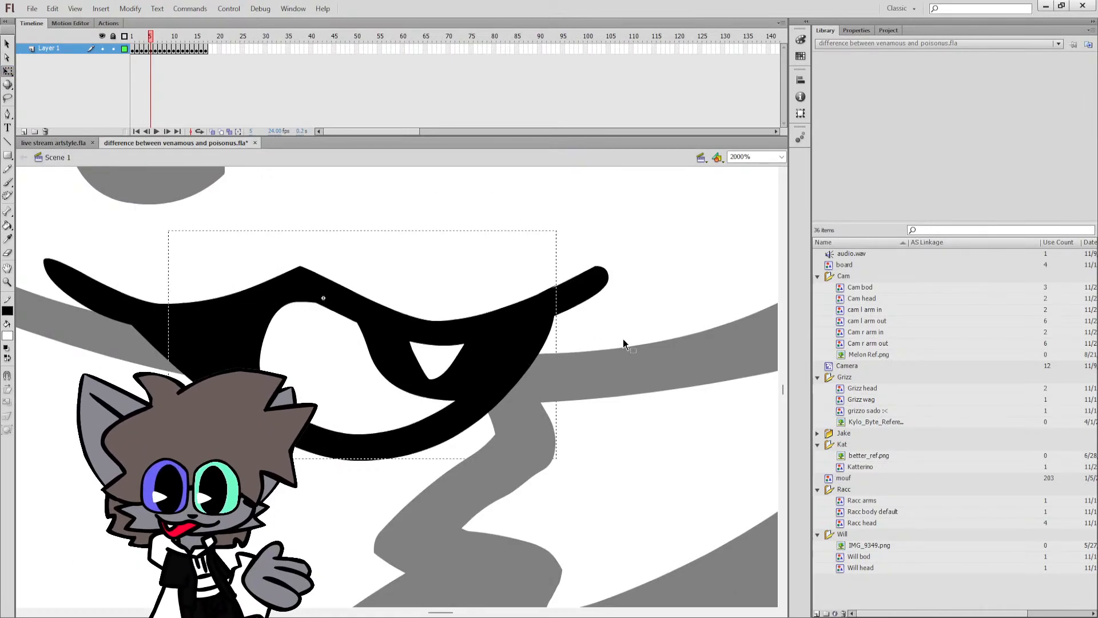
click(781, 157)
click(760, 174)
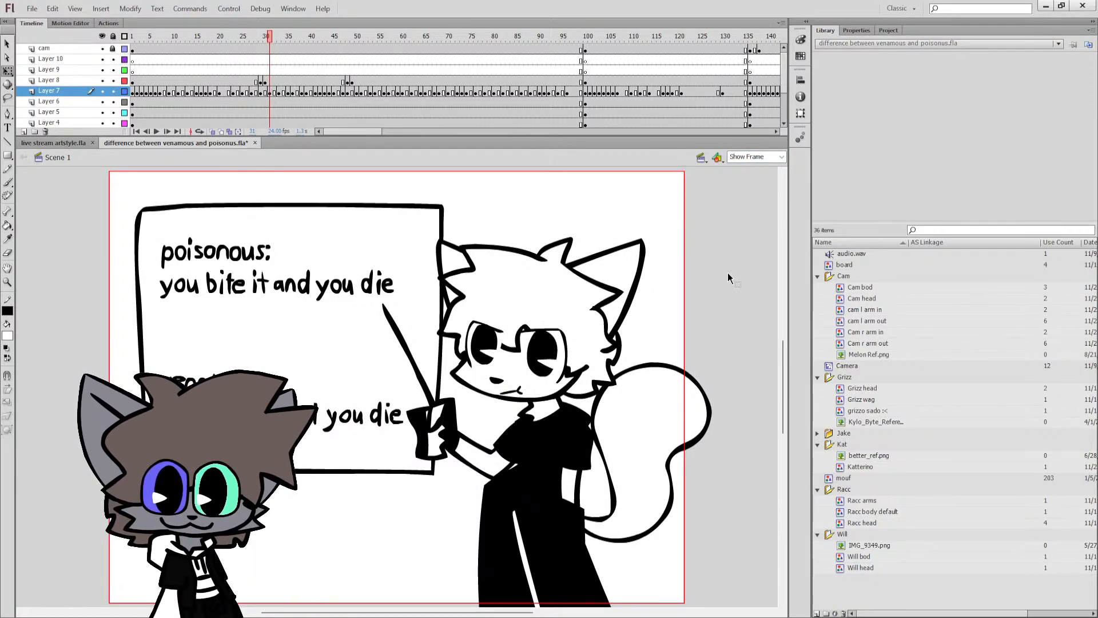
Examine the mouth symbol's drawings up close from frame 13 back to frame 2, and return to Scene 1 with Show Frame view.
double_click(517, 395)
key(z)
click(518, 395)
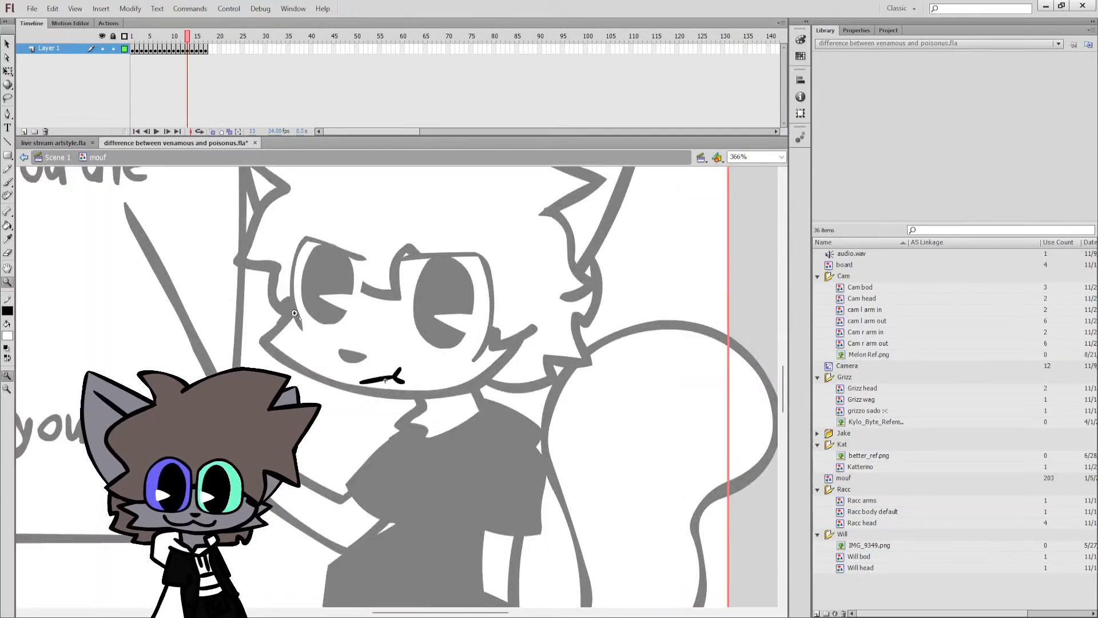
drag(172, 39, 140, 44)
click(39, 156)
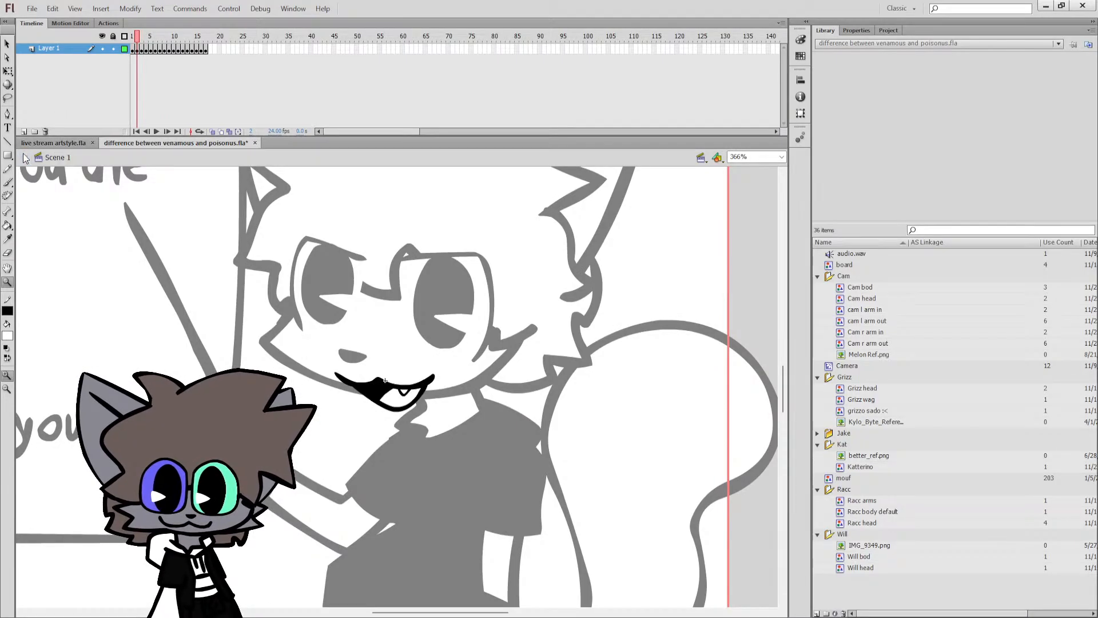
key(q)
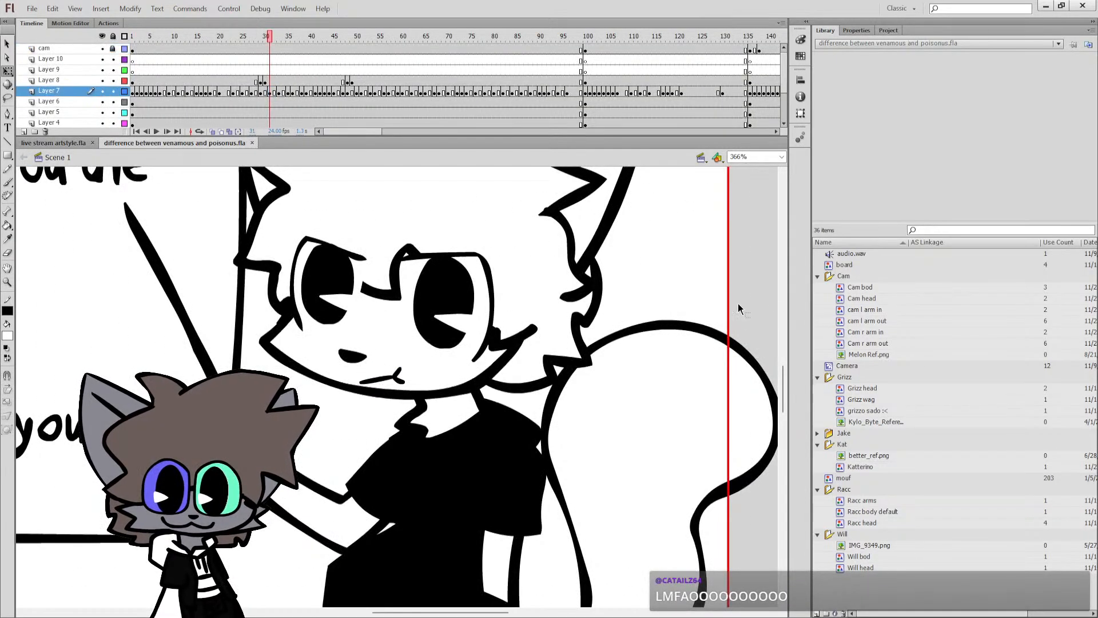
click(783, 158)
click(775, 174)
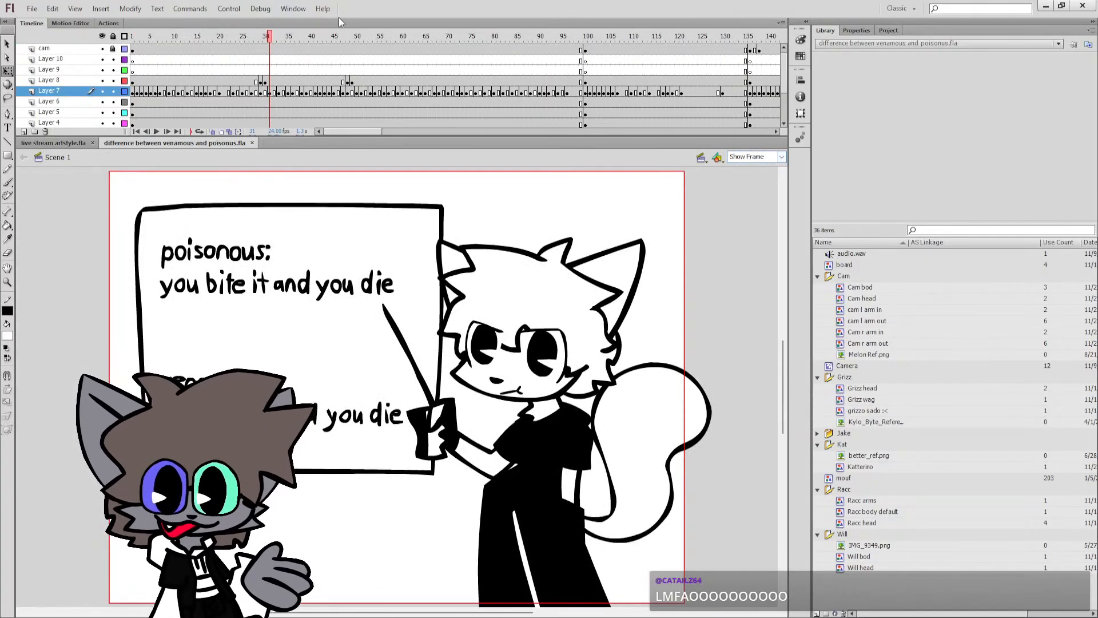
Scrub through Scene 1's timeline to examine the characters' poses in the shots between frames 93 and 215.
drag(355, 41, 516, 64)
click(554, 61)
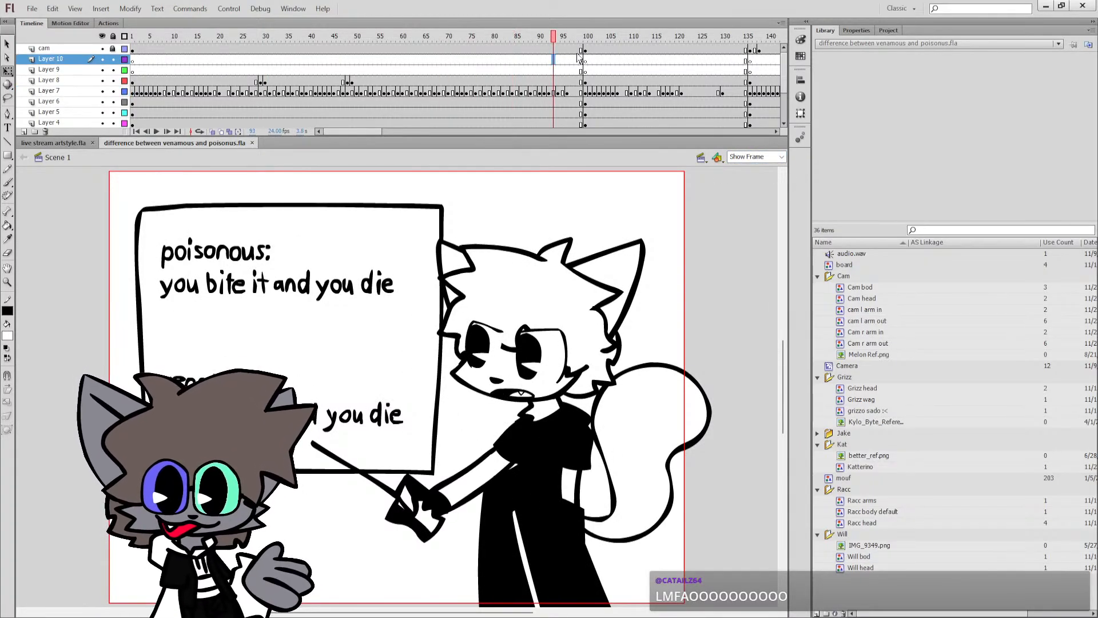
drag(583, 41, 695, 39)
drag(359, 135, 382, 135)
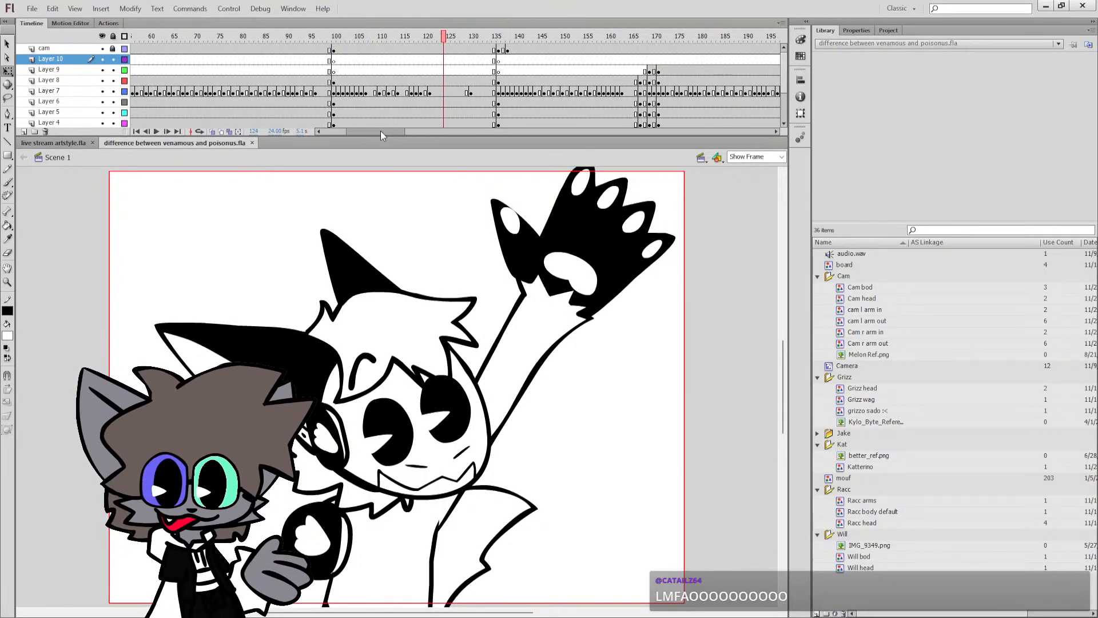
click(367, 40)
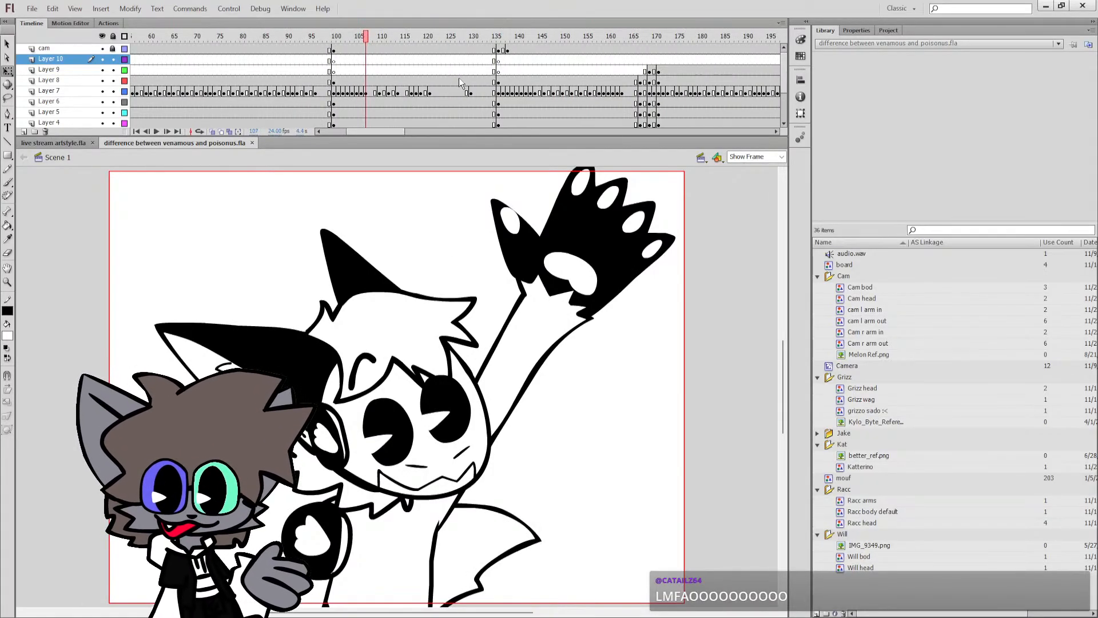
click(517, 42)
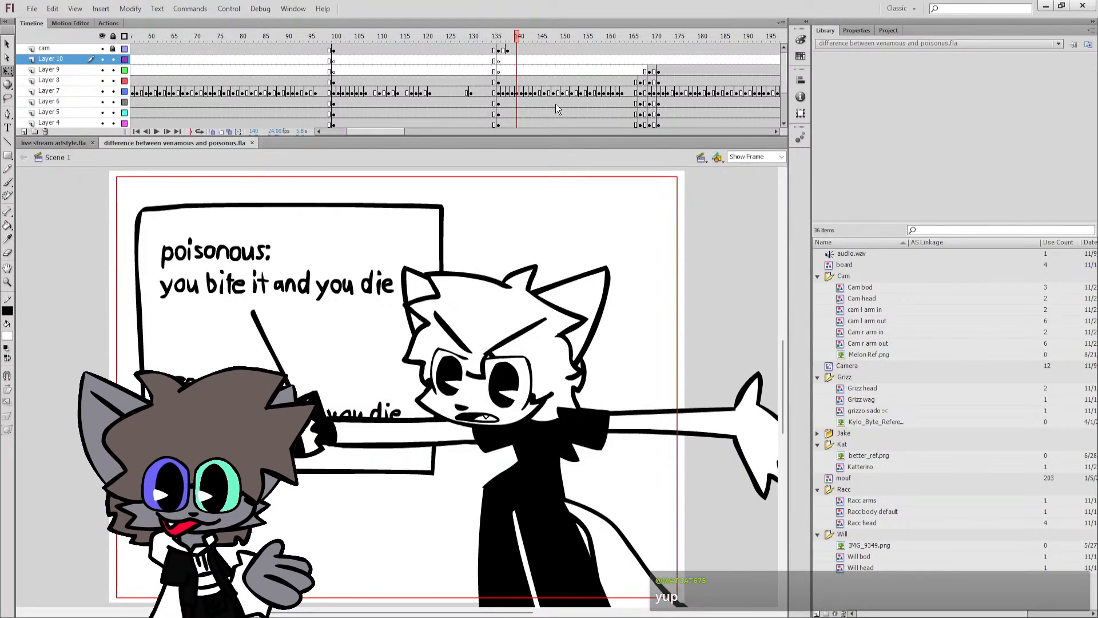
drag(385, 129, 413, 132)
click(402, 40)
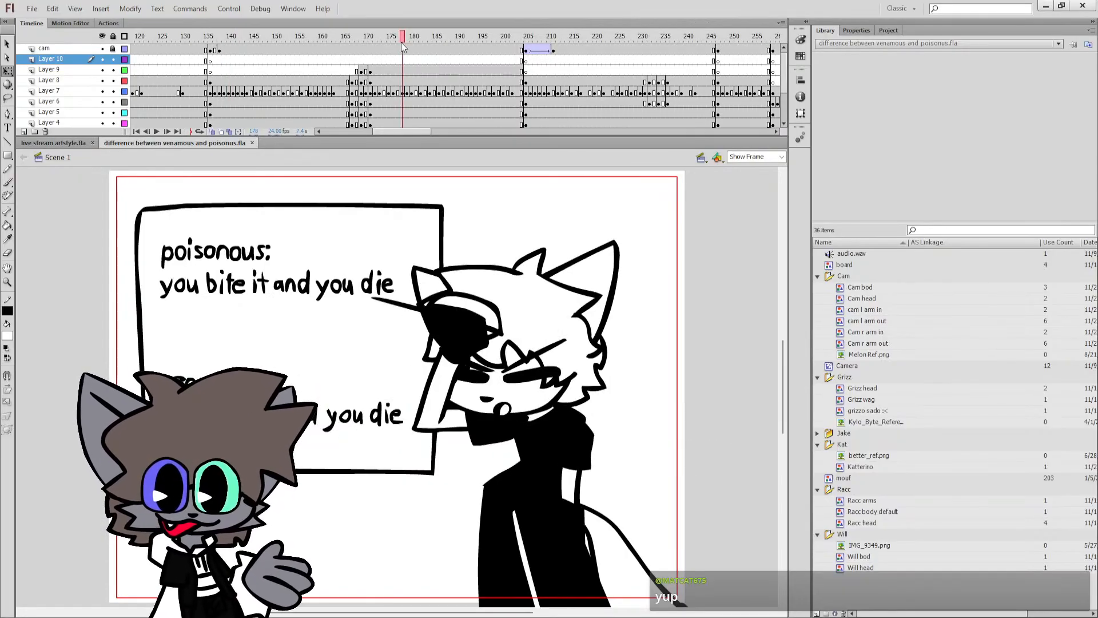
click(571, 37)
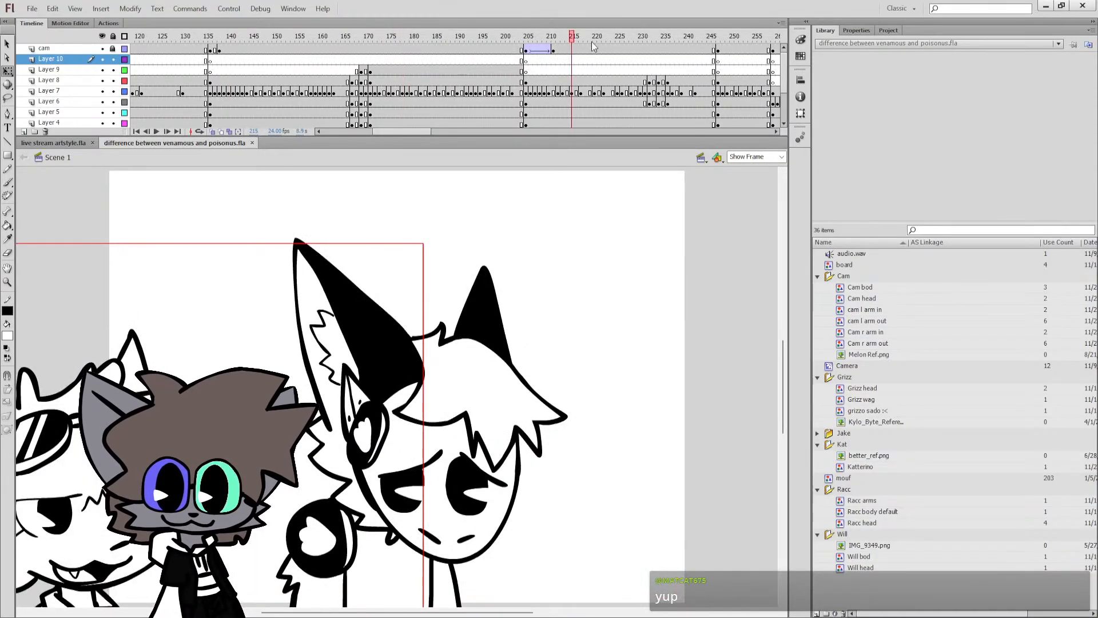
Examine the characters beyond the stage edge at frame 215, and the cat with crossed arms at frame 250.
scroll(397, 596, down, 5)
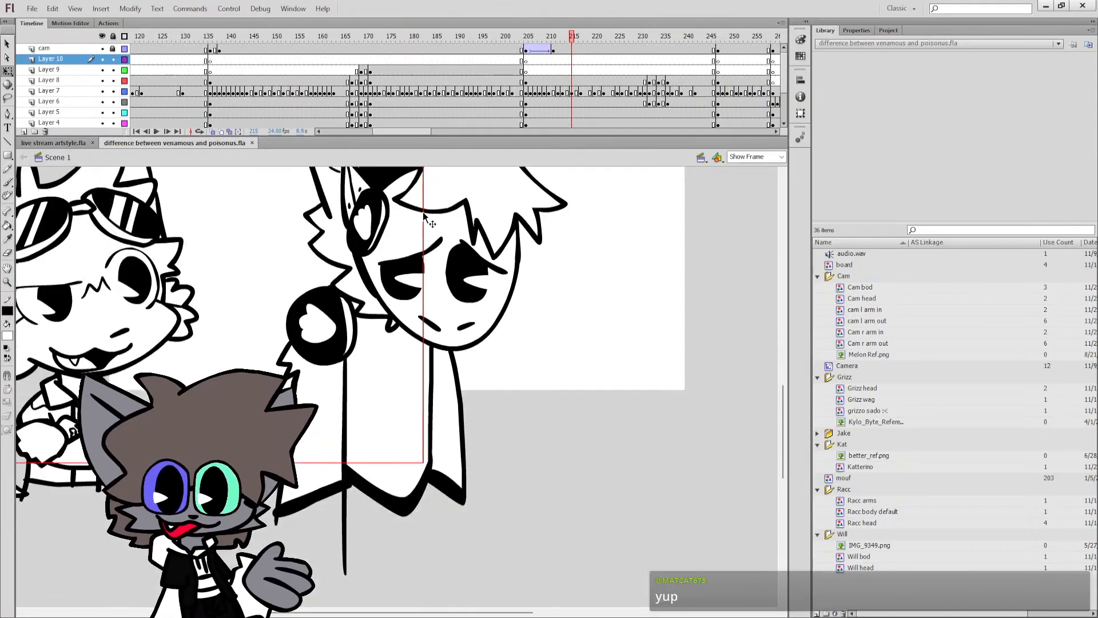
scroll(393, 559, up, 2)
scroll(392, 600, left, 2)
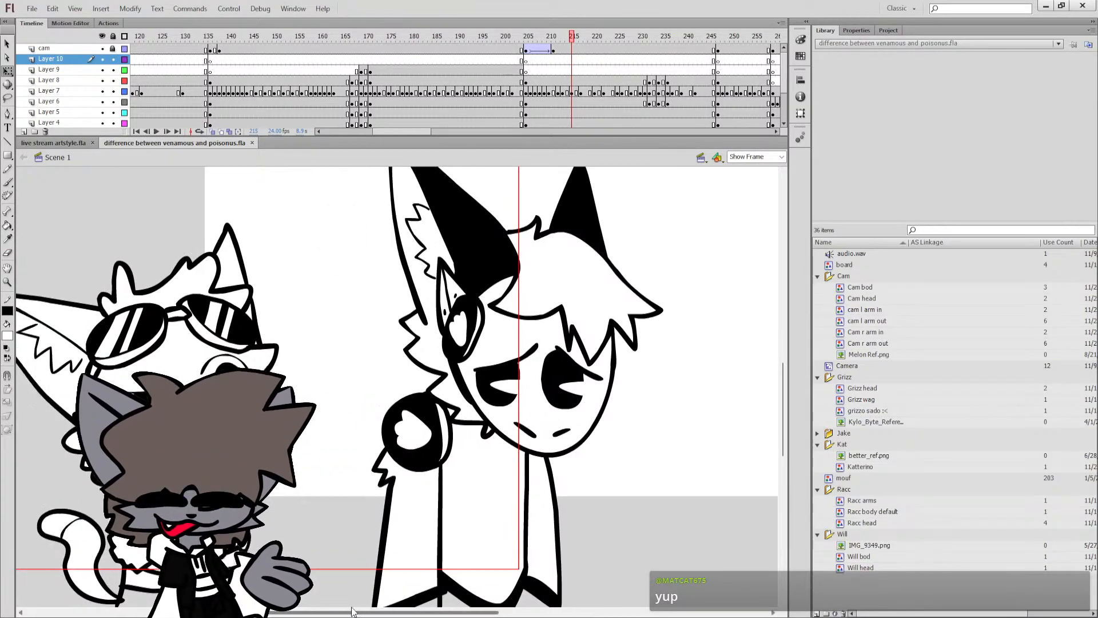
scroll(324, 472, up, 2)
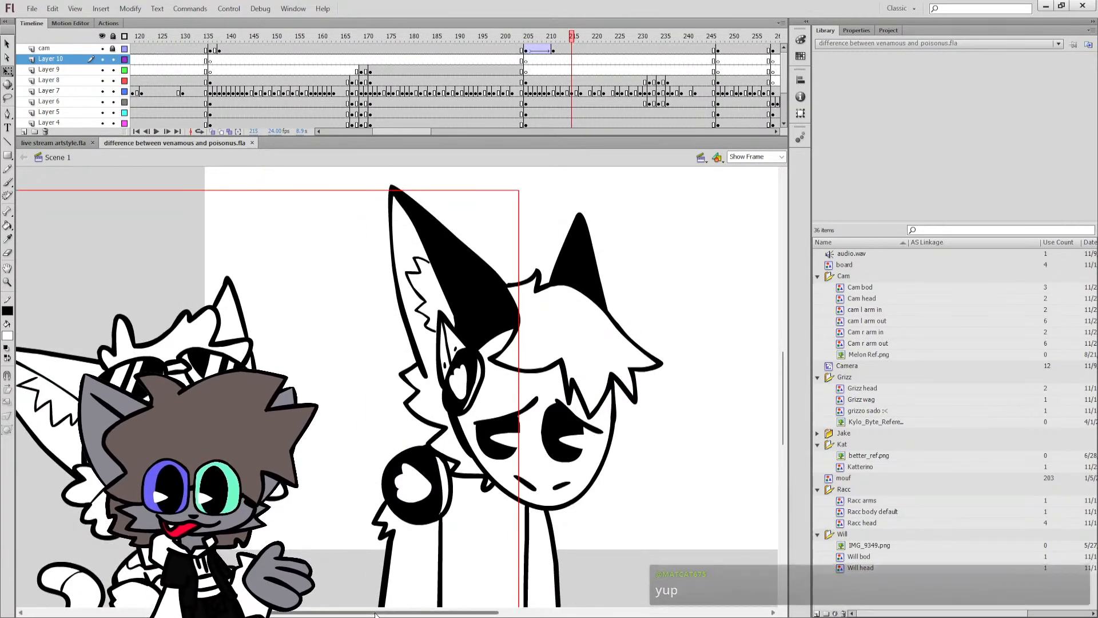
scroll(360, 567, left, 2)
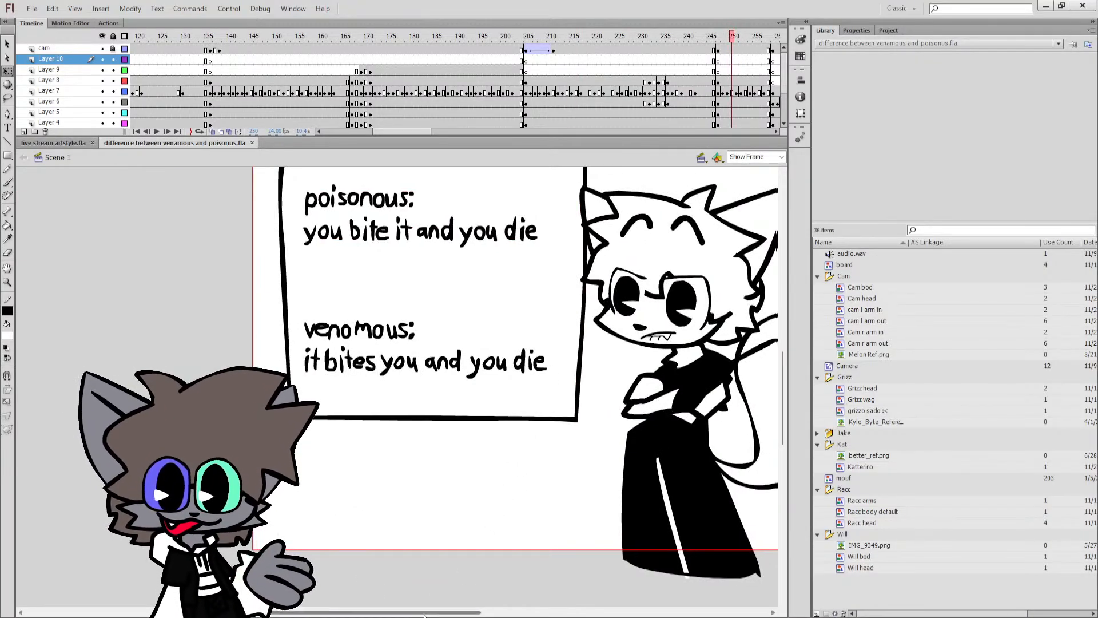
scroll(485, 487, right, 3)
scroll(485, 484, up, 3)
scroll(484, 481, down, 1)
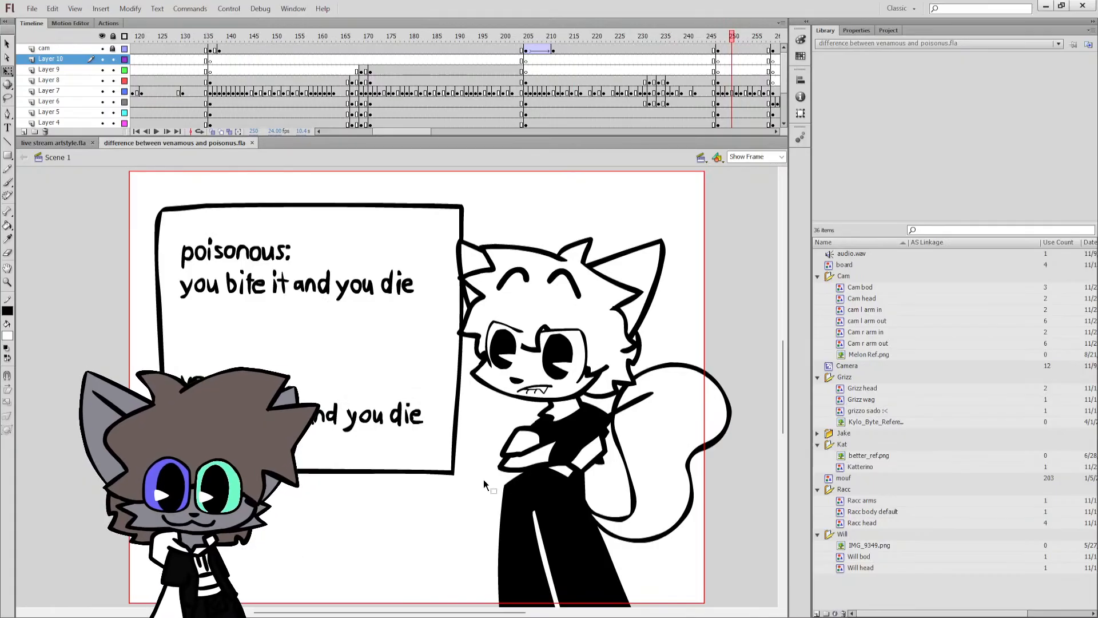
Go back to frame 230 and examine the sunglasses-wearing character beside the black-eared character.
drag(409, 135, 423, 137)
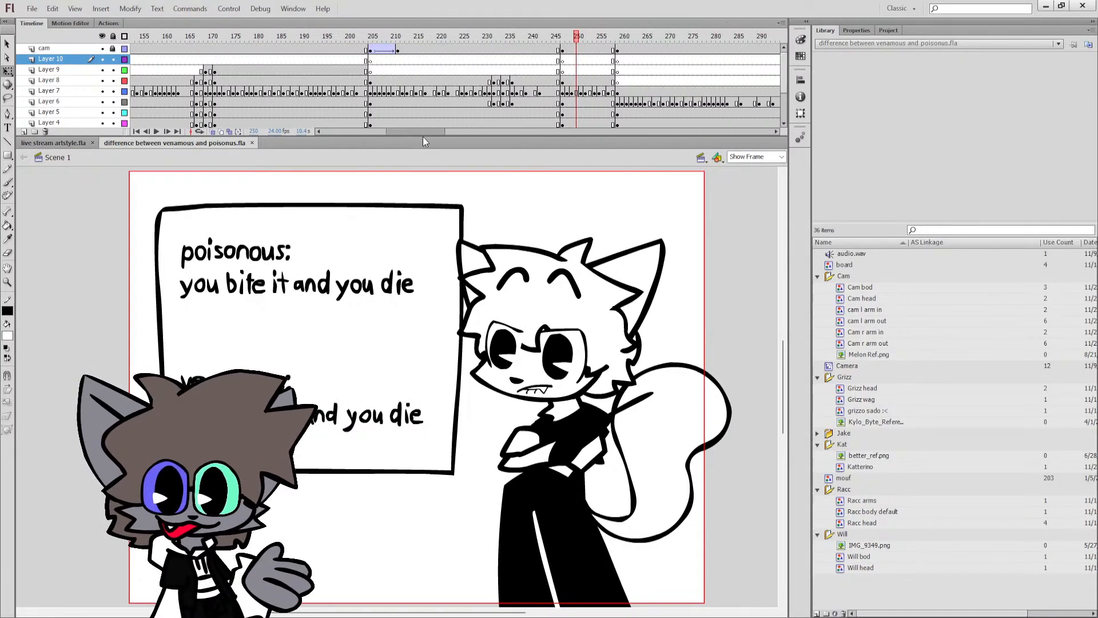
click(495, 44)
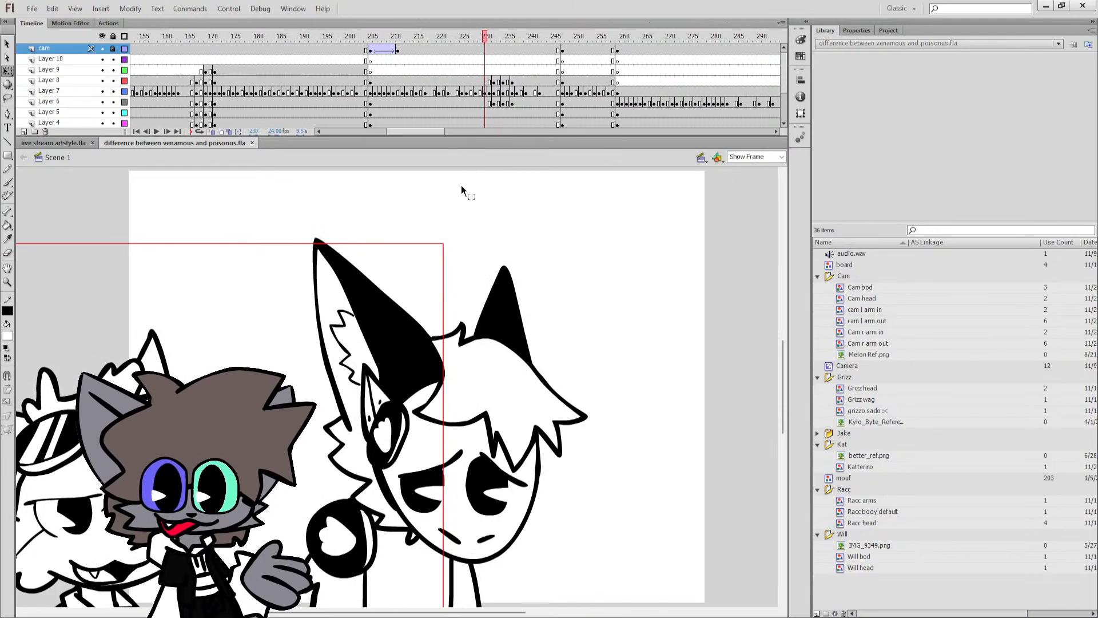
drag(409, 611, 336, 595)
scroll(329, 515, down, 1)
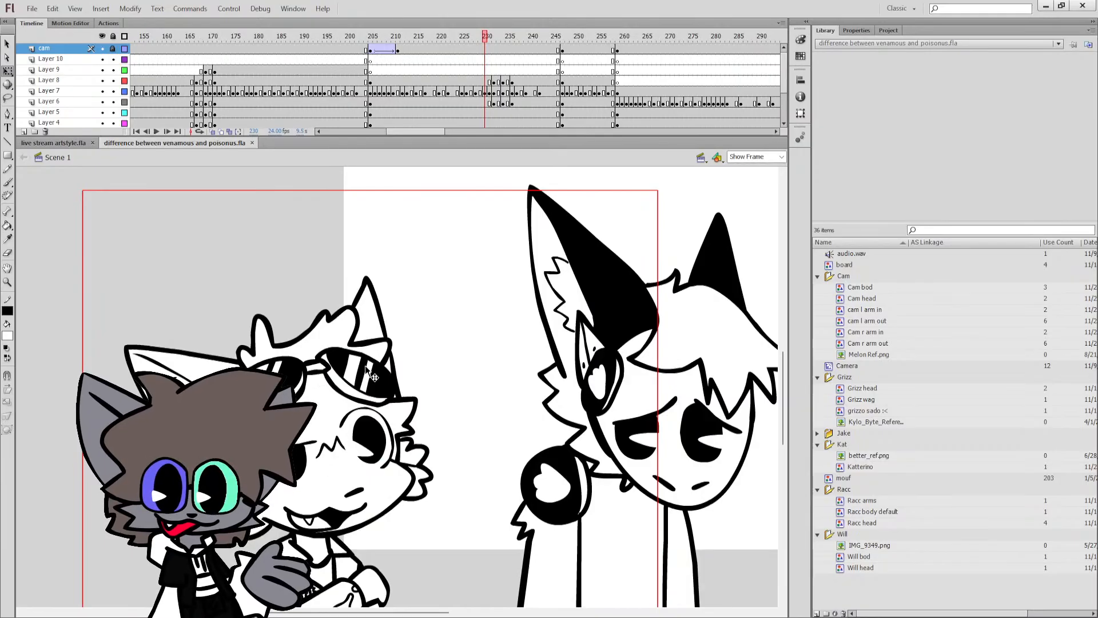
Go to frame 26 and bring the cat character pointing at the board back into view.
drag(430, 131, 349, 131)
click(246, 48)
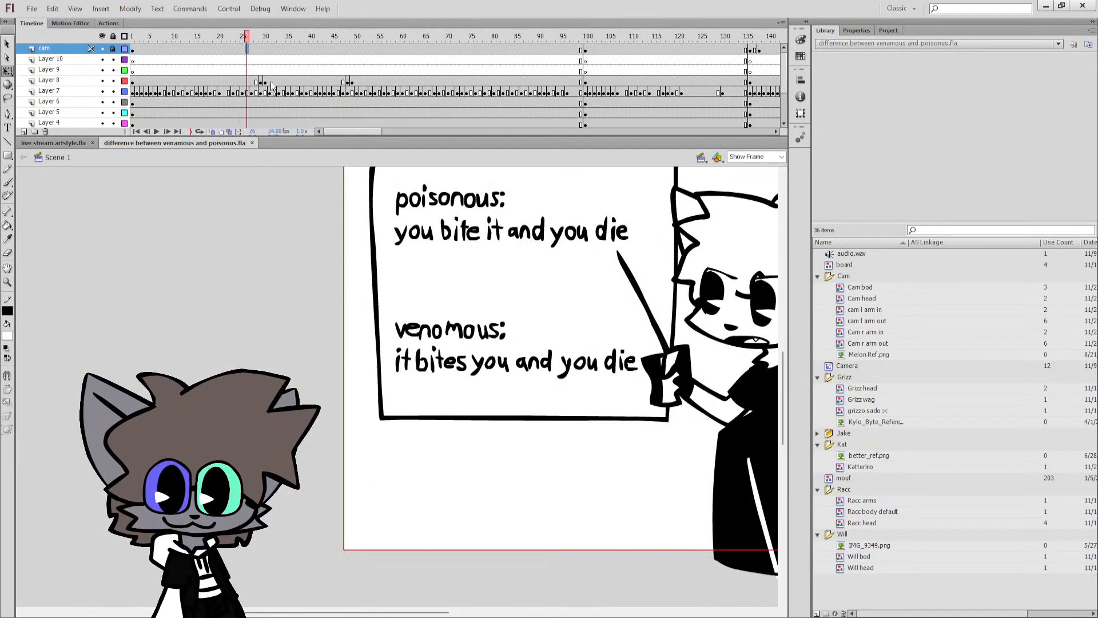
drag(389, 613, 469, 613)
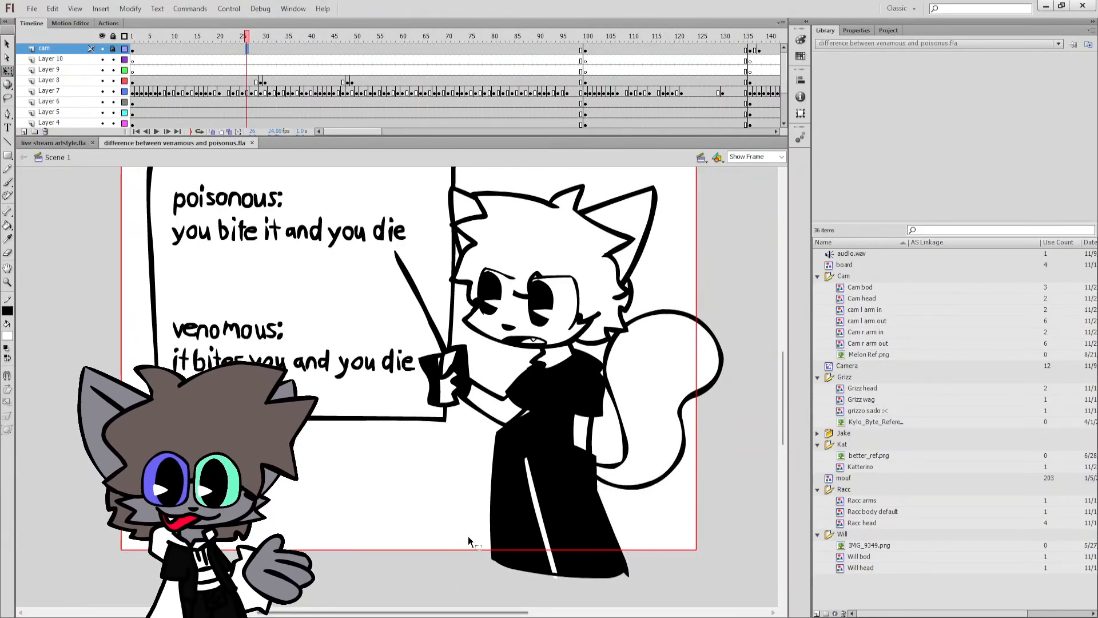
Play the animation from frame 26, then examine the pointing cat's eye poses at Layer 8's keyframes around frames 29 and 48.
key(Return)
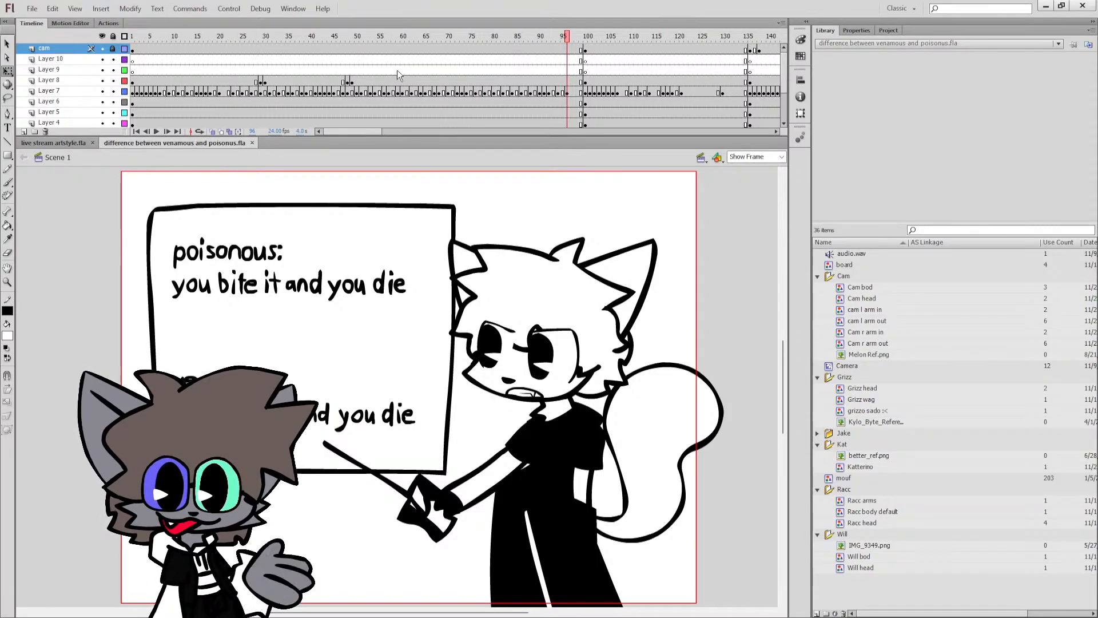
click(345, 38)
click(347, 81)
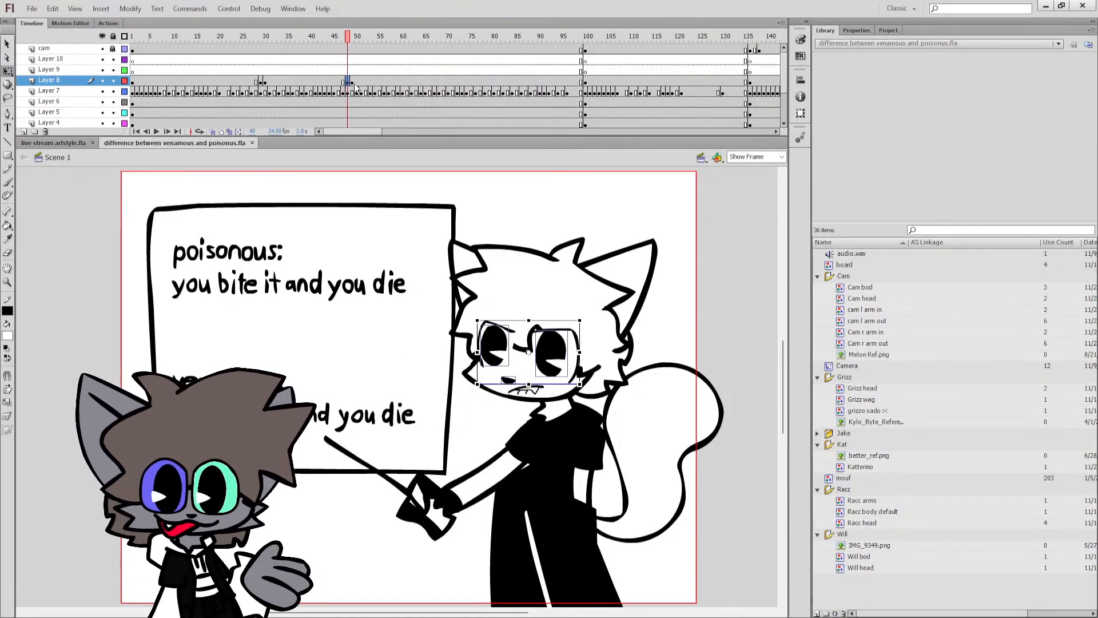
click(356, 84)
click(348, 84)
click(343, 83)
click(347, 83)
click(352, 83)
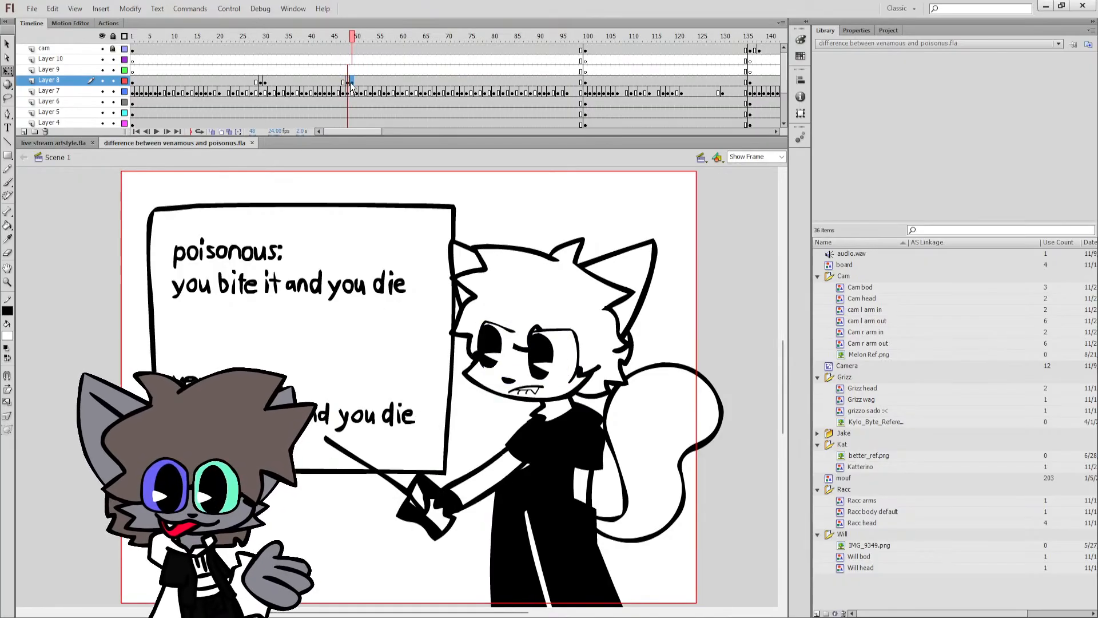
click(348, 84)
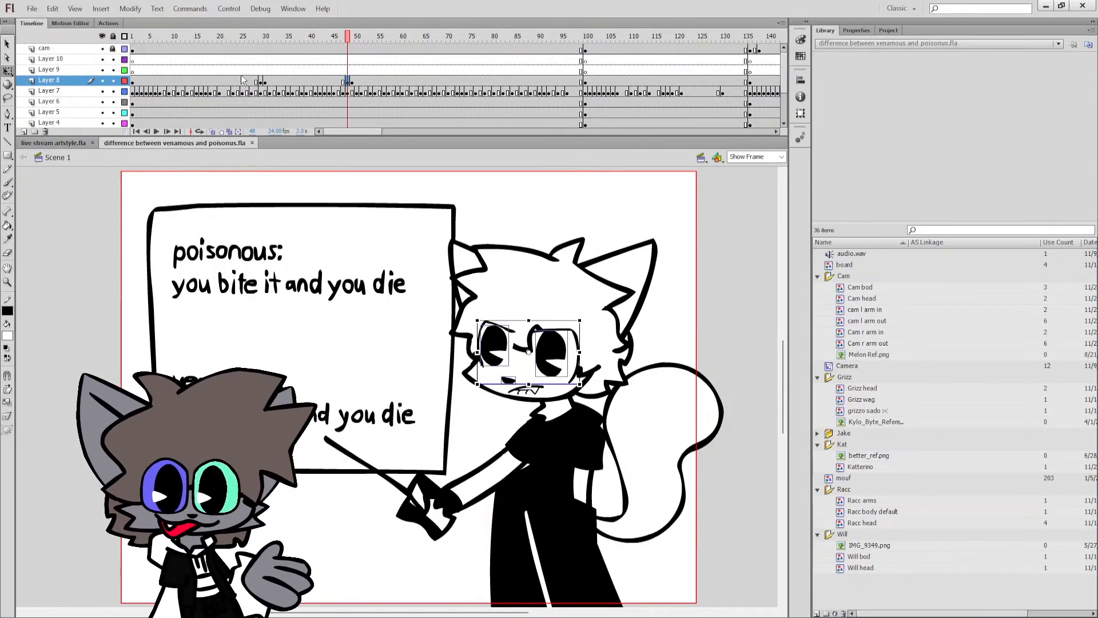
click(261, 83)
click(274, 84)
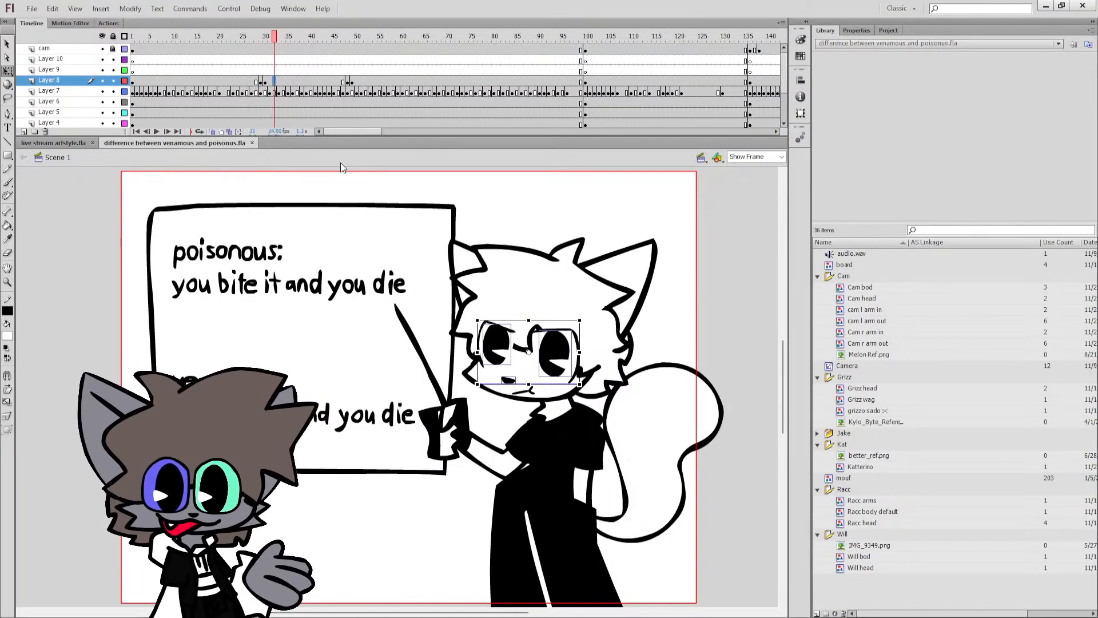
click(665, 351)
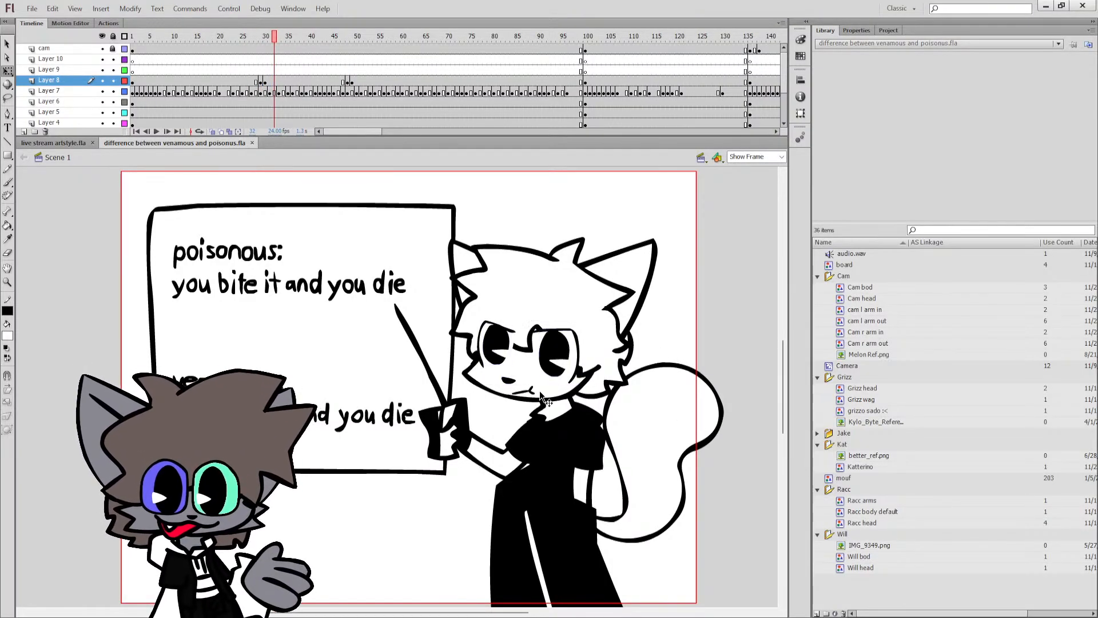
Examine how the cat's pointing arm moves across Layer 3's keyframes up to frame 51, and check the head artwork.
click(482, 463)
click(321, 81)
click(339, 82)
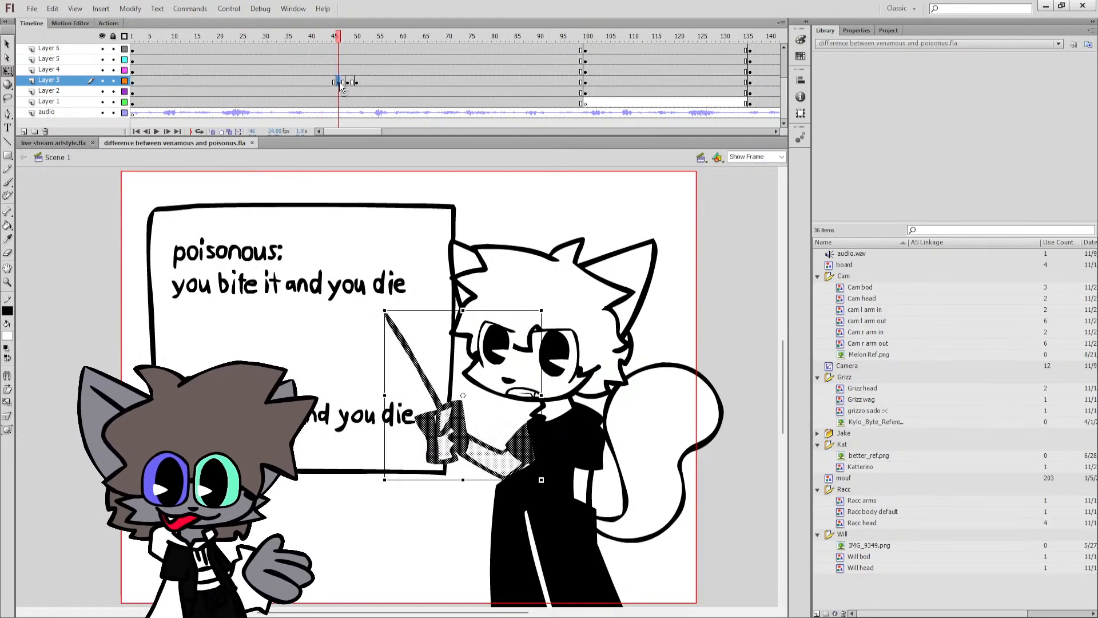
click(342, 82)
click(348, 82)
click(363, 81)
click(526, 265)
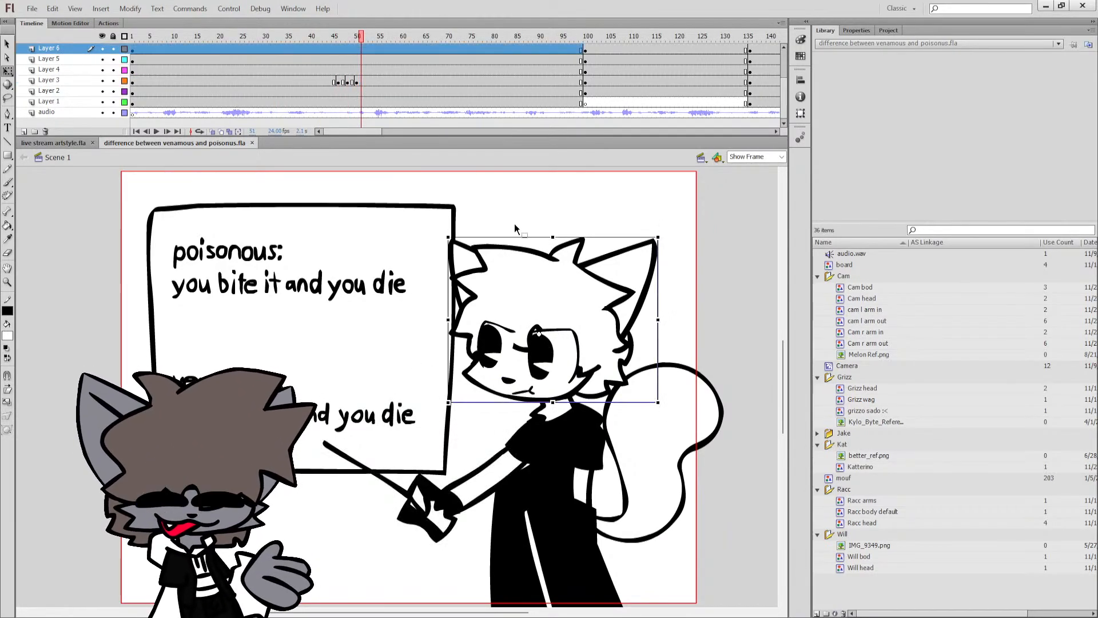
click(515, 224)
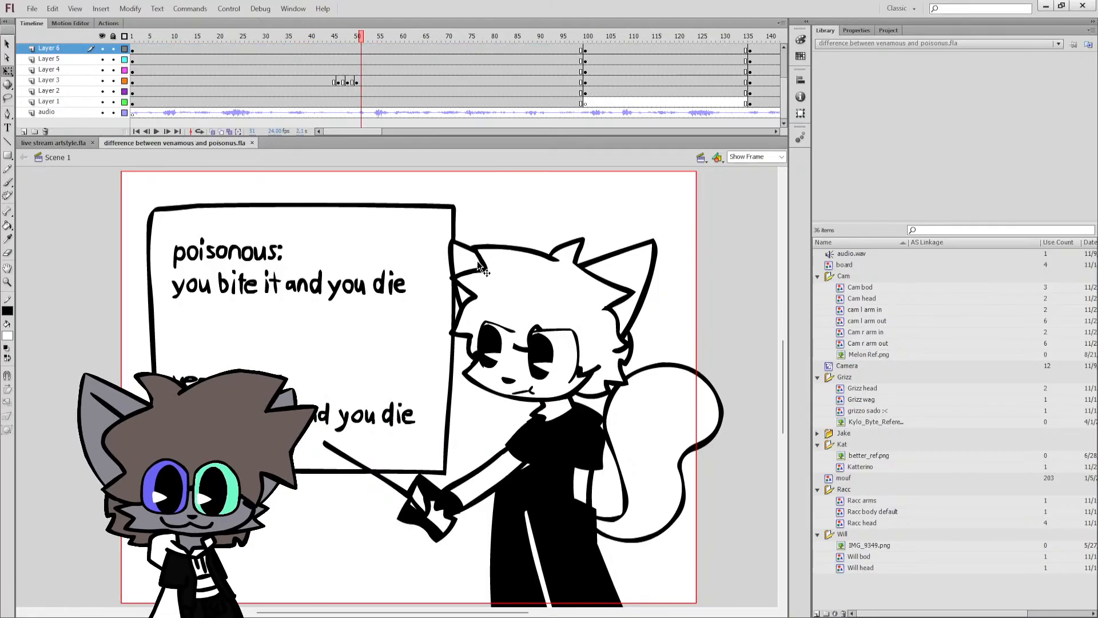
Step through the pointing arm's drawings on Layer 3 again, from frame 43 to frame 55.
click(468, 491)
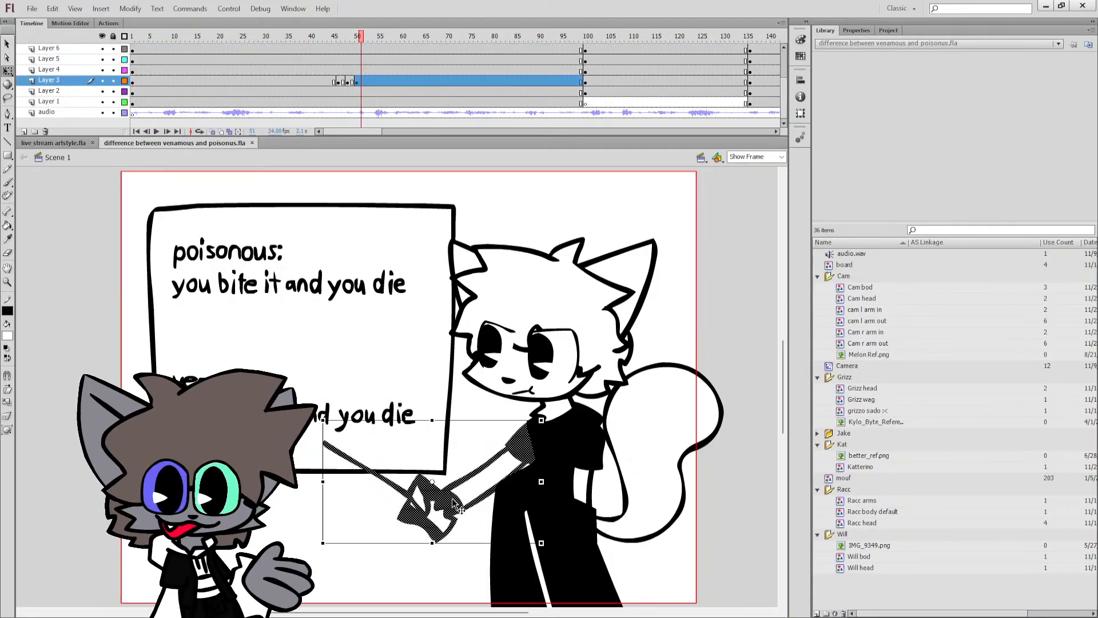
click(356, 82)
click(325, 81)
click(480, 187)
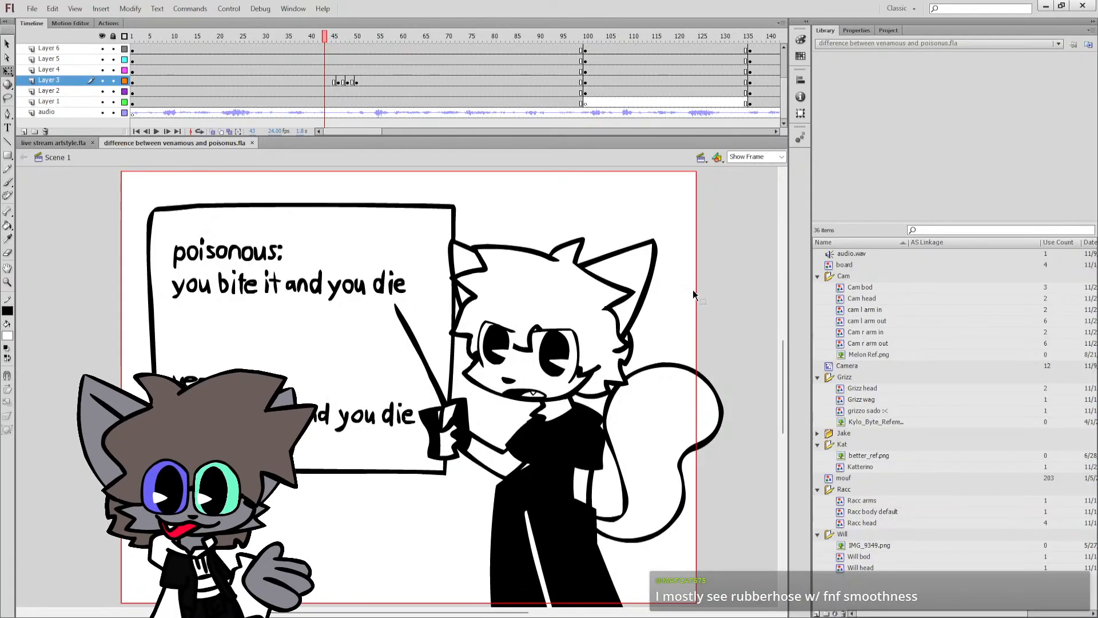
click(335, 84)
click(340, 83)
click(348, 83)
click(356, 83)
click(378, 84)
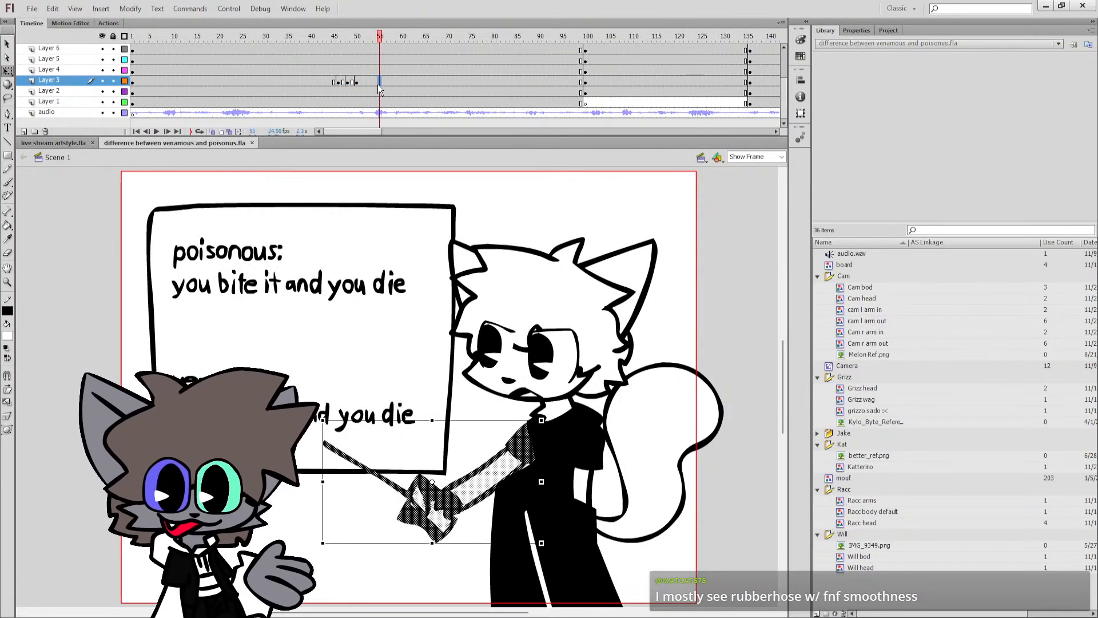
click(507, 223)
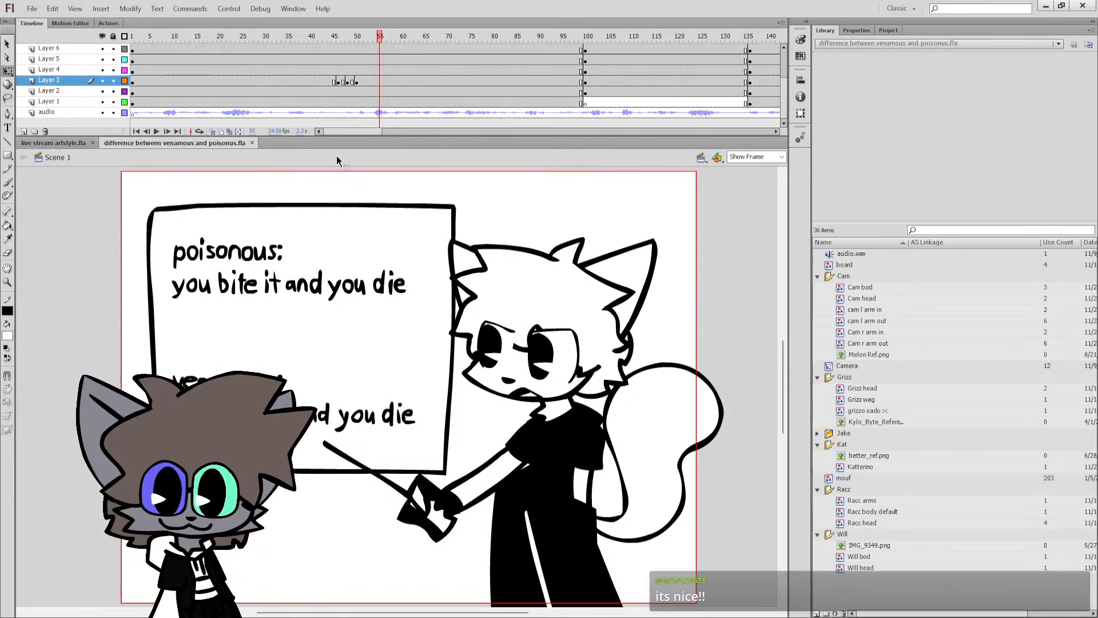
Examine the raised-paw character around frames 97 to 101 and the angry cat with outstretched arms at frame 140.
click(417, 71)
click(444, 81)
click(498, 82)
click(590, 81)
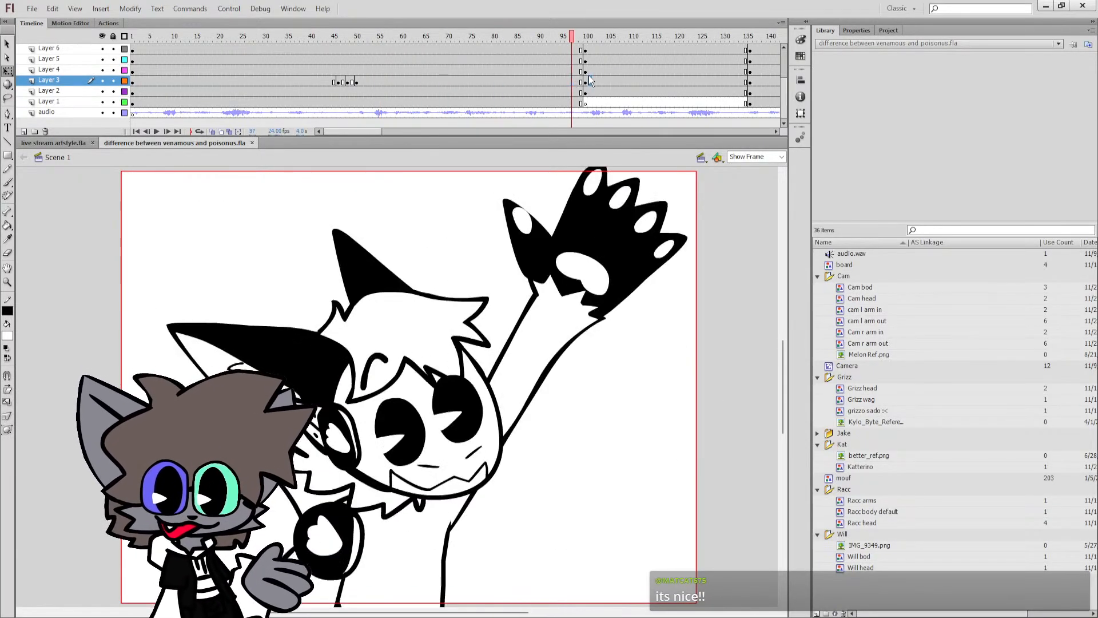
click(581, 386)
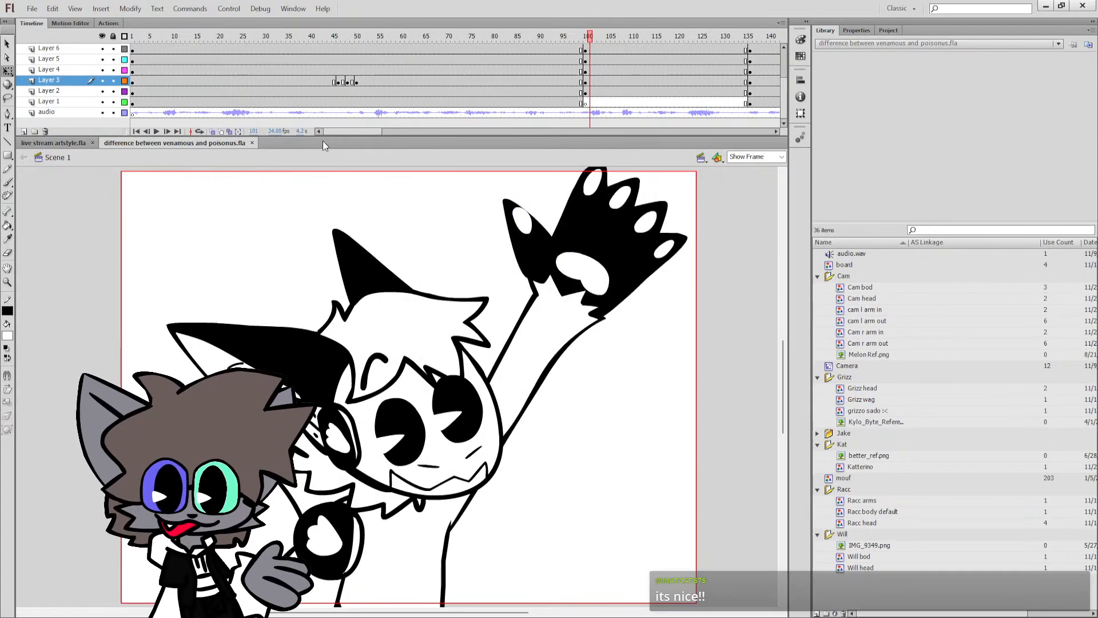
drag(324, 132, 361, 136)
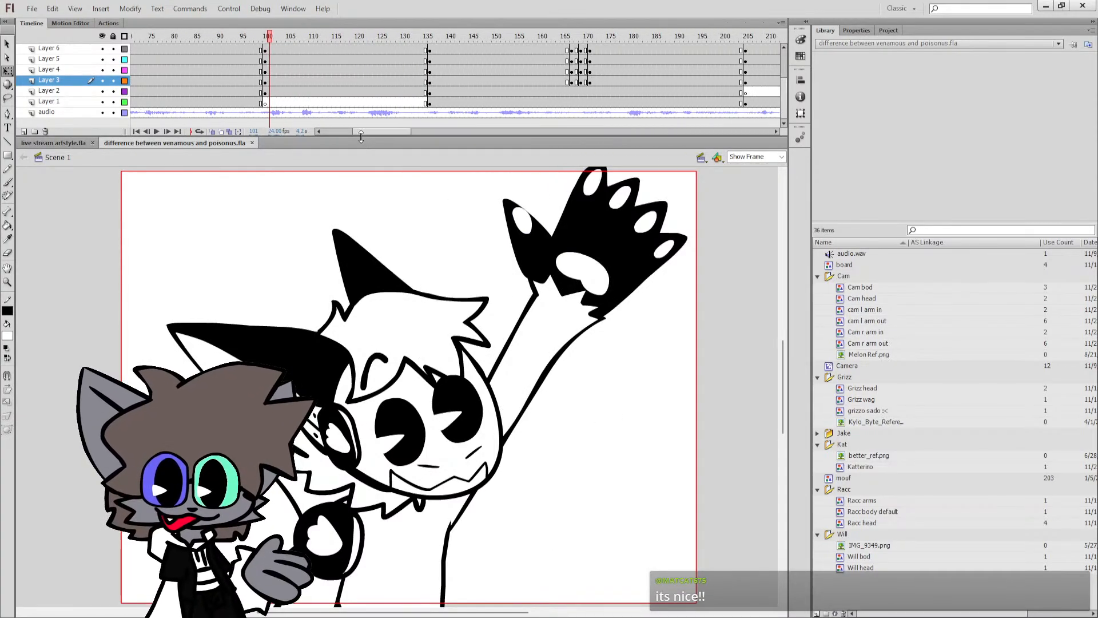
click(395, 93)
click(448, 92)
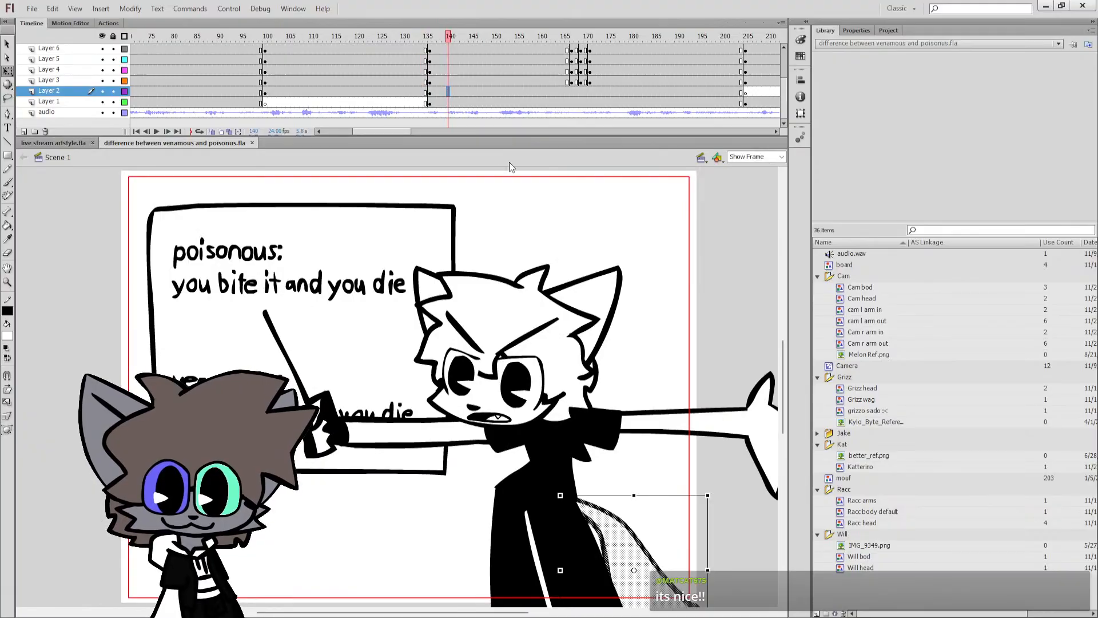
click(524, 199)
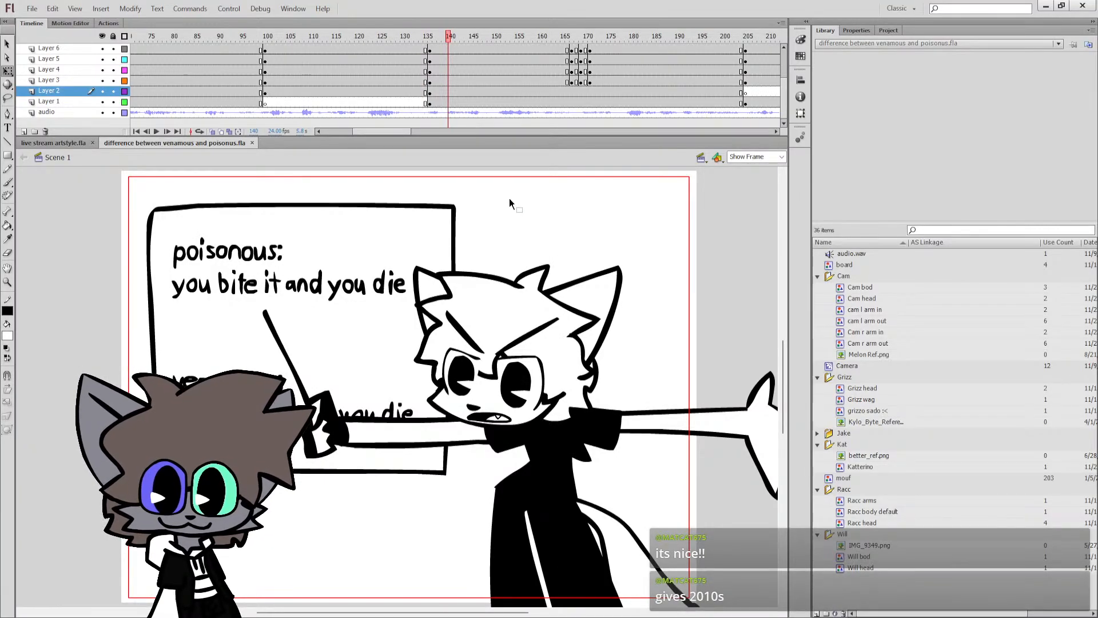
Examine the character poses in the shots at frames 227, 248 and 281.
drag(400, 133, 435, 132)
click(476, 35)
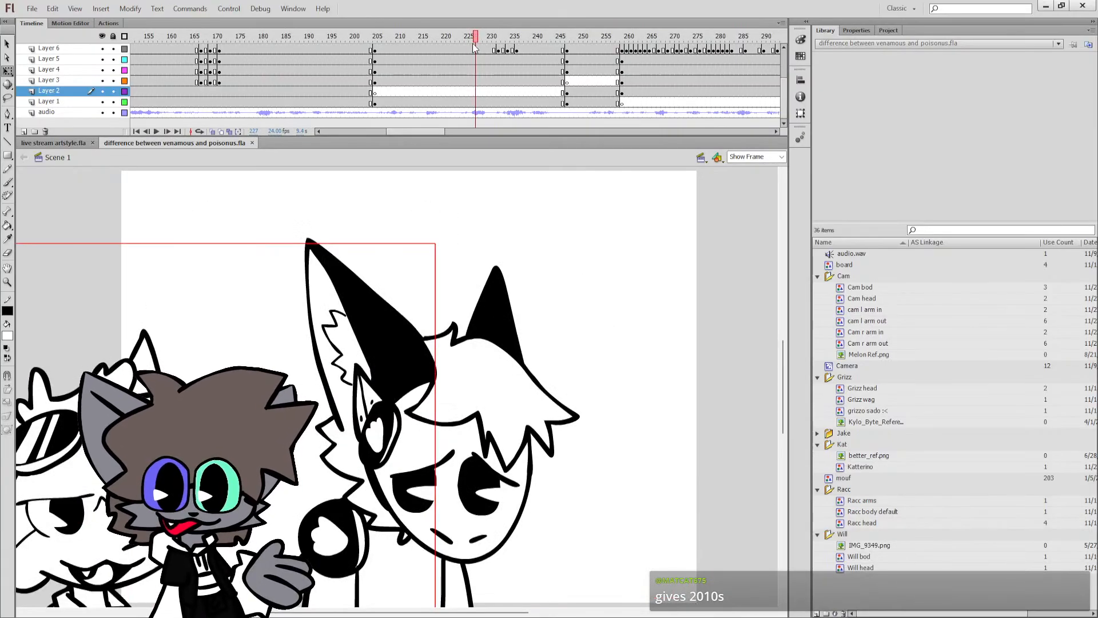
click(573, 35)
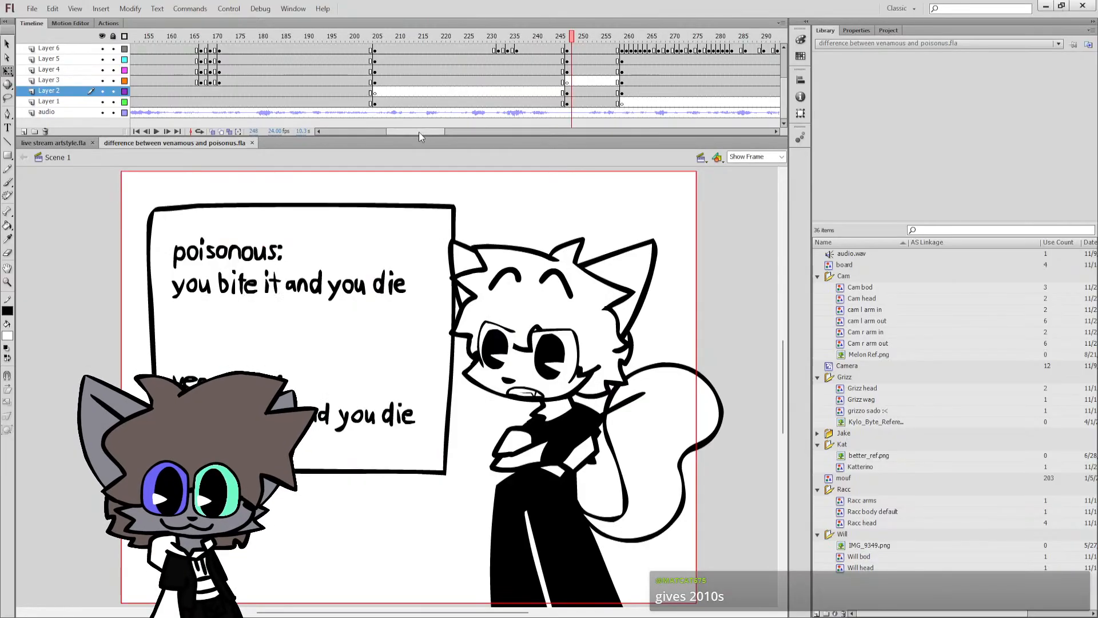
drag(418, 131, 448, 137)
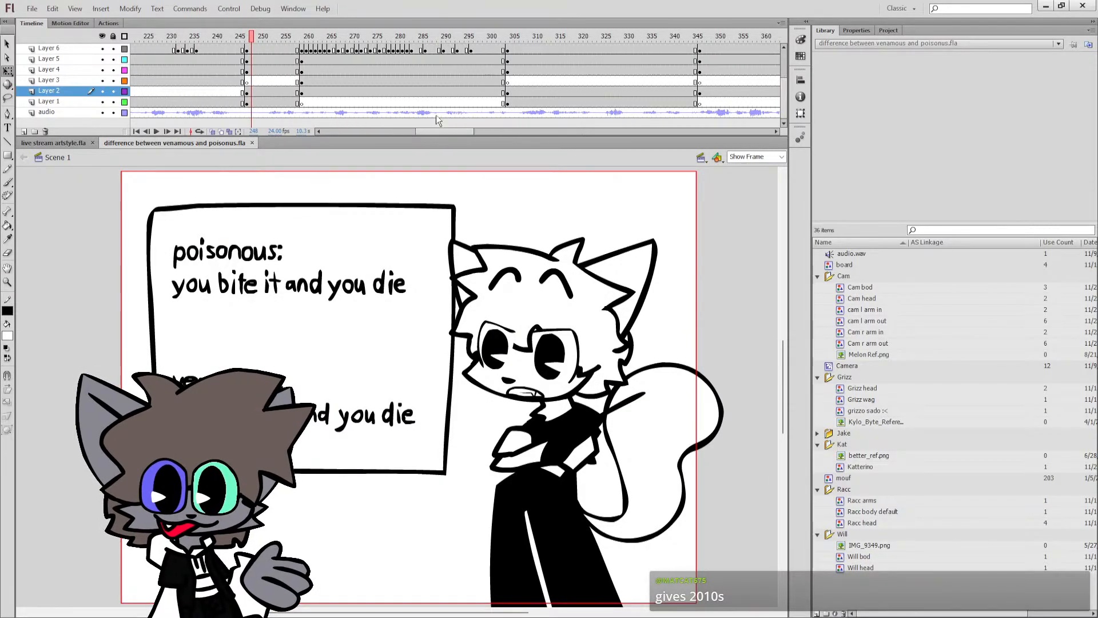
click(366, 35)
click(402, 37)
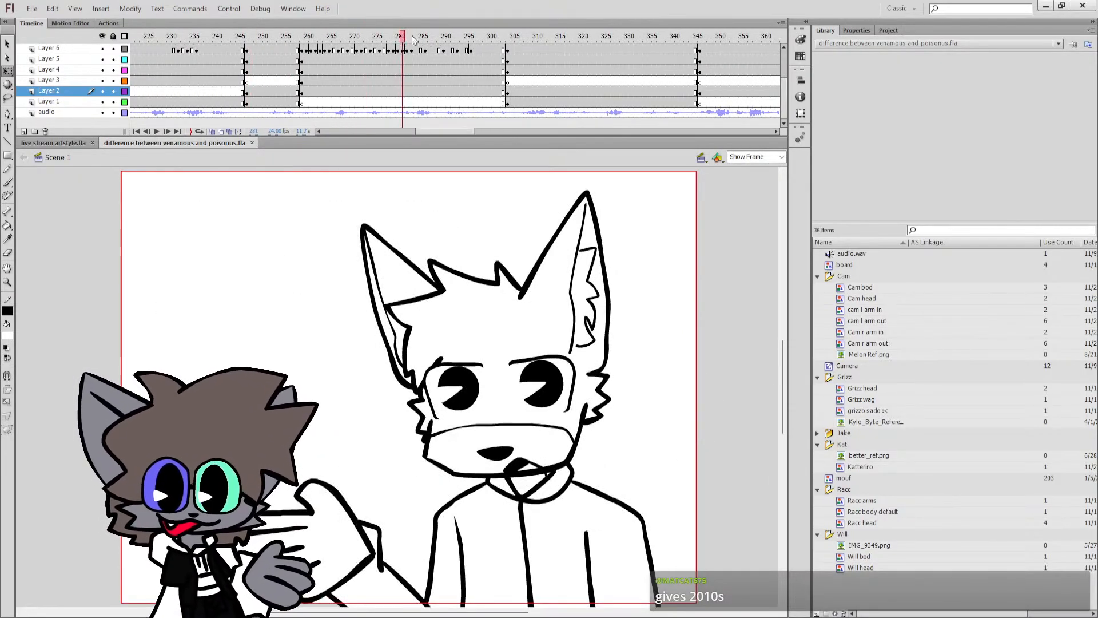
click(533, 36)
Compare the round-glasses cat's folded-arm and outstretched-arm poses between frames 357 and 388.
drag(457, 133, 481, 136)
click(516, 39)
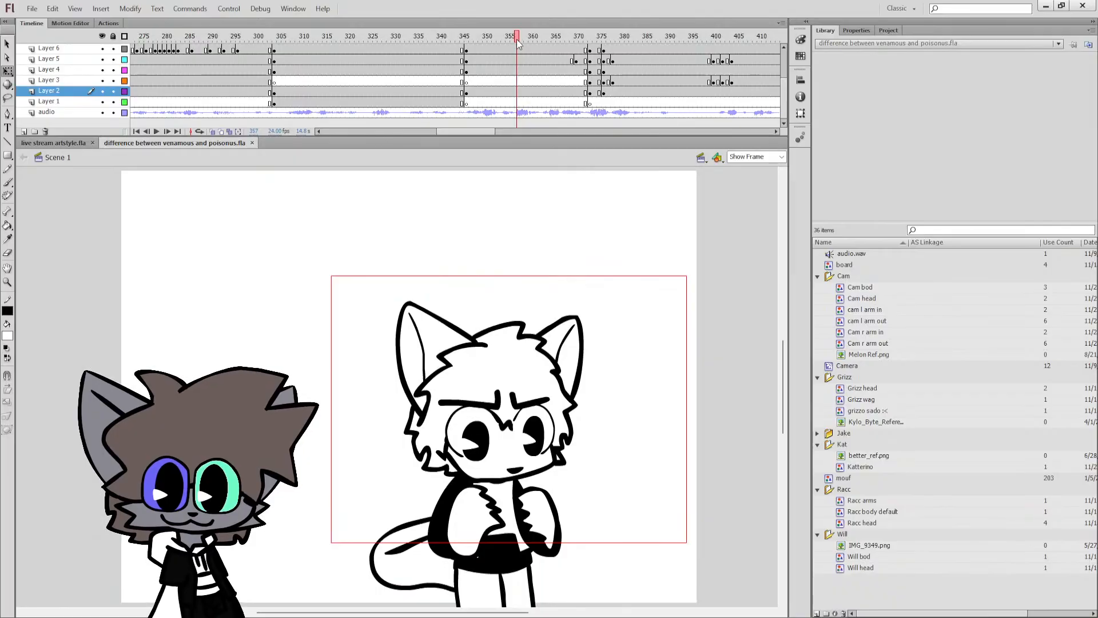
drag(580, 37, 594, 38)
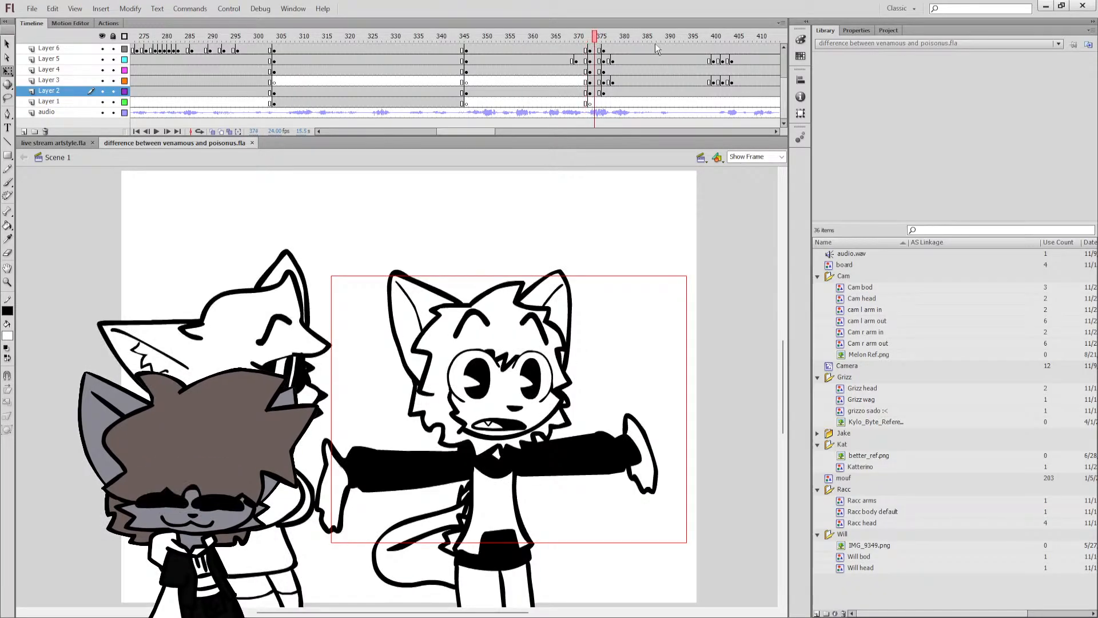
click(657, 39)
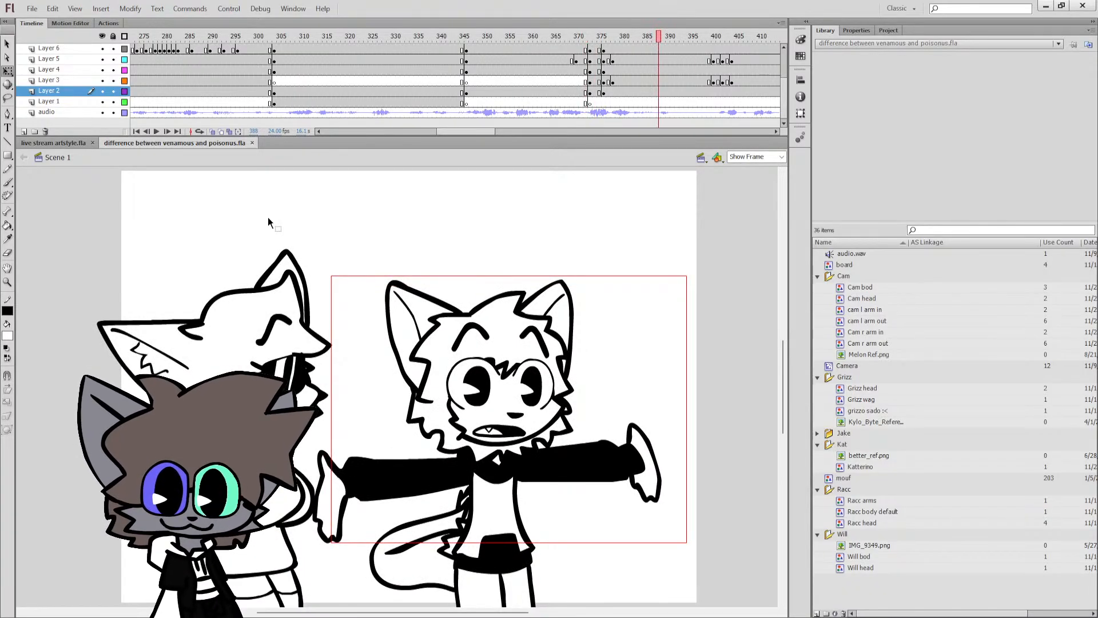
click(549, 37)
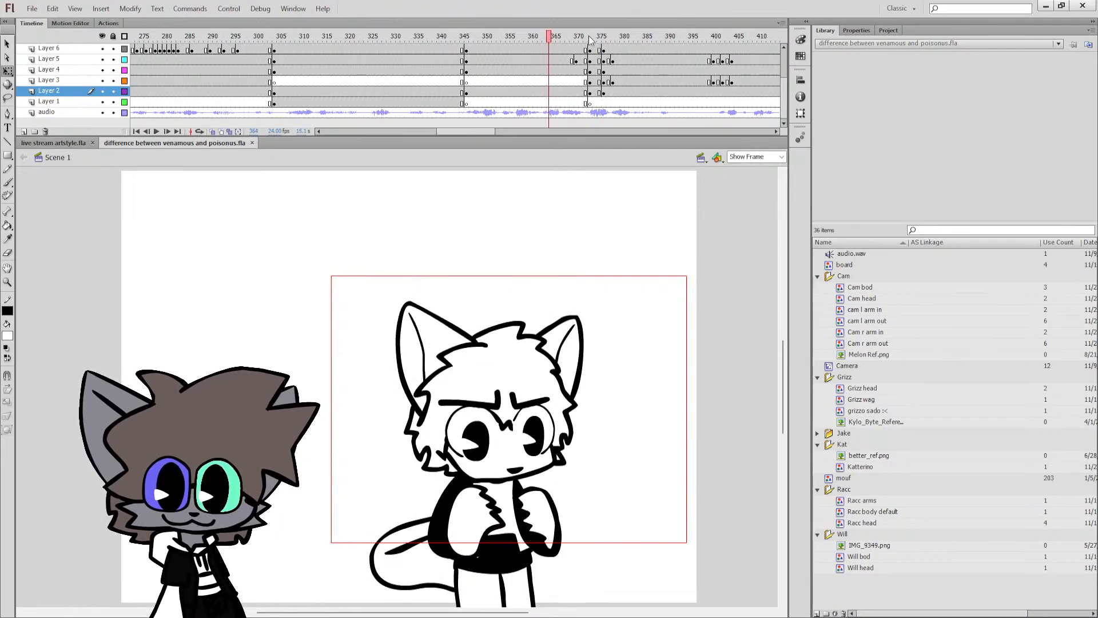
drag(586, 36, 618, 45)
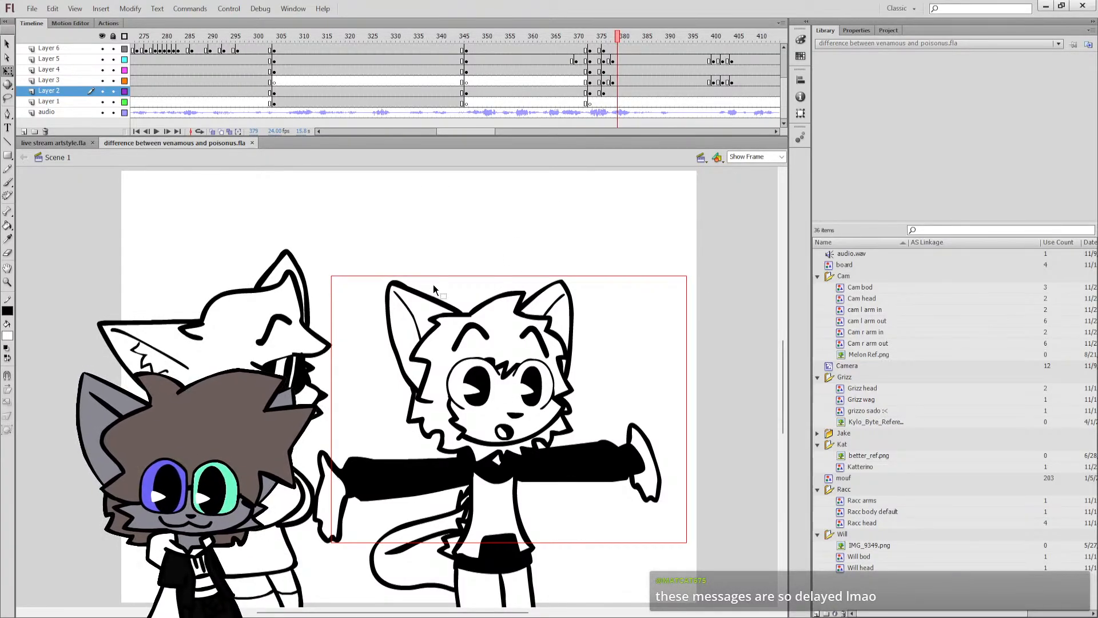
drag(461, 132, 488, 133)
scroll(485, 208, up, 2)
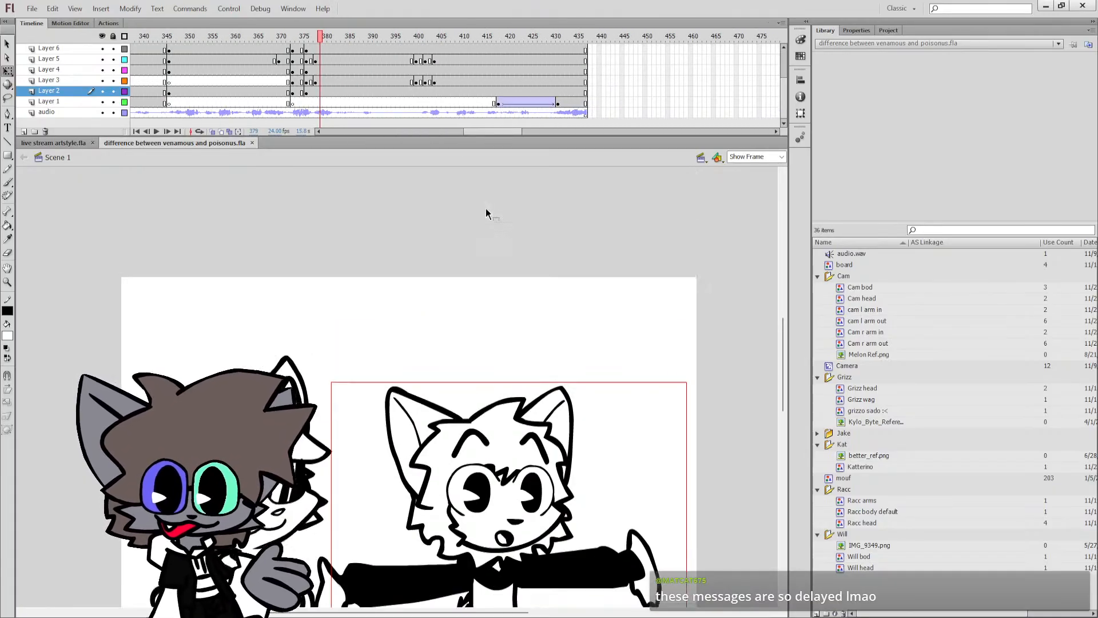
scroll(479, 216, down, 3)
scroll(479, 217, up, 1)
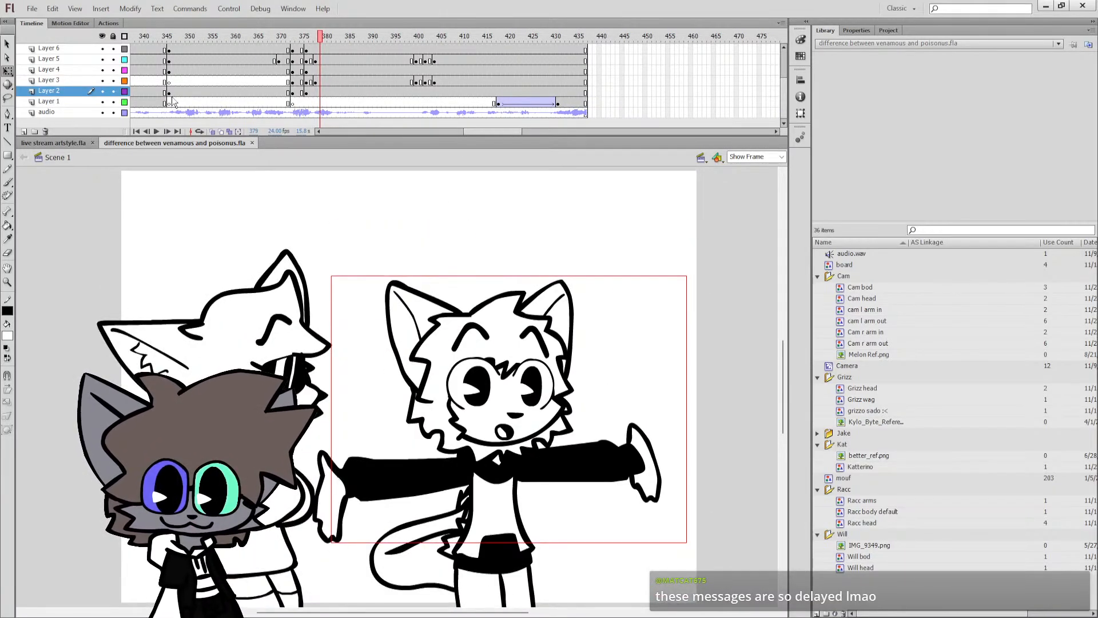
Close difference between venamous and poisonus.fla, and open cookie.fla with the Brush tool active.
click(252, 143)
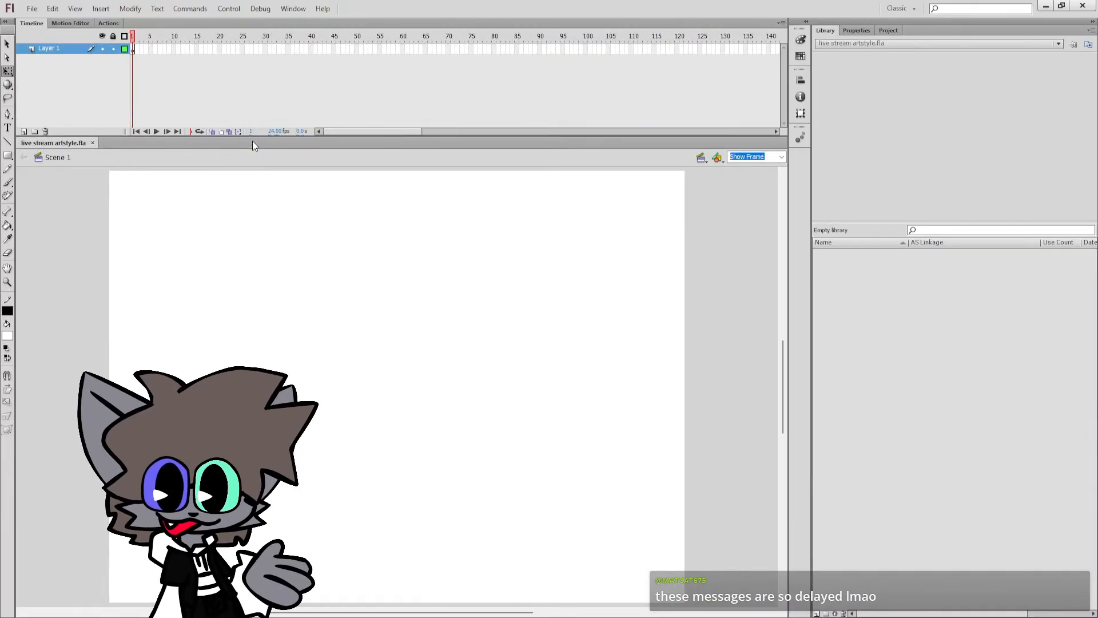
click(9, 182)
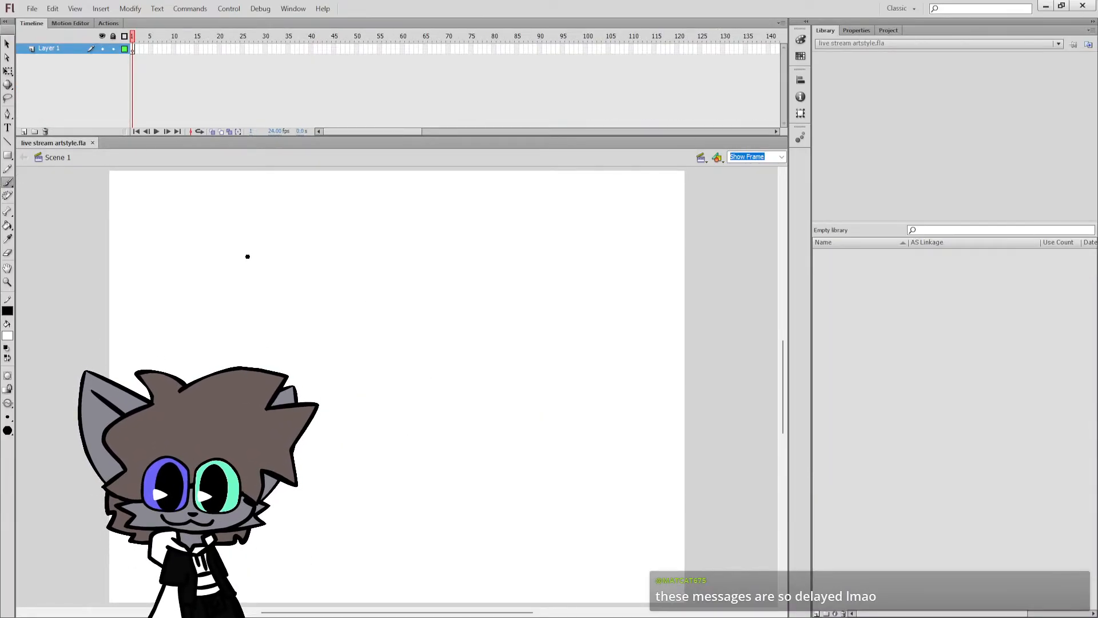
key(ctrl+s)
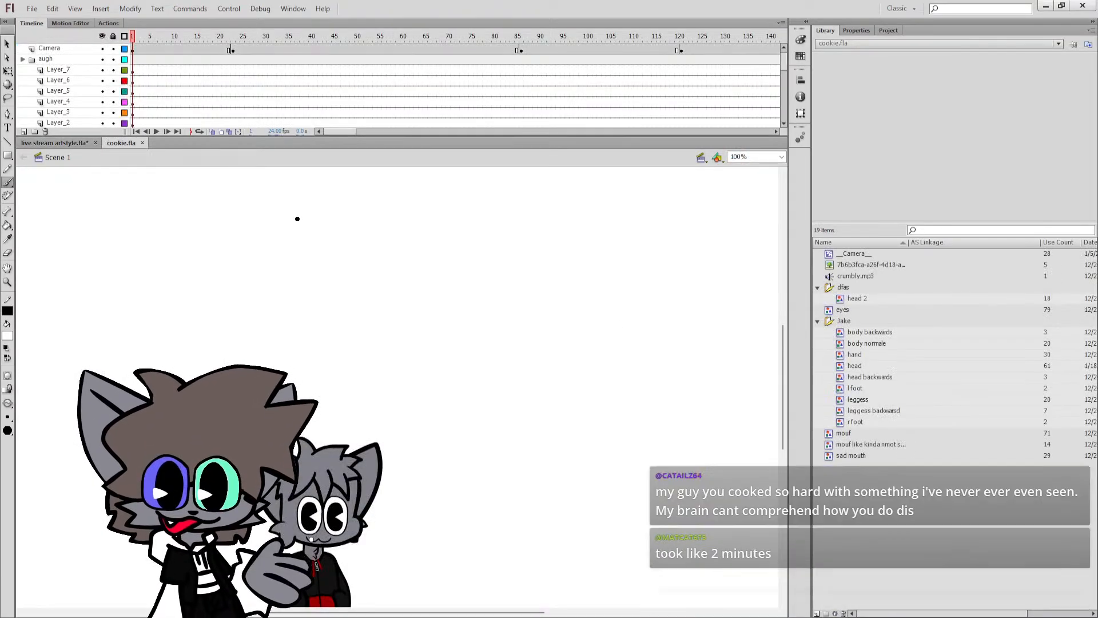
Close cookie.fla, and open crumbl cookie remake.fla with its whole frame fitted in view.
click(142, 142)
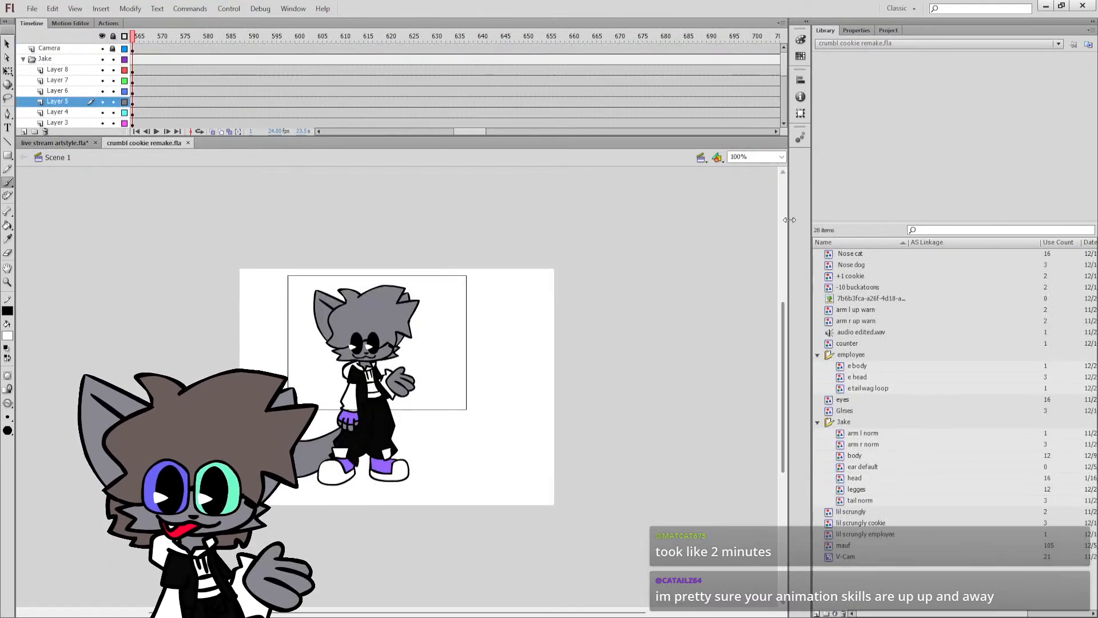
key(ctrl+2)
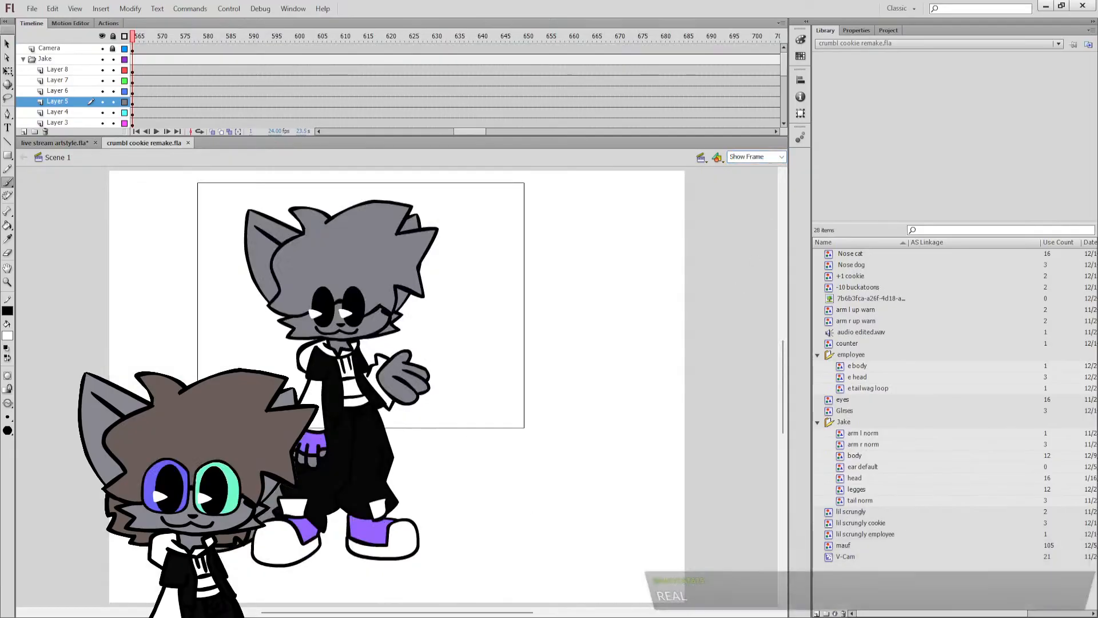
mouse_move(454, 614)
mouse_down()
mouse_move(270, 611)
mouse_move(449, 605)
mouse_up()
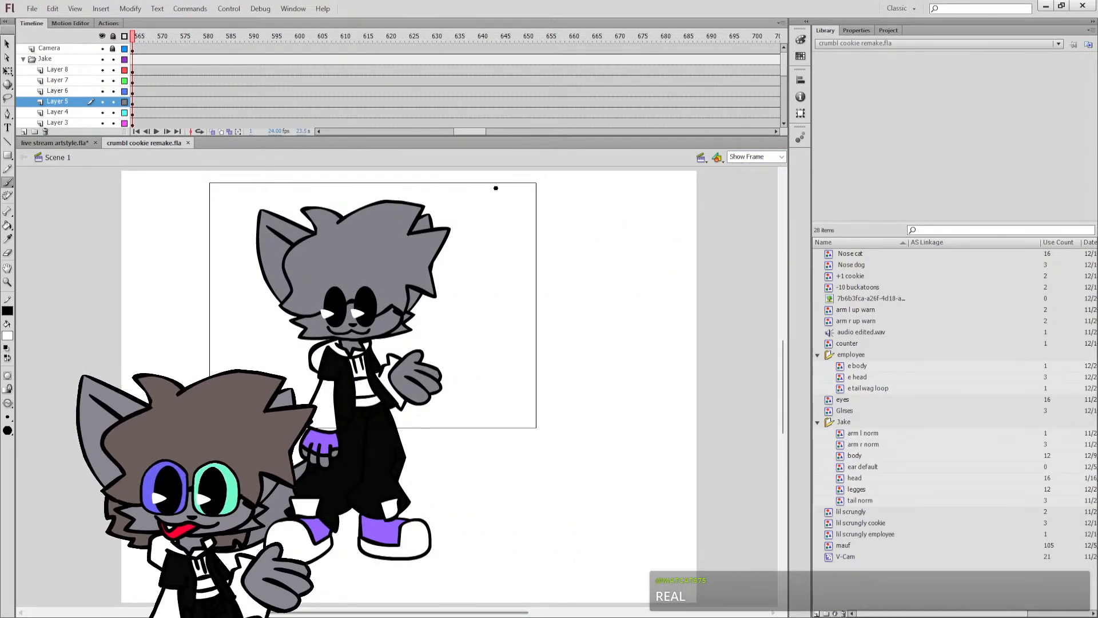
Scrub back through the crumbl cookie remake timeline to the open-armed cat pose at frame 28.
click(367, 131)
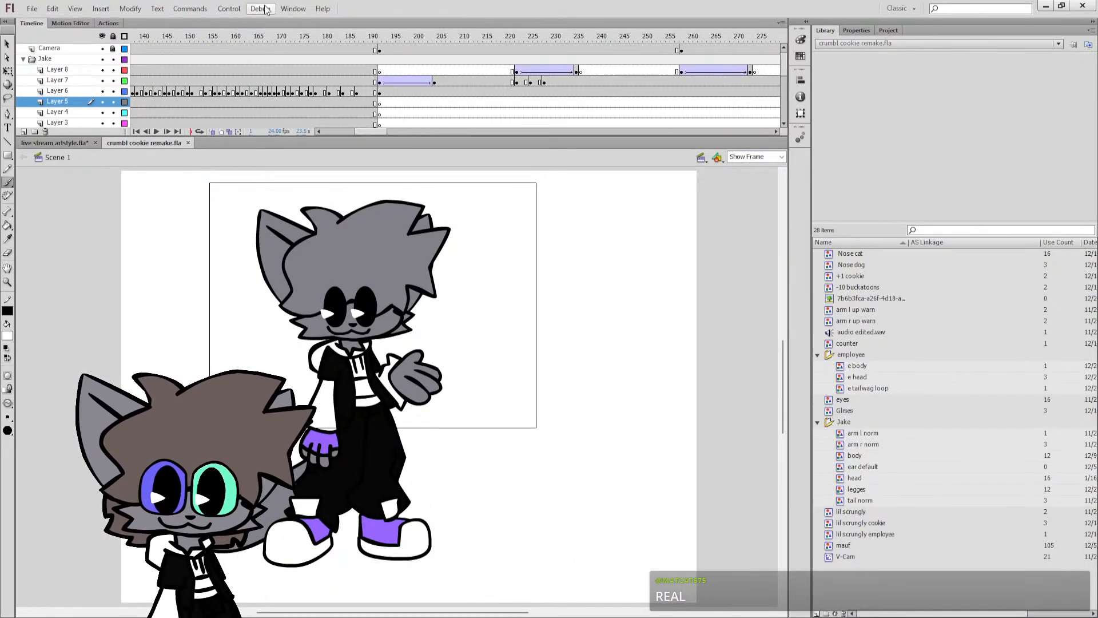
click(237, 37)
drag(353, 132, 315, 132)
click(252, 39)
click(256, 38)
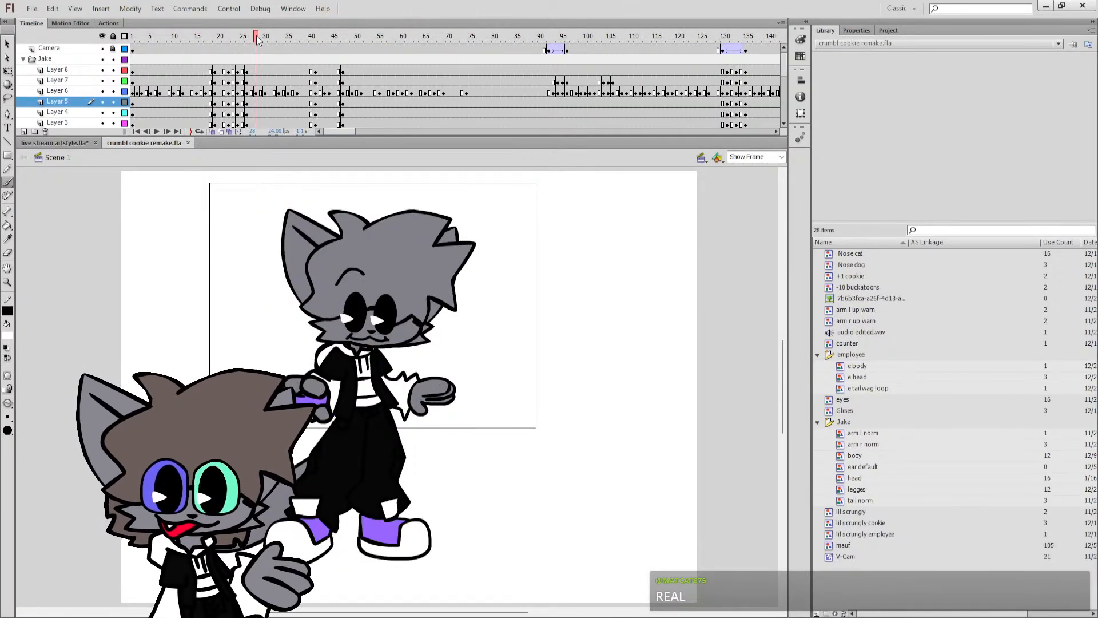
Open this is what depression feels like (Tom's Diner).fla and show the whole capped figure at frame 315, enlarged with Show Frame.
click(78, 140)
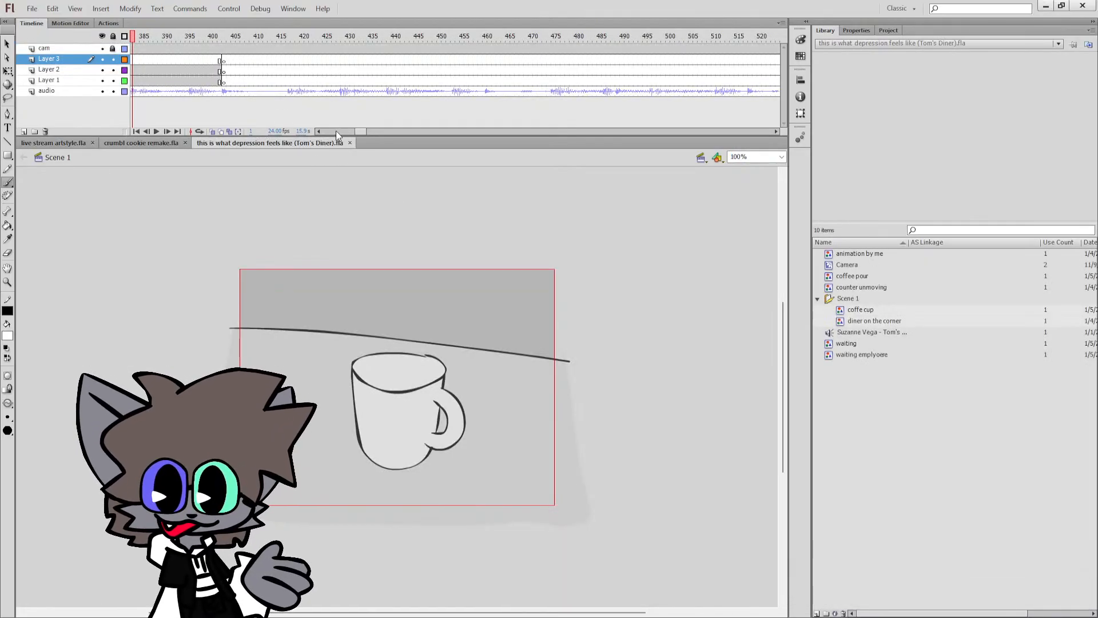
click(337, 131)
click(471, 36)
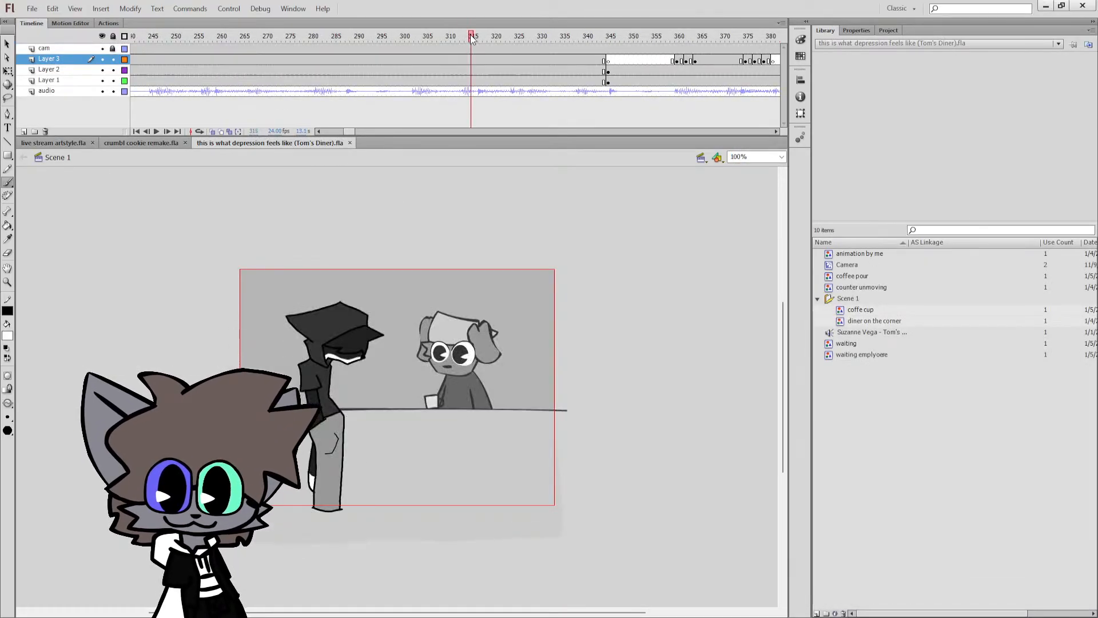
click(781, 157)
click(774, 174)
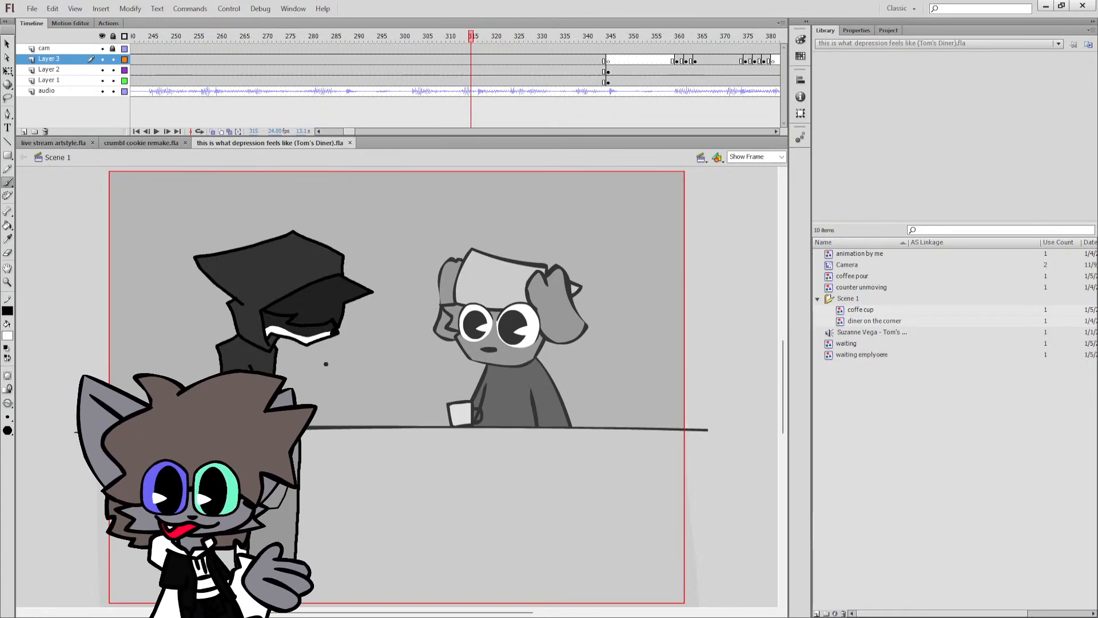
drag(371, 612, 296, 612)
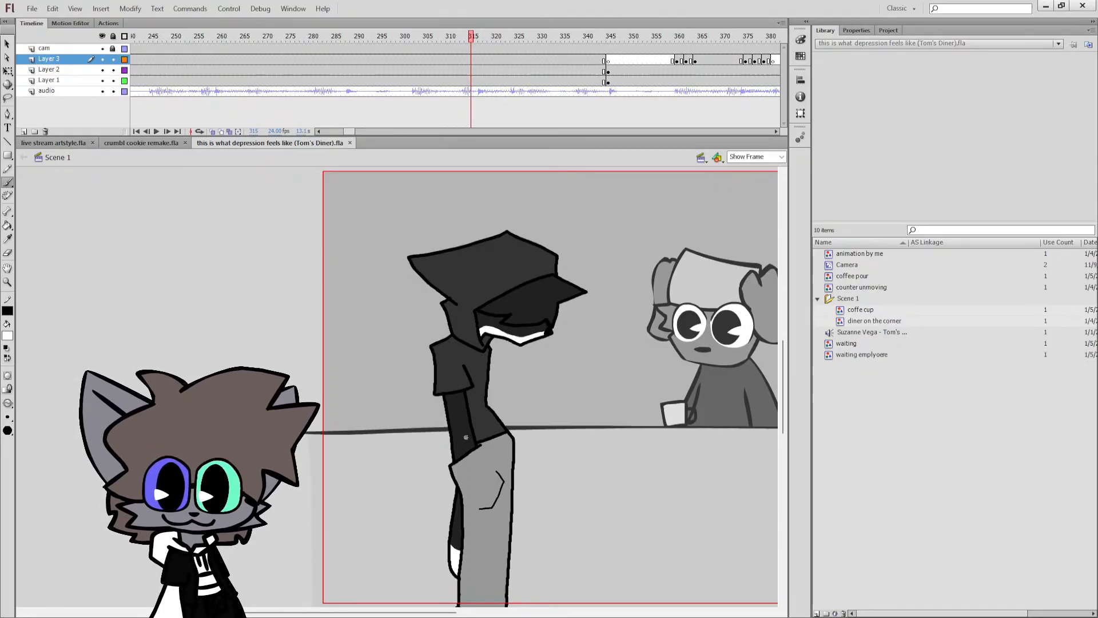
Compare the cat's pose at frames 43, 48 and 74 of crumbl cookie remake.fla with the capped figure in the Tom's Diner file.
click(131, 143)
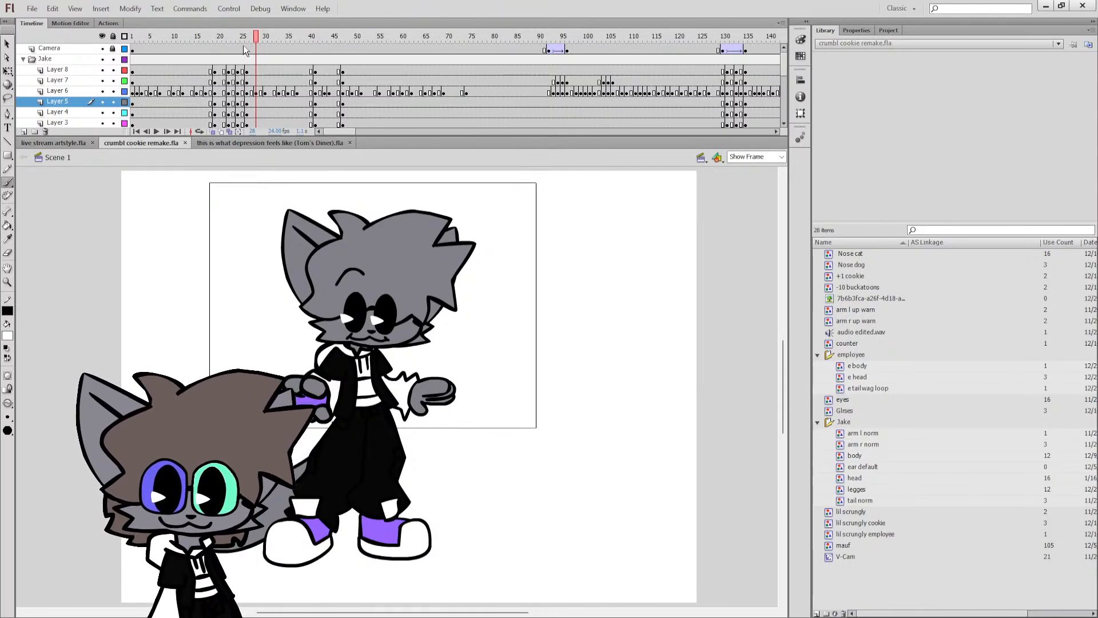
drag(286, 36, 325, 38)
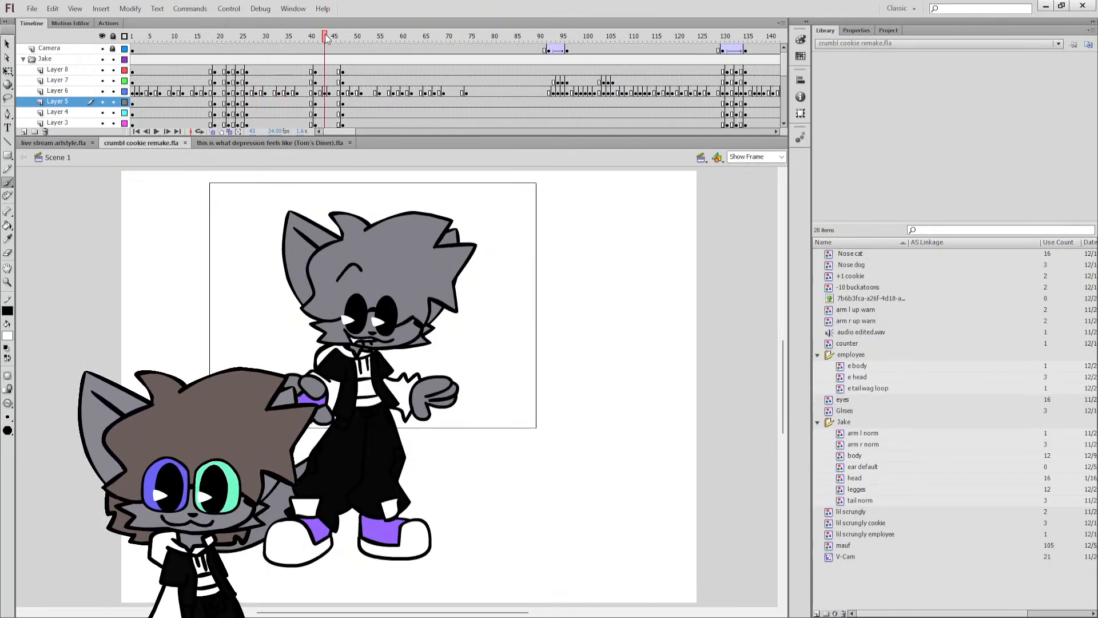
click(345, 40)
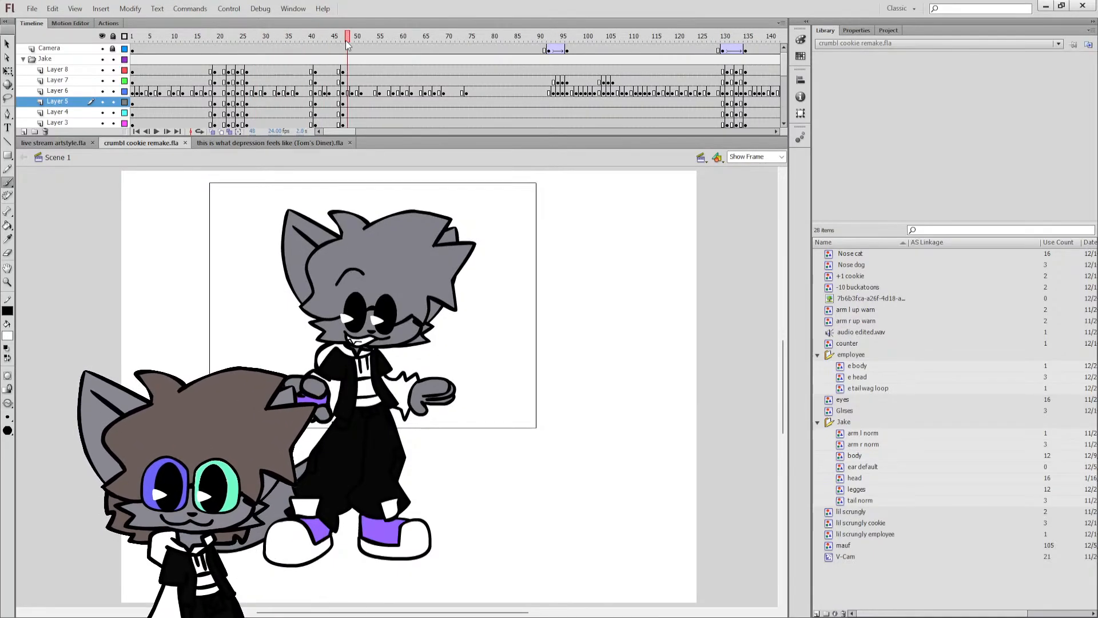
click(270, 143)
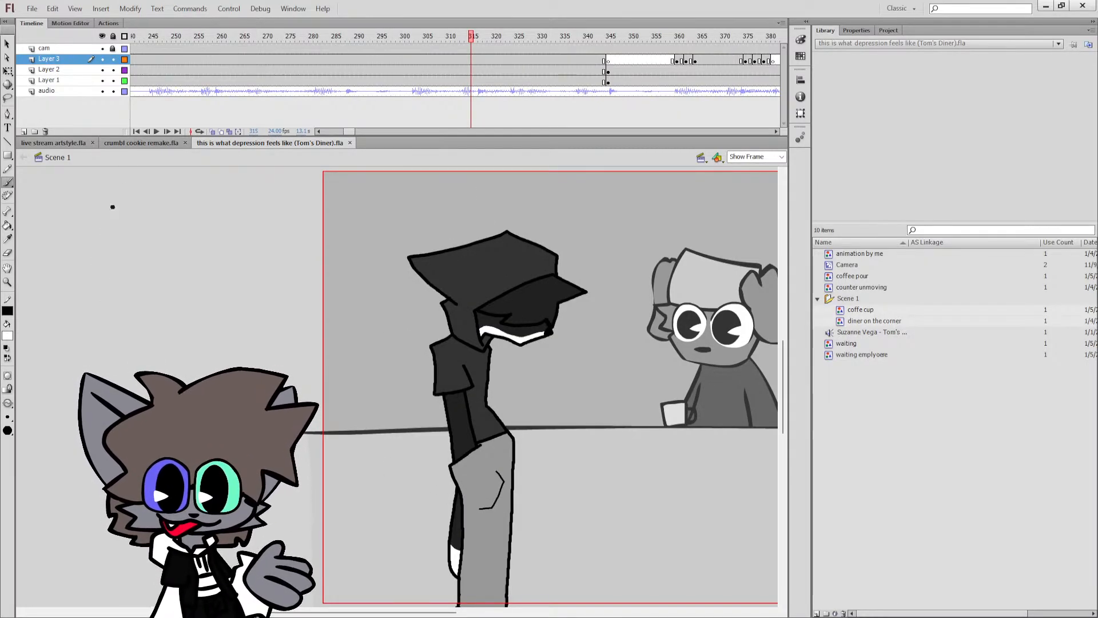
click(140, 143)
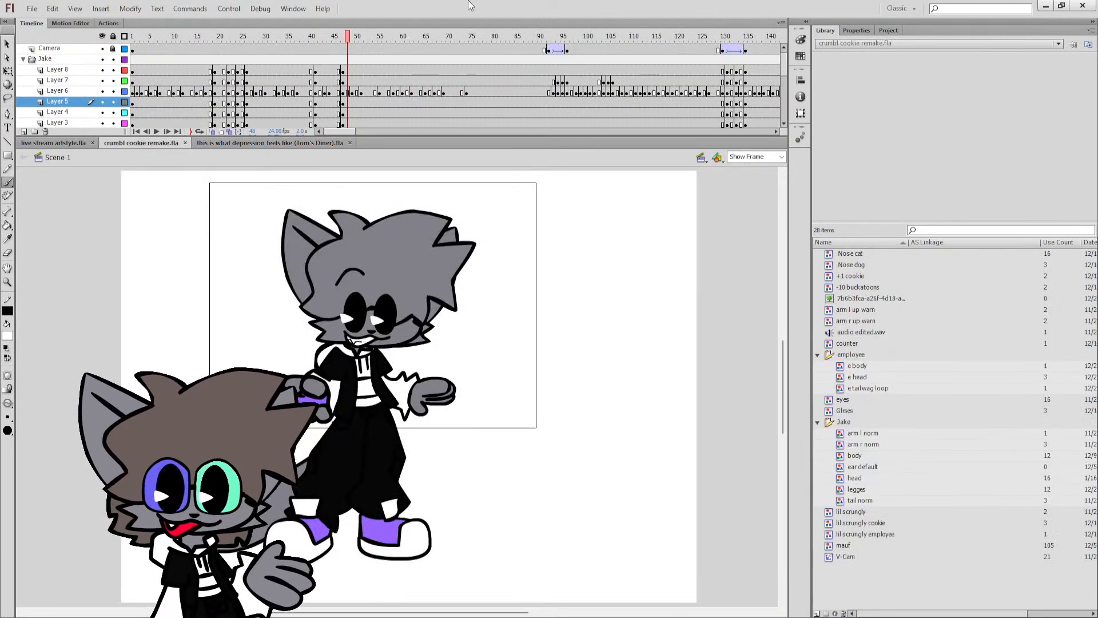
drag(456, 39, 470, 39)
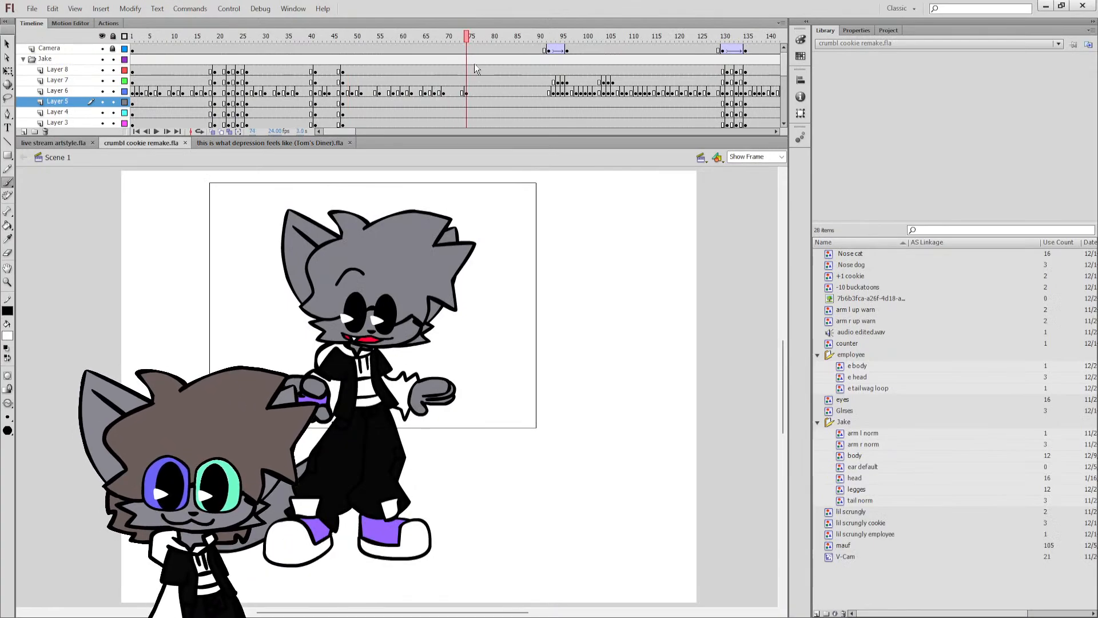
scroll(344, 75, down, 2)
Play and step frame by frame through the cat's change from crossed arms to open arms between frames 16 and 26.
click(202, 39)
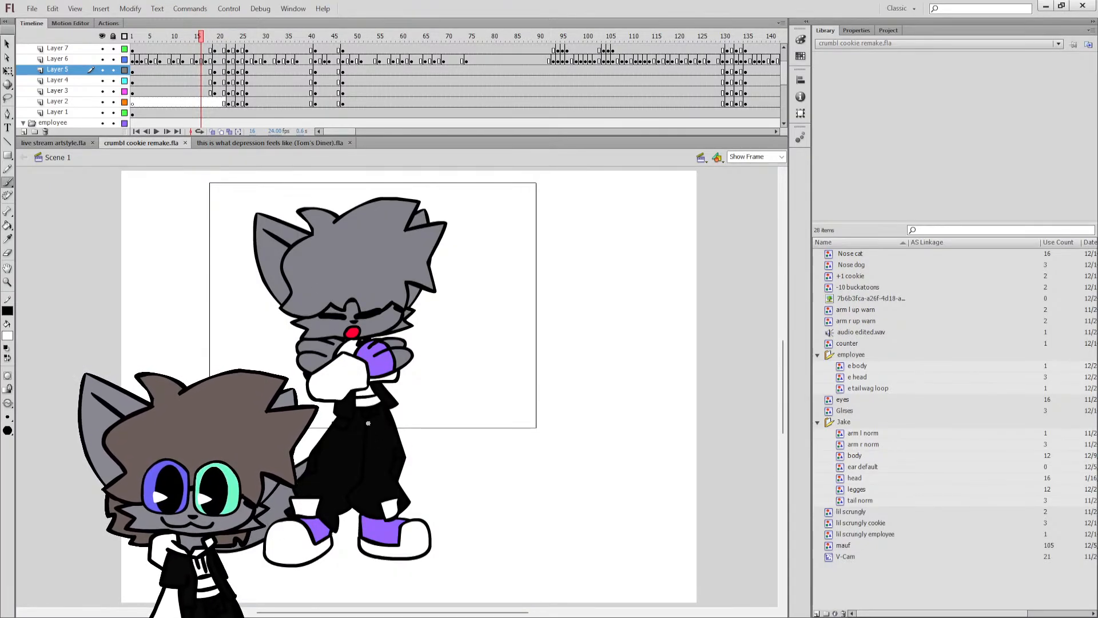
key(Return)
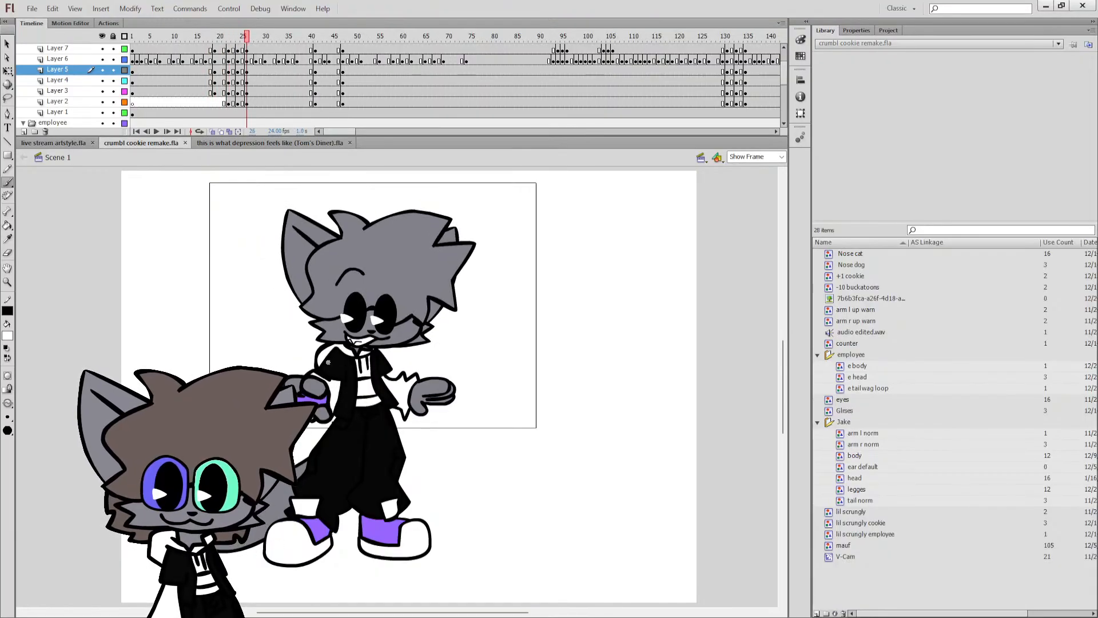
key(comma)
key(comma)
key(comma)
key(comma)
key(comma)
key(period)
key(period)
key(period)
key(period)
key(period)
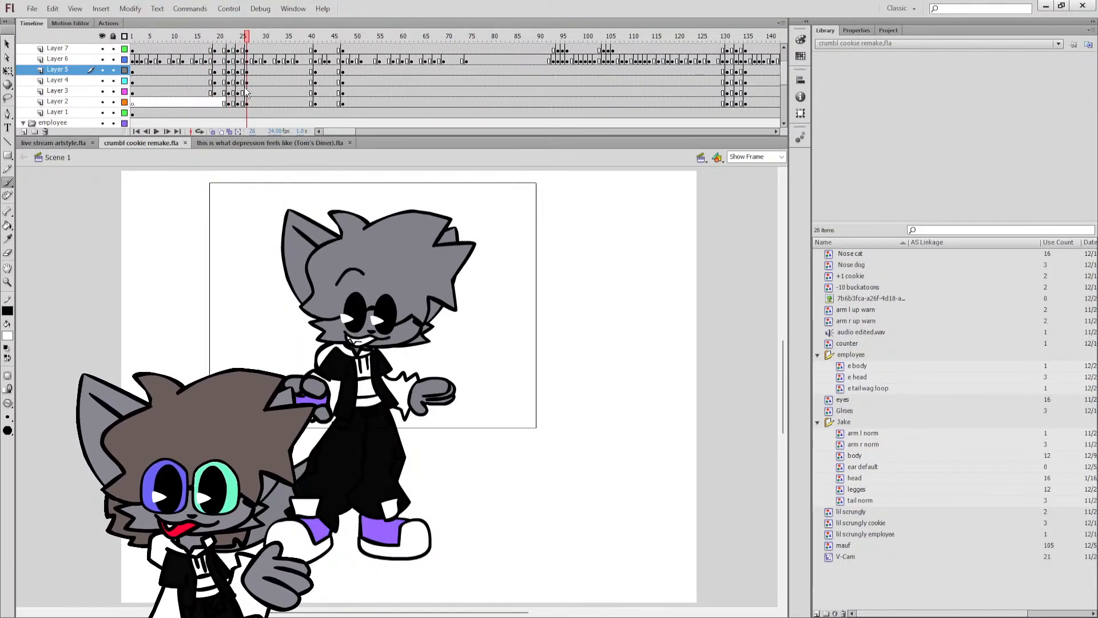
key(period)
key(period)
key(comma)
key(comma)
key(comma)
key(comma)
key(period)
key(period)
key(period)
mouse_move(213, 36)
mouse_down()
mouse_move(237, 45)
mouse_move(209, 37)
mouse_up()
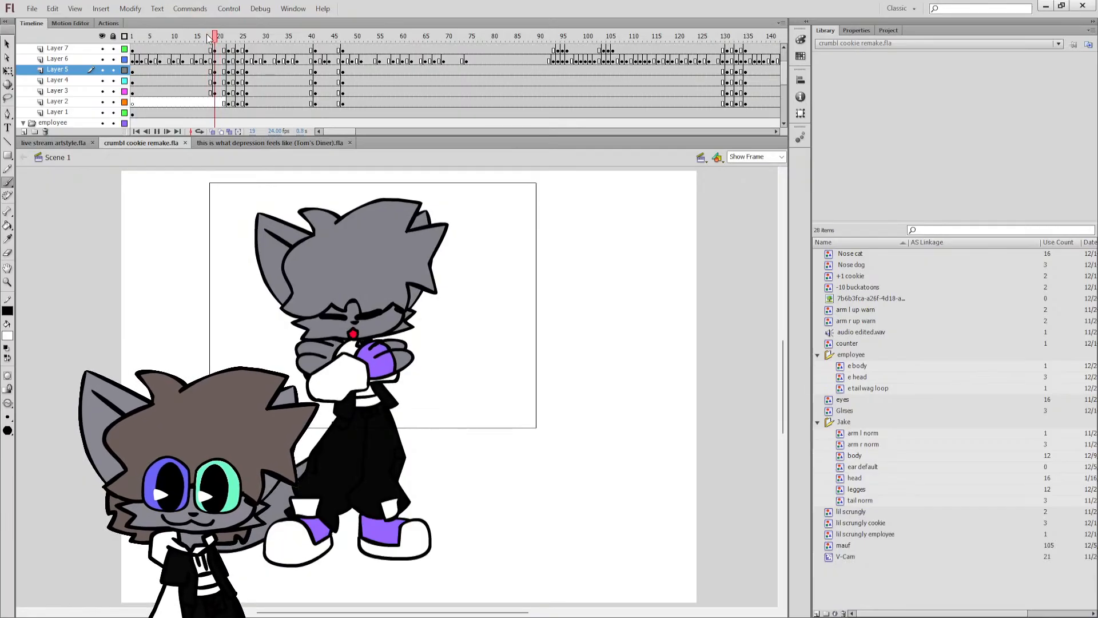
key(Return)
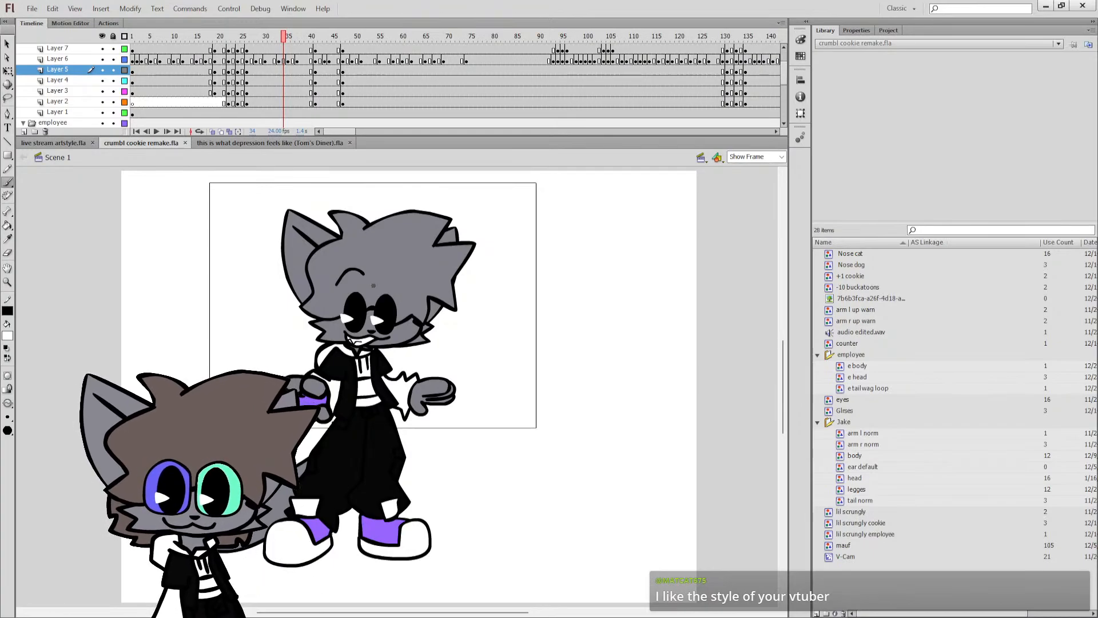
Close crumbl cookie remake.fla and this is what depression feels like (Tom's Diner).fla.
click(254, 144)
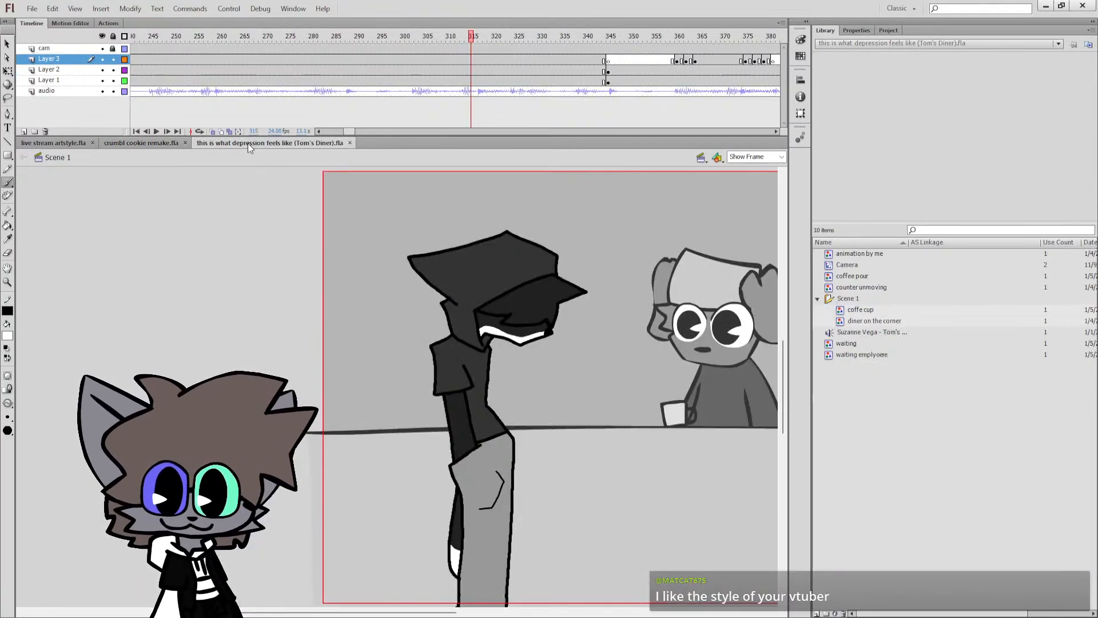
click(164, 143)
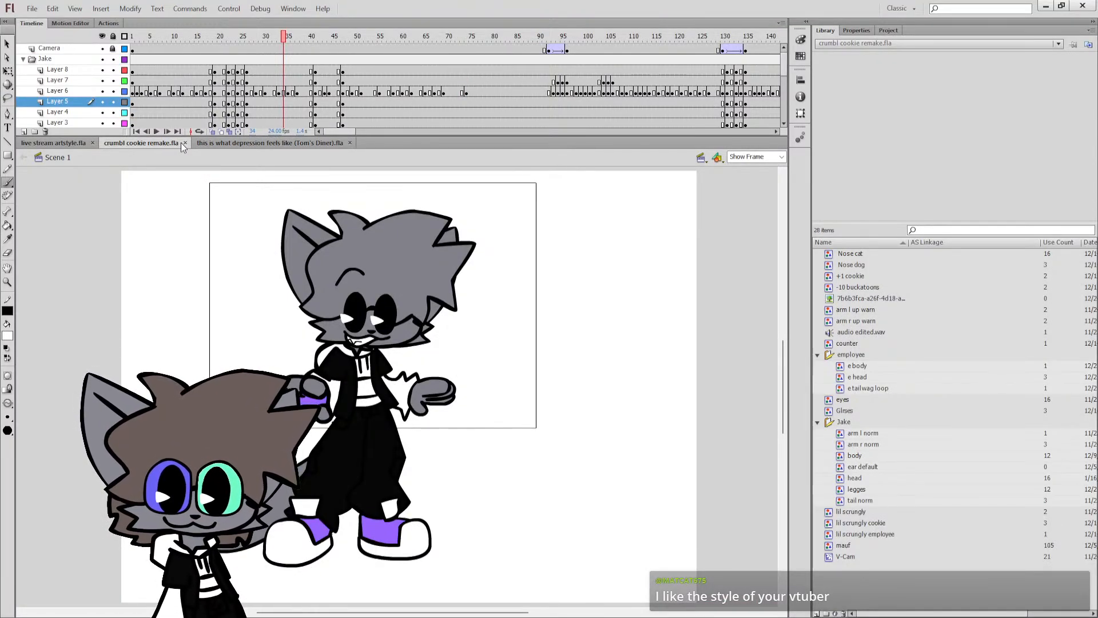
click(184, 143)
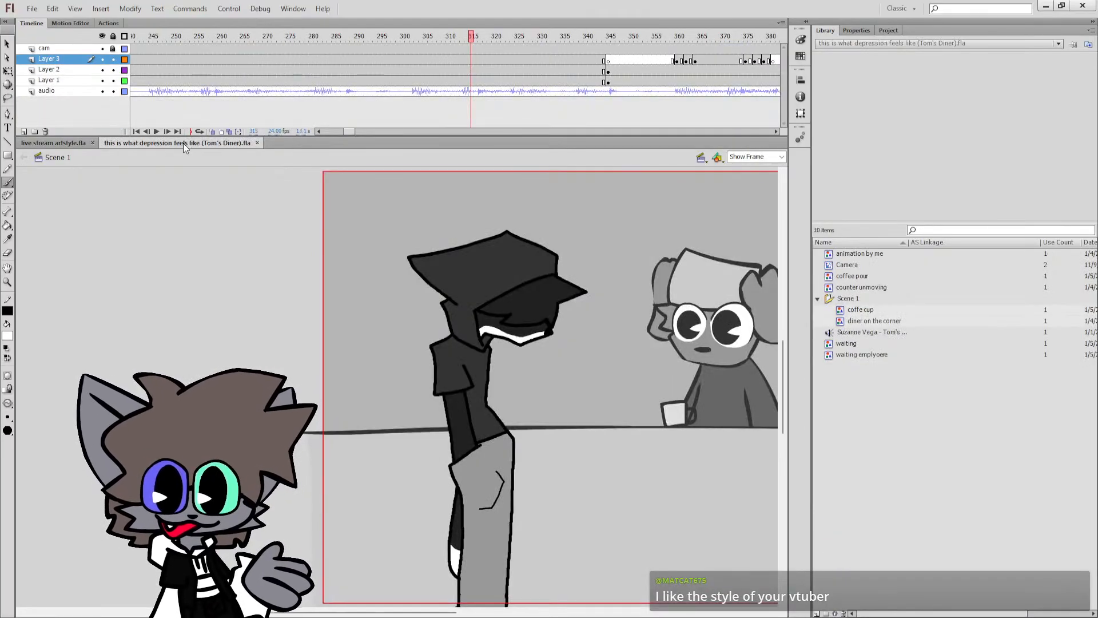
click(258, 143)
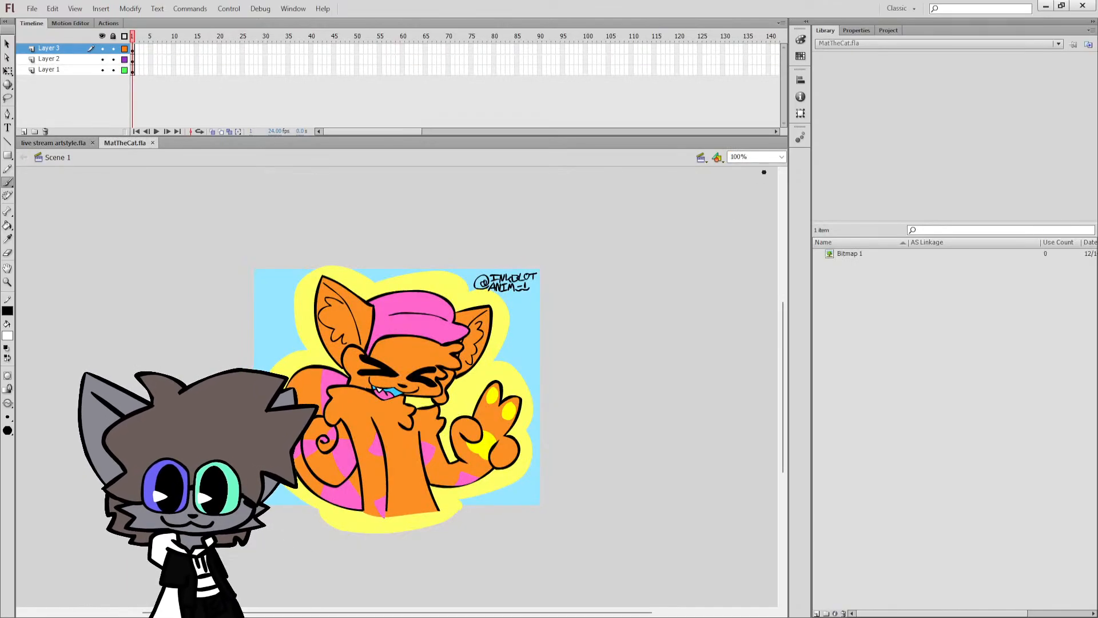
Open MatTheCat.fla and enlarge the orange cat drawing with Show Frame.
click(782, 160)
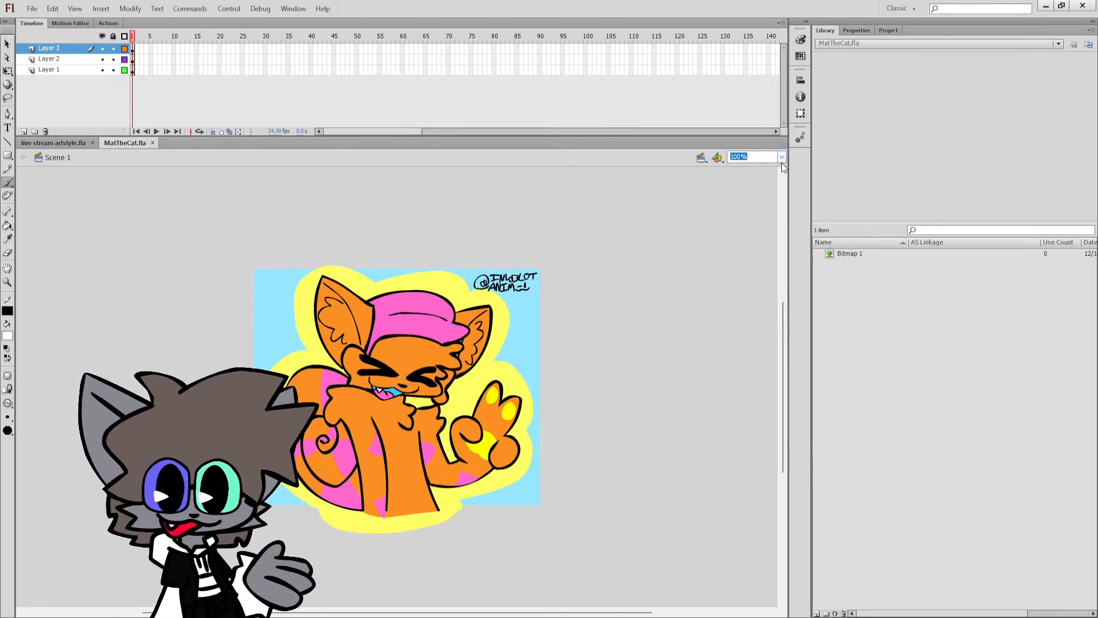
click(770, 175)
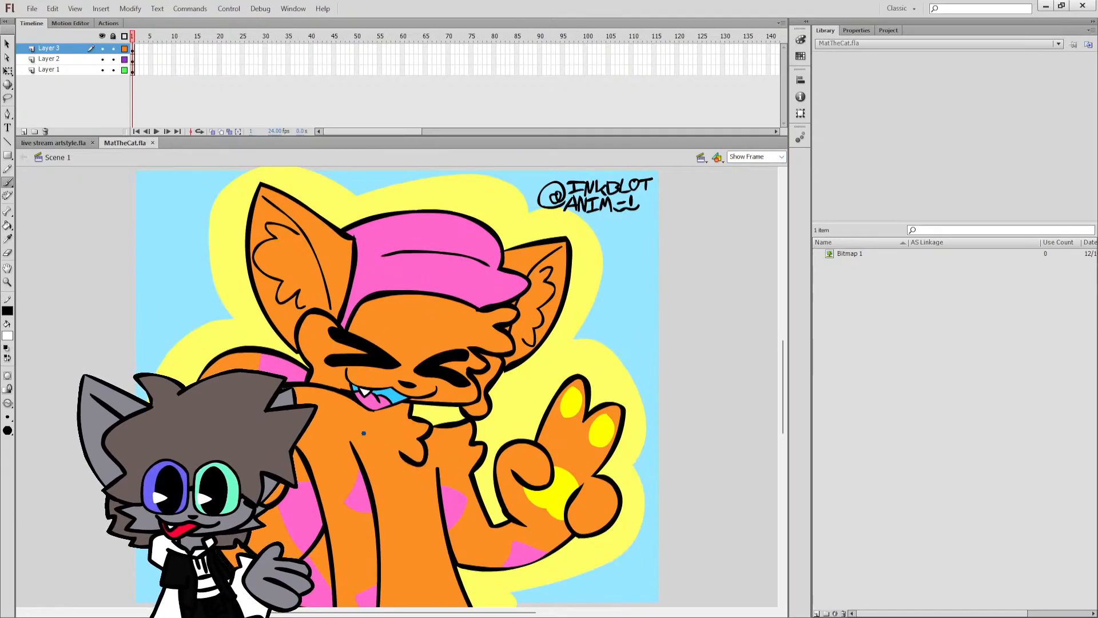
drag(412, 613, 368, 613)
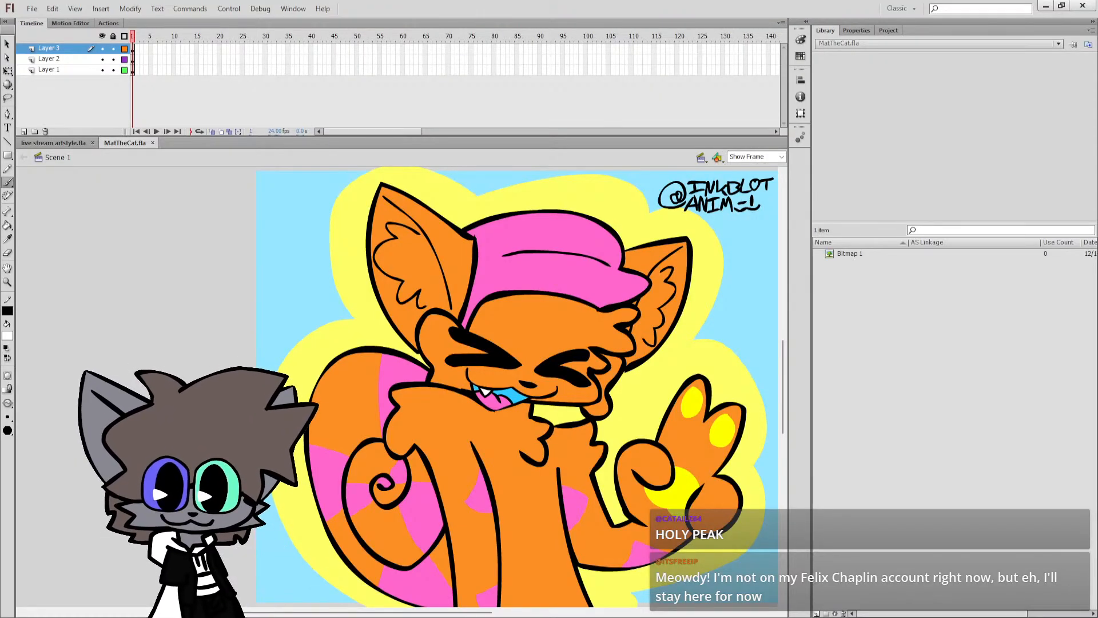
Switch briefly to live stream artstyle.fla, return to MatTheCat.fla, and examine the orange cat's body and raised hand.
click(63, 145)
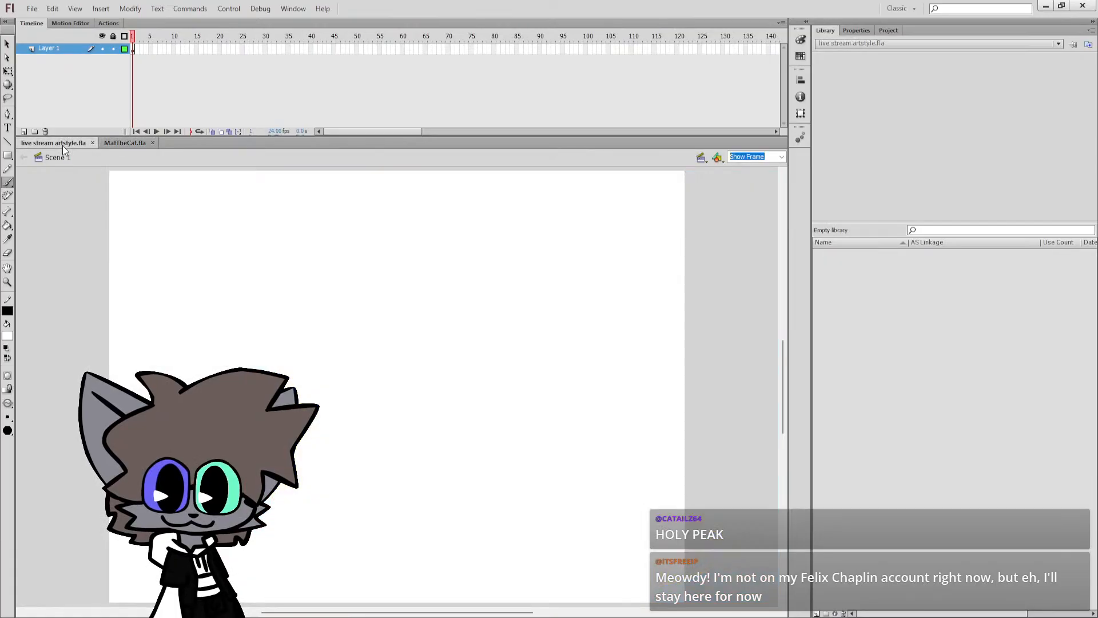
click(112, 146)
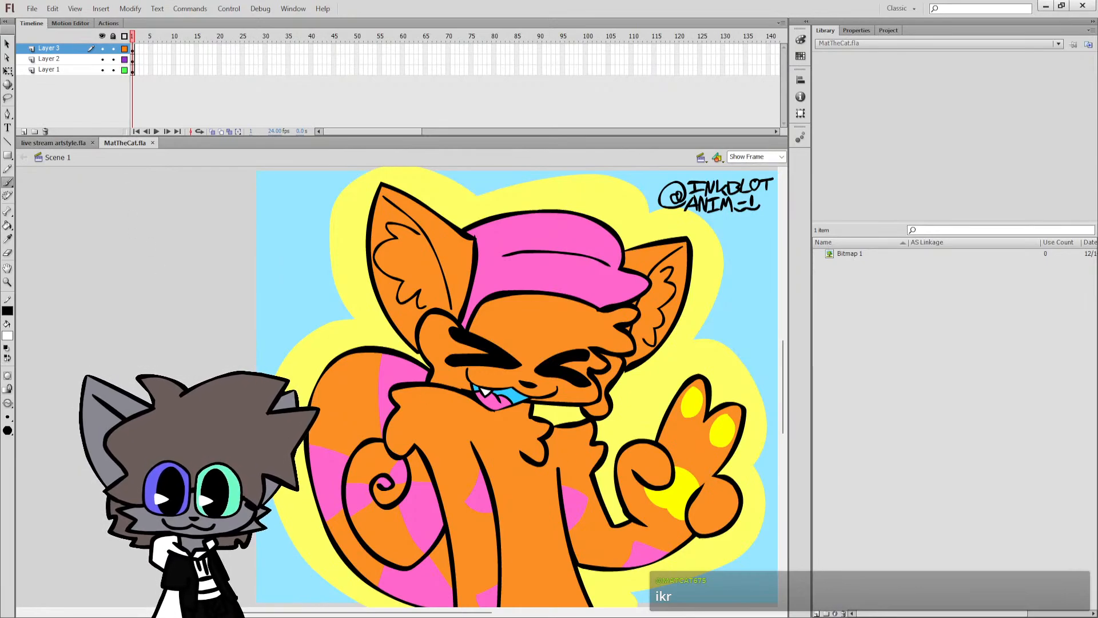
drag(401, 612, 435, 613)
scroll(436, 420, down, 2)
scroll(435, 421, up, 1)
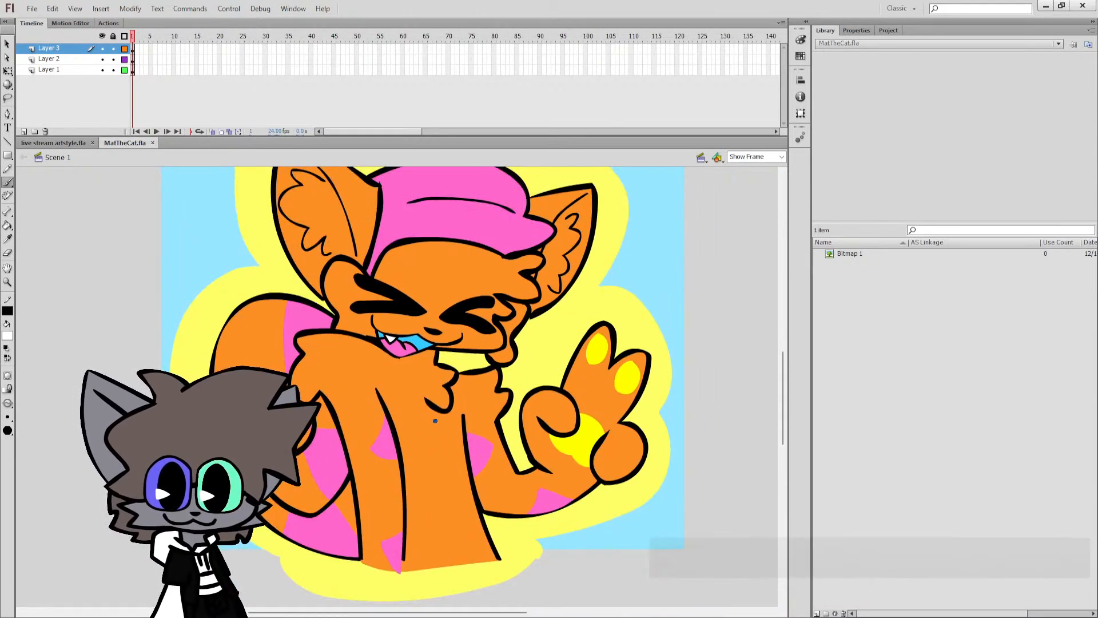
scroll(435, 420, up, 1)
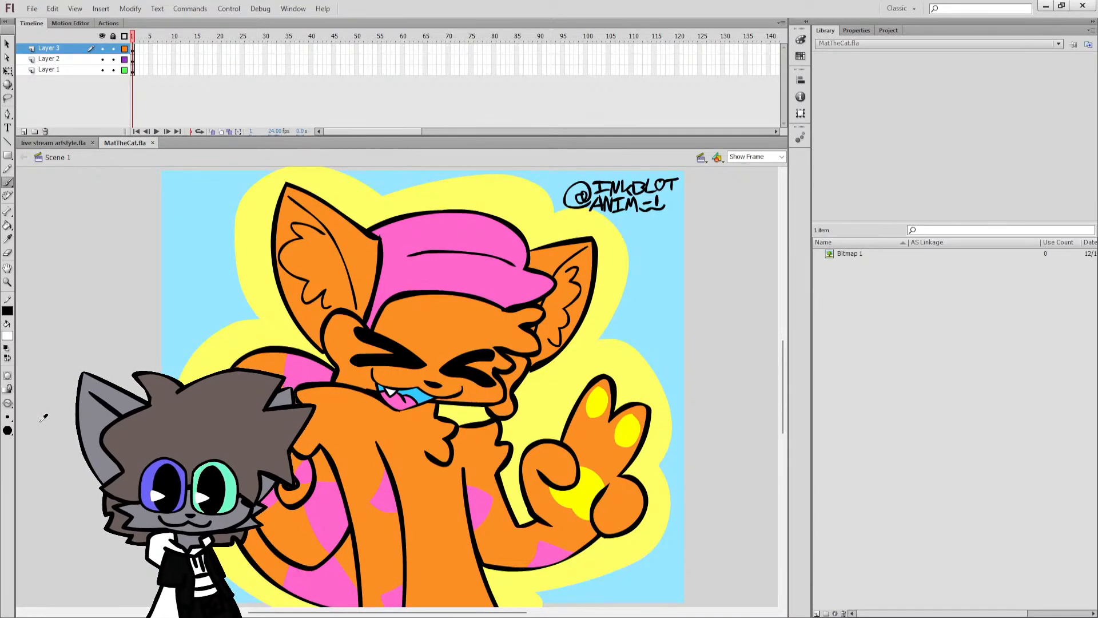
Draw a white brushed oval over the orange cat's torso and undo it.
mouse_move(376, 430)
mouse_down()
mouse_move(321, 432)
mouse_move(300, 554)
mouse_move(406, 607)
mouse_move(417, 459)
mouse_move(371, 426)
mouse_up()
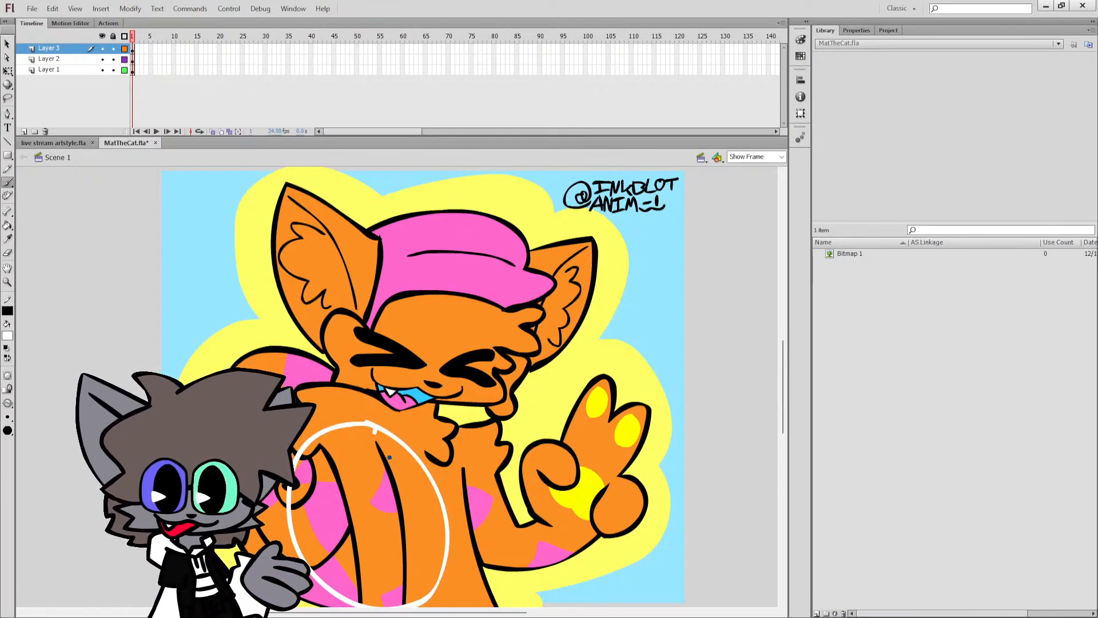
key(ctrl+z)
Sketch white angular strokes and rounded curved strokes side by side on the empty area beside the orange cat's tail.
scroll(390, 457, left, 5)
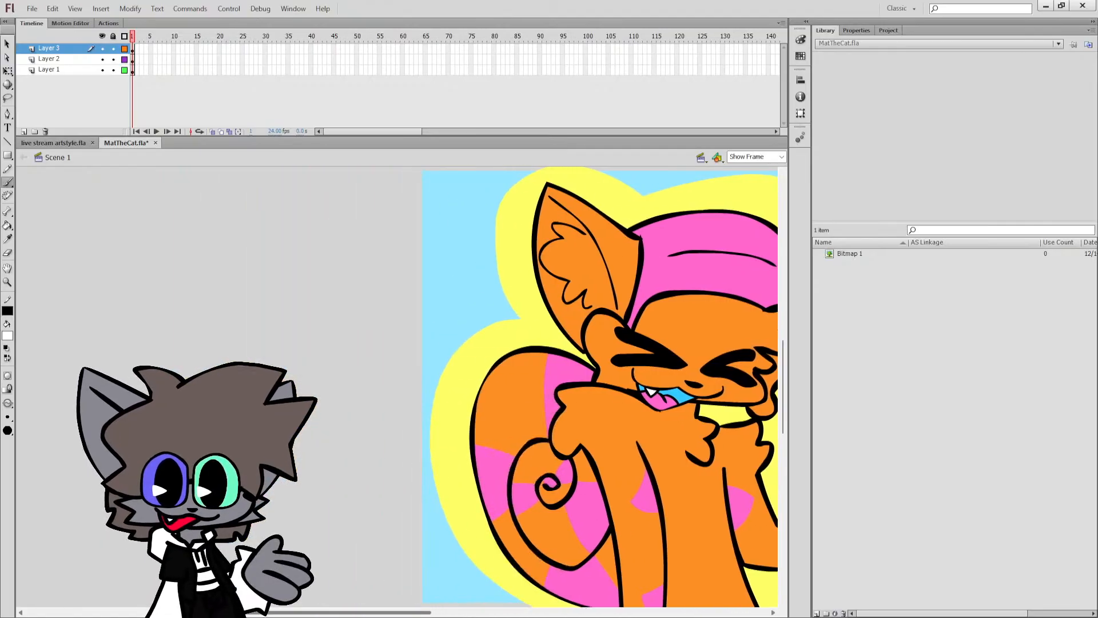
mouse_move(272, 305)
mouse_down()
mouse_move(228, 351)
mouse_move(252, 369)
mouse_up()
mouse_move(296, 328)
mouse_down()
mouse_move(270, 355)
mouse_move(304, 396)
mouse_up()
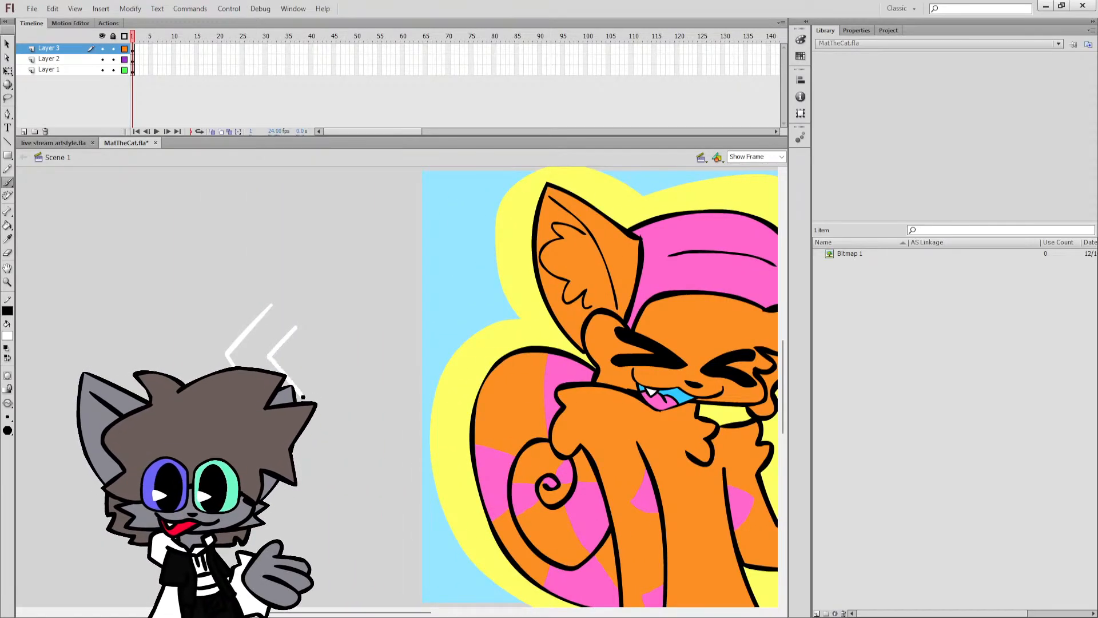
mouse_move(355, 323)
mouse_down()
mouse_move(323, 362)
mouse_move(359, 343)
mouse_move(385, 378)
mouse_up()
drag(407, 306, 407, 366)
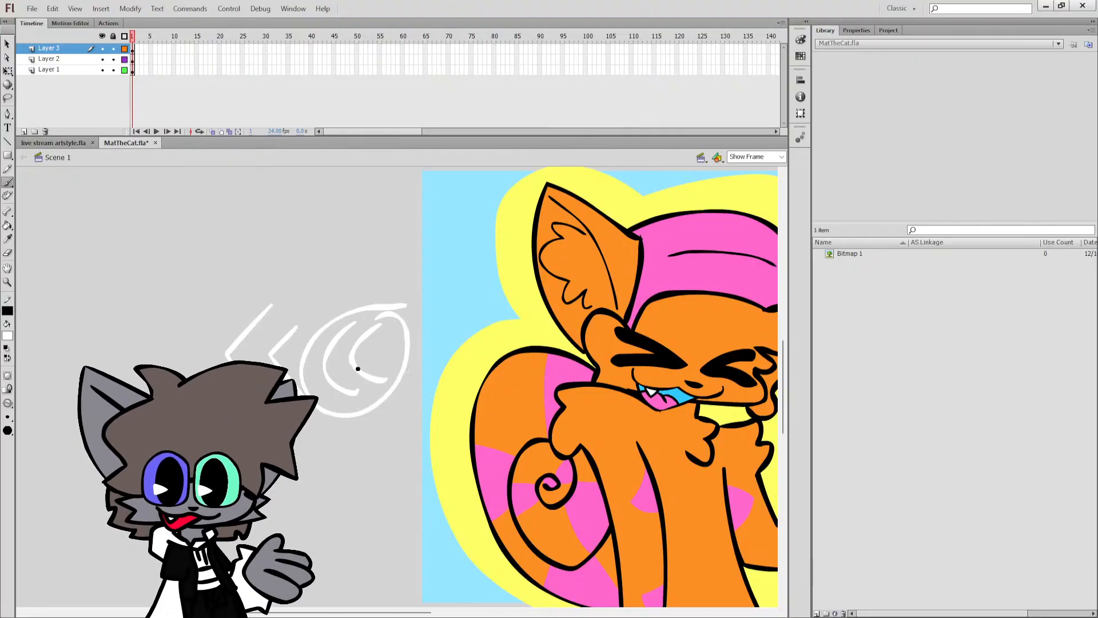
Undo all the white sketch strokes beside the tail and bring the orange cat drawing back into view.
key(ctrl+z)
key(ctrl+z)
key(ctrl+z)
key(ctrl+z)
key(ctrl+z)
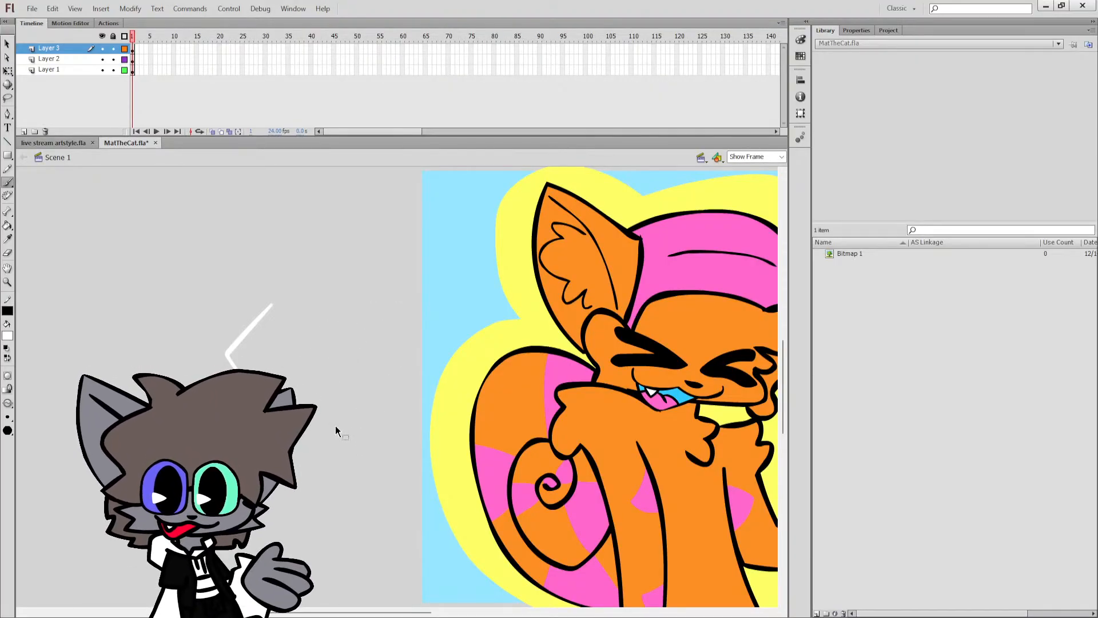
key(ctrl+z)
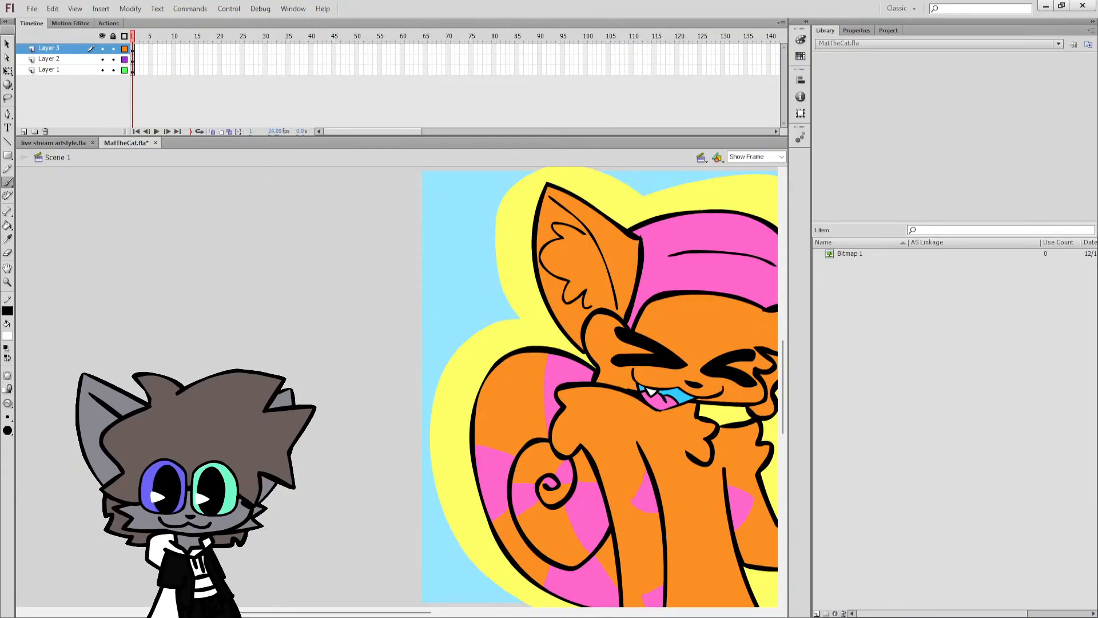
scroll(346, 493, down, 2)
drag(406, 612, 466, 610)
scroll(448, 494, up, 2)
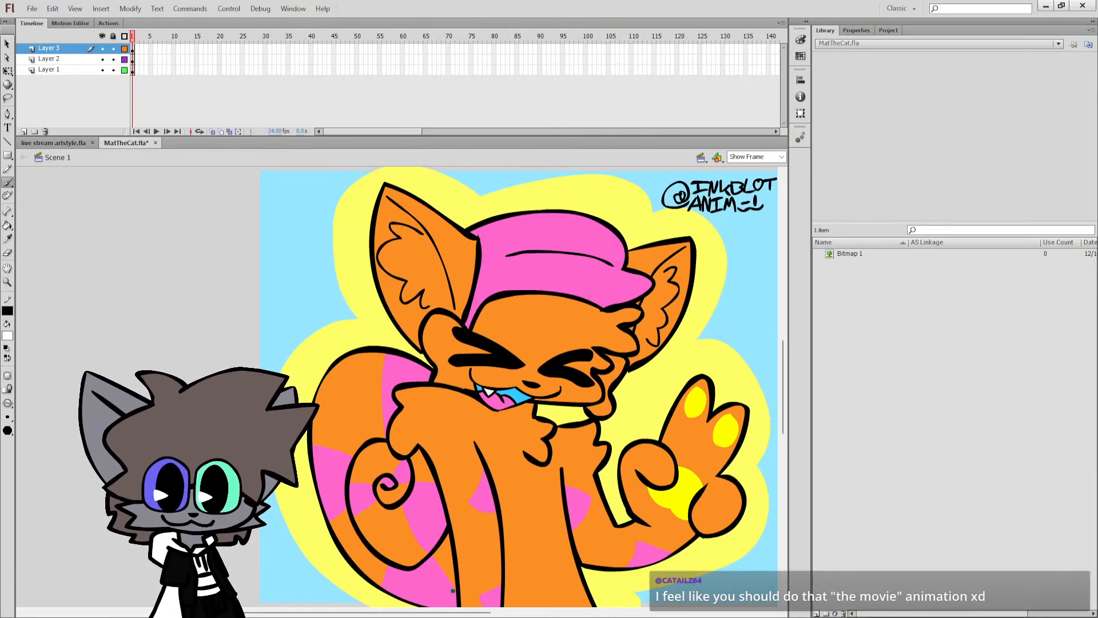
Save MatTheCat.fla, switch to live stream artstyle.fla, make black the brush fill colour, and save.
drag(459, 612, 473, 613)
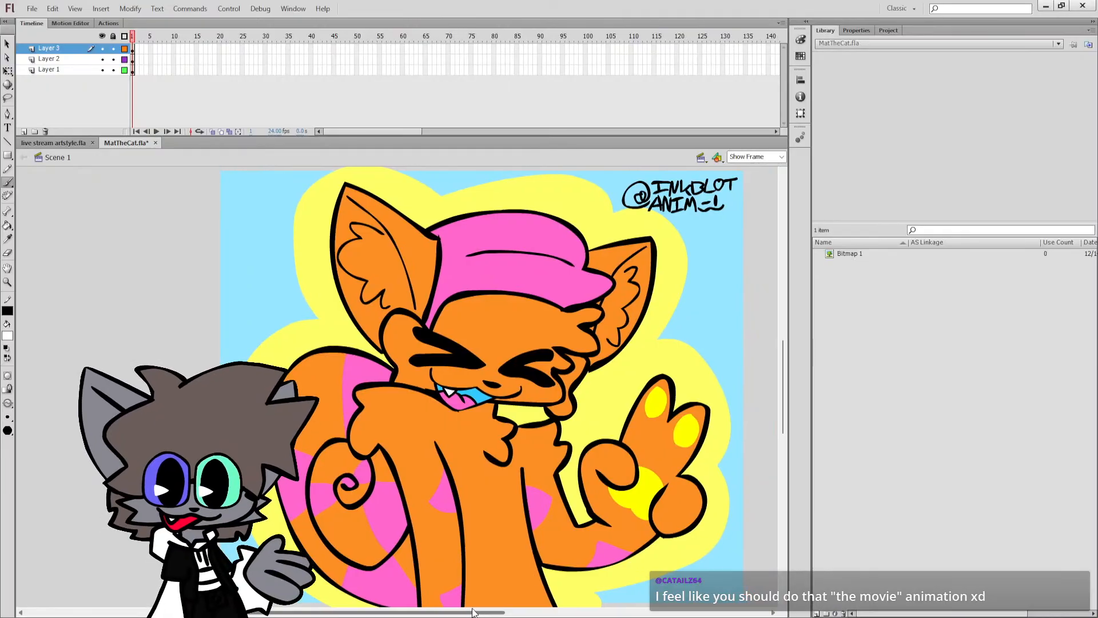
key(ctrl+s)
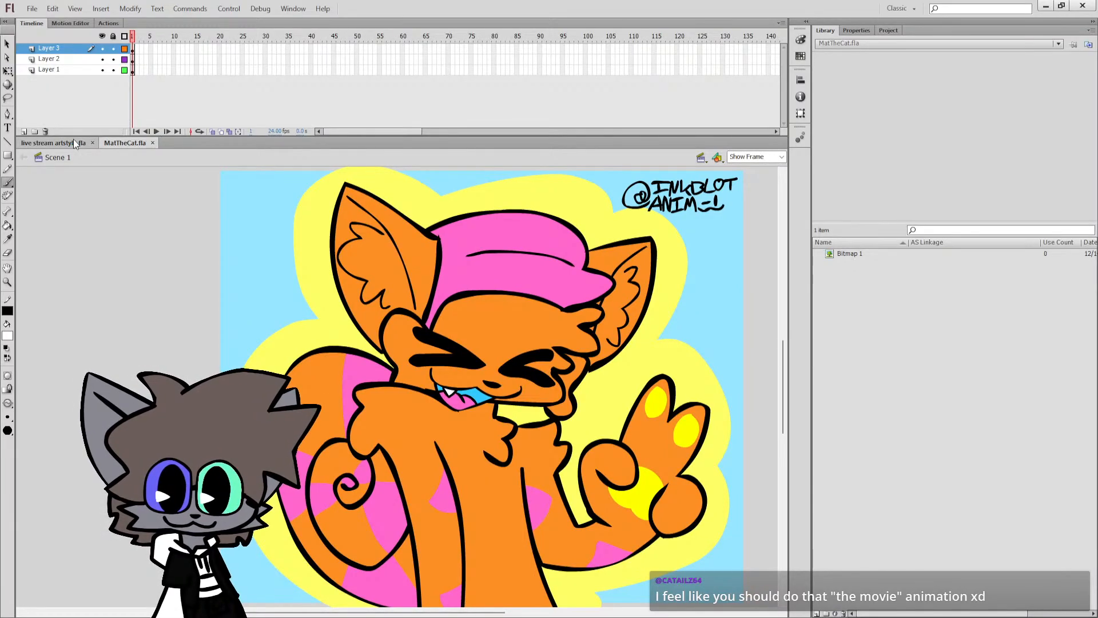
click(73, 142)
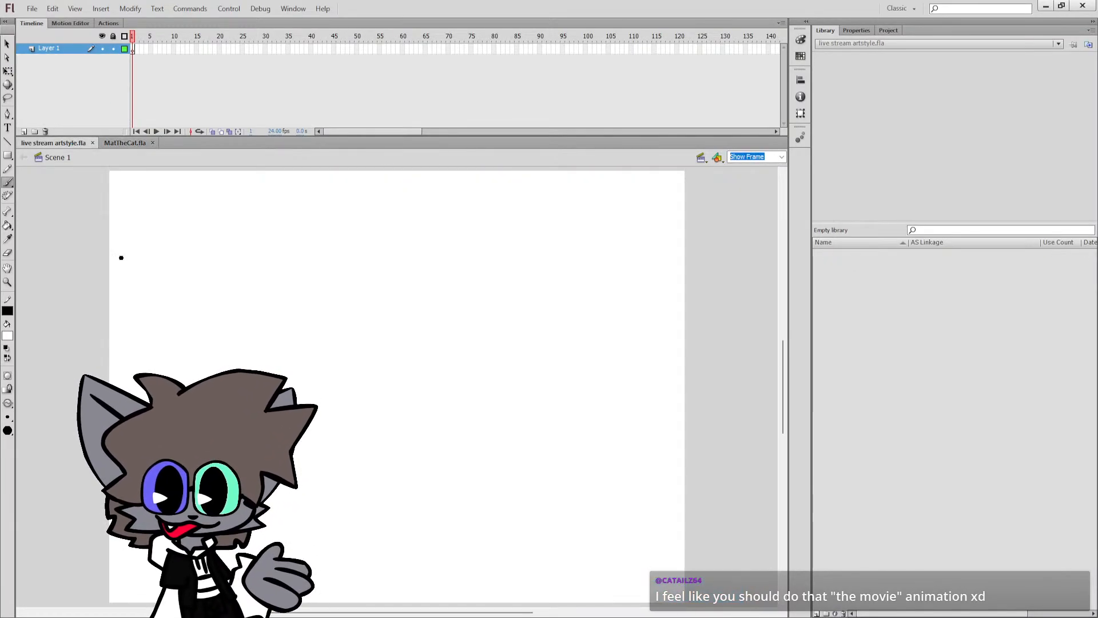
click(8, 358)
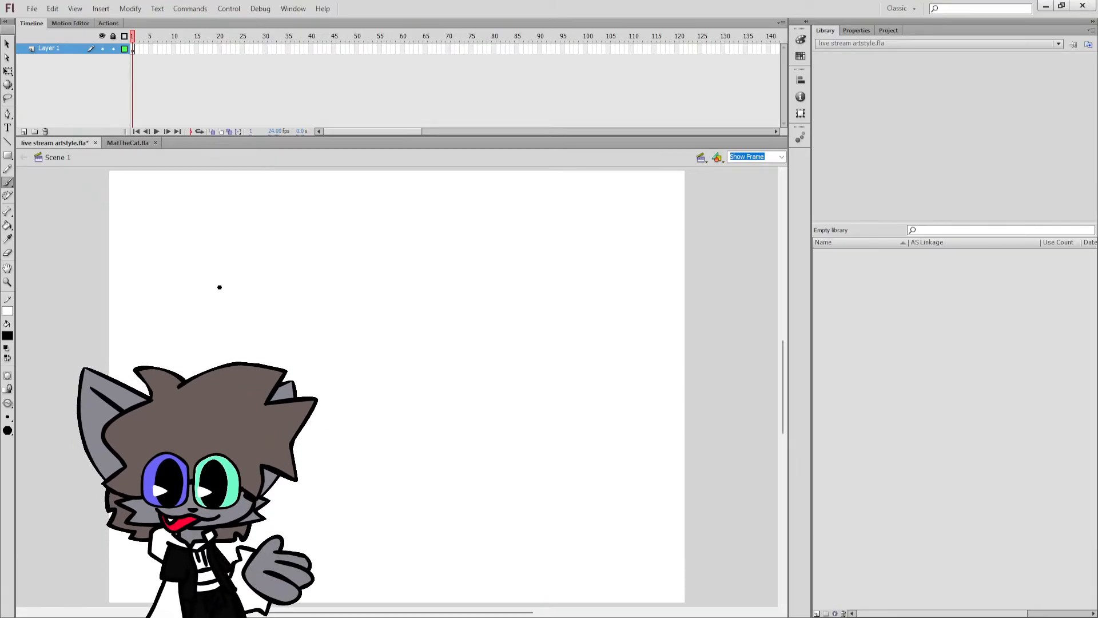
key(ctrl+s)
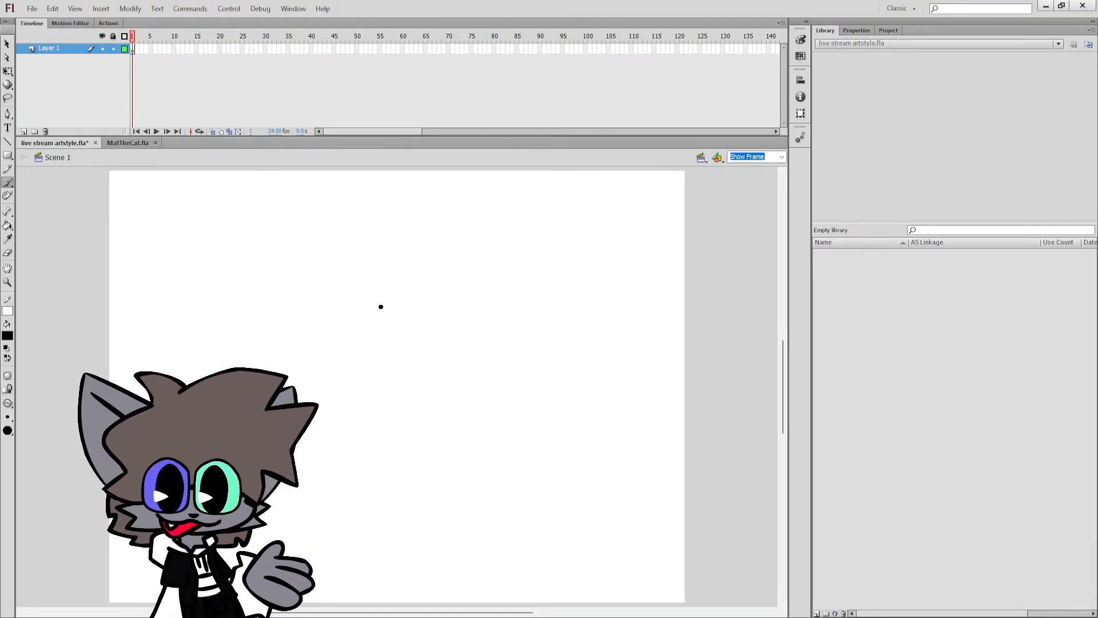
Try several black brushed cat ear strokes on the empty canvas and undo each attempt.
drag(384, 277, 324, 258)
key(ctrl+z)
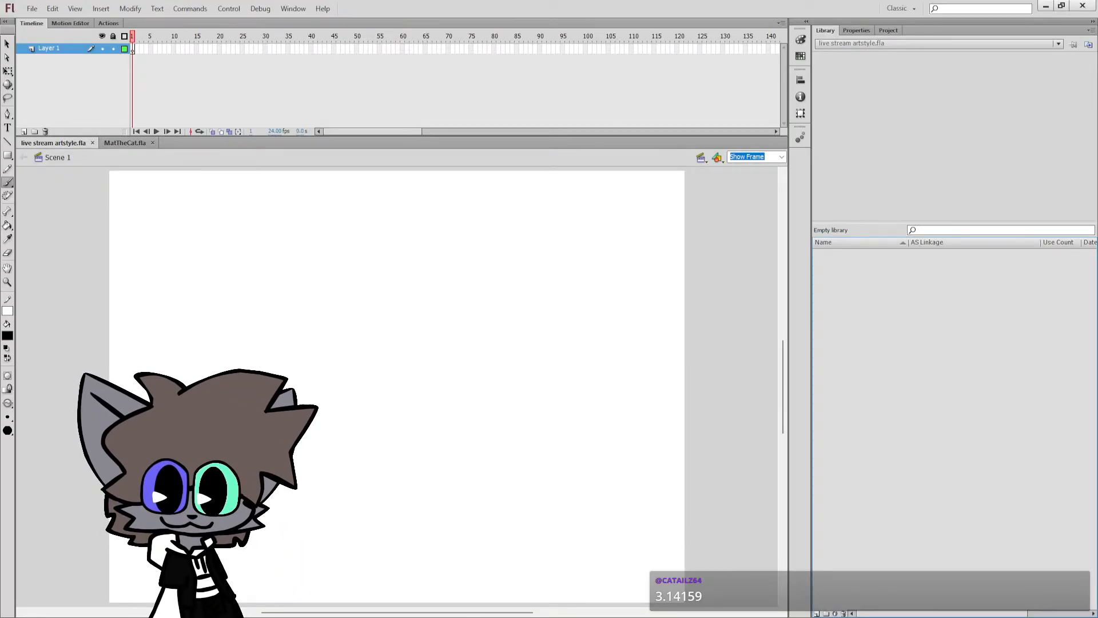
click(340, 262)
mouse_move(356, 284)
mouse_down()
mouse_move(295, 258)
mouse_move(307, 331)
mouse_move(329, 368)
mouse_up()
key(ctrl+z)
key(ctrl+z)
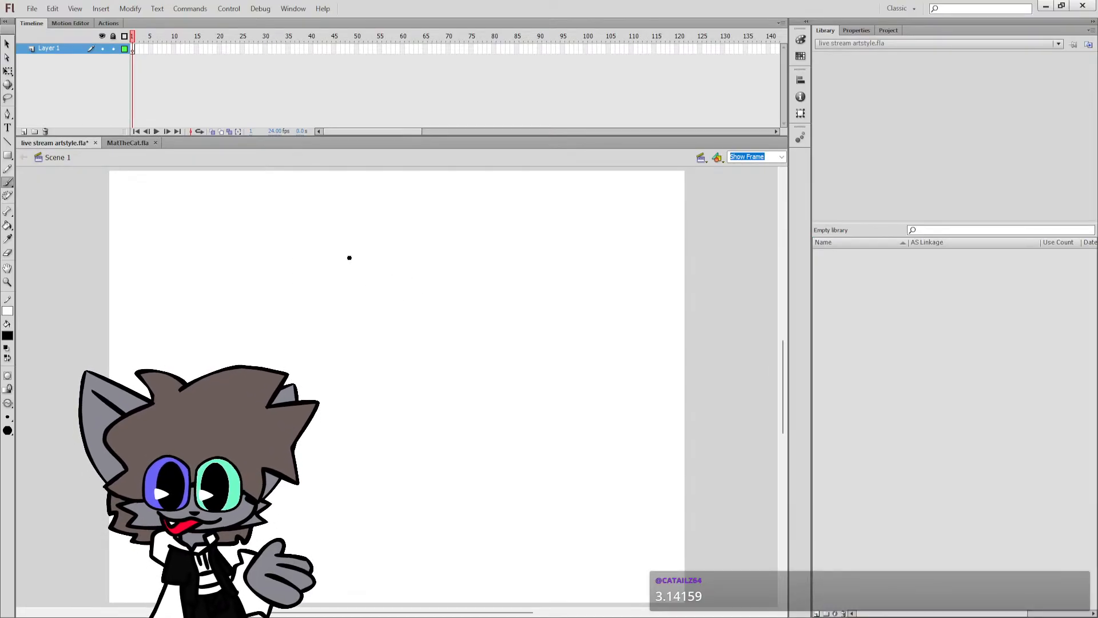
mouse_move(345, 259)
mouse_down()
mouse_move(306, 244)
mouse_move(313, 319)
mouse_up()
key(ctrl+z)
key(ctrl+z)
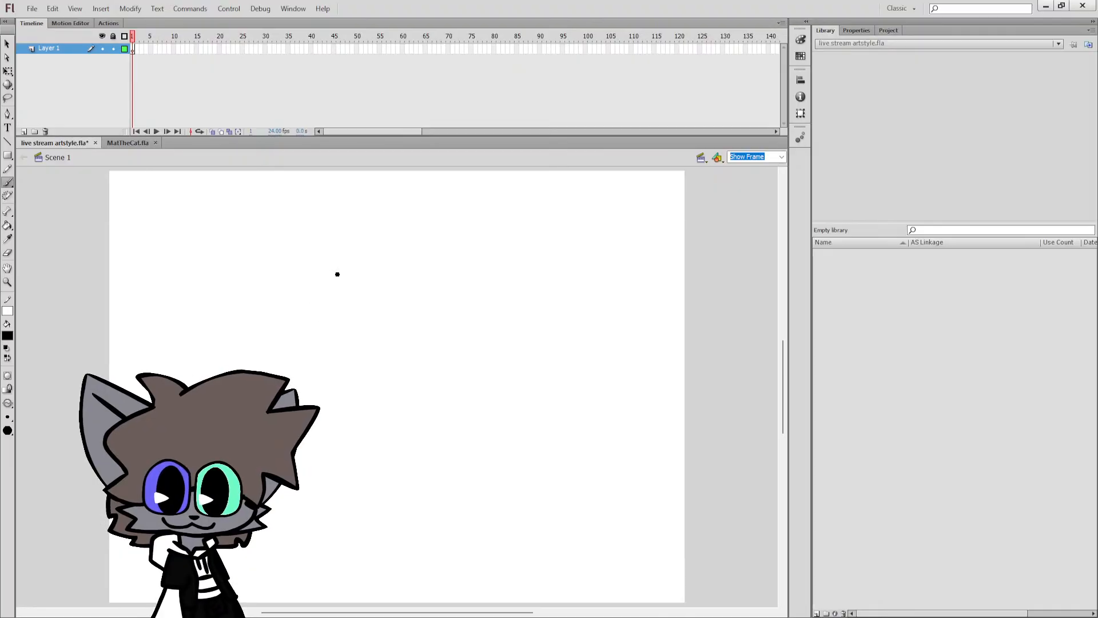
Try two more narrow pointed ear outlines near the upper part of the canvas and clear frame 1 of Layer 1.
mouse_move(338, 274)
mouse_down()
mouse_move(287, 245)
mouse_move(321, 339)
mouse_up()
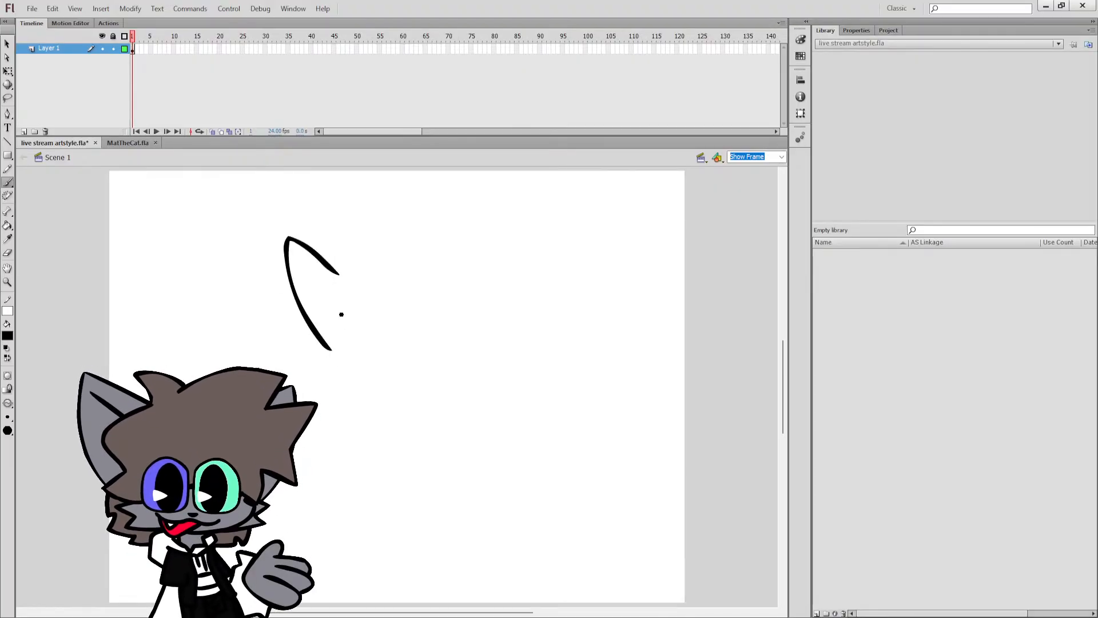
key(ctrl+z)
key(ctrl+z)
mouse_move(341, 274)
mouse_down()
mouse_move(269, 255)
mouse_move(280, 324)
mouse_move(307, 364)
mouse_move(335, 272)
mouse_move(295, 239)
mouse_move(299, 323)
mouse_move(318, 359)
mouse_up()
key(ctrl+z)
key(ctrl+z)
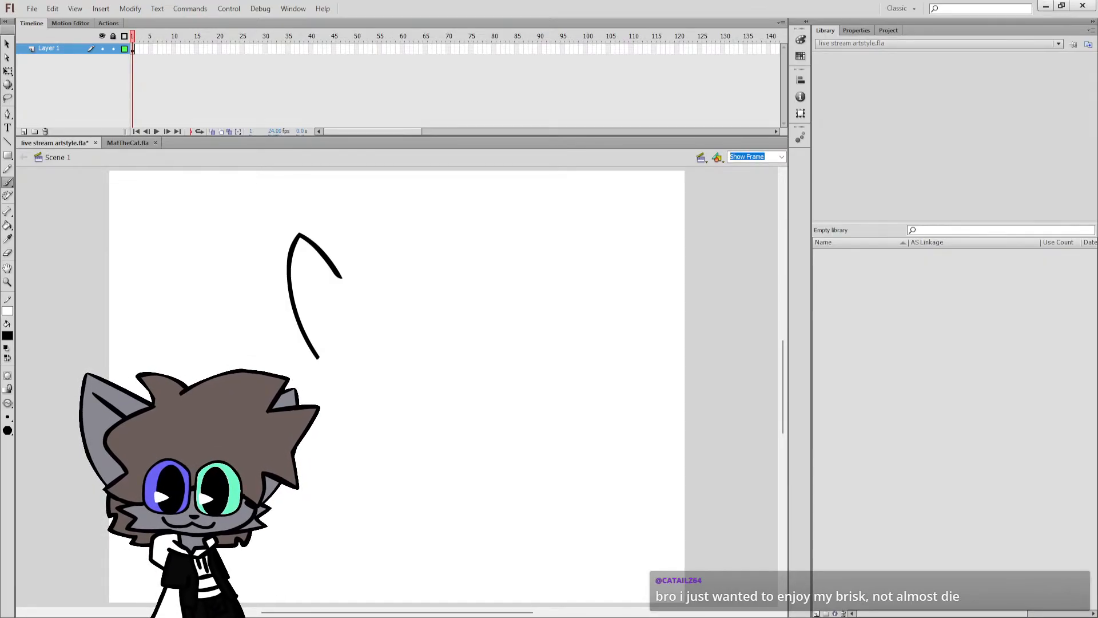
click(132, 50)
key(Delete)
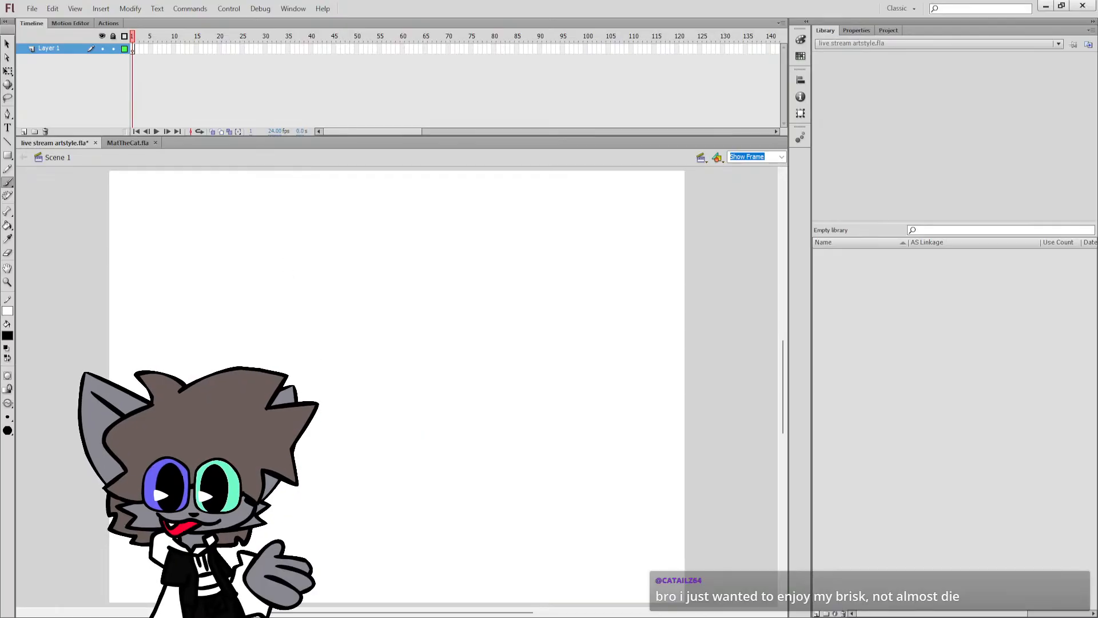
Try wider, outward-leaning ear outlines on the cleared canvas and undo them.
mouse_move(379, 278)
mouse_down()
mouse_move(294, 240)
mouse_move(328, 385)
mouse_up()
key(ctrl+z)
mouse_move(351, 303)
mouse_down()
mouse_move(268, 275)
mouse_move(289, 368)
mouse_up()
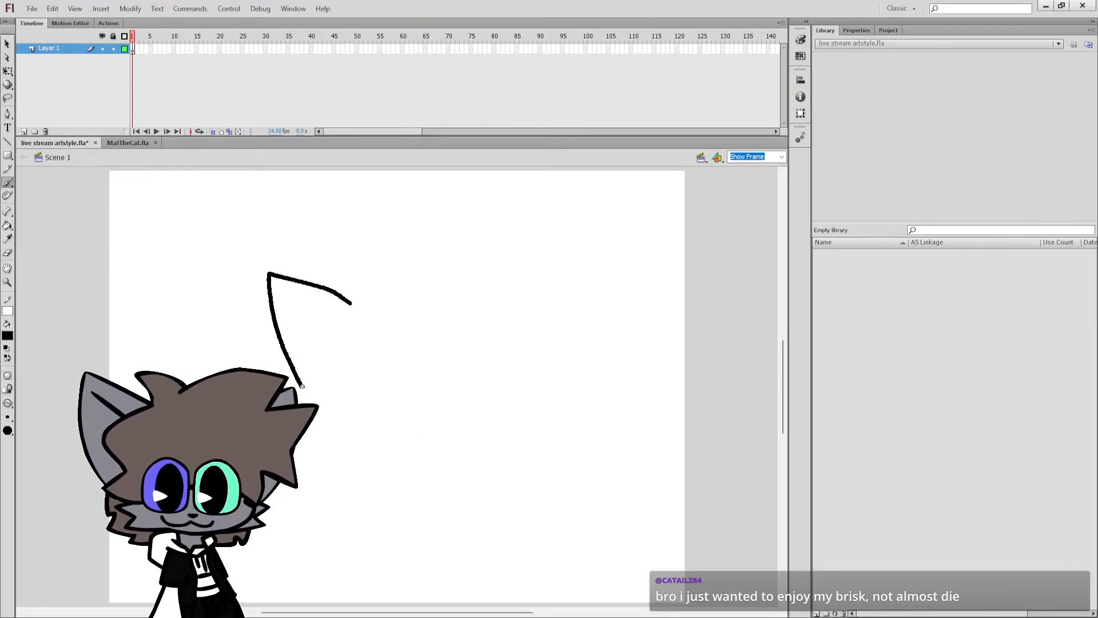
key(ctrl+z)
key(ctrl+z)
mouse_move(358, 282)
mouse_down()
mouse_move(275, 258)
mouse_move(280, 319)
mouse_move(312, 393)
mouse_up()
key(ctrl+z)
key(ctrl+z)
Draw a large pointed ear with cheek fur tufts and a short curved jaw line below it.
mouse_move(368, 283)
mouse_down()
mouse_move(279, 258)
mouse_move(283, 325)
mouse_move(324, 389)
mouse_move(301, 399)
mouse_move(325, 419)
mouse_move(317, 447)
mouse_move(365, 433)
mouse_up()
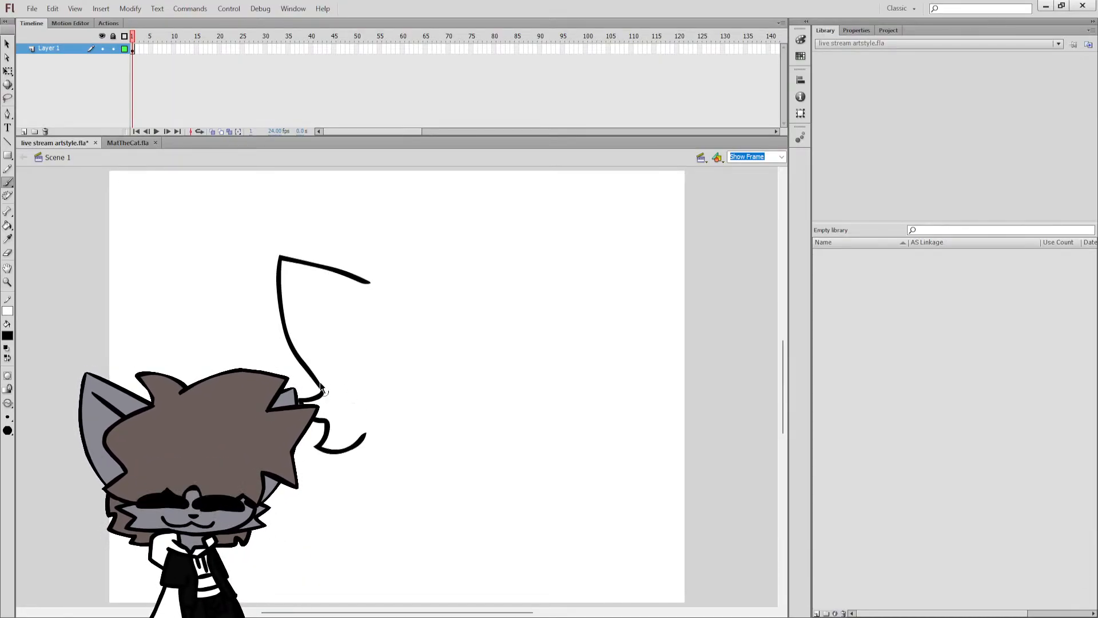
key(ctrl+z)
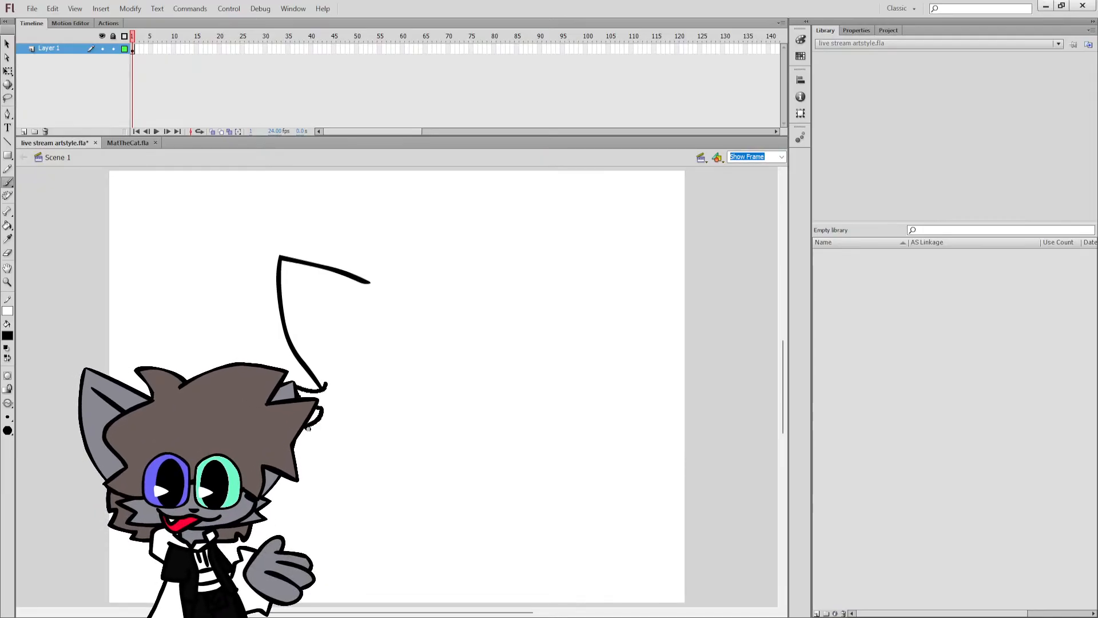
drag(314, 408, 359, 429)
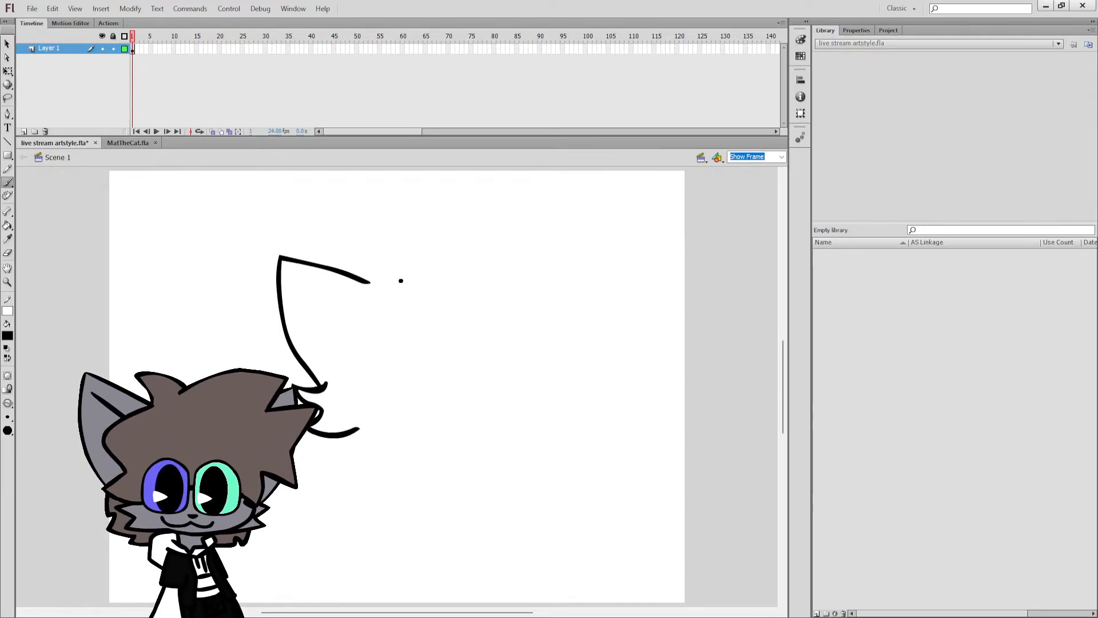
Try a rising head-top stroke from the inner end of the ear outline and undo it.
drag(369, 282, 410, 248)
key(ctrl+z)
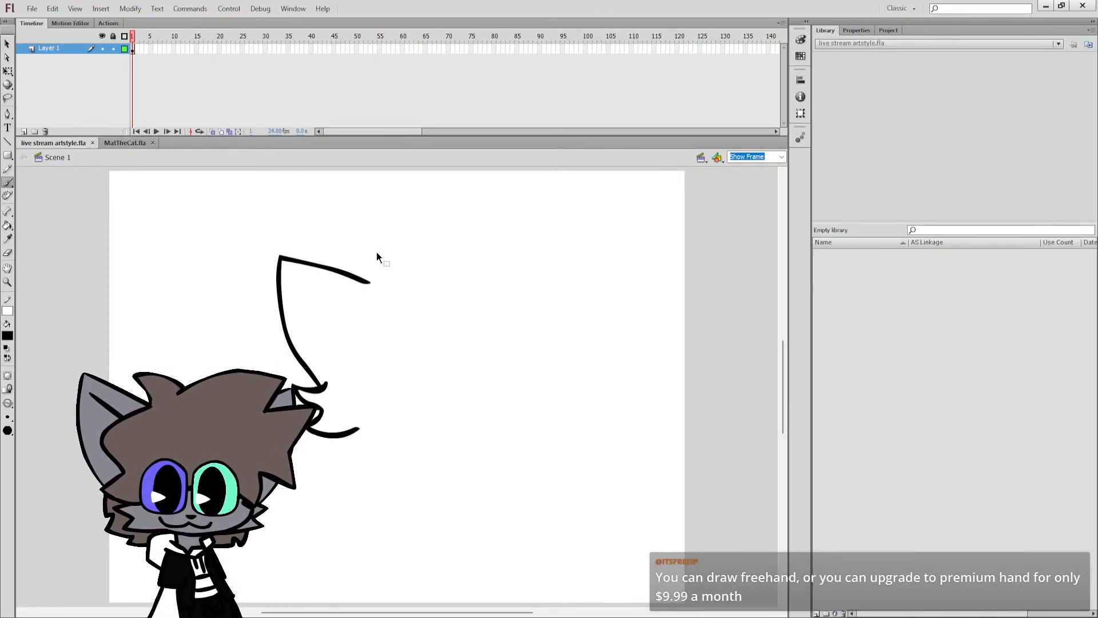
drag(366, 282, 418, 251)
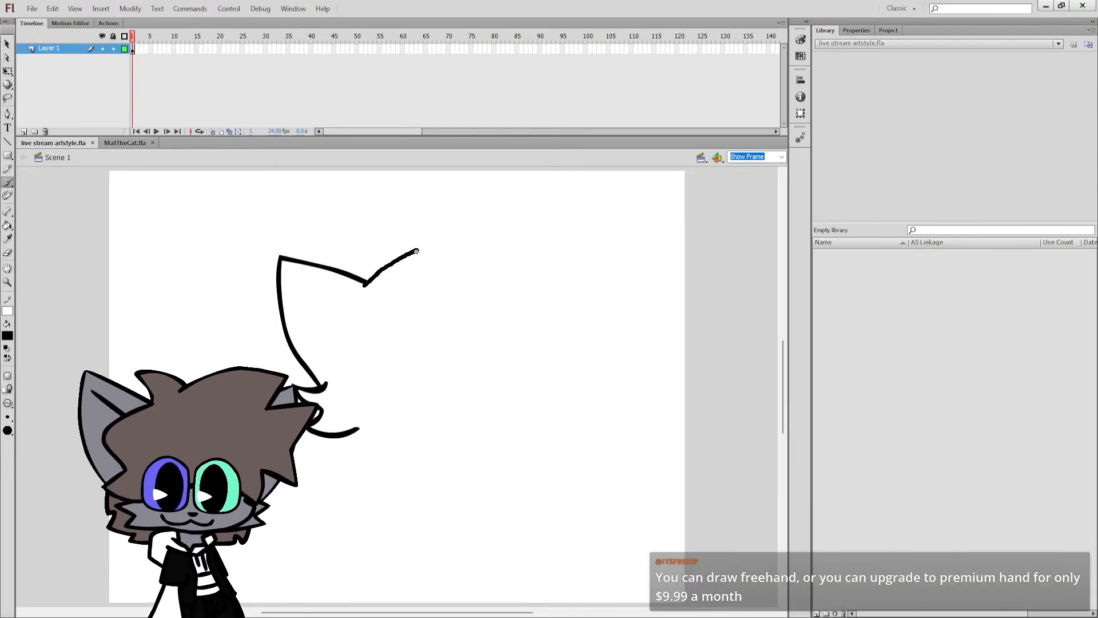
key(ctrl+z)
Sketch a rough cat head with crossed guide lines, eyes, ears, a cheek and a mouth beside the ear outline, and undo it.
mouse_move(666, 272)
mouse_down()
mouse_move(615, 371)
mouse_move(665, 260)
mouse_move(665, 393)
mouse_up()
drag(613, 342, 727, 309)
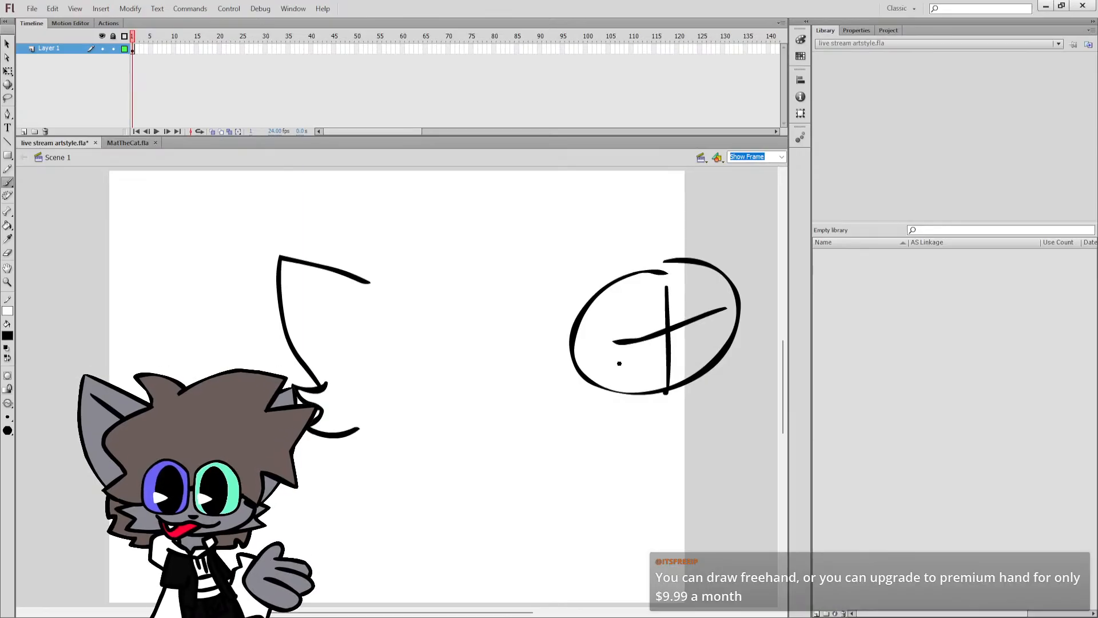
mouse_move(644, 357)
mouse_down()
mouse_move(639, 305)
mouse_move(681, 343)
mouse_up()
mouse_move(686, 284)
mouse_down()
mouse_move(685, 345)
mouse_move(717, 364)
mouse_up()
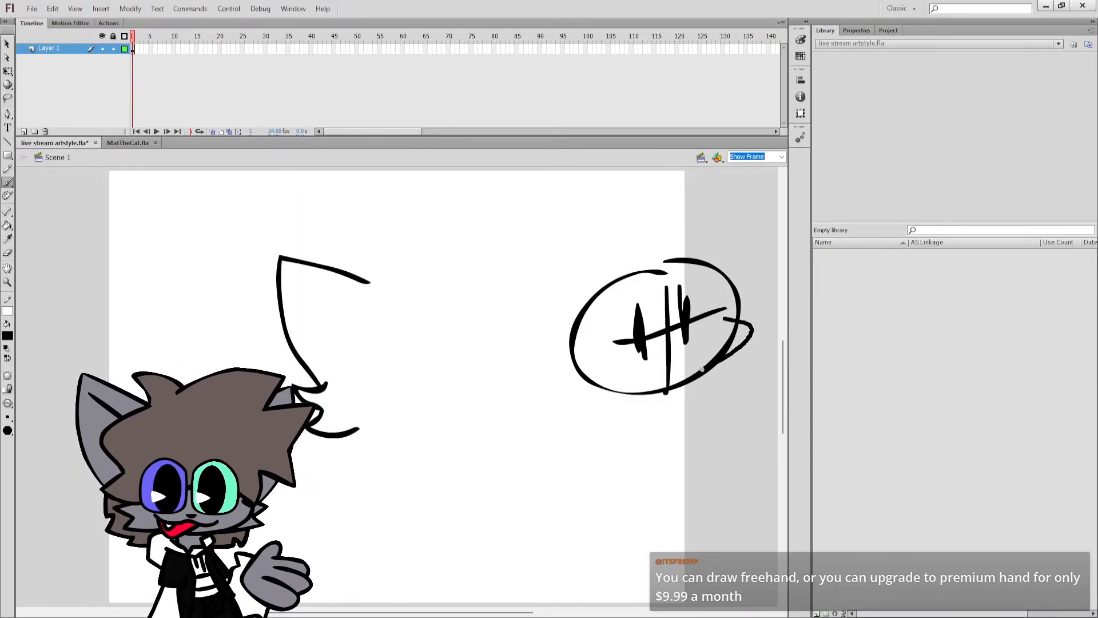
drag(726, 317, 714, 367)
drag(628, 282, 600, 353)
drag(684, 282, 727, 313)
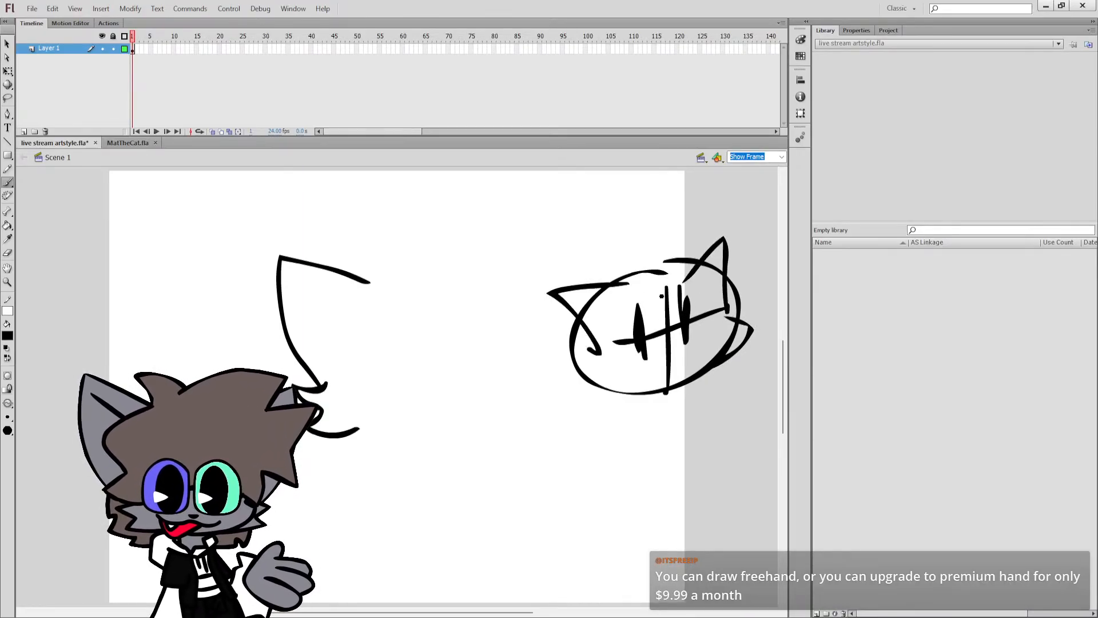
drag(629, 368, 704, 343)
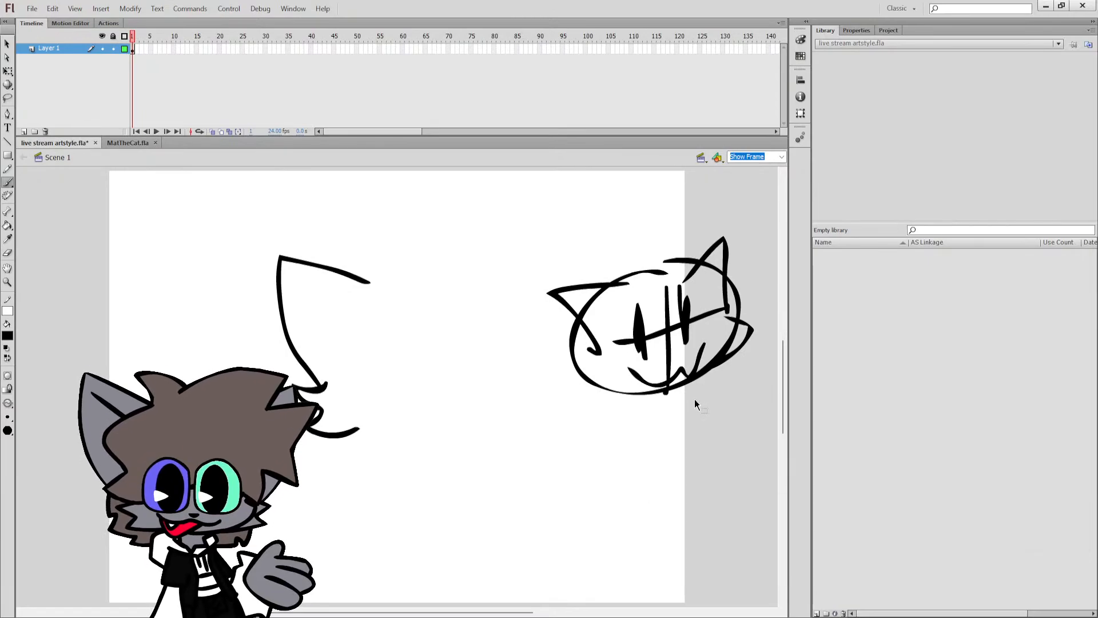
key(ctrl+z)
key(ctrl+z)
key(ctrl+z)
key(ctrl+z)
key(ctrl+z)
key(ctrl+z)
key(ctrl+z)
key(ctrl+z)
key(ctrl+z)
key(ctrl+z)
key(ctrl+z)
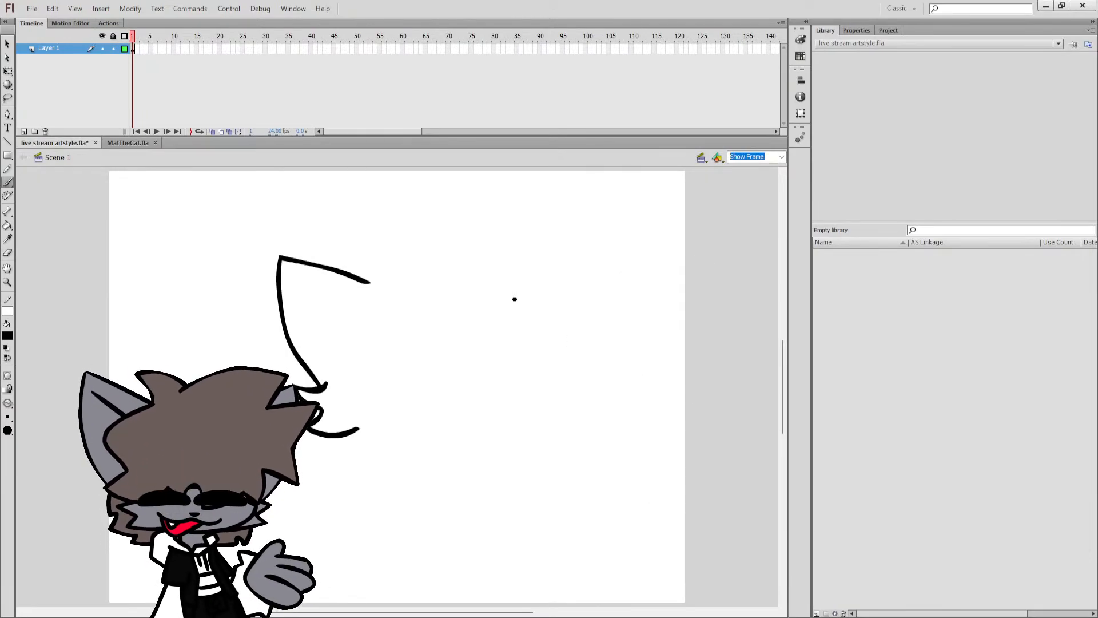
Switch to MatTheCat.fla, brush a rounded black cheek tuft over the orange cat's shoulder, and remove most of the shoulder outline crossing it.
click(125, 143)
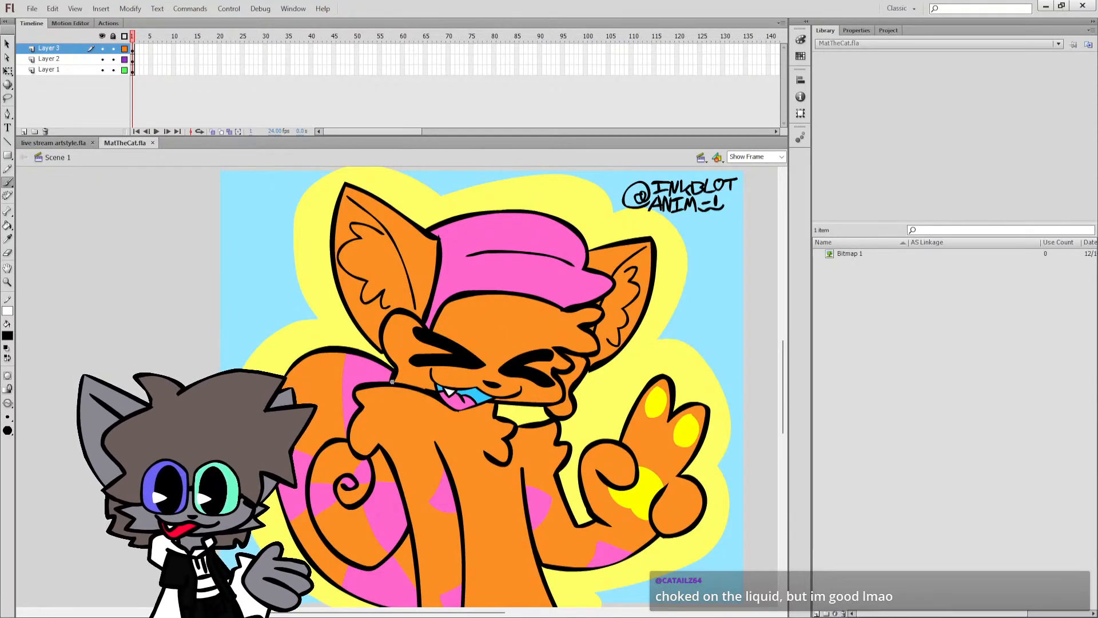
mouse_move(425, 393)
mouse_down()
mouse_move(399, 404)
mouse_move(390, 383)
mouse_up()
key(z)
click(425, 390)
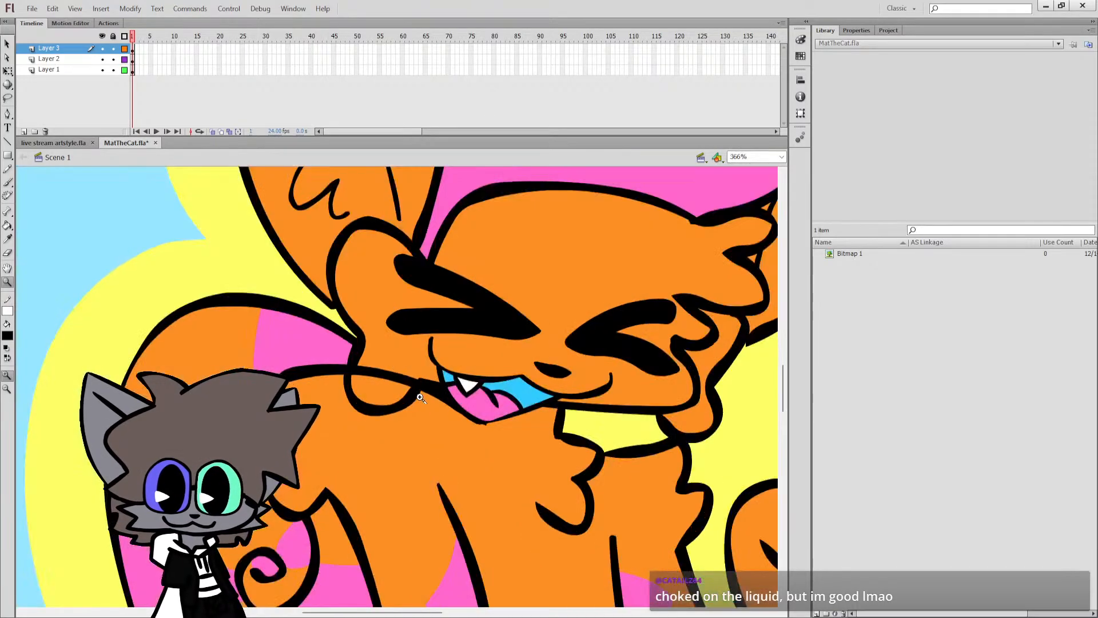
click(425, 390)
click(367, 395)
key(q)
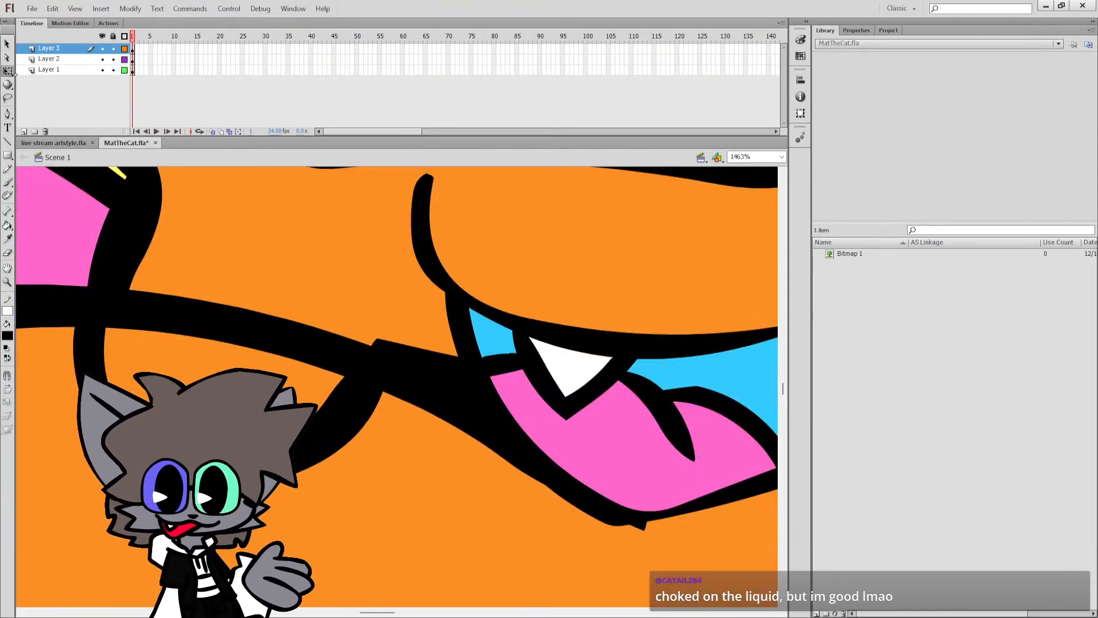
drag(175, 297, 122, 331)
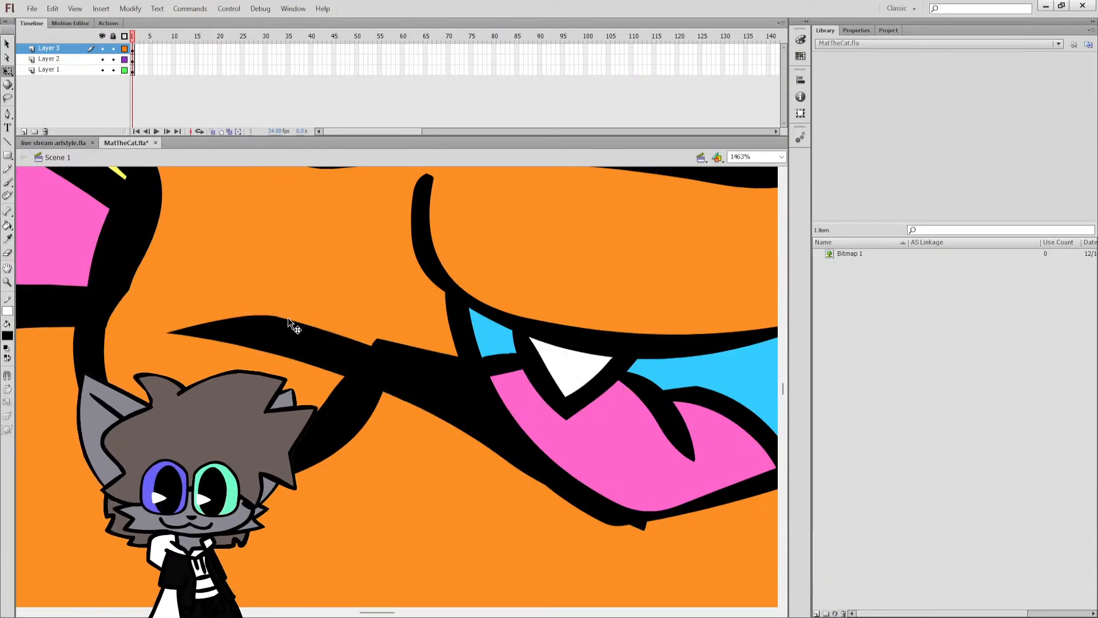
drag(287, 318, 305, 364)
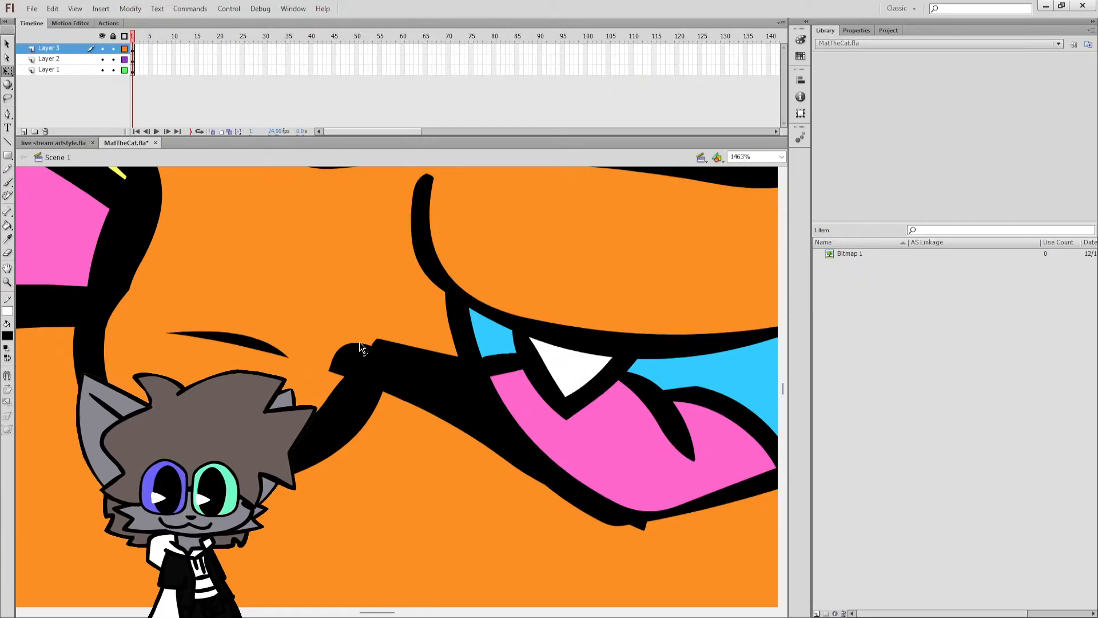
drag(371, 345, 346, 394)
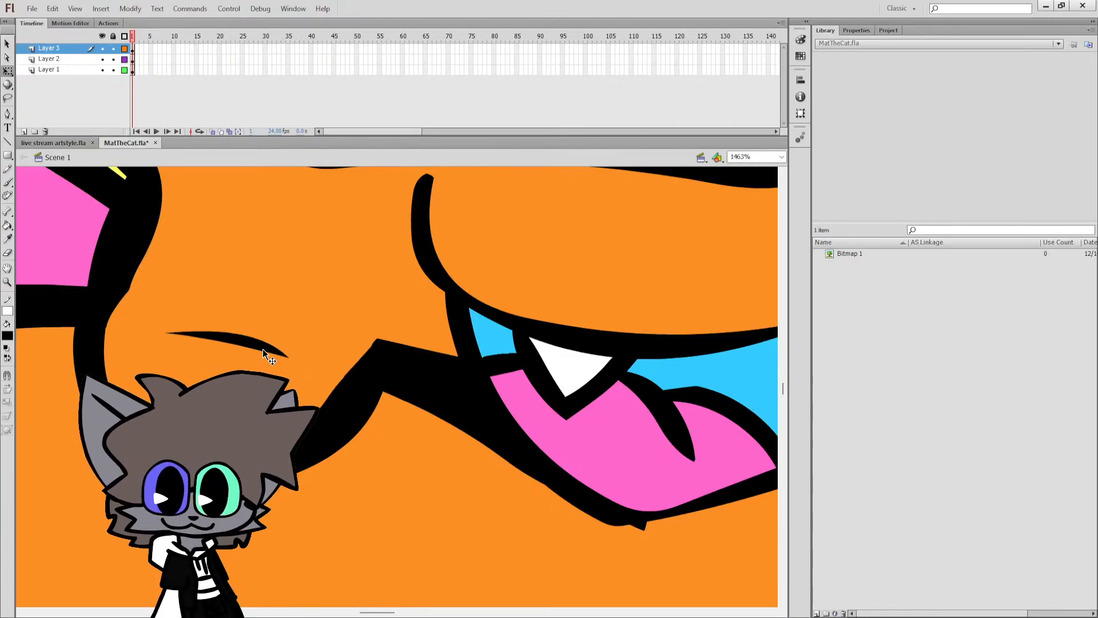
Recolour the leftover black sliver inside the cheek tuft orange, show the whole frame, and save MatTheCat.fla.
click(262, 348)
click(8, 336)
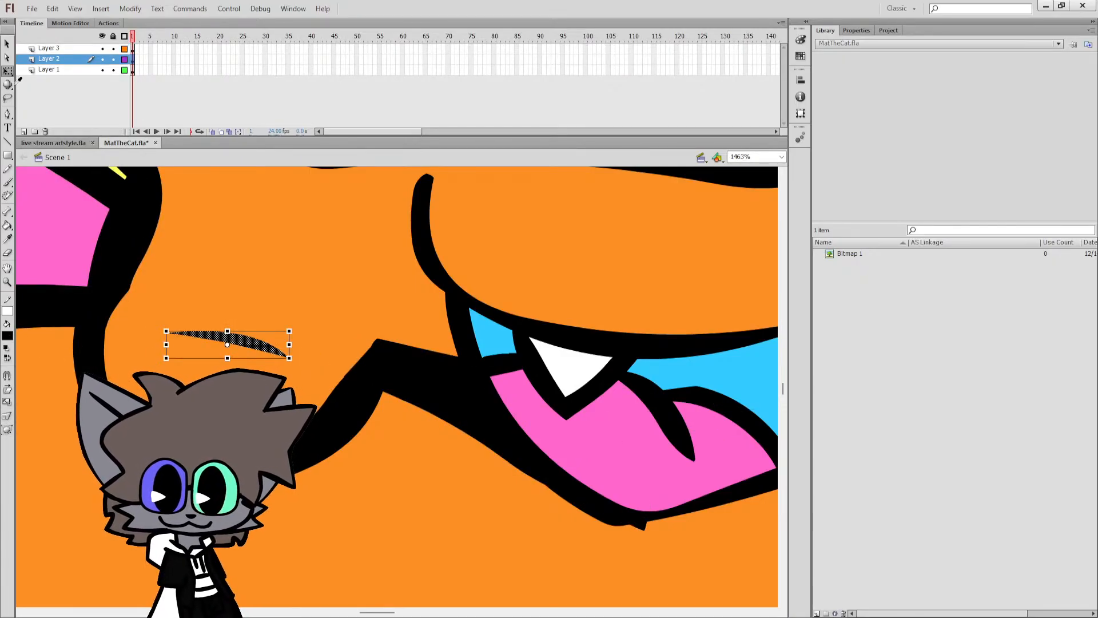
click(309, 225)
click(782, 157)
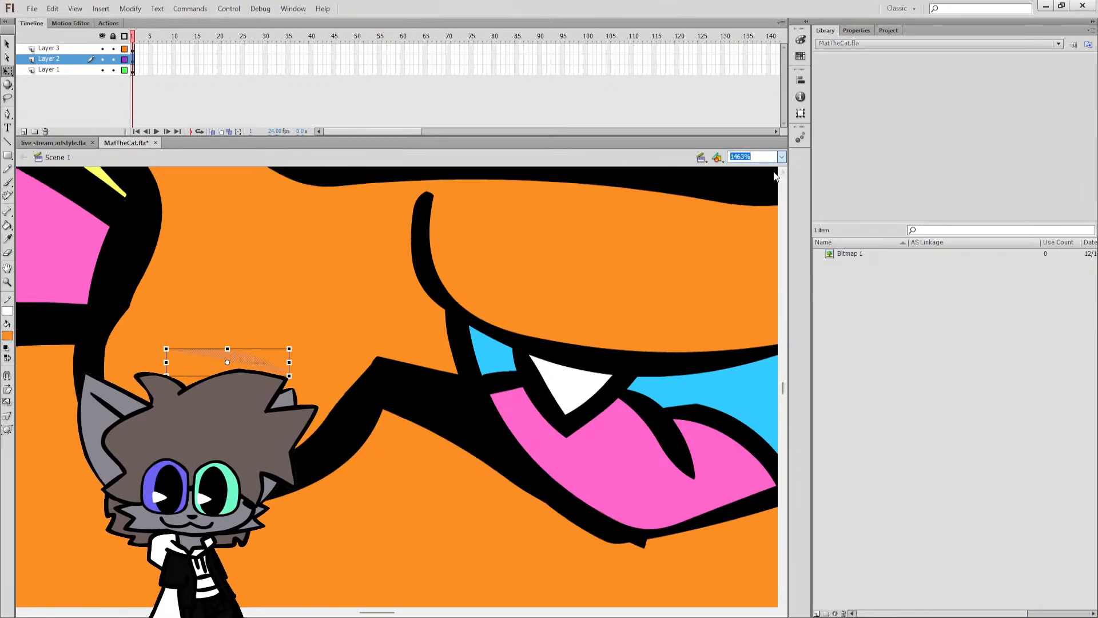
click(761, 177)
click(638, 363)
key(ctrl+s)
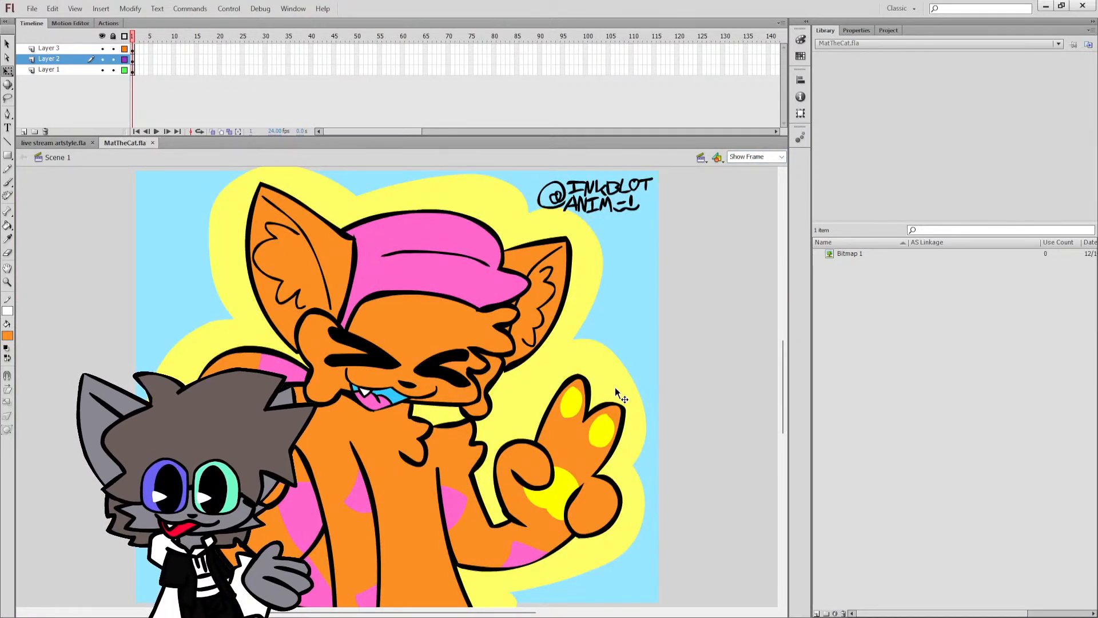
Switch to live stream artstyle.fla and brush a spiky black hair tuft across the head top from the ear's inner end.
click(53, 142)
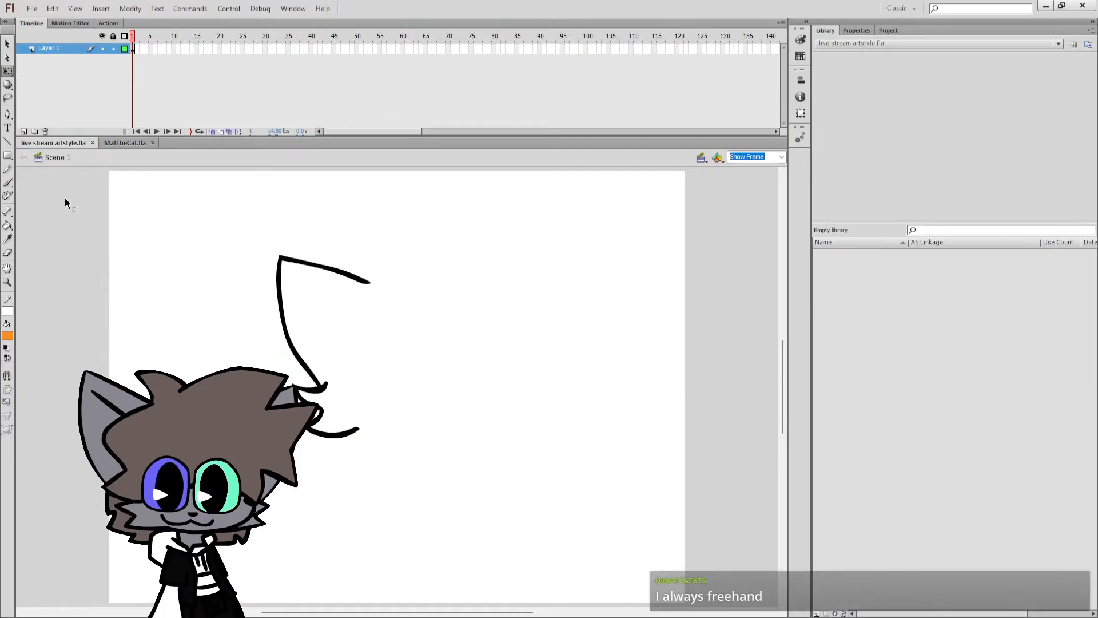
click(7, 182)
click(6, 348)
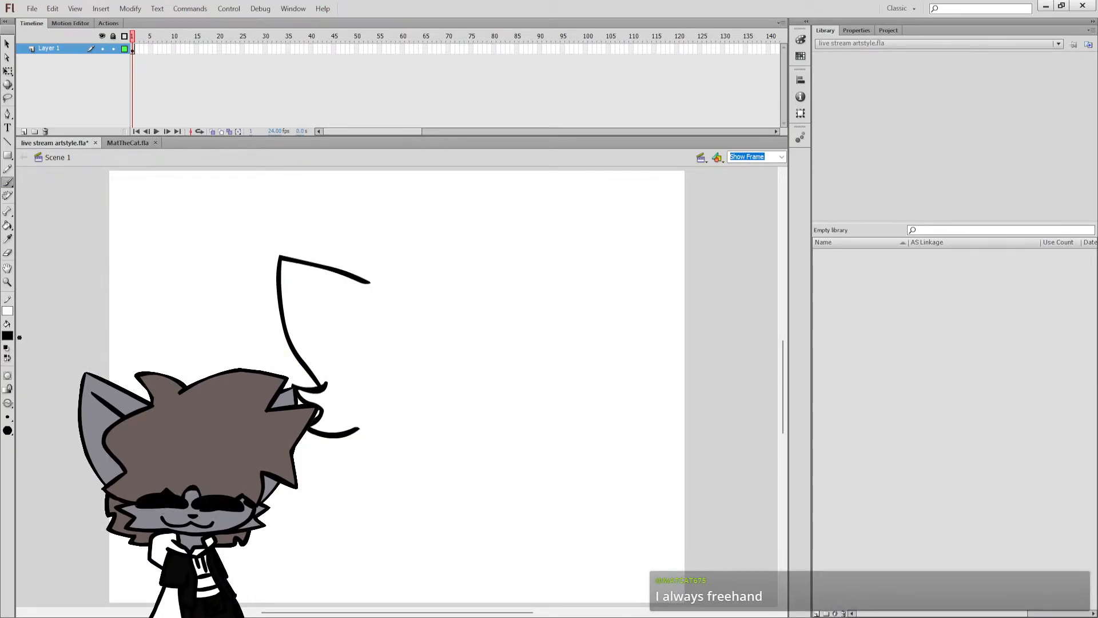
mouse_move(370, 281)
mouse_down()
mouse_move(418, 245)
mouse_move(409, 271)
mouse_move(475, 243)
mouse_up()
key(ctrl+z)
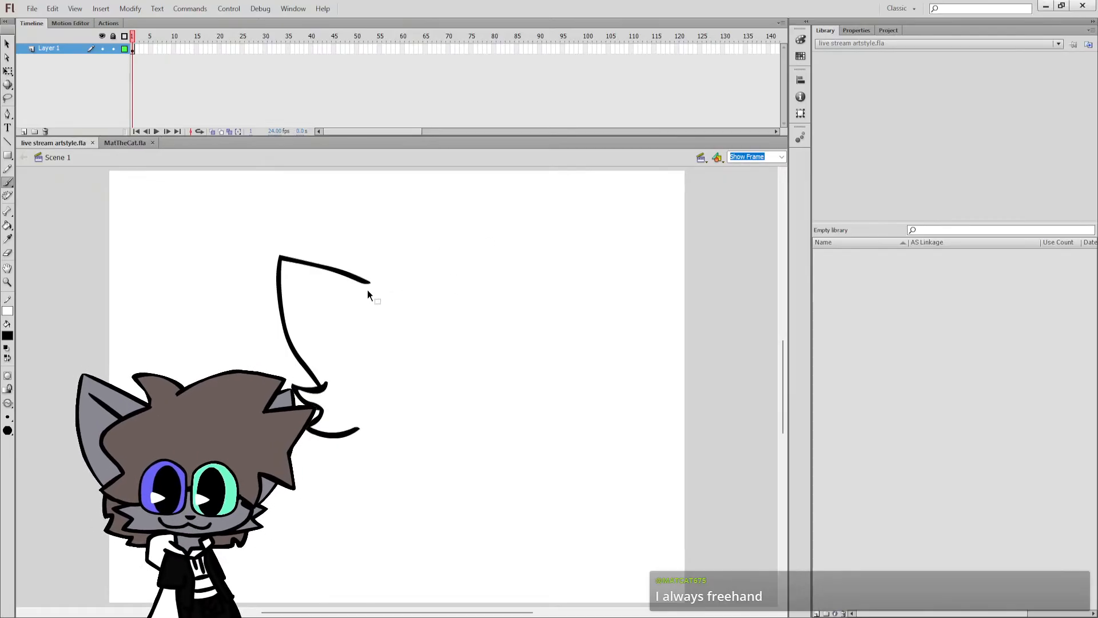
mouse_move(368, 283)
mouse_down()
mouse_move(372, 270)
mouse_move(422, 254)
mouse_up()
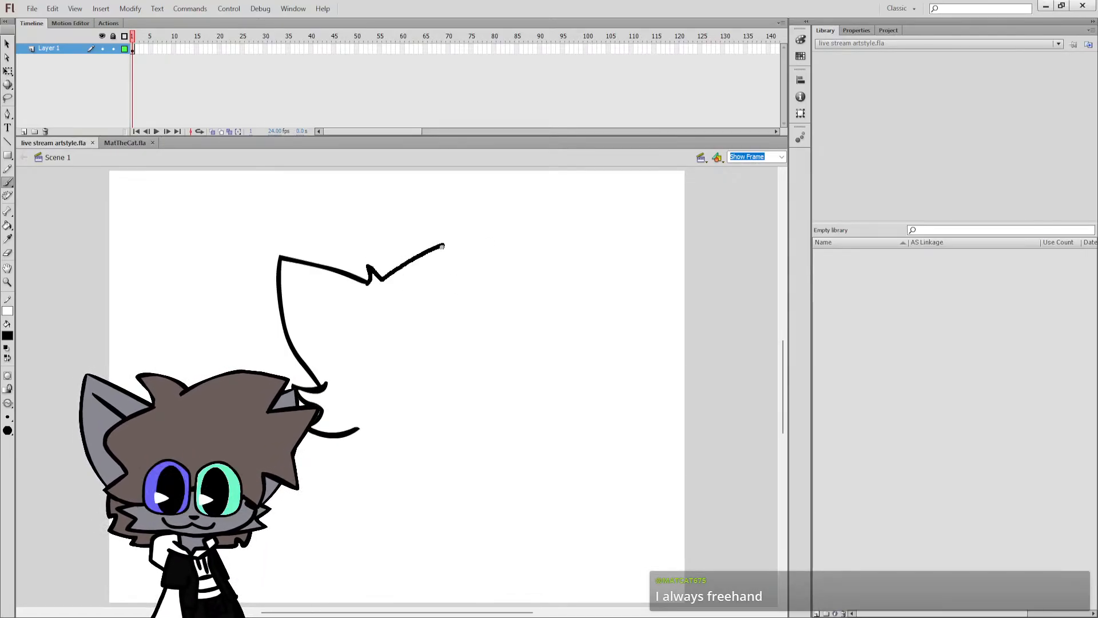
drag(472, 290, 470, 291)
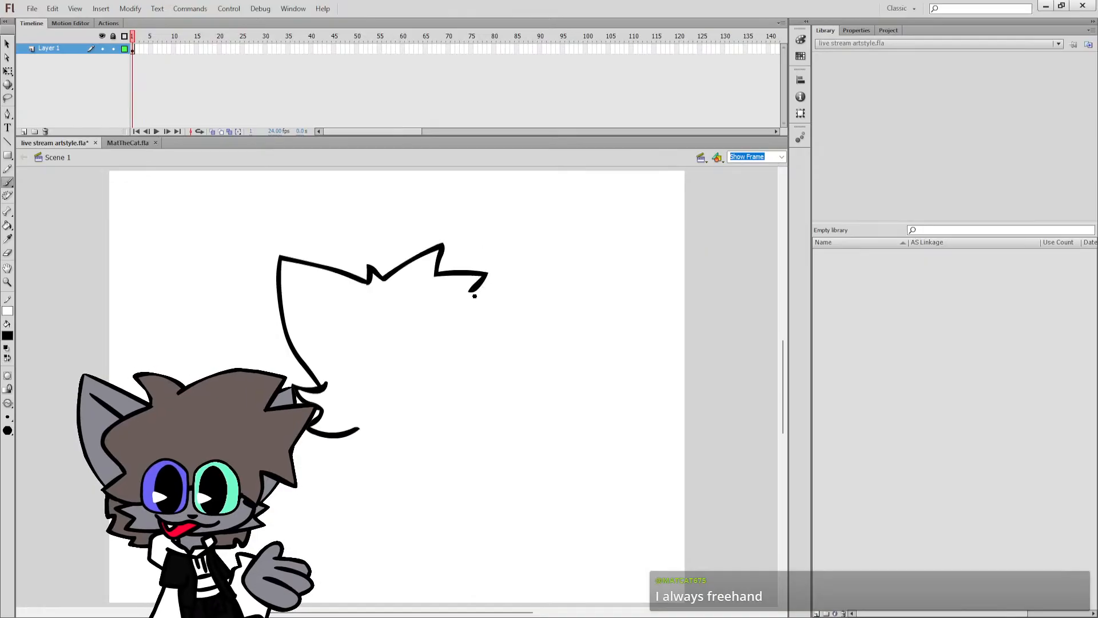
Brush a second pointed ear beside the hair tuft, and undo the trial cheek curve beneath it.
mouse_move(511, 259)
mouse_down()
mouse_move(508, 325)
mouse_move(489, 374)
mouse_move(511, 404)
mouse_up()
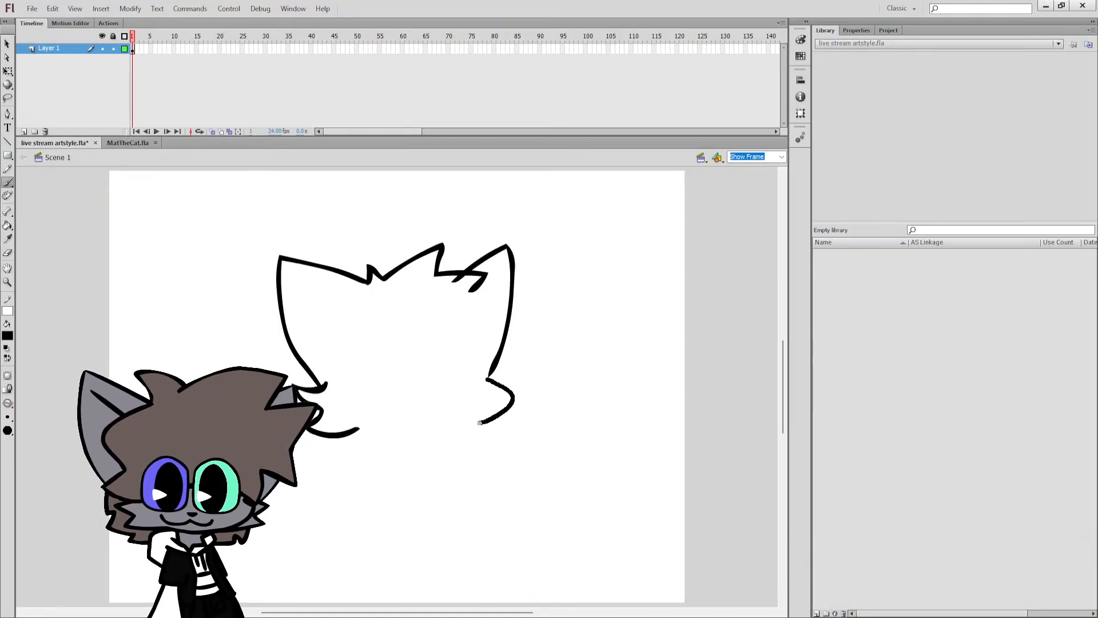
key(ctrl+z)
key(ctrl+z)
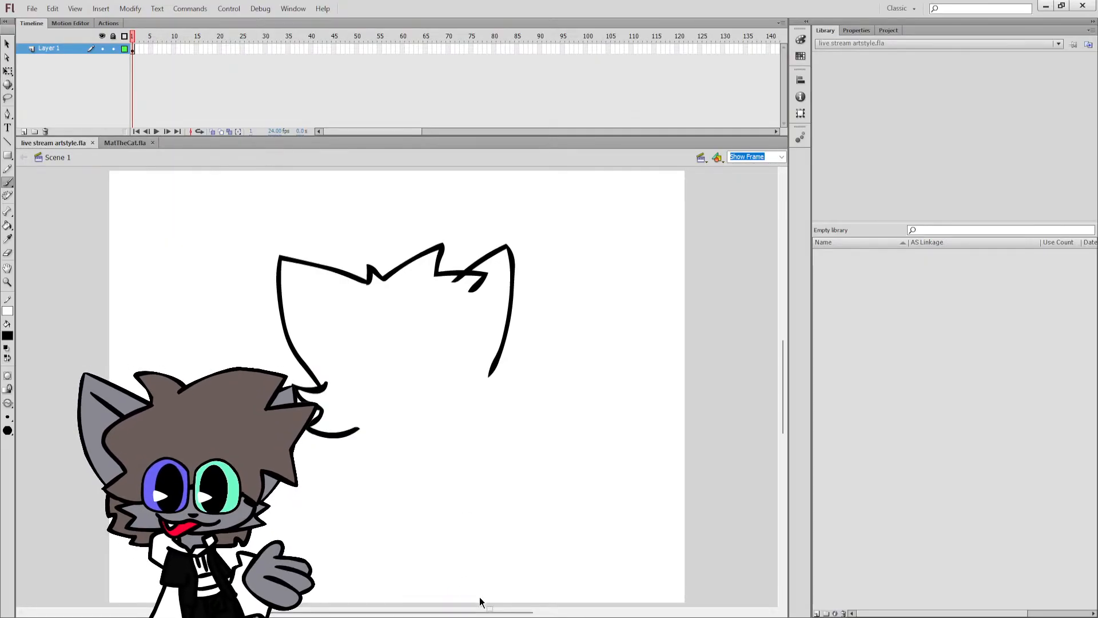
Sketch a rubber-hose figure's round head and small pear-shaped body on the empty pasteboard beside the stage.
drag(480, 602, 612, 608)
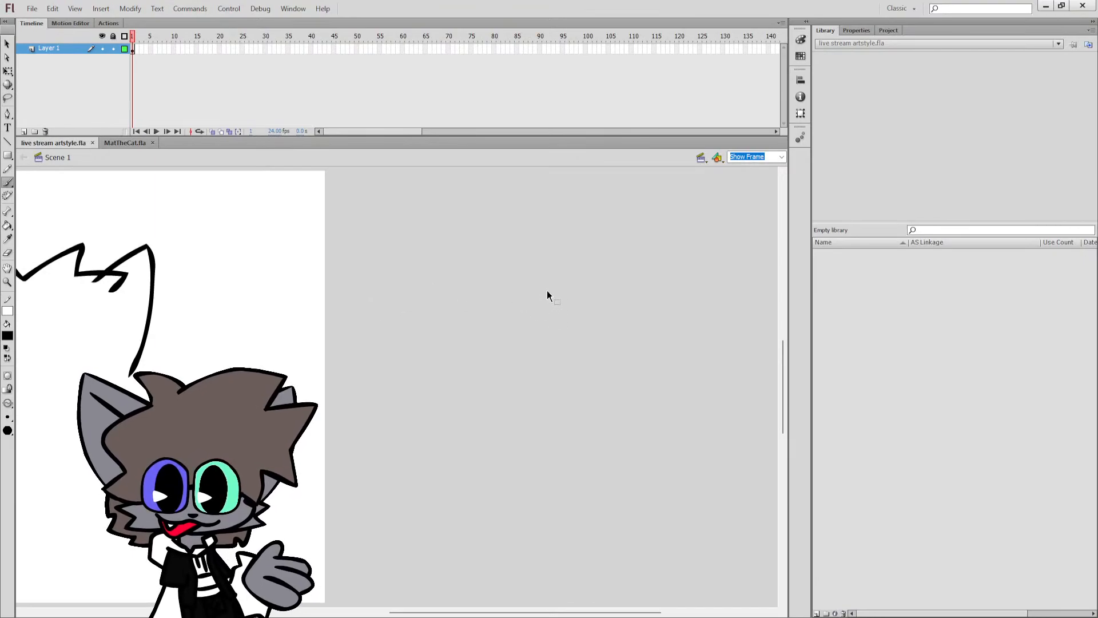
drag(583, 276, 518, 310)
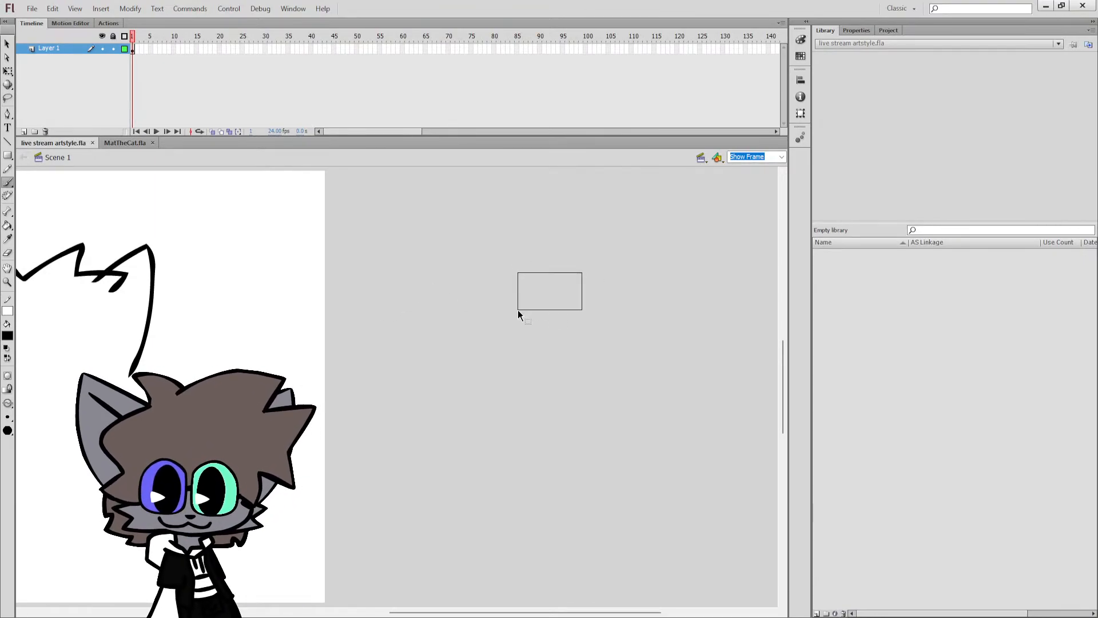
mouse_move(573, 260)
mouse_down()
mouse_move(563, 352)
mouse_move(605, 274)
mouse_move(575, 262)
mouse_up()
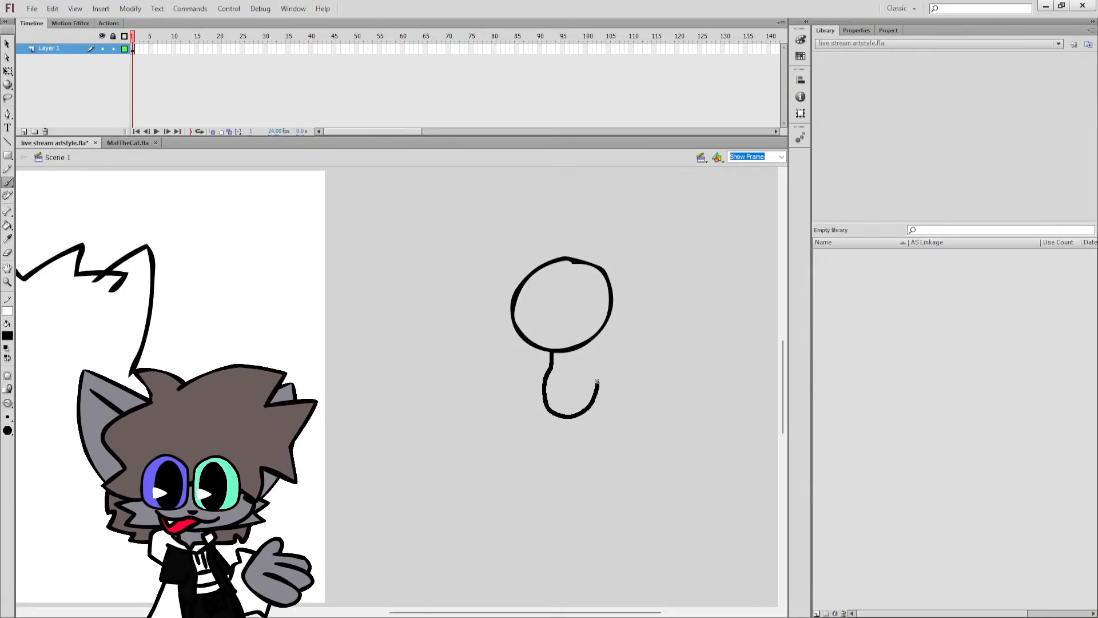
drag(579, 349, 571, 370)
drag(563, 304, 562, 303)
key(ctrl+z)
key(ctrl+z)
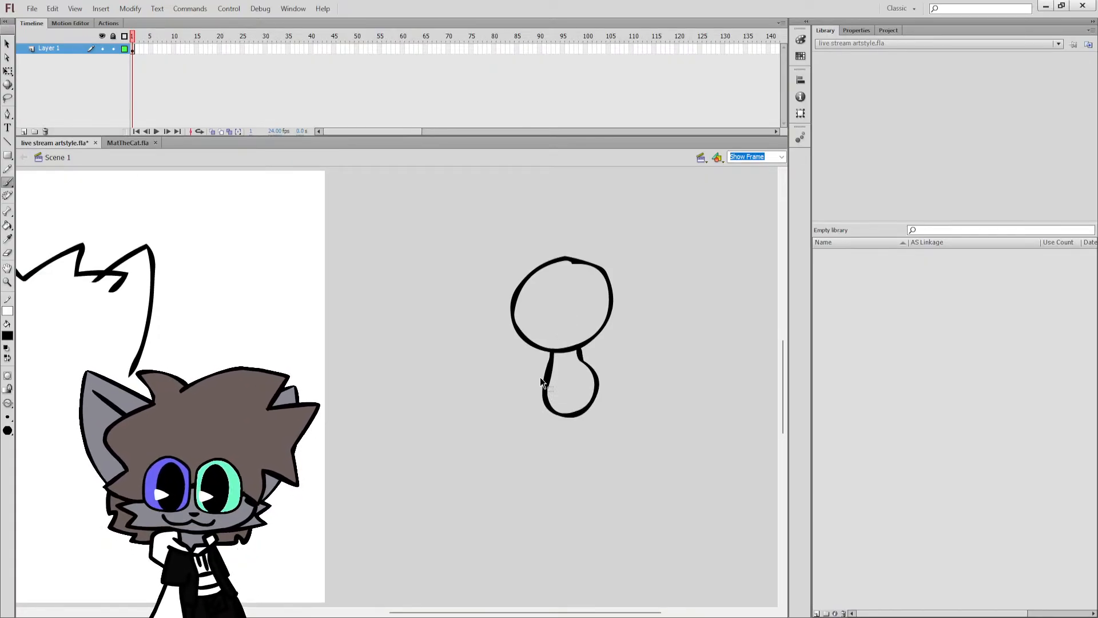
Brush two short legs with large rounded feet under the rubber-hose figure's body.
mouse_move(529, 445)
mouse_down()
mouse_move(498, 487)
mouse_move(557, 487)
mouse_up()
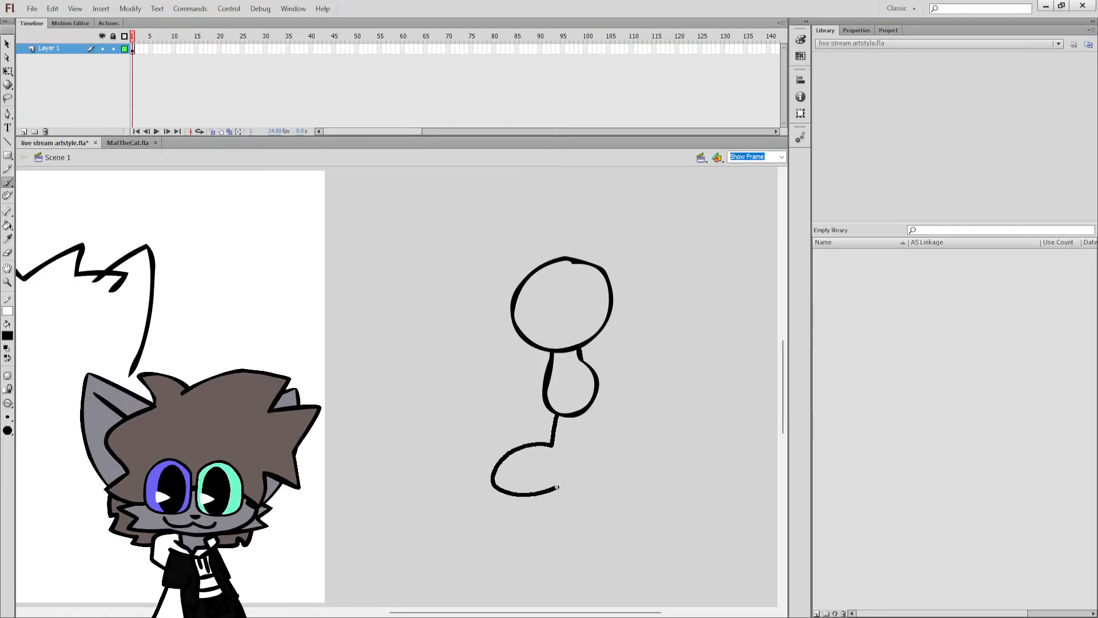
mouse_move(573, 438)
mouse_down()
mouse_move(575, 419)
mouse_move(597, 436)
mouse_up()
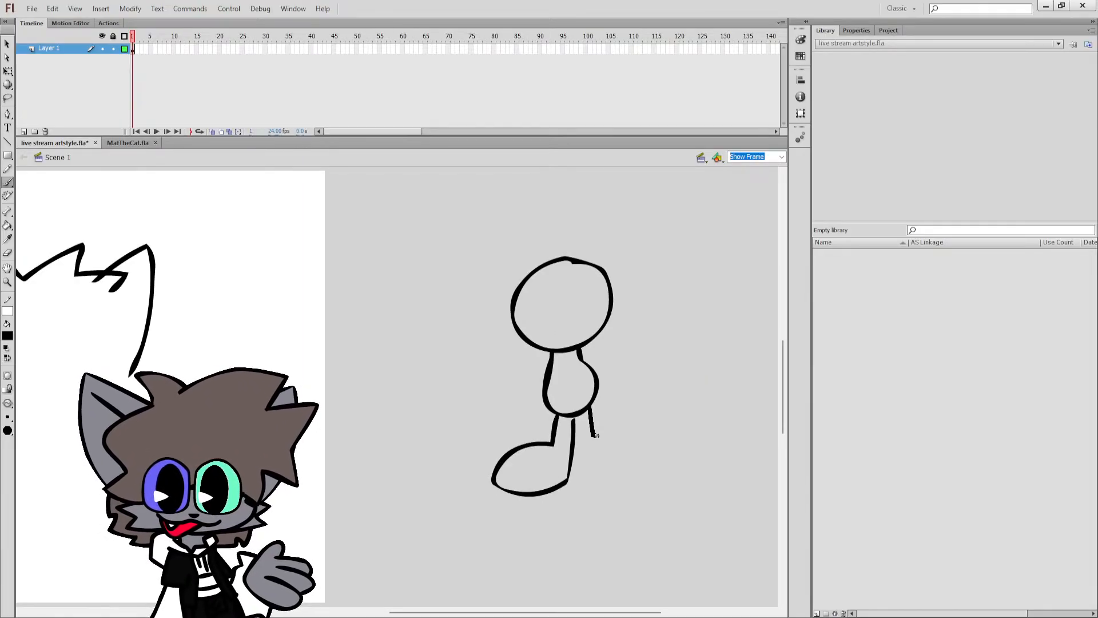
drag(616, 473, 584, 475)
key(ctrl+z)
drag(589, 402, 591, 418)
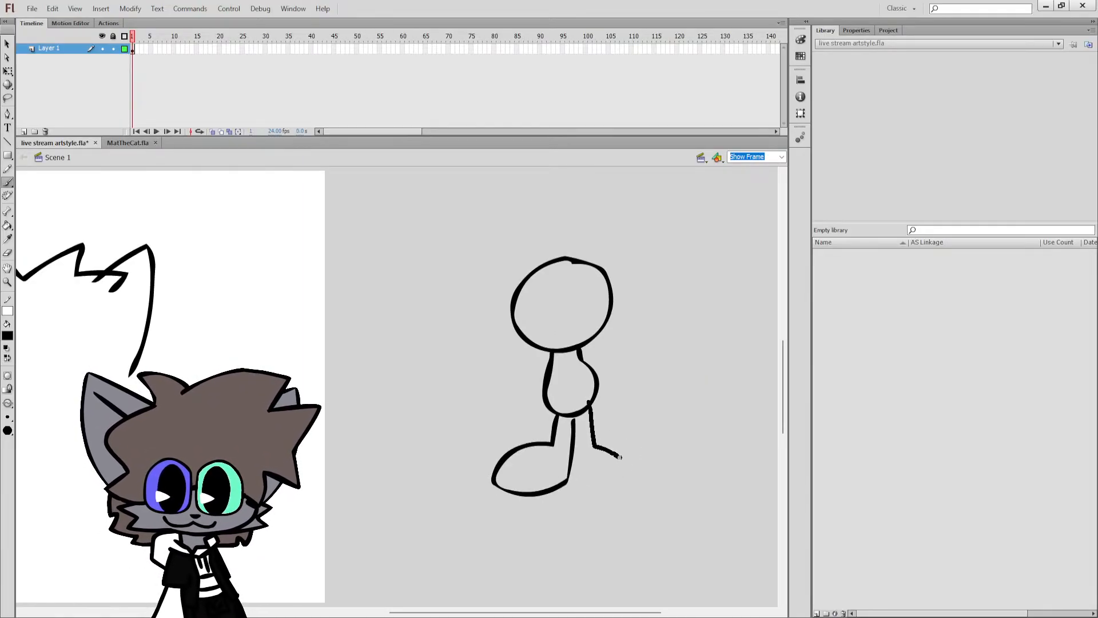
drag(572, 484, 570, 484)
Add two outstretched arms ending in round hands to the rubber-hose figure, redrawing the first hand smaller.
drag(530, 365, 514, 375)
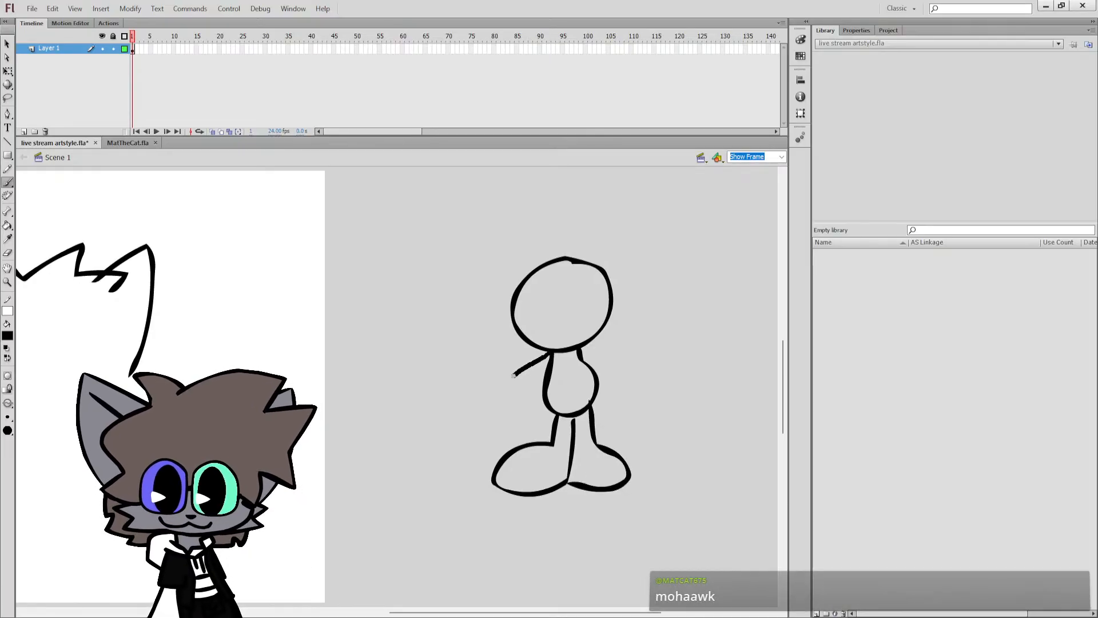
mouse_move(490, 339)
mouse_down()
mouse_move(462, 404)
mouse_move(506, 427)
mouse_up()
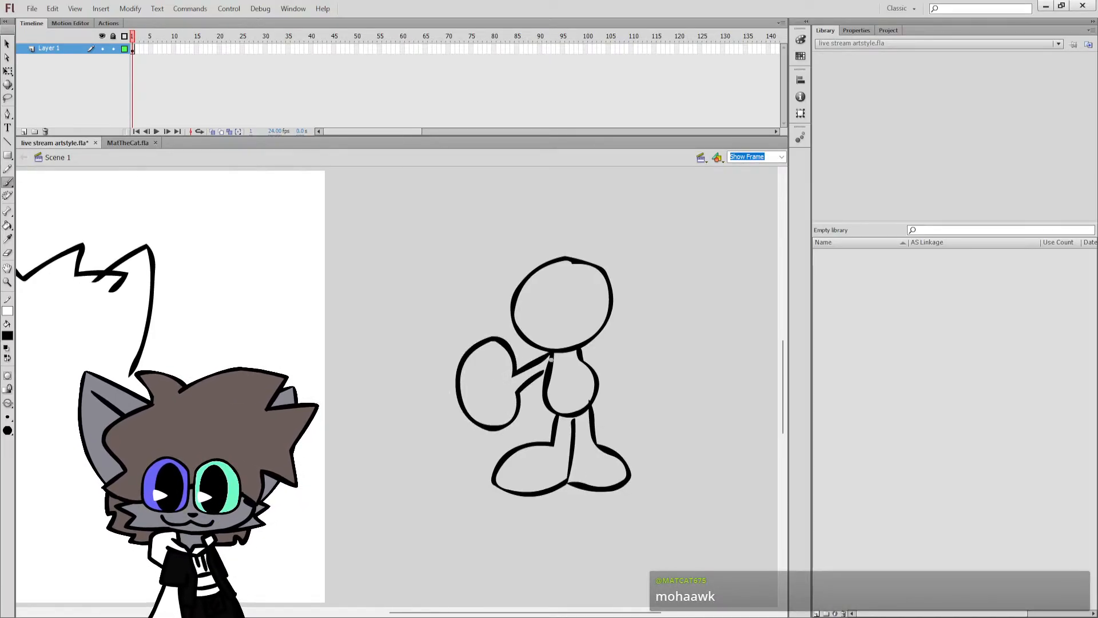
key(ctrl+z)
mouse_move(512, 374)
mouse_down()
mouse_move(475, 399)
mouse_move(519, 398)
mouse_move(544, 362)
mouse_up()
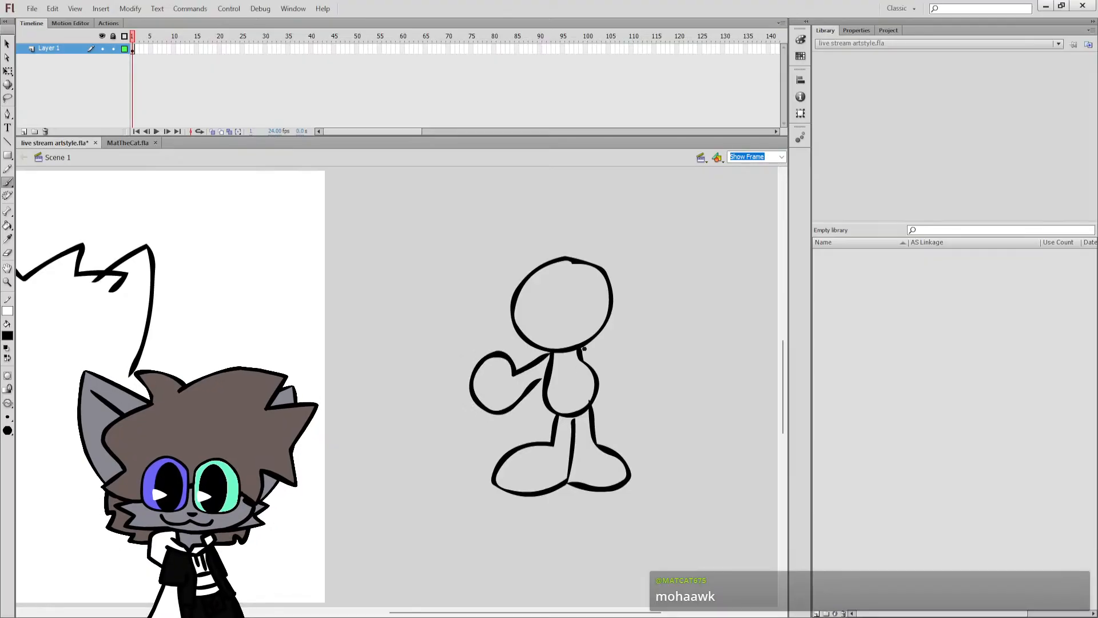
mouse_move(628, 344)
mouse_down()
mouse_move(646, 380)
mouse_move(599, 365)
mouse_up()
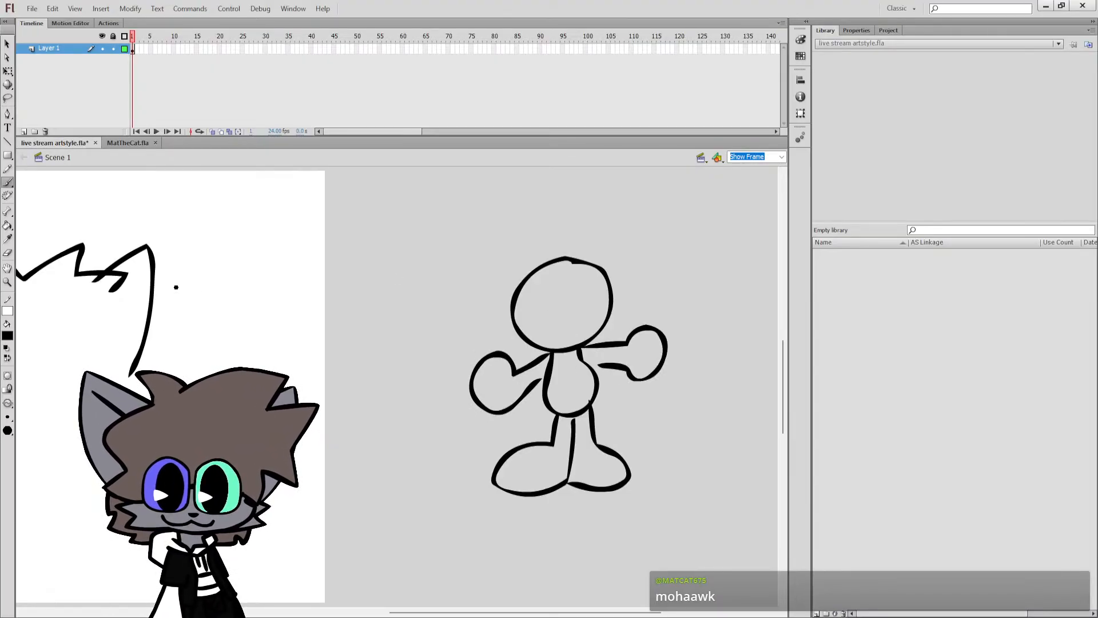
Return to the cat head on the stage and brush its curved jaw line from the second ear to the opposite cheek, redoing unsatisfactory strokes.
mouse_move(427, 613)
mouse_down()
mouse_move(277, 612)
mouse_move(301, 612)
mouse_up()
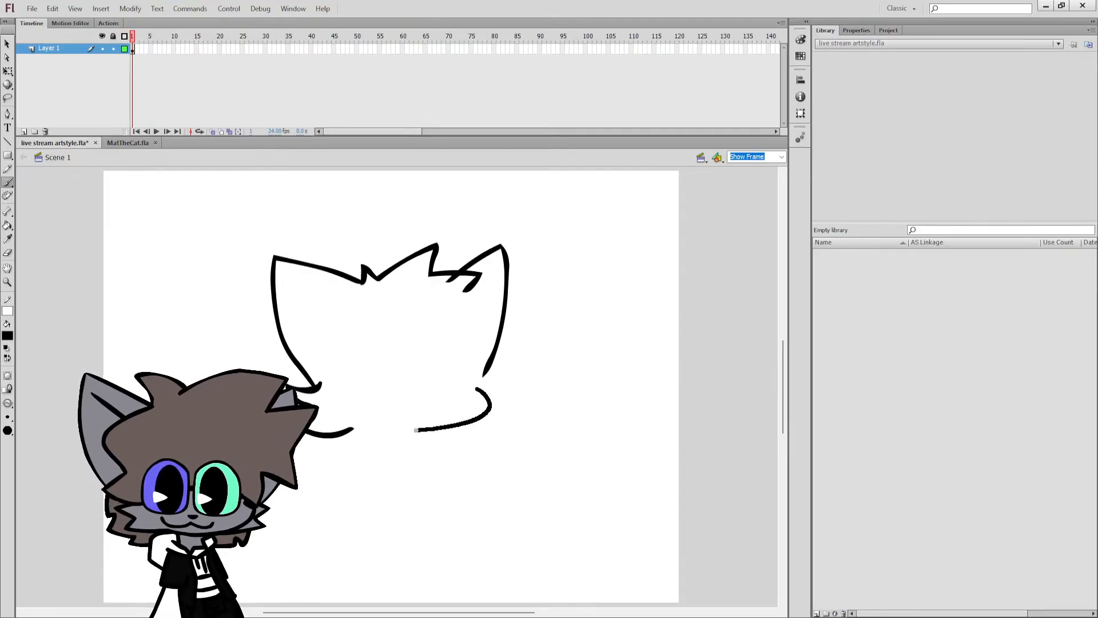
drag(346, 429, 334, 424)
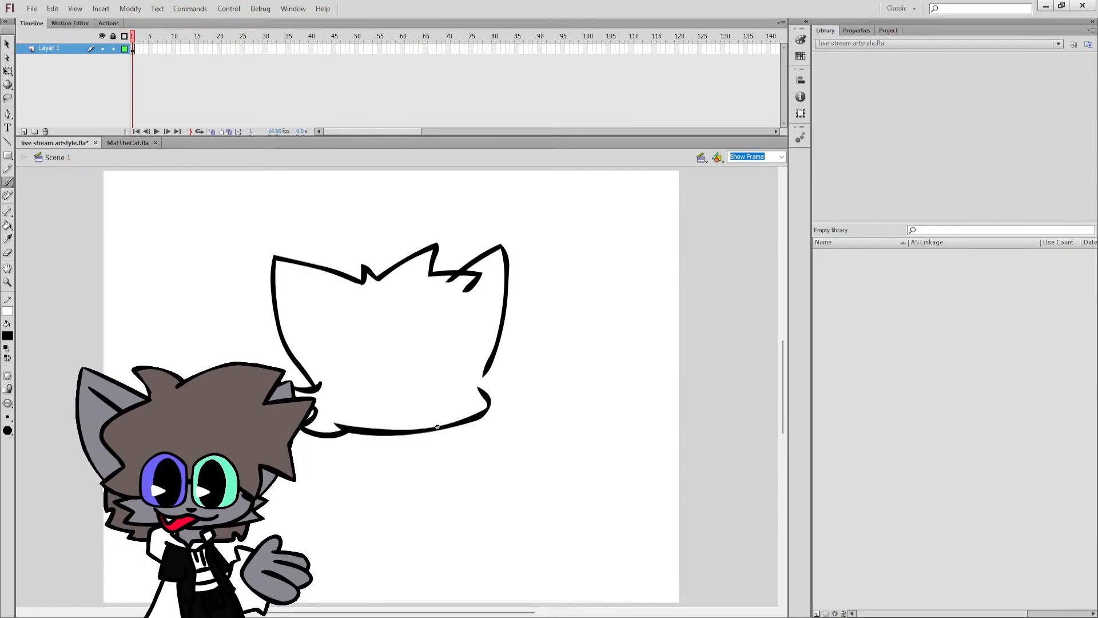
key(ctrl+z)
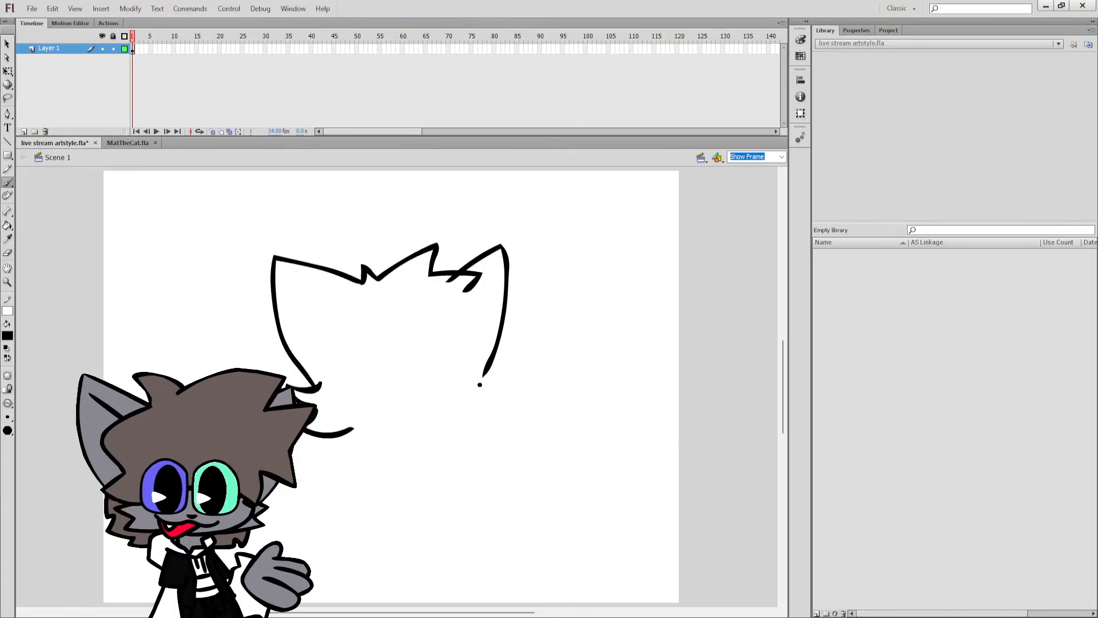
key(ctrl+z)
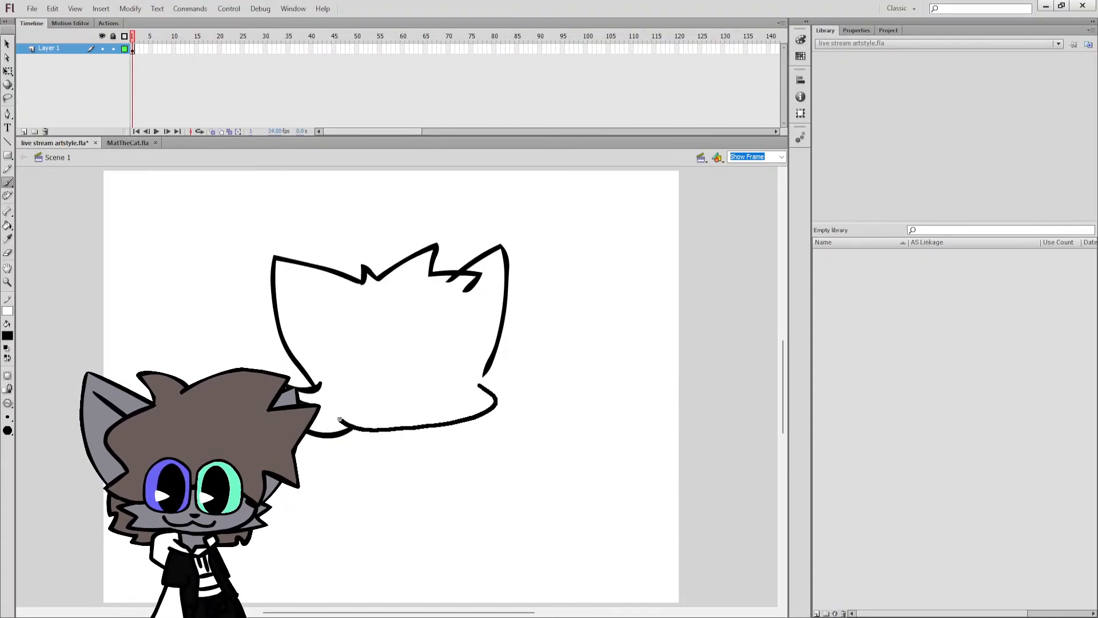
drag(340, 420, 336, 418)
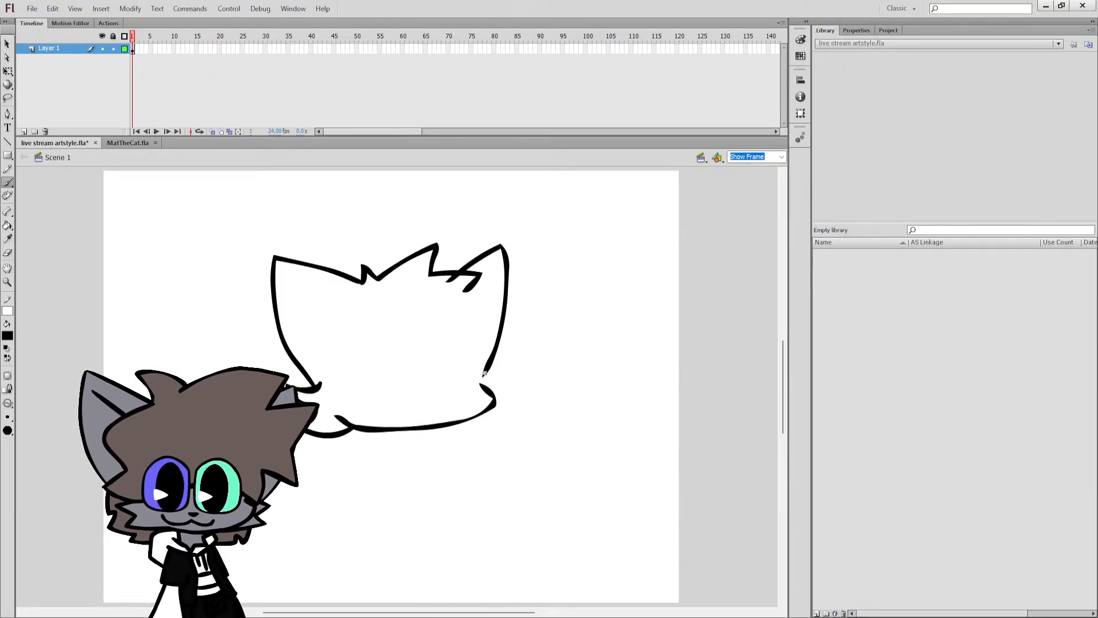
Brush two spiky cheek tufts below the second ear and a heart-topped face mask outline inside the cat head.
mouse_move(485, 373)
mouse_down()
mouse_move(515, 374)
mouse_move(499, 397)
mouse_up()
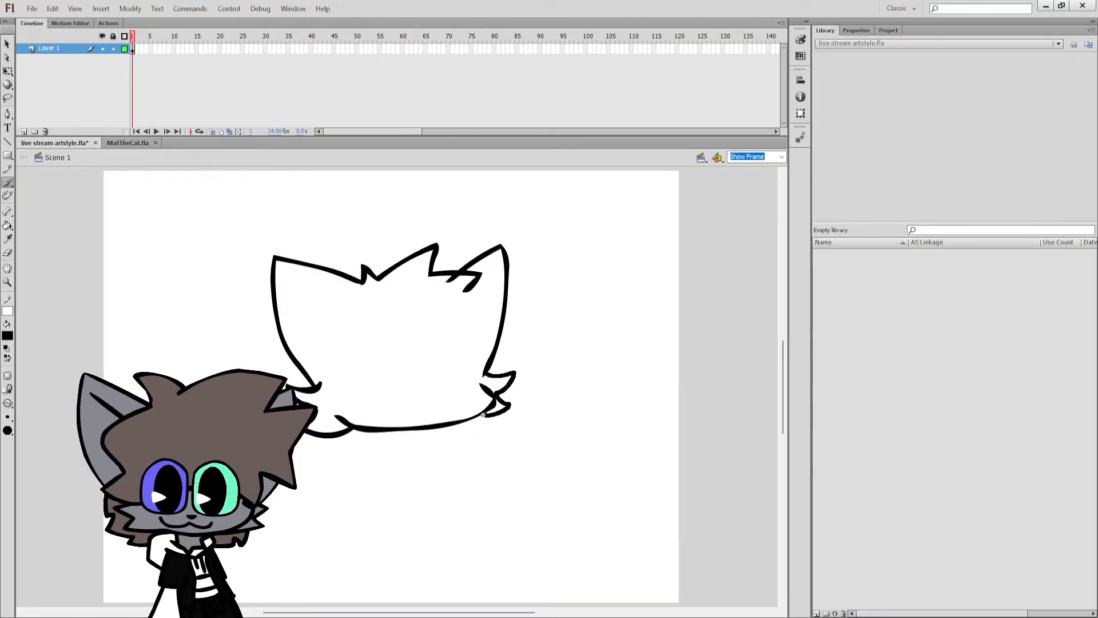
drag(484, 415, 482, 415)
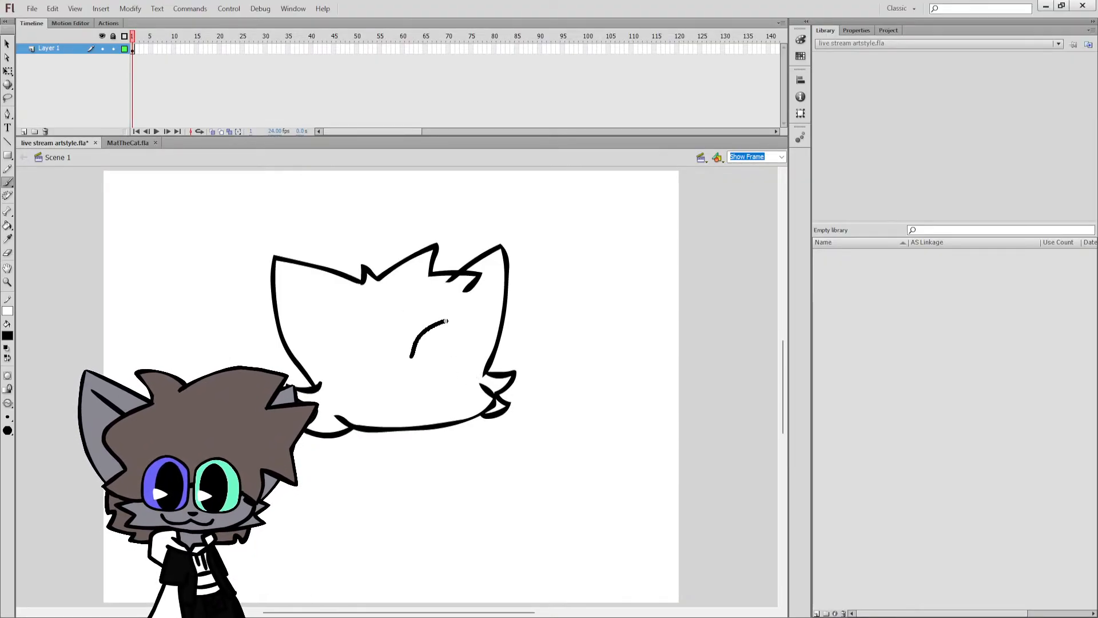
mouse_move(447, 322)
mouse_down()
mouse_move(484, 350)
mouse_move(483, 383)
mouse_move(451, 337)
mouse_move(434, 334)
mouse_move(415, 355)
mouse_move(382, 334)
mouse_move(355, 346)
mouse_move(343, 425)
mouse_up()
key(ctrl+z)
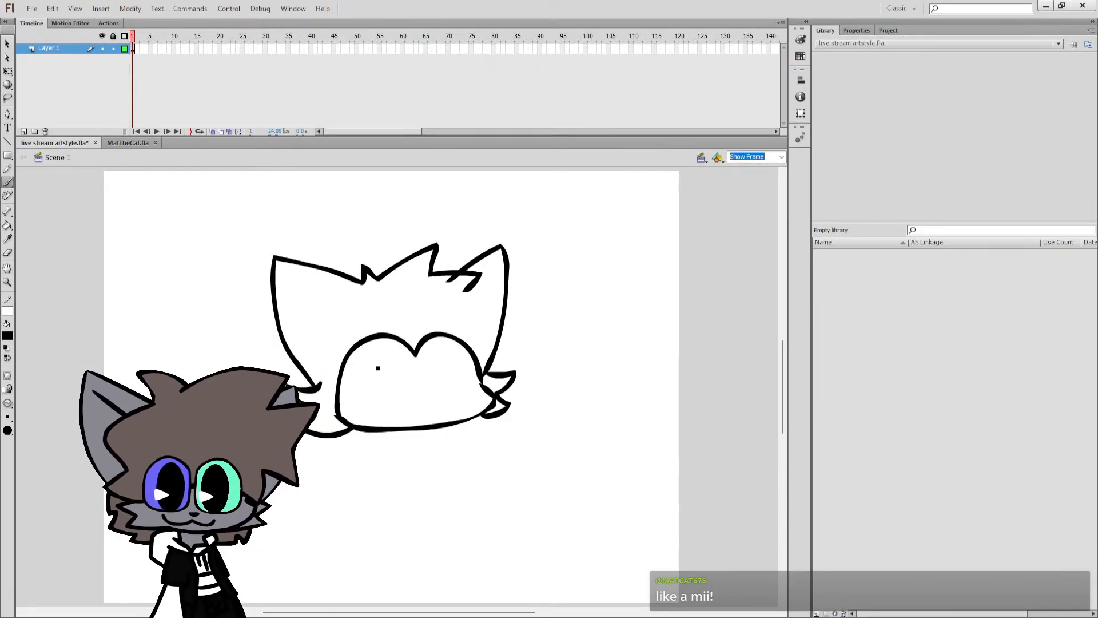
Fill the cat head around the face mask and both cheek tufts with black, and save the file.
key(k)
click(387, 314)
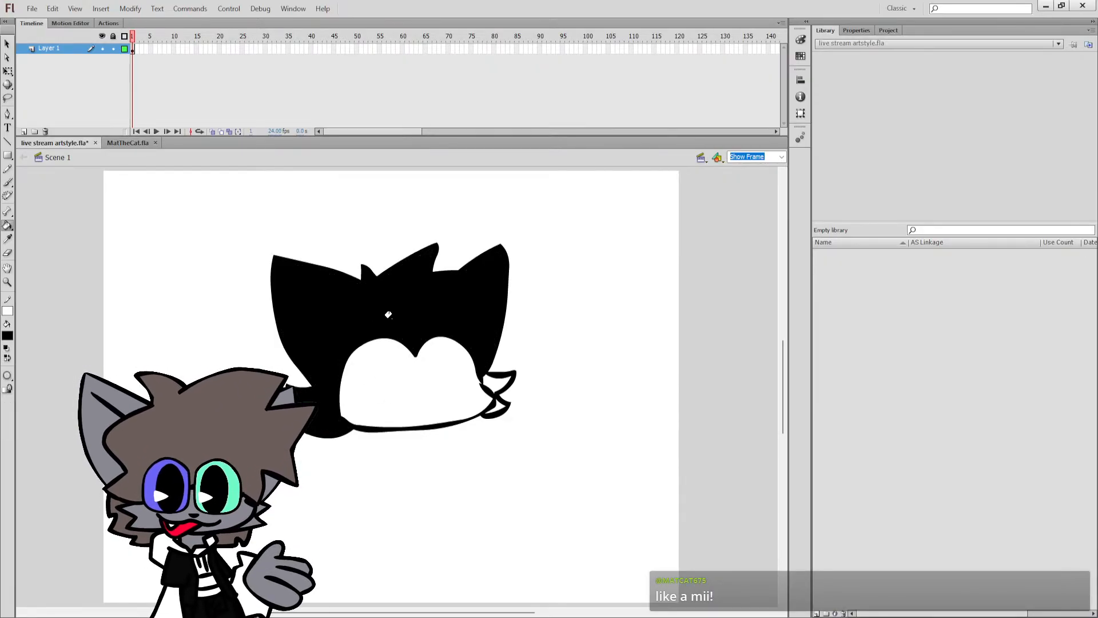
click(498, 381)
click(496, 406)
key(b)
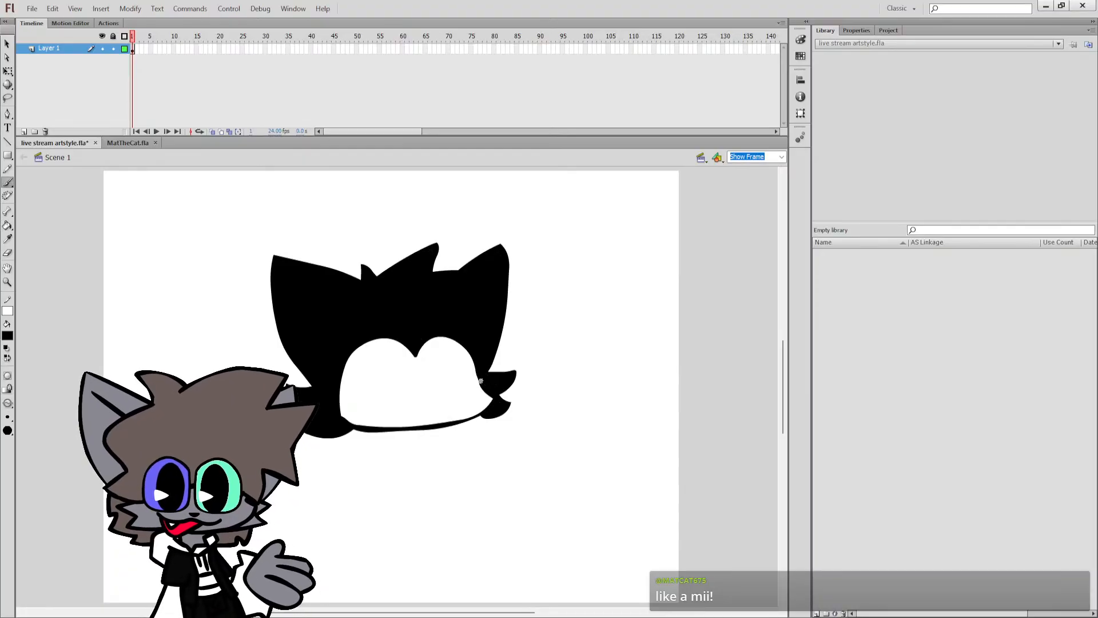
key(ctrl+s)
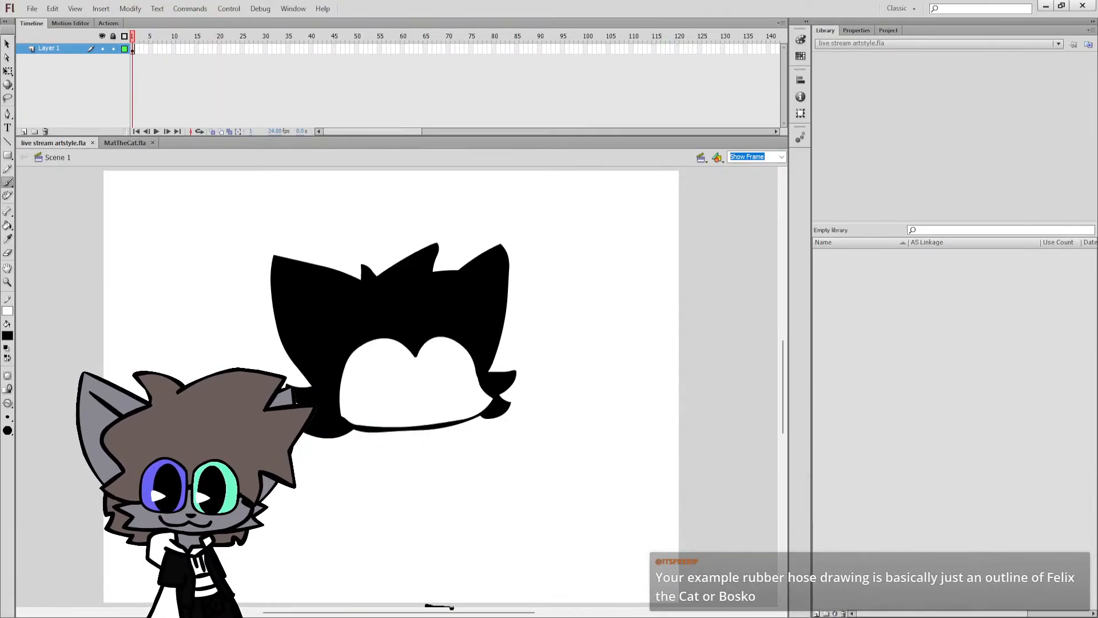
Undo the stray brush mark below the stage and add two small pointed ears to the rubber-hose figure's head.
drag(452, 608, 596, 612)
key(ctrl+z)
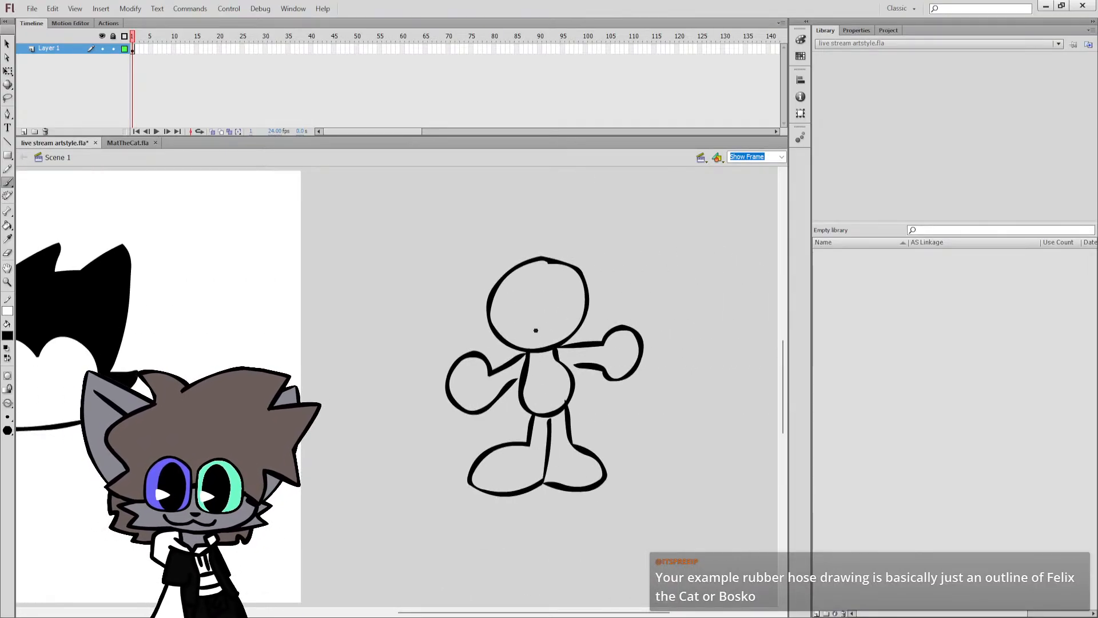
mouse_move(509, 267)
mouse_down()
mouse_move(470, 267)
mouse_move(489, 292)
mouse_up()
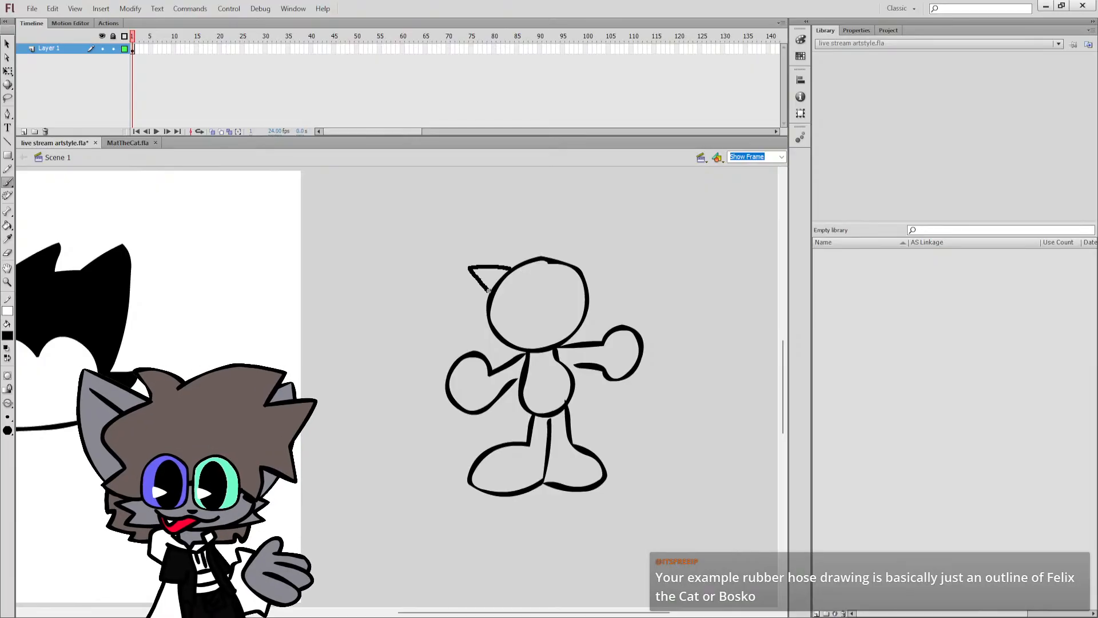
drag(564, 262, 583, 262)
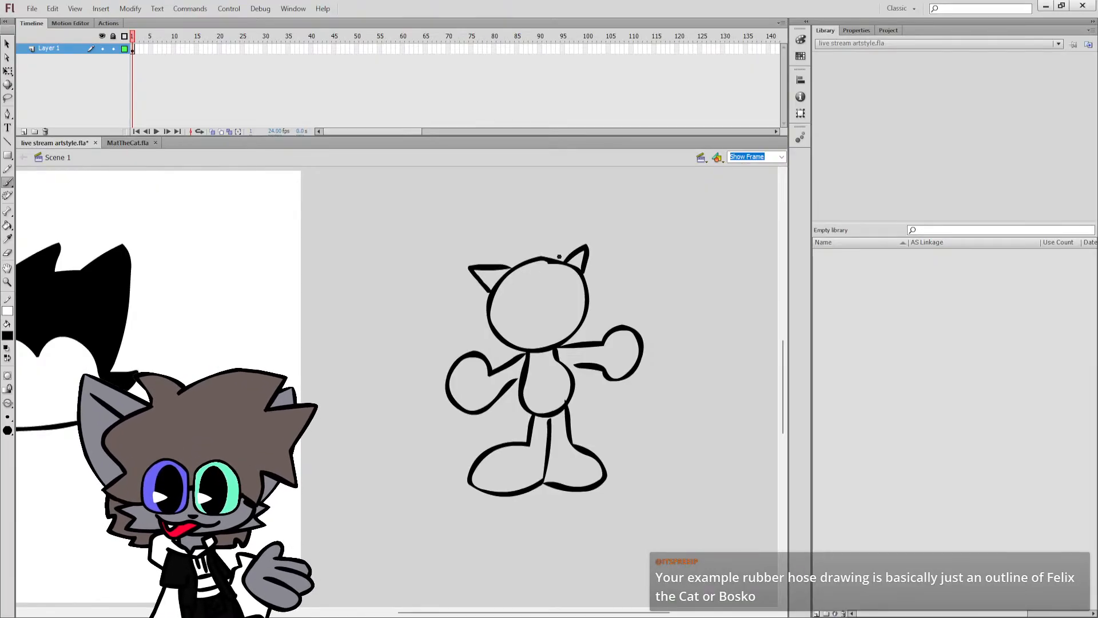
Try a heart-topped face mask outline inside the rubber-hose figure's head and undo it.
mouse_move(501, 333)
mouse_down()
mouse_move(506, 290)
mouse_move(582, 272)
mouse_up()
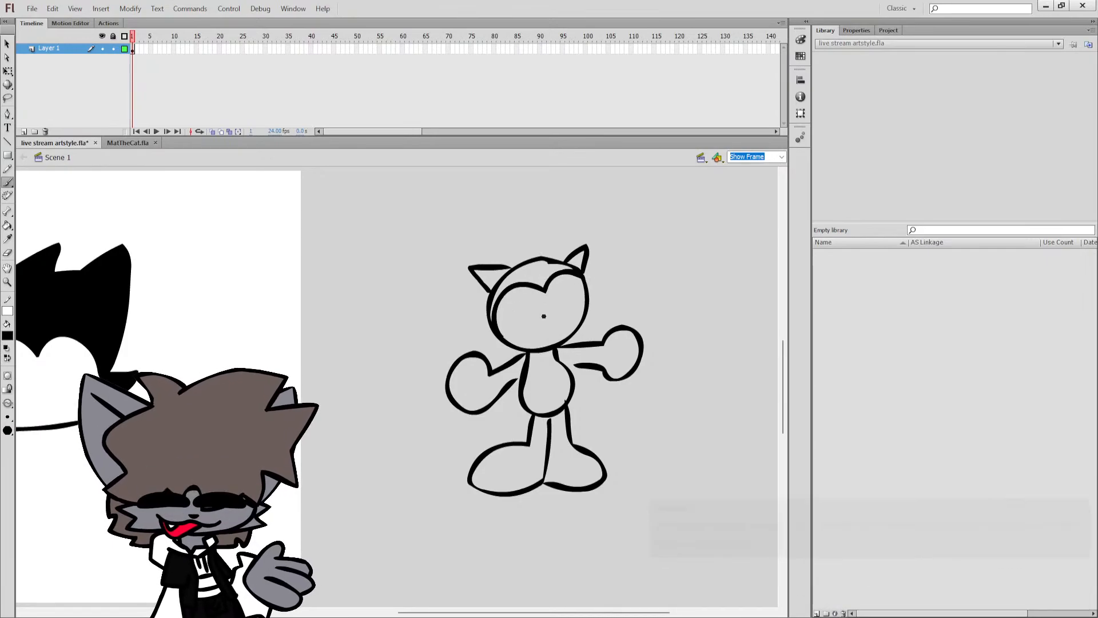
key(ctrl+z)
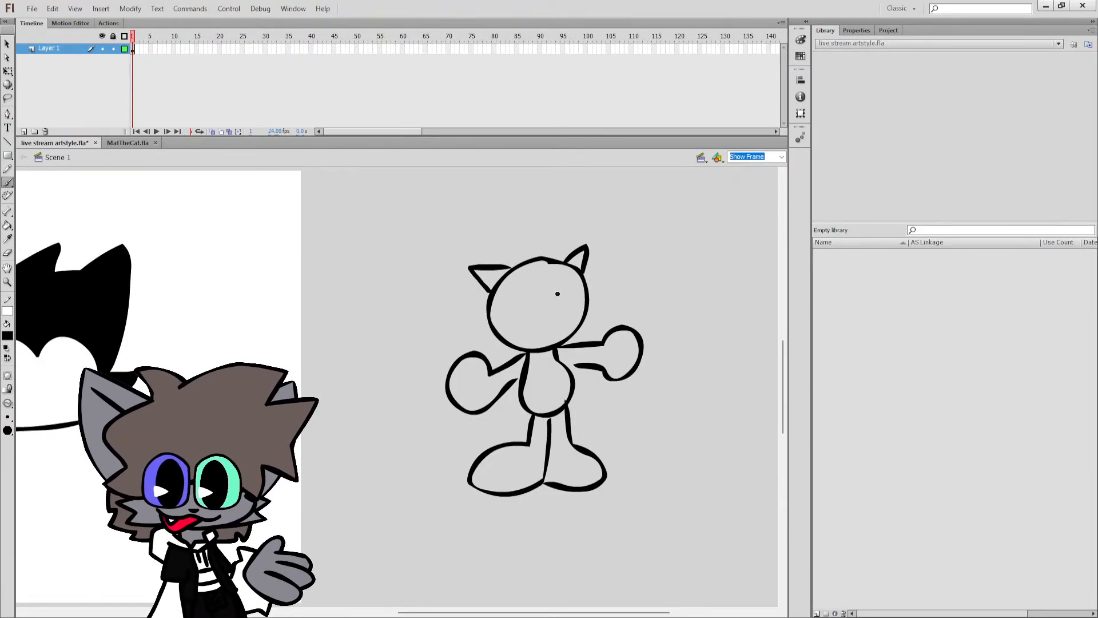
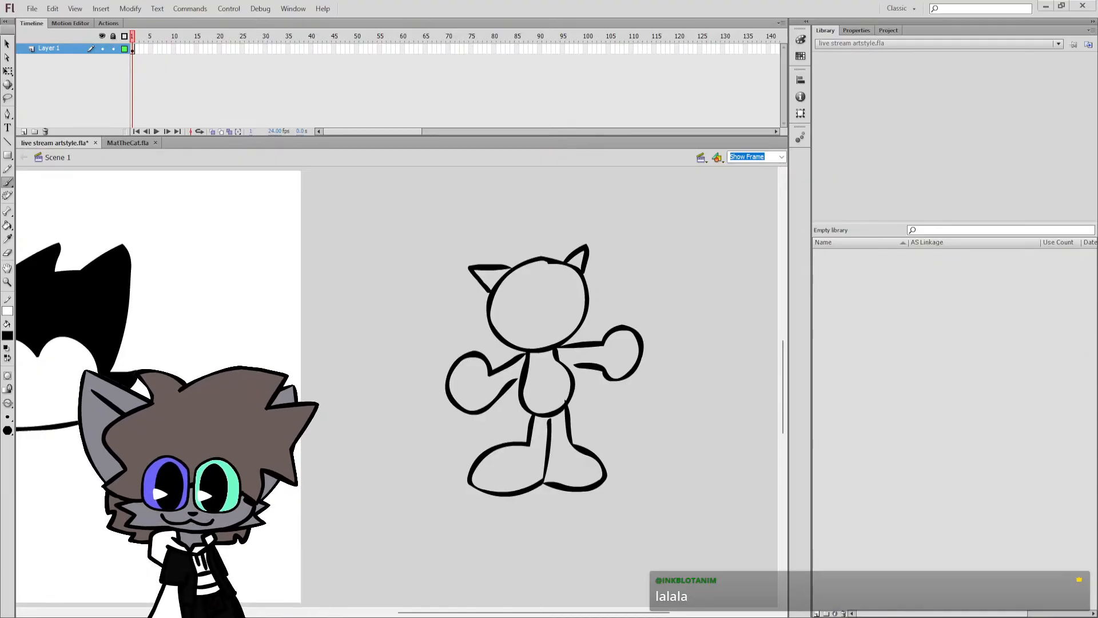
Reshape the face mask's lower right corner into a rounded cheek bulge on the black cat head and save the file.
drag(563, 613, 422, 612)
scroll(515, 387, down, 2)
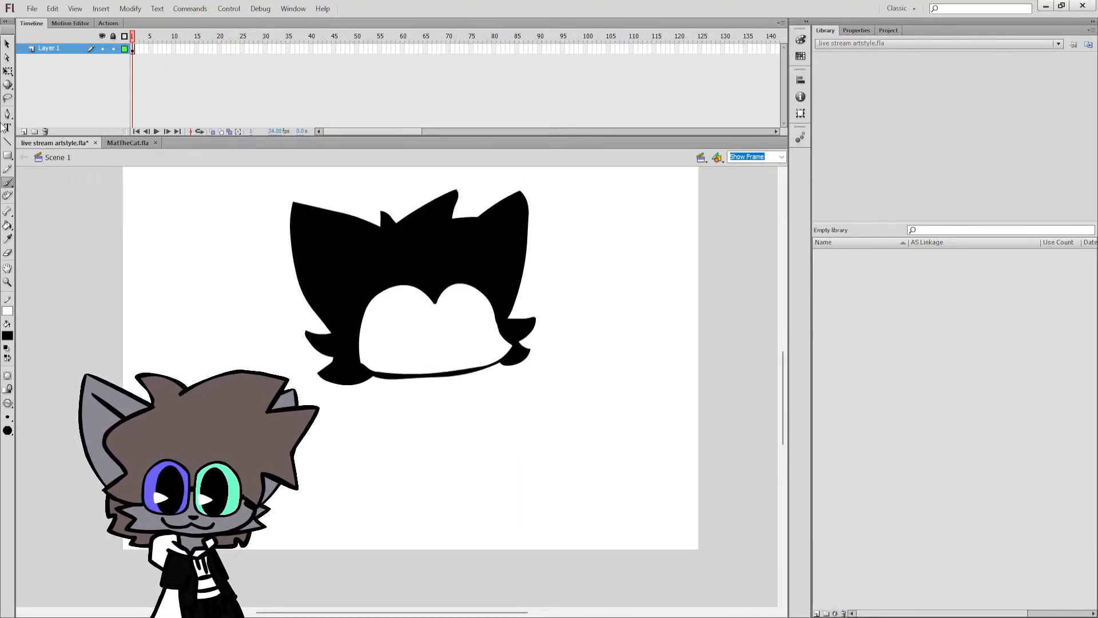
click(7, 71)
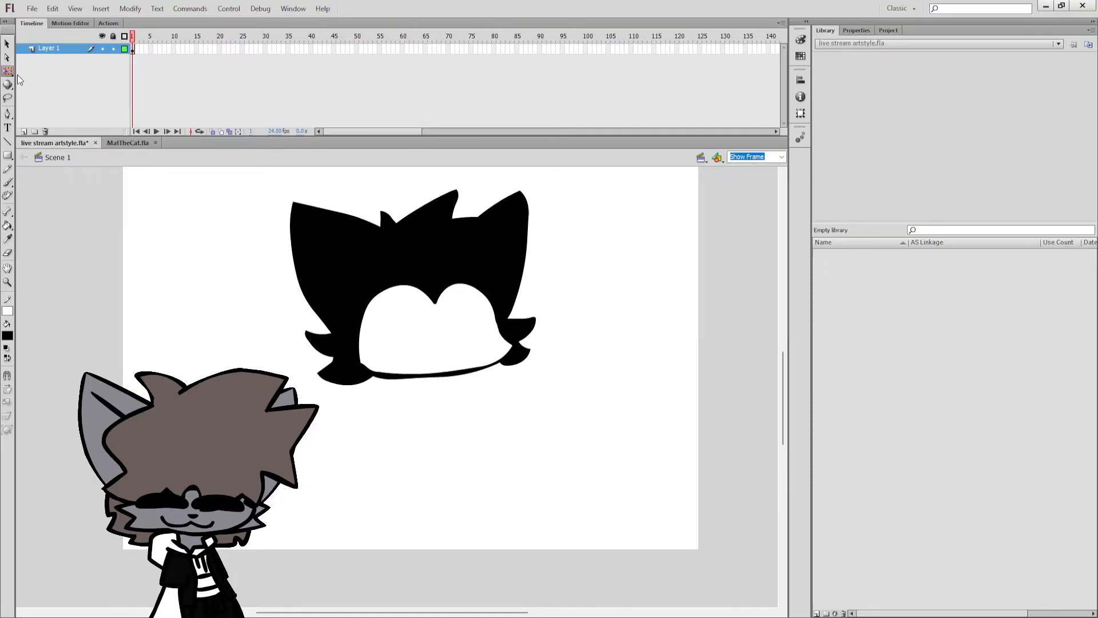
click(504, 337)
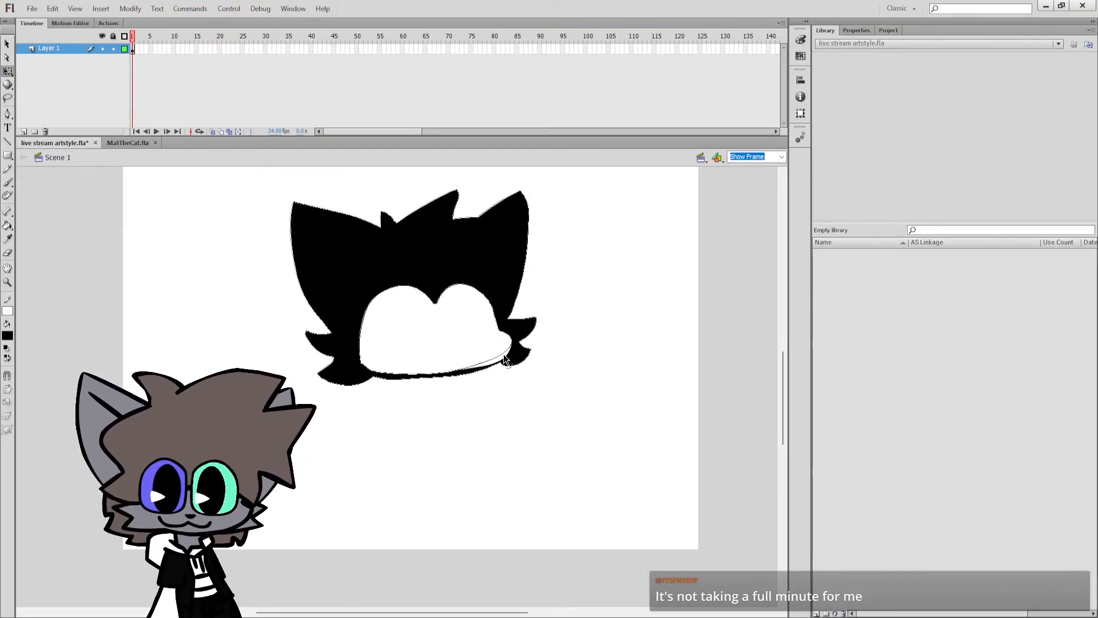
scroll(503, 400, up, 3)
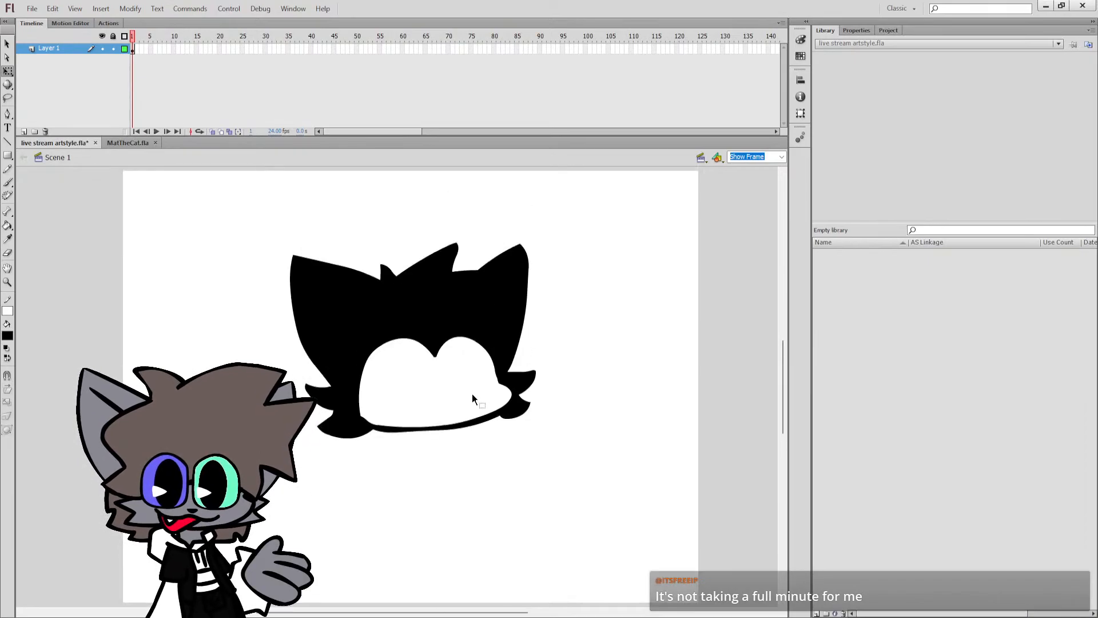
key(ctrl+s)
Reshape the right lobe and centre notch of the face mask's heart-shaped top edge, and save the file.
key(b)
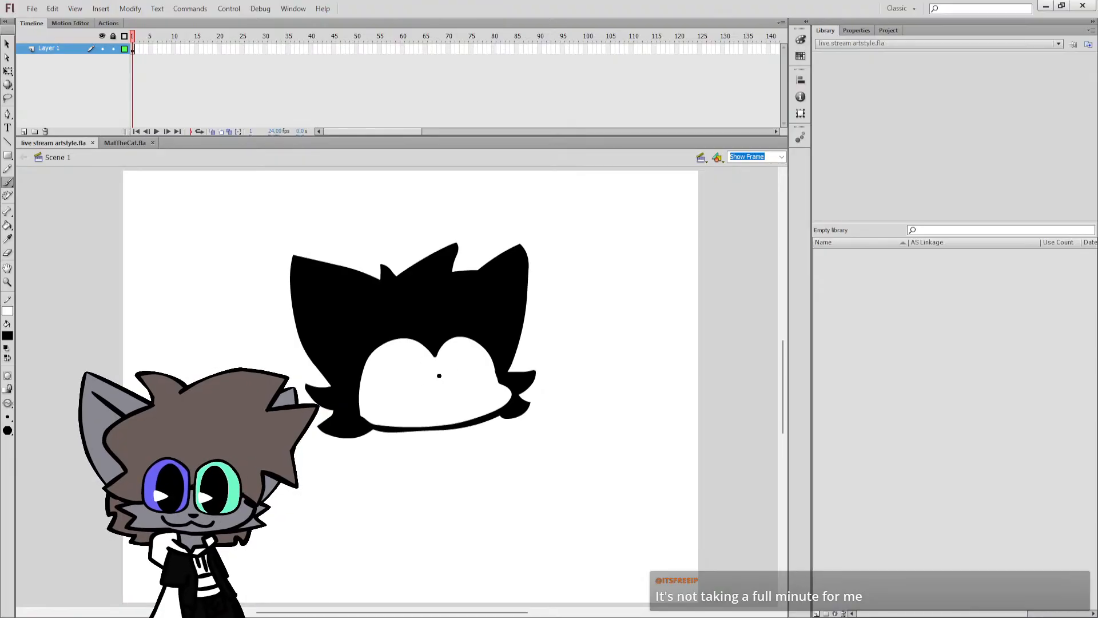
key(q)
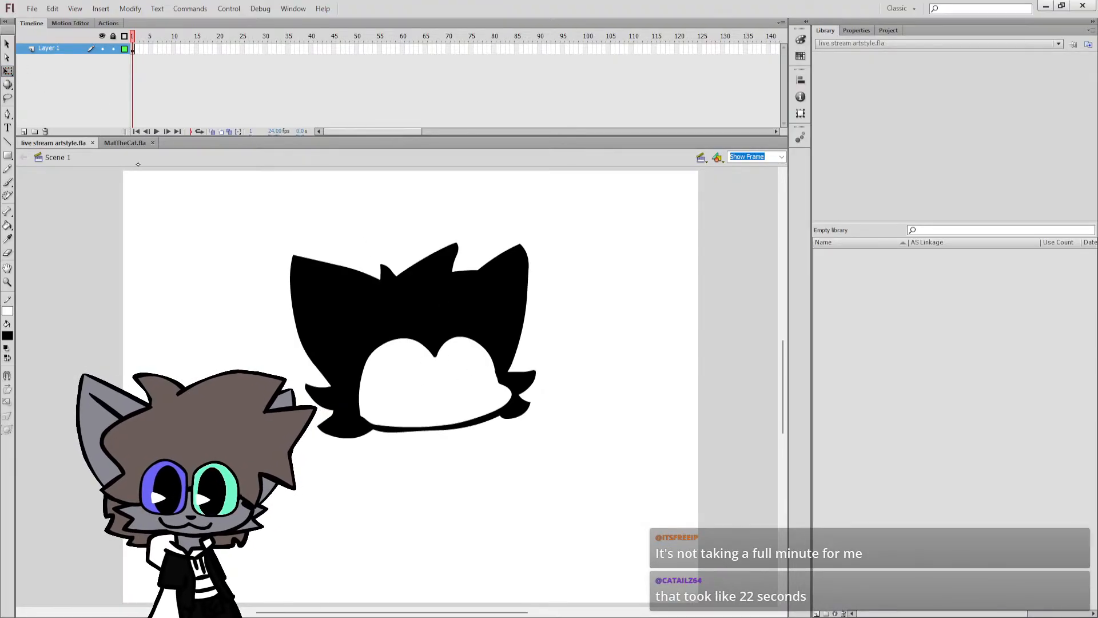
click(492, 355)
click(541, 350)
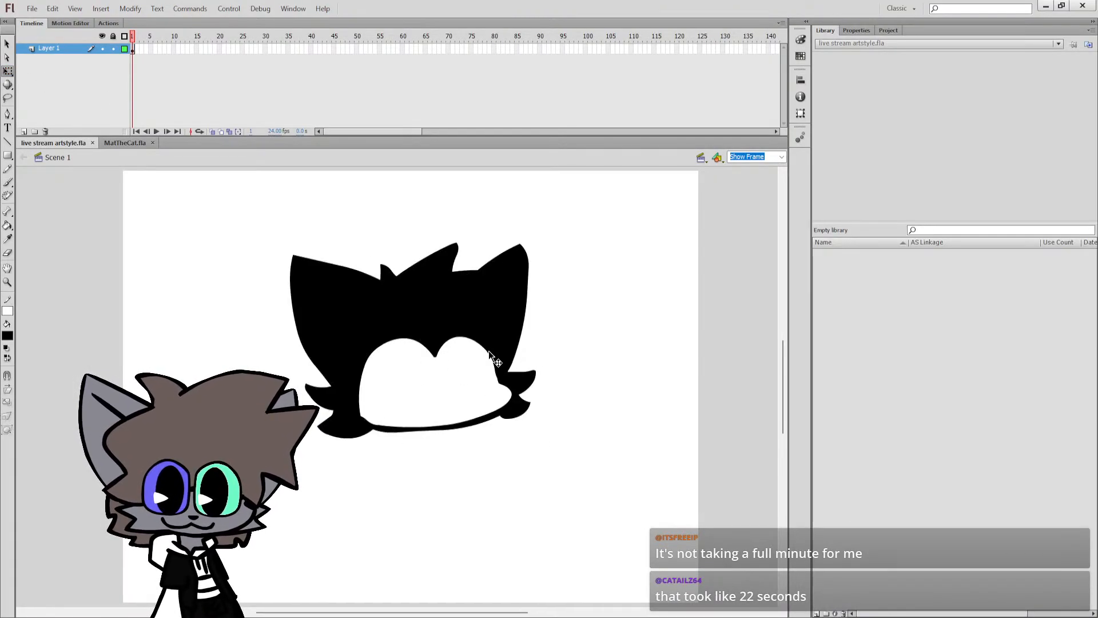
drag(486, 347, 489, 345)
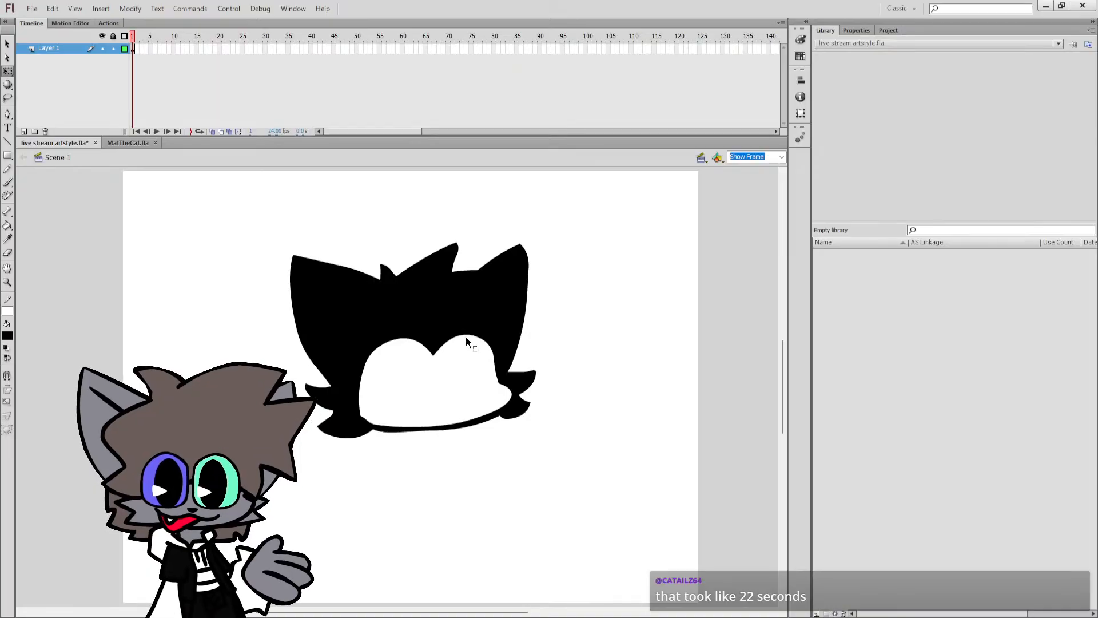
drag(465, 335, 459, 338)
click(435, 355)
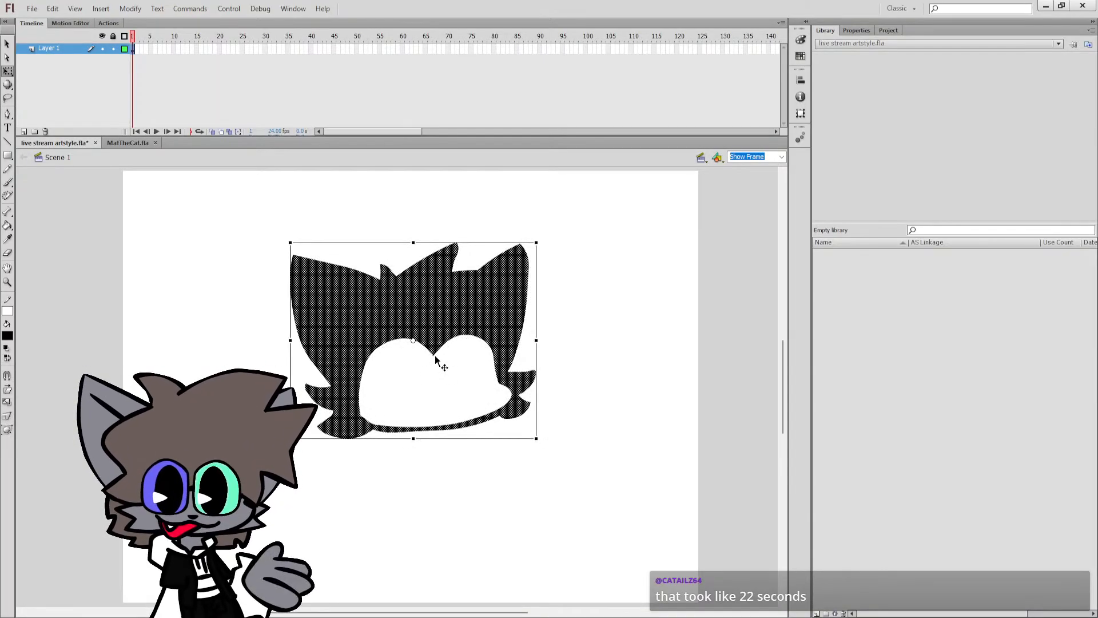
click(435, 355)
click(434, 356)
click(435, 356)
drag(434, 356, 438, 356)
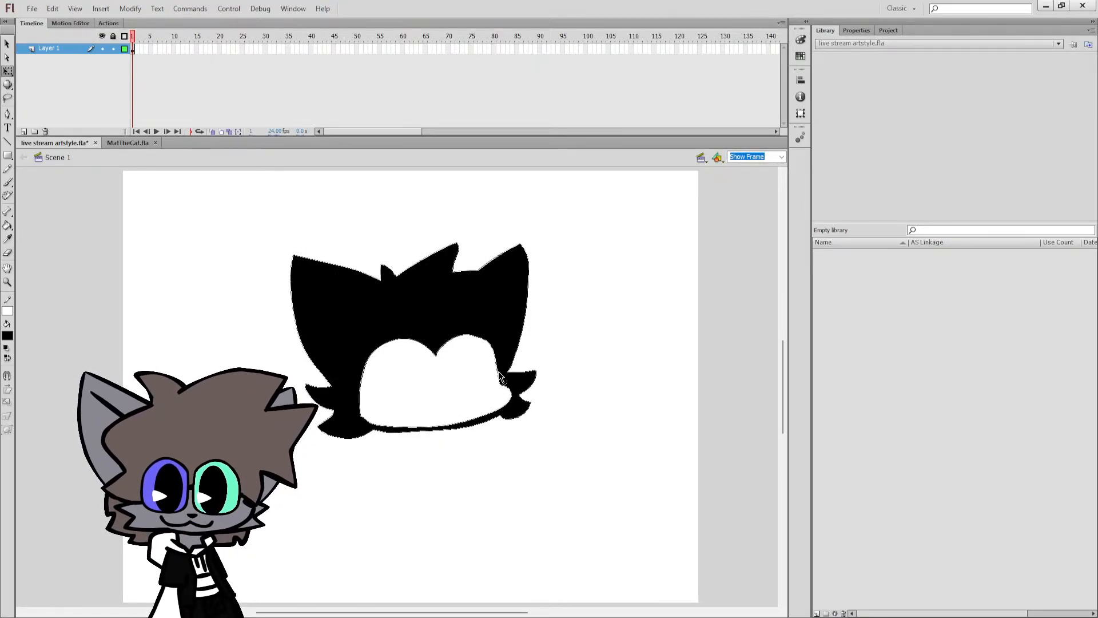
key(ctrl+s)
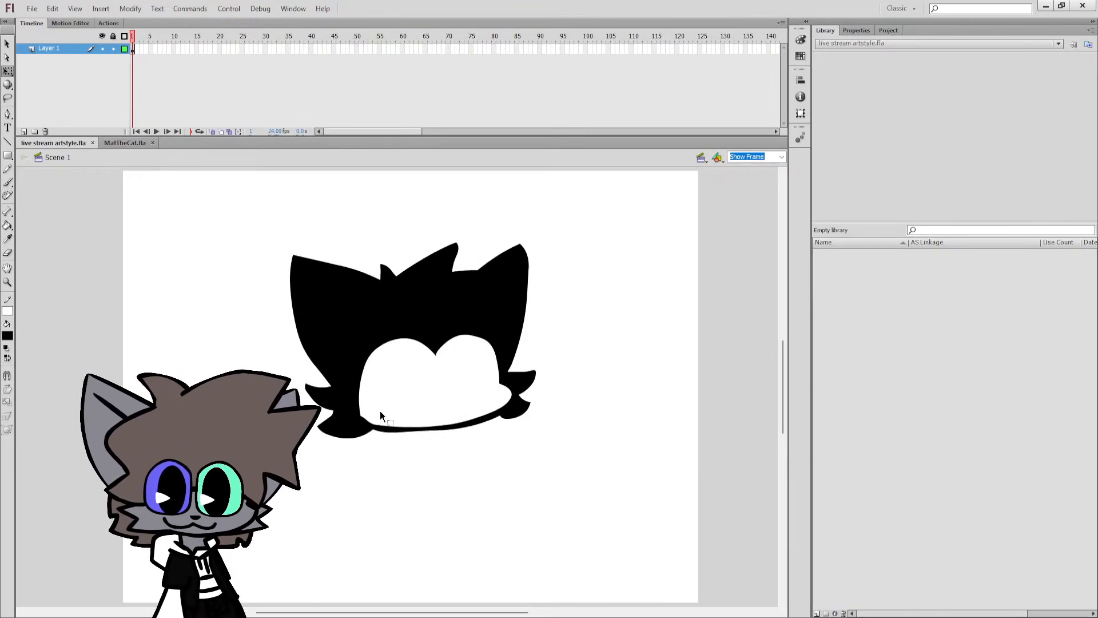
Move the cat head higher on the stage, scale it down slightly, and save the file.
click(366, 354)
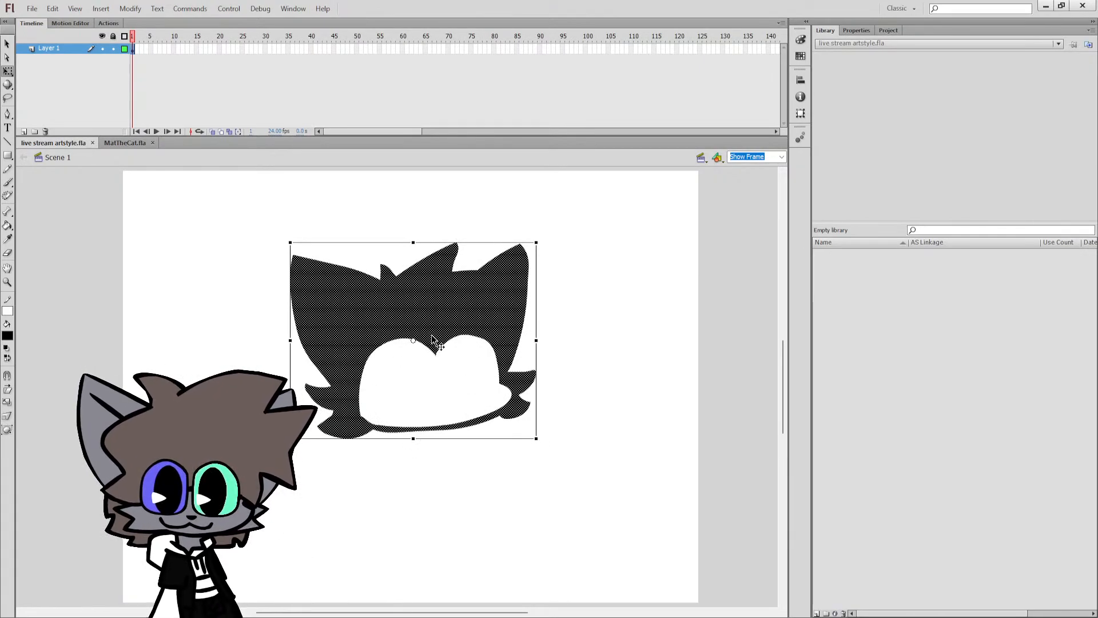
drag(432, 336, 432, 291)
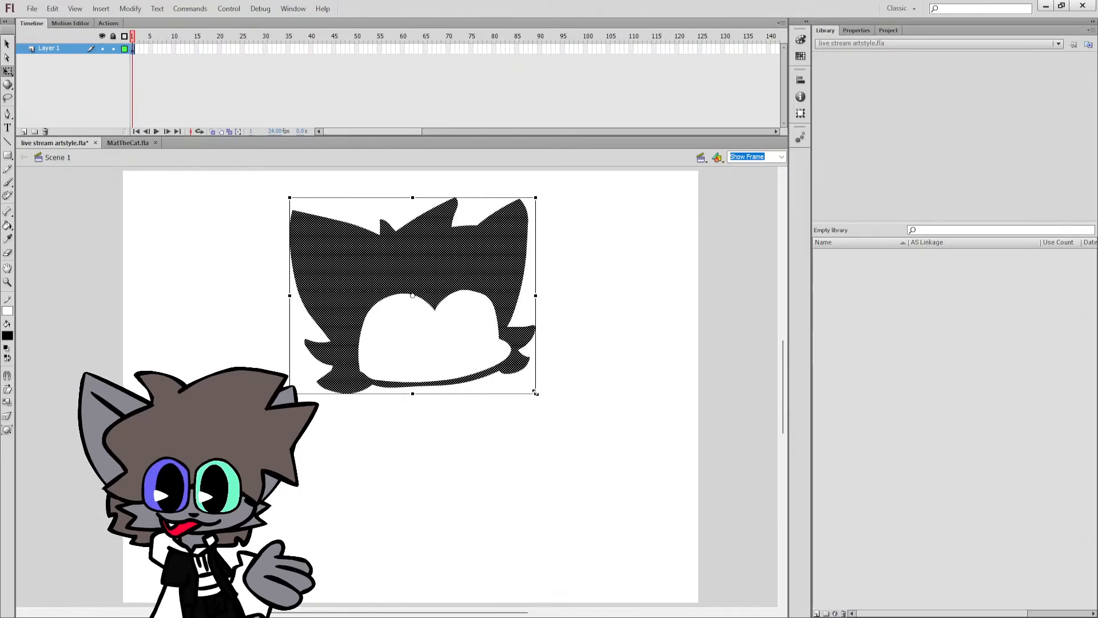
drag(536, 393, 508, 372)
drag(474, 314, 506, 322)
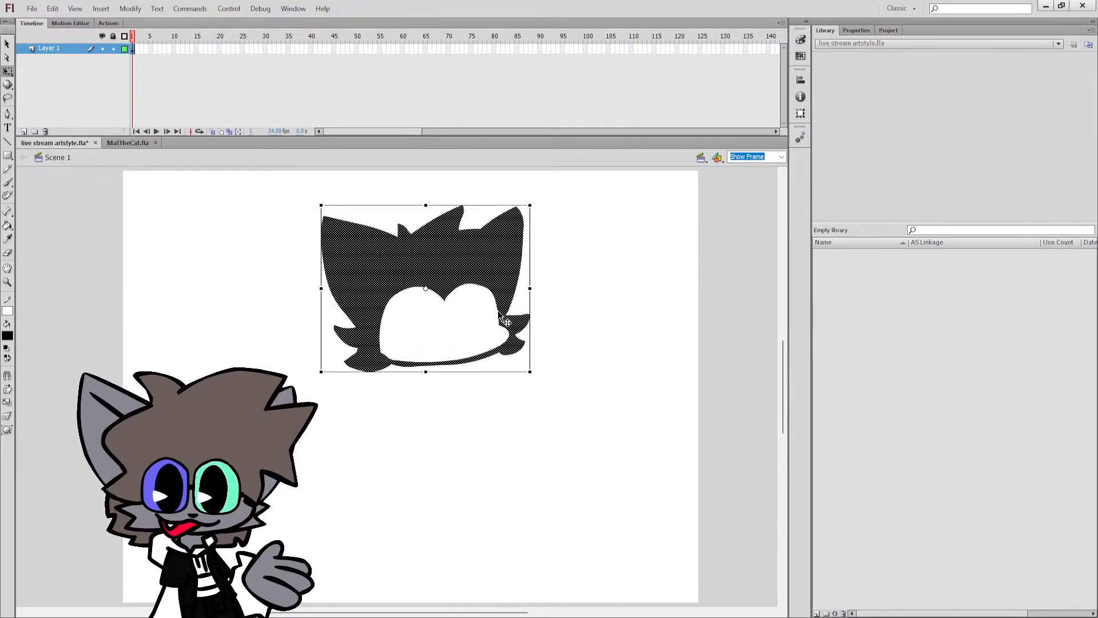
click(458, 377)
key(b)
key(ctrl+s)
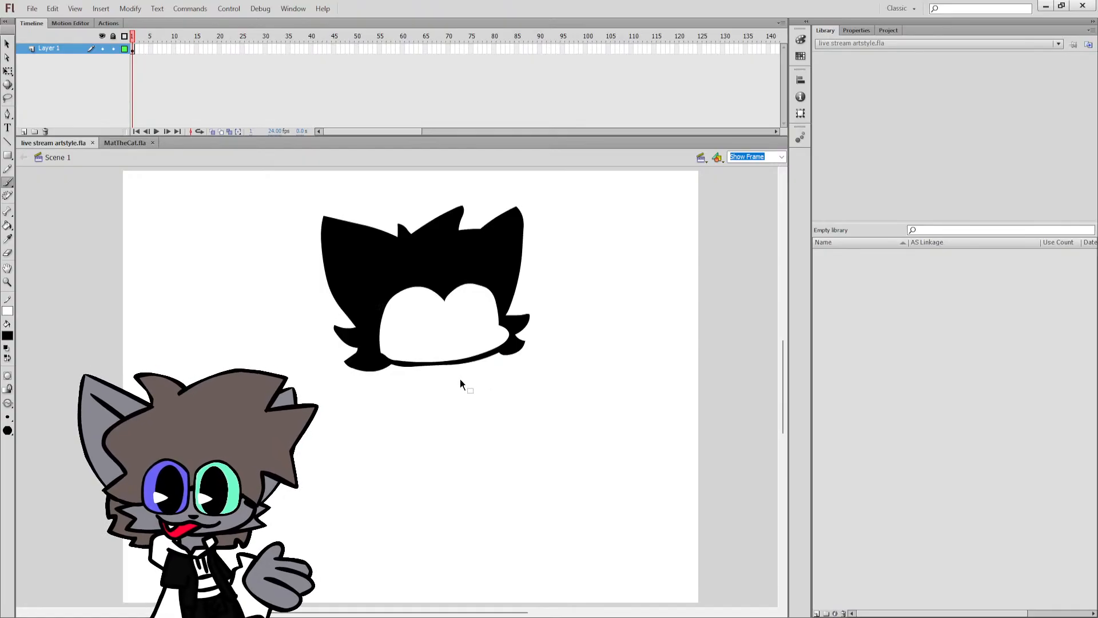
Brush a thick oval eye outline inside the left lobe of the face mask, undoing the discarded attempts.
drag(413, 308, 417, 324)
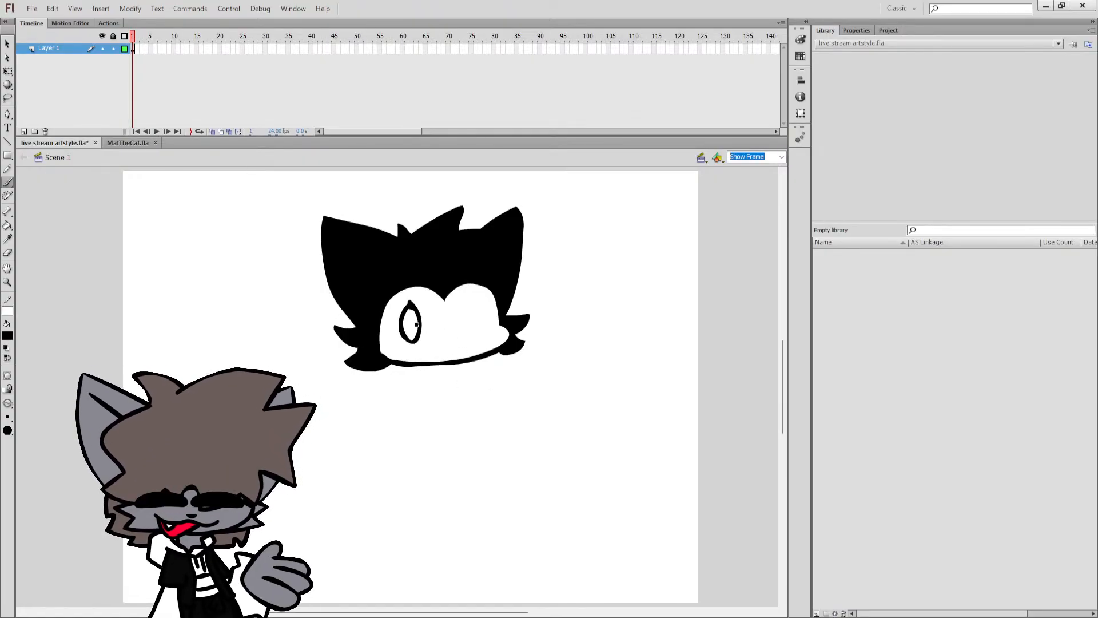
key(ctrl+z)
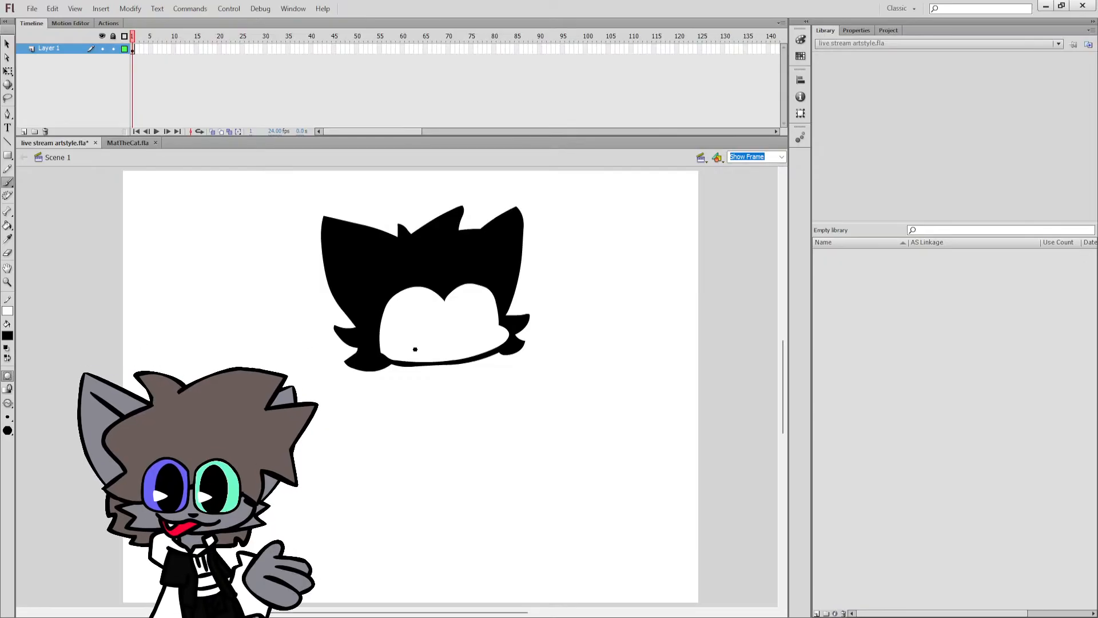
mouse_move(418, 297)
mouse_down()
mouse_move(405, 353)
mouse_move(425, 303)
mouse_move(409, 309)
mouse_move(415, 339)
mouse_move(425, 309)
mouse_move(405, 316)
mouse_move(425, 334)
mouse_move(417, 303)
mouse_move(417, 335)
mouse_move(405, 337)
mouse_move(421, 306)
mouse_move(348, 392)
mouse_move(417, 396)
mouse_move(393, 344)
mouse_up()
key(ctrl+z)
key(ctrl+z)
key(ctrl+z)
key(ctrl+z)
key(ctrl+equal)
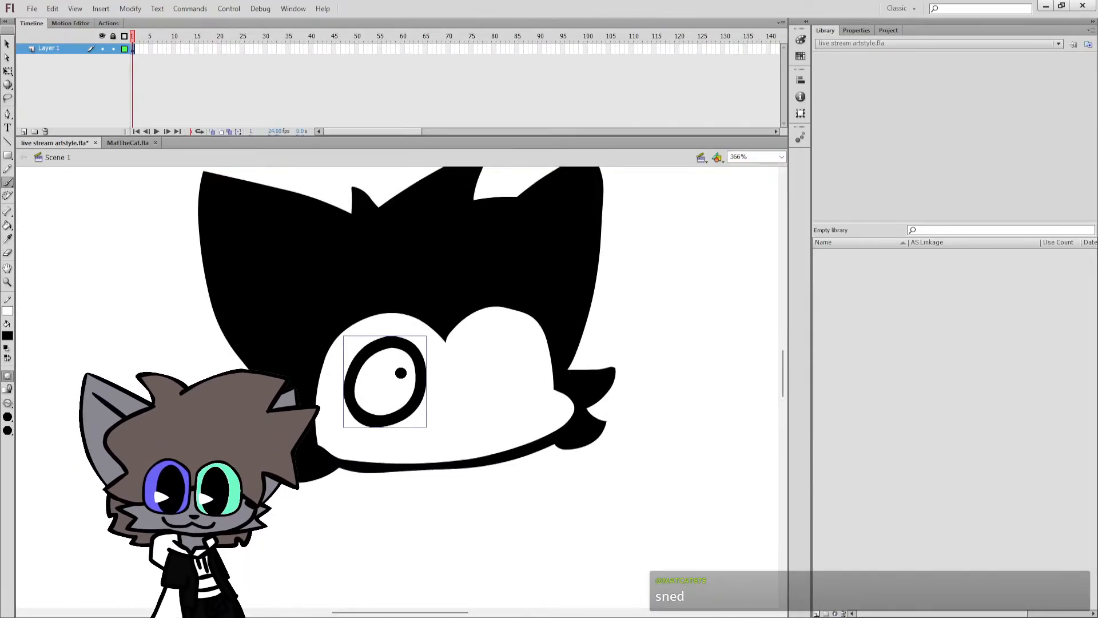
Rotate the oval eye outline slightly upright inside its drawing object and fill it with black.
key(q)
double_click(400, 349)
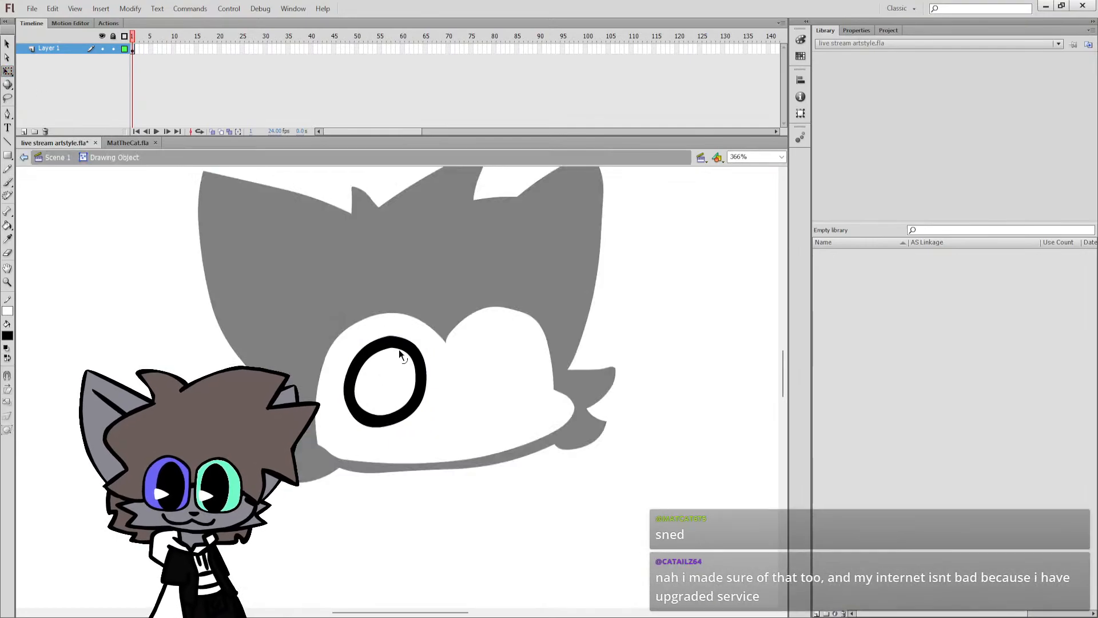
click(415, 351)
drag(440, 328, 407, 307)
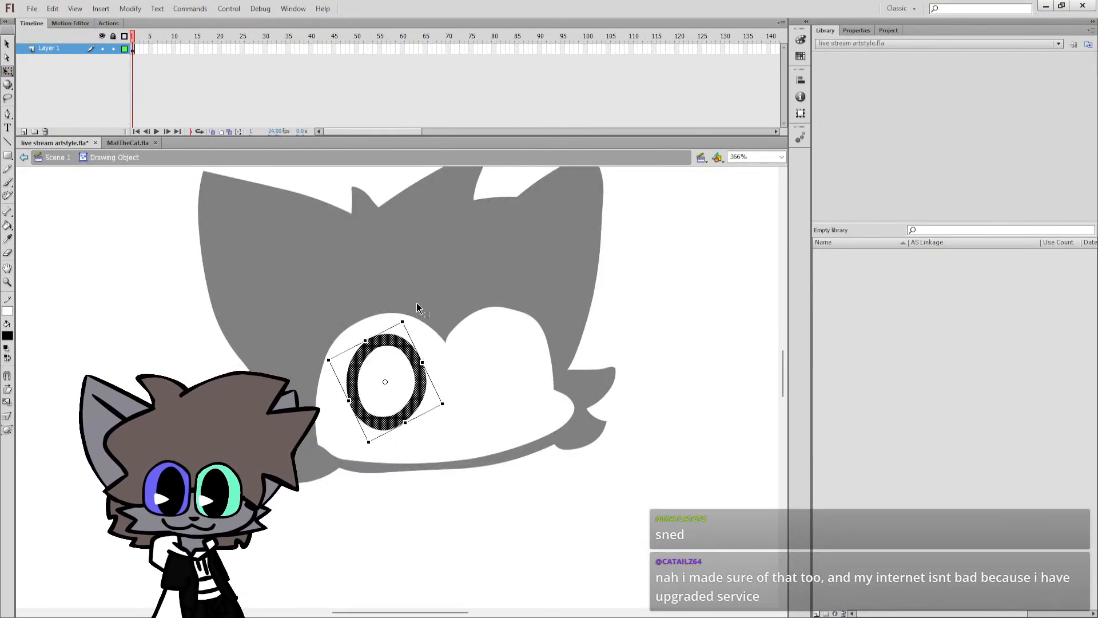
key(k)
click(395, 381)
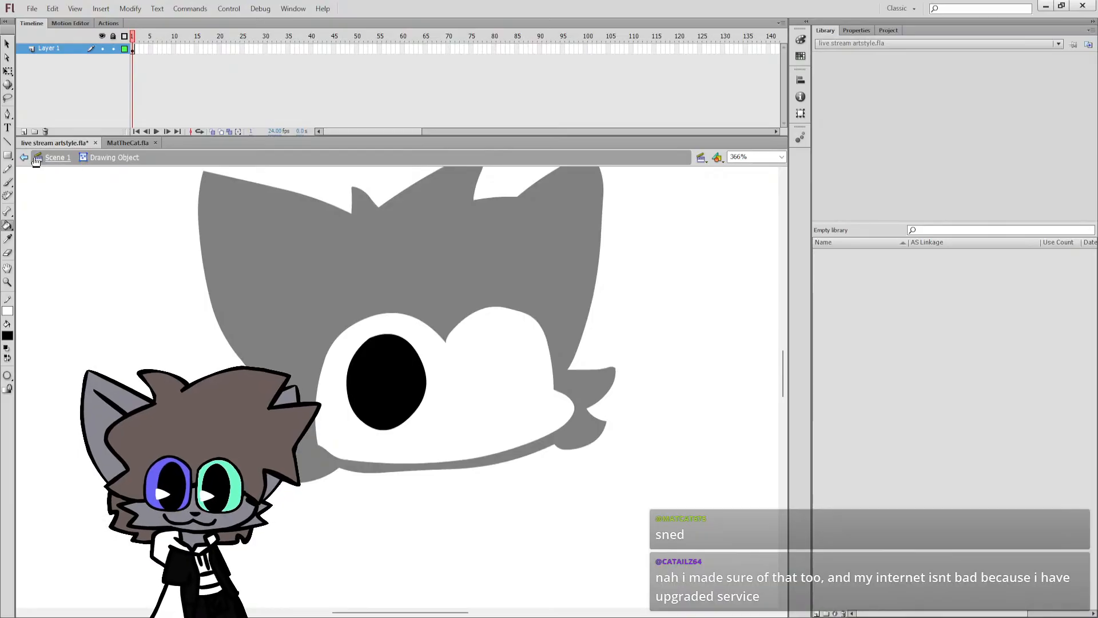
Stretch the black oval eye taller toward the bottom of the face mask and leave its drawing object.
click(8, 70)
click(355, 376)
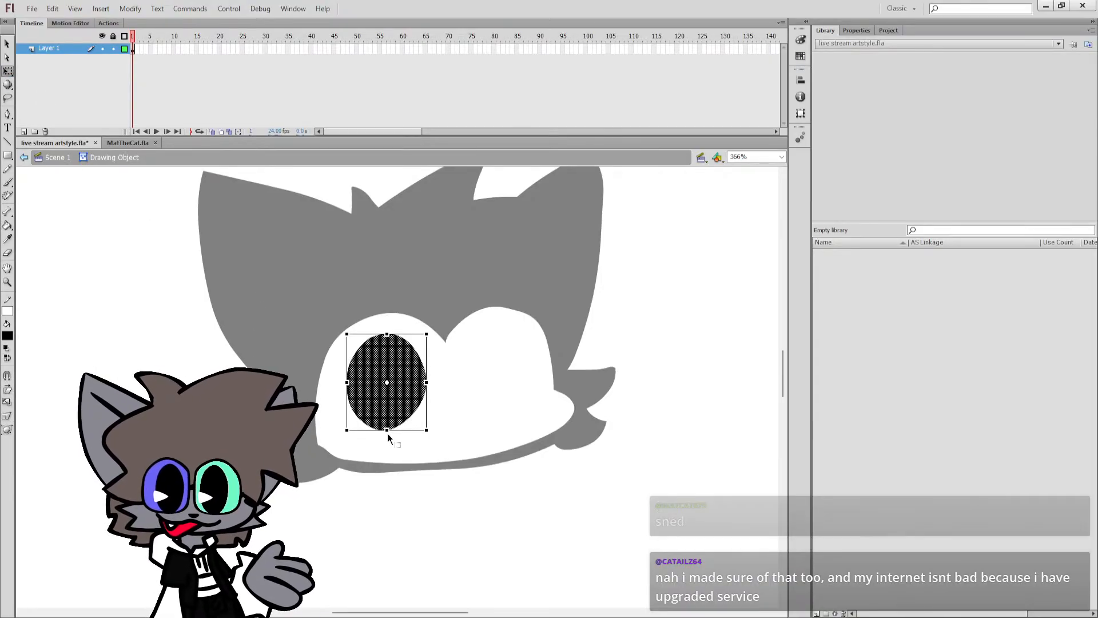
drag(387, 434, 388, 449)
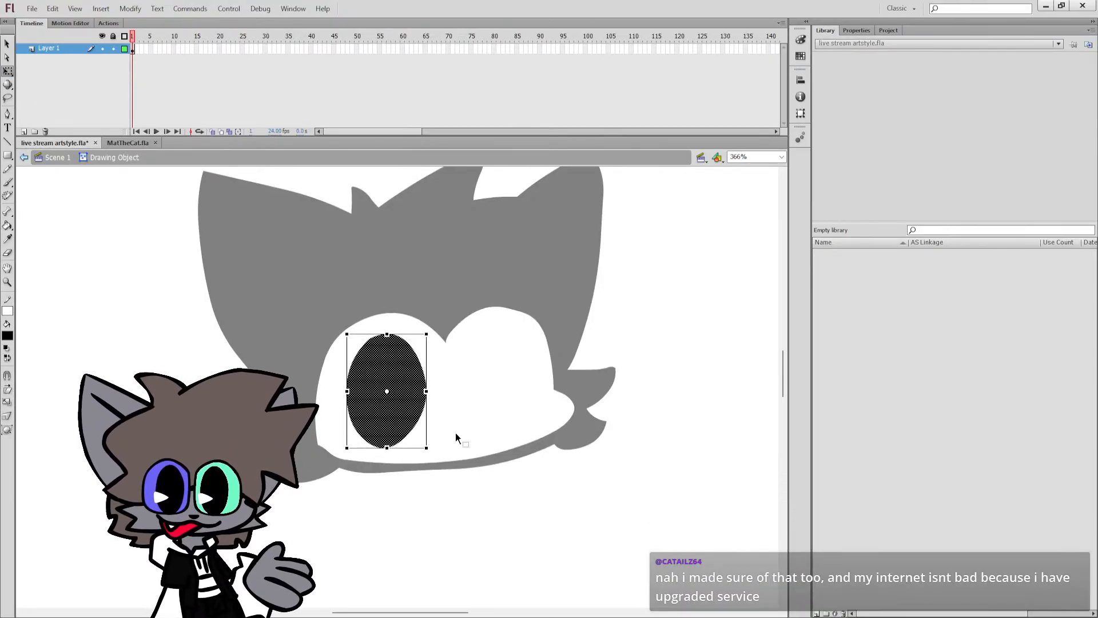
click(456, 435)
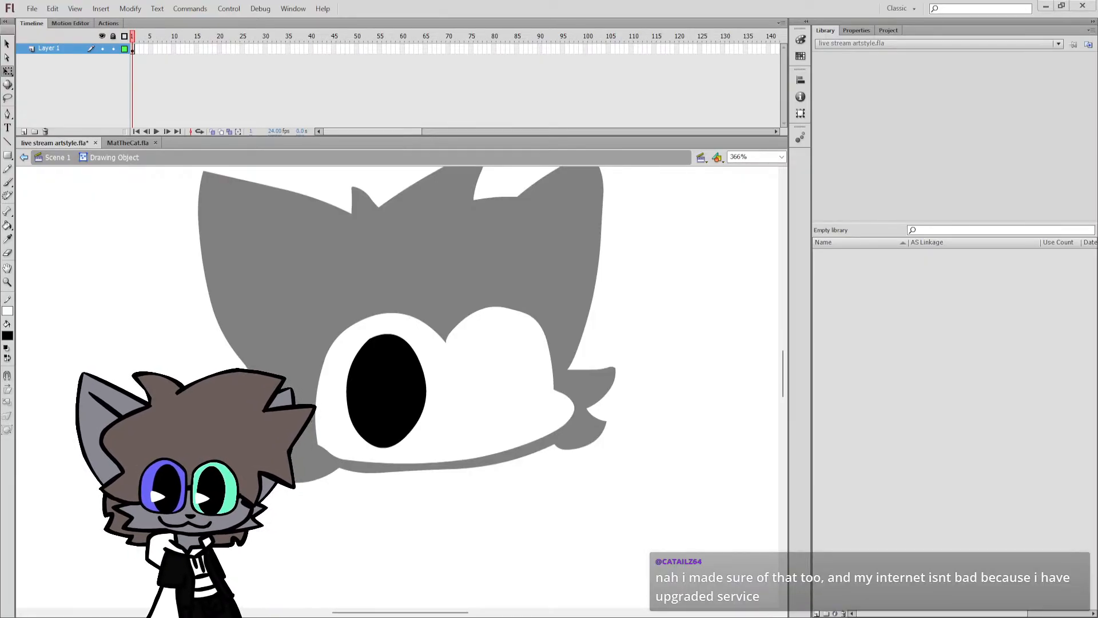
double_click(444, 374)
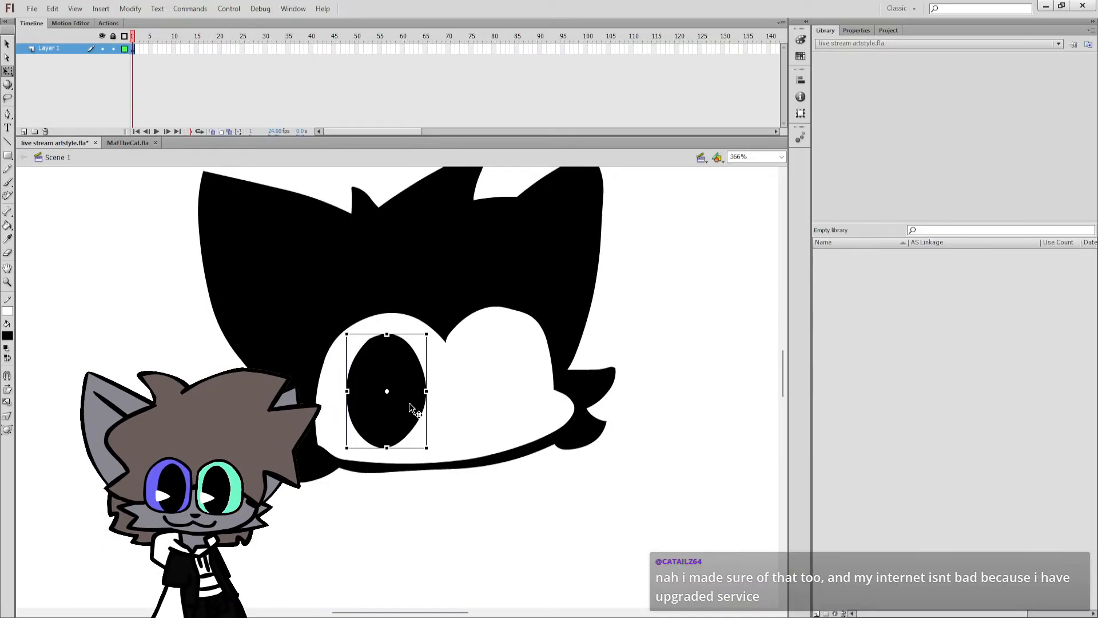
Undo the trial placement of the eye in the right lobe, and scale down and recentre the oval inside its drawing object.
drag(409, 403, 520, 394)
key(ctrl+z)
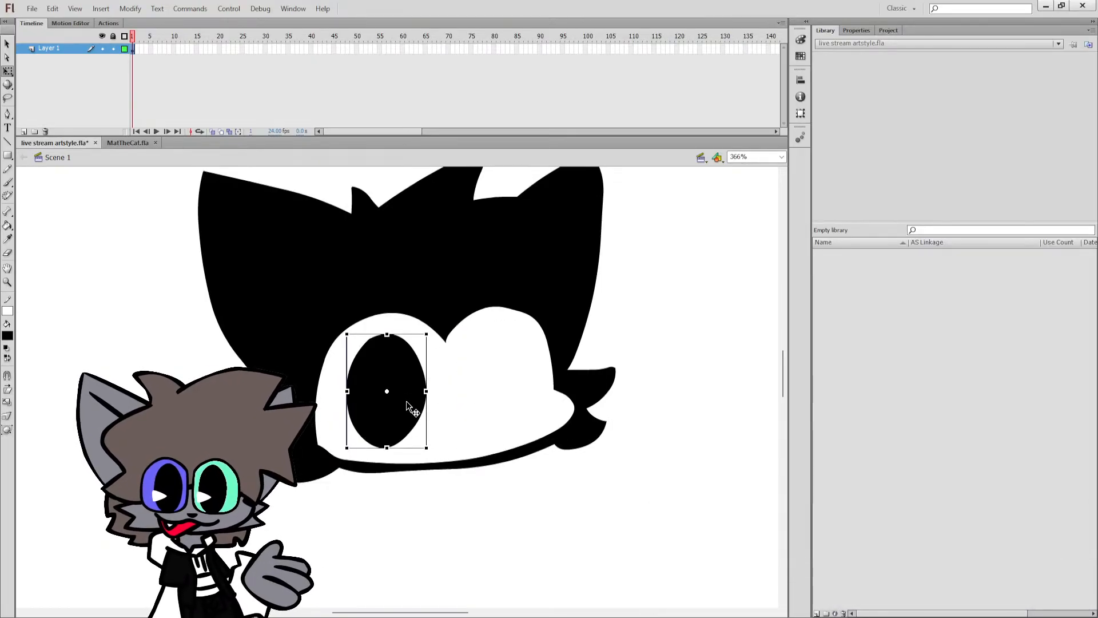
double_click(407, 401)
click(421, 429)
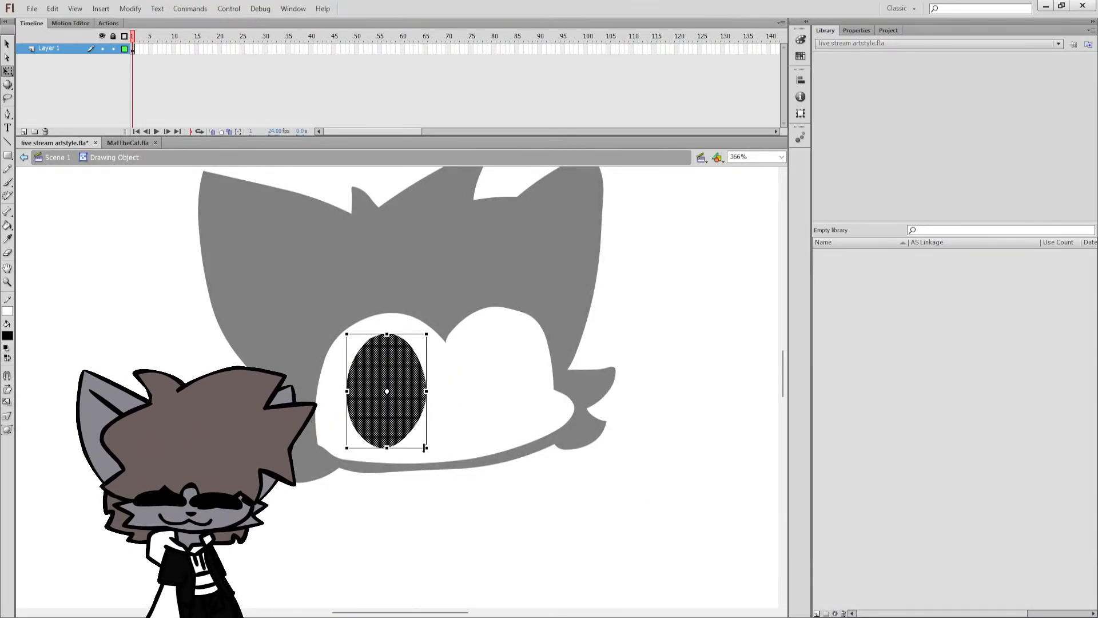
drag(426, 447, 417, 434)
drag(401, 396, 407, 406)
Brush a teal wedge pointing into the black eye, fill it, and recolor it white as a pie-cut highlight.
key(b)
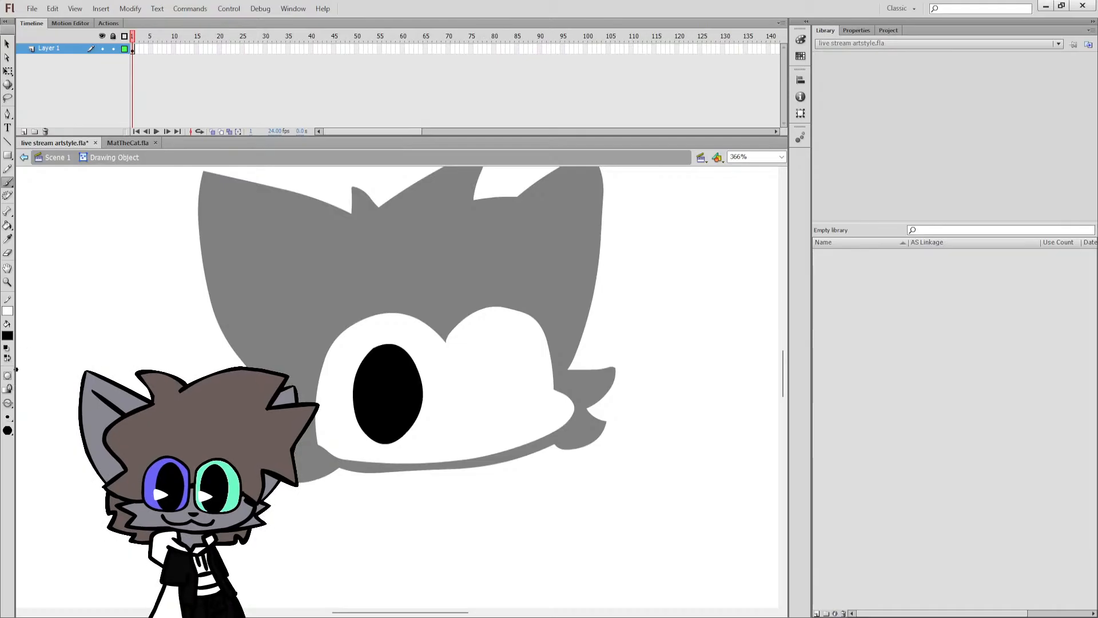
click(8, 357)
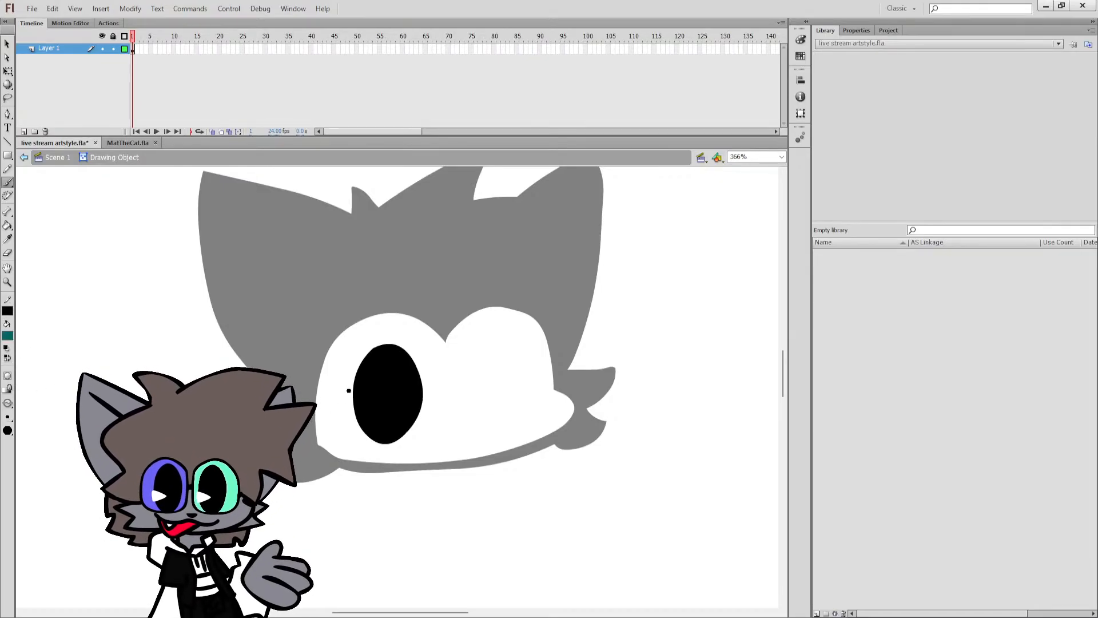
mouse_move(347, 391)
mouse_down()
mouse_move(386, 415)
mouse_move(378, 406)
mouse_move(353, 419)
mouse_move(351, 395)
mouse_move(410, 408)
mouse_move(356, 407)
mouse_up()
key(ctrl+z)
key(ctrl+z)
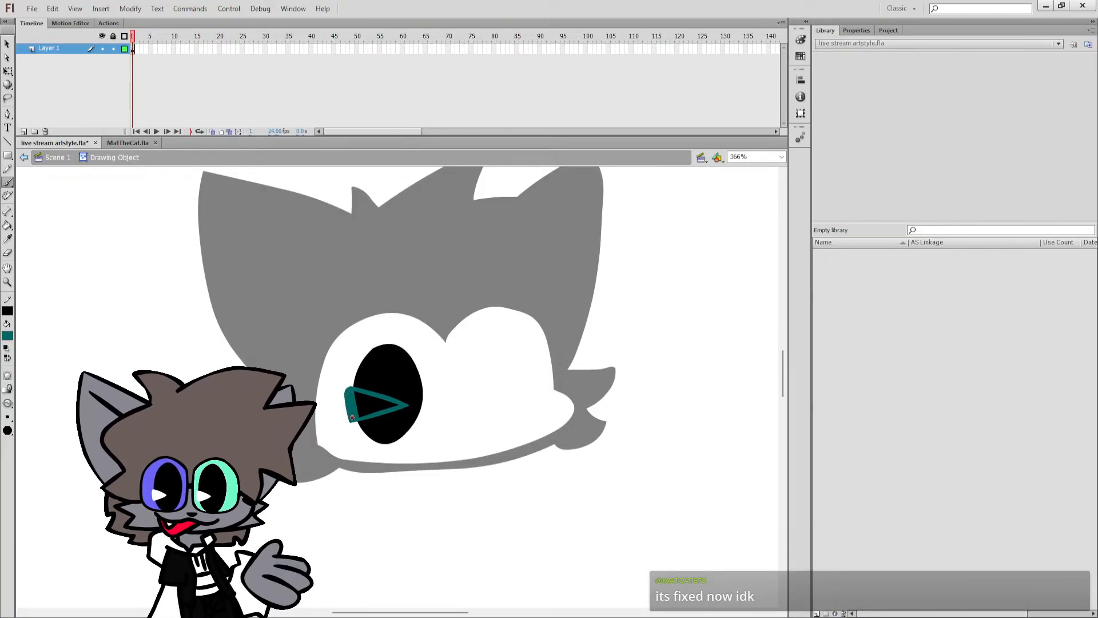
key(k)
click(369, 406)
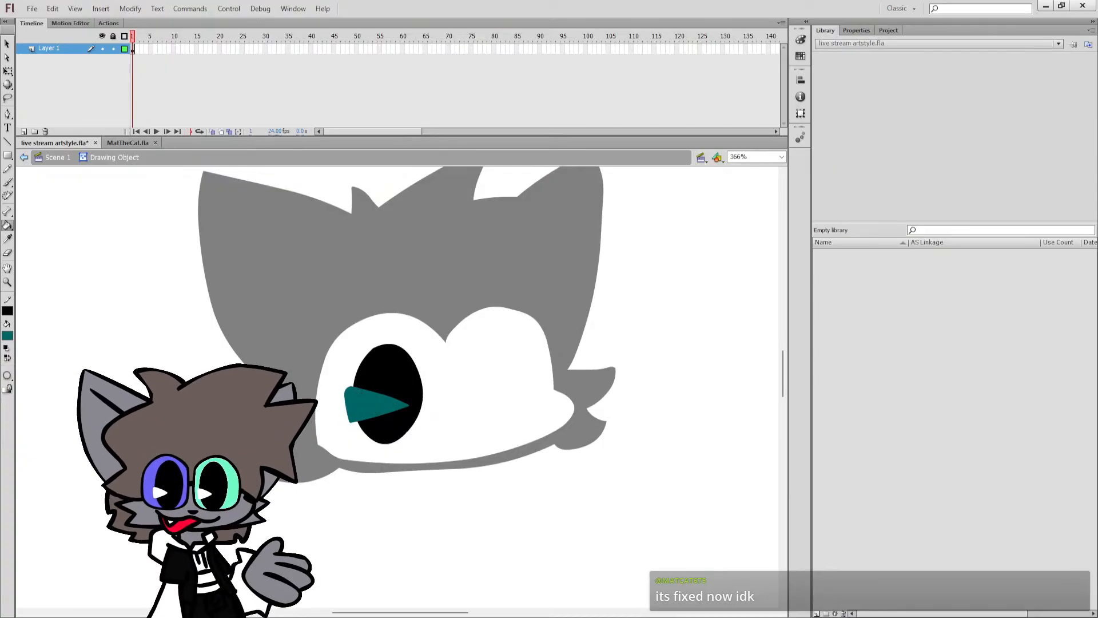
click(355, 401)
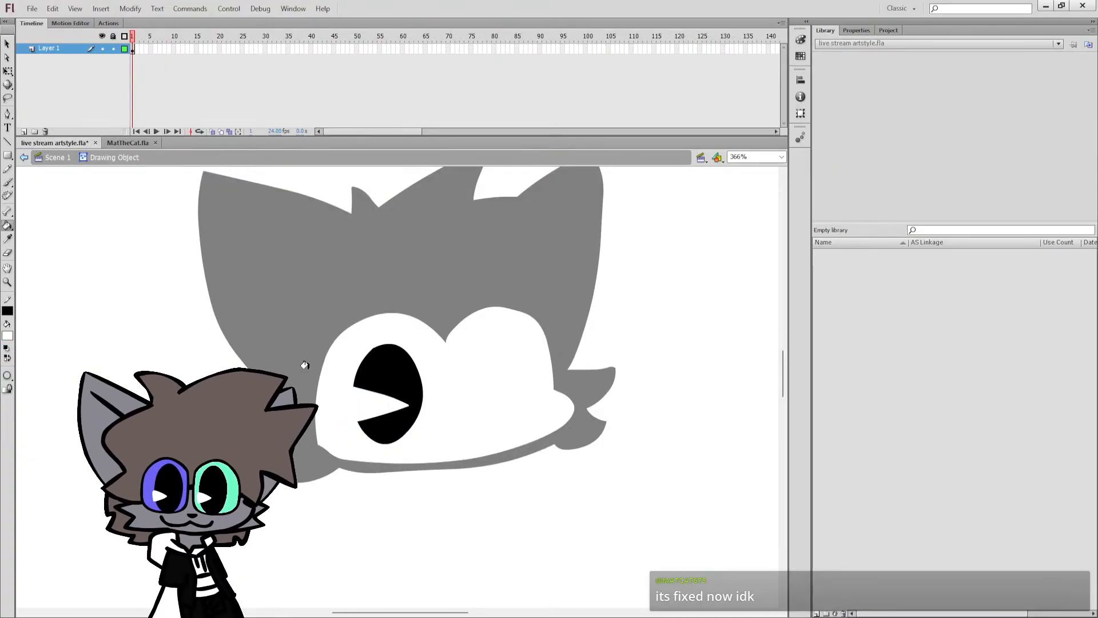
Duplicate the finished pie-cut eye into the right lobe of the face mask, nudge the first eye up slightly, and save the file.
click(24, 158)
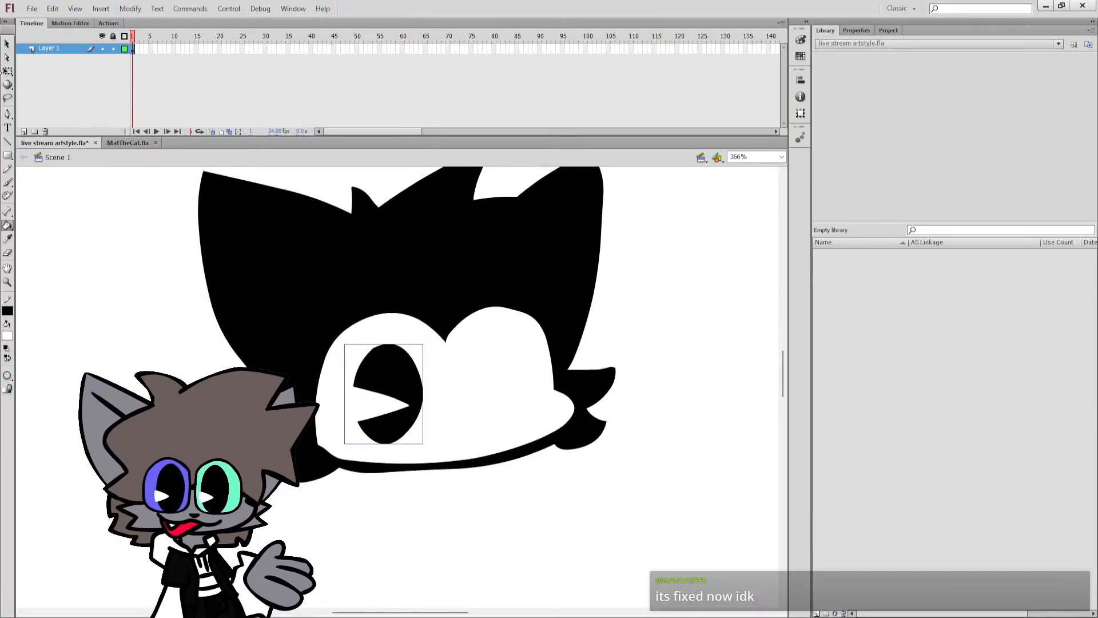
key(q)
alt+drag(382, 409, 490, 397)
shift+click(399, 393)
drag(401, 401, 401, 396)
click(598, 327)
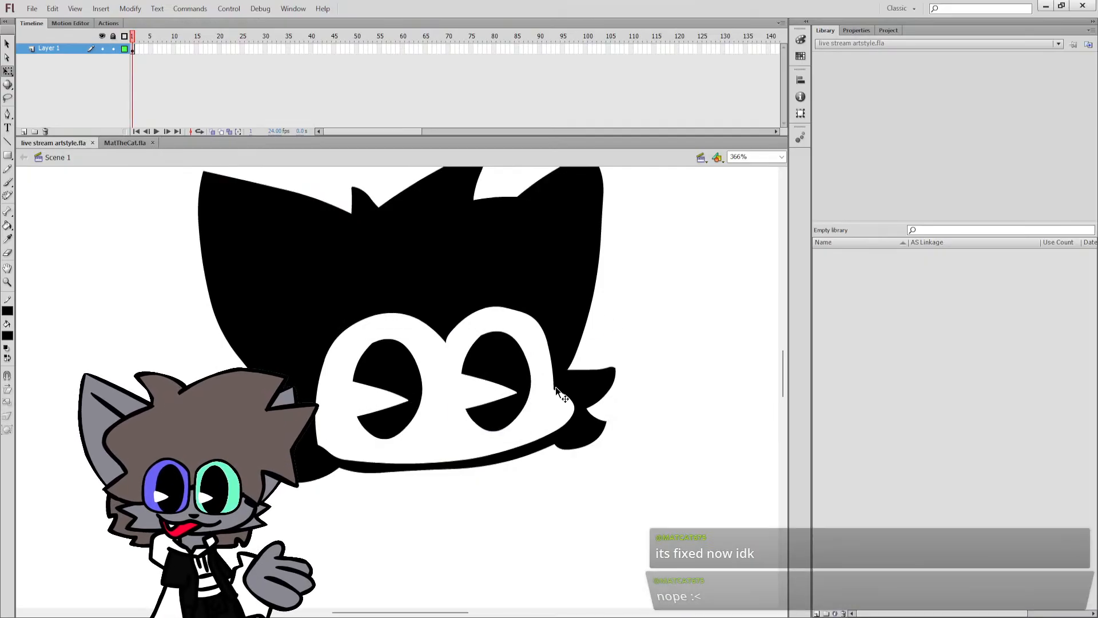
key(ctrl+s)
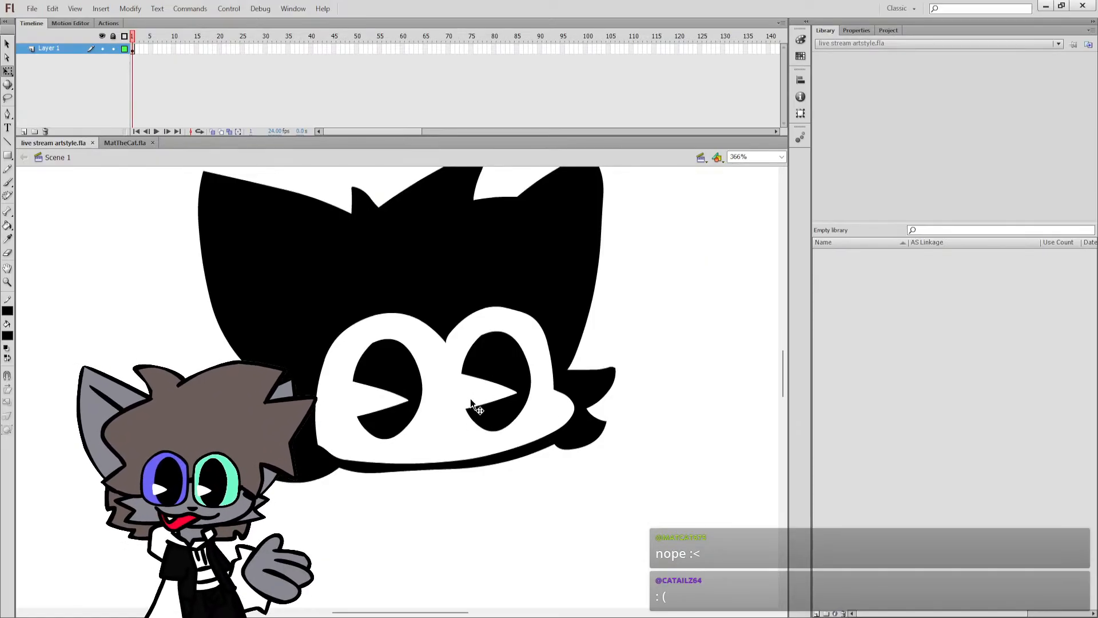
Try brushing a small black nose and a curved mouth line in the lower part of the face mask, and undo both.
key(b)
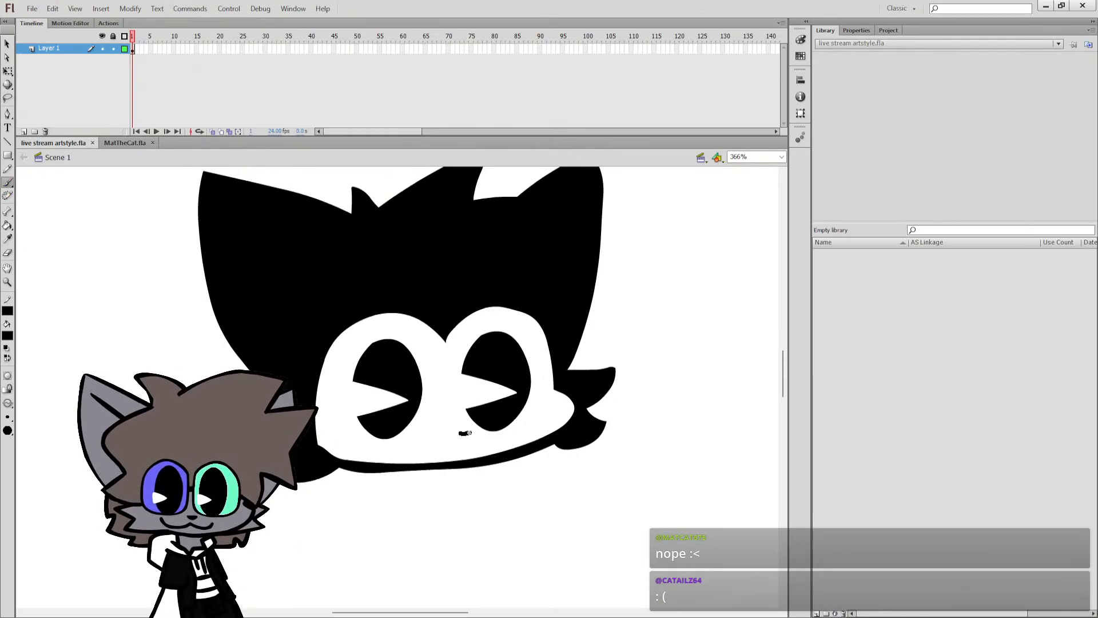
drag(466, 433, 470, 436)
drag(398, 448, 479, 447)
key(ctrl+z)
drag(389, 450, 478, 449)
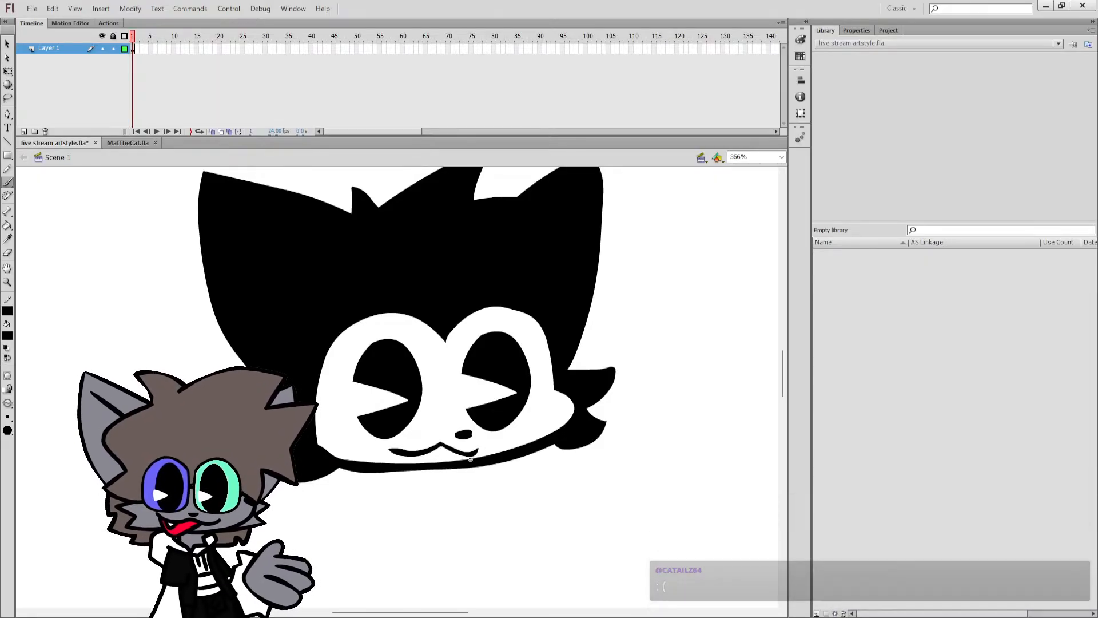
key(ctrl+z)
key(ctrl+z)
Move both pie-cut eyes together slightly left and down within the face mask.
click(781, 157)
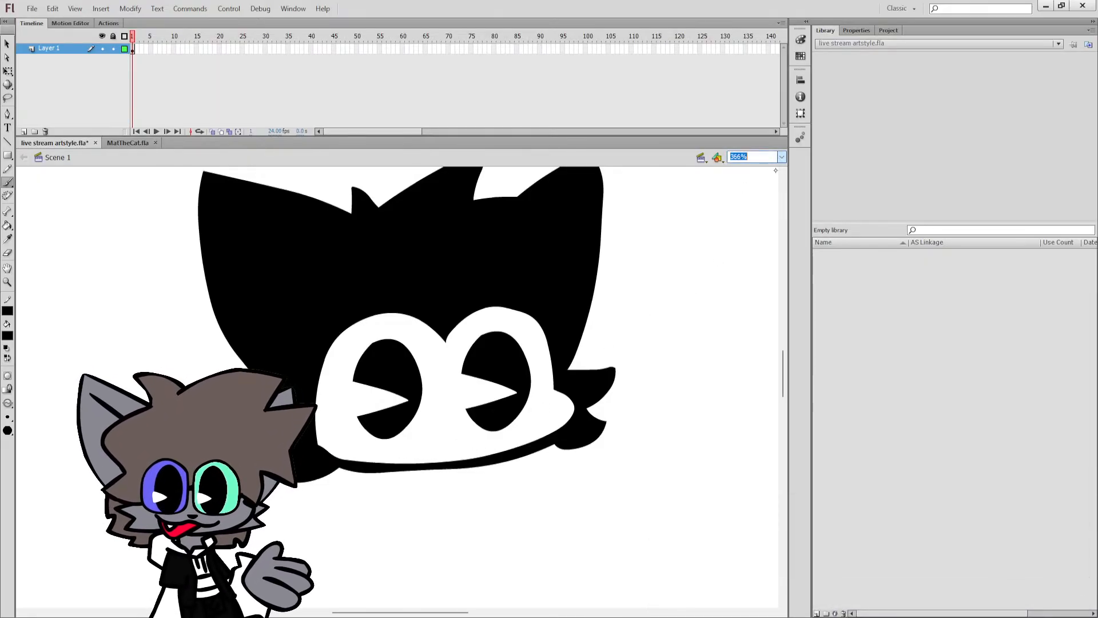
click(773, 173)
click(7, 72)
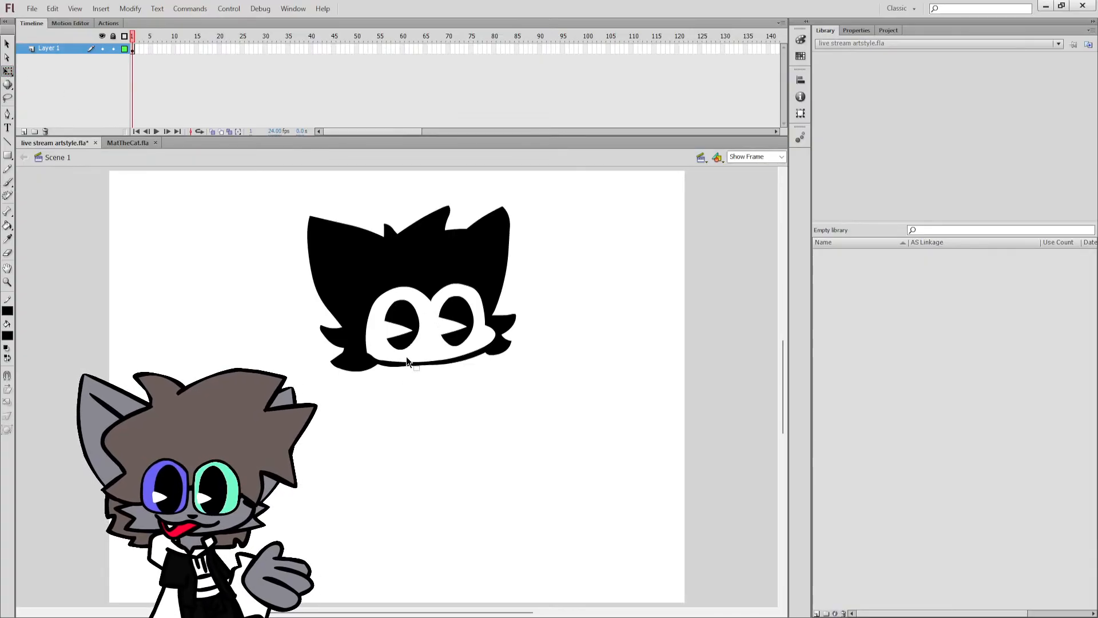
click(407, 341)
shift+click(465, 332)
drag(428, 350, 450, 327)
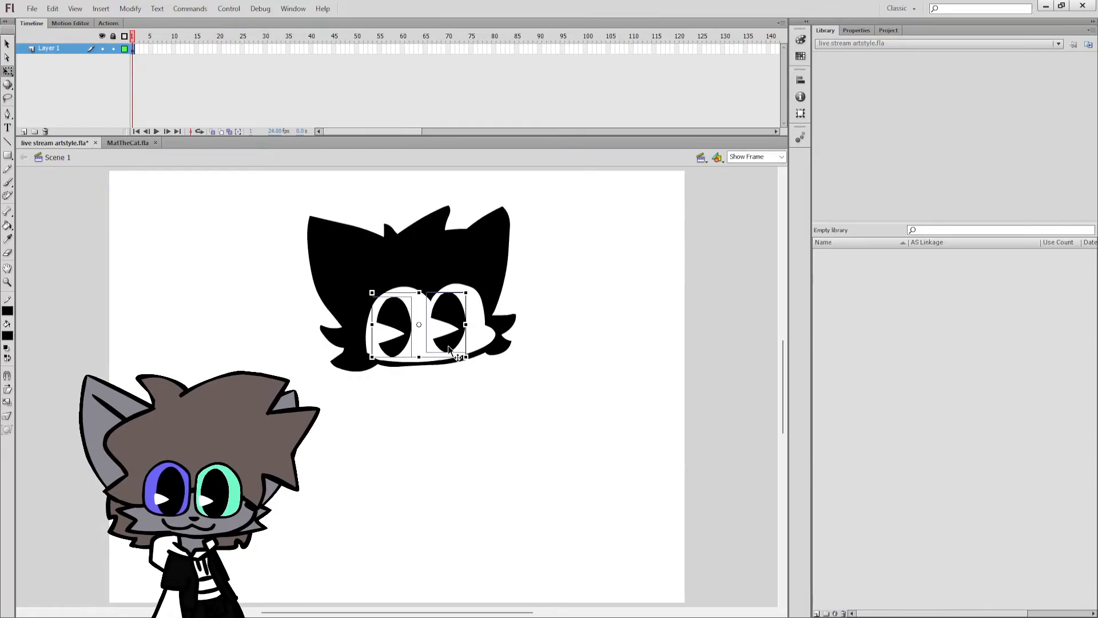
click(445, 410)
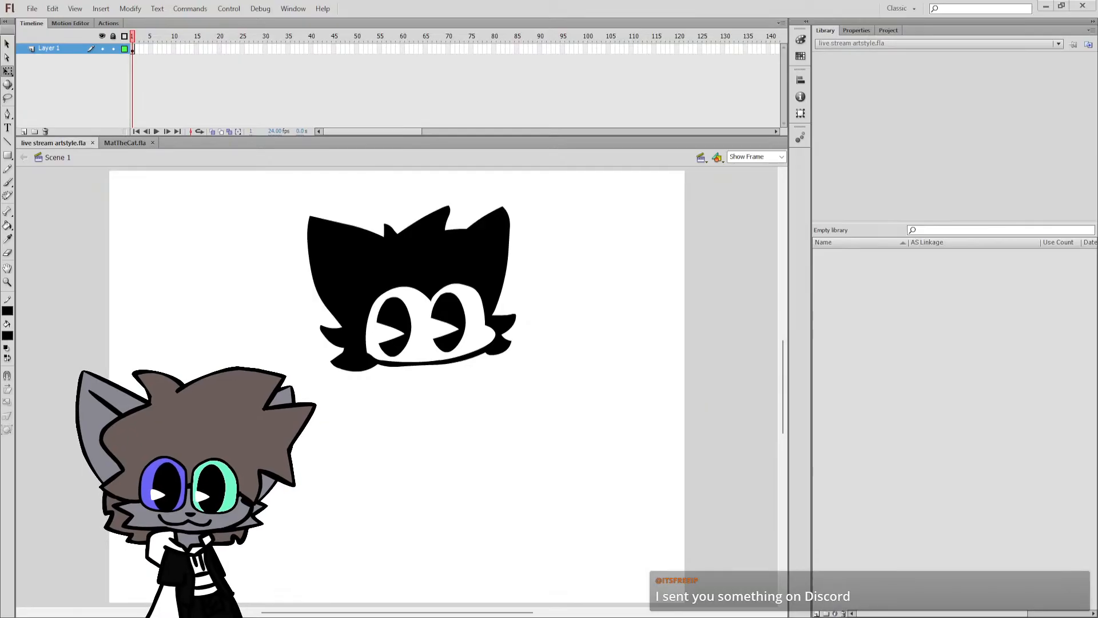
Try shifting both eyes up and to the right inside the face mask, and undo the move.
click(399, 339)
shift+click(452, 333)
drag(452, 333, 465, 327)
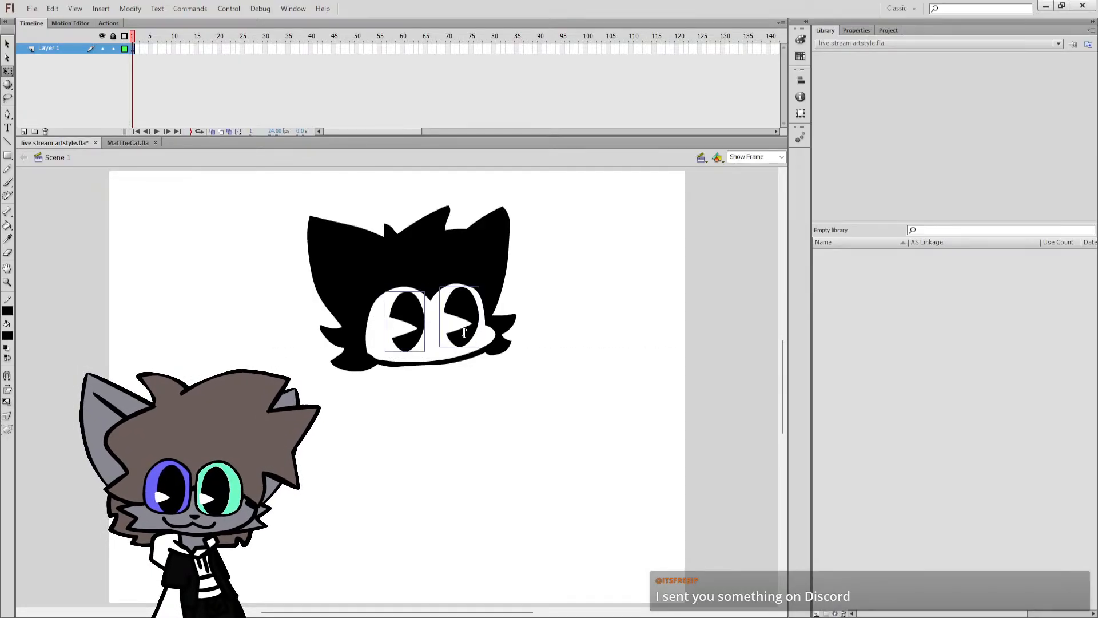
key(ctrl+z)
click(527, 287)
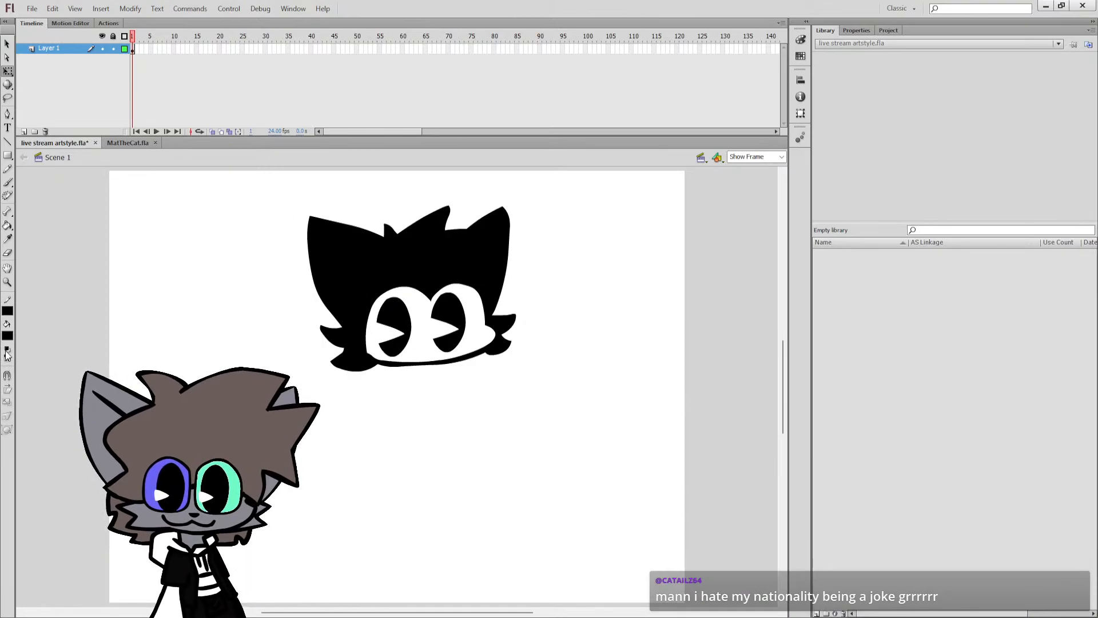
Reset the colors to a black stroke and white fill, and pull the top edge of the mask's right lobe slightly.
click(6, 348)
click(7, 226)
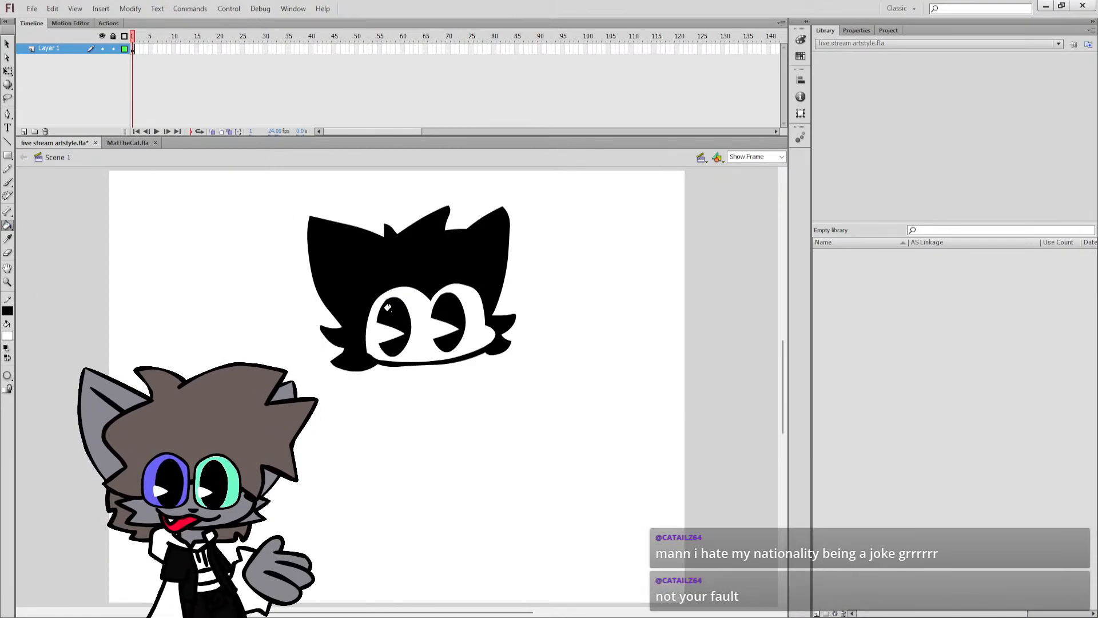
key(q)
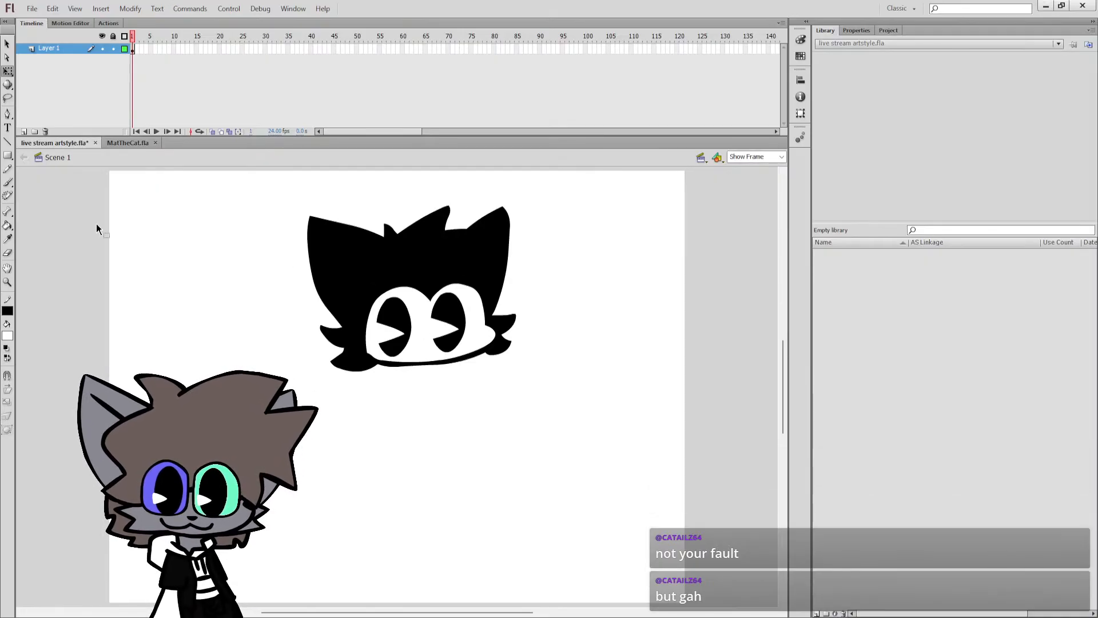
click(440, 291)
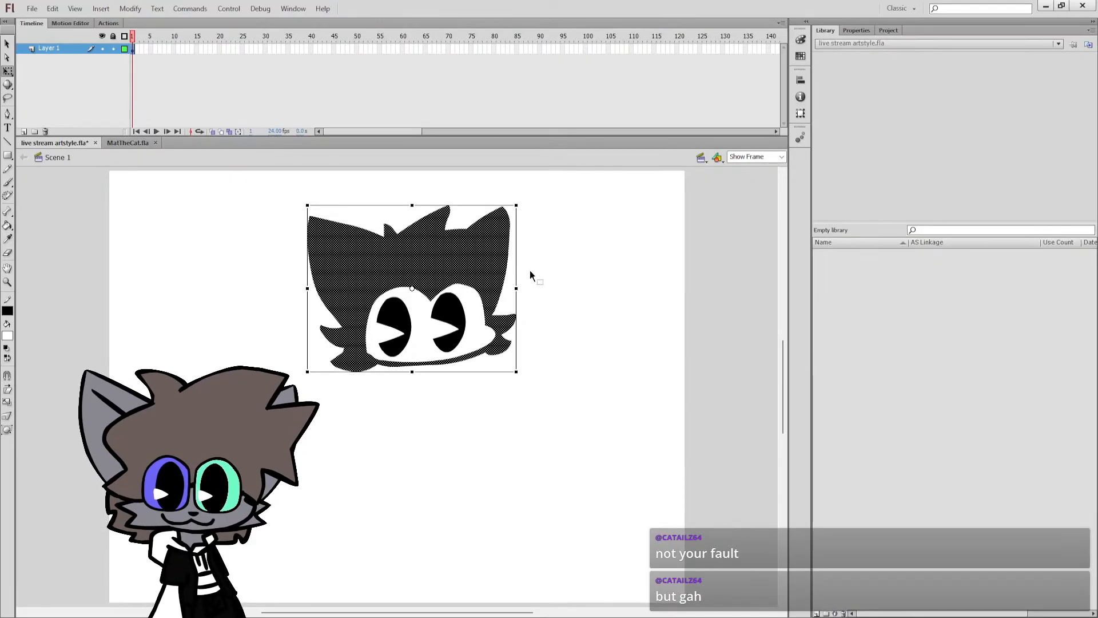
click(530, 270)
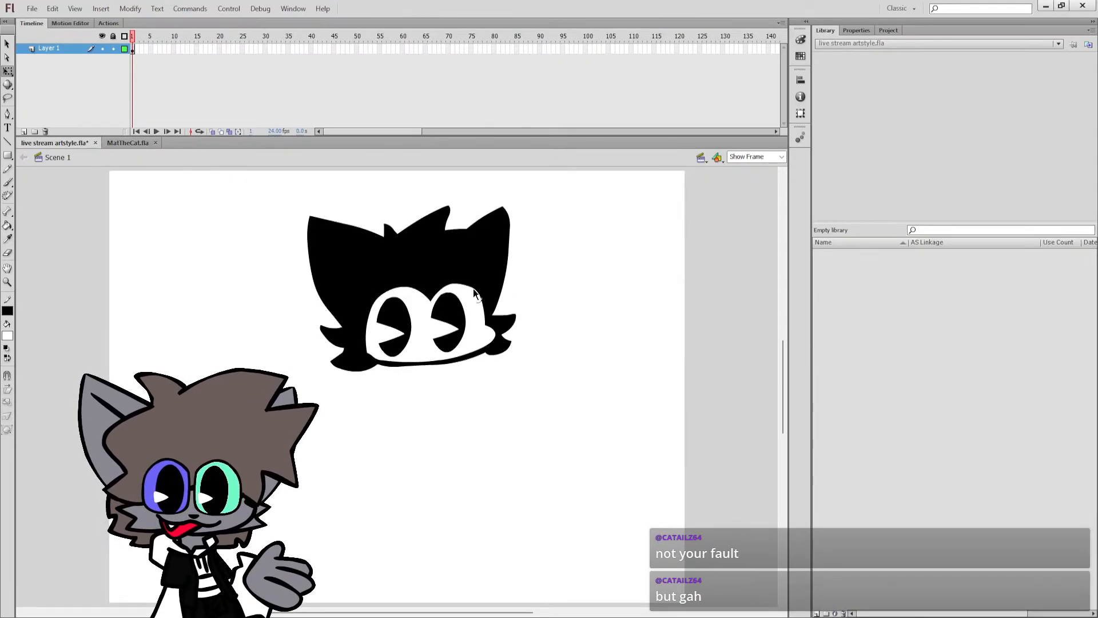
drag(466, 283, 466, 285)
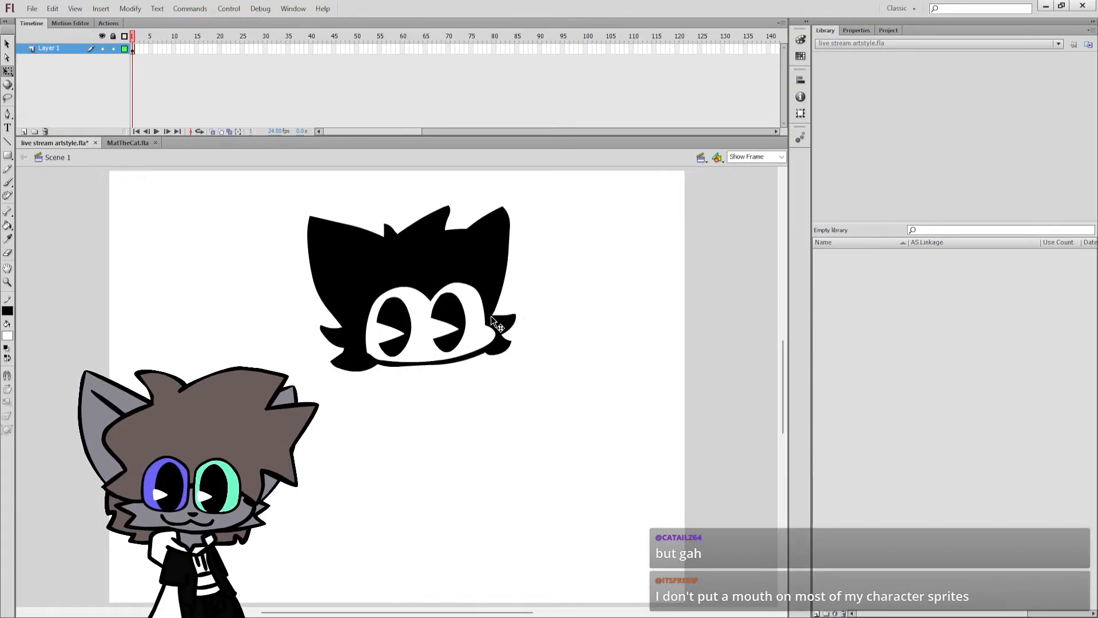
Shift both eyes slightly right and up within the face mask, and close the crumbl cookie remake.fla document.
click(460, 330)
shift+click(394, 319)
drag(394, 319, 457, 321)
click(532, 290)
click(456, 321)
shift+click(401, 315)
click(610, 237)
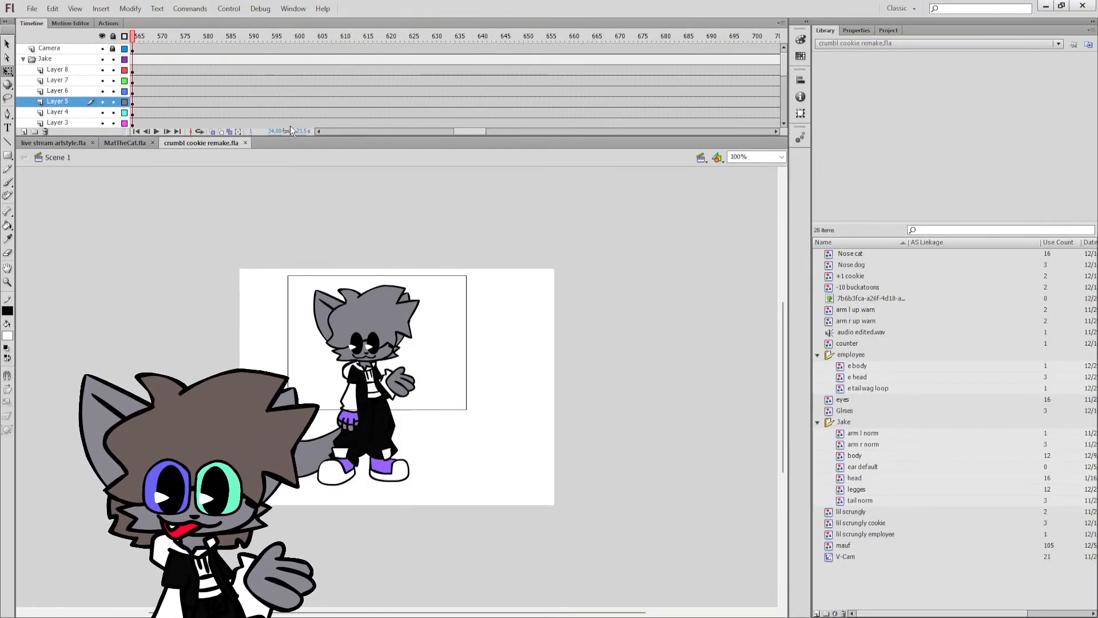
click(246, 142)
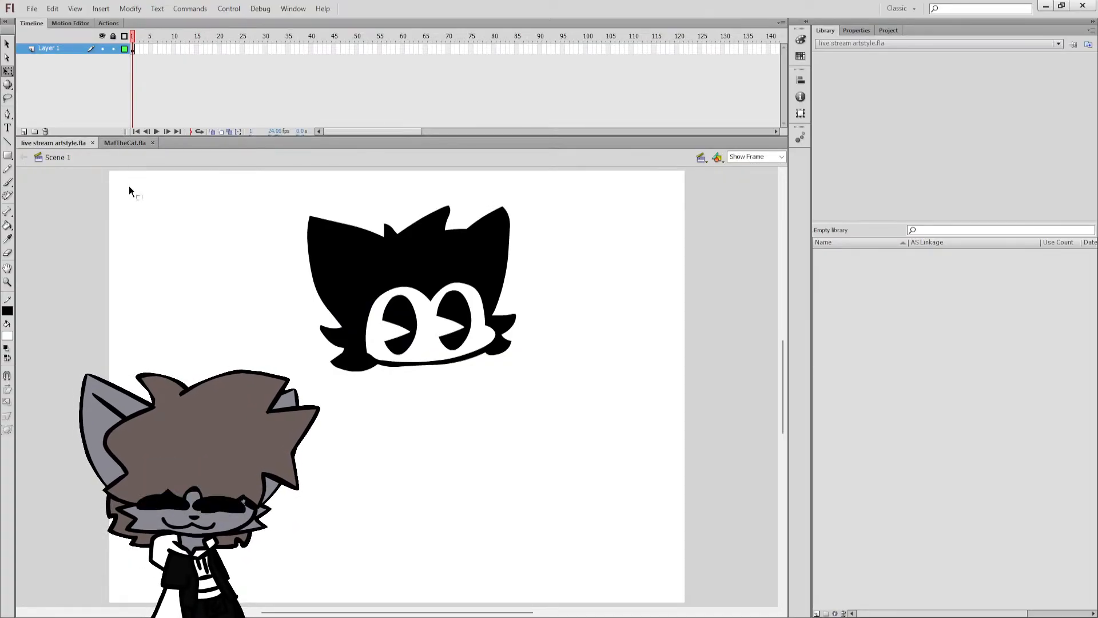
Select the black head and white face mask without the eyes and convert them to a symbol named head.
key(b)
key(ctrl+a)
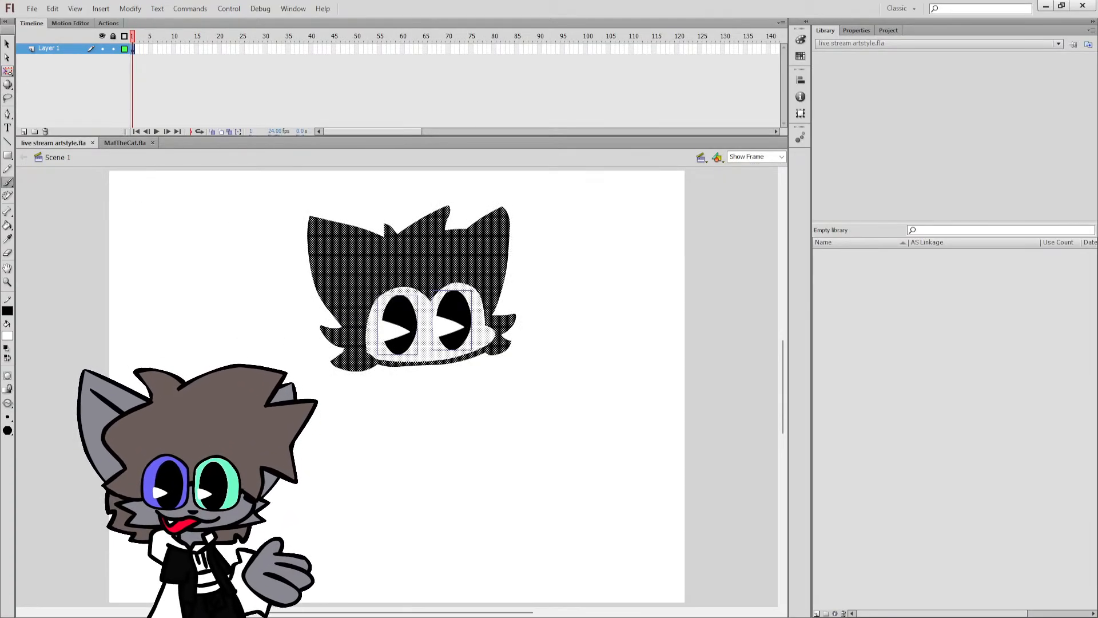
key(q)
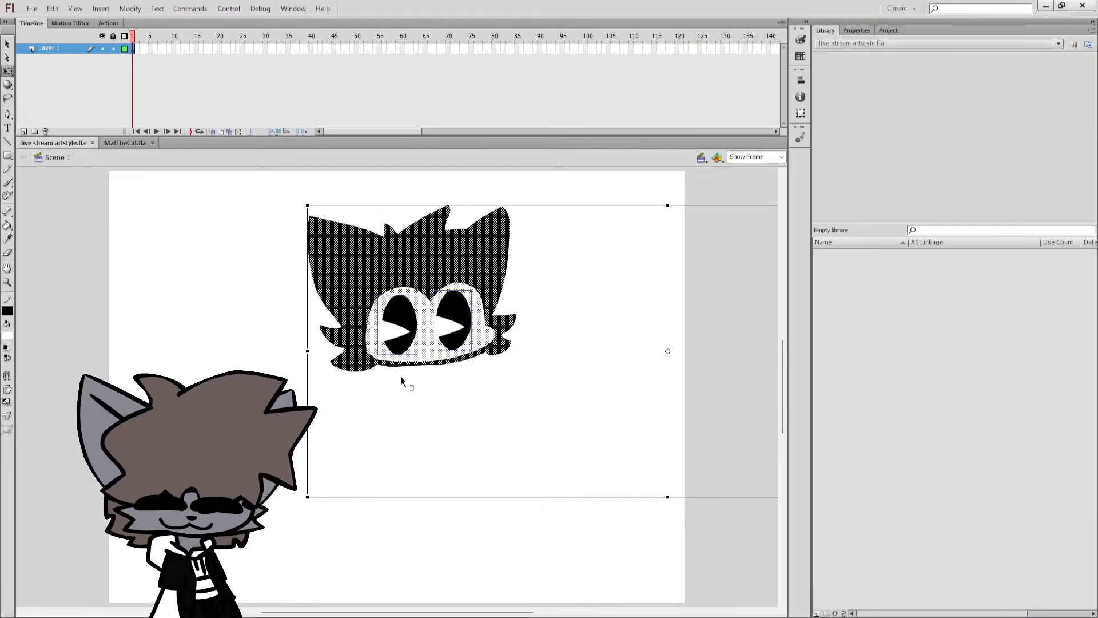
drag(548, 398, 282, 204)
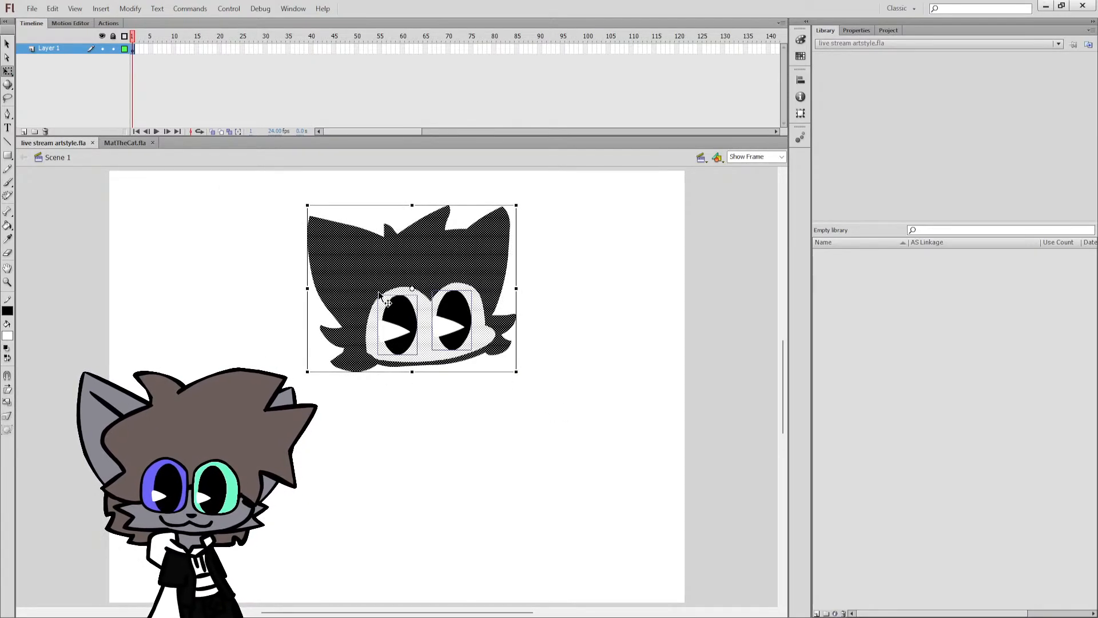
shift+click(473, 318)
shift+click(459, 319)
shift+click(475, 319)
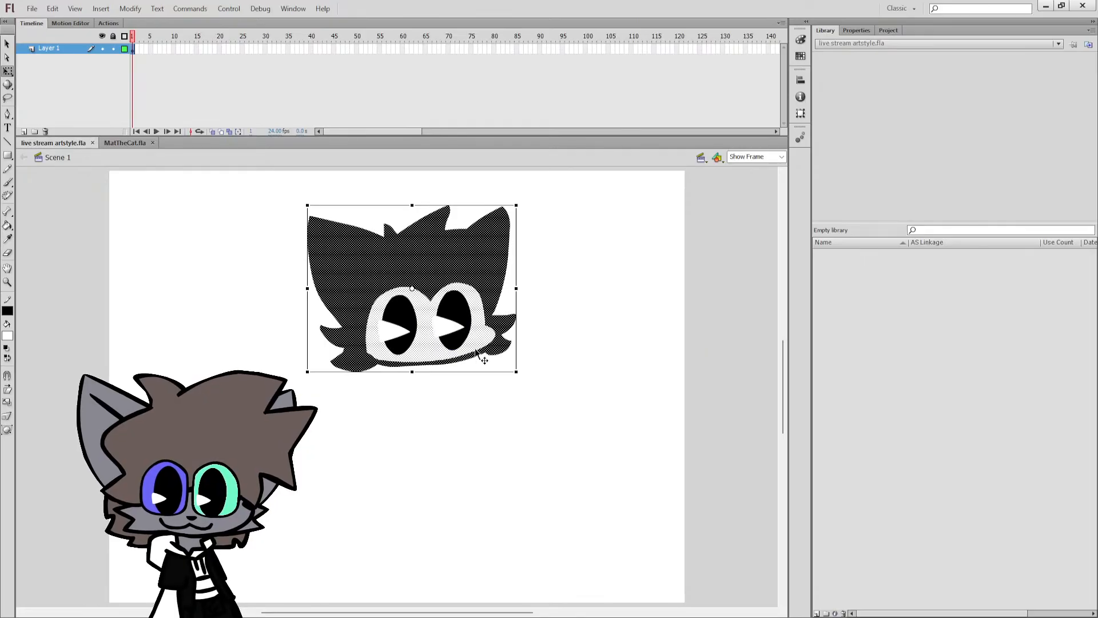
key(F8)
text(head)
key(Return)
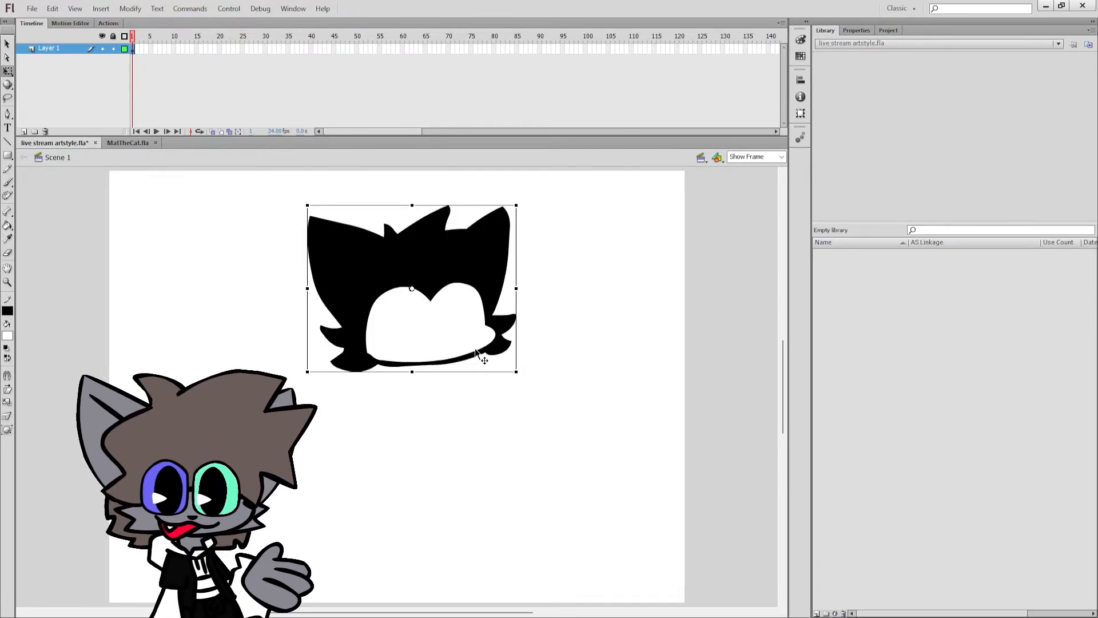
Try deleting the head symbol from the stage, and undo the deletion.
key(Delete)
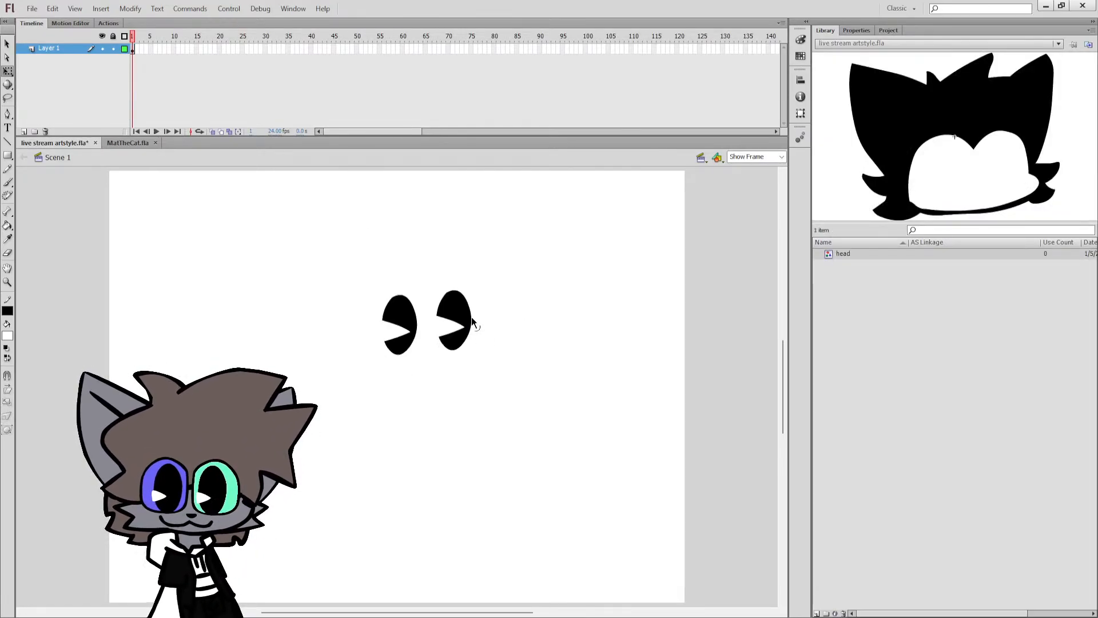
key(ctrl+z)
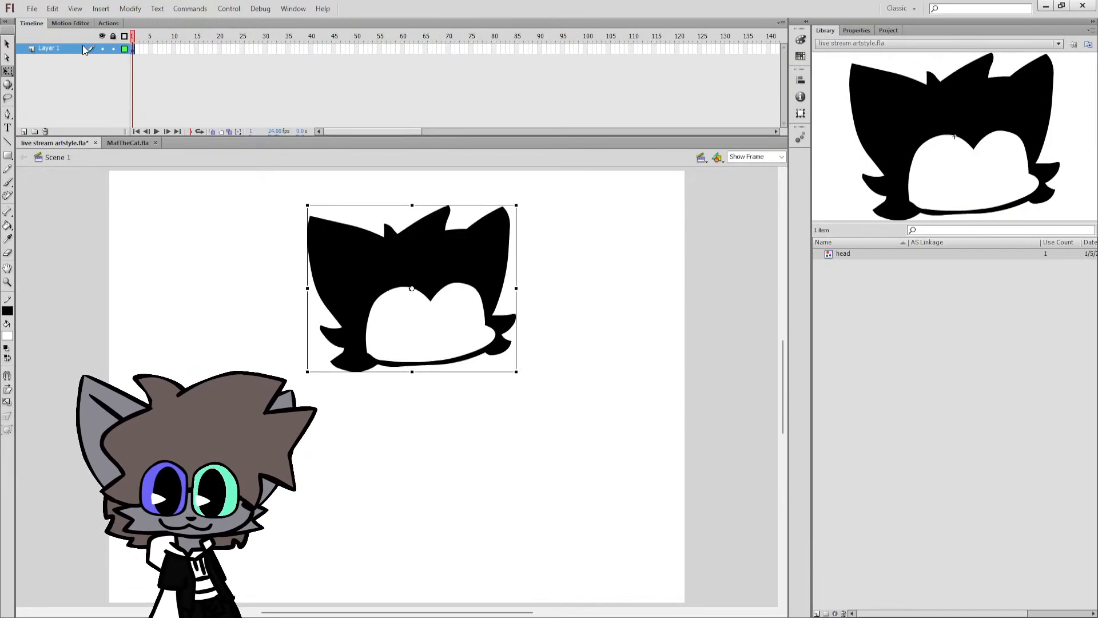
click(83, 47)
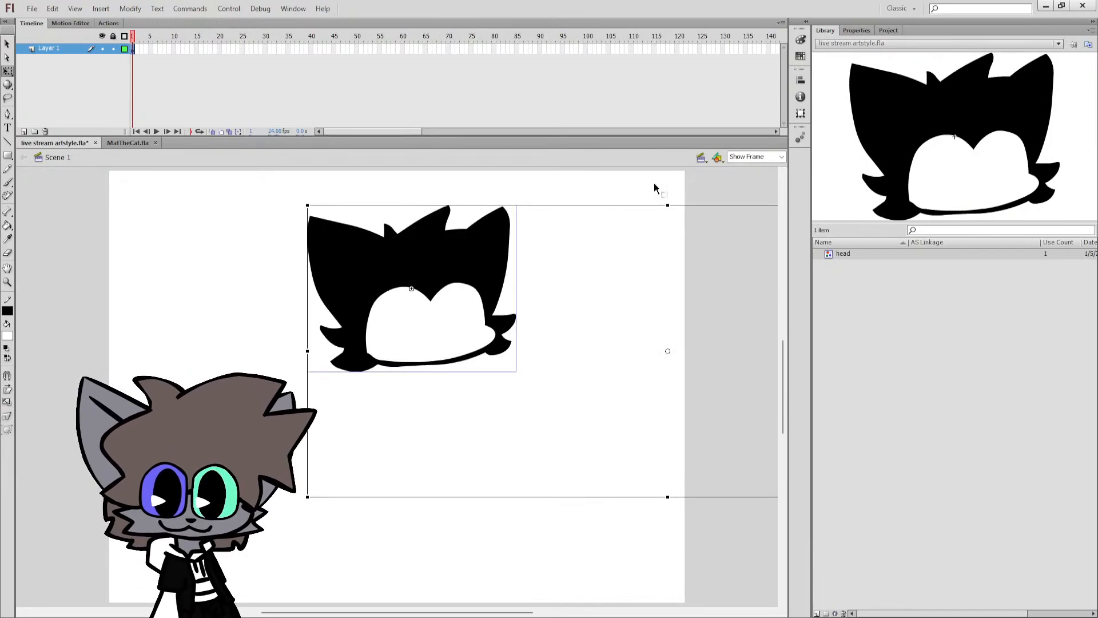
click(756, 180)
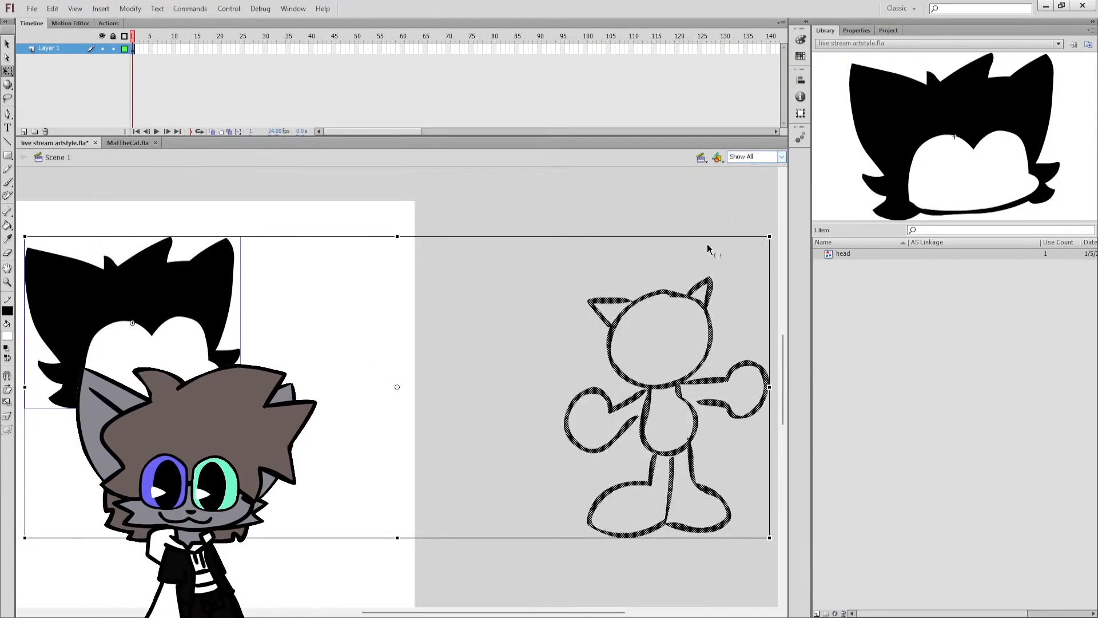
click(572, 380)
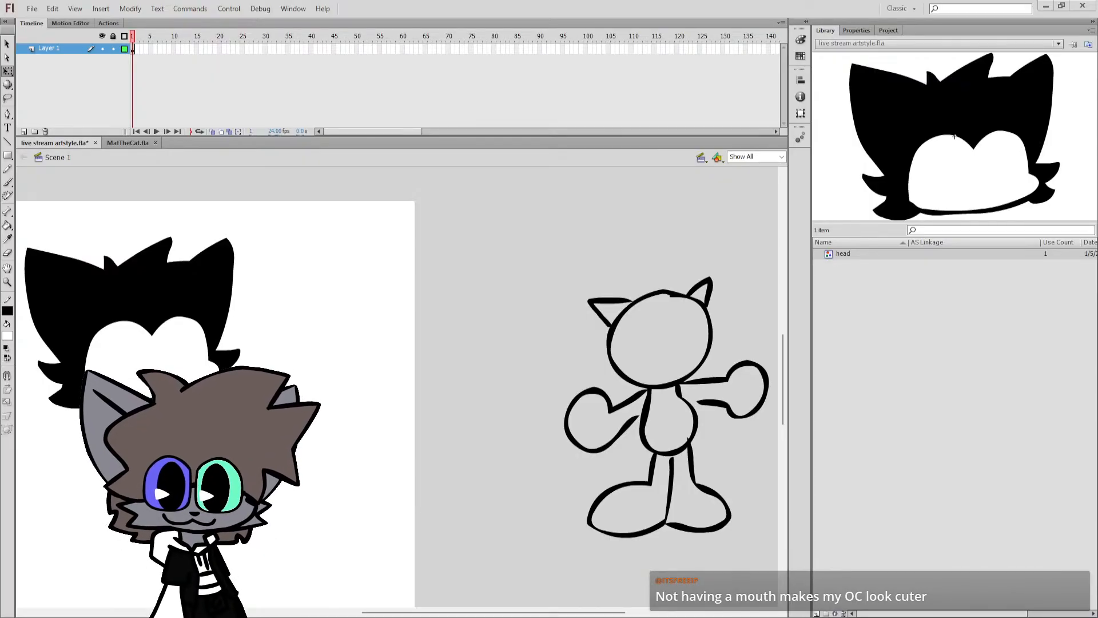
Move the head symbol from Layer 1 to a new layer above it, keeping its position.
key(ctrl+a)
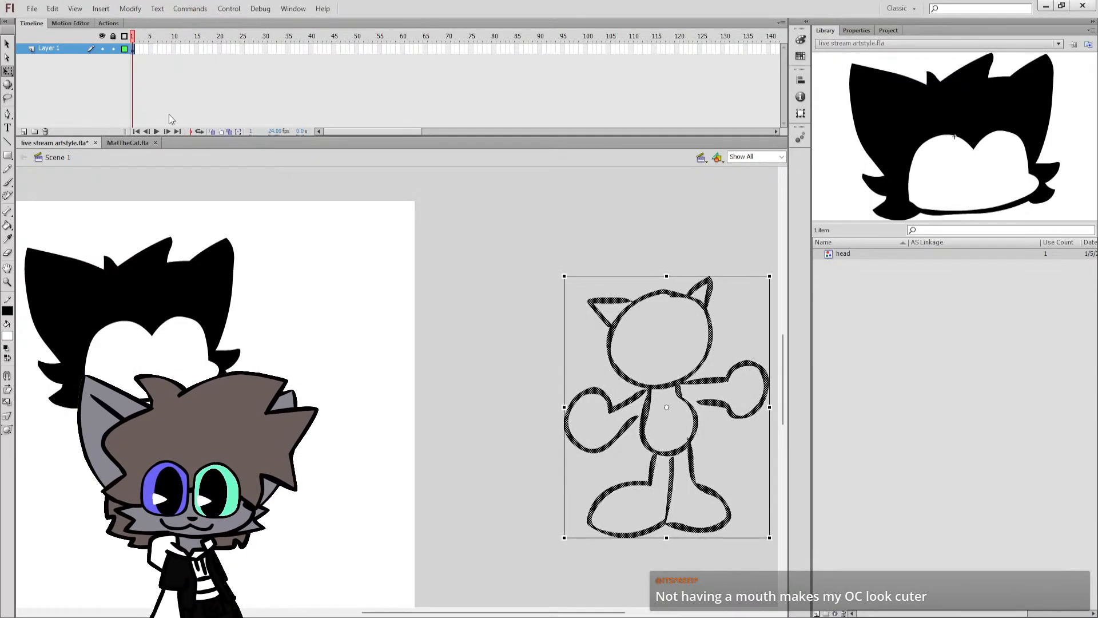
click(214, 263)
key(Delete)
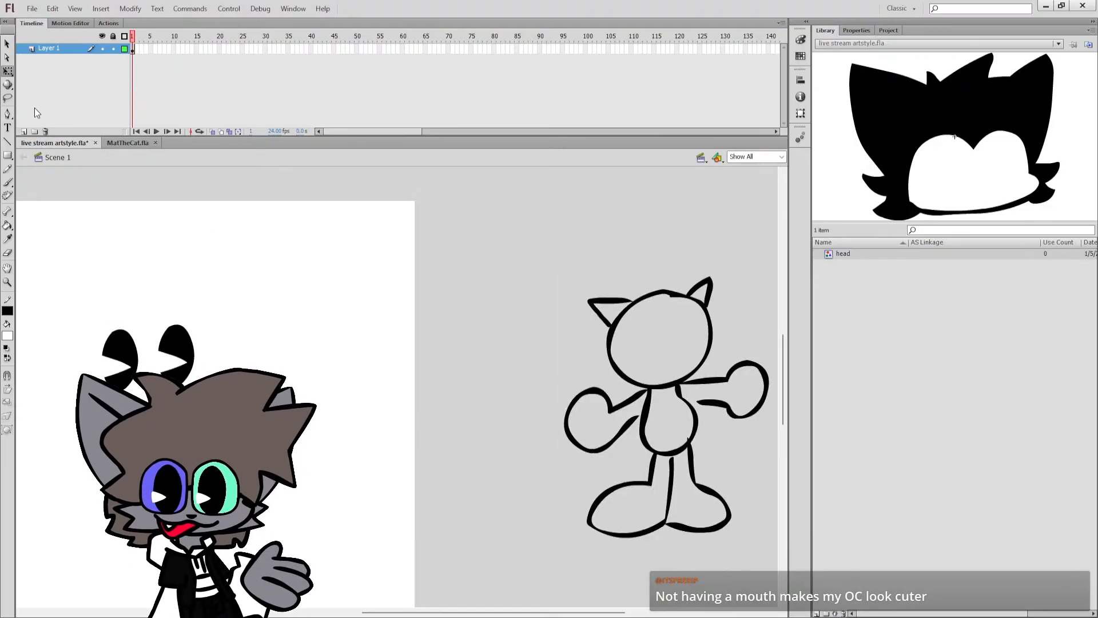
key(ctrl+z)
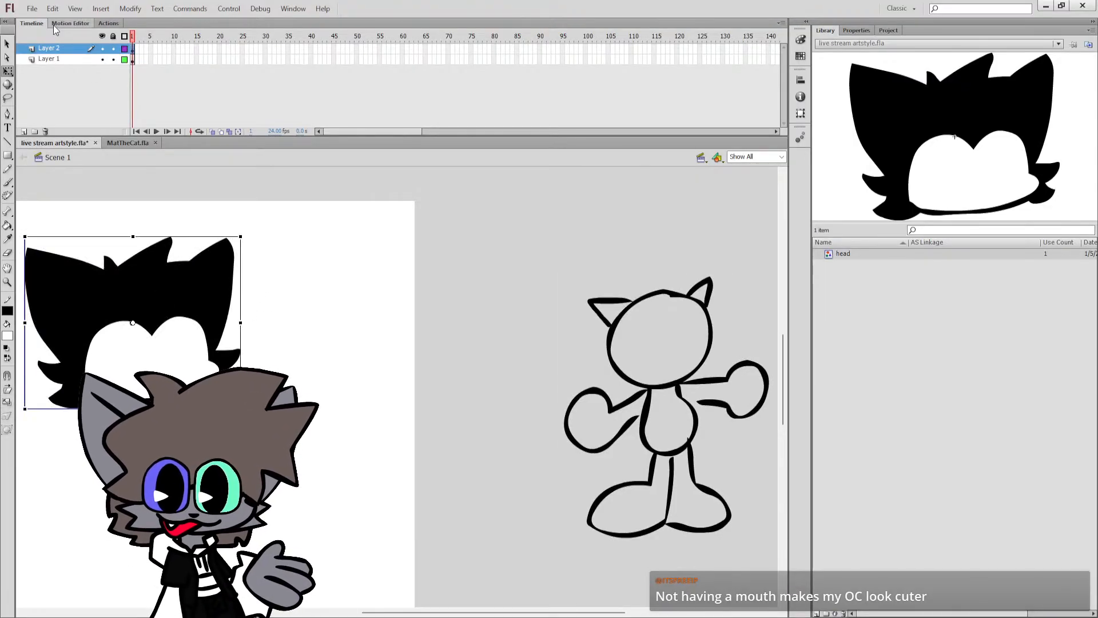
Cut both eyes from Layer 1, paste them in place over the head on Layer 2, and save the file.
click(103, 49)
drag(239, 309, 48, 377)
key(Delete)
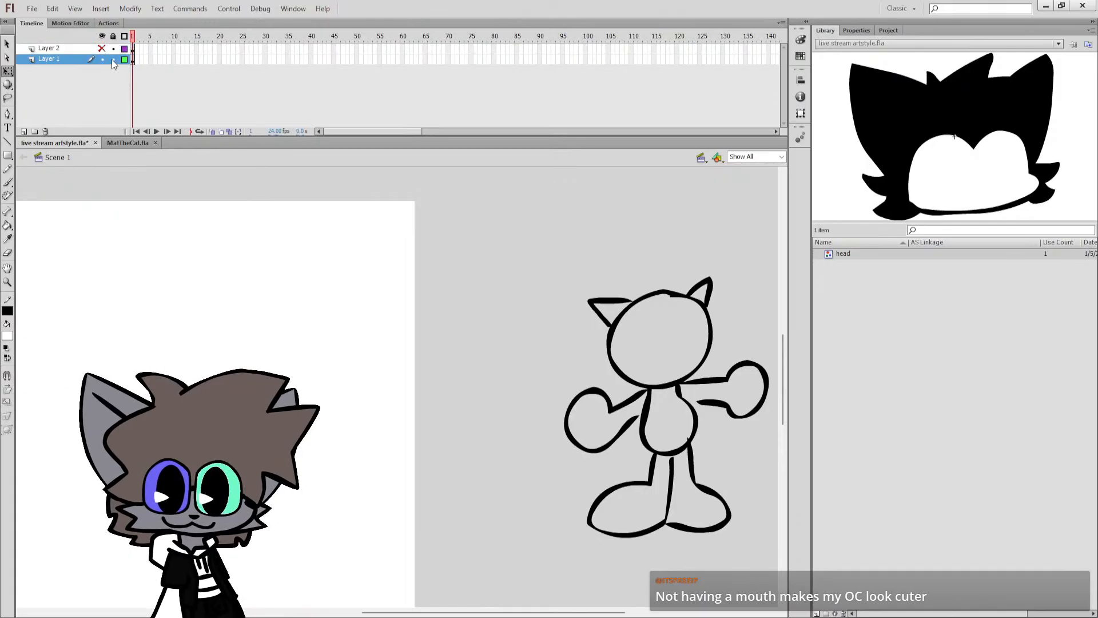
click(102, 49)
click(50, 49)
key(ctrl+v)
key(ctrl+z)
key(ctrl+shift+v)
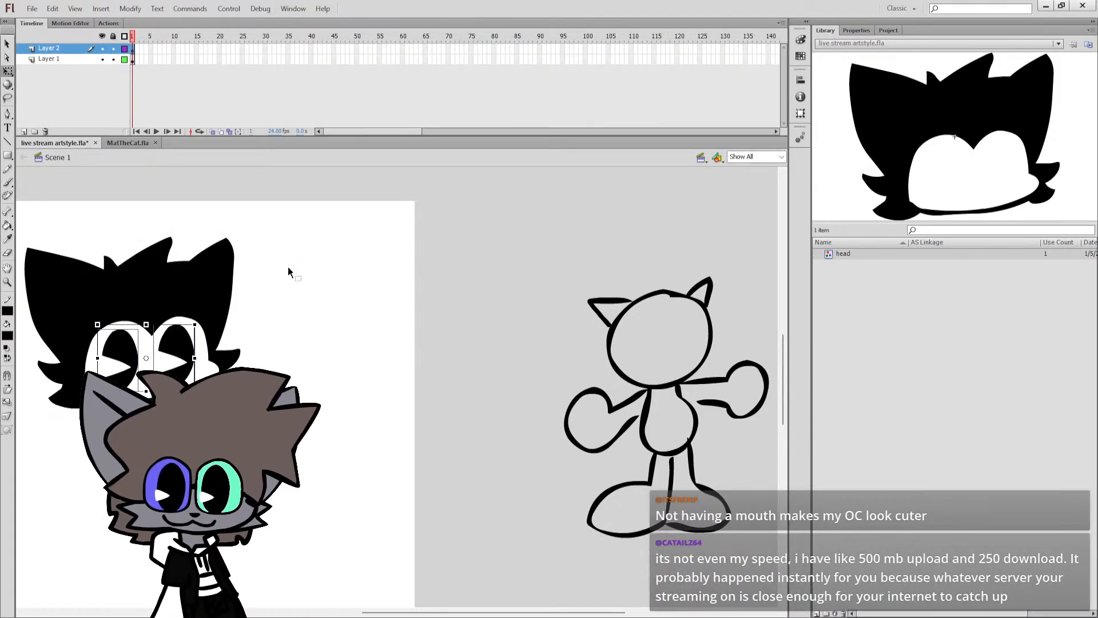
click(289, 272)
key(ctrl+s)
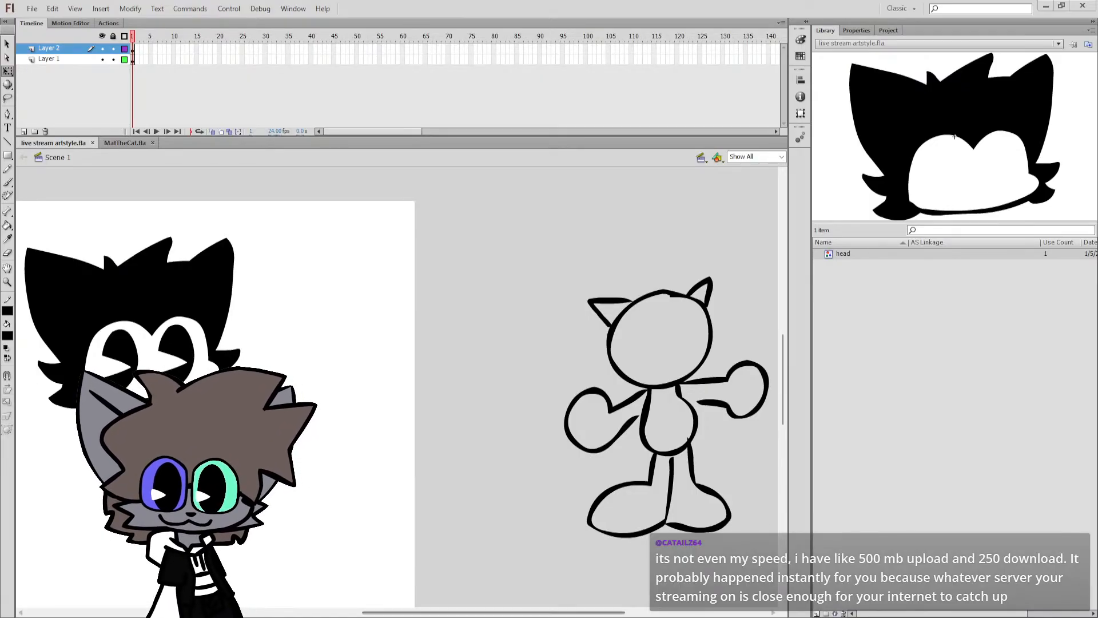
Shift both eyes slightly left within the face mask and switch to the Brush tool.
drag(573, 612, 479, 612)
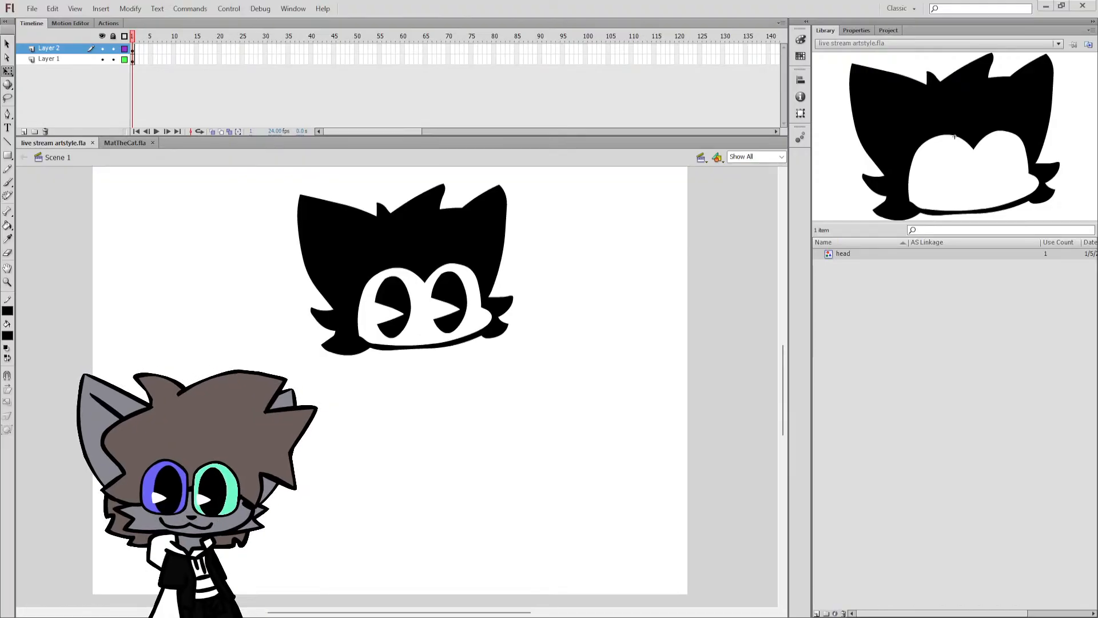
click(392, 306)
click(449, 321)
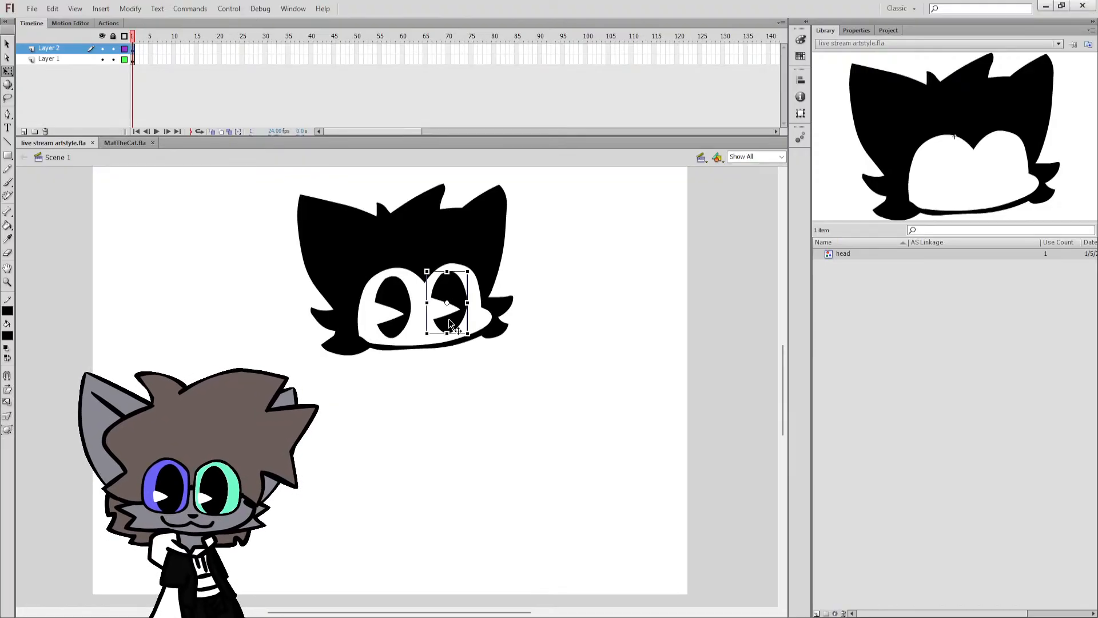
shift+click(378, 304)
drag(399, 302, 392, 302)
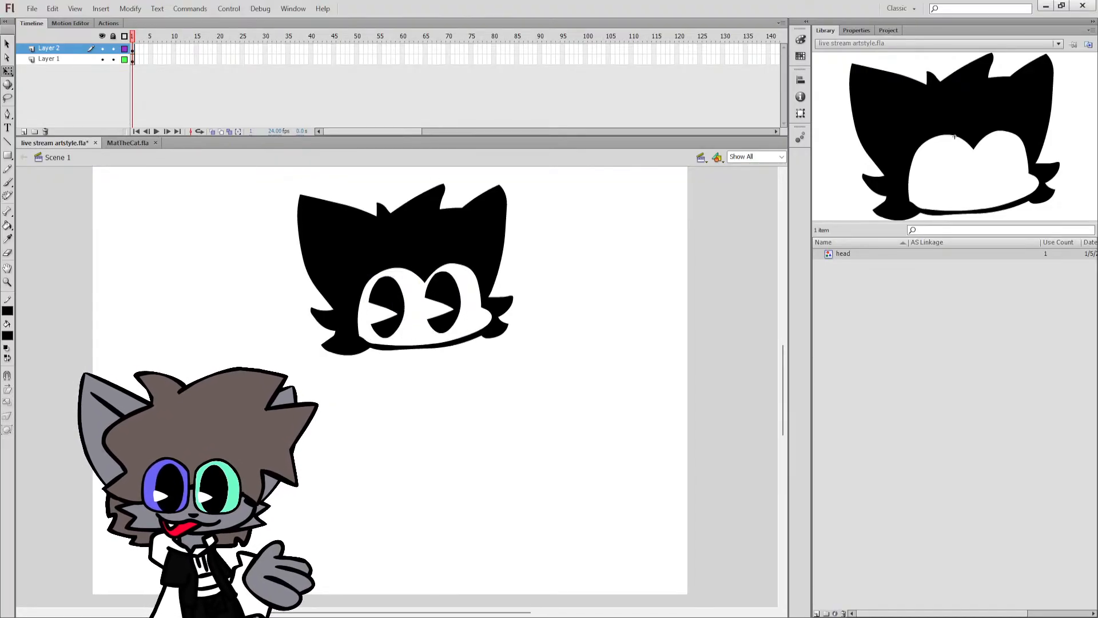
key(b)
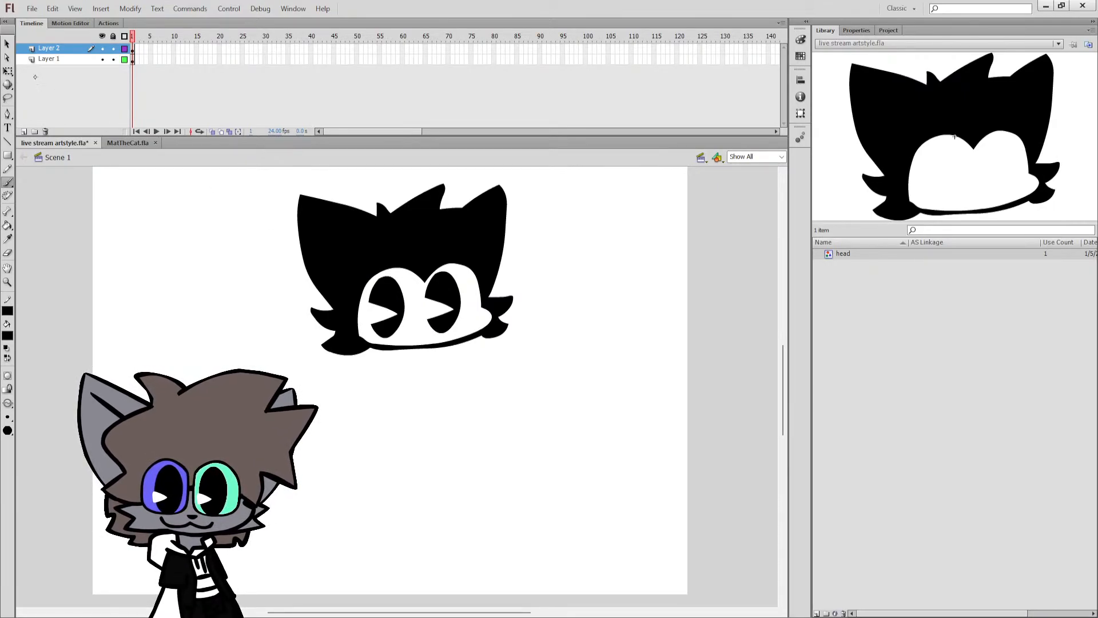
Try rescaling the head and both eyes together with Free Transform, undo the change, and save the file.
key(q)
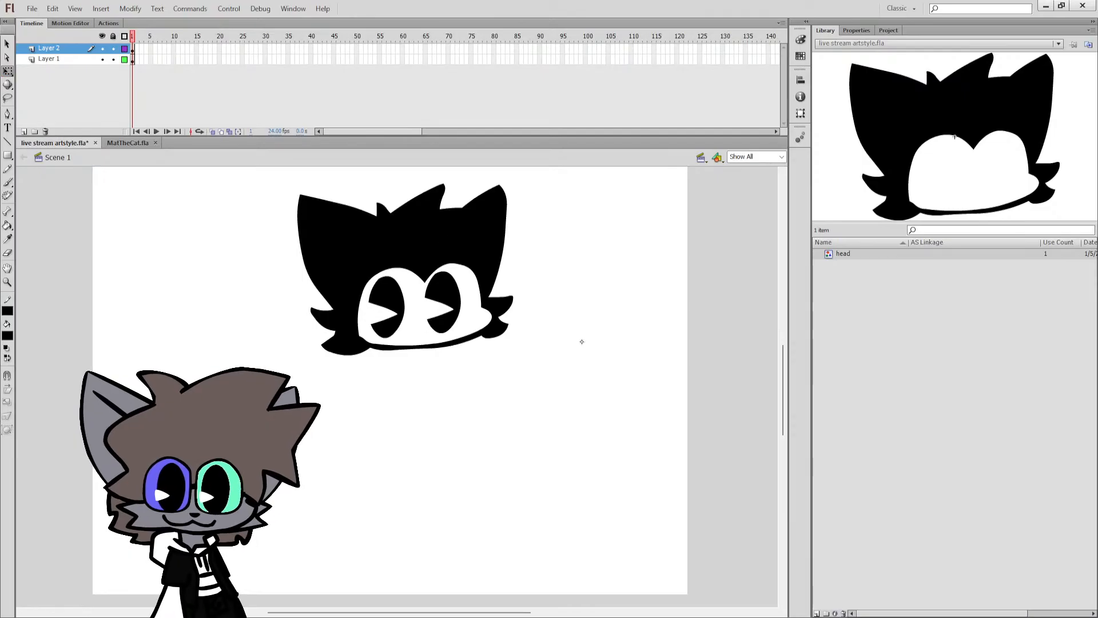
key(ctrl+s)
key(ctrl+a)
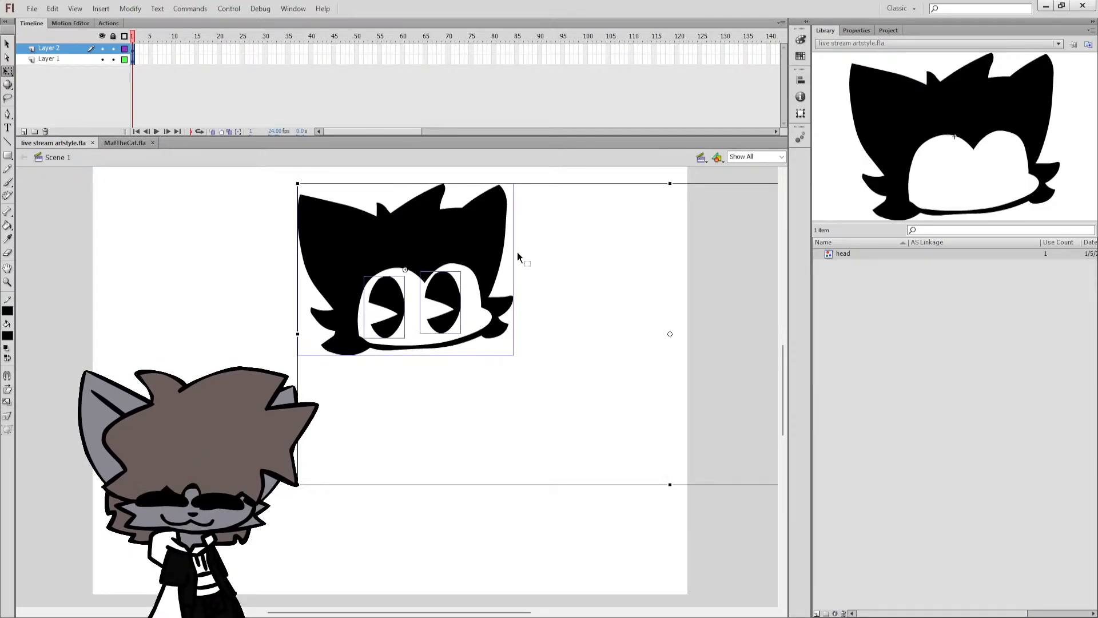
click(517, 253)
drag(570, 368, 262, 197)
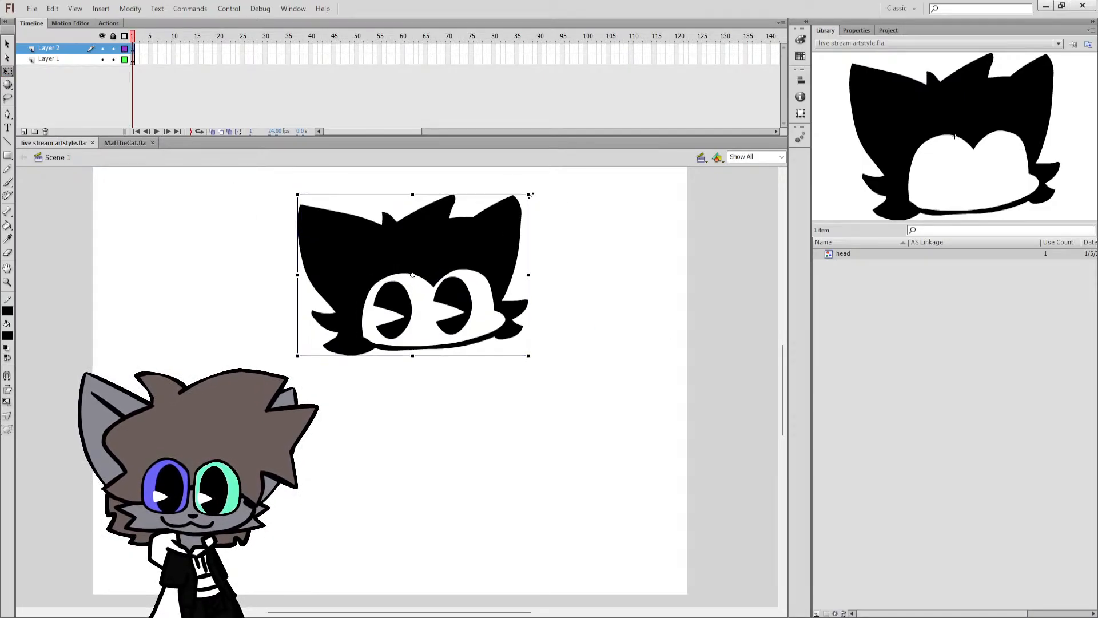
drag(520, 184, 537, 232)
key(ctrl+z)
click(539, 239)
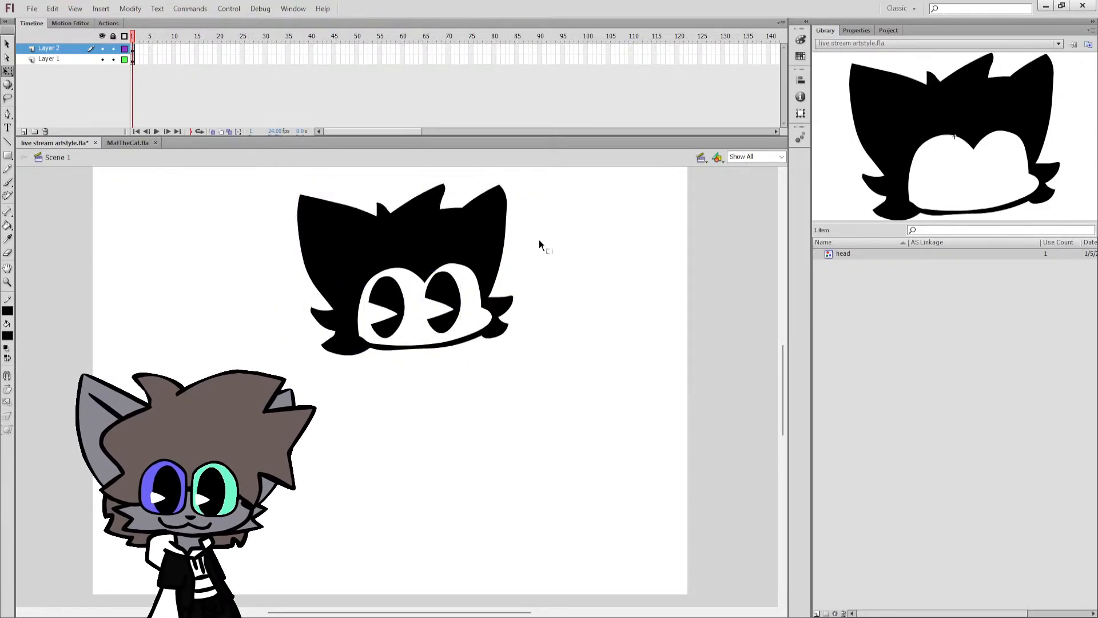
key(ctrl+s)
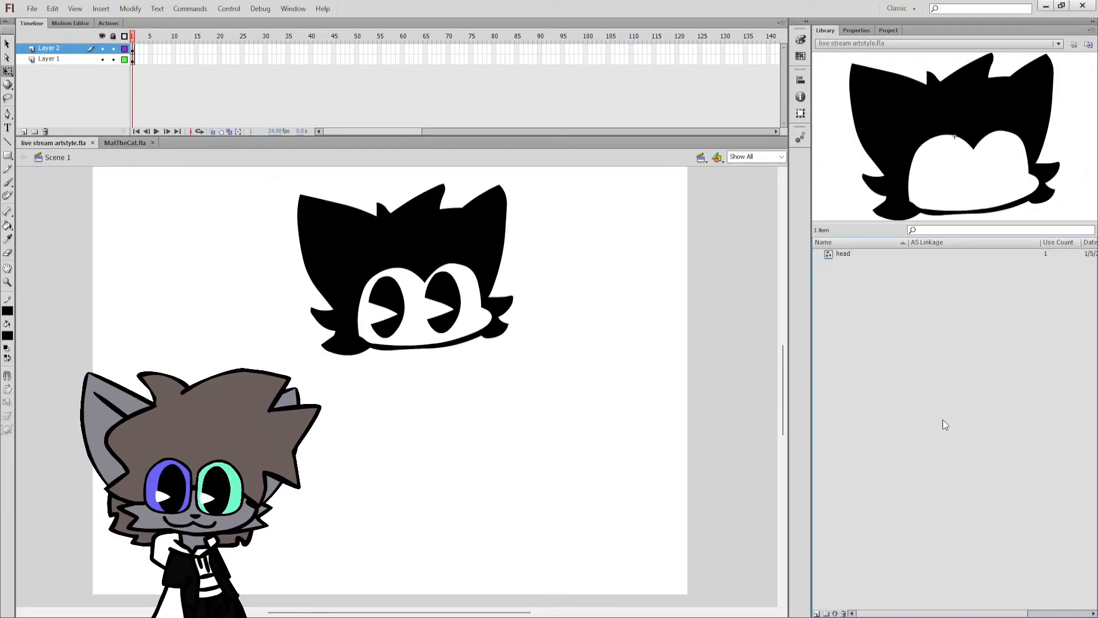
key(b)
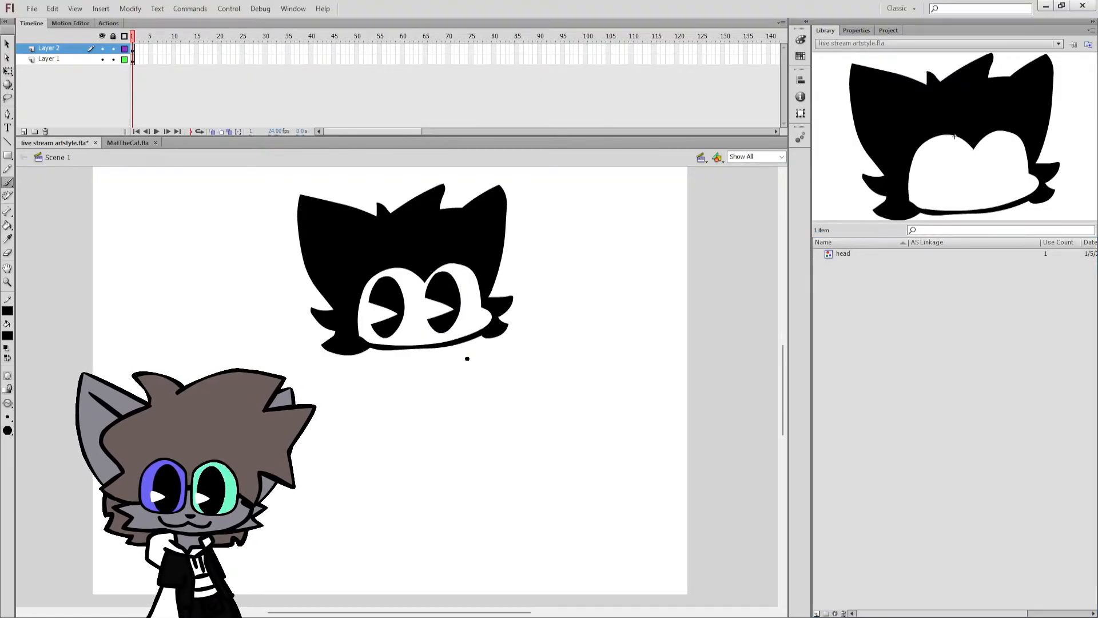
key(q)
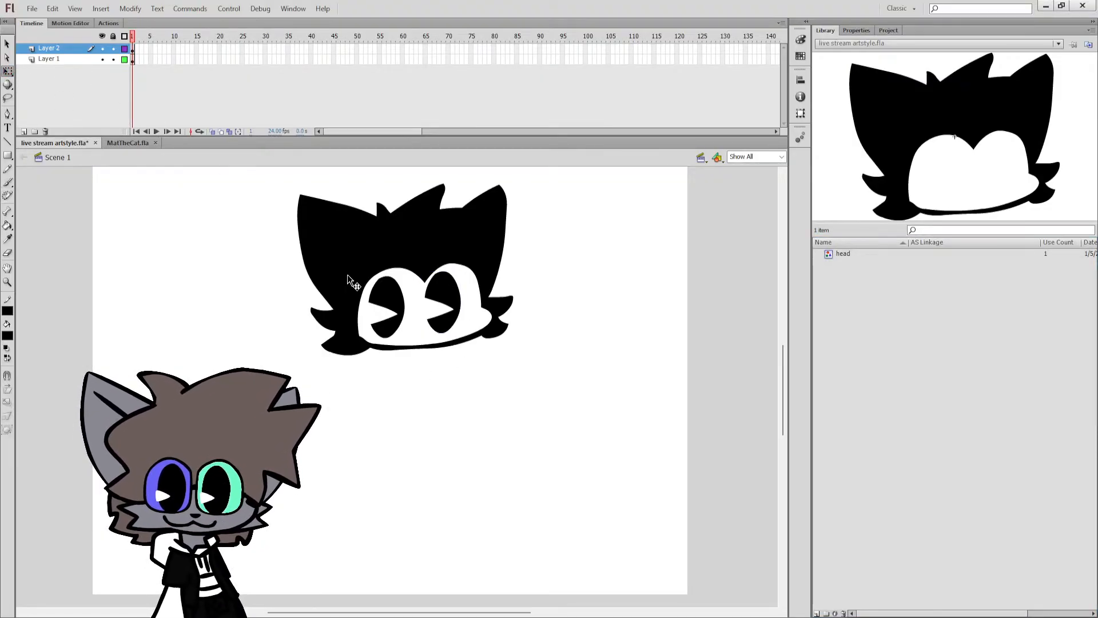
click(382, 309)
drag(448, 299, 454, 307)
key(ctrl+z)
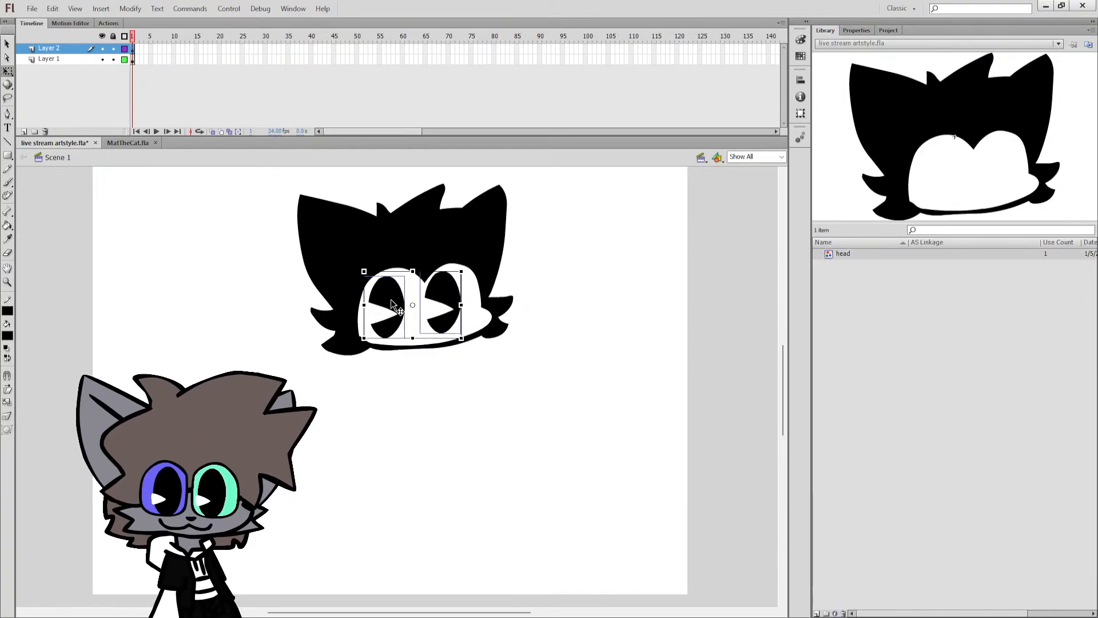
double_click(397, 304)
double_click(431, 304)
double_click(440, 287)
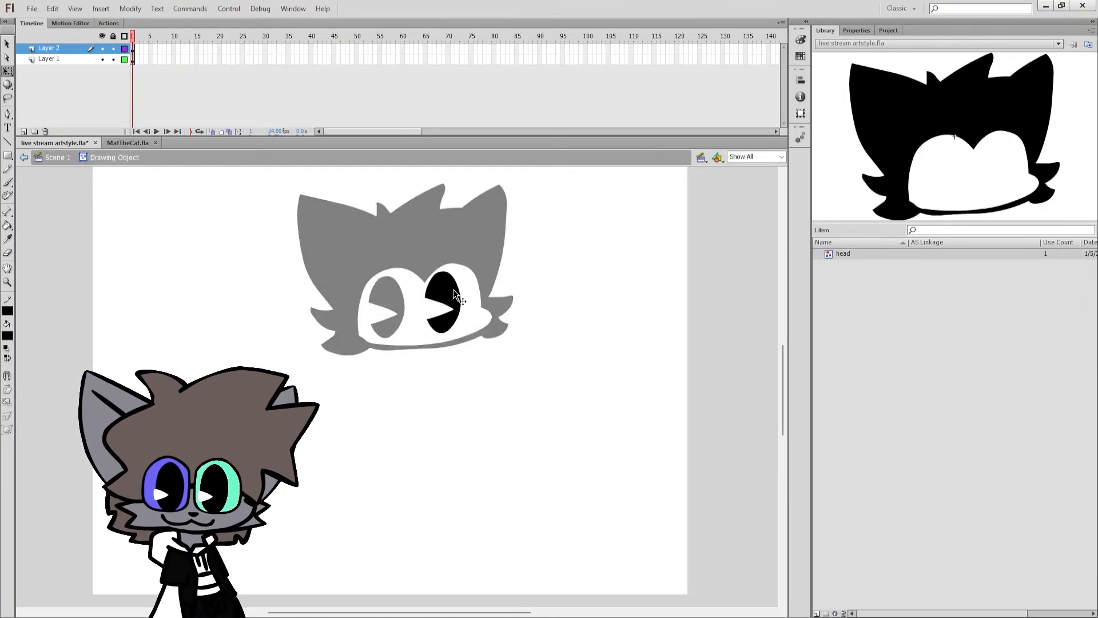
double_click(459, 259)
Nudge both eyes slightly right and down within the white face mask and save the file.
shift+click(392, 303)
drag(390, 302, 390, 300)
key(ctrl+s)
Try outlining a neck and body with arms and legs below the head using the Brush tool, and undo the strokes.
key(b)
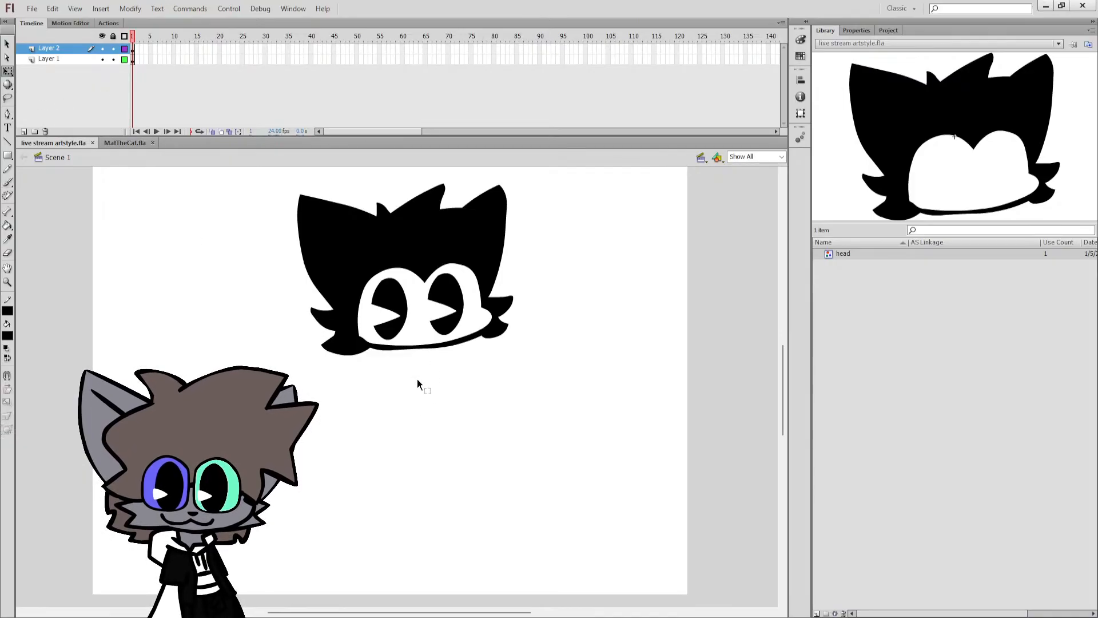
drag(404, 347, 420, 414)
key(ctrl+z)
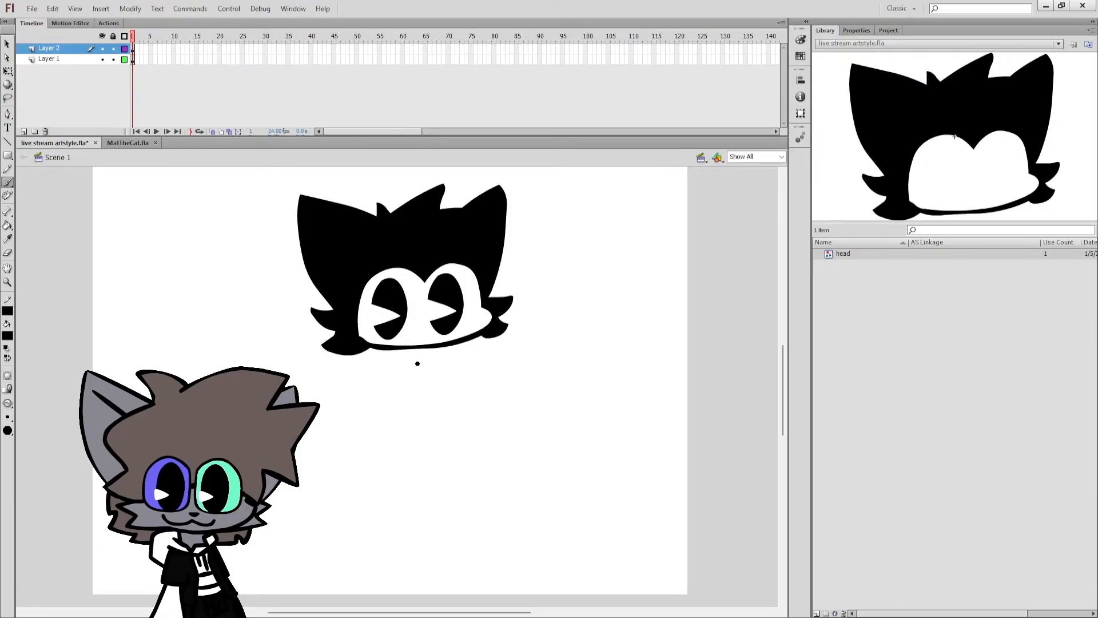
drag(396, 349, 384, 418)
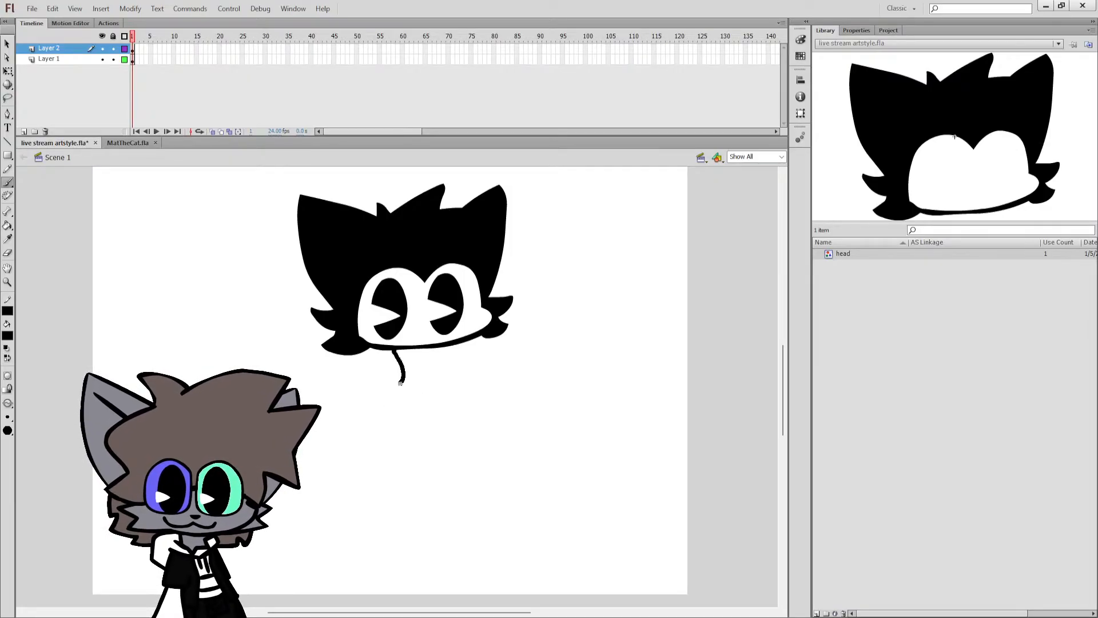
mouse_move(401, 382)
mouse_down()
mouse_move(371, 428)
mouse_move(408, 459)
mouse_move(364, 510)
mouse_move(555, 410)
mouse_move(401, 406)
mouse_move(527, 360)
mouse_move(431, 344)
mouse_move(396, 354)
mouse_move(433, 390)
mouse_move(399, 373)
mouse_move(303, 403)
mouse_move(373, 423)
mouse_move(357, 455)
mouse_move(395, 508)
mouse_move(416, 472)
mouse_move(498, 503)
mouse_move(466, 424)
mouse_move(493, 417)
mouse_move(459, 376)
mouse_move(434, 373)
mouse_move(433, 349)
mouse_up()
key(ctrl+z)
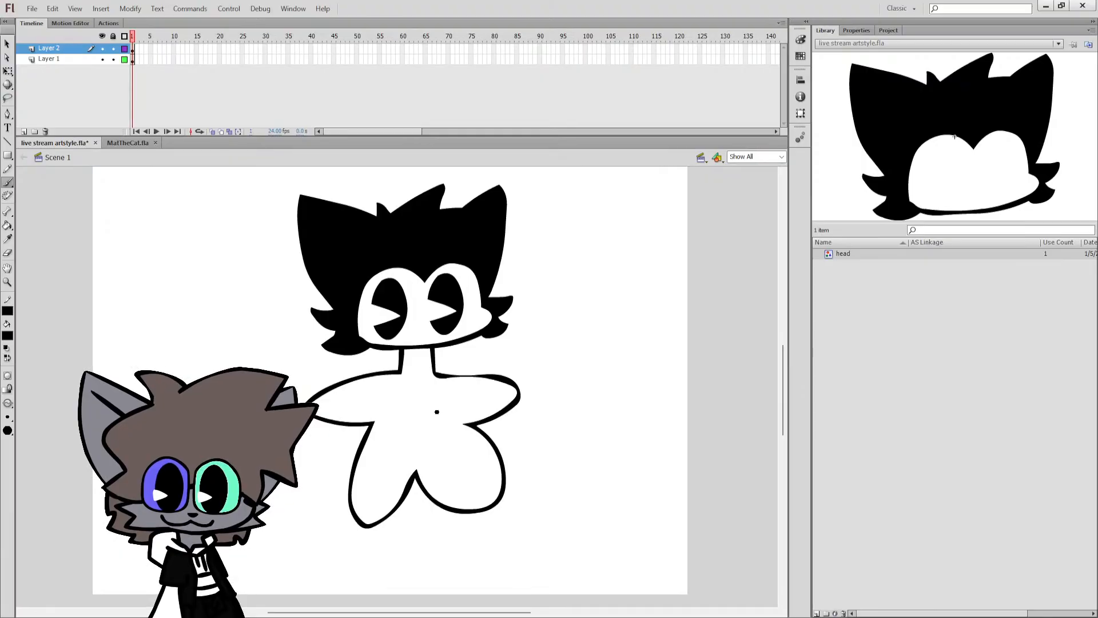
key(ctrl+z)
key(ctrl+z)
key(ctrl+z)
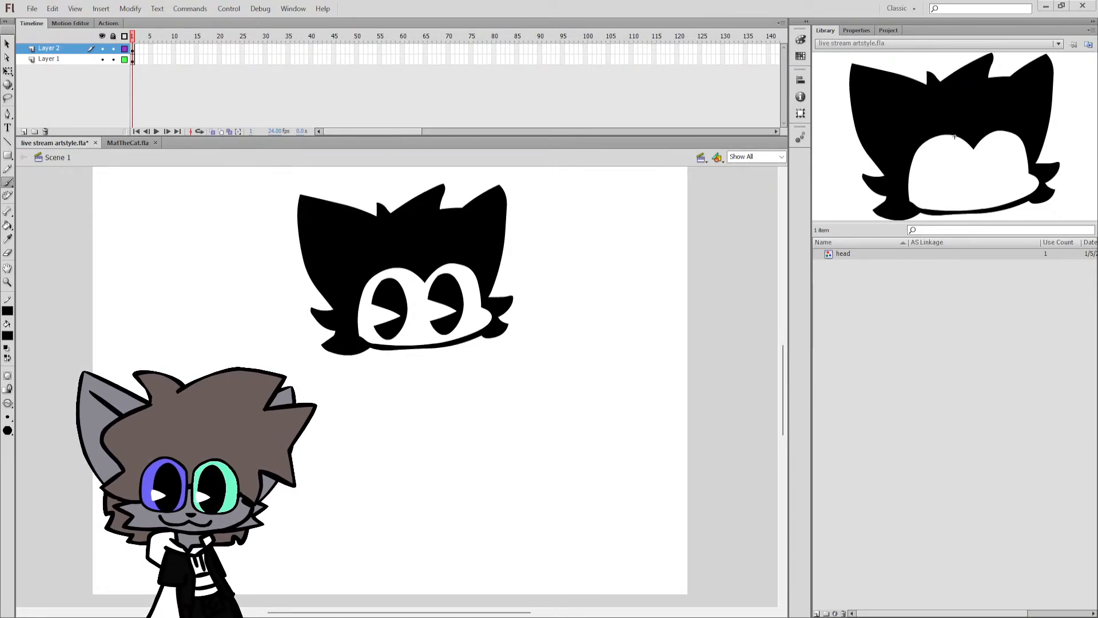
mouse_move(401, 329)
mouse_down()
mouse_move(336, 418)
mouse_move(369, 413)
mouse_move(358, 462)
mouse_move(409, 429)
mouse_move(448, 454)
mouse_move(452, 406)
mouse_move(489, 365)
mouse_move(436, 357)
mouse_move(429, 334)
mouse_up()
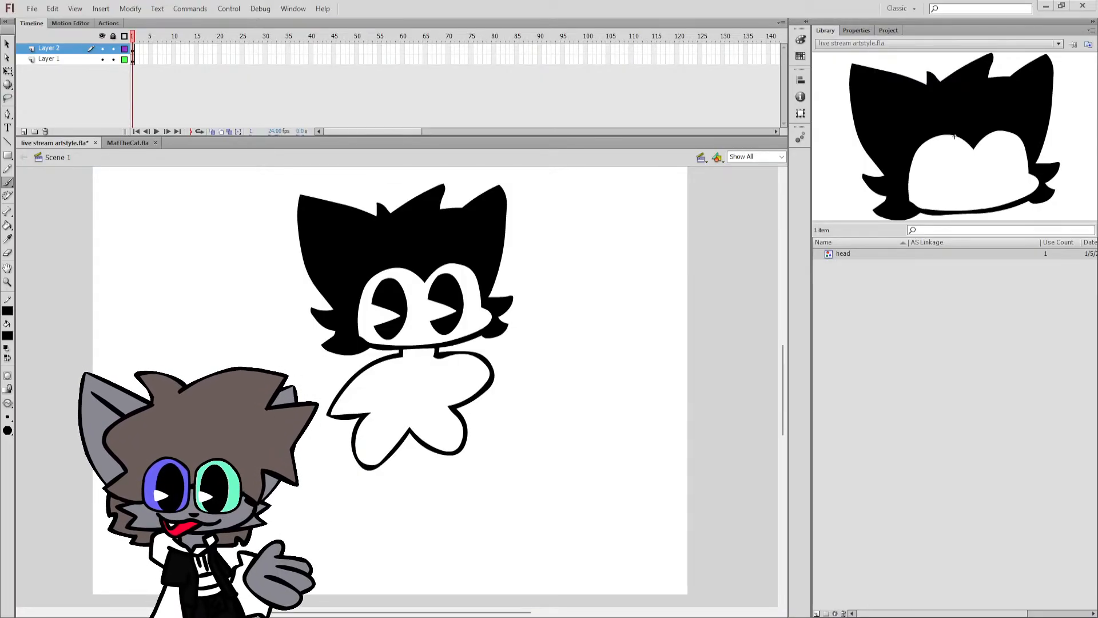
key(ctrl+z)
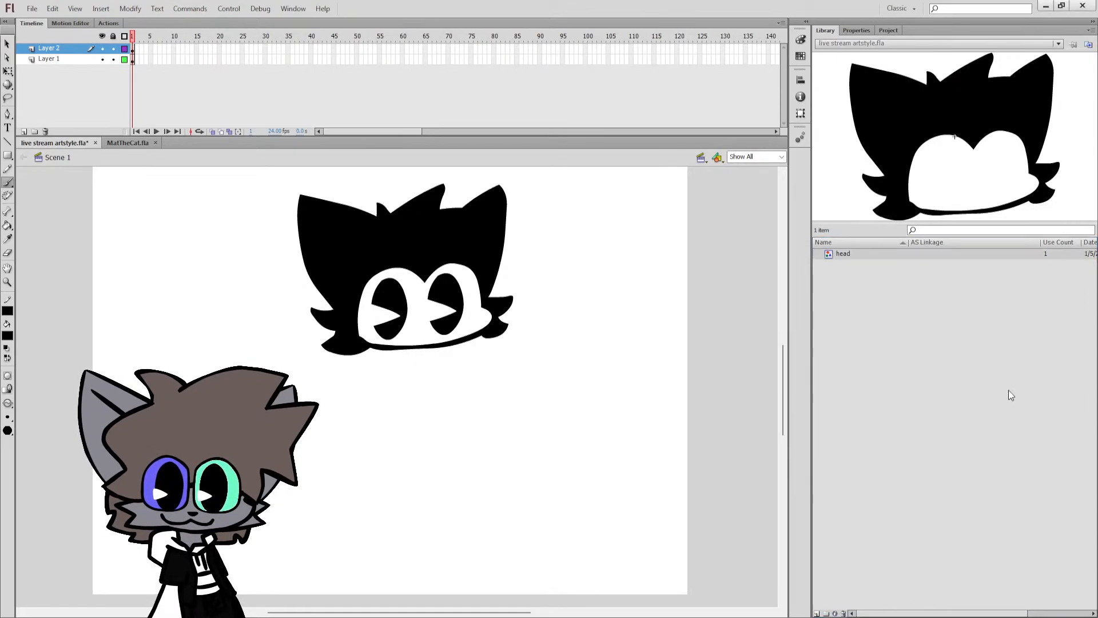
key(ctrl+s)
key(ctrl+a)
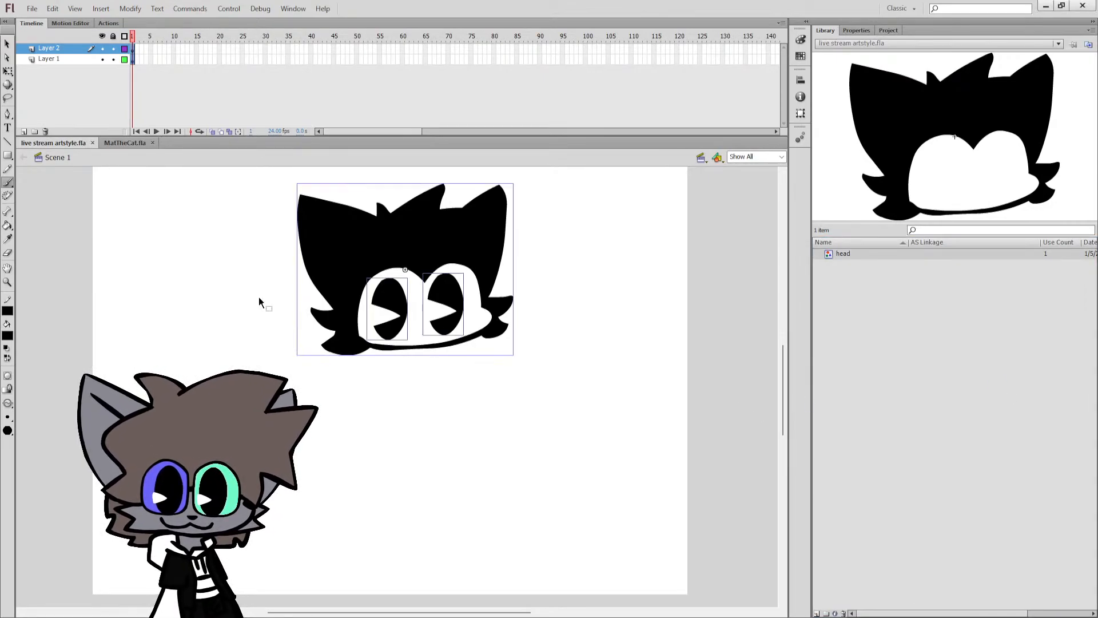
click(7, 71)
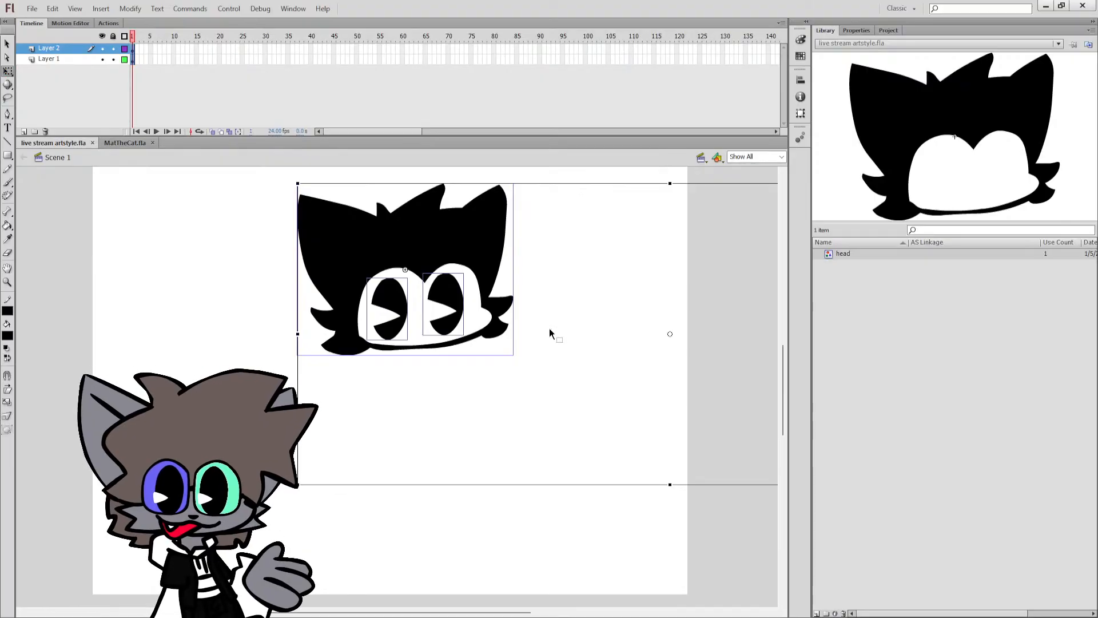
key(b)
drag(559, 385, 67, 21)
key(ctrl+z)
Select the head with both eyes, shift them slightly up and left together, and save the file.
click(10, 71)
drag(545, 435, 297, 197)
mouse_move(520, 354)
mouse_down()
mouse_move(531, 339)
mouse_move(481, 317)
mouse_up()
key(ctrl+z)
click(507, 288)
key(ctrl+s)
Try brushing a long curved line down from the chin for the right side of the body, and undo it.
key(b)
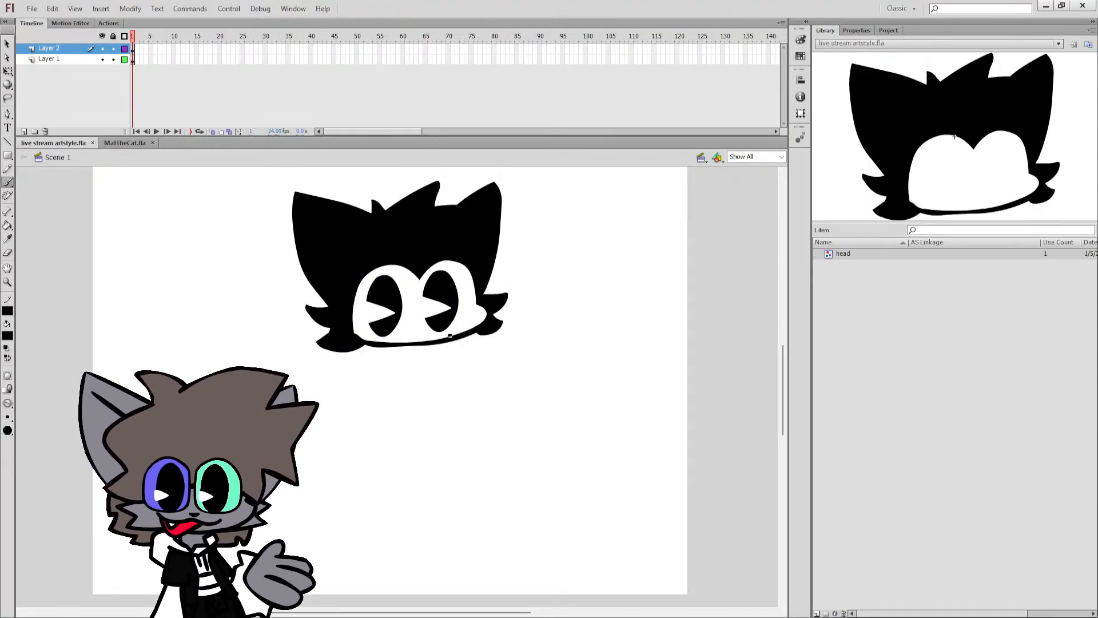
key(q)
drag(389, 345, 386, 394)
key(ctrl+z)
key(b)
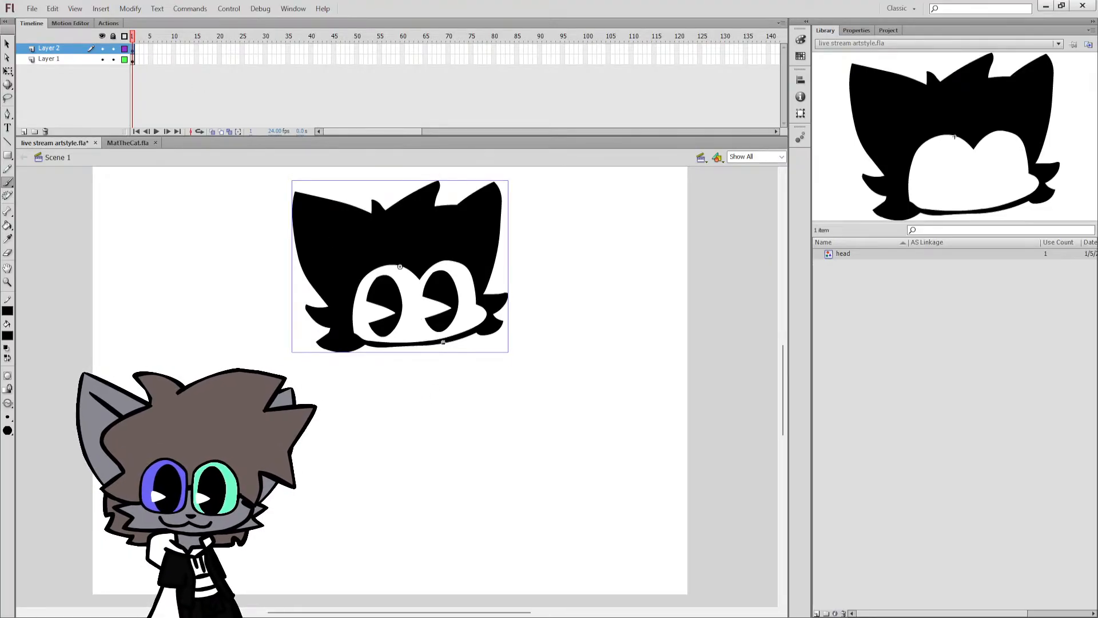
drag(443, 342, 452, 437)
key(ctrl+z)
key(ctrl+z)
mouse_move(436, 341)
mouse_down()
mouse_move(458, 388)
mouse_move(452, 435)
mouse_up()
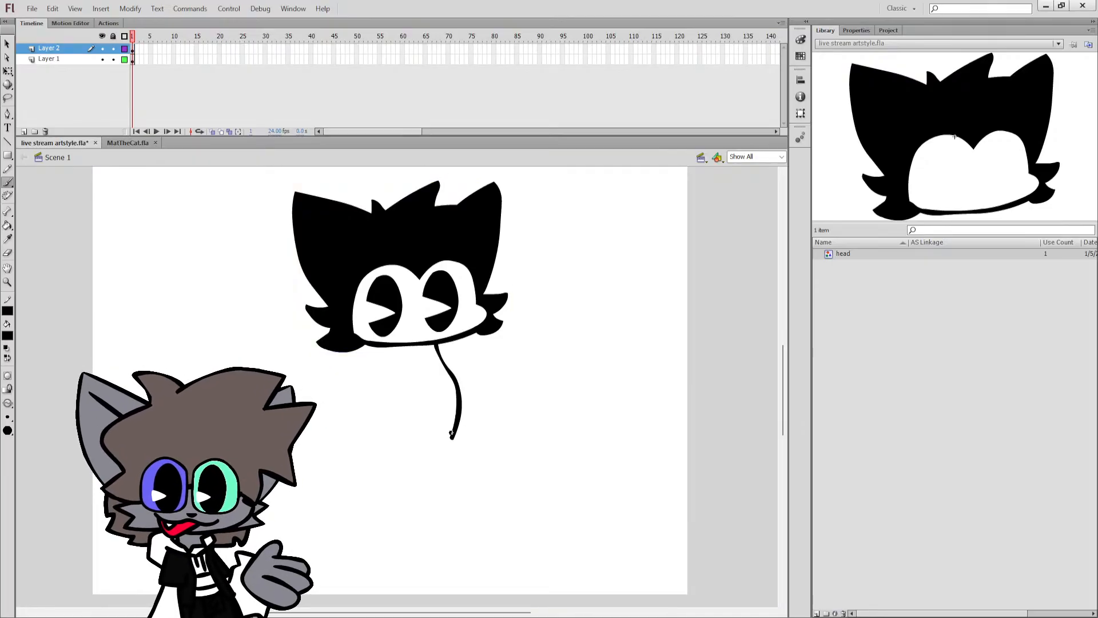
key(ctrl+z)
Try drawing the body's two side lines down from the chin, and undo the strokes.
drag(436, 342, 455, 438)
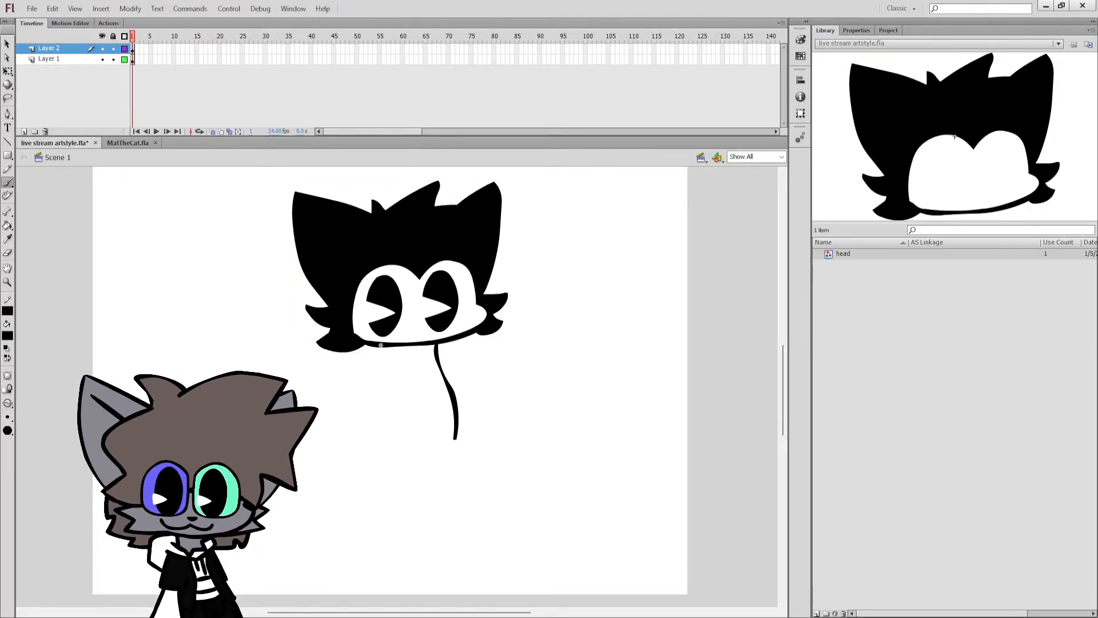
drag(380, 345, 375, 432)
key(ctrl+z)
drag(380, 354, 375, 442)
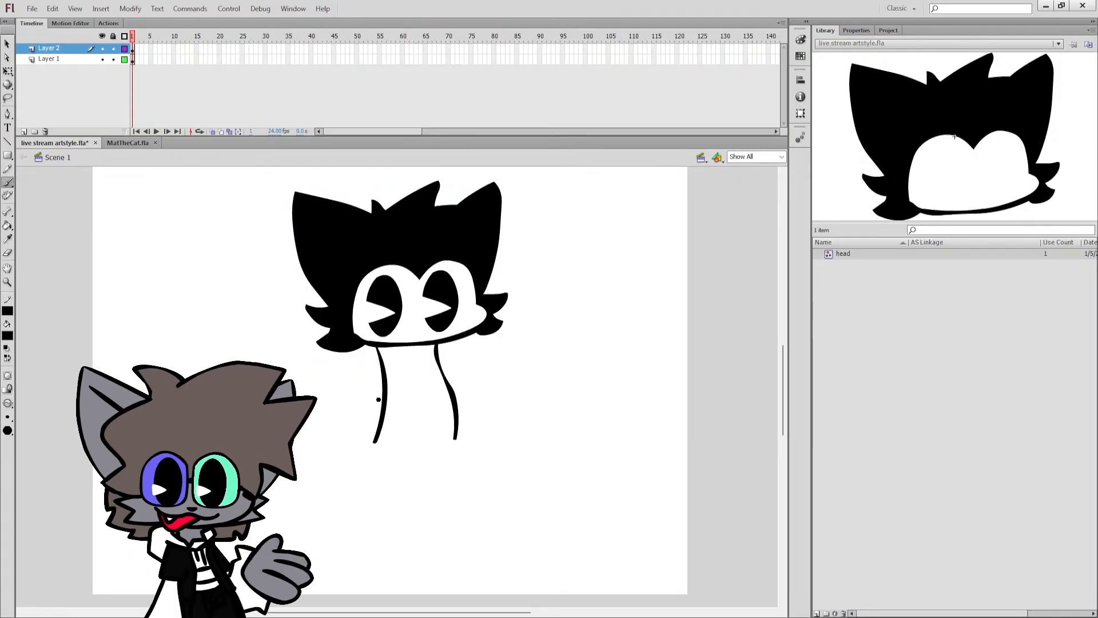
key(ctrl+z)
key(ctrl+z)
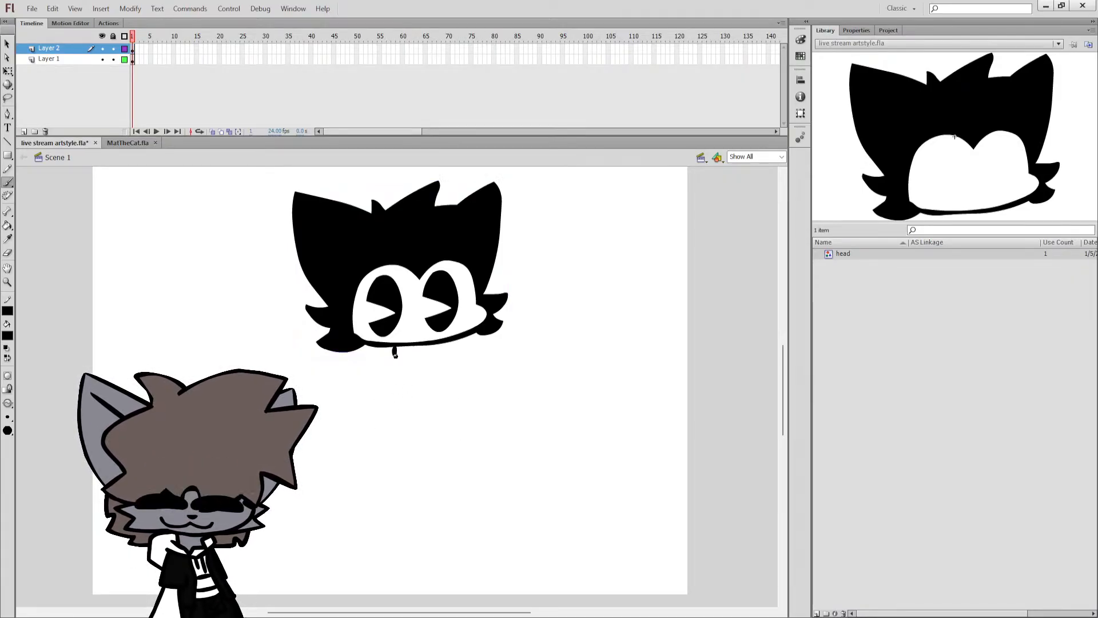
drag(393, 355, 394, 436)
key(ctrl+z)
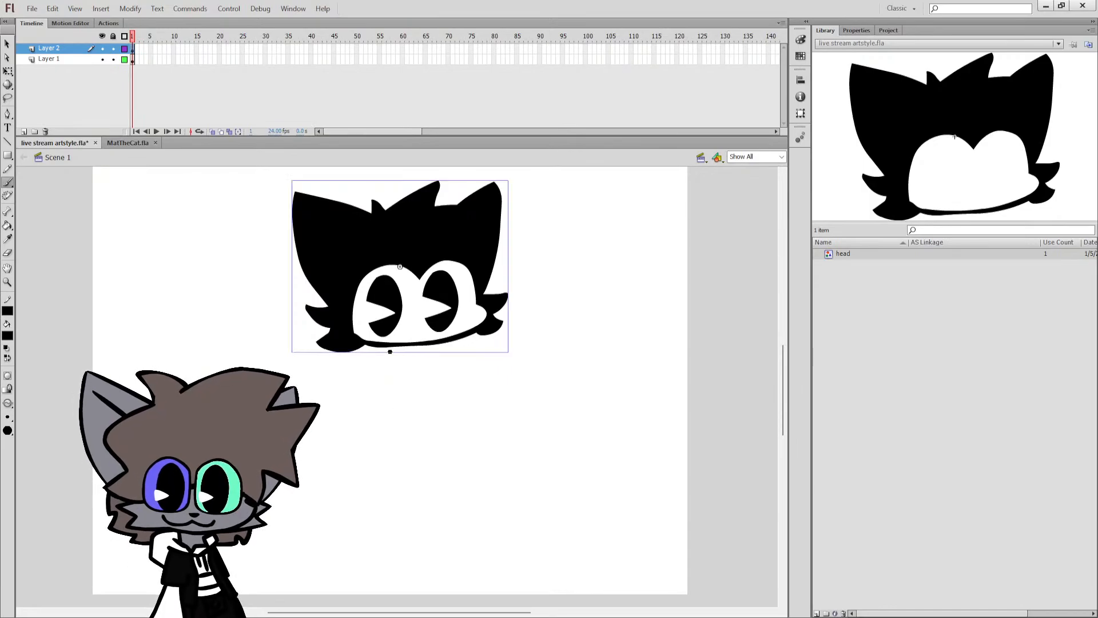
drag(391, 345, 383, 422)
key(ctrl+z)
Draw the torso's left edge below the chin and a right neck line that angles outward into a shoulder.
drag(391, 345, 387, 400)
mouse_move(431, 342)
mouse_down()
mouse_move(450, 392)
mouse_move(432, 364)
mouse_move(453, 393)
mouse_move(430, 367)
mouse_move(466, 386)
mouse_move(432, 357)
mouse_move(470, 381)
mouse_move(431, 356)
mouse_move(467, 392)
mouse_move(432, 363)
mouse_move(459, 396)
mouse_up()
key(ctrl+z)
key(ctrl+z)
key(ctrl+z)
key(ctrl+z)
key(ctrl+z)
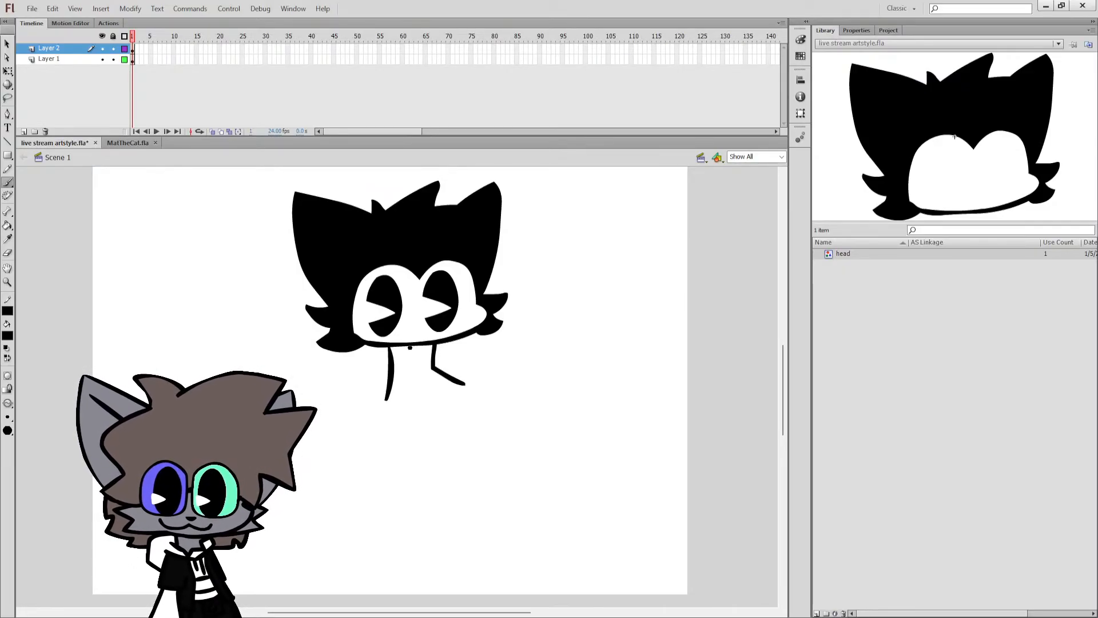
key(ctrl+z)
mouse_move(428, 340)
mouse_down()
mouse_move(424, 367)
mouse_move(458, 390)
mouse_up()
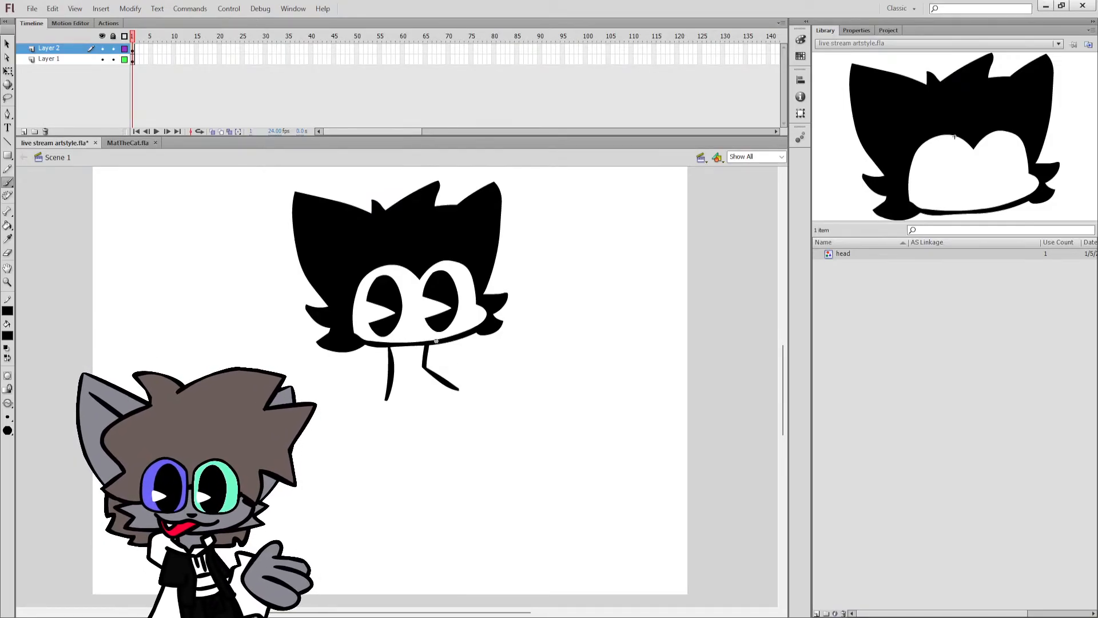
Close the torso outline with a curved stroke from the bottom of its left edge to the shoulder tip.
drag(388, 399, 456, 394)
key(ctrl+z)
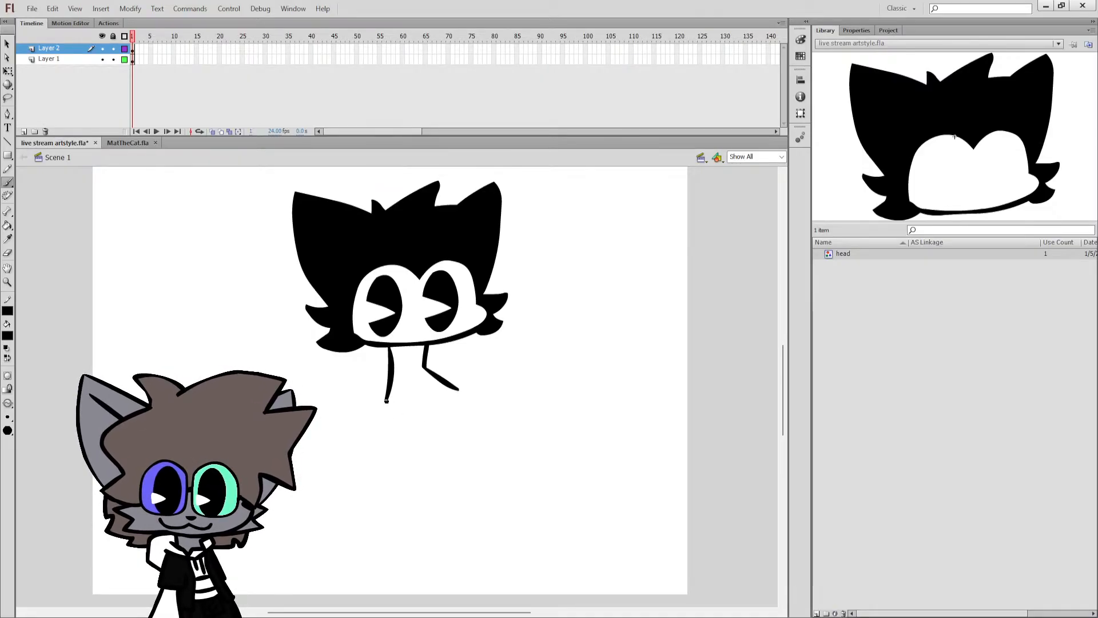
mouse_move(386, 400)
mouse_down()
mouse_move(441, 403)
mouse_move(458, 391)
mouse_up()
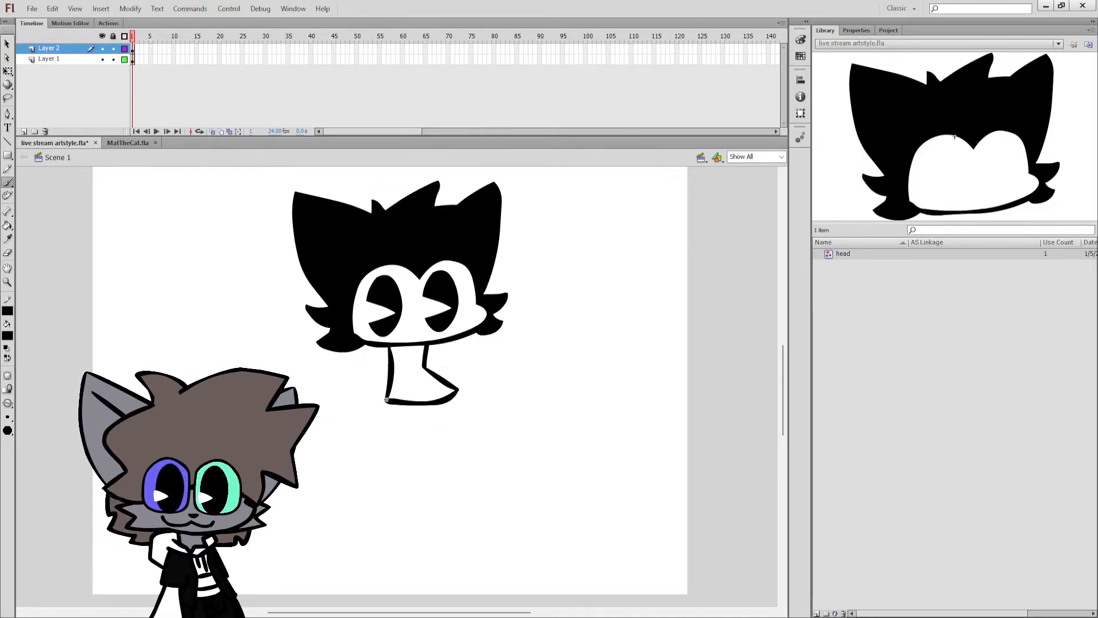
Try extending a lower-body line down from the torso's bottom-left corner, and undo the strokes.
drag(387, 402, 396, 460)
key(ctrl+z)
drag(388, 401, 372, 455)
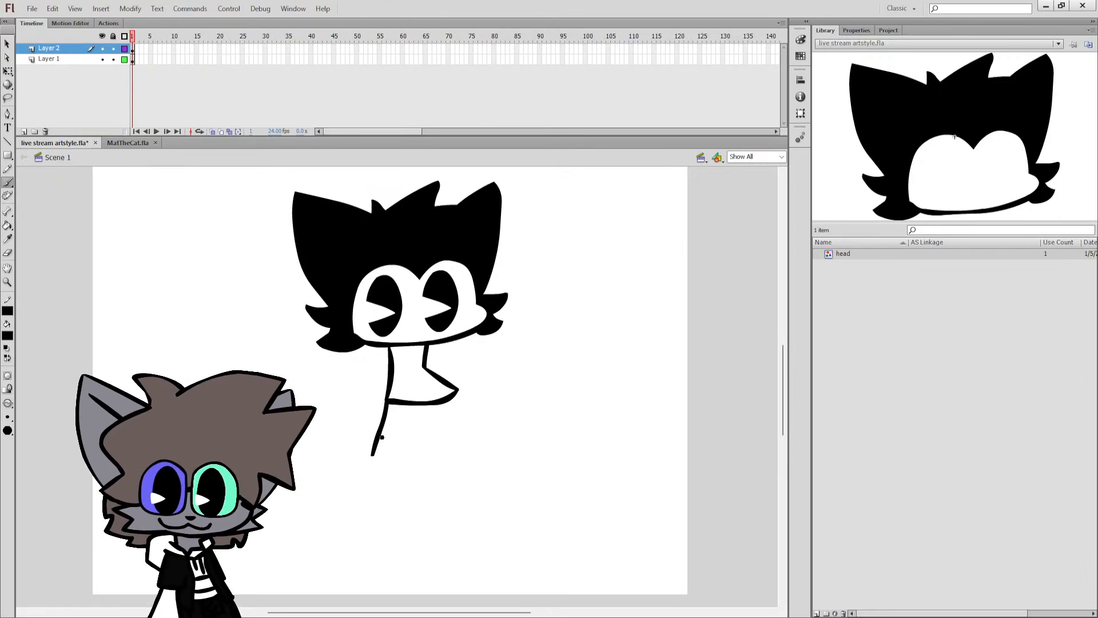
key(ctrl+z)
Rotate the torso outline slightly counterclockwise and shift it a little to the right beneath the head.
key(q)
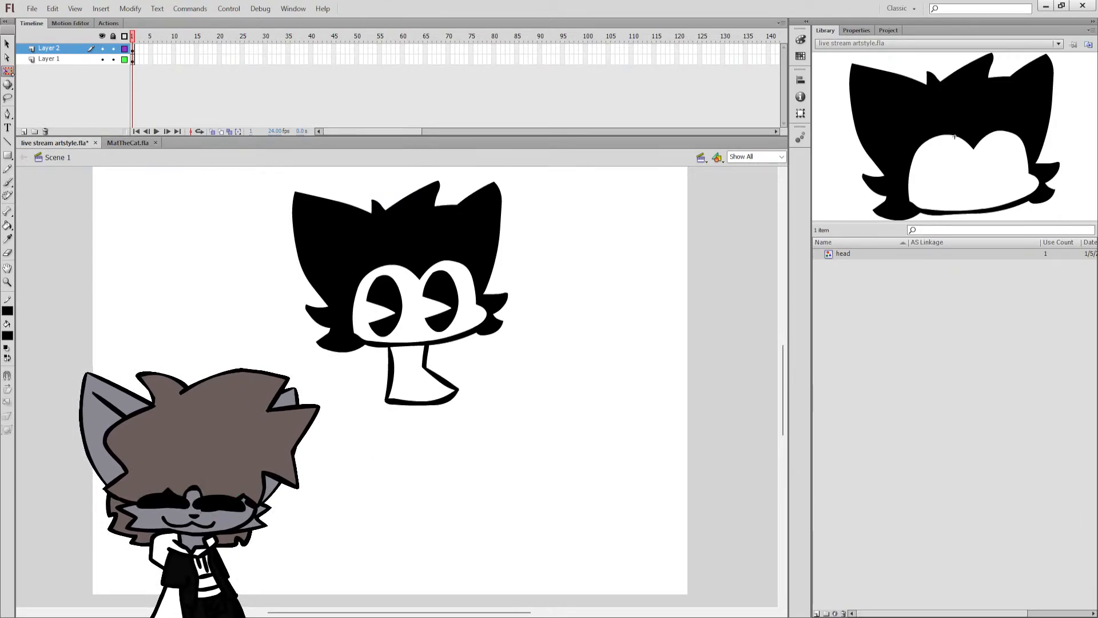
click(394, 373)
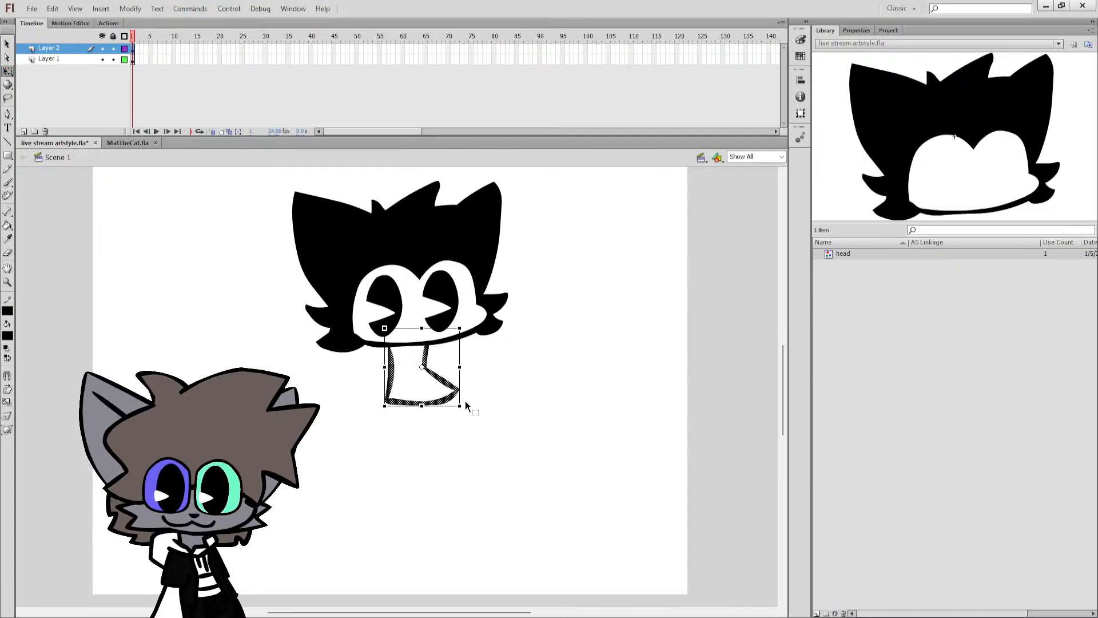
mouse_move(465, 401)
mouse_down()
mouse_move(472, 395)
mouse_move(452, 375)
mouse_move(480, 402)
mouse_move(468, 381)
mouse_up()
Try brushing a long leg line down from the rotated torso's bottom-left corner, and undo it.
key(b)
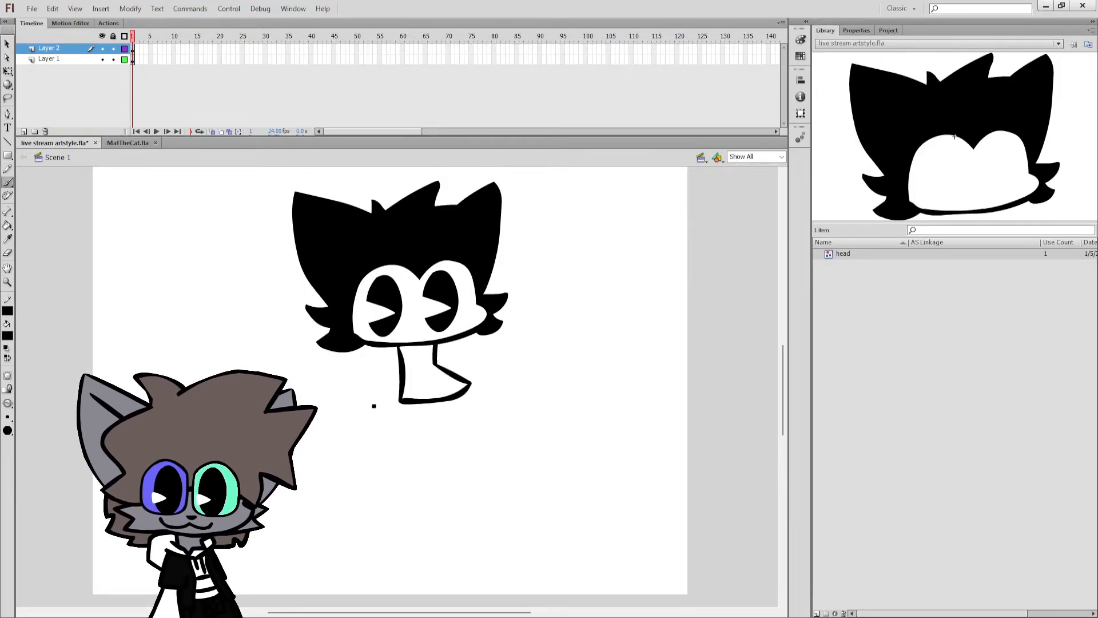
drag(402, 402, 391, 478)
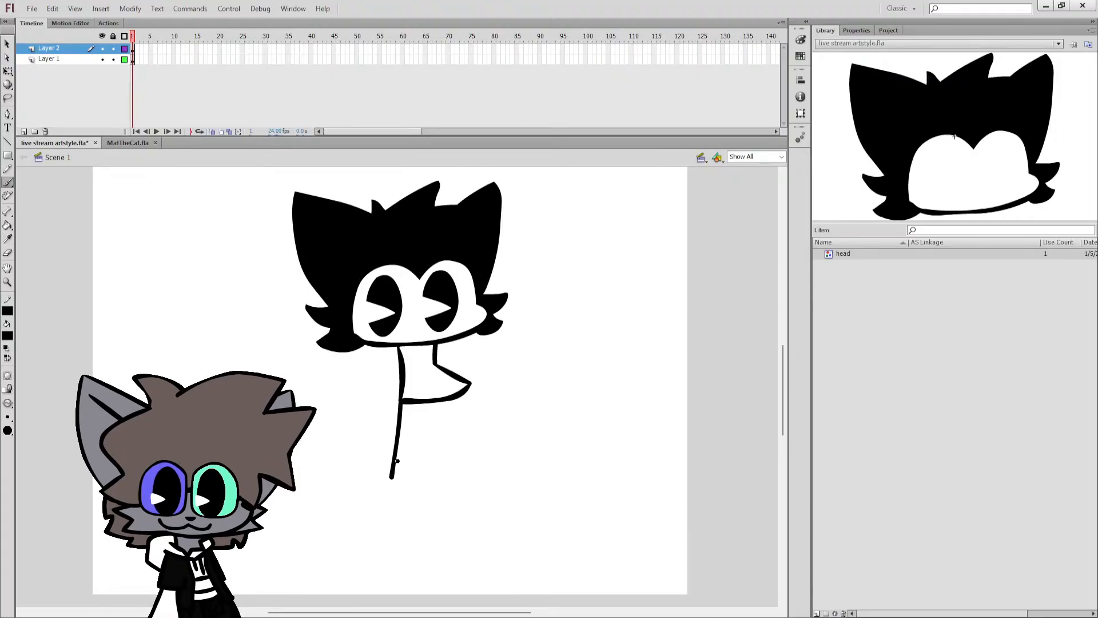
key(ctrl+z)
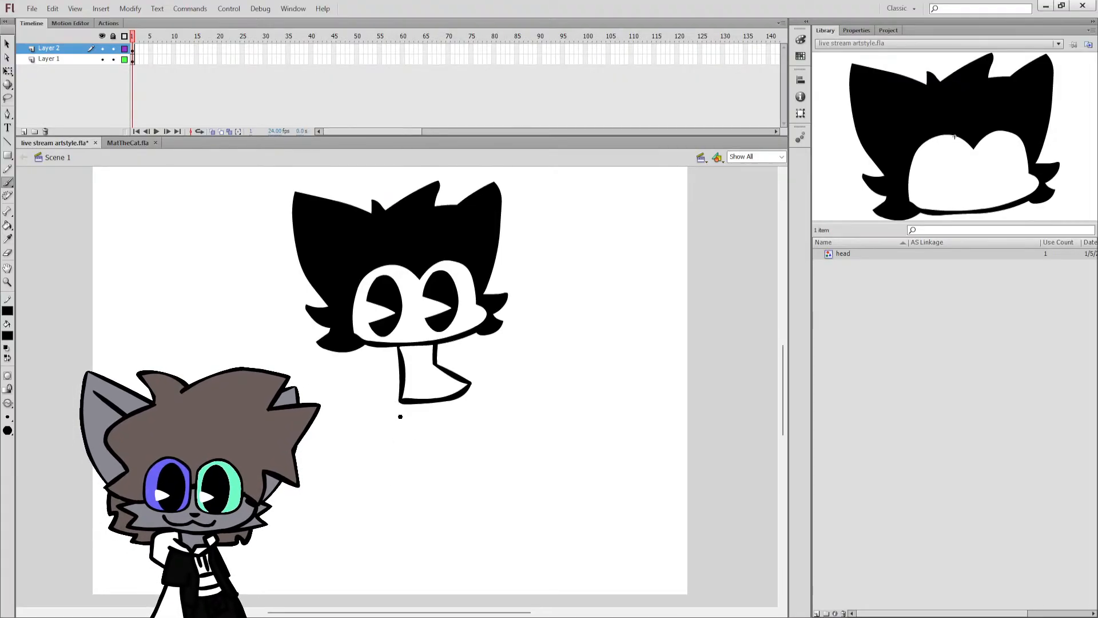
Try several brush lines down from the torso's shoulder tip until a slightly inward-slanting right side of the lower body is drawn.
drag(471, 387, 482, 461)
key(ctrl+z)
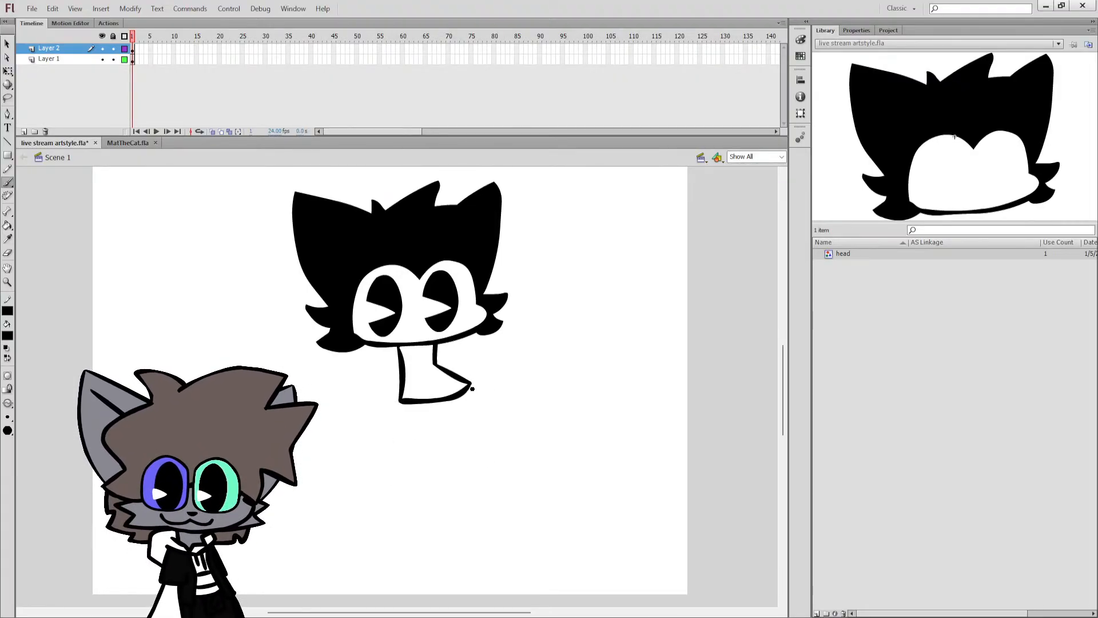
drag(471, 383, 480, 465)
key(ctrl+z)
mouse_move(472, 384)
mouse_down()
mouse_move(463, 477)
mouse_move(472, 411)
mouse_move(462, 480)
mouse_up()
key(ctrl+z)
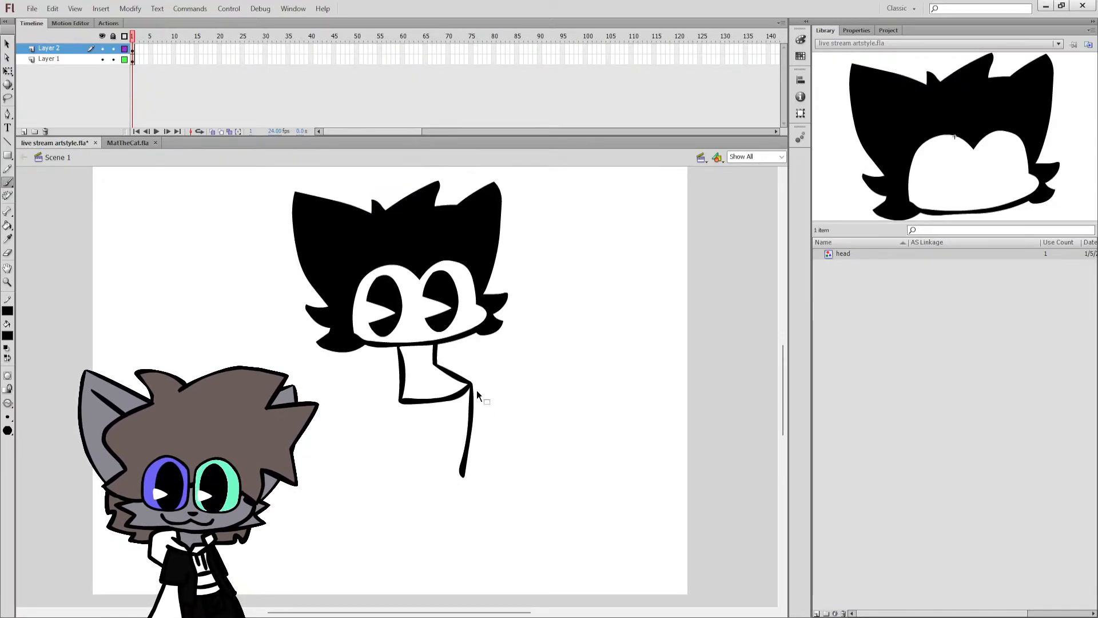
key(ctrl+z)
drag(472, 386, 471, 474)
key(ctrl+z)
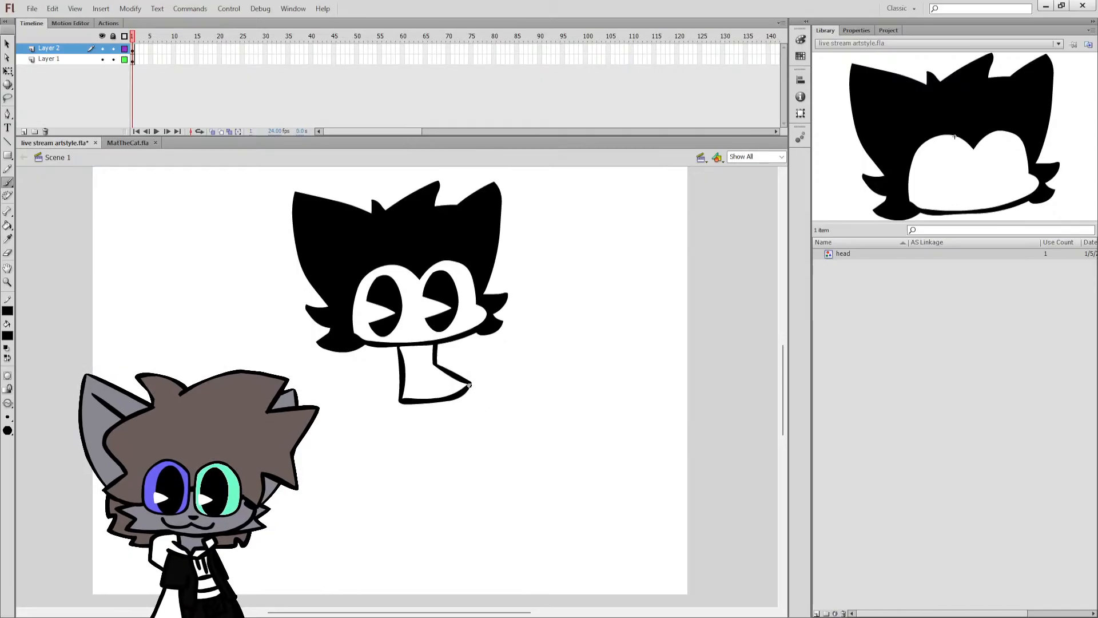
drag(471, 384, 461, 491)
Try brushing the left side of the lower body down from the torso's bottom-left corner, redoing the stroke until it curves gently.
drag(404, 404, 401, 477)
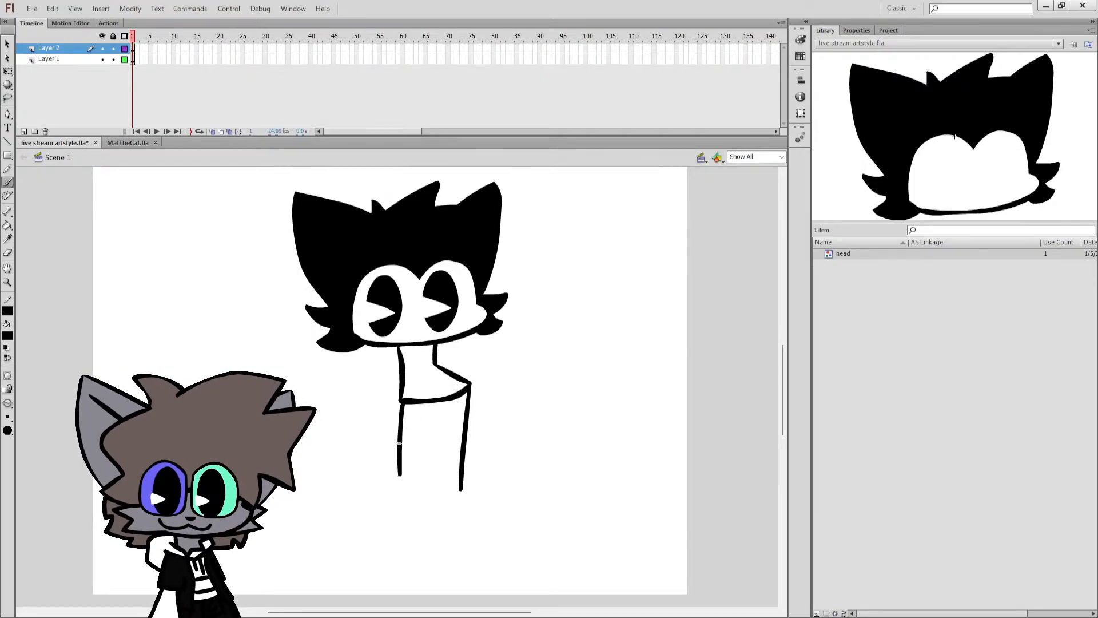
key(ctrl+z)
drag(400, 400, 392, 502)
key(ctrl+z)
drag(399, 401, 402, 500)
key(ctrl+z)
mouse_move(399, 400)
mouse_down()
mouse_move(406, 491)
mouse_move(367, 487)
mouse_move(354, 522)
mouse_move(365, 544)
mouse_up()
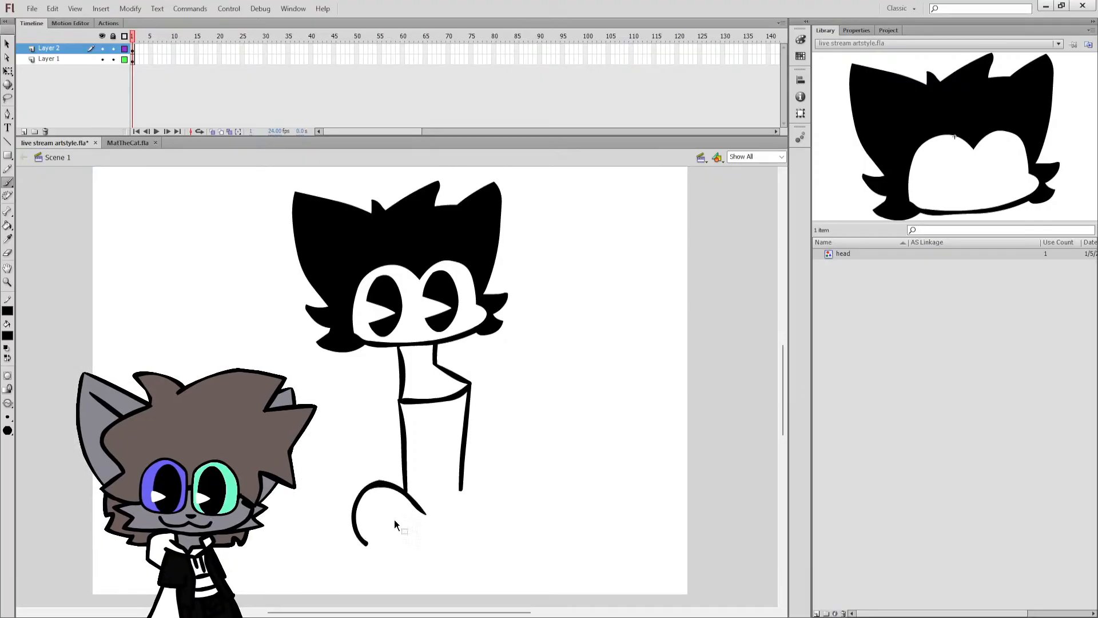
Try brushing a large rounded foot below the left leg line, and undo it together with both lower-body lines.
key(ctrl+z)
mouse_move(415, 502)
mouse_down()
mouse_move(338, 490)
mouse_move(357, 532)
mouse_move(388, 541)
mouse_move(430, 527)
mouse_up()
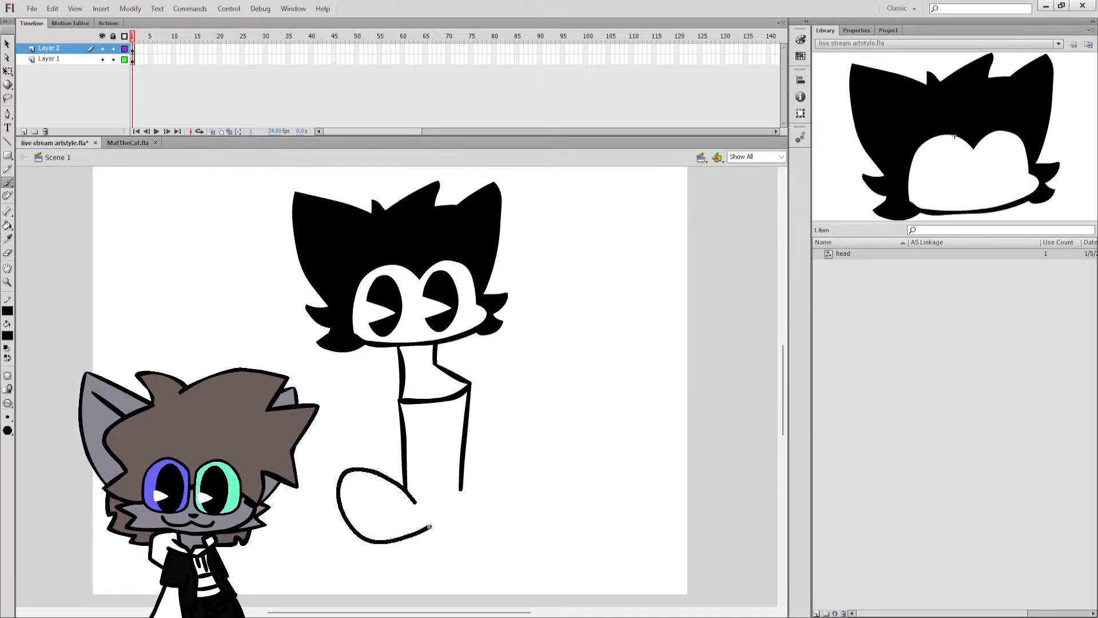
key(ctrl+z)
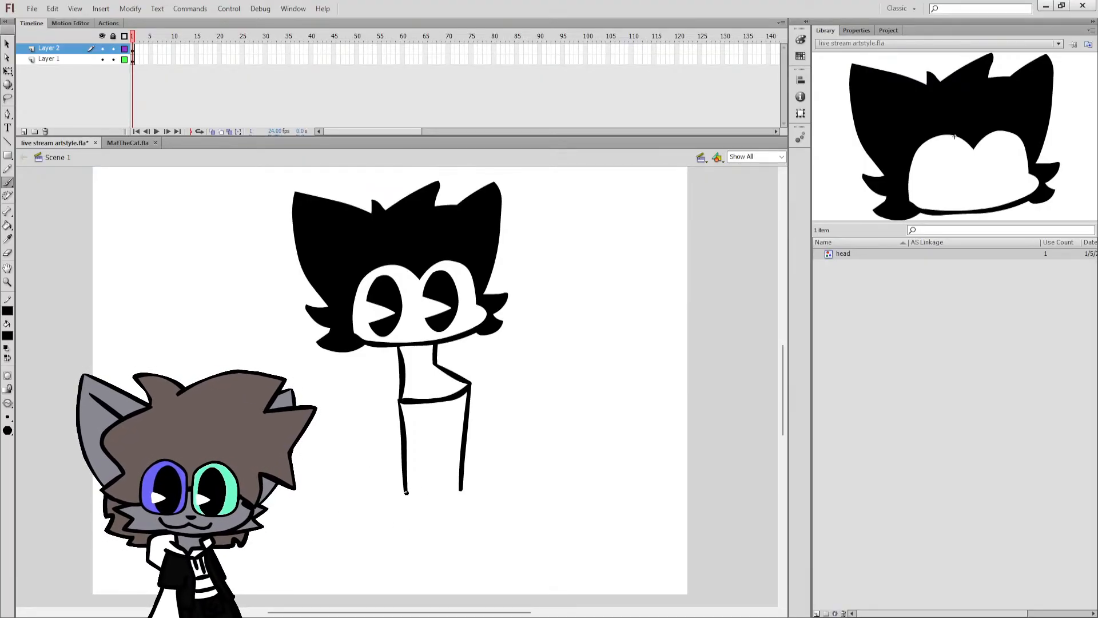
drag(436, 476, 435, 416)
key(ctrl+z)
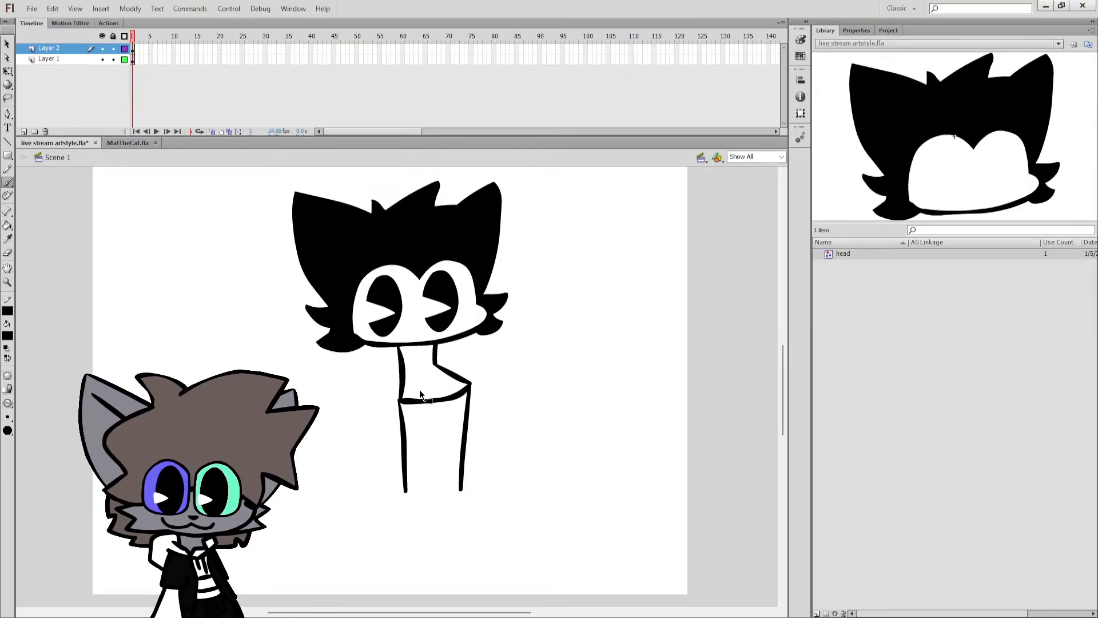
key(ctrl+z)
key(ctrl+z)
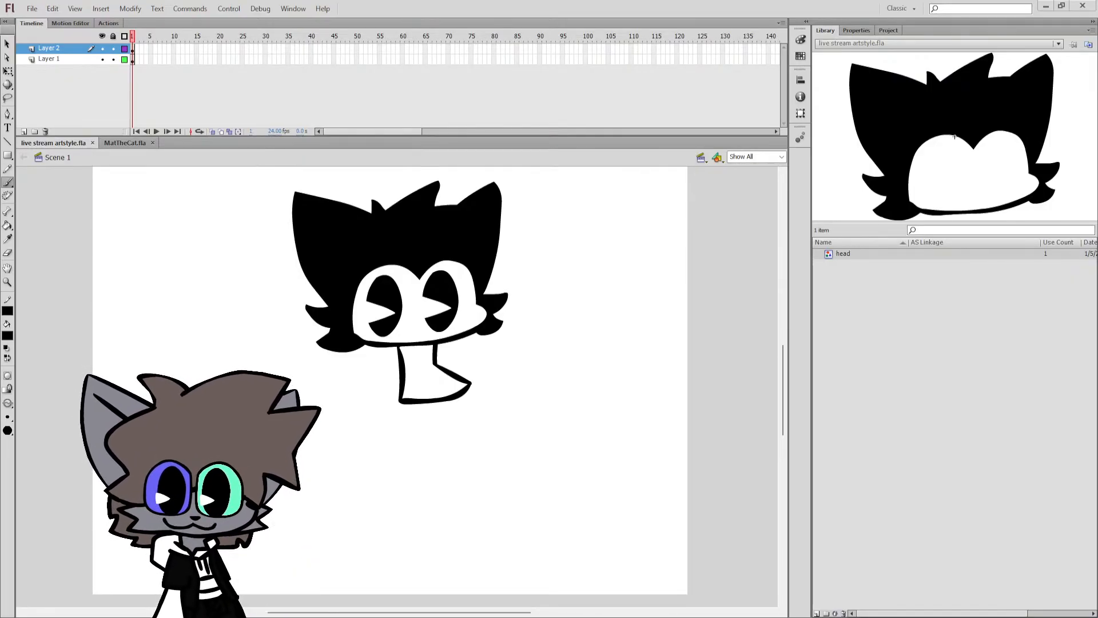
Shift the torso outline slightly to the left beneath the head and try a brush line down from its shoulder tip.
click(404, 350)
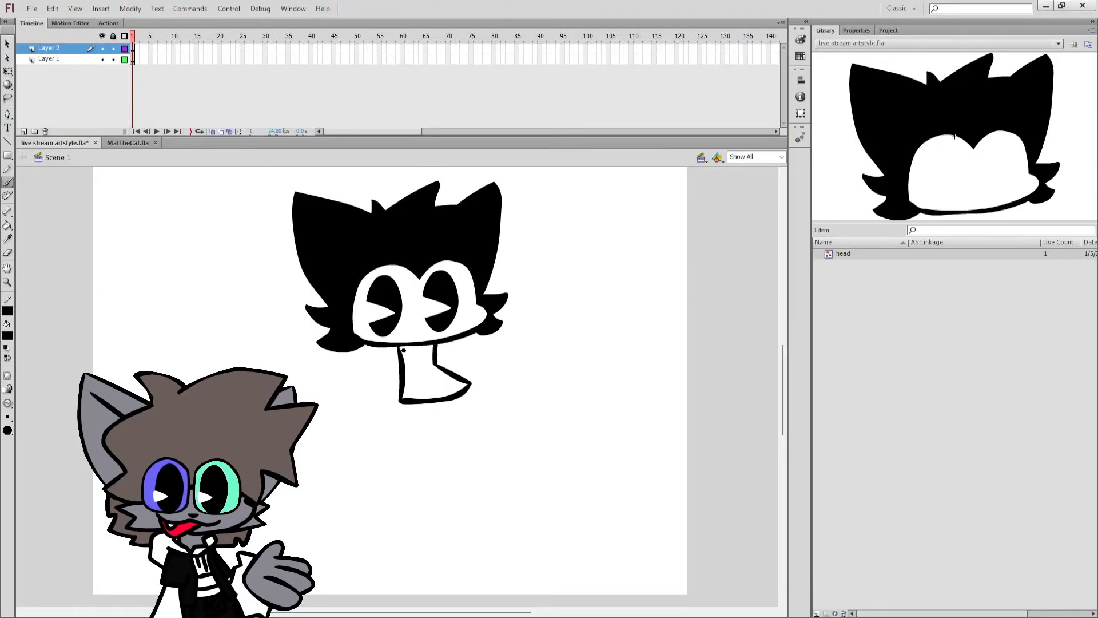
click(8, 71)
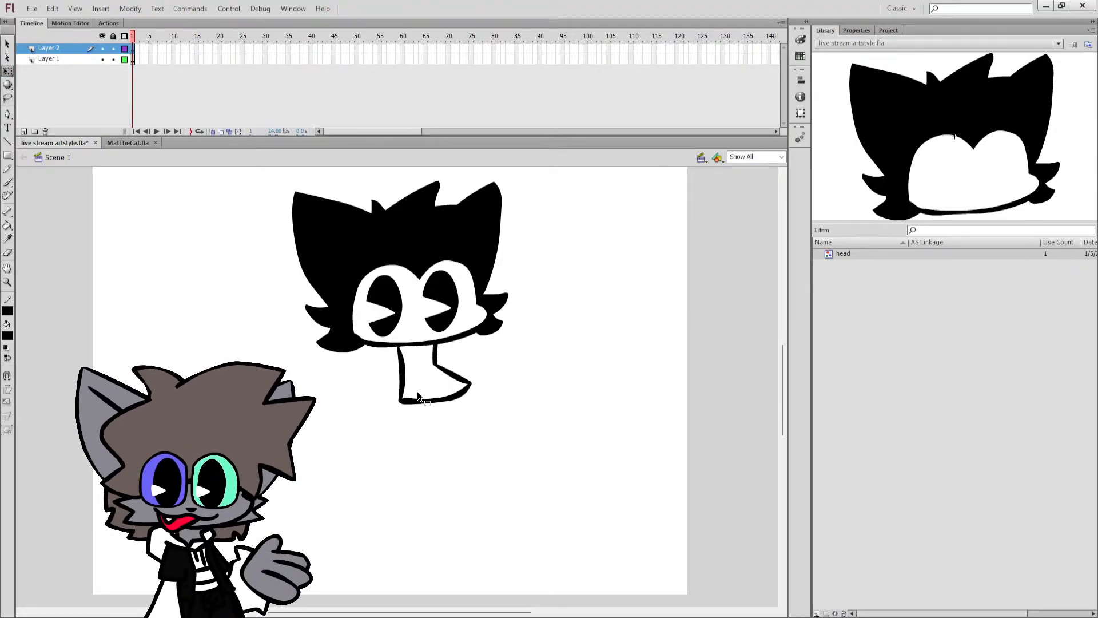
click(404, 386)
drag(402, 373, 395, 373)
key(b)
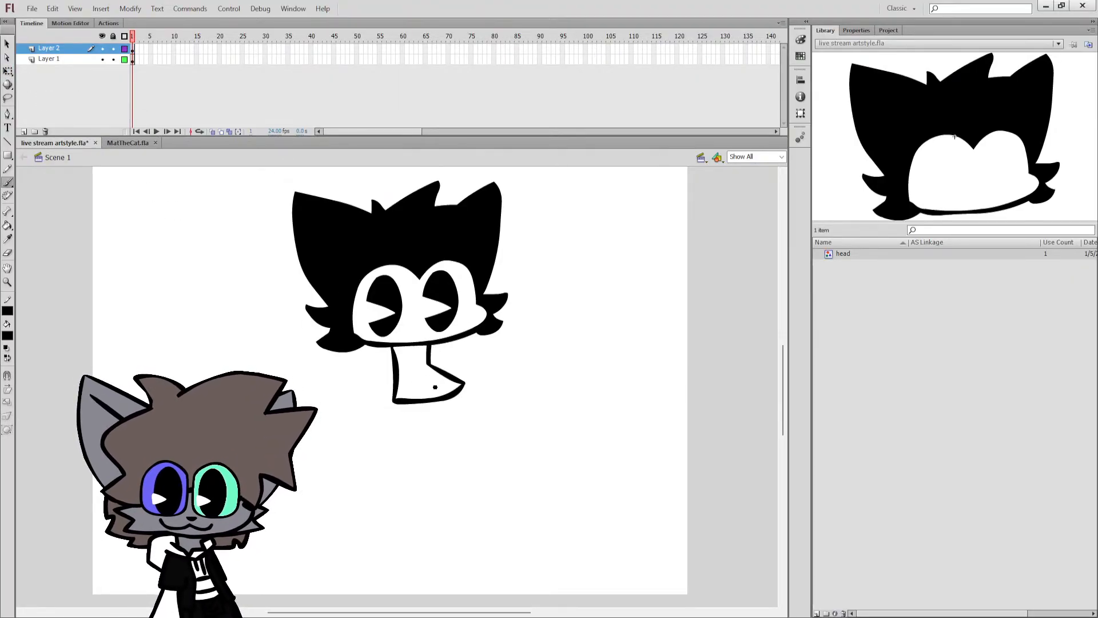
drag(464, 383, 466, 455)
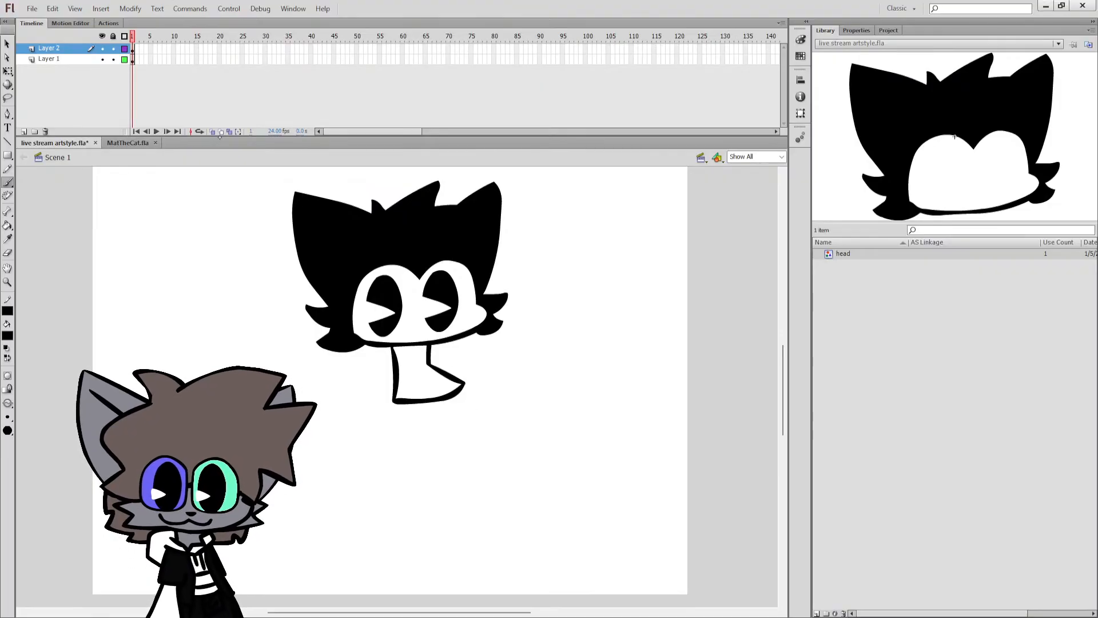
Delete the torso outline beneath the head, keeping the head and both eyes.
key(ctrl+a)
key(q)
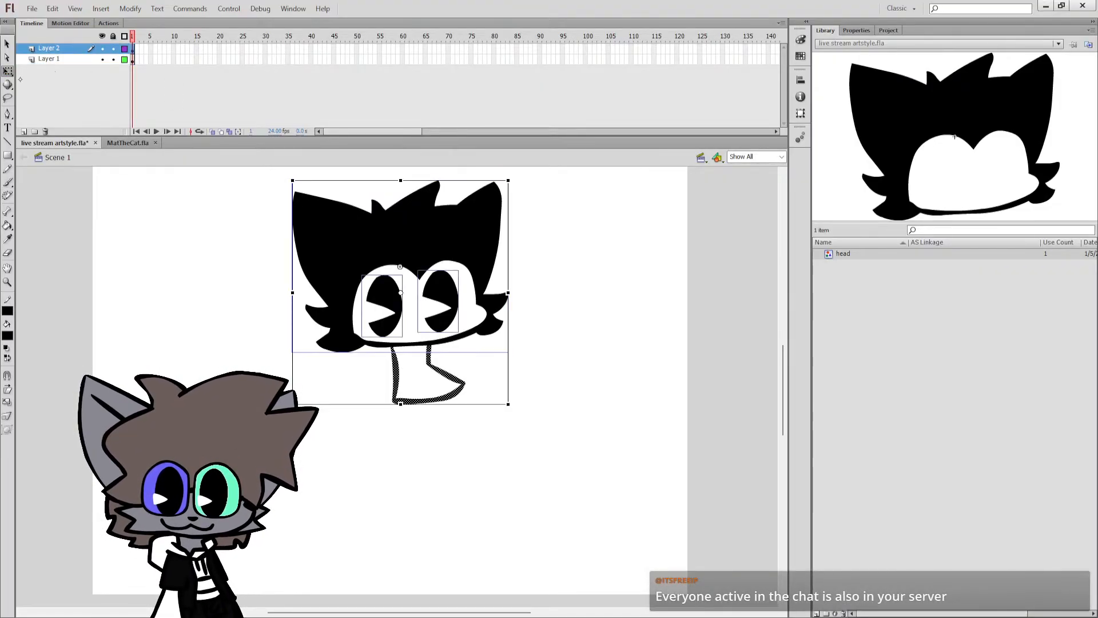
shift+click(380, 305)
shift+click(398, 259)
key(Delete)
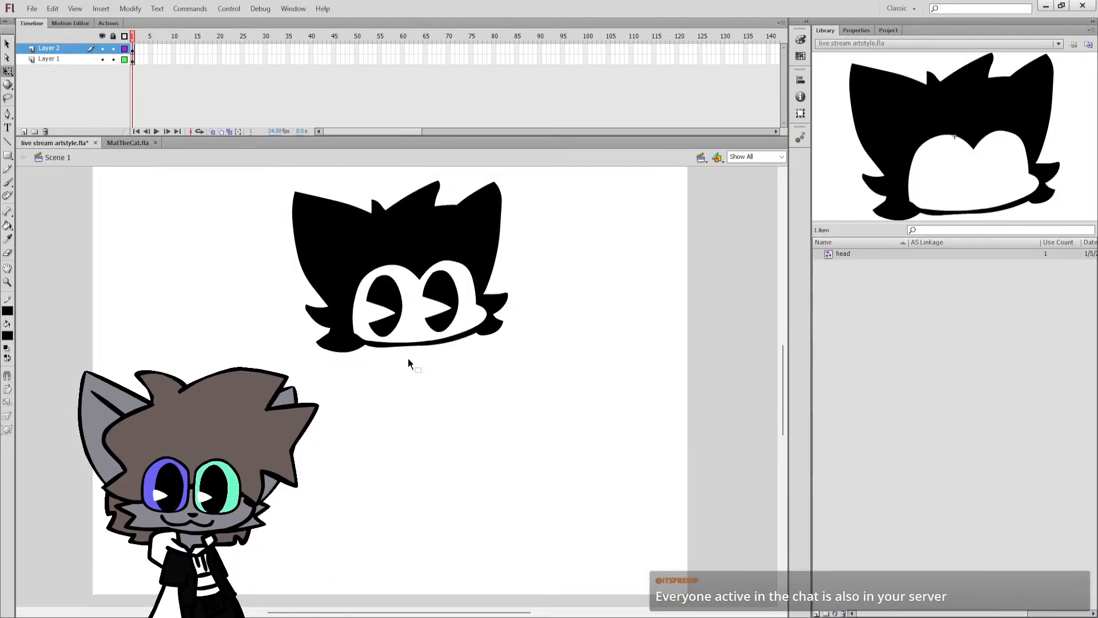
Try brushing a new narrow torso outline with a flat bottom and a flared right side under the head, and undo it.
key(b)
drag(392, 341, 396, 408)
key(ctrl+z)
key(ctrl+z)
mouse_move(393, 342)
mouse_down()
mouse_move(404, 404)
mouse_move(455, 404)
mouse_up()
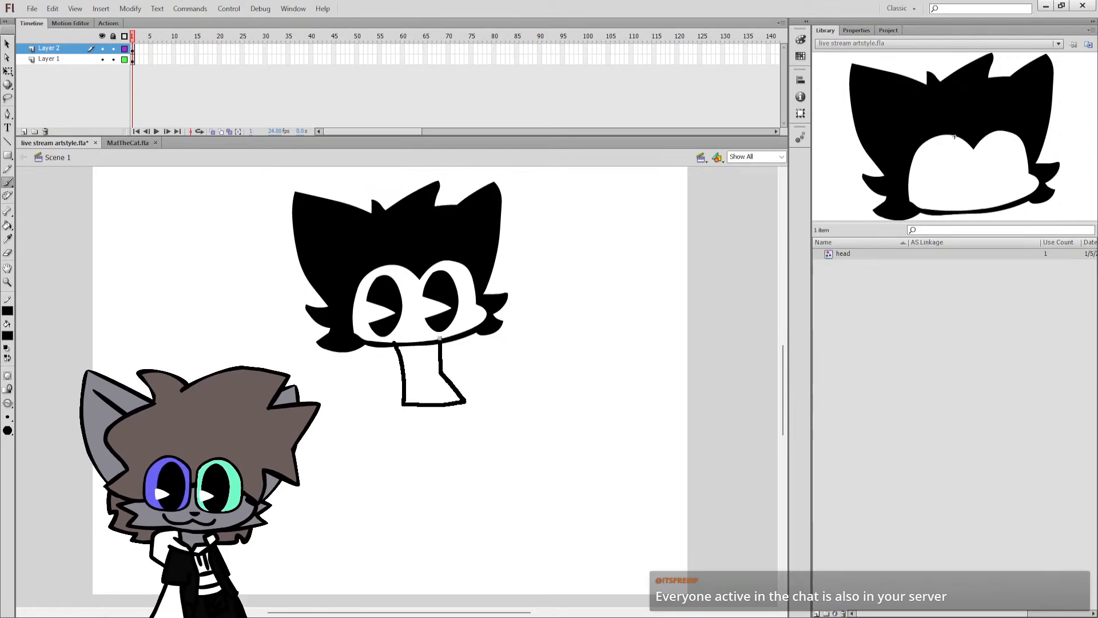
drag(439, 339, 438, 336)
key(ctrl+z)
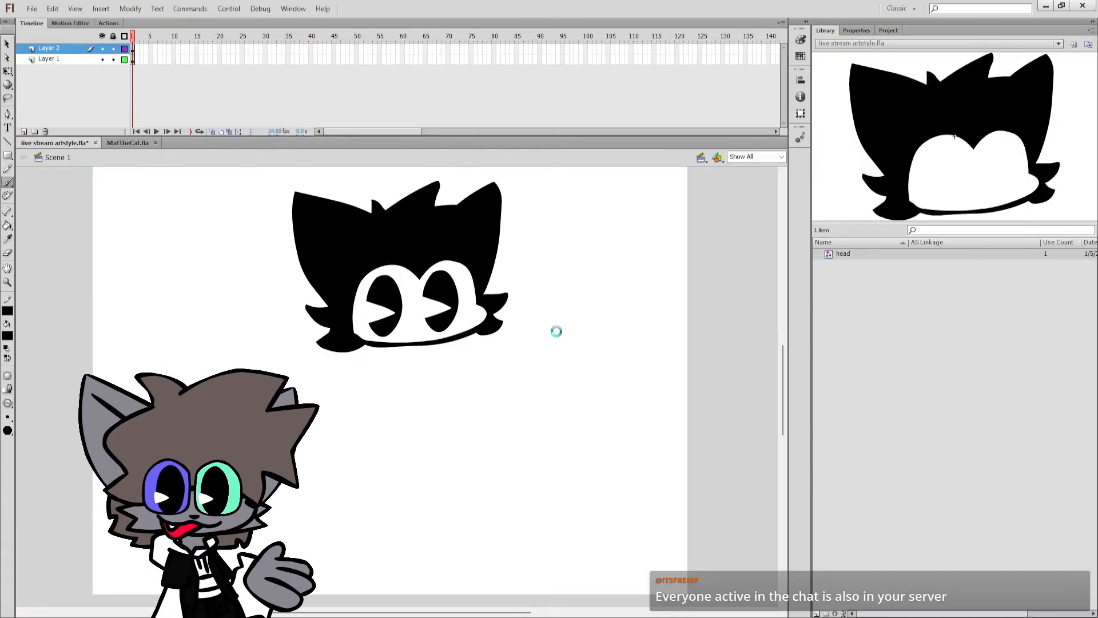
Brush a short curved line and an angled line as torso-side samples on the pasteboard beside the rough cat sketch.
drag(497, 612, 645, 613)
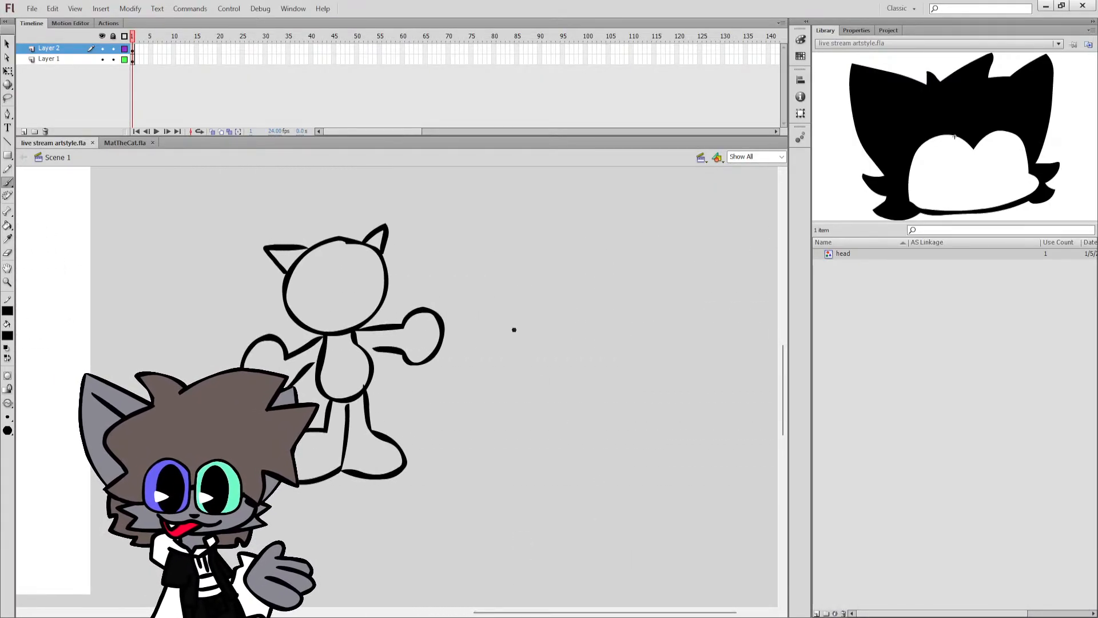
drag(517, 330, 522, 384)
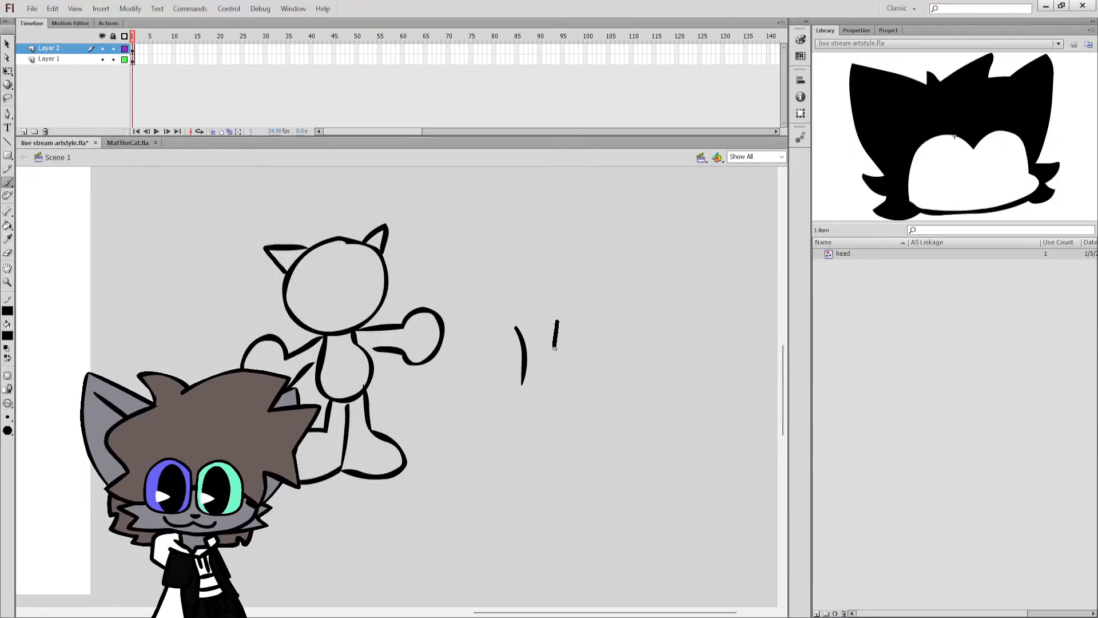
drag(555, 347, 591, 376)
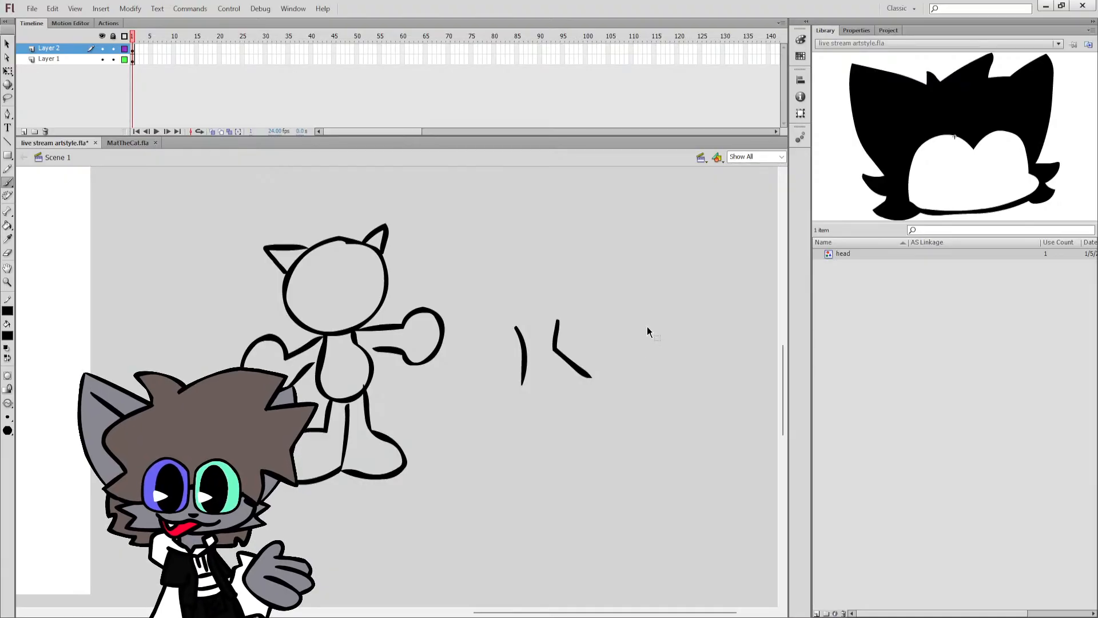
key(ctrl+z)
Try brushing alternative pairs of torso-side lines to the right of the two samples, and undo them.
drag(642, 346, 633, 389)
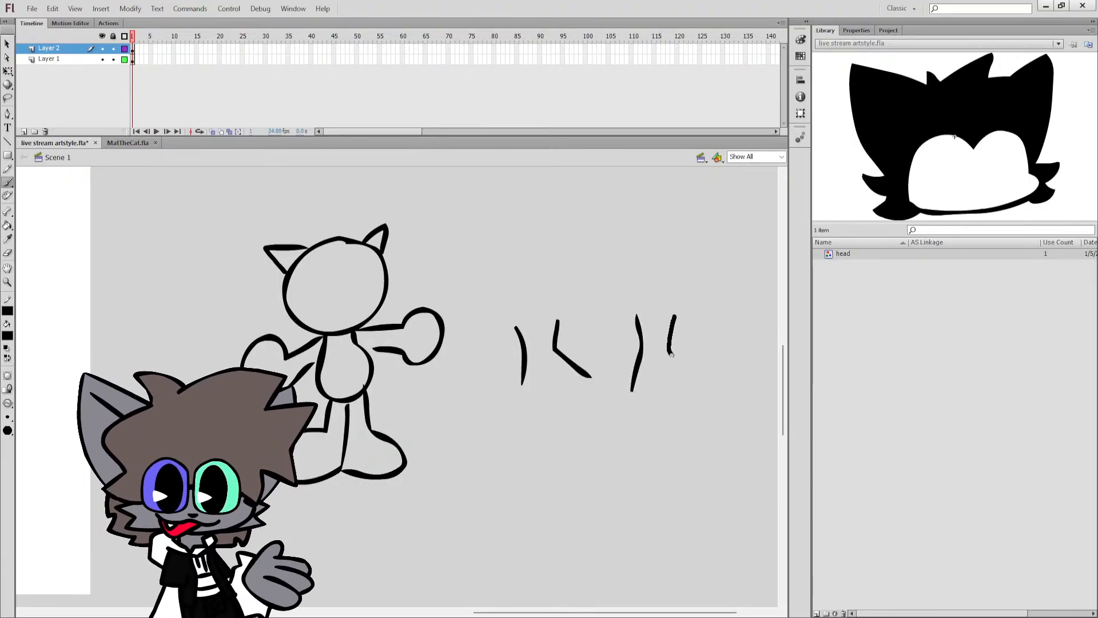
drag(672, 353, 685, 383)
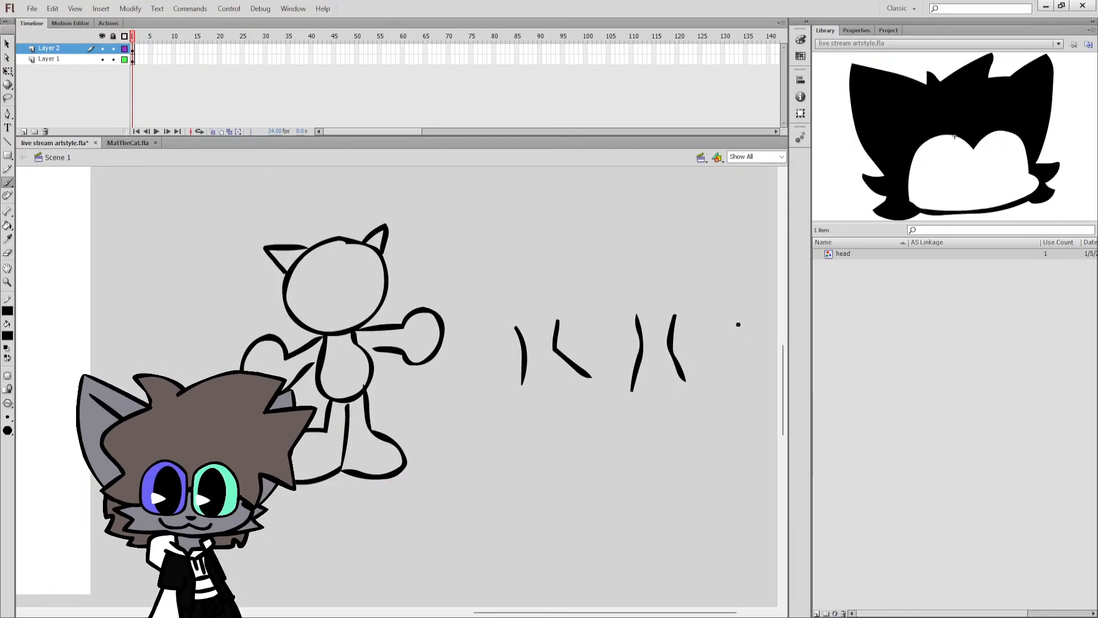
drag(742, 317, 737, 375)
drag(707, 329, 681, 366)
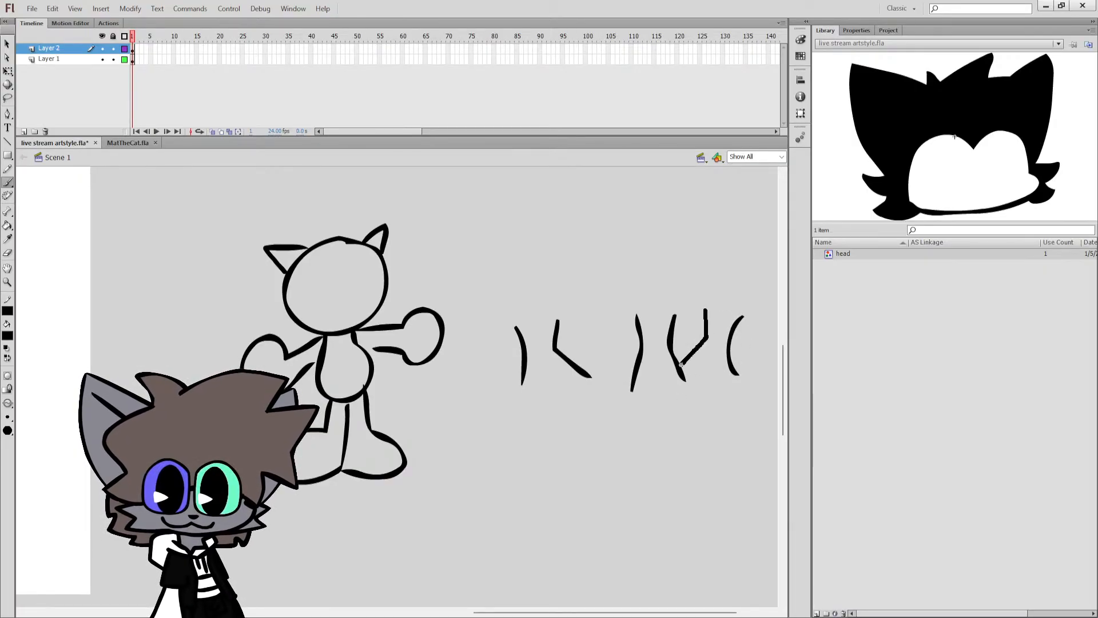
key(ctrl+z)
key(ctrl+z)
key(ctrl+z)
key(ctrl+z)
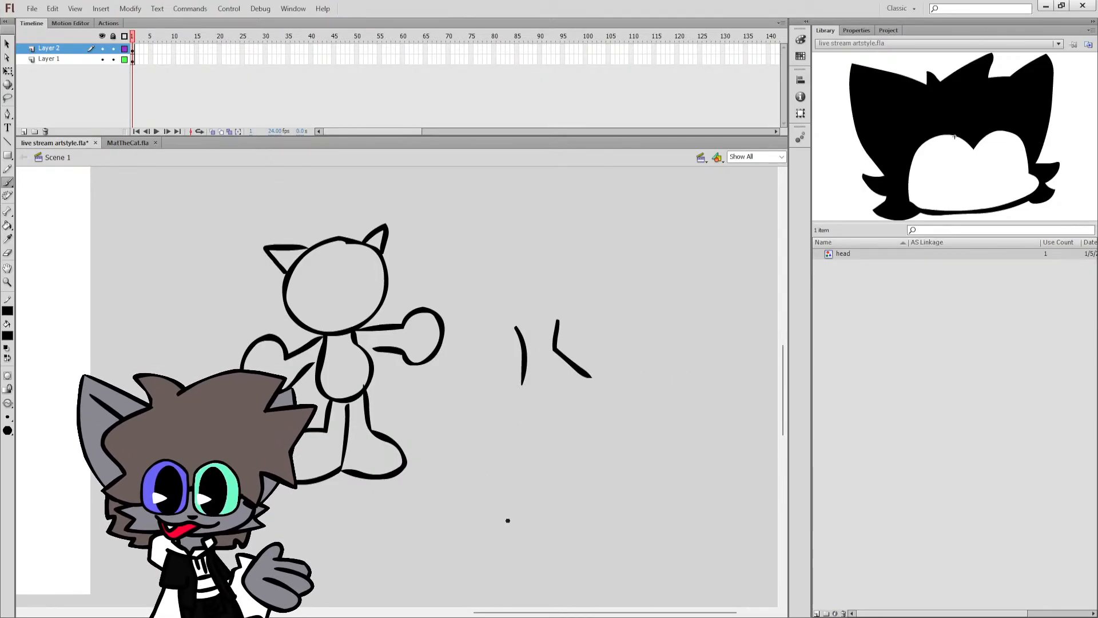
Try brushing an angled right torso side and a curved left side down from the cat head's chin, and undo both.
drag(500, 611, 335, 611)
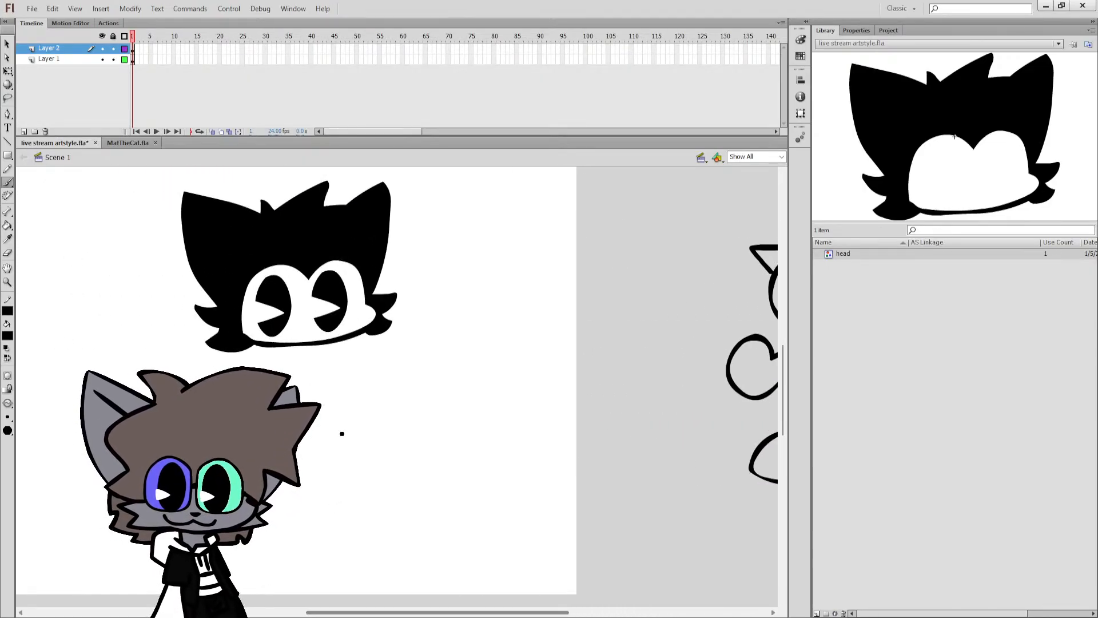
mouse_move(332, 338)
mouse_down()
mouse_move(328, 367)
mouse_move(363, 423)
mouse_up()
key(ctrl+z)
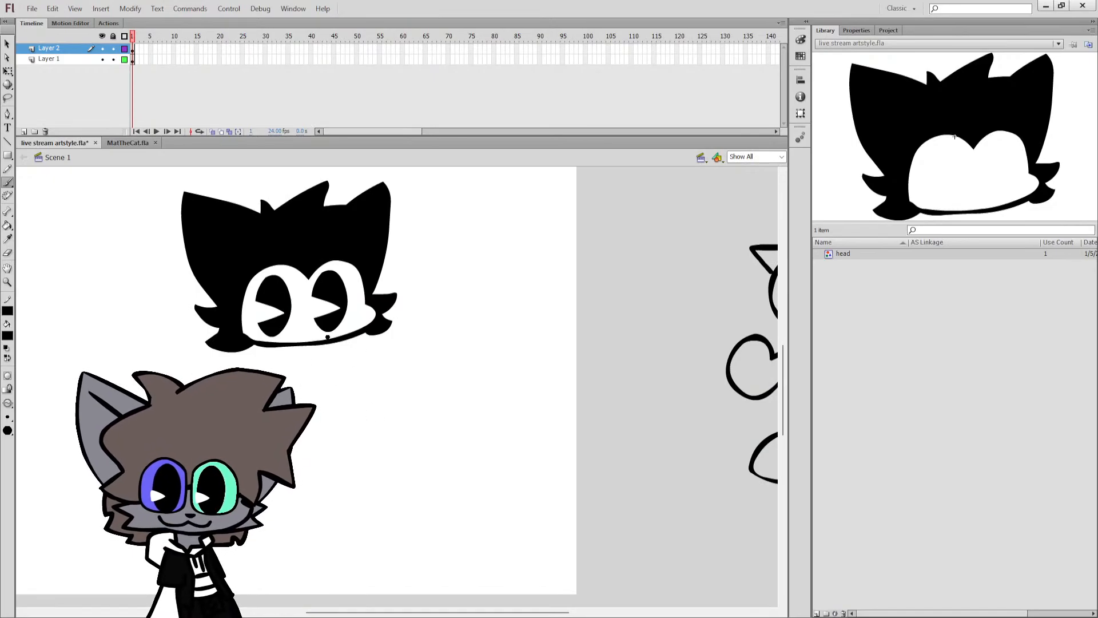
mouse_move(329, 341)
mouse_down()
mouse_move(329, 368)
mouse_move(361, 404)
mouse_up()
drag(280, 345, 293, 393)
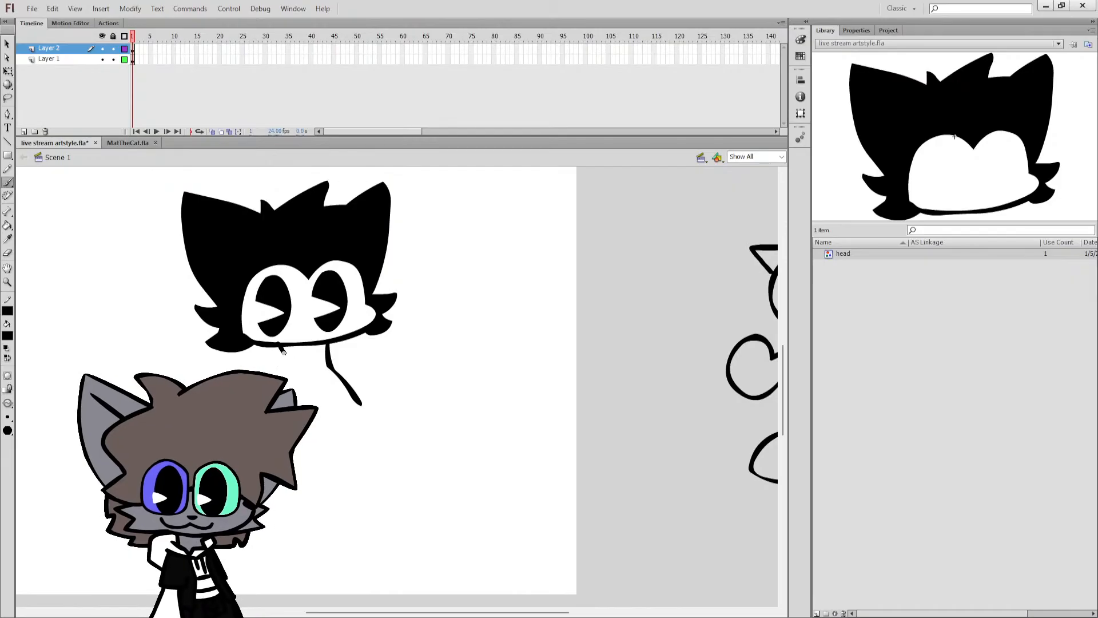
drag(385, 612, 347, 612)
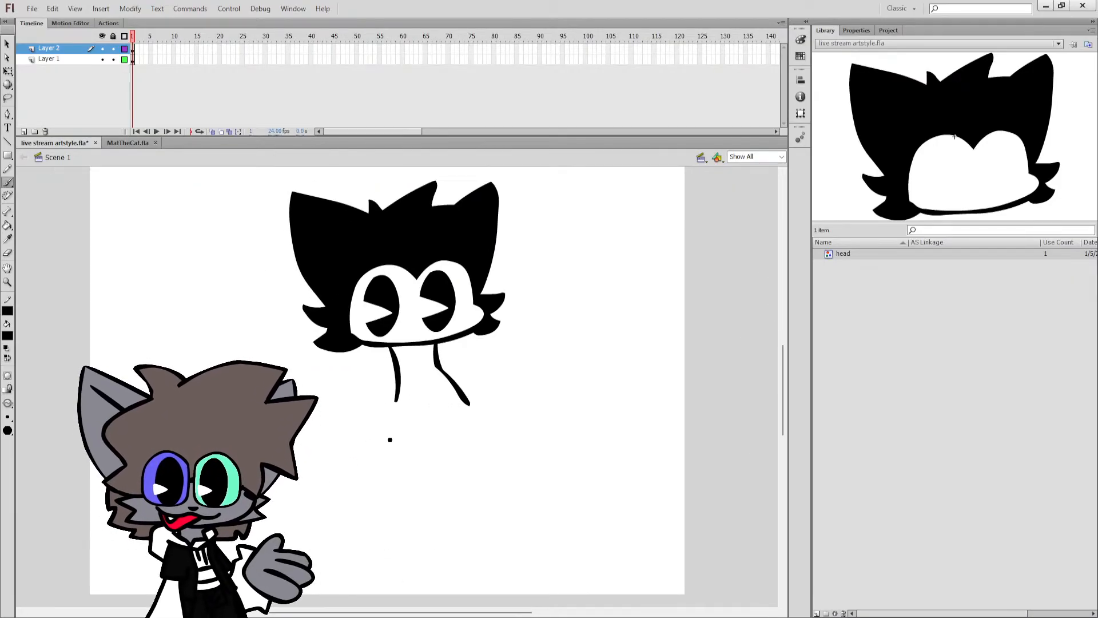
key(ctrl+z)
drag(389, 348, 383, 491)
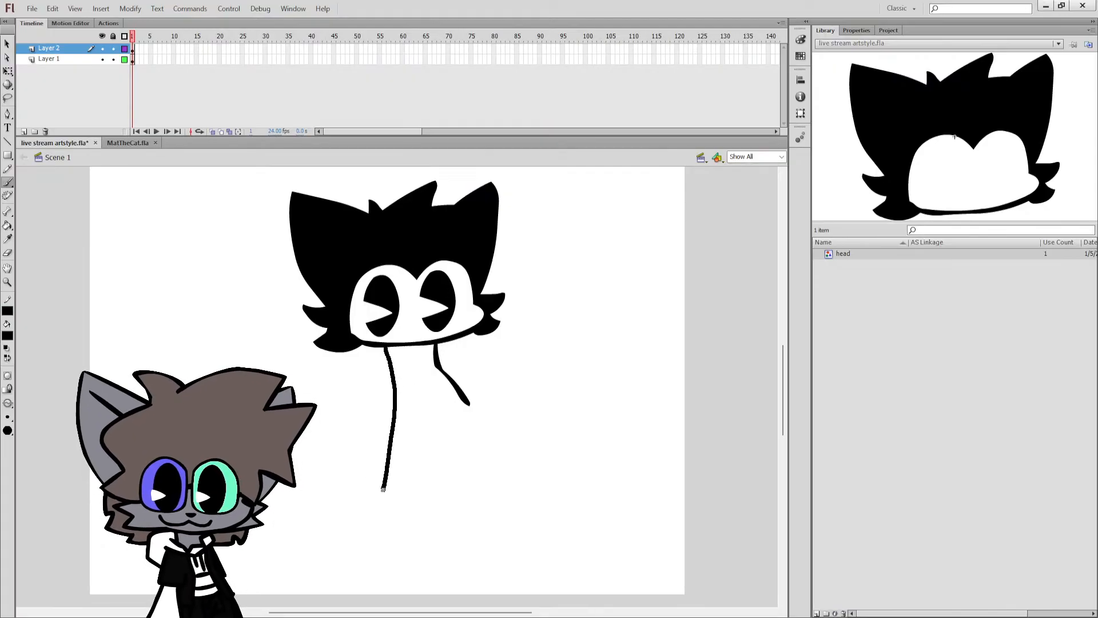
key(ctrl+z)
Try several versions of a single long left torso line down from the chin, undoing each one.
key(ctrl+z)
drag(391, 352, 385, 446)
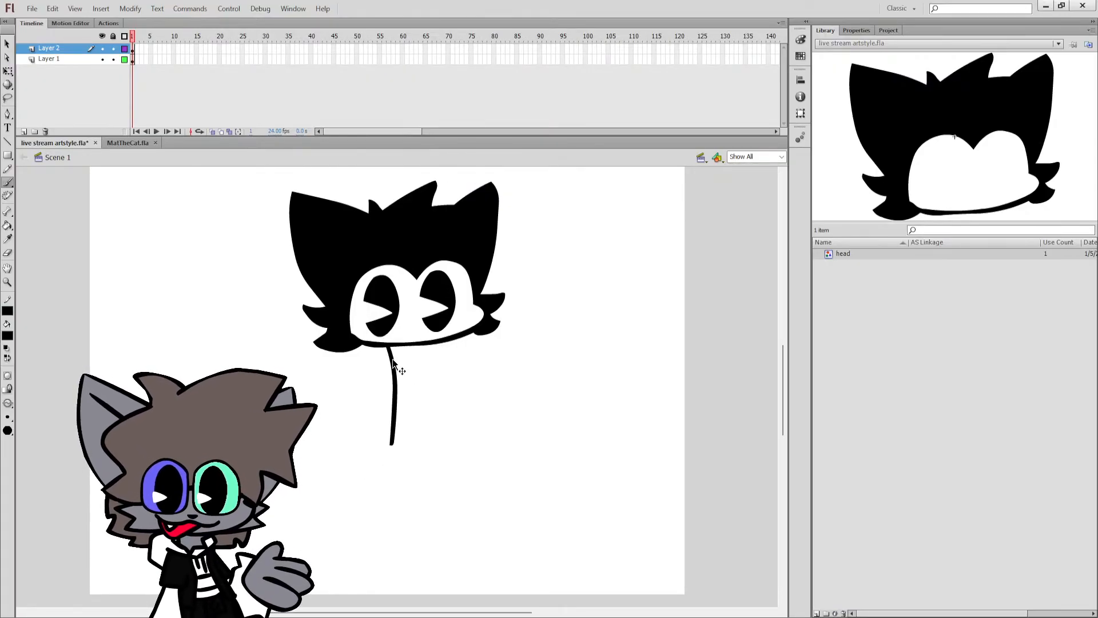
key(ctrl+z)
drag(389, 345, 385, 453)
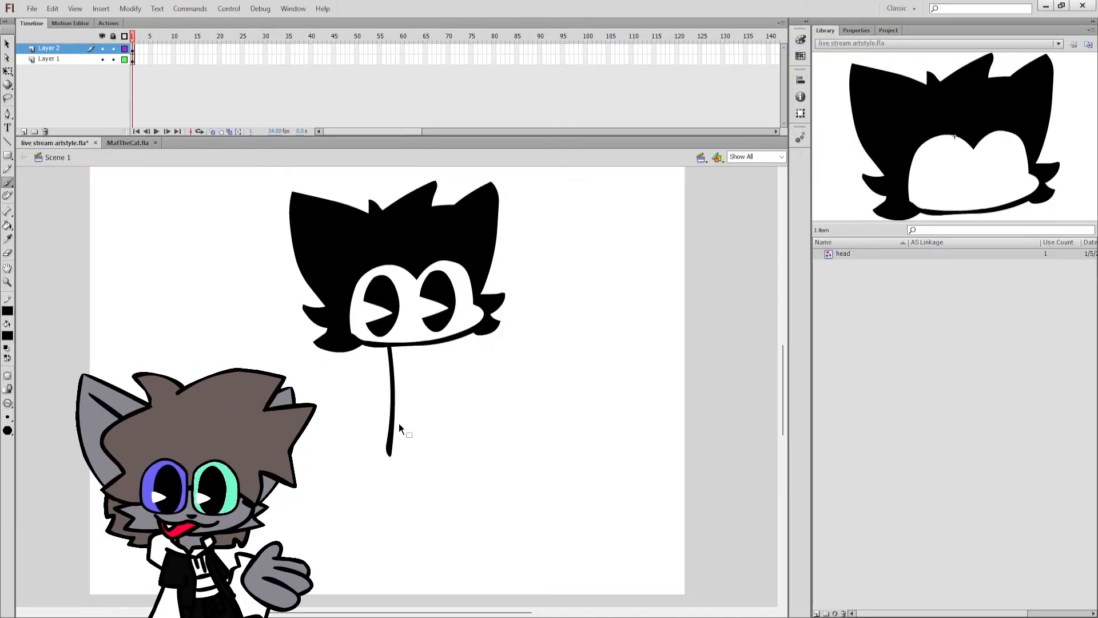
key(ctrl+z)
mouse_move(390, 345)
mouse_down()
mouse_move(378, 376)
mouse_move(371, 488)
mouse_up()
key(ctrl+z)
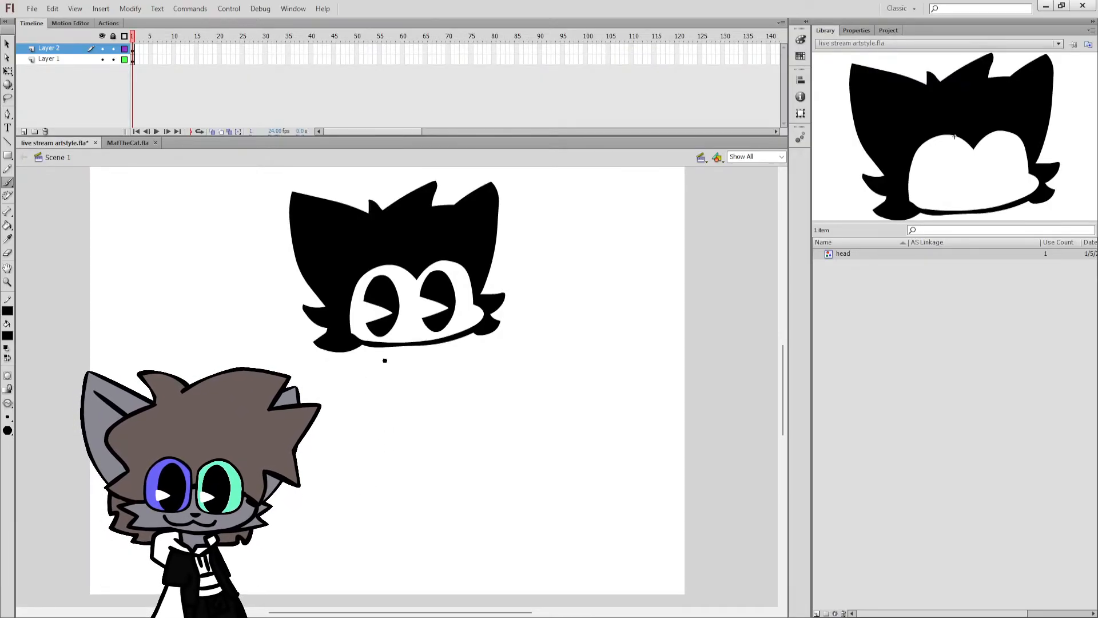
drag(390, 342, 393, 411)
key(ctrl+z)
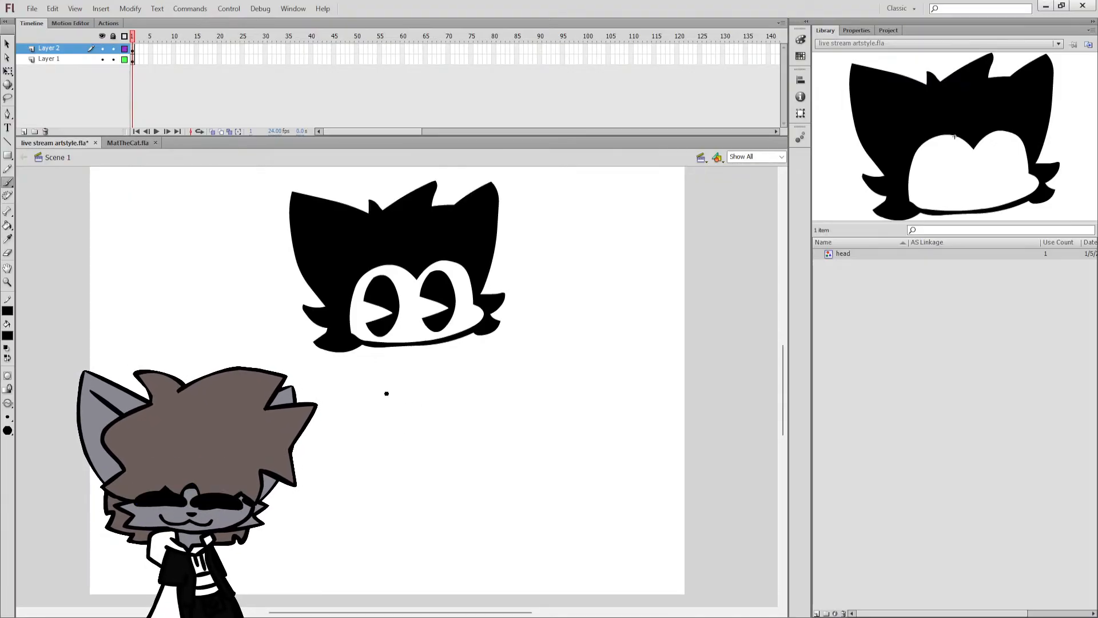
Try brushing short left torso strokes just below the cat head's chin, undoing each one and saving the file.
key(ctrl+s)
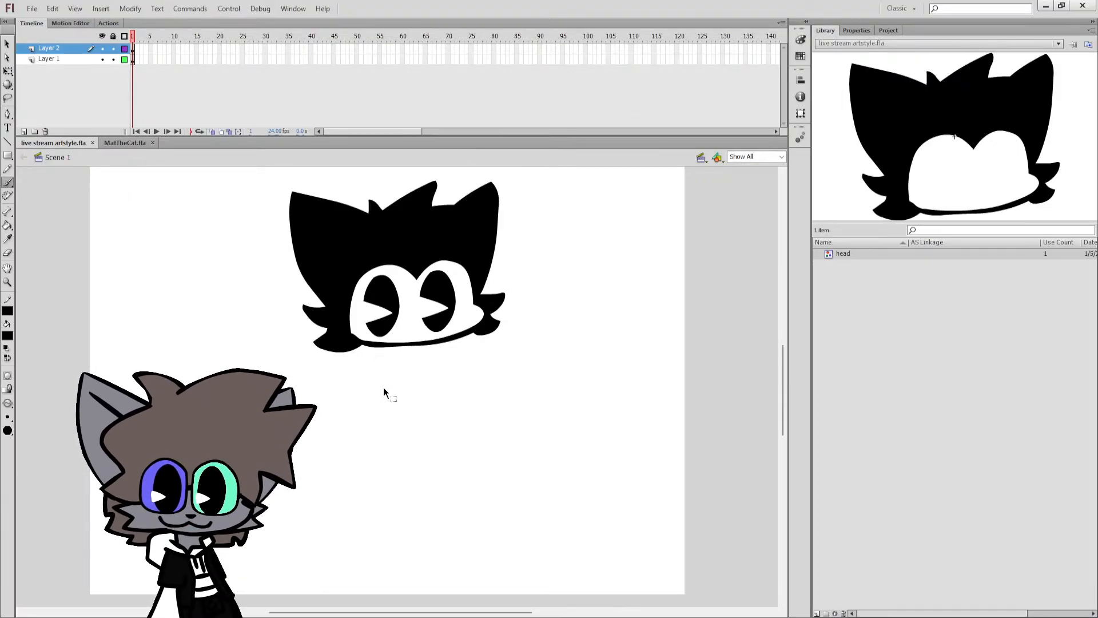
drag(390, 362, 391, 394)
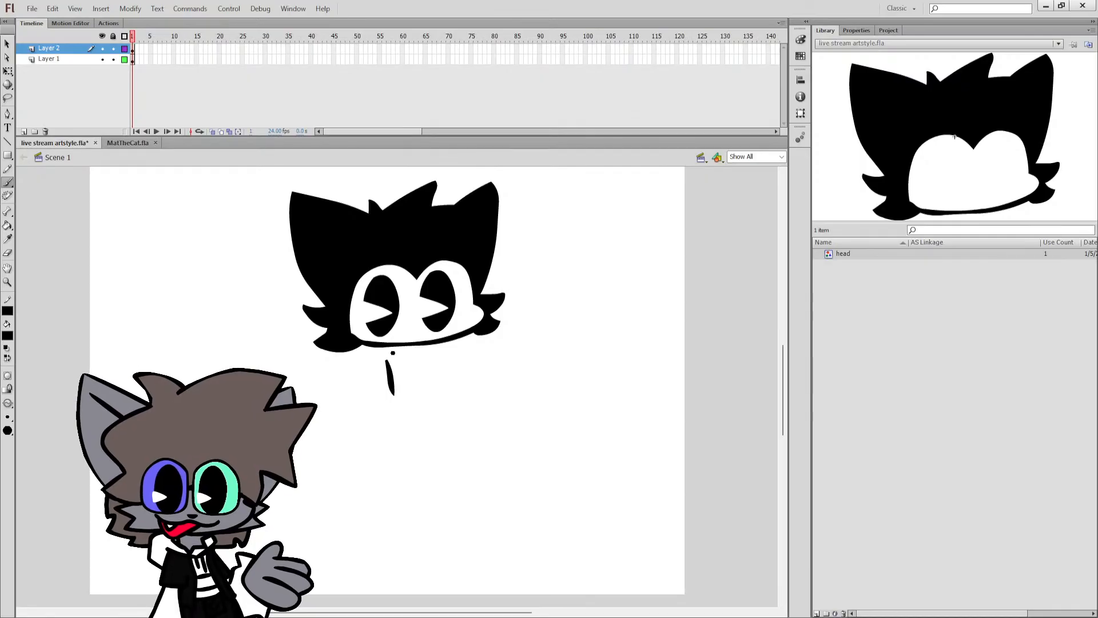
key(ctrl+z)
drag(389, 346, 391, 388)
key(ctrl+z)
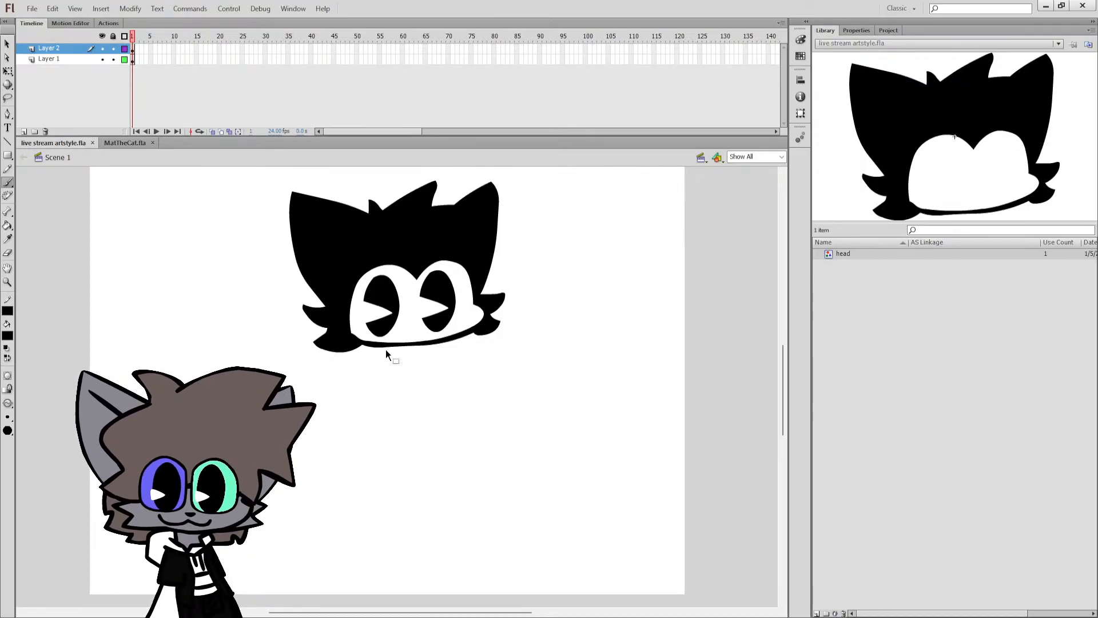
key(ctrl+s)
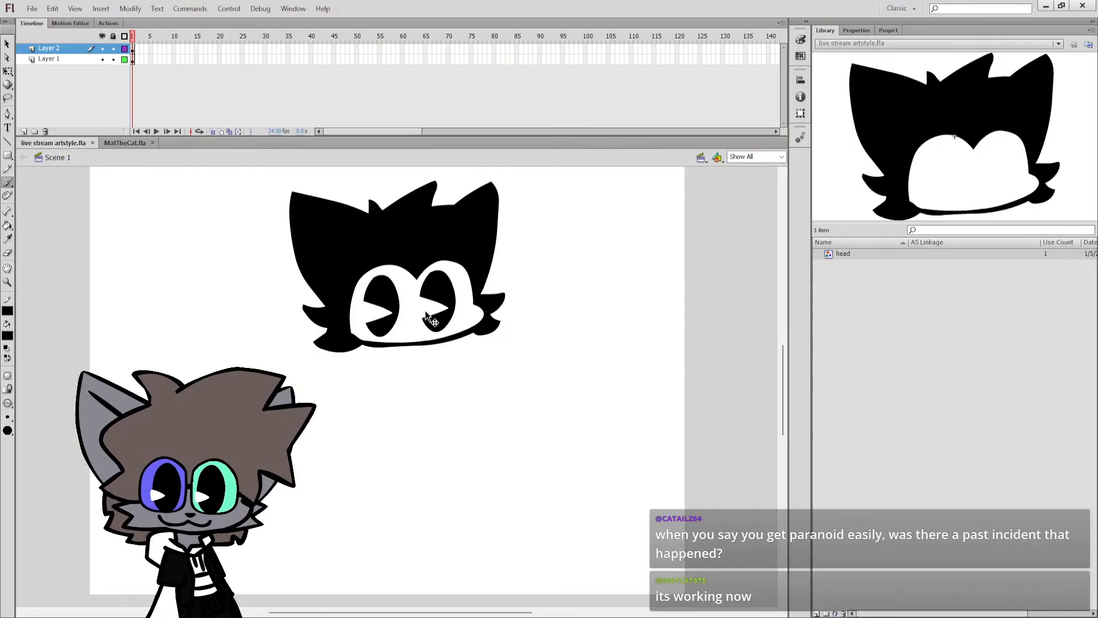
key(ctrl+z)
drag(393, 395, 392, 434)
key(ctrl+z)
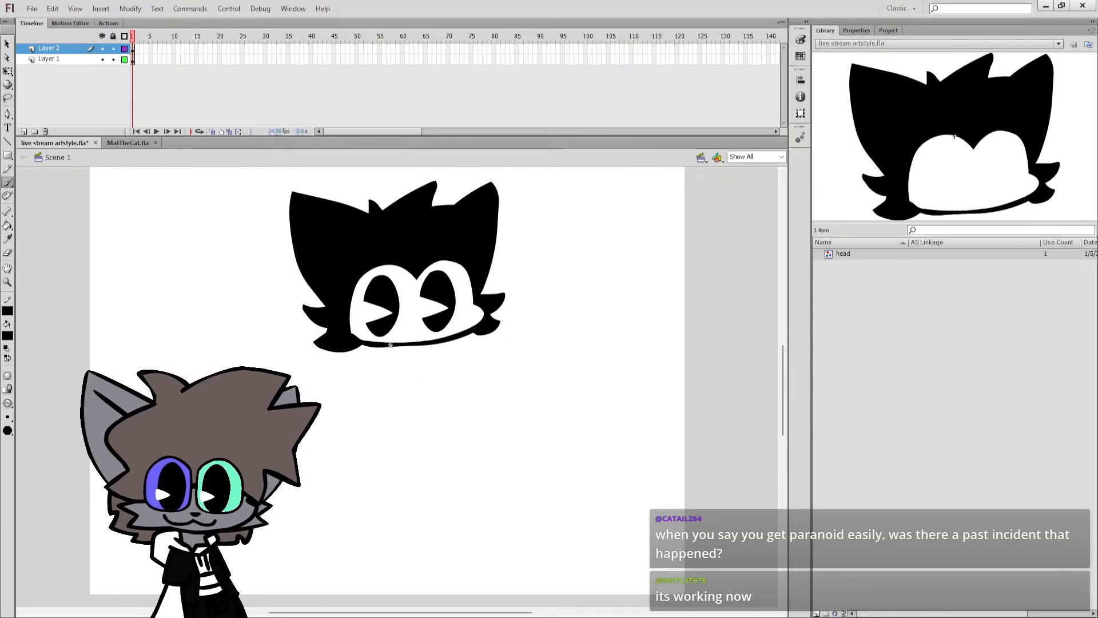
Try left torso sides of different lengths running down from the chin, undoing them.
drag(392, 346, 382, 473)
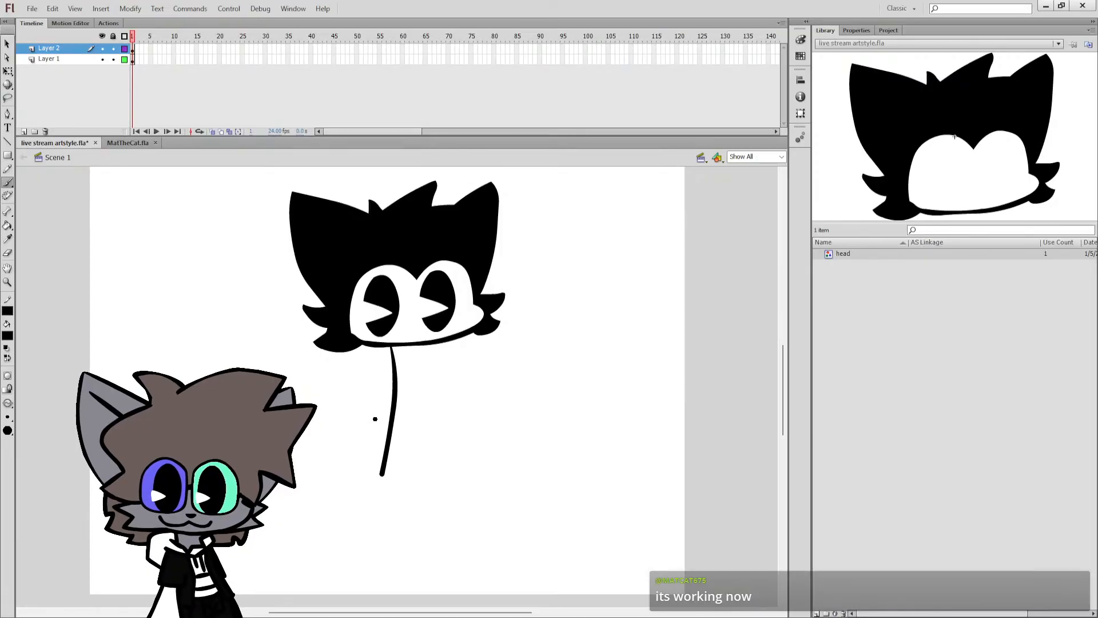
key(ctrl+z)
drag(387, 350, 380, 426)
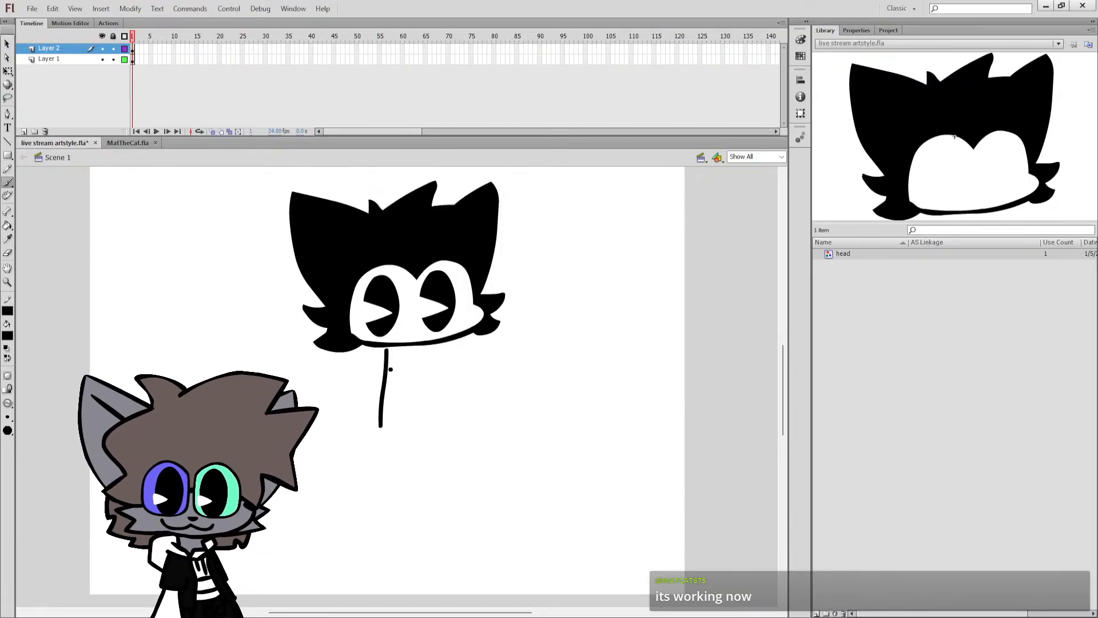
key(ctrl+z)
drag(388, 346, 377, 412)
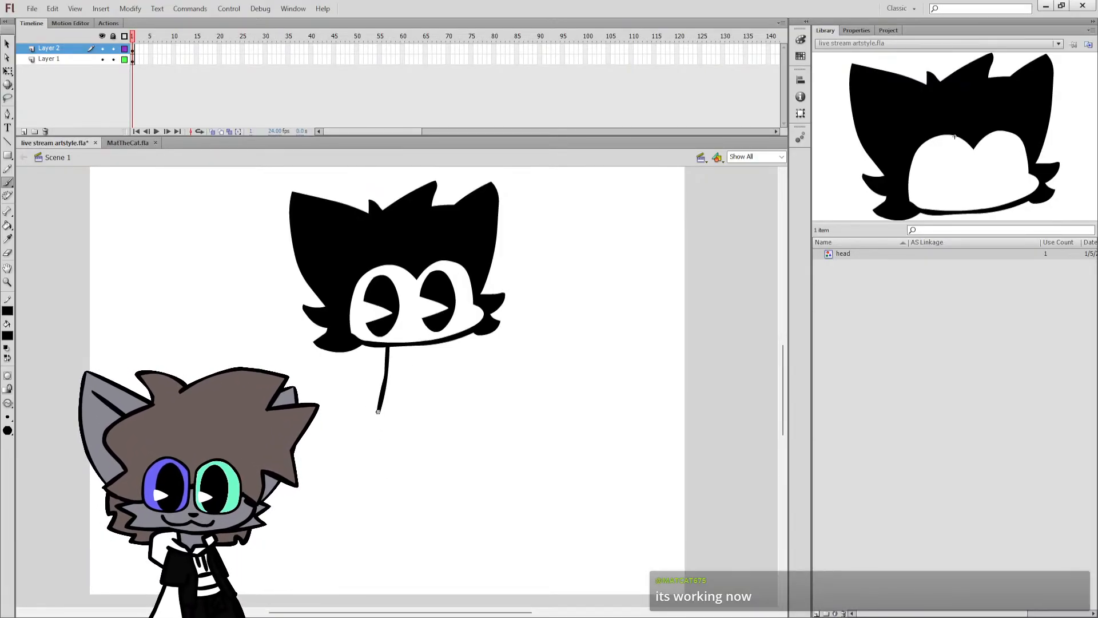
Brush the upper left and right torso sides, flaring outward from beneath the chin.
mouse_move(432, 342)
mouse_down()
mouse_move(429, 371)
mouse_move(393, 367)
mouse_move(383, 401)
mouse_up()
key(ctrl+z)
key(ctrl+z)
drag(424, 340, 434, 454)
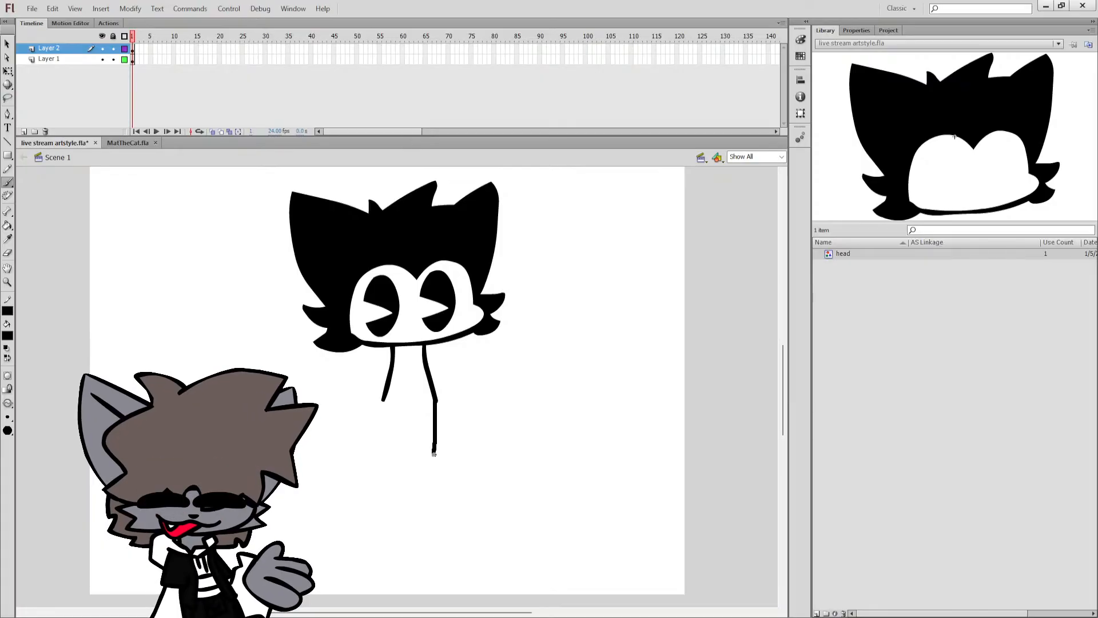
Try extending both torso sides straight down from the ends of the upper lines, and undo the extensions.
key(ctrl+z)
drag(437, 402, 436, 472)
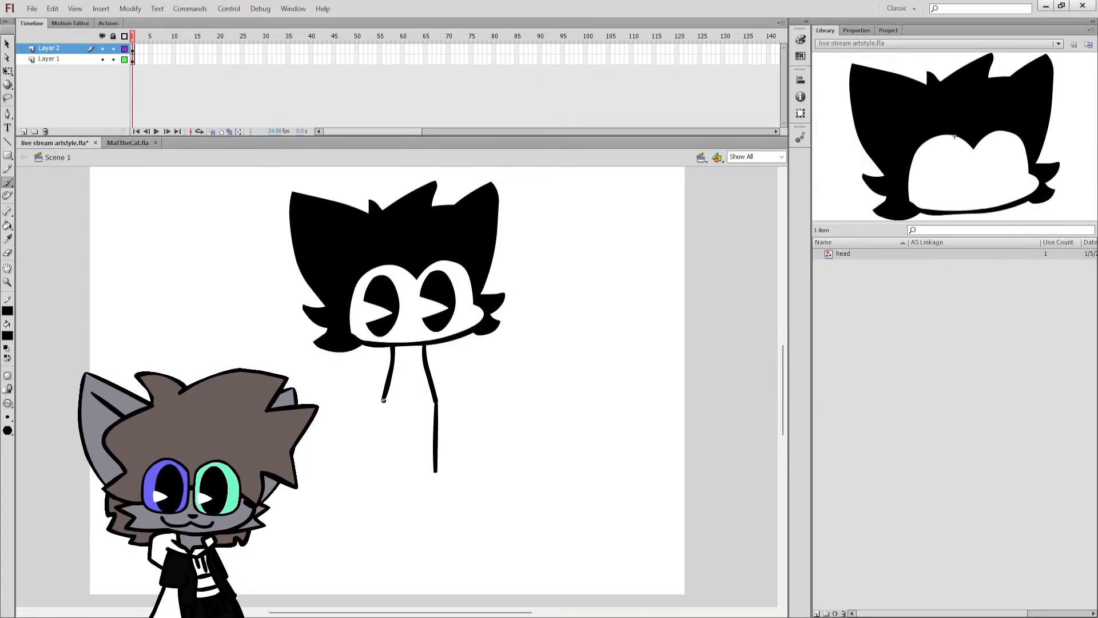
drag(383, 400, 382, 476)
key(ctrl+z)
drag(383, 399, 382, 469)
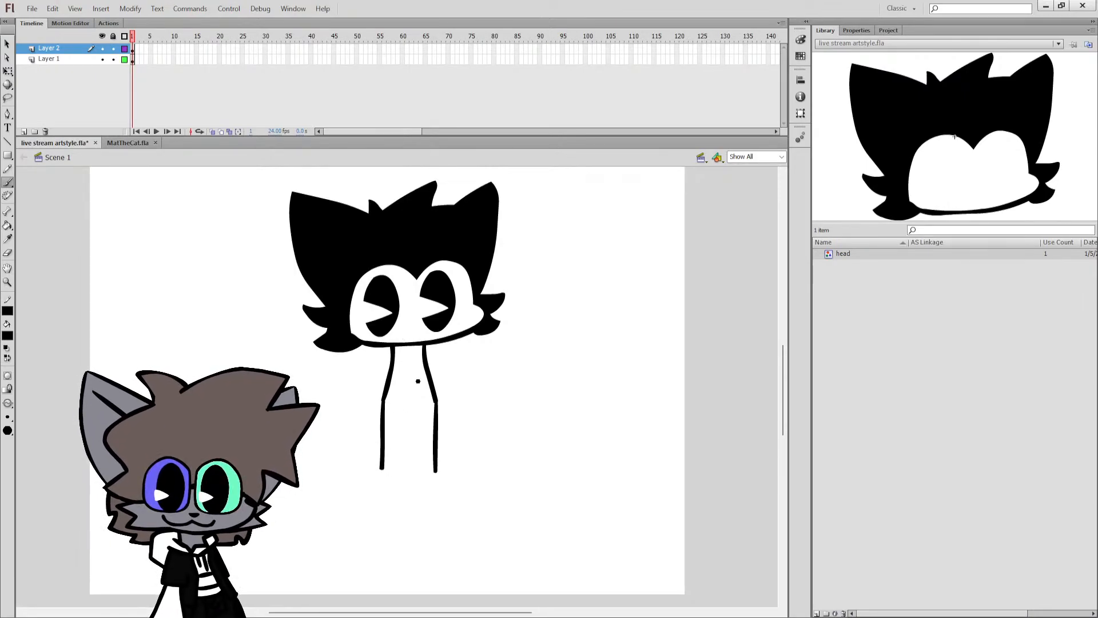
key(ctrl+z)
key(ctrl+z)
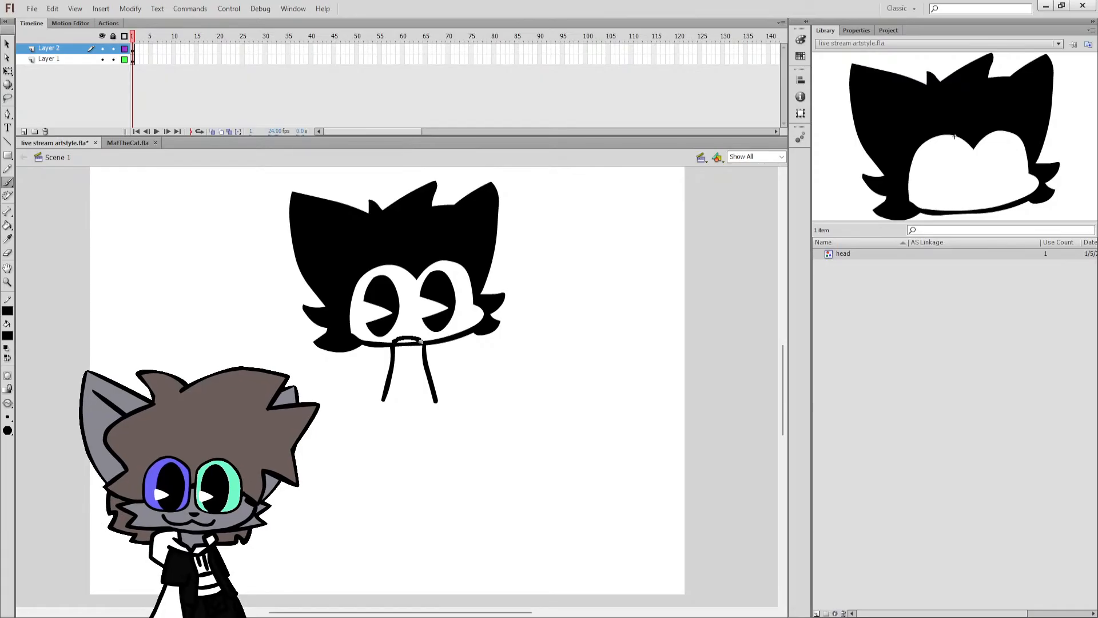
Try a slanted lower left torso side and a nearly vertical lower right side, and undo both.
drag(383, 400, 371, 469)
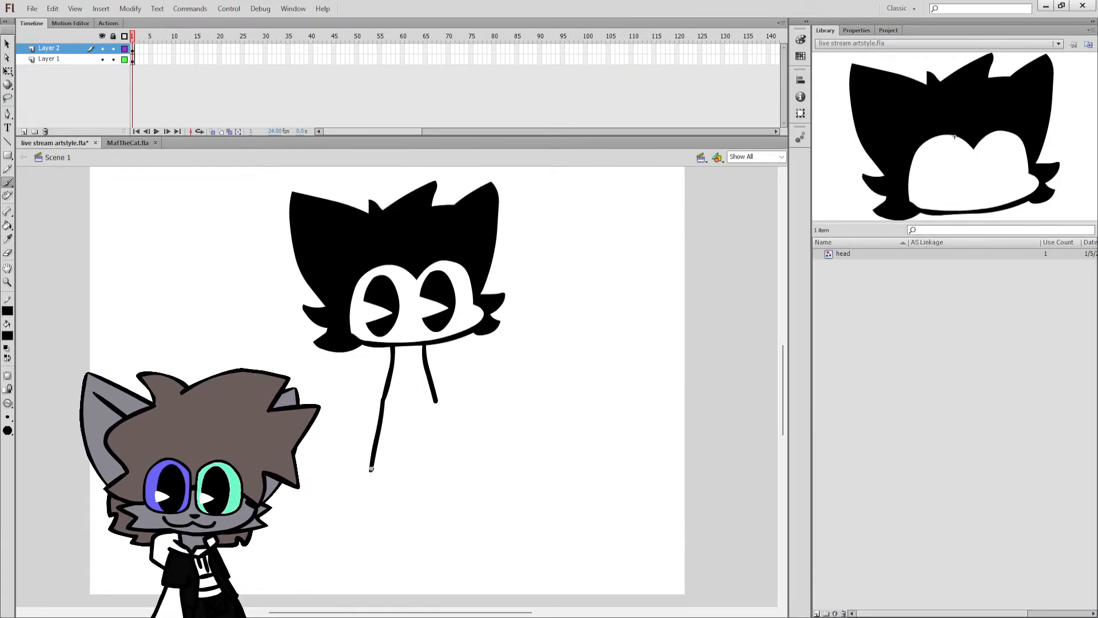
drag(435, 403, 431, 468)
key(ctrl+z)
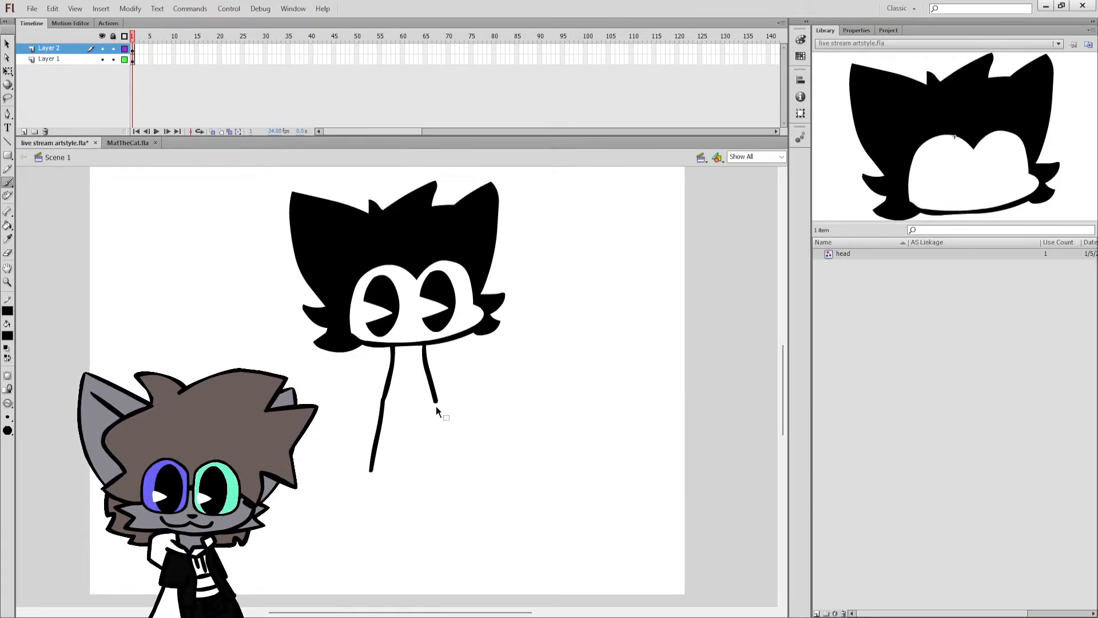
key(ctrl+z)
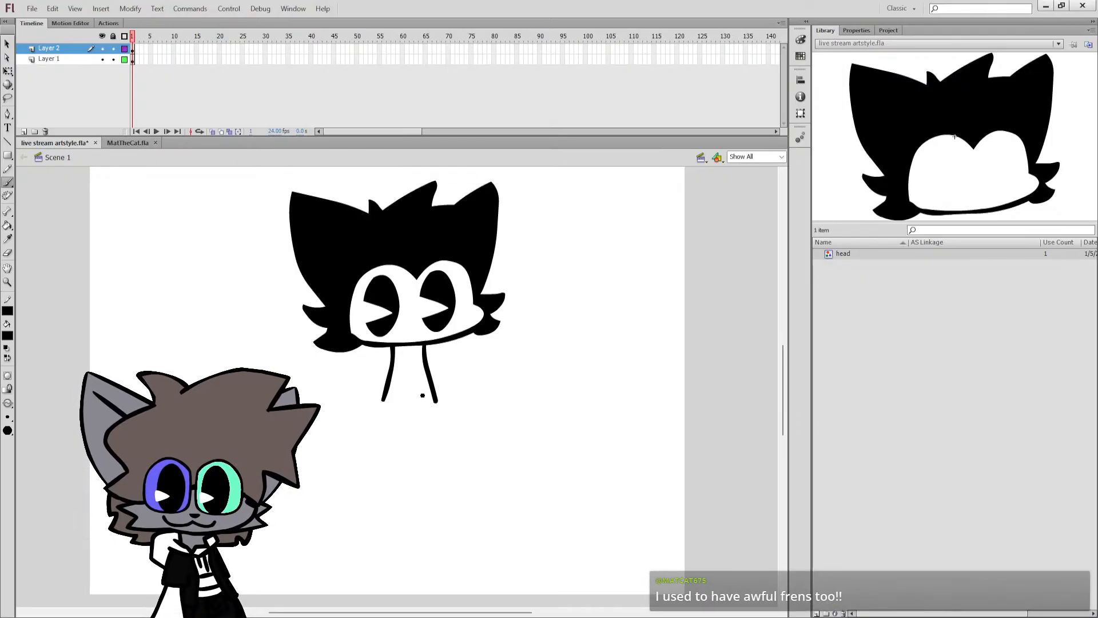
Rotate the upper left torso line to nearly vertical and the upper right one further outward with Free Transform.
click(8, 71)
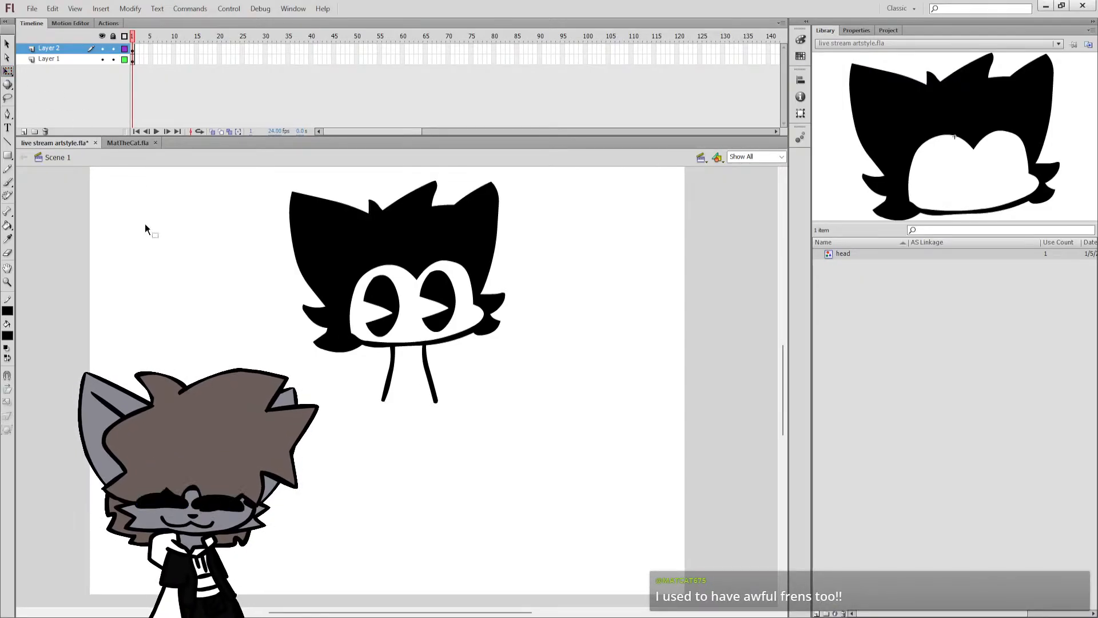
click(389, 375)
drag(453, 399, 436, 386)
click(447, 385)
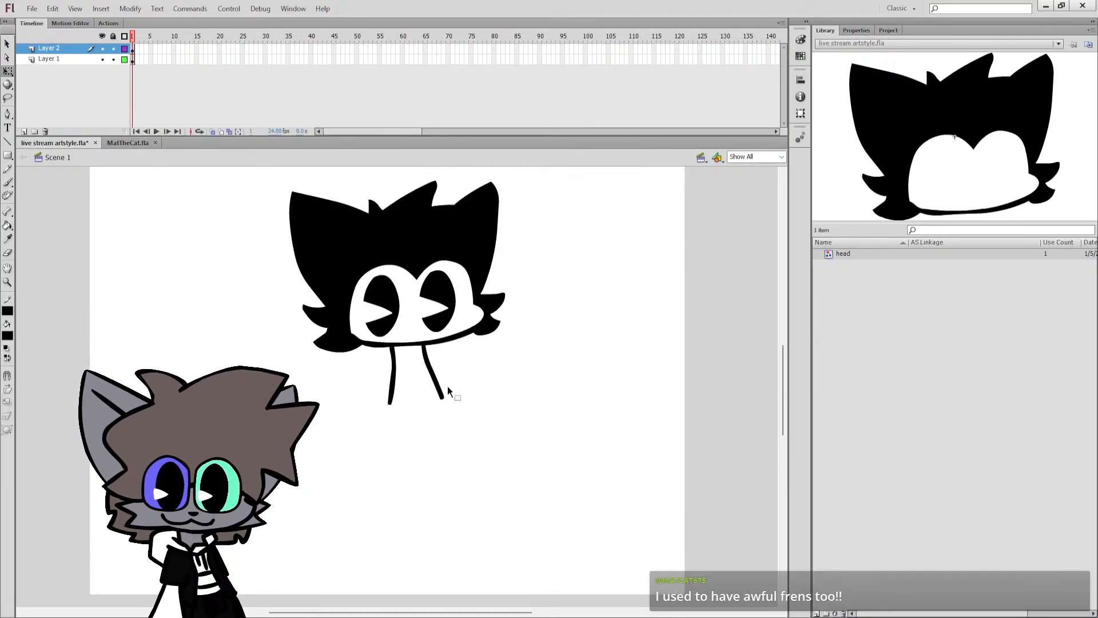
Brush the lower torso sides, the right one nearly straight down and the left one slanting outward.
key(b)
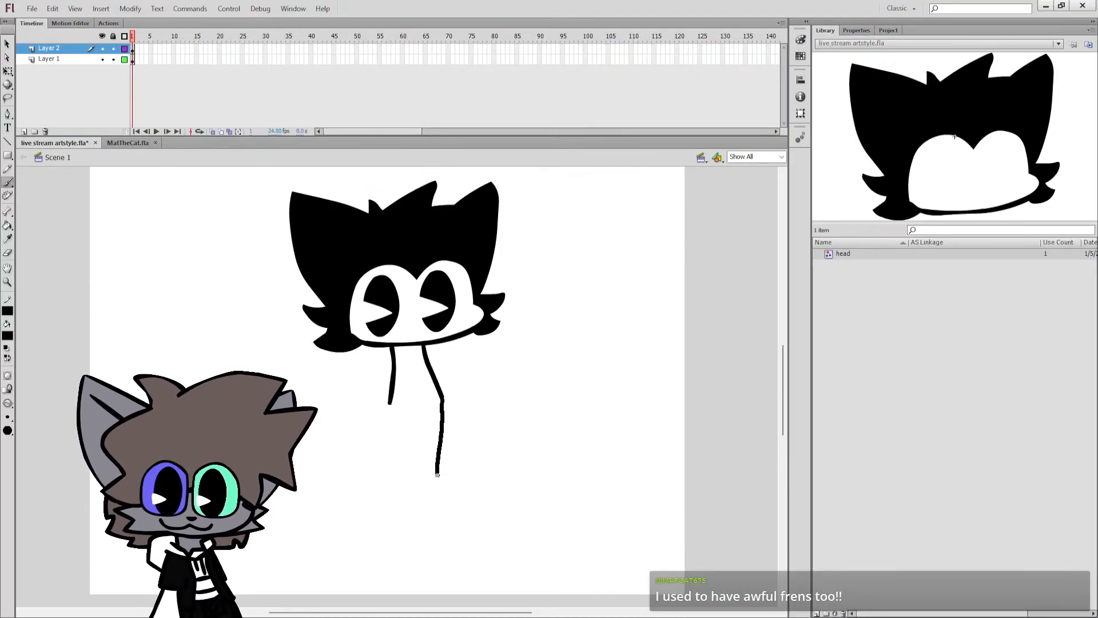
key(ctrl+z)
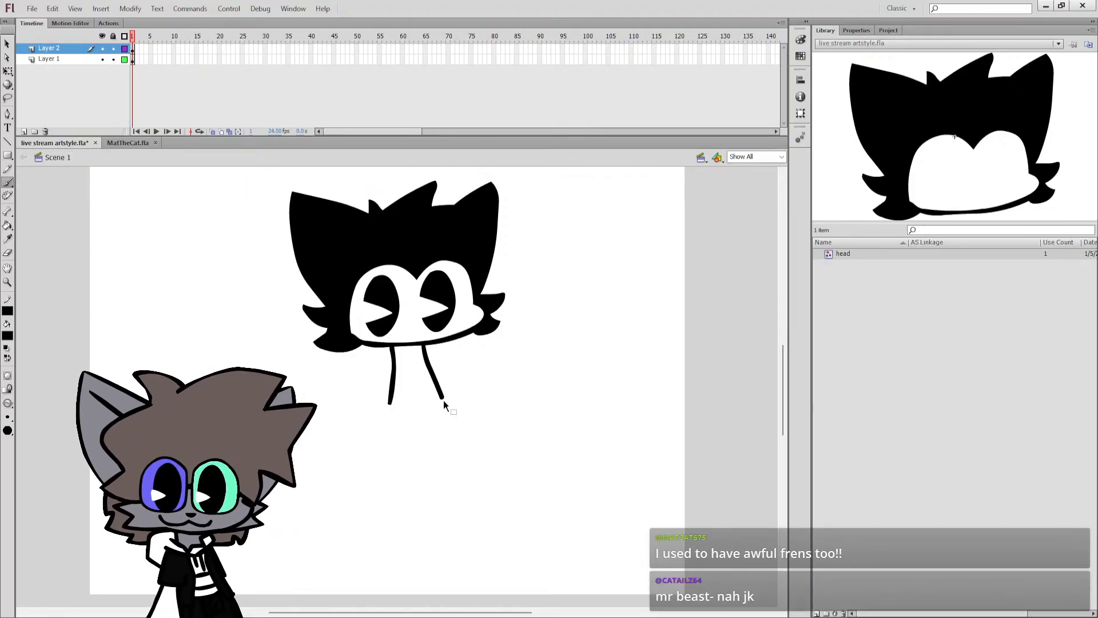
drag(442, 437, 440, 473)
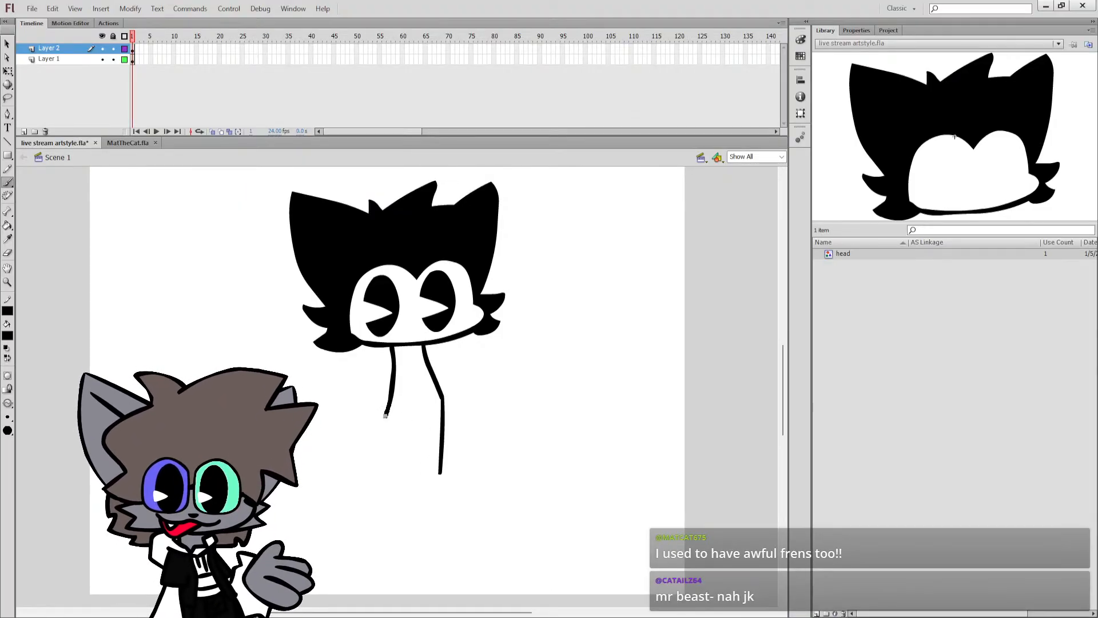
drag(385, 416, 364, 480)
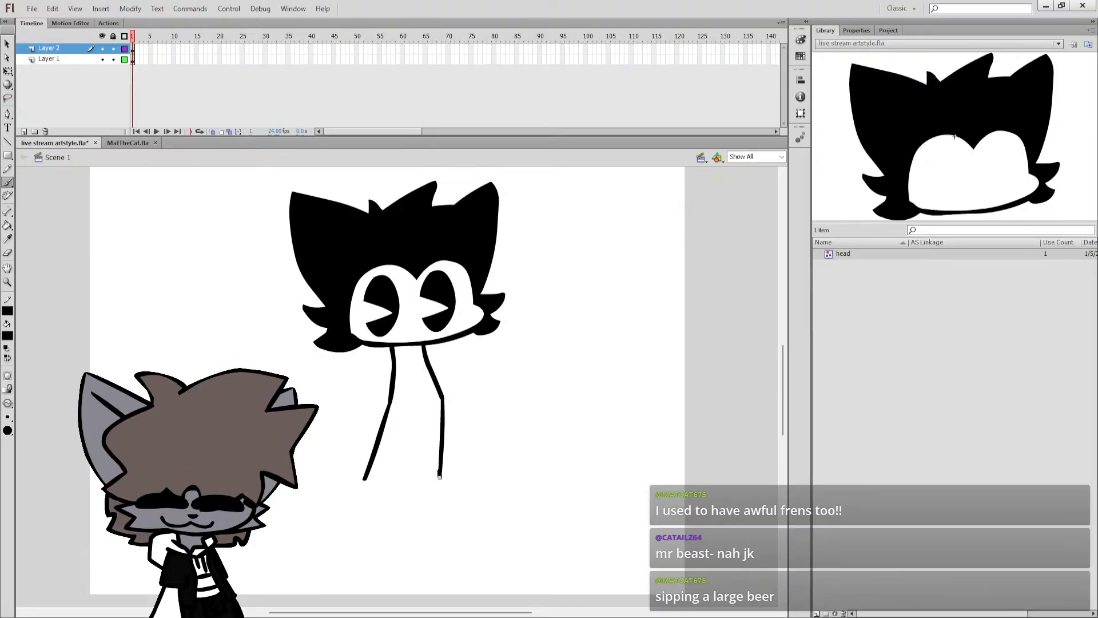
Brush a large rounded shoe outline extending to the right from the lower end of the right torso side.
mouse_move(440, 477)
mouse_down()
mouse_move(469, 478)
mouse_move(467, 497)
mouse_up()
key(ctrl+z)
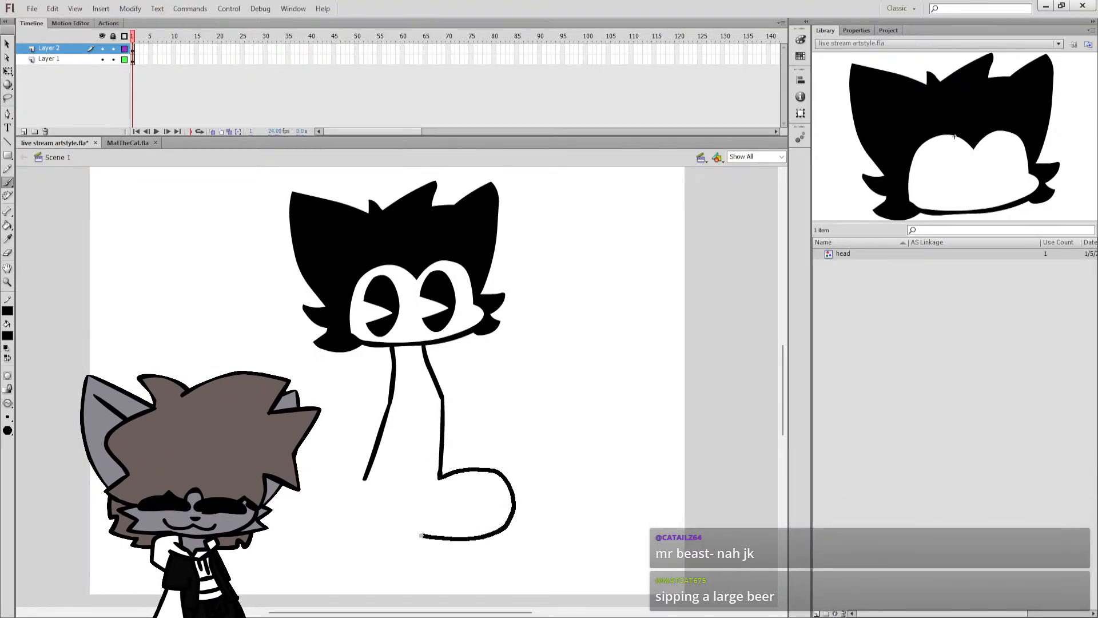
drag(421, 536, 409, 532)
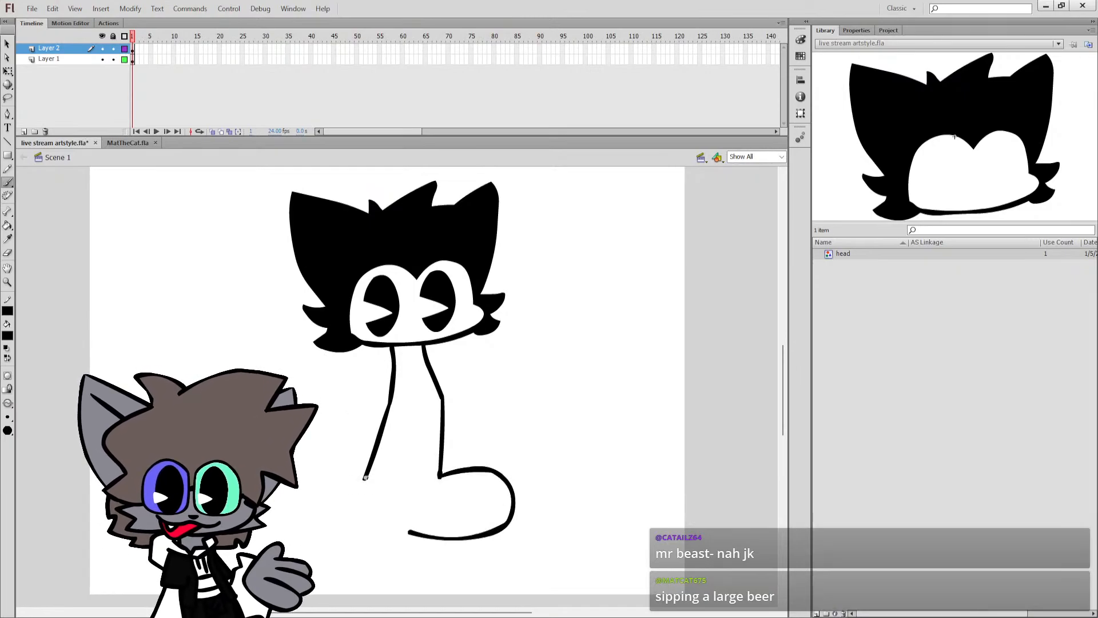
Brush a matching large rounded shoe outline under the left torso side, ending in a notch at the right shoe.
mouse_move(368, 480)
mouse_down()
mouse_move(297, 469)
mouse_move(283, 525)
mouse_up()
key(ctrl+z)
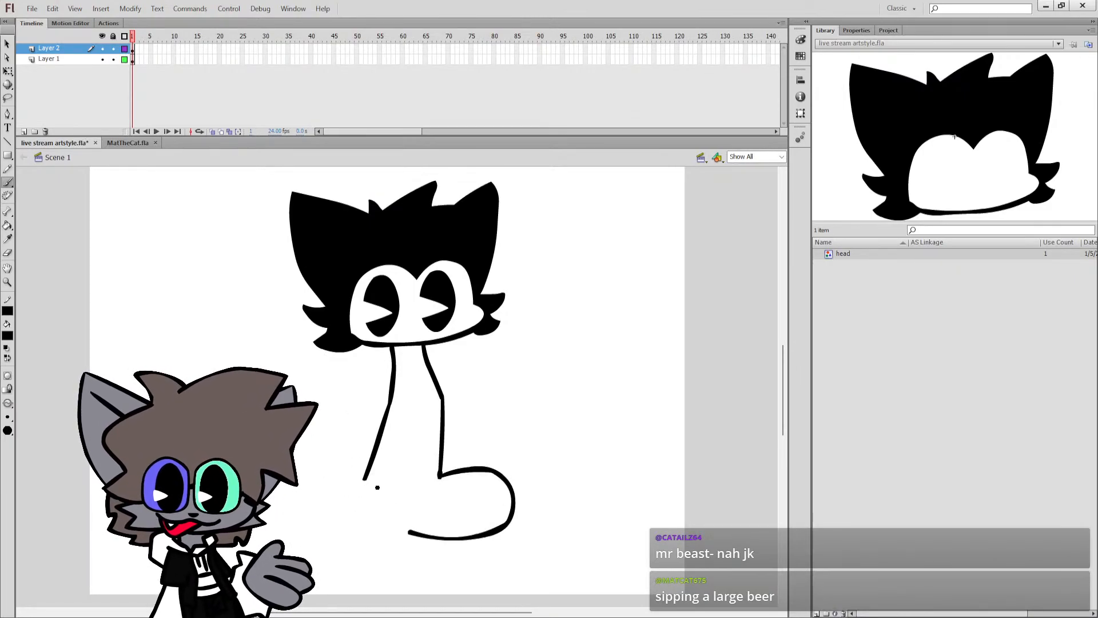
mouse_move(380, 487)
mouse_down()
mouse_move(333, 480)
mouse_move(308, 503)
mouse_move(313, 534)
mouse_move(381, 558)
mouse_move(409, 525)
mouse_up()
key(ctrl+z)
mouse_move(385, 488)
mouse_down()
mouse_move(324, 484)
mouse_move(355, 476)
mouse_move(324, 486)
mouse_move(312, 521)
mouse_move(323, 542)
mouse_up()
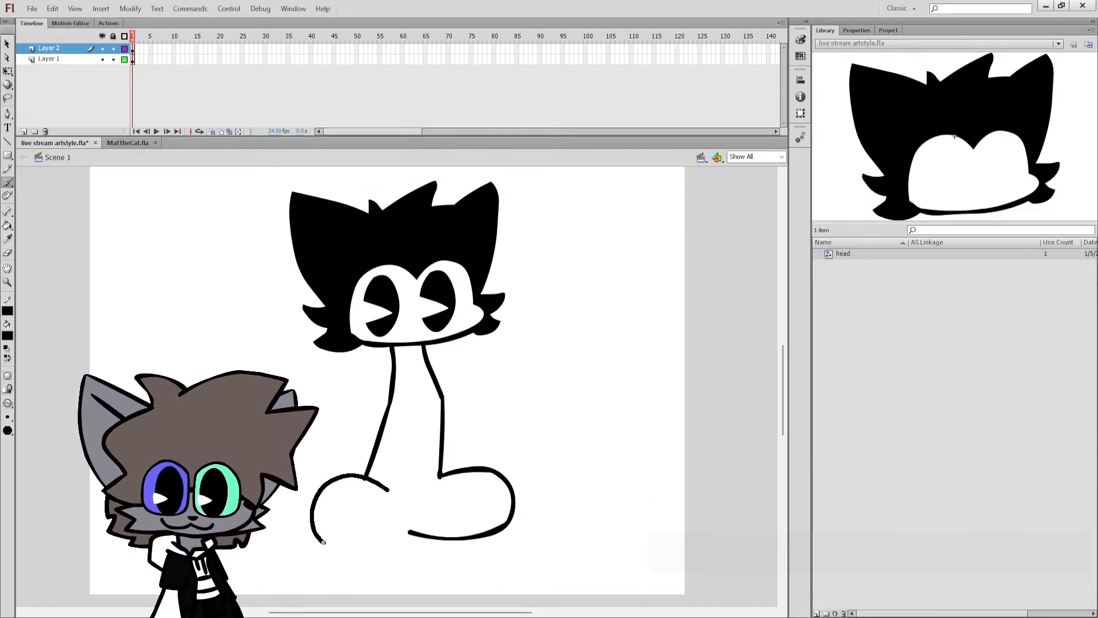
drag(406, 532, 412, 520)
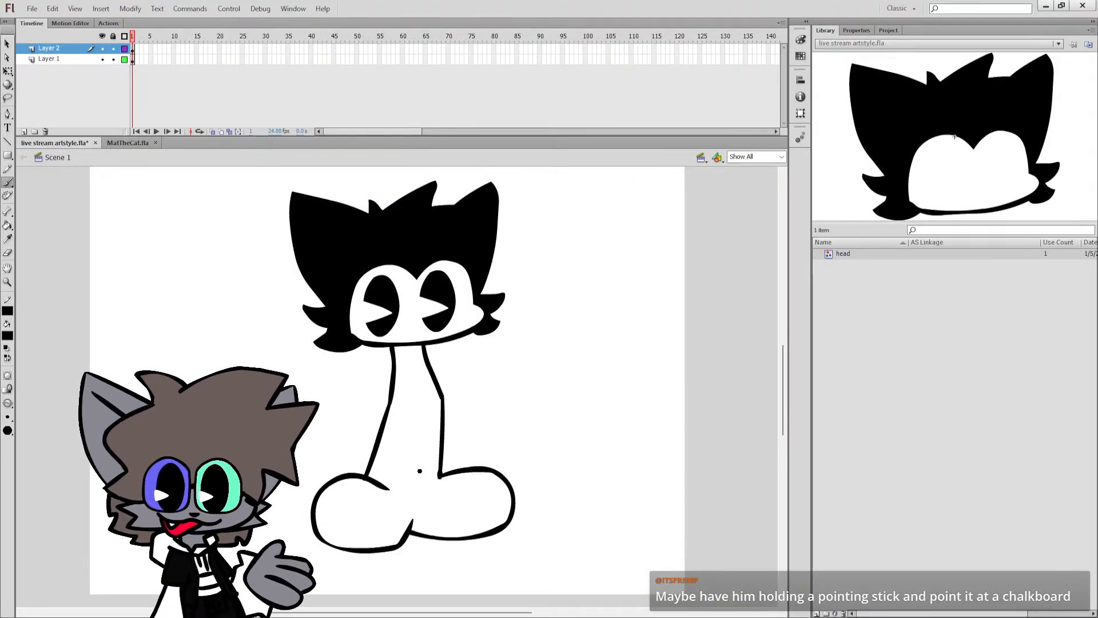
Close the torso's lower edge with a curved line between the shoes and fill the torso black.
drag(440, 479, 389, 491)
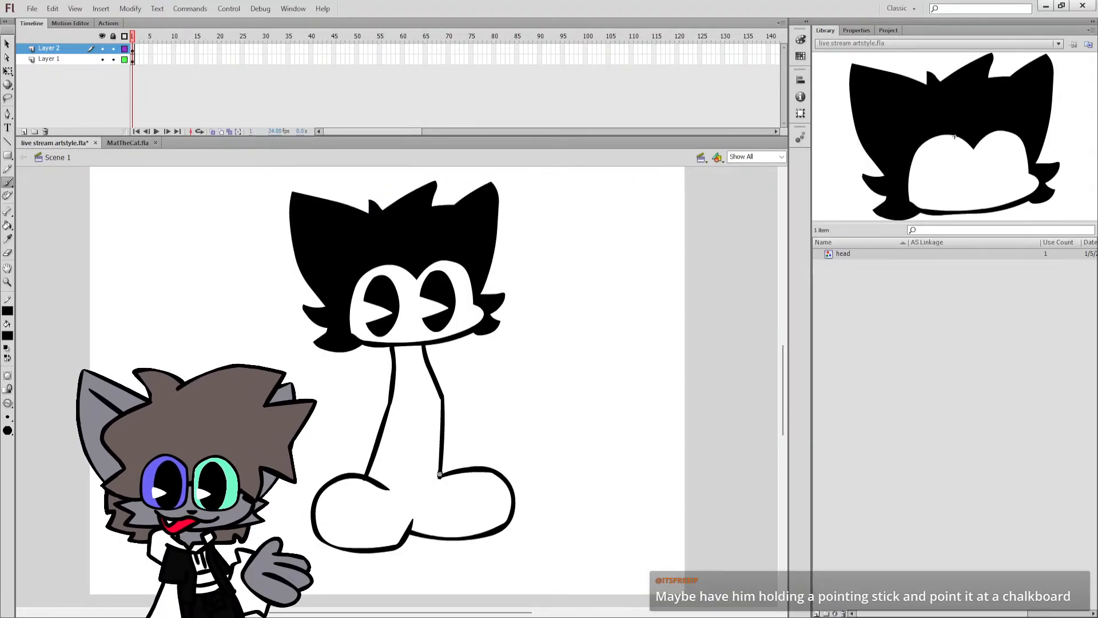
click(400, 456)
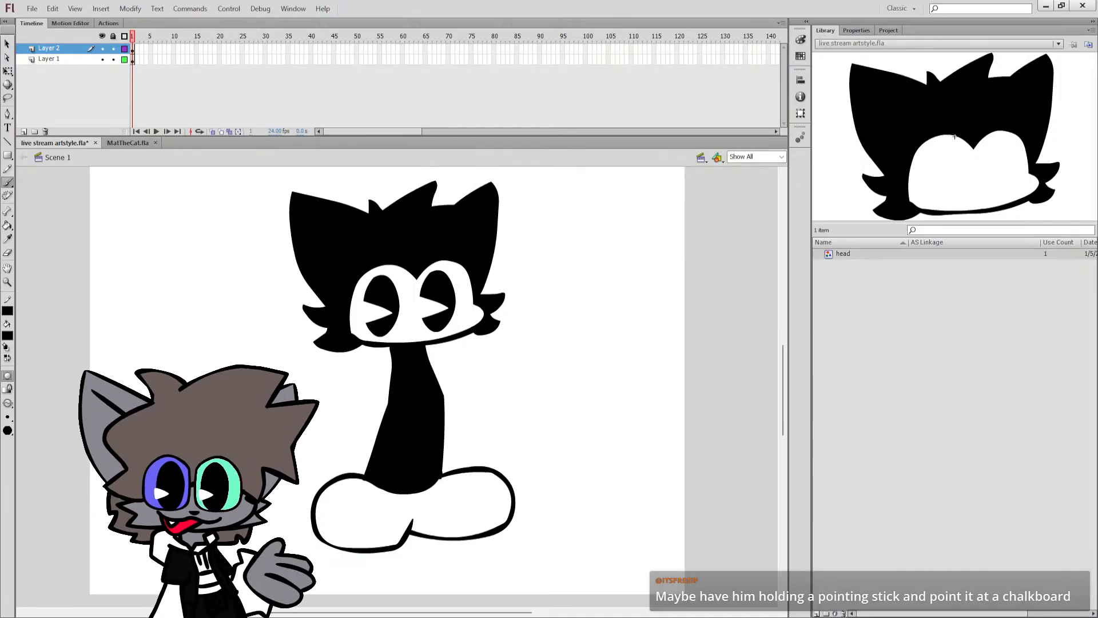
Brush a white leg-dividing line with a short hooked top on the black torso, and save the file.
click(6, 348)
mouse_move(408, 490)
mouse_down()
mouse_move(427, 405)
mouse_move(413, 492)
mouse_up()
key(ctrl+z)
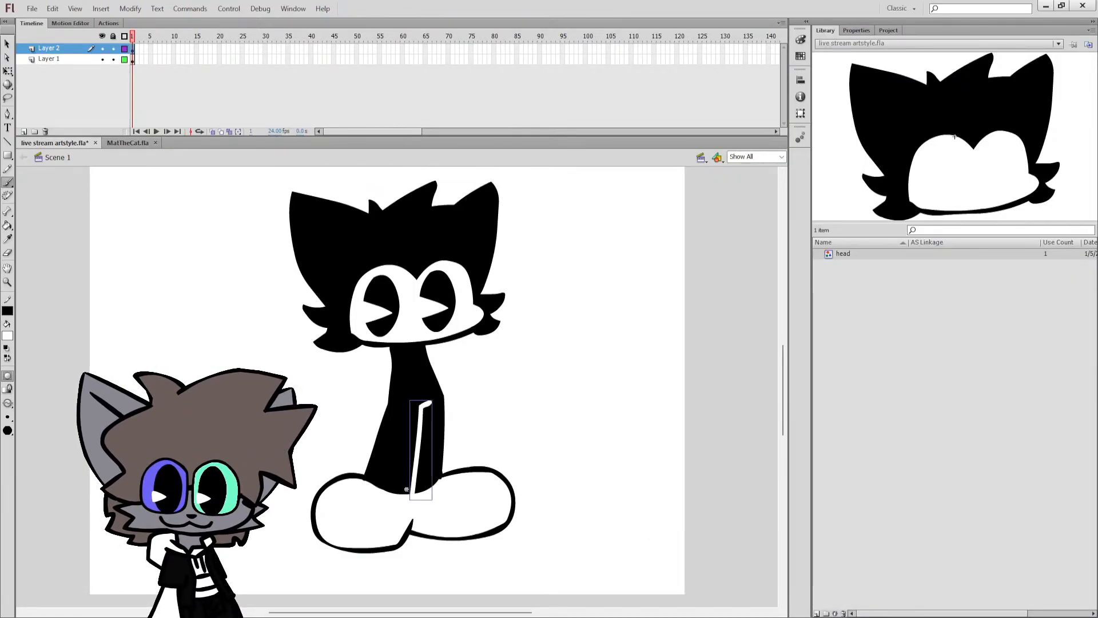
key(ctrl+s)
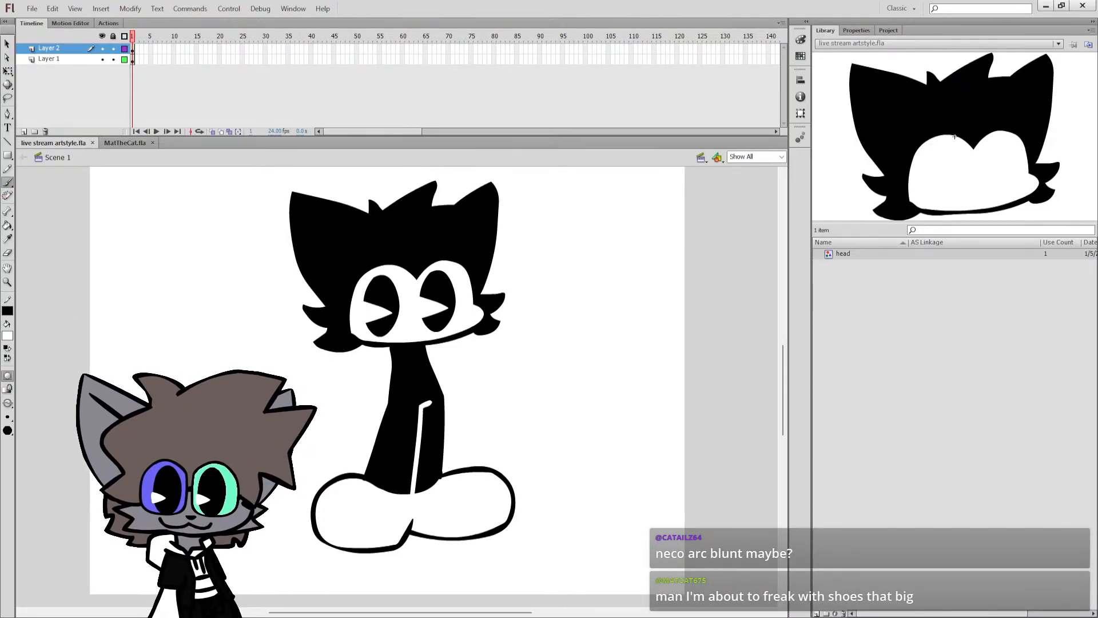
Swap back to the black fill colour and remove the white dividing line from the torso.
click(8, 358)
click(7, 375)
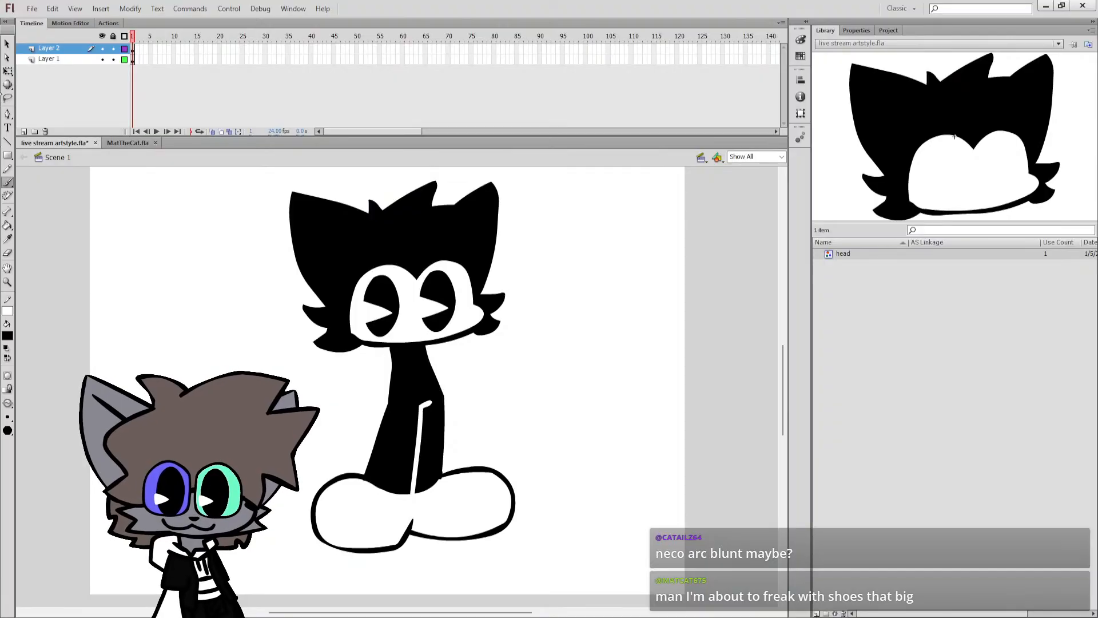
key(q)
click(421, 464)
key(b)
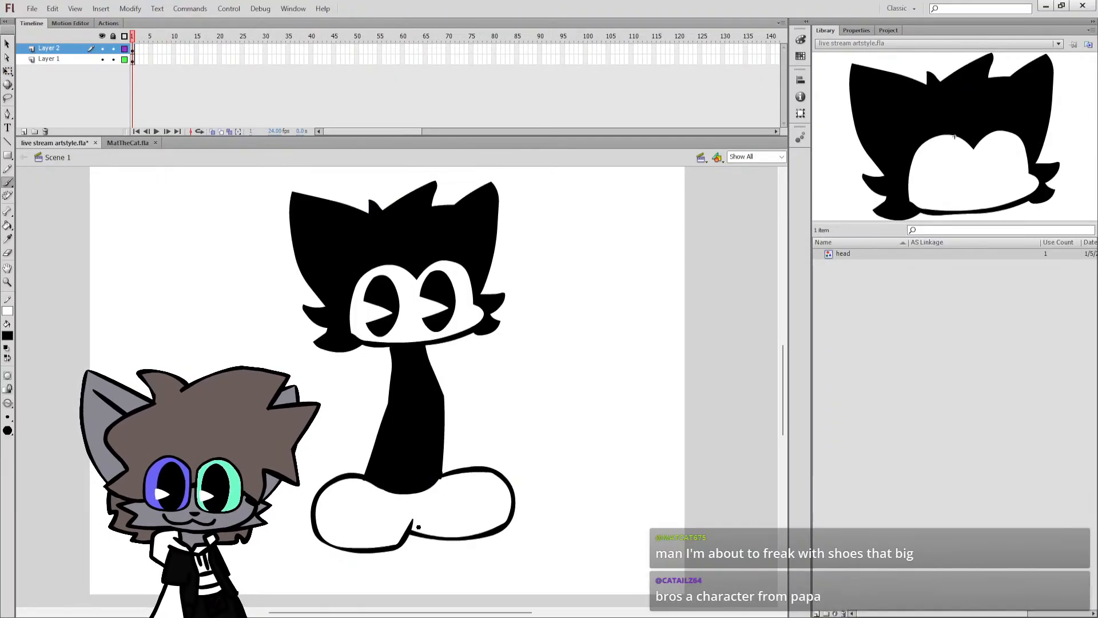
Extend the dividing line between the two shoes up to the torso's lower edge, and save the file.
drag(411, 524, 410, 493)
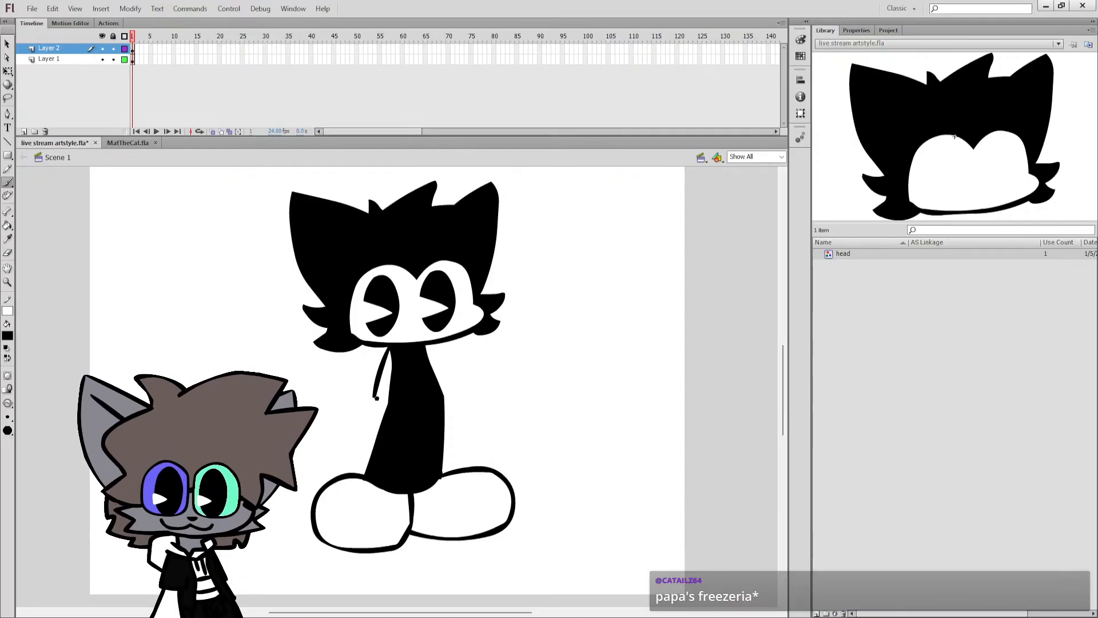
key(ctrl+s)
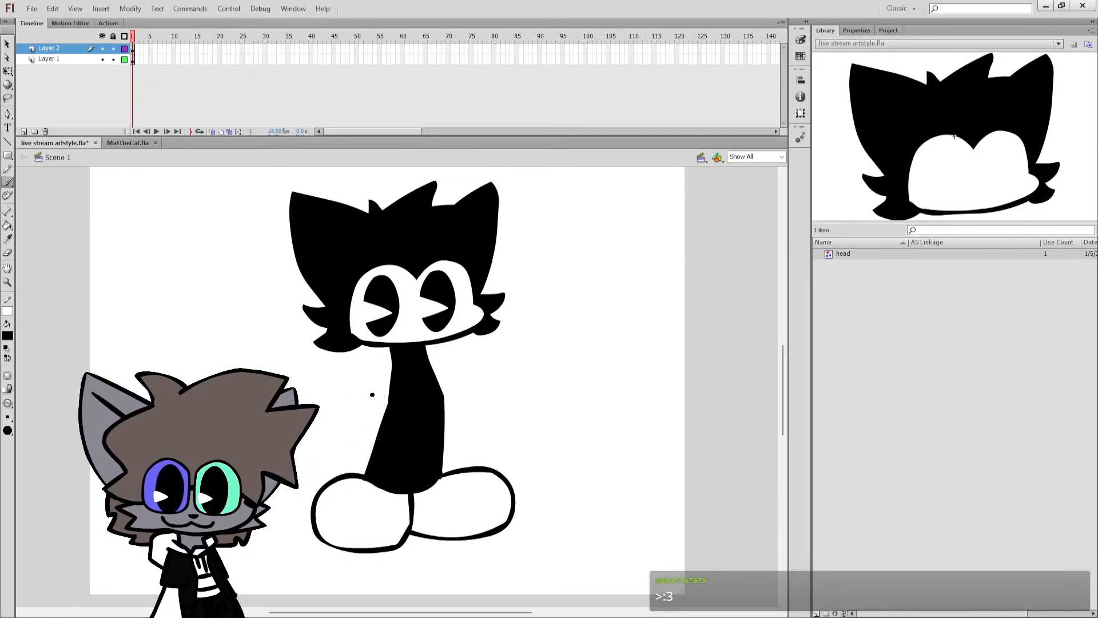
click(396, 391)
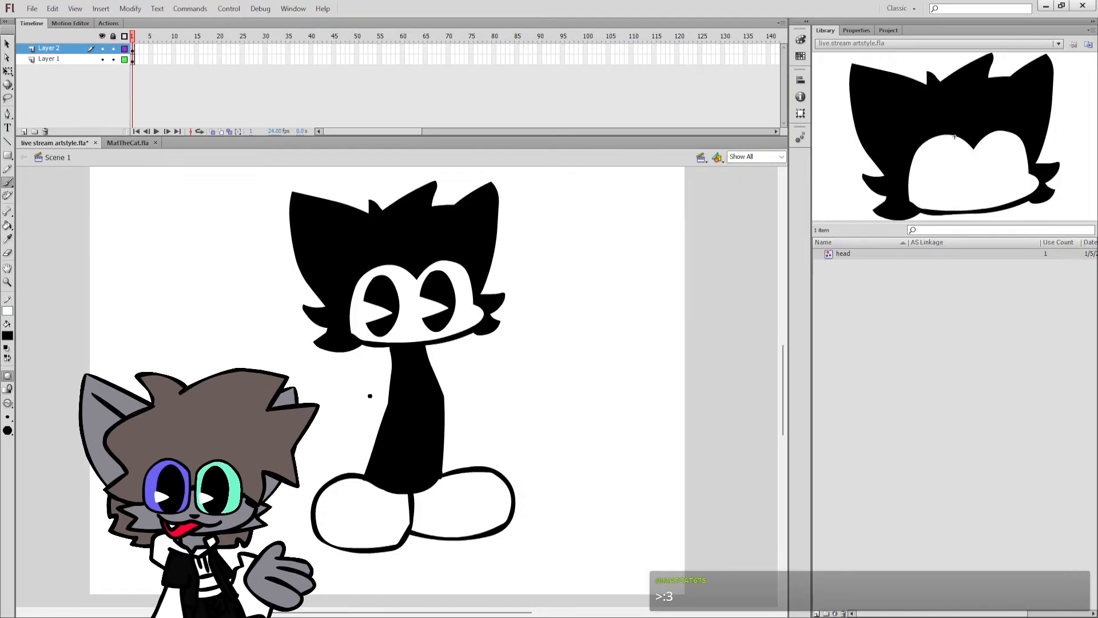
Add a new layer above the layer holding the cat's head and body.
drag(362, 393, 376, 401)
key(ctrl+z)
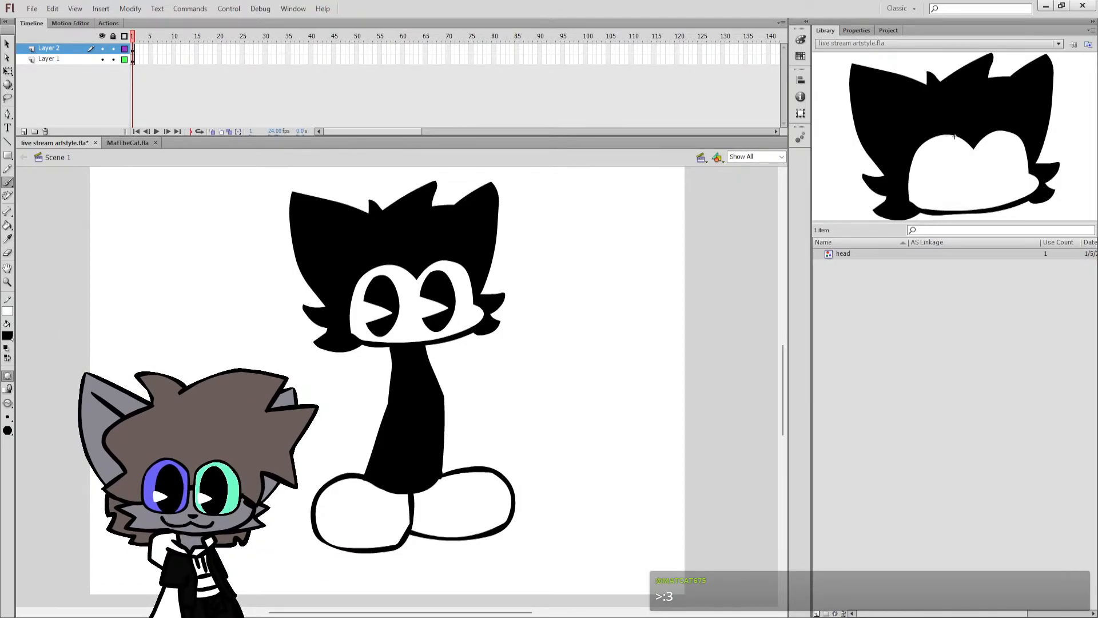
click(24, 131)
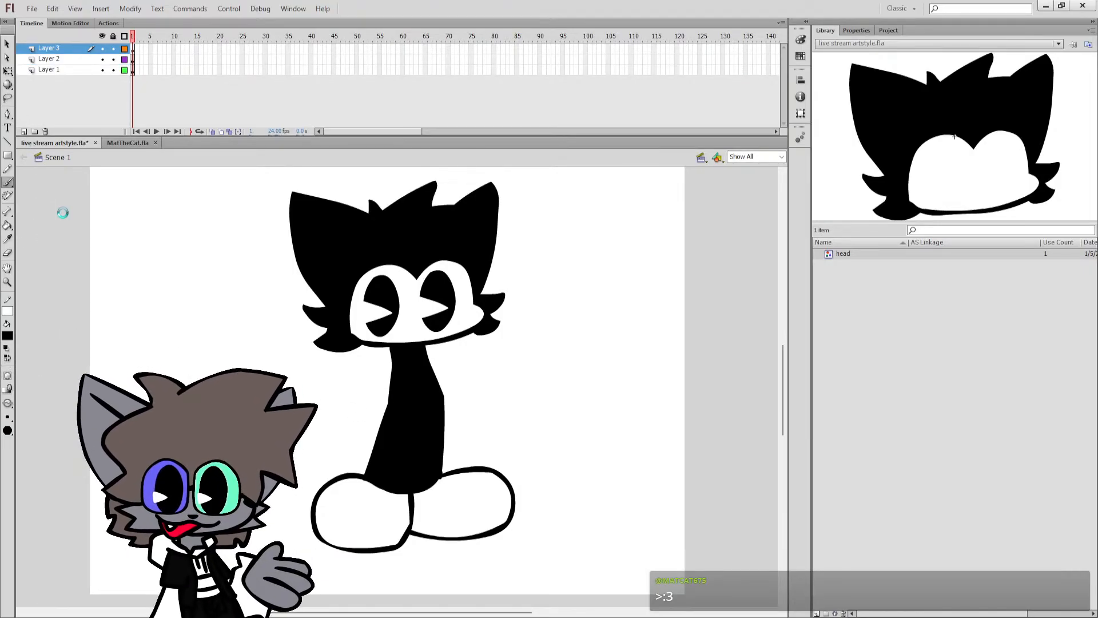
drag(388, 347, 375, 393)
key(ctrl+z)
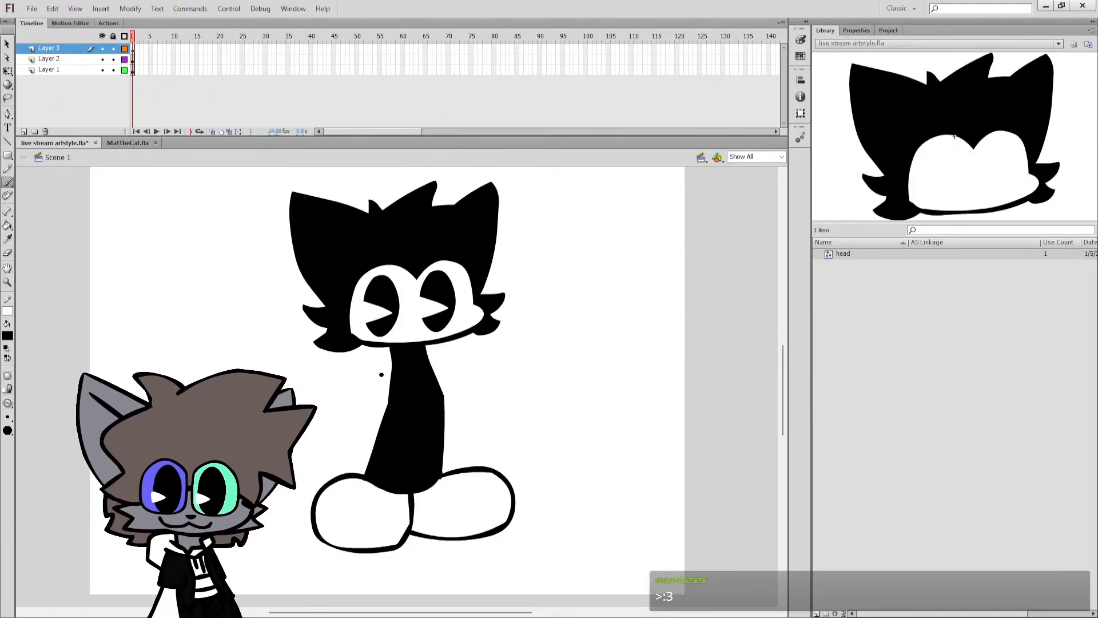
mouse_move(374, 387)
mouse_down()
mouse_move(391, 394)
mouse_move(373, 412)
mouse_move(367, 393)
mouse_up()
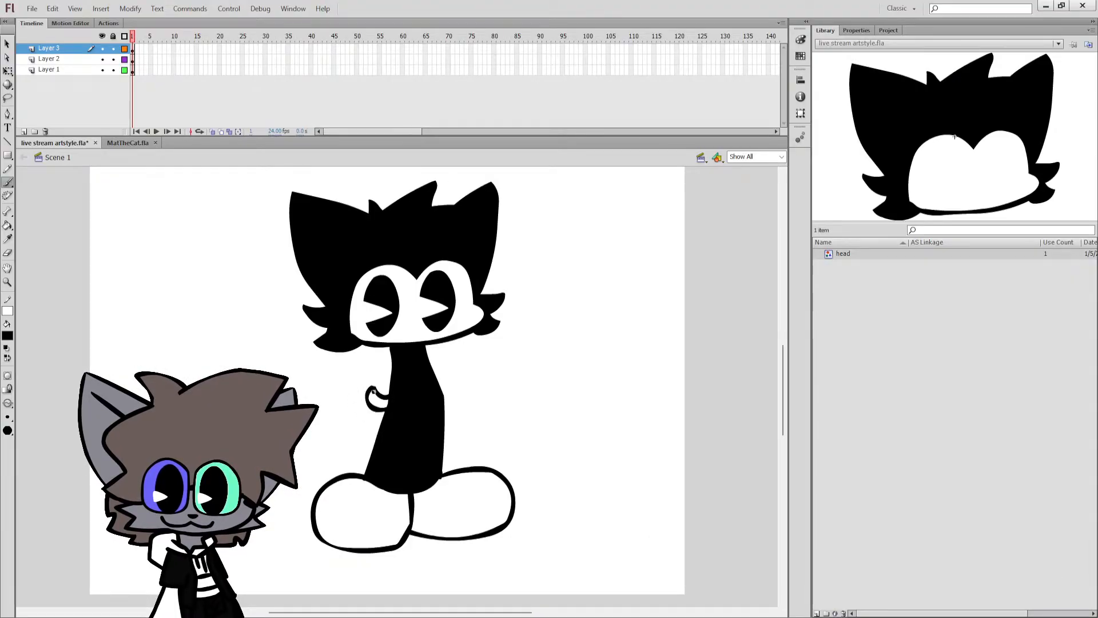
drag(382, 354, 377, 389)
key(ctrl+z)
key(ctrl+z)
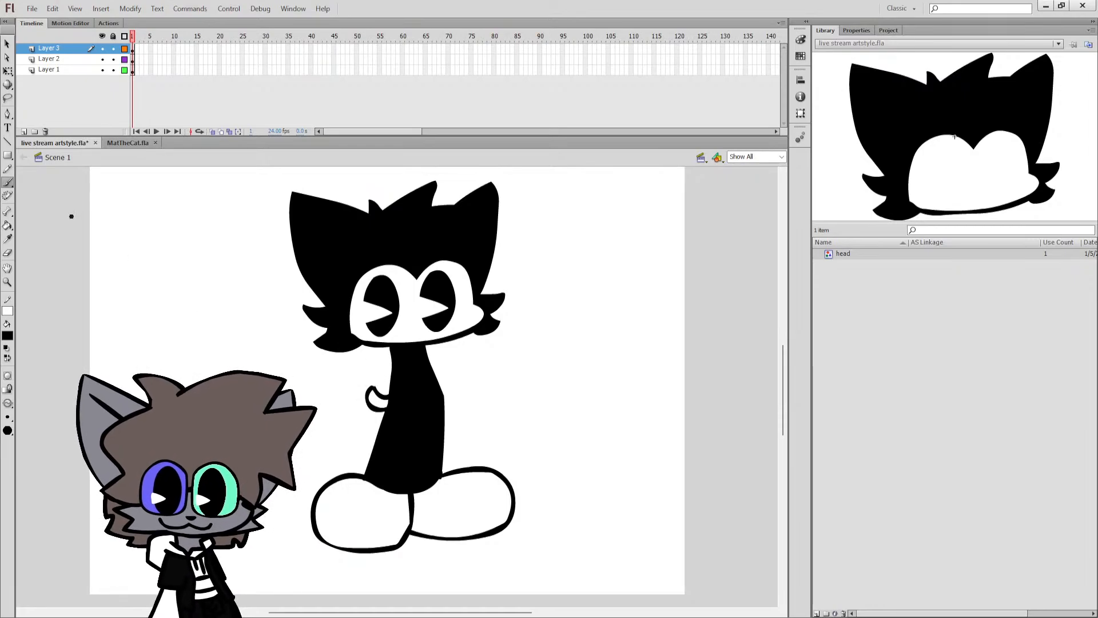
drag(368, 390, 348, 395)
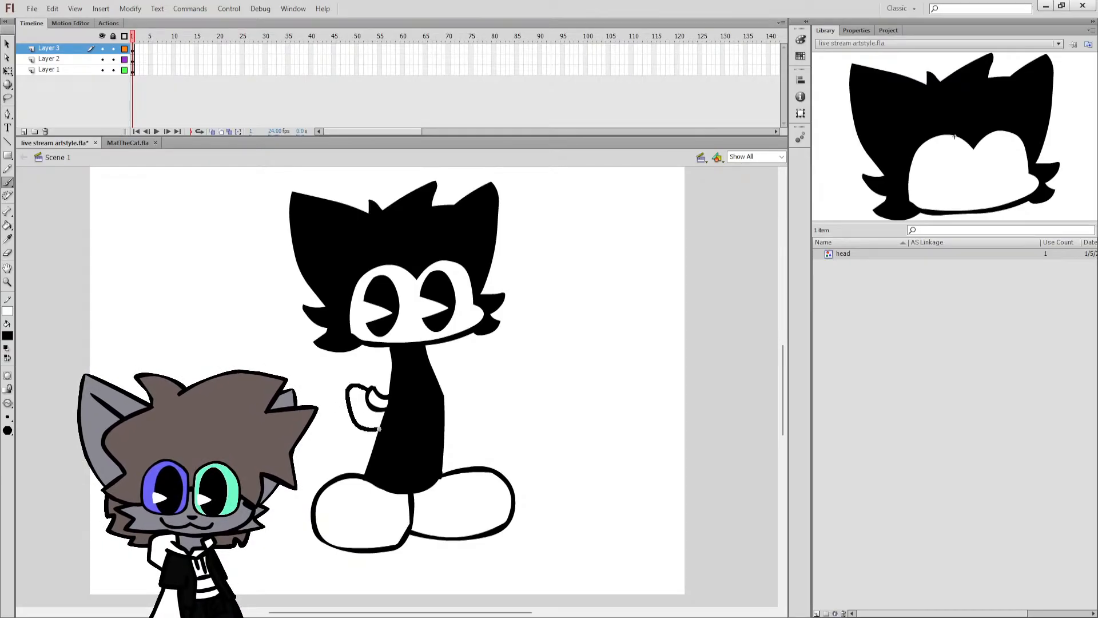
key(ctrl+z)
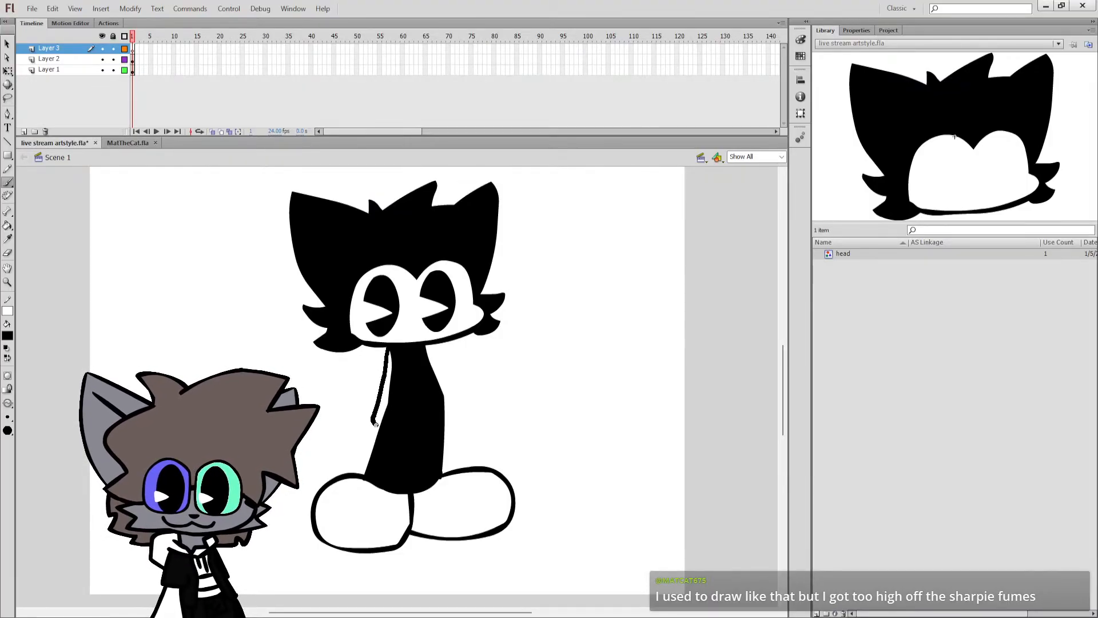
Brush a curved arm outline from below the head along the torso's outer edge, and fill the arm black.
drag(376, 423, 392, 387)
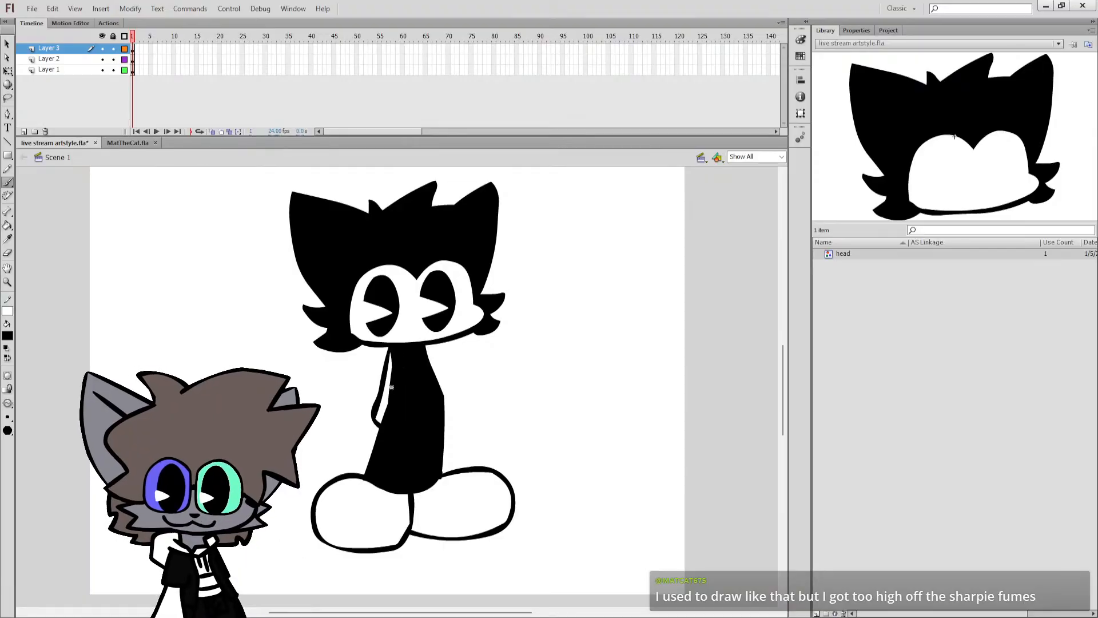
key(k)
click(383, 385)
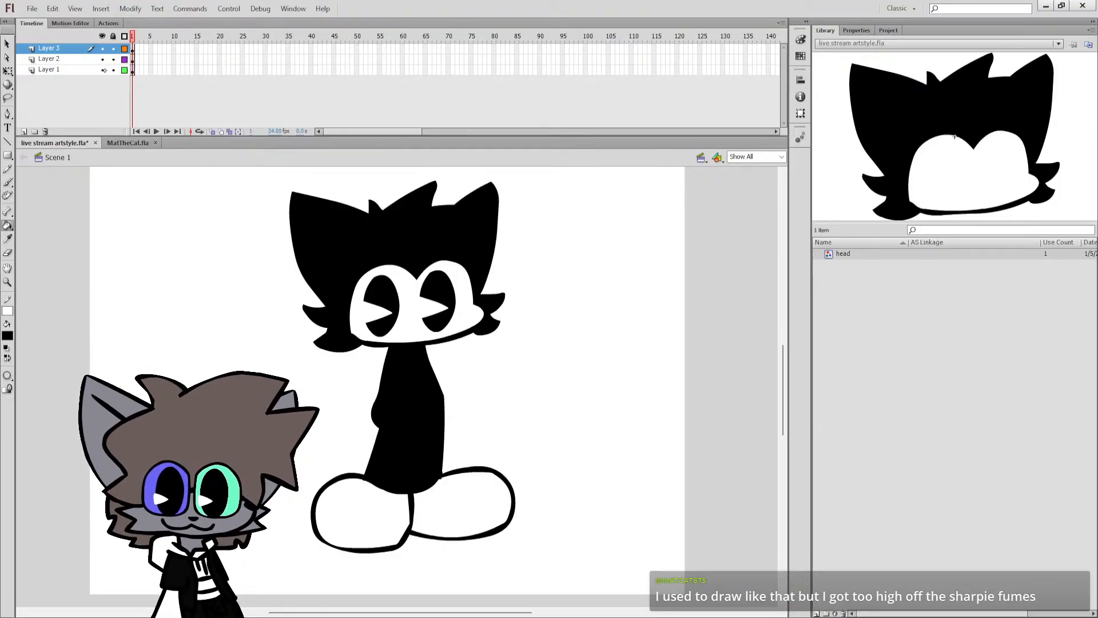
Show Layer 2 as outlines and brush a rounded cuff around the lower end of the arm on Layer 3.
click(124, 60)
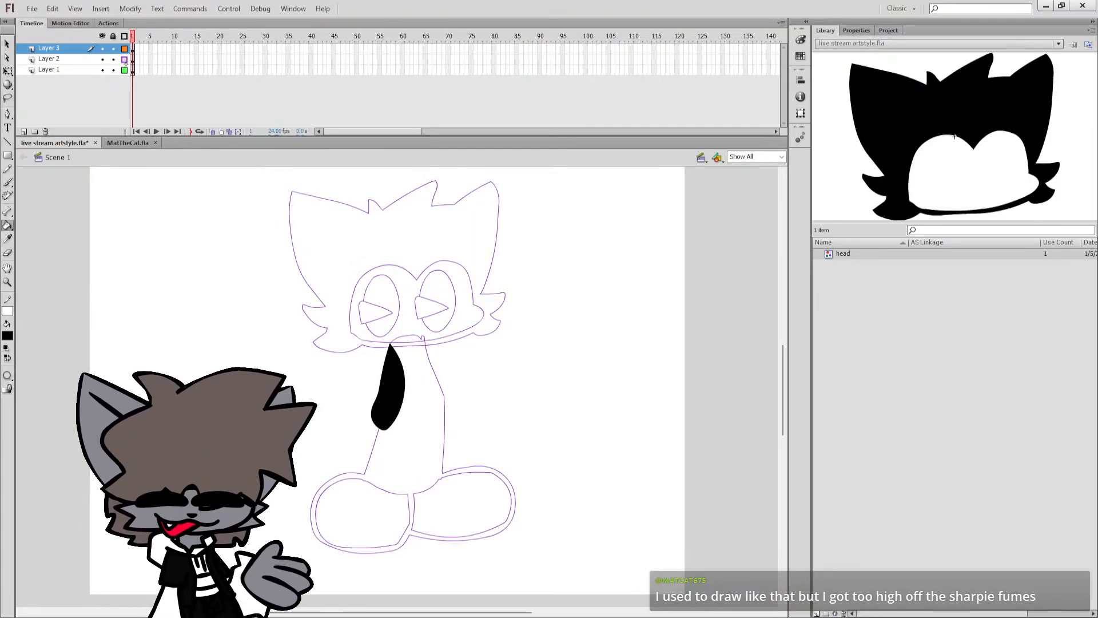
key(b)
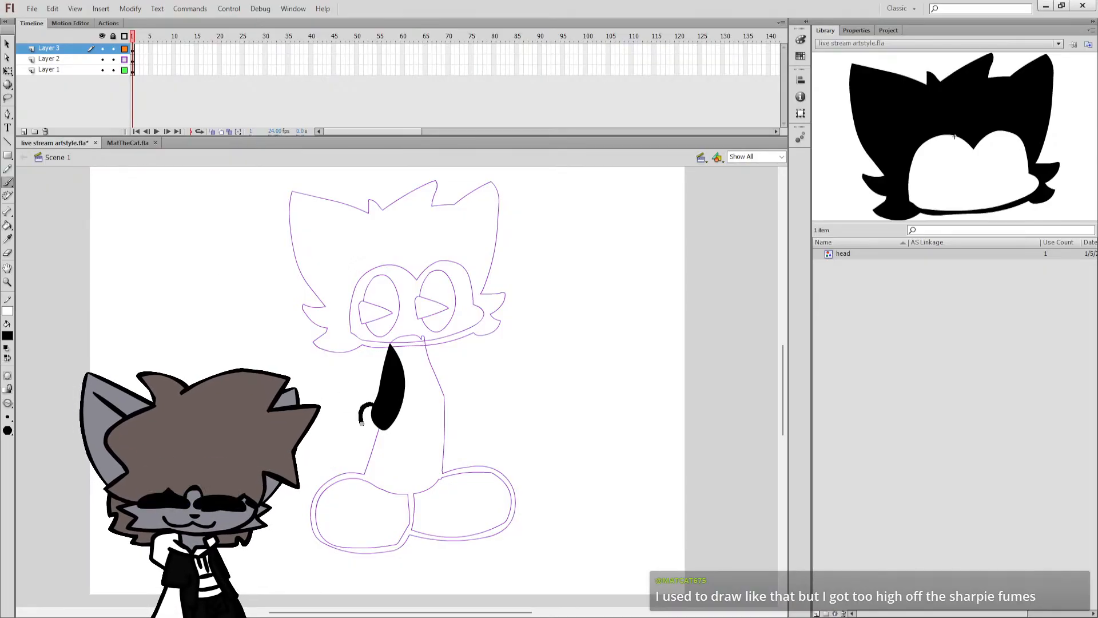
key(ctrl+z)
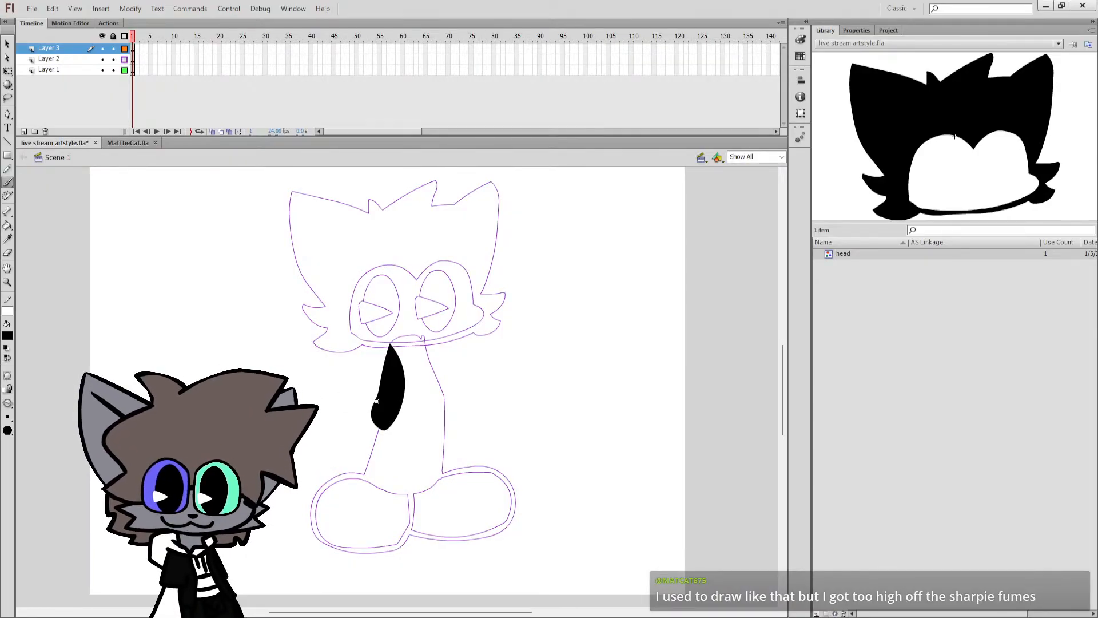
key(ctrl+z)
drag(374, 405, 373, 432)
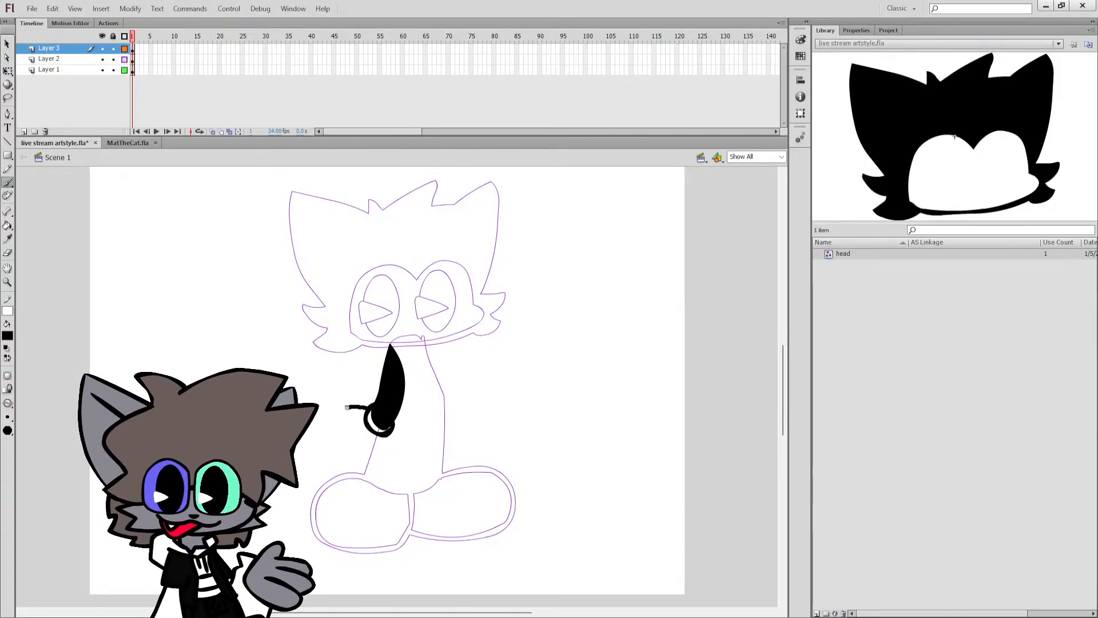
key(ctrl+z)
drag(372, 408, 359, 407)
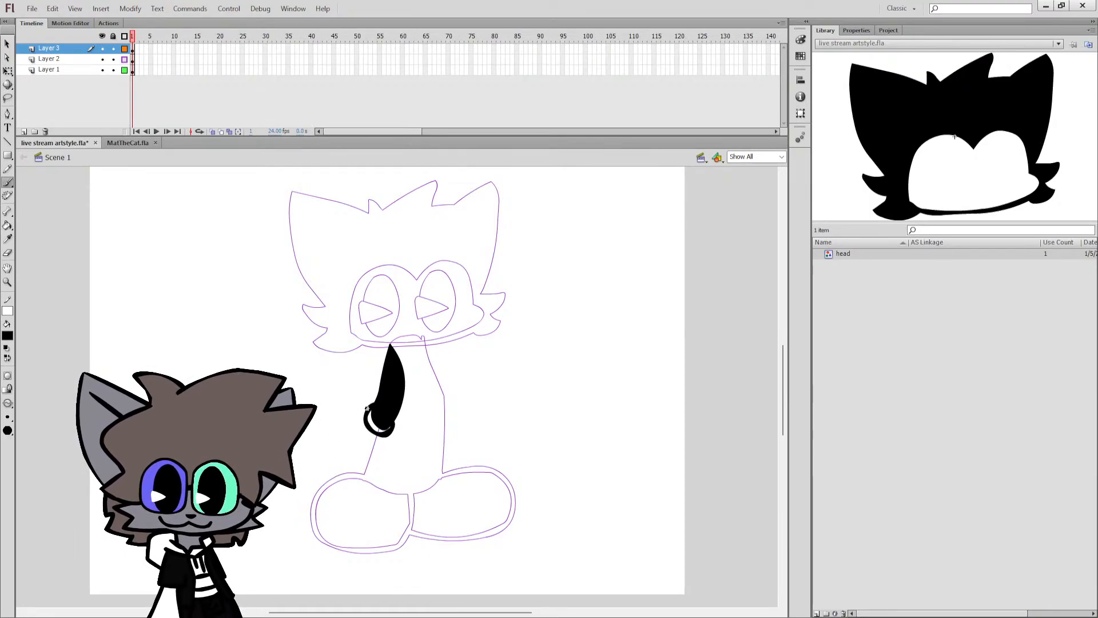
Brush a glove outline with rounded fingers extending outward from the cuff, and fill it white with Layer 2 shown in full again.
mouse_move(366, 408)
mouse_down()
mouse_move(349, 401)
mouse_move(331, 423)
mouse_up()
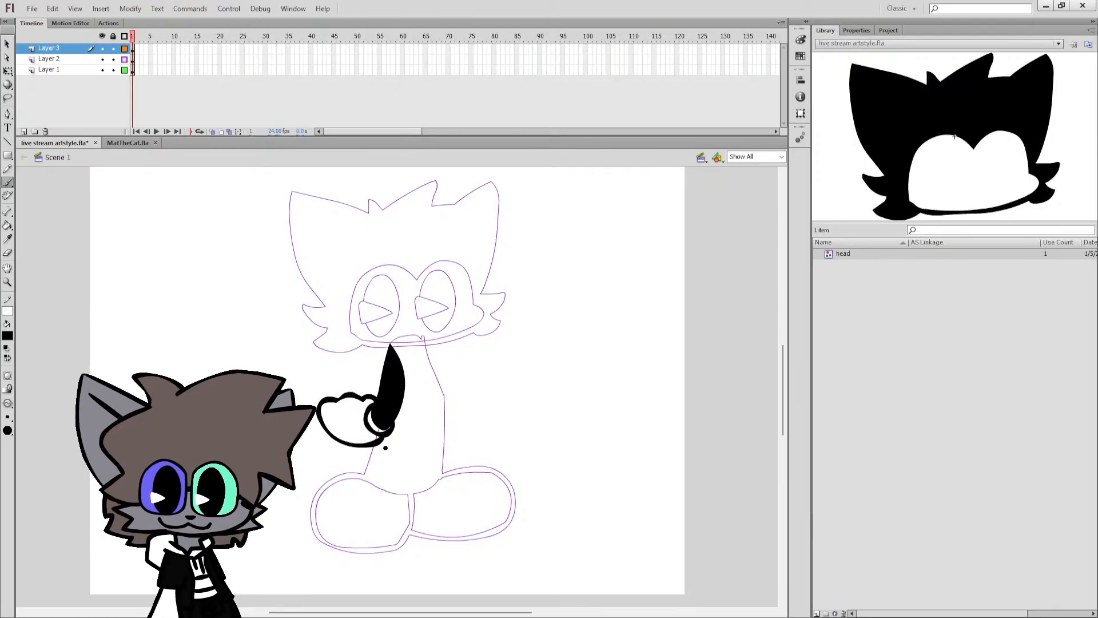
click(125, 59)
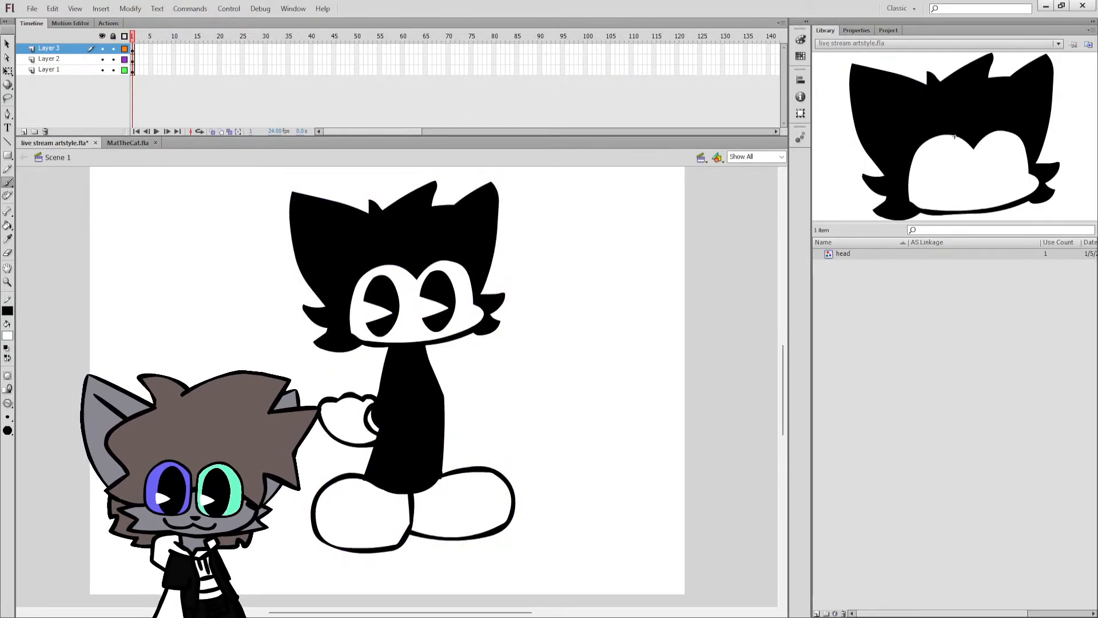
key(k)
key(b)
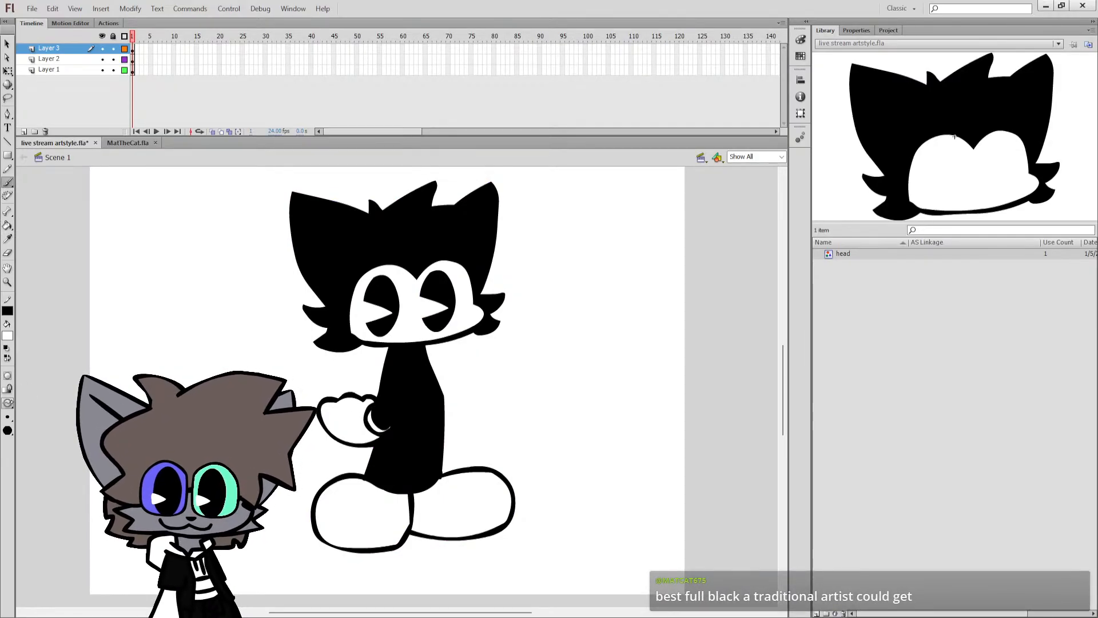
click(124, 48)
click(124, 49)
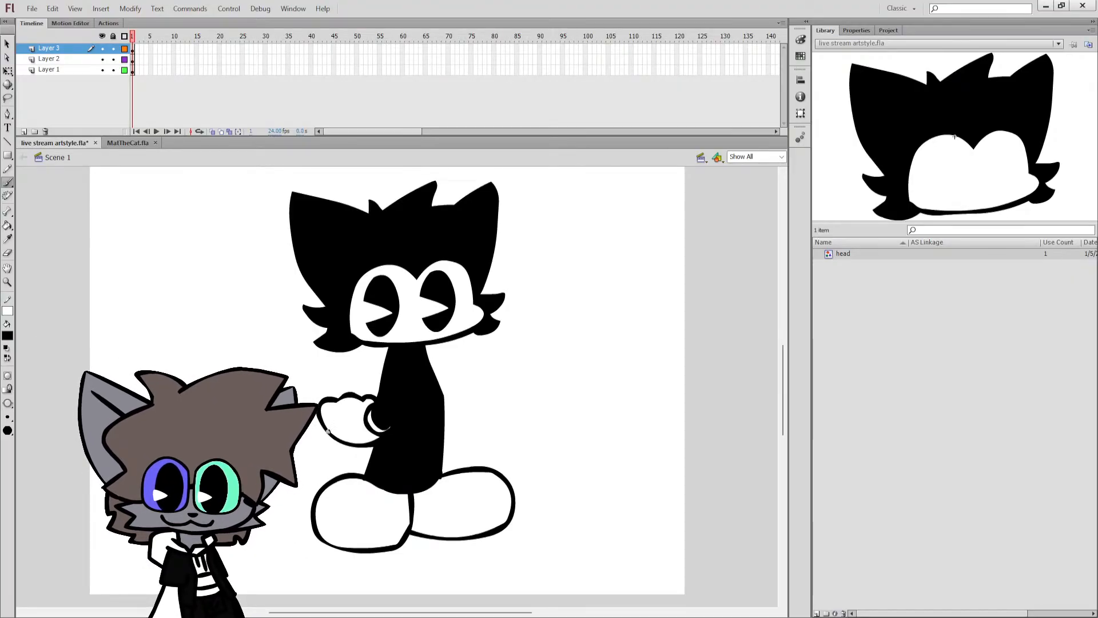
drag(428, 346, 451, 389)
key(ctrl+z)
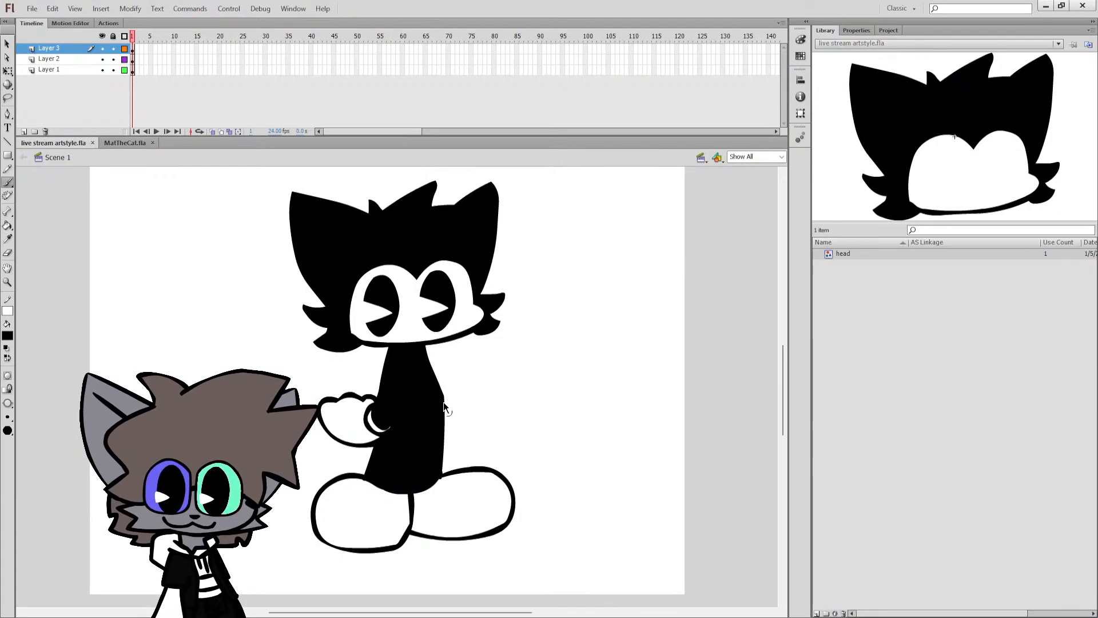
click(86, 50)
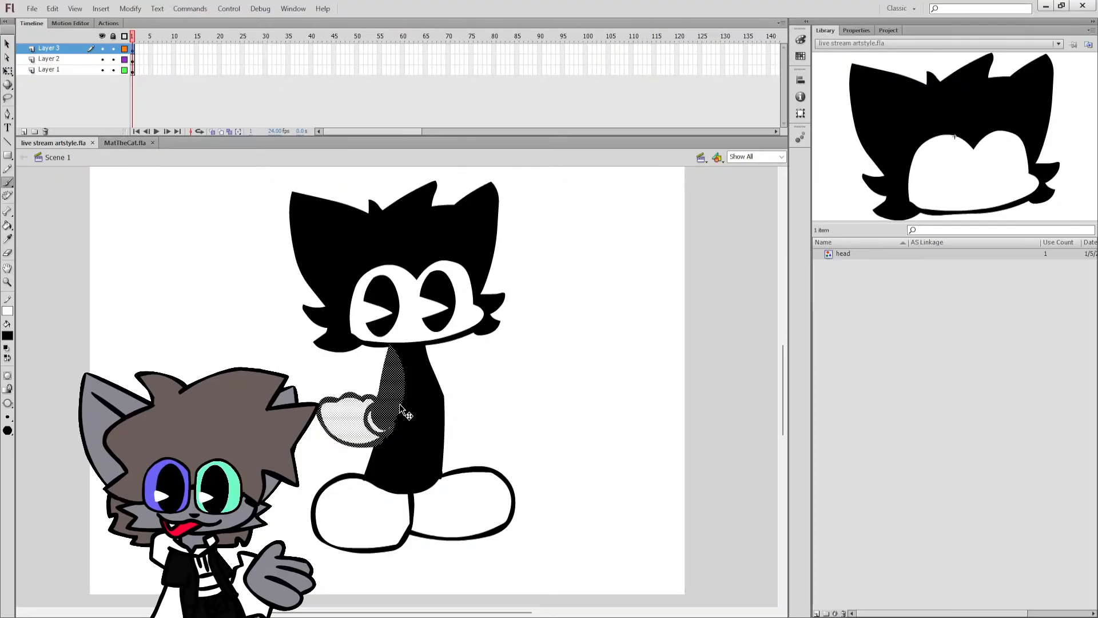
ctrl+click(473, 363)
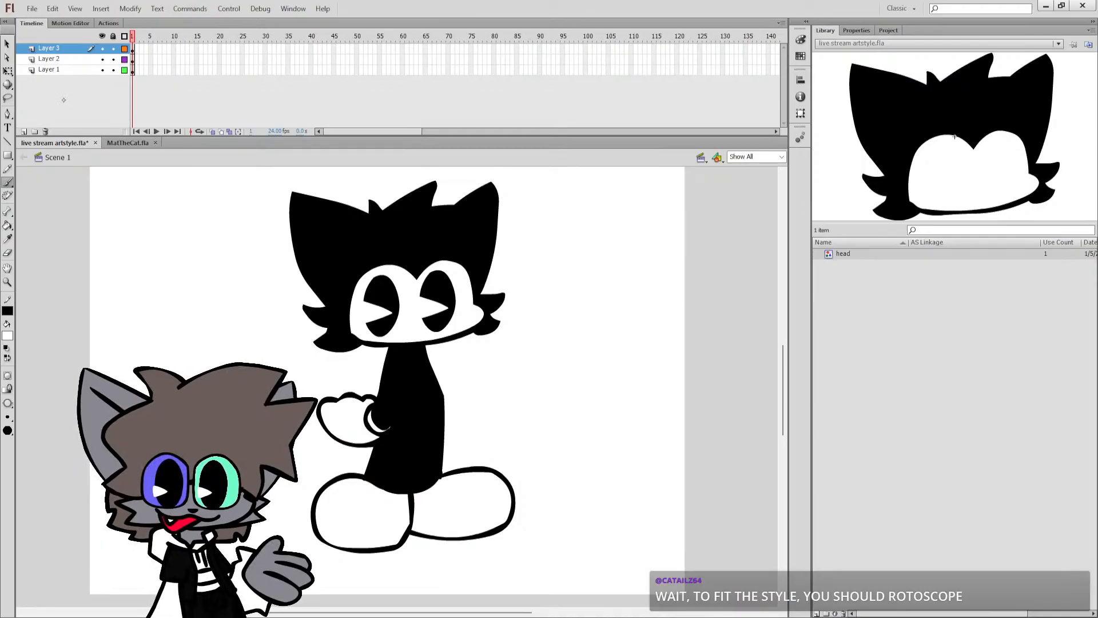
Select the white fills of both shoes on Layer 2.
click(49, 59)
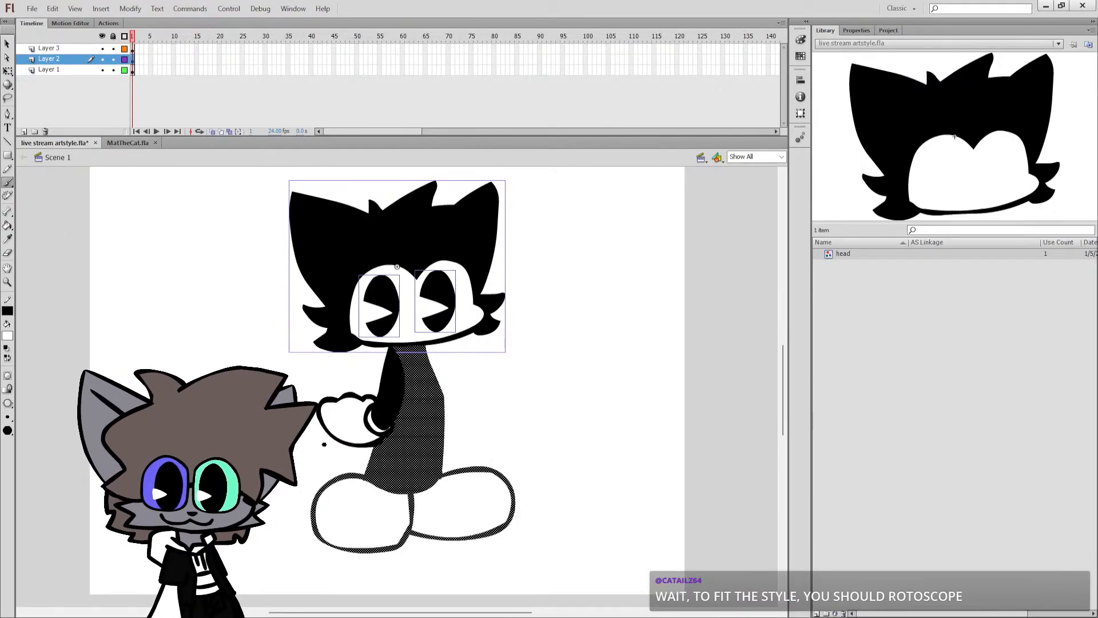
key(k)
key(q)
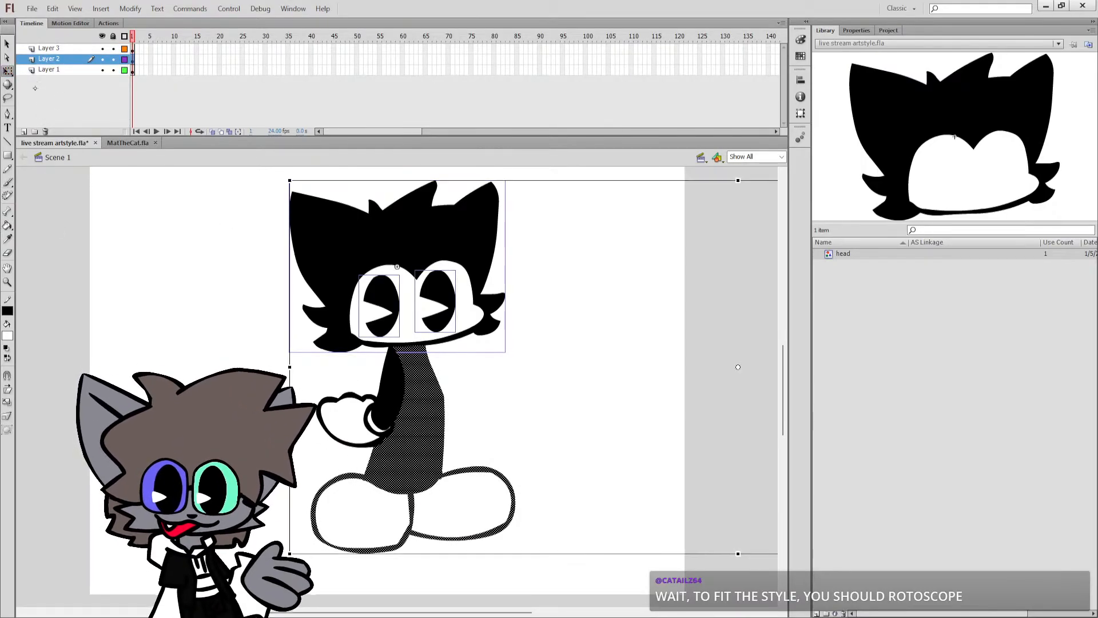
click(375, 503)
click(405, 480)
click(449, 500)
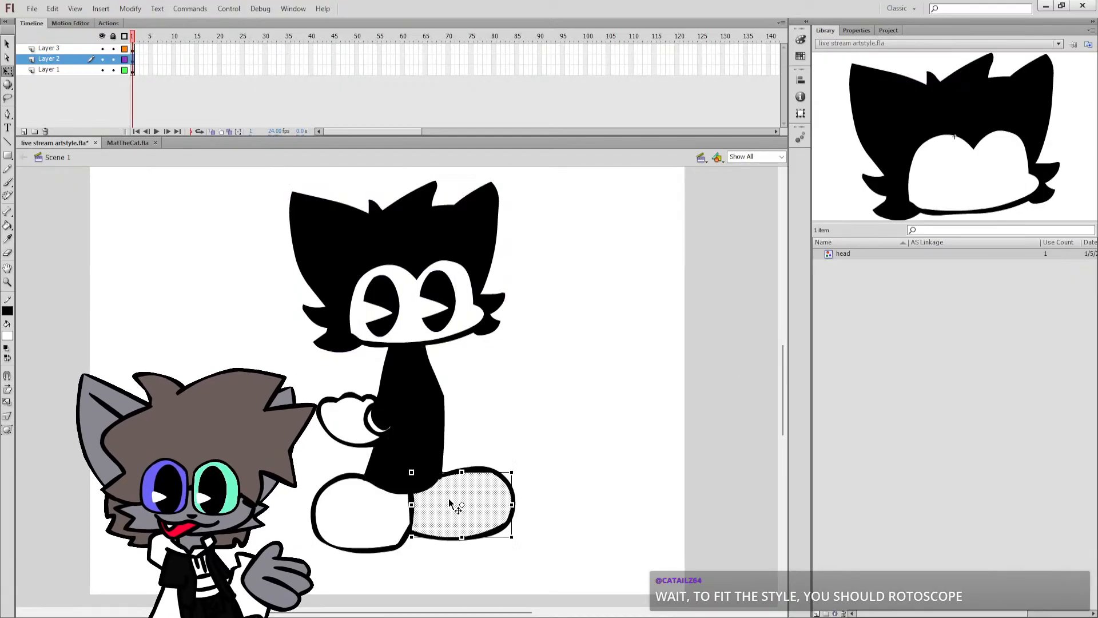
shift+click(362, 496)
key(b)
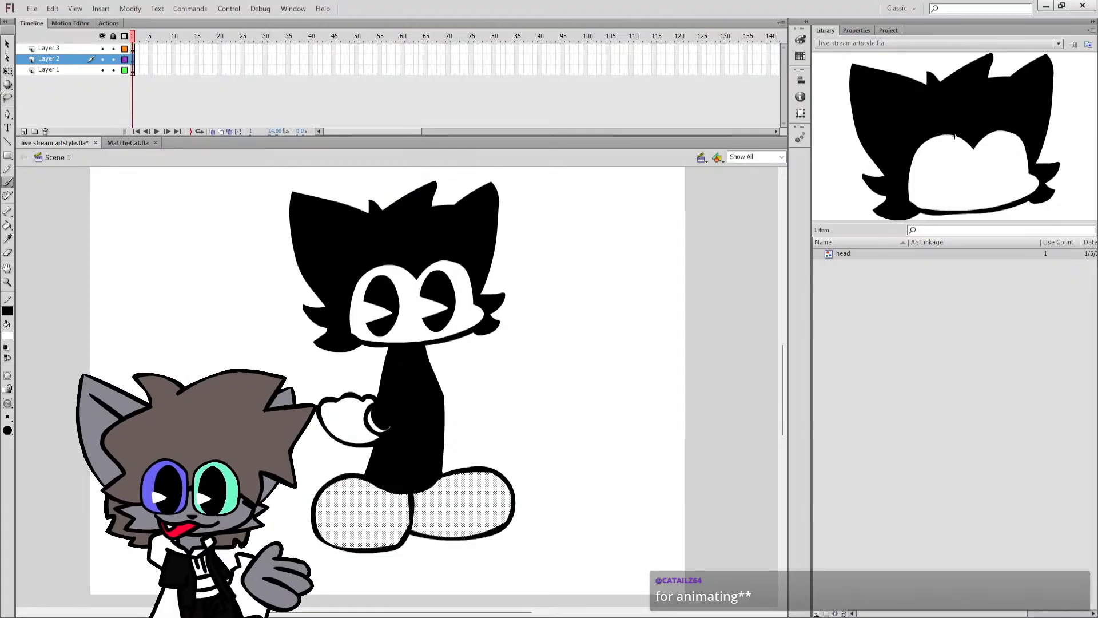
Select the black torso shape, brush a white leg-dividing line up its lower half from between the shoes, and save the file.
key(q)
click(413, 430)
key(b)
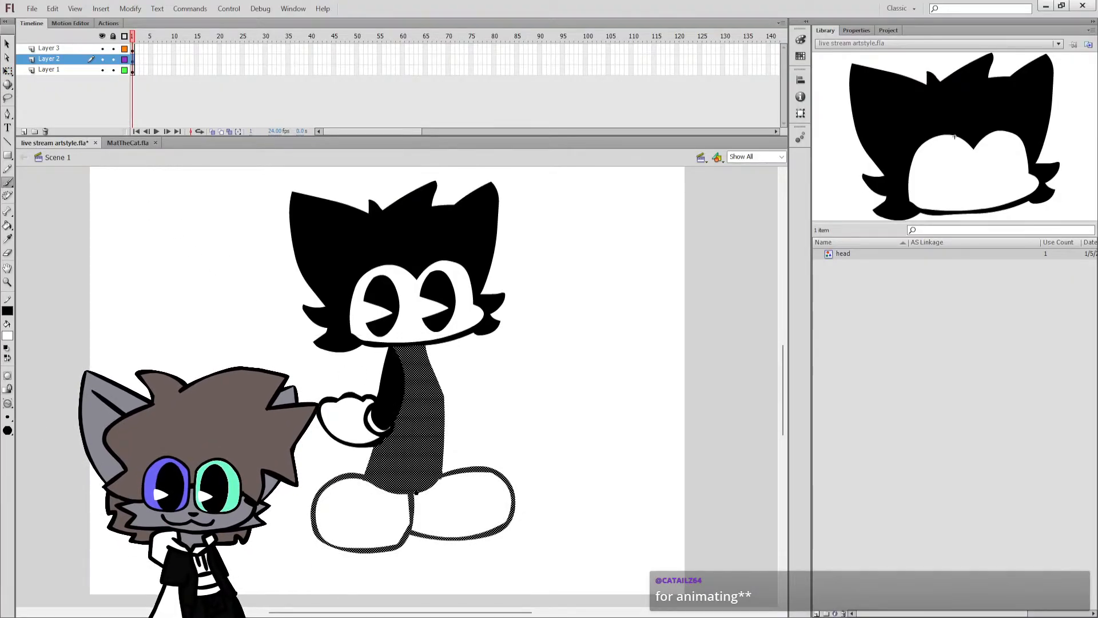
drag(422, 425, 418, 412)
key(ctrl+z)
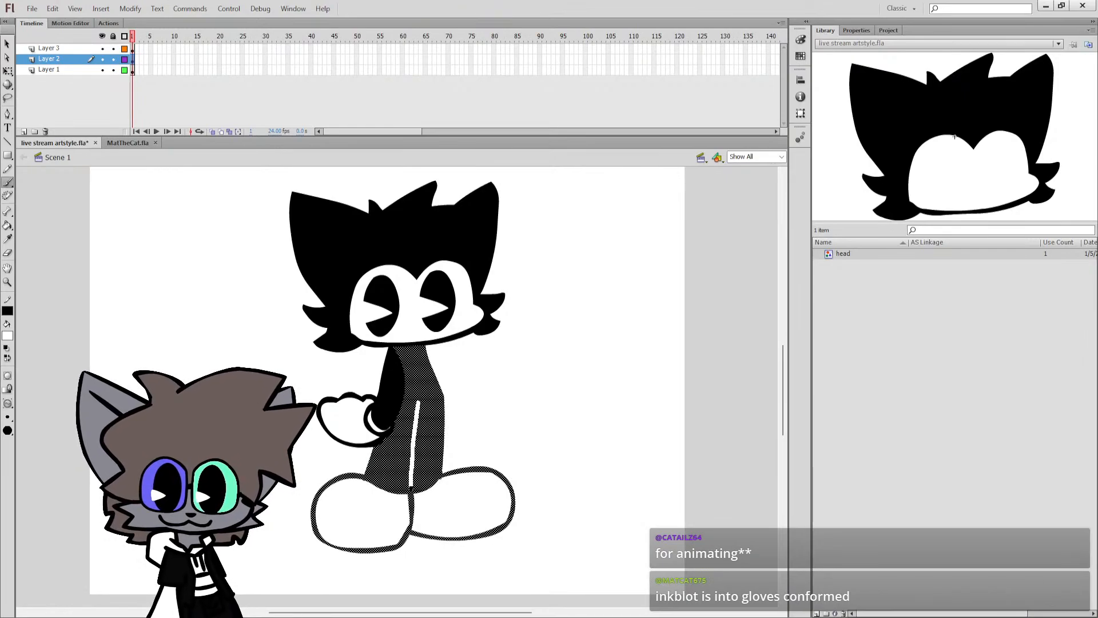
drag(414, 503, 412, 464)
key(ctrl+z)
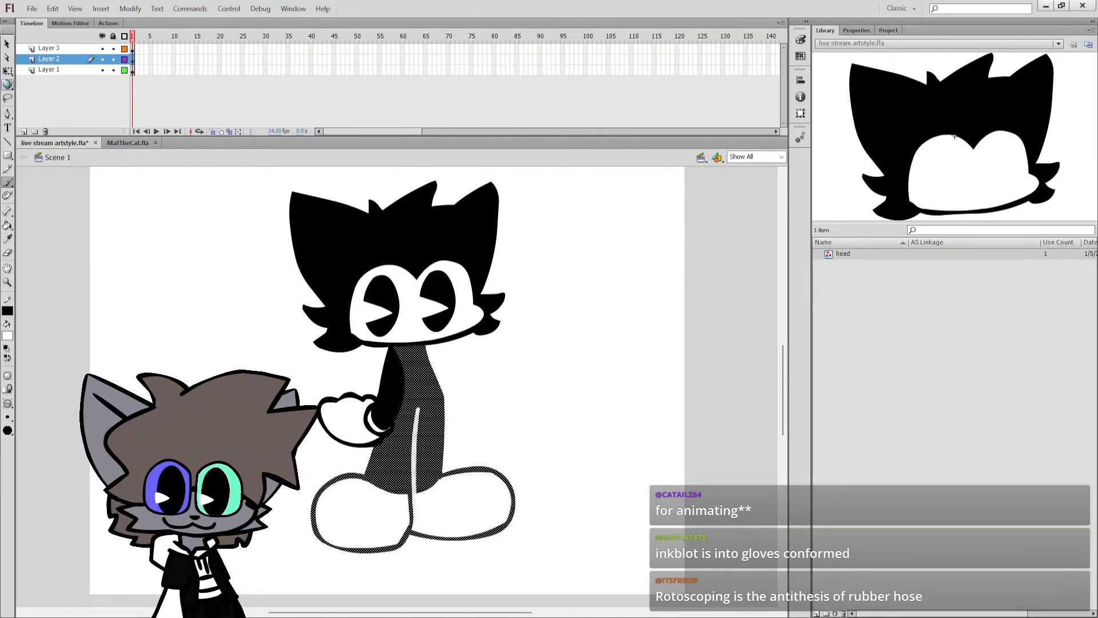
key(q)
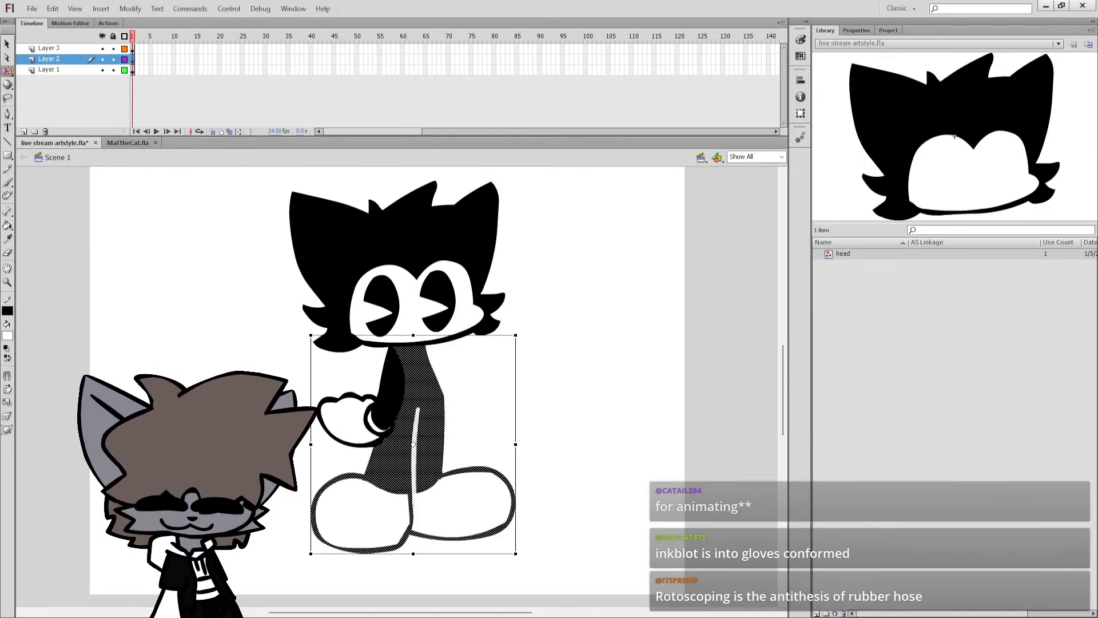
click(183, 306)
key(ctrl+s)
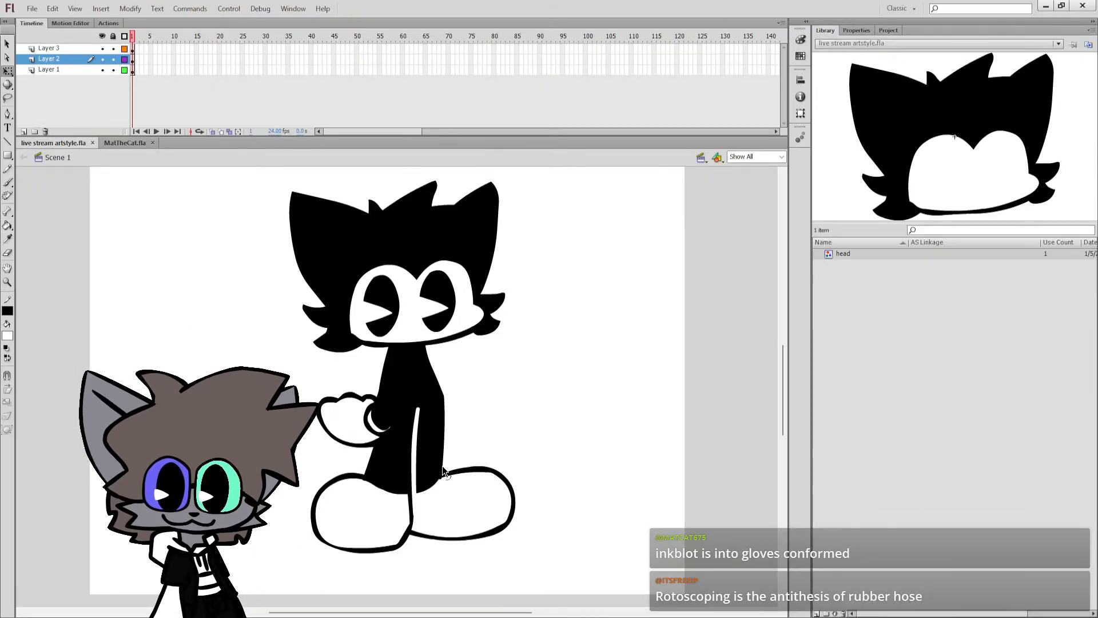
key(q)
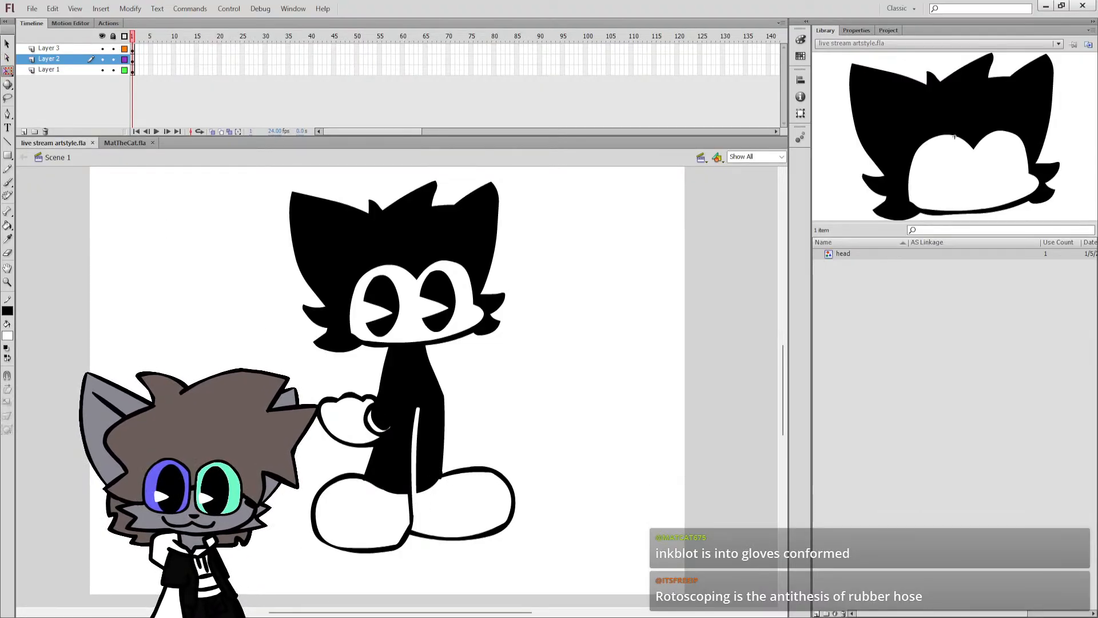
click(428, 438)
click(418, 429)
click(454, 411)
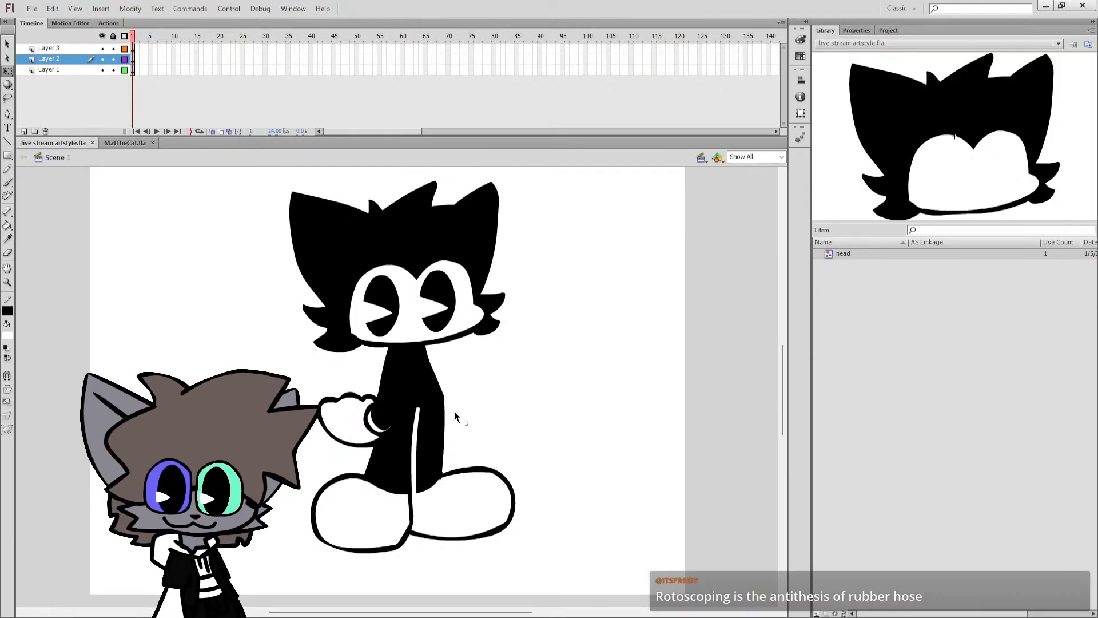
Try to brush a white dividing line between the arm and the torso on Layer 3.
key(b)
key(q)
click(393, 380)
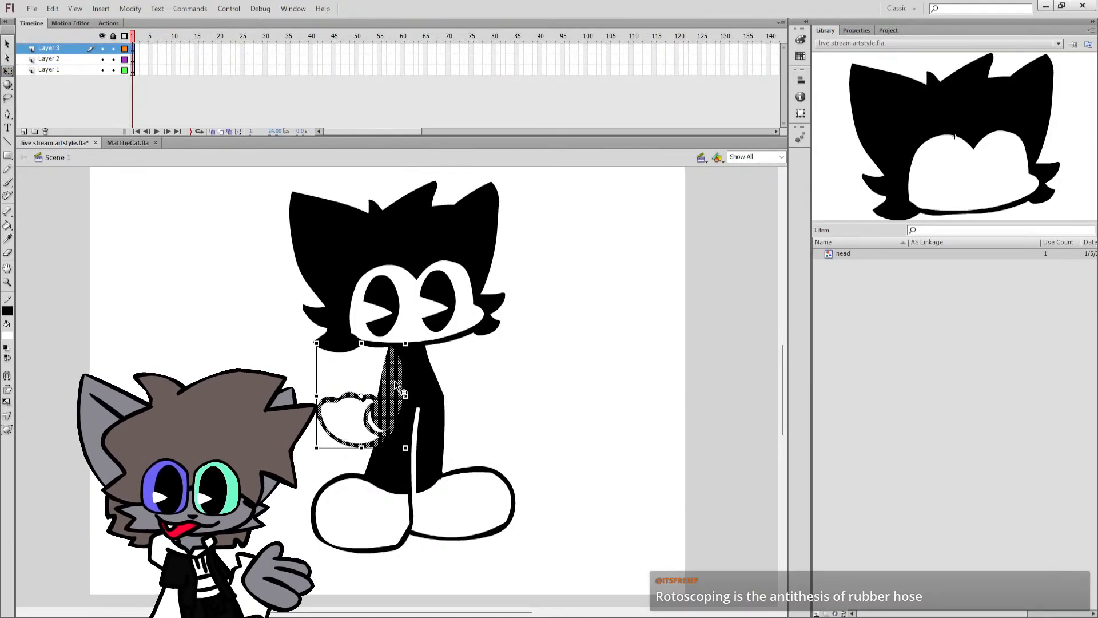
key(b)
click(103, 106)
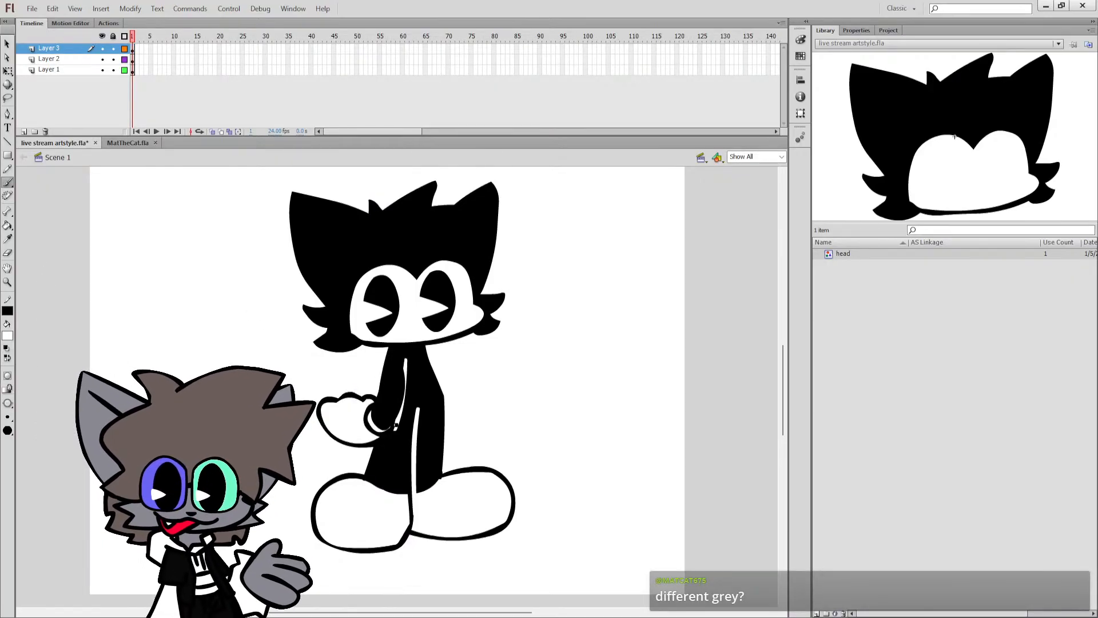
key(ctrl+z)
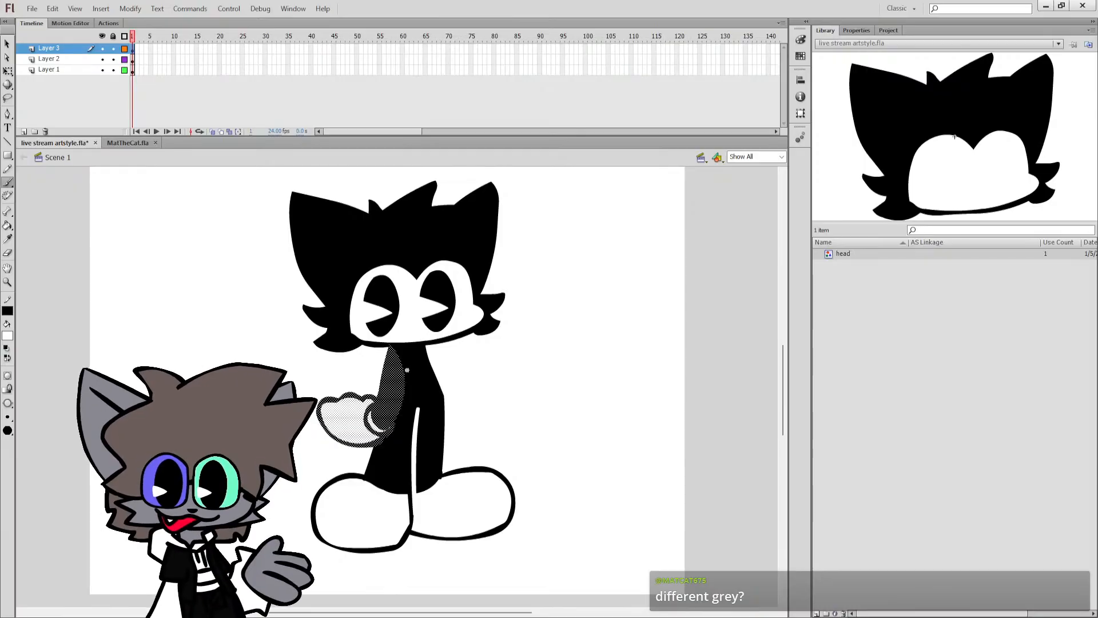
key(q)
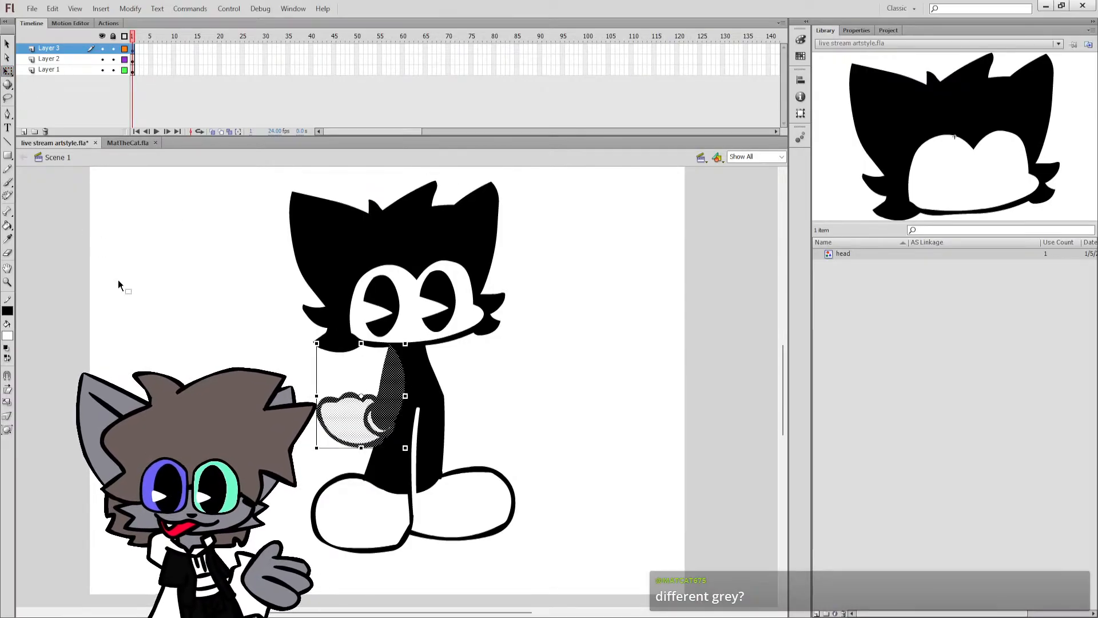
click(118, 281)
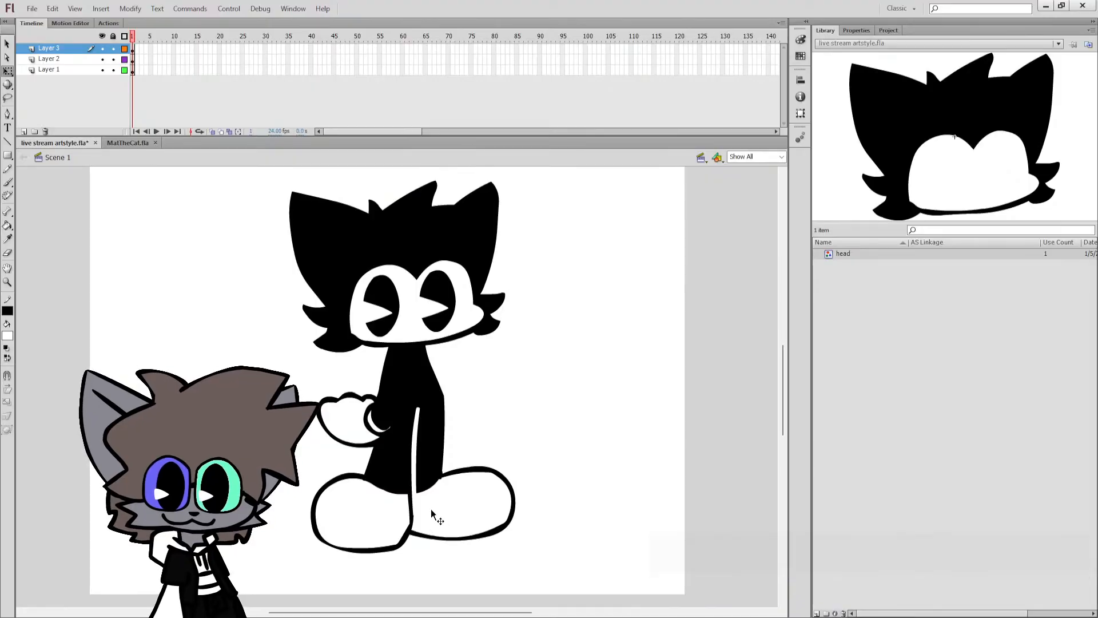
Brush a thin white line along the arm's inner edge on Layer 3 to separate it from the torso.
click(399, 425)
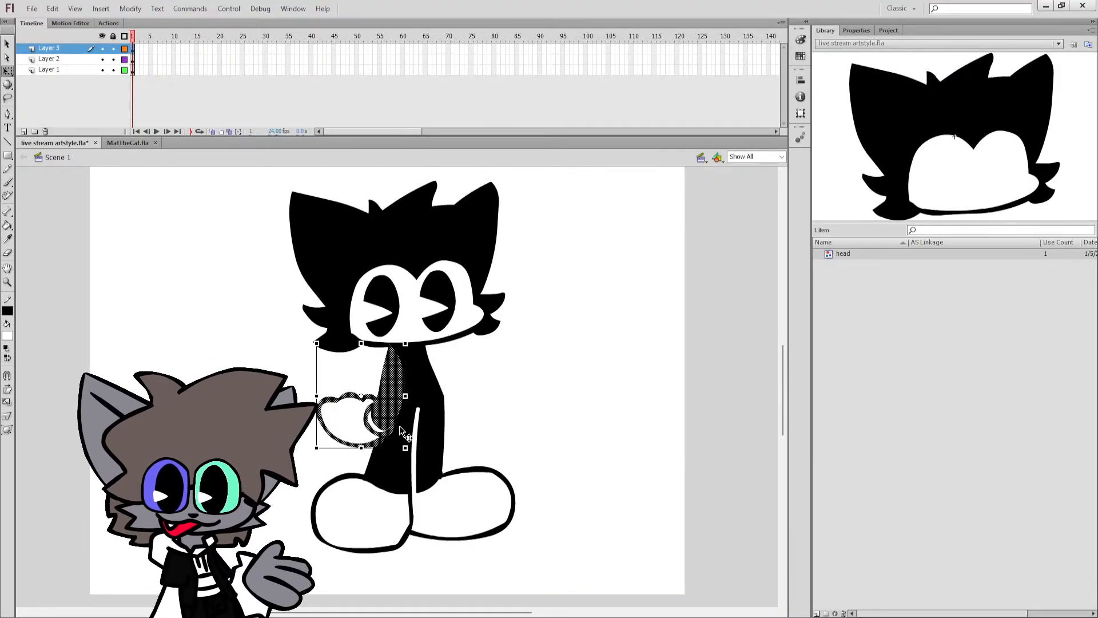
key(Escape)
mouse_move(402, 401)
mouse_down()
mouse_move(398, 378)
mouse_move(394, 424)
mouse_up()
key(b)
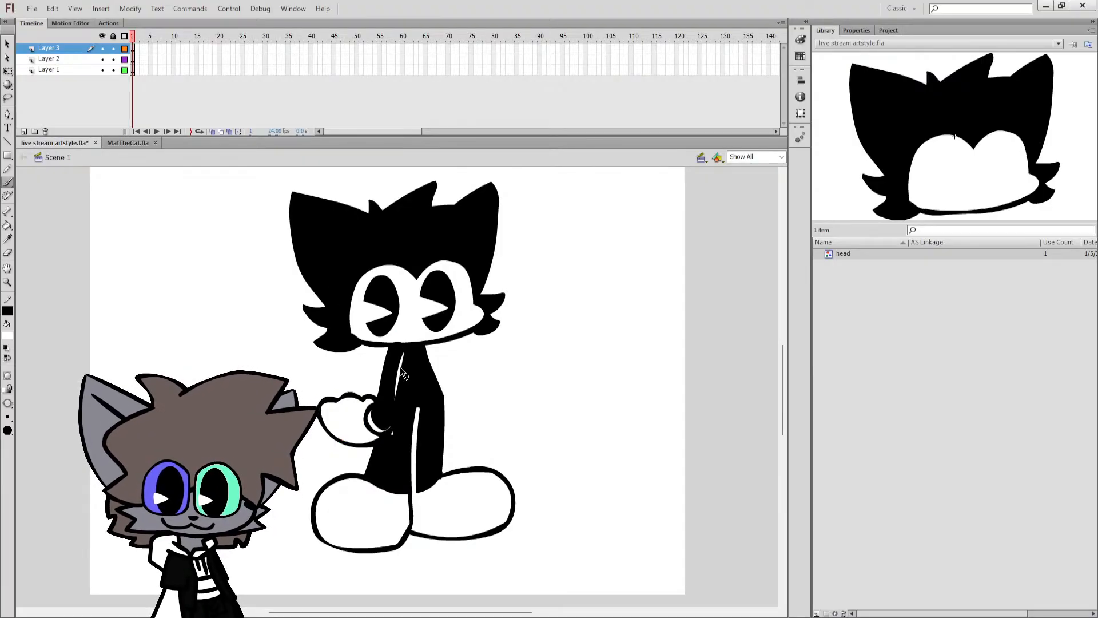
key(e)
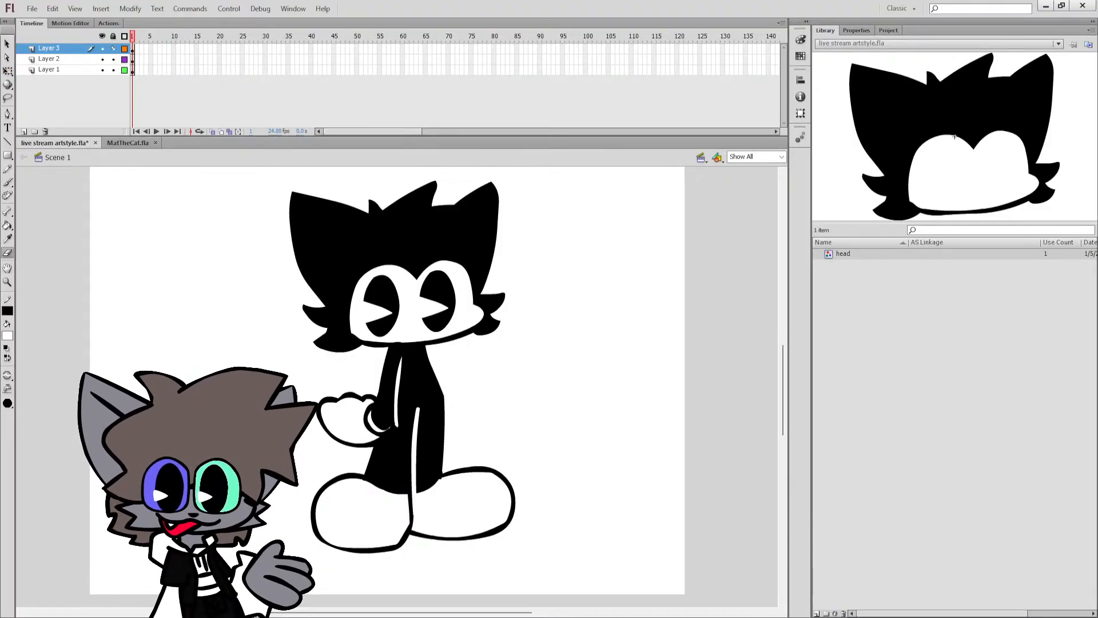
click(113, 59)
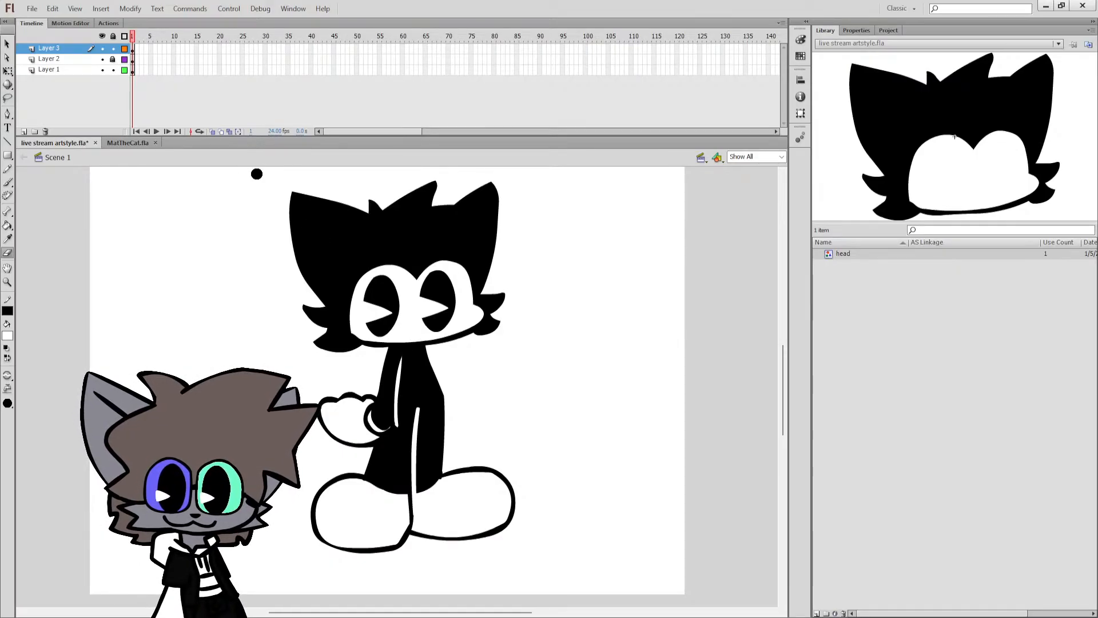
Continue the white separating line on Layer 3 around the cuff and beneath the glove where it overlaps the torso.
key(q)
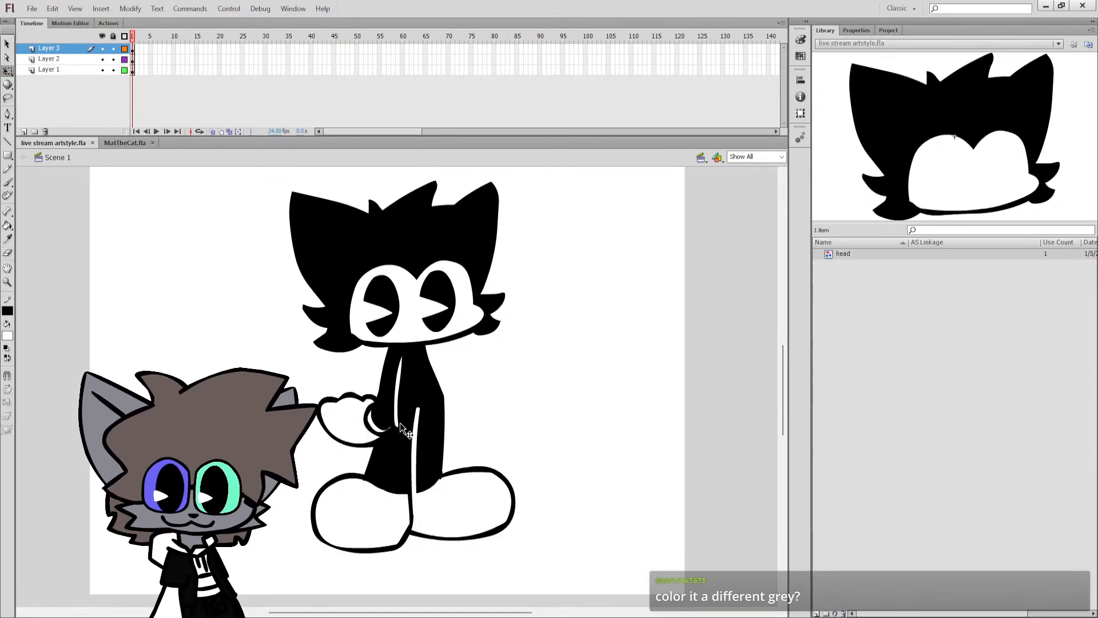
click(388, 414)
key(e)
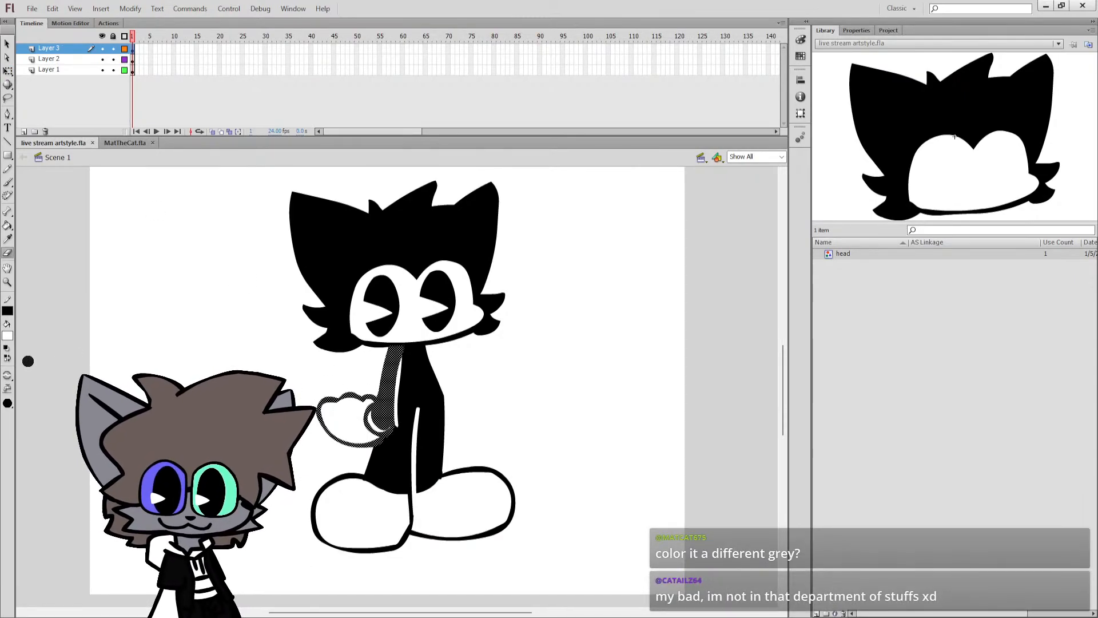
key(b)
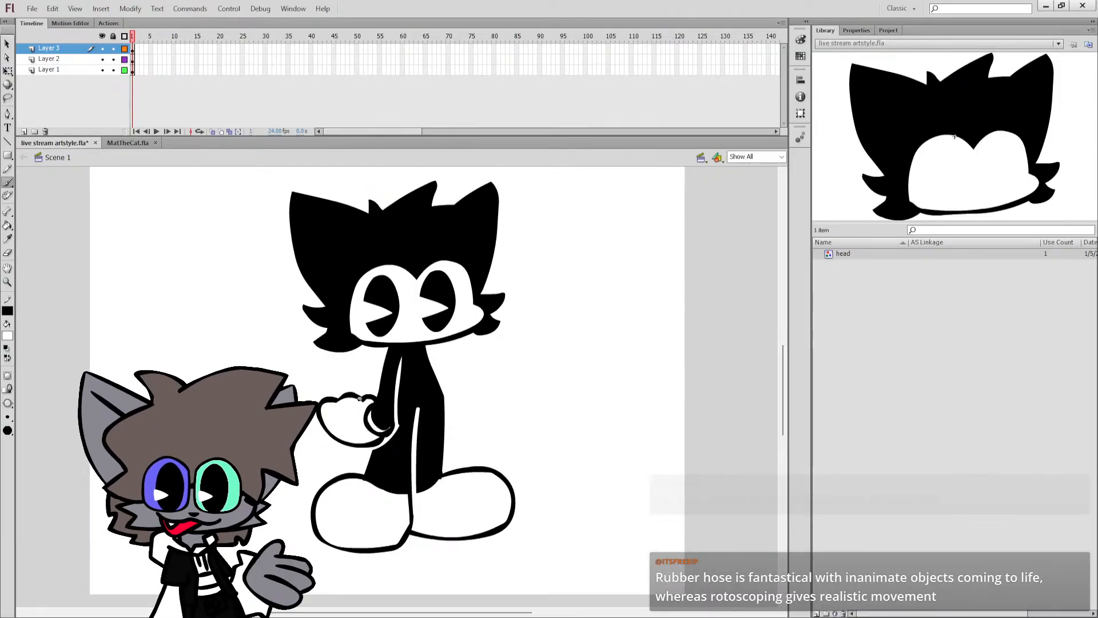
Add Layer 4, move the arm's frame up to it and the body's frame up to Layer 3, and save the file.
click(23, 131)
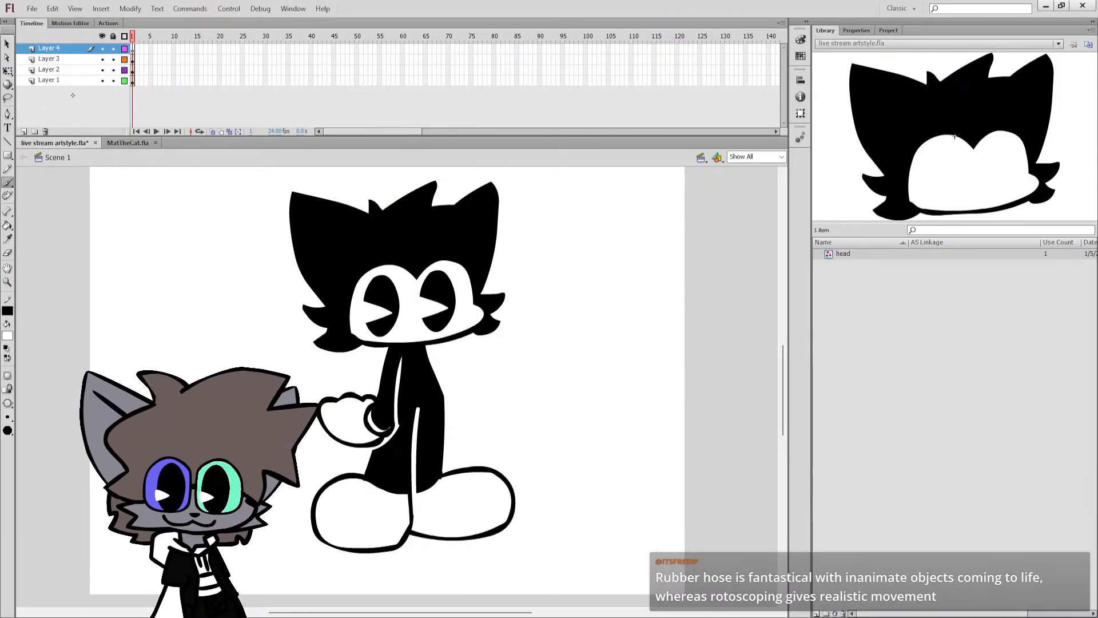
click(132, 62)
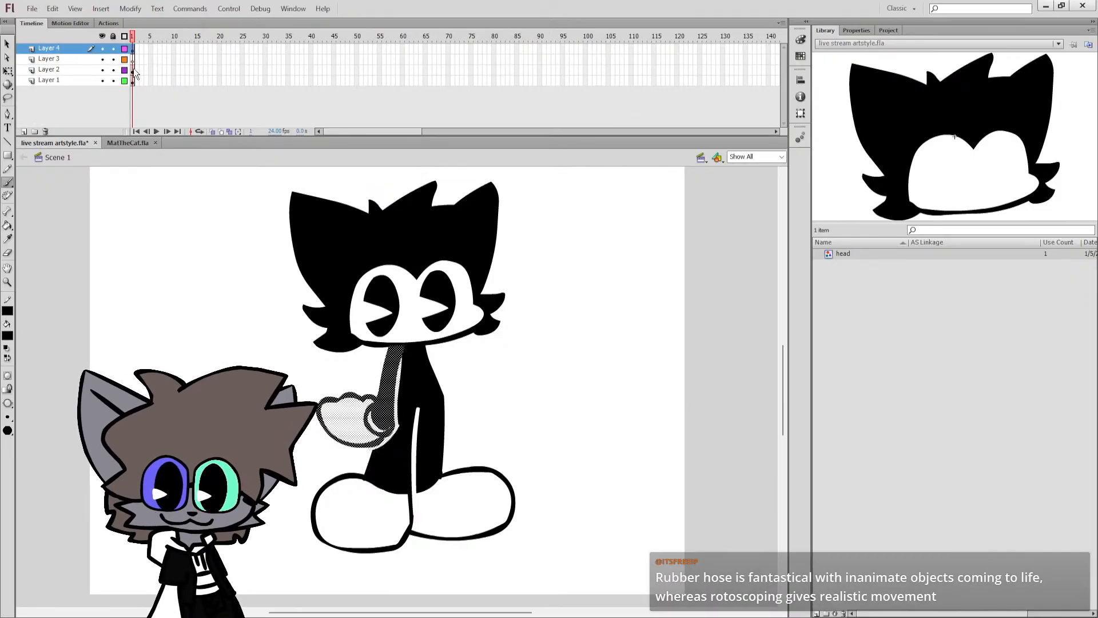
click(132, 69)
drag(134, 68, 134, 60)
click(135, 69)
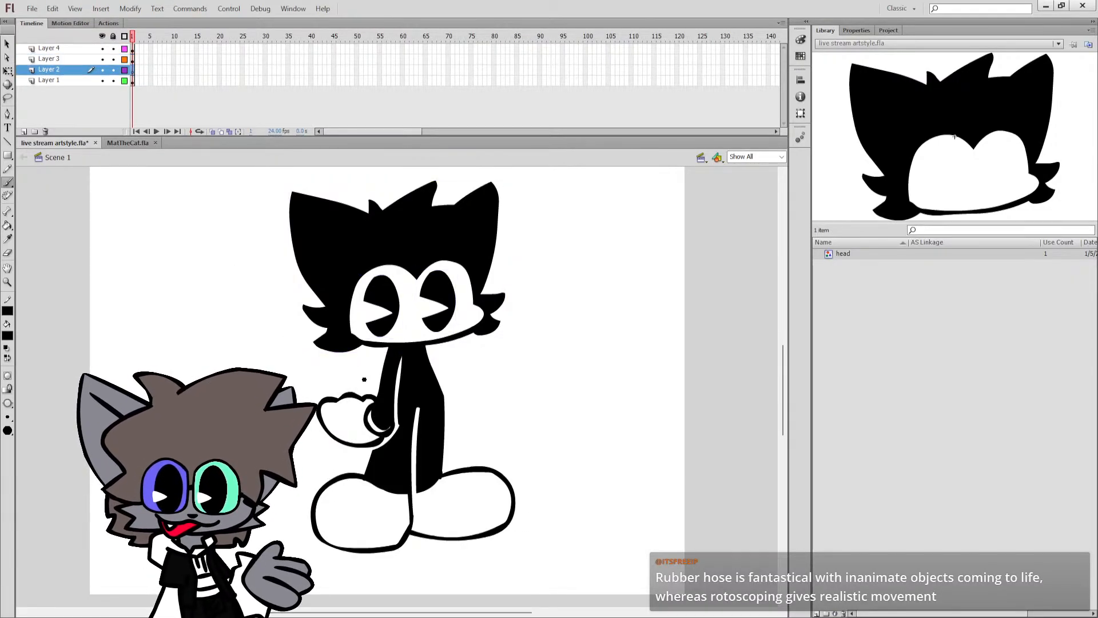
key(ctrl+s)
Reshape the inner end of the glove's white cuff band so it ends cleanly below the arm.
click(359, 606)
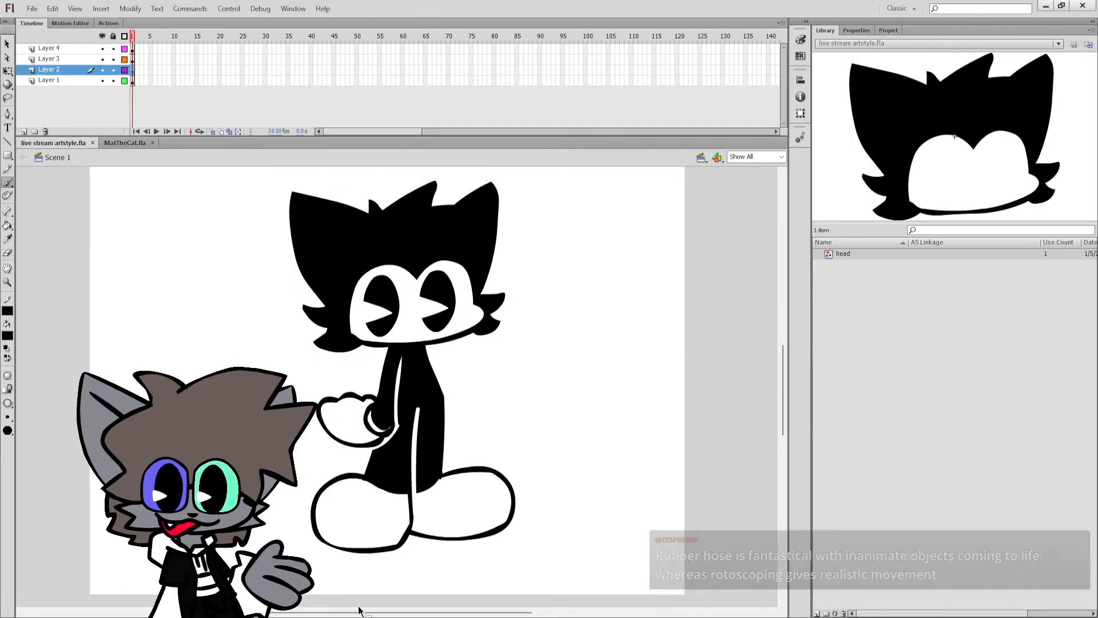
key(z)
click(405, 439)
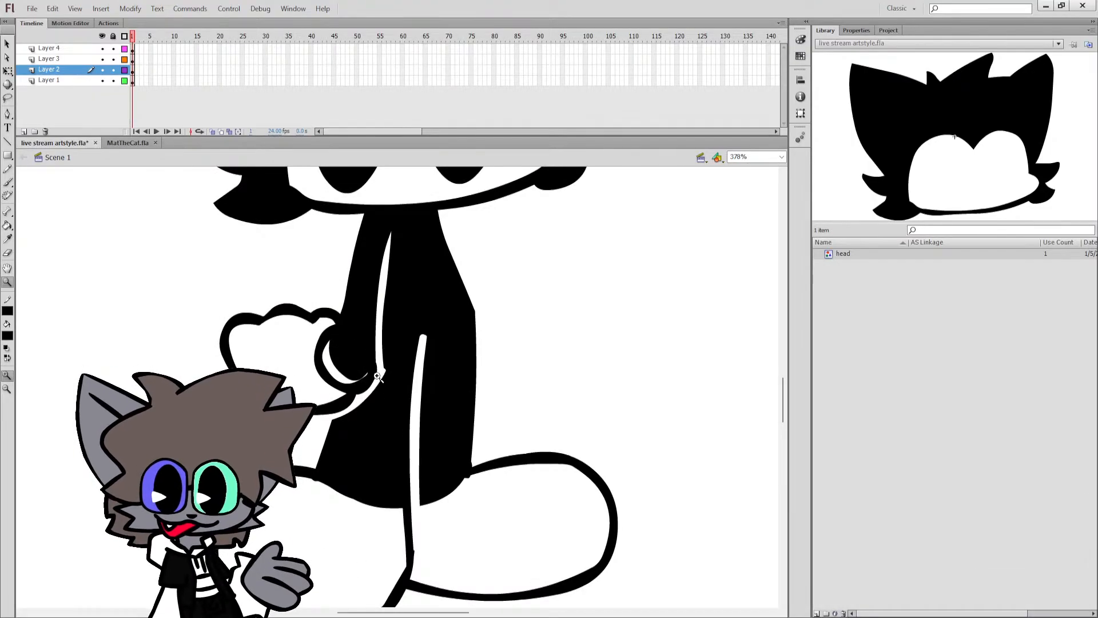
key(q)
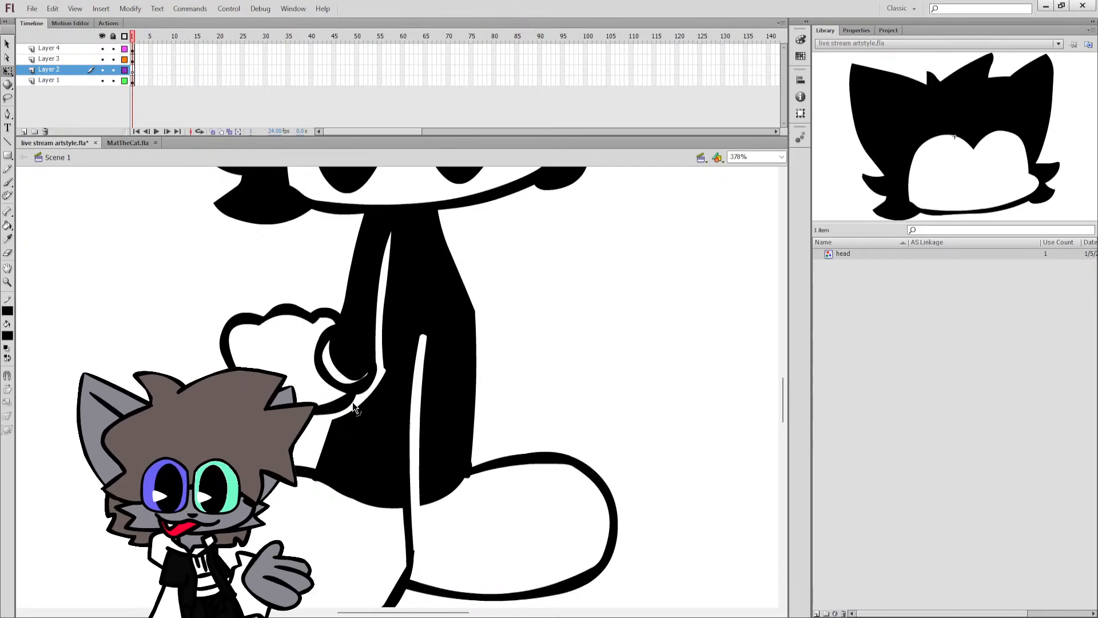
scroll(426, 218, down, 3)
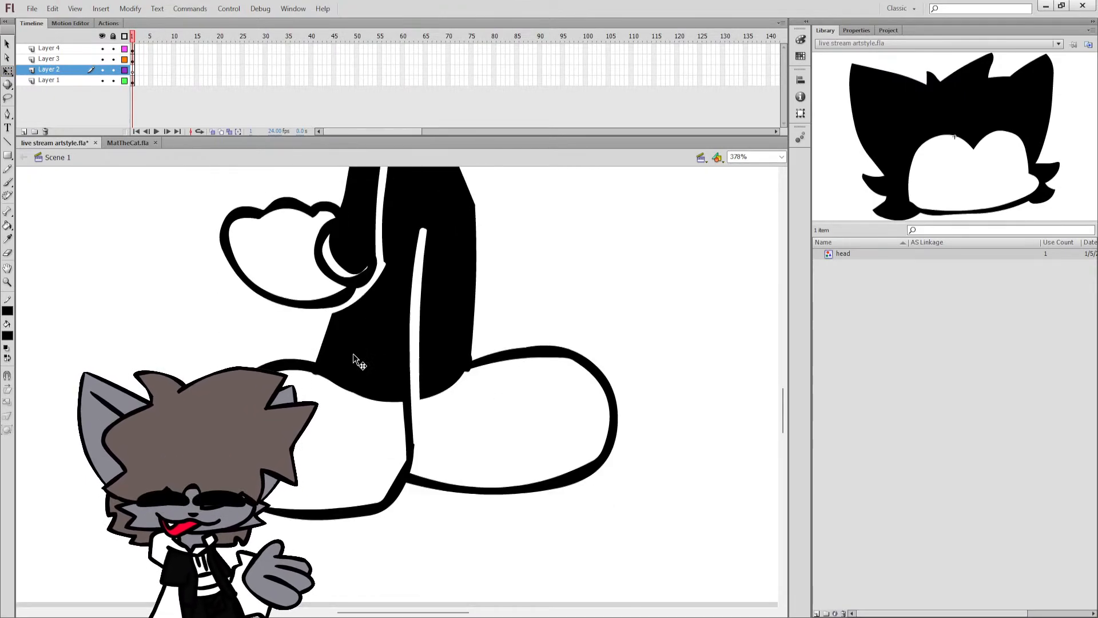
click(417, 427)
key(Delete)
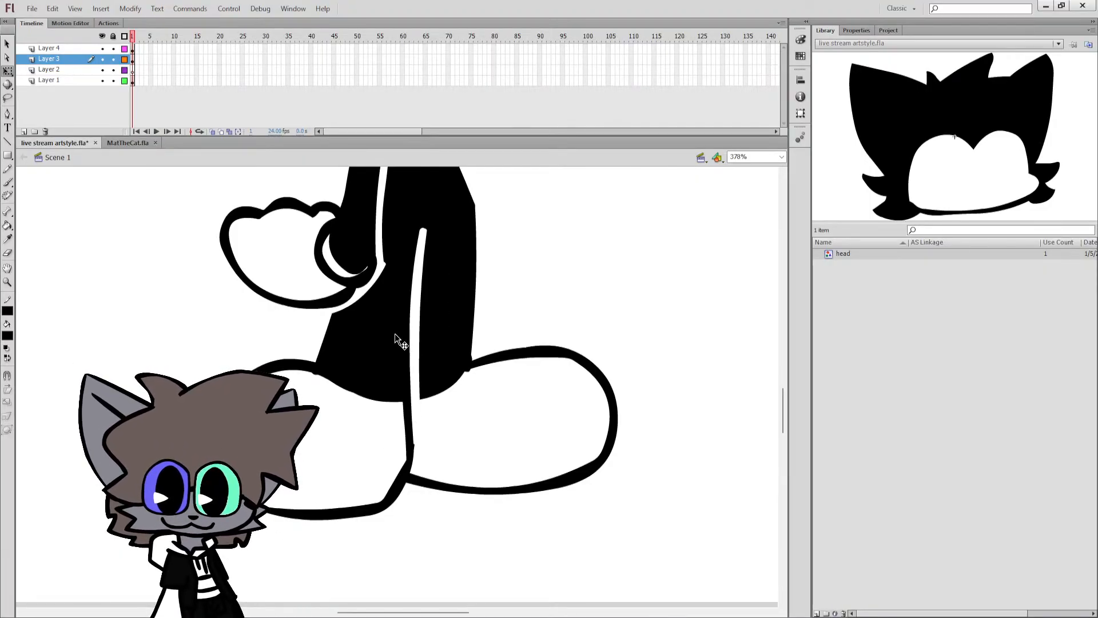
scroll(394, 334, up, 3)
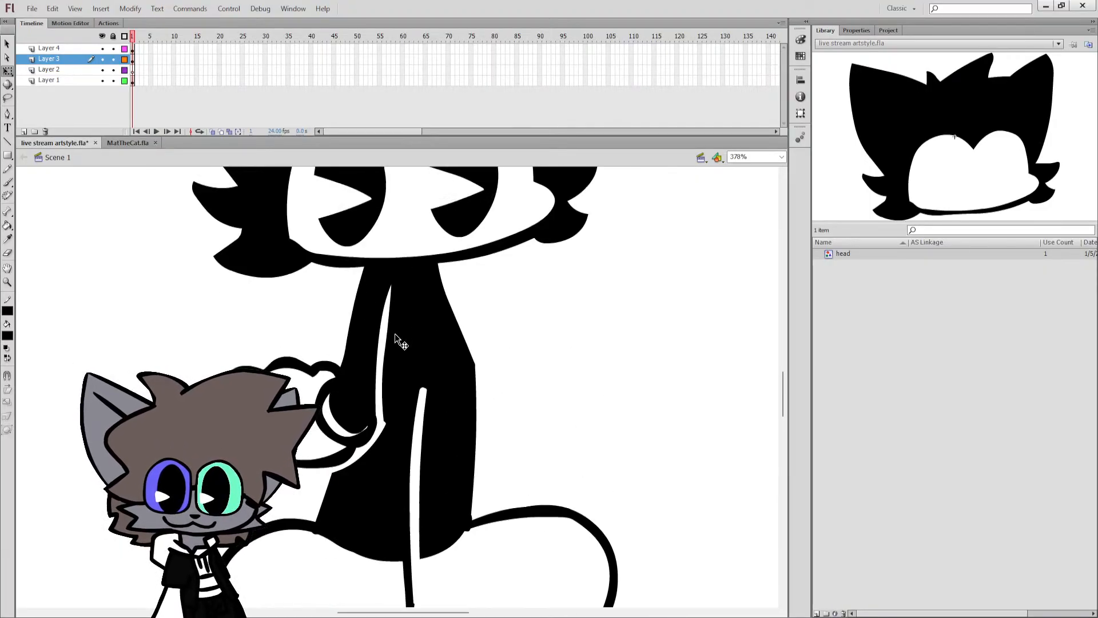
click(362, 430)
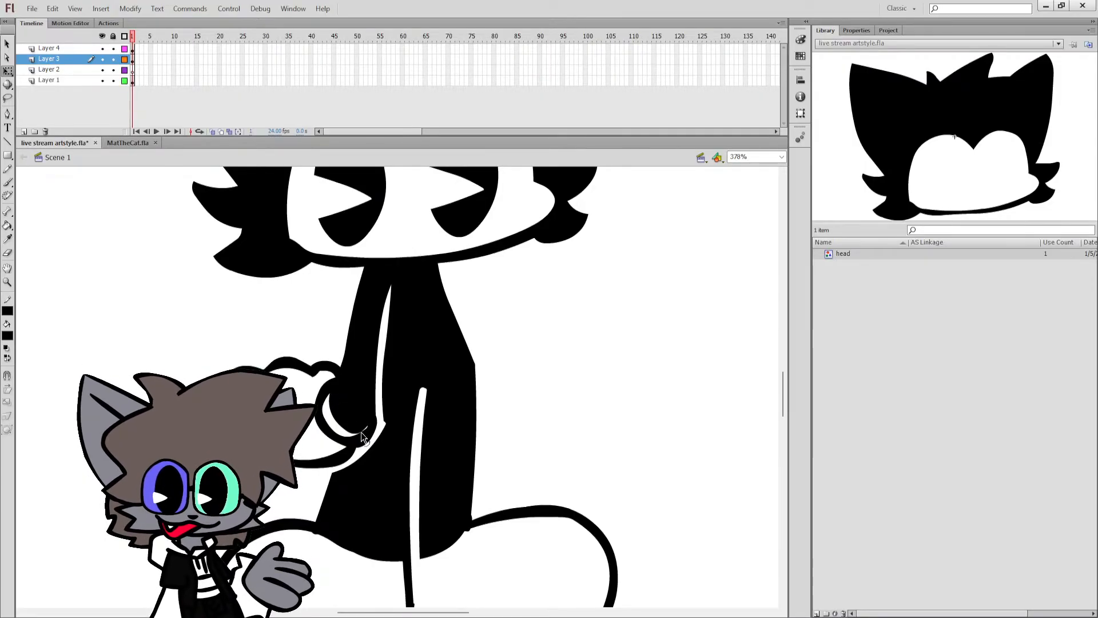
drag(363, 436, 365, 436)
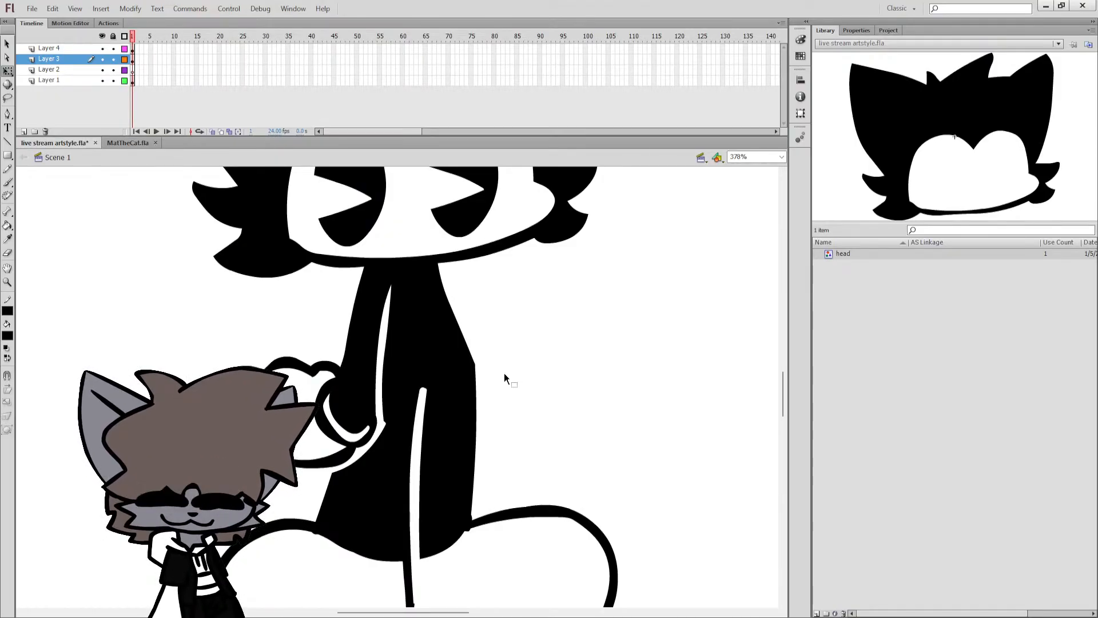
Delete the white separating line between the arm and the torso on Layer 4, and show the full frame.
click(420, 551)
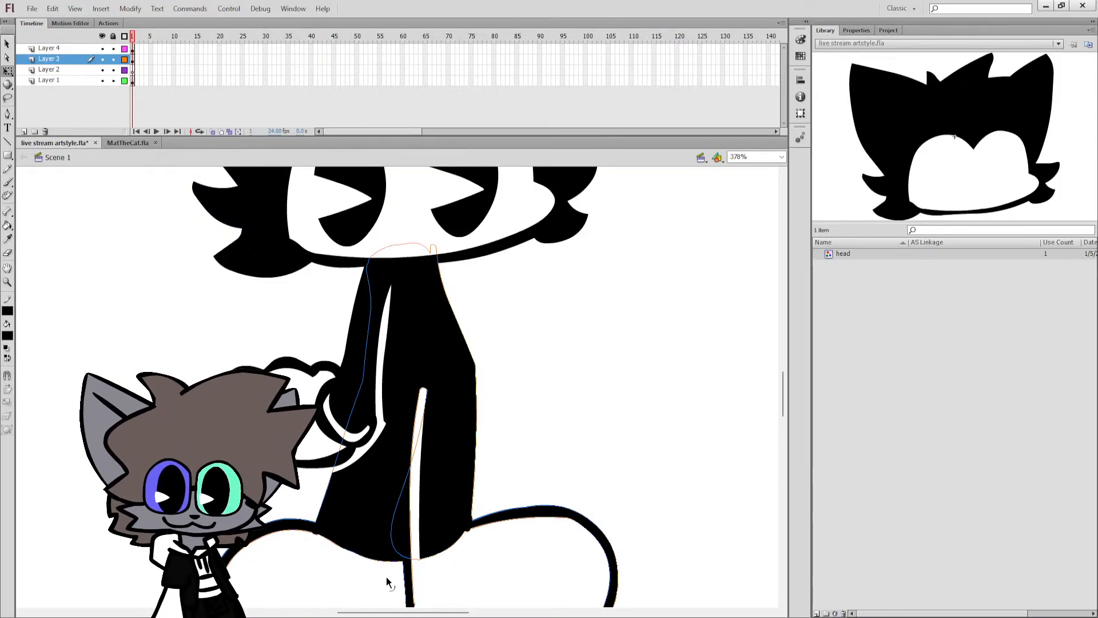
click(386, 577)
click(383, 431)
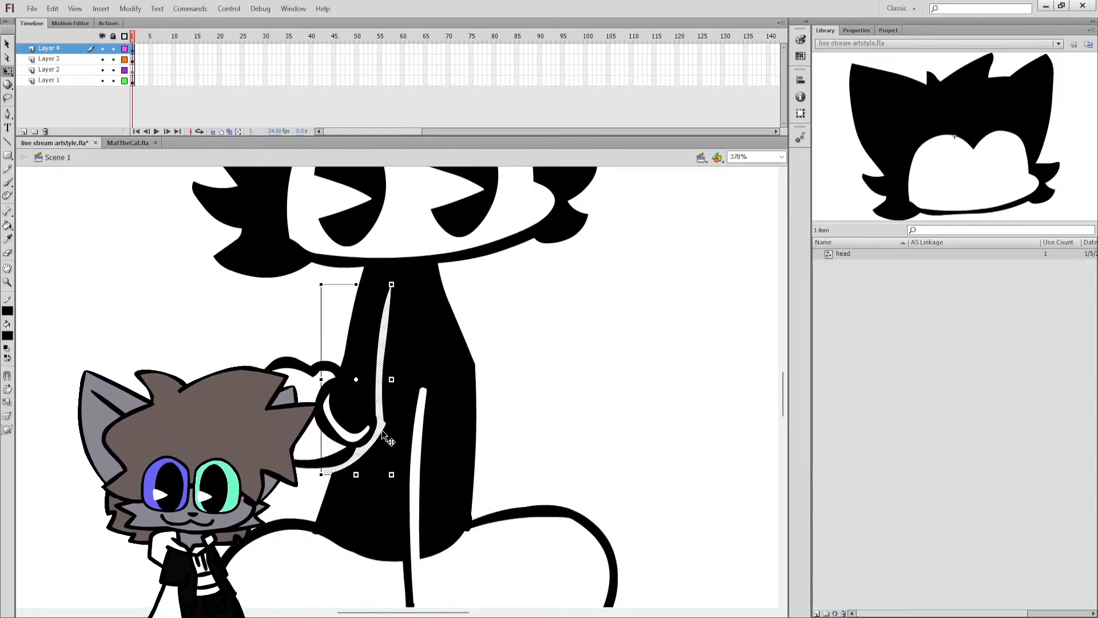
key(Delete)
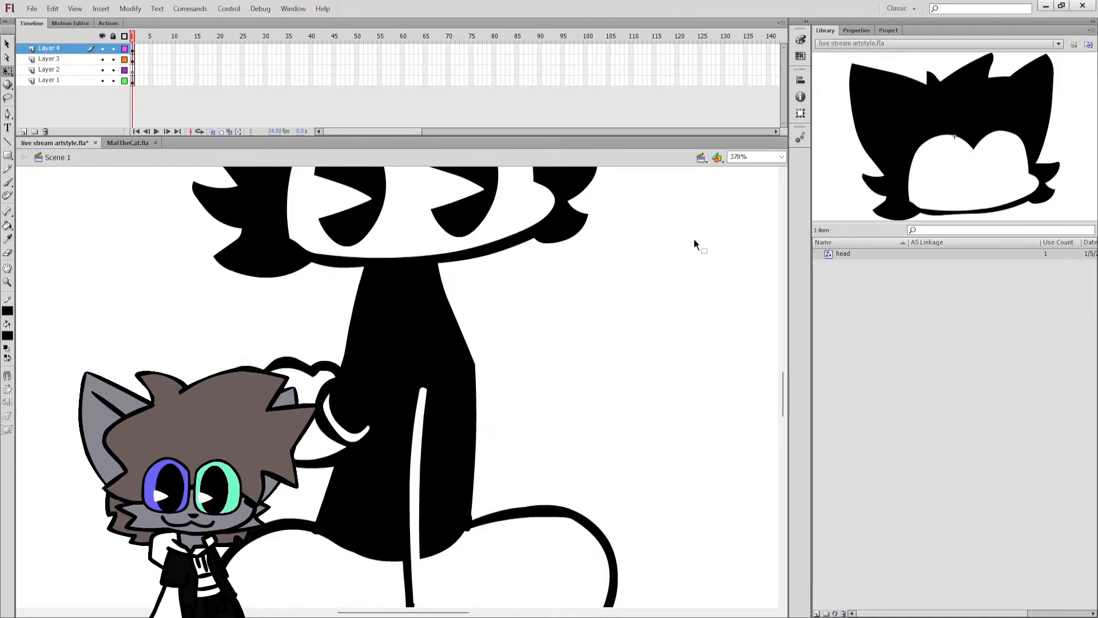
click(782, 157)
click(744, 180)
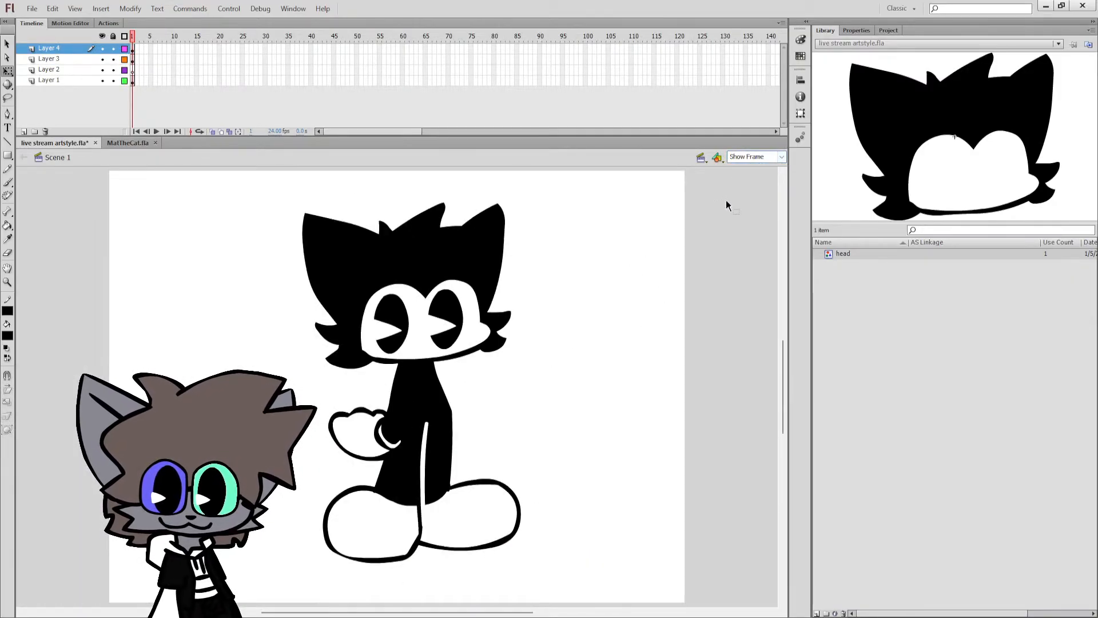
mouse_move(512, 613)
mouse_down()
mouse_move(620, 596)
mouse_move(529, 596)
mouse_move(504, 608)
mouse_up()
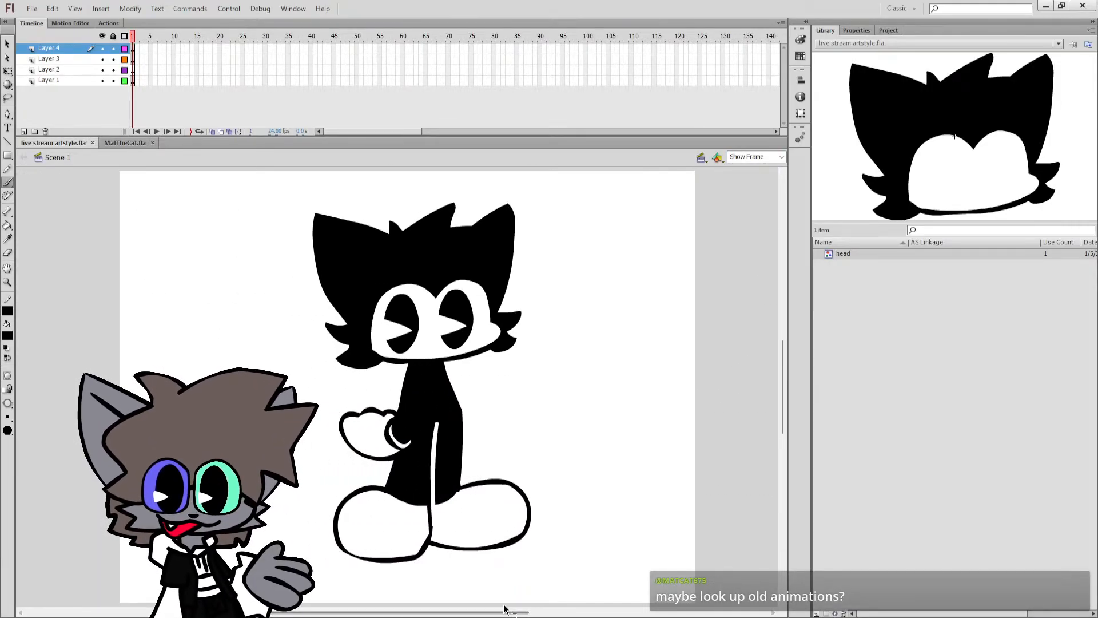
Check which parts of the cat are on Layers 2, 3 and 4 by selecting their contents.
click(132, 70)
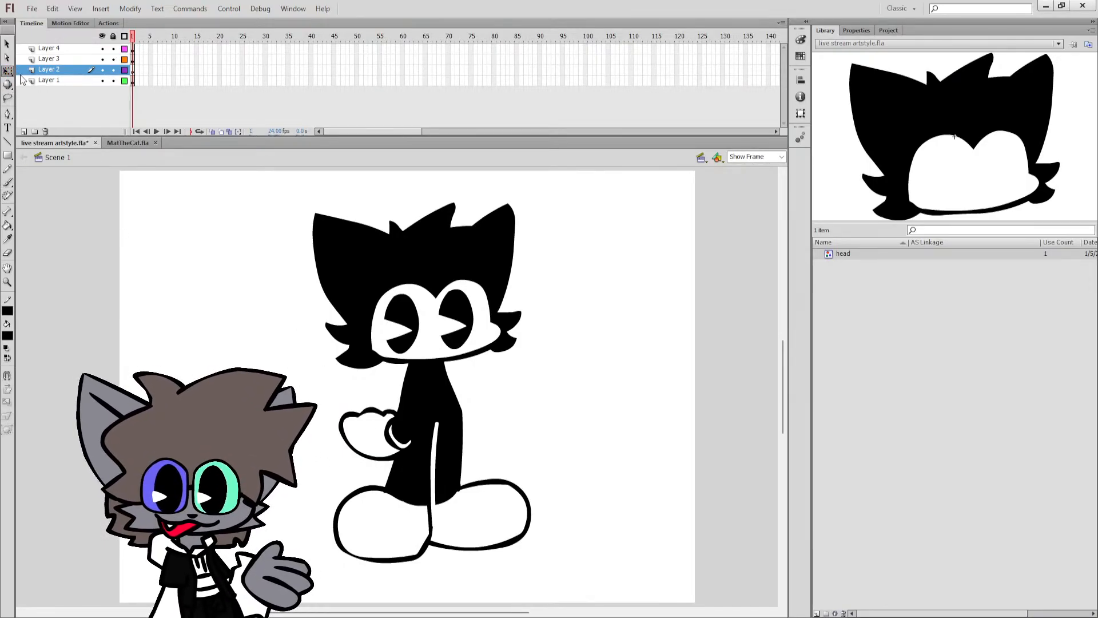
click(49, 59)
shift+click(40, 50)
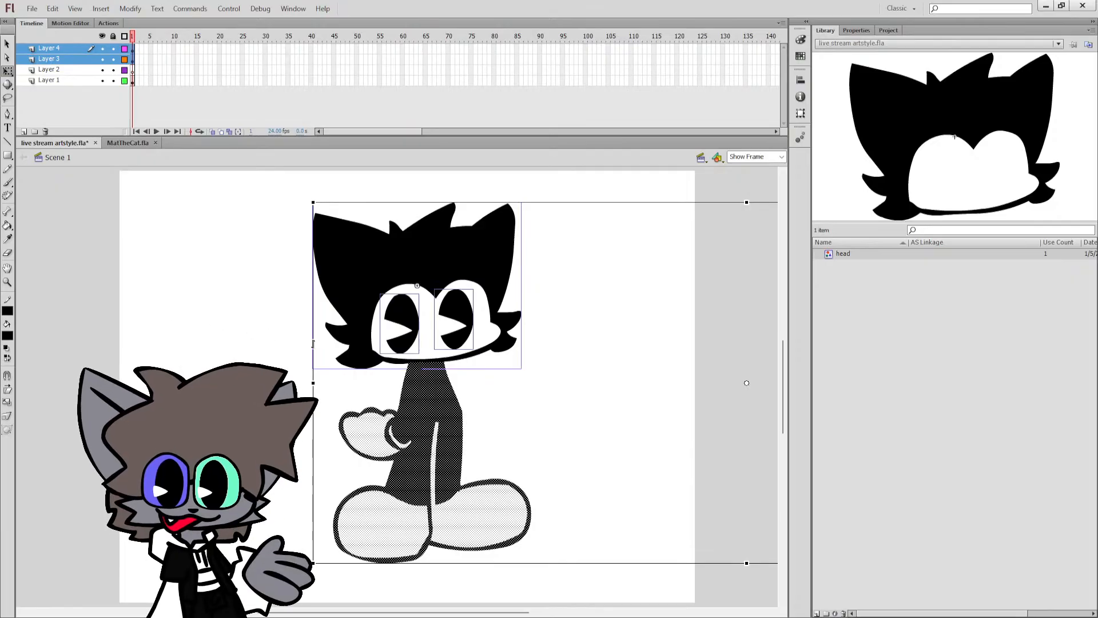
click(383, 431)
click(395, 433)
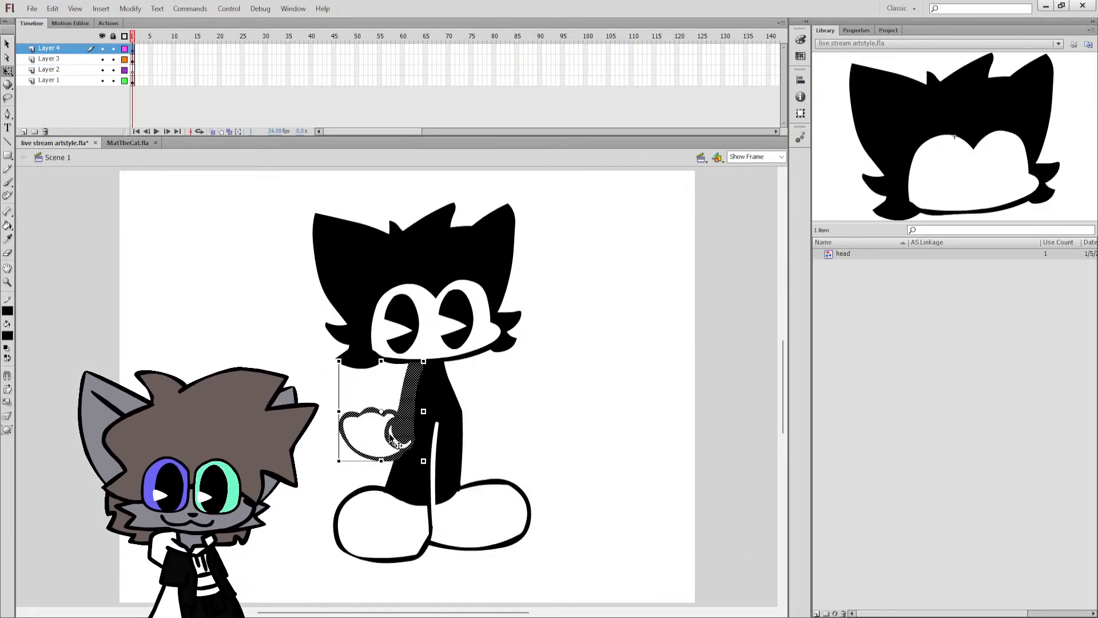
shift+click(385, 442)
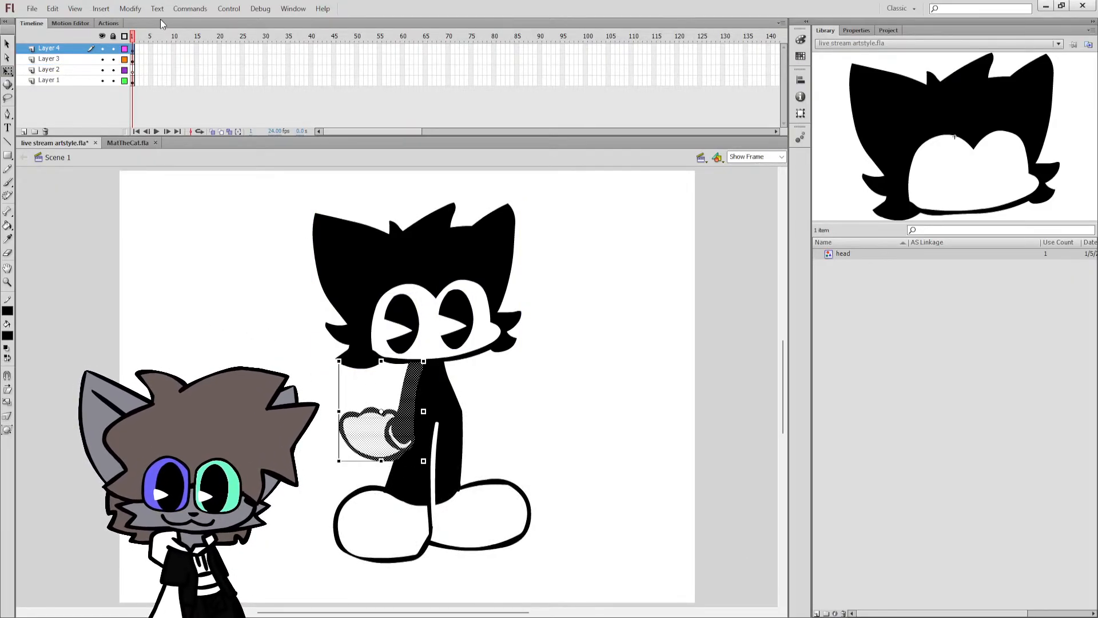
Try to flip the whole cat horizontally by transforming all of its parts together.
drag(256, 179, 658, 570)
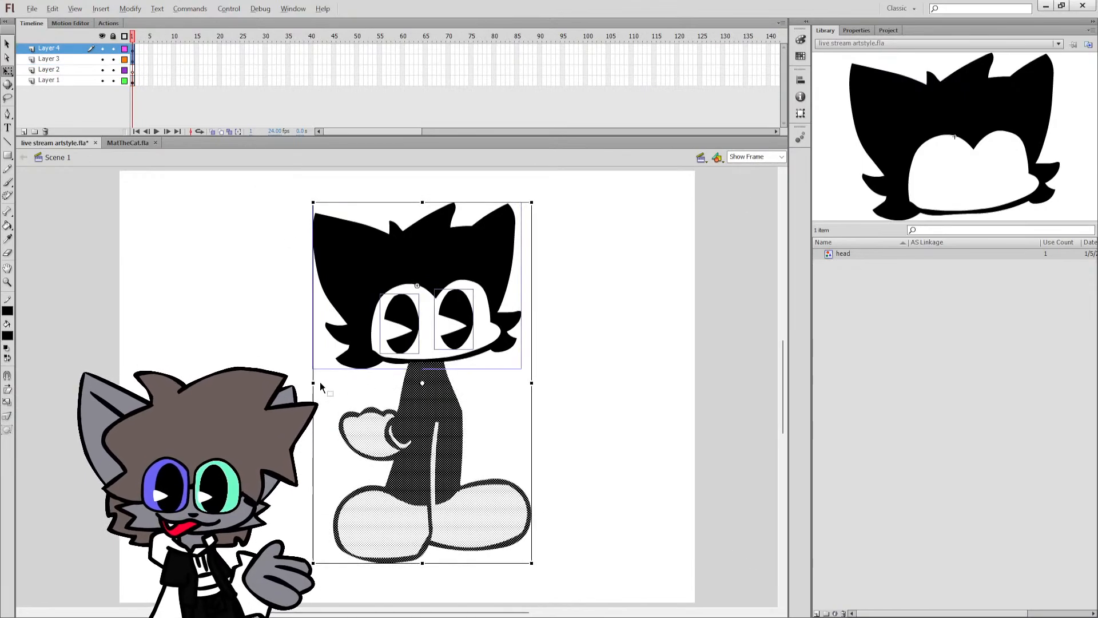
drag(316, 382, 551, 374)
key(ctrl+z)
key(ctrl+z)
key(ctrl+z)
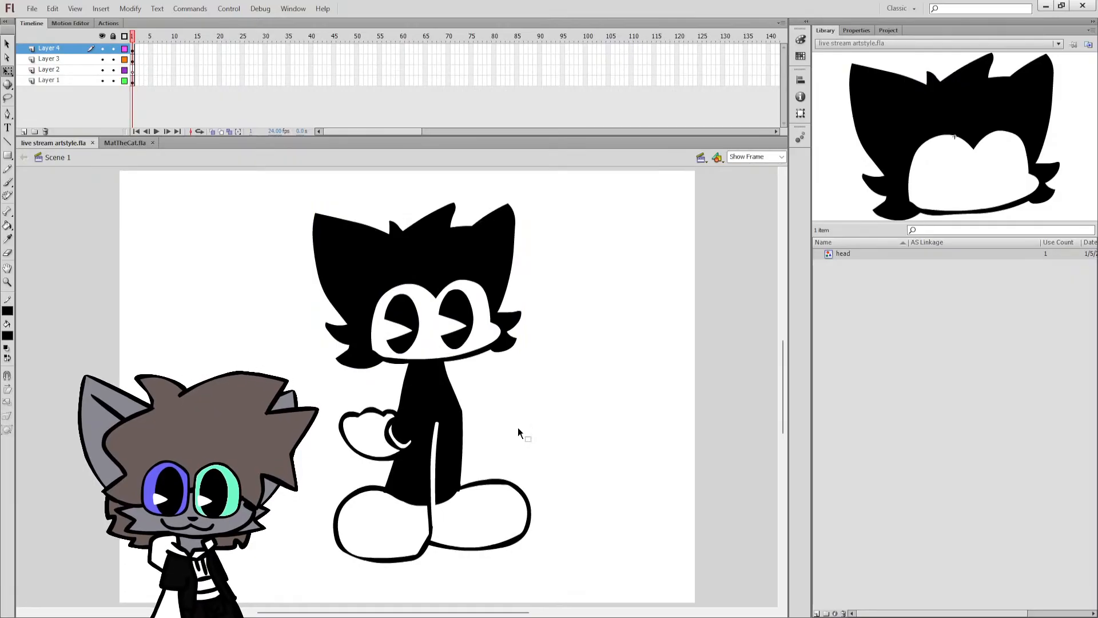
Shift the torso, gloved arm and shoes slightly right while leaving the head and eyes in place, and save the file.
key(ctrl+a)
shift+click(440, 339)
shift+click(432, 339)
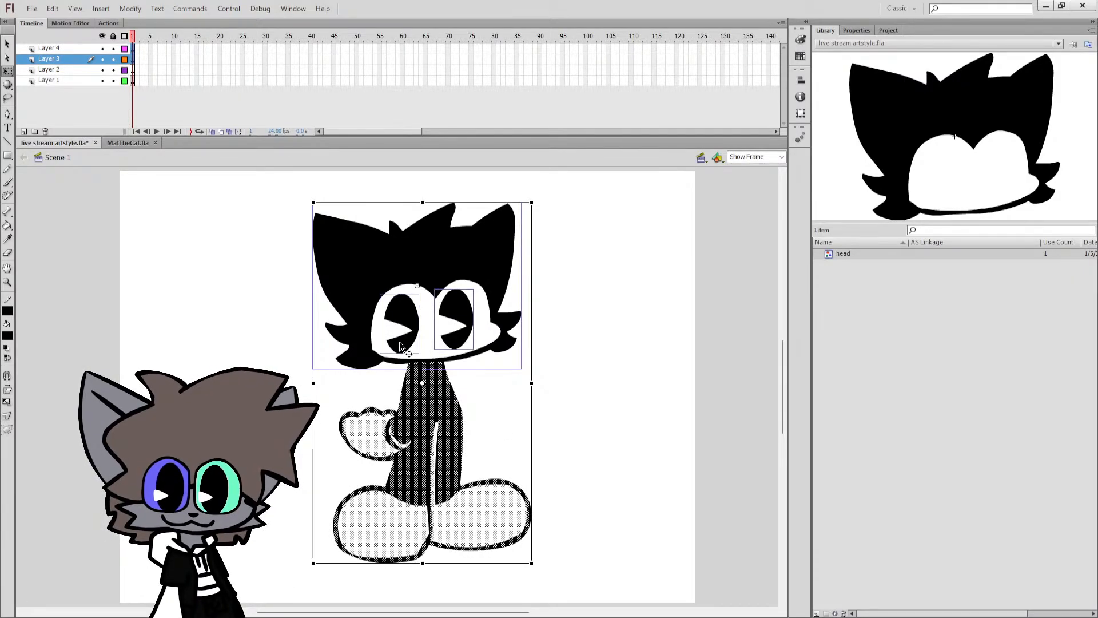
shift+click(401, 345)
shift+click(458, 319)
shift+click(434, 349)
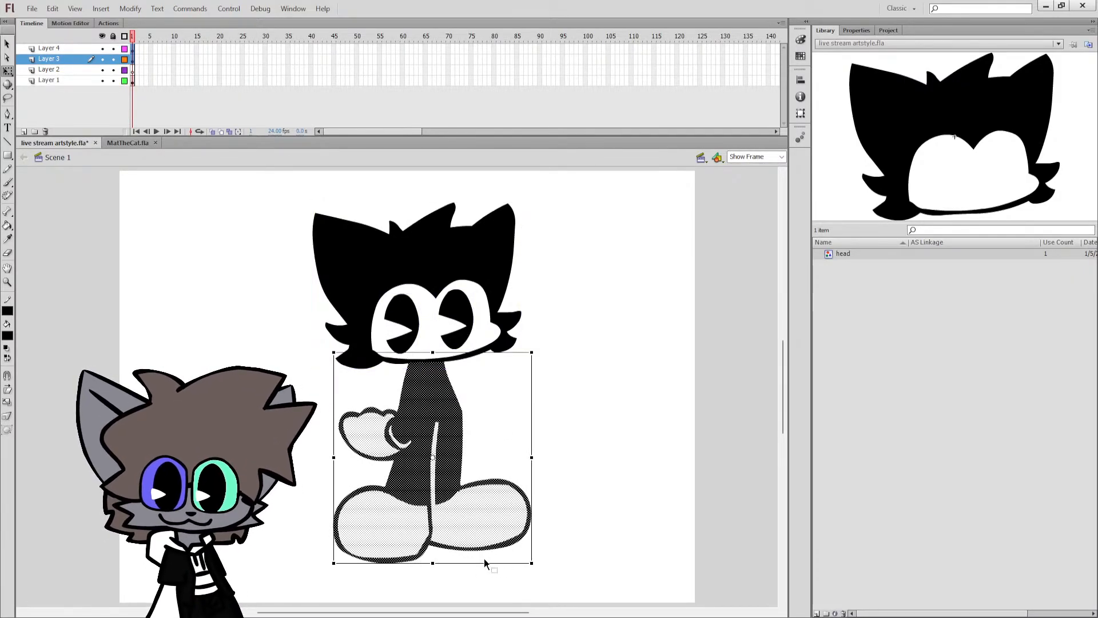
drag(486, 563, 490, 562)
click(489, 427)
key(ctrl+s)
key(b)
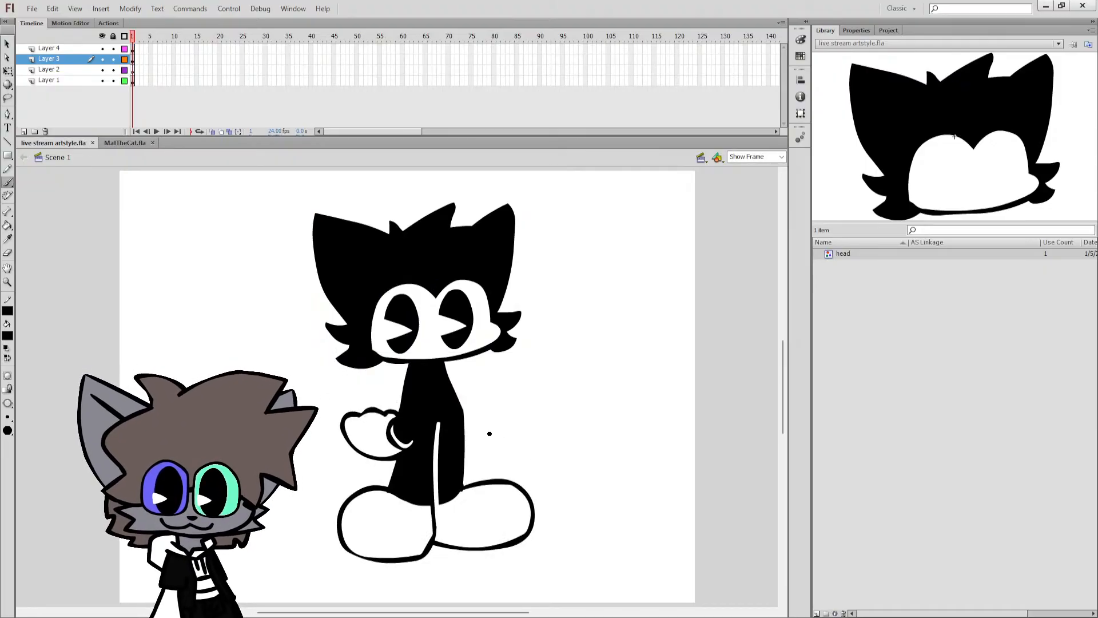
Copy the gloved arm from Layer 4 and paste it in place on Layer 2.
click(63, 48)
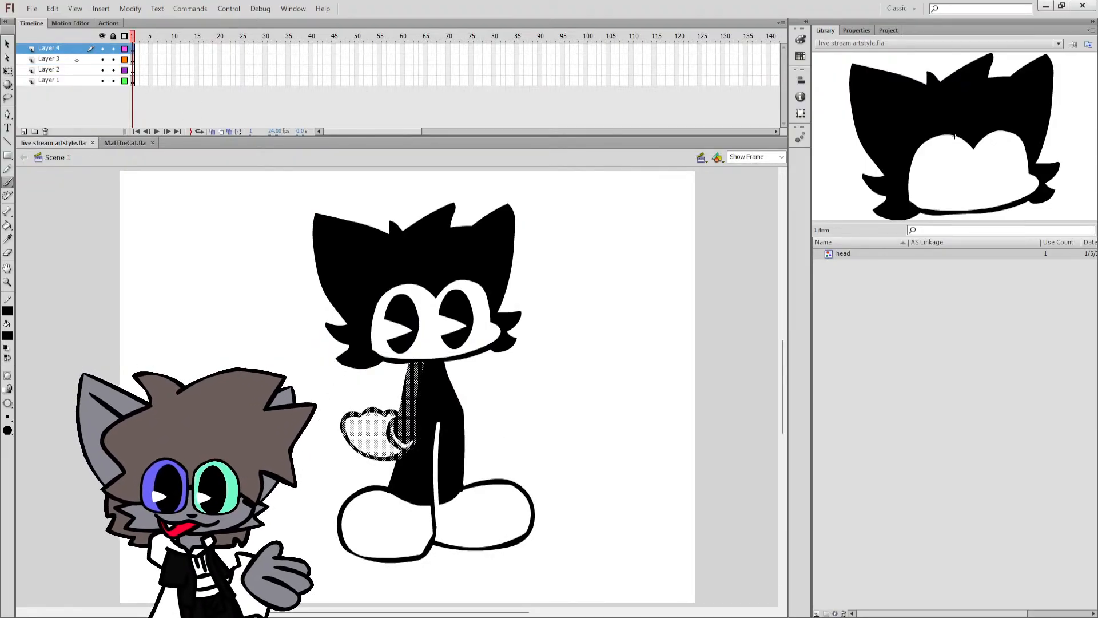
click(75, 69)
click(70, 49)
key(ctrl+c)
click(68, 69)
key(ctrl+shift+v)
key(q)
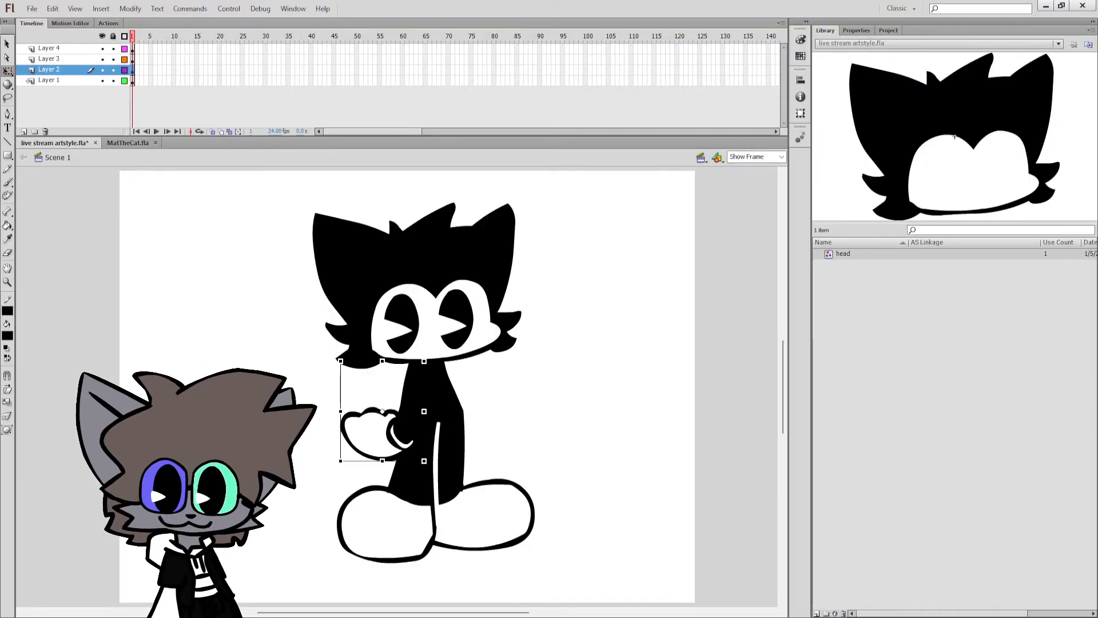
With all layers except Layer 2 locked, try the rotated arm copy behind the torso's right edge, delete it and save.
click(84, 60)
click(85, 70)
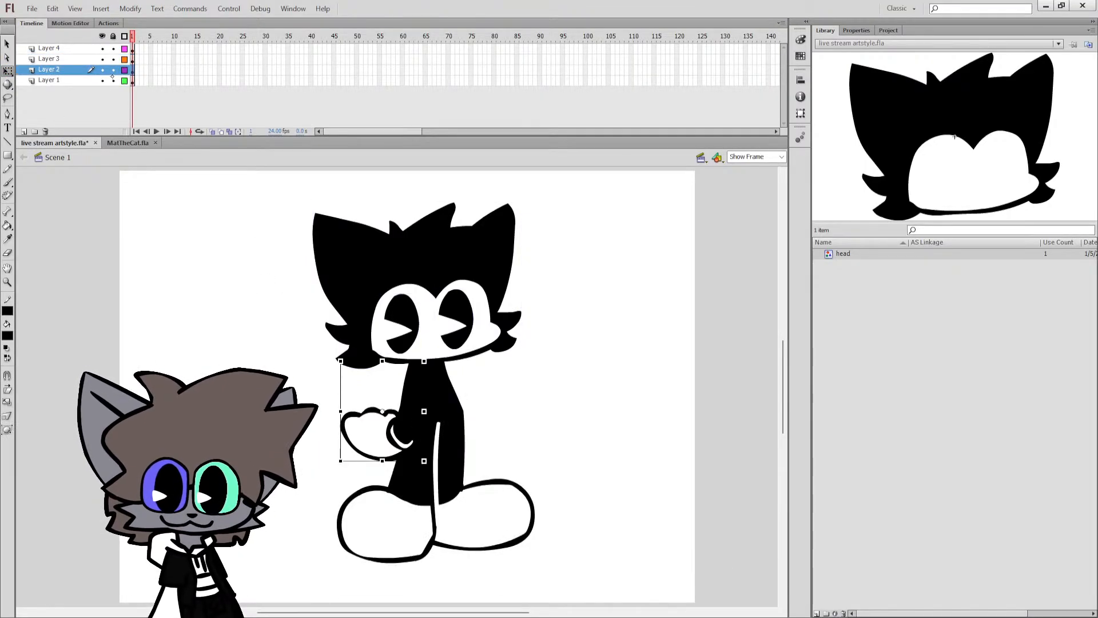
click(114, 37)
click(114, 70)
drag(382, 434, 432, 436)
drag(476, 358, 459, 340)
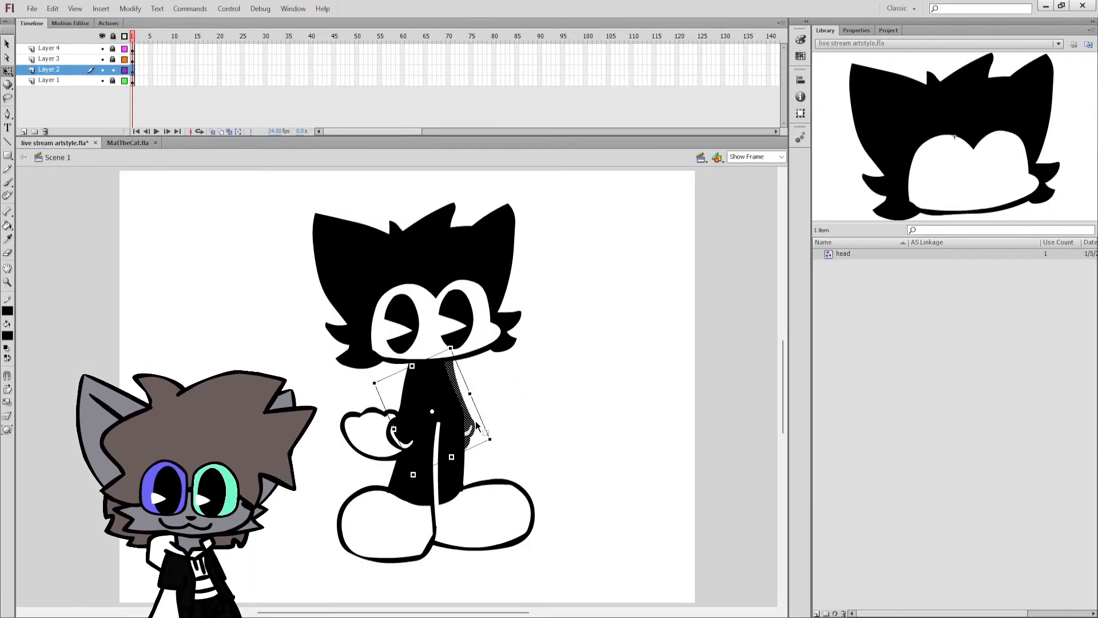
drag(472, 426, 465, 428)
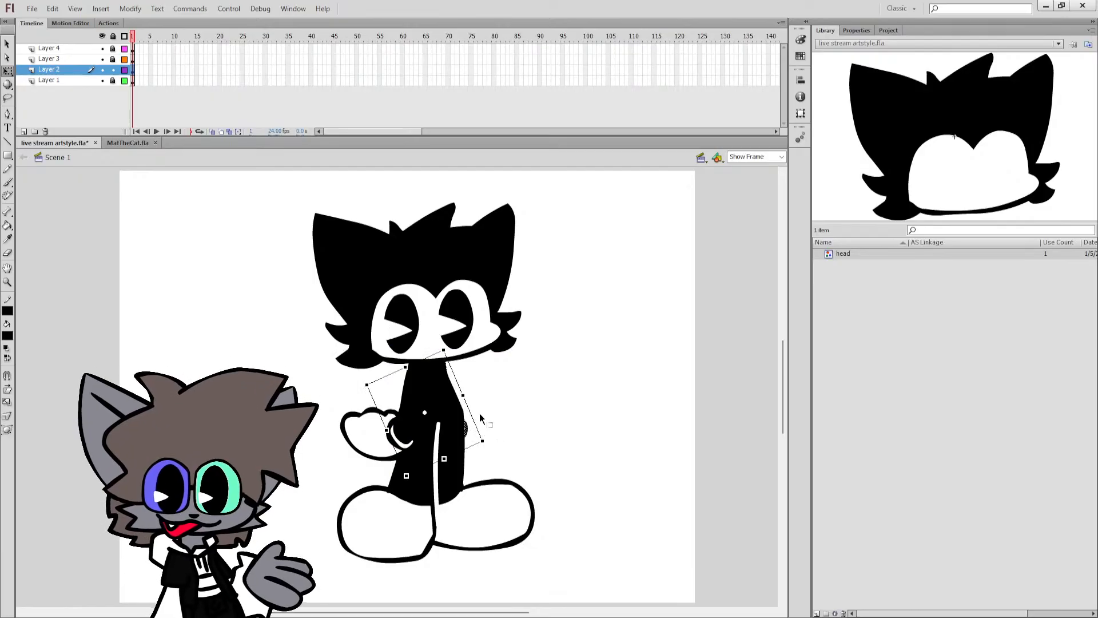
key(Delete)
key(ctrl+s)
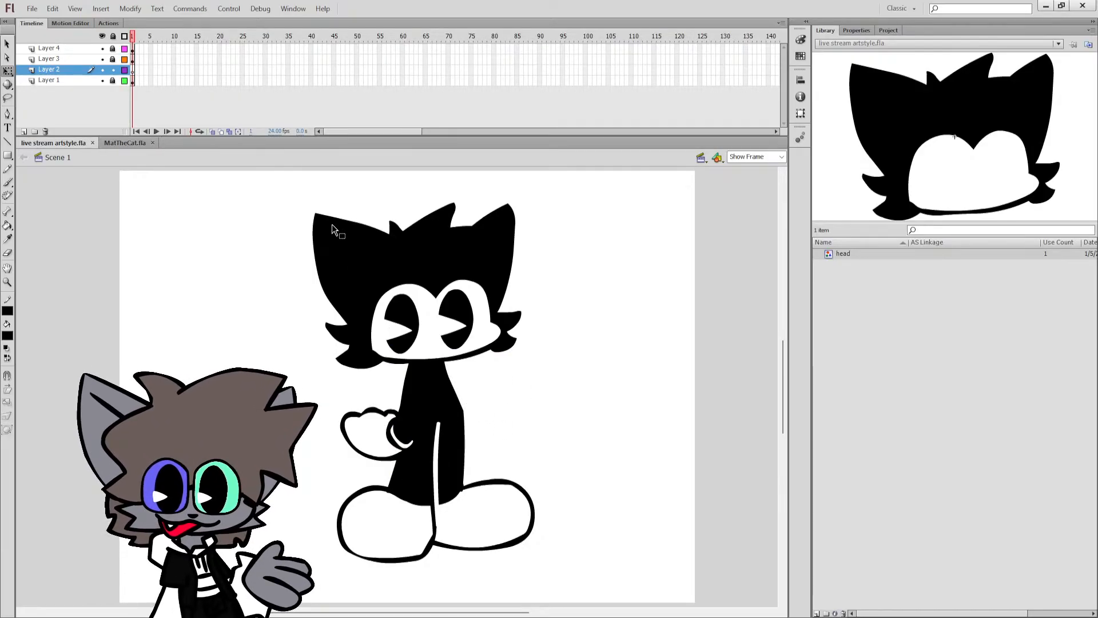
Paint the outline of a curled tail on Layer 2, rising from the lower torso around the glove to the head, and save.
key(b)
key(q)
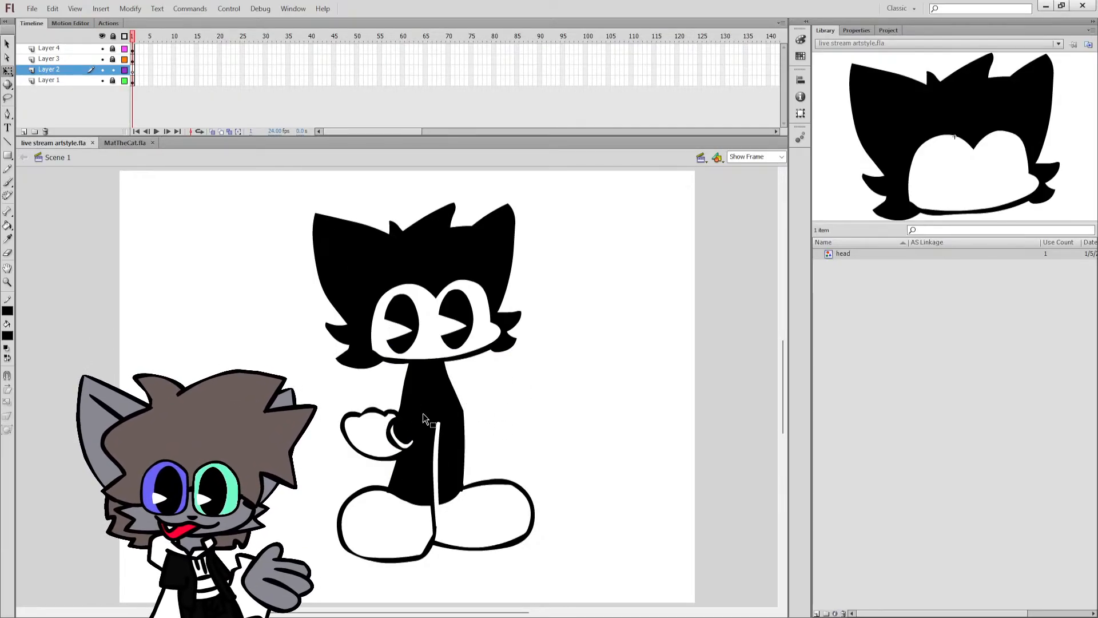
key(b)
mouse_move(400, 443)
mouse_down()
mouse_move(358, 434)
mouse_move(355, 409)
mouse_move(378, 369)
mouse_move(356, 362)
mouse_move(333, 384)
mouse_move(321, 431)
mouse_move(337, 463)
mouse_move(391, 472)
mouse_move(413, 457)
mouse_move(422, 430)
mouse_up()
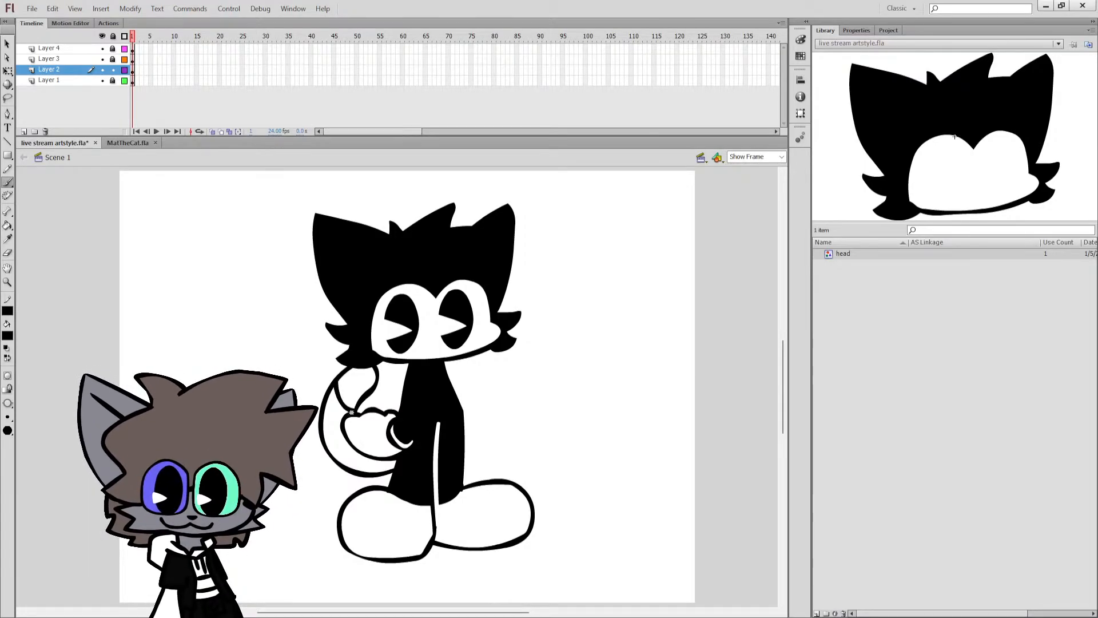
key(ctrl+s)
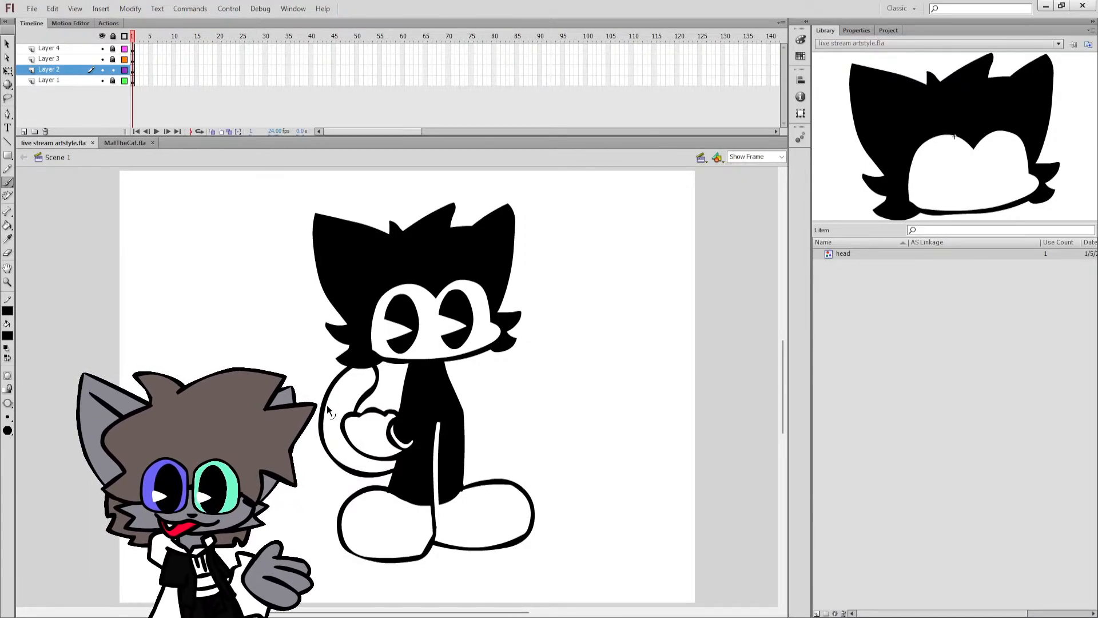
Separate the tail's tip with a brushed line, fill the tail black with a white tip, and save.
key(k)
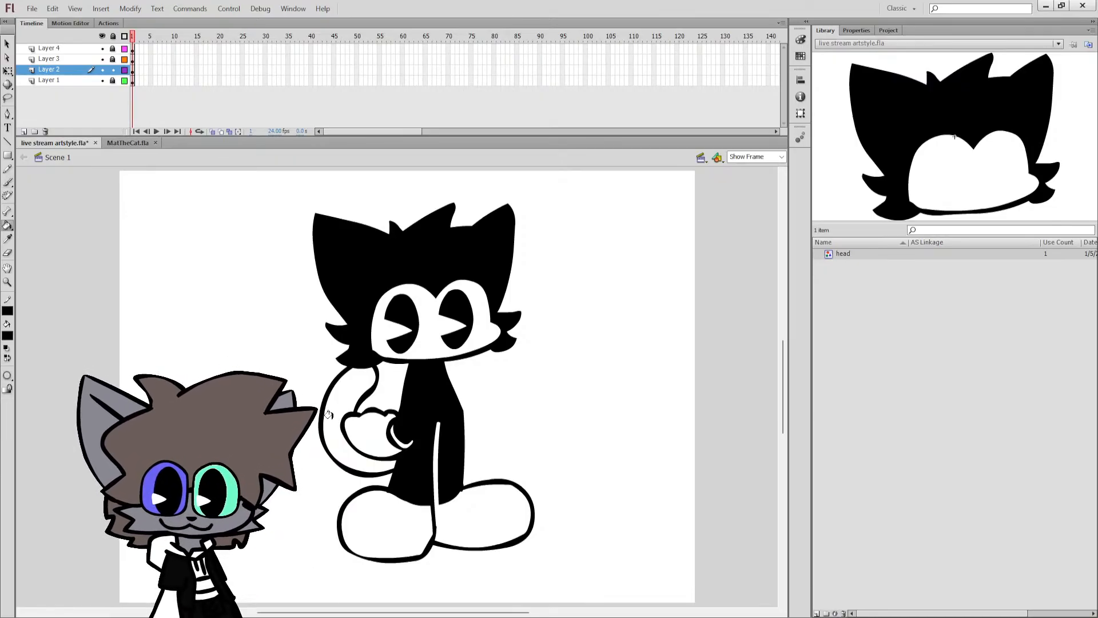
click(346, 453)
key(ctrl+z)
key(b)
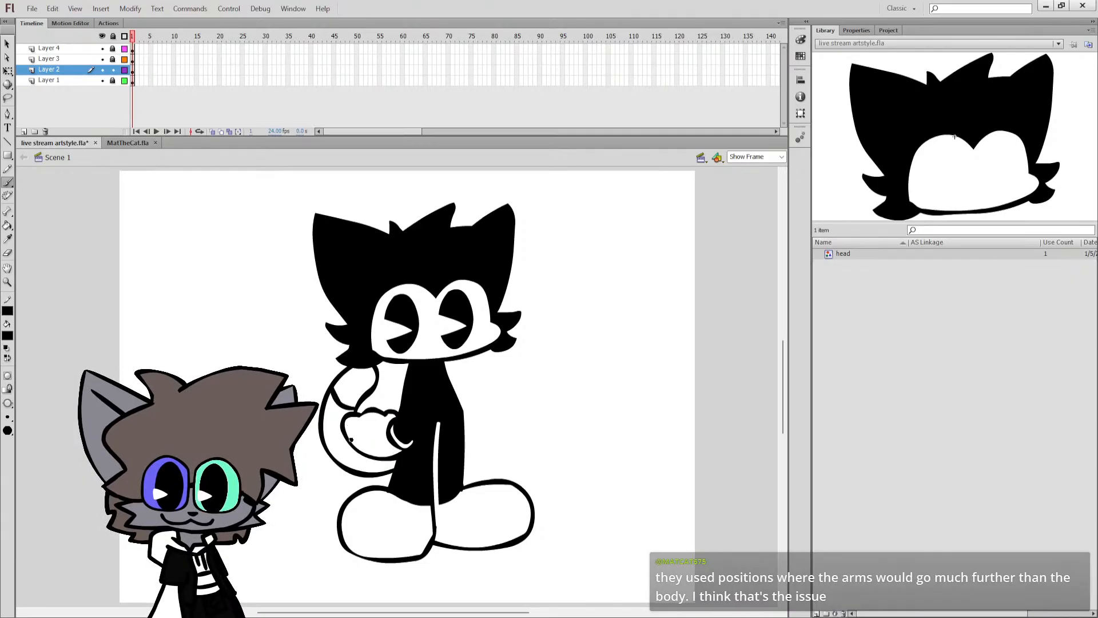
key(k)
click(349, 452)
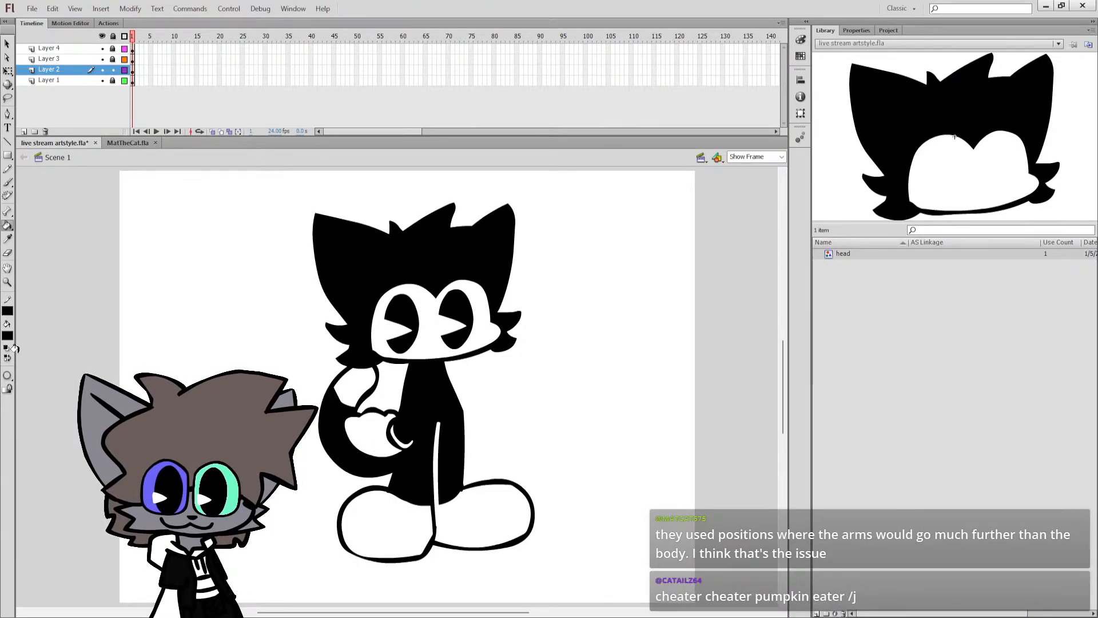
click(6, 348)
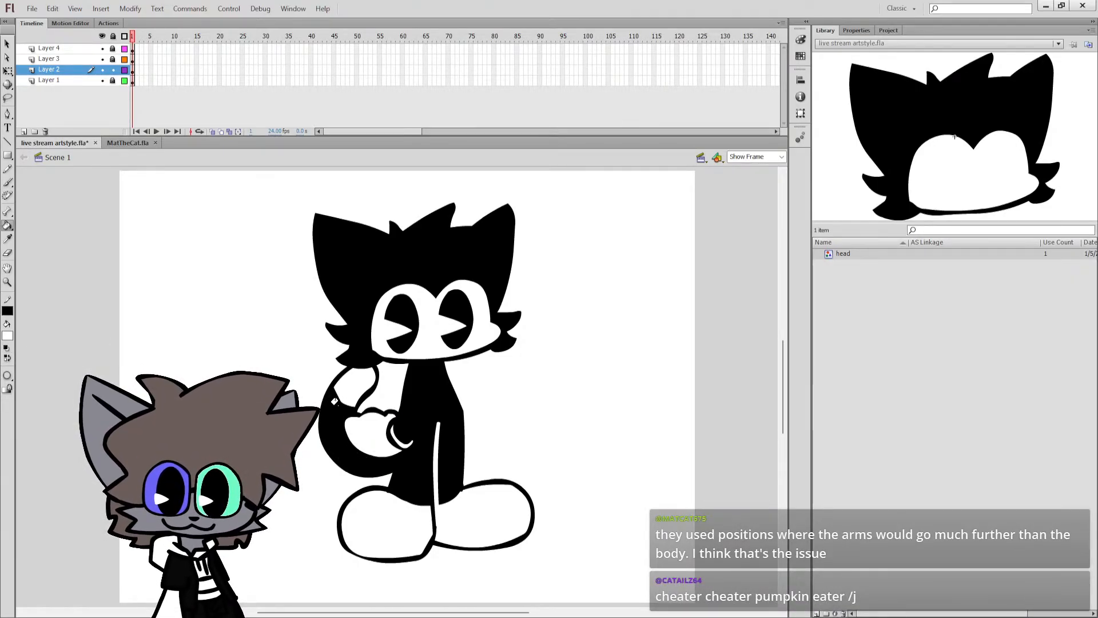
key(ctrl+s)
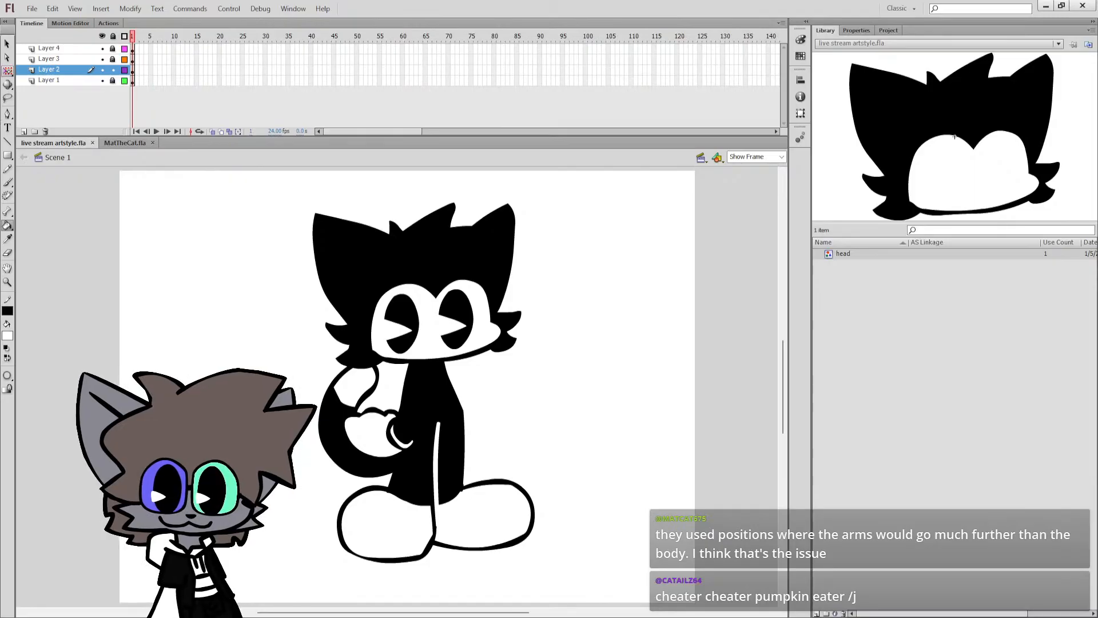
Unlock Layers 3 and 4 and move the gloved arm on Layer 4 slightly left.
click(48, 59)
click(112, 59)
click(113, 48)
click(57, 48)
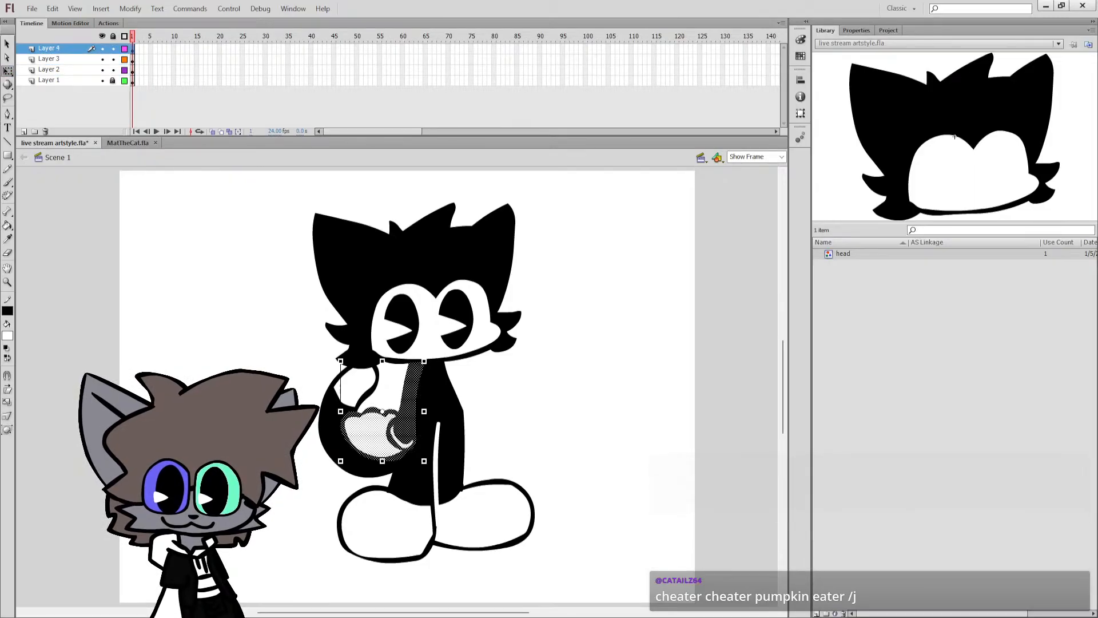
click(156, 248)
key(k)
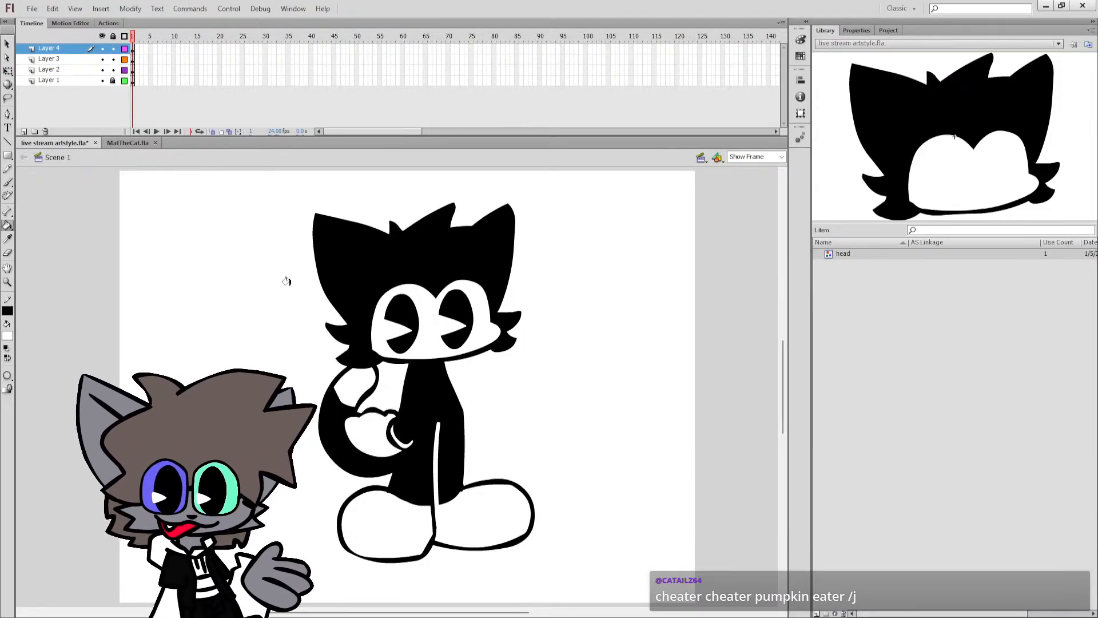
click(57, 50)
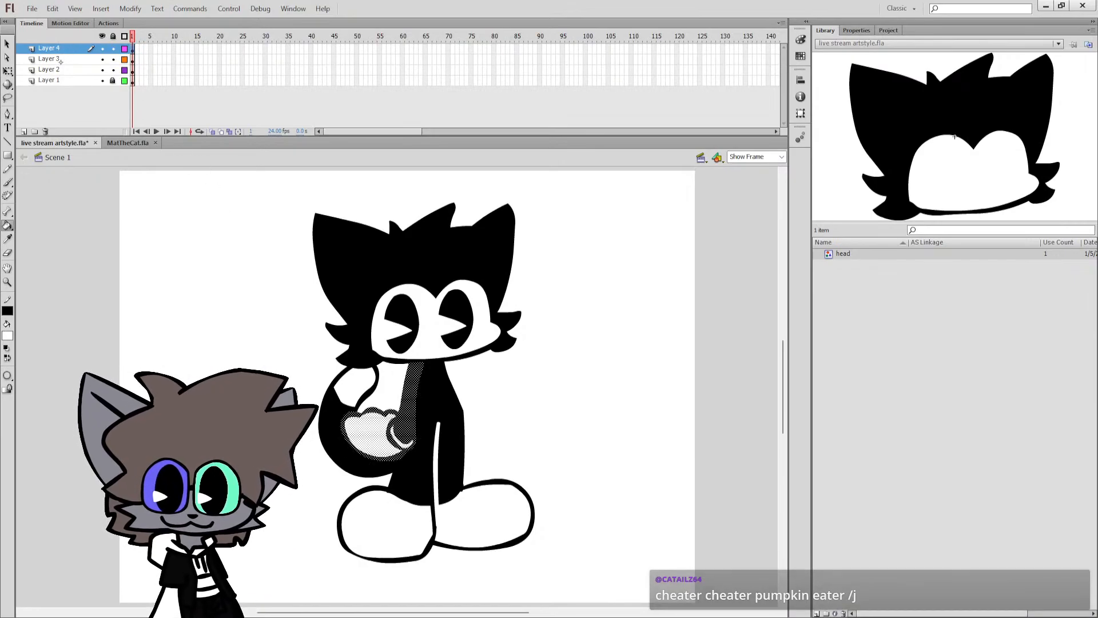
click(7, 71)
drag(413, 371, 404, 372)
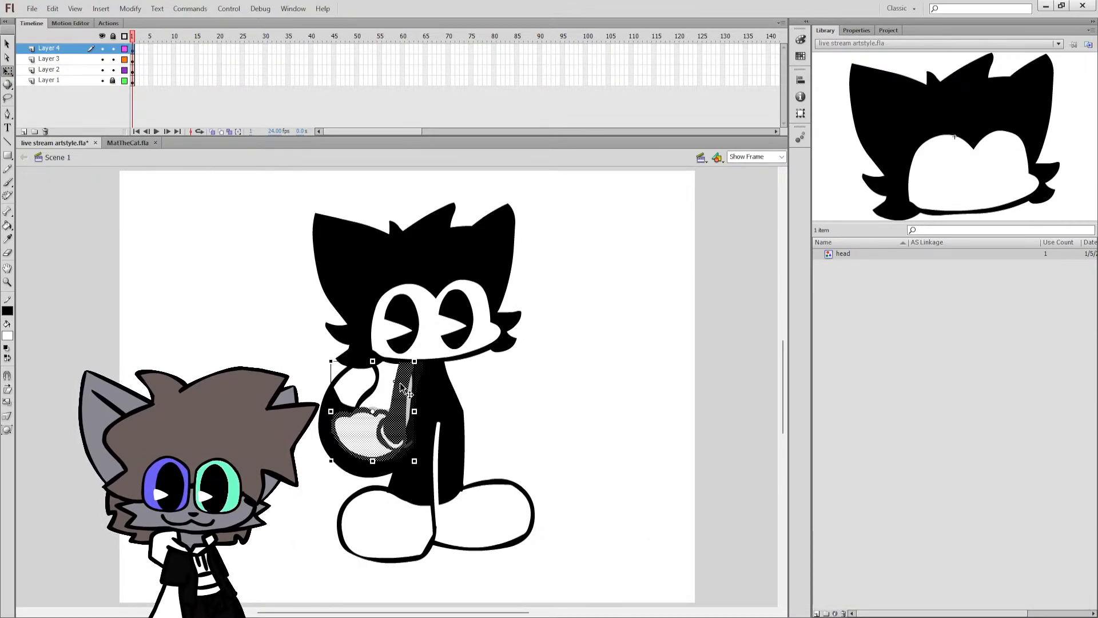
click(432, 380)
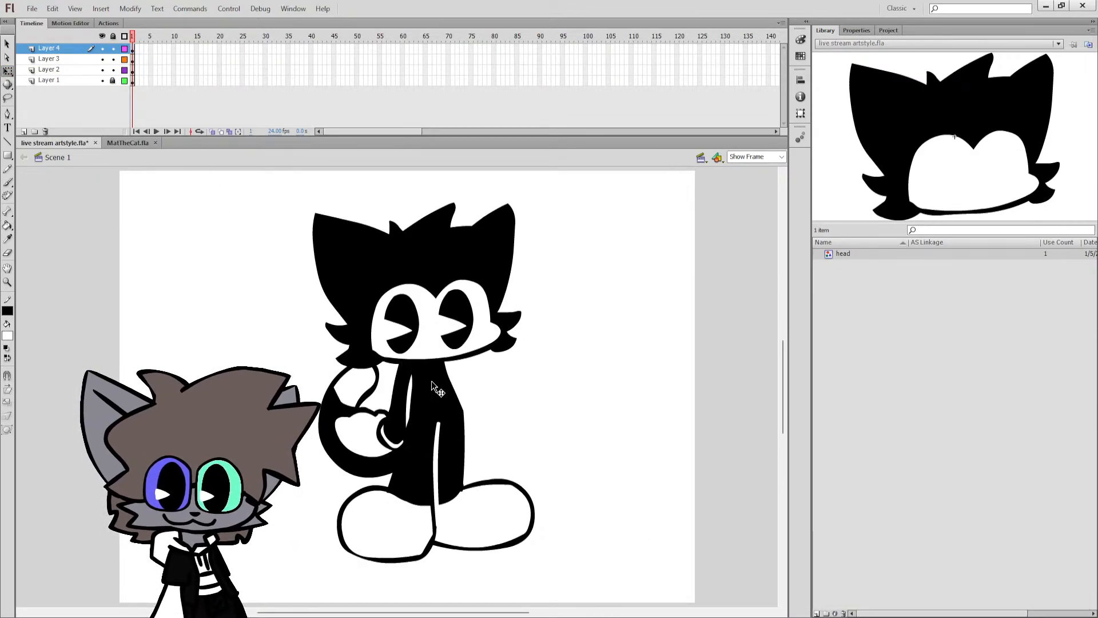
Adjust the gloved arm's position so it meets the torso without a white gap.
drag(408, 410, 409, 411)
click(405, 397)
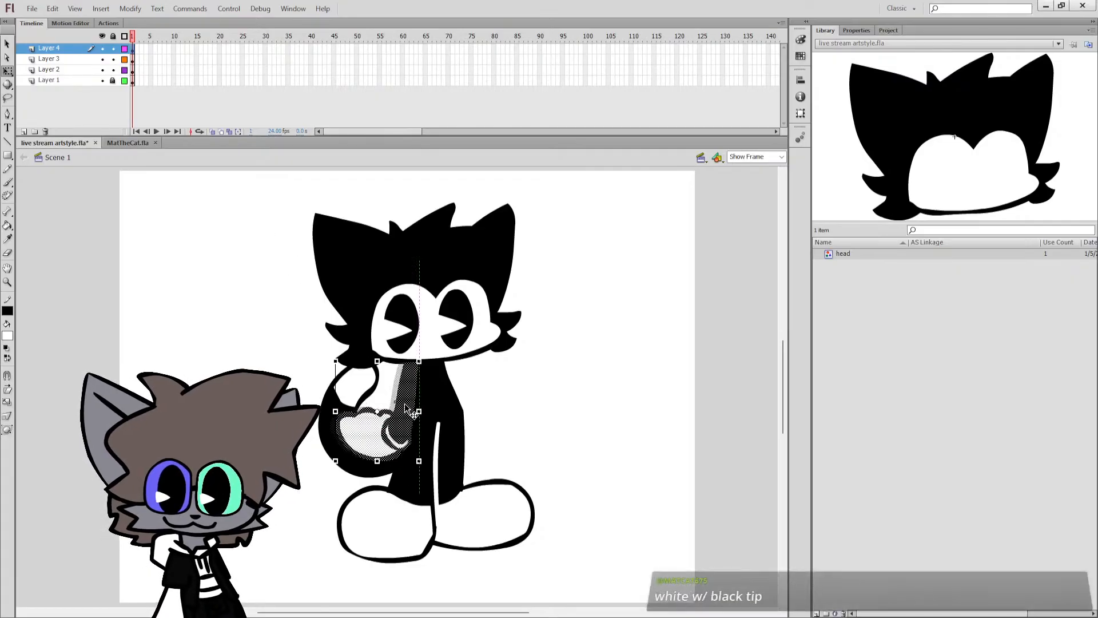
click(463, 425)
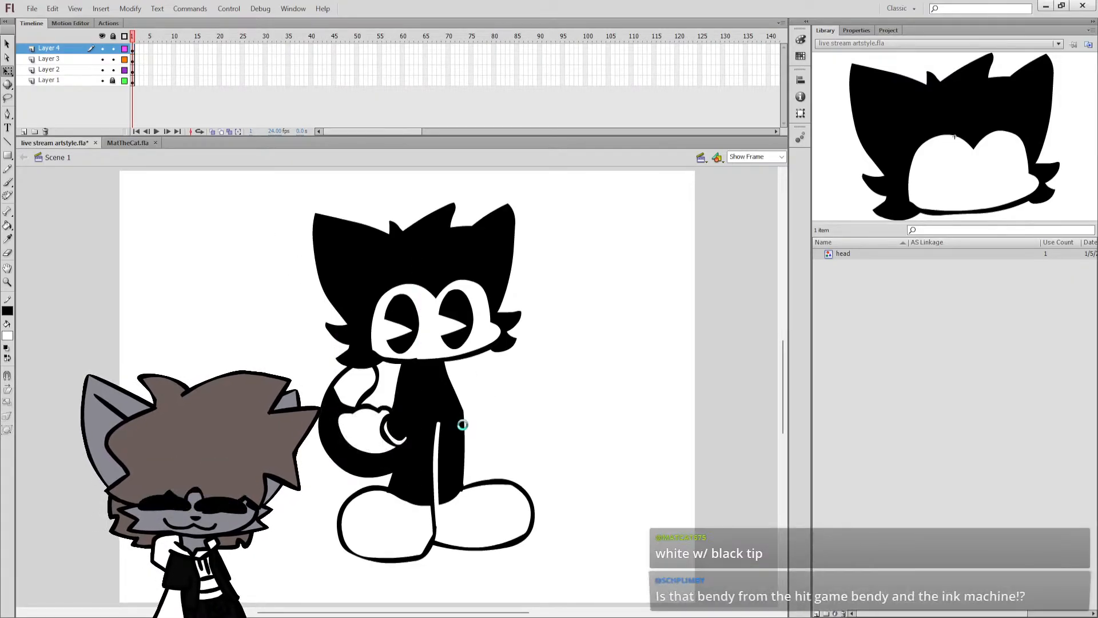
click(414, 360)
click(431, 367)
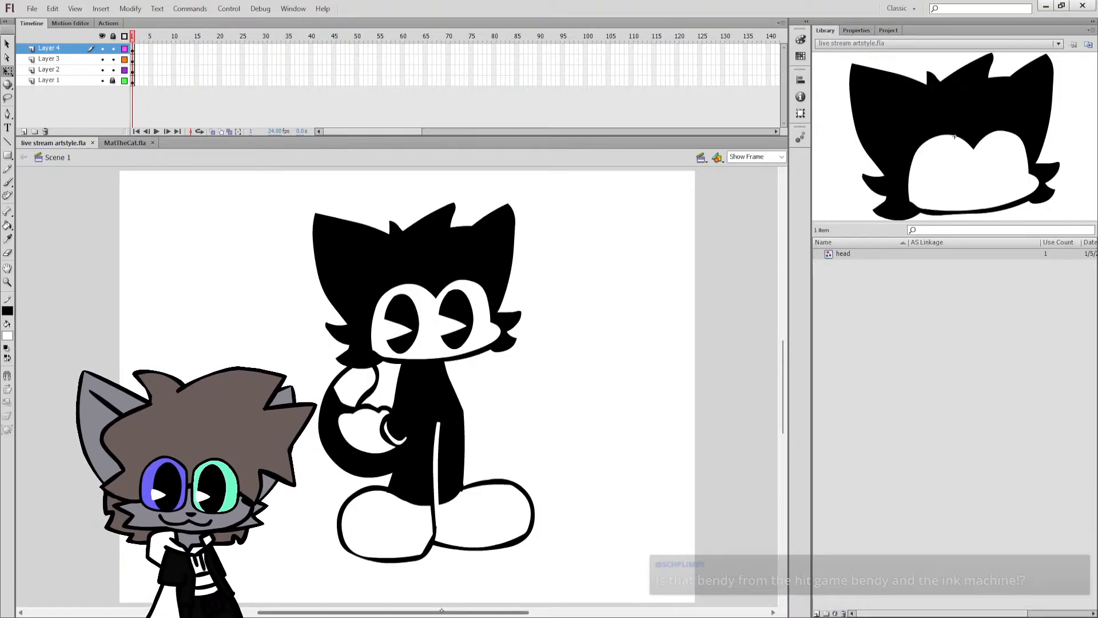
Unlock Layer 1 and paint a closed white crescent-shaped head outline on it, across the stage's right edge beside the cat.
drag(441, 612, 501, 611)
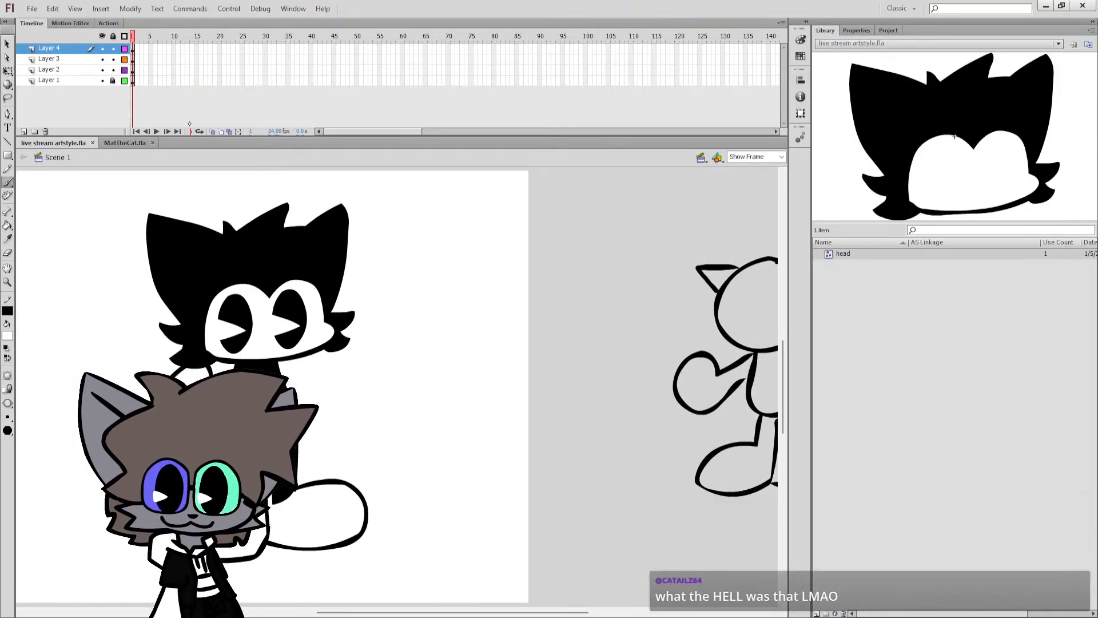
click(112, 82)
click(92, 80)
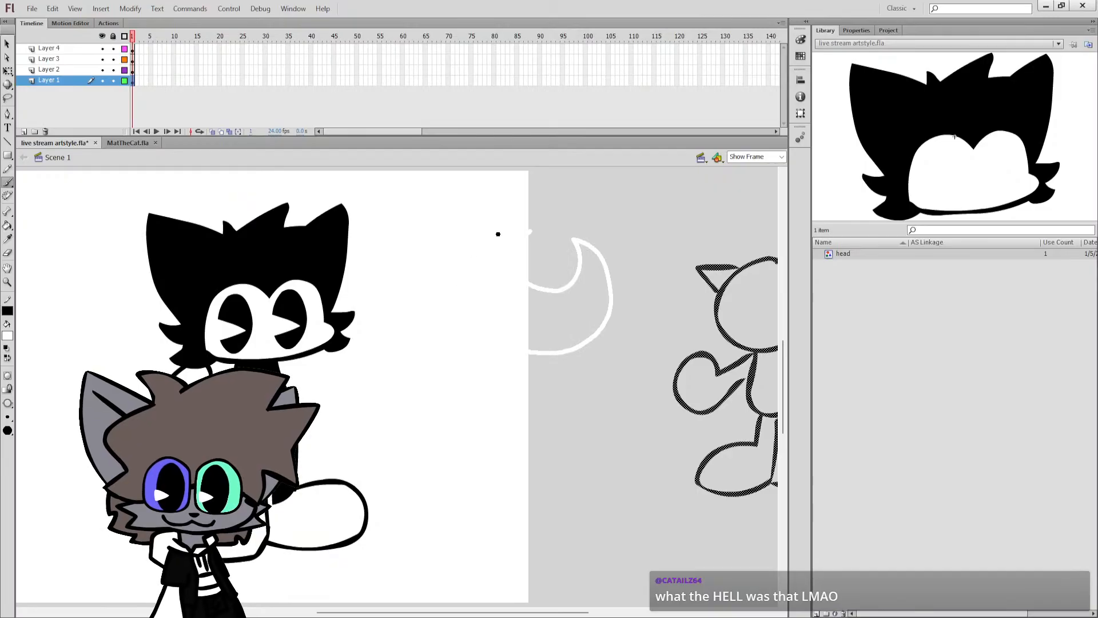
drag(532, 228, 531, 230)
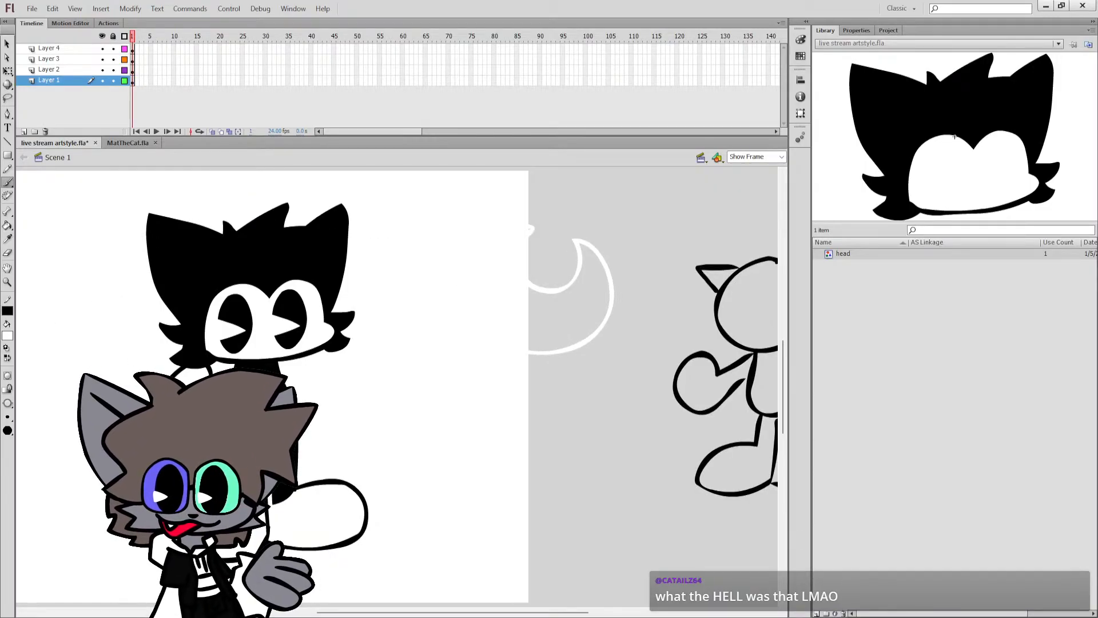
Fill the crescent-shaped head with black and delete its white outline.
click(8, 358)
key(k)
click(517, 321)
click(537, 288)
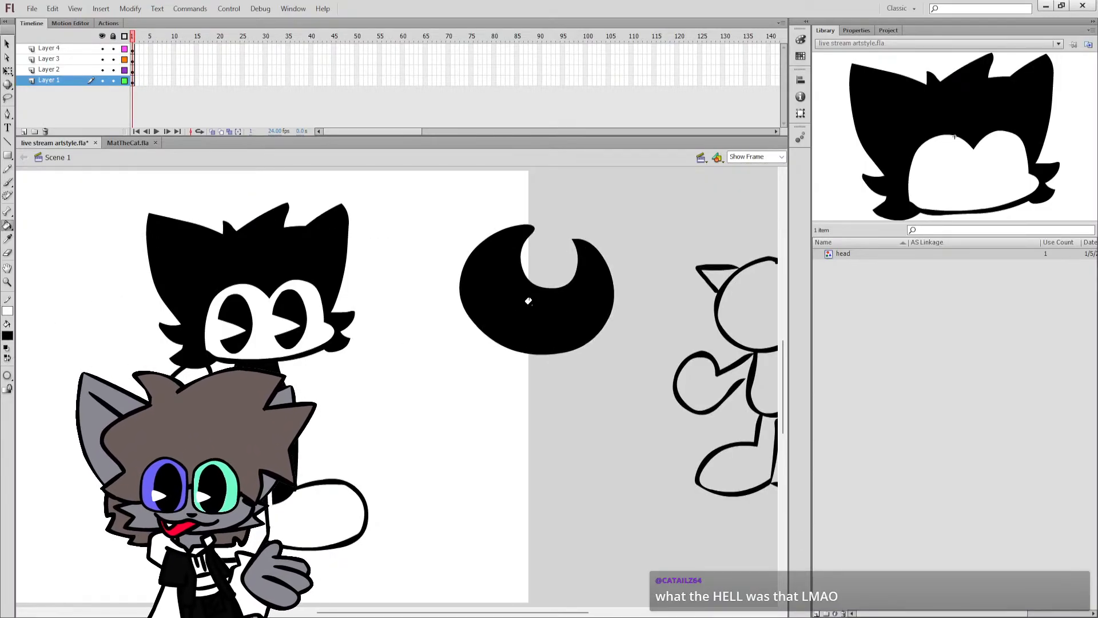
key(ctrl+z)
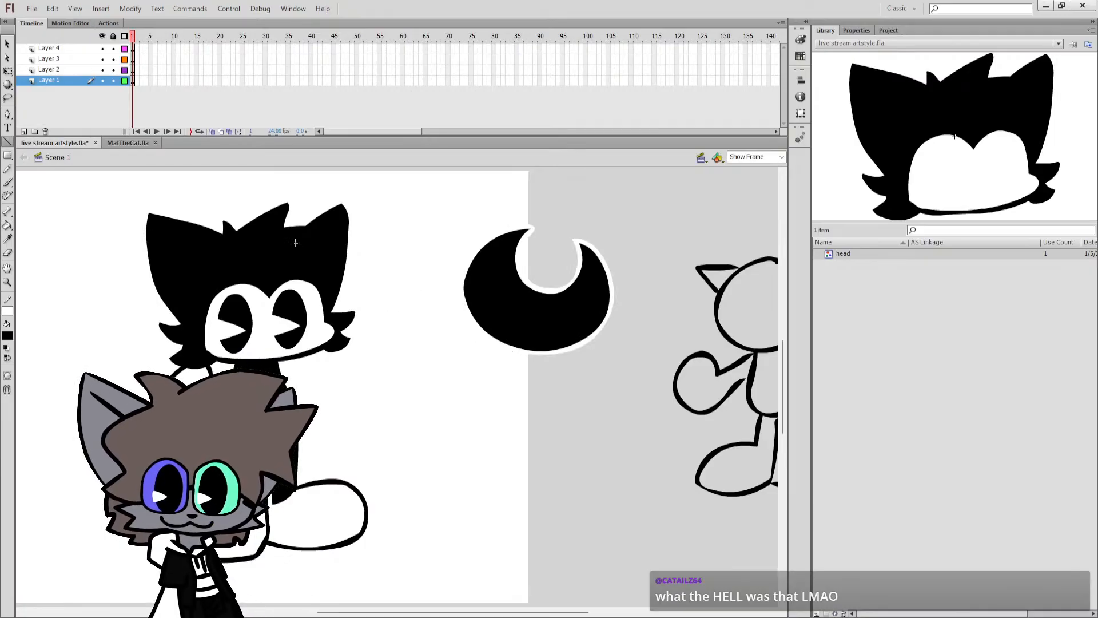
click(7, 71)
click(546, 291)
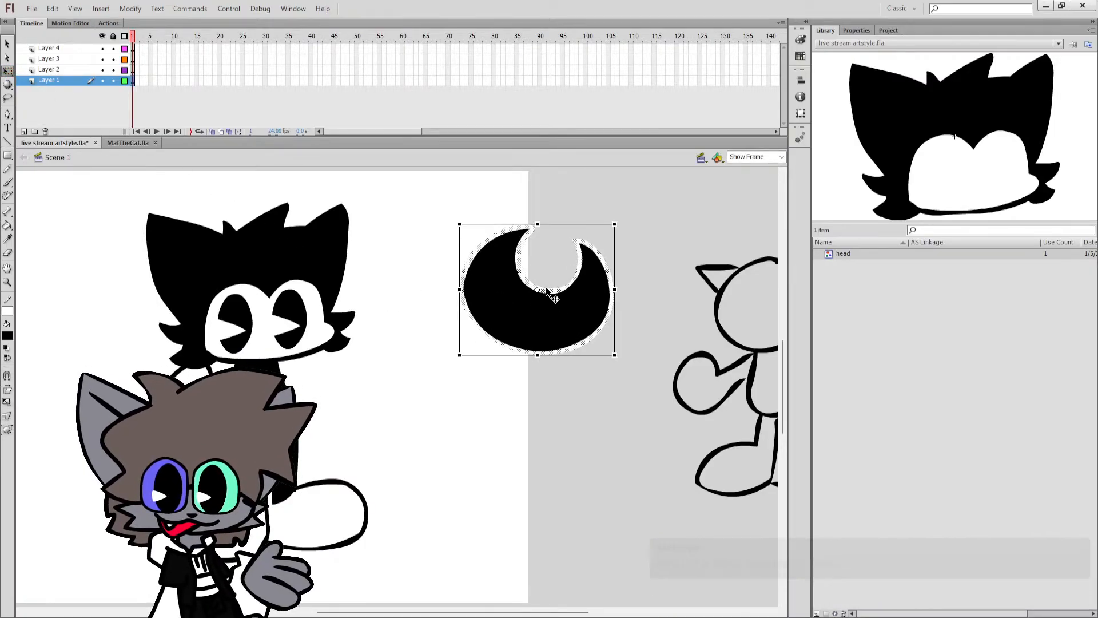
key(Delete)
Paint a curved face patch along the lower edge of the black crescent head and fill it white.
key(b)
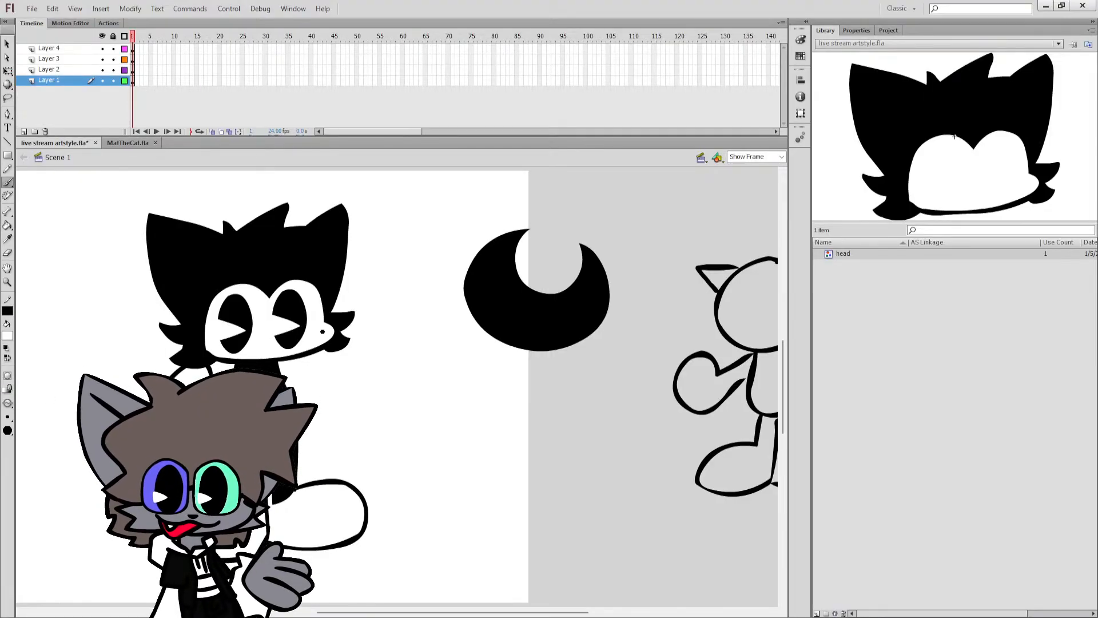
mouse_move(485, 297)
mouse_down()
mouse_move(528, 323)
mouse_move(574, 318)
mouse_move(574, 330)
mouse_up()
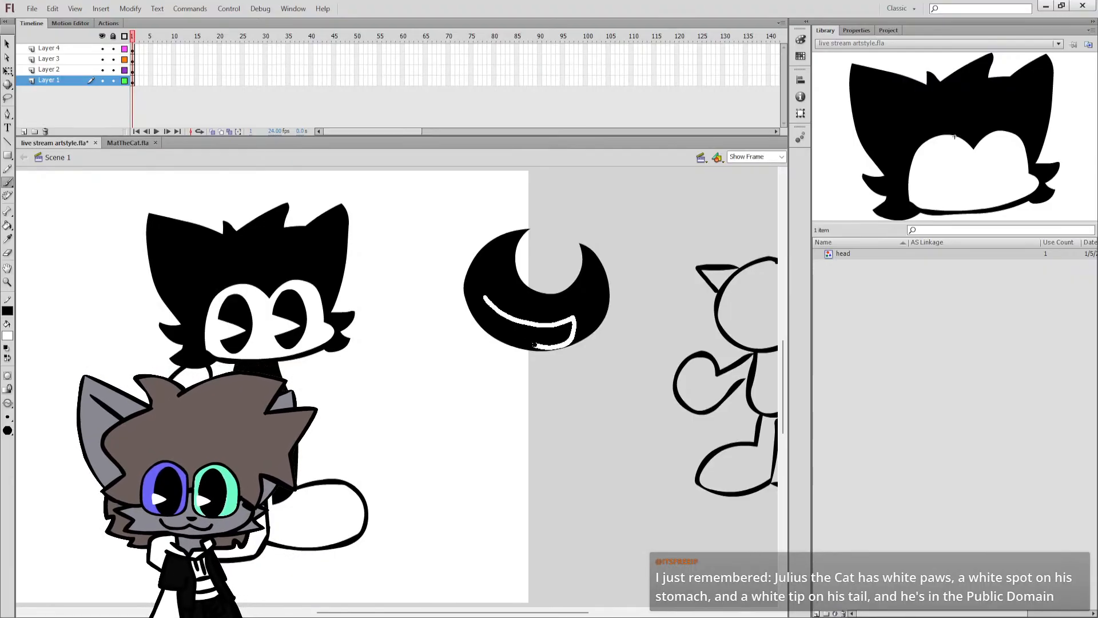
drag(484, 297, 486, 298)
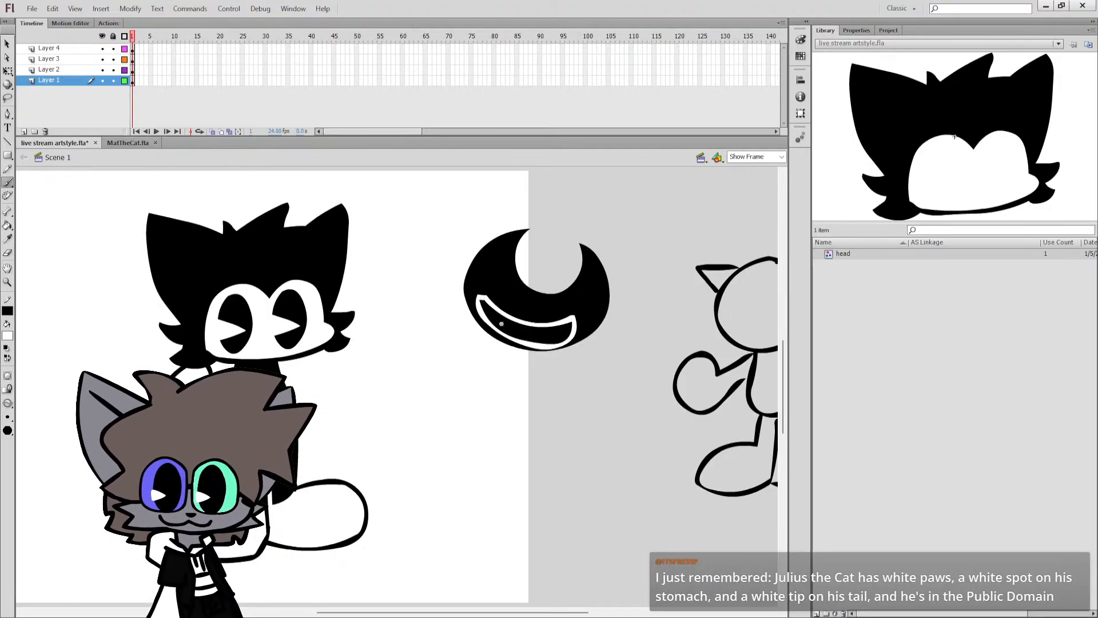
key(k)
click(507, 320)
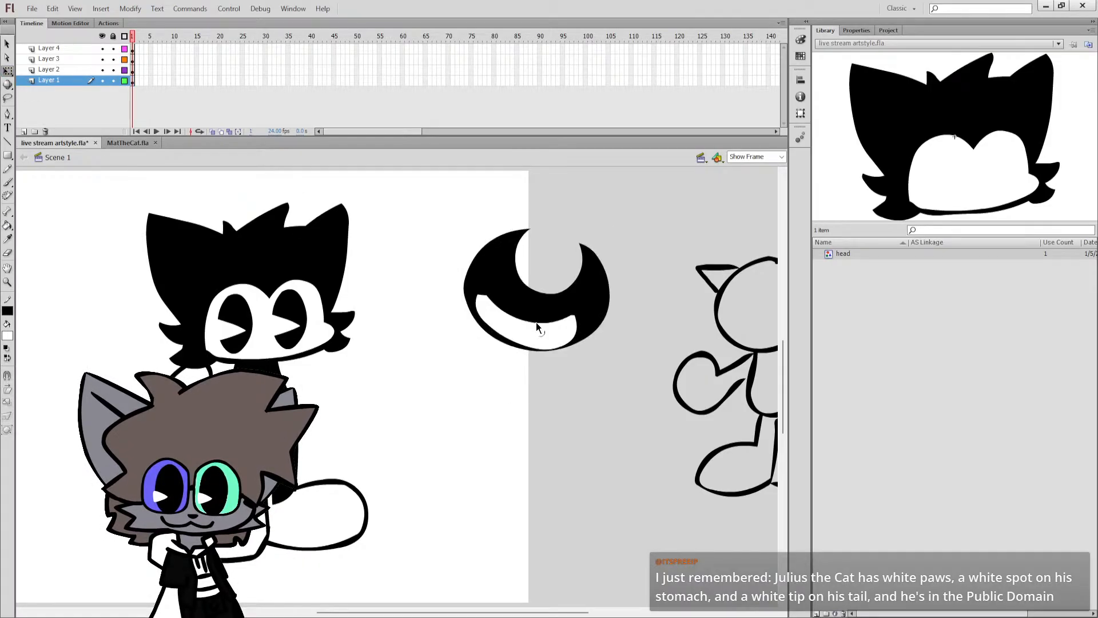
Delete the black crescent-shaped head together with its white face patch from beside the cat.
click(541, 308)
key(Delete)
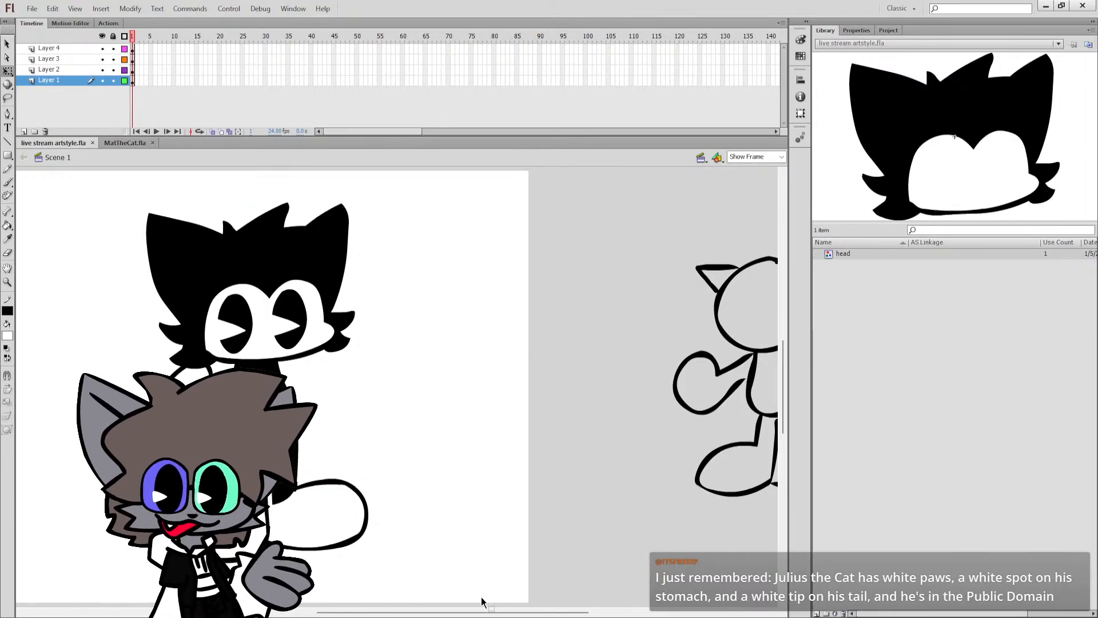
drag(478, 612, 430, 612)
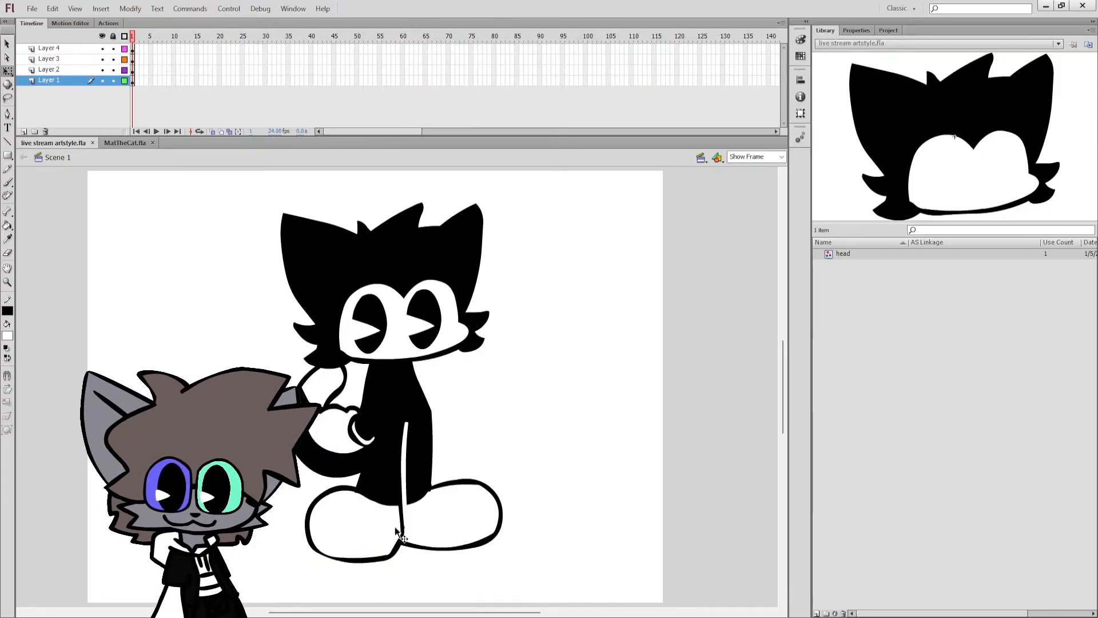
Paint a small black ring on Layer 3 at the cat's neck as the bow tie's knot and fill it white.
click(425, 445)
click(456, 395)
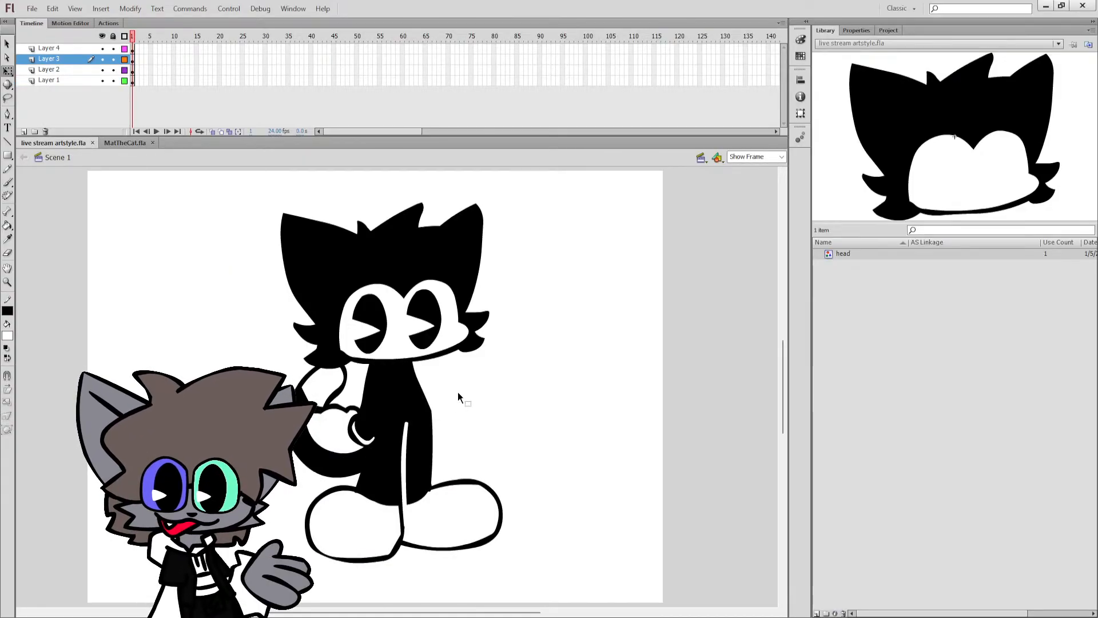
click(55, 58)
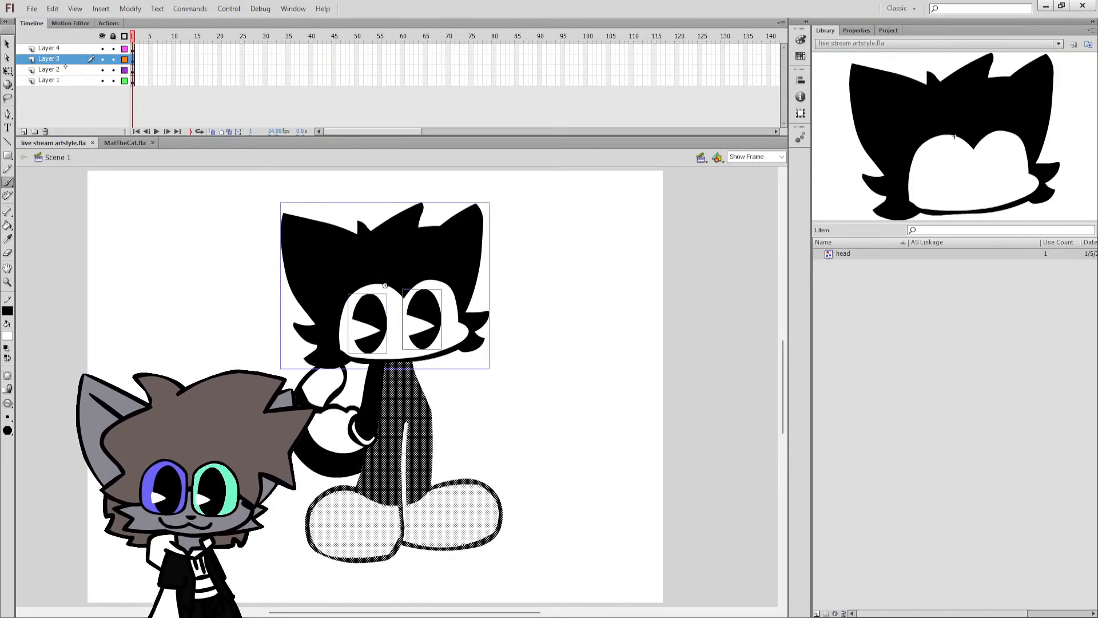
click(123, 305)
key(ctrl+z)
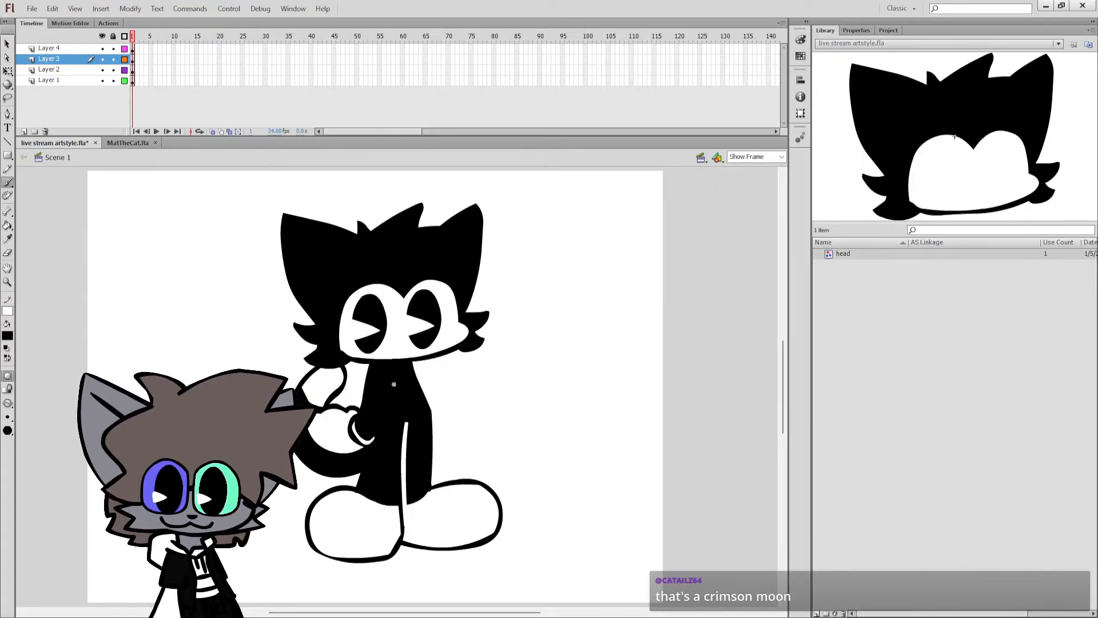
key(q)
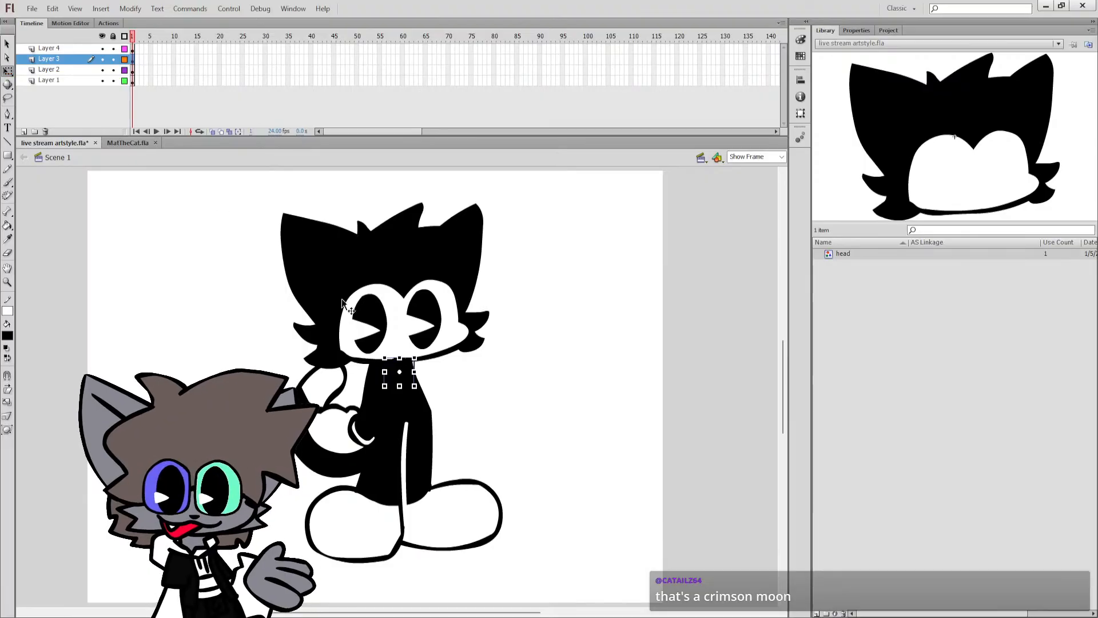
double_click(412, 369)
scroll(363, 399, up, 3)
key(b)
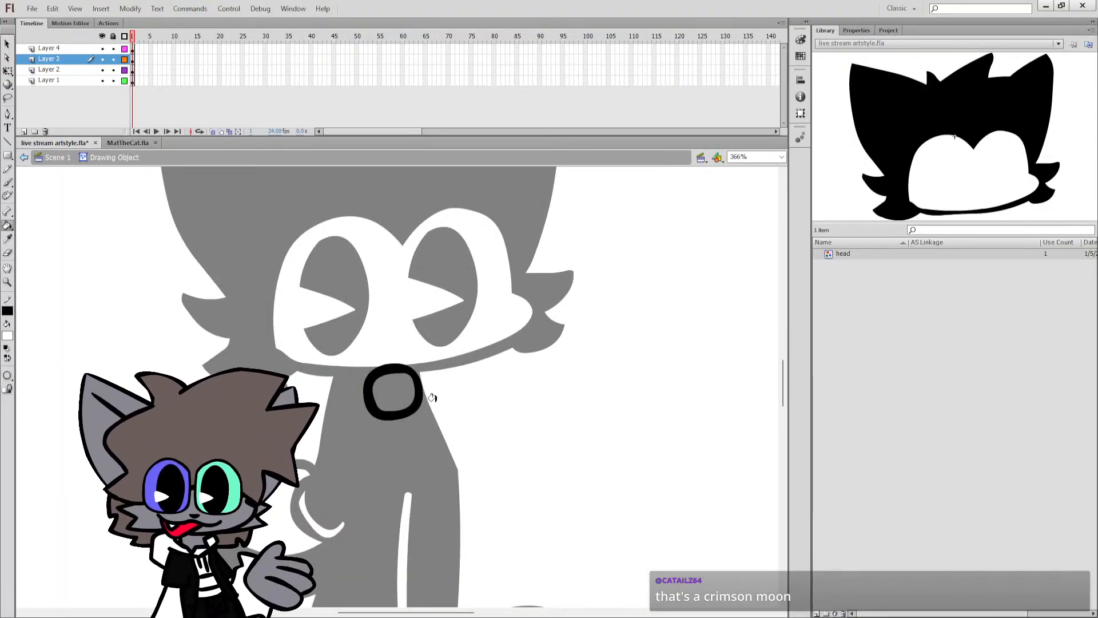
click(394, 391)
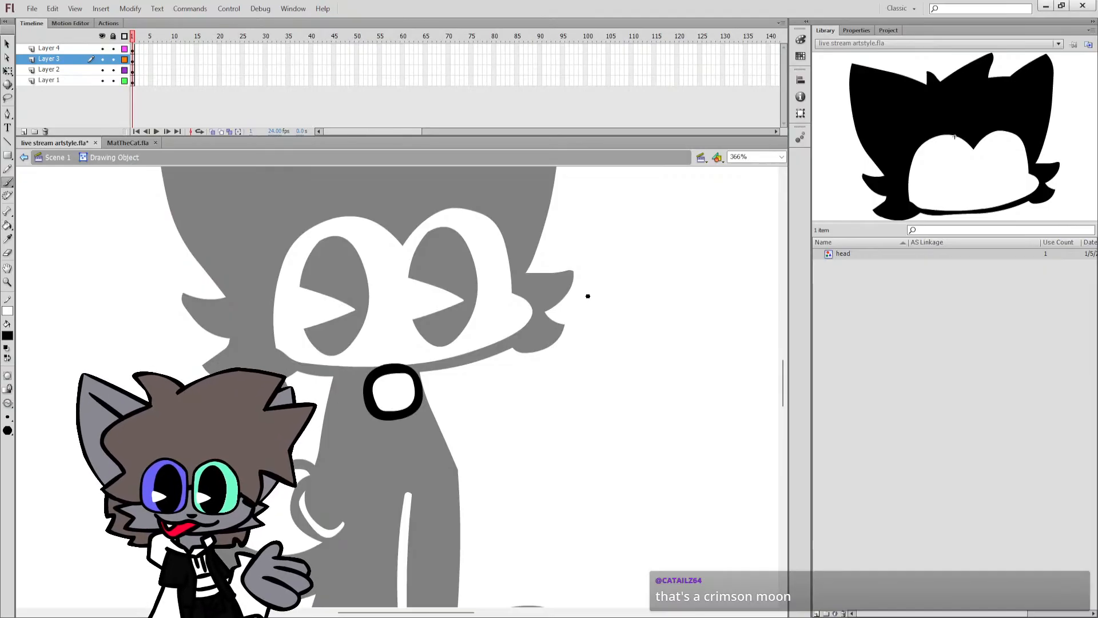
Paint black-outlined bow tie wings on both sides of the knot, fill them white, and return to Scene 1.
click(781, 157)
click(750, 177)
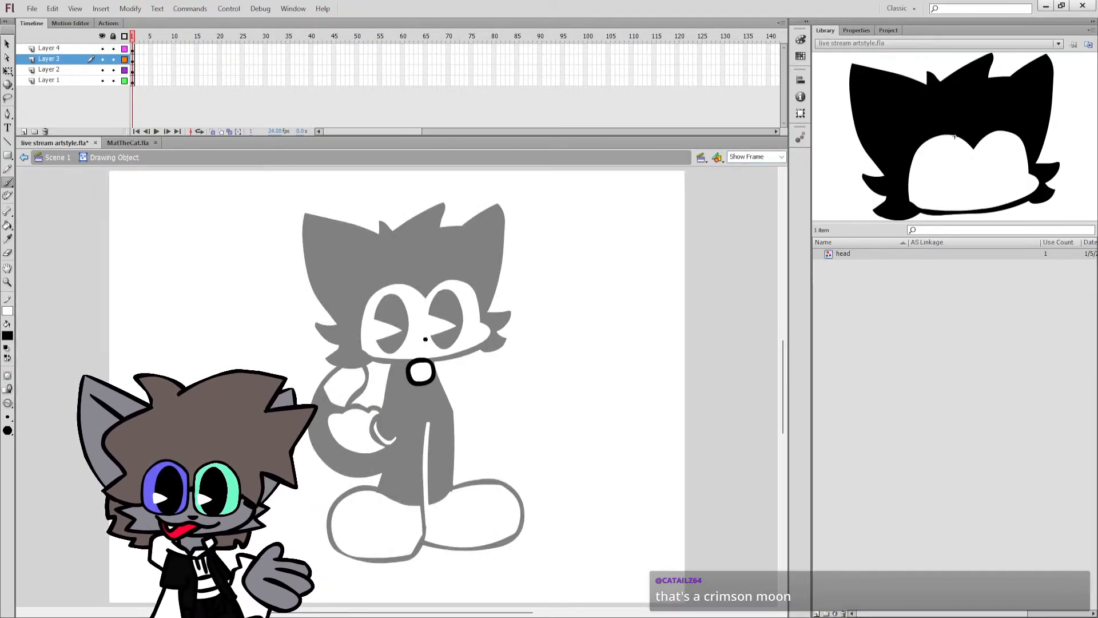
mouse_move(408, 366)
mouse_down()
mouse_move(380, 360)
mouse_move(400, 388)
mouse_move(454, 357)
mouse_move(456, 381)
mouse_move(440, 380)
mouse_up()
click(8, 359)
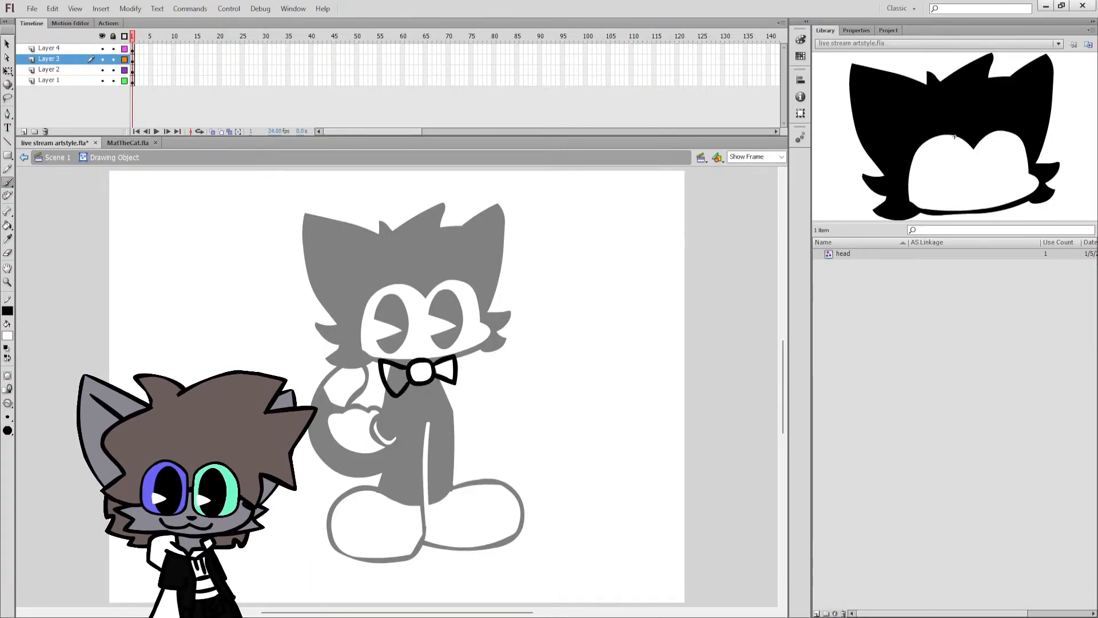
key(k)
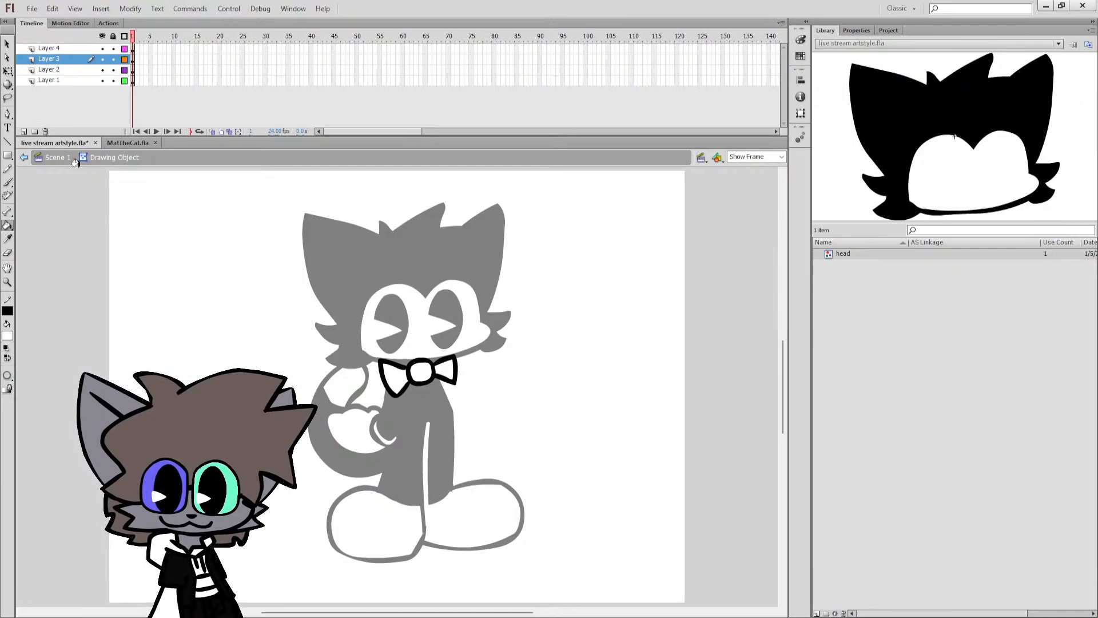
click(55, 157)
key(q)
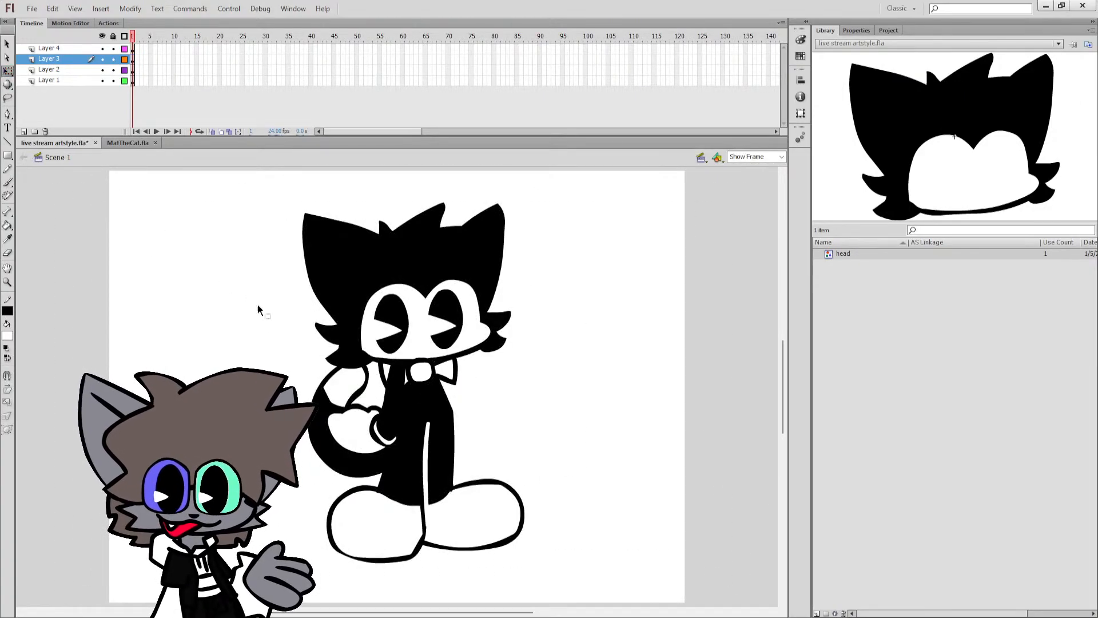
Move the bow tie from Layer 3 to the same place on Layer 4 and save the document.
click(424, 372)
key(ctrl+x)
click(57, 49)
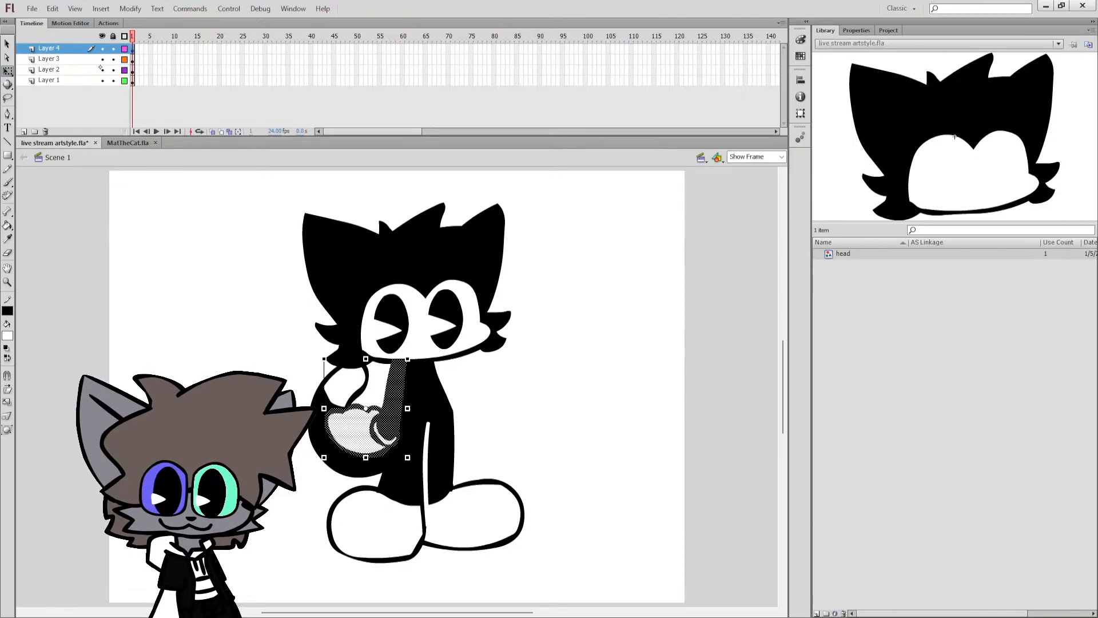
key(ctrl+shift+v)
click(217, 182)
key(ctrl+s)
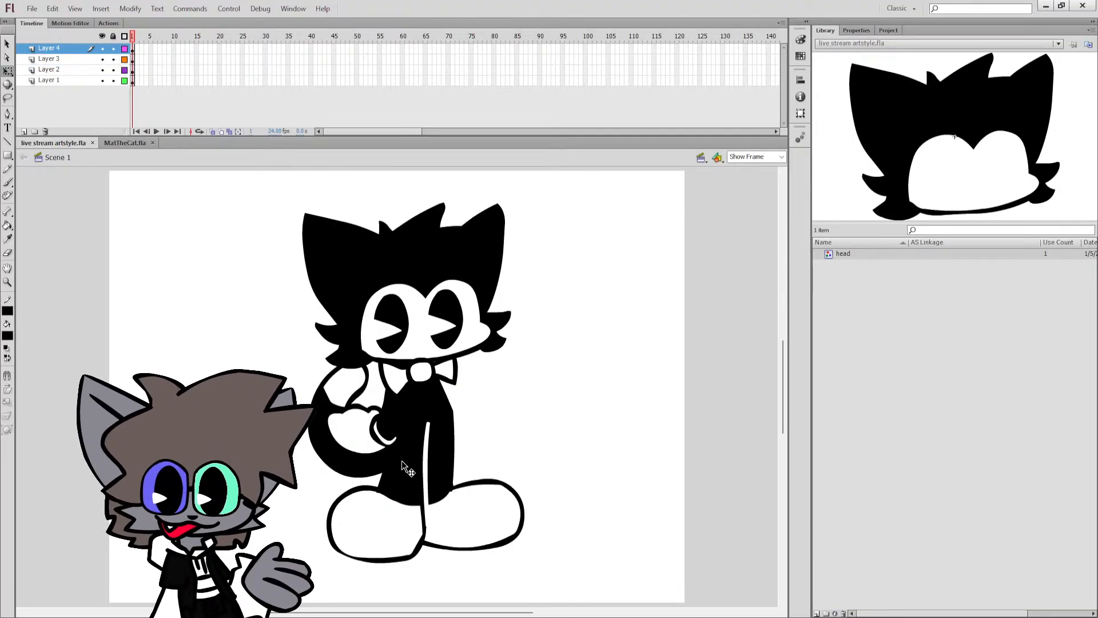
click(324, 440)
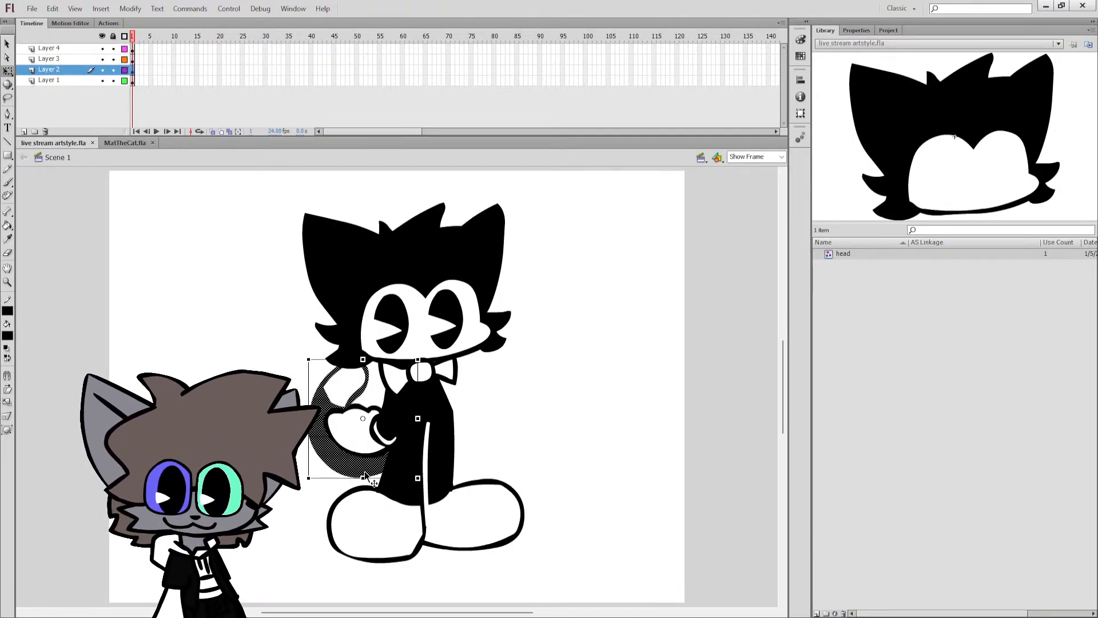
click(251, 321)
click(324, 441)
click(346, 388)
click(252, 321)
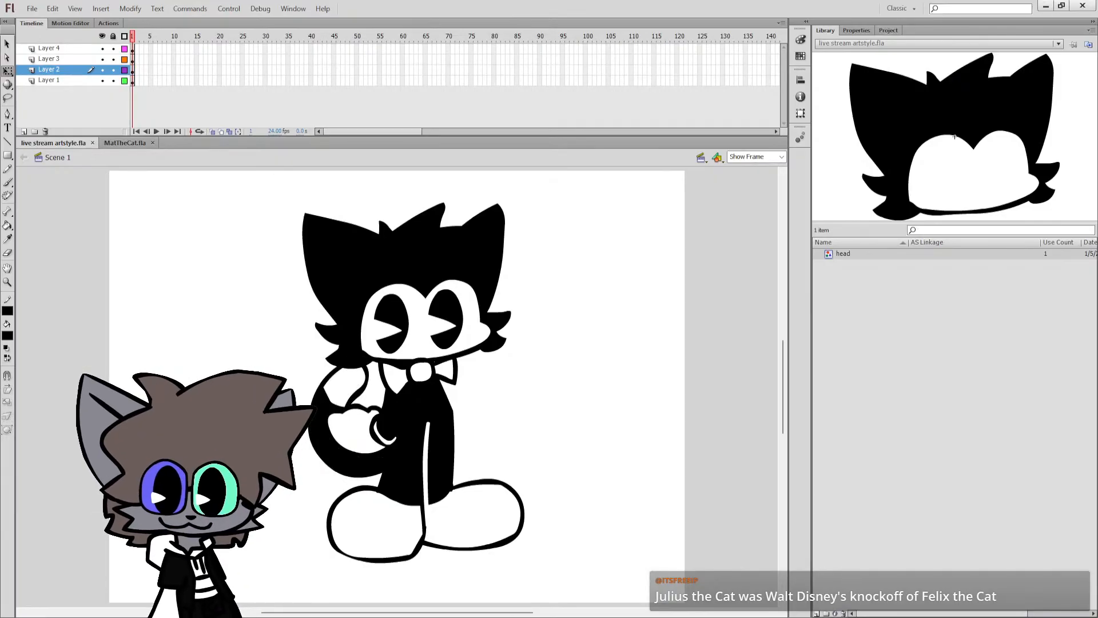
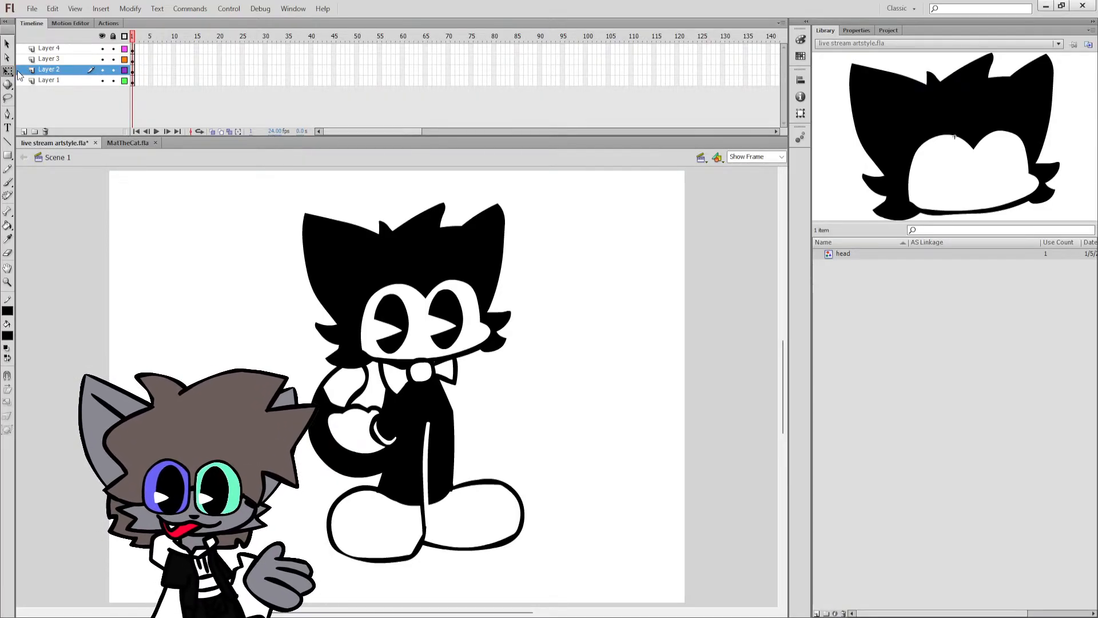
Paste the Krazy Kat reference picture on Layer 2, place it beside the cat for viewing, and delete it.
key(ctrl+v)
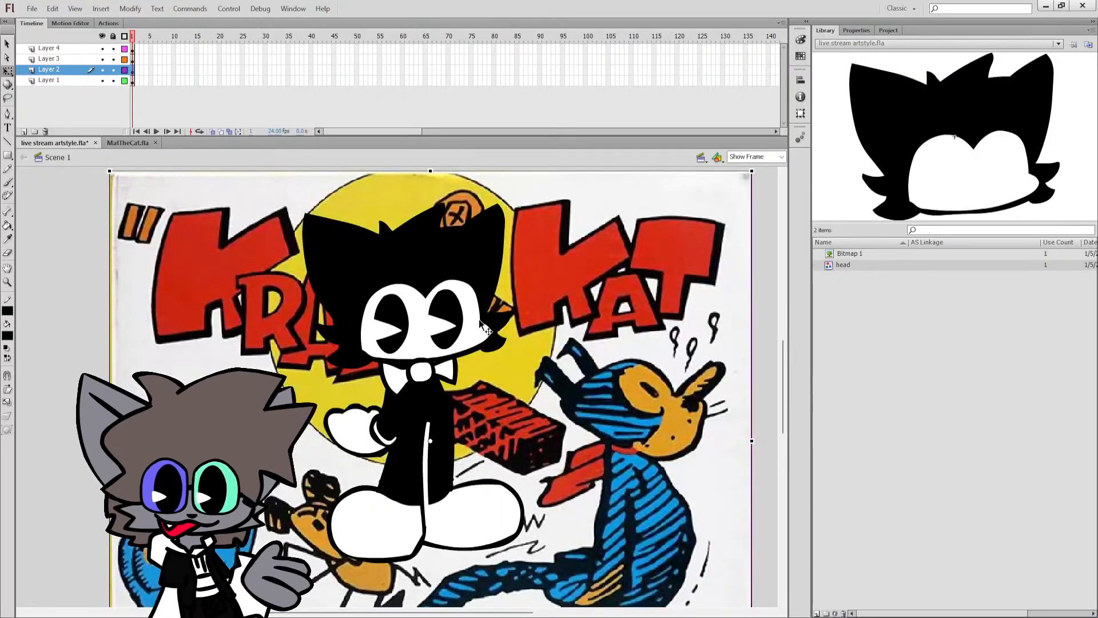
drag(482, 327, 476, 296)
key(ctrl+z)
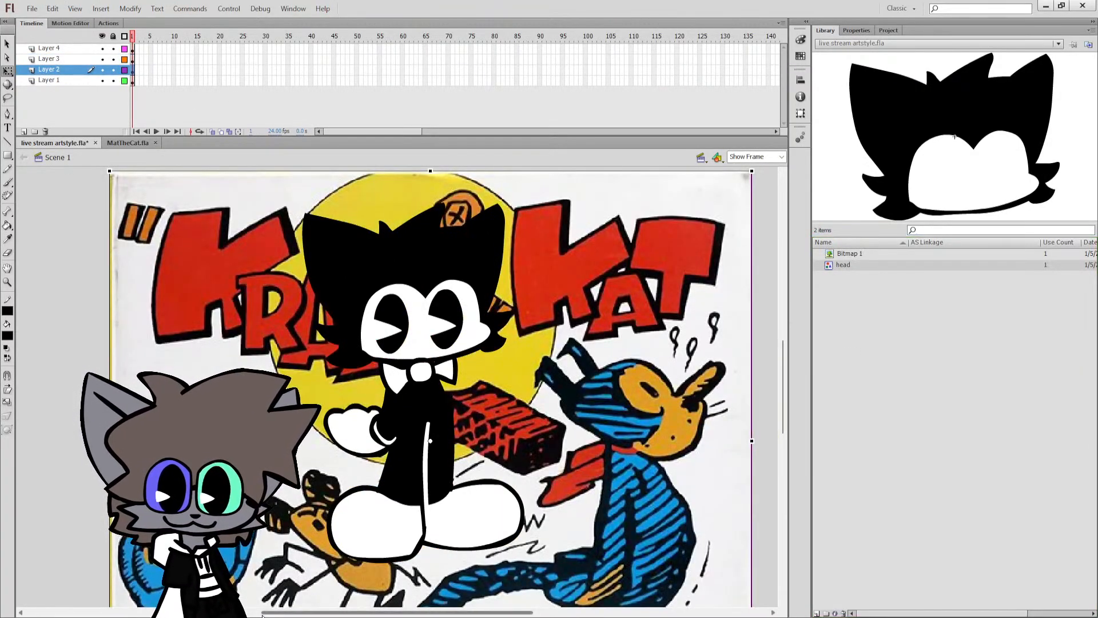
scroll(354, 521, right, 6)
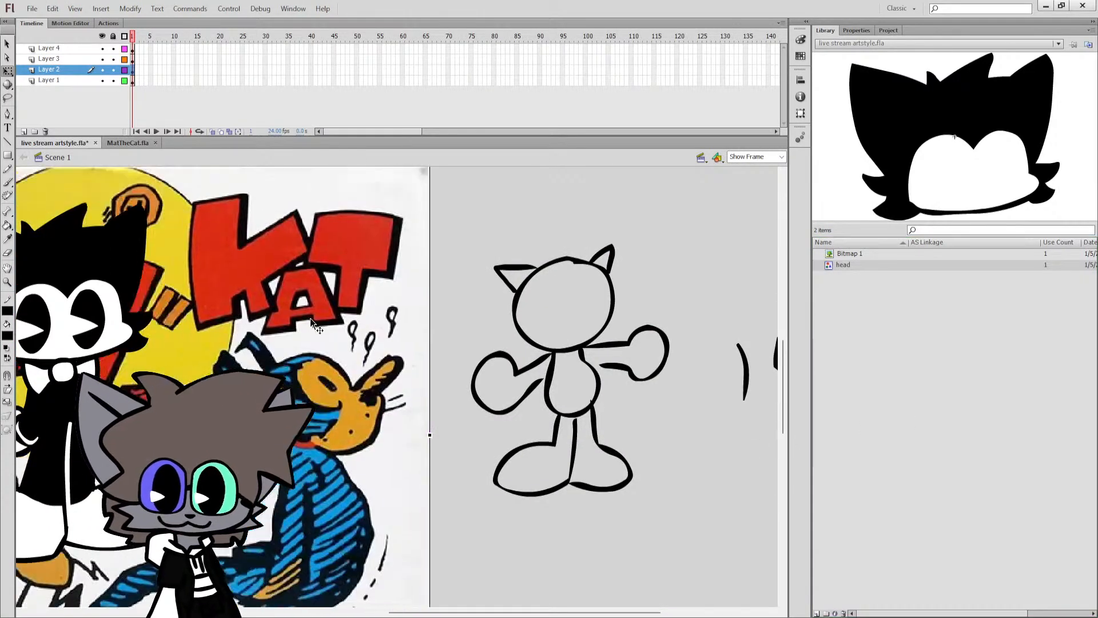
drag(393, 170, 738, 137)
mouse_move(551, 339)
mouse_down()
mouse_move(567, 331)
mouse_move(564, 372)
mouse_move(557, 345)
mouse_up()
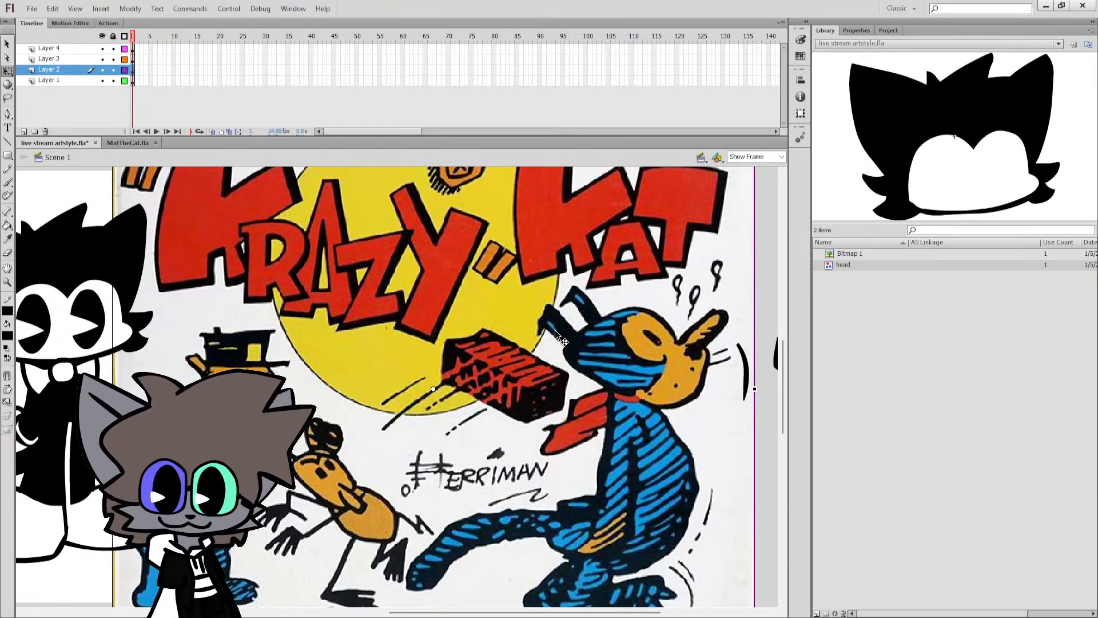
key(Delete)
drag(535, 609, 415, 610)
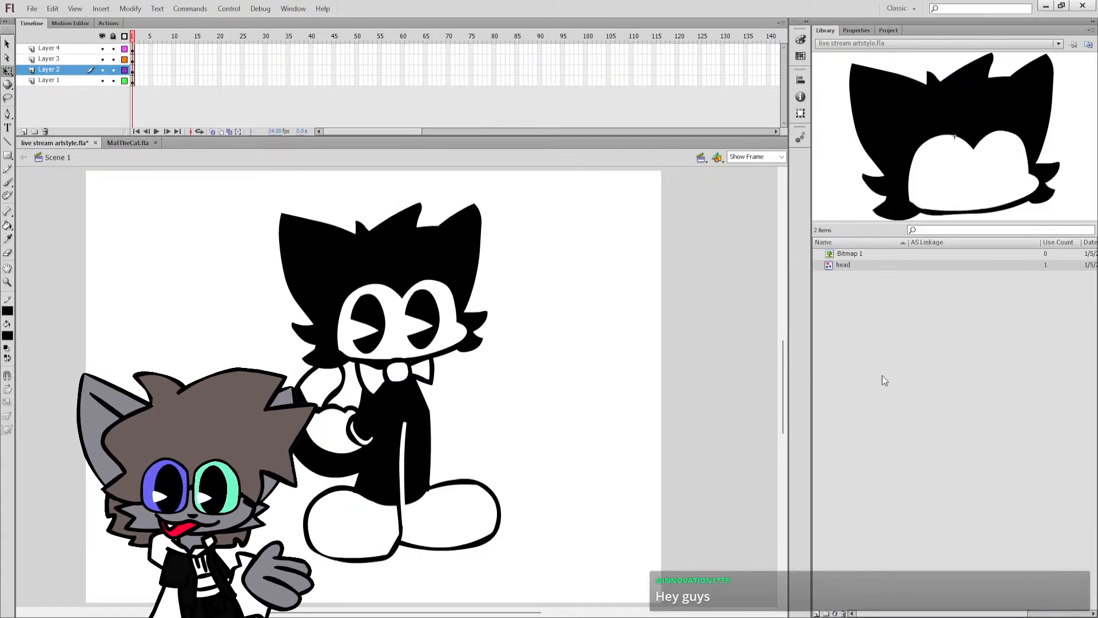
drag(478, 613, 460, 614)
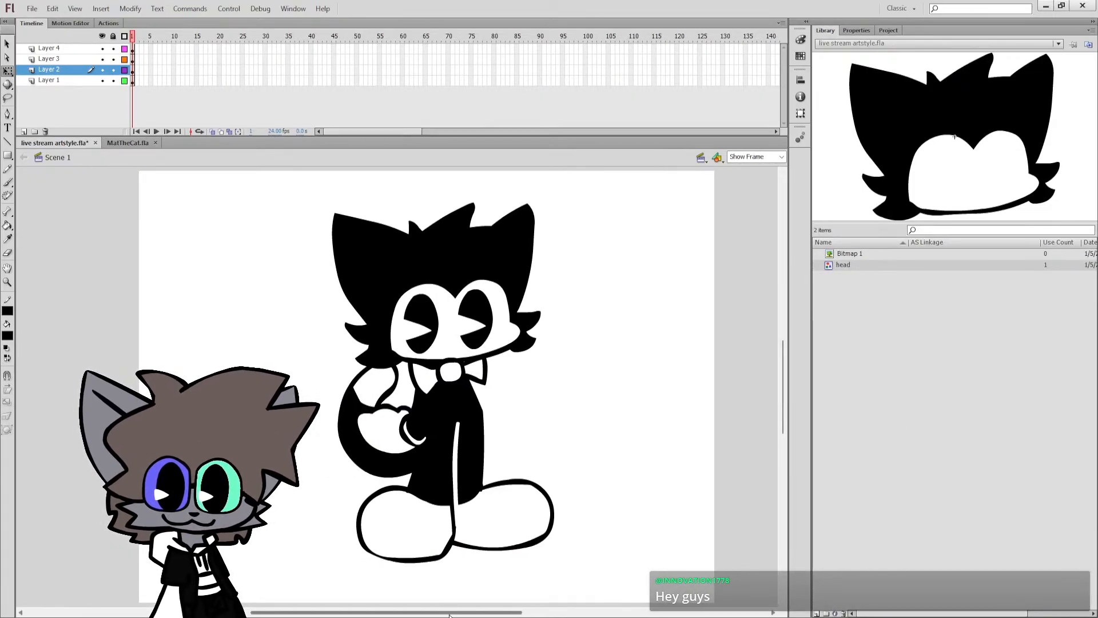
Save the document and insert keyframes at frame 2 on Layers 2, 3 and 4.
key(ctrl+s)
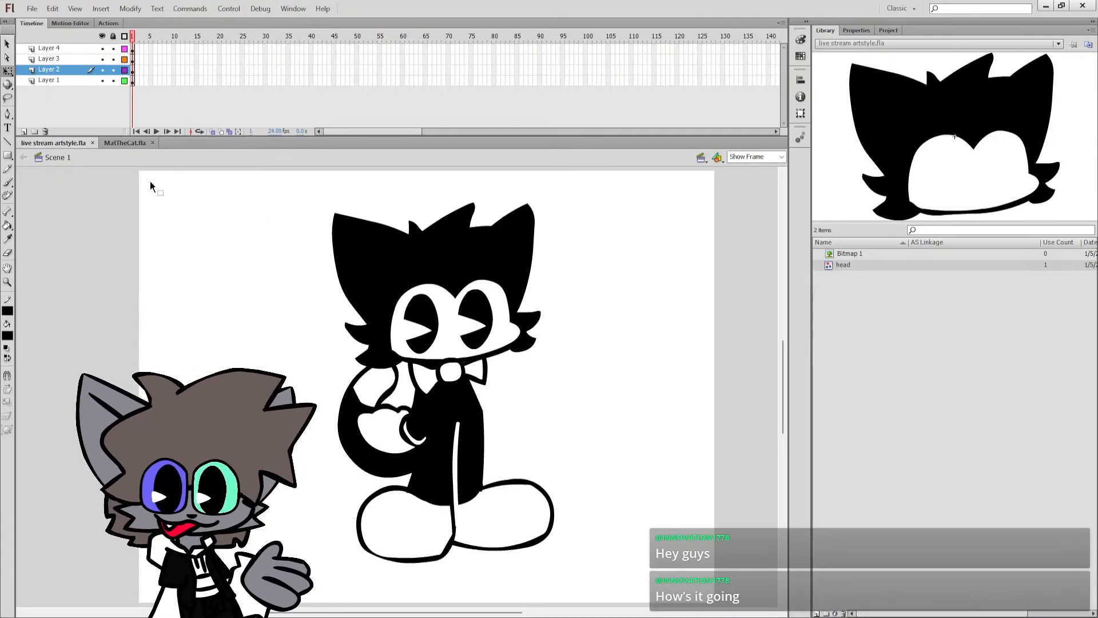
click(136, 49)
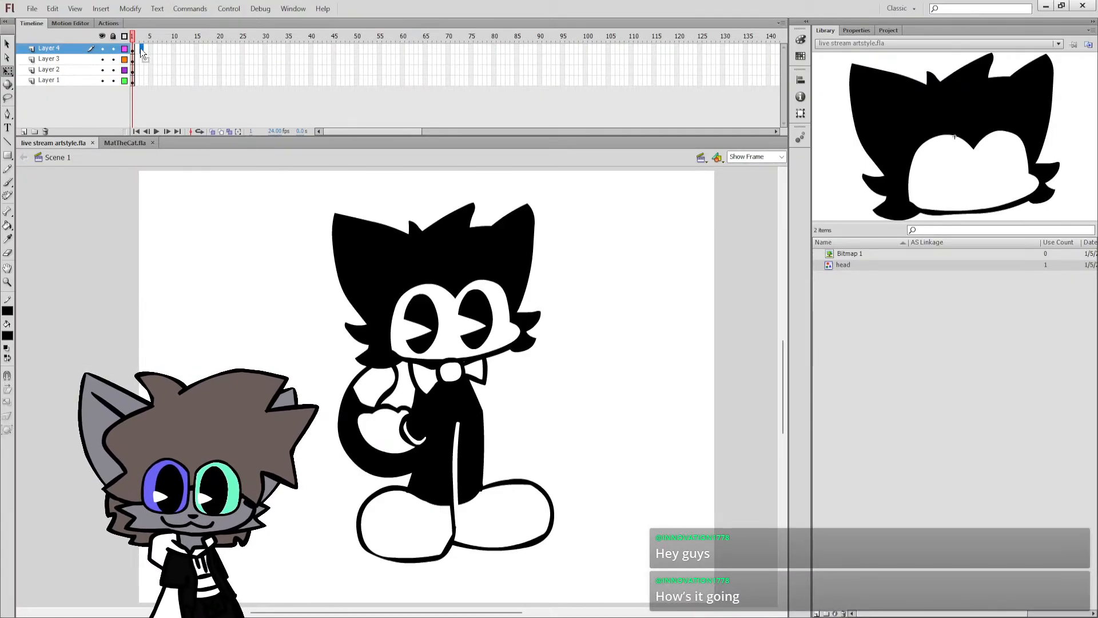
shift+click(139, 80)
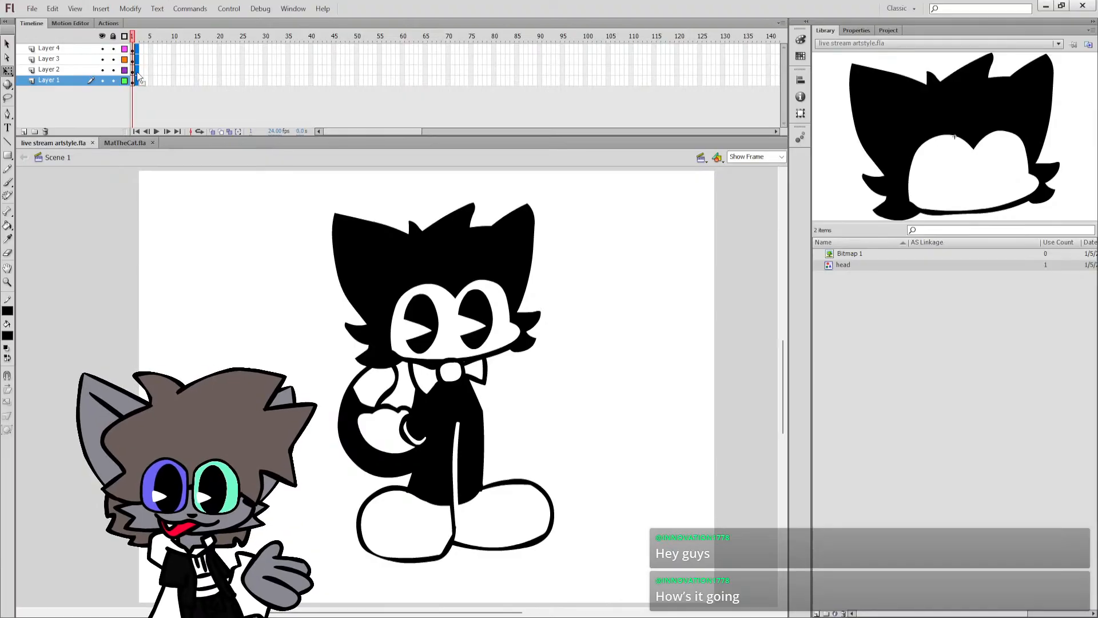
click(136, 71)
click(136, 51)
shift+click(137, 68)
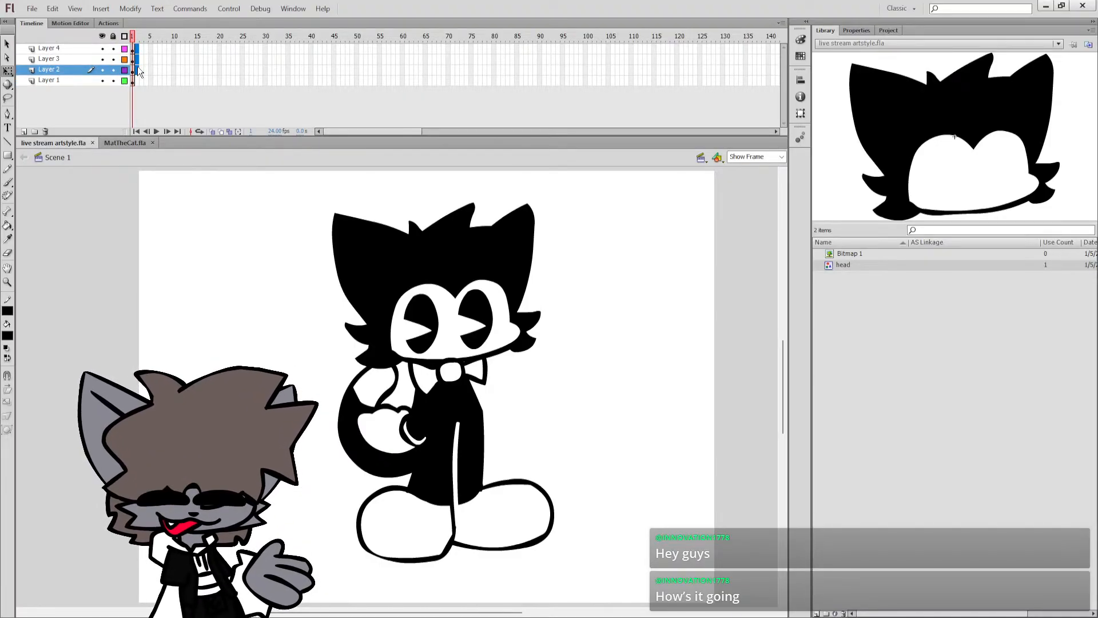
key(F6)
On frame 2, delete the stray strokes lying off the stage on Layer 3.
click(201, 355)
click(433, 470)
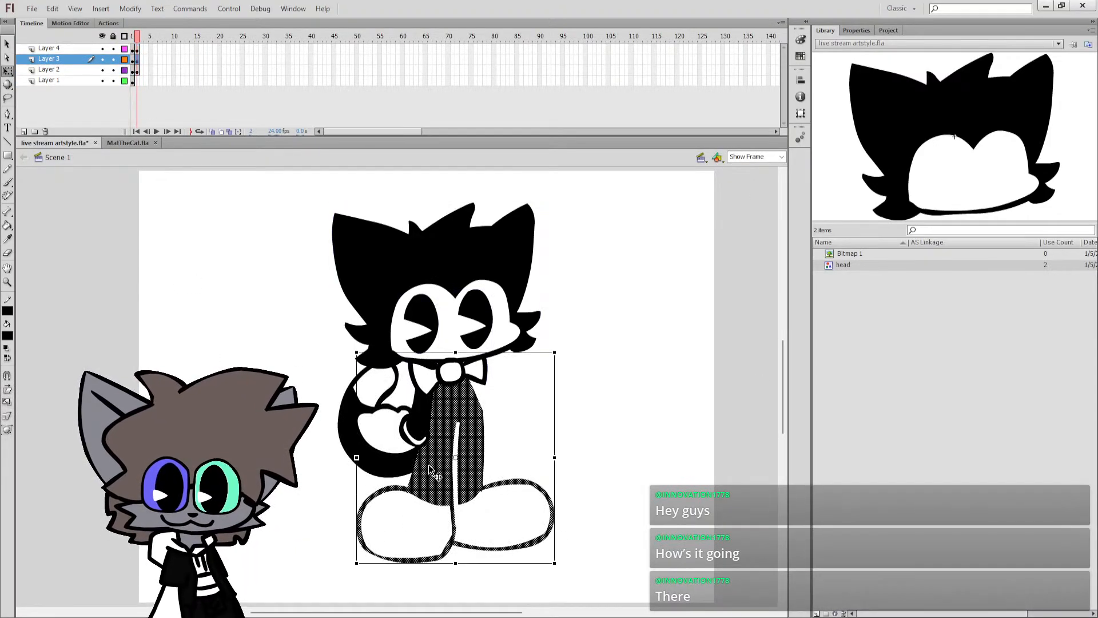
click(443, 516)
key(ctrl+a)
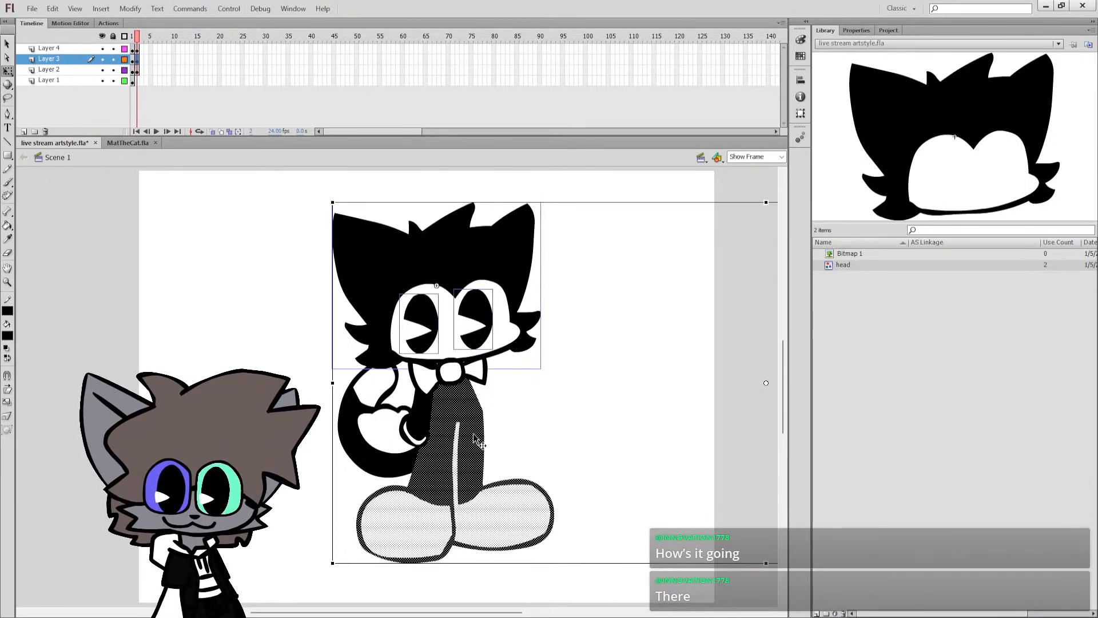
mouse_move(413, 612)
mouse_down()
mouse_move(625, 601)
mouse_move(590, 578)
mouse_up()
drag(581, 466, 722, 269)
key(Delete)
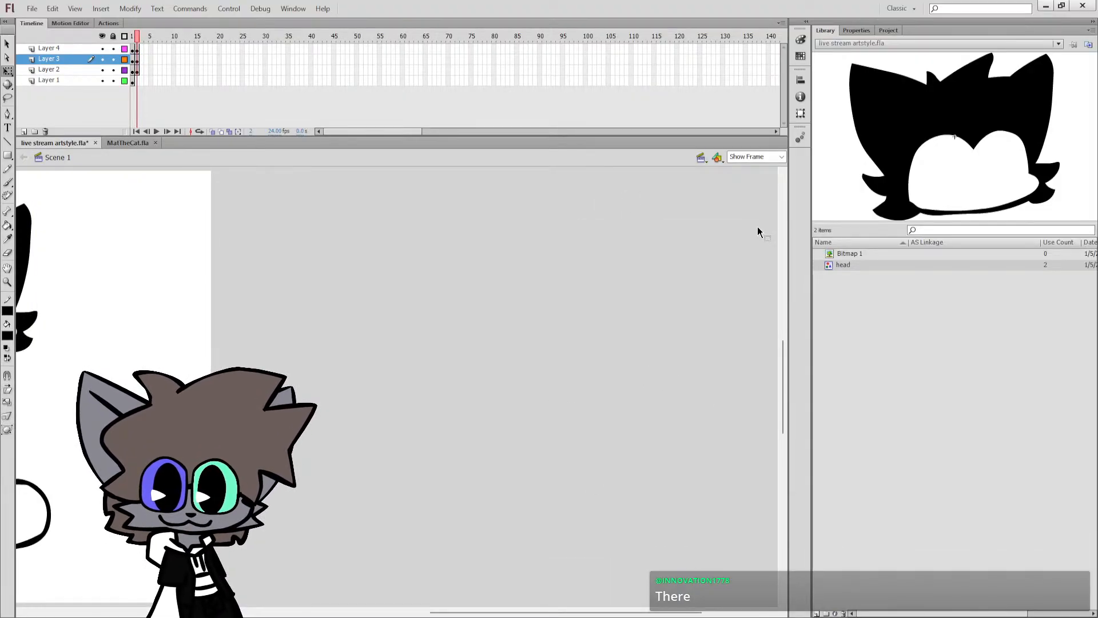
On frame 1, delete the loose strokes beside the off-stage rough cat sketch and save the document.
key(comma)
drag(574, 302, 712, 485)
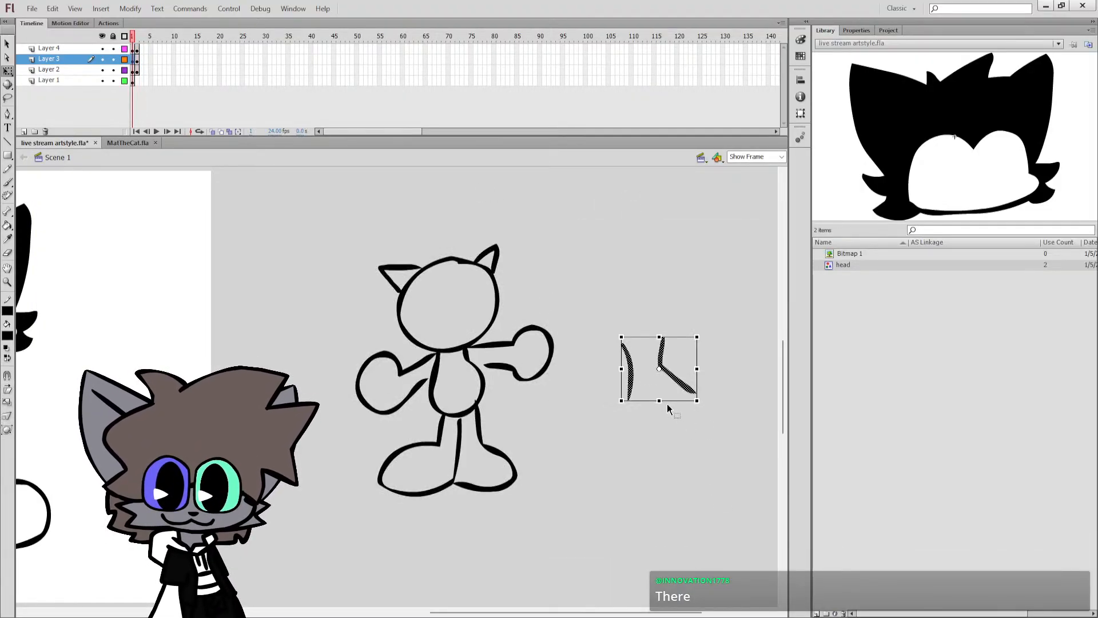
key(Delete)
click(506, 370)
key(ctrl+z)
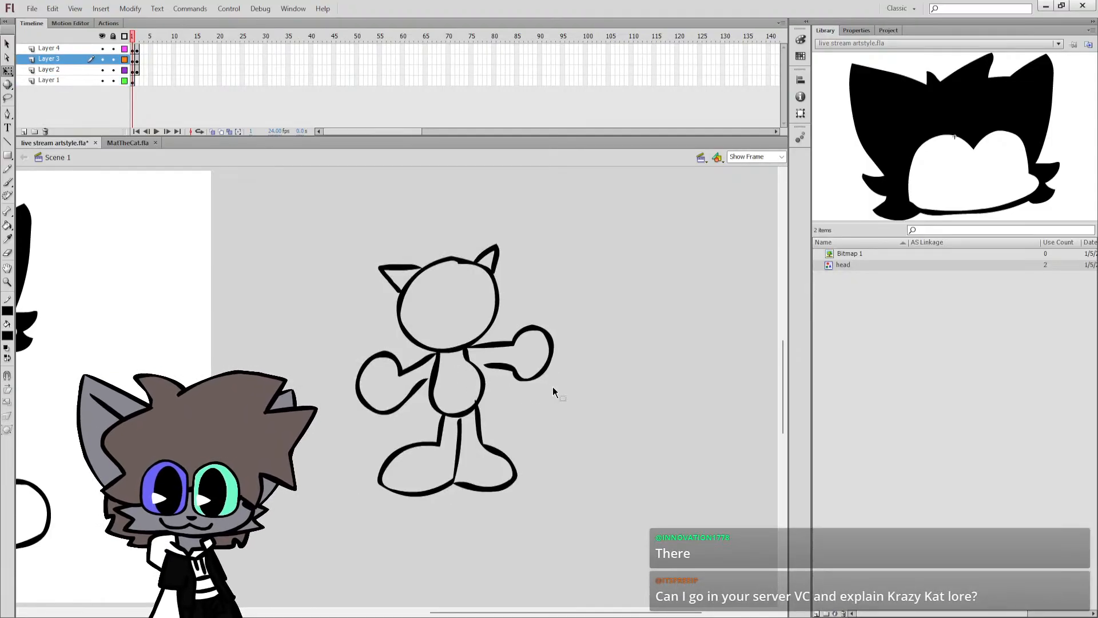
key(ctrl+z)
key(Delete)
click(544, 374)
key(ctrl+z)
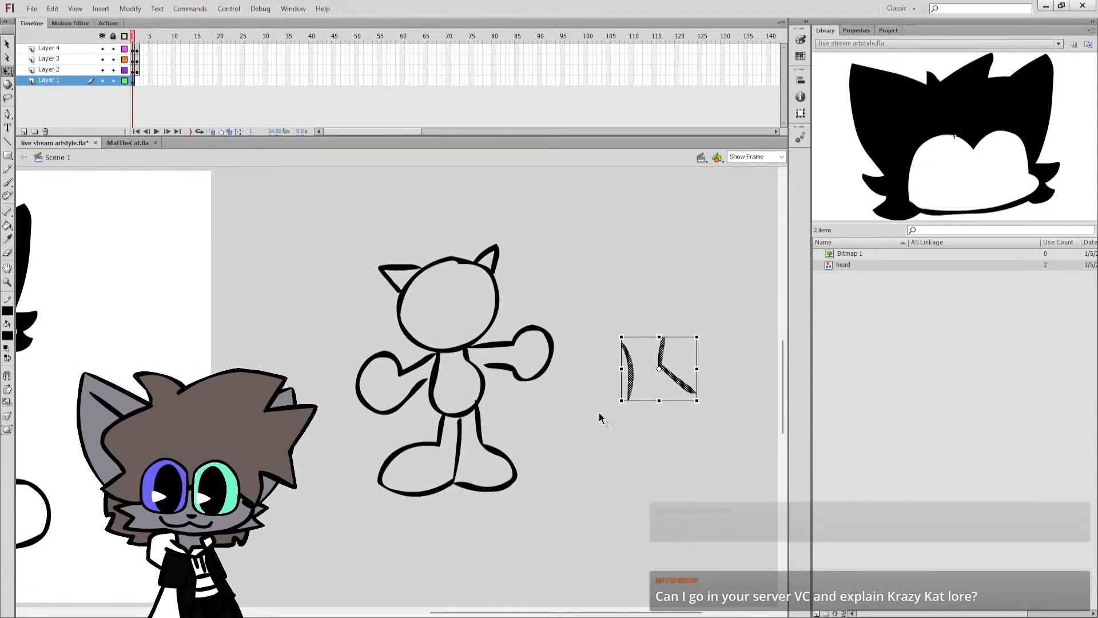
click(599, 414)
key(ctrl+s)
On frame 2, delete the cat's body, feet, tail and arms, keeping only the head and bow tie.
mouse_move(594, 612)
mouse_down()
mouse_move(475, 596)
mouse_move(459, 608)
mouse_up()
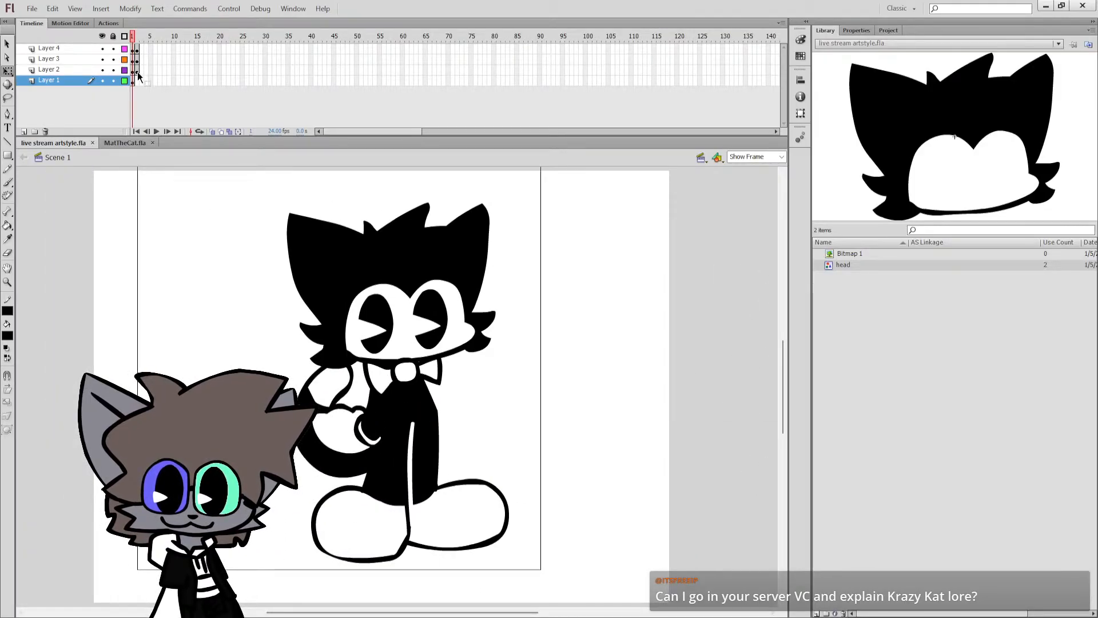
click(432, 325)
click(520, 311)
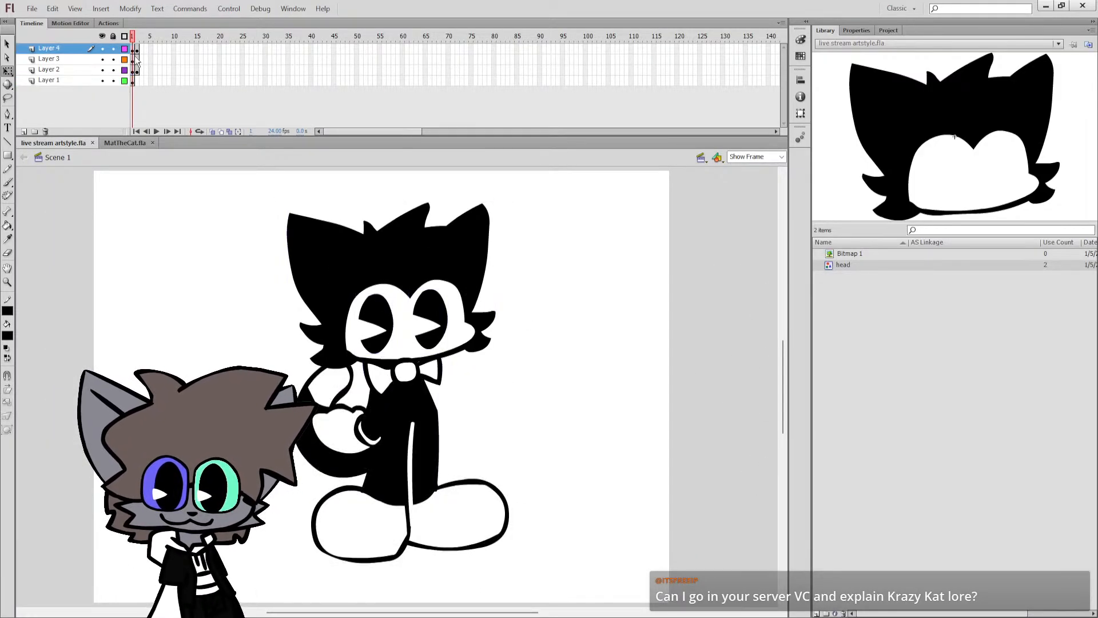
click(139, 59)
click(138, 60)
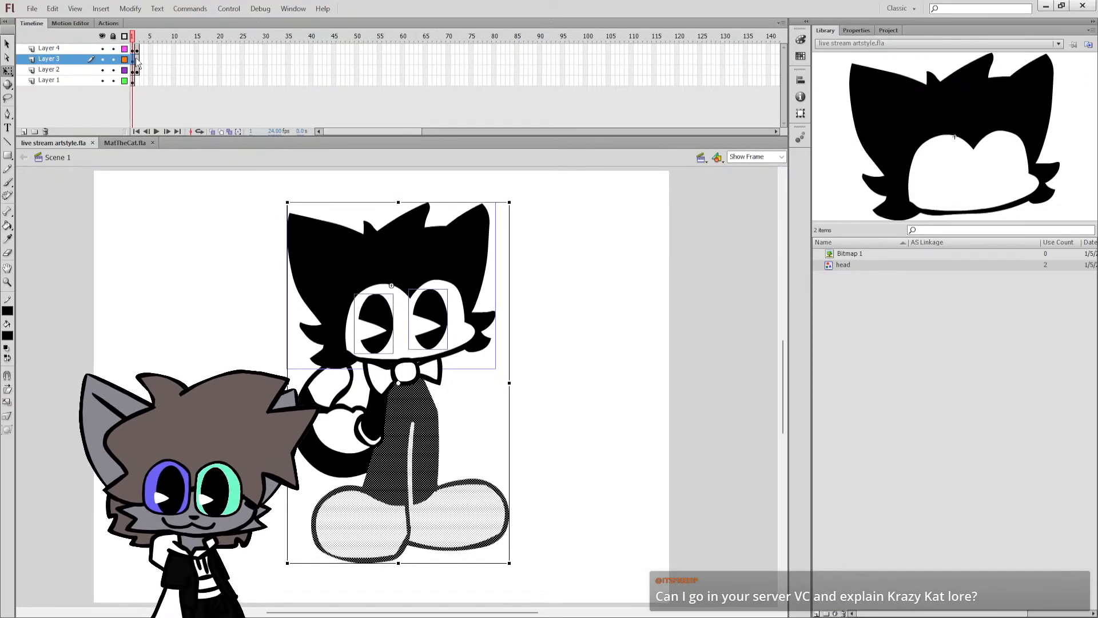
shift+click(366, 313)
shift+click(368, 273)
shift+click(424, 317)
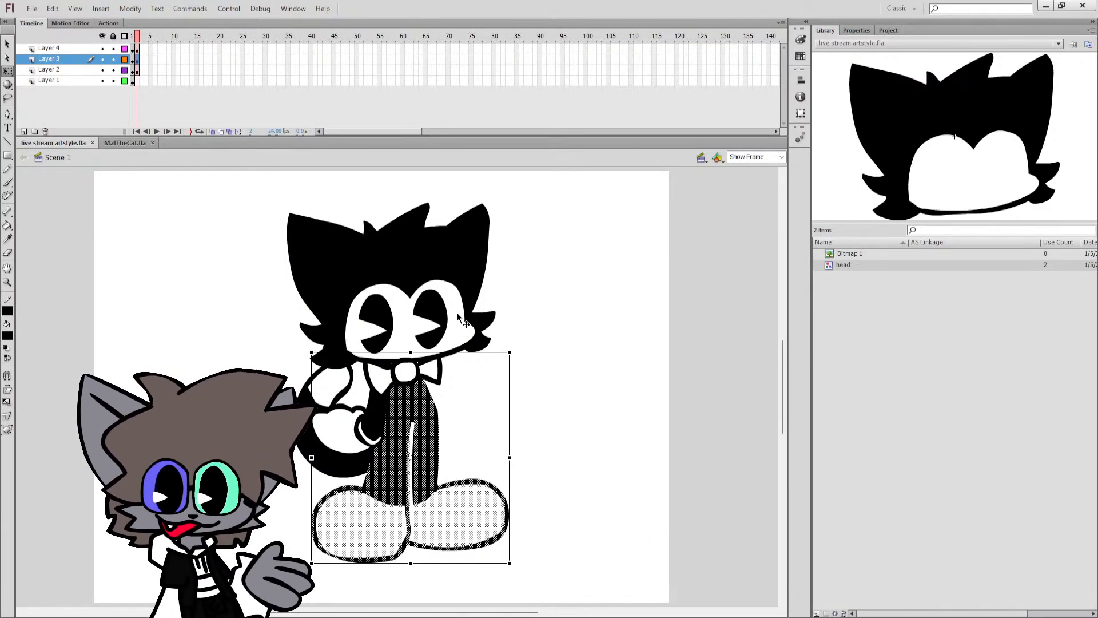
key(Delete)
click(326, 393)
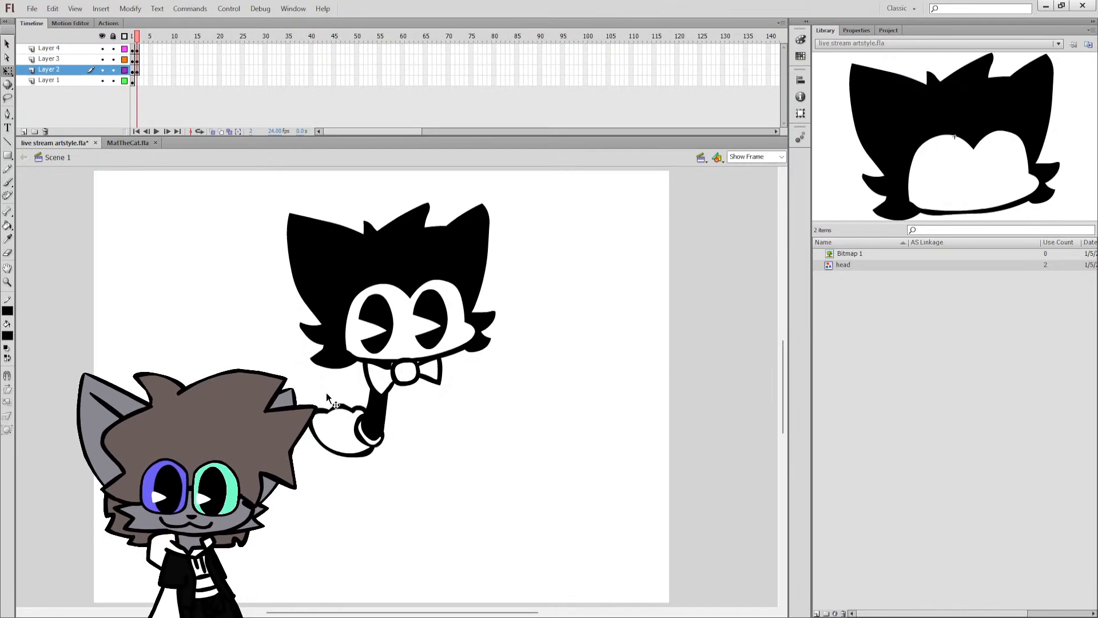
key(Delete)
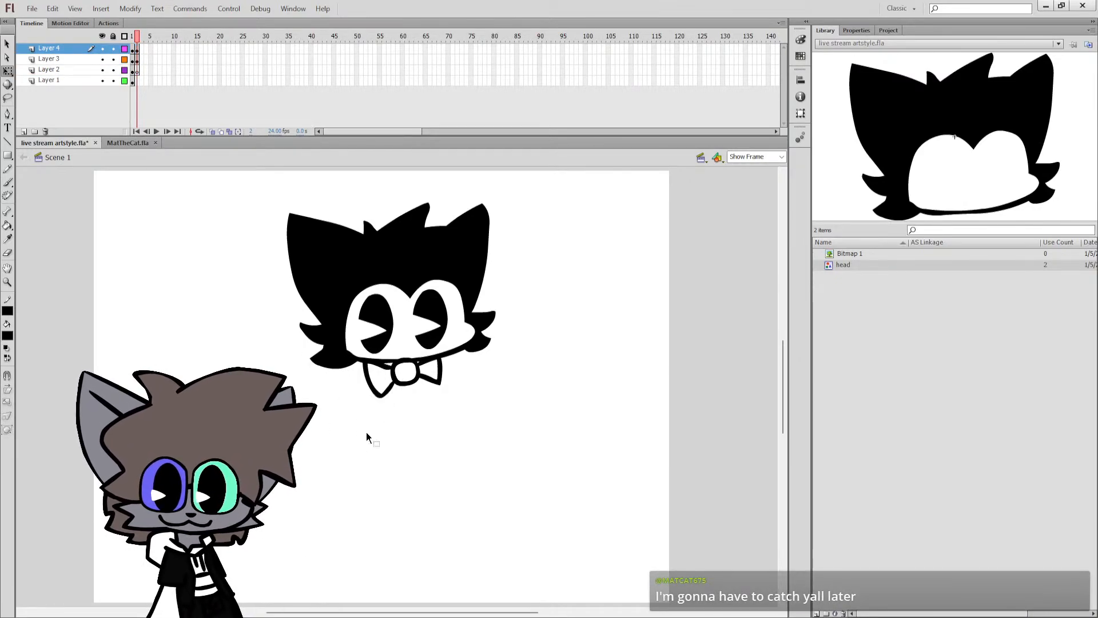
Turn on onion skinning to see the frame 1 pose behind frame 2.
click(408, 383)
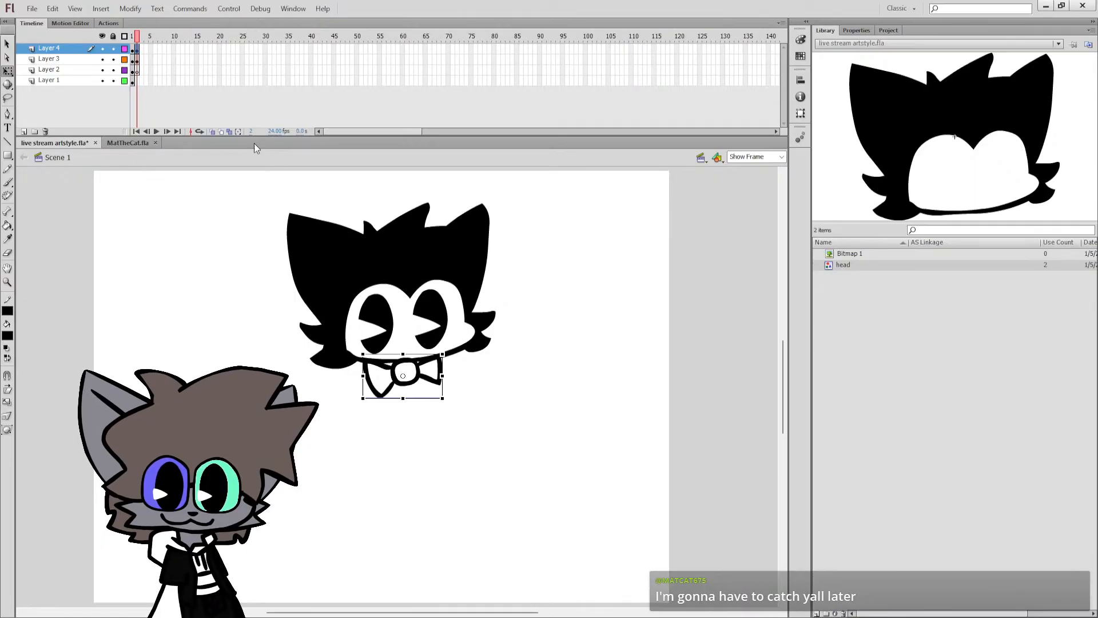
click(212, 132)
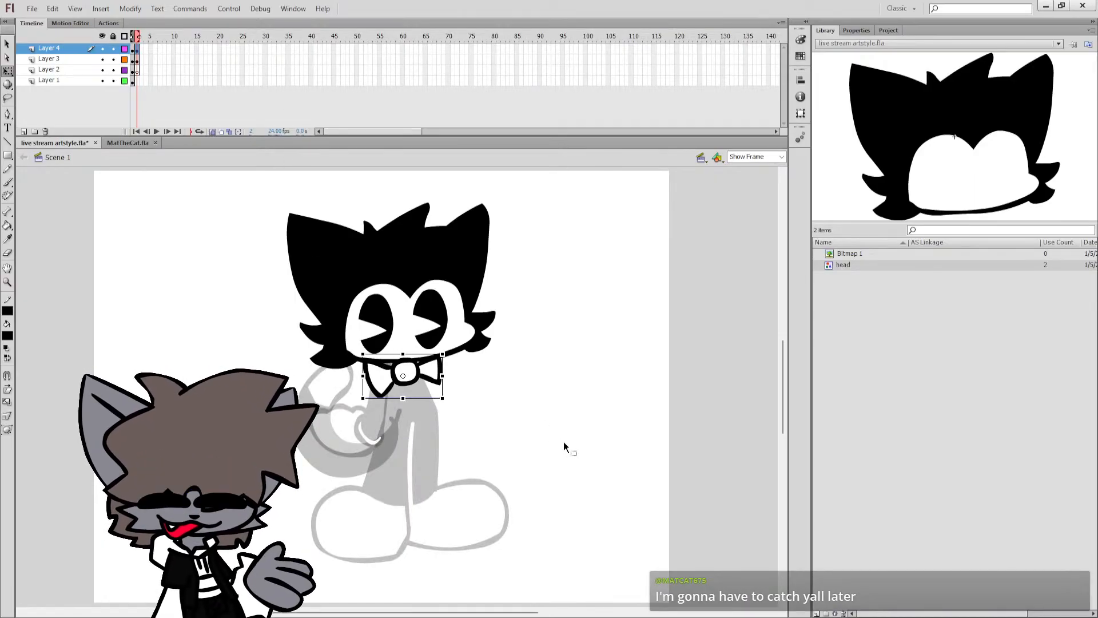
drag(570, 458, 40, 170)
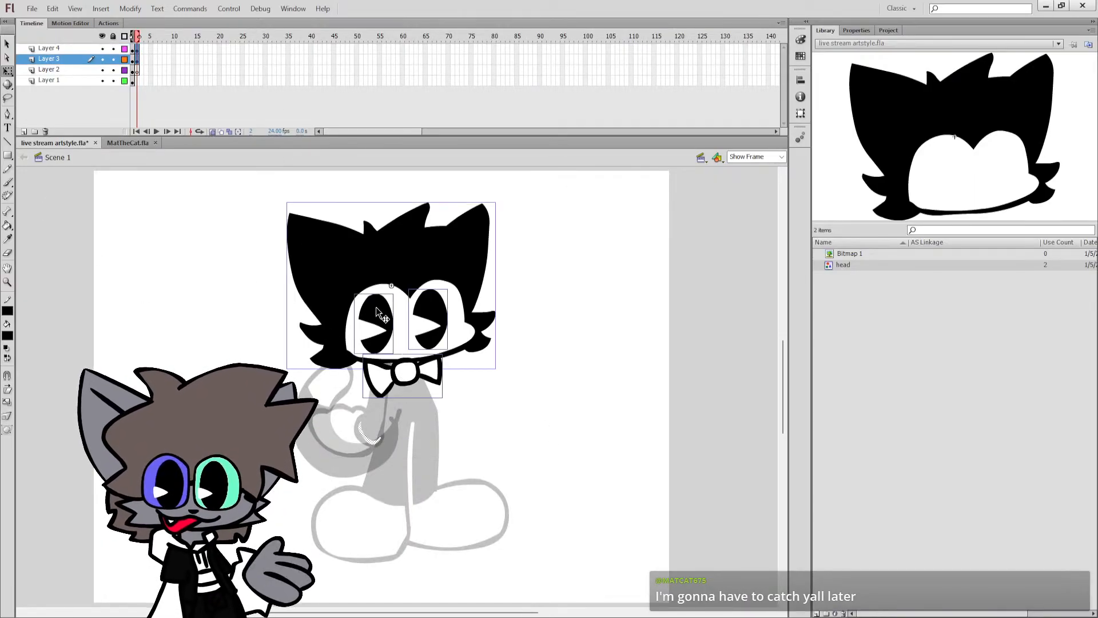
click(547, 315)
Try to paint a black eyelid line across the tops of the cat's eyes on Layer 3 and fill above it.
key(b)
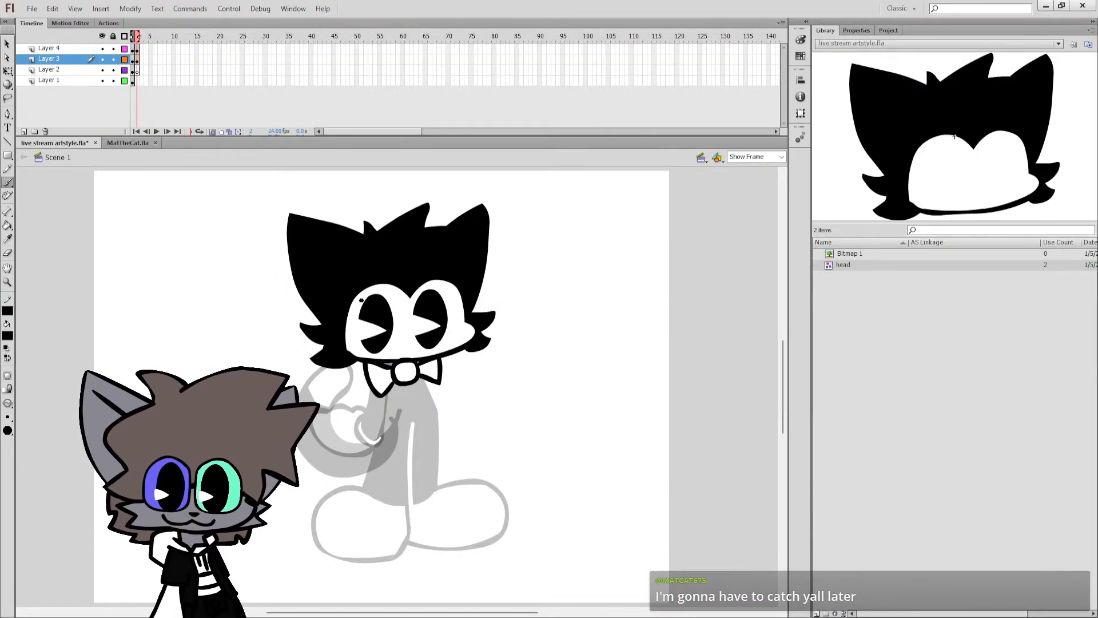
mouse_move(352, 296)
mouse_down()
mouse_move(403, 315)
mouse_move(461, 282)
mouse_up()
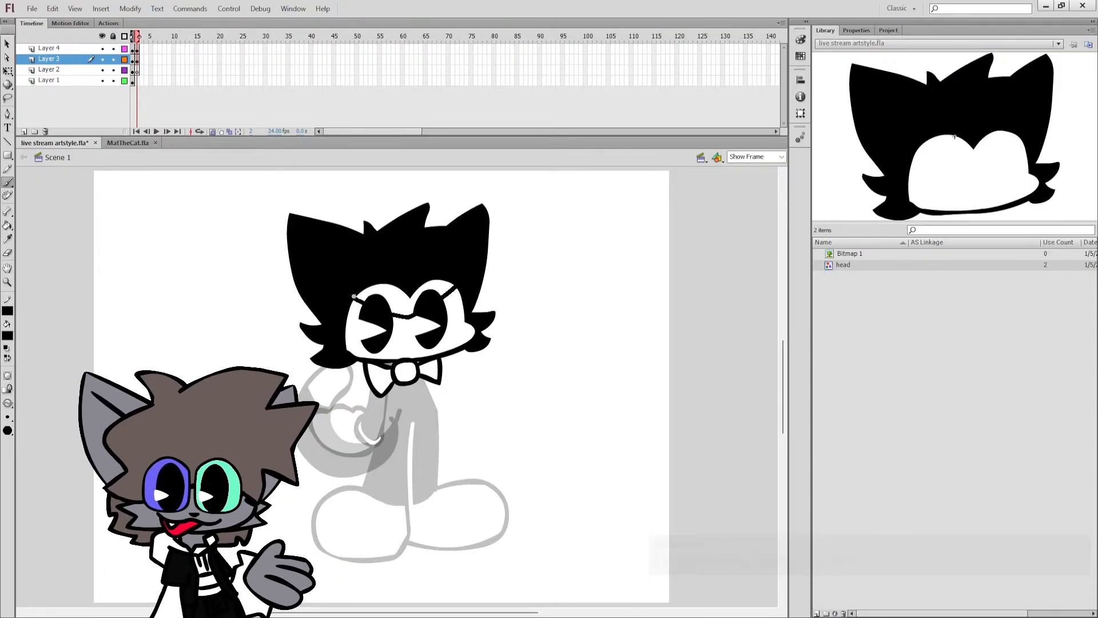
key(ctrl+z)
key(ctrl+z)
key(ctrl+z)
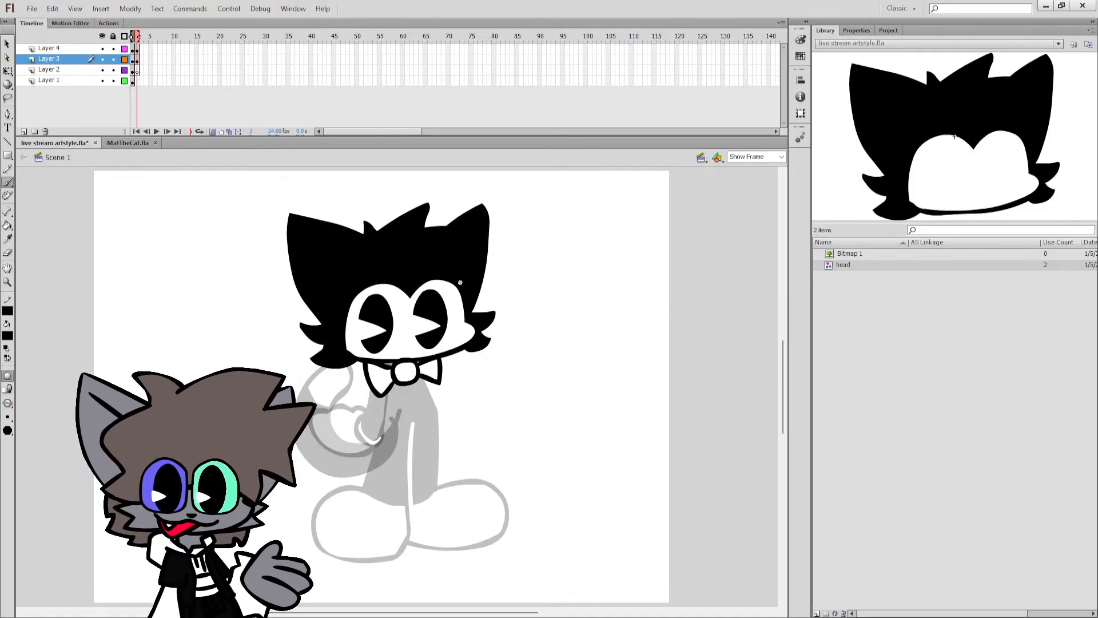
drag(458, 284, 410, 307)
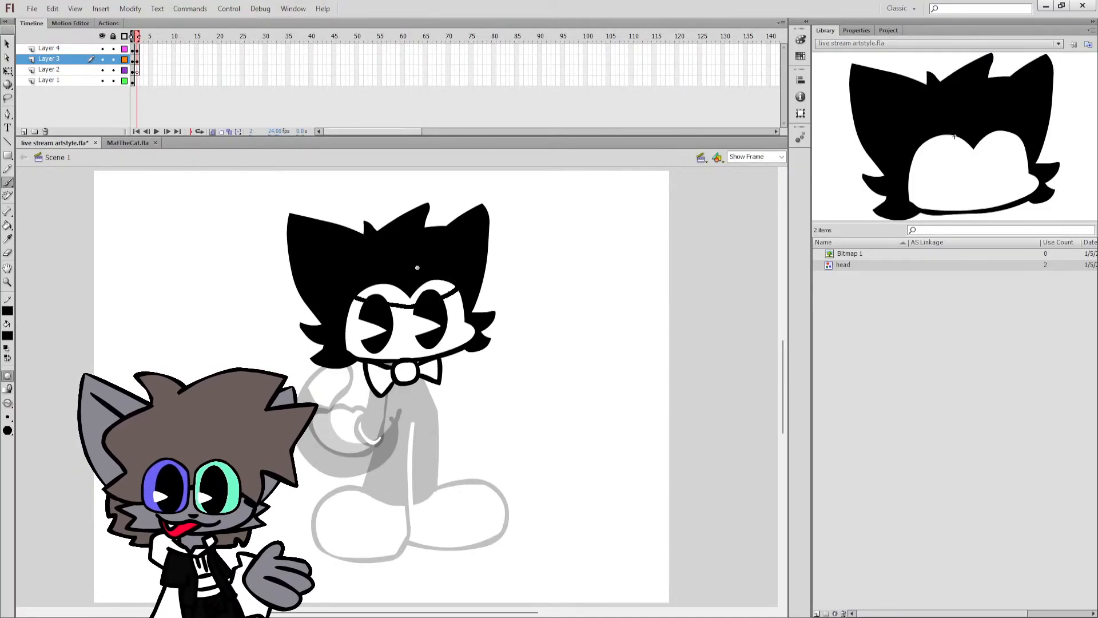
key(k)
click(433, 278)
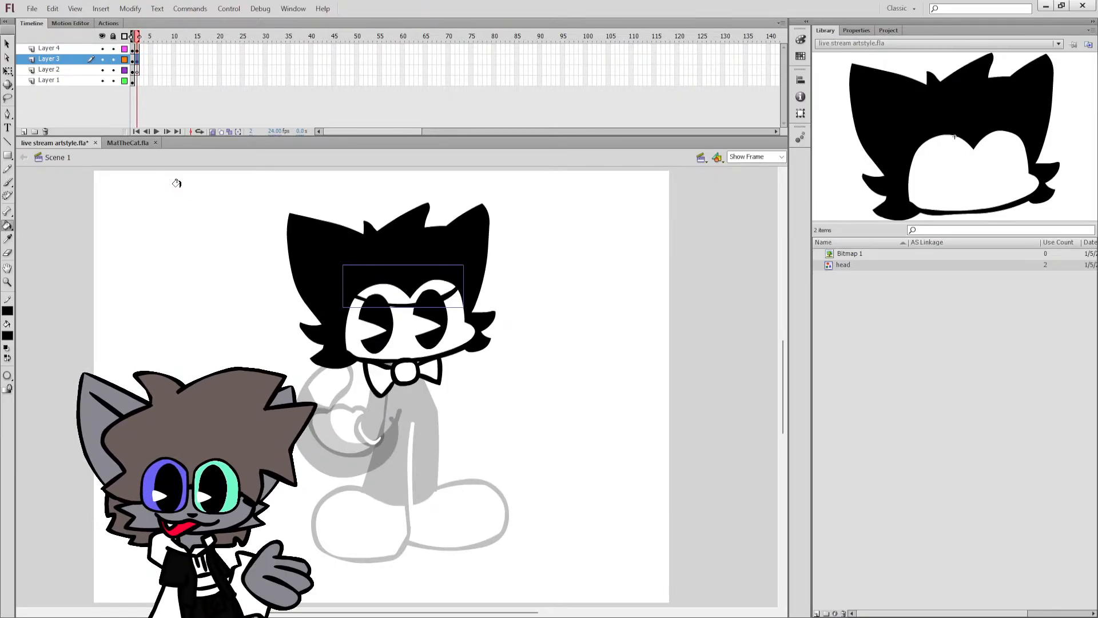
key(q)
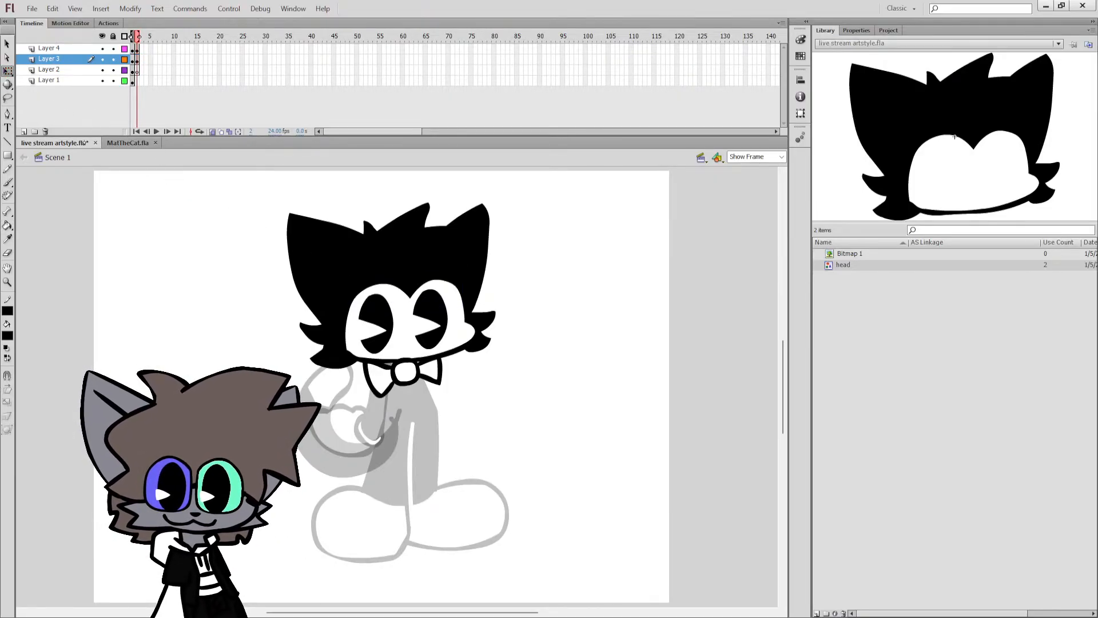
Delete the leftover white glove fragment from Layer 4 on frame 2.
click(393, 342)
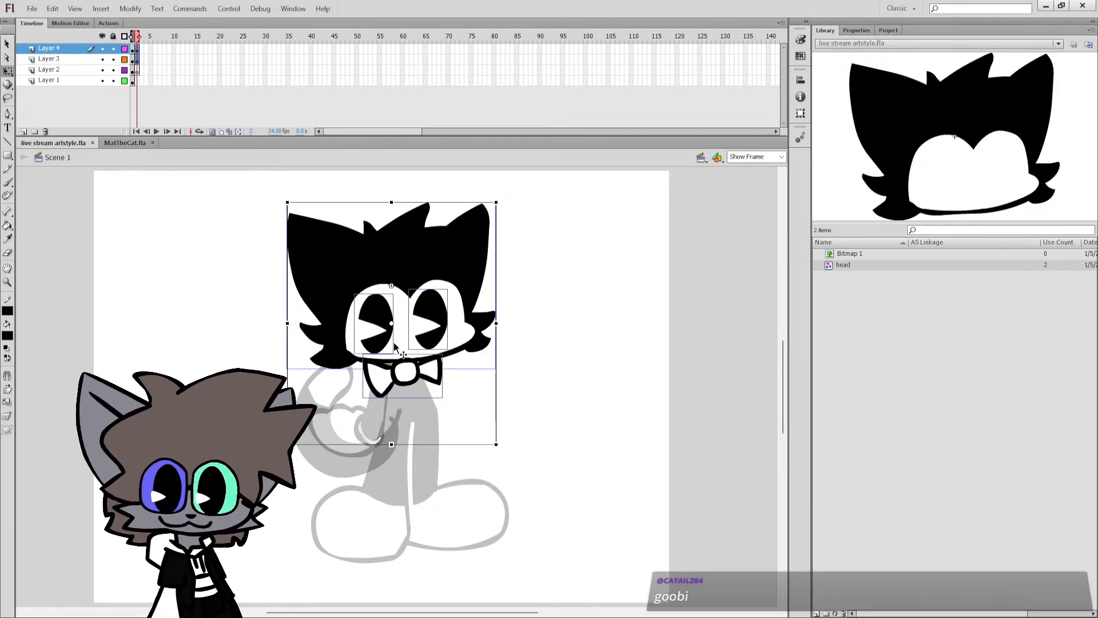
click(373, 442)
click(373, 442)
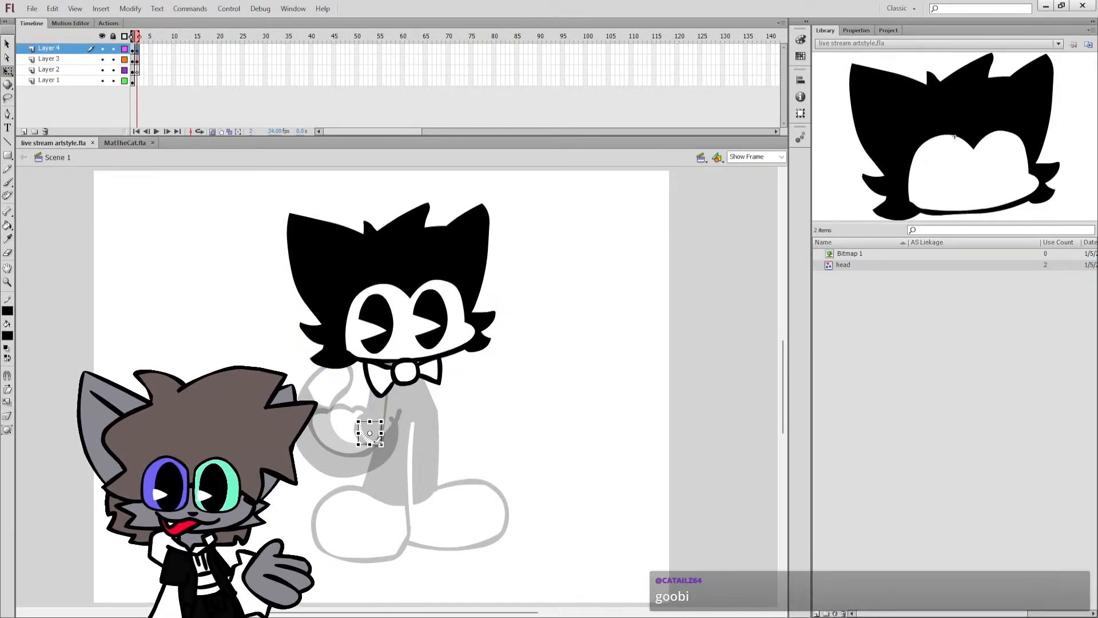
key(Delete)
Move the cat's head, eyes and bow tie together on frame 2 to the right and slightly down from the onion-skinned pose.
key(ctrl+a)
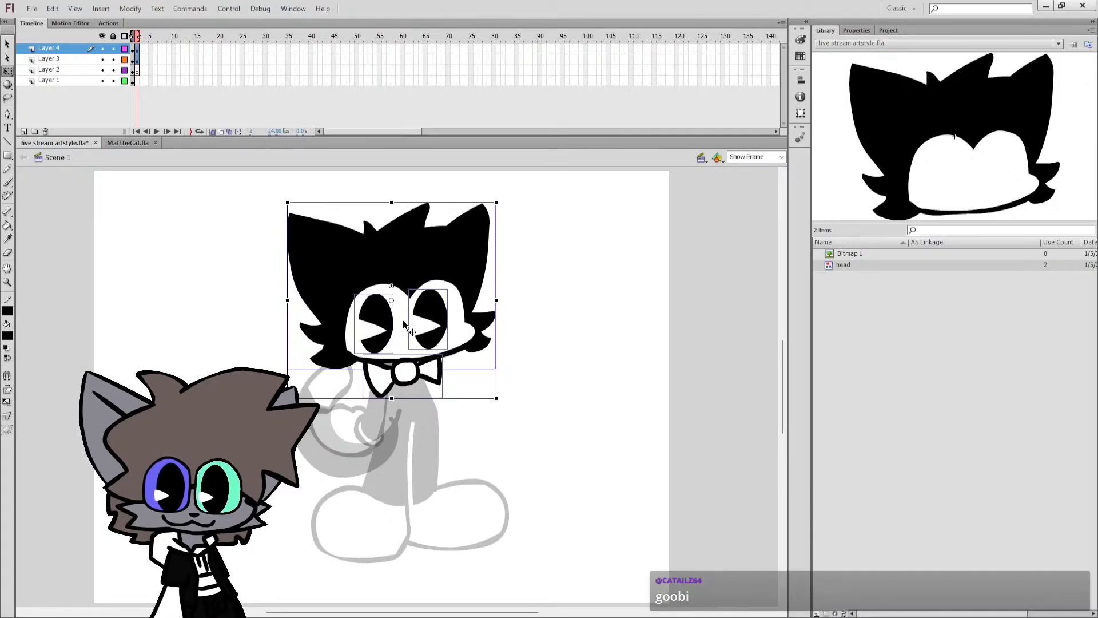
drag(400, 341, 458, 338)
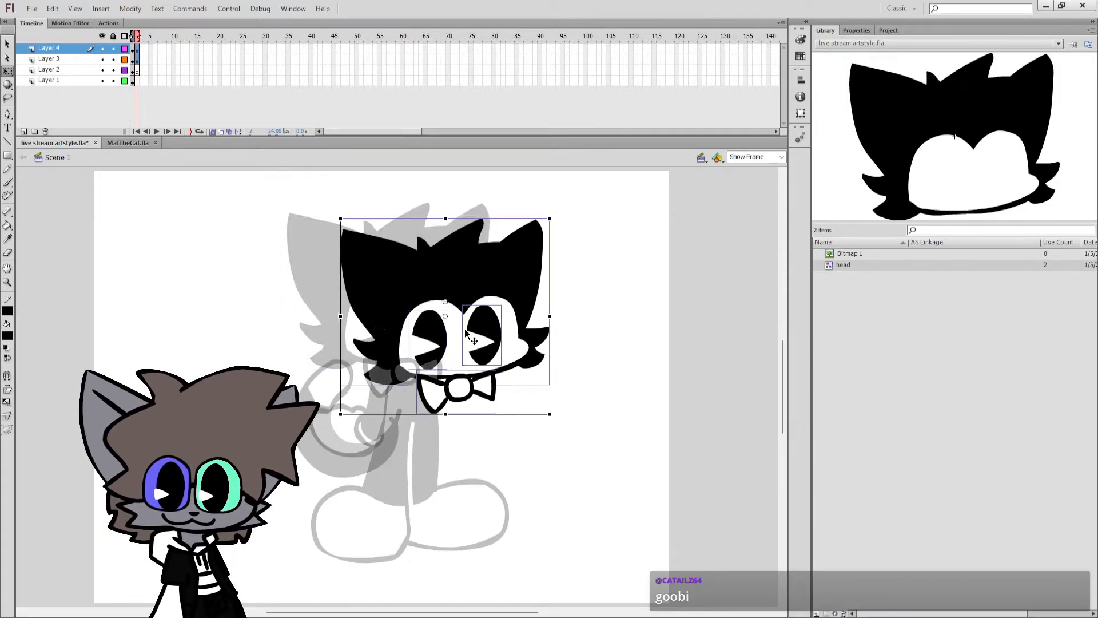
Move the cat's head, eyes and bow tie on frame 2 back into alignment with the onion-skinned frame 1 pose.
click(510, 397)
click(507, 356)
shift+click(484, 382)
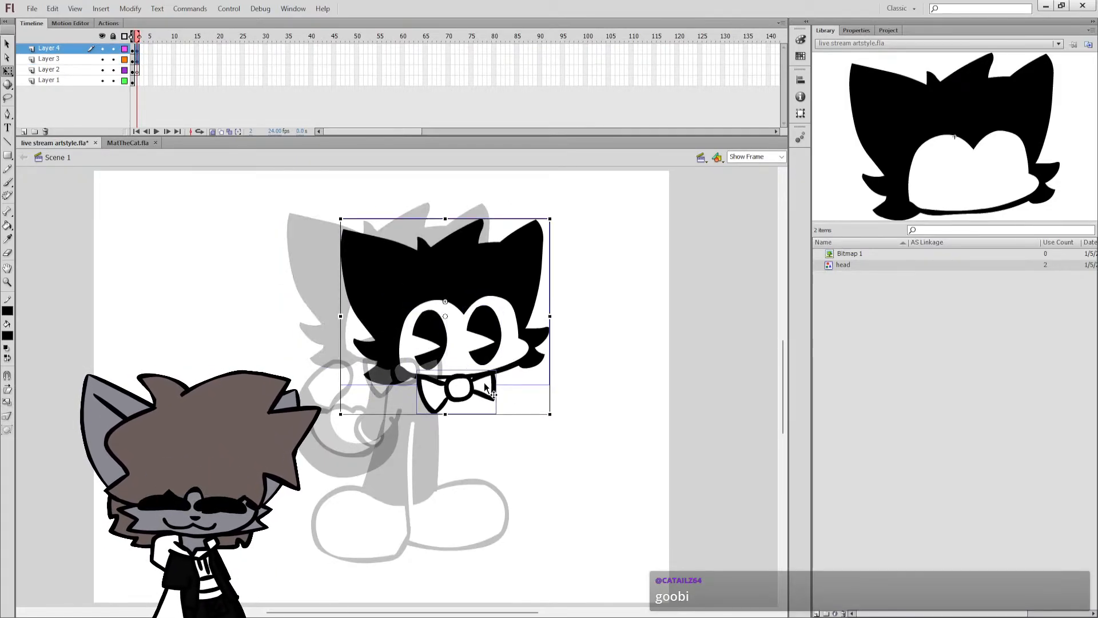
click(524, 281)
drag(524, 281, 472, 264)
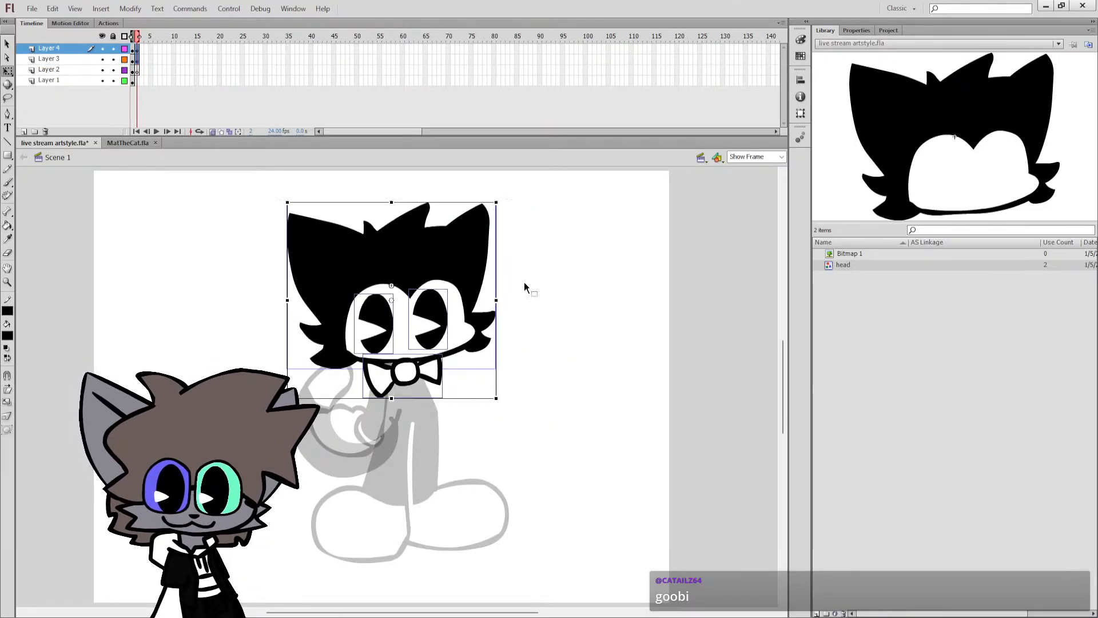
Replace the head symbol on frame 2 of Layer 3 with a pasted copy of its raw artwork, aligned to the same place.
double_click(472, 264)
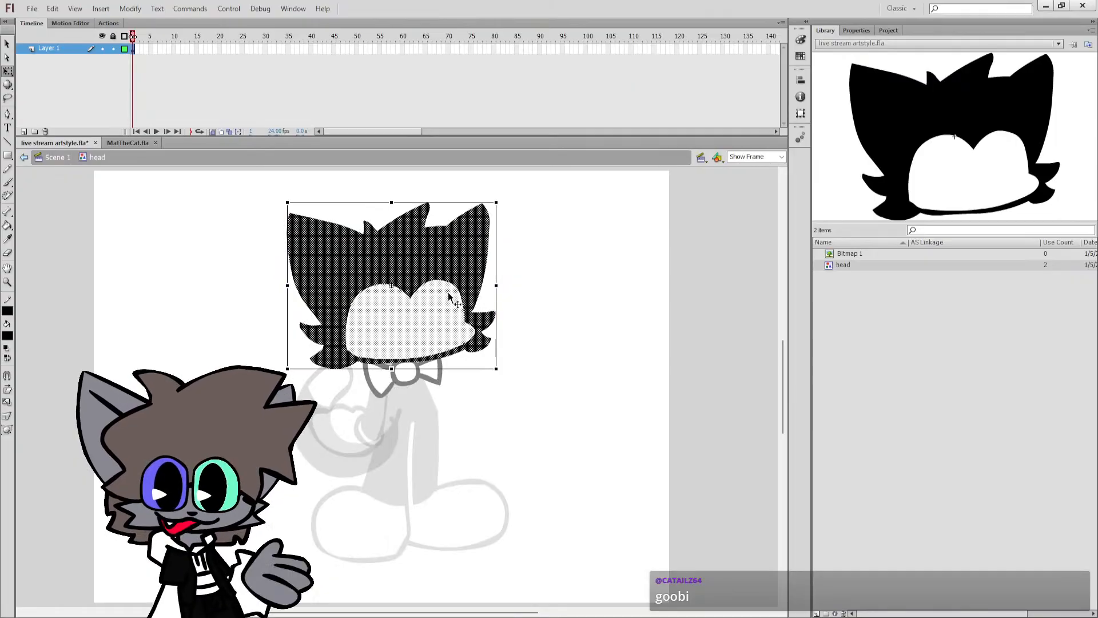
double_click(554, 293)
key(ctrl+shift+v)
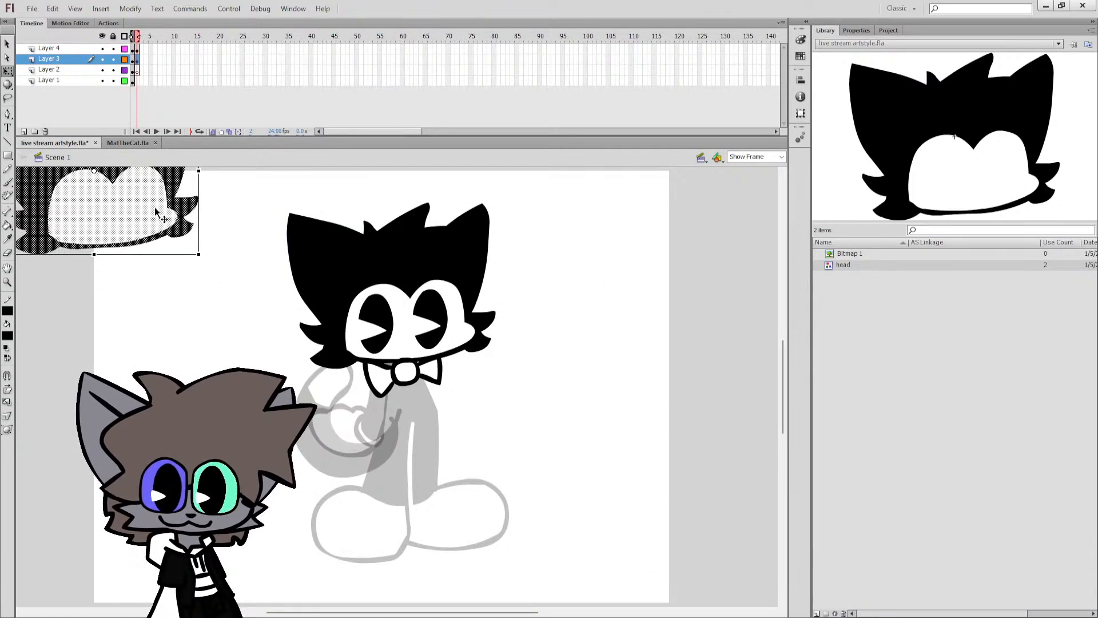
drag(155, 210, 452, 325)
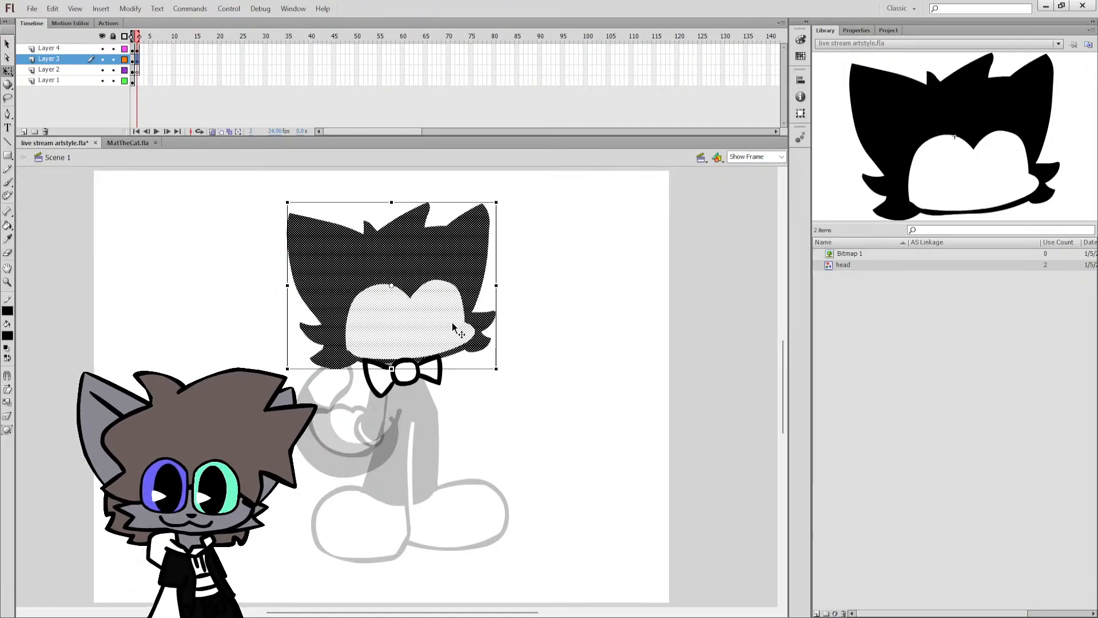
click(499, 284)
click(445, 283)
key(Delete)
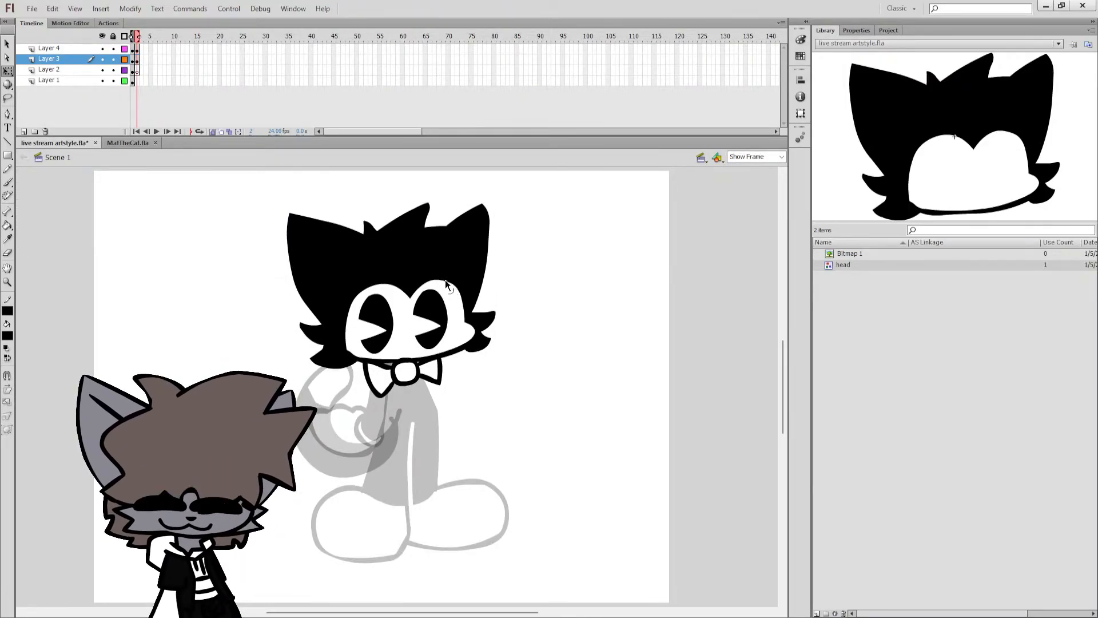
Replace the head symbol on frame 1 of Layer 3 with the same raw head artwork and remove the symbol instance.
key(comma)
click(133, 59)
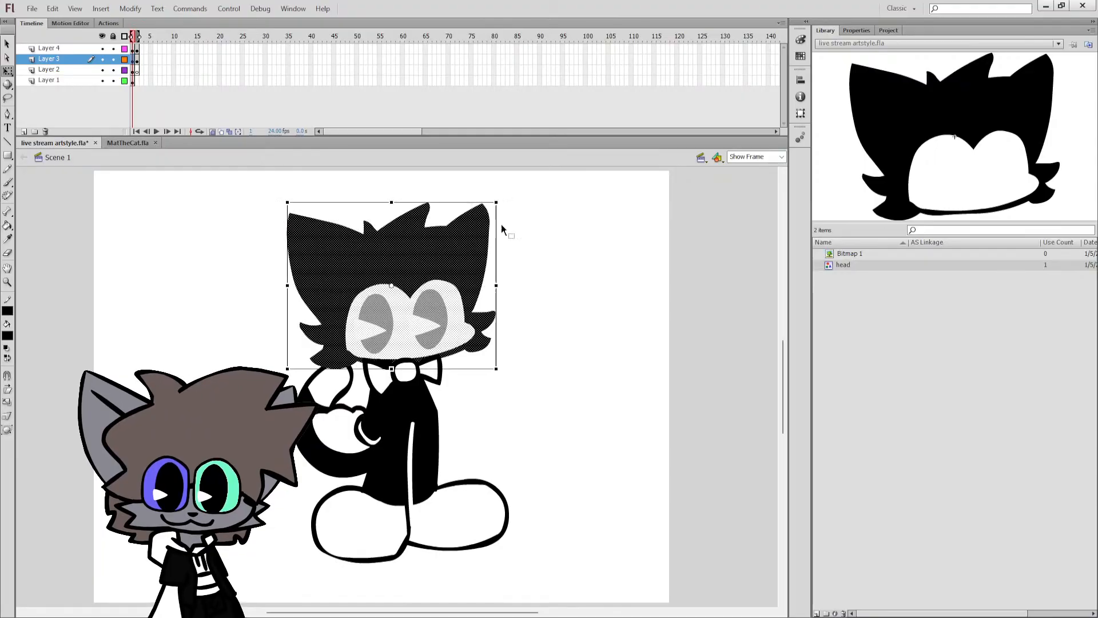
key(ctrl+g)
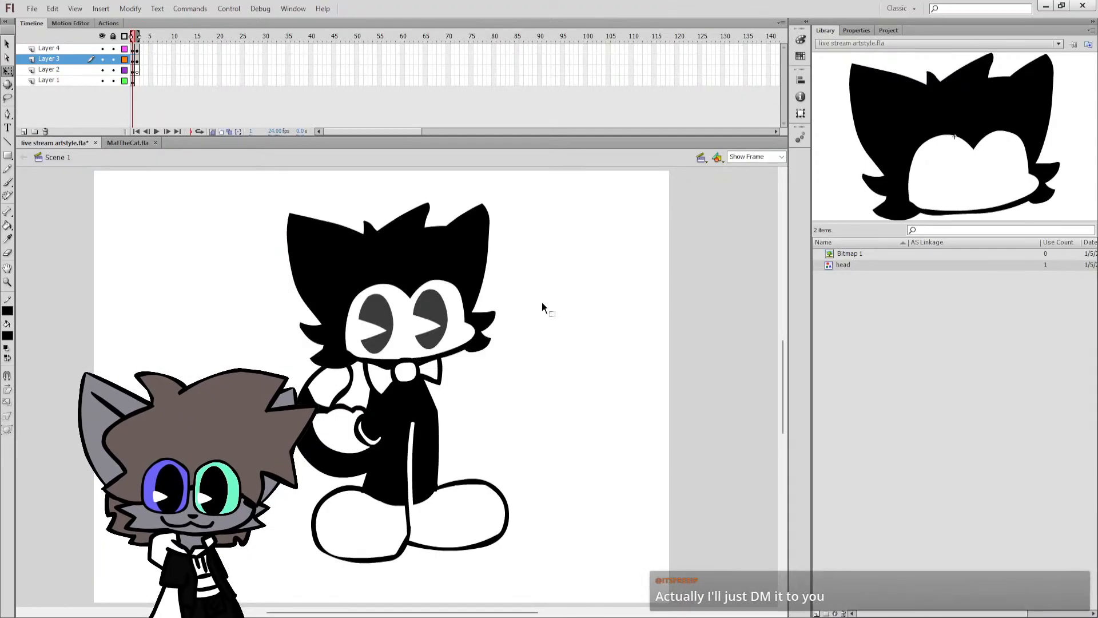
click(459, 283)
key(Delete)
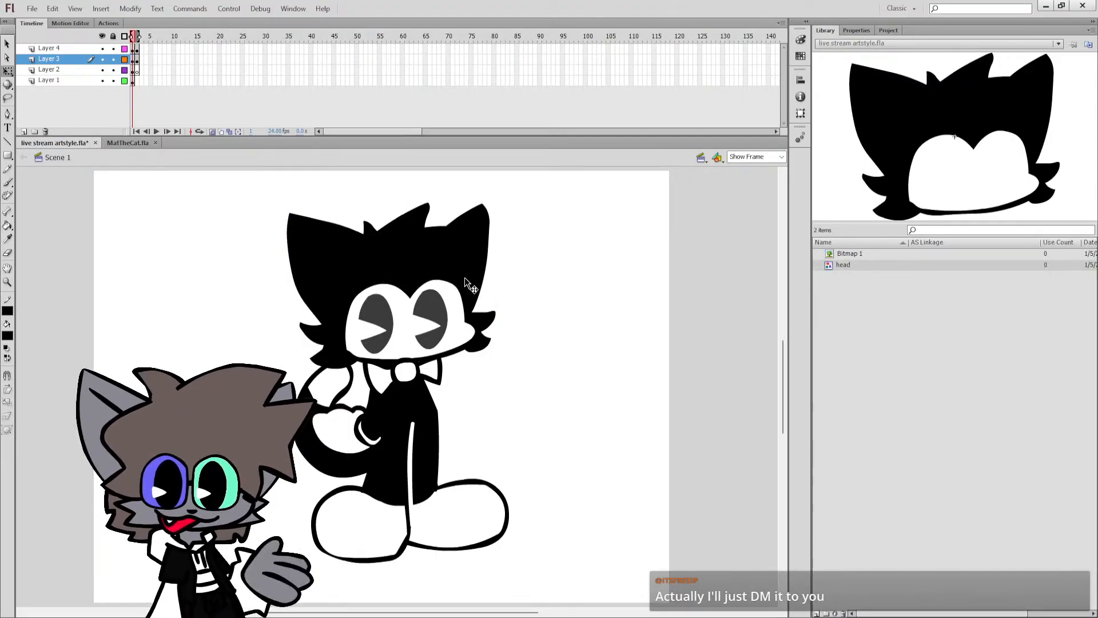
Move the head, eyes and bow tie on frame 2 right and down from the onion-skinned pose, and save the file.
click(215, 131)
key(period)
click(215, 131)
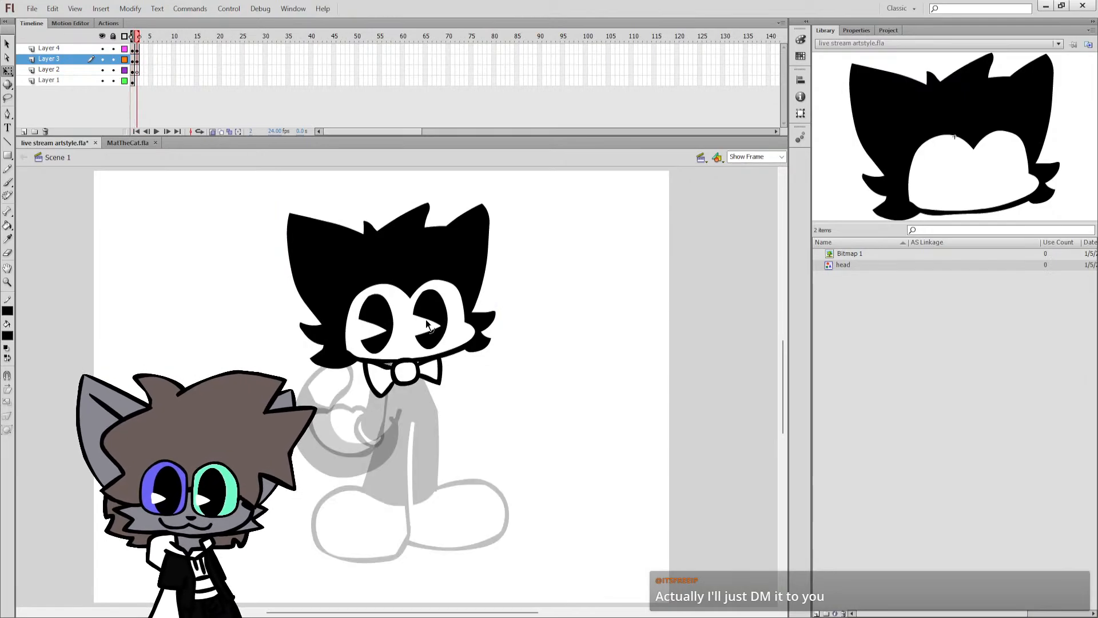
drag(446, 318, 513, 350)
click(518, 355)
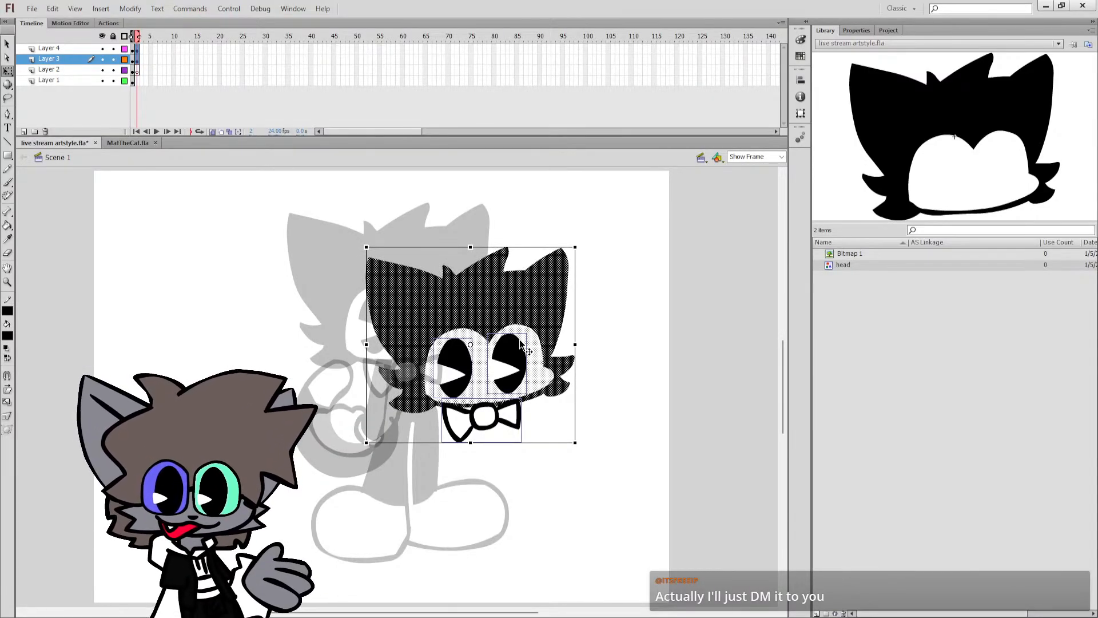
drag(521, 343, 519, 339)
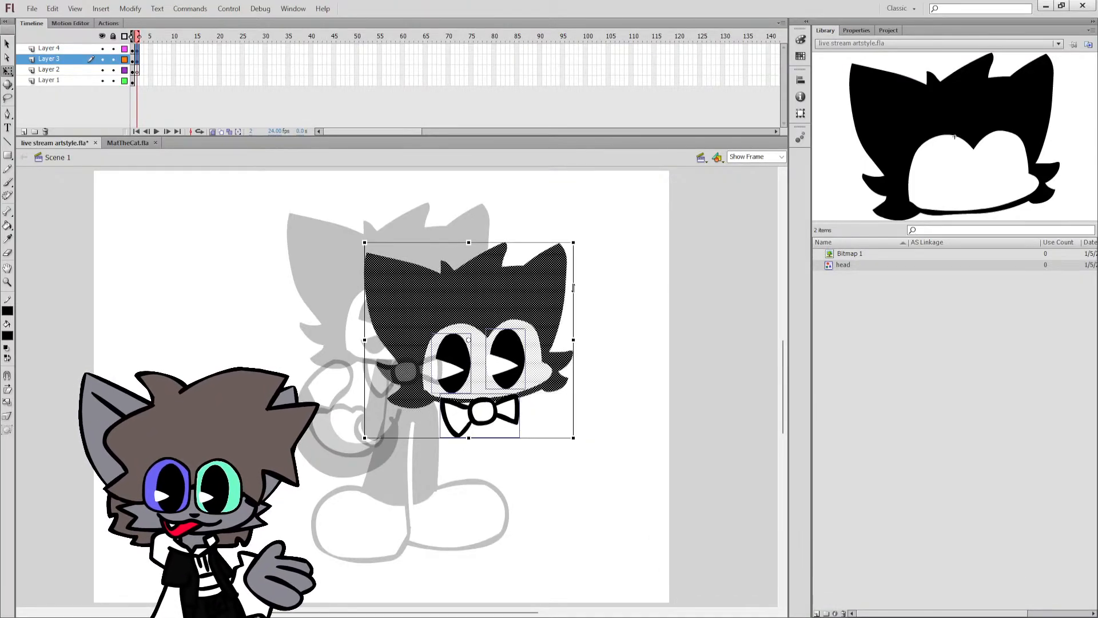
click(576, 313)
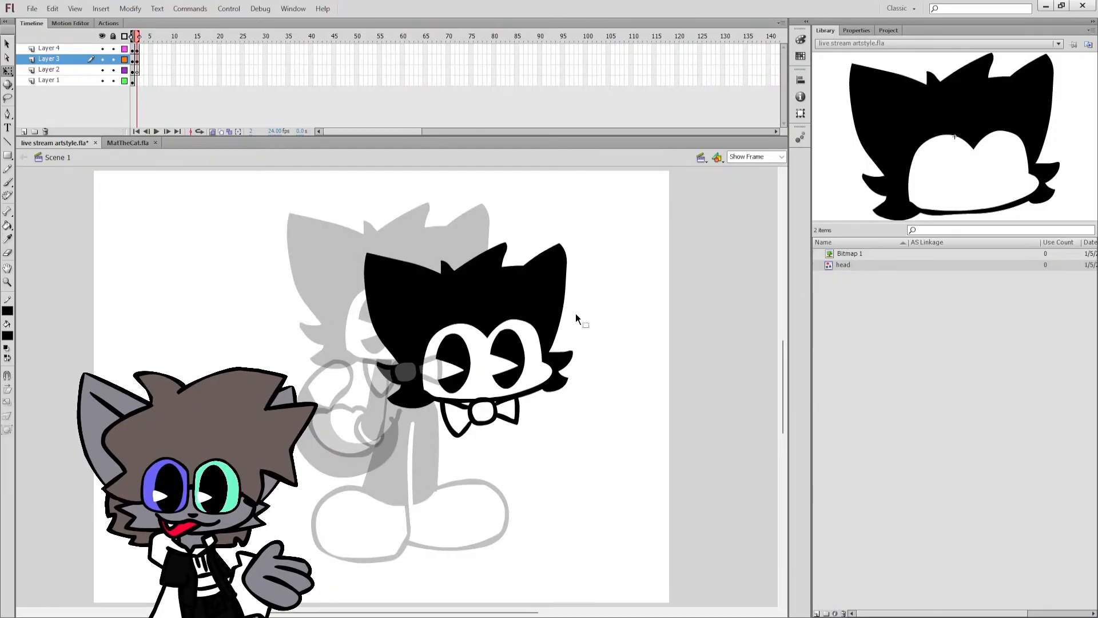
key(b)
key(ctrl+s)
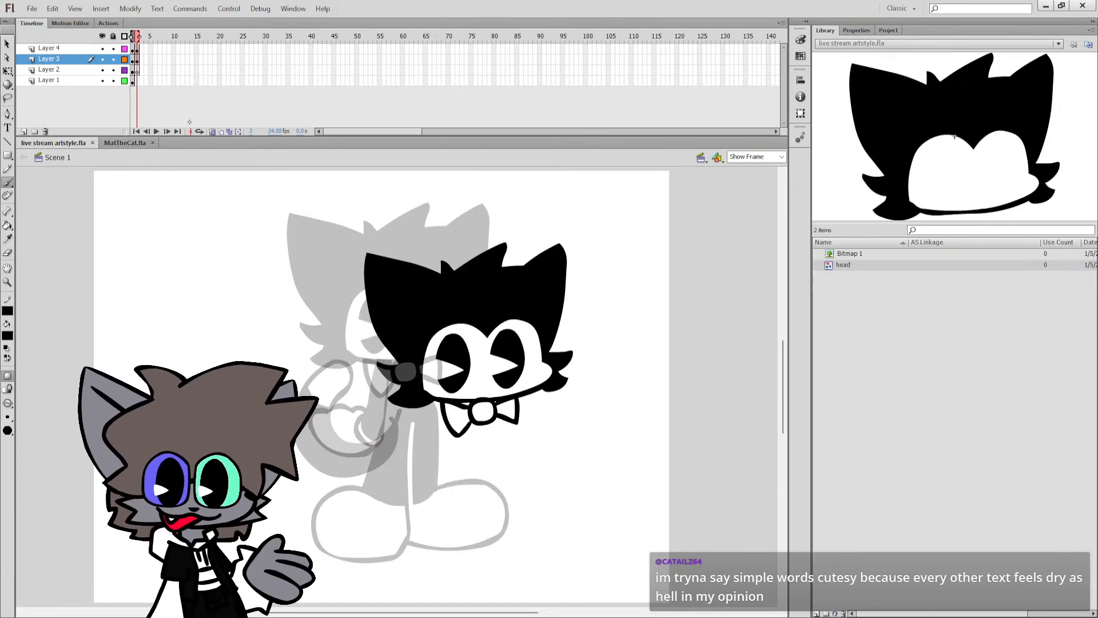
Reshape the rounded top of the face opening above the cat's left-hand eye into a flat, half-closed lid on Layer 3.
key(q)
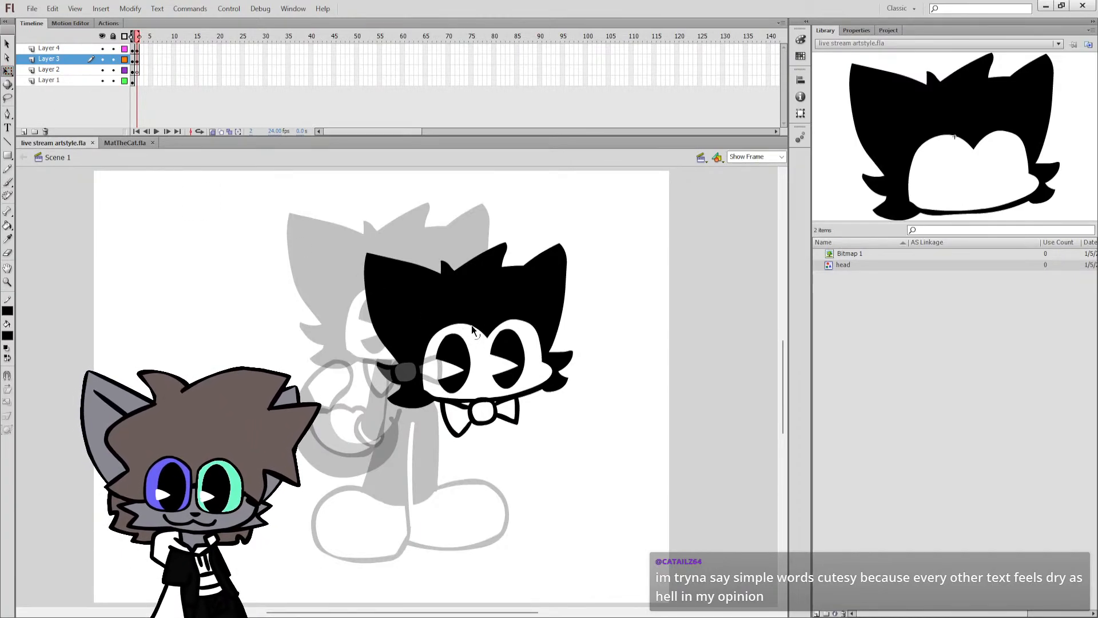
key(b)
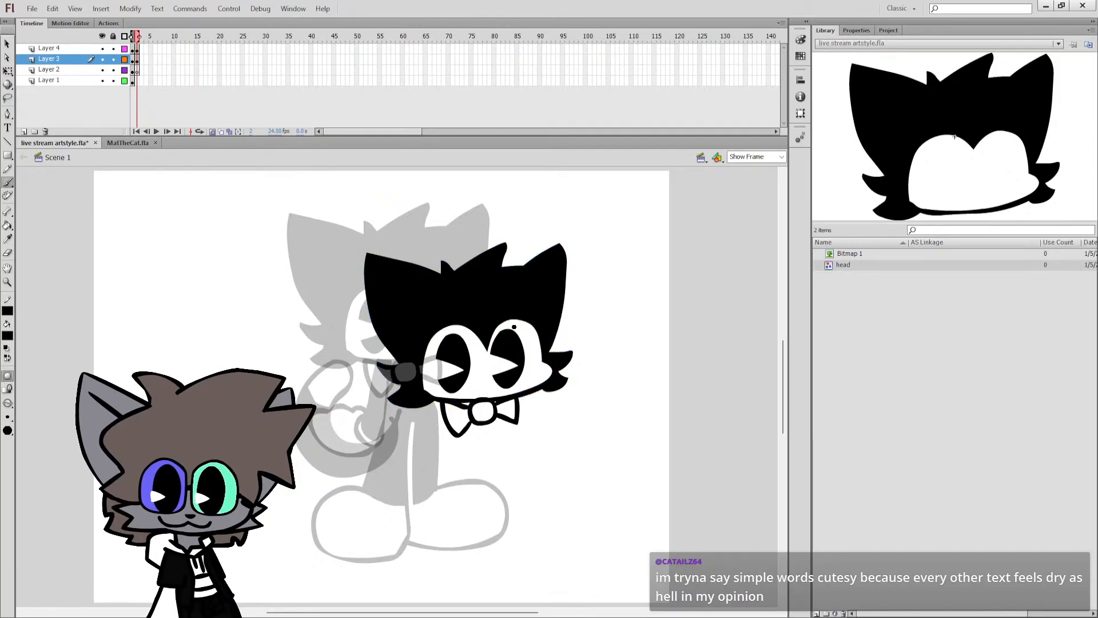
click(10, 71)
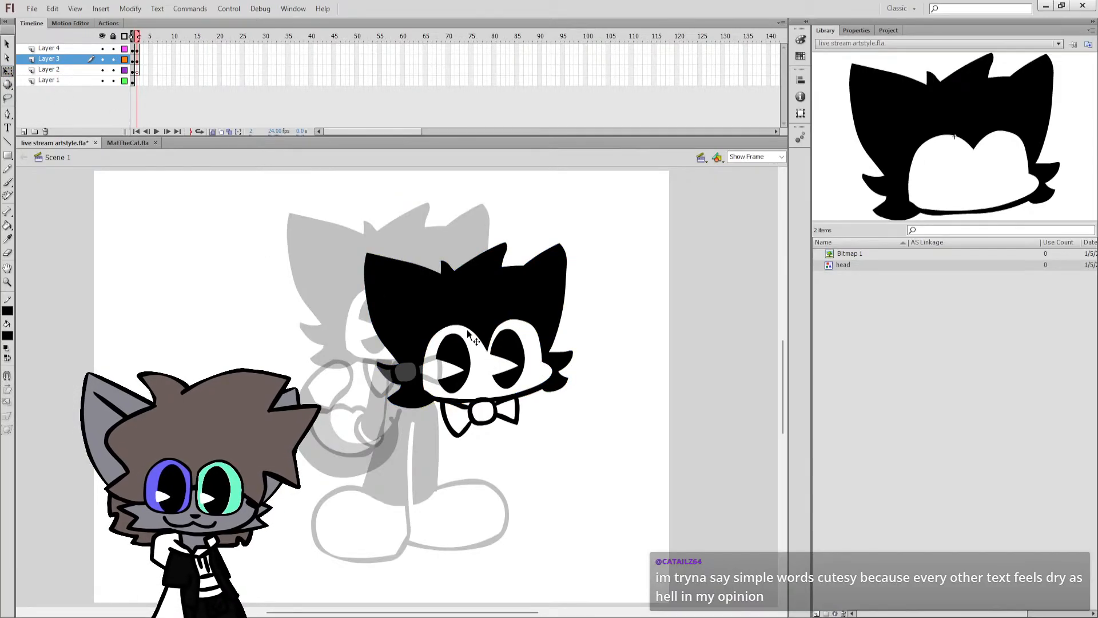
drag(466, 327, 425, 342)
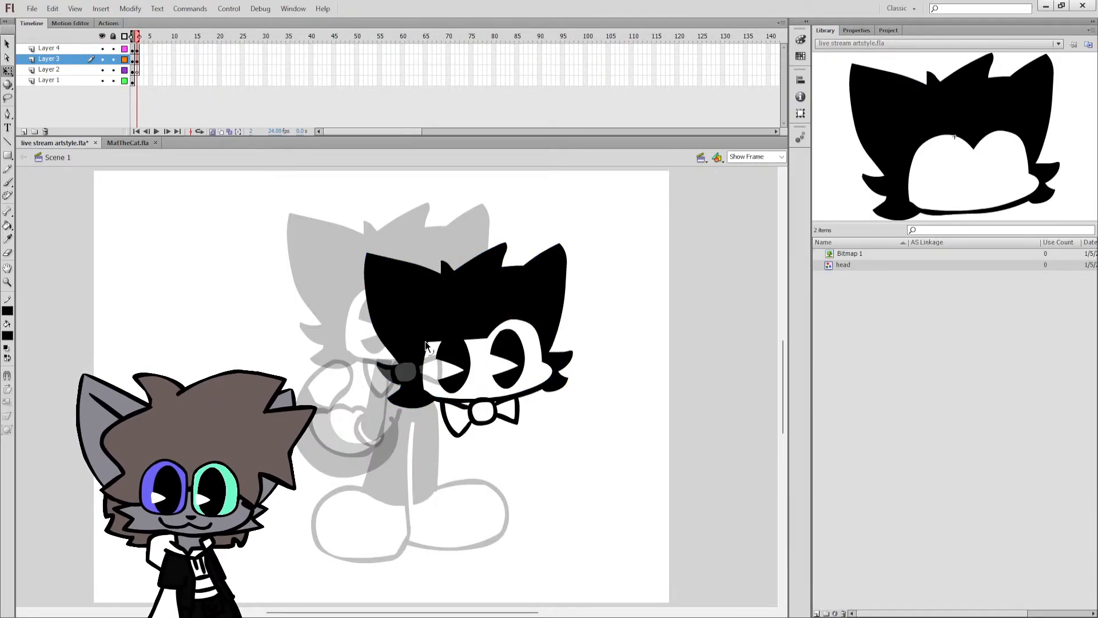
click(486, 337)
click(526, 319)
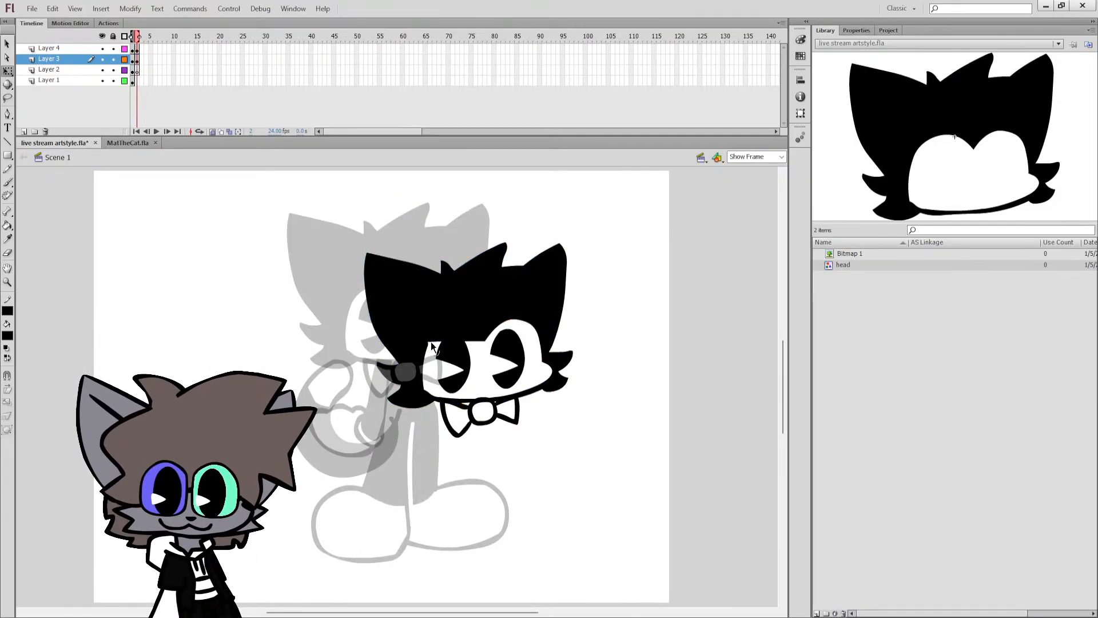
drag(427, 342, 433, 338)
key(ctrl+z)
key(ctrl+z)
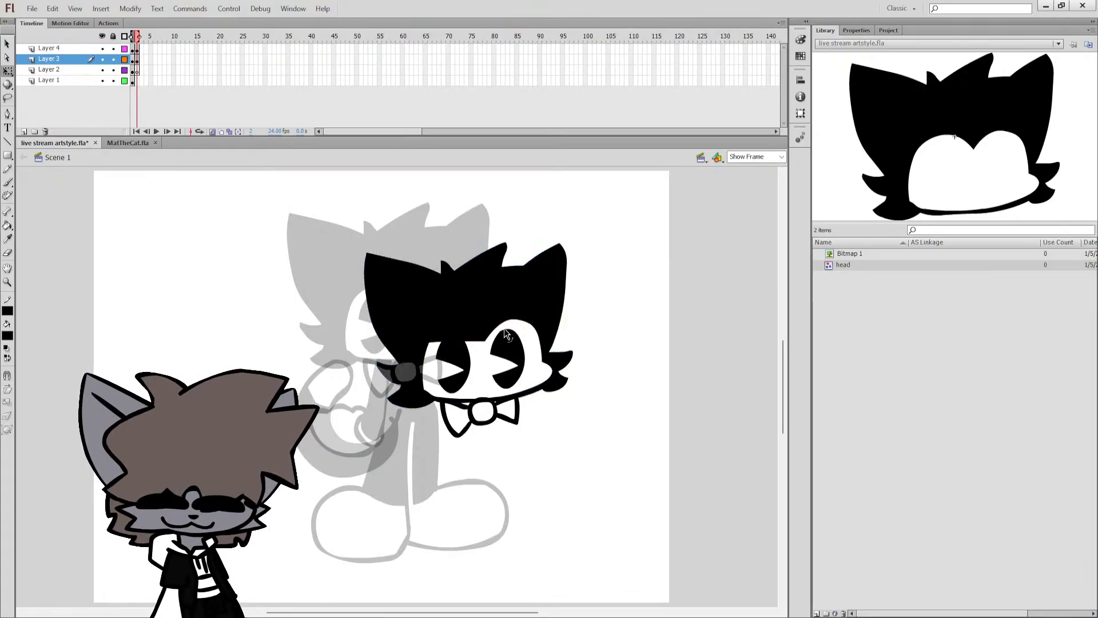
Flatten the top of the face opening above the right-hand eye to match the other lid, and save the file.
drag(505, 330, 536, 339)
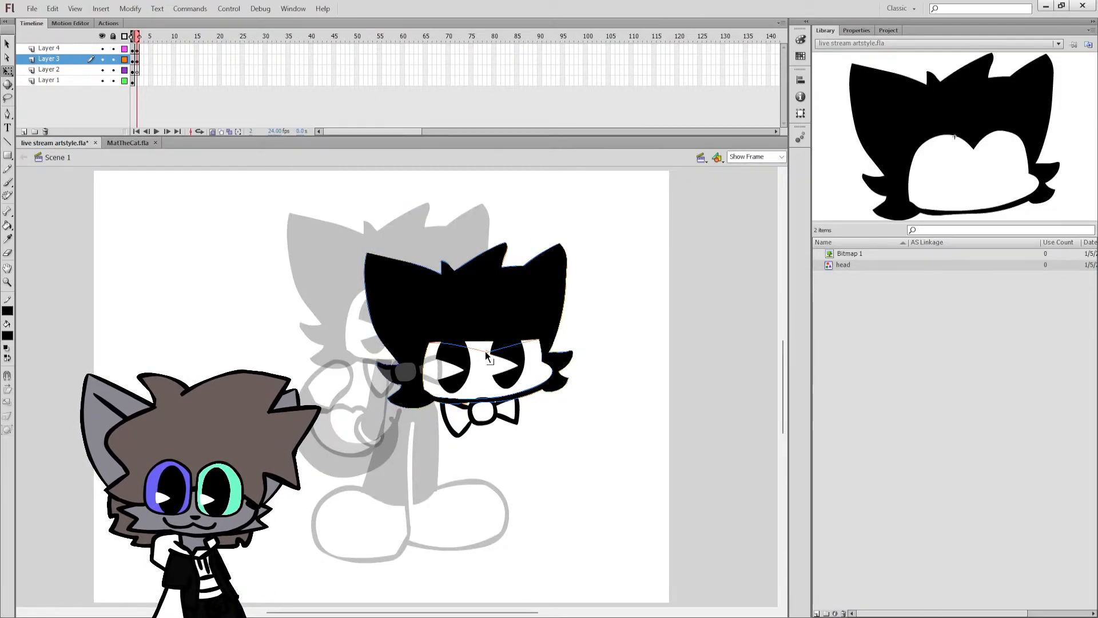
drag(484, 345, 490, 352)
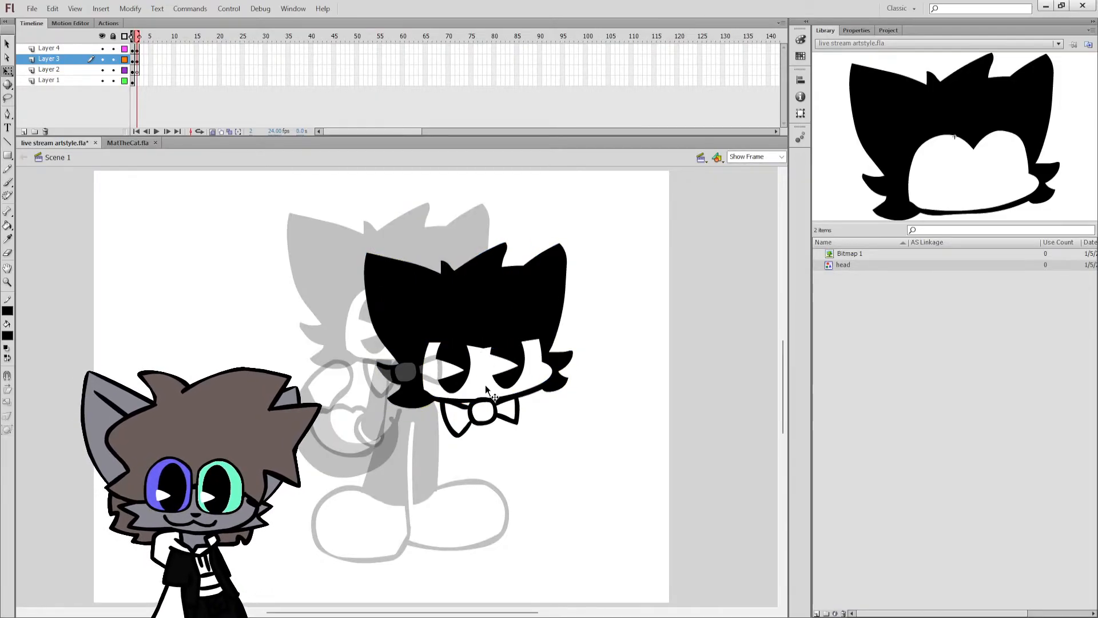
click(475, 341)
key(ctrl+z)
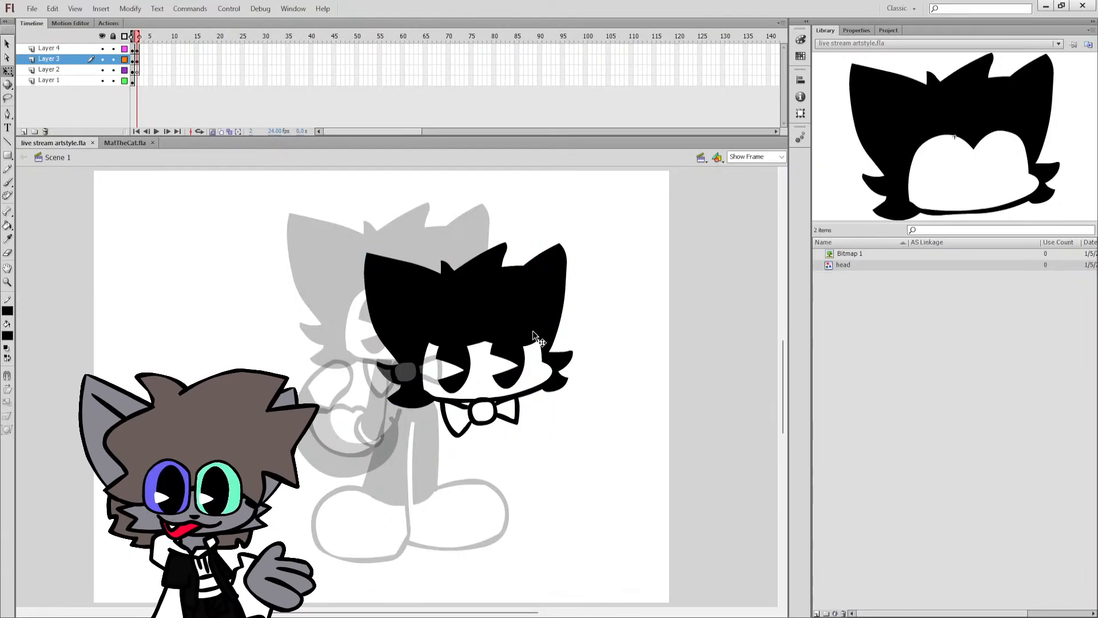
click(488, 345)
key(ctrl+s)
click(591, 290)
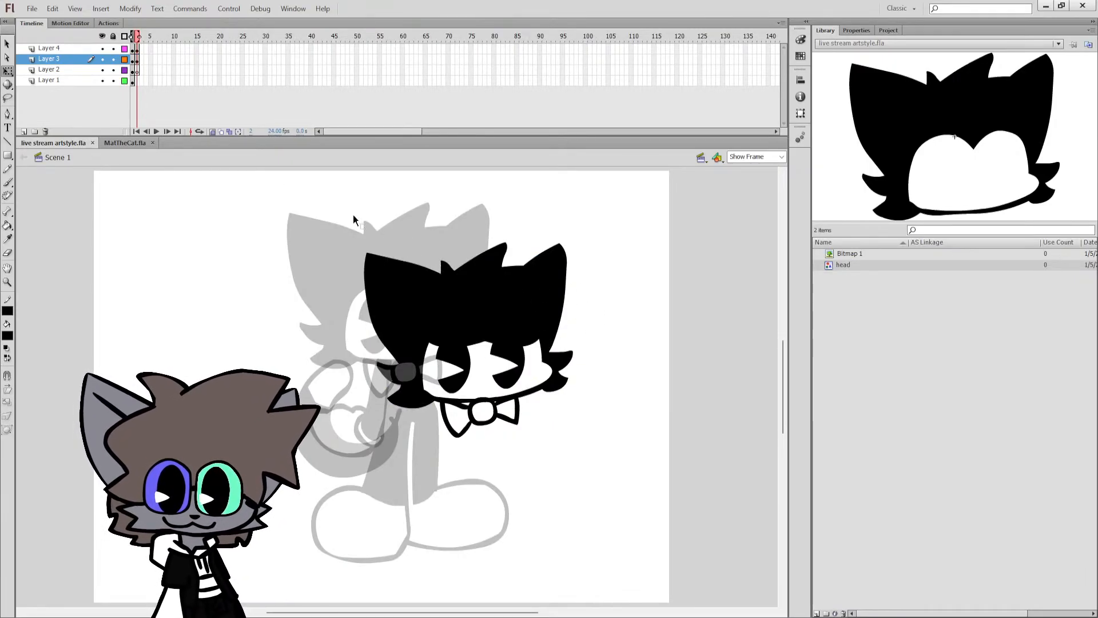
Turn off onion skinning and try to shift both of the cat's eyes slightly upward.
click(212, 132)
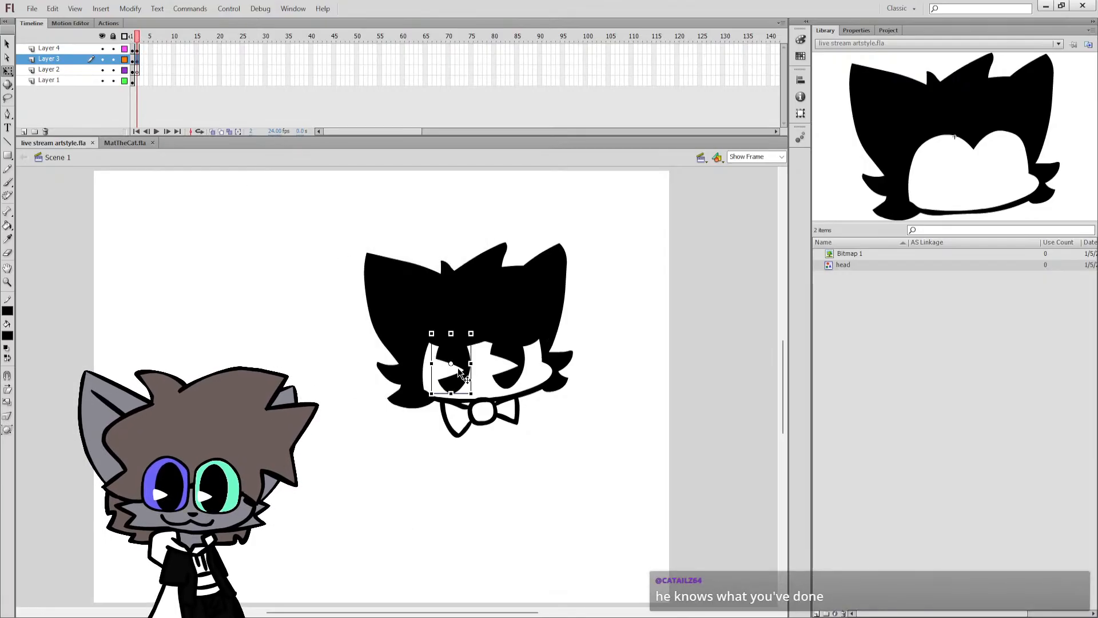
drag(509, 369, 507, 361)
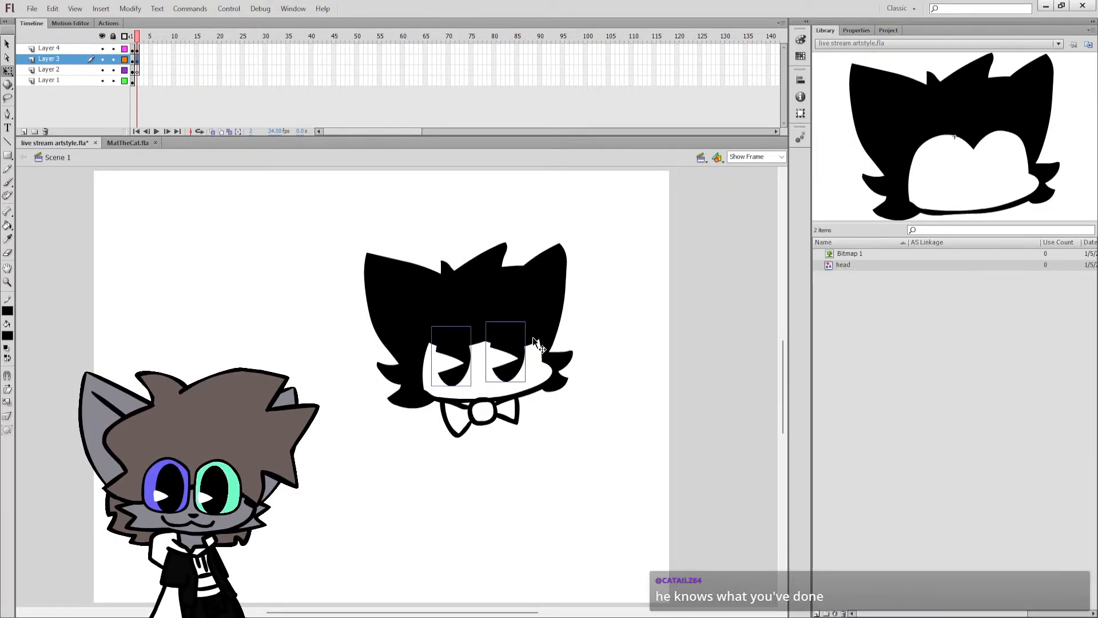
key(ctrl+z)
click(569, 312)
key(ctrl+s)
Sketch a deadpan face with two flat-lidded eyes, a small nose and a straight mouth on the pasteboard beside the stage.
drag(506, 612, 564, 612)
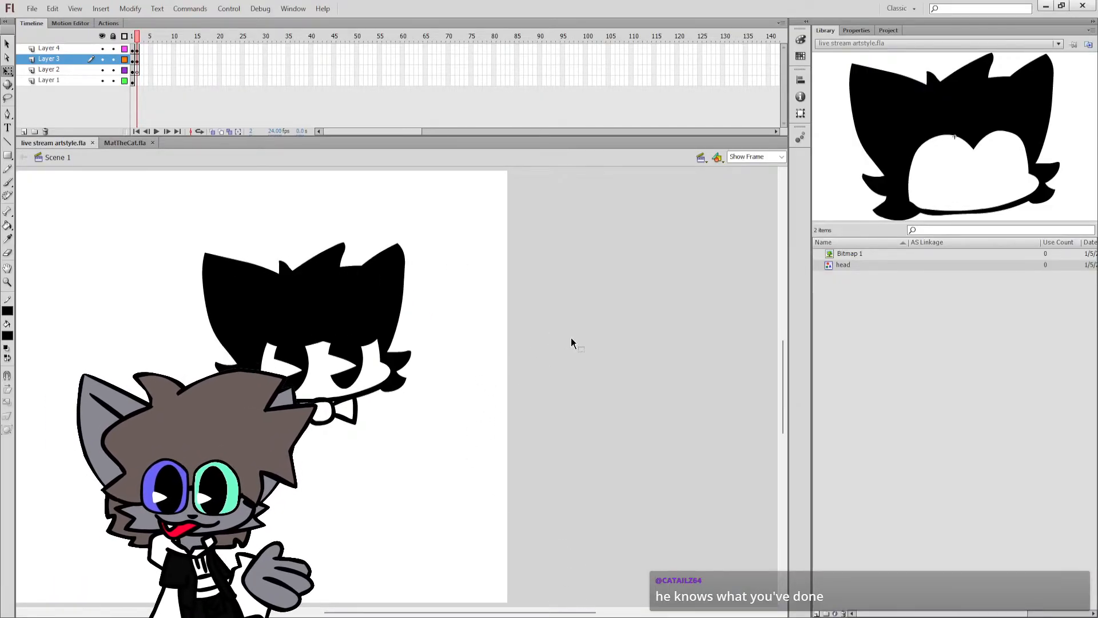
key(b)
drag(529, 310, 606, 313)
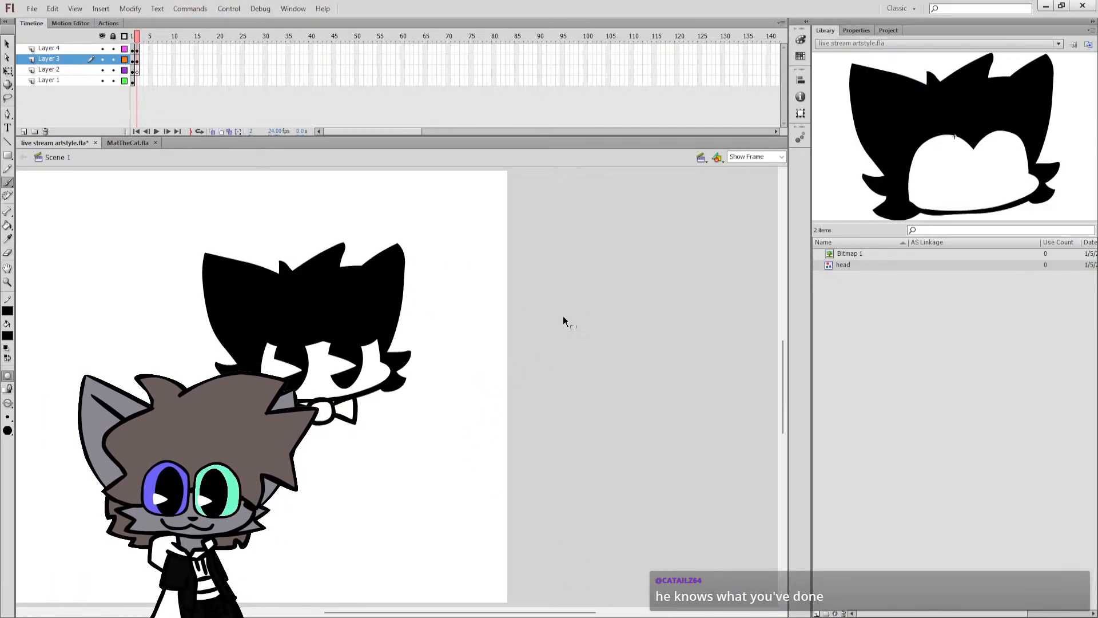
key(ctrl+z)
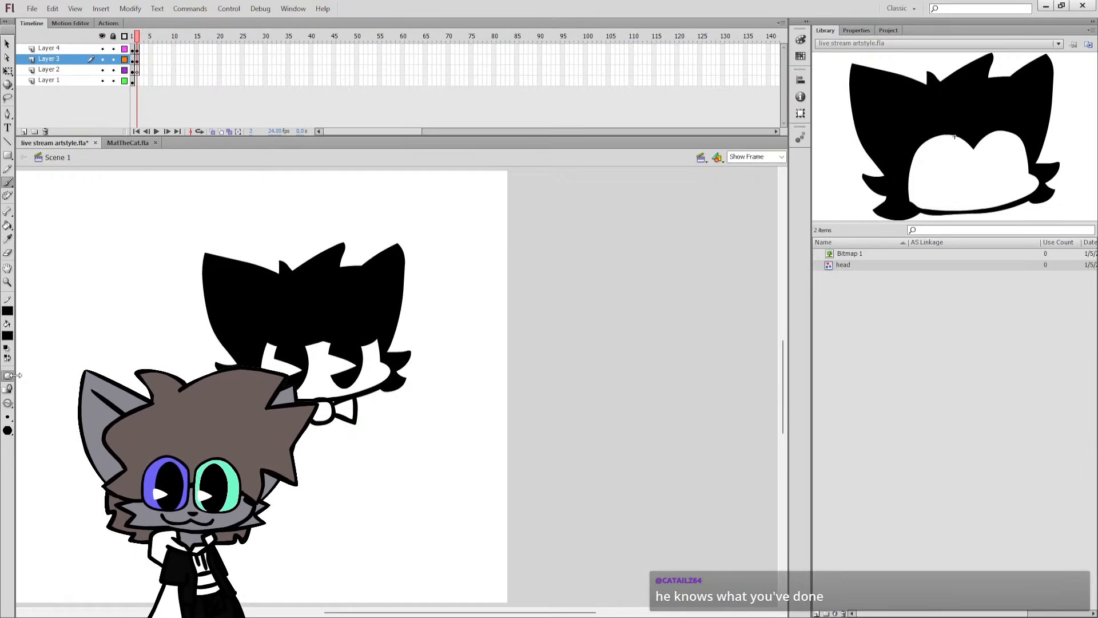
mouse_move(510, 300)
mouse_down()
mouse_move(647, 310)
mouse_move(556, 334)
mouse_move(591, 356)
mouse_move(616, 310)
mouse_up()
drag(441, 612, 507, 613)
drag(491, 314, 629, 315)
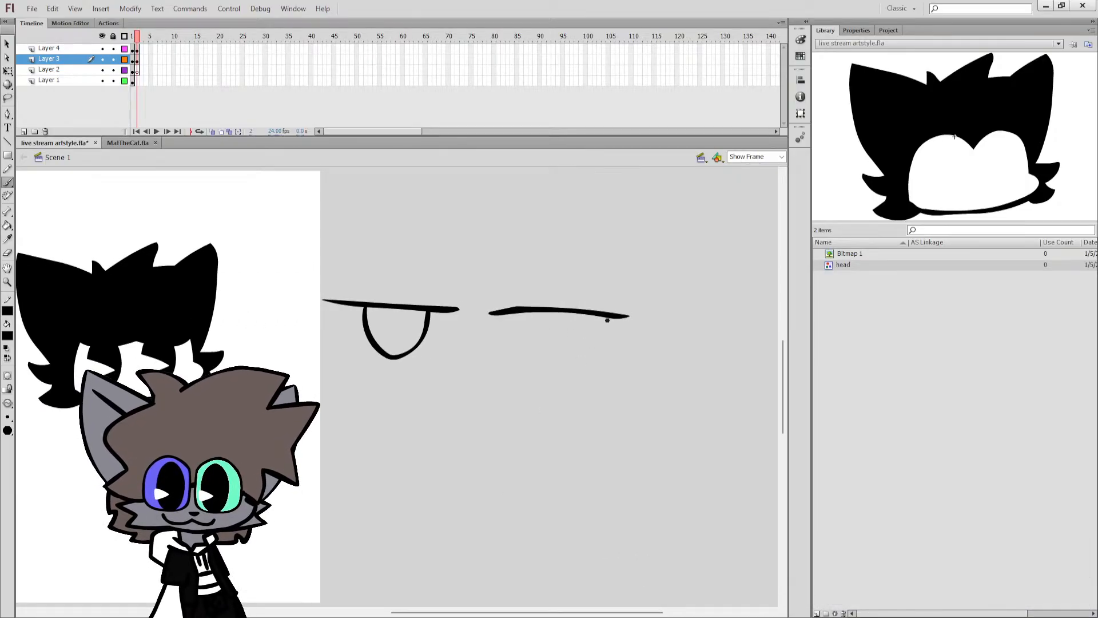
mouse_move(524, 313)
mouse_down()
mouse_move(546, 363)
mouse_move(591, 319)
mouse_up()
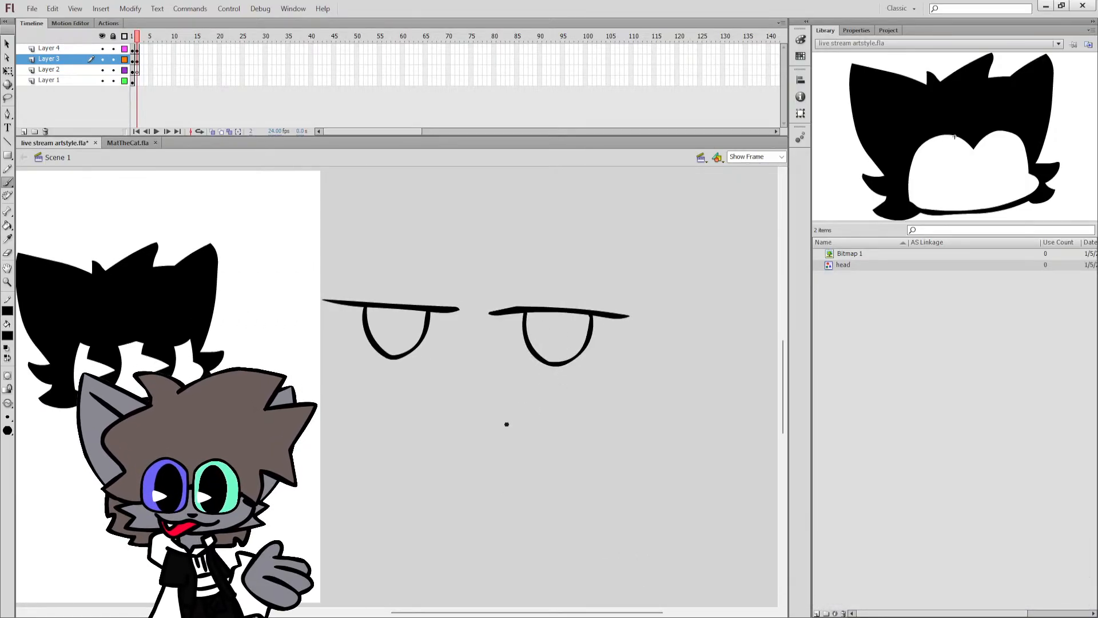
drag(460, 371, 561, 411)
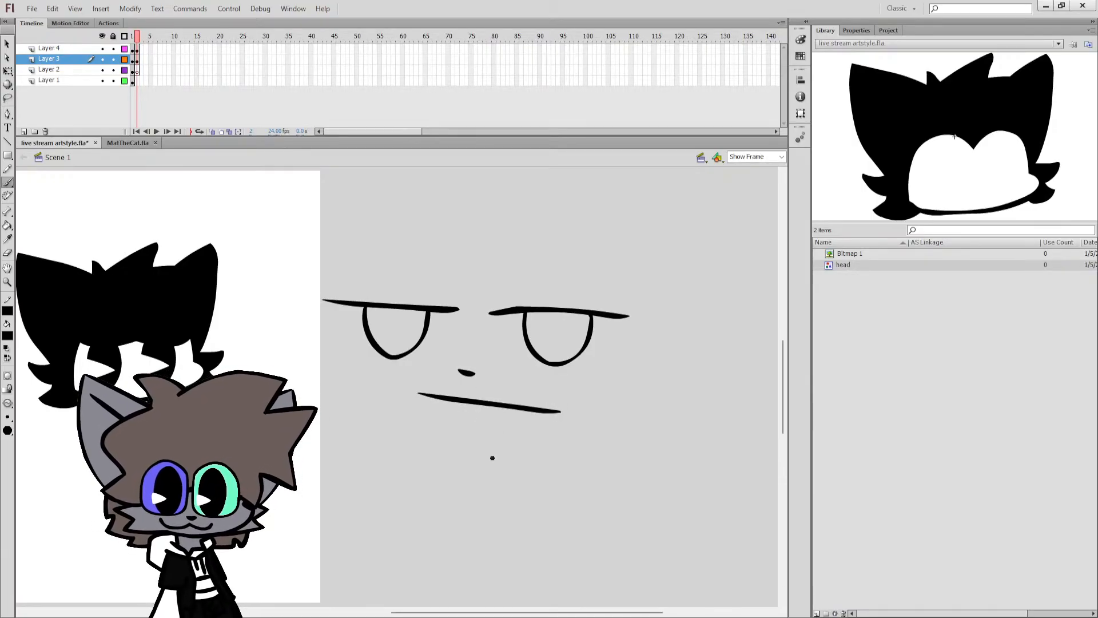
key(ctrl+s)
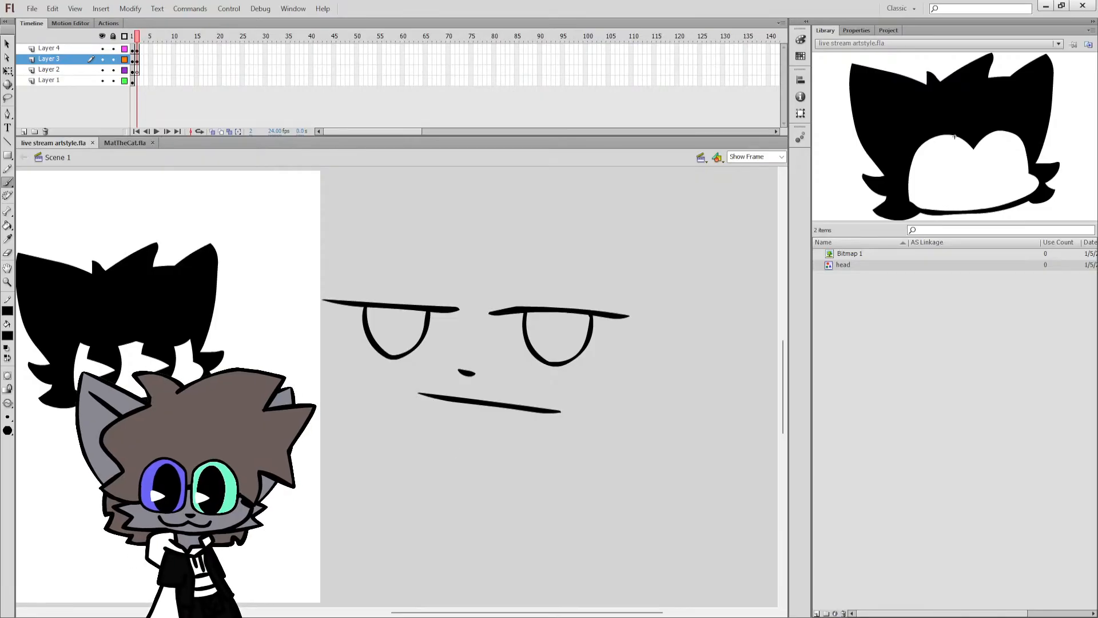
Delete the whole sketched face from the pasteboard.
click(8, 71)
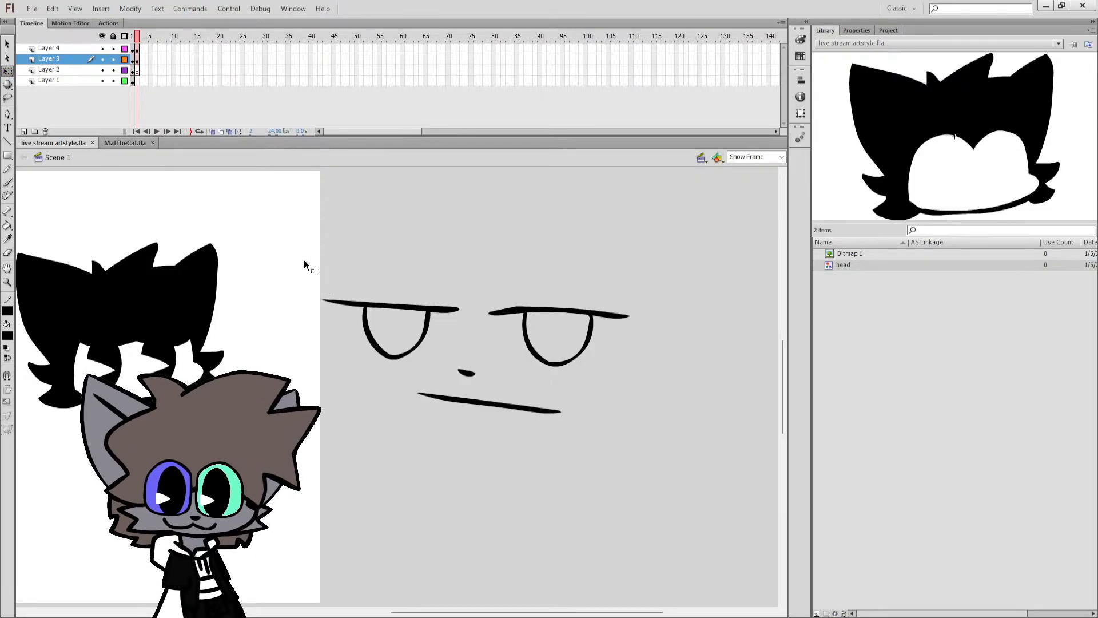
drag(304, 259, 719, 475)
key(Delete)
Lower and straighten the top edge of the white face opening so it cuts flat across both eyes.
drag(482, 613, 398, 612)
click(47, 70)
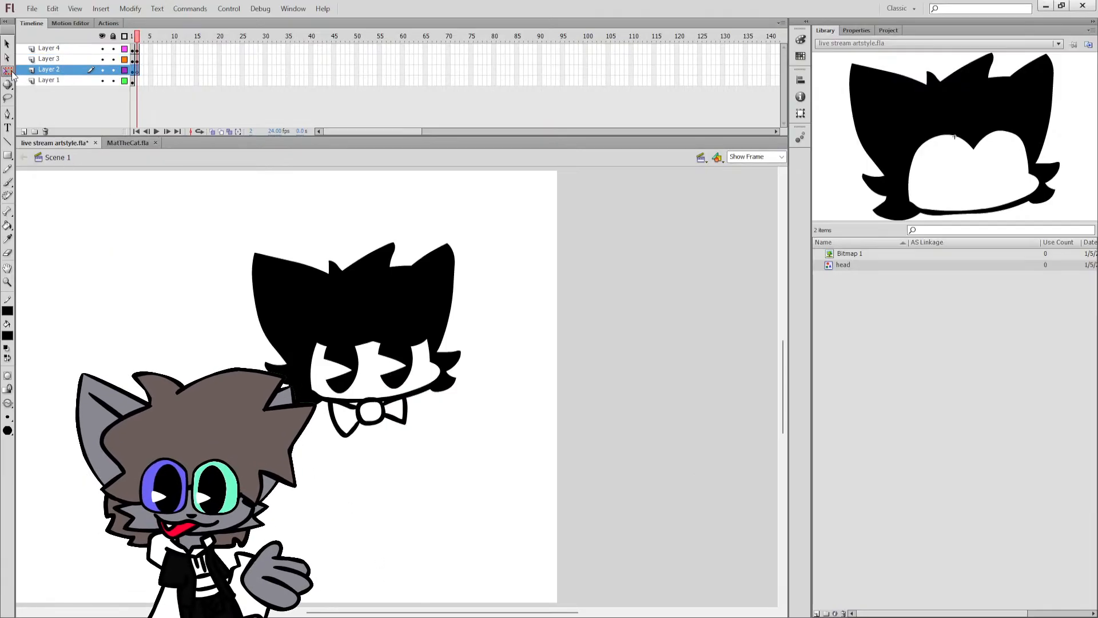
click(8, 71)
click(337, 359)
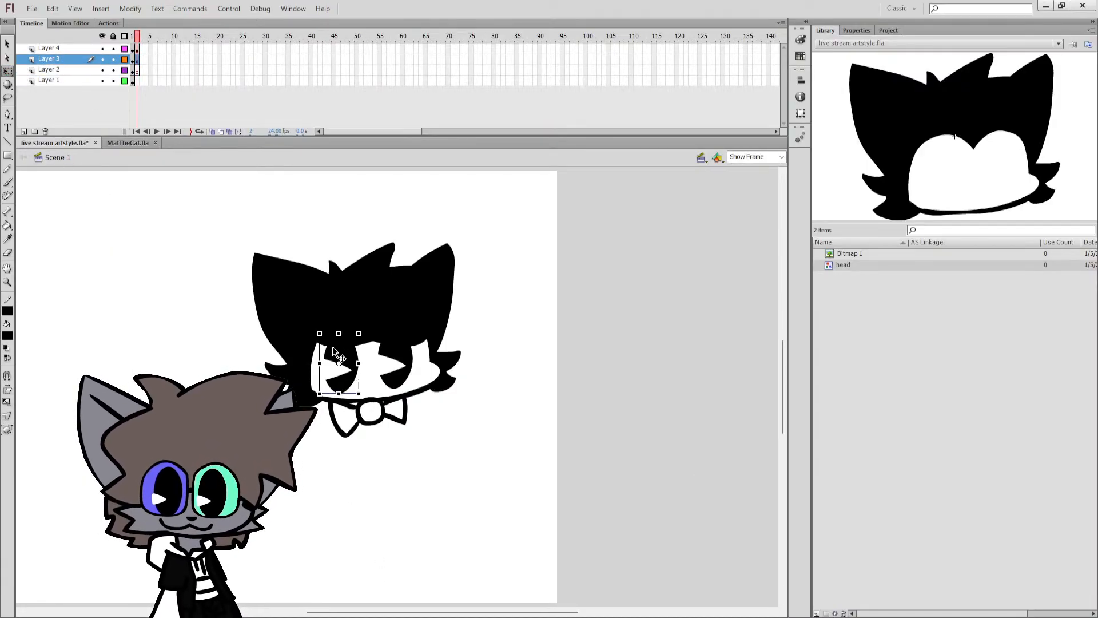
click(461, 337)
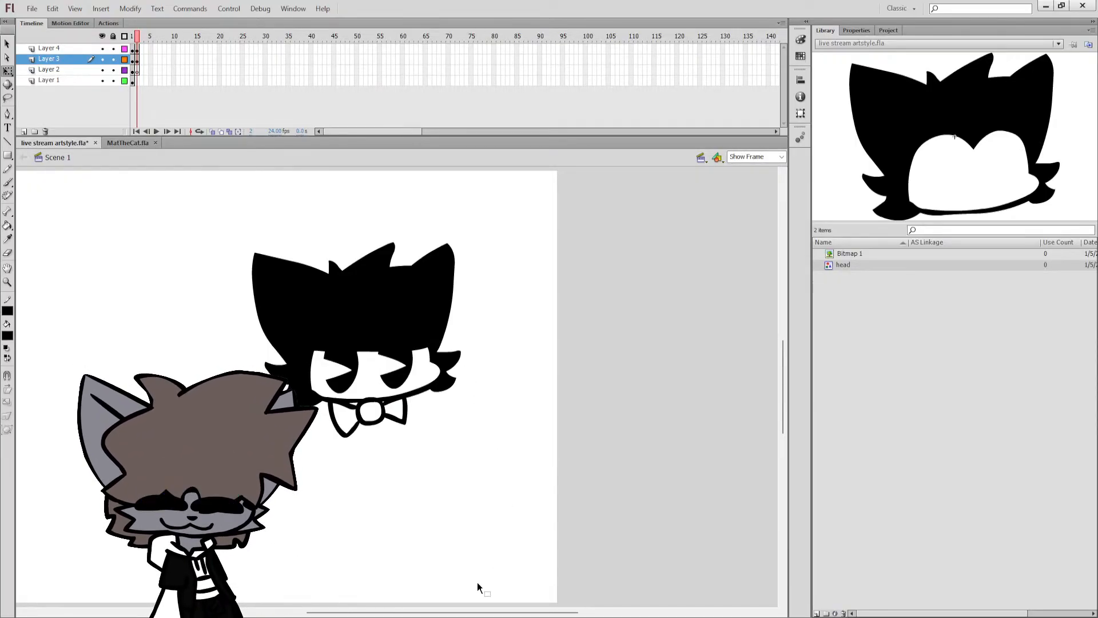
Turn on onion skinning to compare the new head with frame 1, and briefly select all of its artwork.
drag(463, 612, 433, 615)
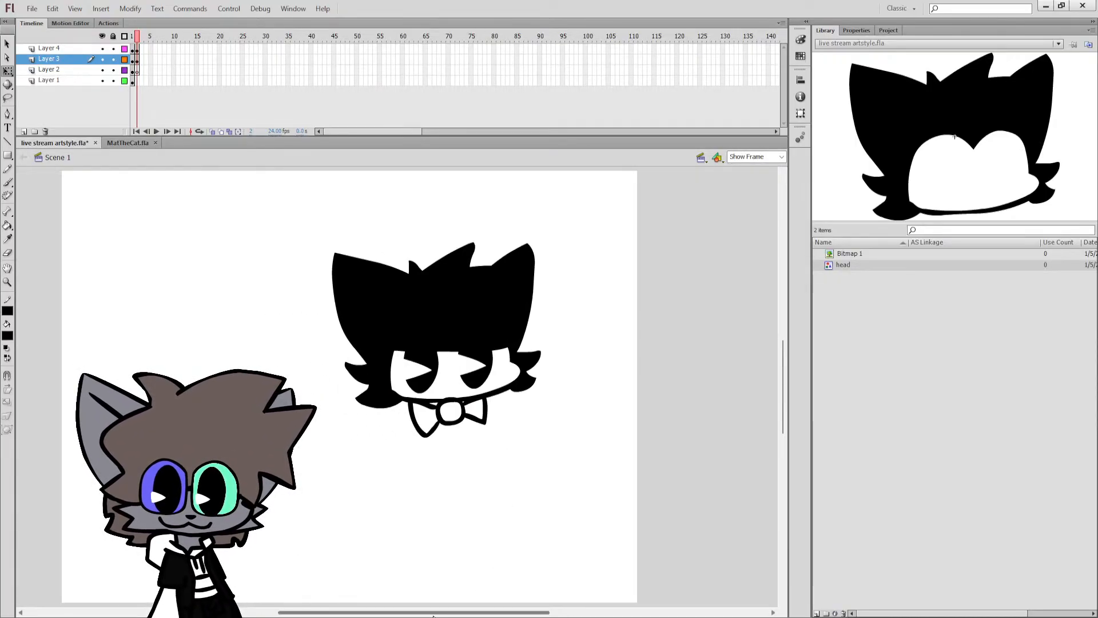
click(212, 132)
key(b)
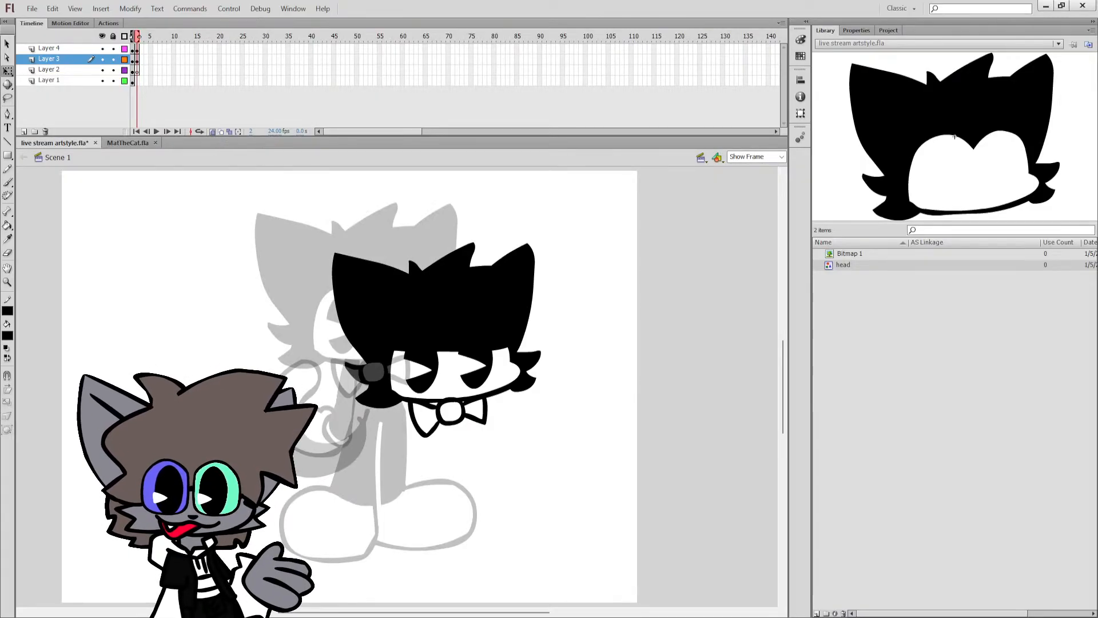
key(ctrl+a)
key(q)
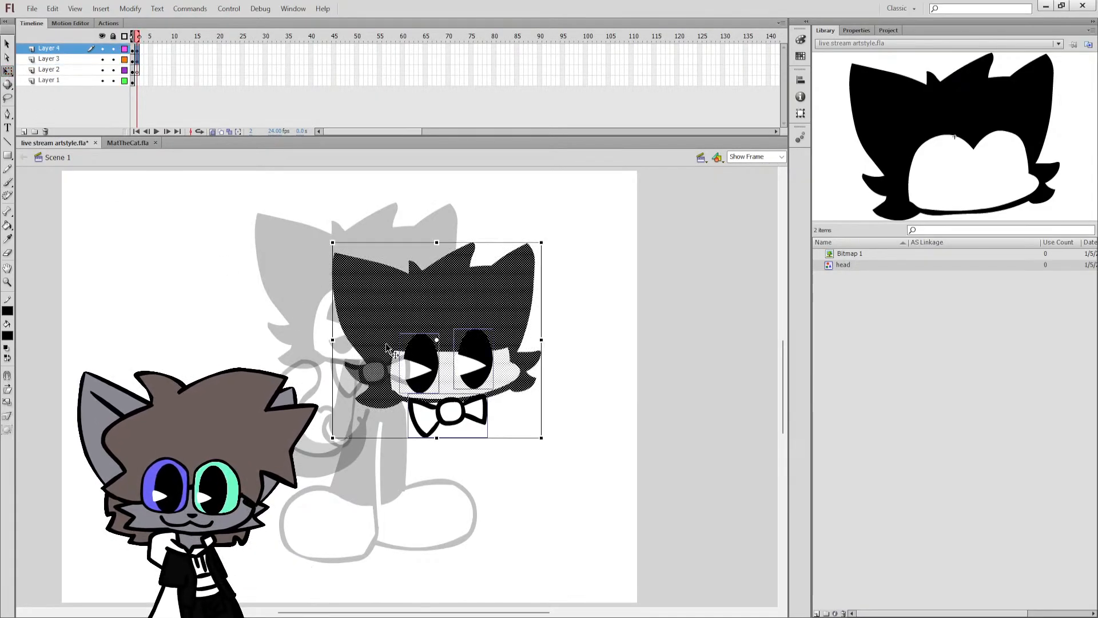
drag(456, 391, 451, 385)
key(Escape)
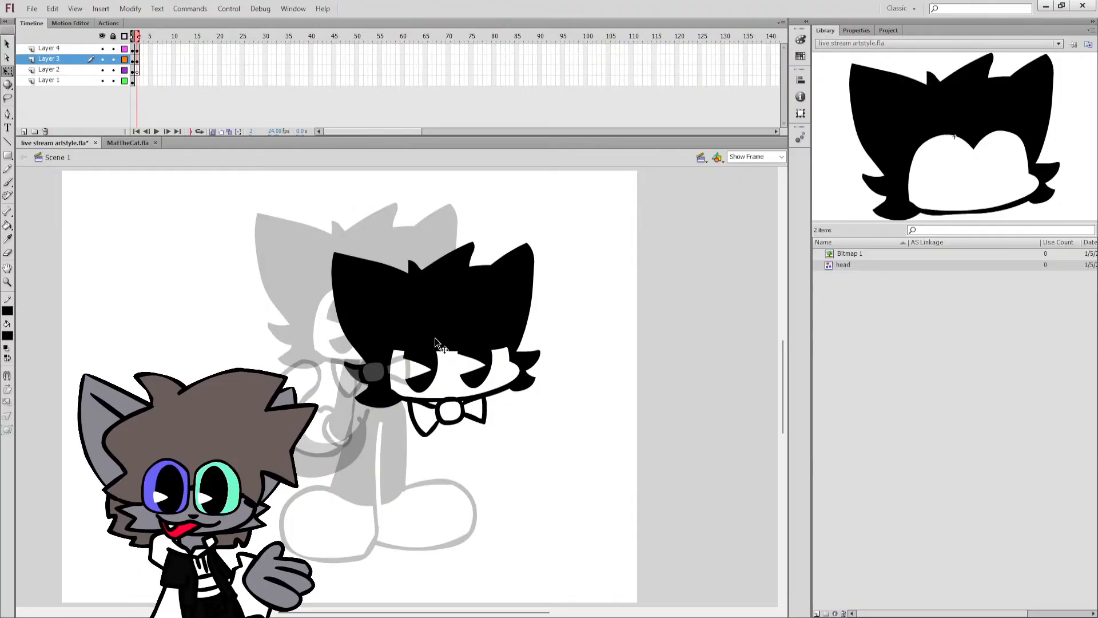
Draw a blue hair sweep from the small top tuft past the left-hand ear and fill its pointed tip.
click(403, 276)
key(Escape)
key(e)
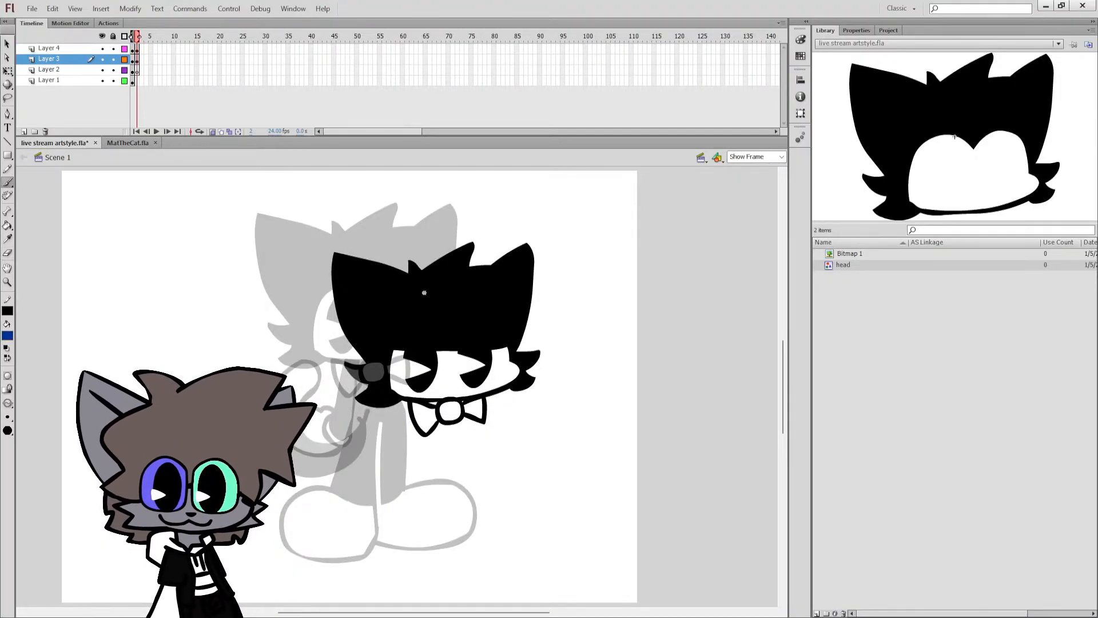
key(k)
click(342, 347)
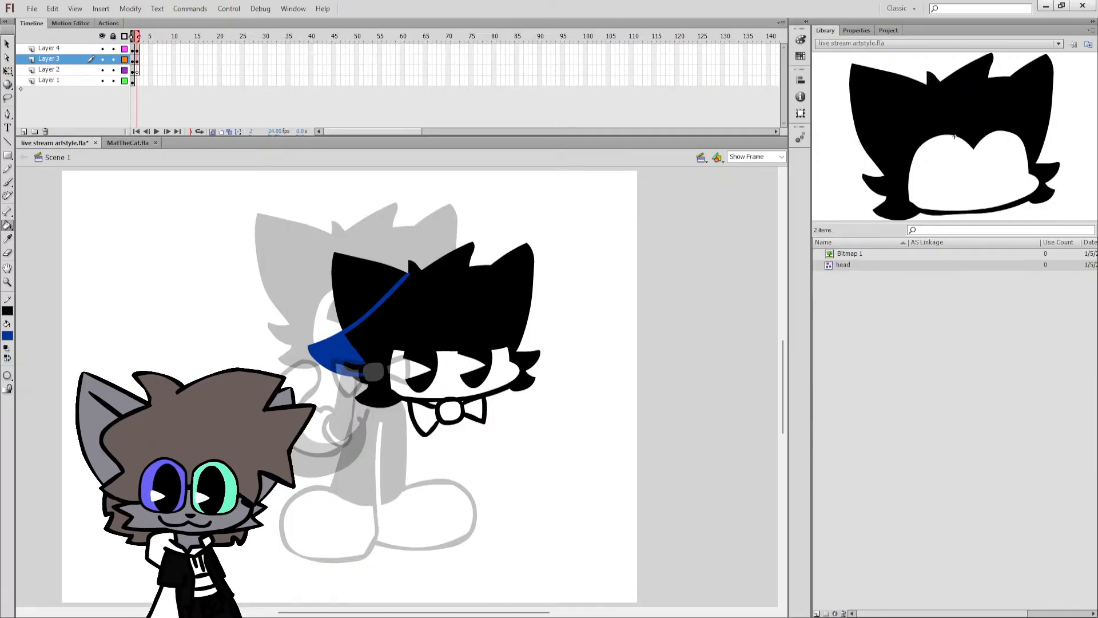
Delete the left-hand ear outside the new hair sweep and recolor the blue sweep black.
key(q)
click(362, 290)
key(Delete)
click(347, 330)
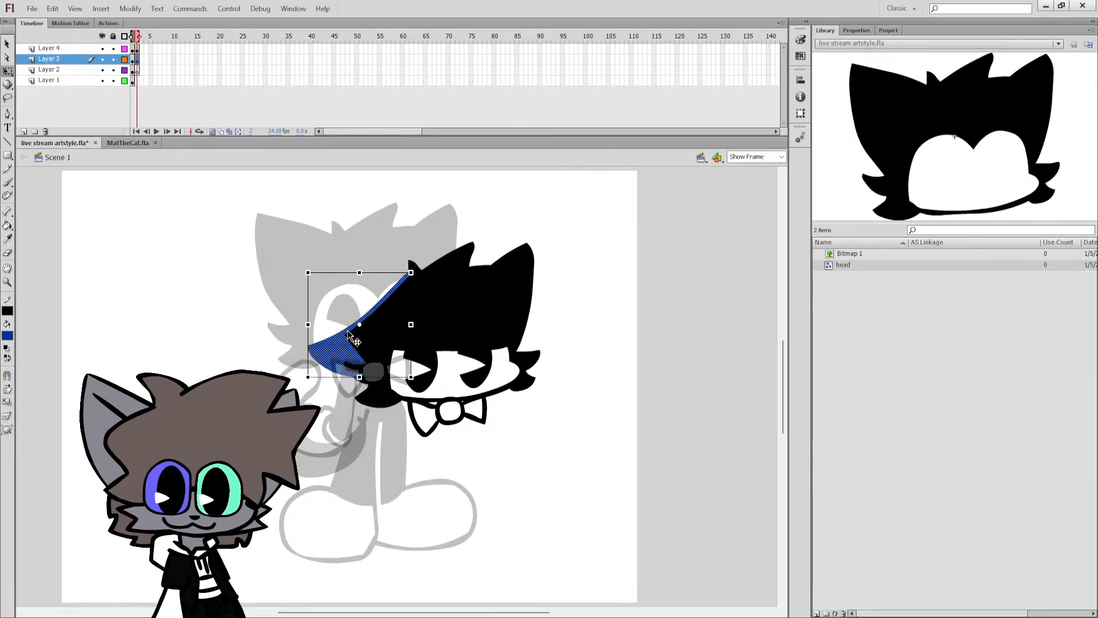
click(6, 348)
click(8, 358)
click(87, 327)
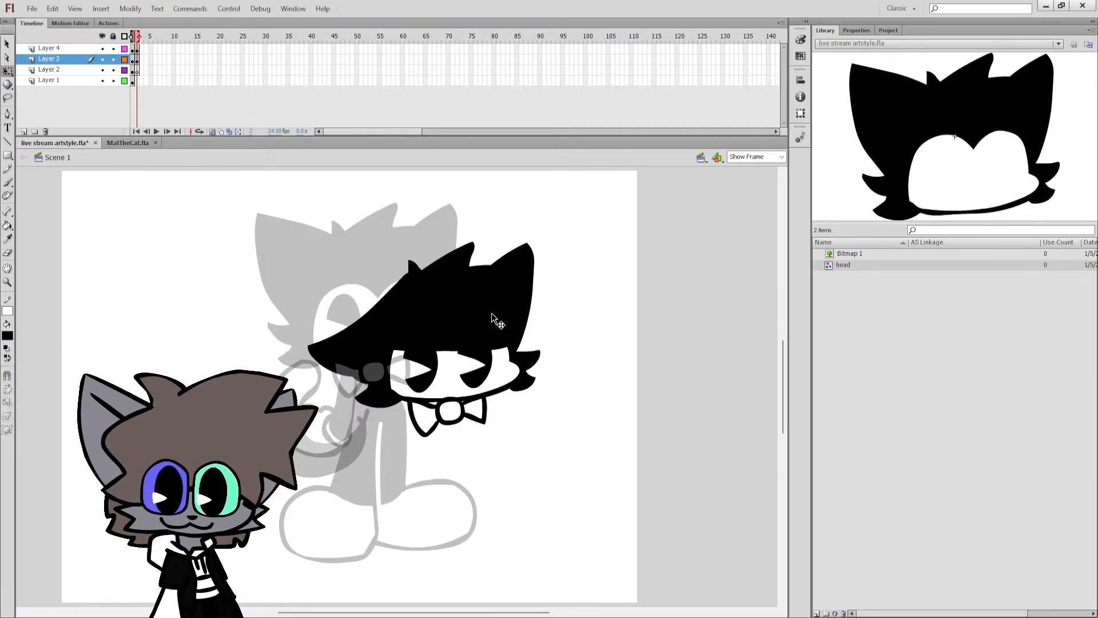
Remove the peak of the right-hand ear, leaving a nearly flat top edge on that side of the head.
click(501, 267)
click(496, 255)
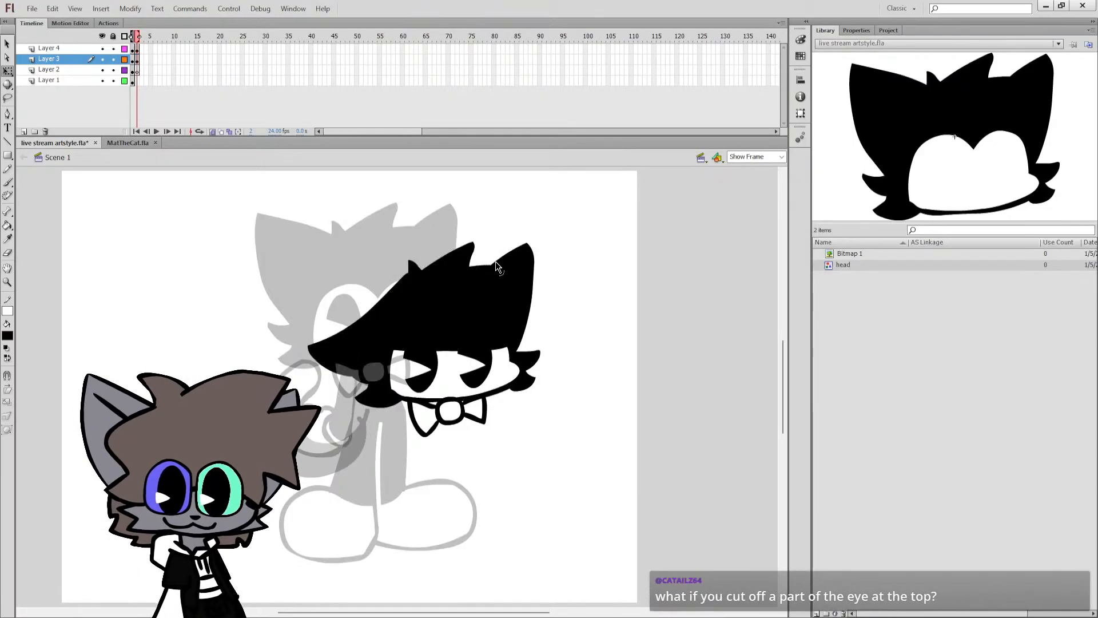
drag(496, 262, 530, 249)
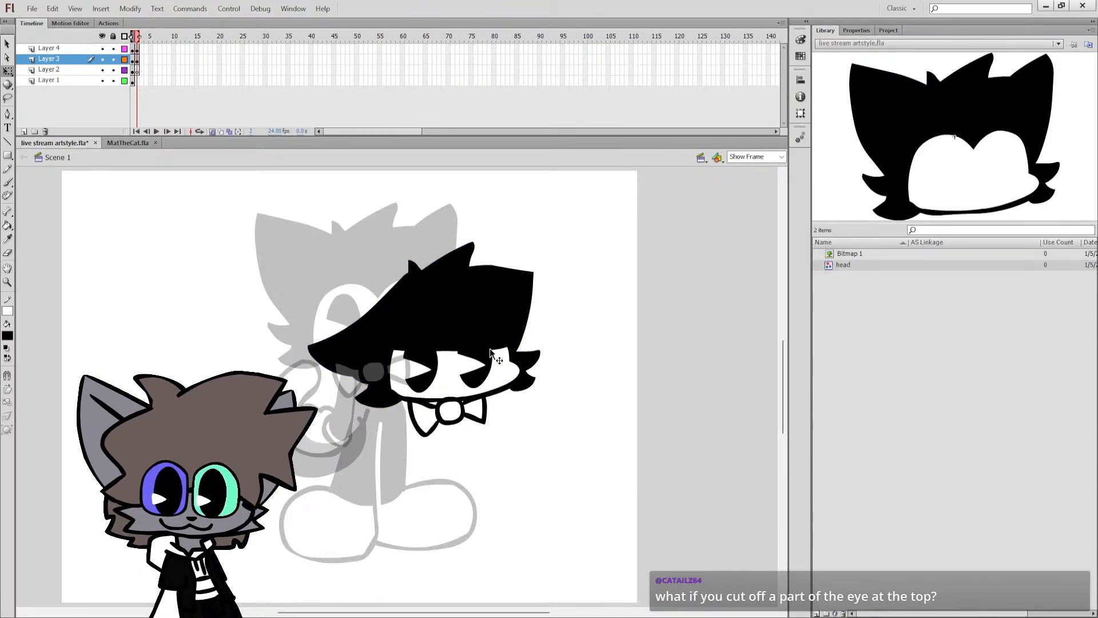
Try to raise the top of the face opening into rounded arcs above both eyes.
drag(494, 349, 481, 323)
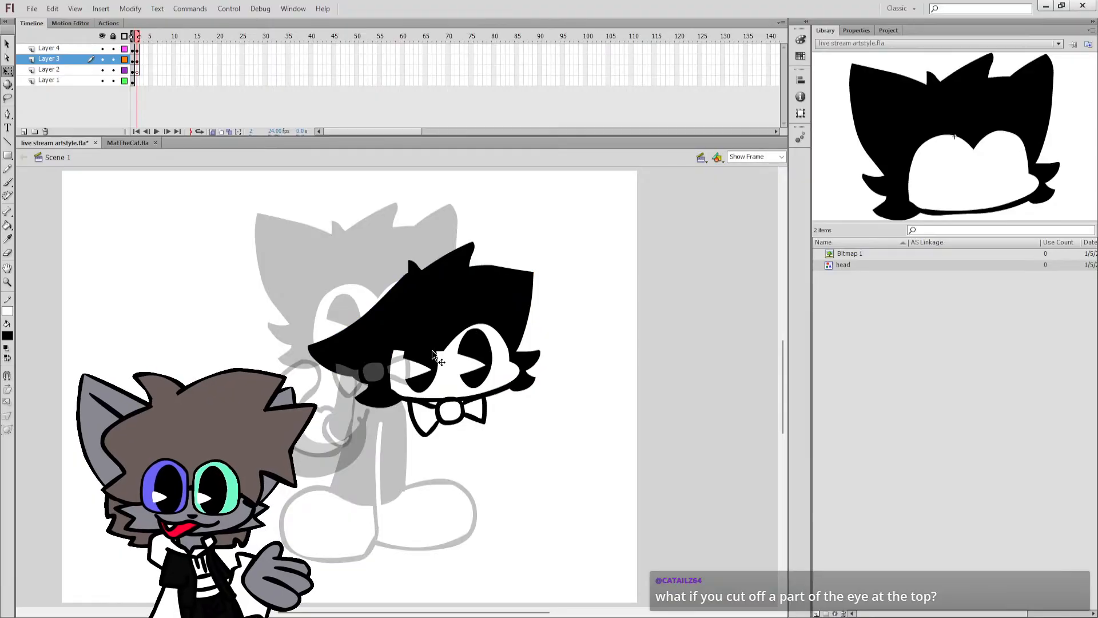
drag(434, 361, 397, 304)
key(ctrl+z)
click(355, 324)
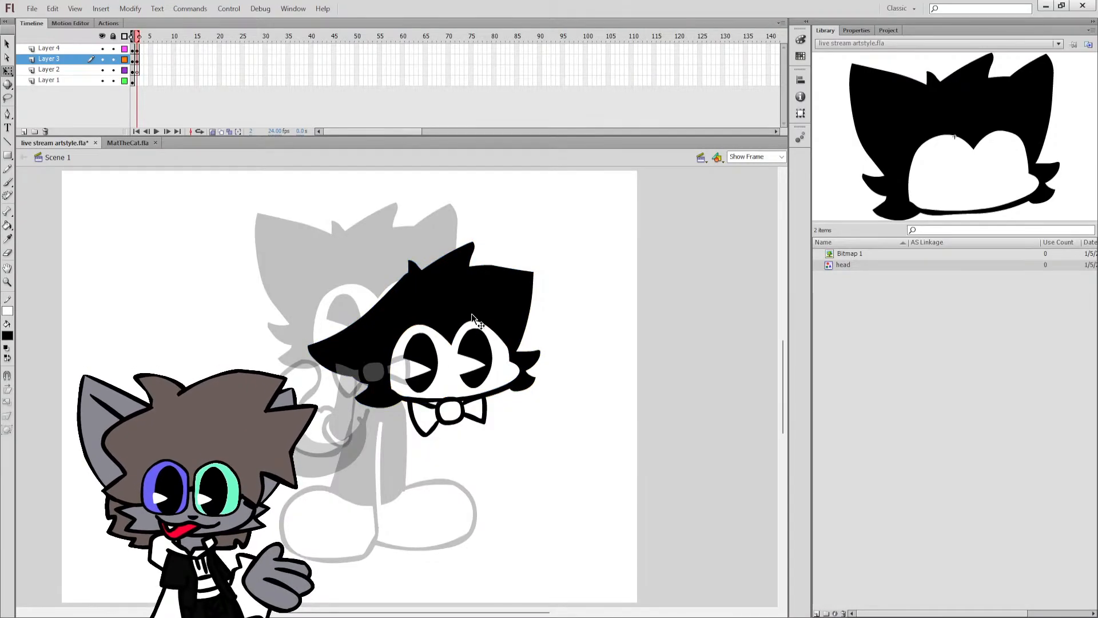
click(542, 321)
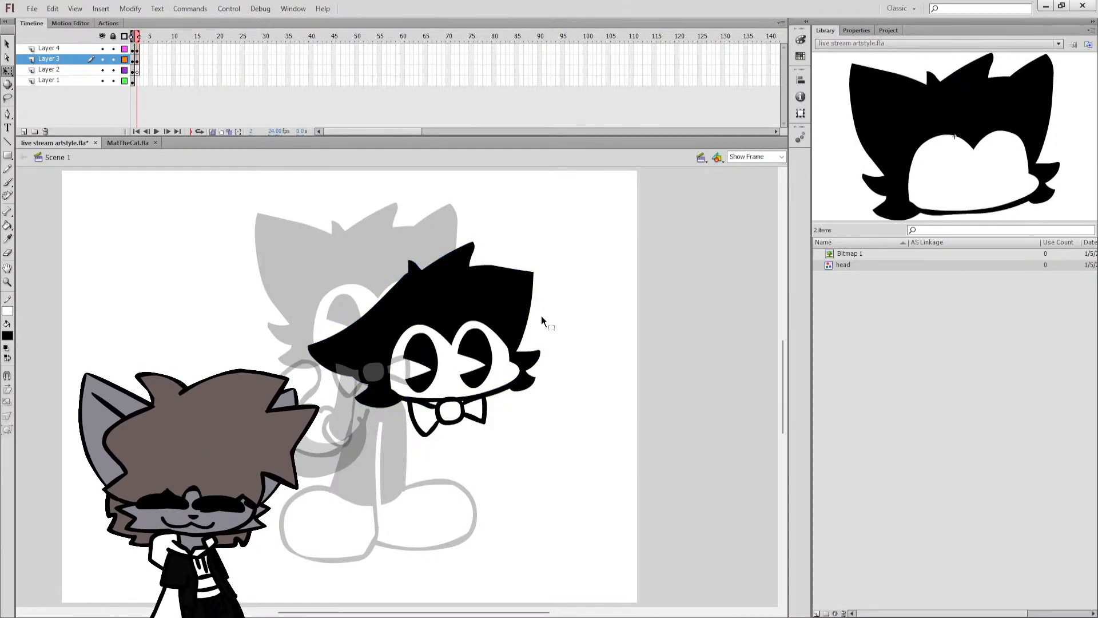
Try to cut the tops of both pupils flat beside the head and place them back in the face opening.
double_click(469, 360)
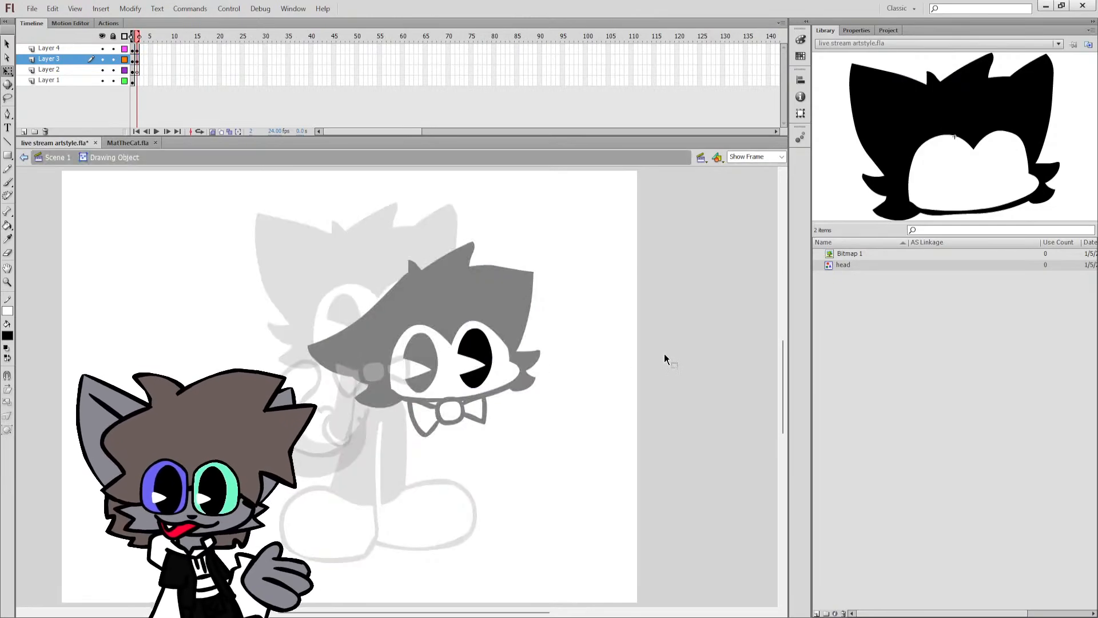
double_click(565, 335)
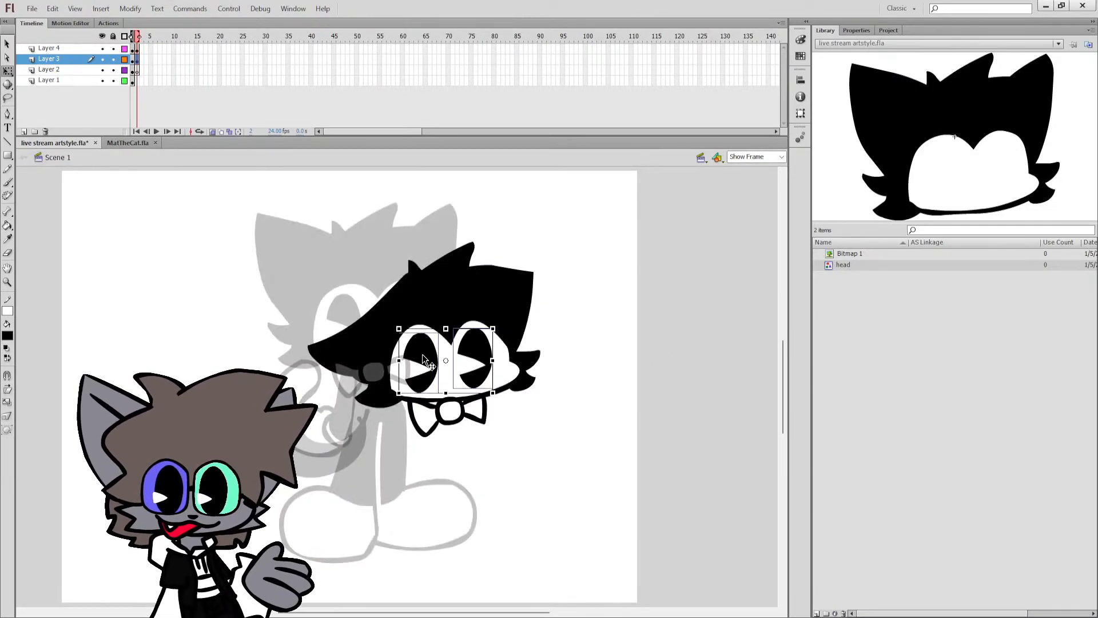
drag(422, 355, 694, 337)
key(e)
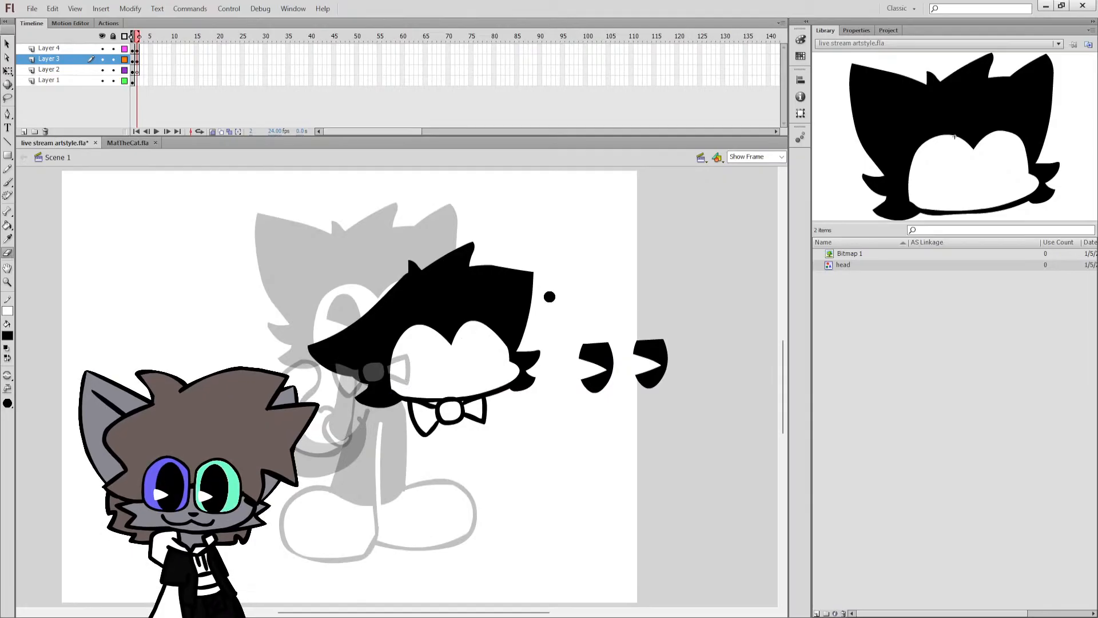
key(q)
drag(564, 336, 681, 404)
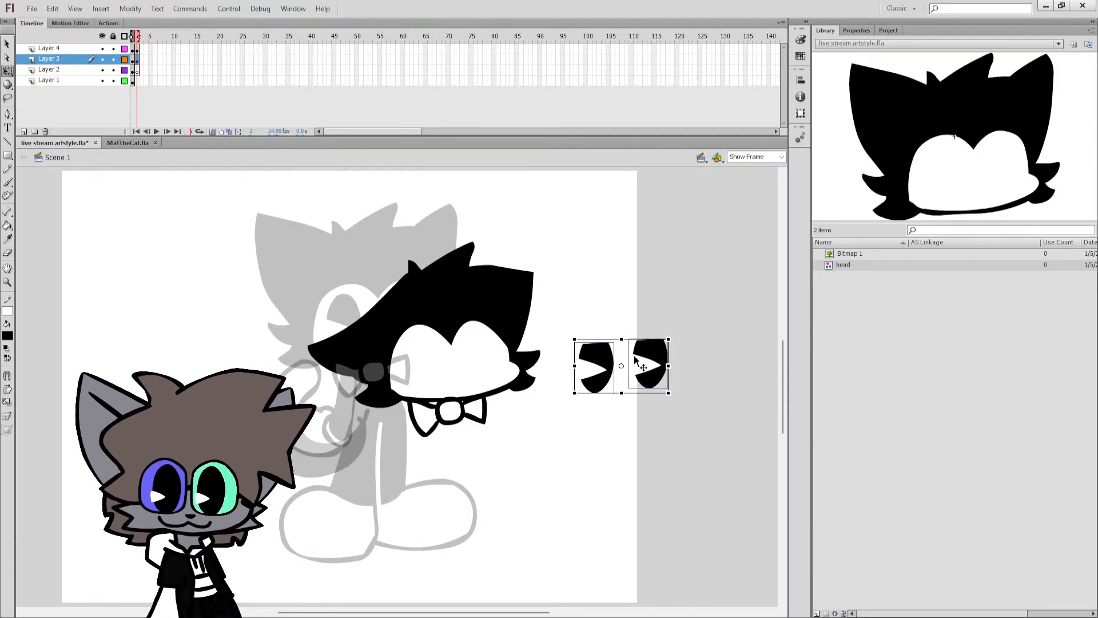
drag(643, 373, 461, 366)
click(556, 298)
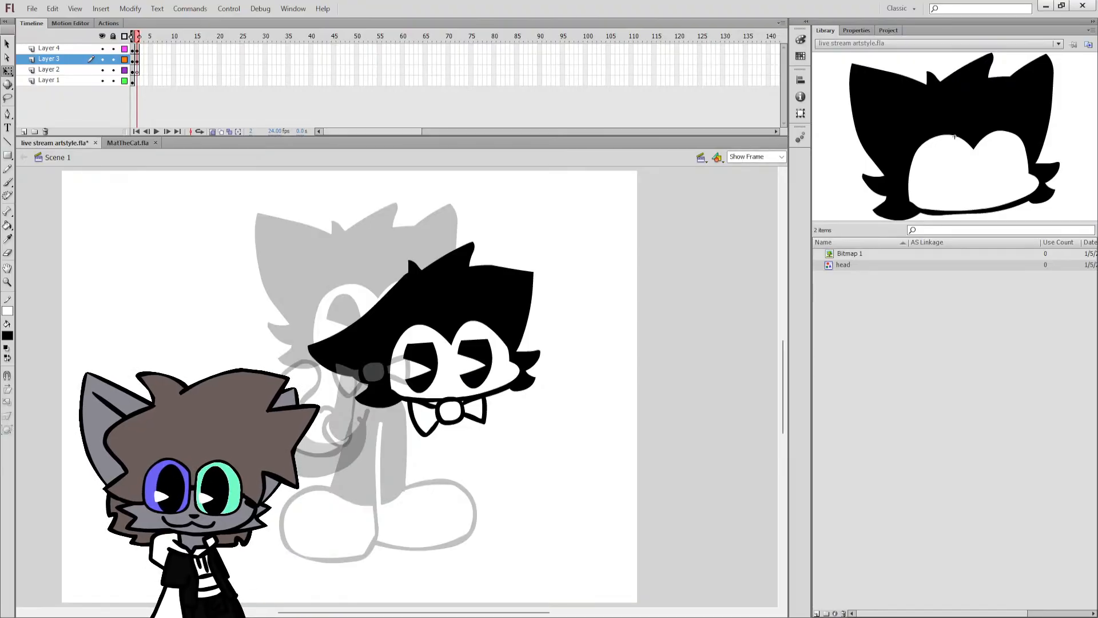
Undo the pupil trimming and the rounded face opening, back to the flat-lidded eyes.
key(ctrl+z)
key(ctrl+z)
key(ctrl+z)
key(ctrl+z)
key(ctrl+z)
key(ctrl+z)
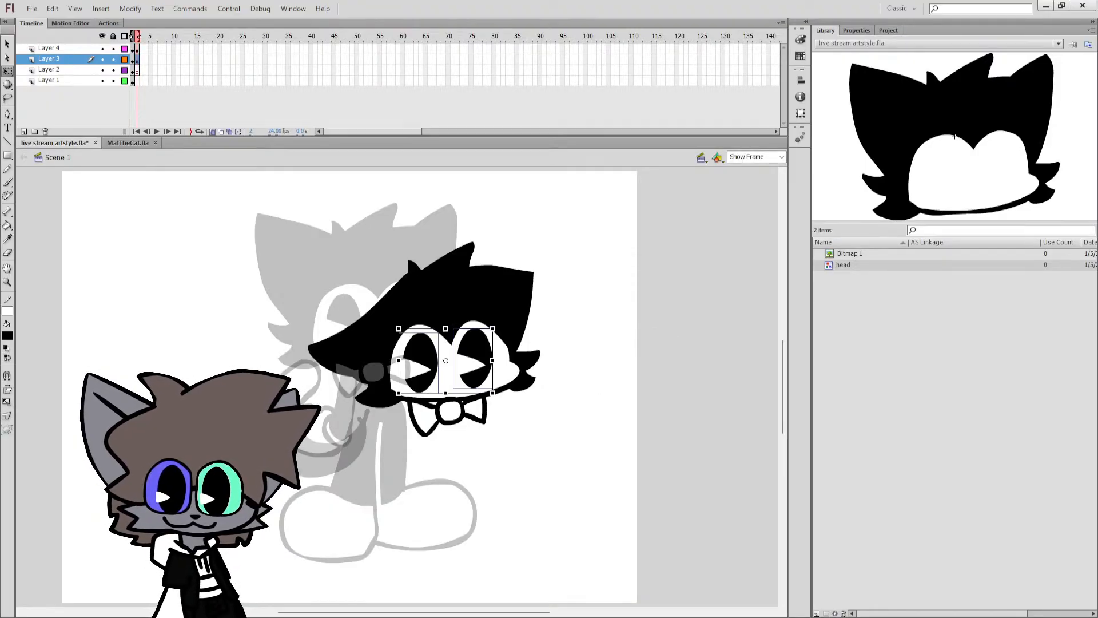
key(ctrl+z)
key(ctrl+z)
key(ctrl+z)
key(ctrl+z)
key(ctrl+z)
key(ctrl+z)
key(ctrl+z)
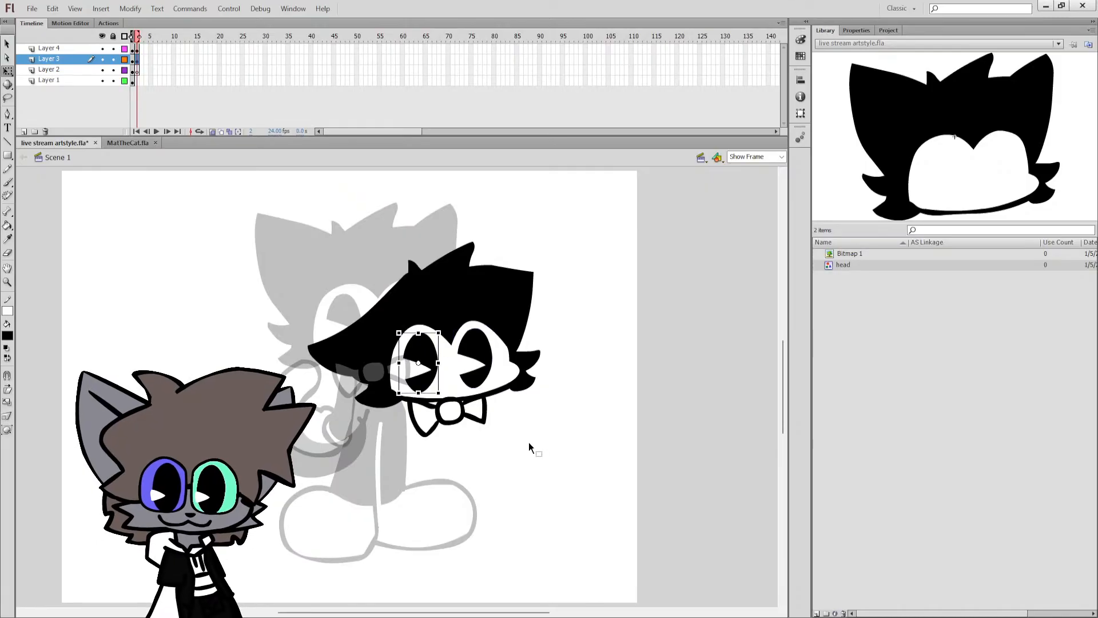
key(ctrl+z)
key(ctrl+z)
key(ctrl+z)
key(ctrl+z)
key(ctrl+z)
key(ctrl+z)
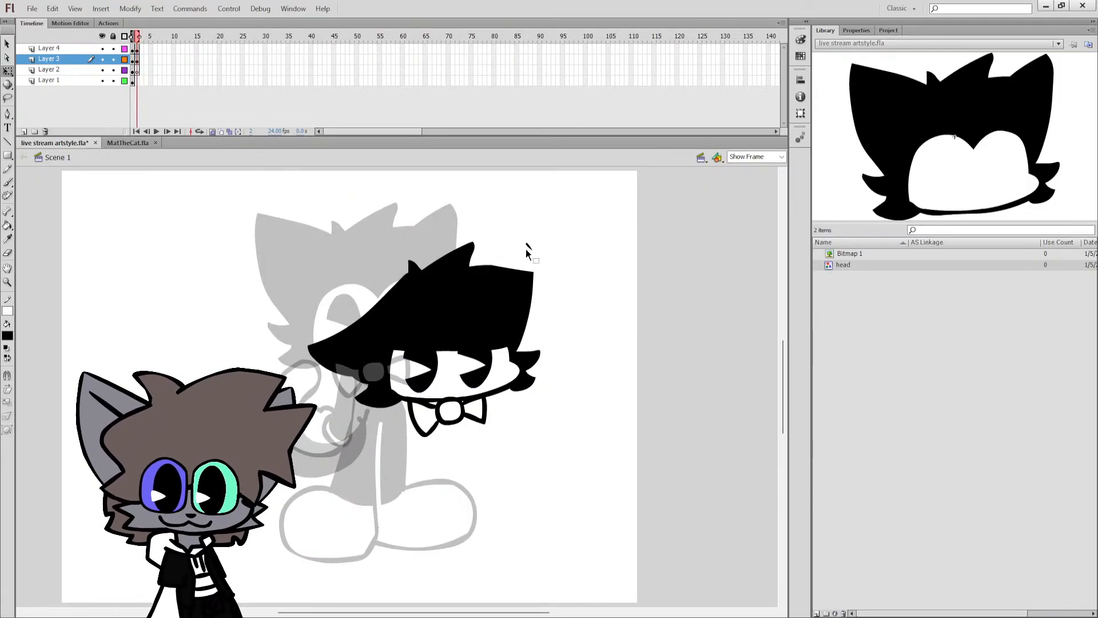
key(ctrl+z)
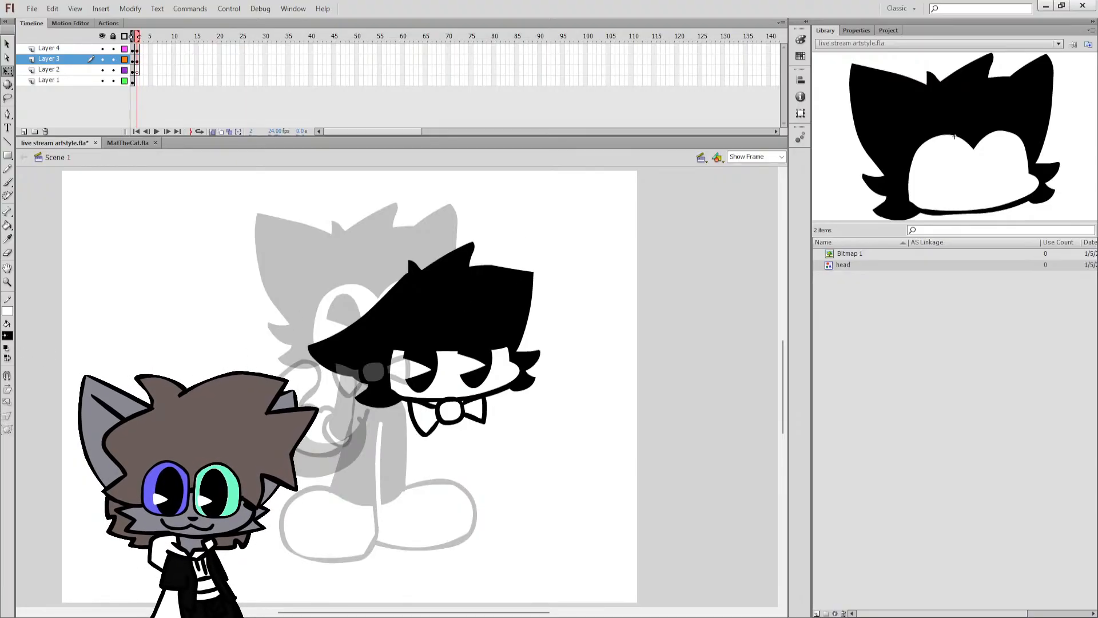
Draw a teal jagged hair outline from the head's top down its right-hand side, ending in a pointed cheek tuft.
key(b)
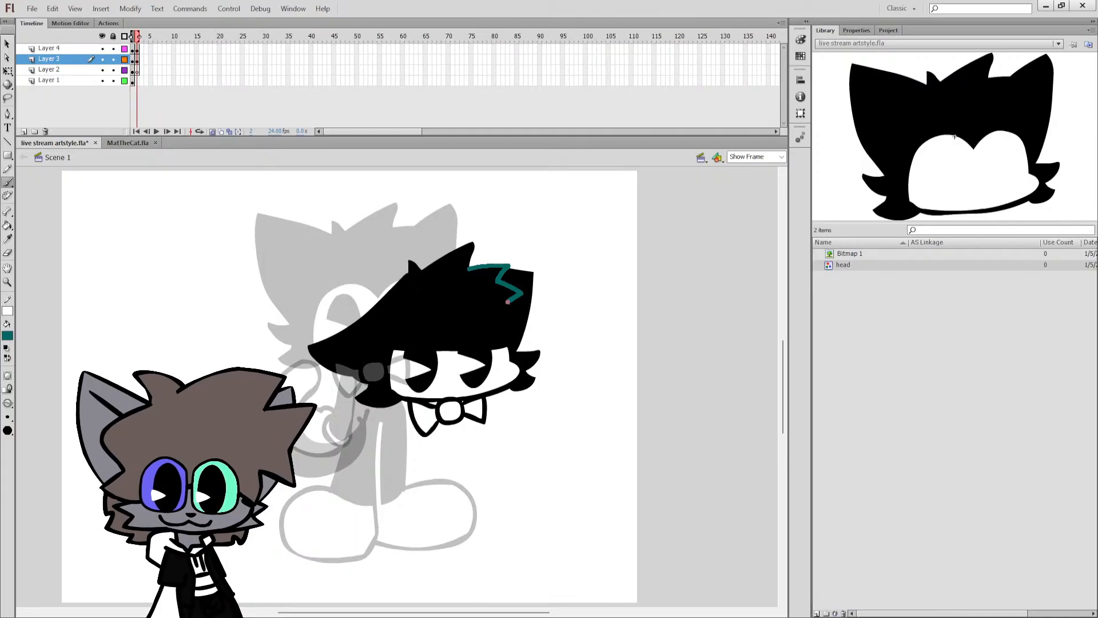
drag(506, 303, 526, 372)
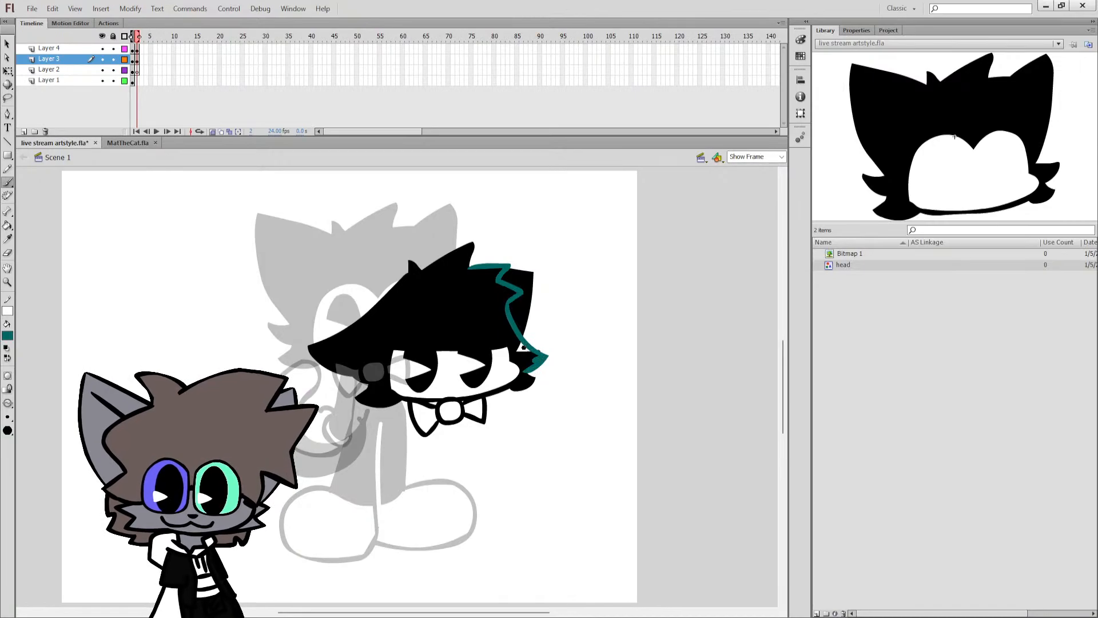
key(k)
click(518, 346)
key(ctrl+z)
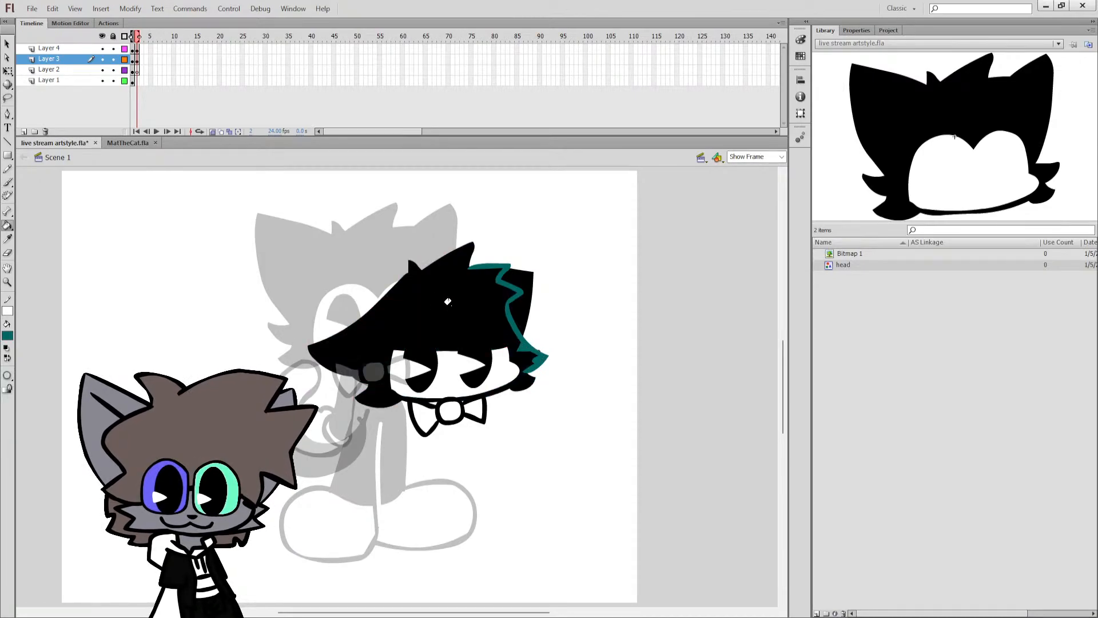
Delete the black remainder of the right-hand ear outside the jagged outline and recolor the teal outline black.
key(q)
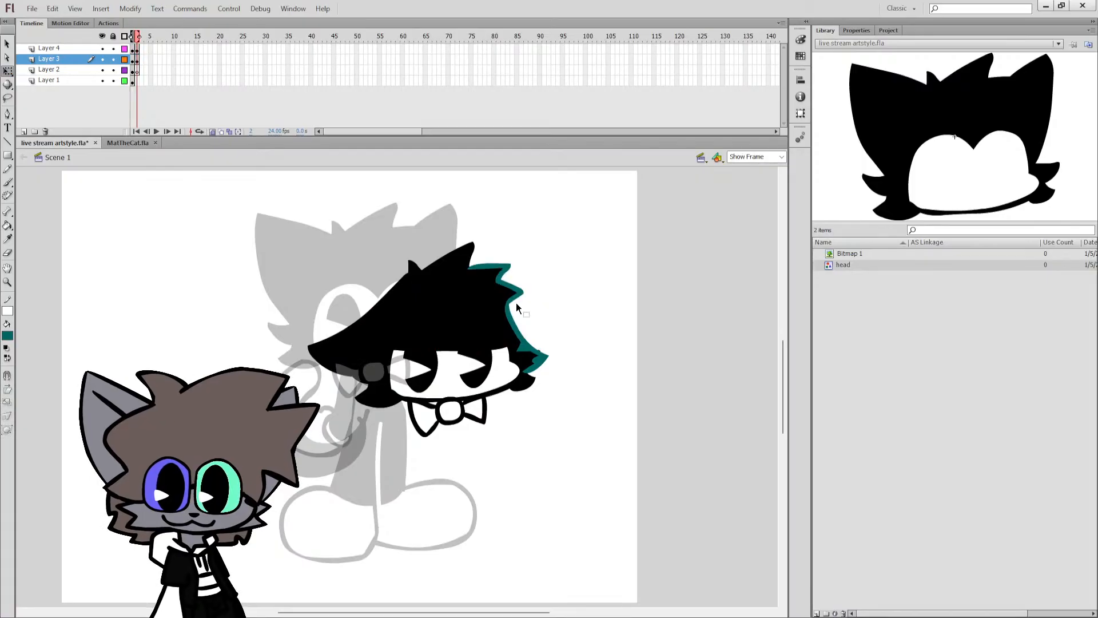
click(516, 307)
click(7, 348)
click(7, 358)
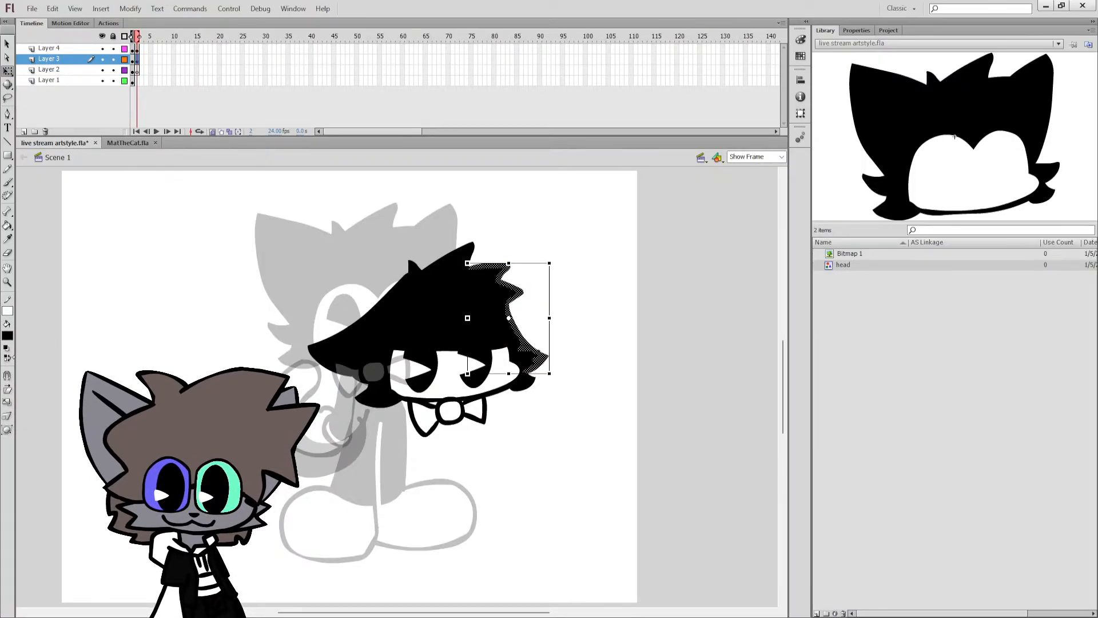
click(149, 299)
Select the whole frame 2 head together with its eyes and bow tie and move it slightly higher on the stage.
key(b)
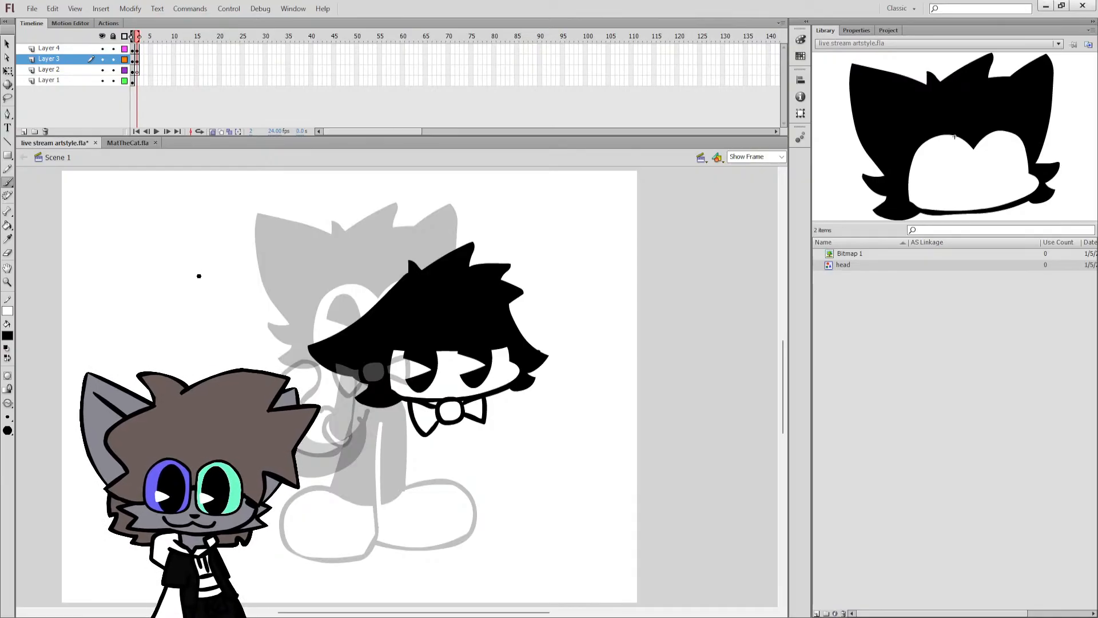
click(138, 59)
click(138, 70)
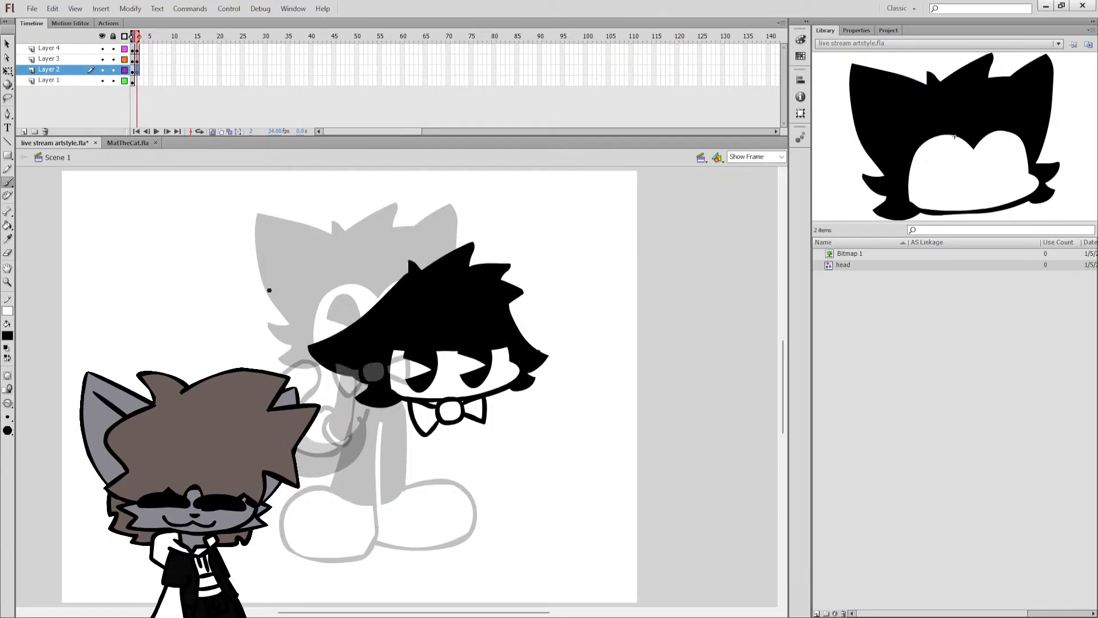
click(138, 82)
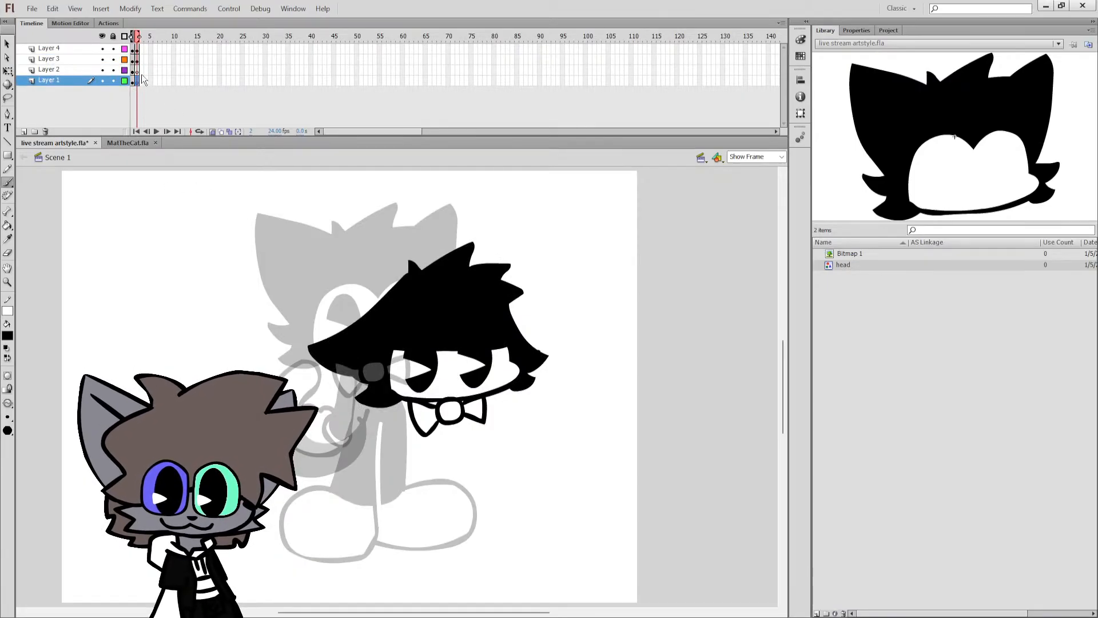
click(137, 70)
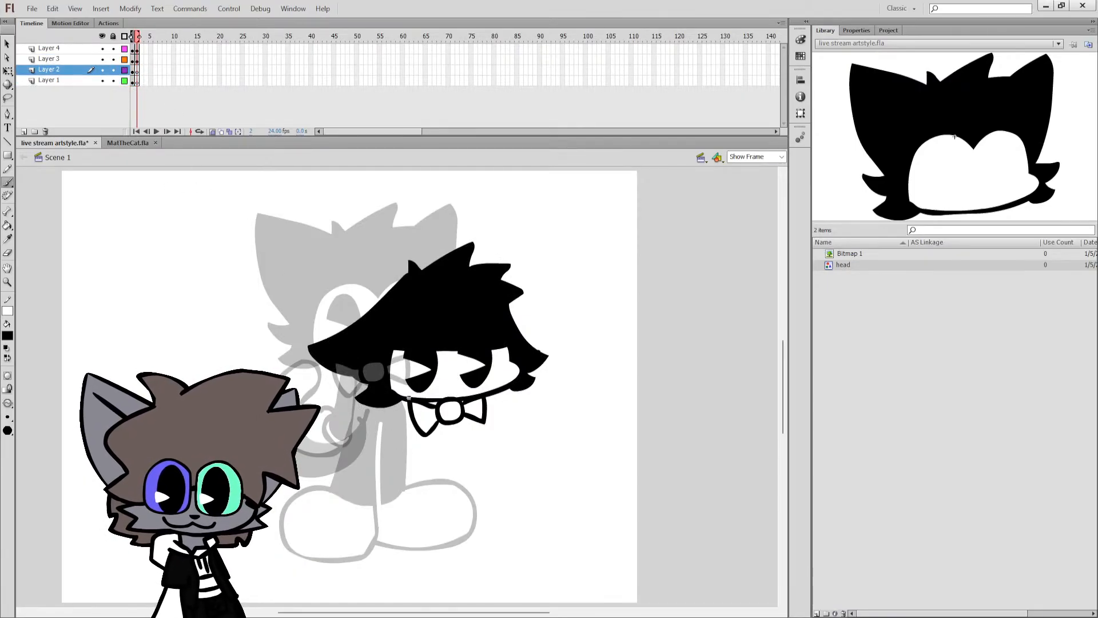
click(5, 71)
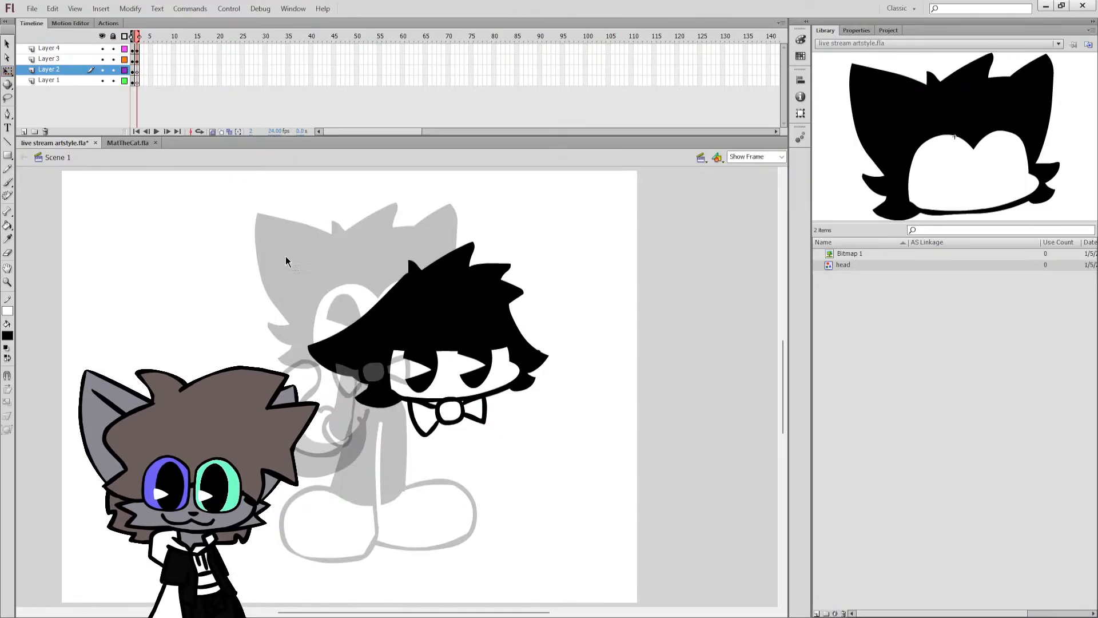
key(ctrl+a)
drag(456, 379, 456, 365)
click(416, 406)
key(b)
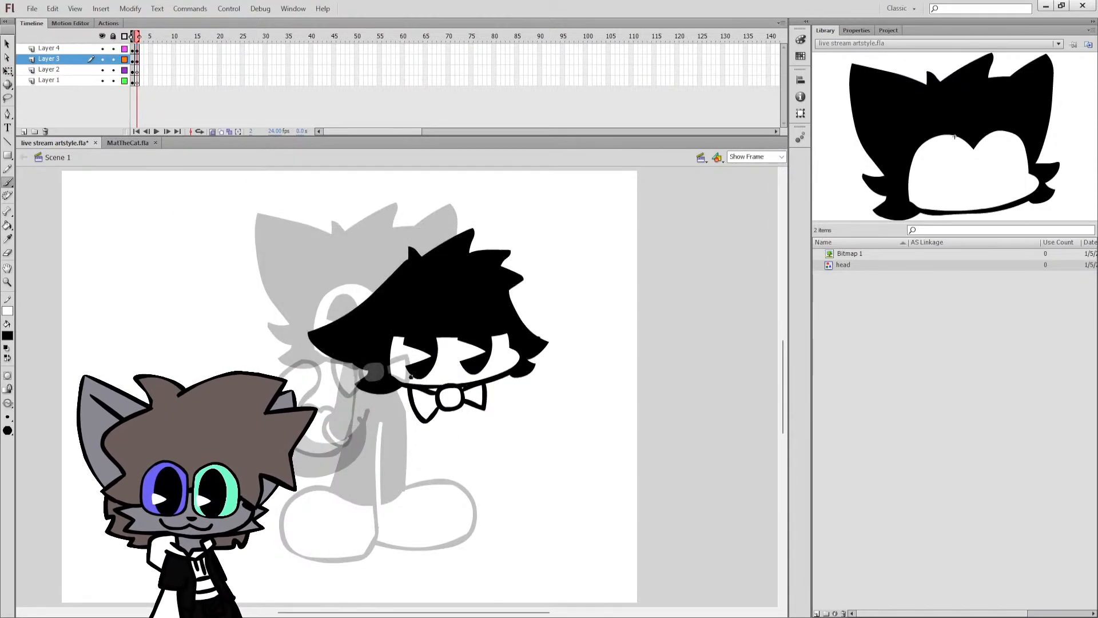
Try out several curved black back lines on Layer 2, running from the head's lower edge down toward the feet.
drag(369, 392, 355, 426)
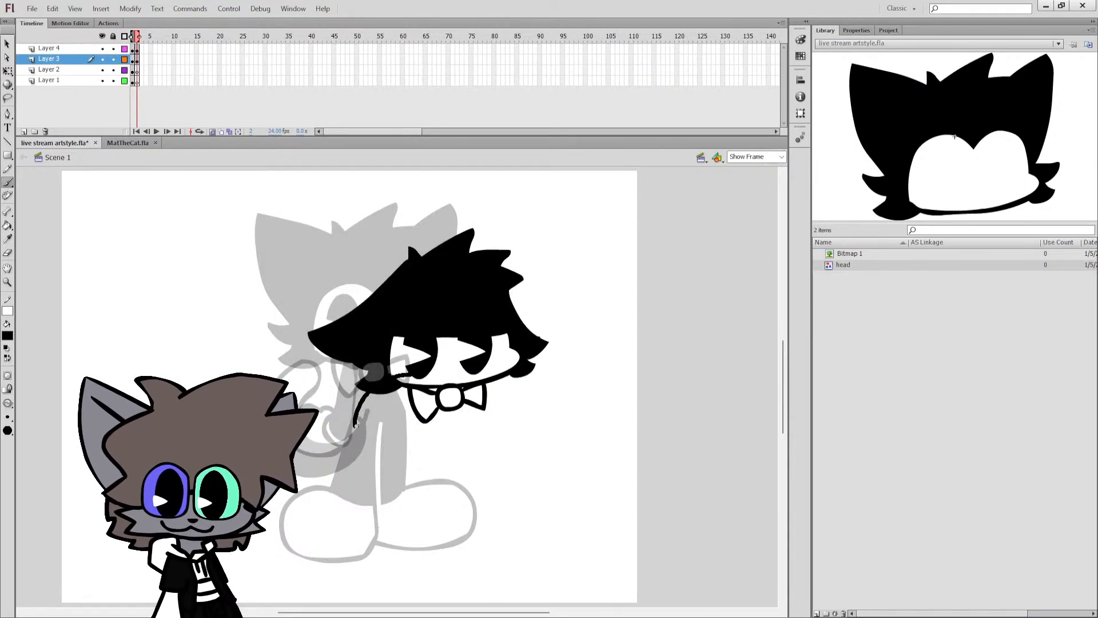
click(138, 70)
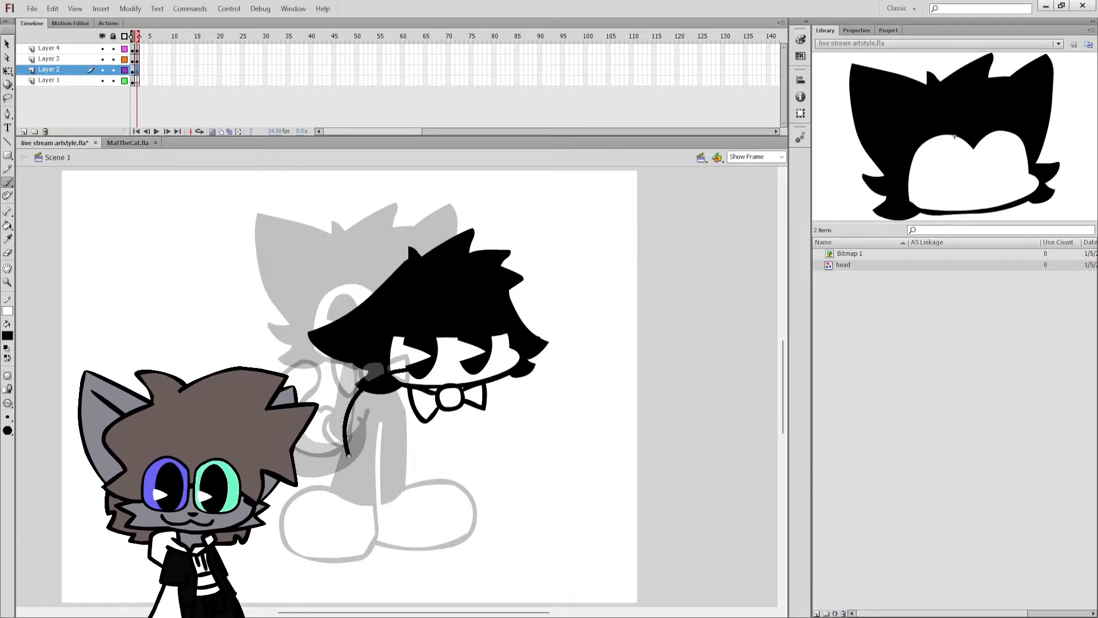
key(ctrl+z)
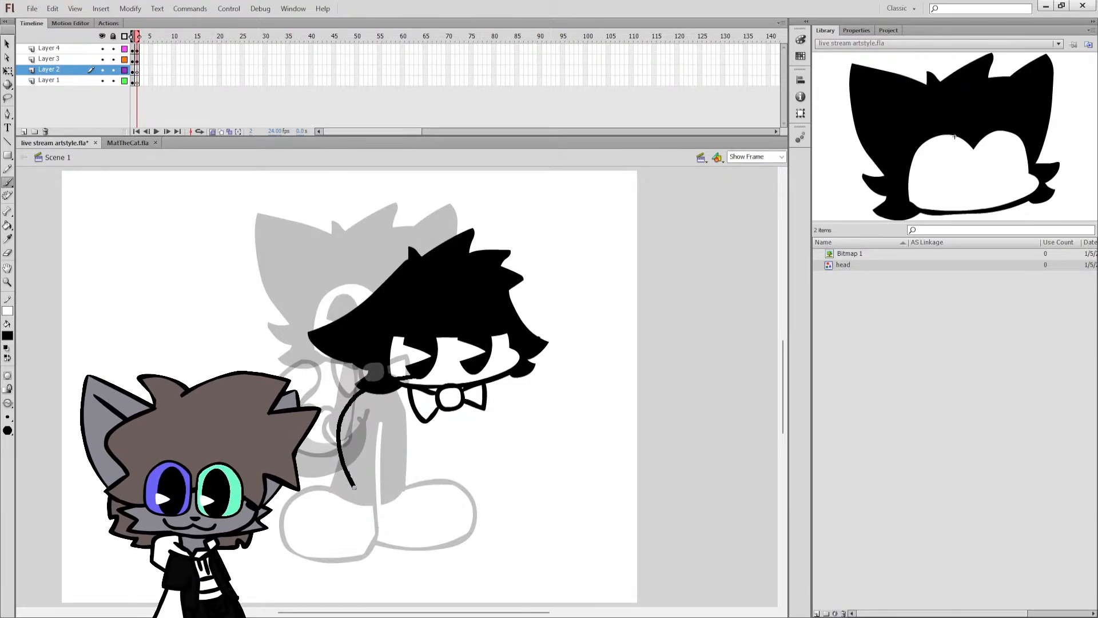
drag(354, 487, 356, 490)
key(ctrl+z)
drag(406, 375, 360, 388)
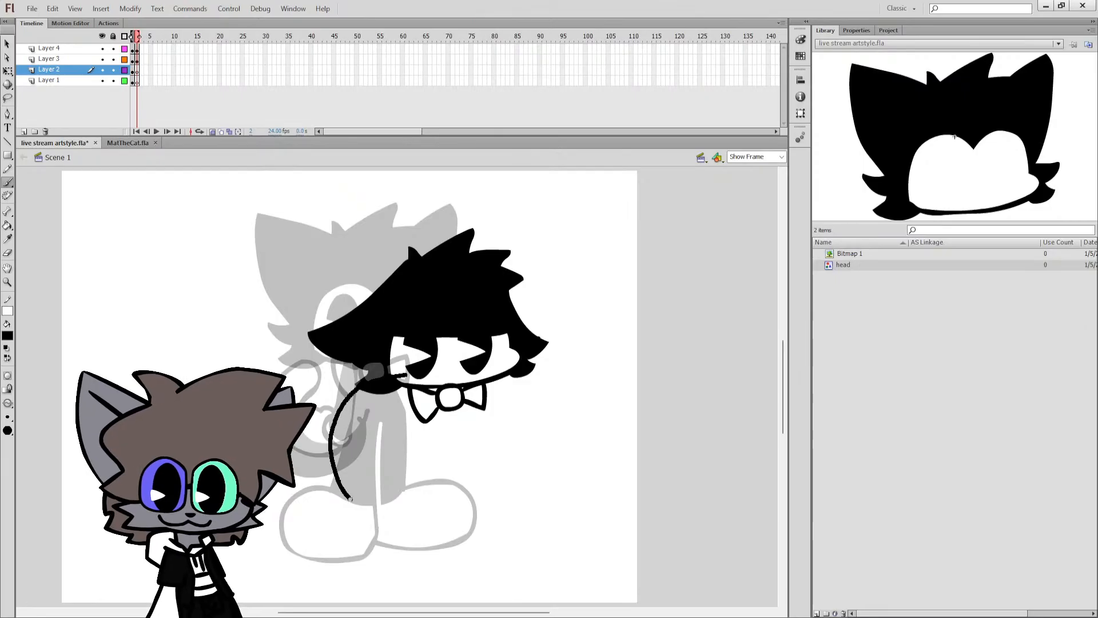
Try two foot outlines below the back line, then undo the whole body sketch.
mouse_move(350, 499)
mouse_down()
mouse_move(370, 553)
mouse_move(422, 559)
mouse_up()
key(ctrl+z)
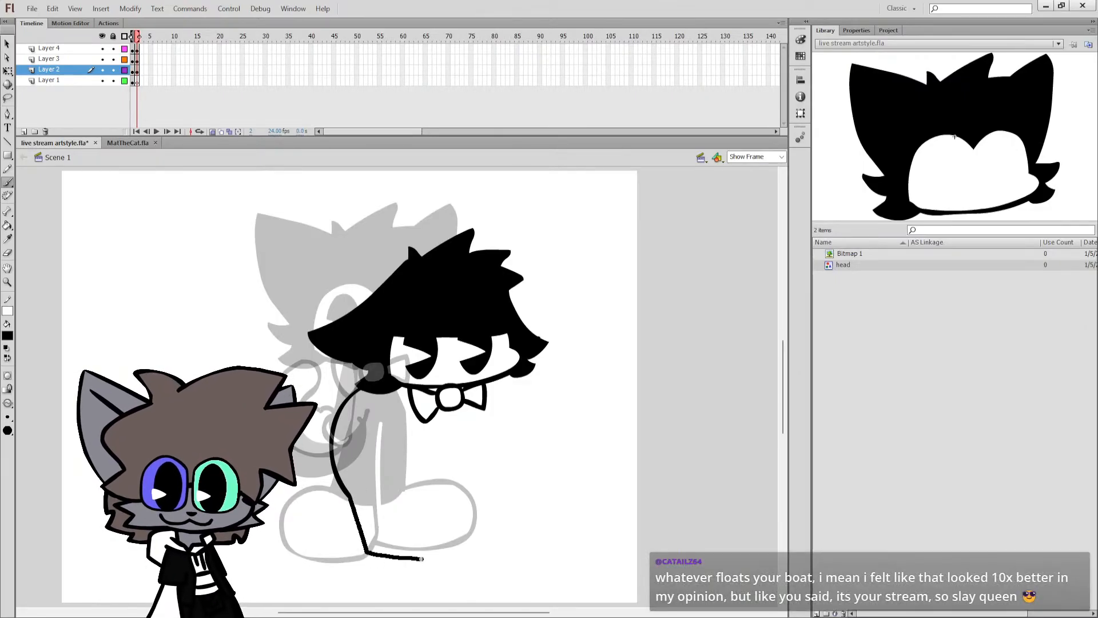
key(ctrl+z)
key(ctrl+z)
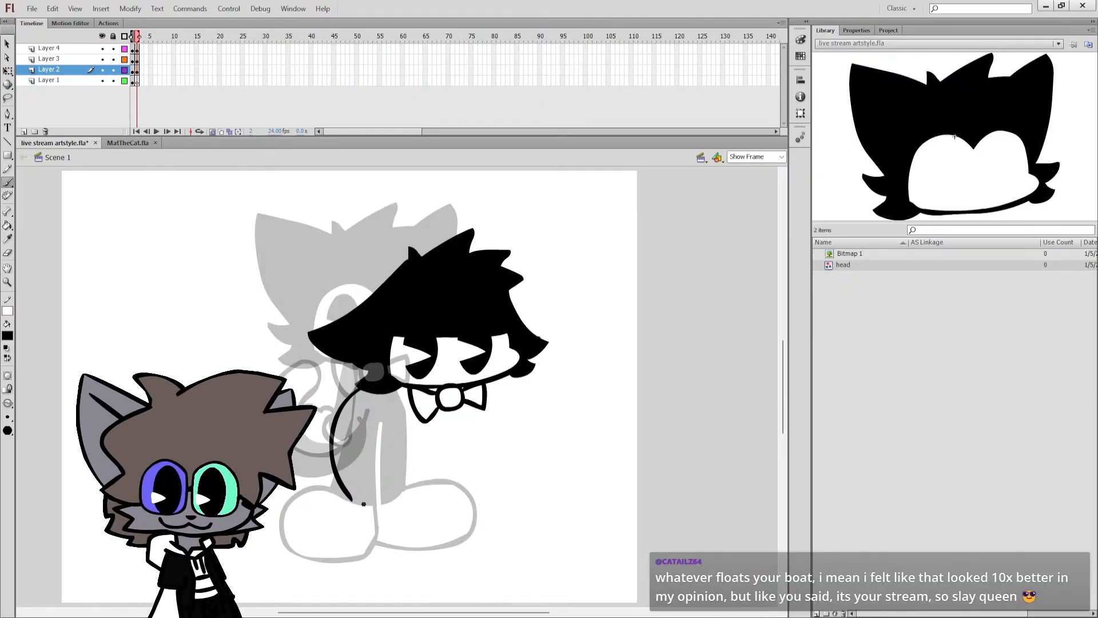
drag(360, 504, 419, 487)
mouse_move(433, 551)
mouse_down()
mouse_move(352, 551)
mouse_move(348, 504)
mouse_up()
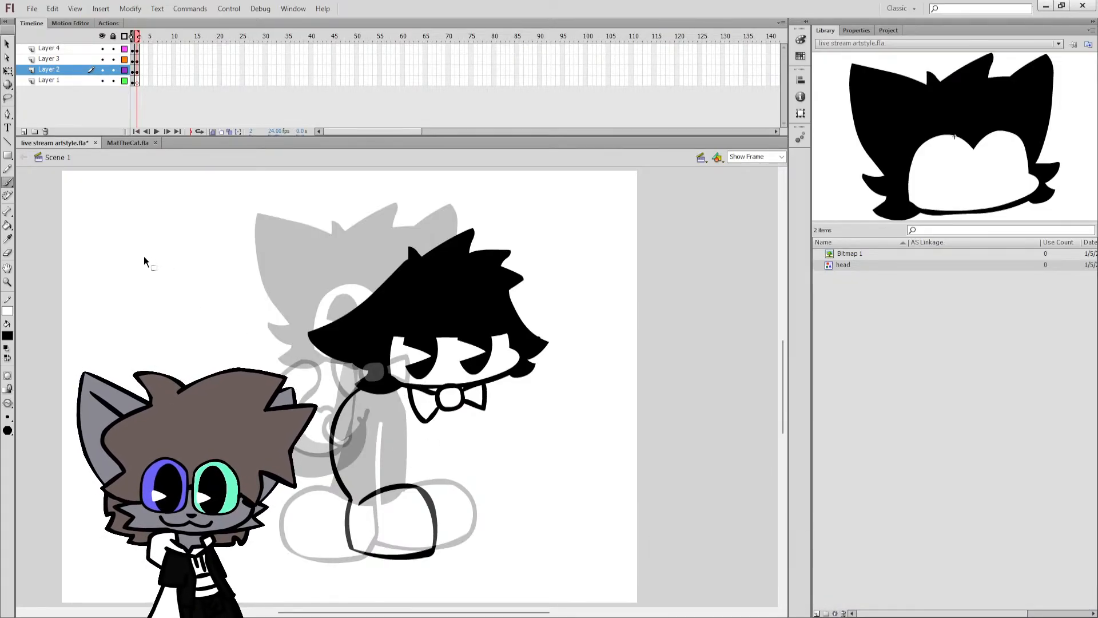
key(ctrl+z)
key(ctrl+z)
key(ctrl+z)
key(ctrl+z)
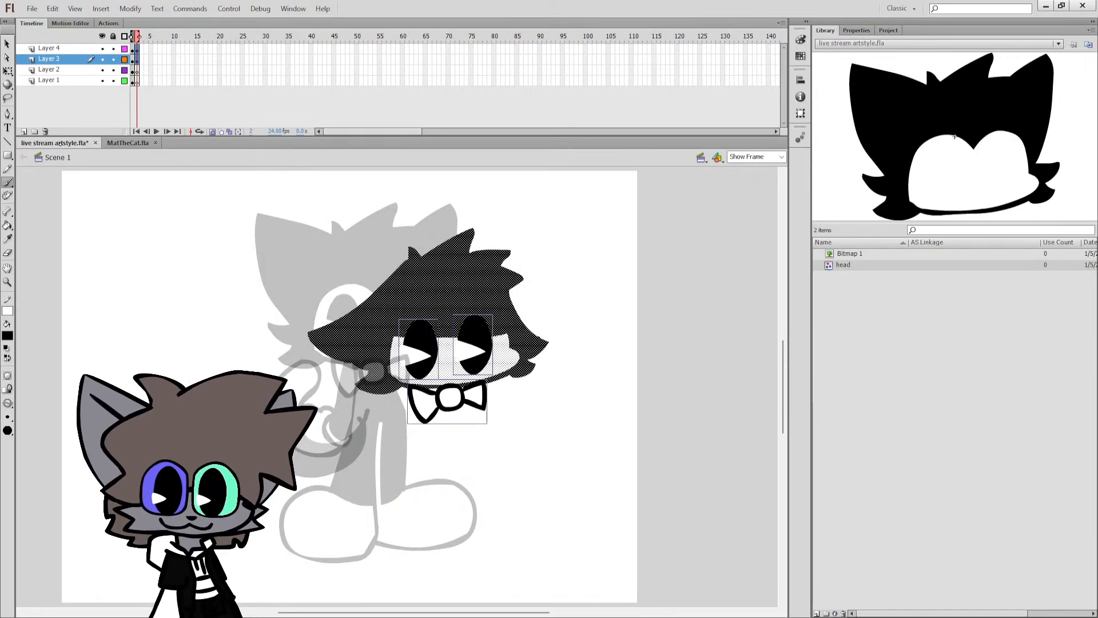
Clear the selection of the head artwork and save the document.
click(8, 71)
click(114, 268)
key(ctrl+s)
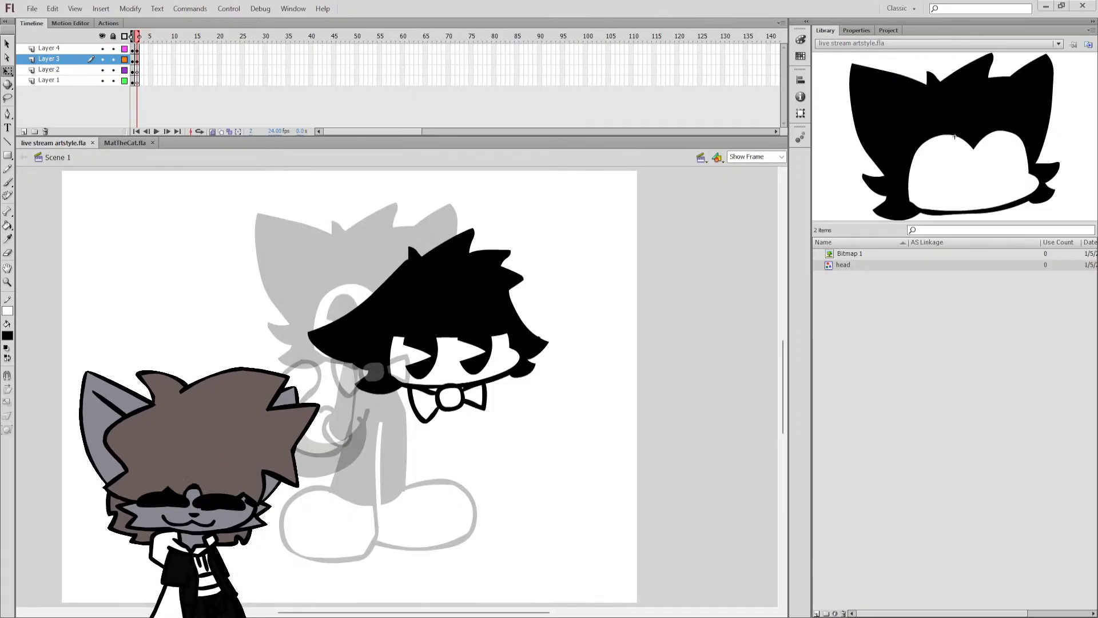
Open the head symbol from the library and paint two black oval pupils in its face opening.
double_click(829, 265)
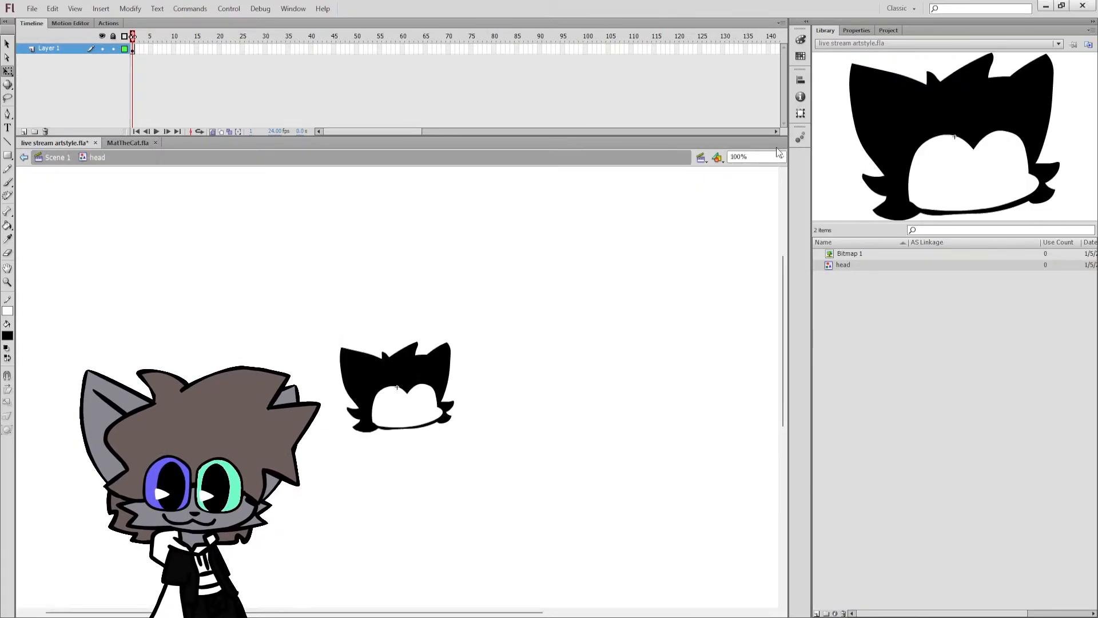
key(ctrl+=)
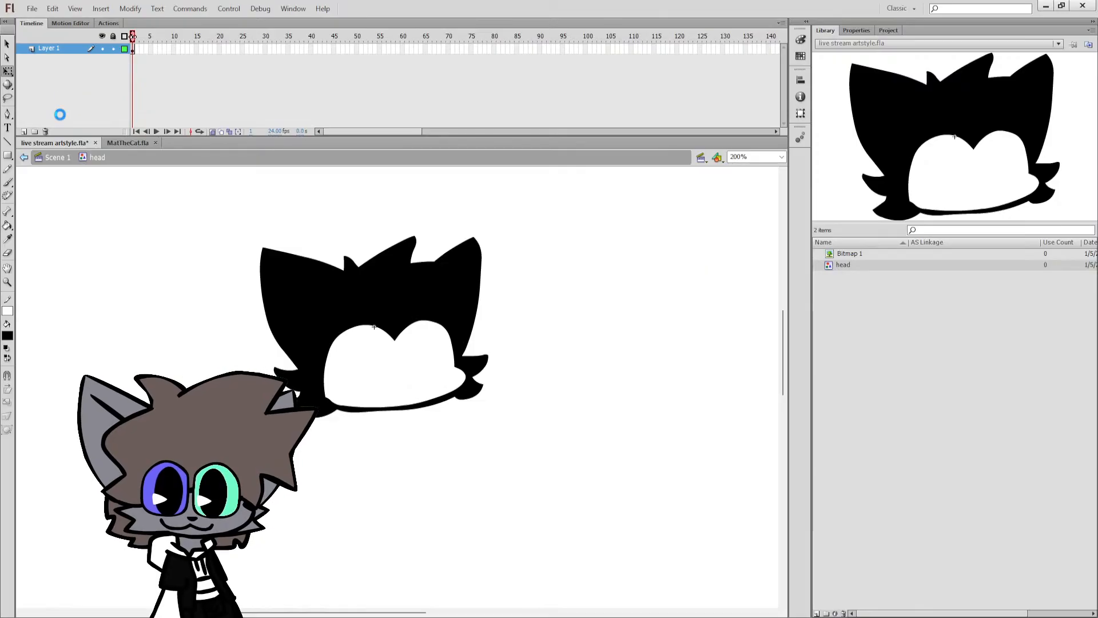
key(ctrl+s)
key(b)
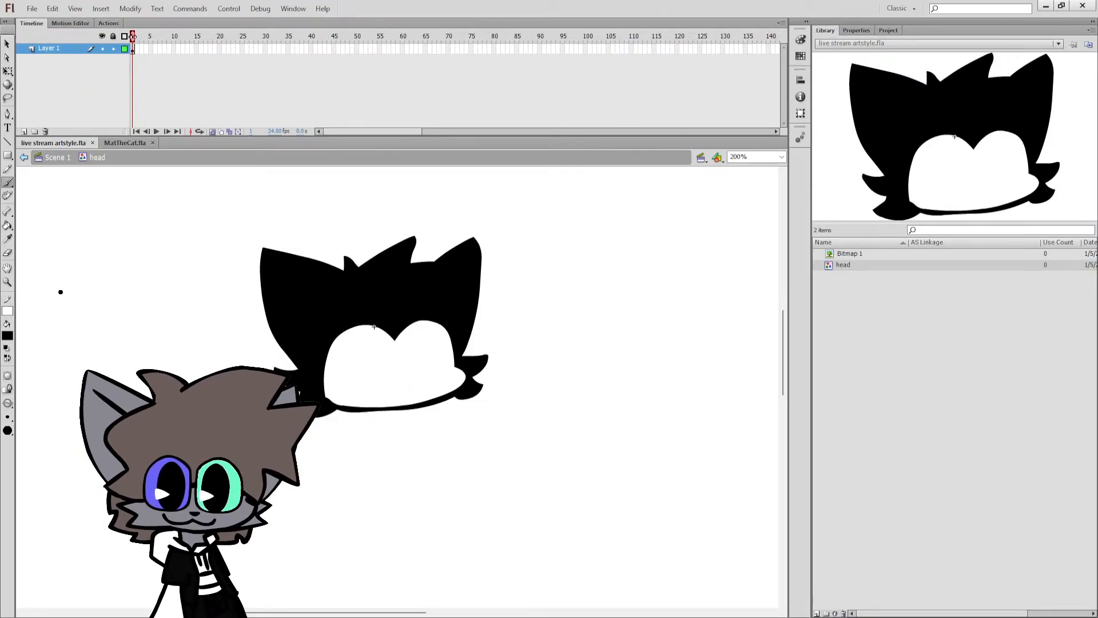
drag(363, 342, 364, 373)
key(q)
key(ctrl+z)
key(b)
drag(421, 345, 421, 372)
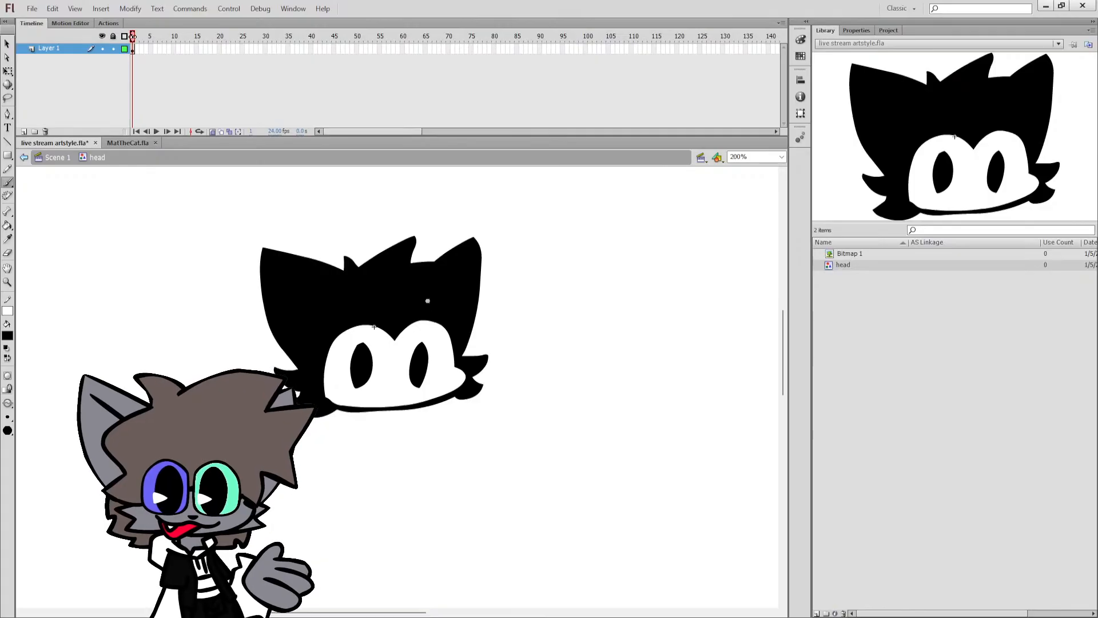
Draw a V-shaped angry brow line above the pupils and fill the white area above it with black.
mouse_move(334, 334)
mouse_down()
mouse_move(401, 355)
mouse_move(445, 319)
mouse_move(367, 345)
mouse_move(395, 358)
mouse_move(445, 328)
mouse_up()
key(ctrl+z)
key(ctrl+z)
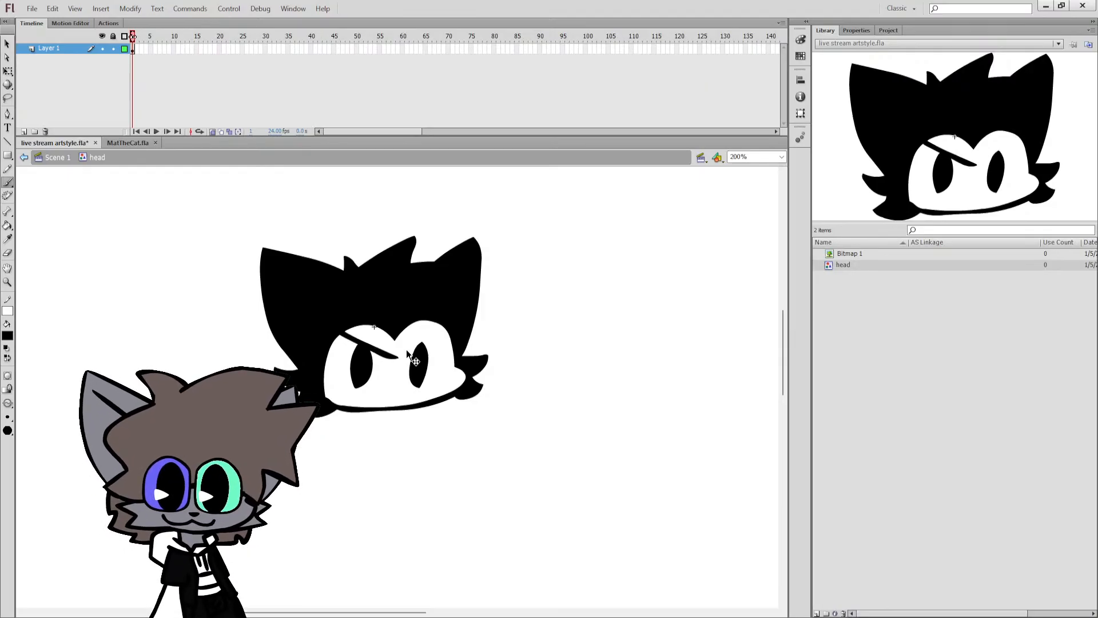
key(ctrl+z)
mouse_move(339, 330)
mouse_down()
mouse_move(399, 360)
mouse_move(449, 316)
mouse_up()
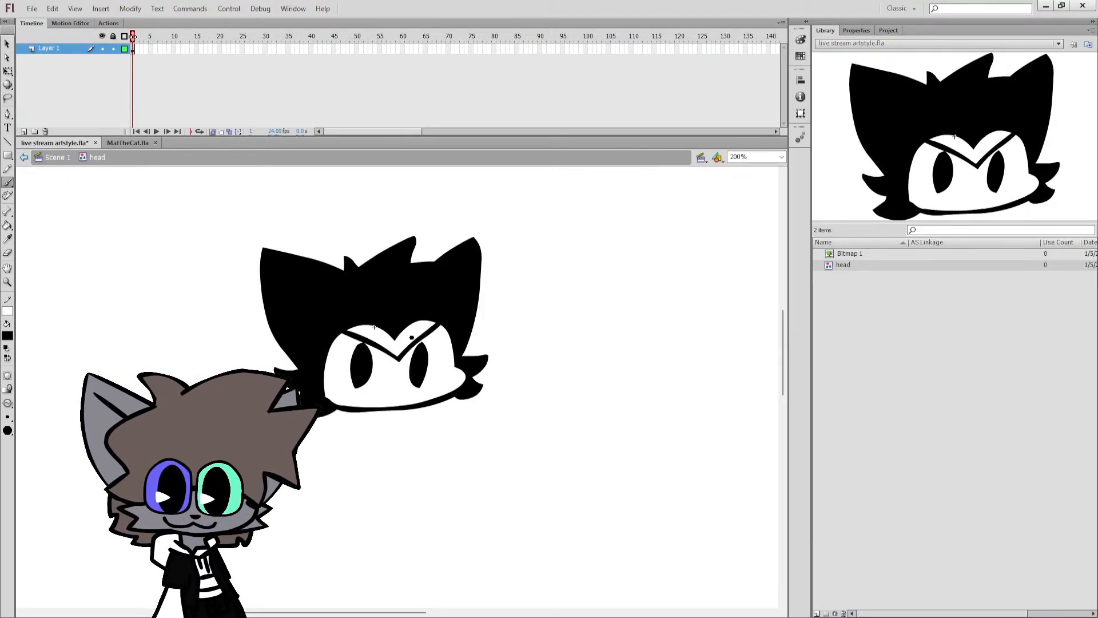
key(k)
click(401, 337)
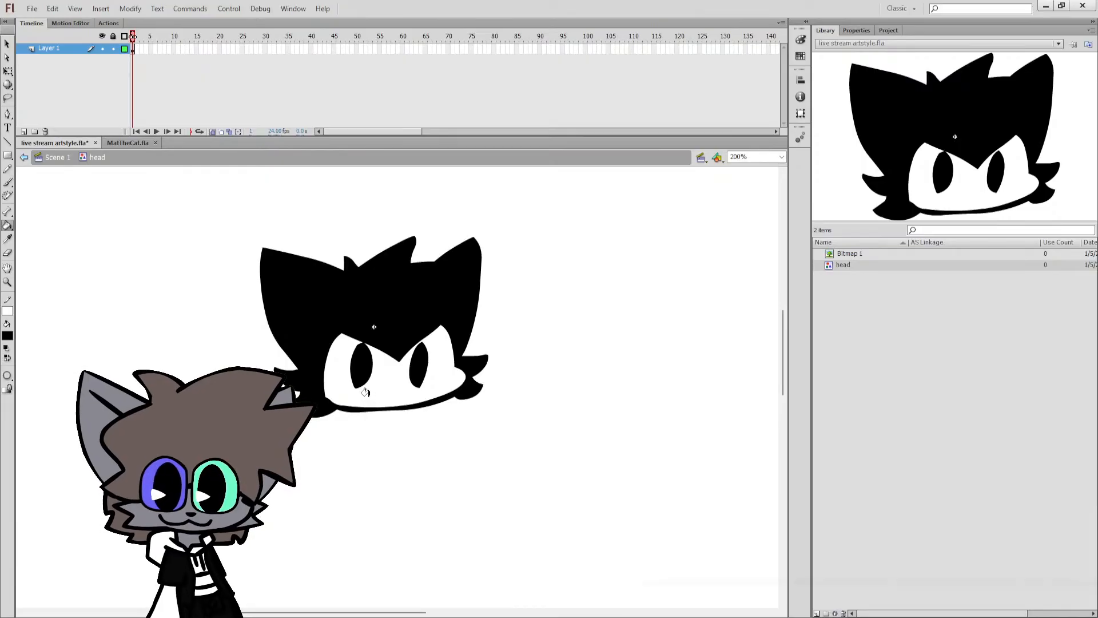
Undo the angry brow and both pupils in the head symbol and return to Scene 1.
key(ctrl+z)
key(ctrl+z)
key(ctrl+z)
key(ctrl+z)
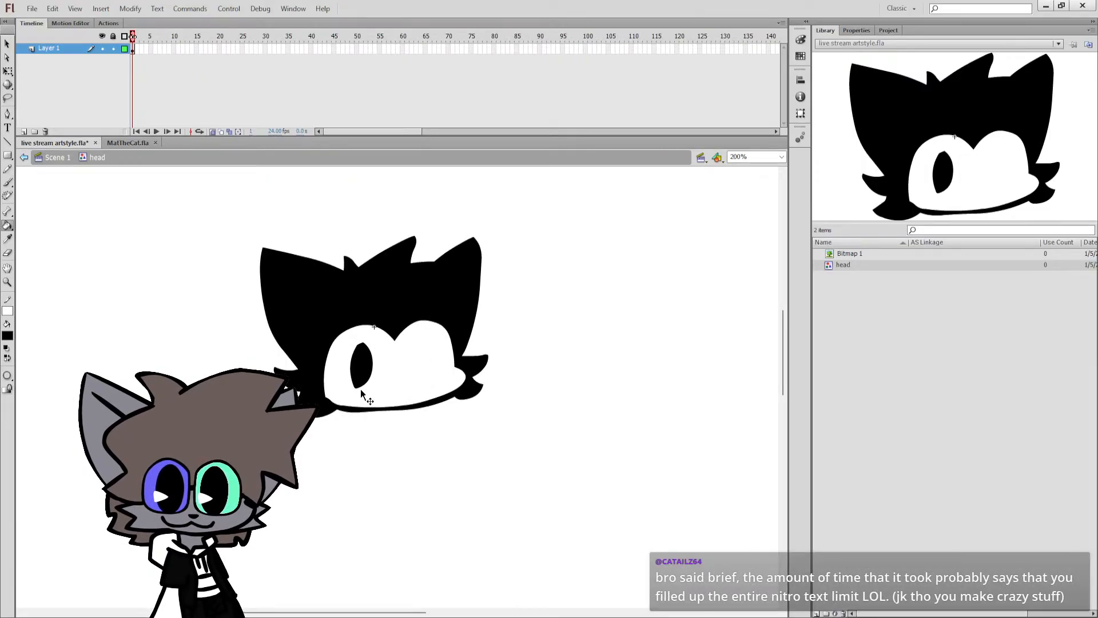
key(ctrl+z)
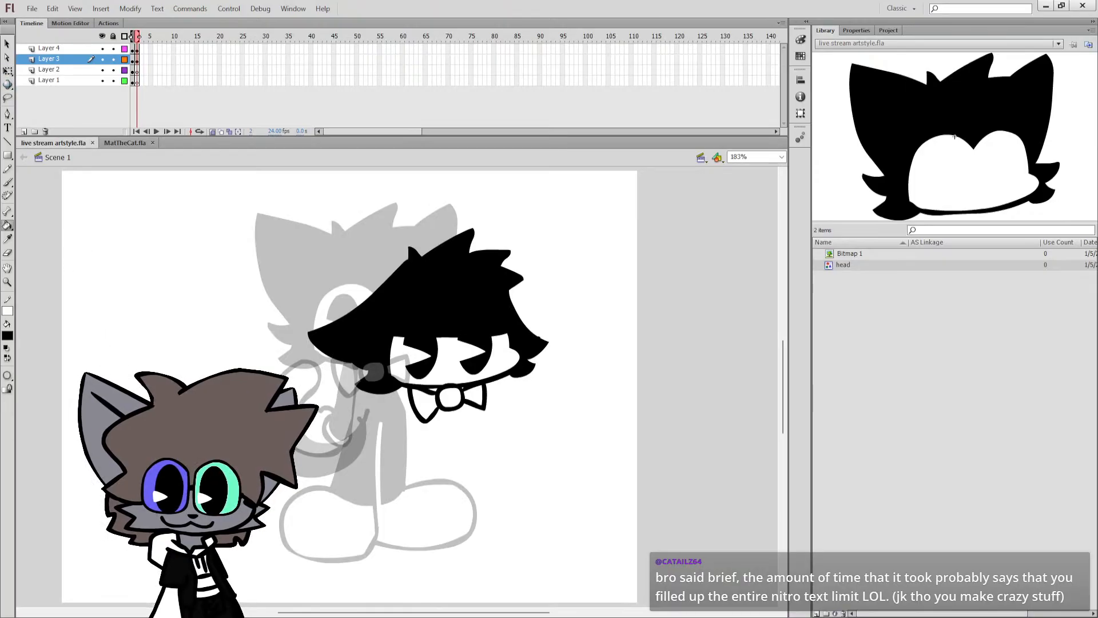
Draw a curved black back line on Layer 2 from the head's lower edge down to foot height.
key(b)
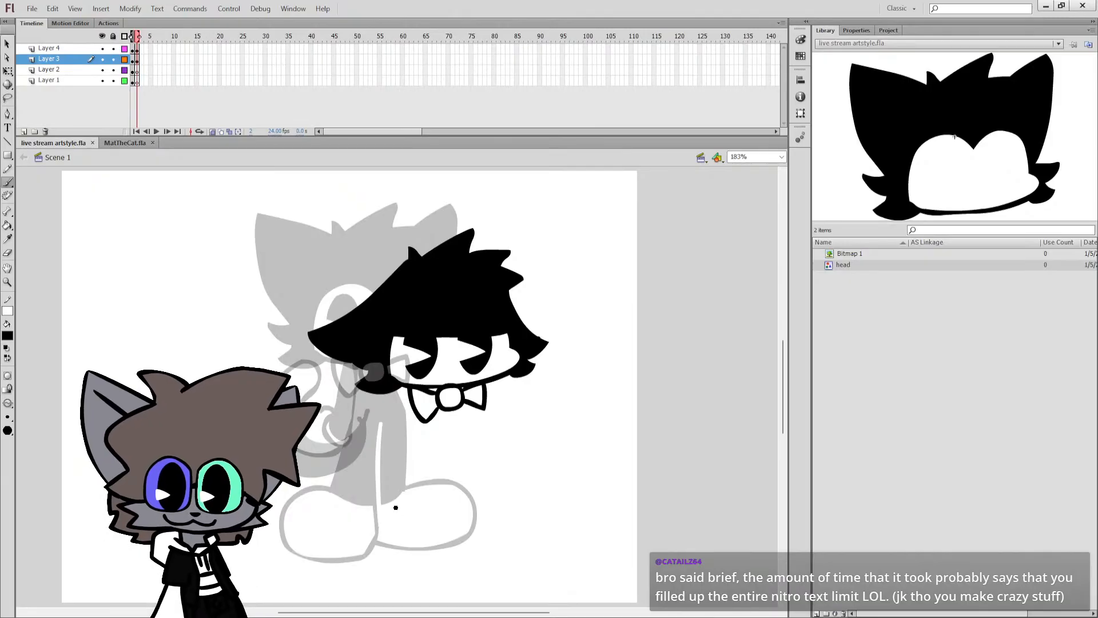
drag(363, 508, 387, 524)
key(ctrl+z)
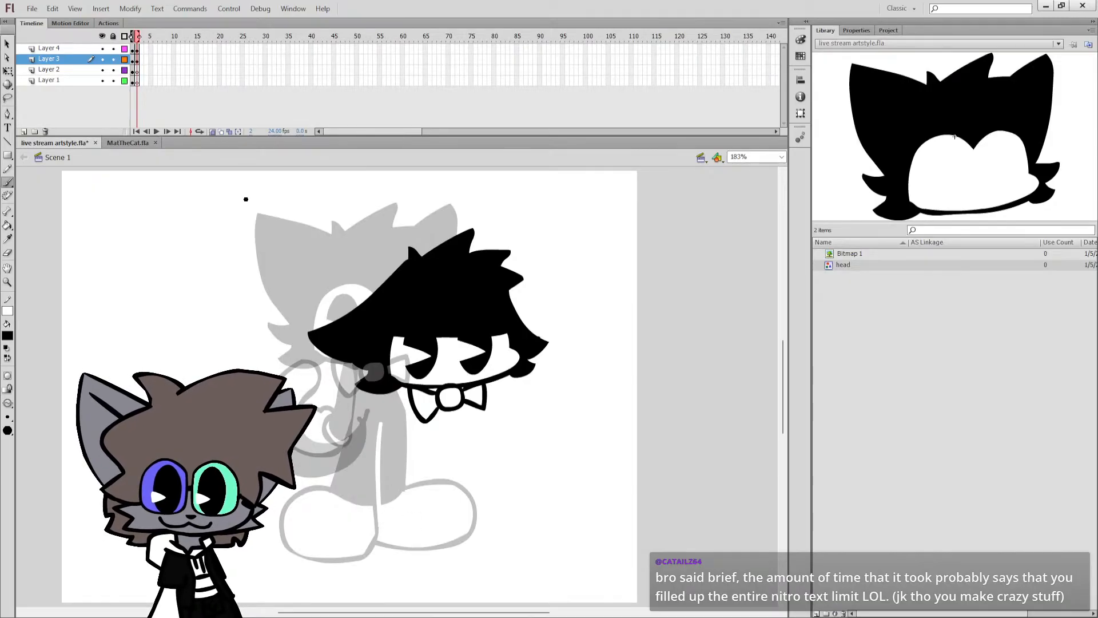
click(49, 70)
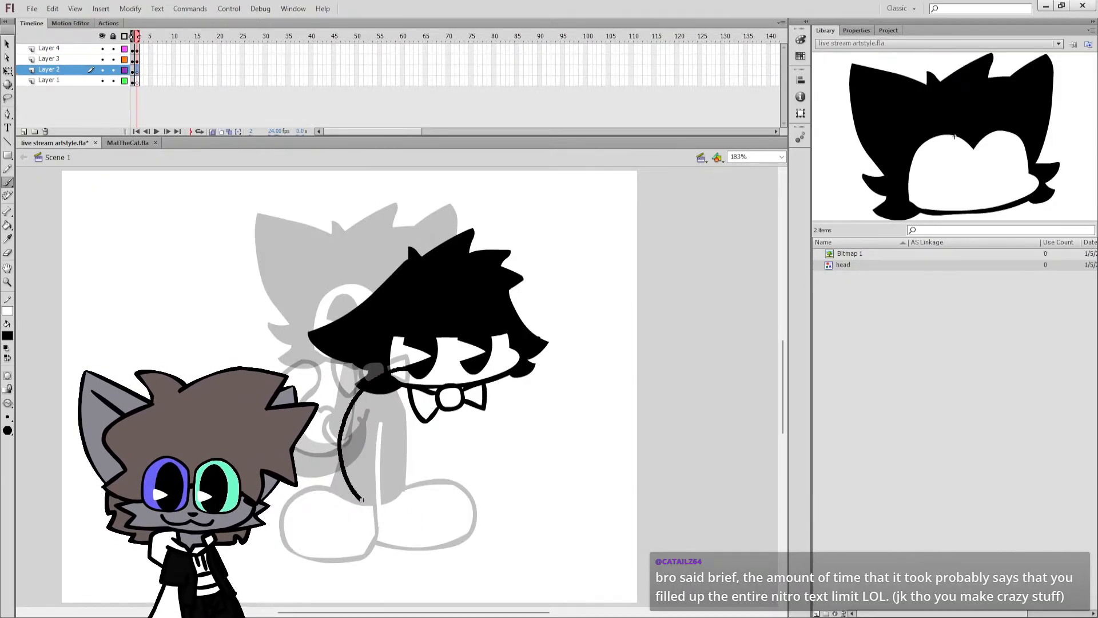
mouse_move(389, 375)
mouse_down()
mouse_move(349, 417)
mouse_move(347, 474)
mouse_up()
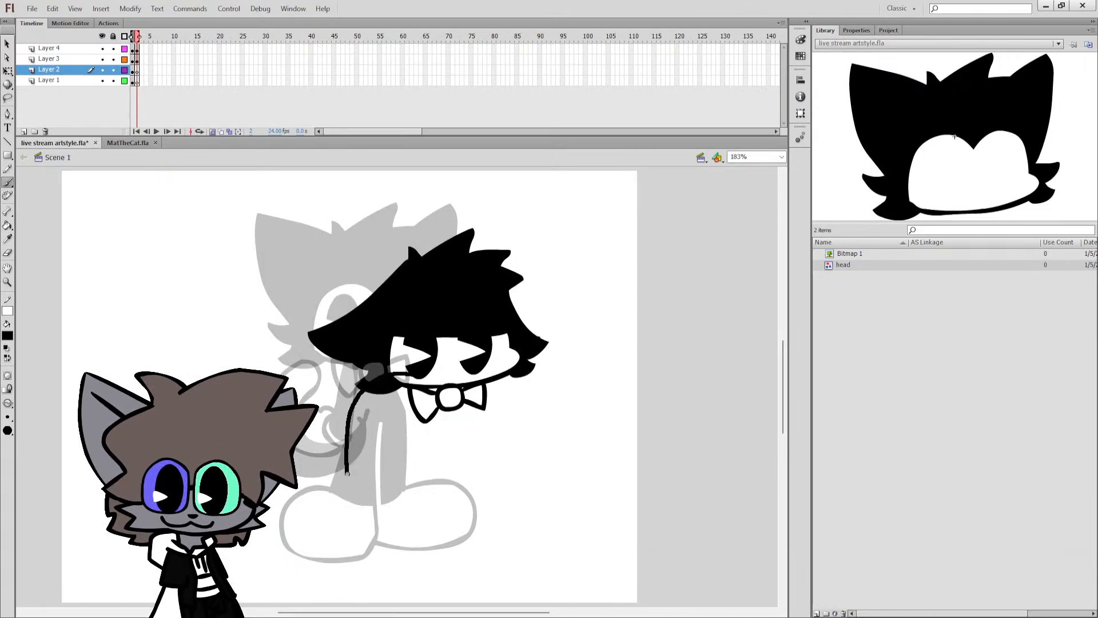
key(ctrl+z)
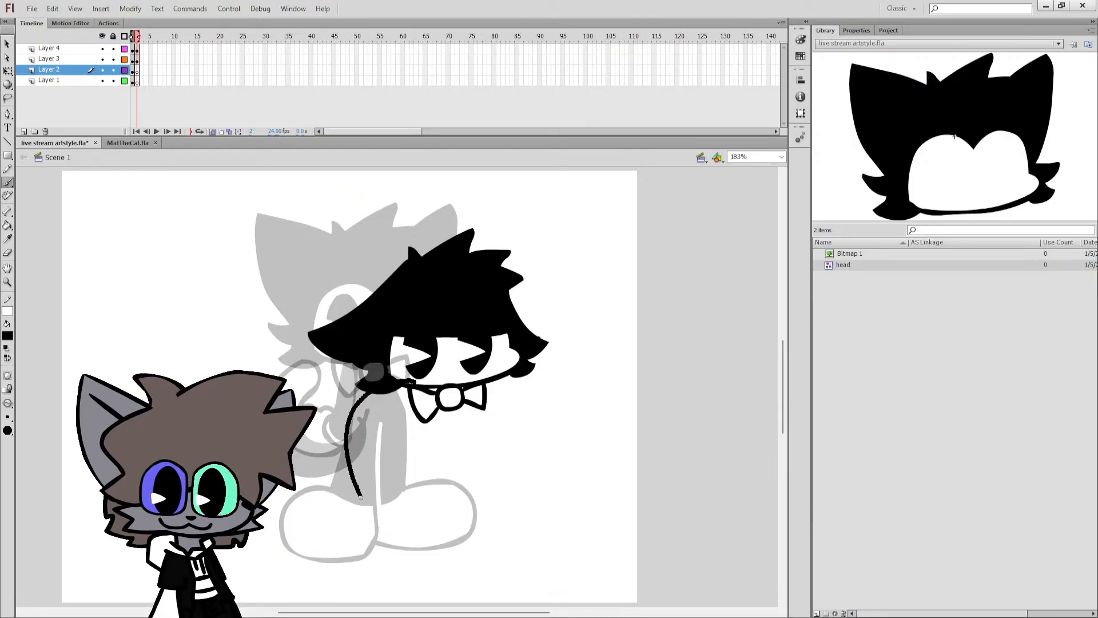
mouse_move(360, 497)
mouse_down()
mouse_move(378, 510)
mouse_move(362, 494)
mouse_up()
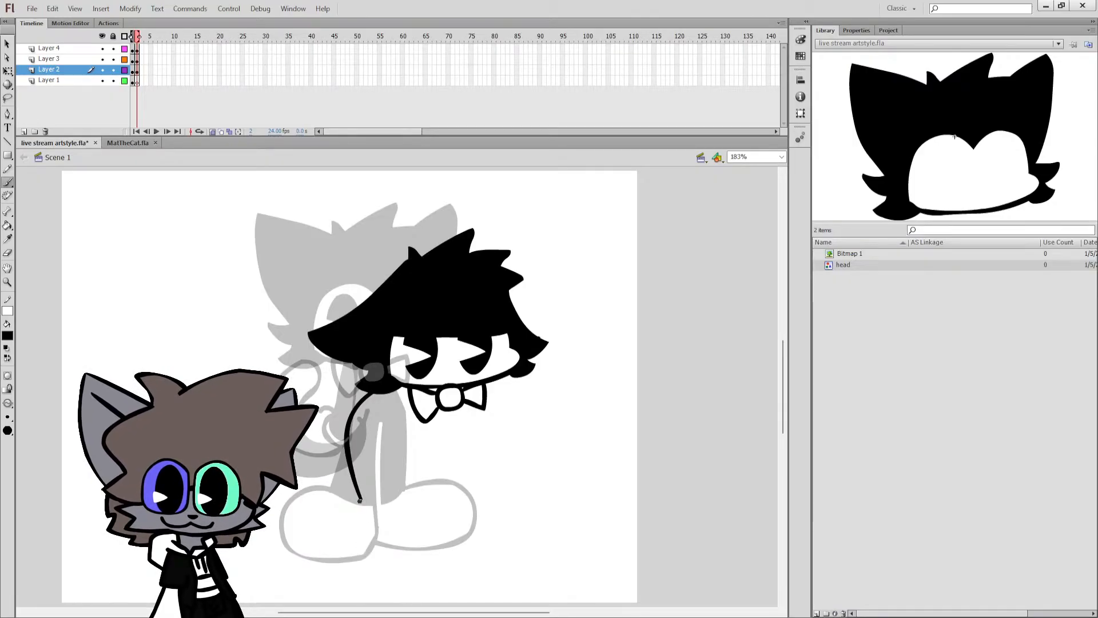
Draw the near foot as a large rounded outline under the back line, with a short ankle line at its heel.
mouse_move(402, 562)
mouse_down()
mouse_move(453, 536)
mouse_move(447, 496)
mouse_move(418, 488)
mouse_move(373, 519)
mouse_up()
key(ctrl+z)
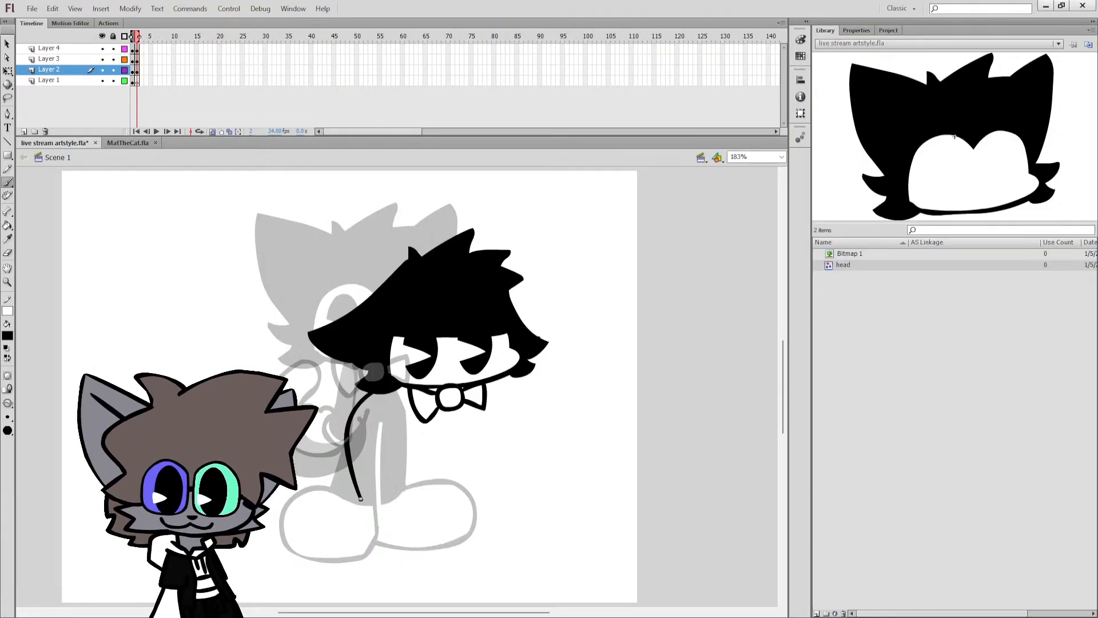
mouse_move(401, 558)
mouse_down()
mouse_move(443, 538)
mouse_move(428, 488)
mouse_move(372, 507)
mouse_move(357, 534)
mouse_move(407, 555)
mouse_move(457, 529)
mouse_up()
key(ctrl+z)
mouse_move(389, 493)
mouse_down()
mouse_move(371, 515)
mouse_move(384, 500)
mouse_up()
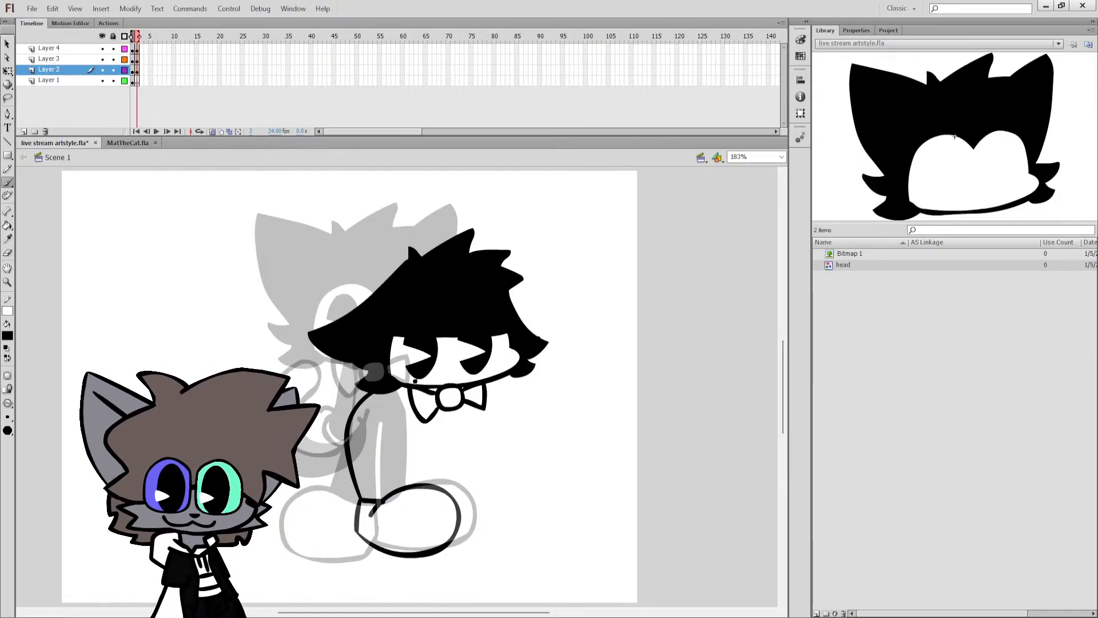
Draw the far foot partly behind the near one and the body's curved front line from the bow tie to the feet.
key(ctrl+z)
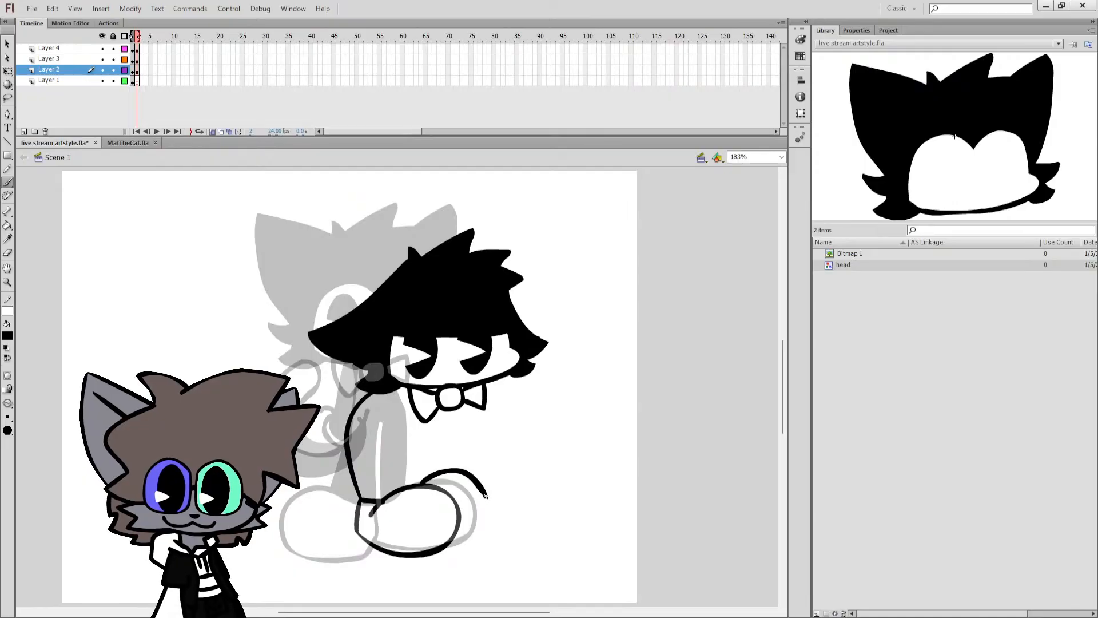
key(ctrl+z)
drag(437, 489, 488, 502)
key(ctrl+z)
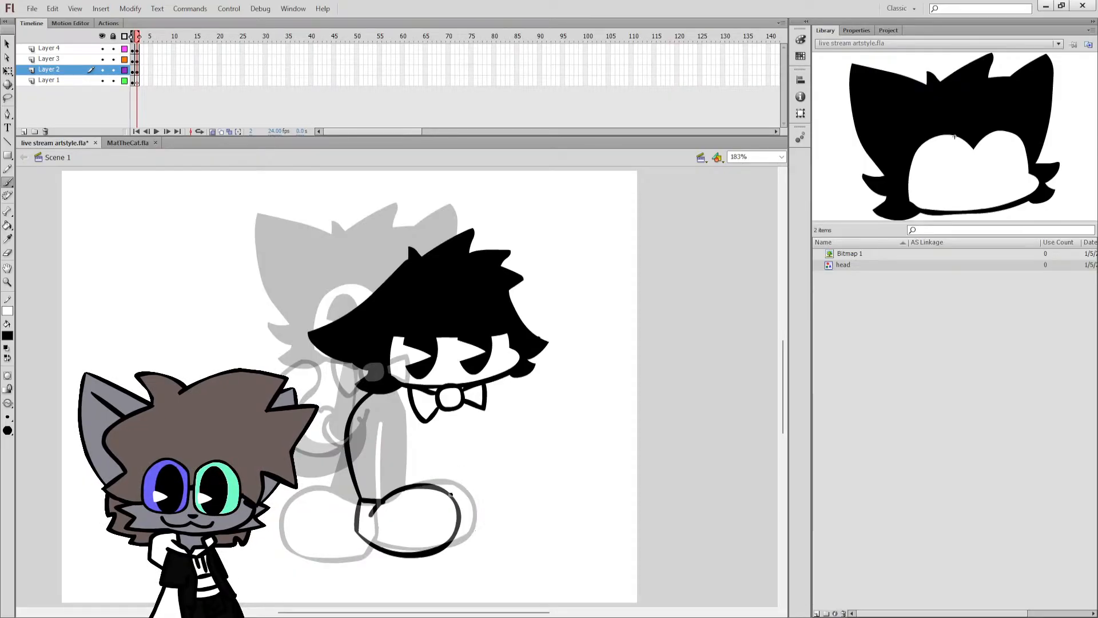
drag(458, 549, 444, 547)
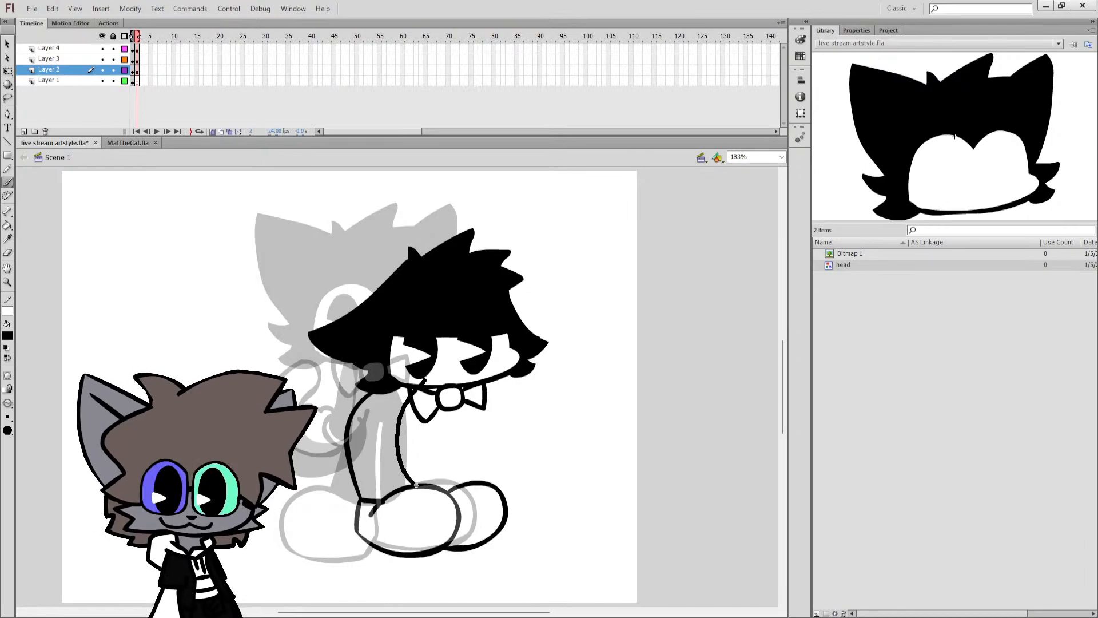
Redraw the body's curved front line from the bow tie to the feet on Layer 2 and fill the body black.
mouse_move(407, 396)
mouse_down()
mouse_move(404, 421)
mouse_move(430, 487)
mouse_up()
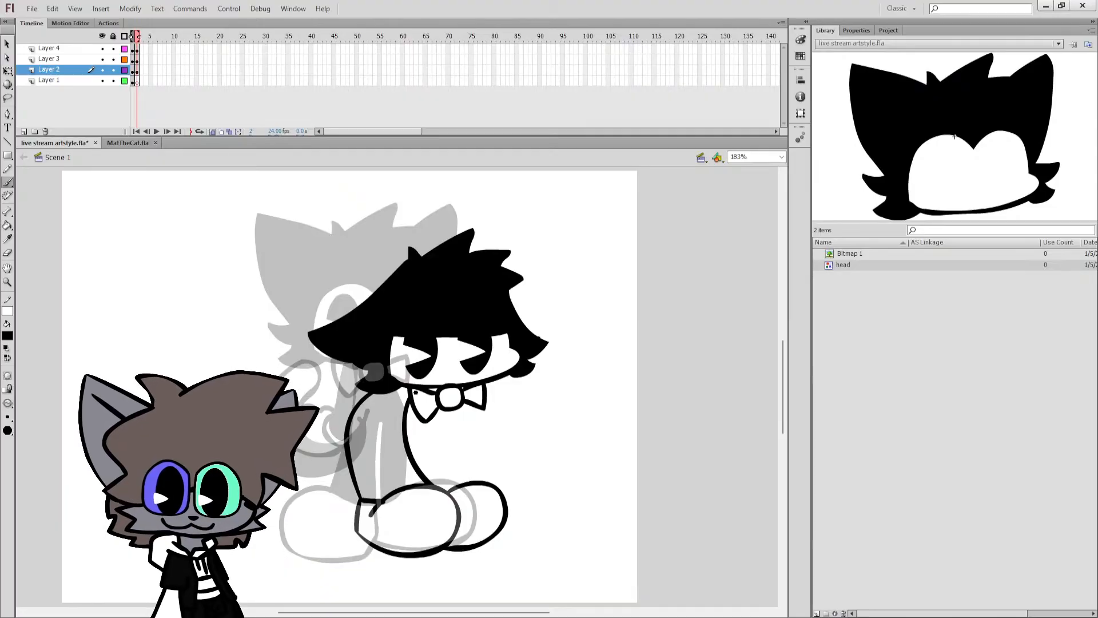
key(k)
click(380, 446)
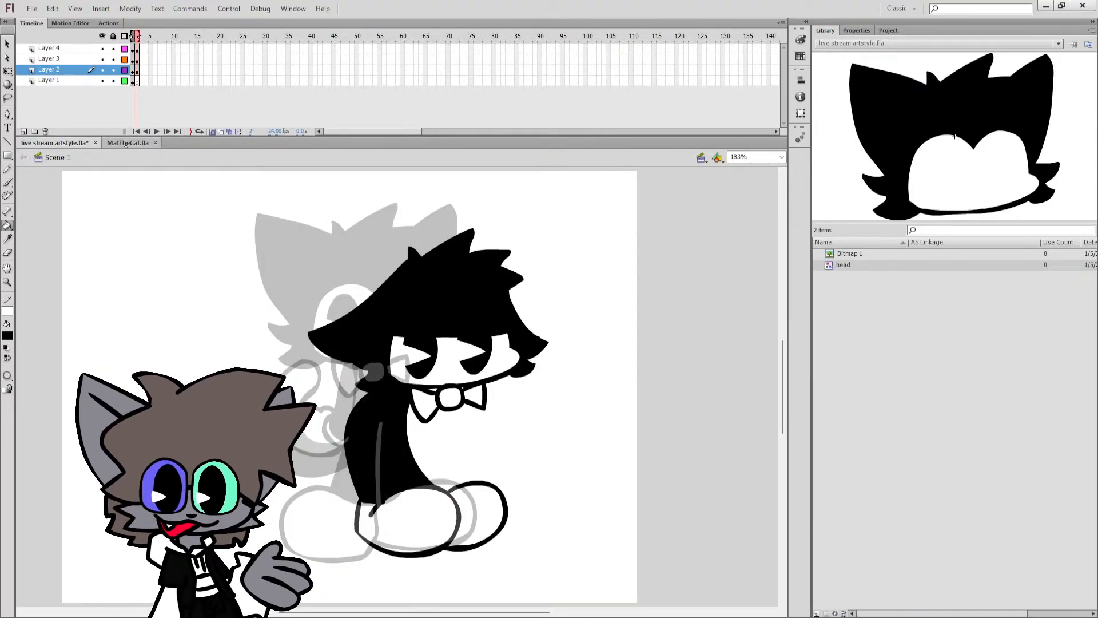
Move the bow tie back toward the body so it sits at the neck under the chin.
key(q)
drag(454, 396, 423, 399)
key(Down)
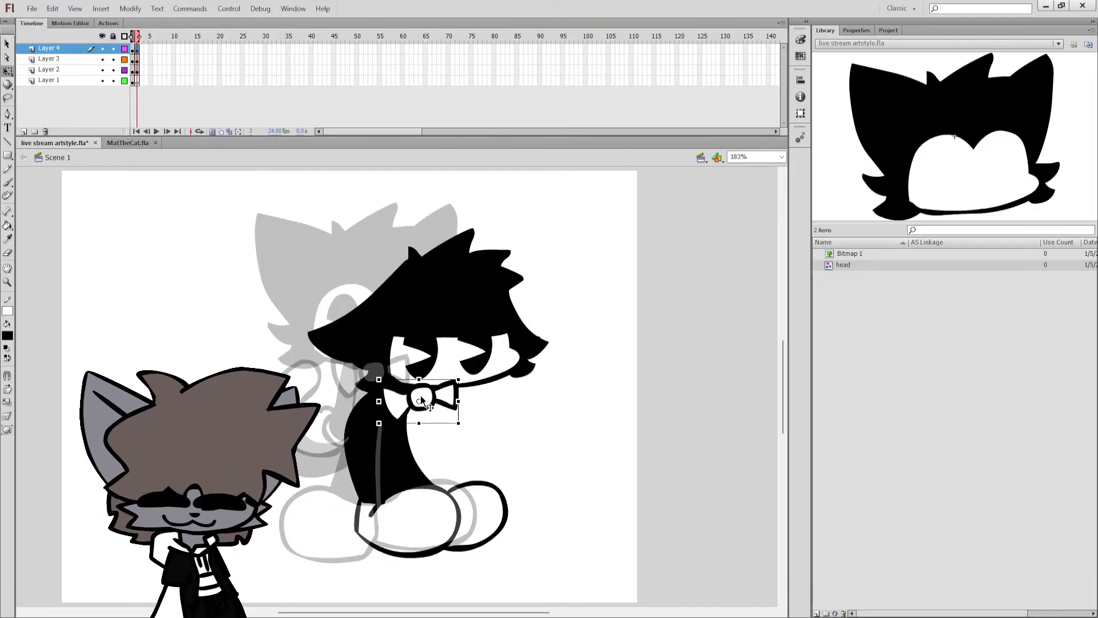
click(433, 437)
Draw a curved tail outline on Layer 1 behind the body, with a band line near its tip, redoing the first attempt.
key(b)
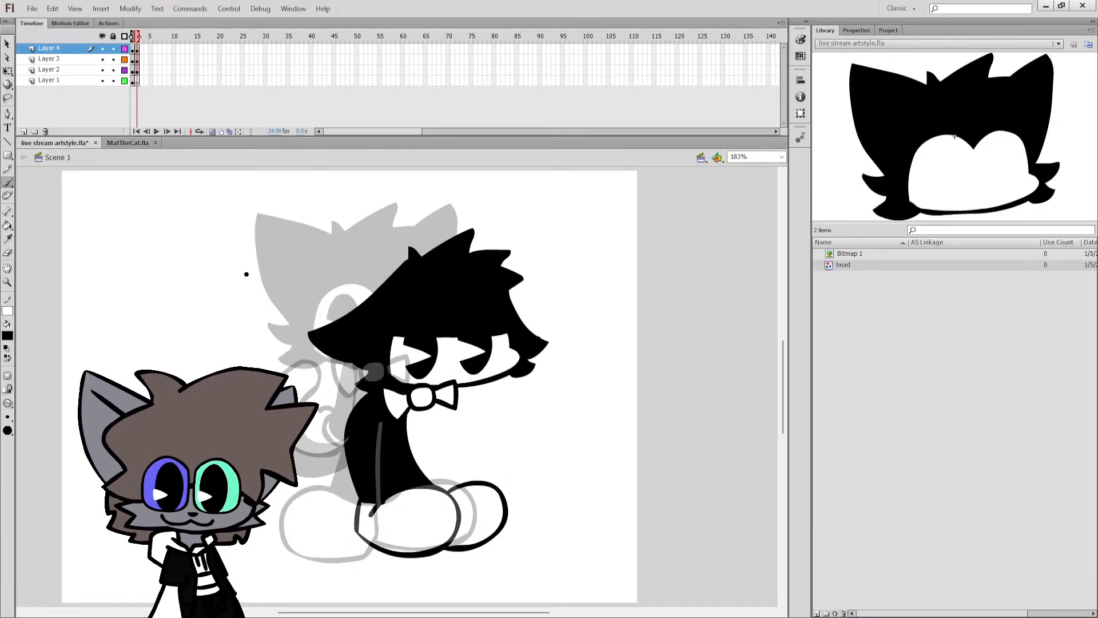
click(137, 82)
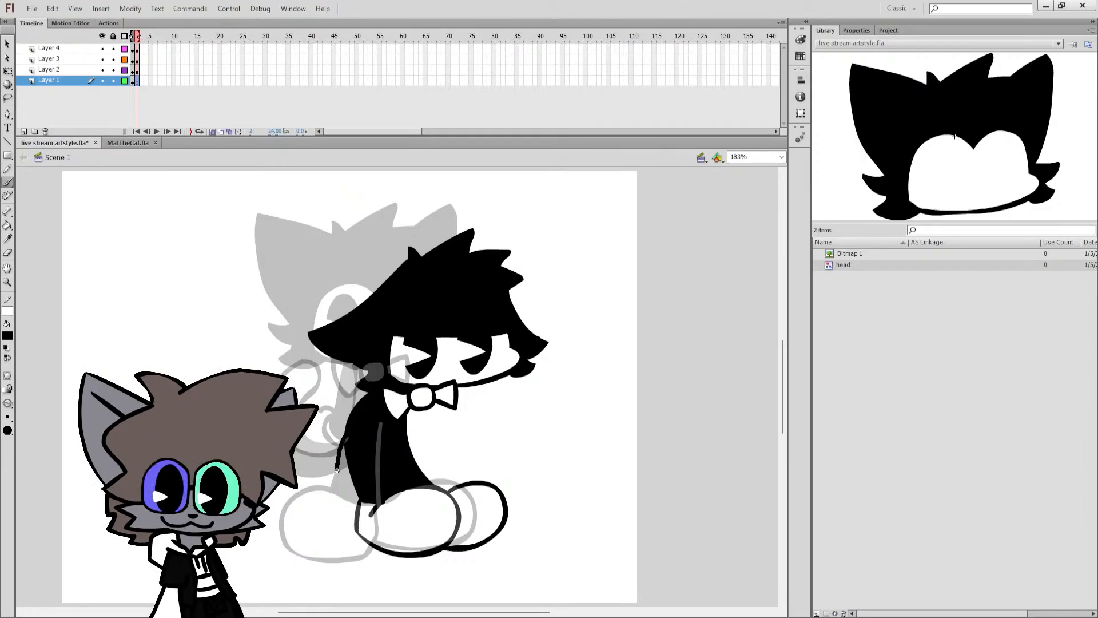
mouse_move(343, 439)
mouse_down()
mouse_move(338, 492)
mouse_move(320, 508)
mouse_move(280, 508)
mouse_move(271, 534)
mouse_move(314, 545)
mouse_up()
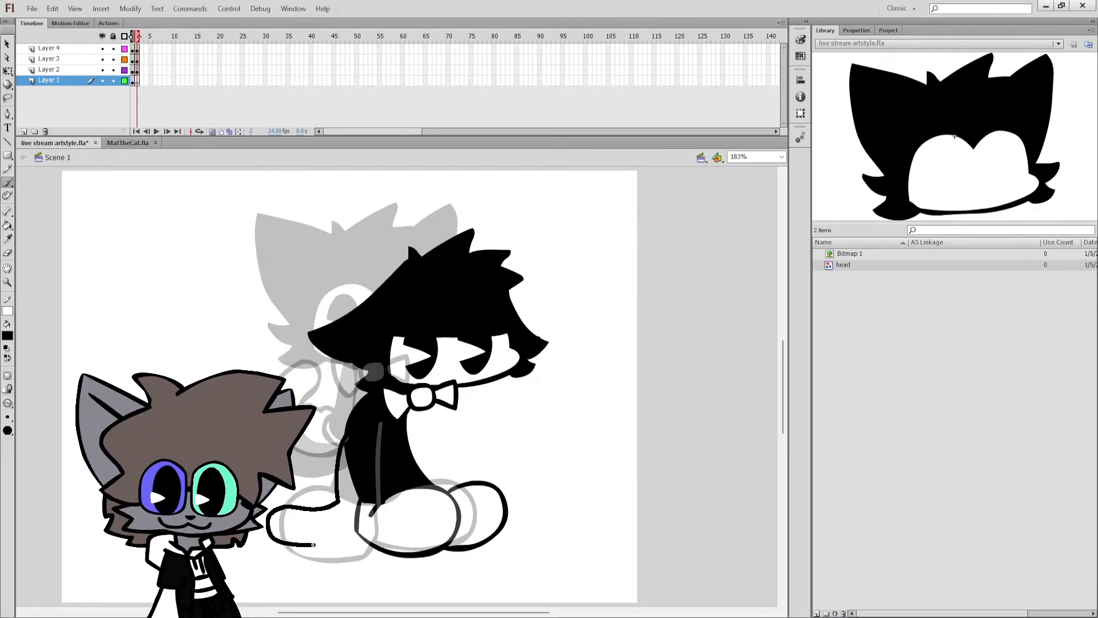
key(ctrl+z)
mouse_move(347, 438)
mouse_down()
mouse_move(333, 493)
mouse_move(282, 491)
mouse_move(272, 508)
mouse_move(280, 518)
mouse_move(348, 520)
mouse_move(350, 431)
mouse_up()
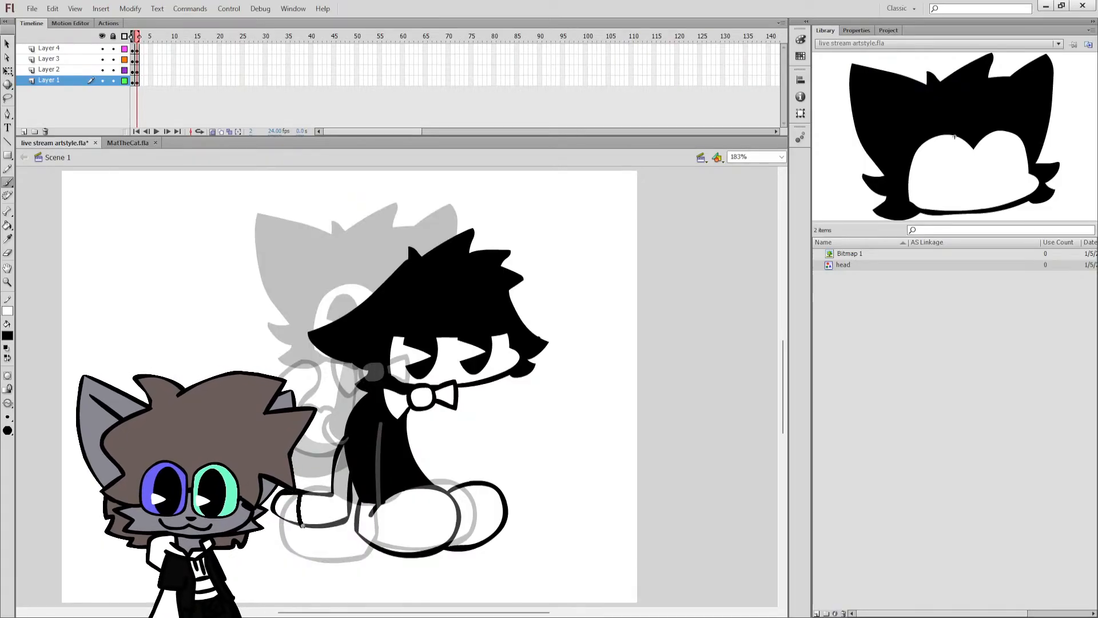
Fill the tail black up to its band line and swap the stroke and fill colours.
key(k)
click(318, 509)
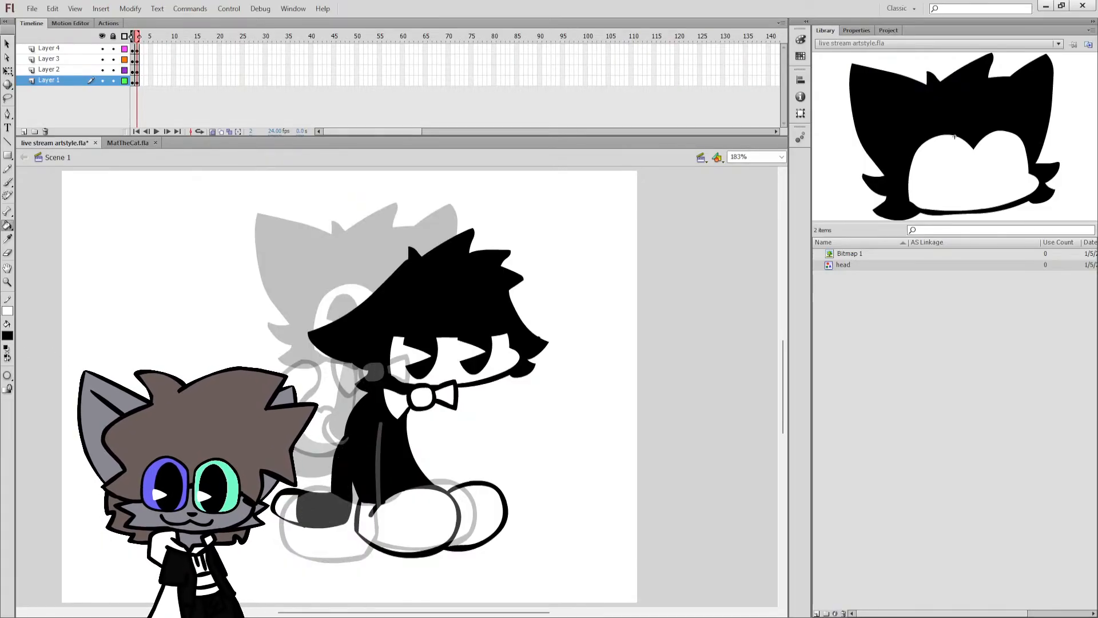
click(7, 358)
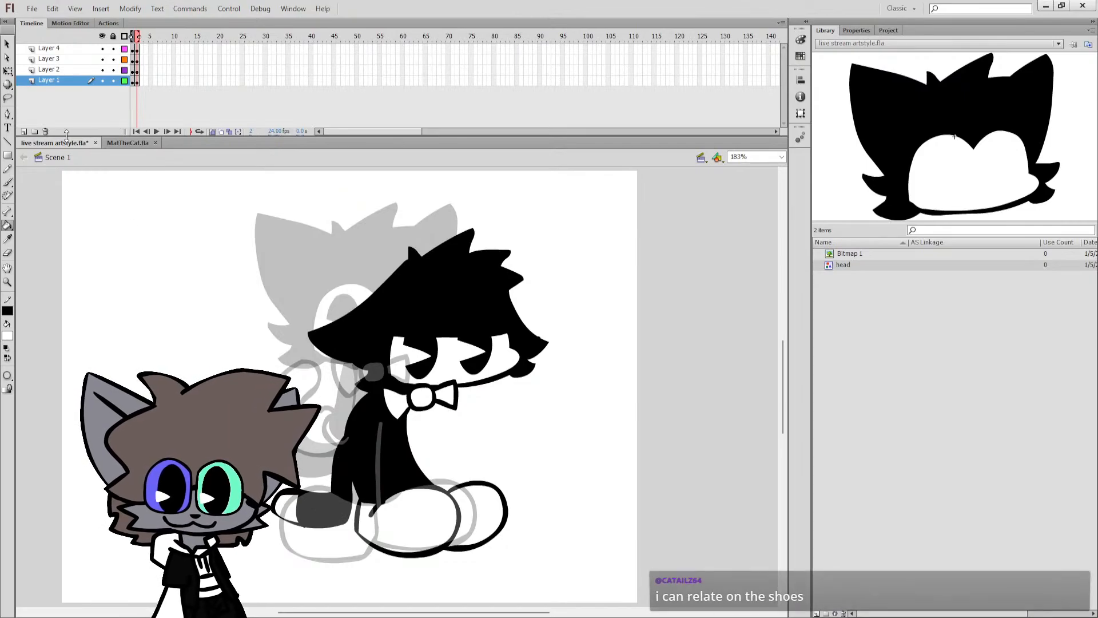
key(b)
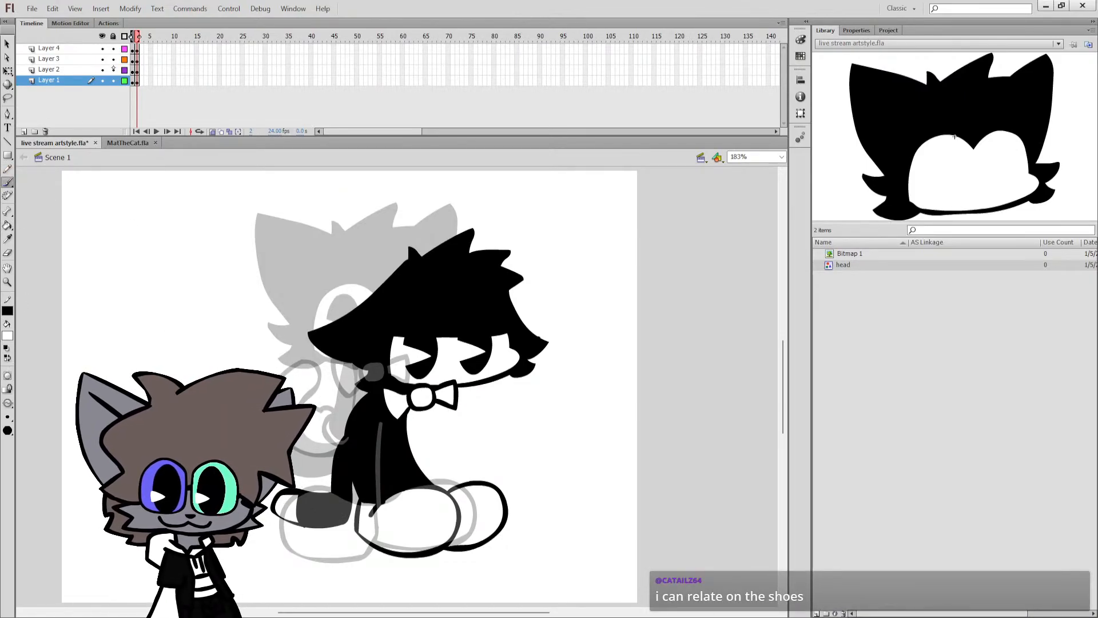
Replace Layer 4's bow tie on frame 2 with frame 1's bow tie and arm, position them under the chin, and save the file.
click(135, 48)
key(.)
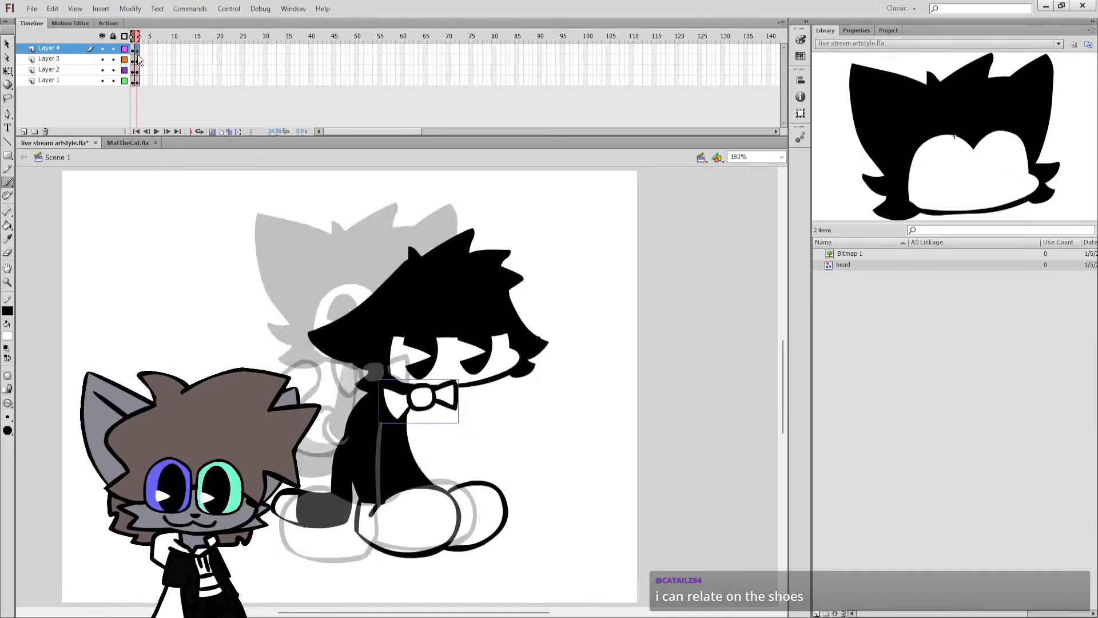
click(8, 71)
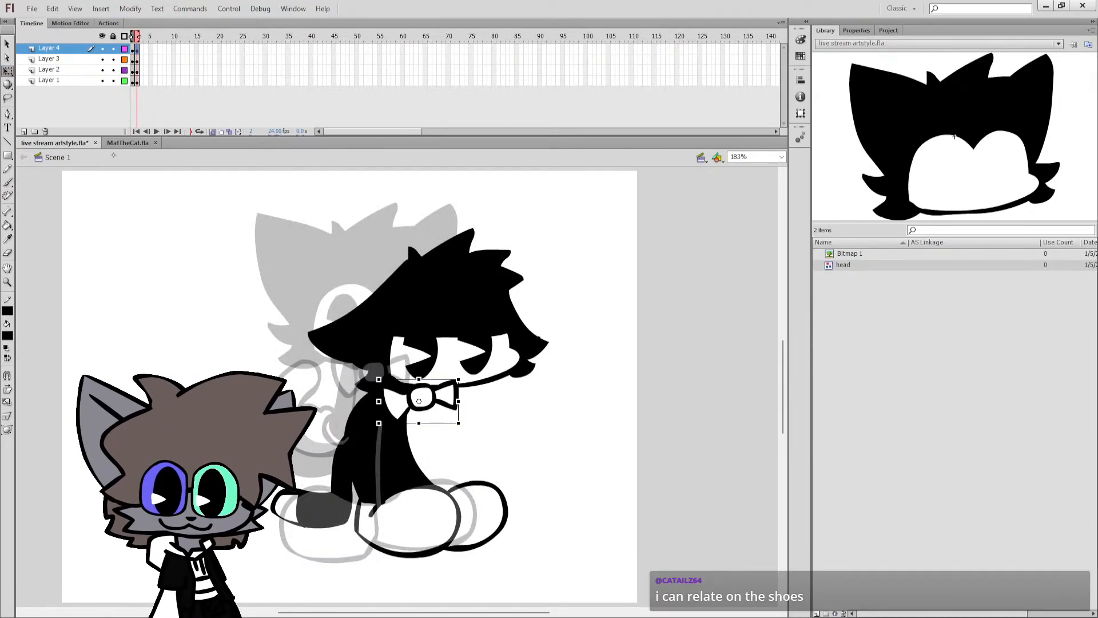
click(133, 49)
key(.)
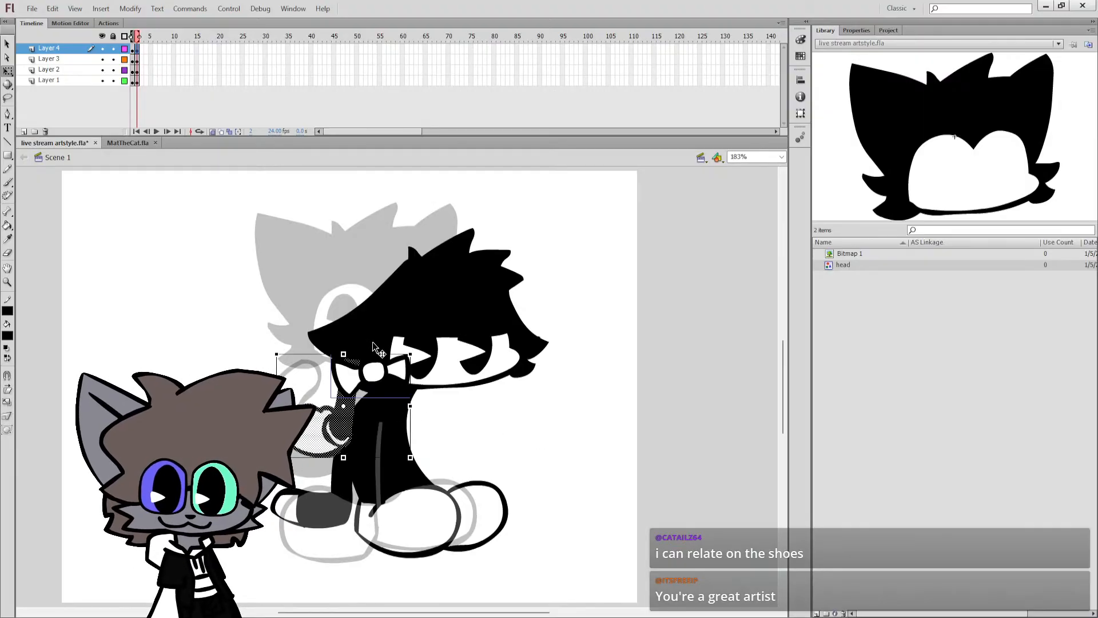
drag(385, 365, 430, 394)
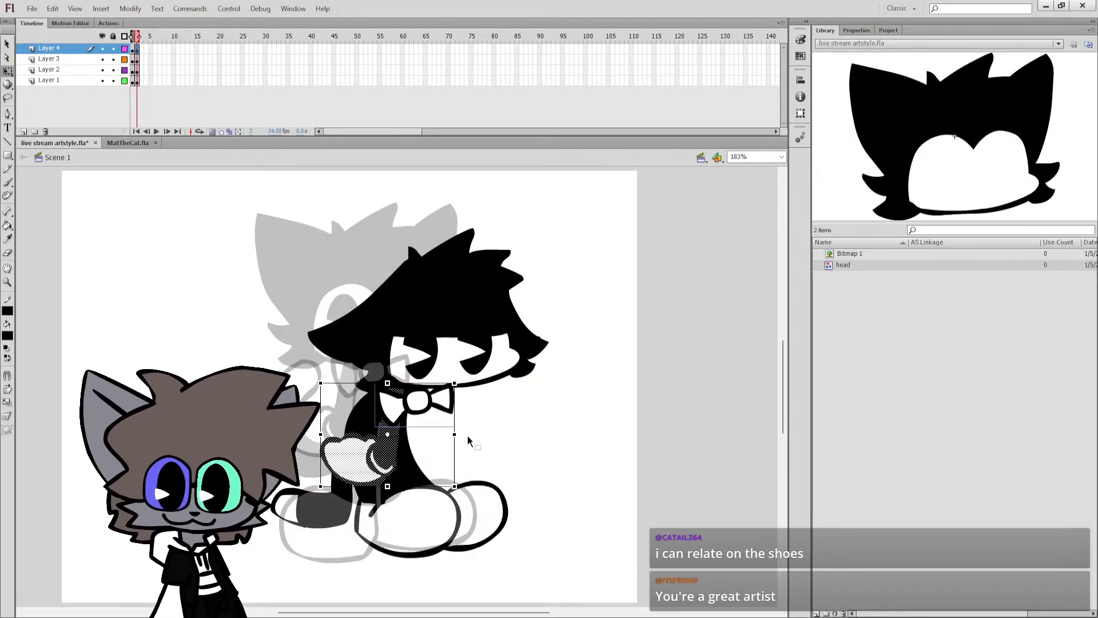
click(476, 451)
key(ctrl+s)
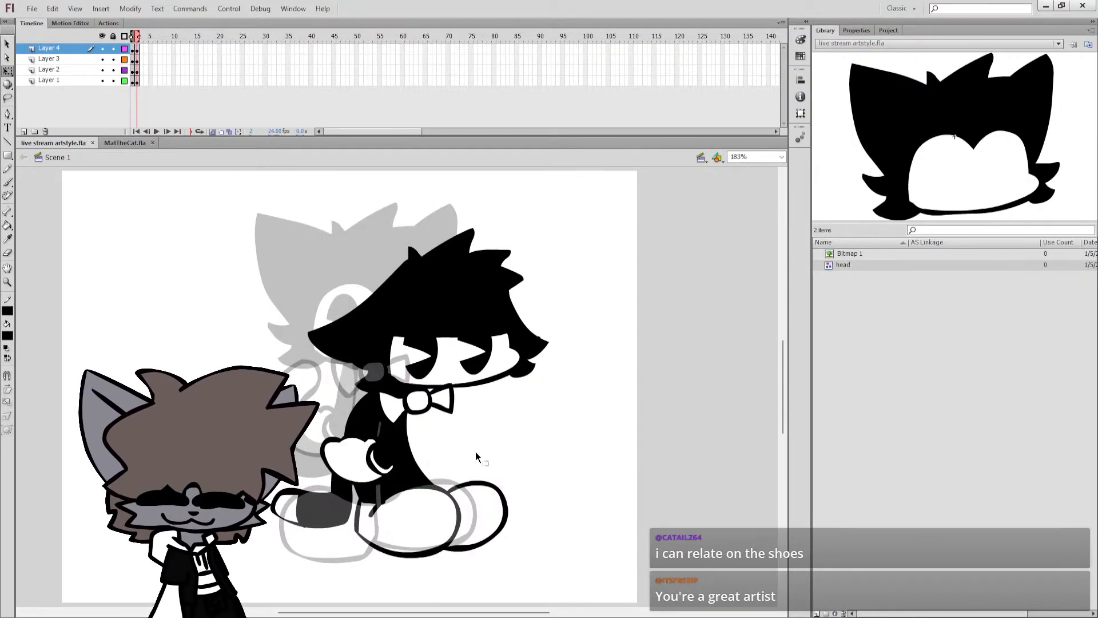
Turn off onion skinning and select the arm and glove on Layer 4.
click(213, 132)
click(388, 449)
click(371, 456)
shift+click(366, 456)
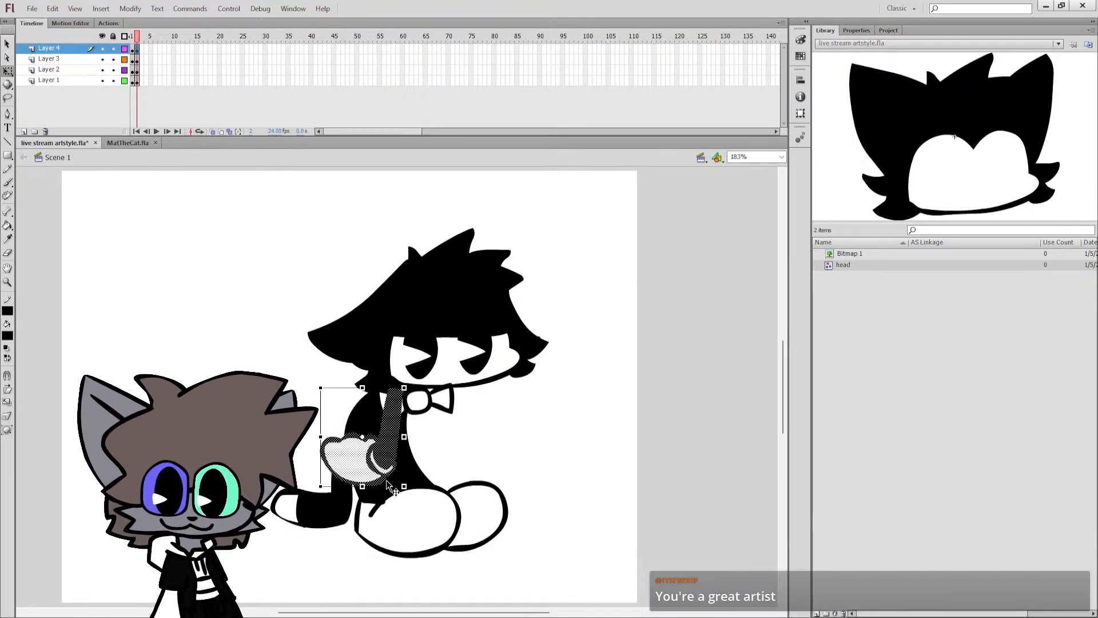
Try placing a second copy of the arm in front of the body on Layer 4.
drag(386, 479, 455, 373)
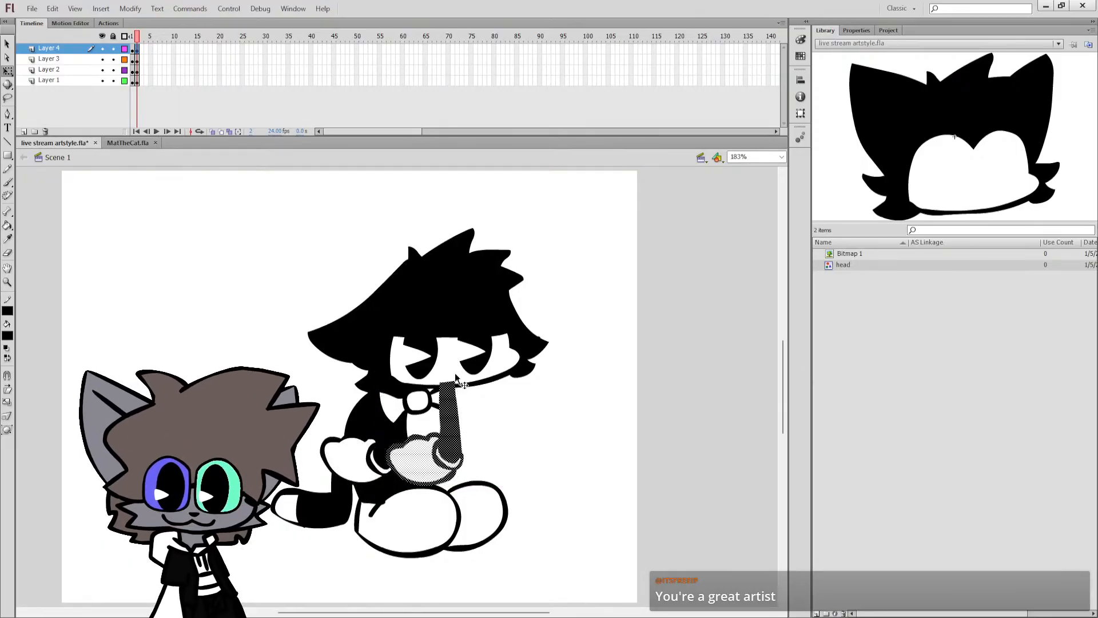
key(ctrl+z)
key(ctrl+z)
Paste the arm in place on Layer 1 with the other layers locked and position it as the far arm beneath the bow tie.
click(139, 85)
key(ctrl+shift+v)
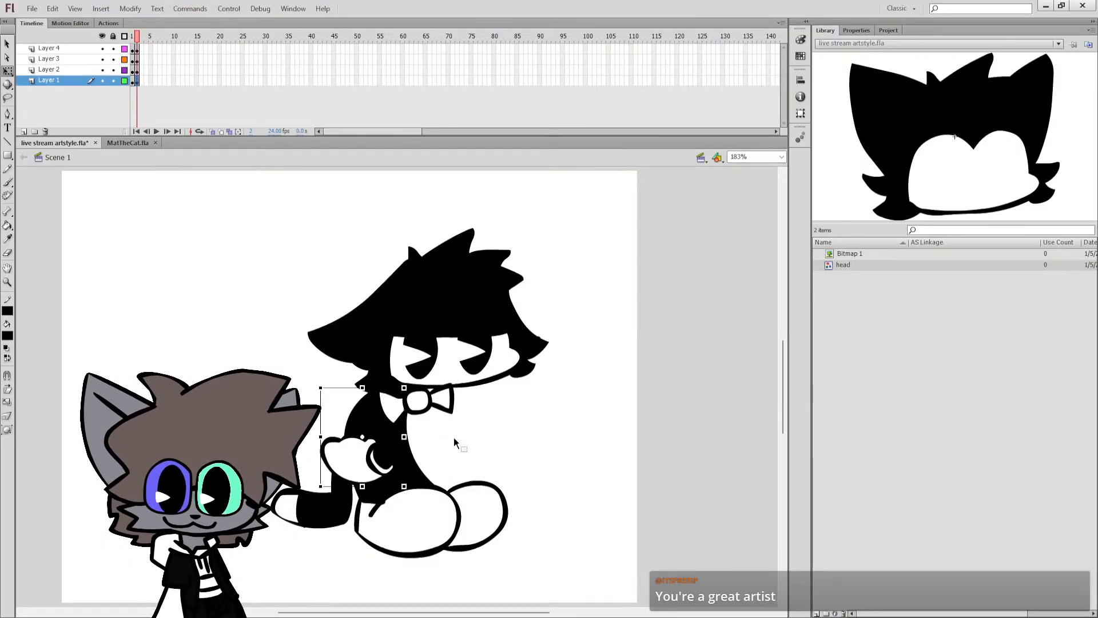
click(112, 36)
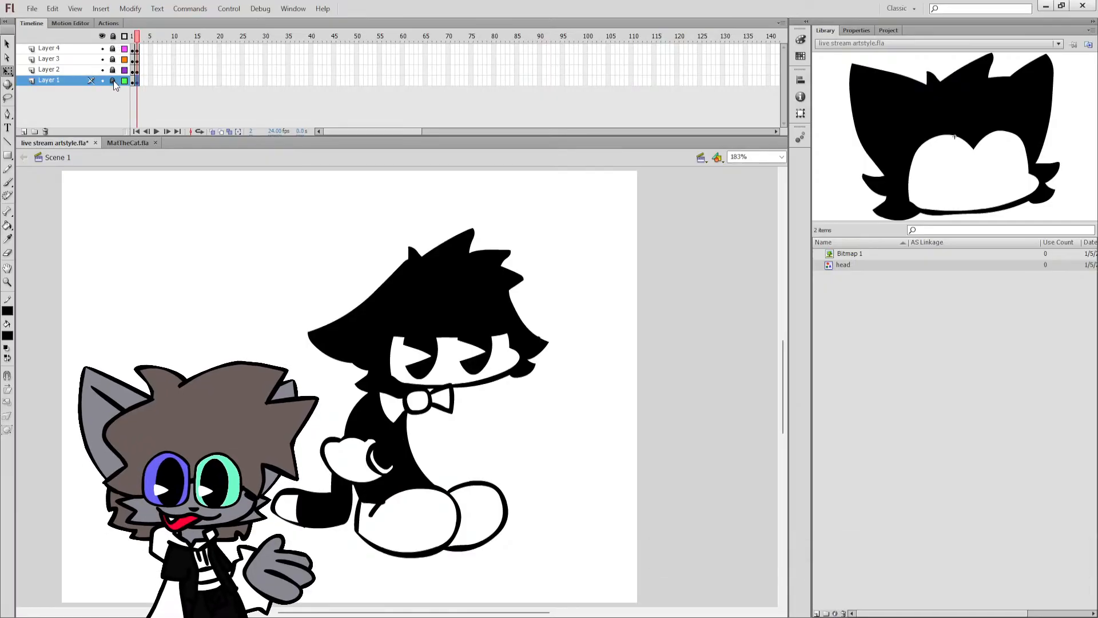
click(113, 81)
drag(399, 433, 463, 428)
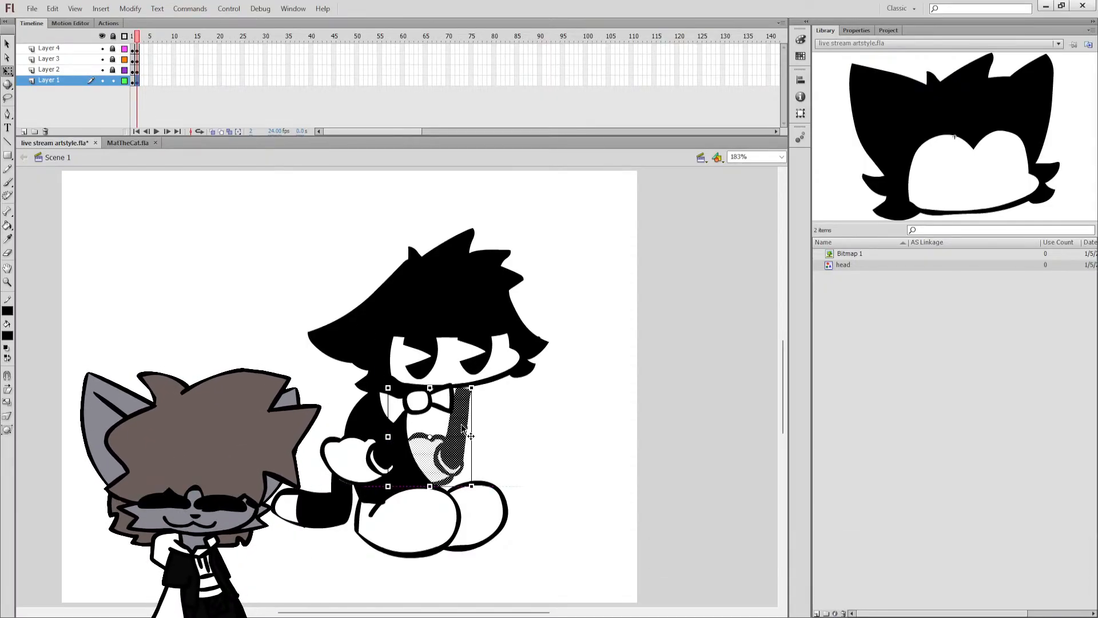
drag(477, 384, 434, 435)
click(457, 430)
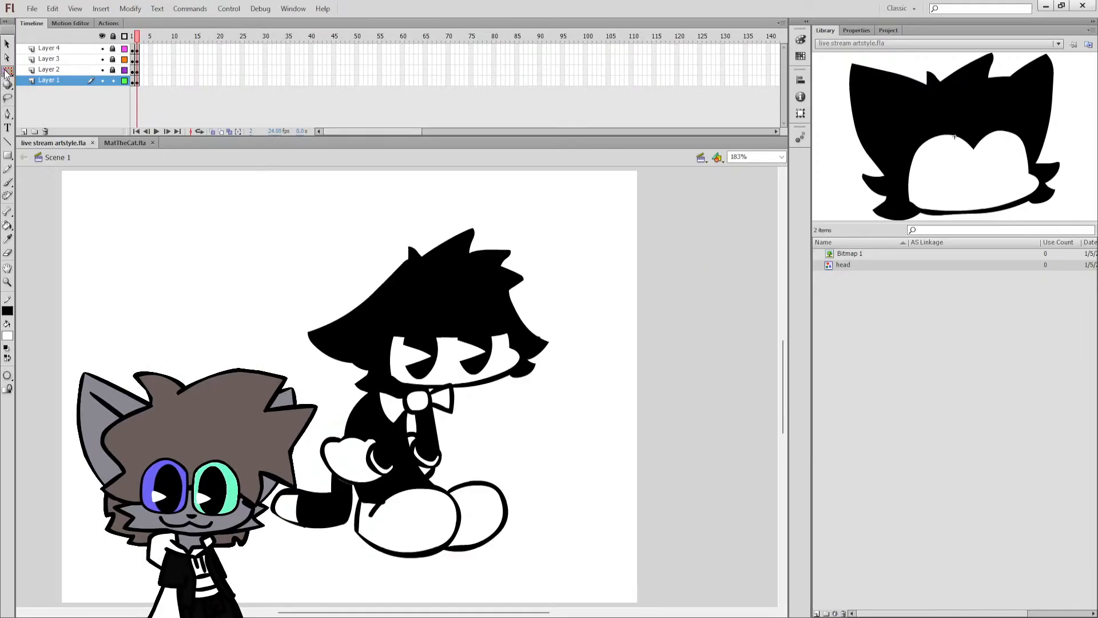
key(k)
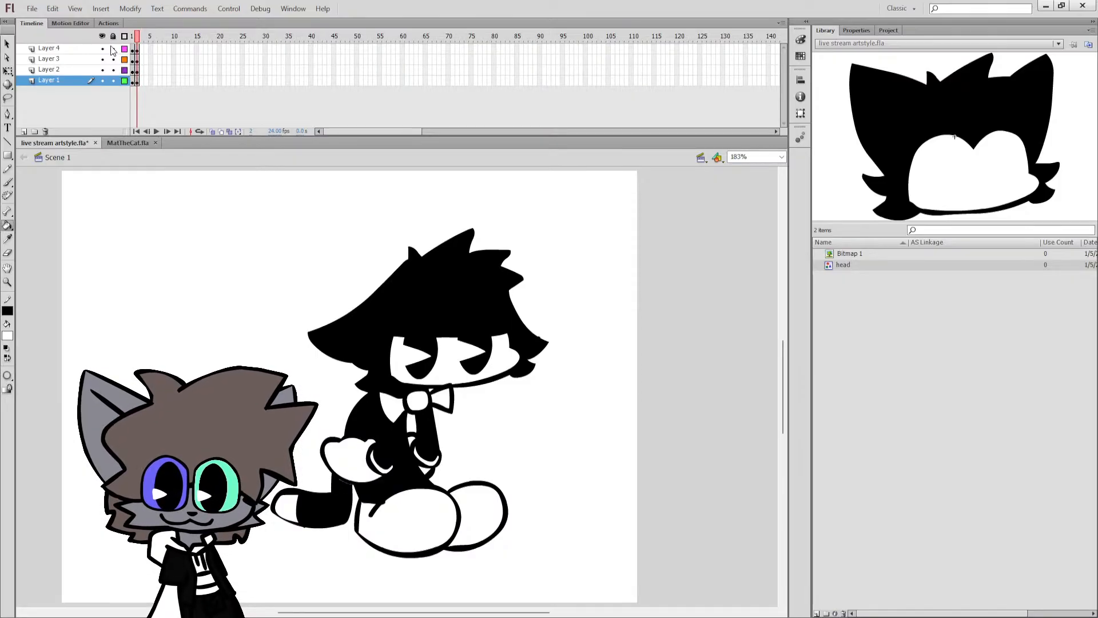
click(142, 74)
click(142, 74)
click(143, 79)
click(142, 71)
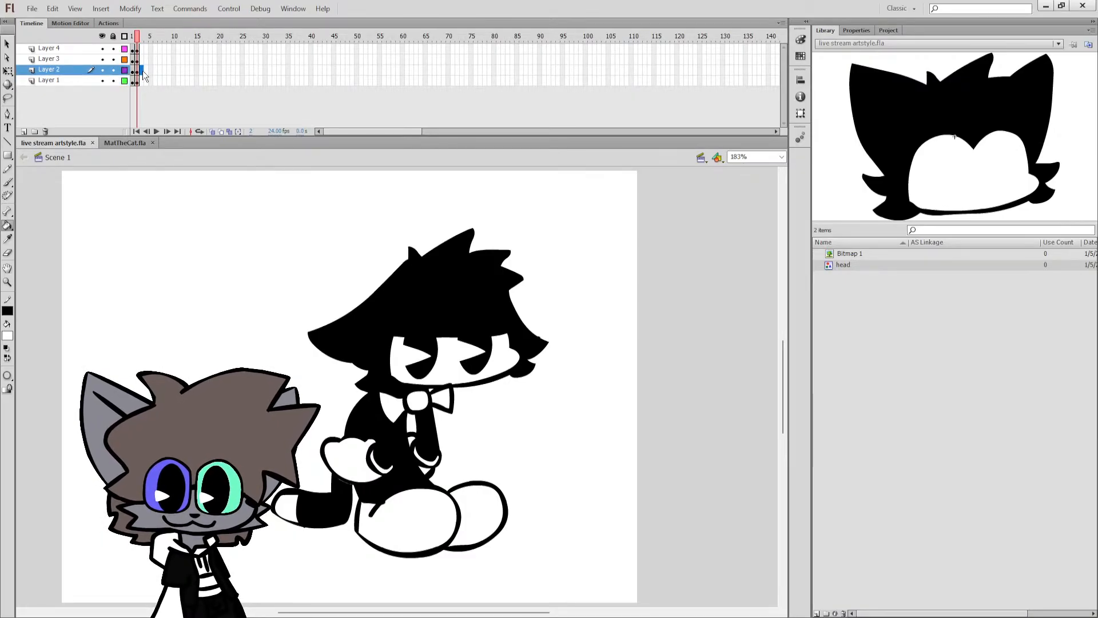
shift+click(141, 49)
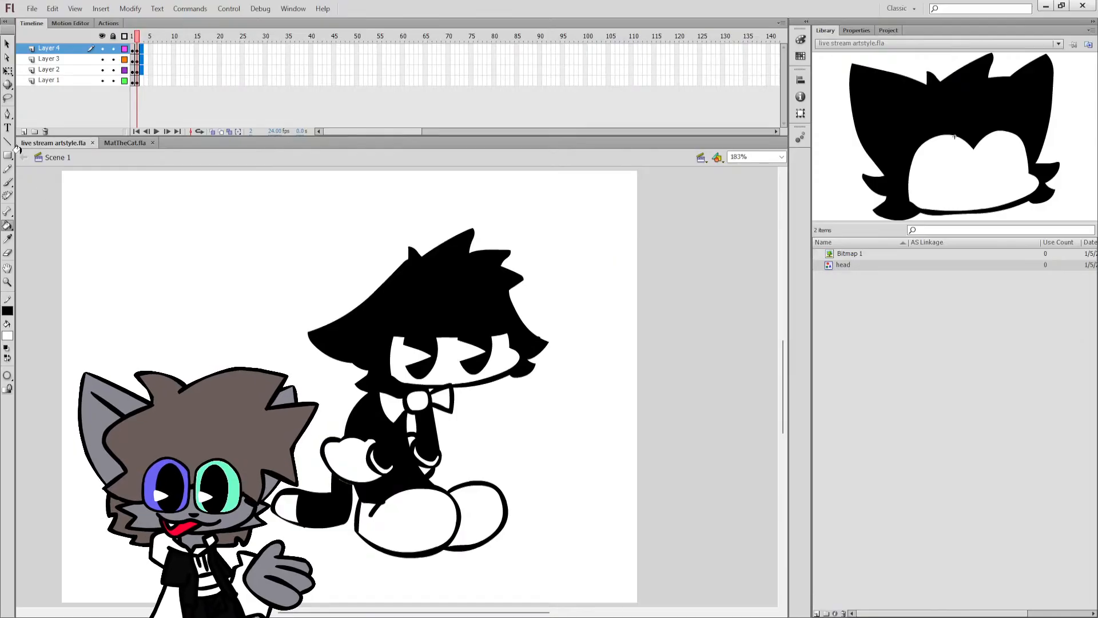
click(7, 71)
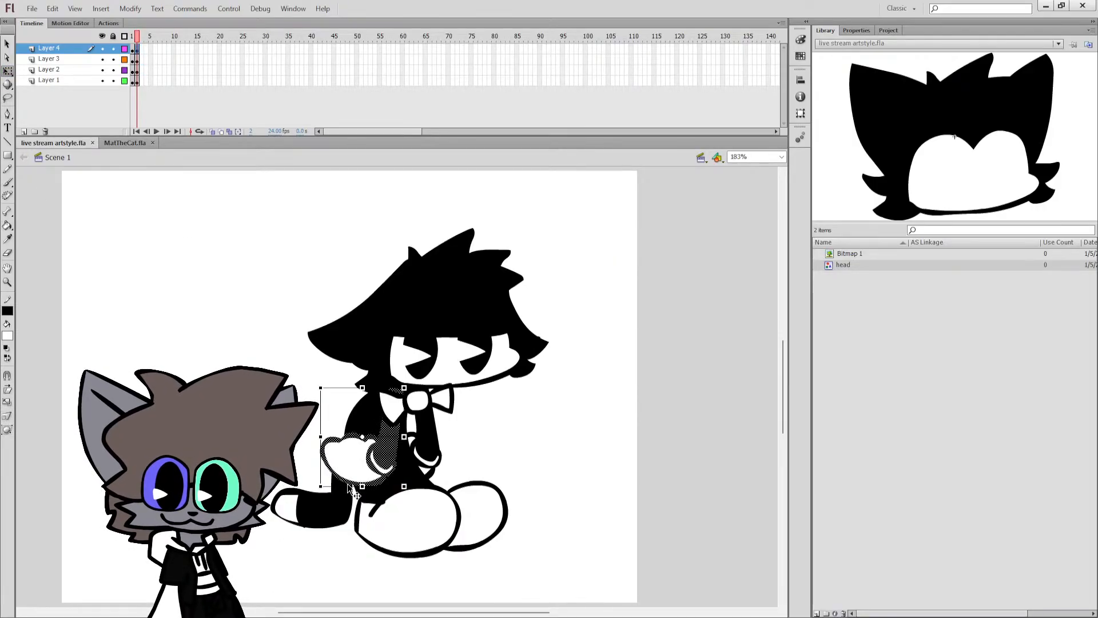
click(314, 489)
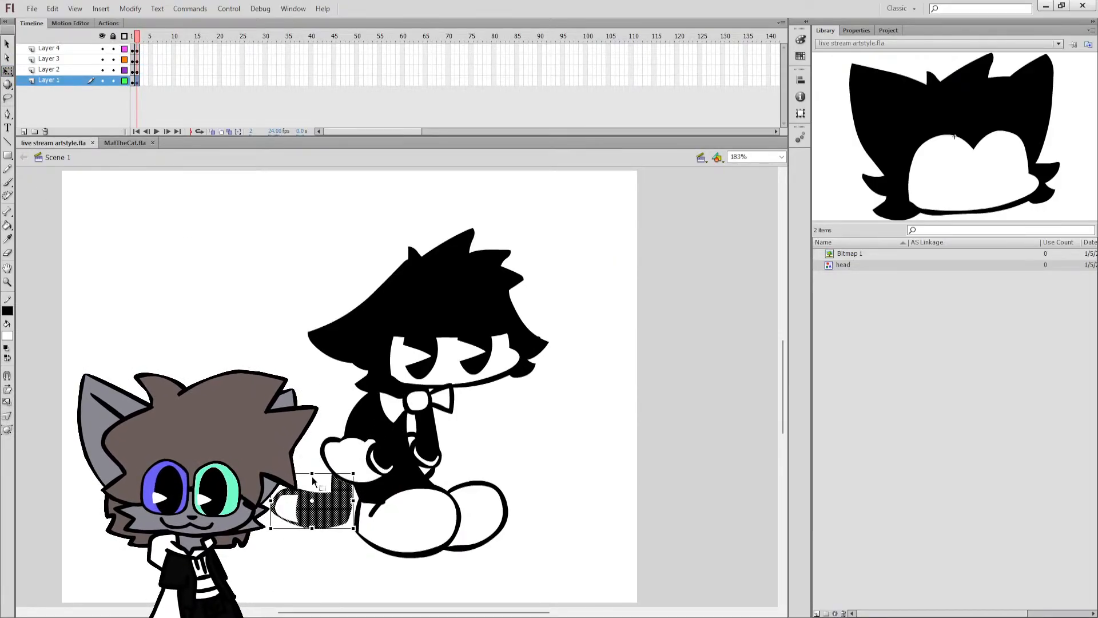
drag(292, 420, 386, 482)
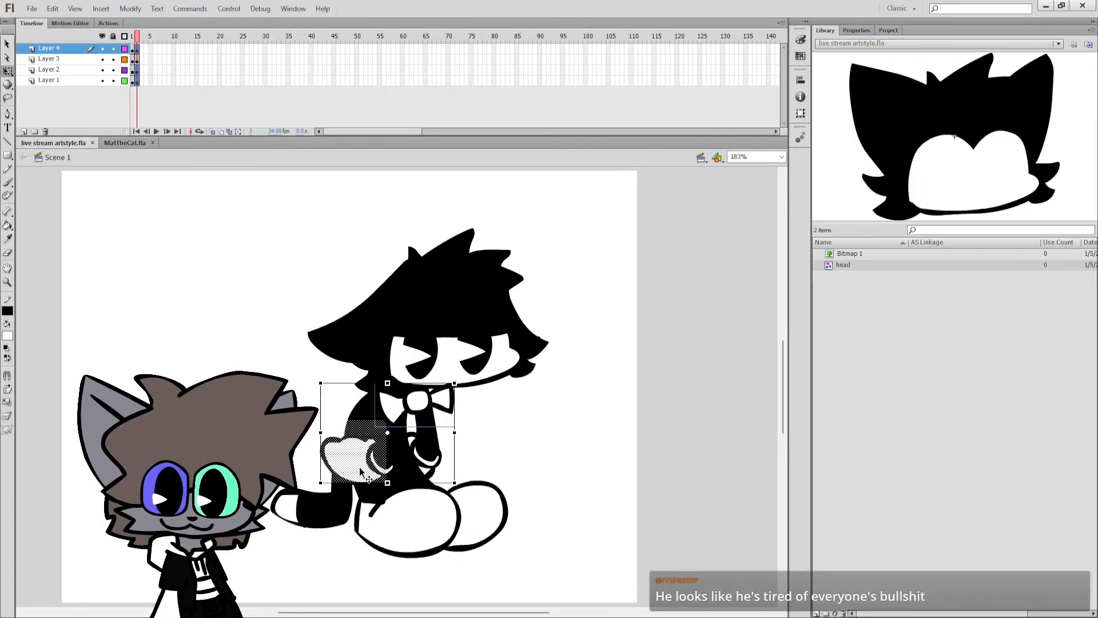
click(253, 351)
Try to stretch the tail's upper part upward on Layer 1 with the other layers locked, undo it, and save the file.
click(113, 37)
click(114, 80)
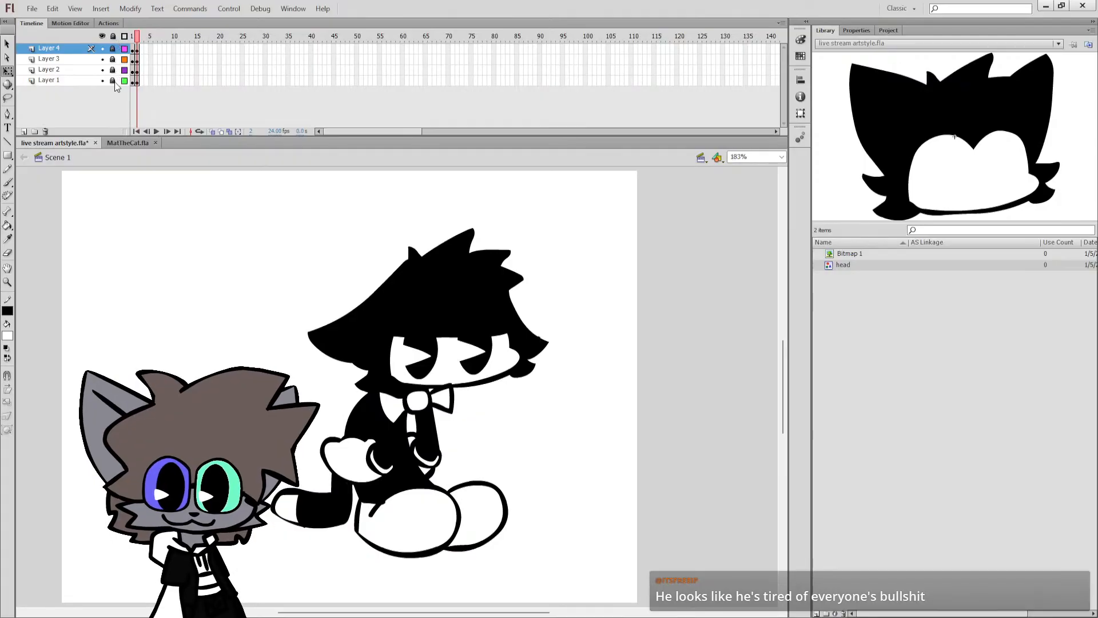
click(88, 82)
drag(331, 429, 369, 480)
drag(350, 429, 350, 382)
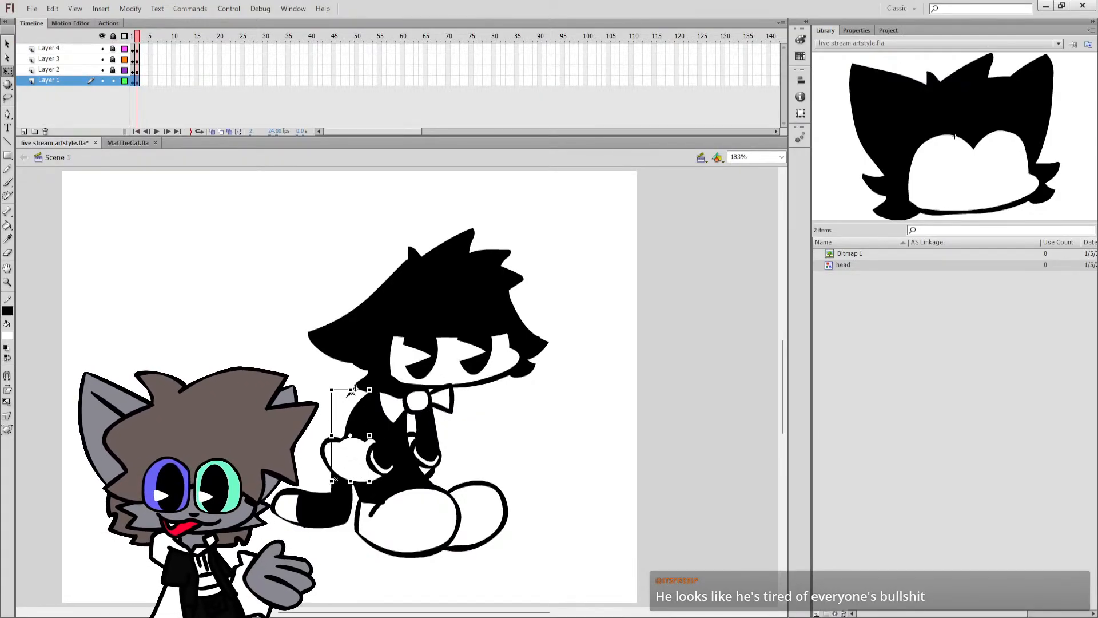
key(ctrl+z)
click(323, 384)
key(ctrl+s)
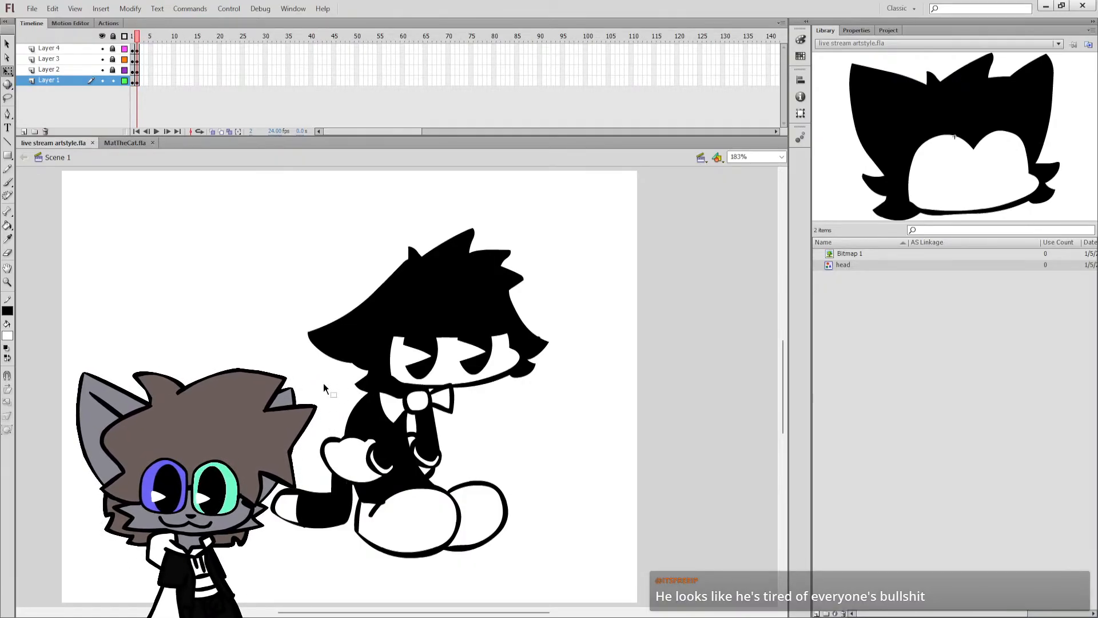
Unlock all layers, draw a zigzag scribble tapering down toward the hair above the head on Layer 3, and fill it black.
scroll(324, 383, up, 3)
key(b)
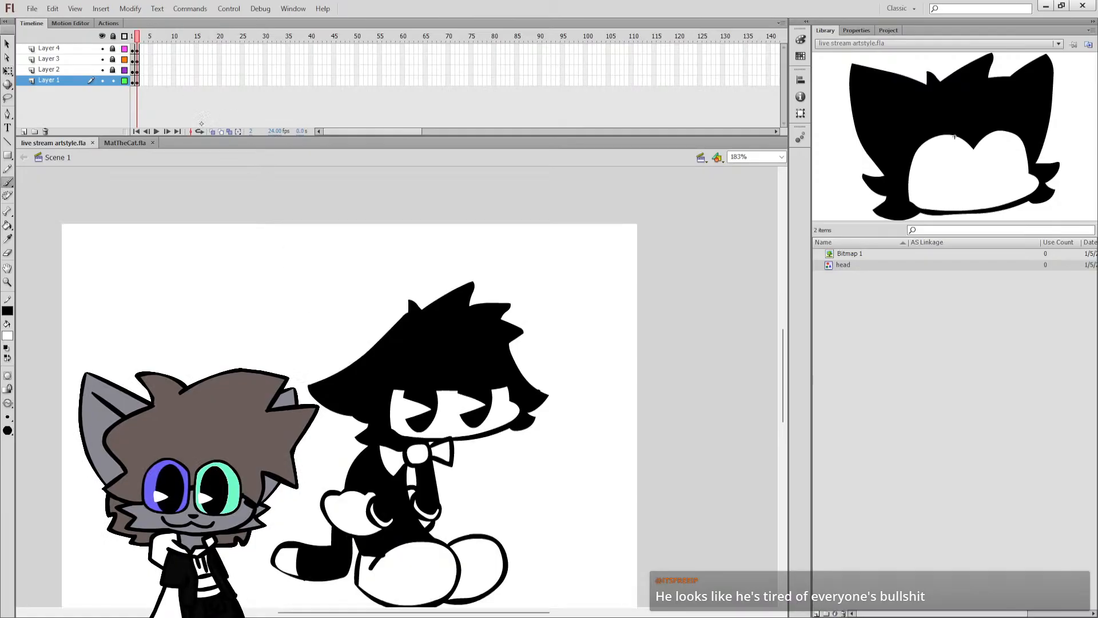
click(113, 36)
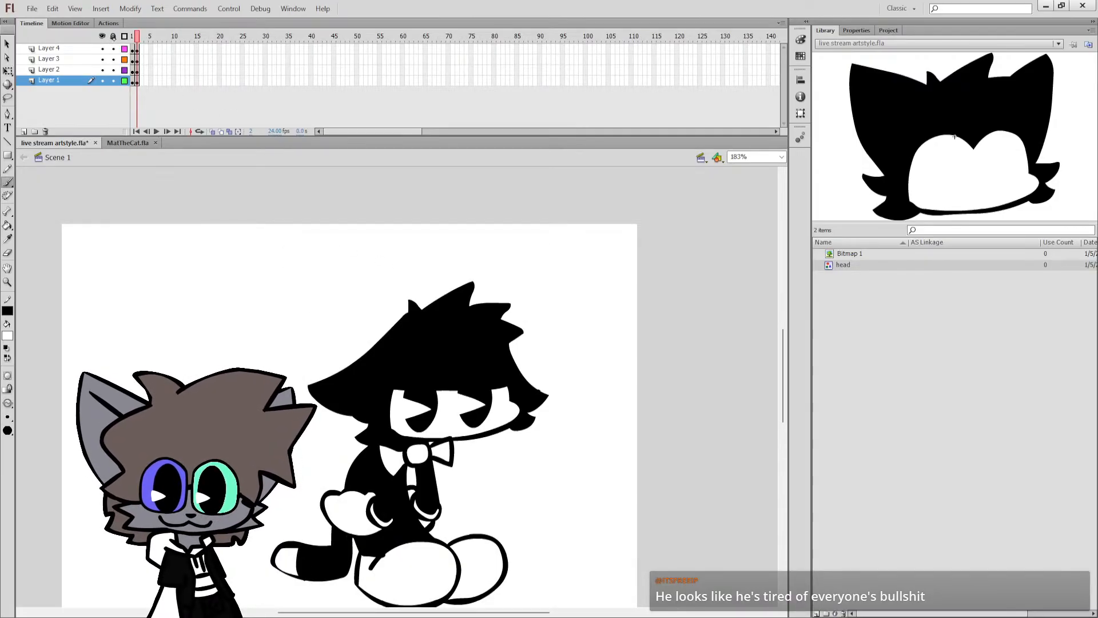
click(49, 59)
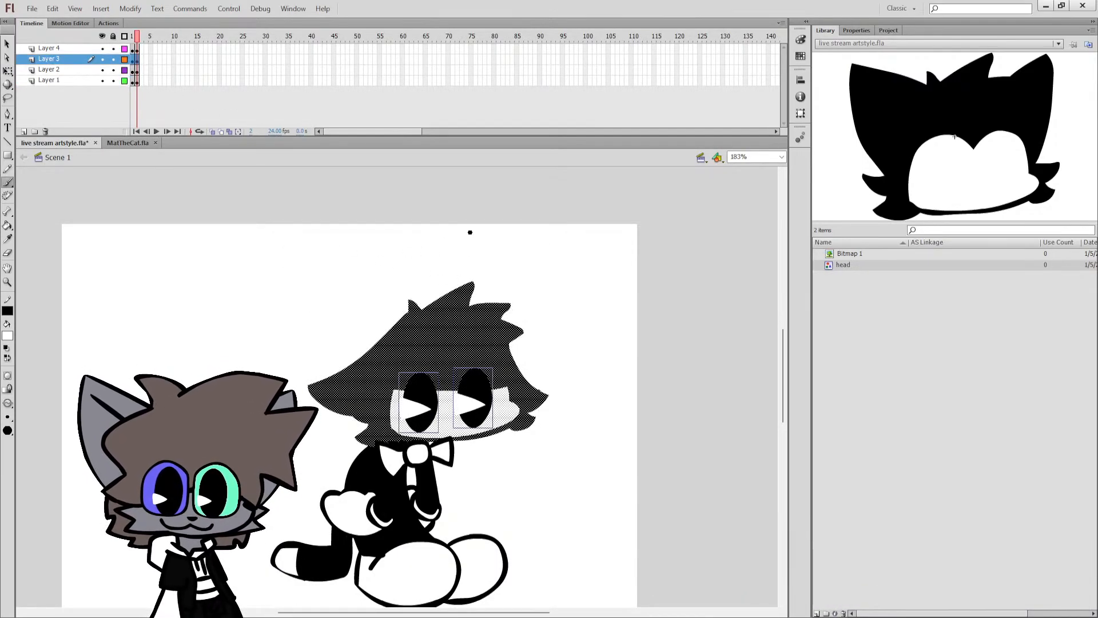
drag(484, 214, 416, 224)
key(q)
click(7, 358)
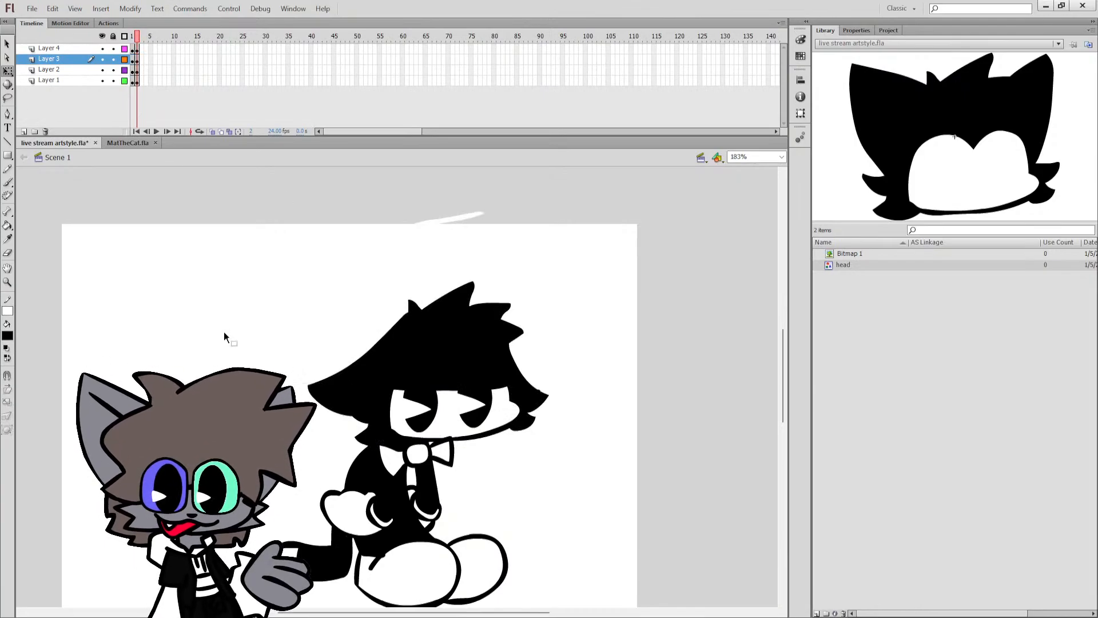
key(k)
click(430, 221)
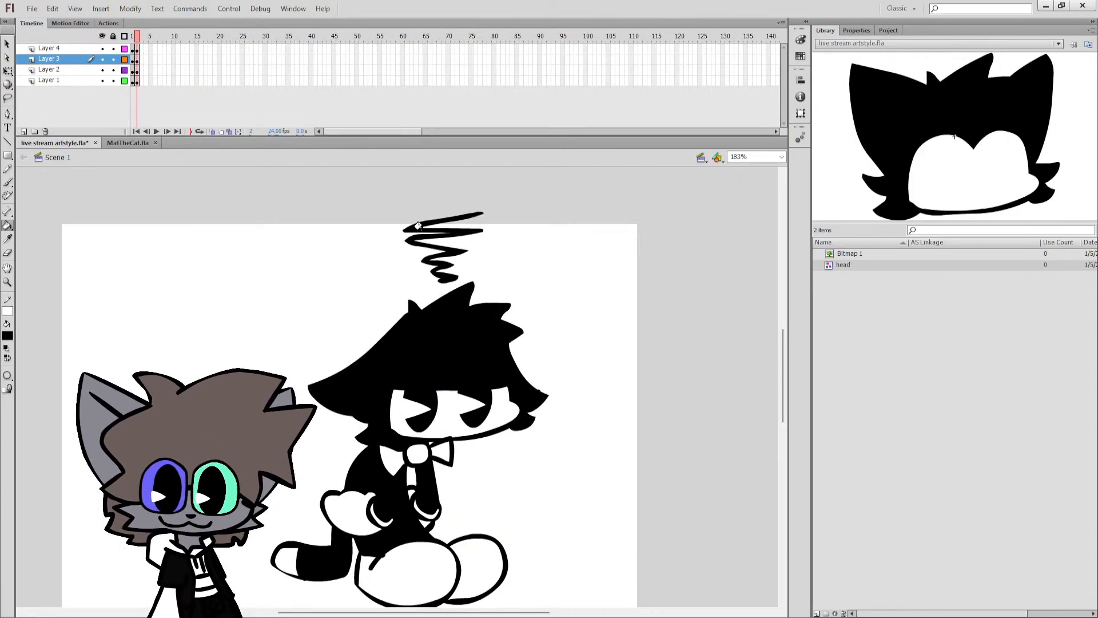
Select all artwork on frame 2 to check it within the full frame, clear the selection, and save the file.
key(ctrl+s)
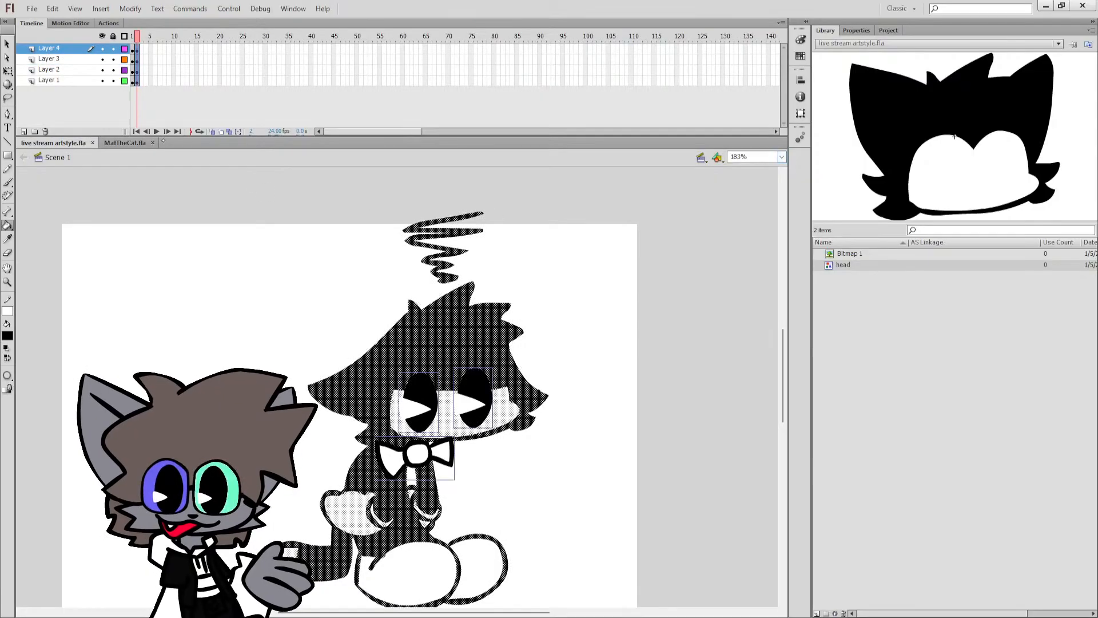
key(ctrl+a)
key(q)
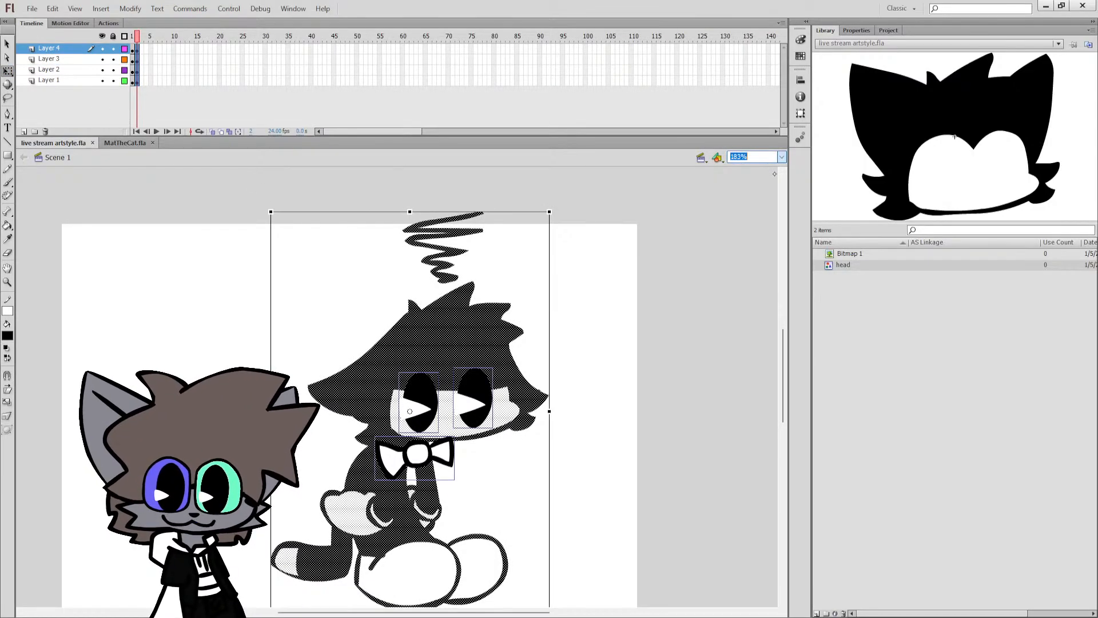
key(ctrl+2)
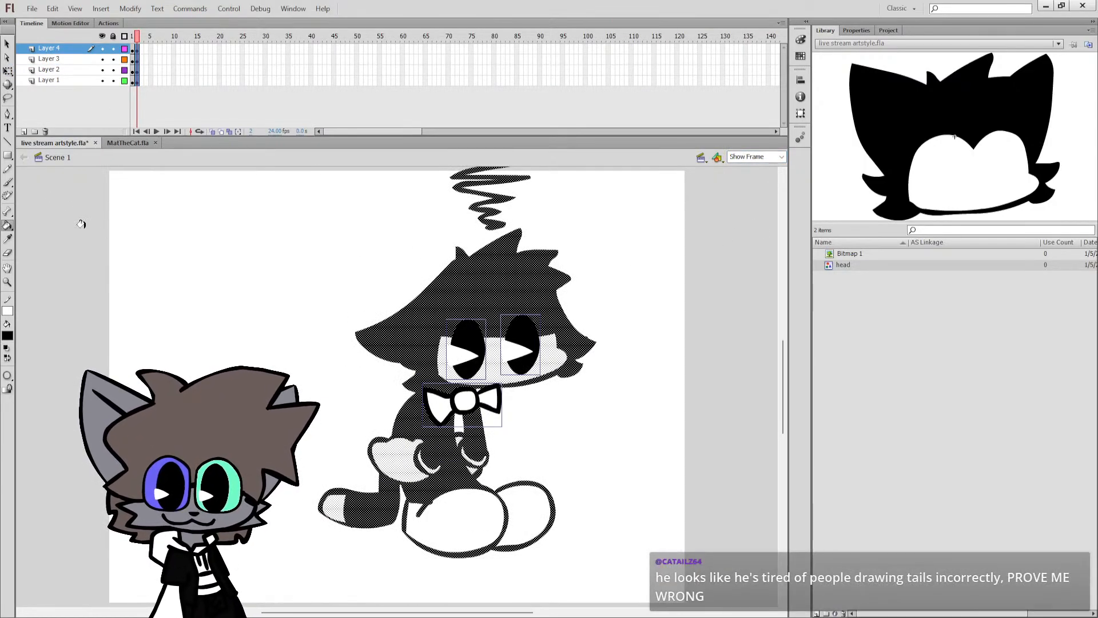
click(7, 71)
click(104, 241)
key(ctrl+s)
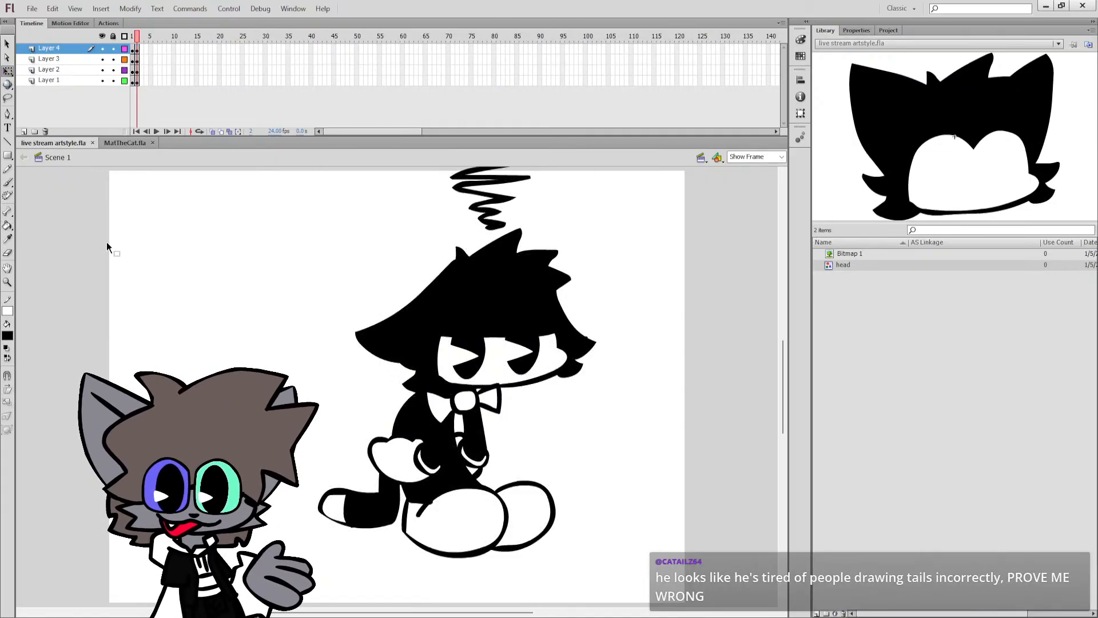
Move the tail on Layer 1 of frame 2 slightly inward, closer to the body.
click(354, 510)
drag(355, 506, 363, 506)
click(538, 447)
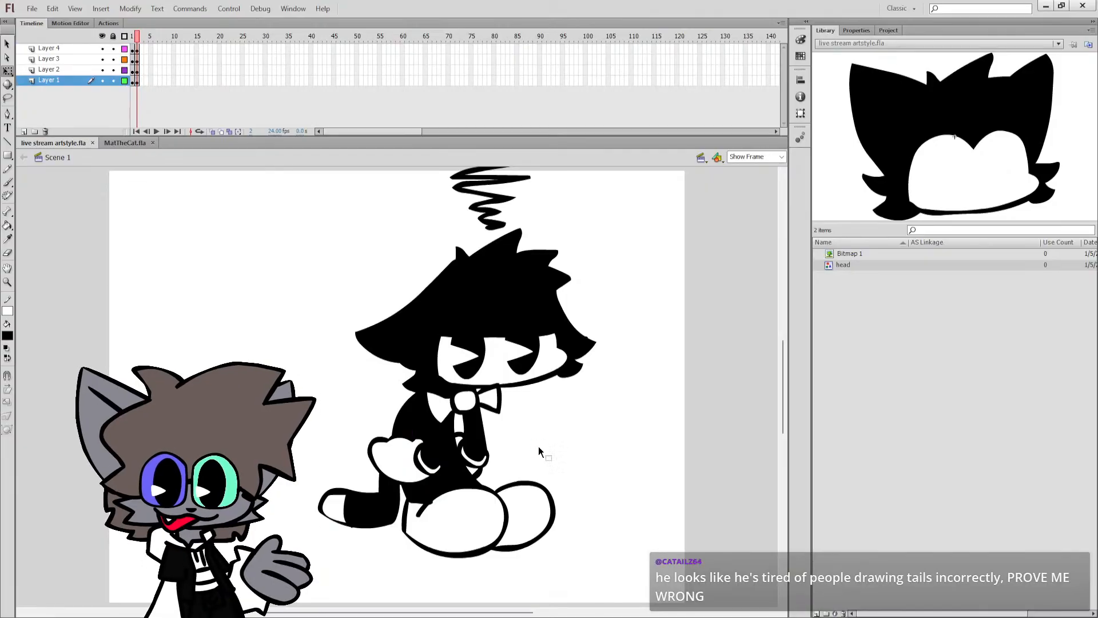
click(136, 83)
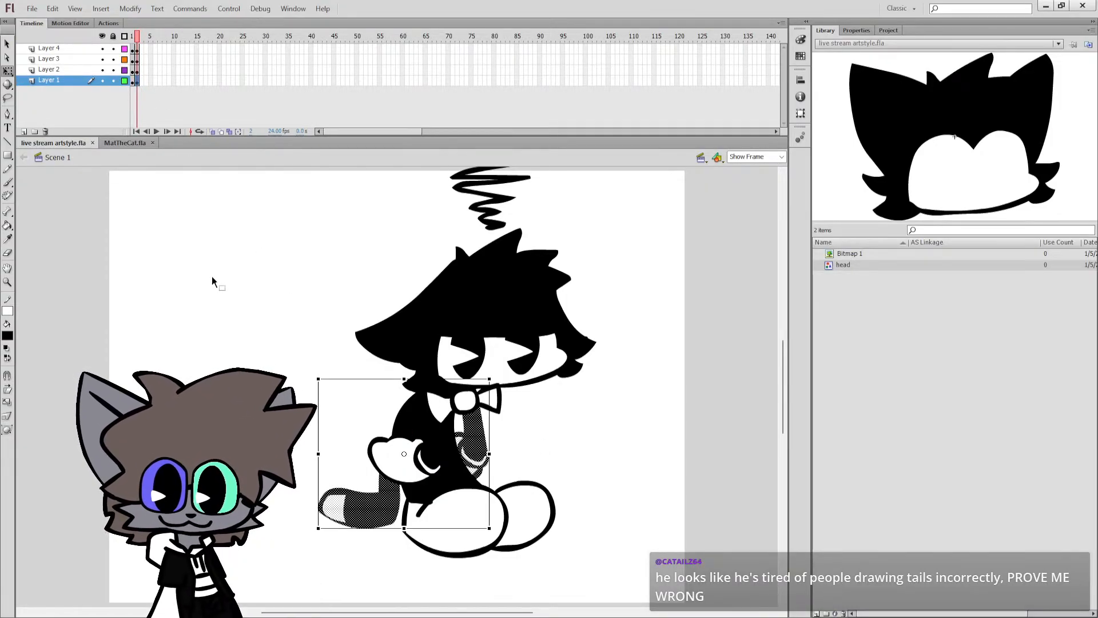
click(322, 490)
click(355, 506)
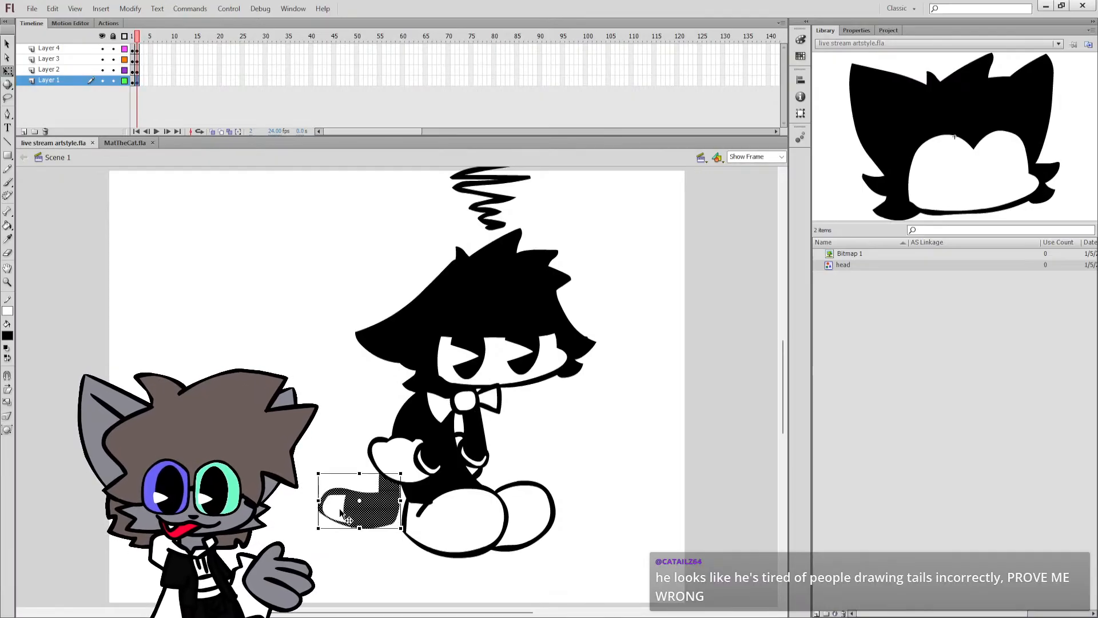
drag(361, 511, 361, 511)
click(479, 439)
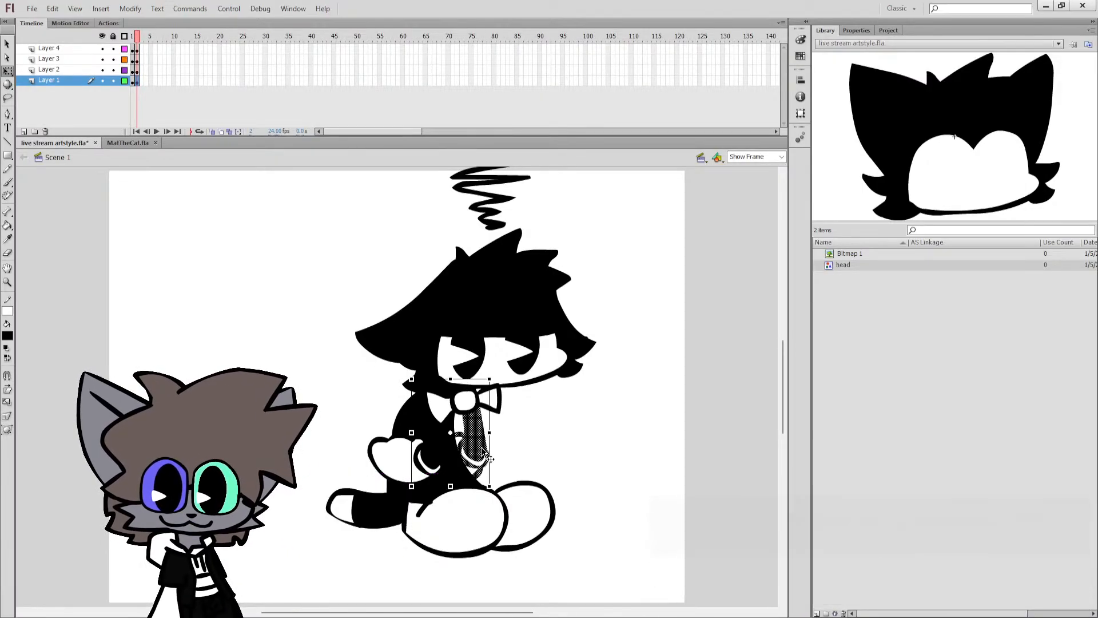
click(498, 451)
Reset the colours to a black stroke and white fill, choose the Paint Bucket, and save the file.
click(6, 347)
click(7, 225)
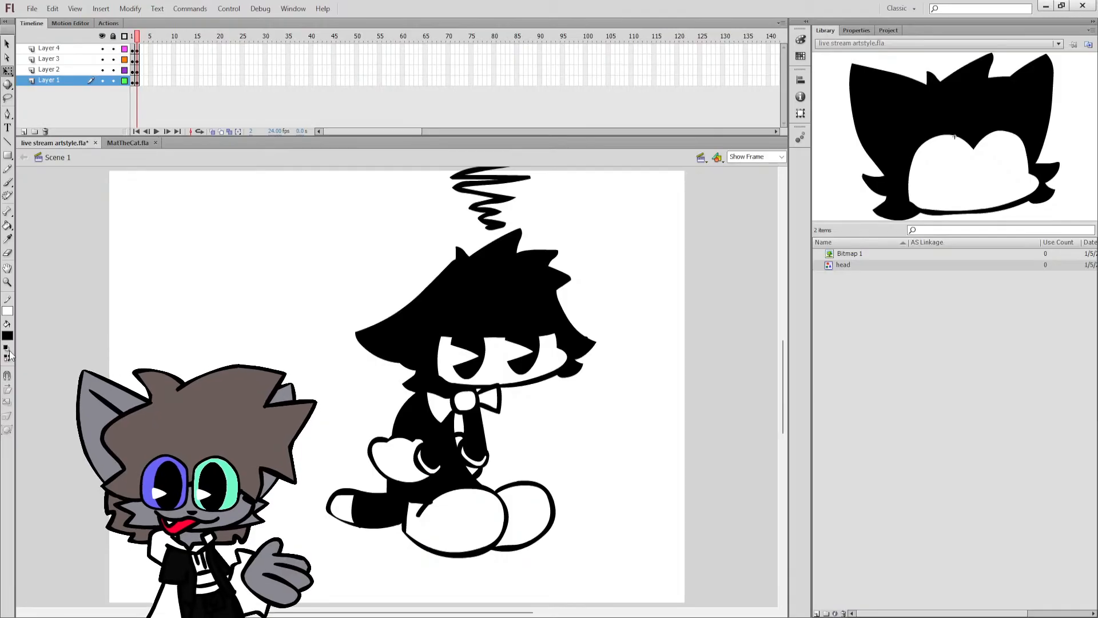
key(ctrl+s)
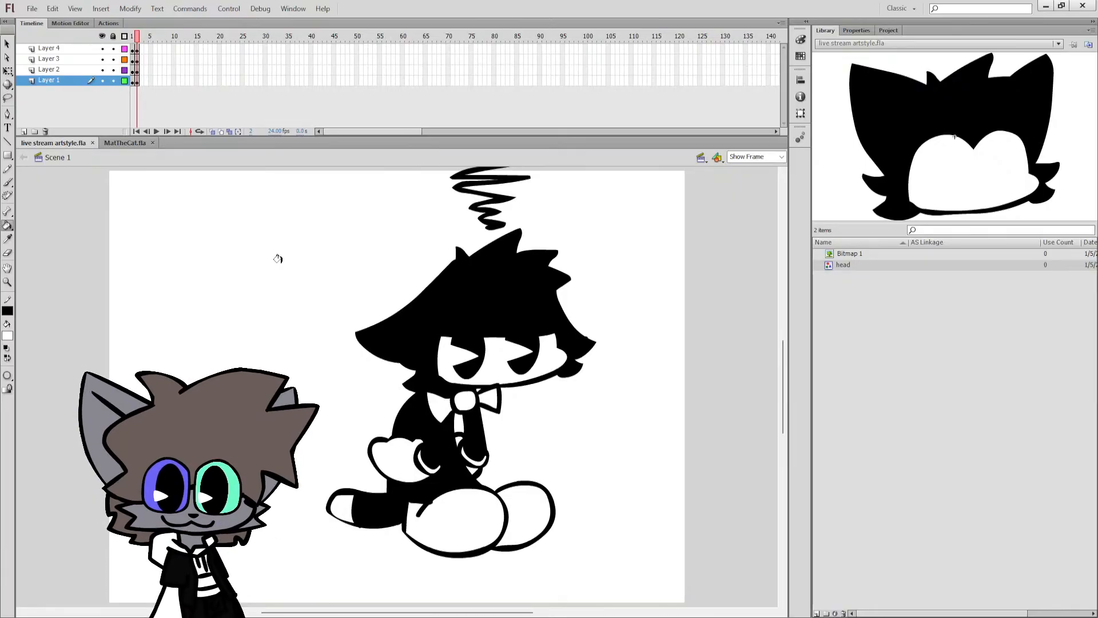
Flip back and forth between frames 1 and 2 to compare the two characters.
key(comma)
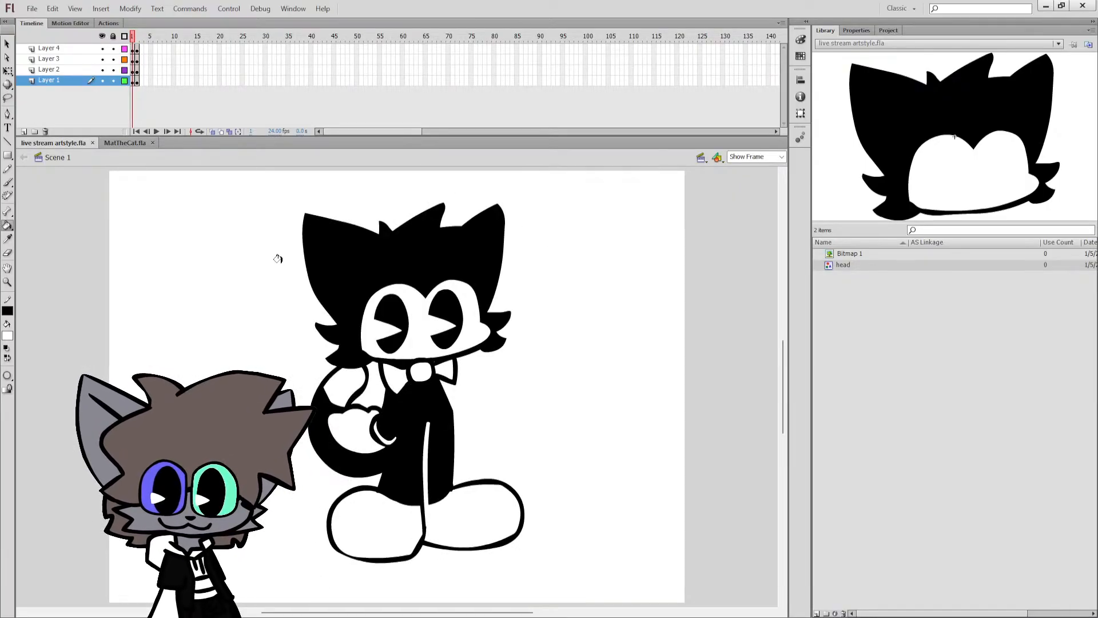
key(period)
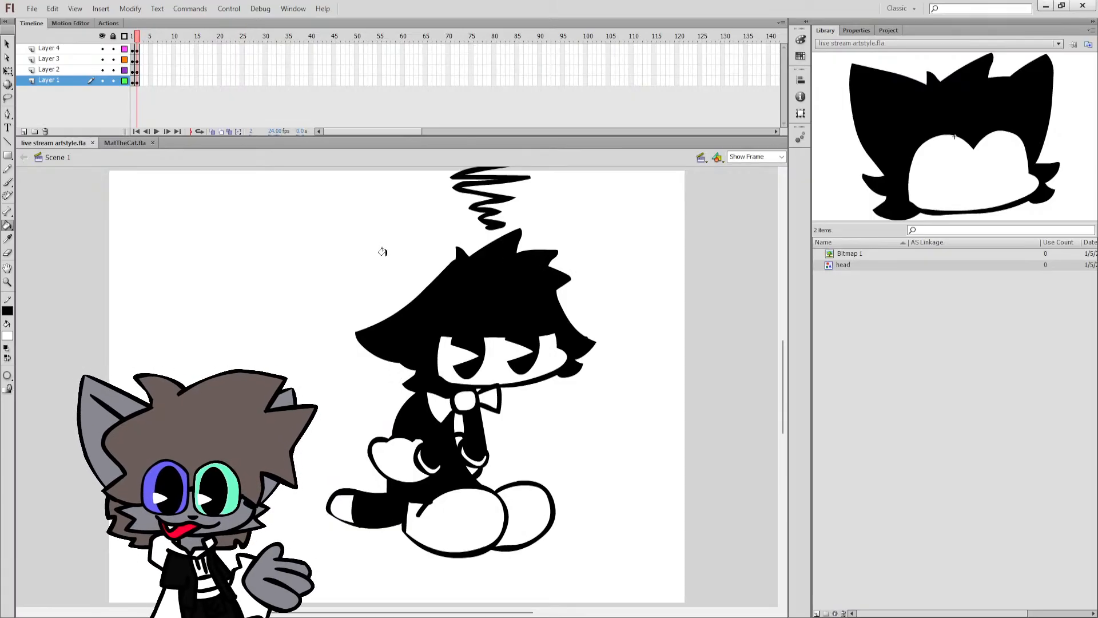
key(comma)
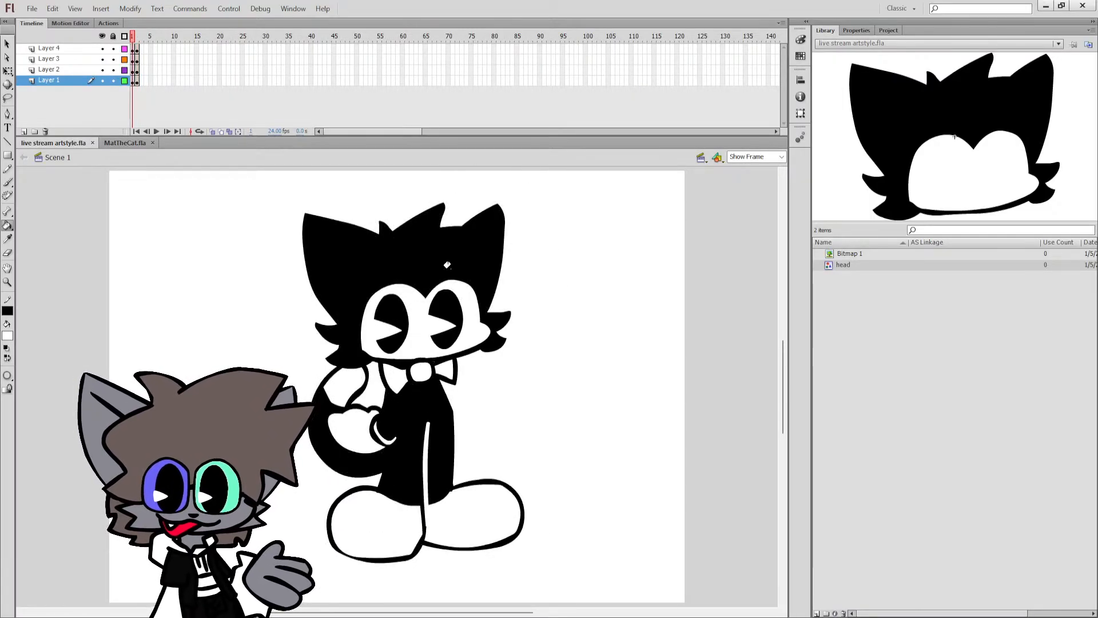
key(period)
key(comma)
key(period)
key(comma)
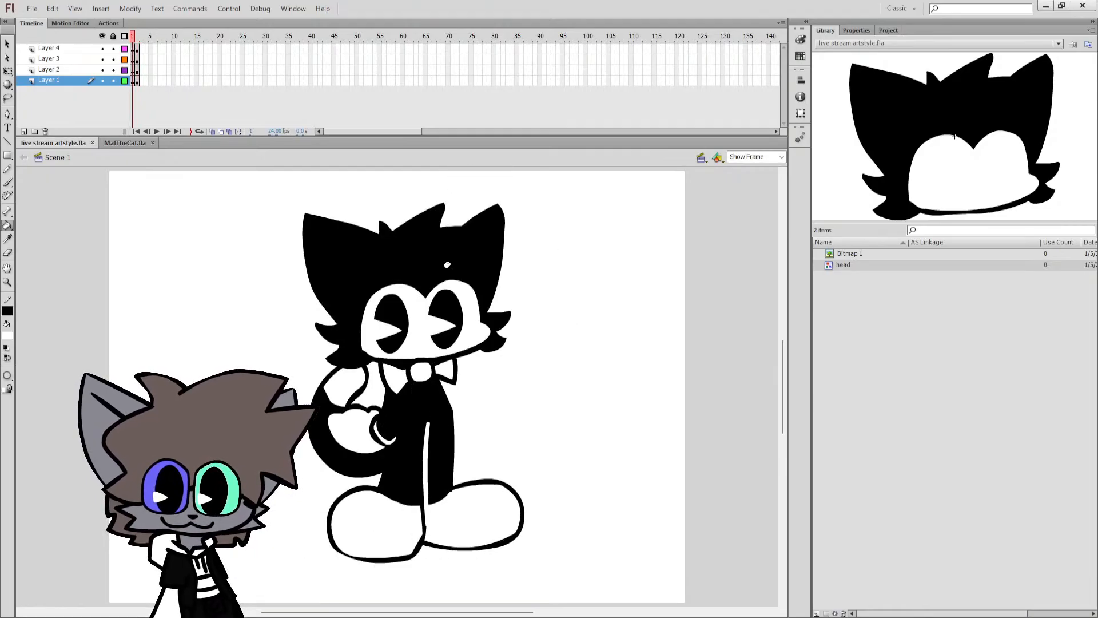
key(period)
key(comma)
key(period)
key(comma)
key(period)
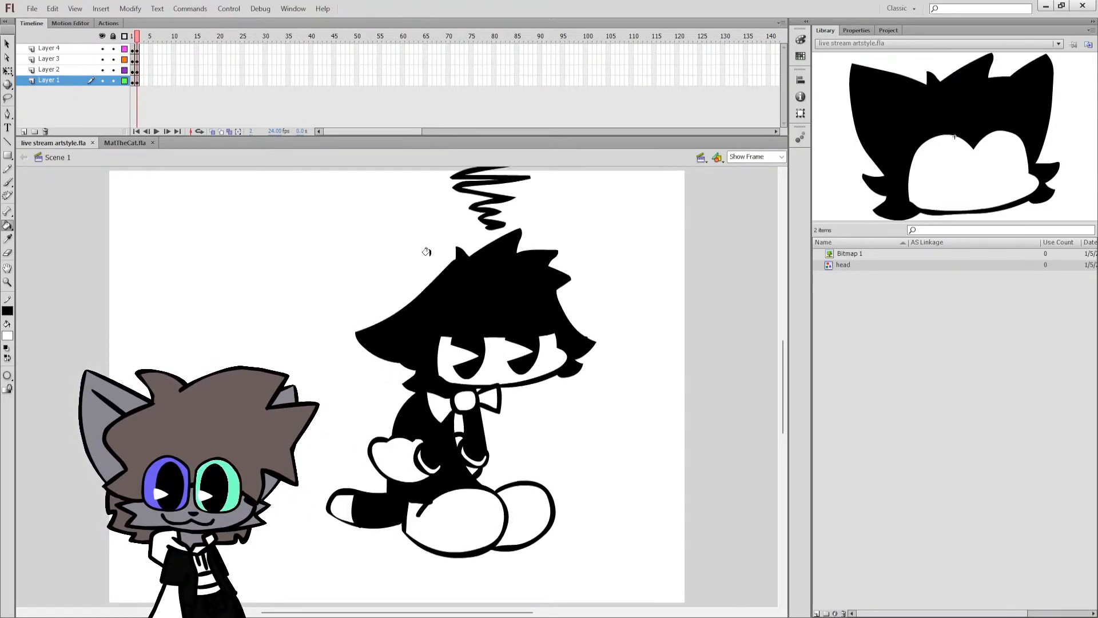
key(comma)
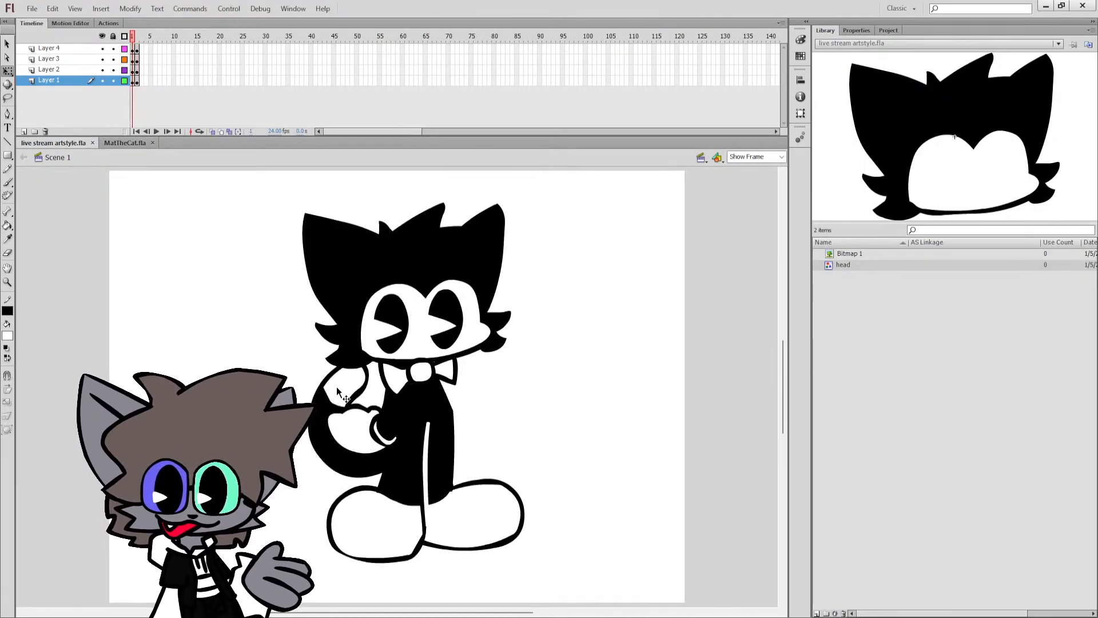
key(period)
key(comma)
key(period)
key(comma)
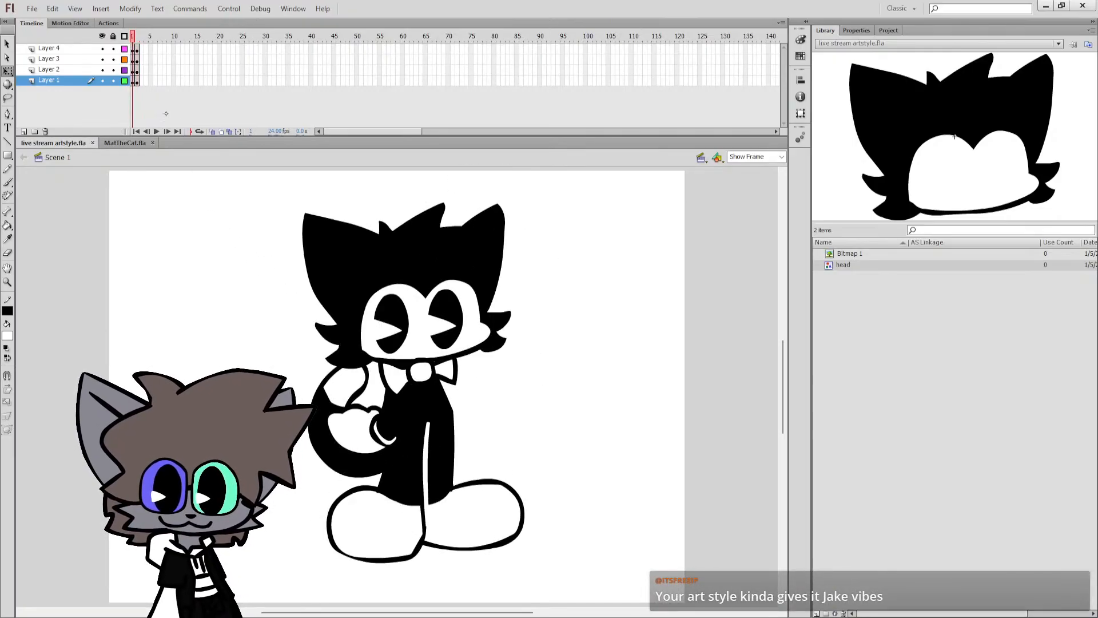
With onion skinning on, move the whole frame 2 character and scribble down and left so they fit inside the stage.
key(period)
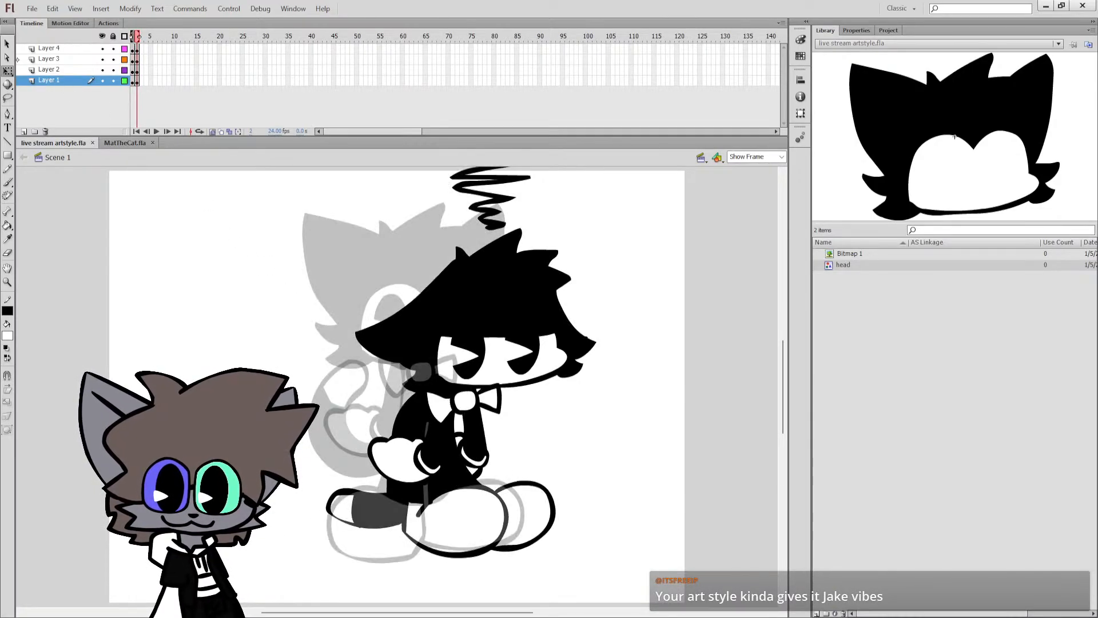
key(ctrl+a)
drag(474, 299, 461, 330)
click(525, 257)
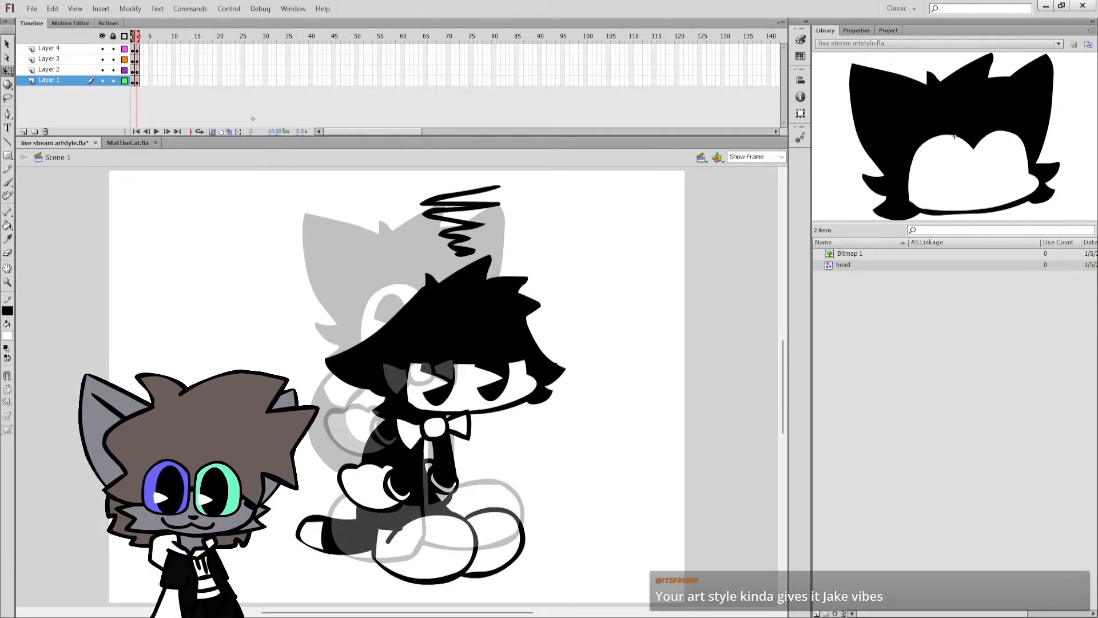
click(213, 132)
On frame 1, move the whole character slightly down to line up with the onion-skinned frame 2 character, and save the file.
key(comma)
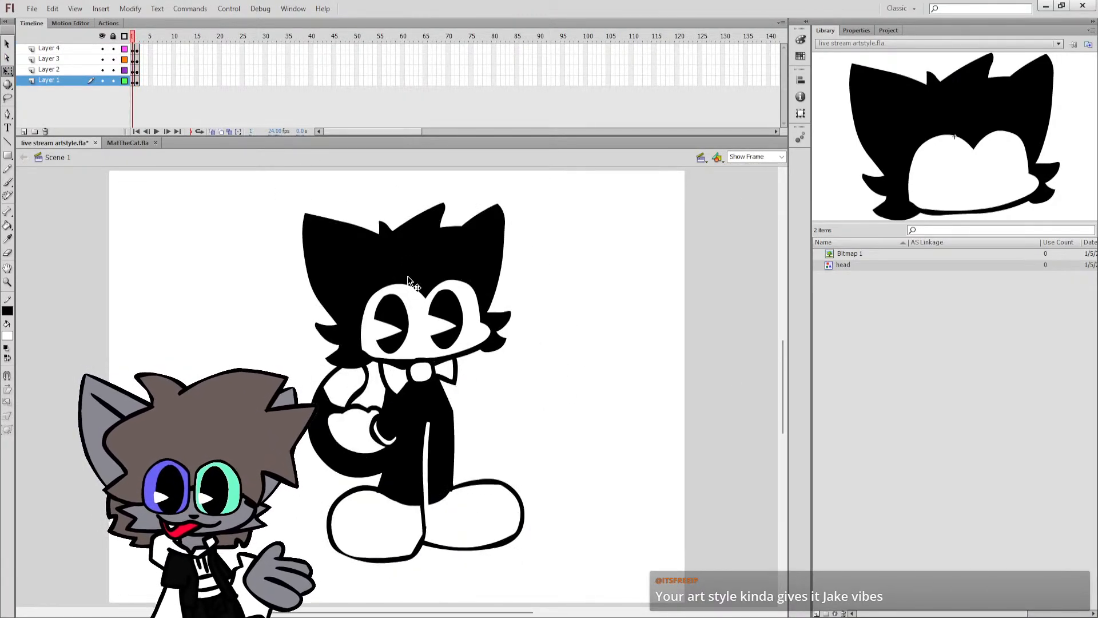
key(ctrl+a)
click(269, 190)
drag(240, 197, 630, 548)
click(213, 132)
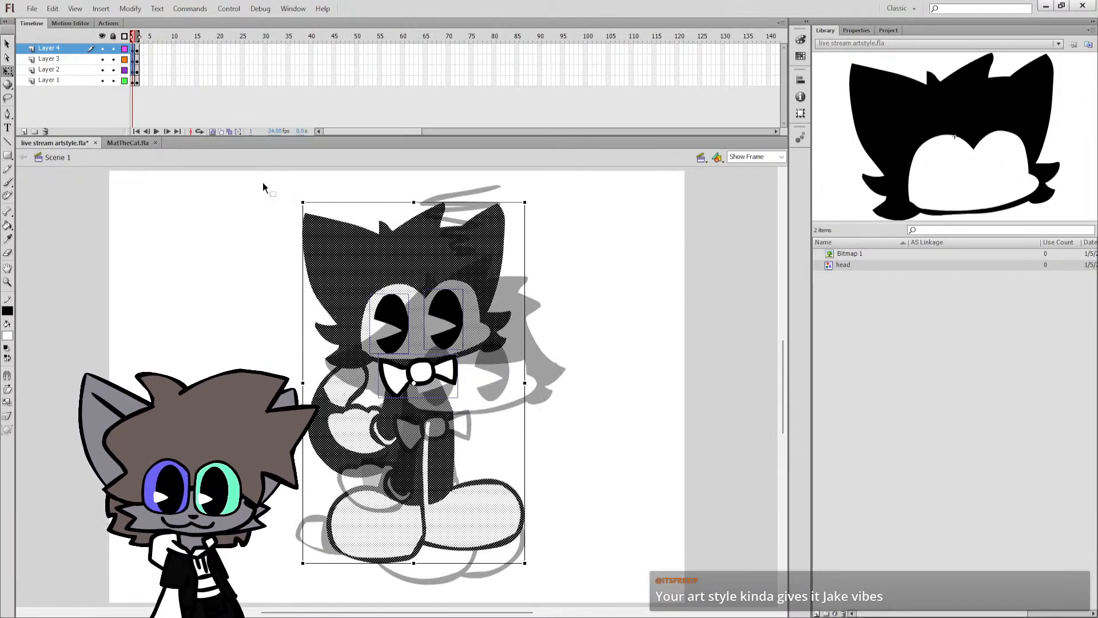
mouse_move(446, 295)
mouse_down()
mouse_move(446, 307)
mouse_move(440, 291)
mouse_move(400, 311)
mouse_move(442, 317)
mouse_up()
click(482, 381)
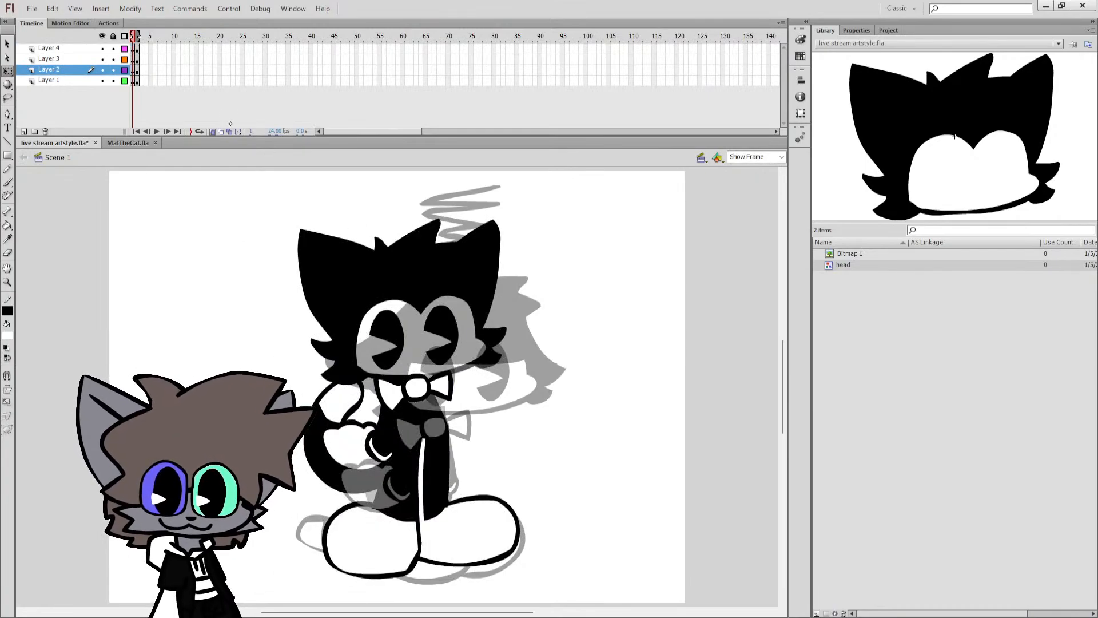
click(213, 132)
key(ctrl+s)
Compare the two frames and try the frame 1 character without its bow tie.
key(period)
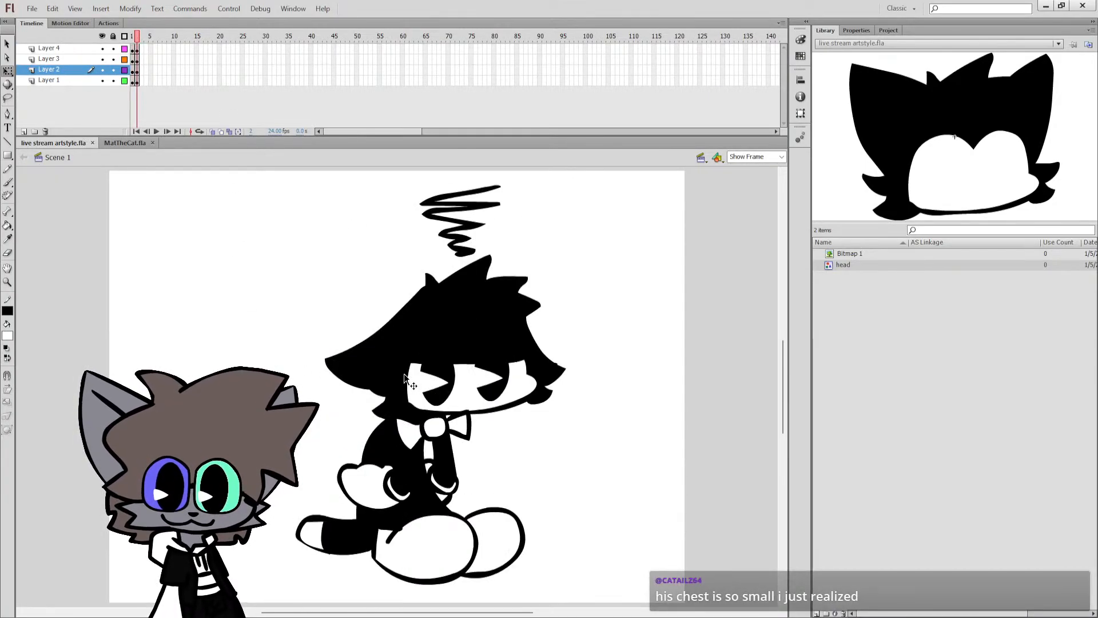
key(comma)
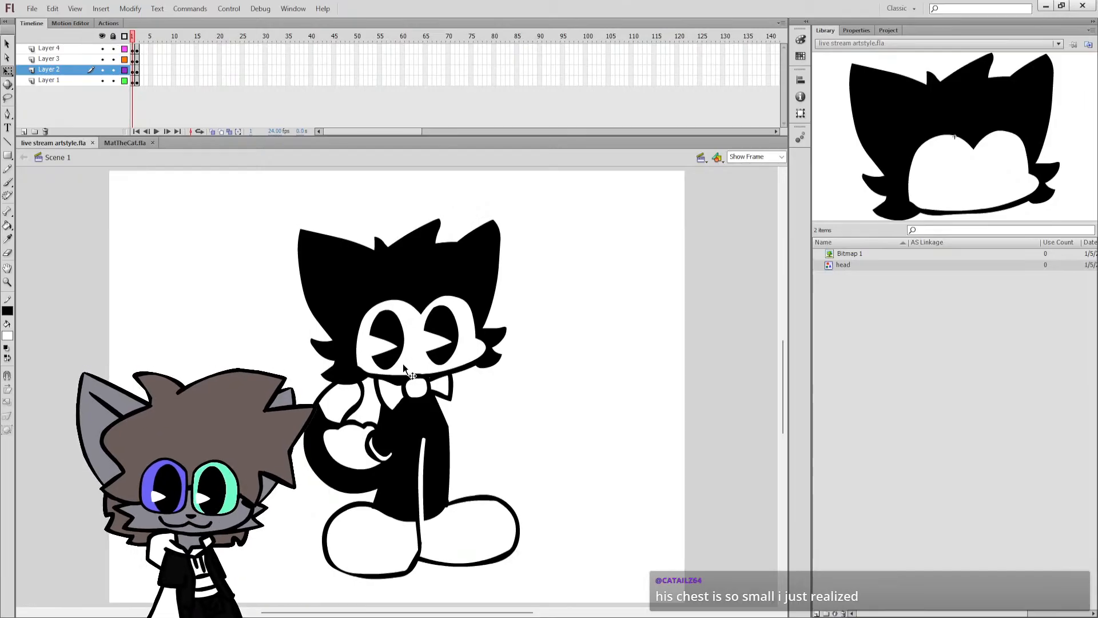
click(429, 389)
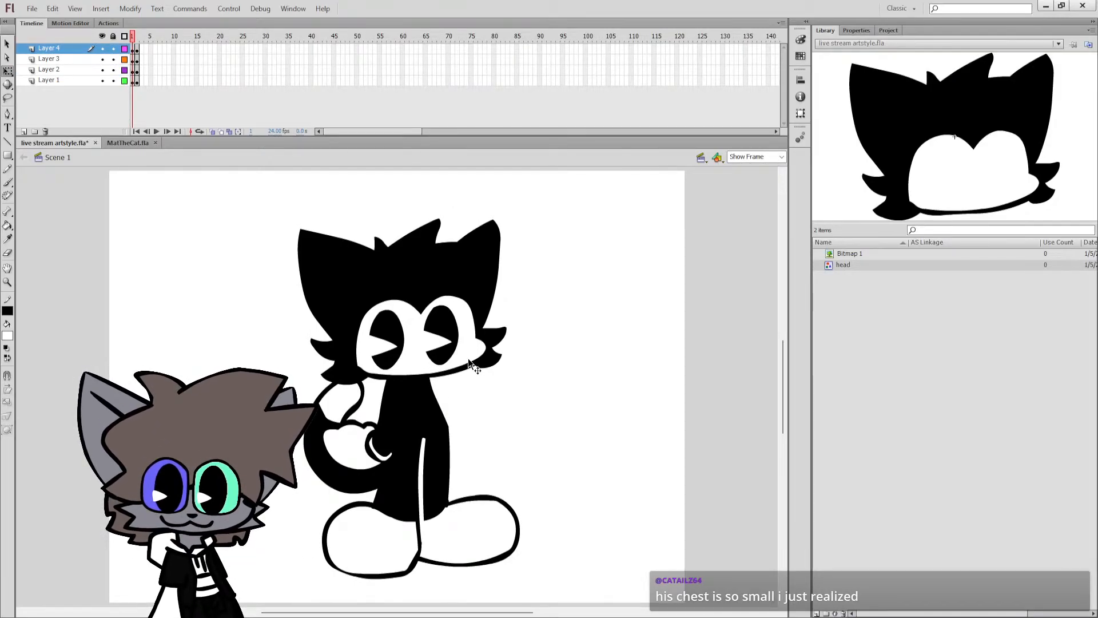
click(503, 389)
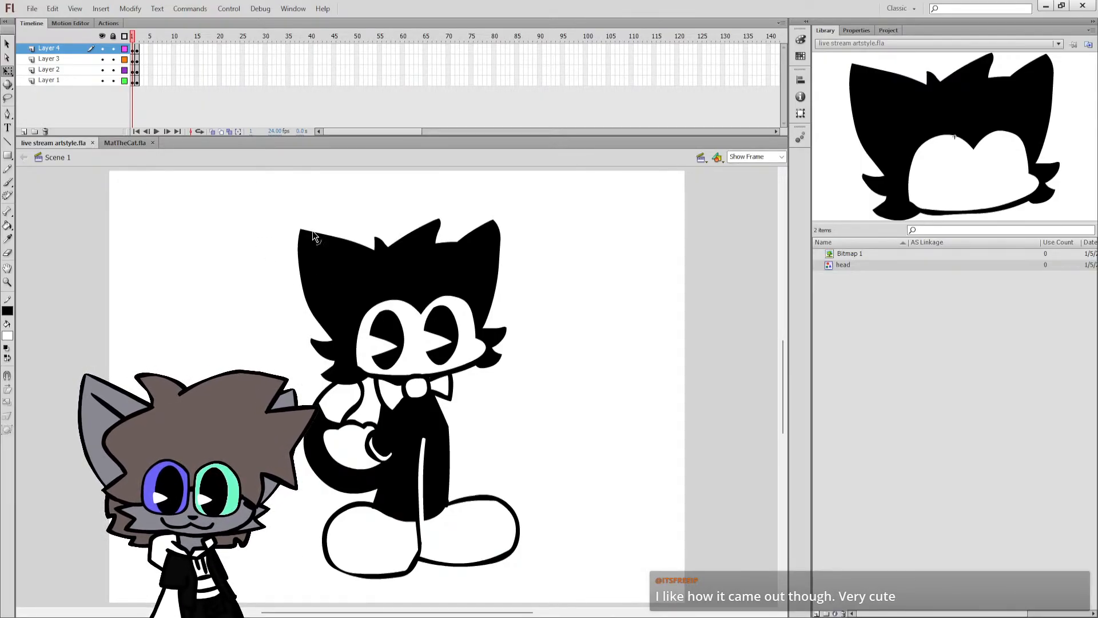
scroll(400, 389, right, 4)
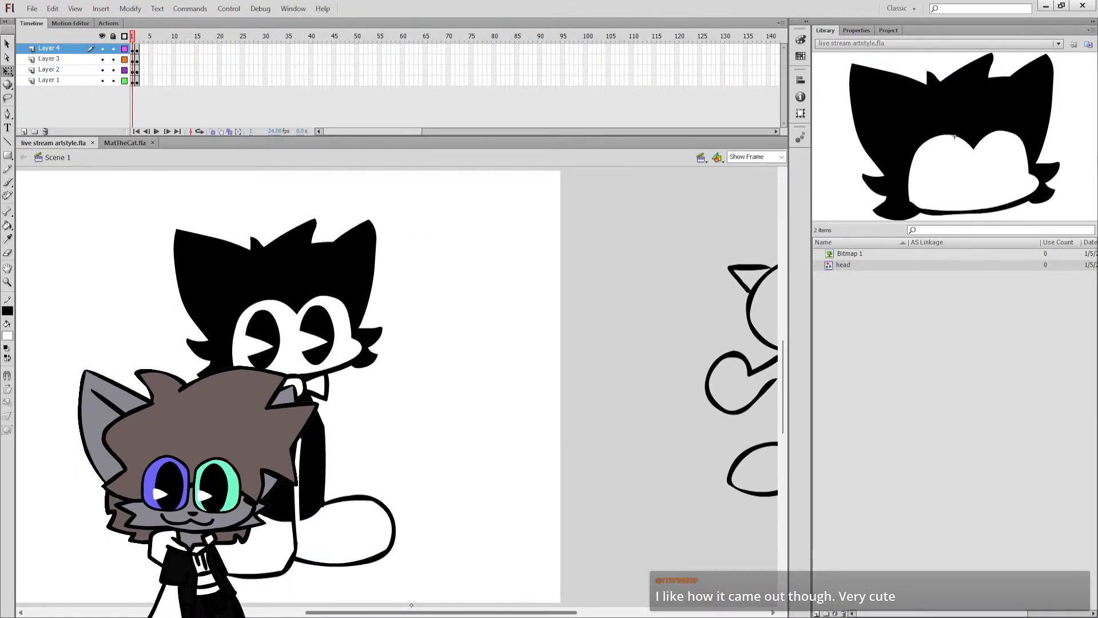
drag(410, 604, 364, 598)
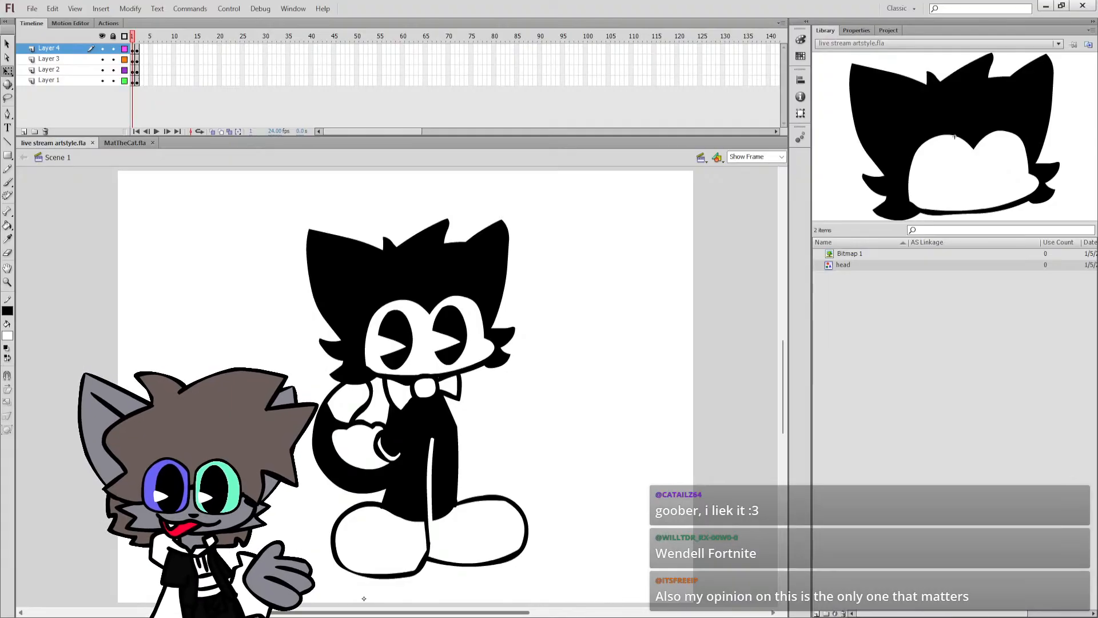
drag(364, 612, 361, 612)
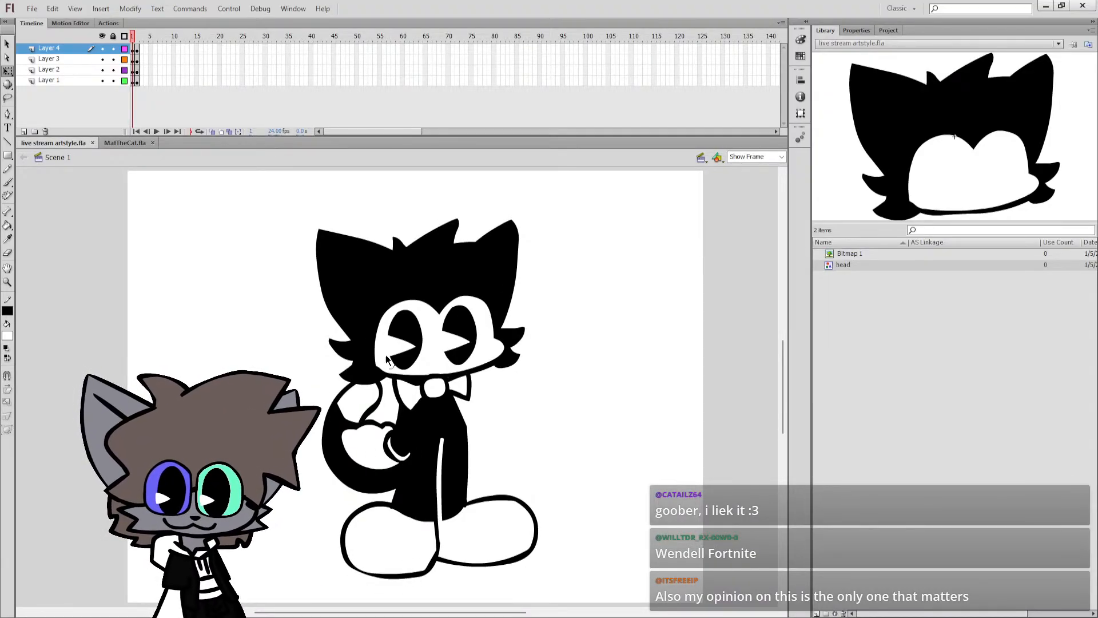
Flip both of the frame 1 character's pupils horizontally so their wedge cuts open toward the right.
click(397, 341)
drag(377, 341, 399, 340)
key(ctrl+z)
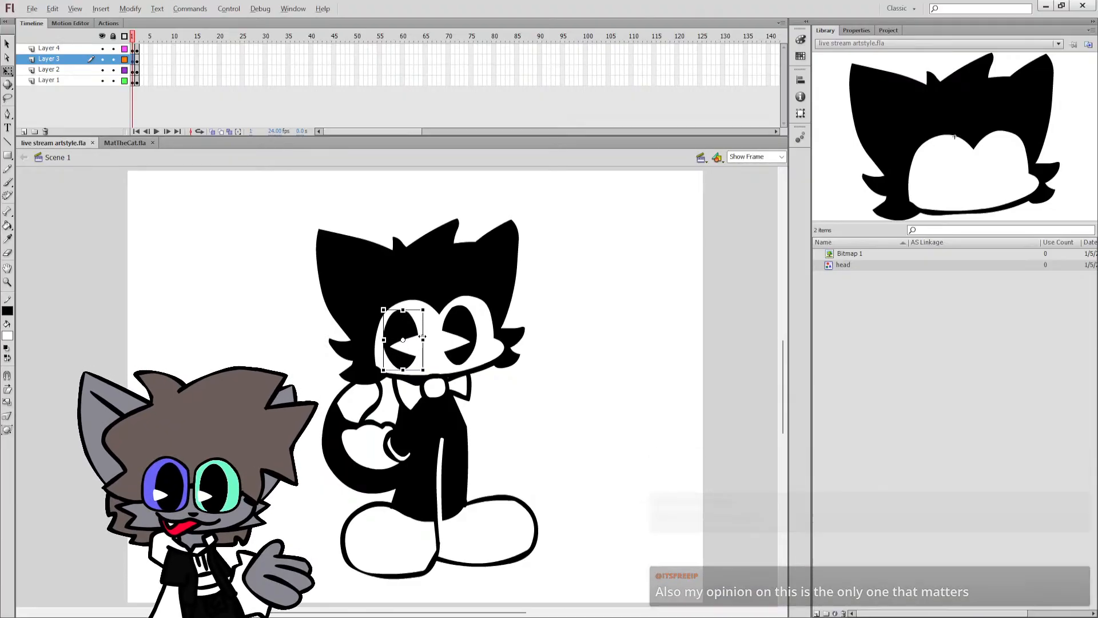
click(444, 342)
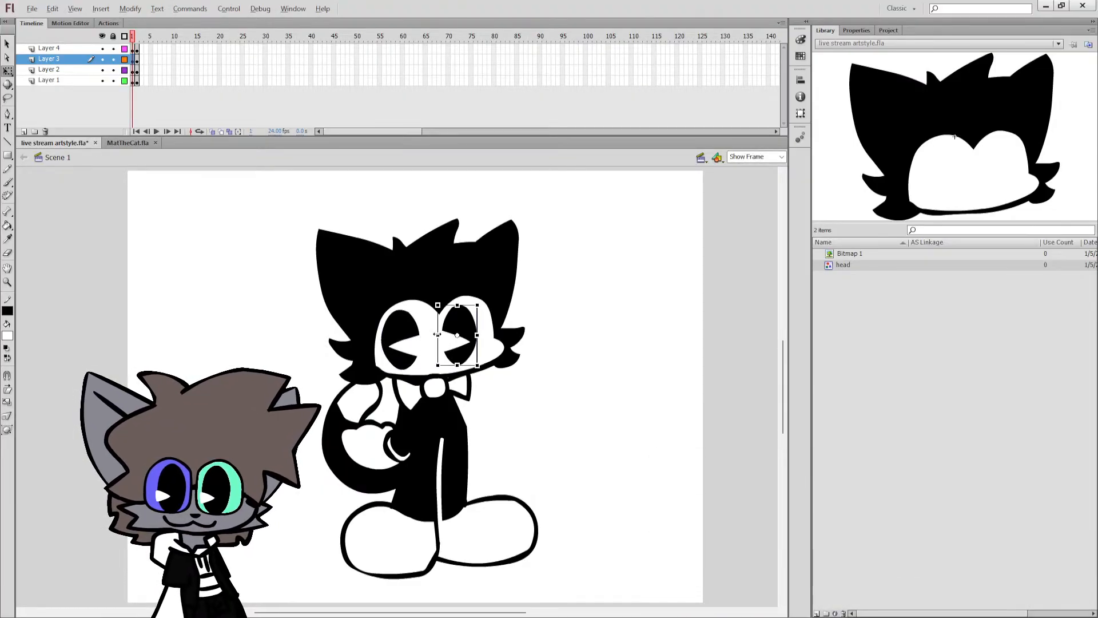
drag(438, 335, 477, 336)
Select both of the frame 1 character's flipped pupils and nudge them together slightly to the right.
shift+click(406, 355)
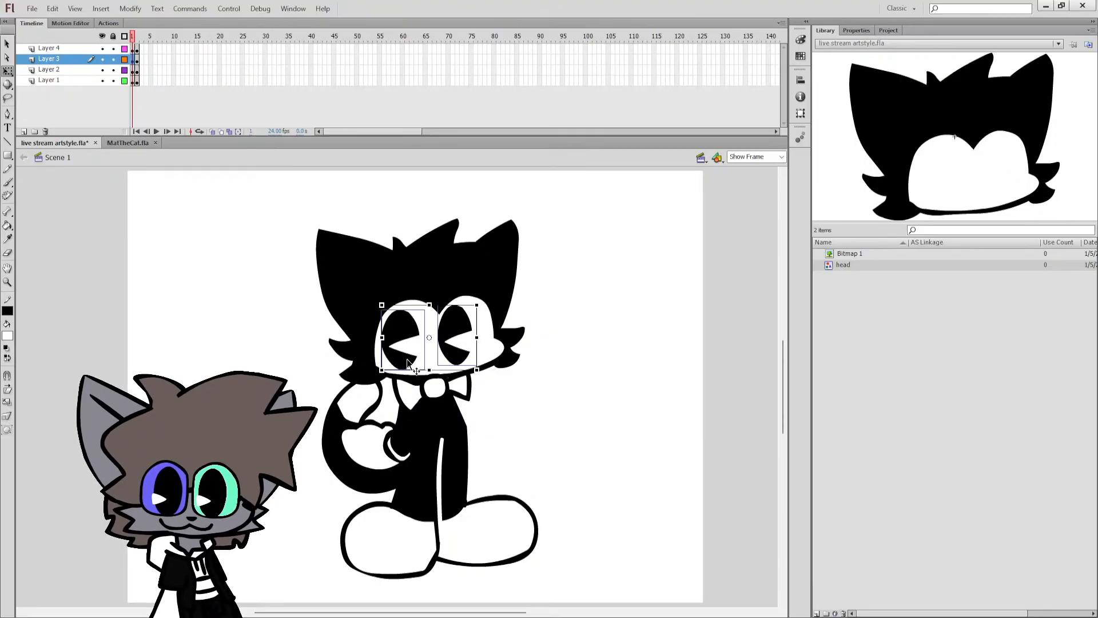
double_click(407, 356)
double_click(419, 355)
shift+click(452, 350)
key(Right)
key(Right)
key(Right)
key(Right)
key(Right)
key(Right)
key(Right)
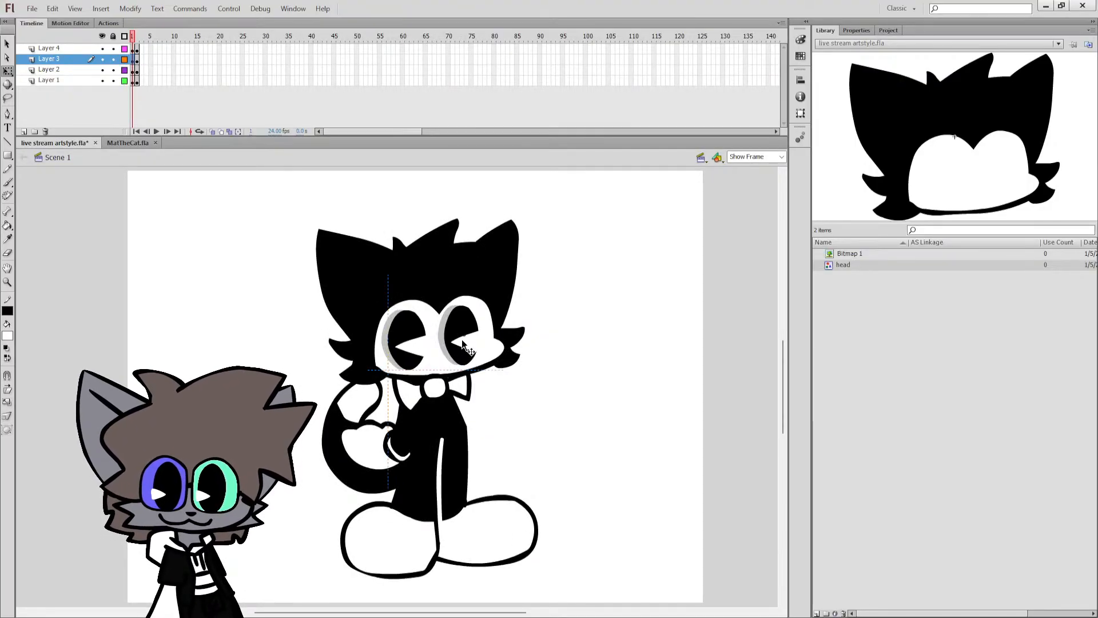
click(555, 352)
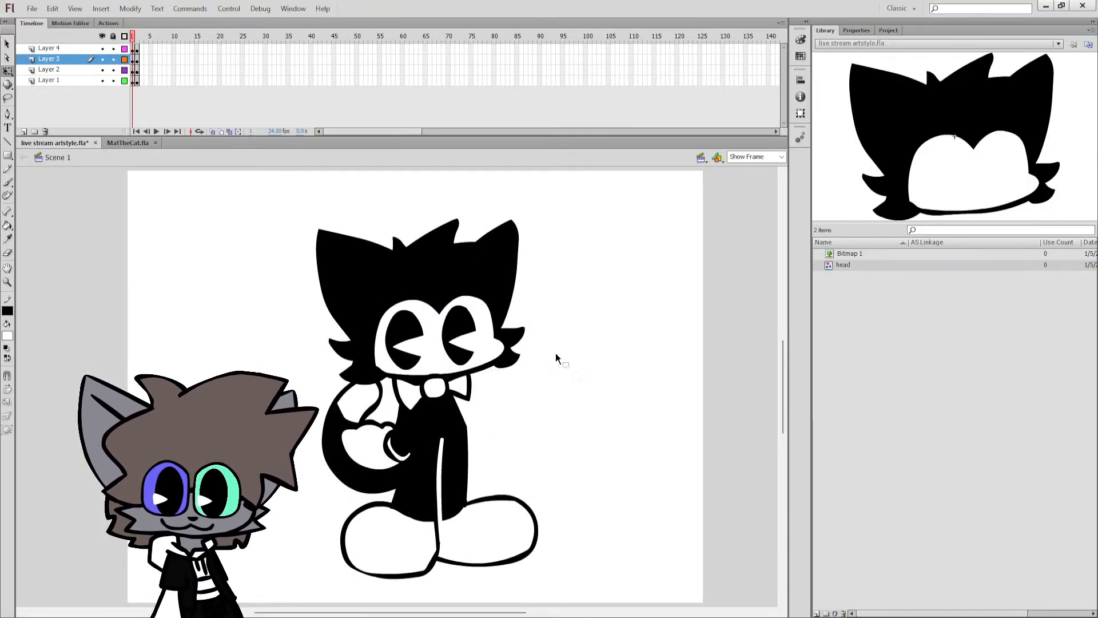
Fine-tune the frame 1 character's two pupils individually, shifting the left one slightly right, and save the file.
click(478, 341)
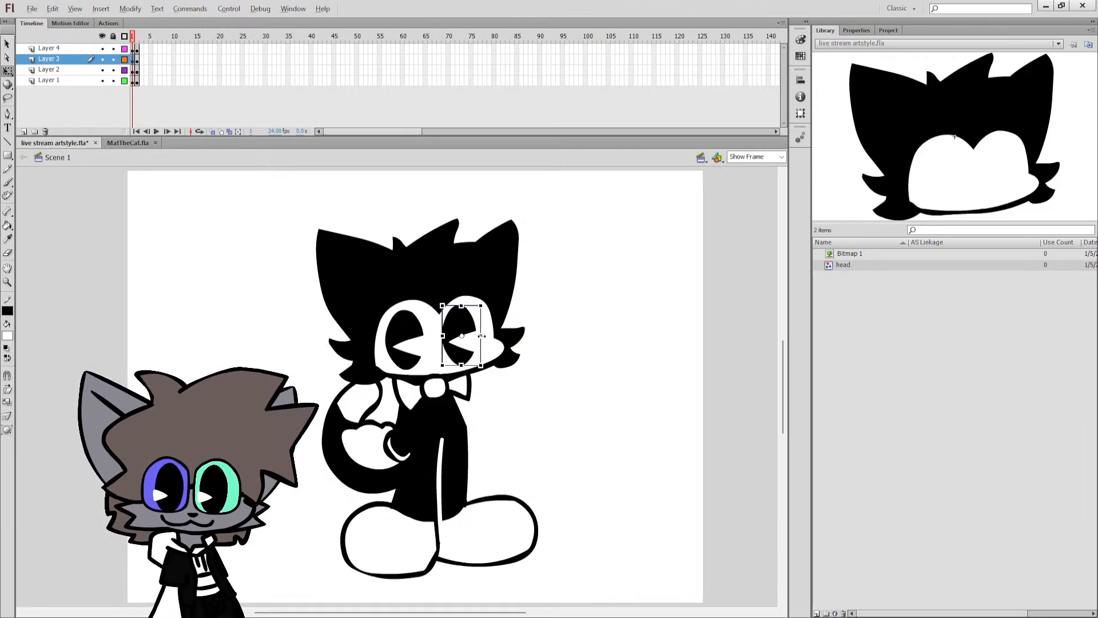
drag(481, 336, 483, 336)
click(529, 339)
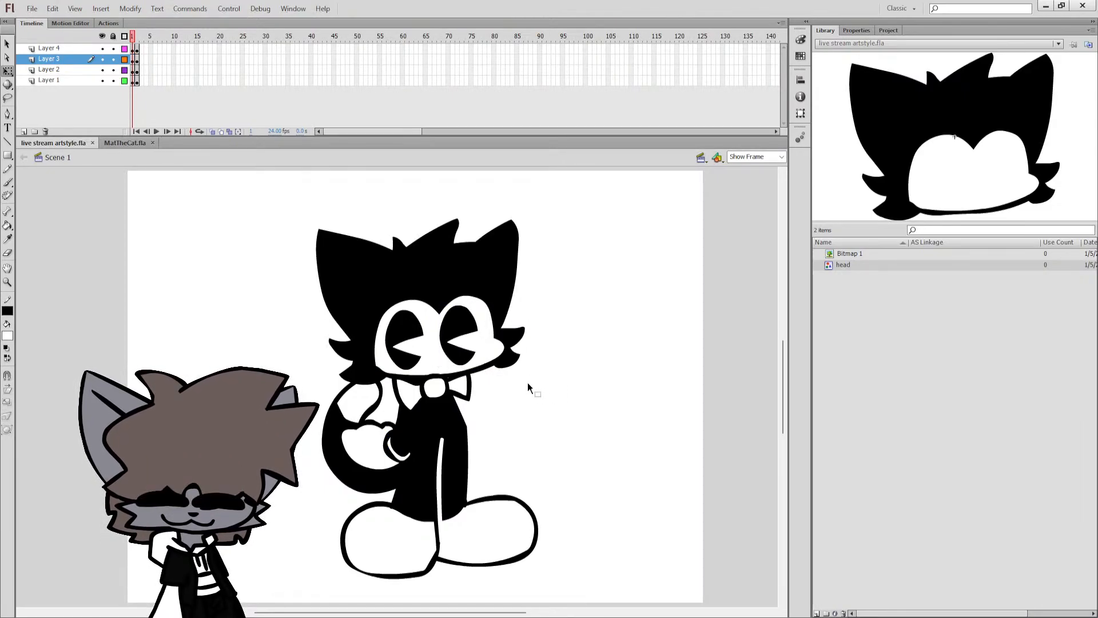
drag(421, 341, 421, 344)
click(551, 298)
key(ctrl+s)
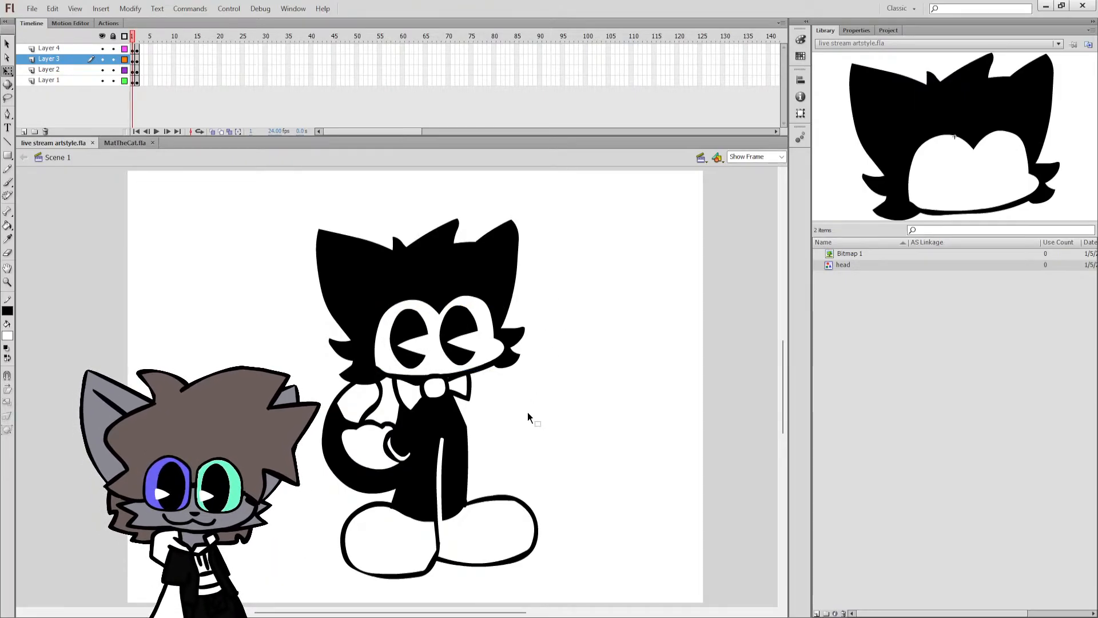
On frame 2, flip both of the character's pupils horizontally so their wedge cuts open toward the right.
key(period)
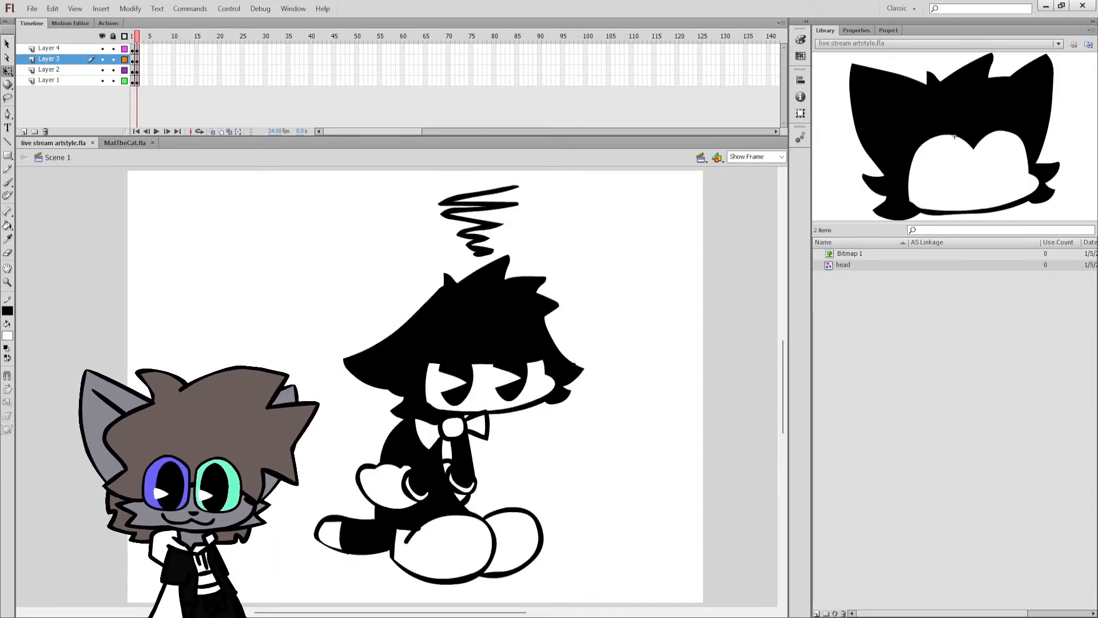
click(461, 399)
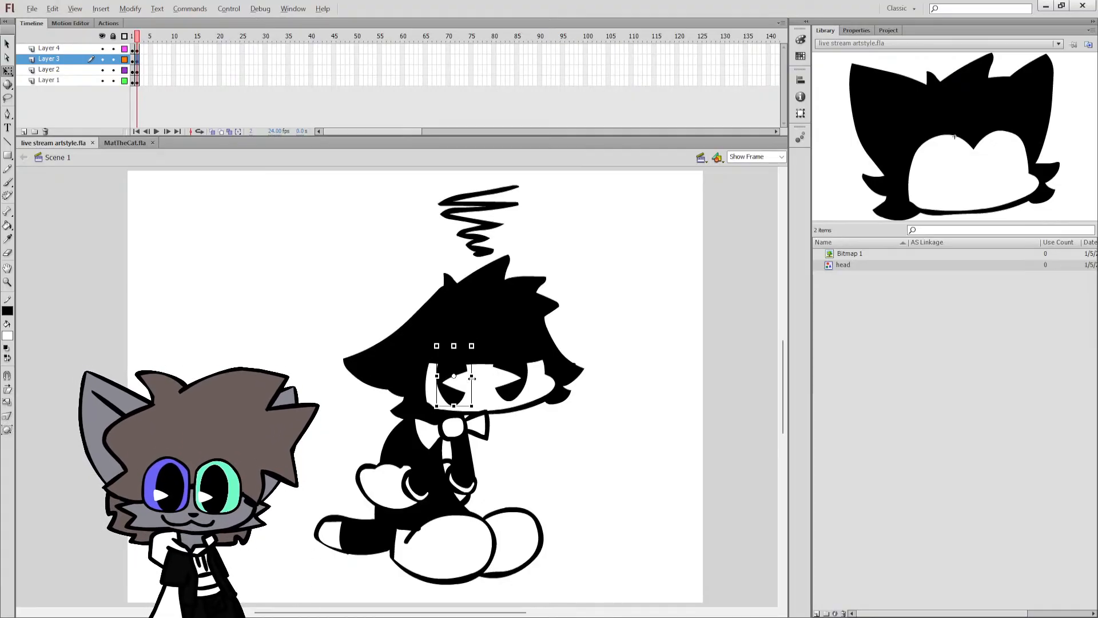
drag(472, 378, 530, 375)
click(511, 391)
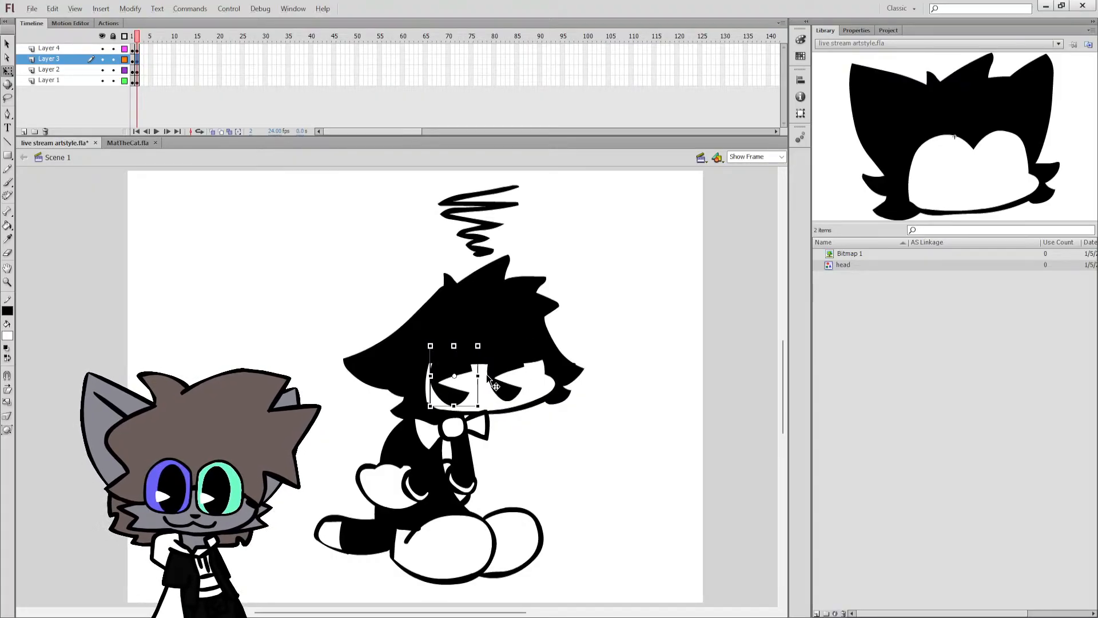
click(511, 380)
double_click(513, 380)
Adjust the position of the frame 2 character's flipped pupils within the white face area and save the file.
double_click(486, 373)
shift+click(462, 385)
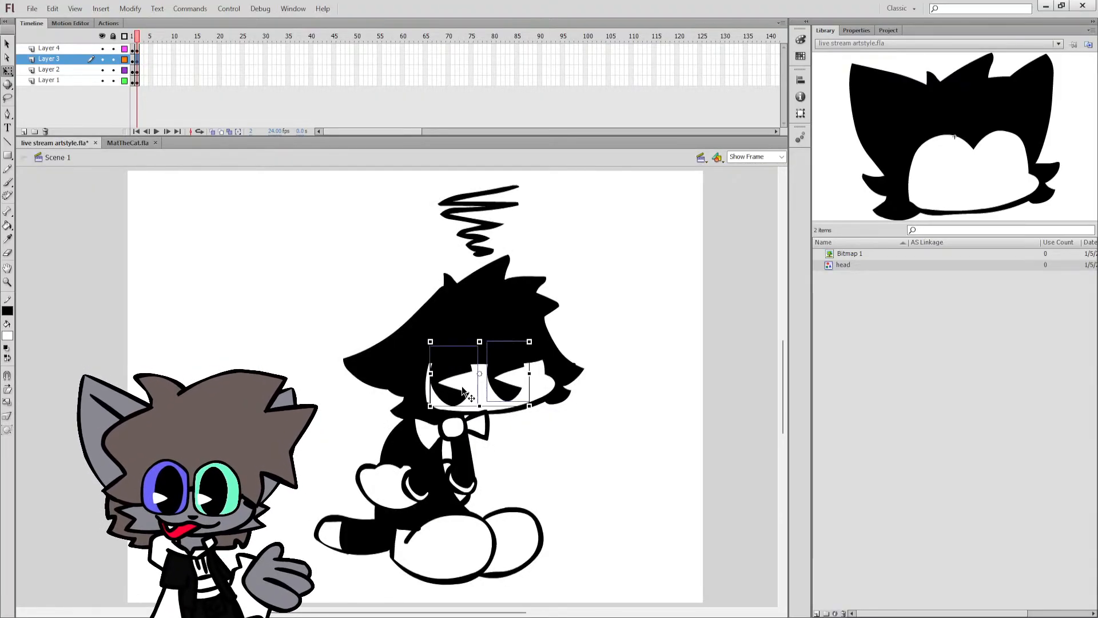
drag(461, 386, 441, 376)
key(ctrl+z)
click(578, 360)
click(460, 383)
click(561, 354)
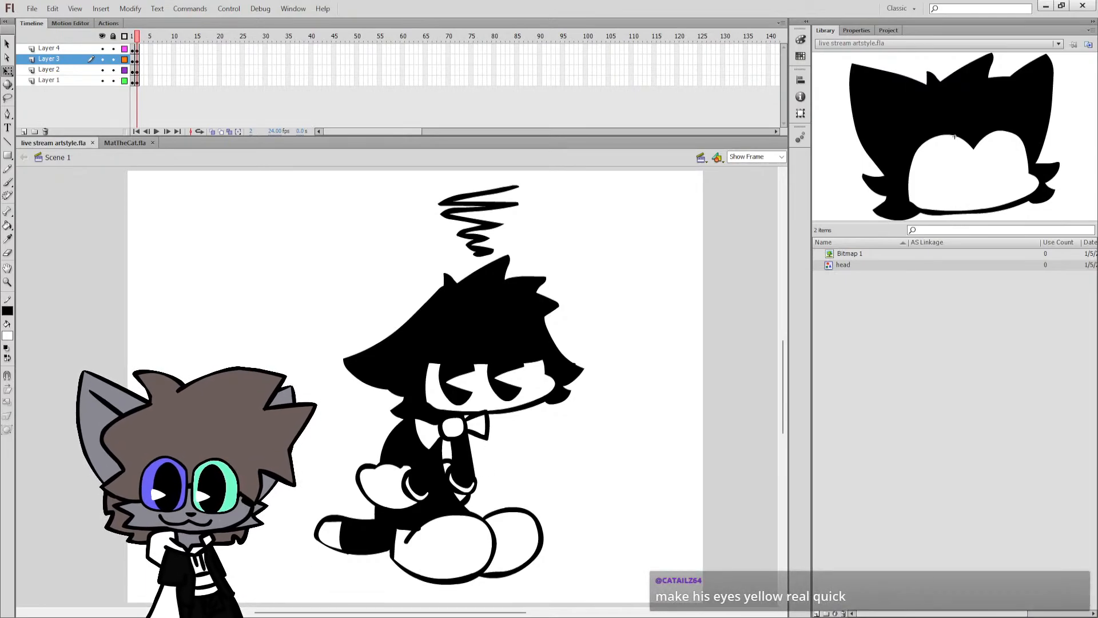
Try a yellow-orange fill on both of the frame 1 character's pupils and undo both fills.
key(comma)
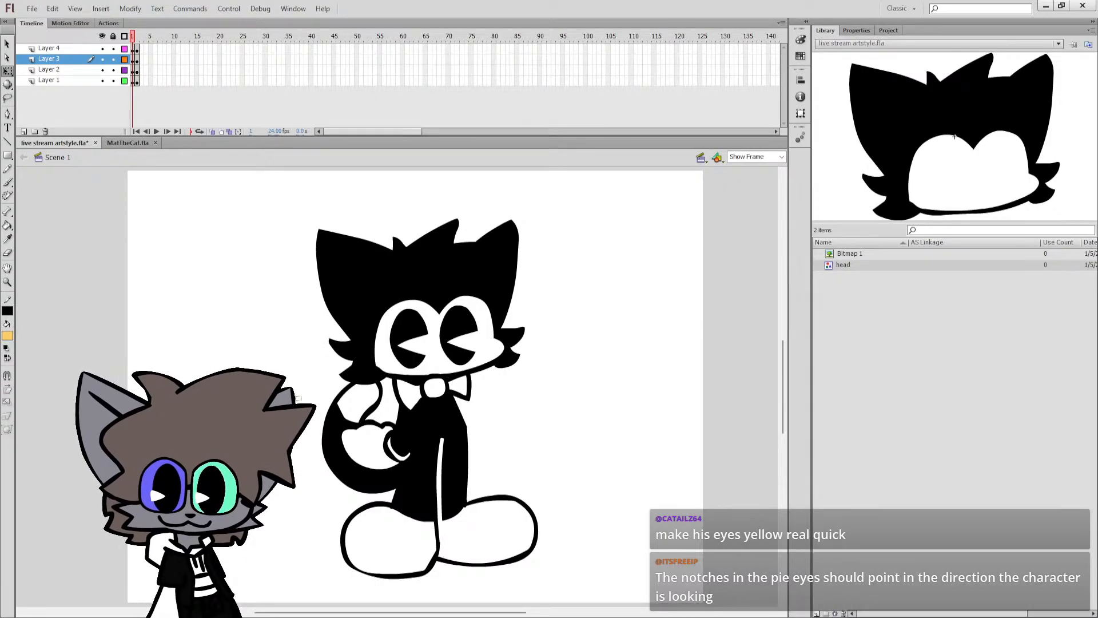
key(k)
click(415, 325)
click(458, 335)
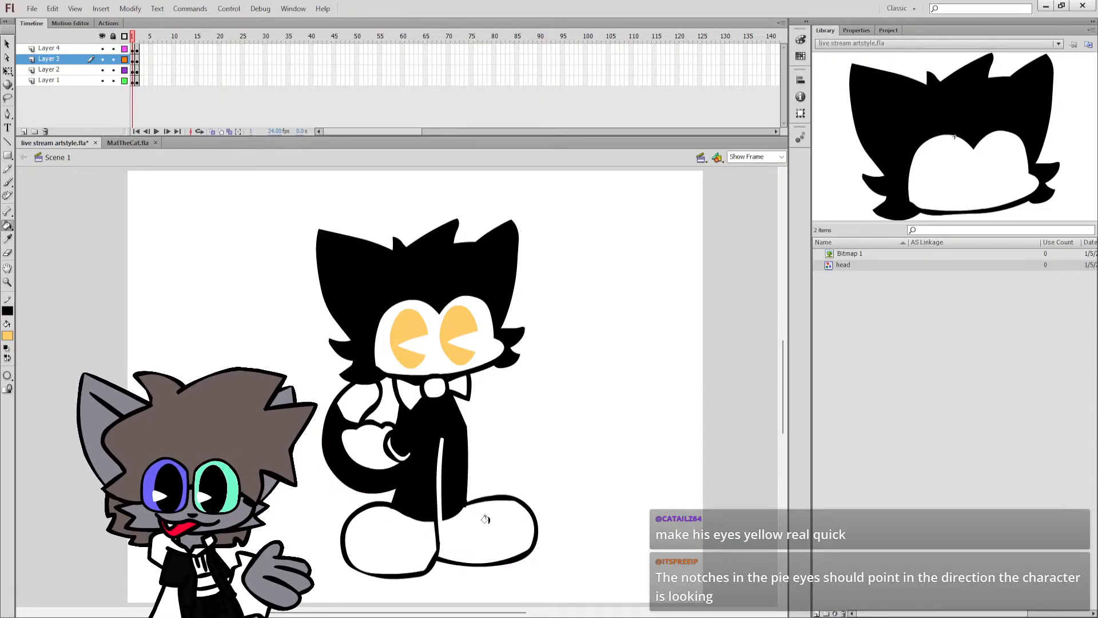
key(ctrl+z)
key(ctrl+z)
Brush two black arrows beside the frame 1 character, one pointing right and one pointing left, and undo them.
scroll(399, 391, right, 5)
click(7, 183)
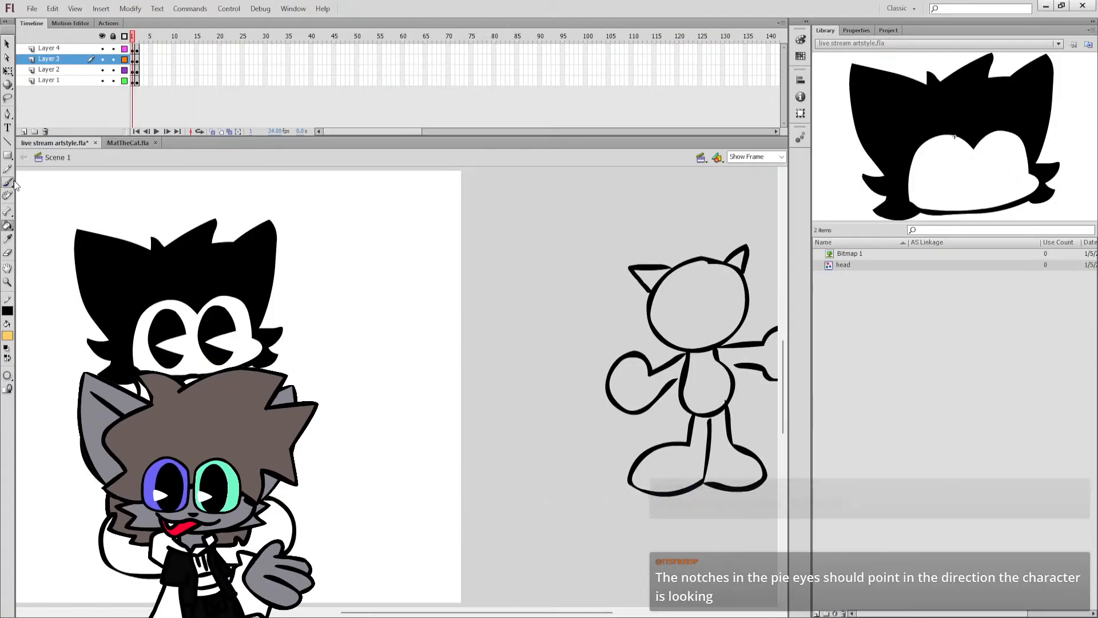
click(6, 348)
click(7, 358)
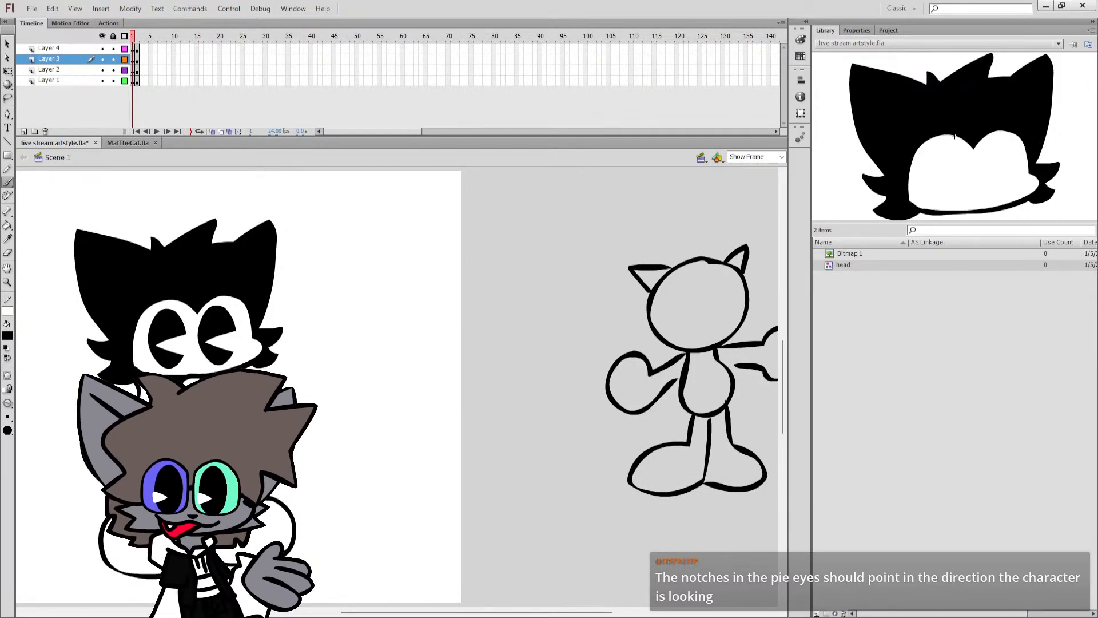
mouse_move(375, 274)
mouse_down()
mouse_move(397, 275)
mouse_move(428, 303)
mouse_up()
drag(421, 250, 503, 279)
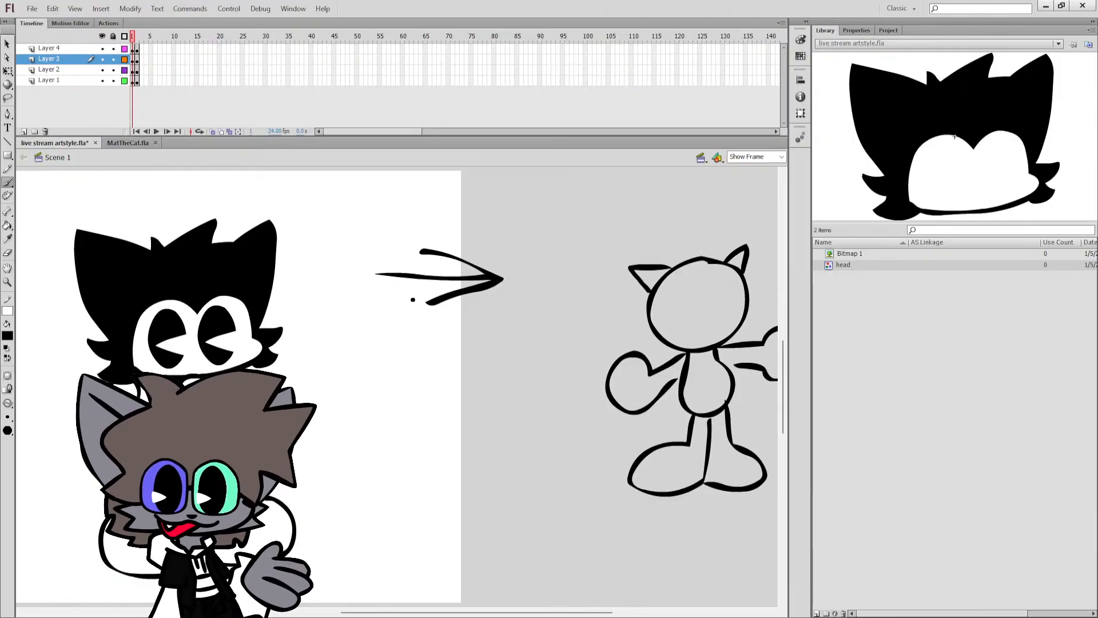
mouse_move(460, 343)
mouse_down()
mouse_move(362, 356)
mouse_move(426, 373)
mouse_up()
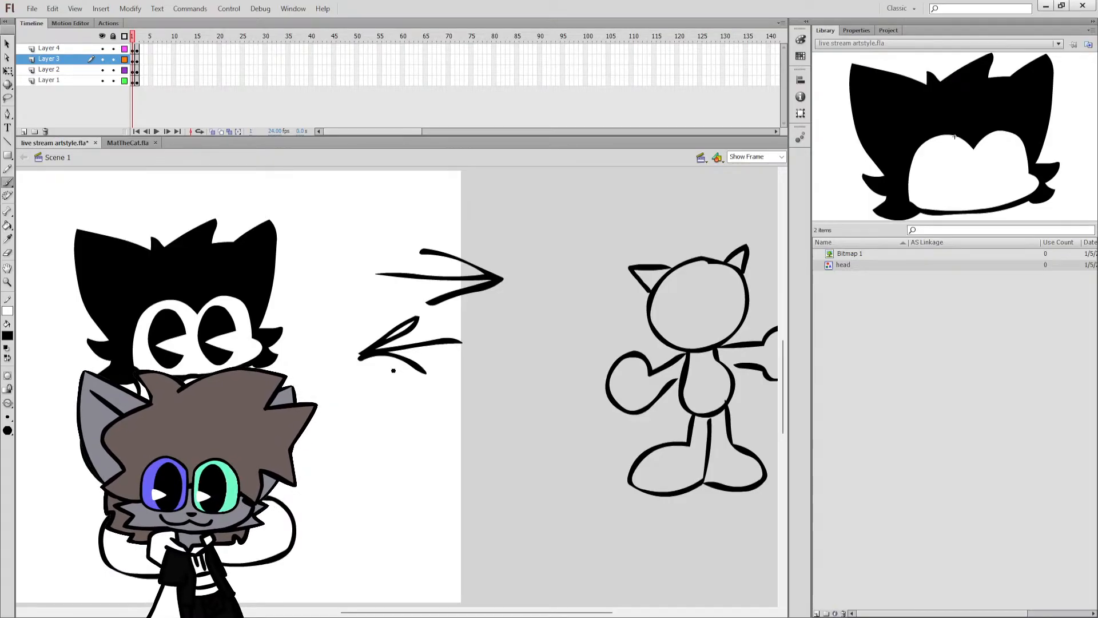
key(ctrl+z)
key(ctrl+z)
key(ctrl+z)
key(ctrl+z)
key(ctrl+z)
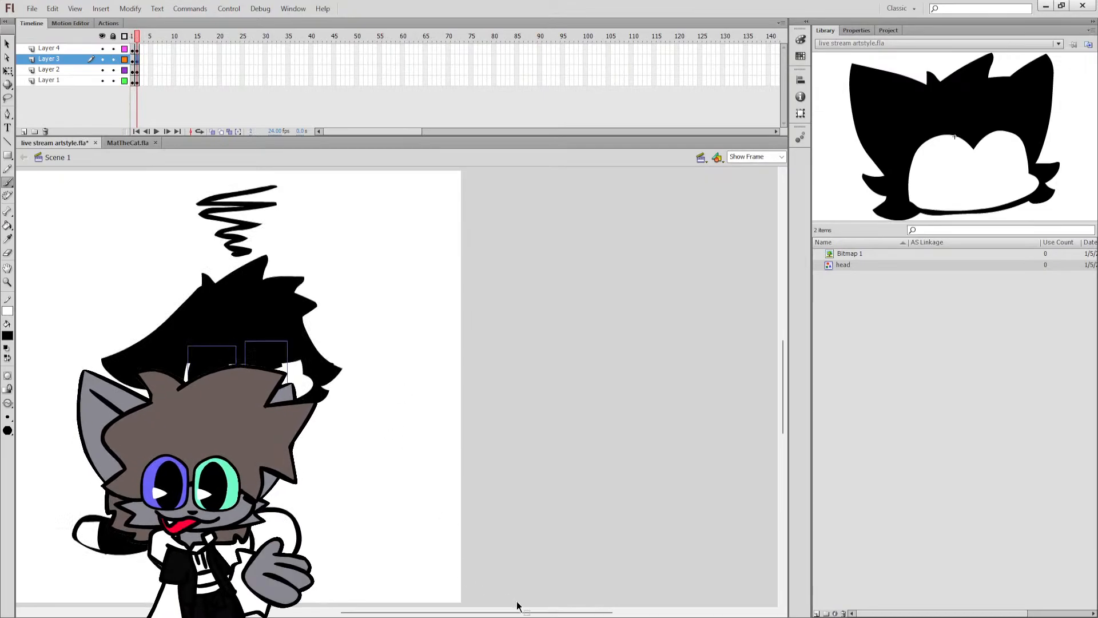
Undo the pupil flips and shifts on both frames back to the original wedge direction, and save the file.
drag(523, 611, 499, 614)
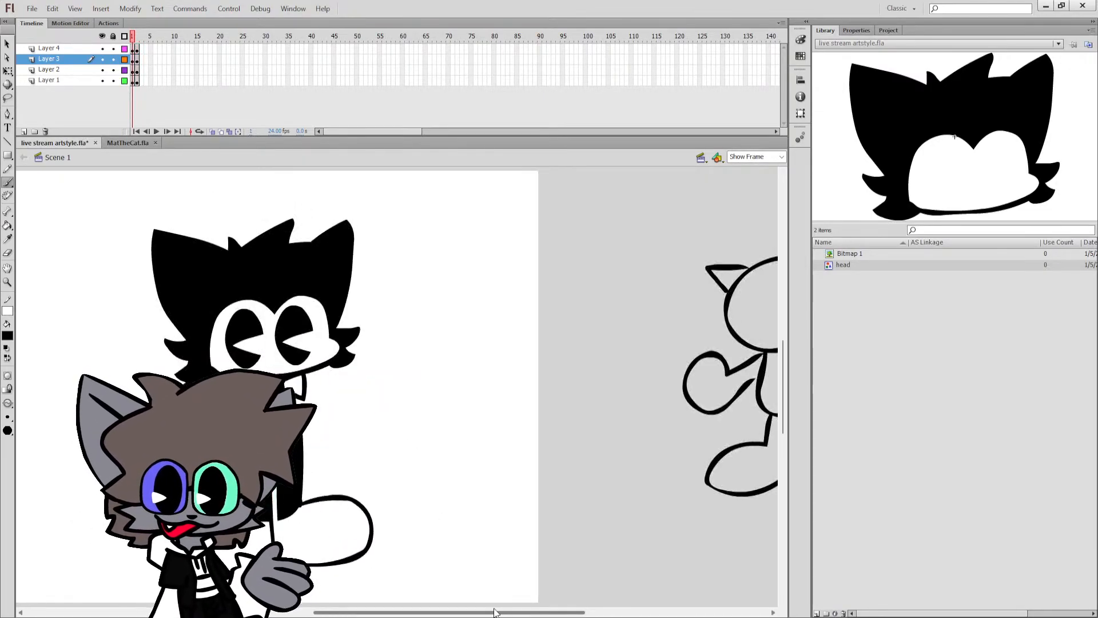
key(ctrl+z)
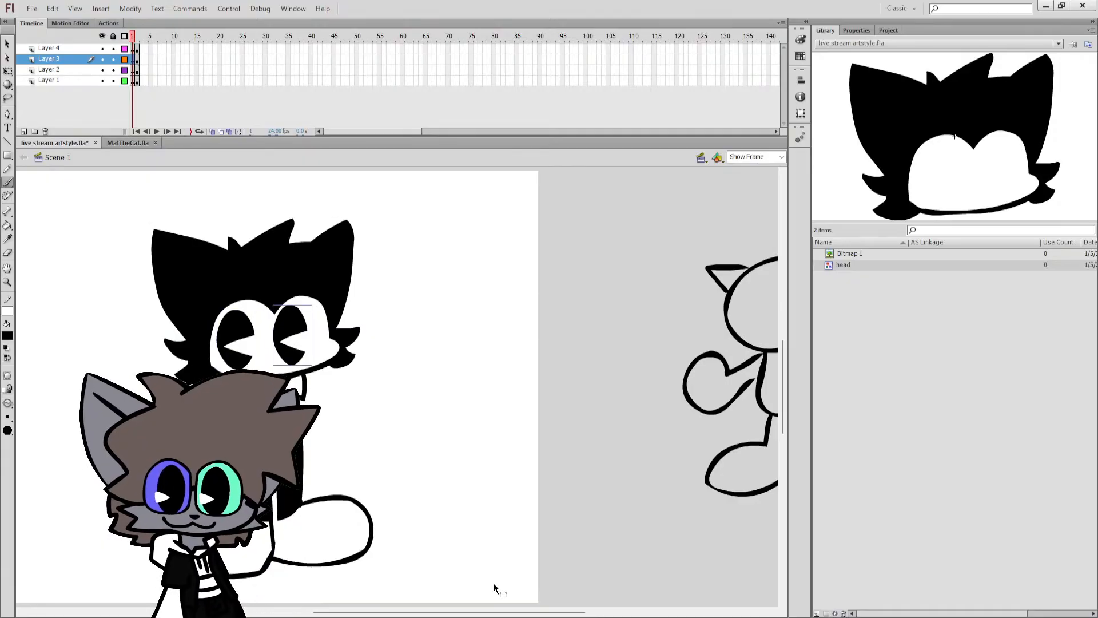
key(ctrl+z)
key(ctrl+s)
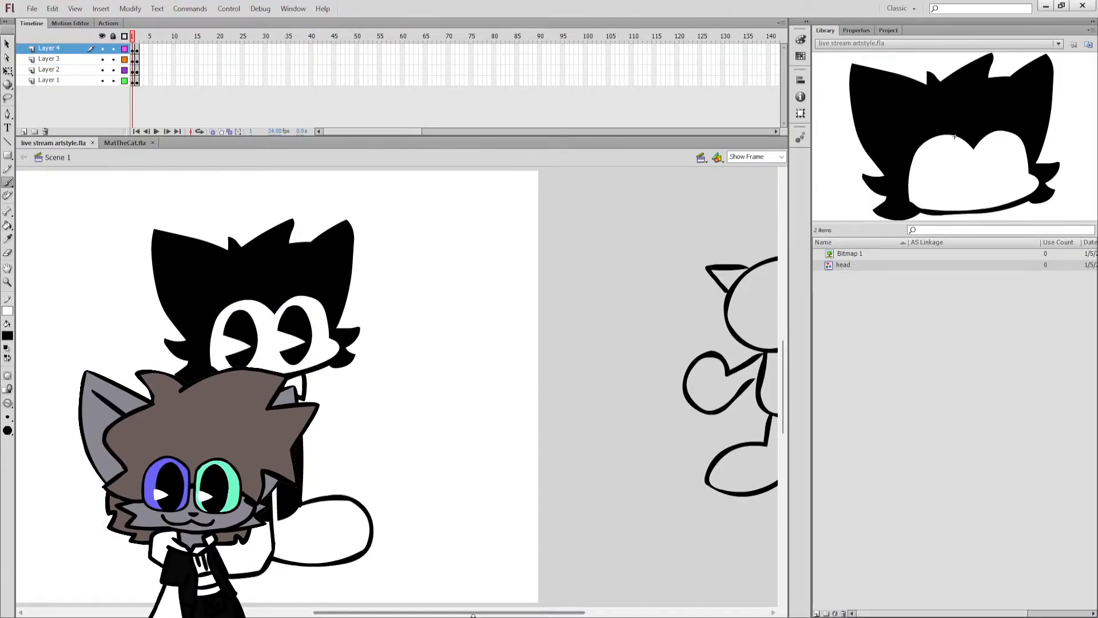
Insert blank keyframes at frame 3 on all four layers.
drag(465, 613, 450, 614)
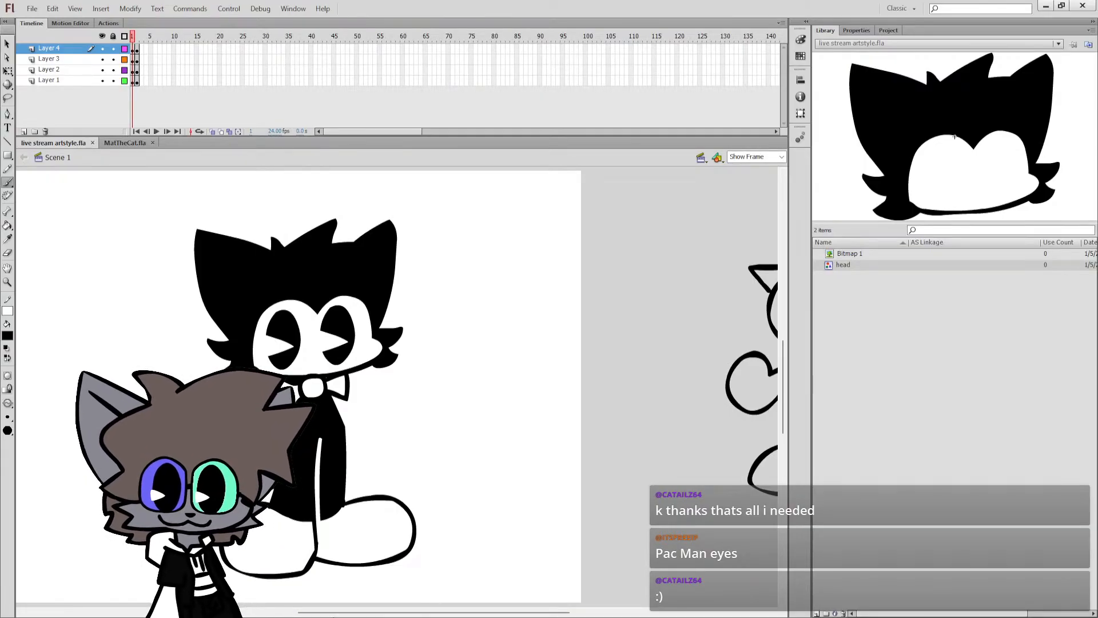
drag(333, 614, 322, 613)
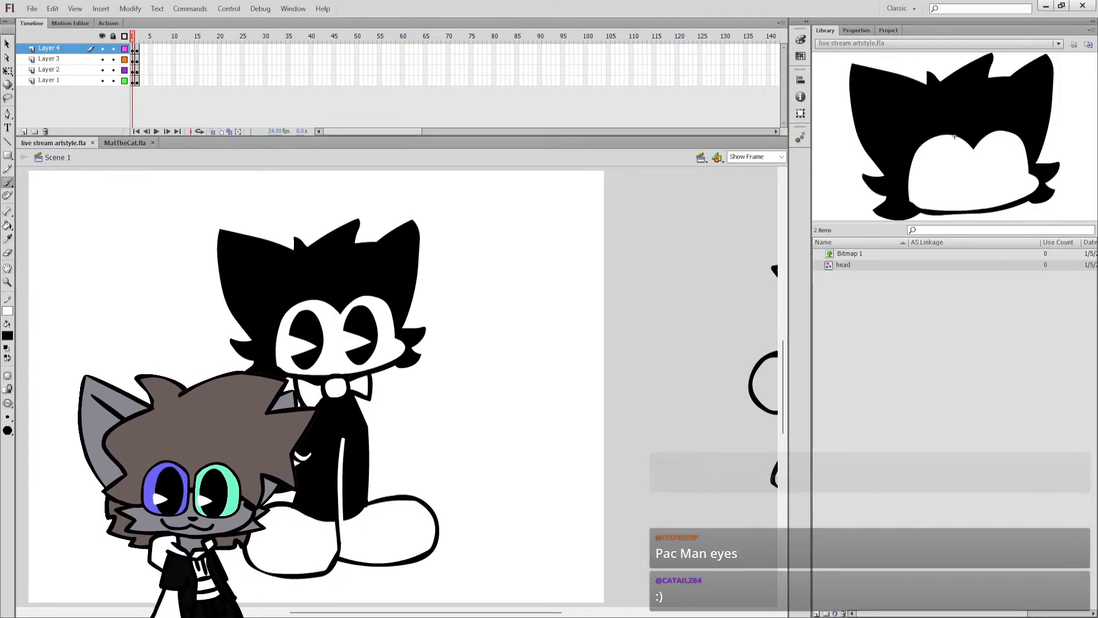
click(138, 48)
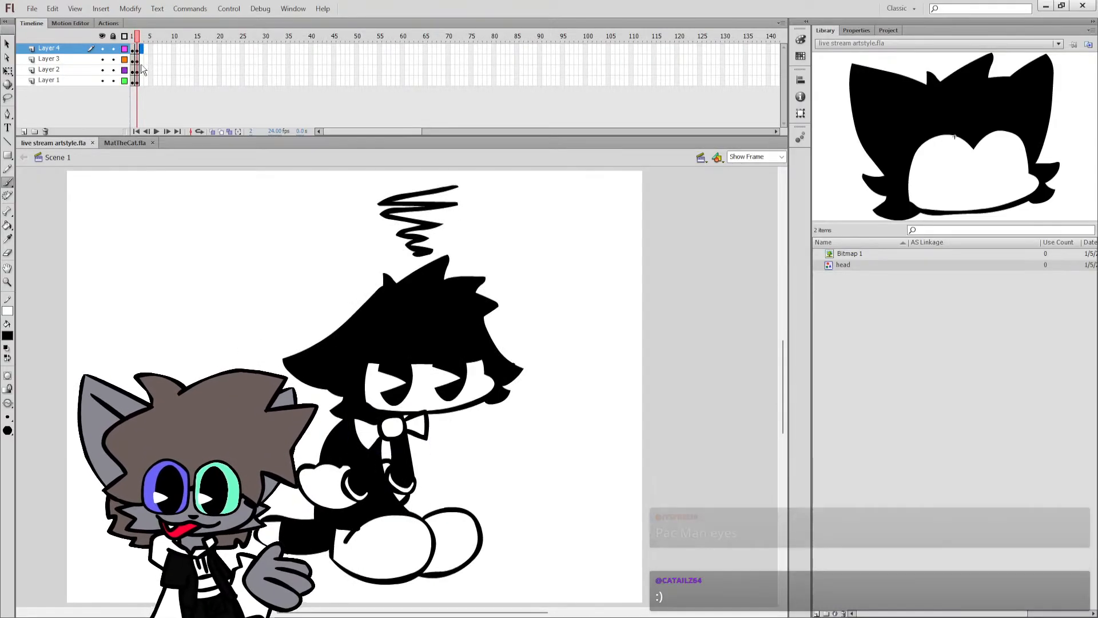
click(142, 80)
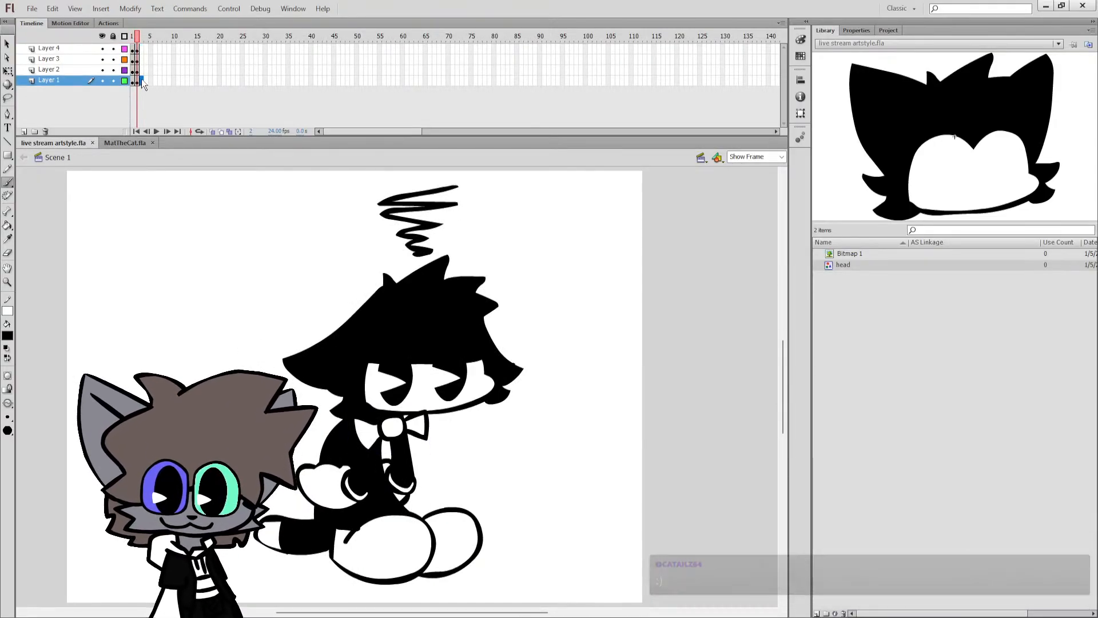
click(139, 49)
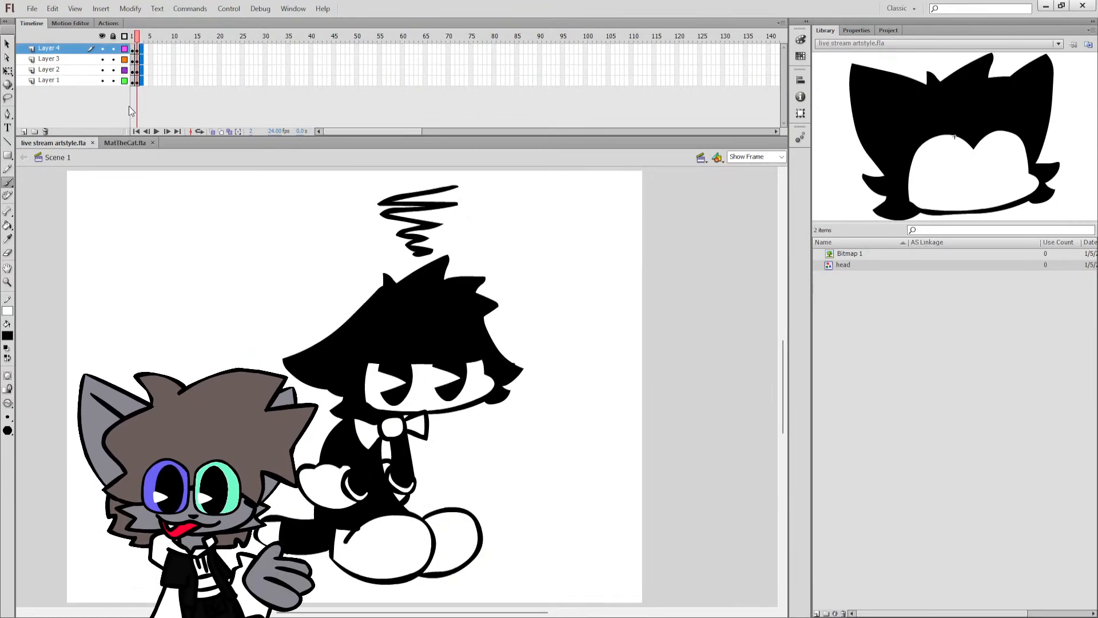
key(F7)
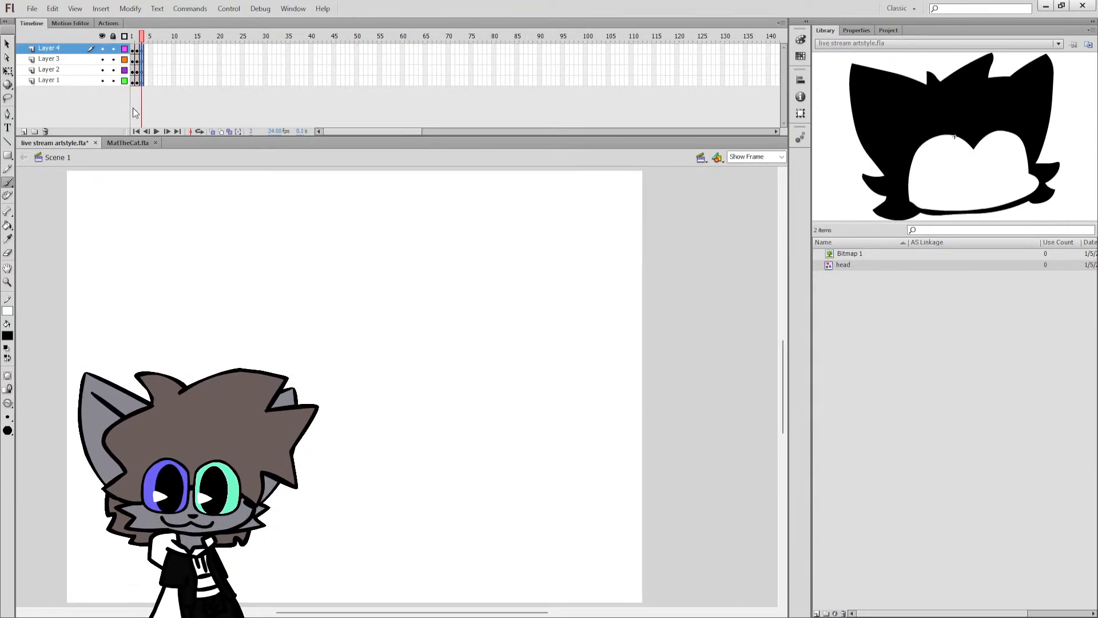
Step back to frame 1, return to the blank frame 3 with onion skinning turned on, and save the file.
key(comma)
key(comma)
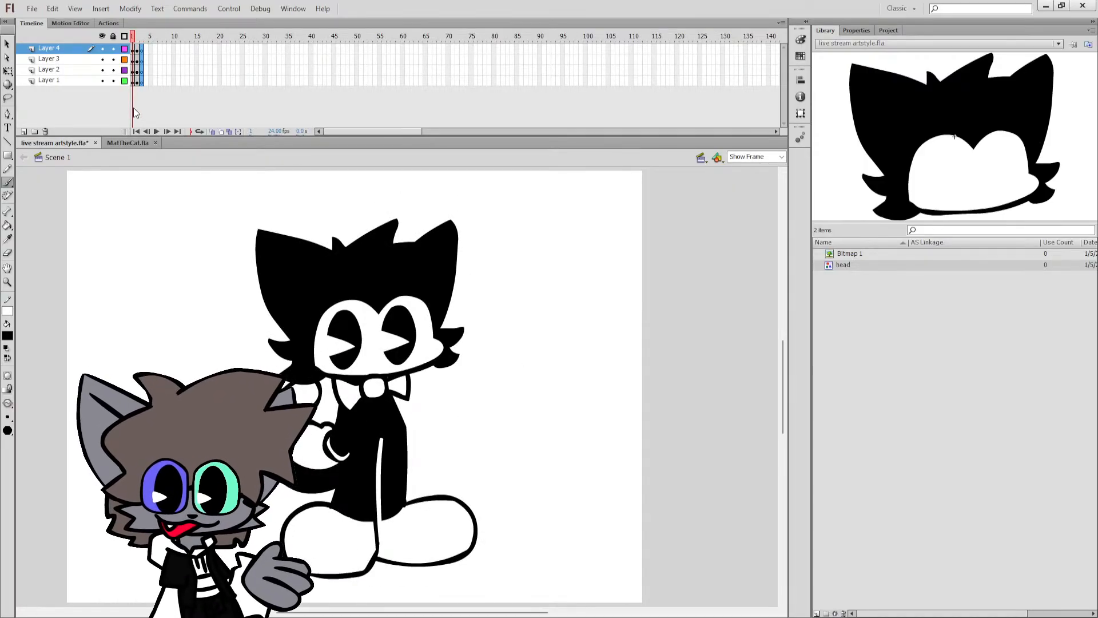
key(period)
key(period)
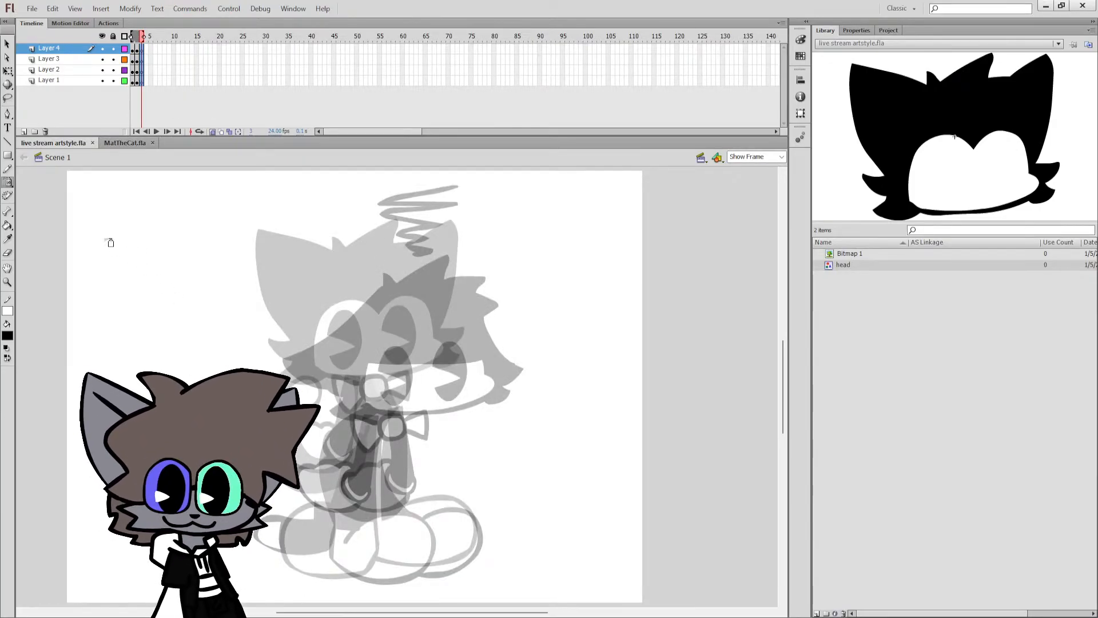
Turn off onion skinning, discard the test brush marks, and make Layer 3 active on frame 3 with the Brush tool.
key(b)
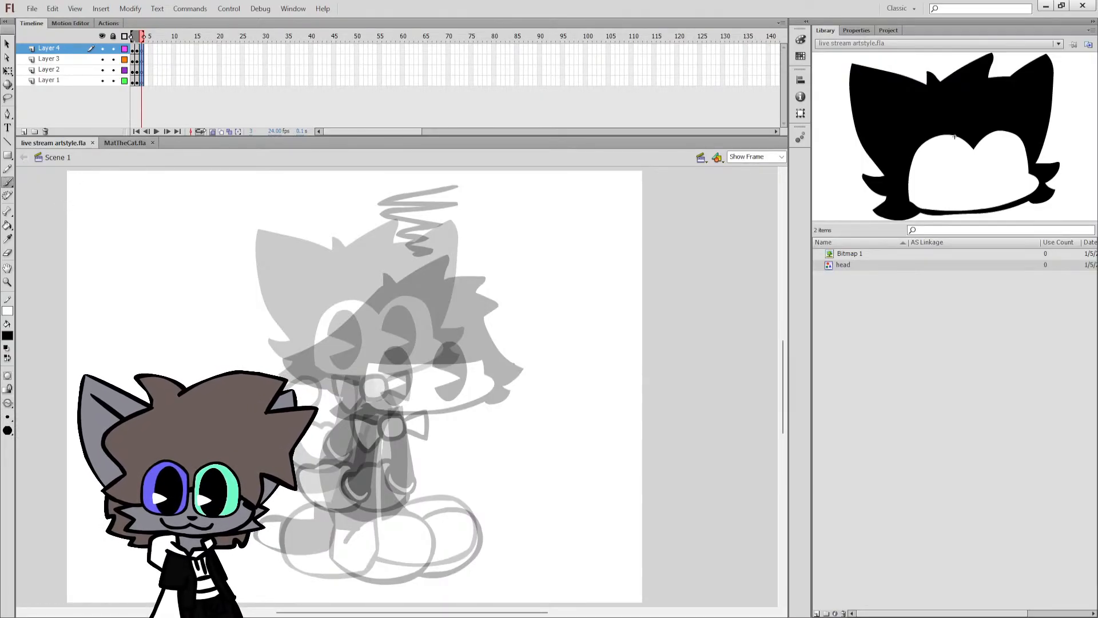
click(212, 131)
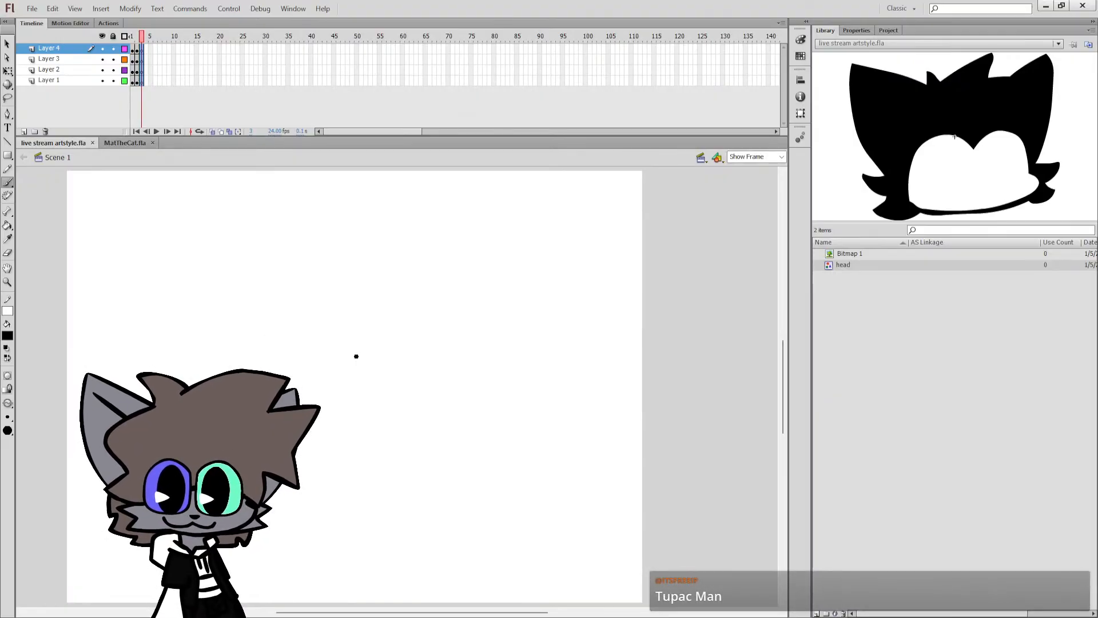
click(401, 384)
mouse_move(399, 371)
mouse_down()
mouse_move(442, 385)
mouse_move(420, 406)
mouse_up()
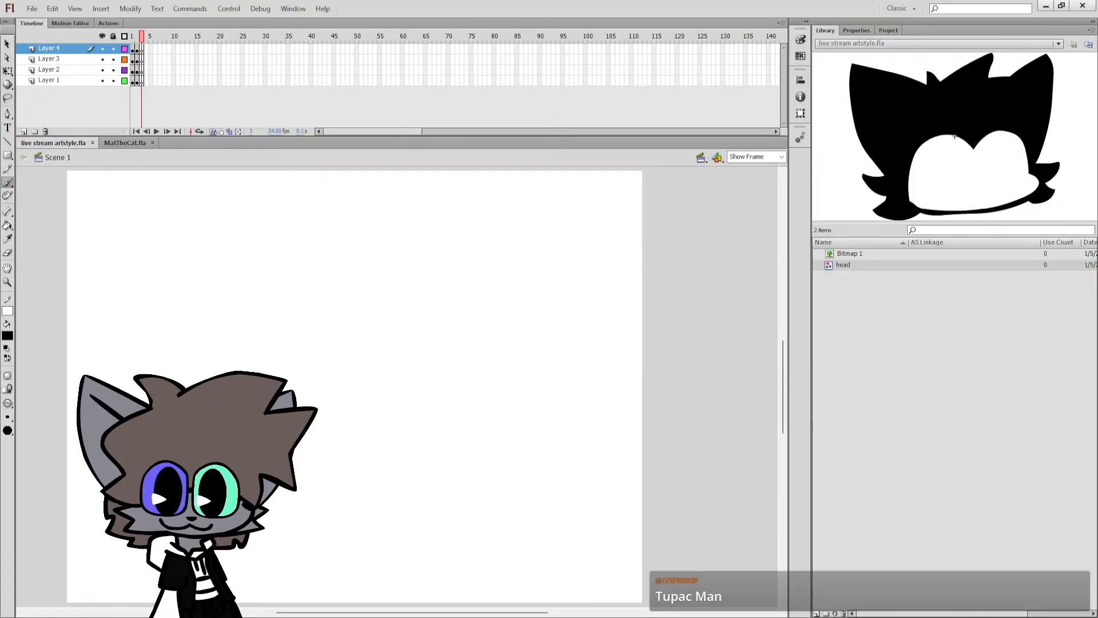
click(214, 132)
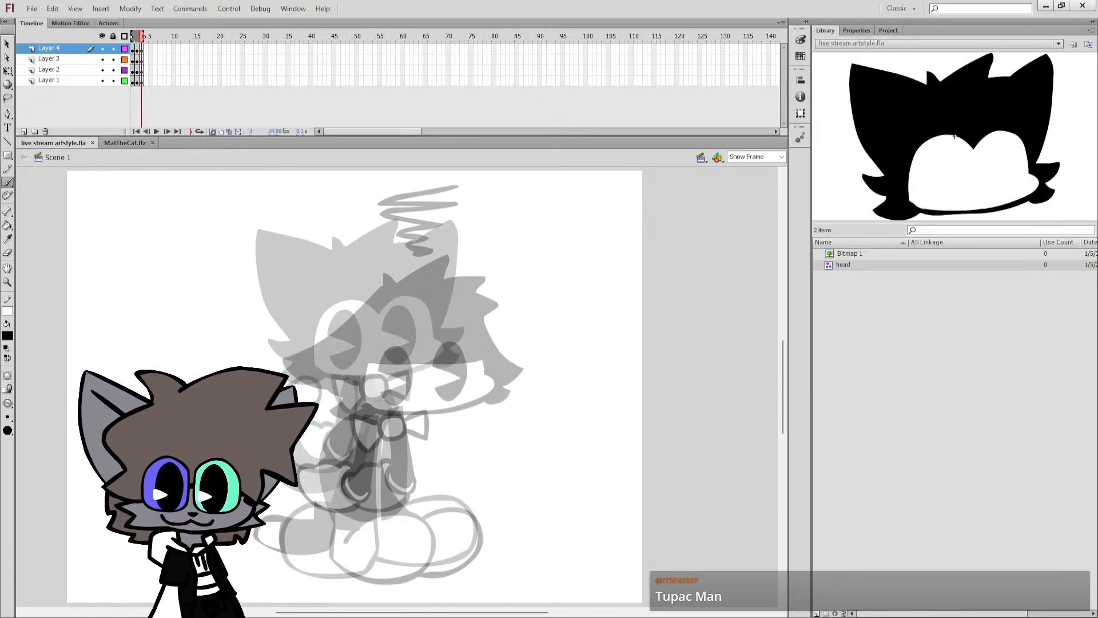
click(213, 131)
click(142, 62)
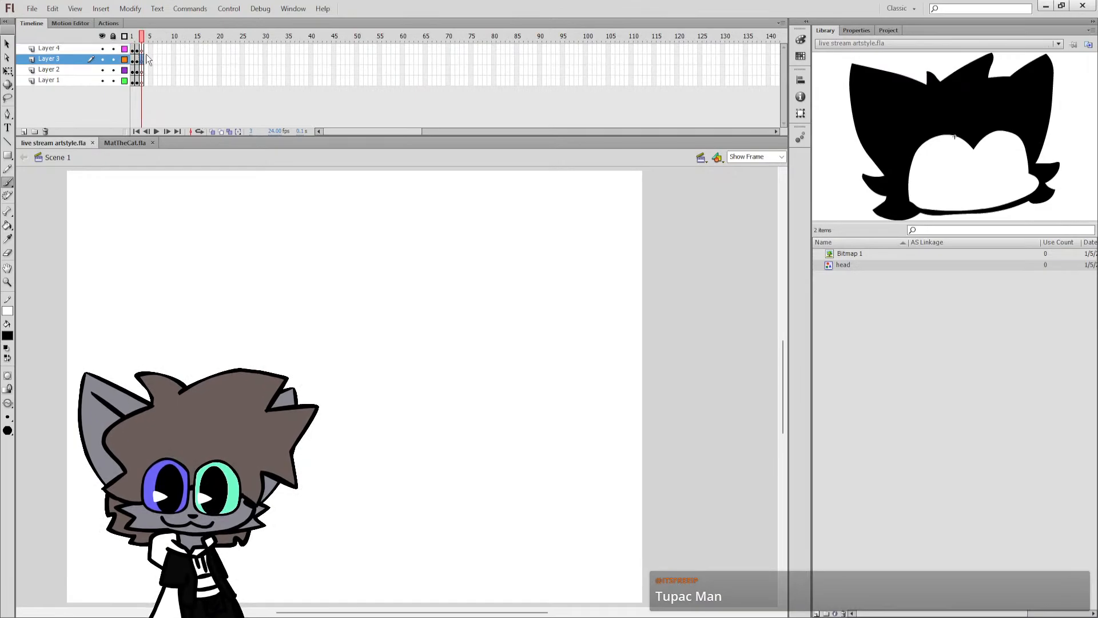
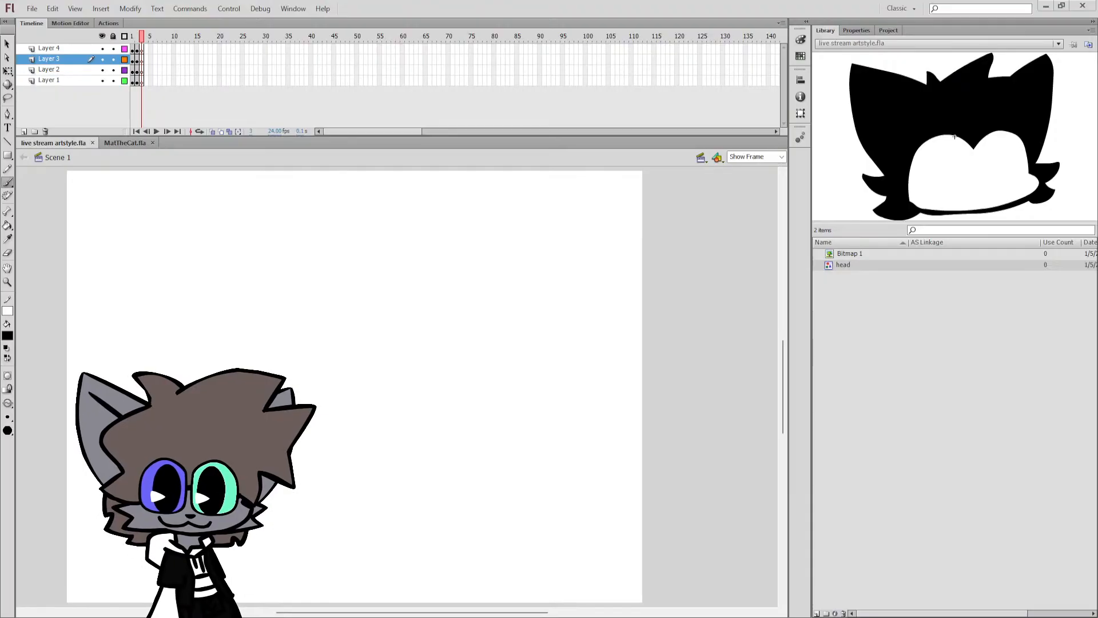
click(927, 510)
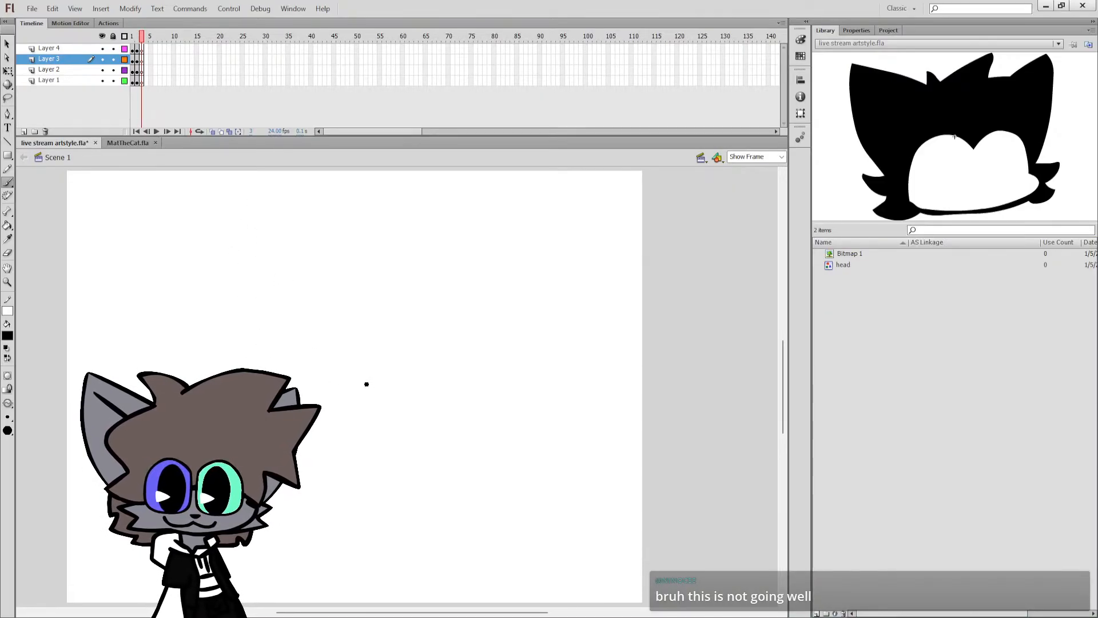
mouse_move(365, 380)
mouse_down()
mouse_move(385, 351)
mouse_move(362, 383)
mouse_up()
key(ctrl+z)
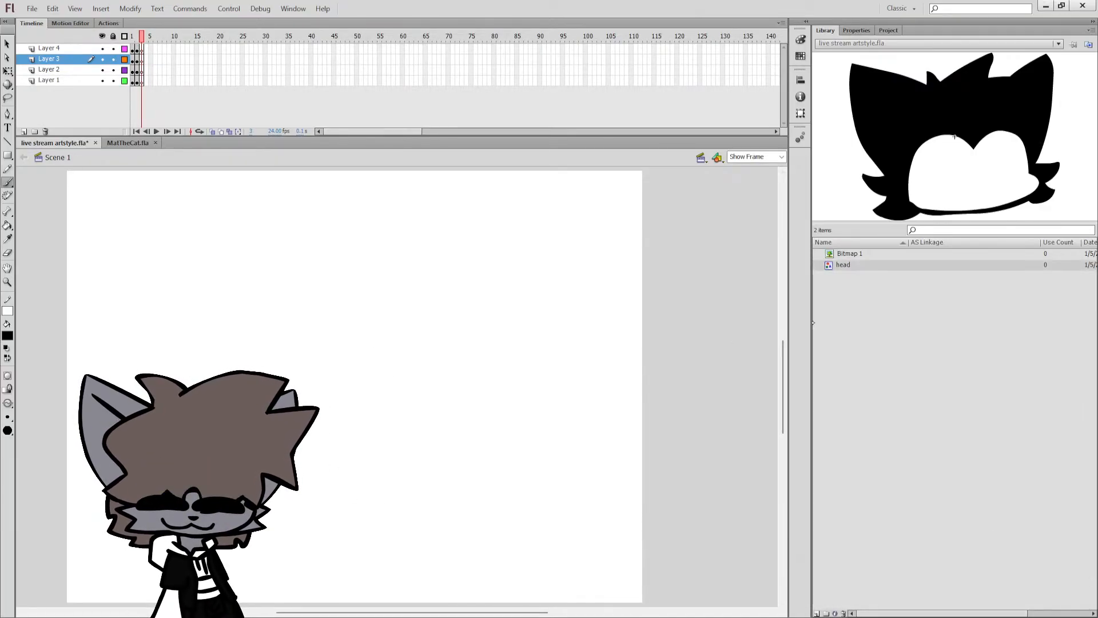
Narrow the Library panel to widen the drawing area, shift the stage clear of the character overlay, and save the document.
drag(812, 319, 921, 320)
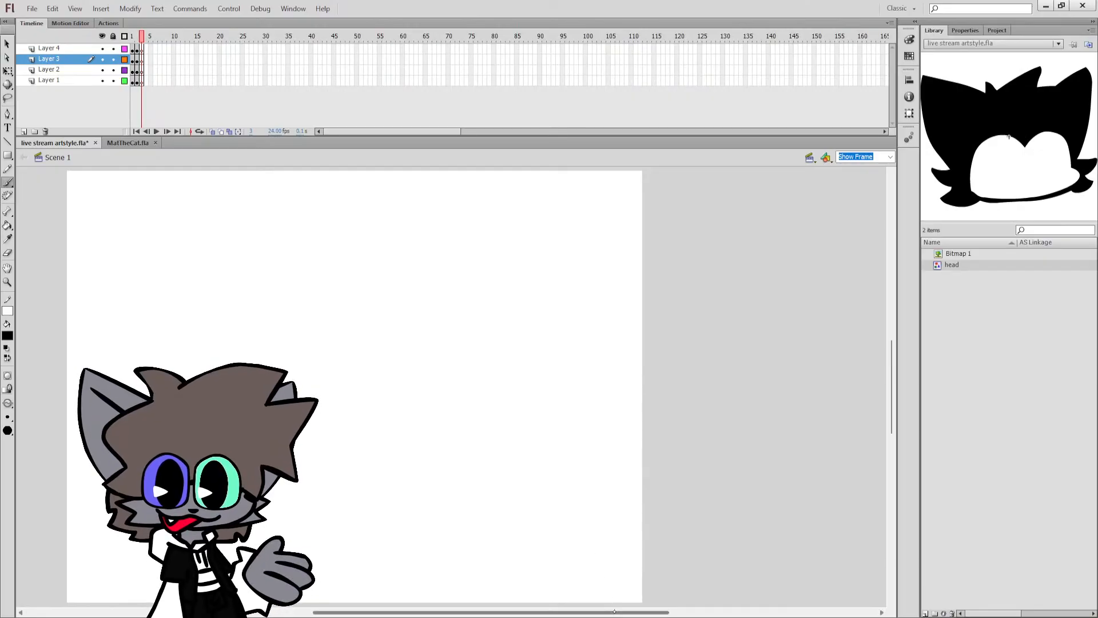
drag(573, 612, 495, 612)
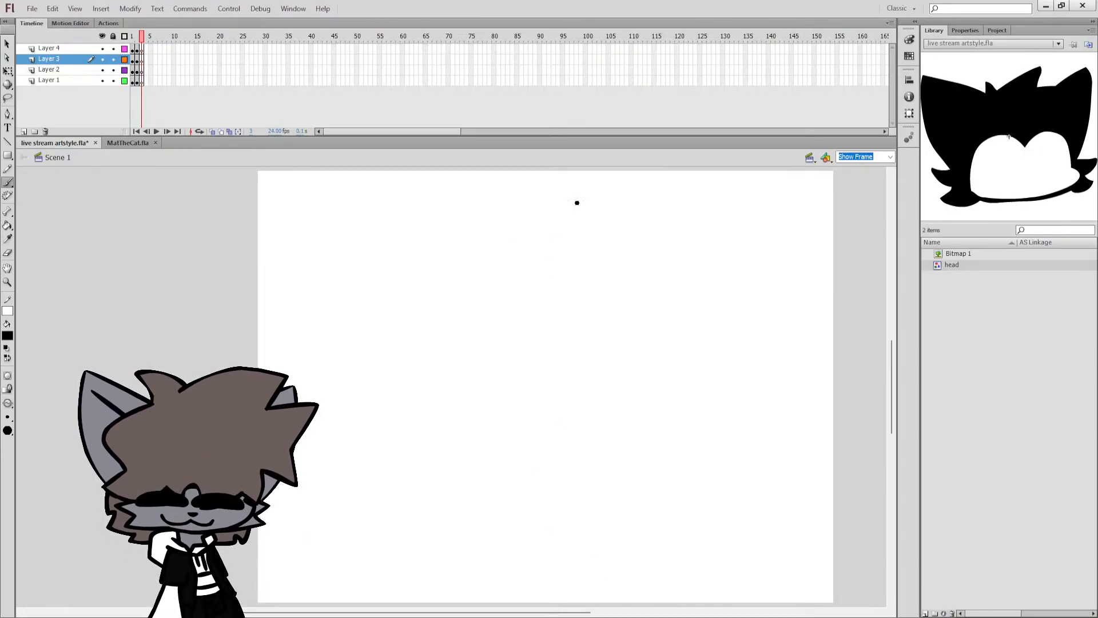
key(ctrl+s)
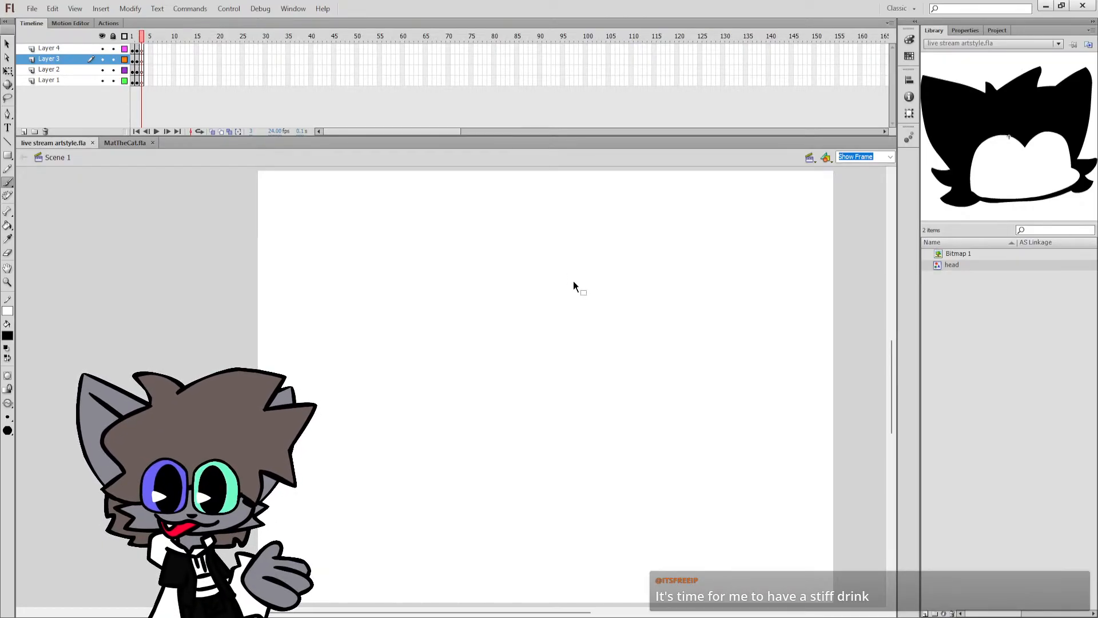
mouse_move(553, 275)
mouse_down()
mouse_move(602, 284)
mouse_move(572, 345)
mouse_up()
key(ctrl+z)
key(ctrl+z)
drag(614, 302, 625, 331)
key(ctrl+z)
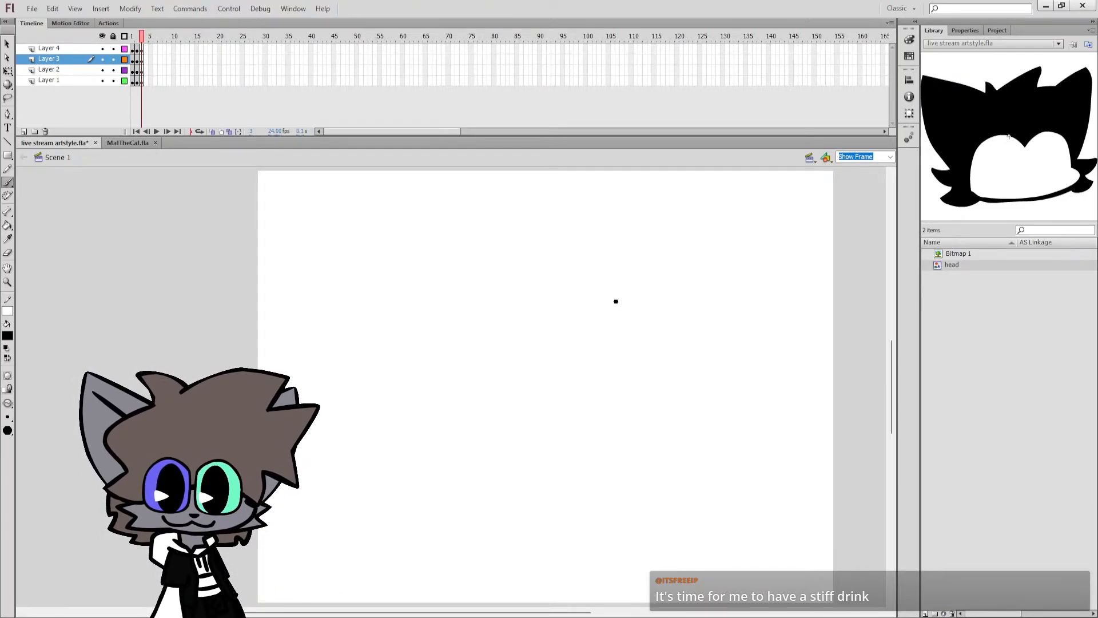
key(ctrl+s)
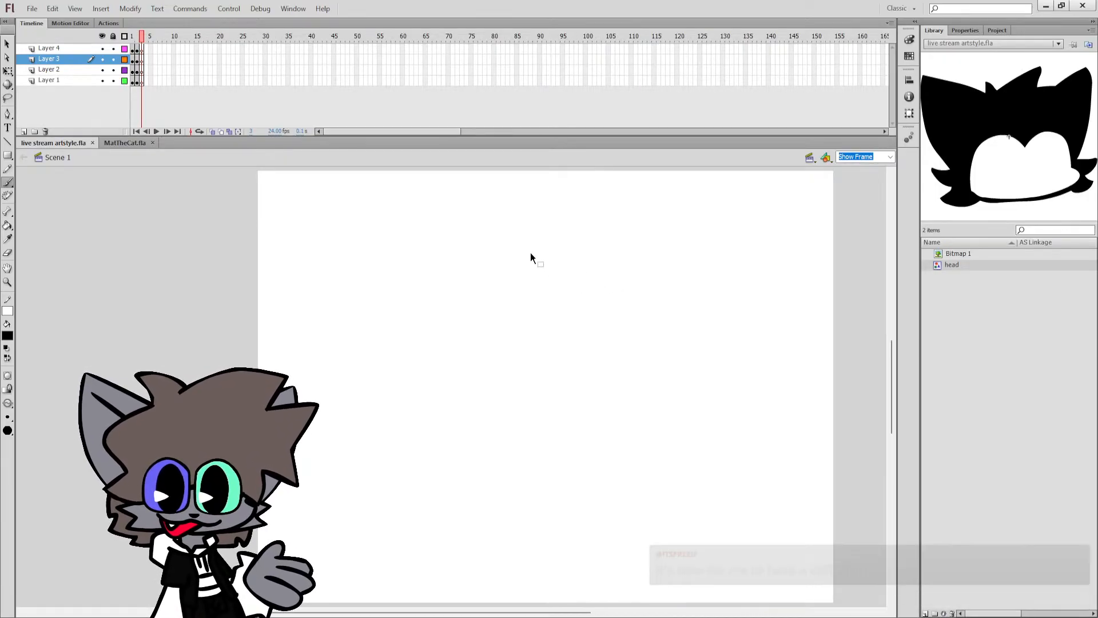
key(ctrl+z)
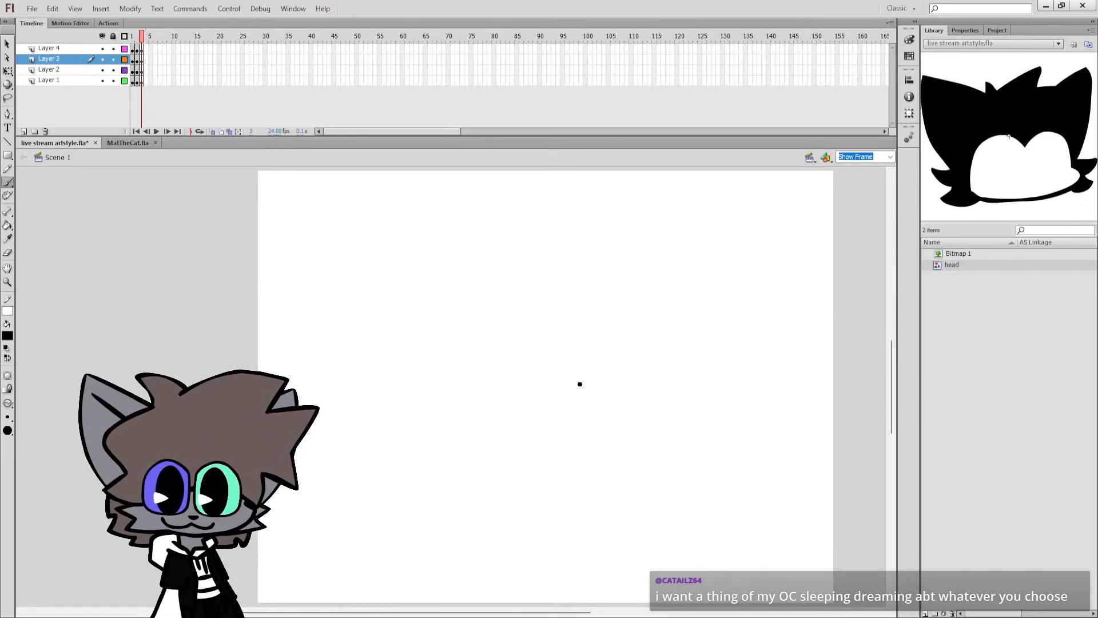
mouse_move(582, 383)
mouse_down()
mouse_move(511, 364)
mouse_move(547, 425)
mouse_up()
key(ctrl+z)
drag(579, 375, 513, 347)
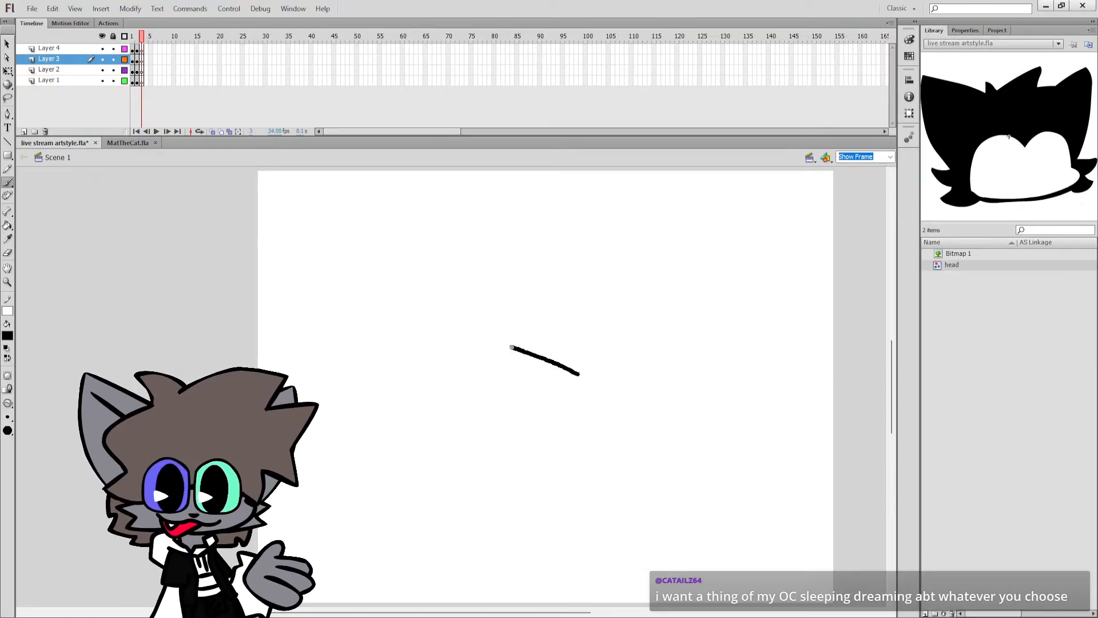
key(ctrl+z)
mouse_move(579, 372)
mouse_down()
mouse_move(493, 356)
mouse_move(513, 417)
mouse_move(552, 423)
mouse_up()
key(ctrl+z)
key(ctrl+s)
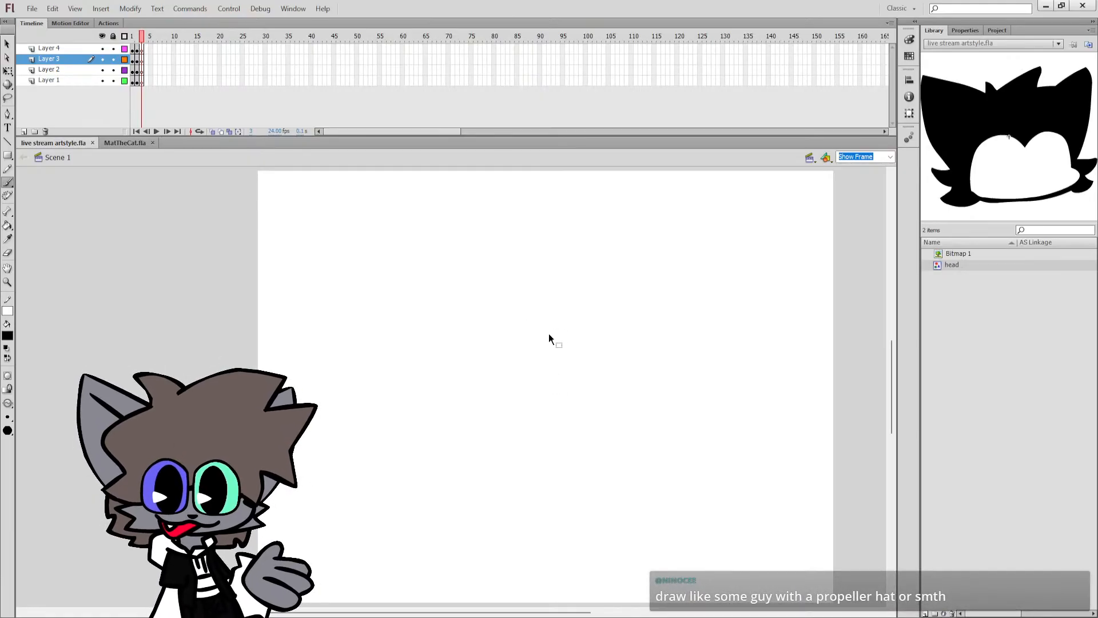
Brush the outline of a rounded cap on Layer 3 near the stage's centre and add its curved panel seams.
click(534, 337)
drag(513, 338, 568, 344)
key(ctrl+z)
mouse_move(497, 334)
mouse_down()
mouse_move(584, 323)
mouse_move(506, 292)
mouse_move(491, 332)
mouse_move(513, 343)
mouse_move(565, 321)
mouse_move(566, 298)
mouse_move(486, 339)
mouse_move(499, 339)
mouse_up()
key(ctrl+z)
key(ctrl+z)
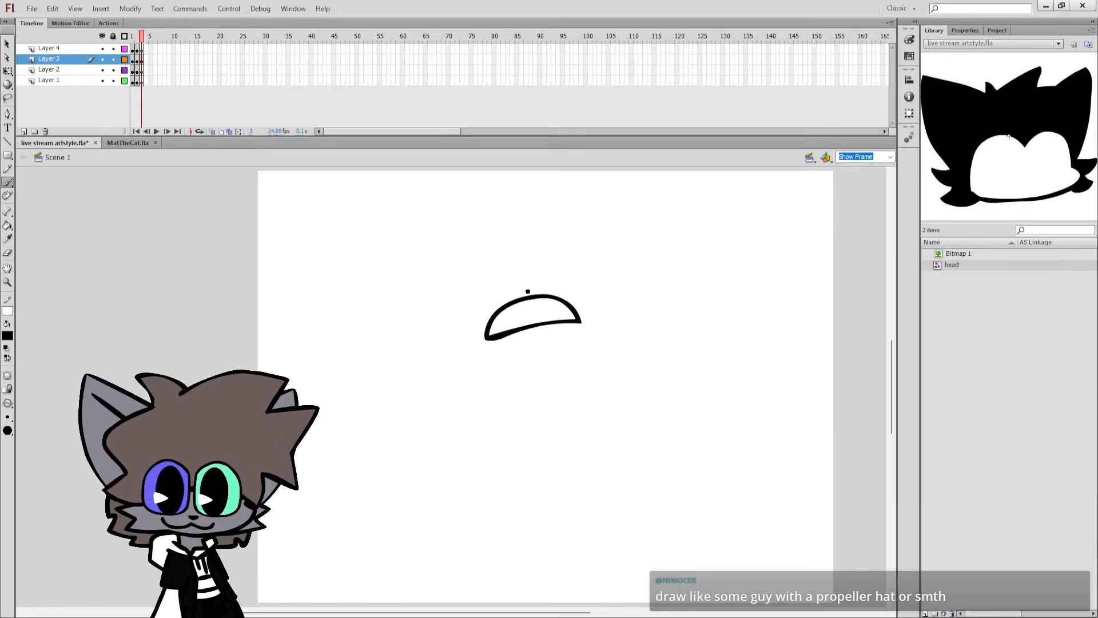
mouse_move(525, 298)
mouse_down()
mouse_move(516, 327)
mouse_move(570, 321)
mouse_up()
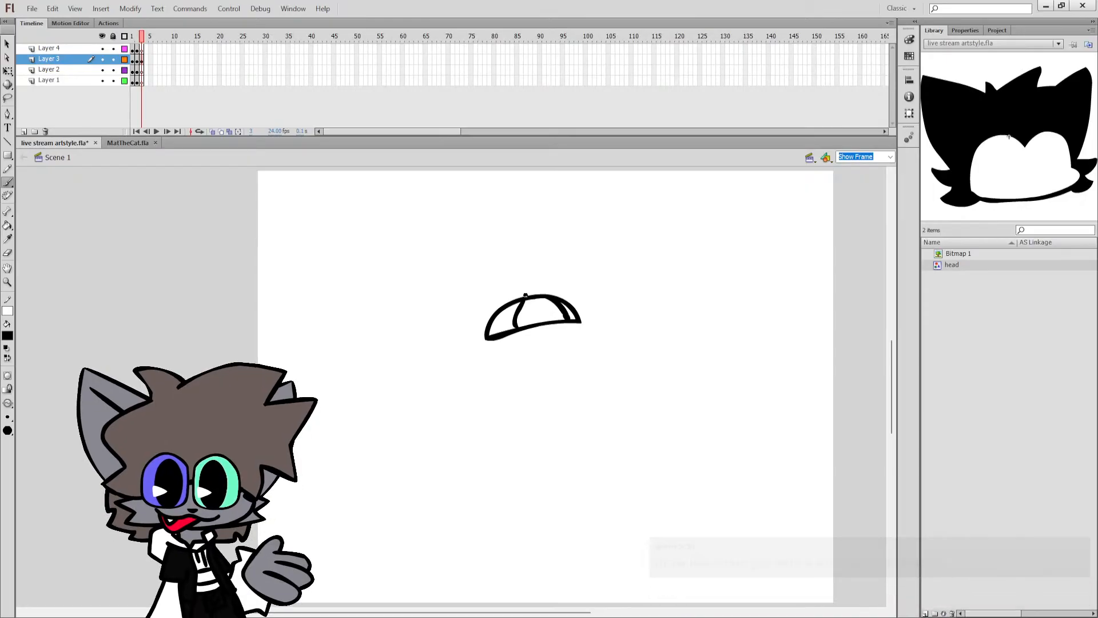
Draw a short stem with a two-bladed propeller on top of the cap, and outline a rounded head with a cheek bump beneath it.
mouse_move(524, 291)
mouse_down()
mouse_move(476, 301)
mouse_move(552, 283)
mouse_move(520, 288)
mouse_move(566, 268)
mouse_move(495, 301)
mouse_move(534, 292)
mouse_up()
key(ctrl+z)
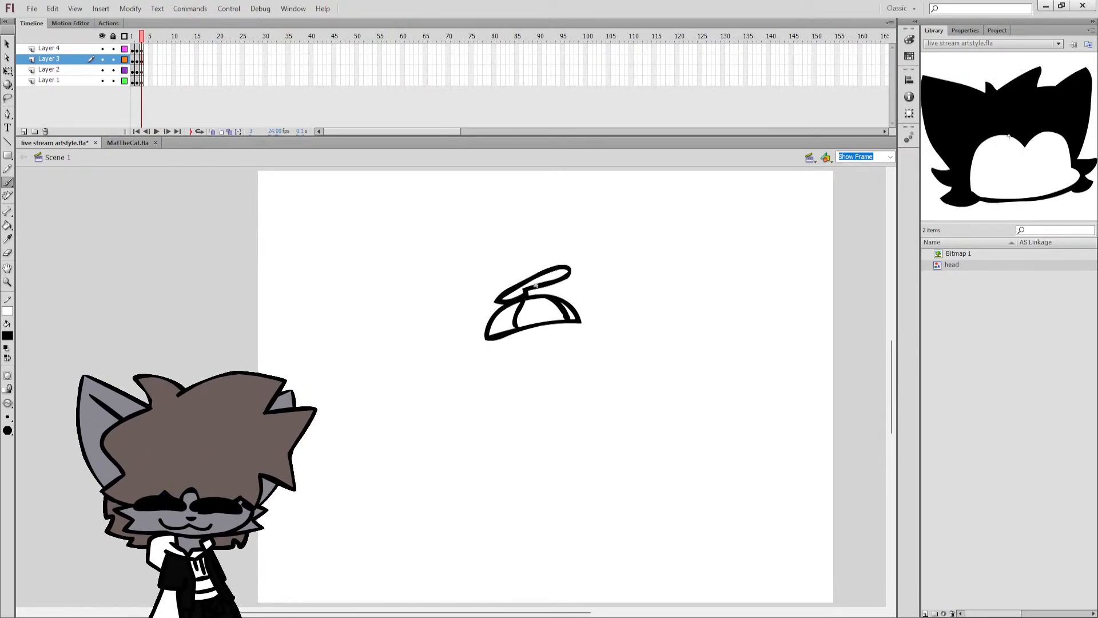
key(ctrl+z)
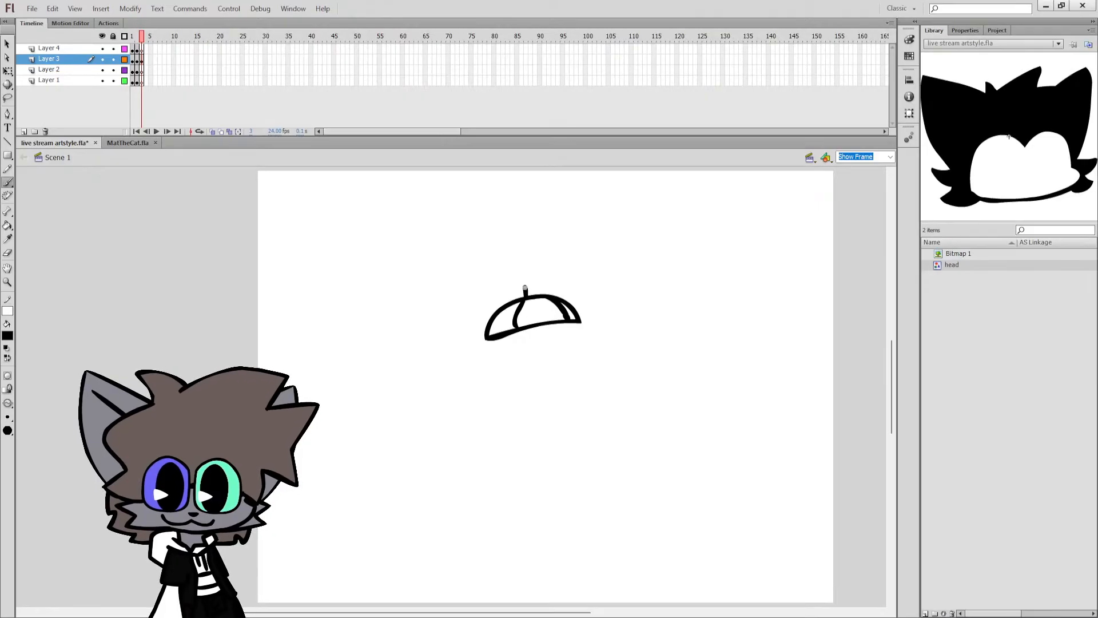
mouse_move(526, 286)
mouse_down()
mouse_move(577, 269)
mouse_move(546, 265)
mouse_move(520, 286)
mouse_move(474, 292)
mouse_move(480, 304)
mouse_move(524, 289)
mouse_up()
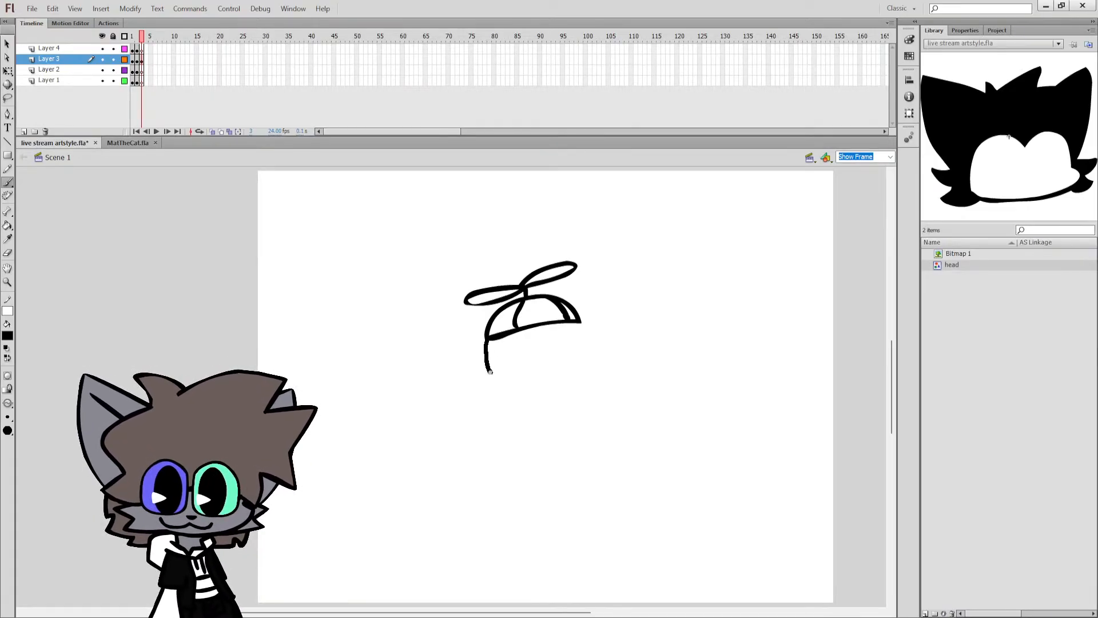
mouse_move(493, 378)
mouse_down()
mouse_move(553, 394)
mouse_move(598, 376)
mouse_move(579, 328)
mouse_move(589, 366)
mouse_move(546, 383)
mouse_move(505, 382)
mouse_move(488, 338)
mouse_move(525, 364)
mouse_up()
key(ctrl+z)
Draw a round eye under the cap's edge, fill it black, and stretch it downward into a taller oval.
key(ctrl+space)
ctrl+click(542, 359)
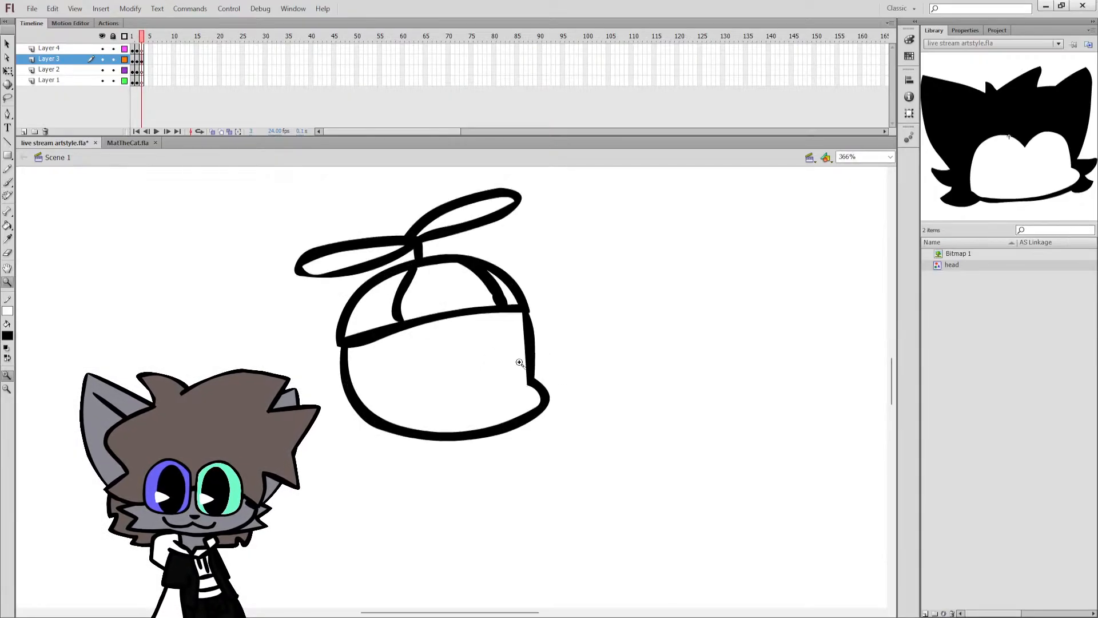
mouse_move(421, 339)
mouse_down()
mouse_move(442, 359)
mouse_move(417, 337)
mouse_up()
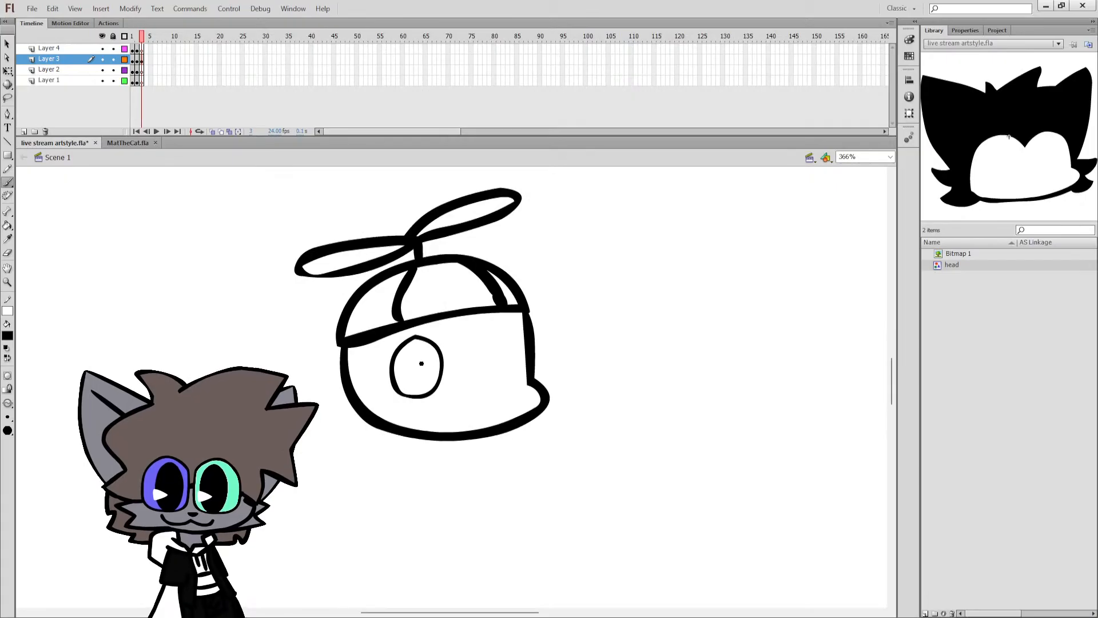
key(k)
click(415, 361)
click(7, 71)
click(424, 394)
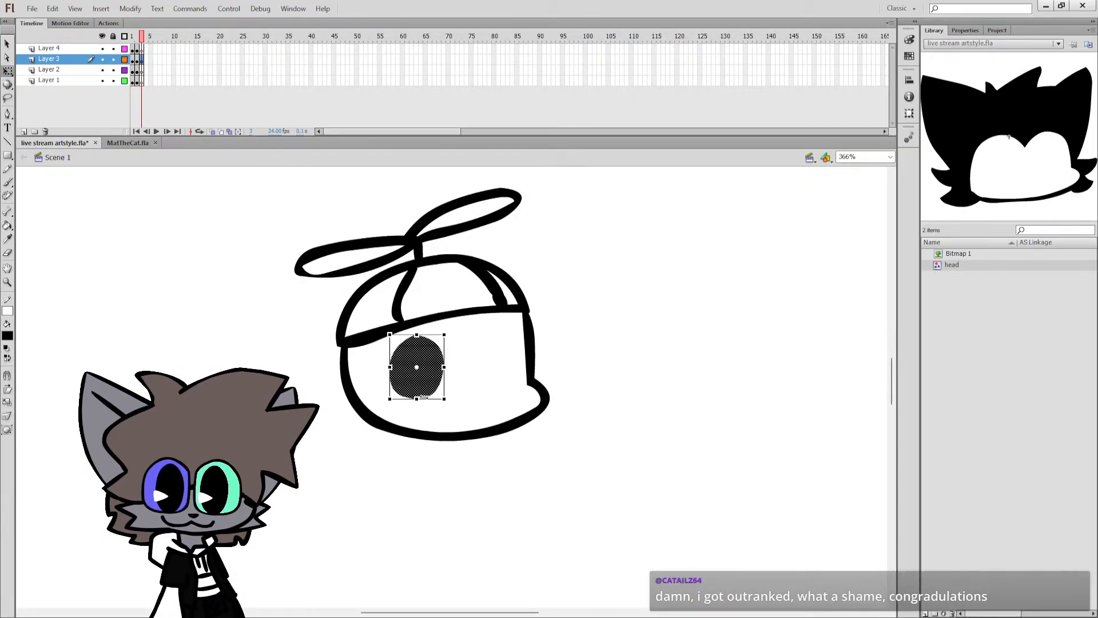
drag(416, 398, 416, 416)
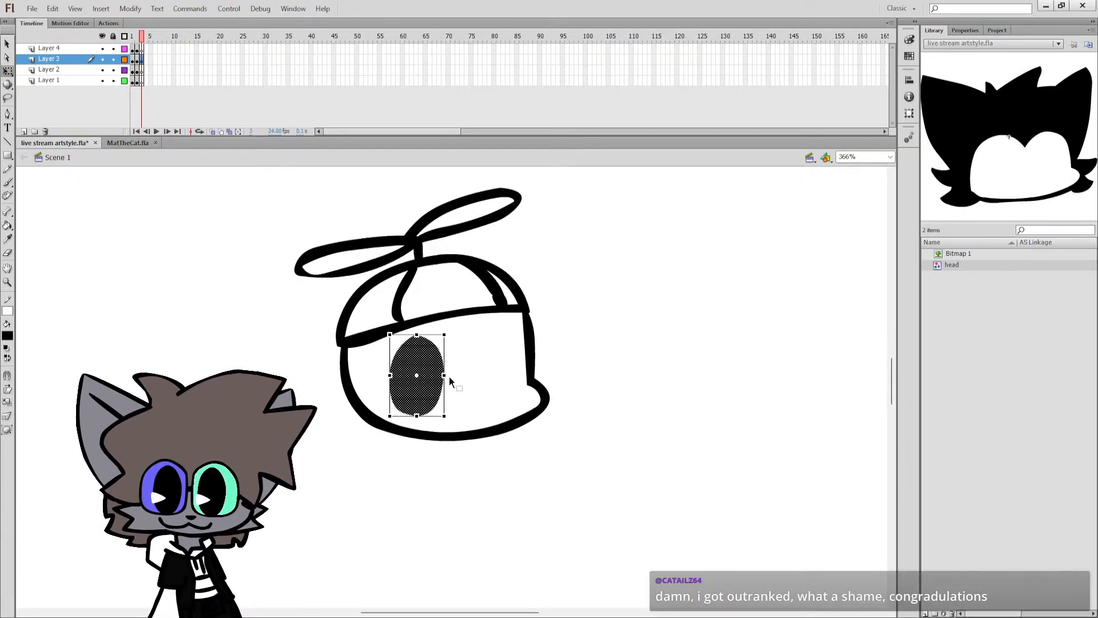
click(452, 360)
Erase a wedge-shaped highlight from the left side of the black eye.
key(e)
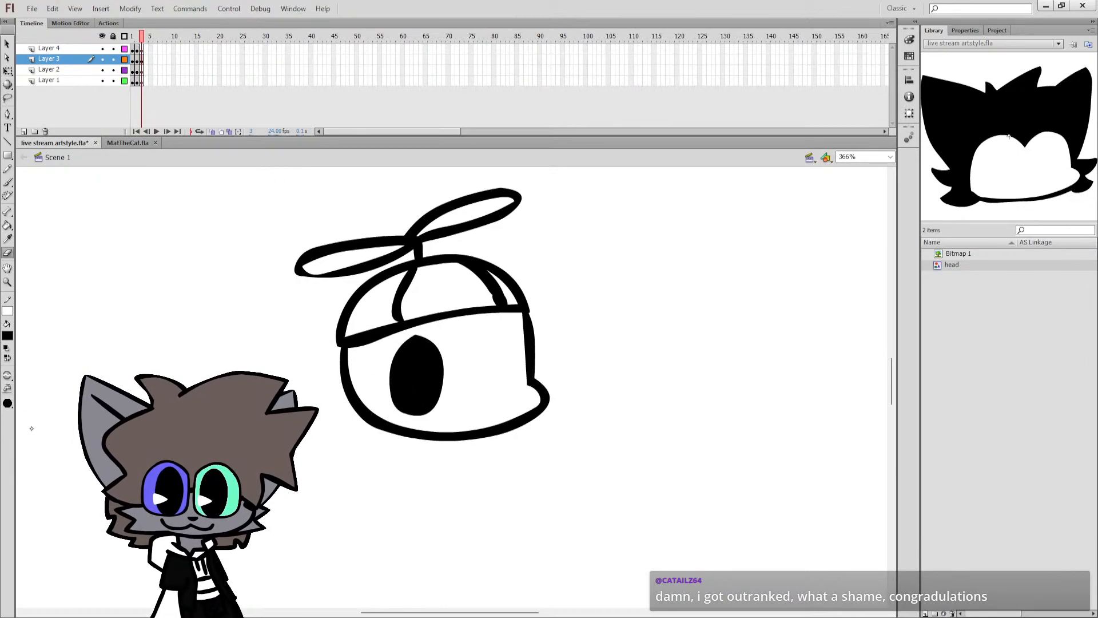
mouse_move(381, 380)
mouse_down()
mouse_move(413, 392)
mouse_move(384, 394)
mouse_up()
key(ctrl+z)
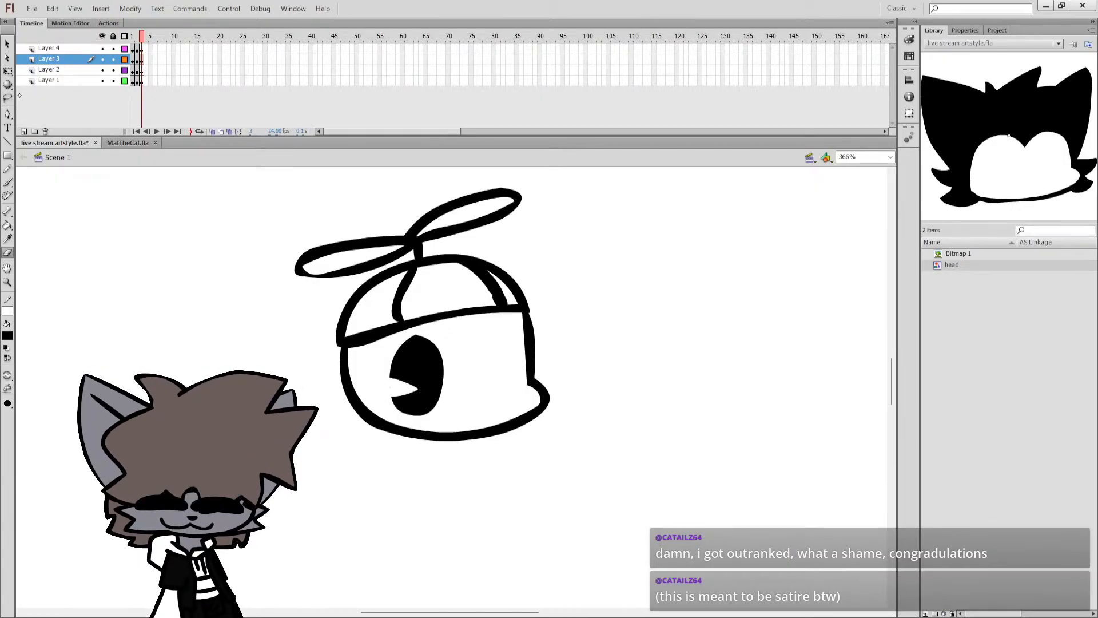
Duplicate the eye beside the first one, then tilt the pair slightly and move it up on the face.
key(q)
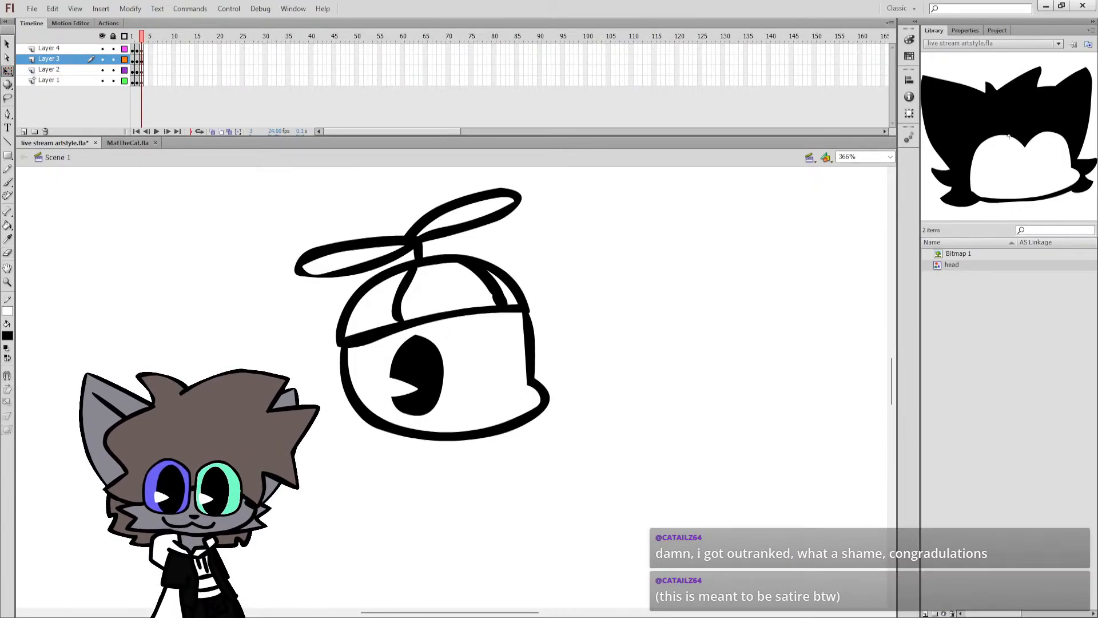
click(419, 367)
mouse_move(431, 362)
mouse_down()
mouse_move(419, 353)
mouse_move(497, 360)
mouse_move(501, 315)
mouse_move(509, 325)
mouse_up()
key(ctrl+z)
shift+click(426, 361)
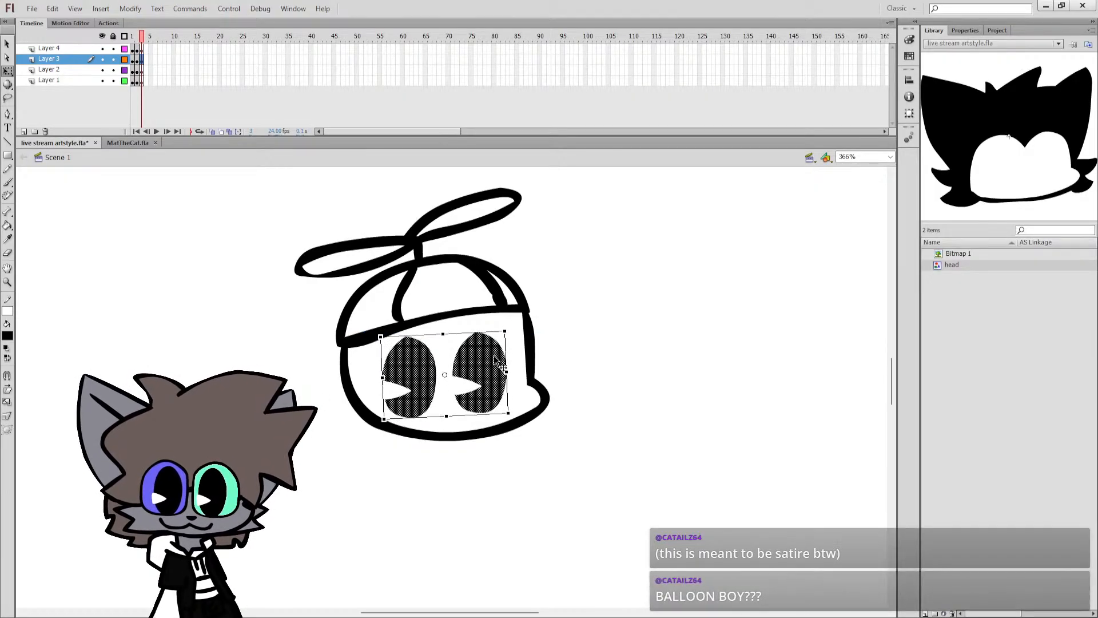
drag(497, 364, 497, 359)
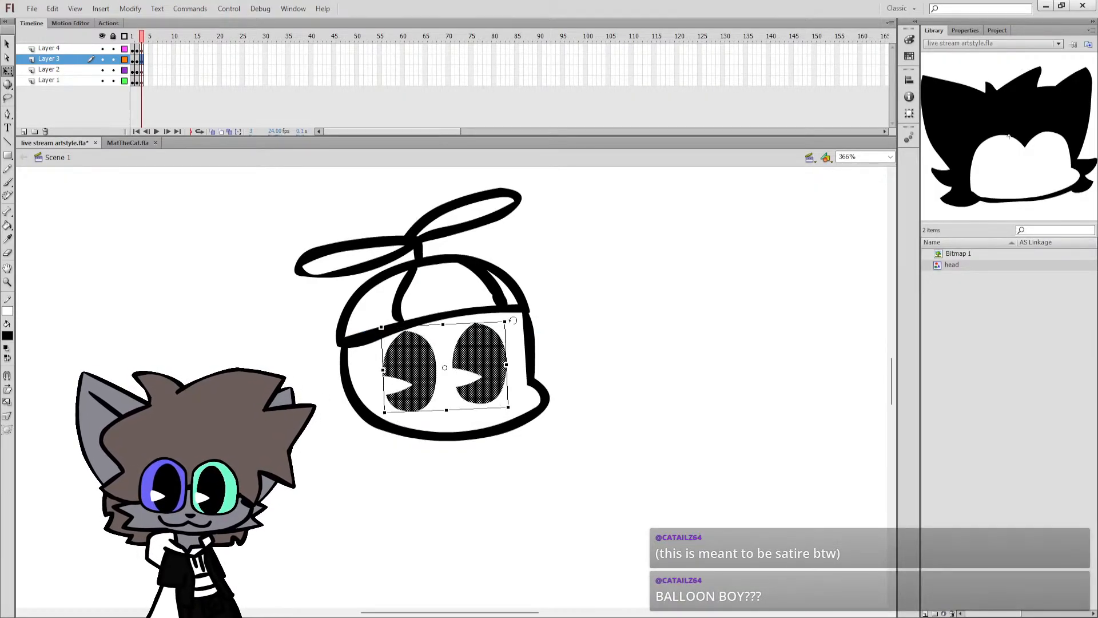
Draw a small smiling mouth below and between the eyes.
key(b)
mouse_move(428, 416)
mouse_down()
mouse_move(493, 419)
mouse_move(478, 421)
mouse_up()
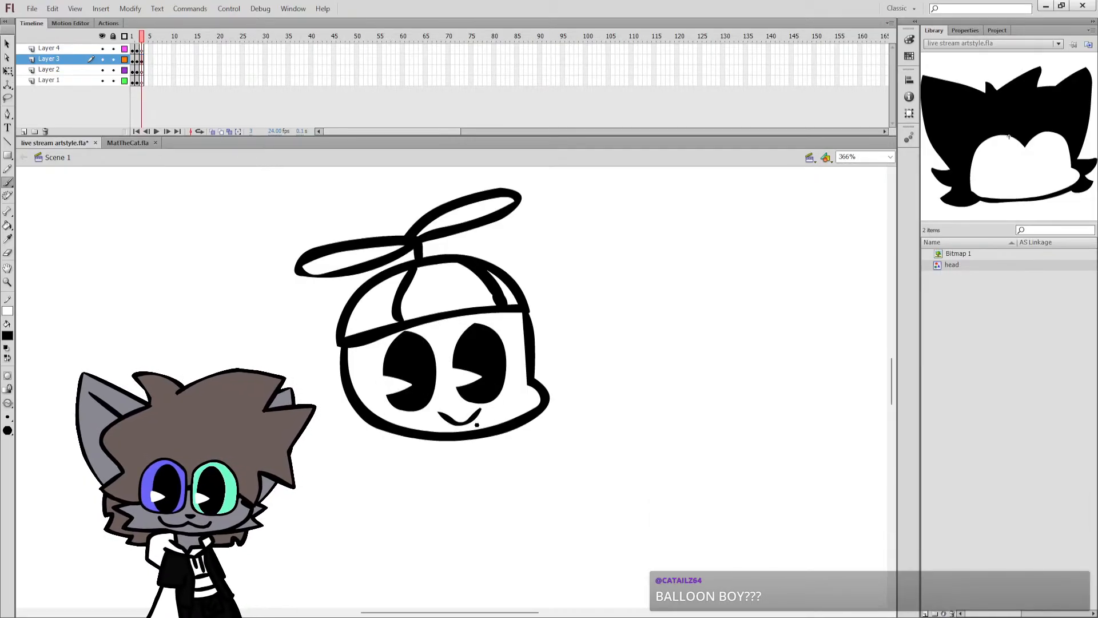
Draw the neck and shoulders below the head, with a slanted line down one side and a curved, bent arm on the other.
click(890, 158)
click(869, 176)
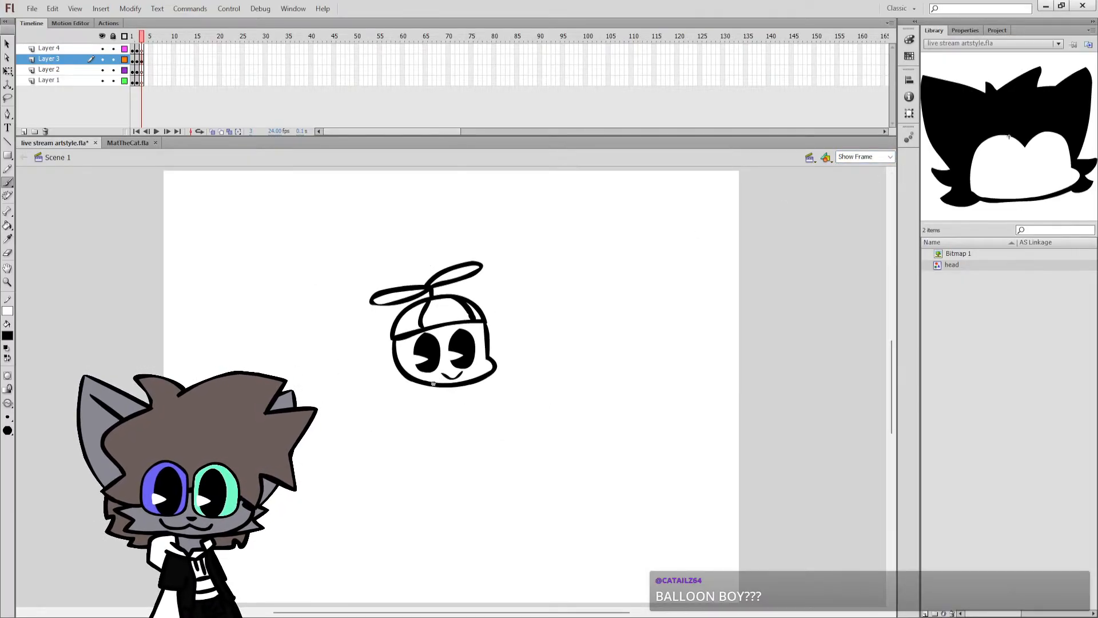
mouse_move(434, 384)
mouse_down()
mouse_move(428, 400)
mouse_move(446, 394)
mouse_move(416, 394)
mouse_move(395, 452)
mouse_up()
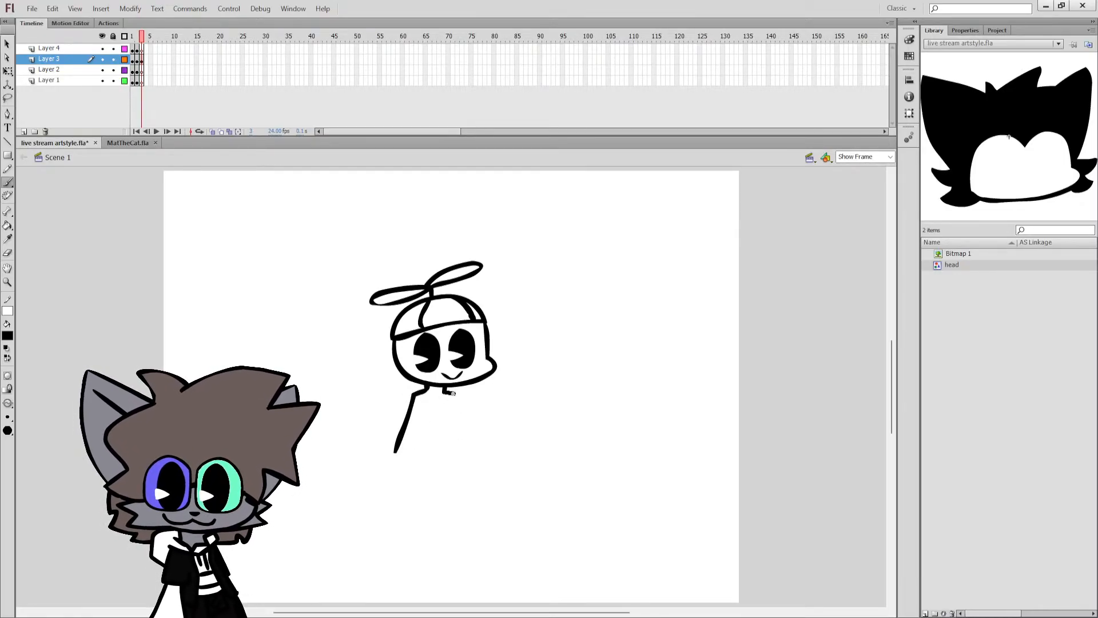
mouse_move(453, 393)
mouse_down()
mouse_move(470, 429)
mouse_move(501, 425)
mouse_up()
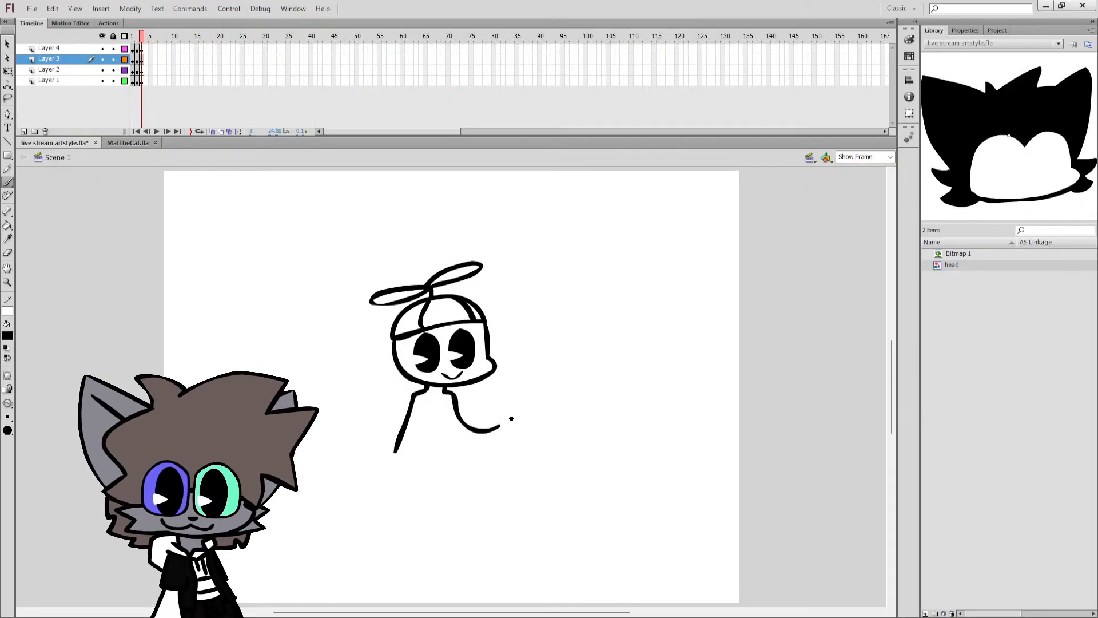
key(ctrl+z)
drag(445, 391, 492, 413)
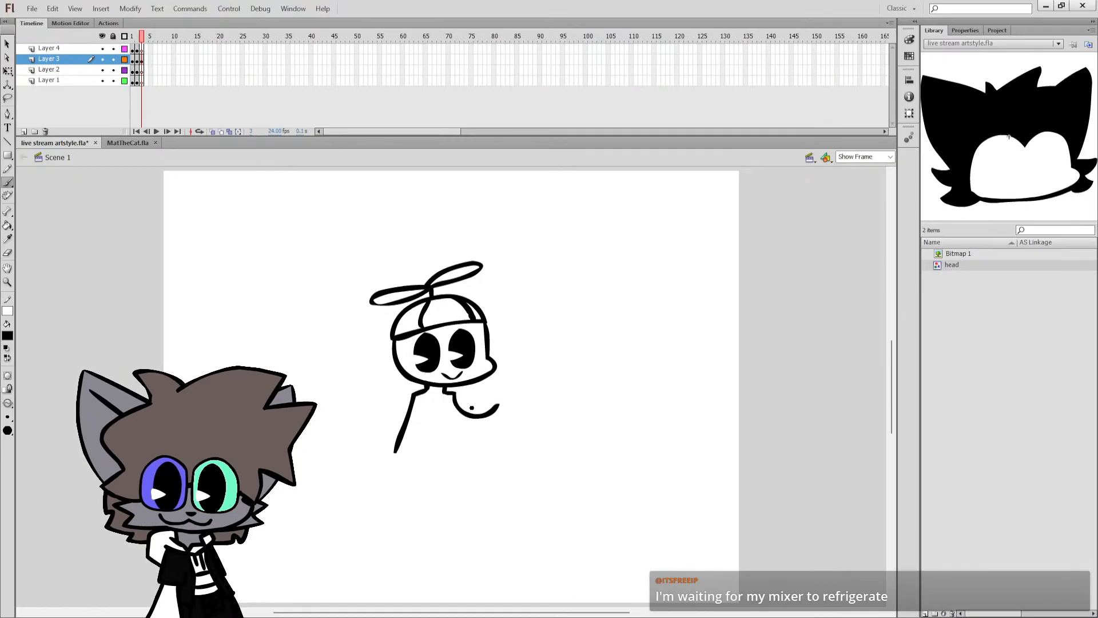
key(ctrl+z)
mouse_move(456, 403)
mouse_down()
mouse_move(463, 425)
mouse_move(501, 421)
mouse_up()
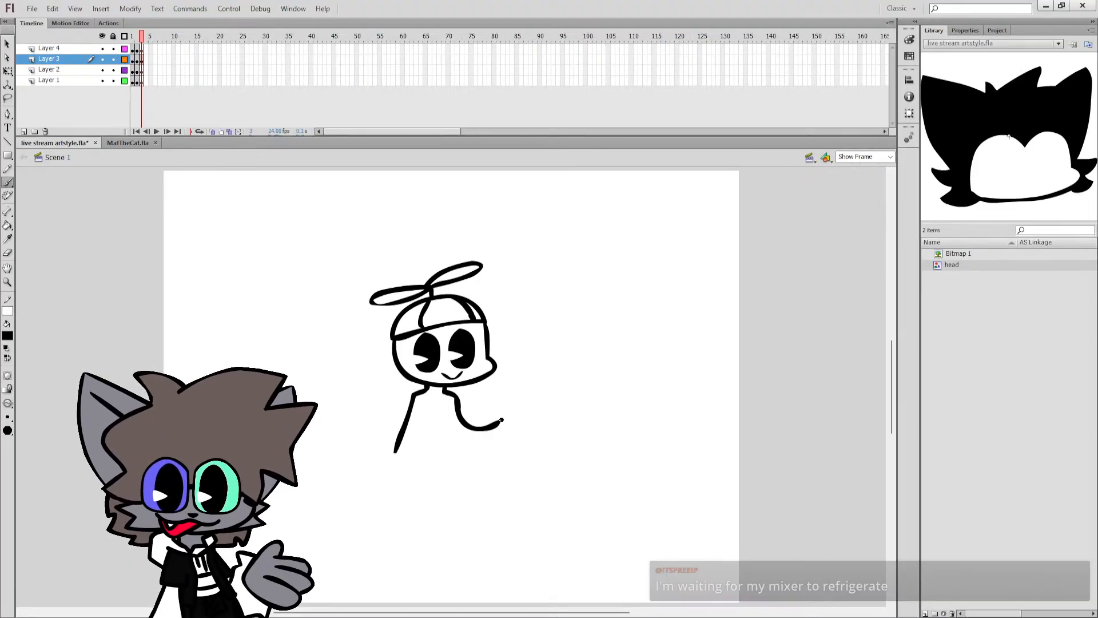
mouse_move(499, 422)
mouse_down()
mouse_move(527, 410)
mouse_move(522, 425)
mouse_move(513, 426)
mouse_move(521, 407)
mouse_move(535, 408)
mouse_move(524, 426)
mouse_move(501, 421)
mouse_move(536, 409)
mouse_move(535, 431)
mouse_move(500, 421)
mouse_move(535, 414)
mouse_move(530, 434)
mouse_move(500, 422)
mouse_move(535, 413)
mouse_move(548, 431)
mouse_move(539, 440)
mouse_move(526, 436)
mouse_move(532, 411)
mouse_move(521, 434)
mouse_up()
key(ctrl+z)
key(ctrl+z)
key(ctrl+z)
key(ctrl+z)
key(ctrl+z)
key(ctrl+z)
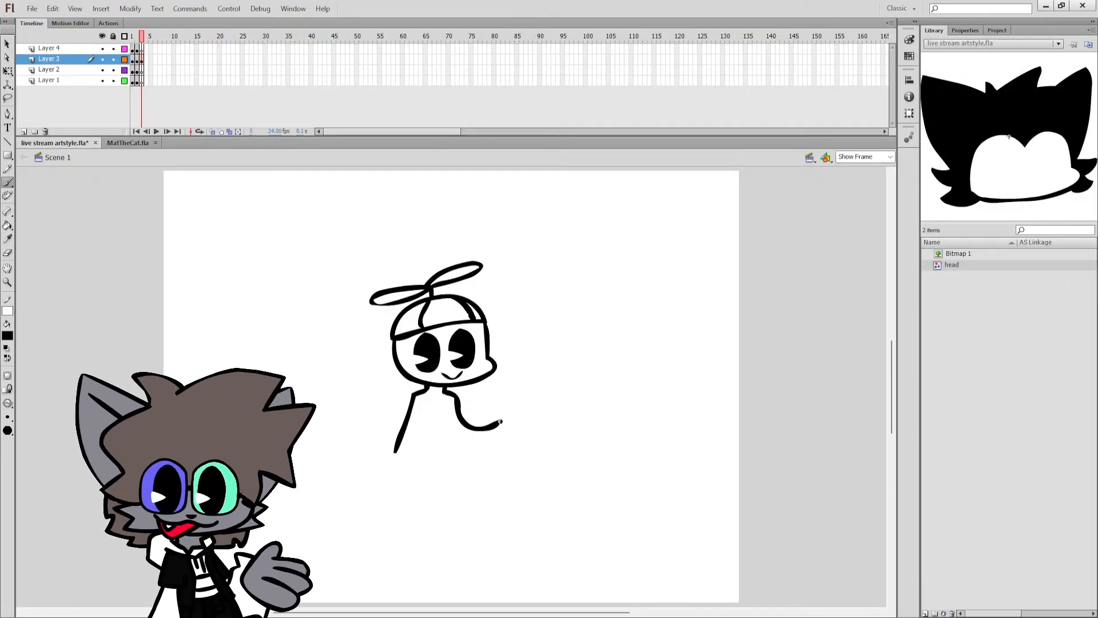
mouse_move(501, 421)
mouse_down()
mouse_move(515, 410)
mouse_move(548, 423)
mouse_move(518, 427)
mouse_move(541, 422)
mouse_move(507, 447)
mouse_up()
key(ctrl+z)
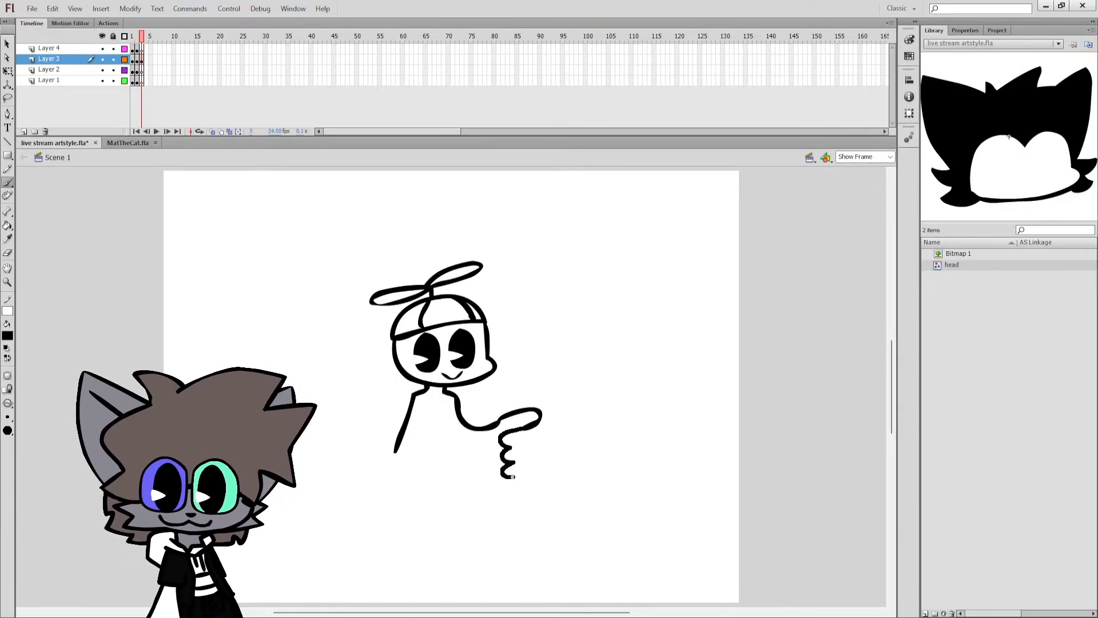
key(ctrl+z)
mouse_move(501, 422)
mouse_down()
mouse_move(535, 397)
mouse_move(540, 410)
mouse_up()
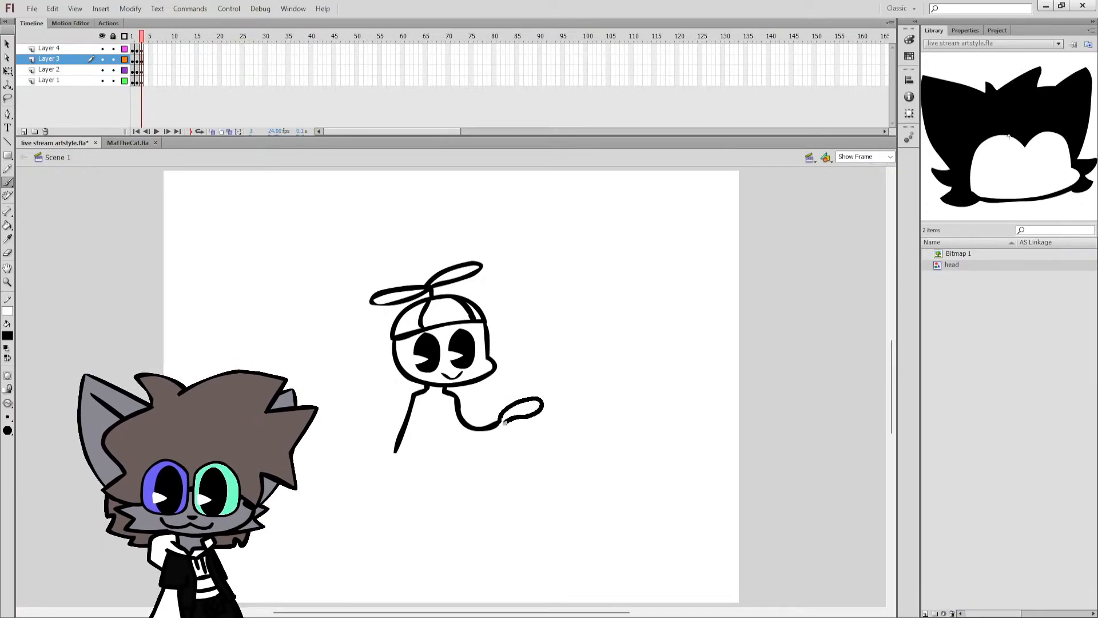
key(ctrl+z)
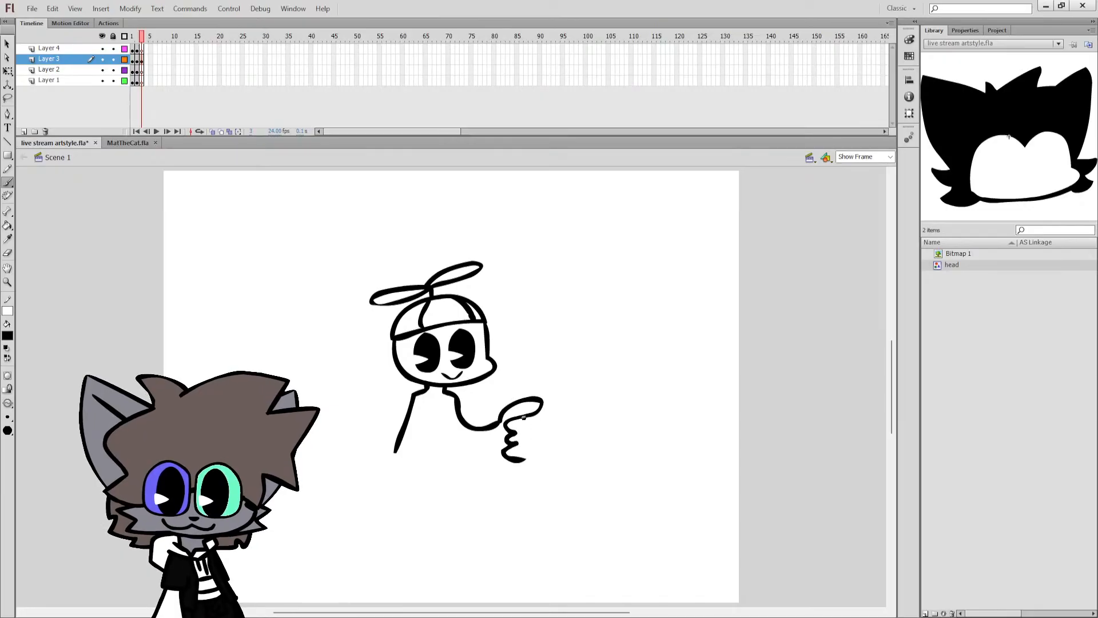
key(ctrl+z)
mouse_move(511, 410)
mouse_down()
mouse_move(542, 414)
mouse_move(504, 434)
mouse_move(518, 465)
mouse_up()
key(ctrl+z)
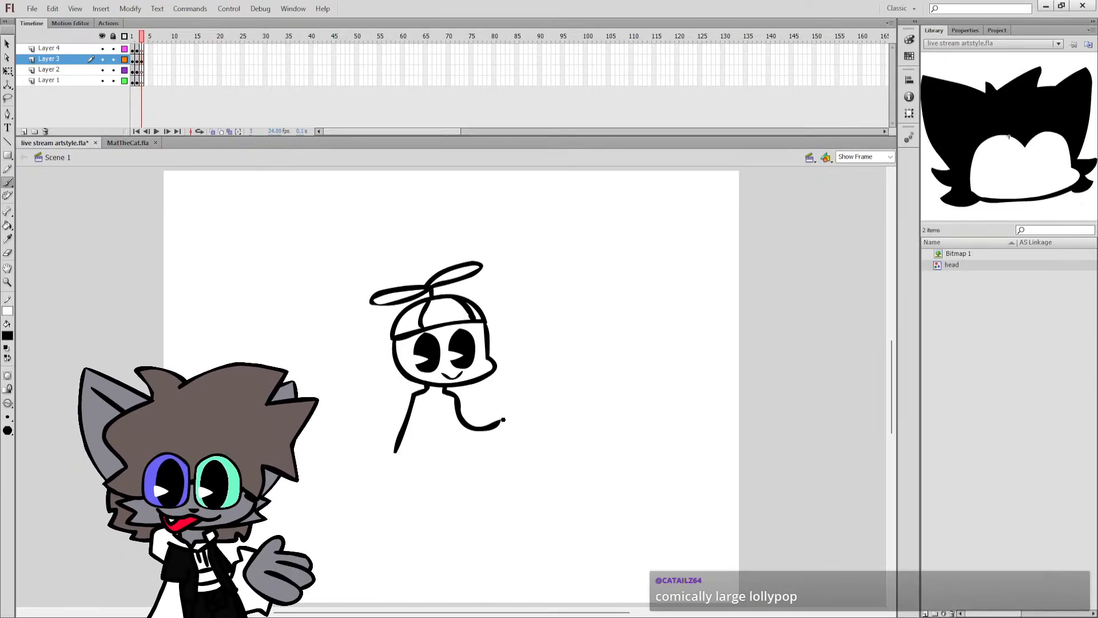
Try to draw a fist at the end of the bent arm holding a stick with a small round lollipop.
drag(502, 423, 518, 406)
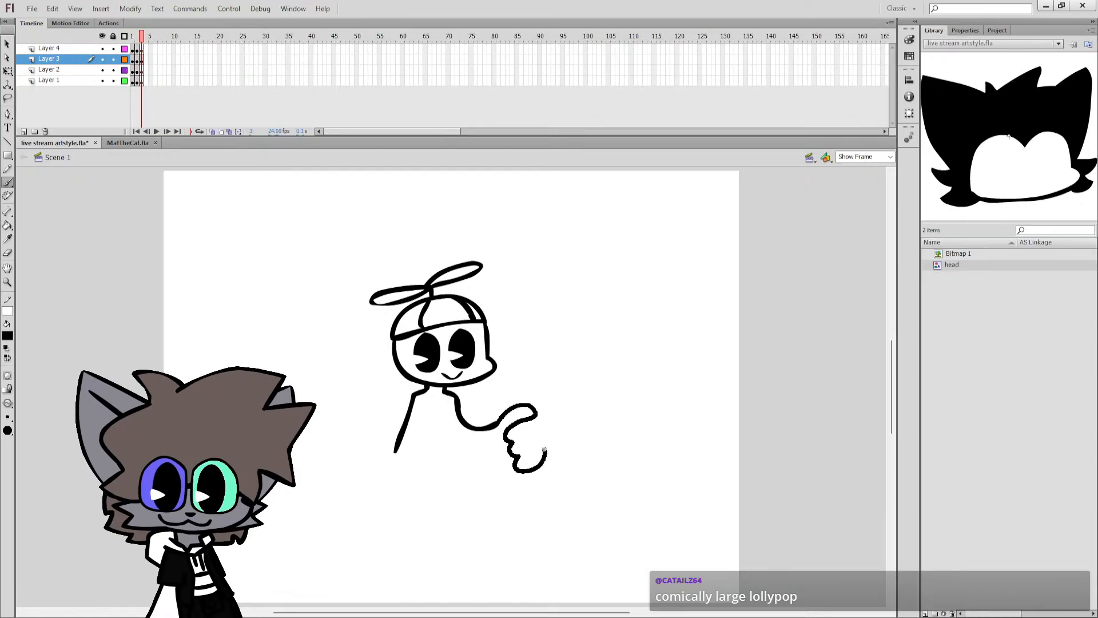
mouse_move(541, 422)
mouse_down()
mouse_move(520, 385)
mouse_move(521, 319)
mouse_move(521, 403)
mouse_move(523, 367)
mouse_move(567, 322)
mouse_move(518, 304)
mouse_move(497, 340)
mouse_move(504, 363)
mouse_move(522, 367)
mouse_move(540, 357)
mouse_move(555, 308)
mouse_move(513, 300)
mouse_move(492, 332)
mouse_move(500, 358)
mouse_move(522, 367)
mouse_move(551, 351)
mouse_move(533, 310)
mouse_up()
key(ctrl+z)
key(ctrl+z)
key(ctrl+z)
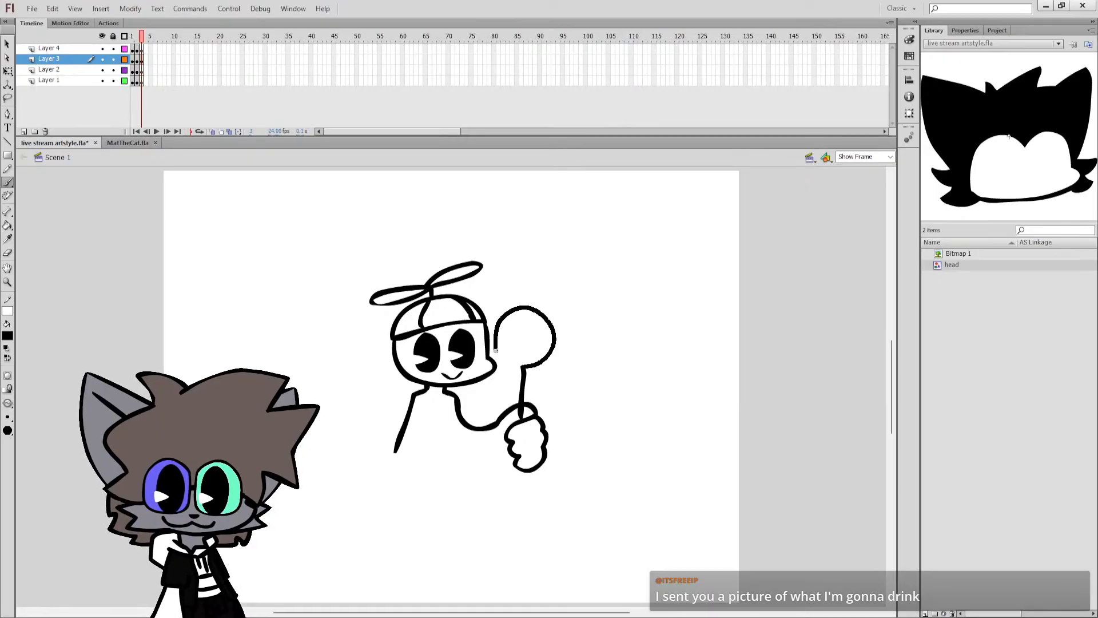
key(ctrl+z)
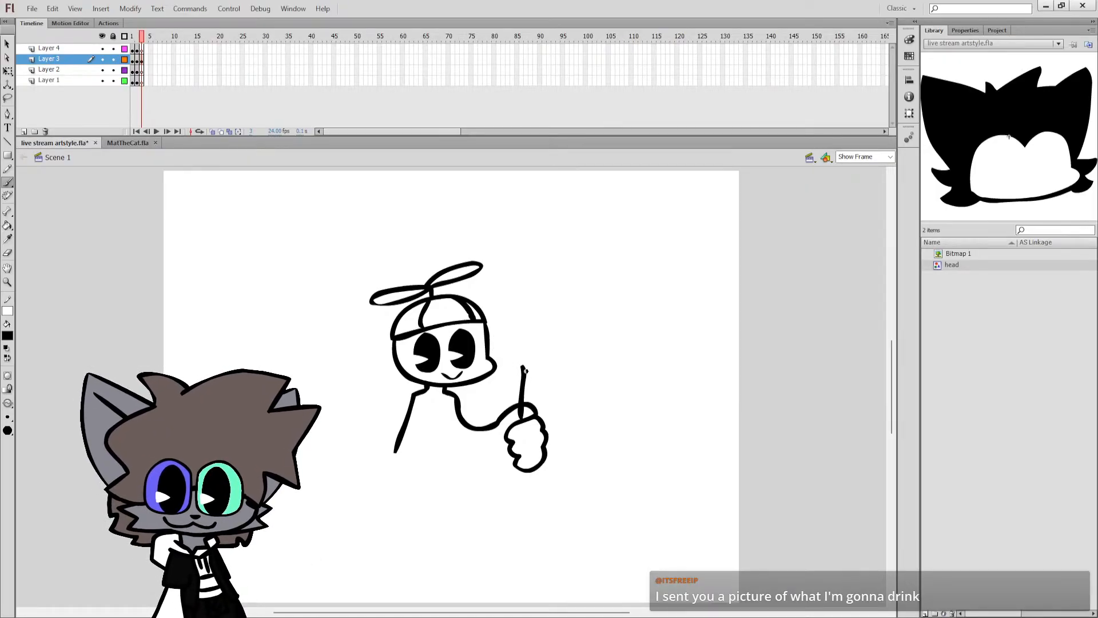
key(ctrl+z)
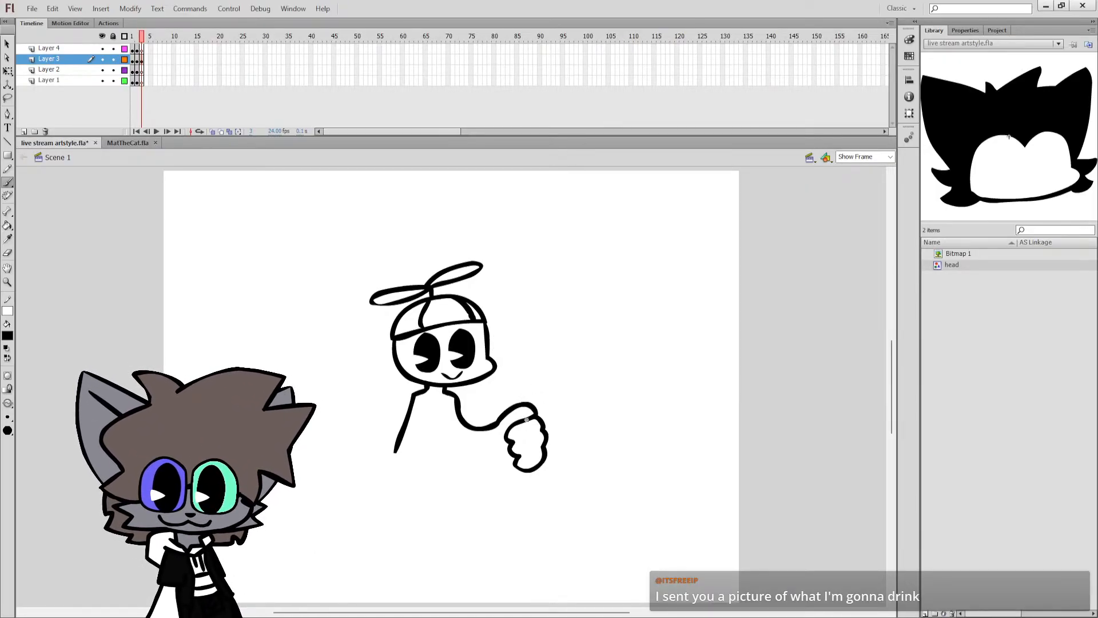
key(ctrl+z)
key(ctrl+z)
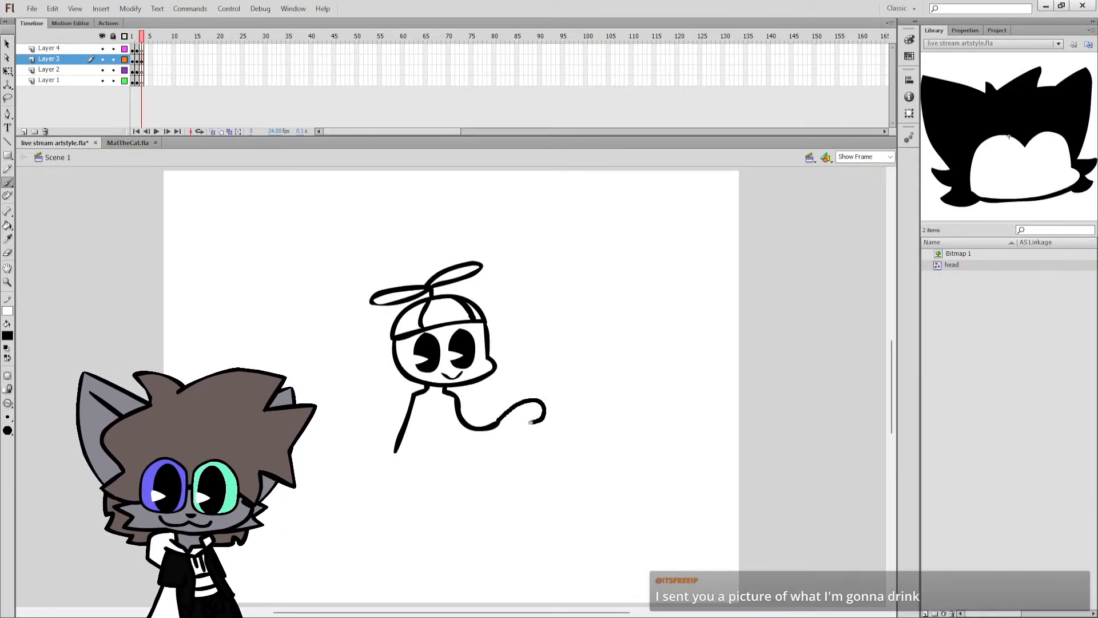
Draw a hand with curled fingers on the bent arm, gripping the stick of a large round lollipop that extends below the fist.
mouse_move(513, 422)
mouse_down()
mouse_move(538, 426)
mouse_move(487, 460)
mouse_move(508, 472)
mouse_up()
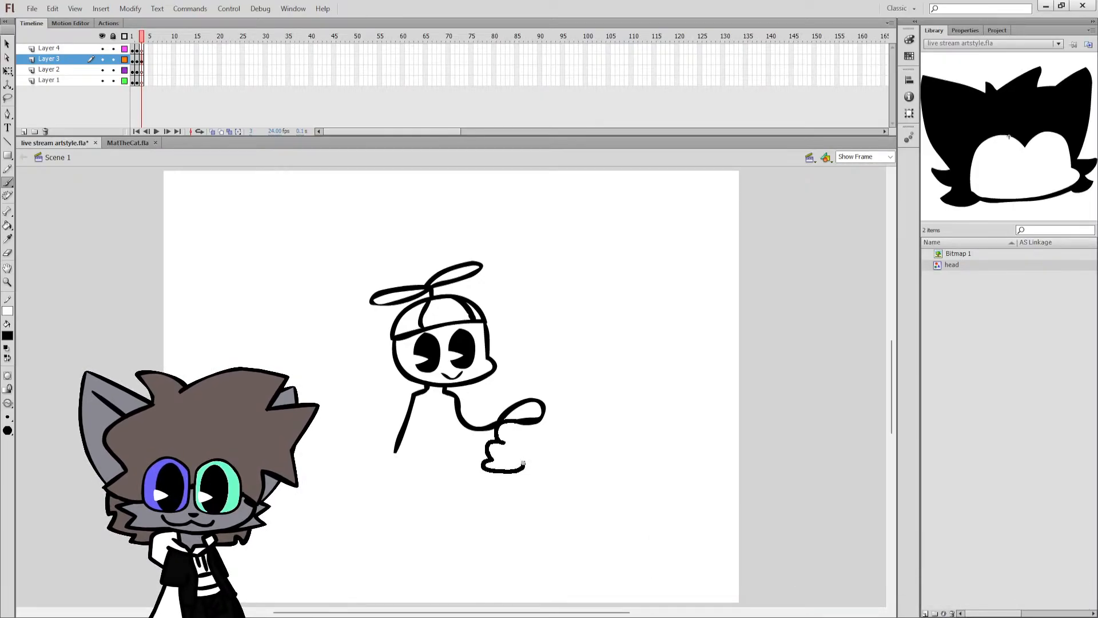
mouse_move(541, 424)
mouse_down()
mouse_move(570, 354)
mouse_move(548, 383)
mouse_move(527, 324)
mouse_move(556, 293)
mouse_move(596, 286)
mouse_move(633, 349)
mouse_up()
key(ctrl+z)
drag(587, 394, 549, 383)
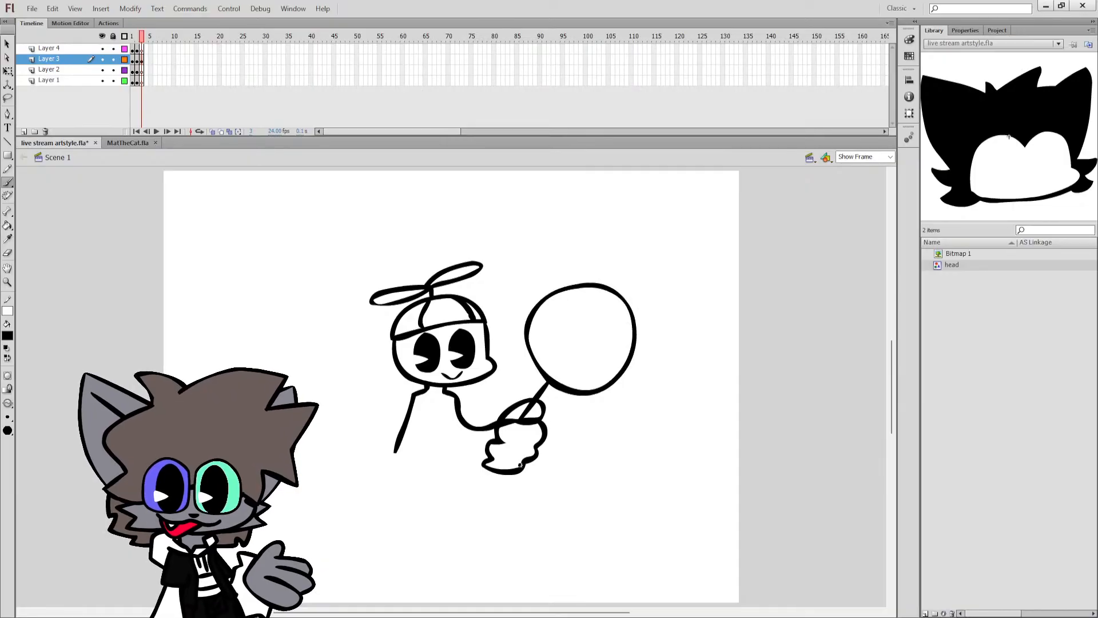
drag(494, 472, 488, 482)
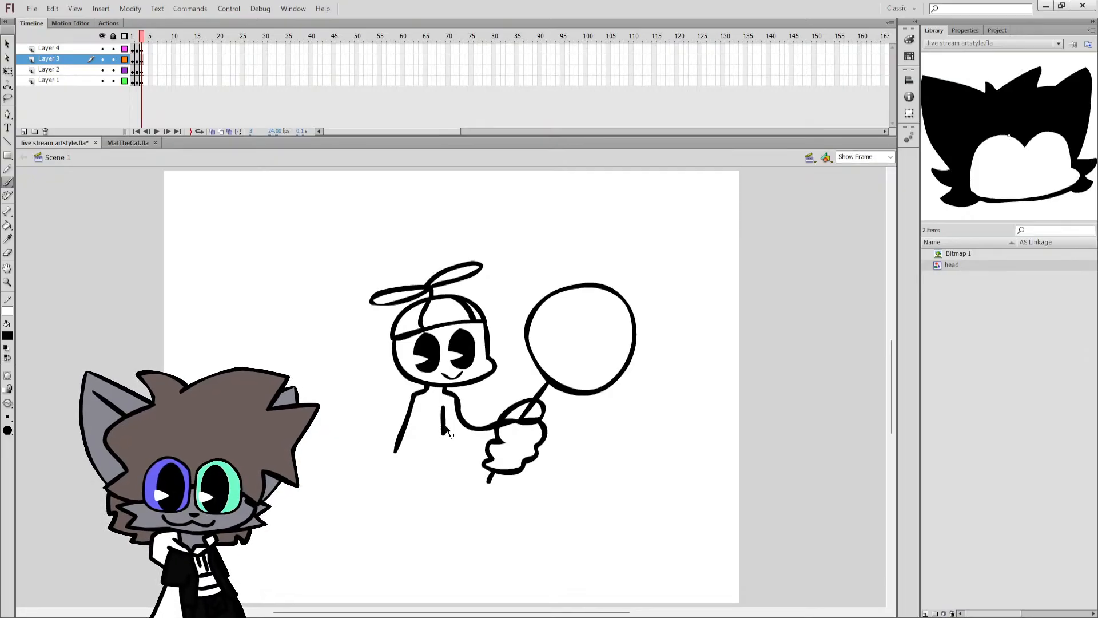
Draw the torso's two side lines and continue one into a leg ending in a large rounded foot.
mouse_move(445, 406)
mouse_down()
mouse_move(450, 438)
mouse_move(421, 442)
mouse_up()
key(ctrl+z)
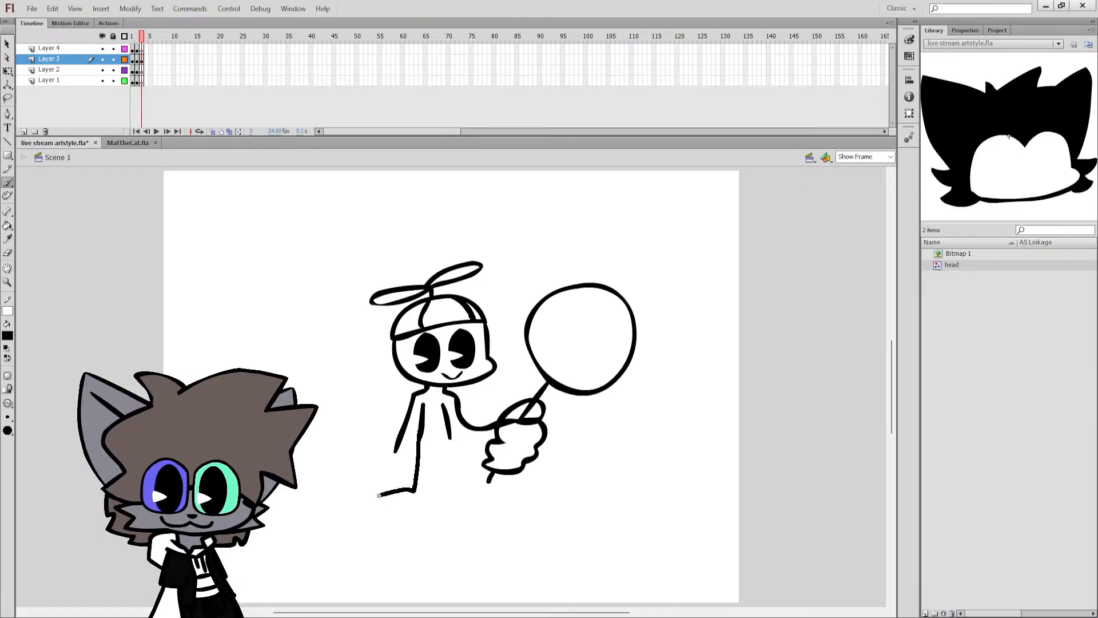
drag(431, 531, 431, 532)
mouse_move(452, 438)
mouse_down()
mouse_move(453, 484)
mouse_move(490, 529)
mouse_up()
key(ctrl+z)
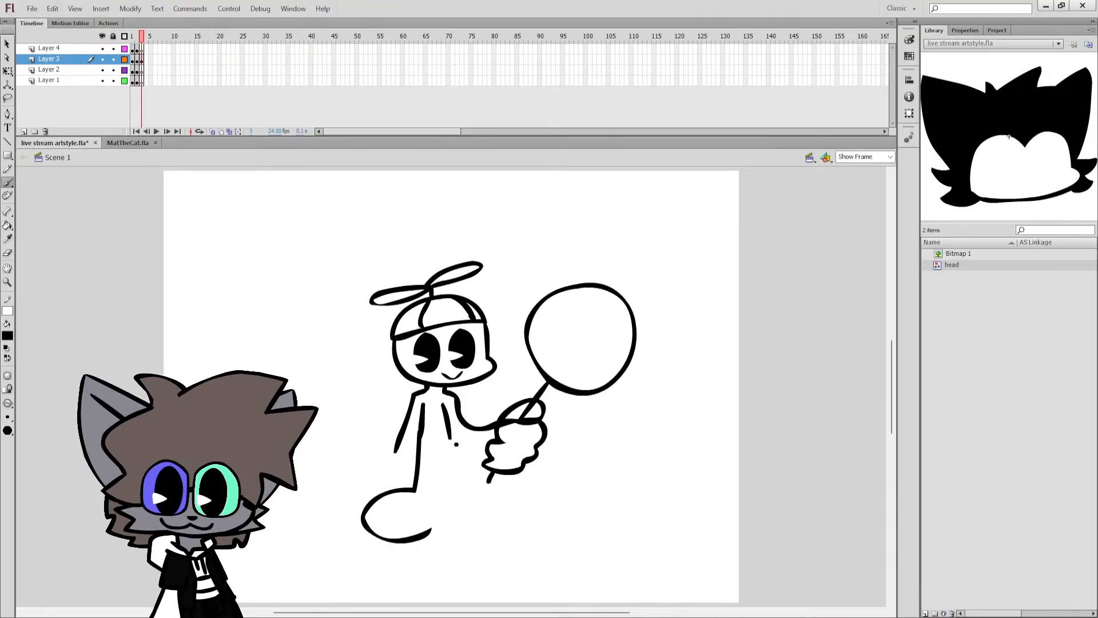
Complete the legs with a second rounded foot and a dividing line, and draw a rounded hand on the hanging arm.
drag(452, 438, 491, 532)
drag(470, 445, 478, 467)
key(ctrl+z)
key(ctrl+z)
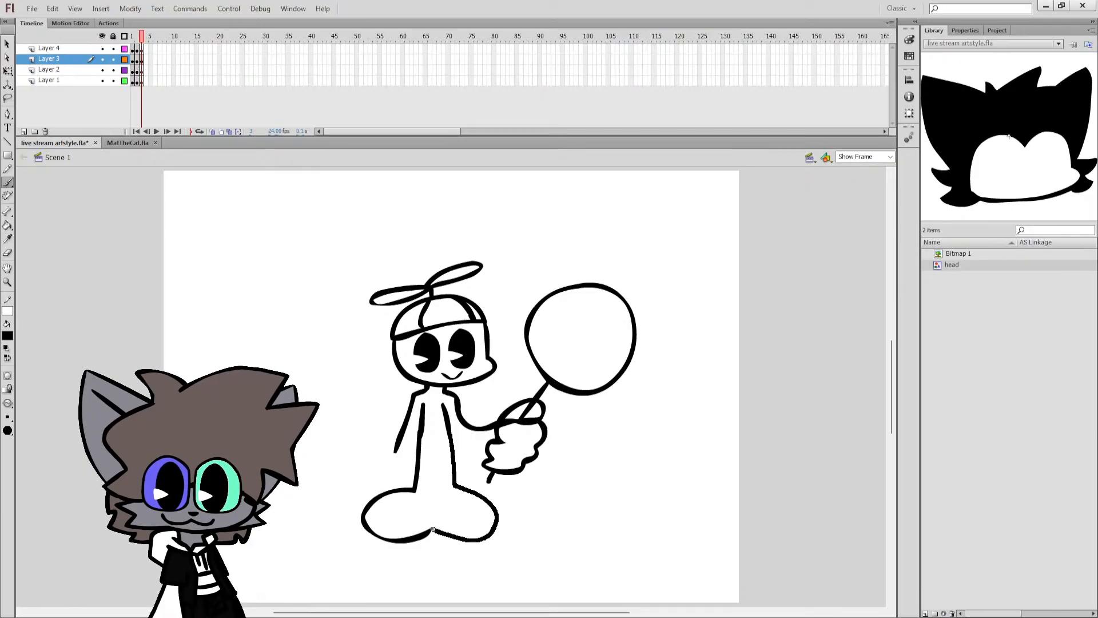
drag(437, 448, 433, 531)
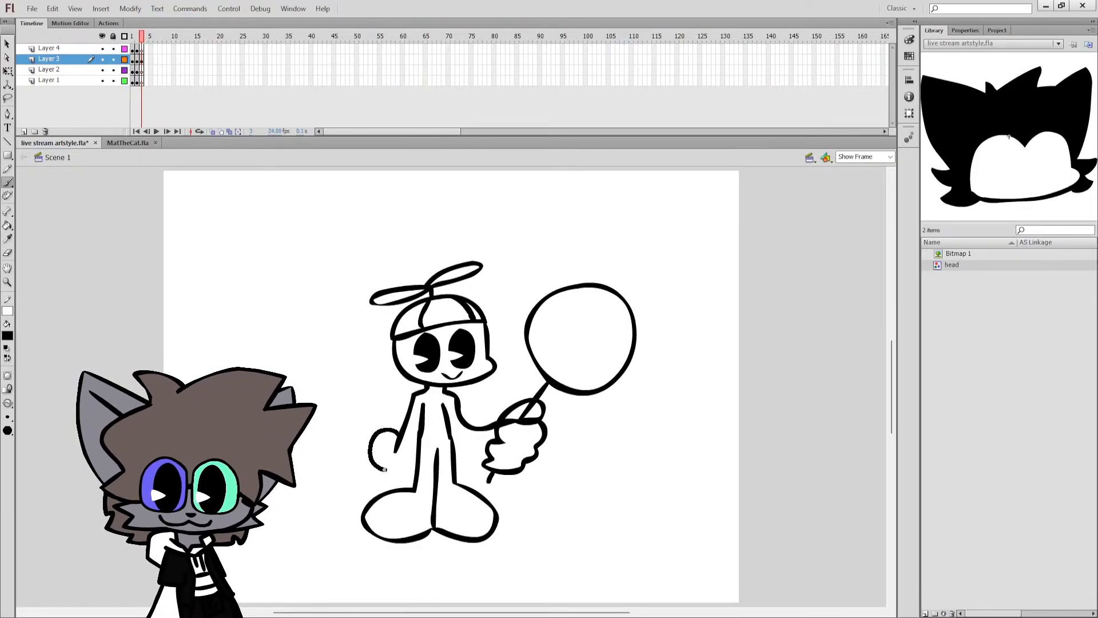
drag(415, 468, 415, 468)
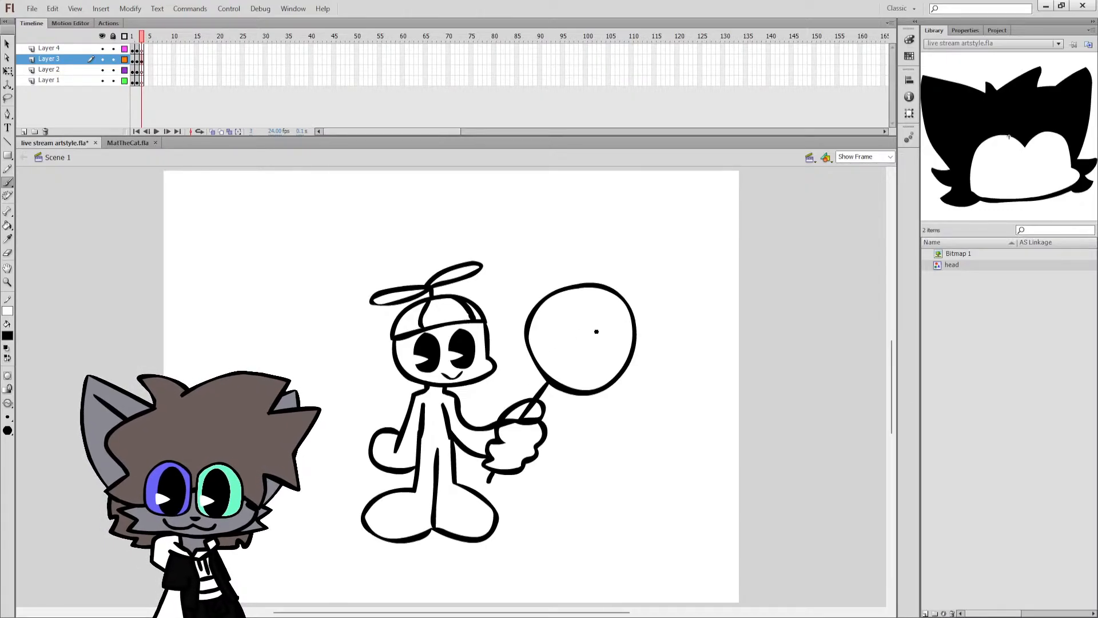
Draw five curved swirl lines inside the lollipop, running from its centre to the rim.
key(z)
click(592, 352)
key(b)
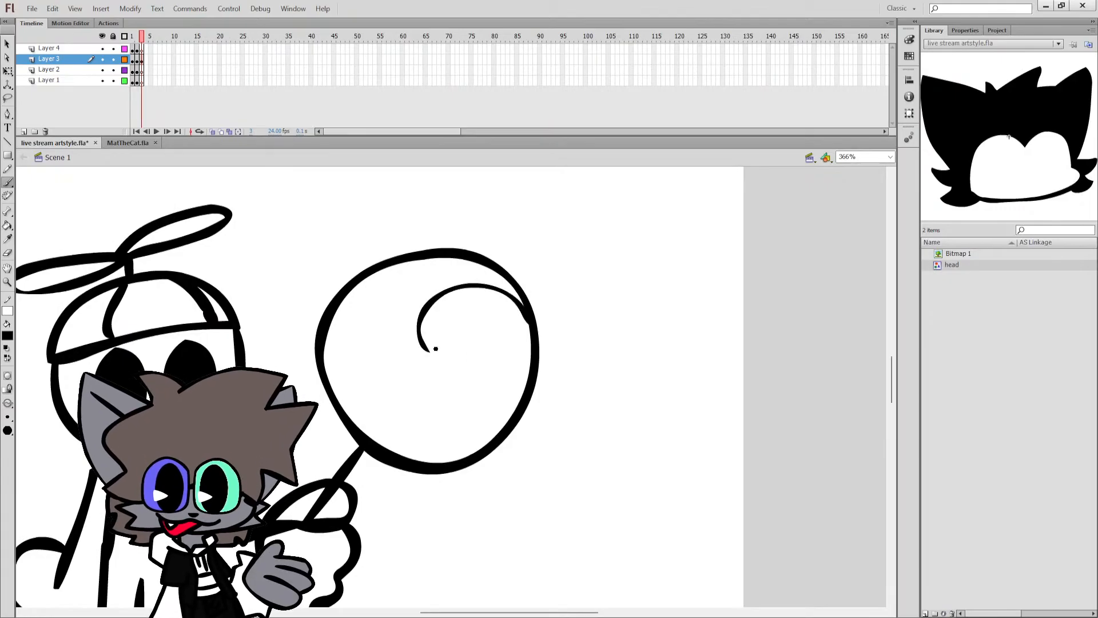
drag(428, 350, 436, 341)
drag(513, 414, 513, 414)
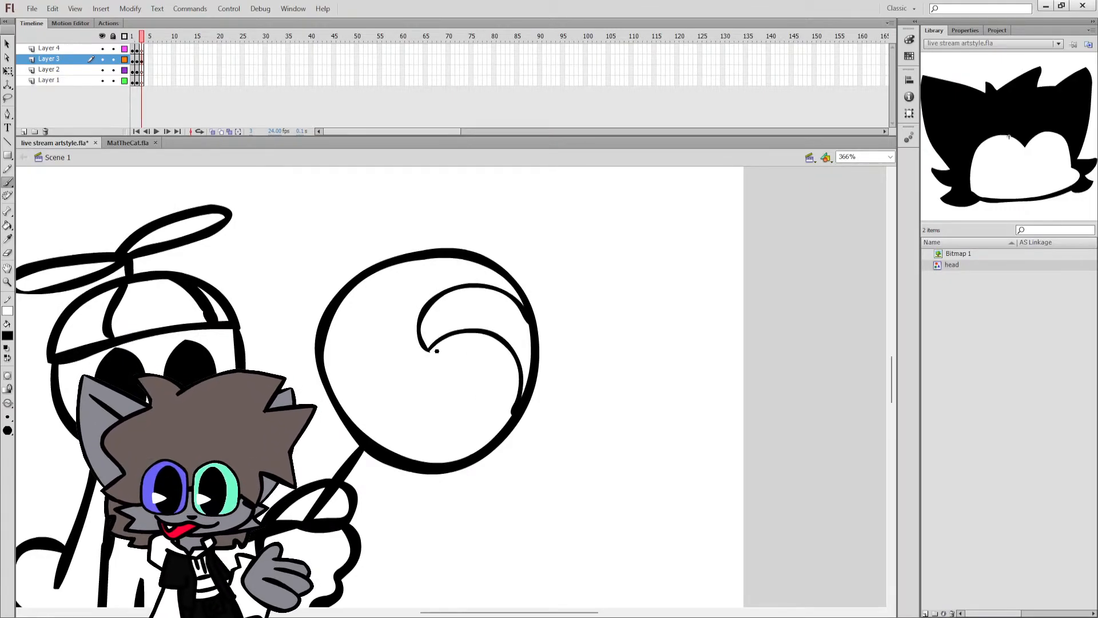
mouse_move(431, 349)
mouse_down()
mouse_move(463, 382)
mouse_move(459, 422)
mouse_move(435, 444)
mouse_move(405, 453)
mouse_move(429, 357)
mouse_move(409, 393)
mouse_move(345, 403)
mouse_up()
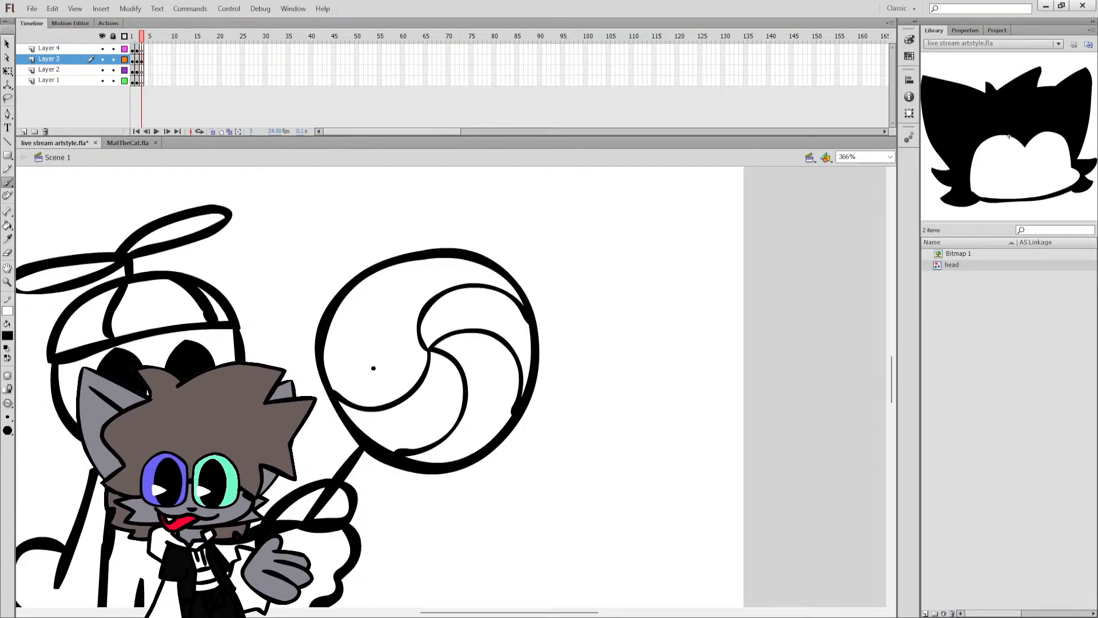
mouse_move(428, 356)
mouse_down()
mouse_move(348, 313)
mouse_move(354, 280)
mouse_up()
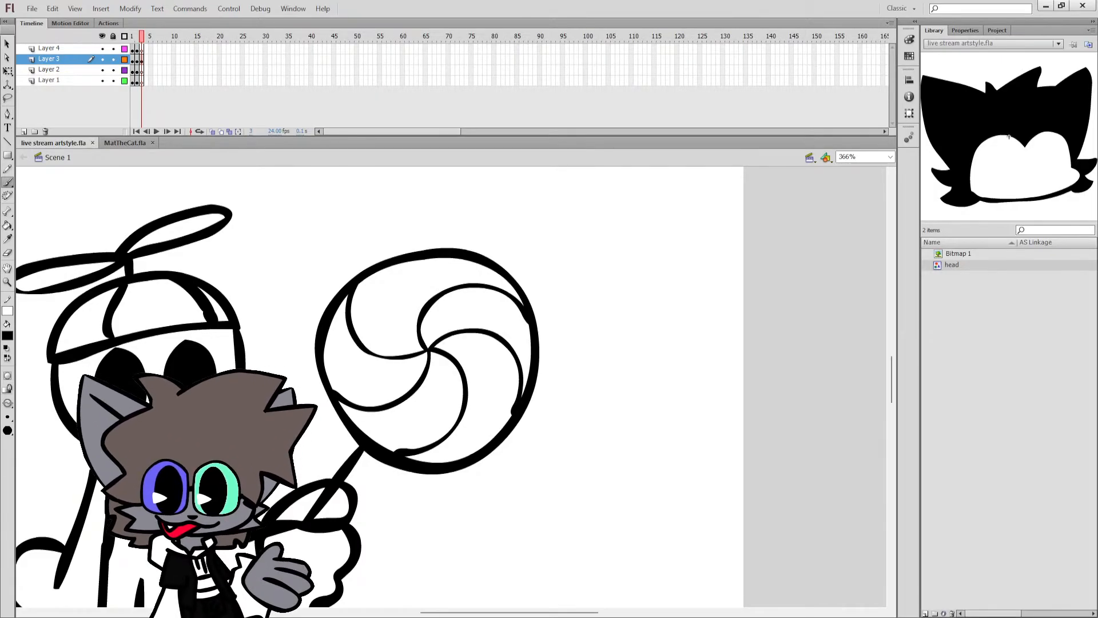
Fill the upper-right swirl section of the lollipop with light orange and the section below it with blue.
click(136, 408)
key(k)
click(504, 318)
key(b)
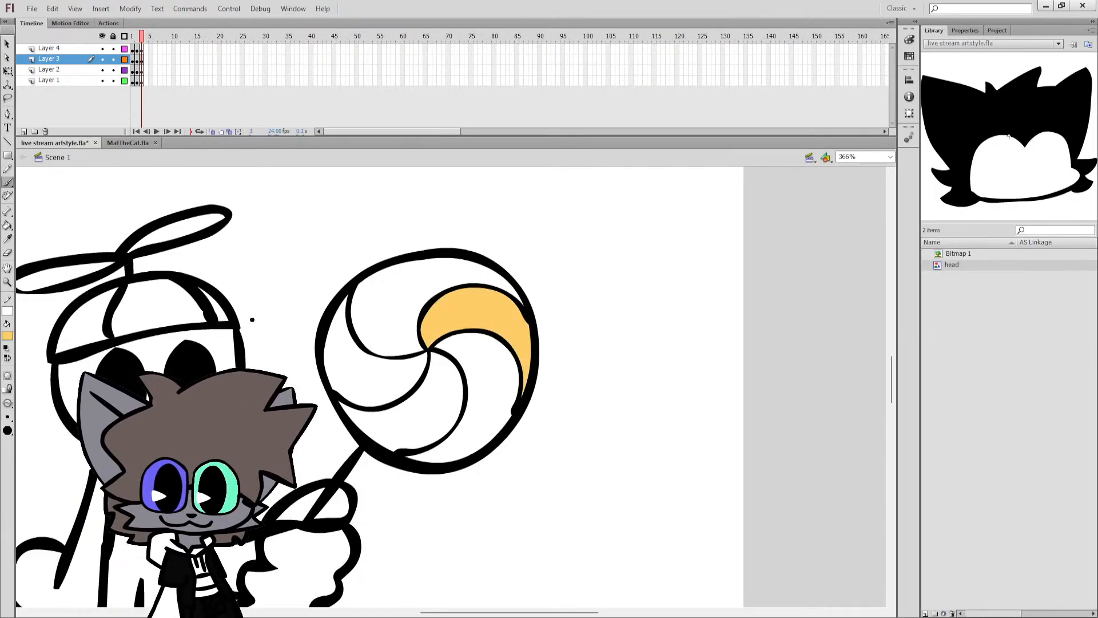
click(7, 336)
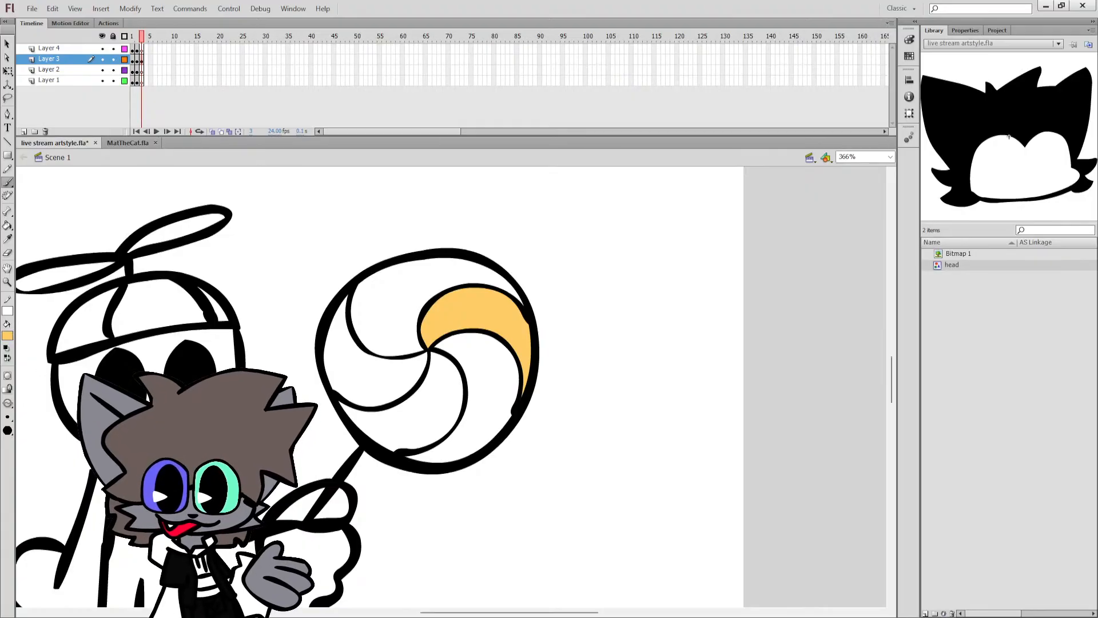
click(129, 387)
key(k)
click(481, 394)
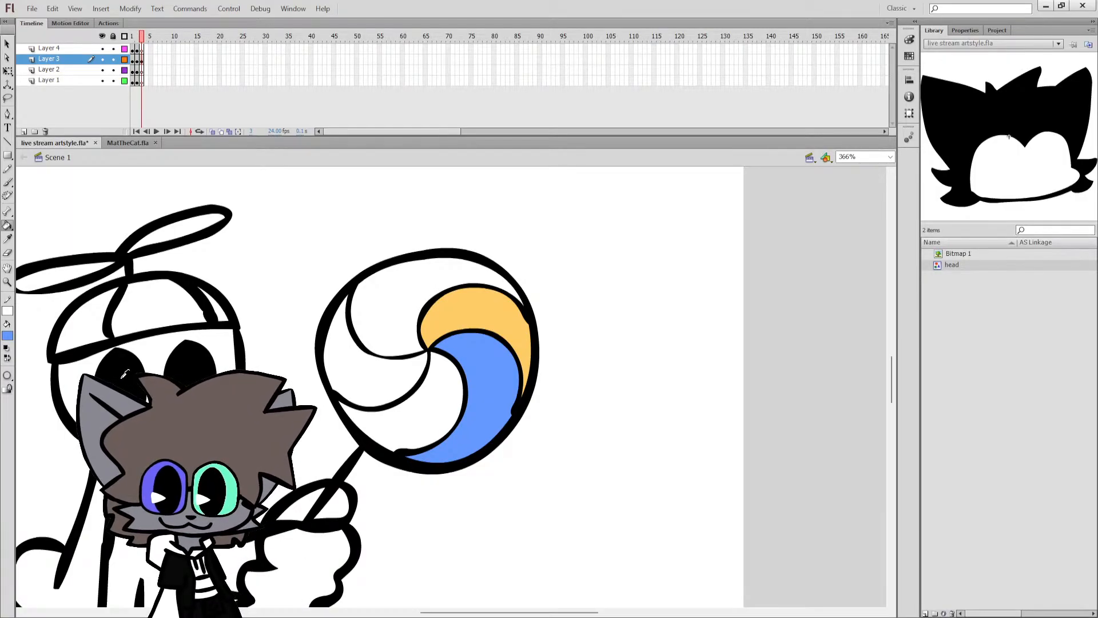
Fill the remaining lollipop sections clockwise with green, red and pink.
click(435, 404)
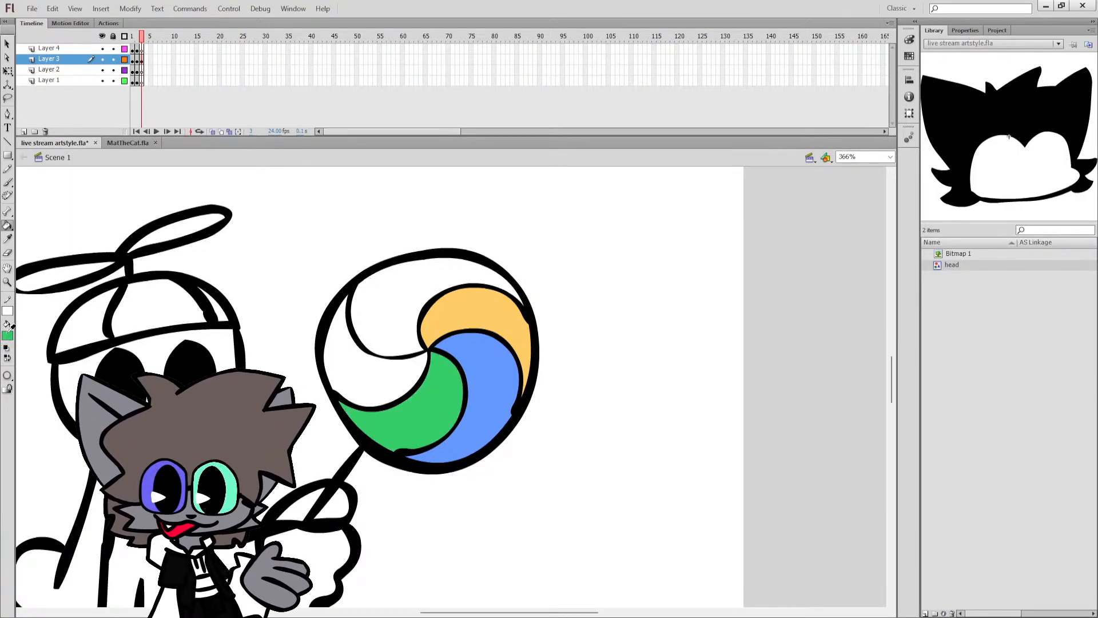
click(382, 376)
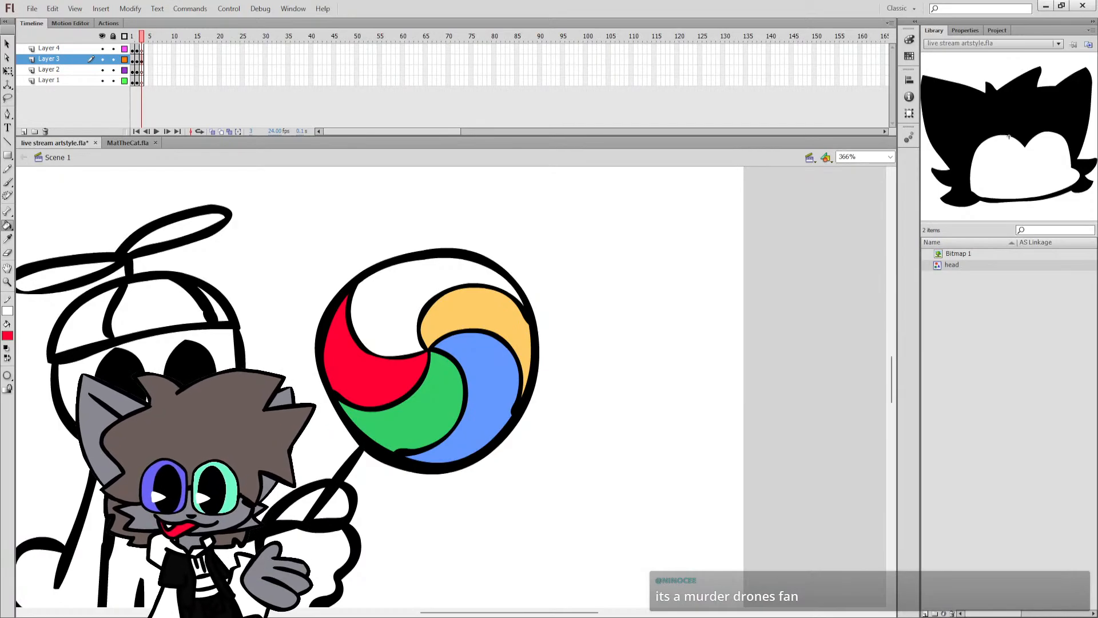
click(7, 335)
click(372, 323)
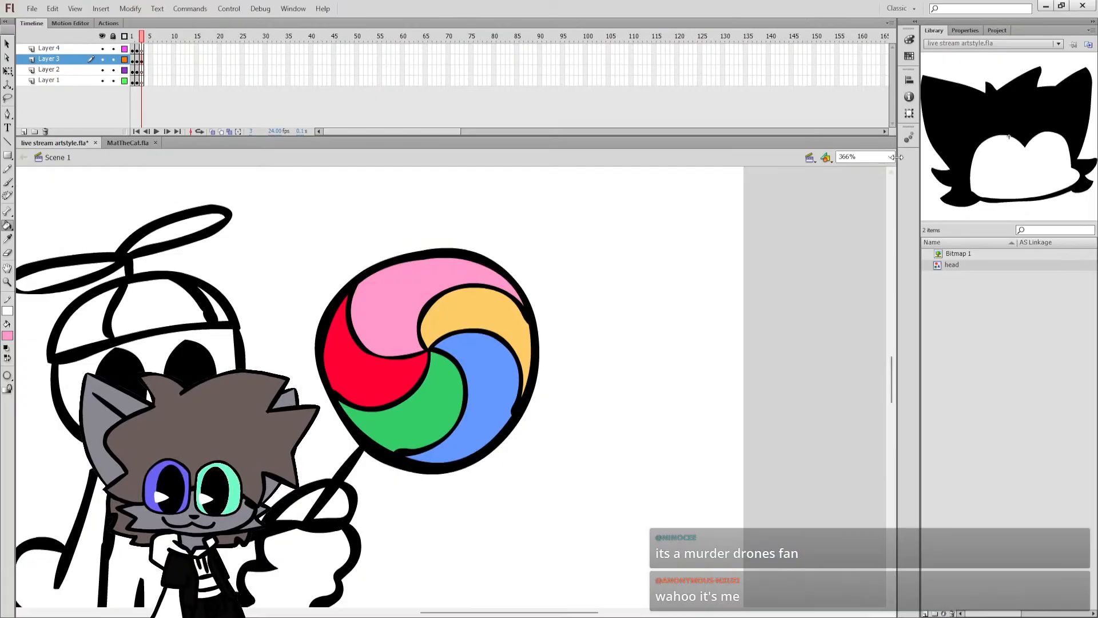
Fill the hat's middle panel red, its narrow panel blue and its remaining panel green using the lollipop's colours, and reset the fill colour to black.
click(874, 175)
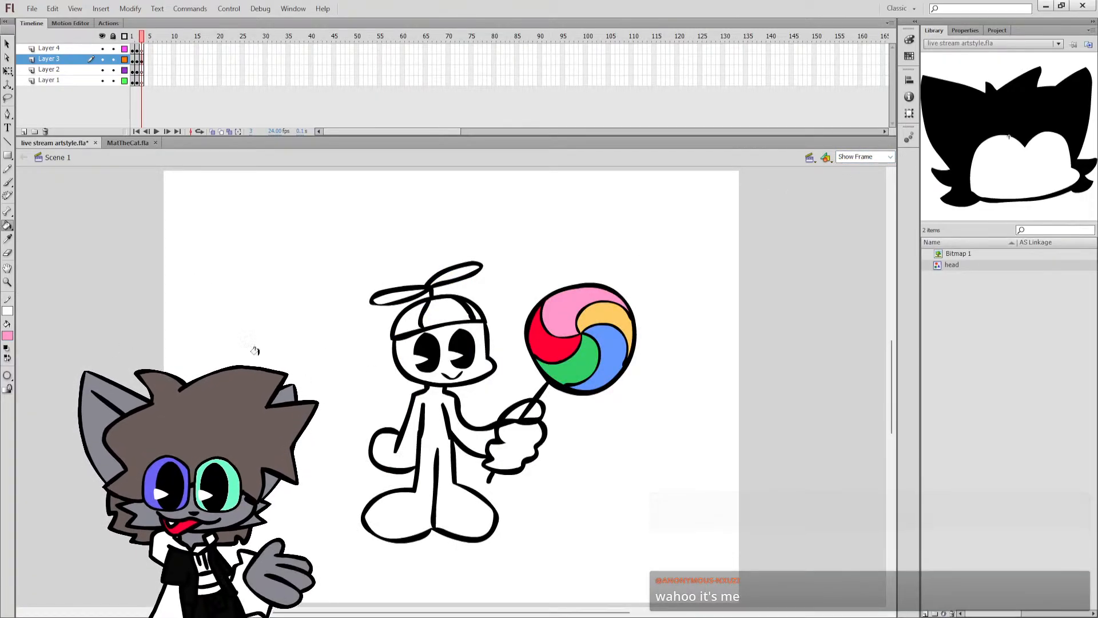
click(8, 336)
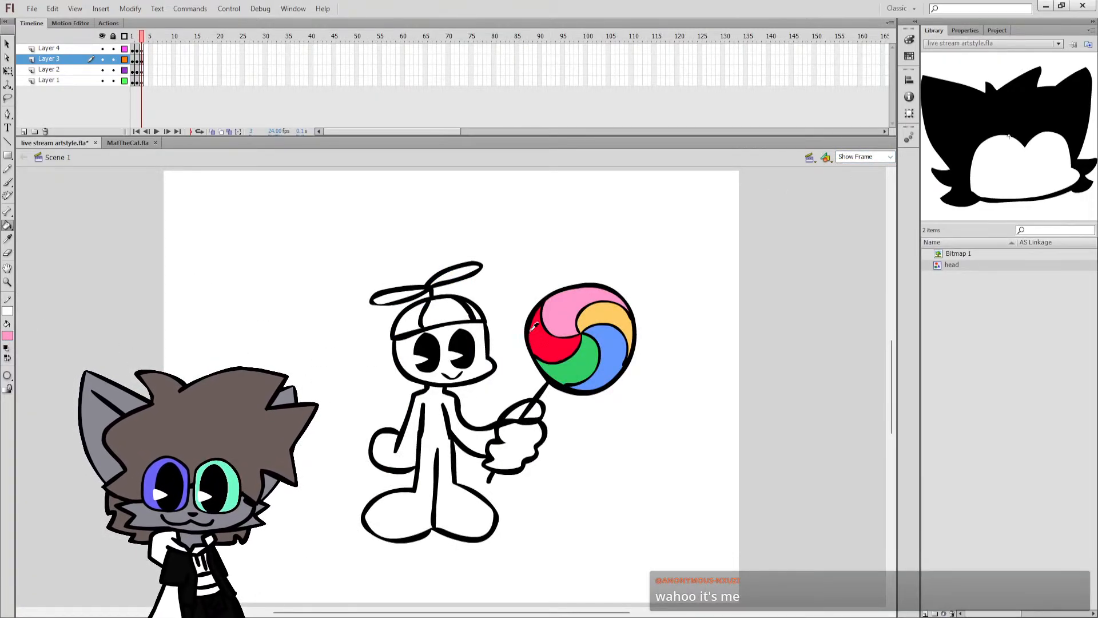
click(537, 324)
click(437, 309)
click(8, 336)
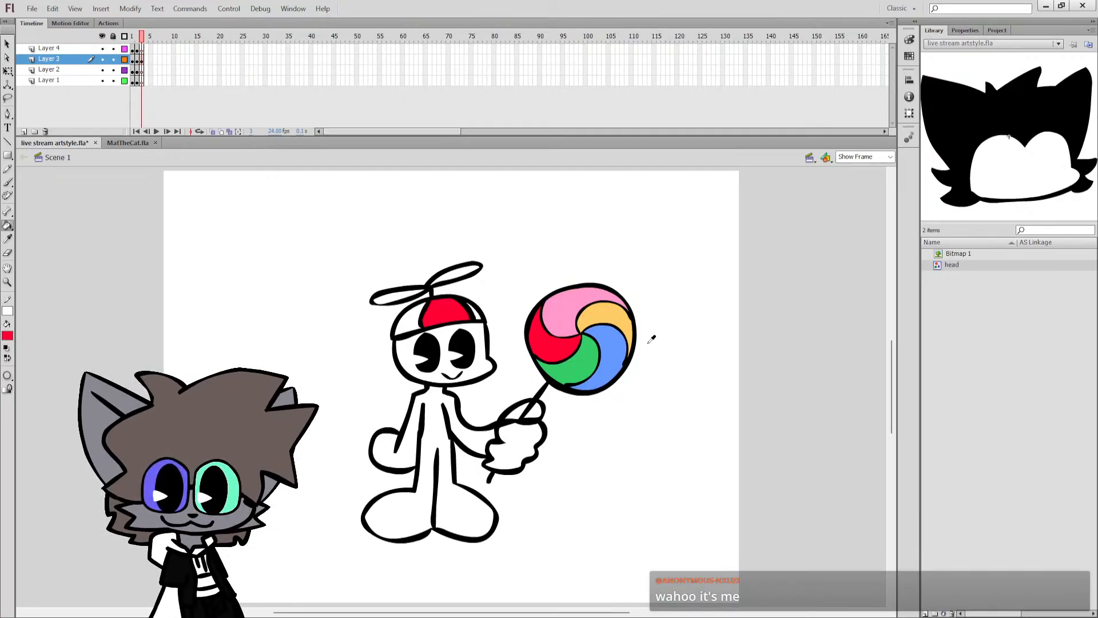
click(614, 342)
click(478, 314)
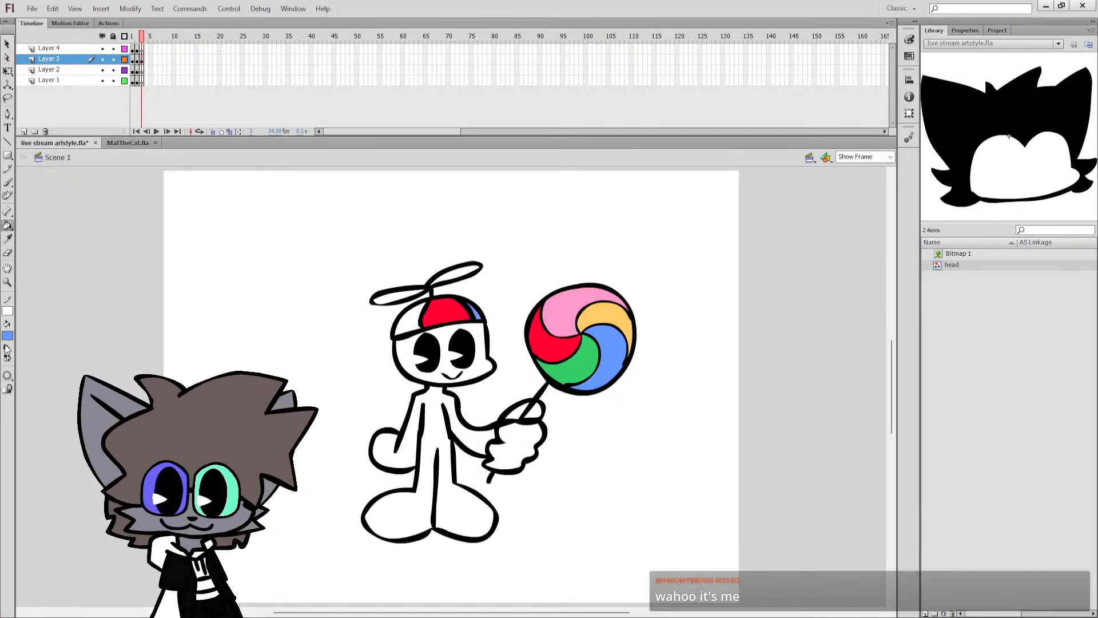
click(567, 365)
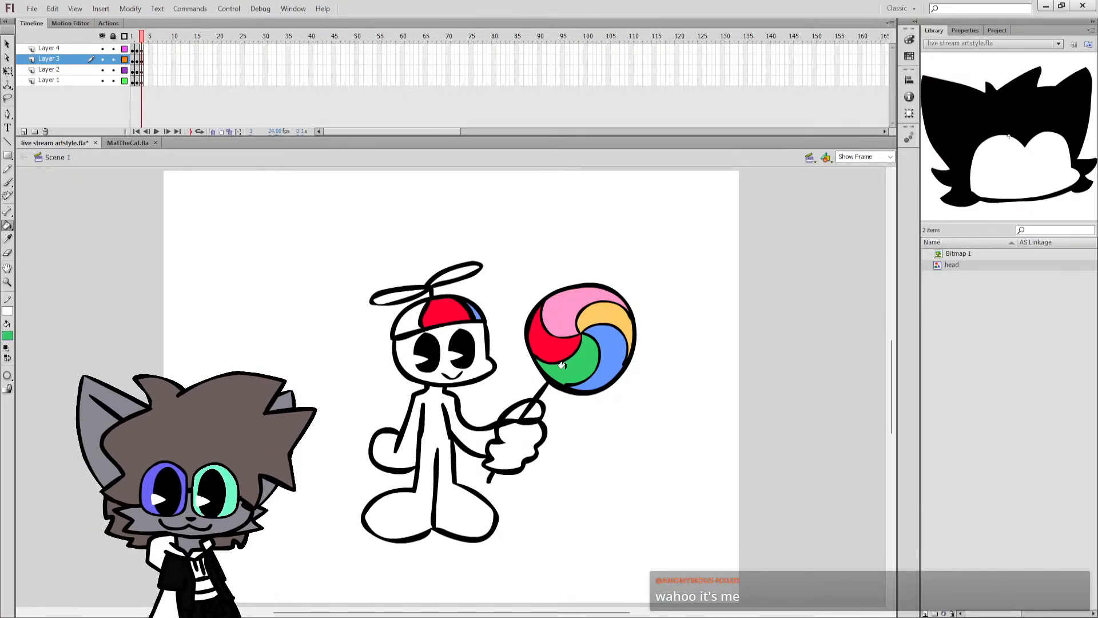
click(417, 323)
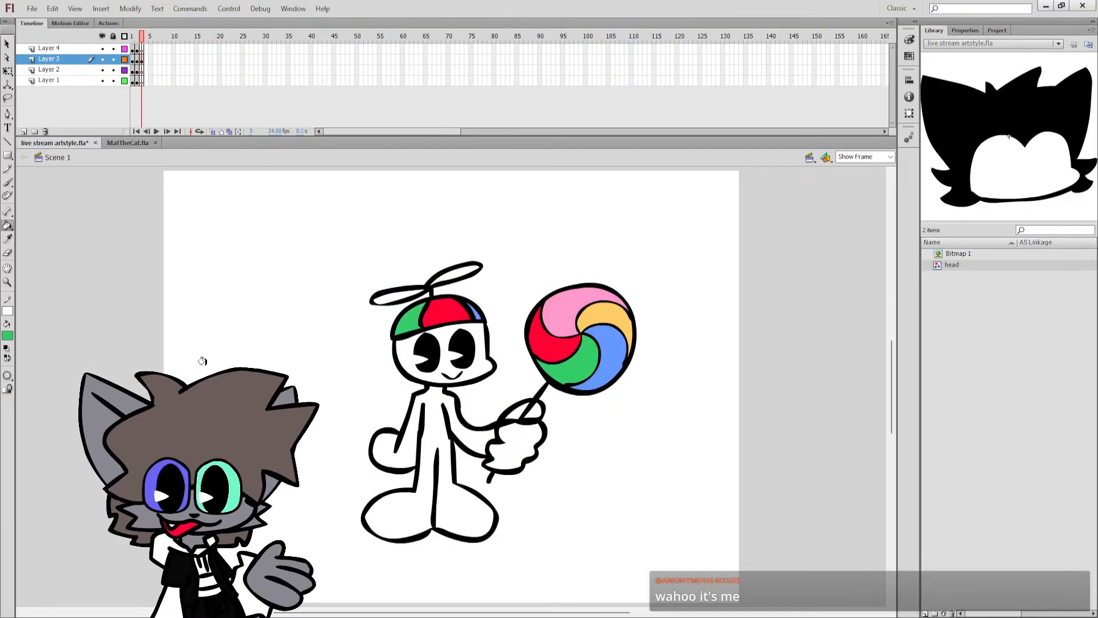
click(7, 347)
click(7, 358)
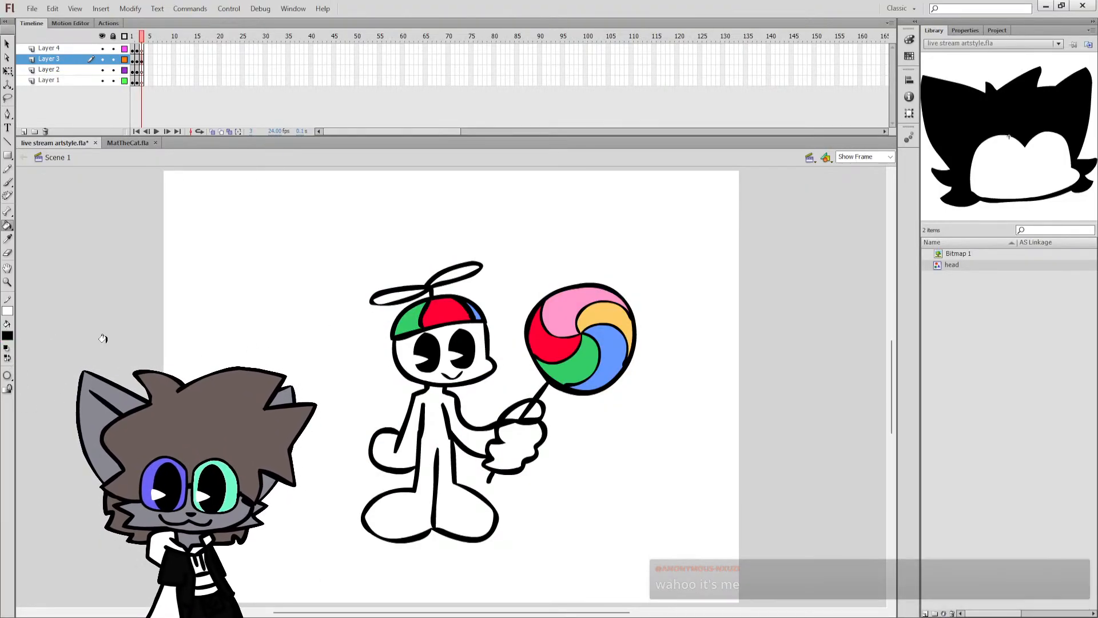
Fill both blades of the hat's propeller black and save the document.
click(398, 294)
click(461, 272)
key(ctrl+s)
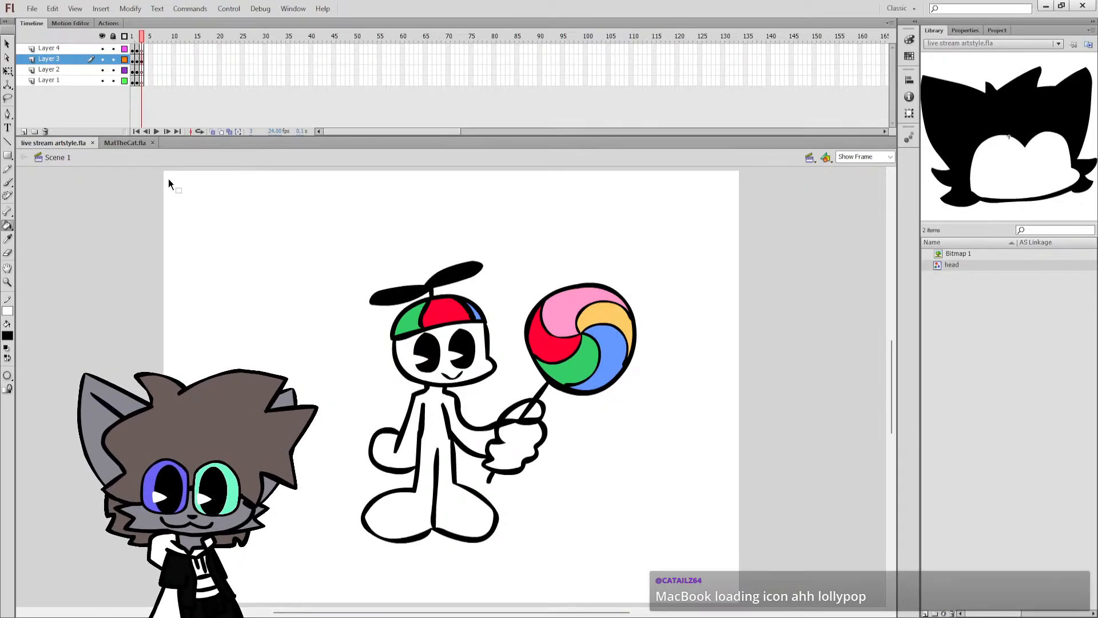
Insert blank keyframes at frame 4 on all four layers, save the document and switch to the Brush tool.
click(146, 50)
drag(147, 80, 147, 52)
key(F7)
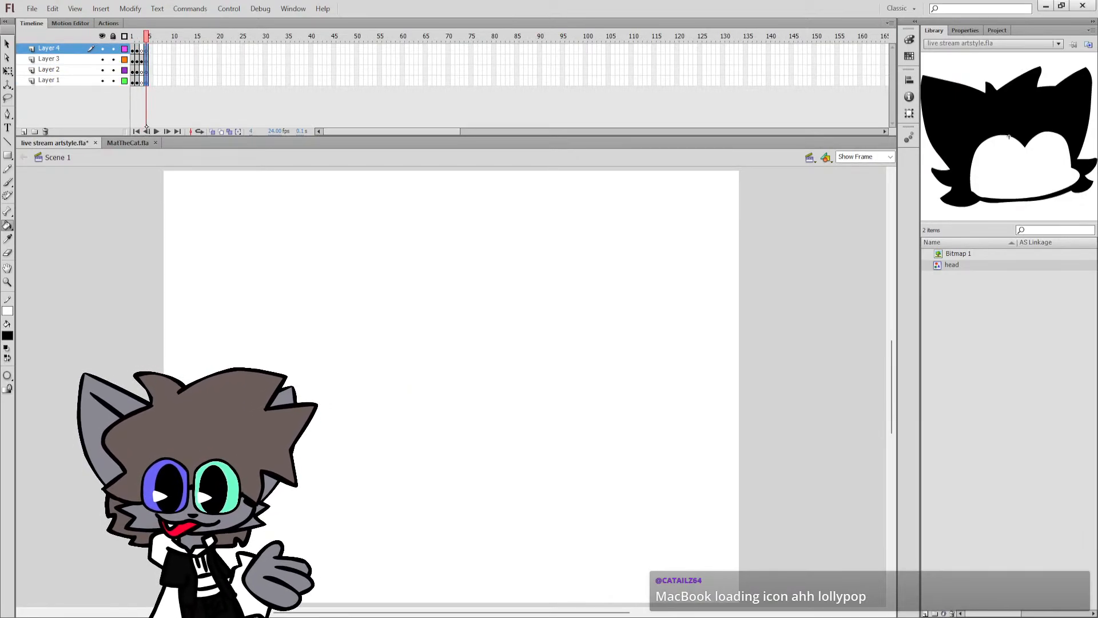
key(ctrl+s)
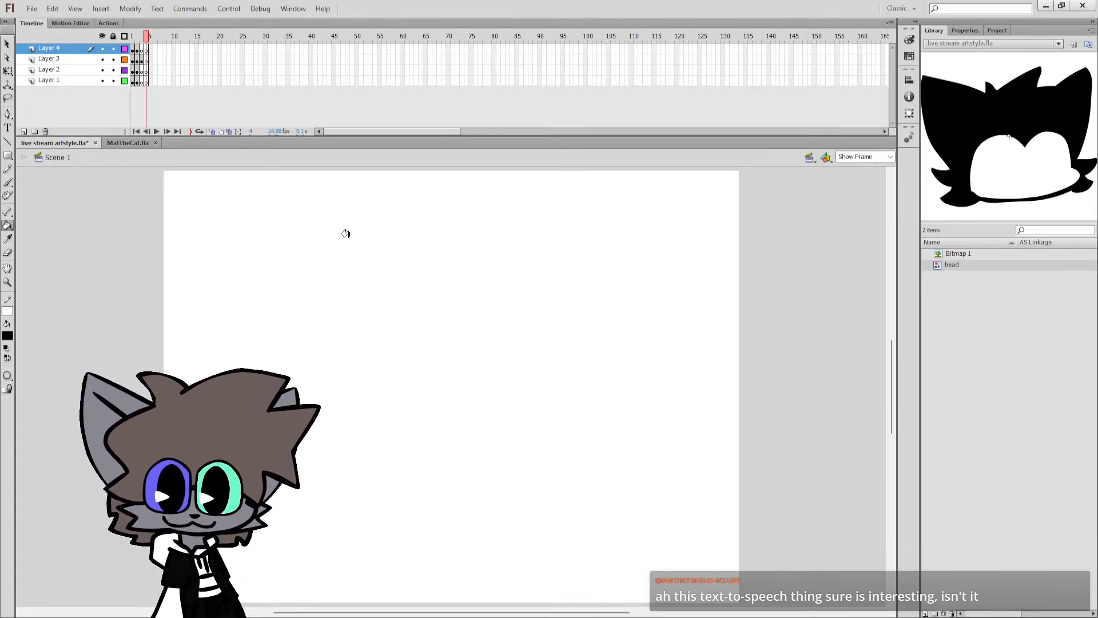
click(8, 182)
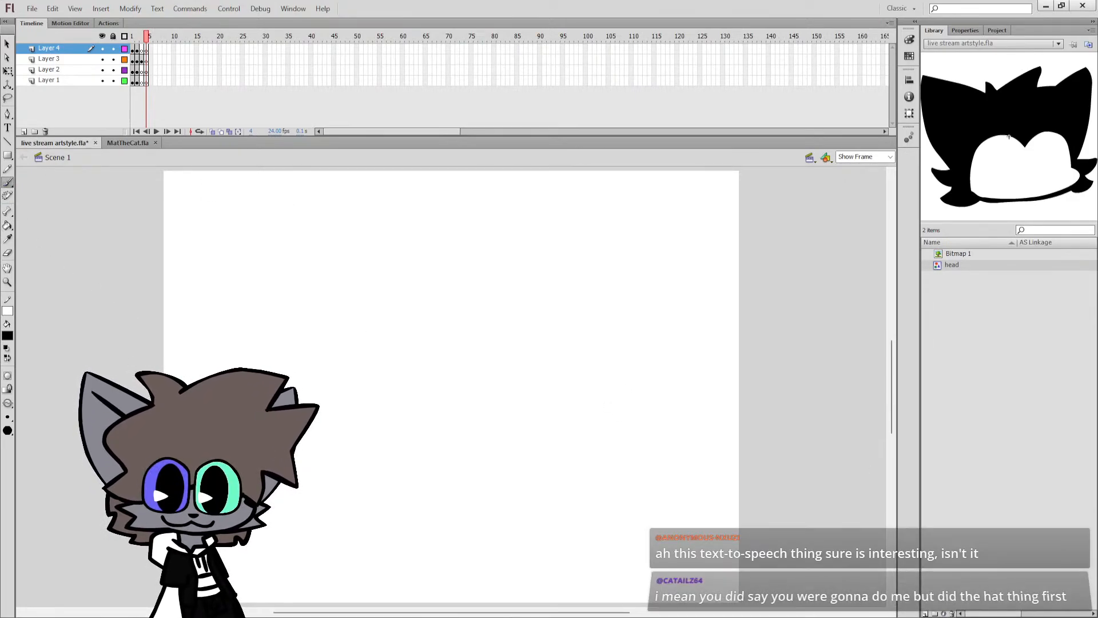
mouse_move(480, 338)
mouse_down()
mouse_move(435, 318)
mouse_move(457, 358)
mouse_move(461, 327)
mouse_move(380, 311)
mouse_move(389, 373)
mouse_up()
key(ctrl+z)
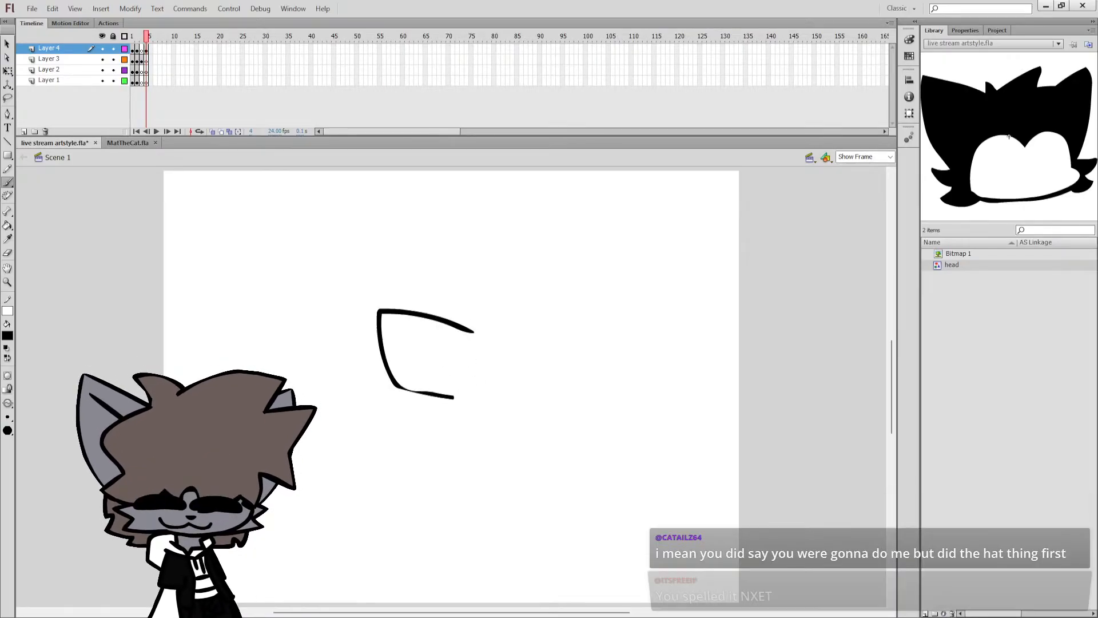
key(ctrl+z)
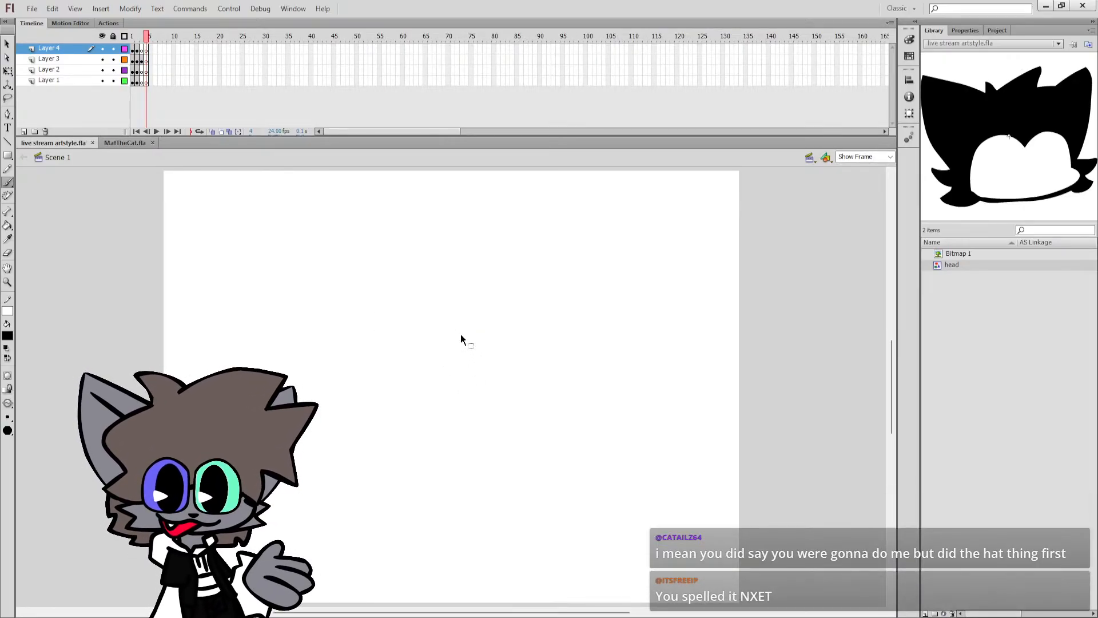
mouse_move(456, 325)
mouse_down()
mouse_move(361, 303)
mouse_move(377, 356)
mouse_move(418, 389)
mouse_up()
key(ctrl+z)
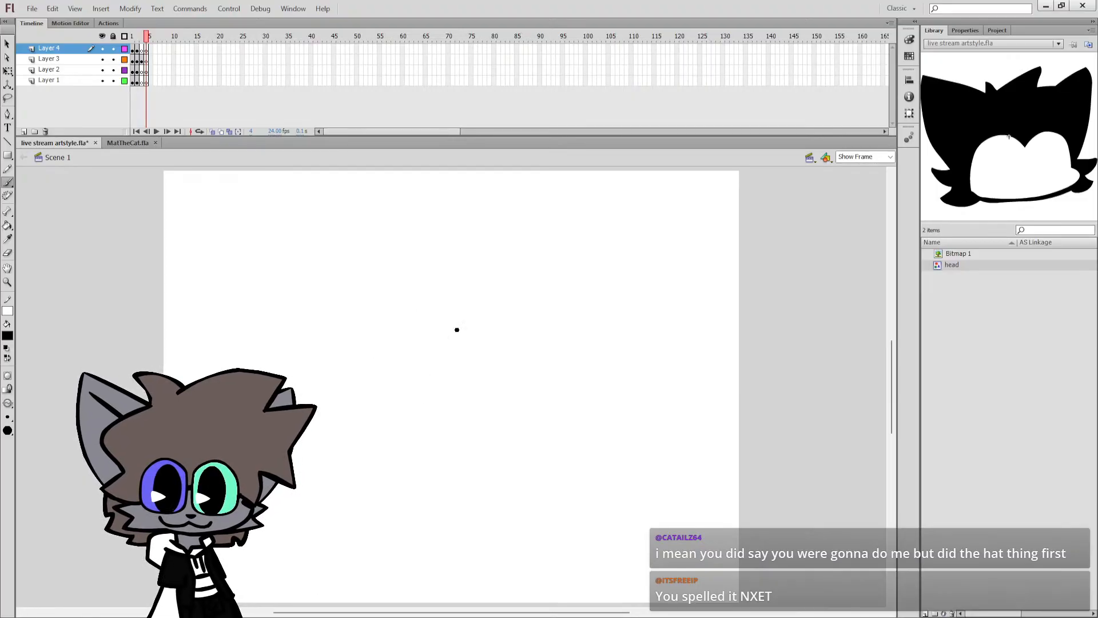
mouse_move(461, 323)
mouse_down()
mouse_move(363, 311)
mouse_move(381, 355)
mouse_move(417, 385)
mouse_up()
key(ctrl+z)
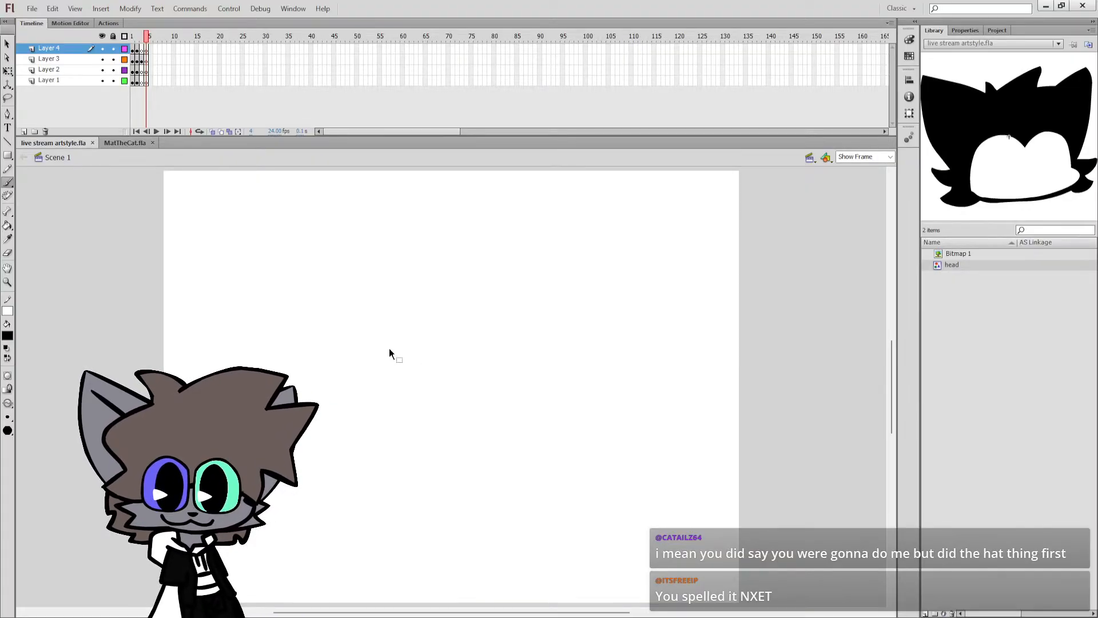
drag(462, 325, 375, 345)
key(ctrl+z)
Draw a pointed ear with an upper and a curved lower edge on Layer 4 at frame 4.
mouse_move(465, 326)
mouse_down()
mouse_move(354, 345)
mouse_move(362, 365)
mouse_move(431, 390)
mouse_up()
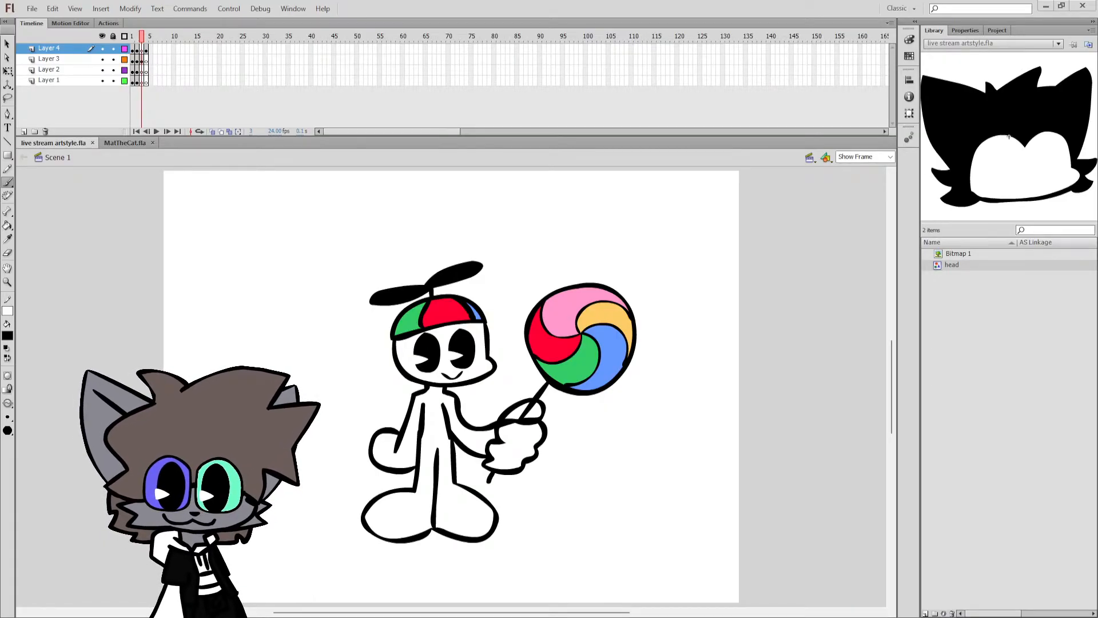
key(.)
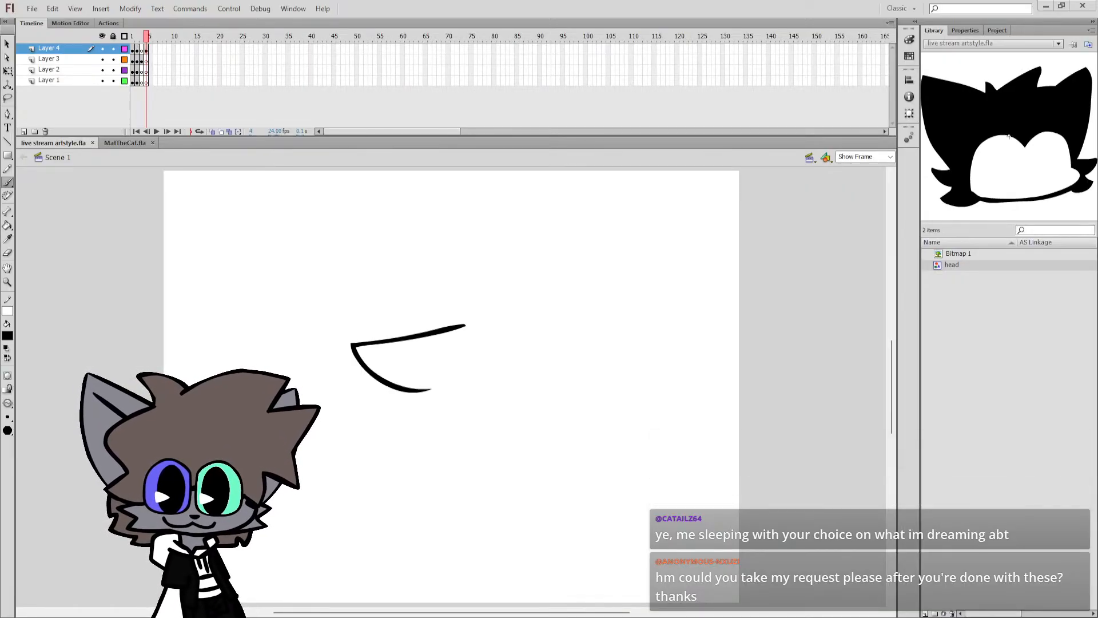
Import the reference image Jojoathan.png into the library, enlarge its preview and save the document.
drag(952, 265, 973, 266)
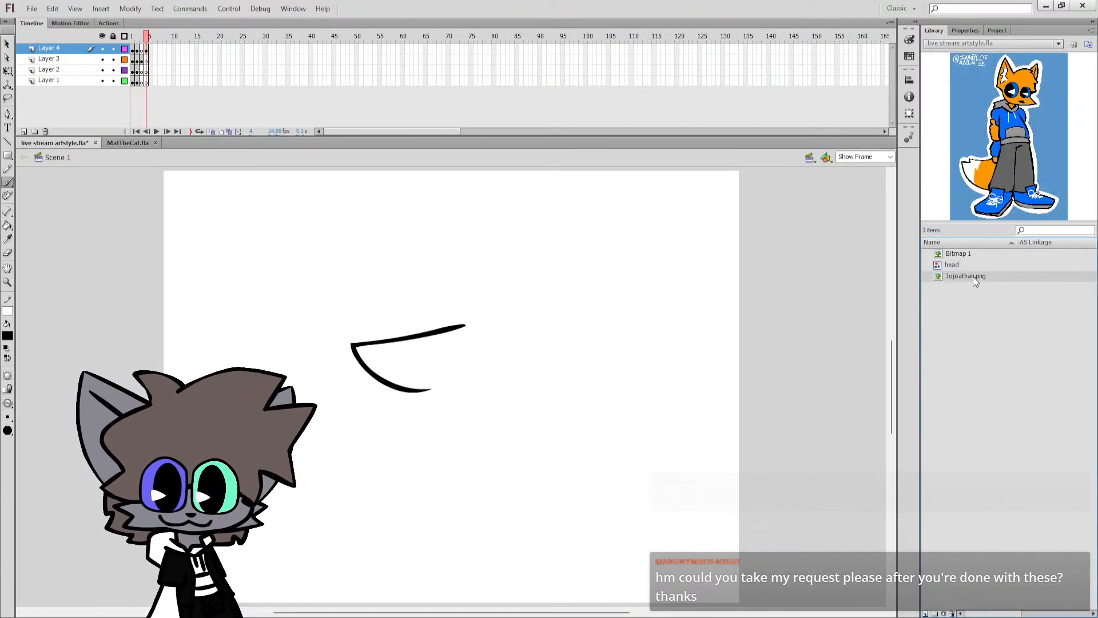
drag(956, 221, 989, 306)
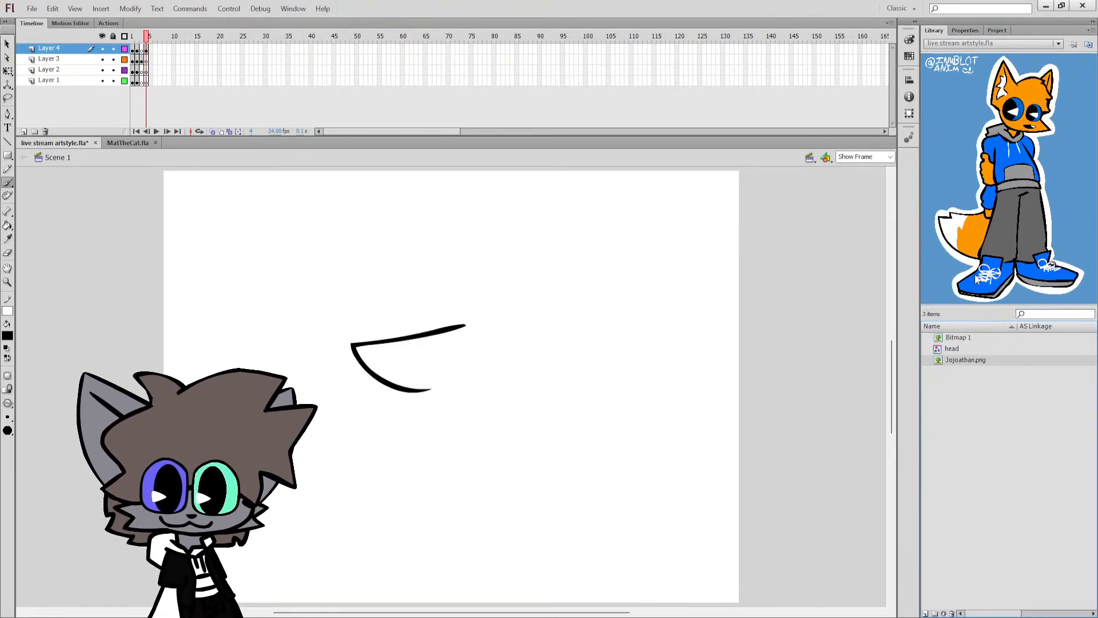
key(ctrl+s)
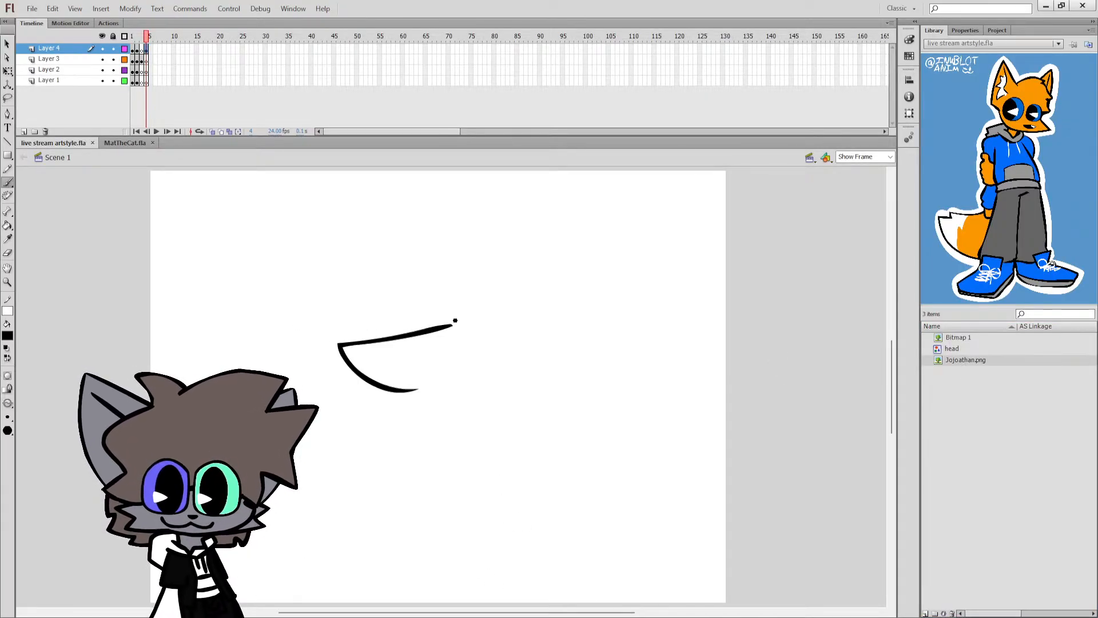
Draw the fox's head outline from the ear around jagged fur tufts to the jaw, and erase the old ear strokes.
mouse_move(449, 325)
mouse_down()
mouse_move(489, 309)
mouse_move(540, 313)
mouse_move(531, 320)
mouse_move(569, 354)
mouse_move(557, 358)
mouse_move(578, 384)
mouse_move(544, 397)
mouse_move(586, 411)
mouse_move(545, 431)
mouse_up()
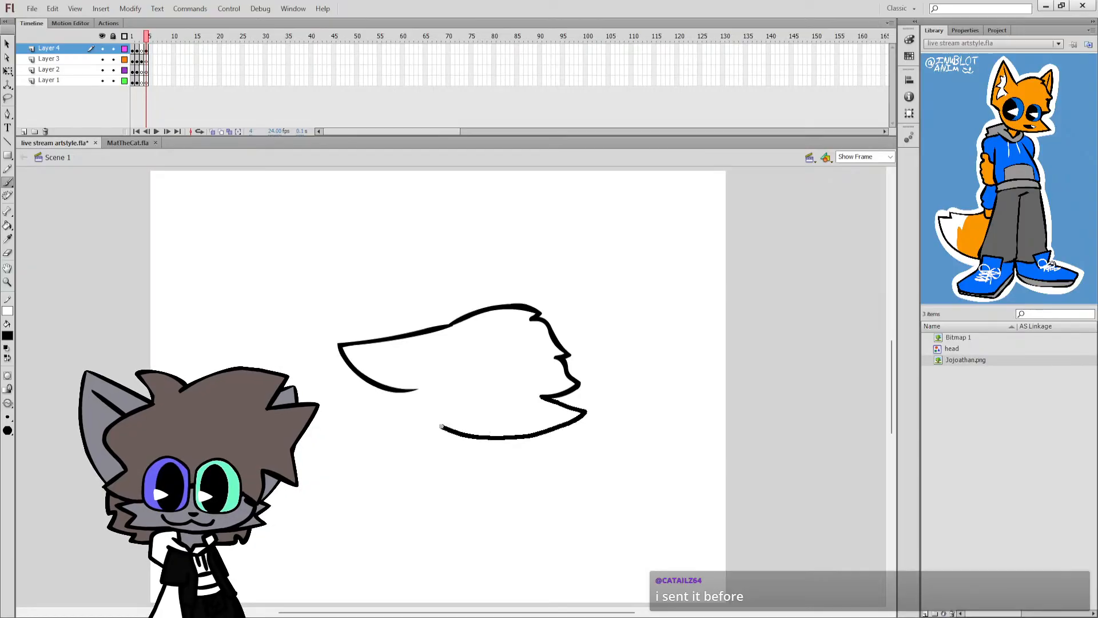
mouse_move(441, 427)
mouse_down()
mouse_move(419, 393)
mouse_move(382, 394)
mouse_move(357, 371)
mouse_move(366, 371)
mouse_move(341, 361)
mouse_move(356, 389)
mouse_up()
key(e)
key(b)
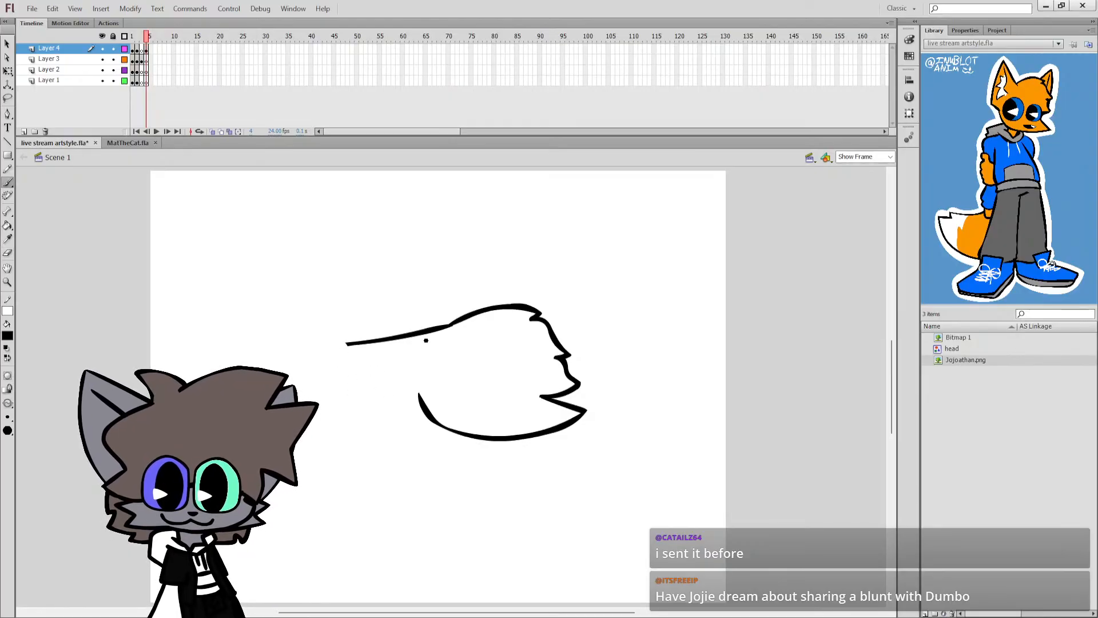
key(e)
mouse_move(436, 338)
mouse_down()
mouse_move(407, 330)
mouse_move(378, 343)
mouse_up()
key(b)
mouse_move(449, 325)
mouse_down()
mouse_move(356, 368)
mouse_move(378, 395)
mouse_up()
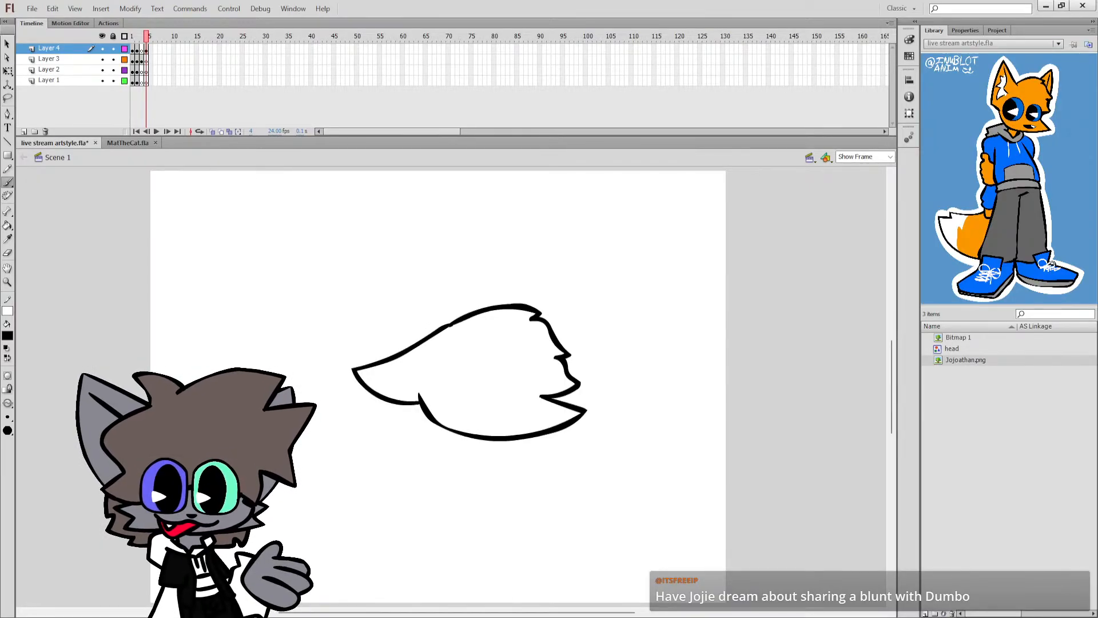
key(ctrl+z)
mouse_move(451, 328)
mouse_down()
mouse_move(356, 362)
mouse_move(369, 392)
mouse_move(395, 409)
mouse_move(452, 324)
mouse_move(345, 346)
mouse_up()
key(ctrl+z)
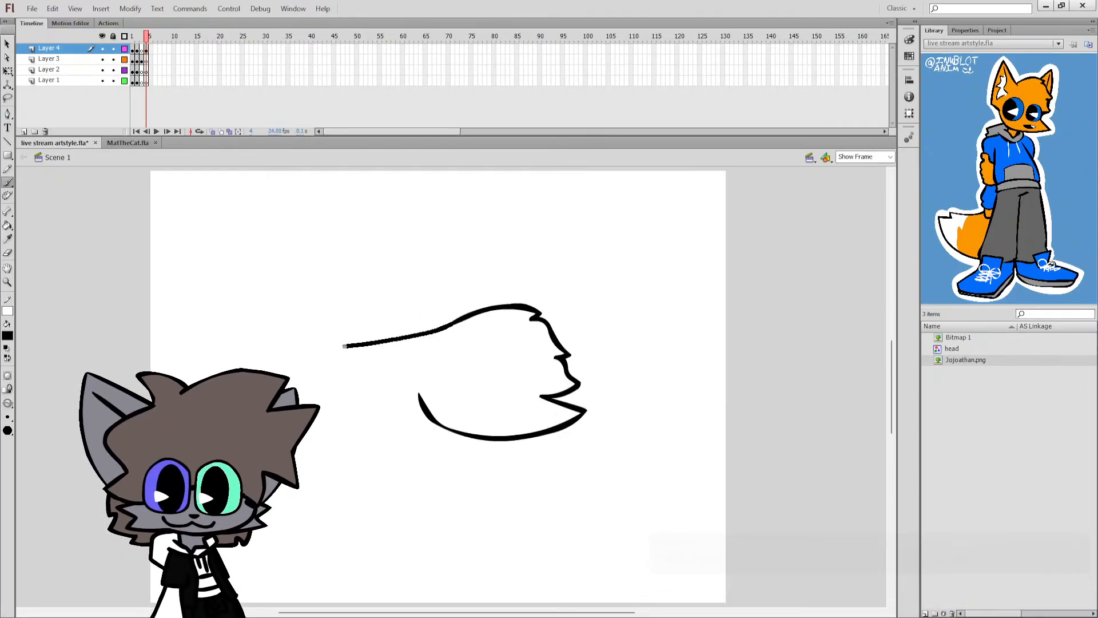
drag(361, 385, 422, 403)
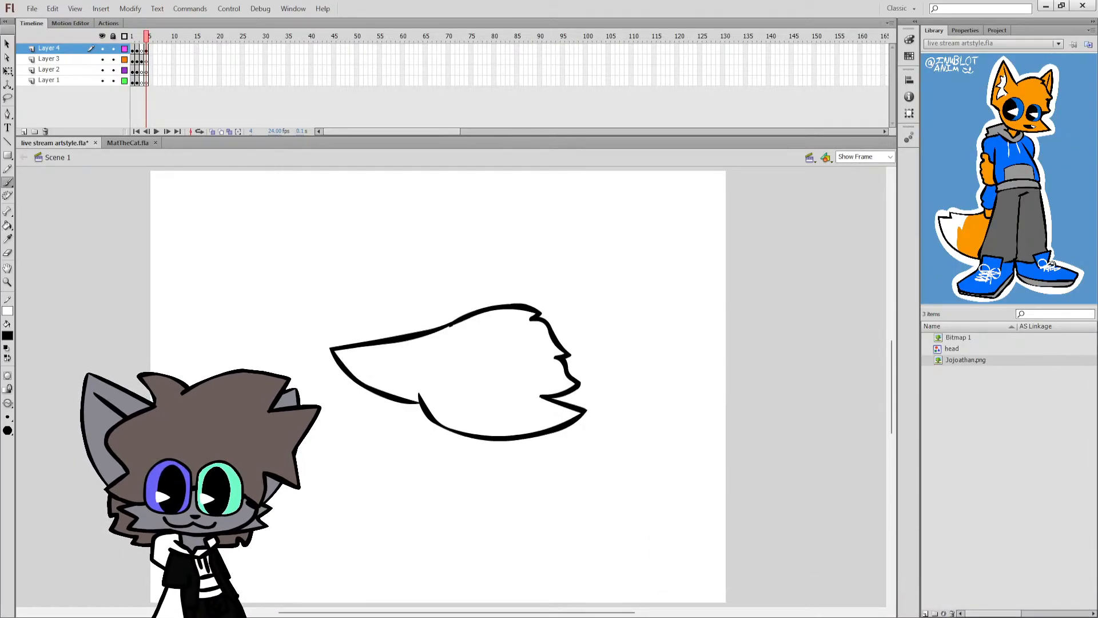
key(ctrl+z)
key(ctrl+z)
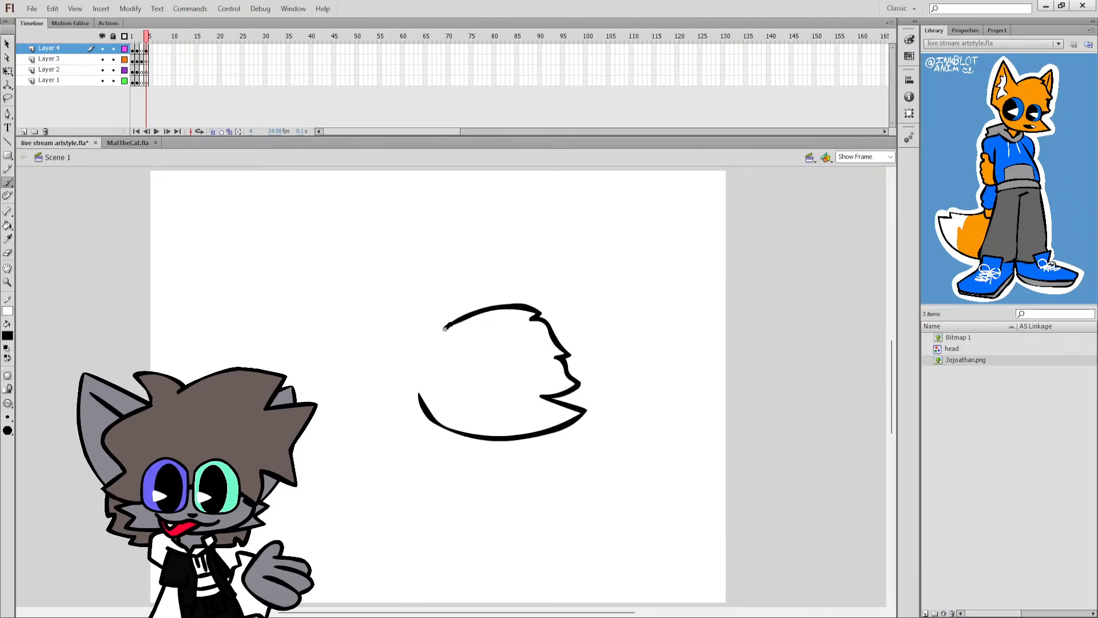
Redraw the pointed ear from the forehead down to the cheek and add an extra fur tuft on the opposite cheek.
mouse_move(449, 324)
mouse_down()
mouse_move(362, 351)
mouse_move(361, 377)
mouse_move(421, 404)
mouse_up()
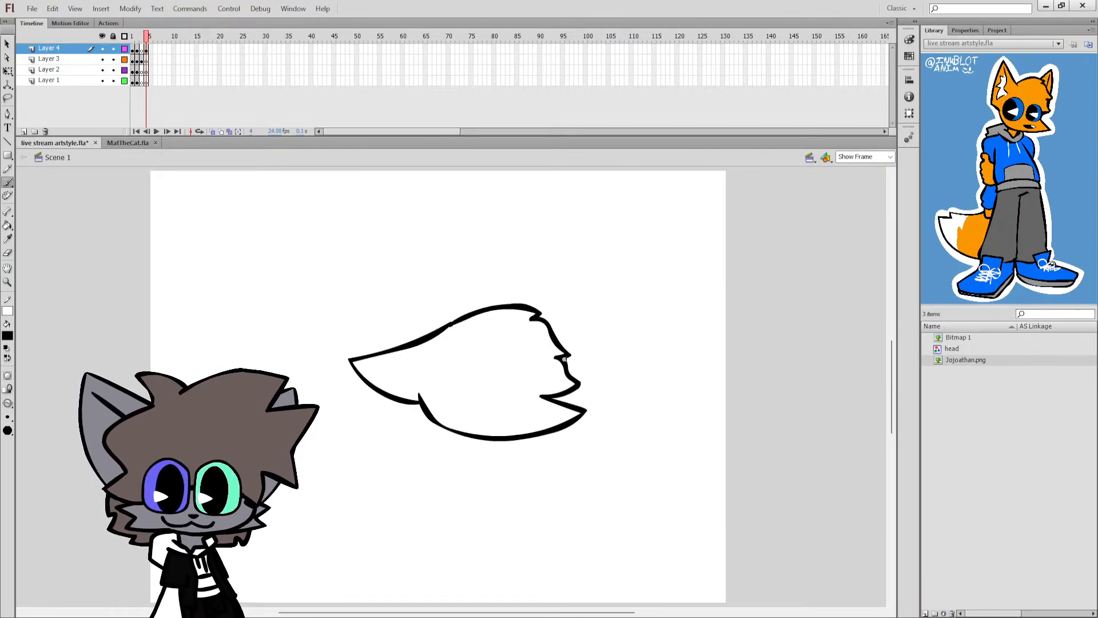
mouse_move(564, 360)
mouse_down()
mouse_move(585, 393)
mouse_move(519, 422)
mouse_move(523, 410)
mouse_up()
key(ctrl+z)
Draw a small open mouth near the chin with a line inside it separating off a tooth.
key(ctrl+z)
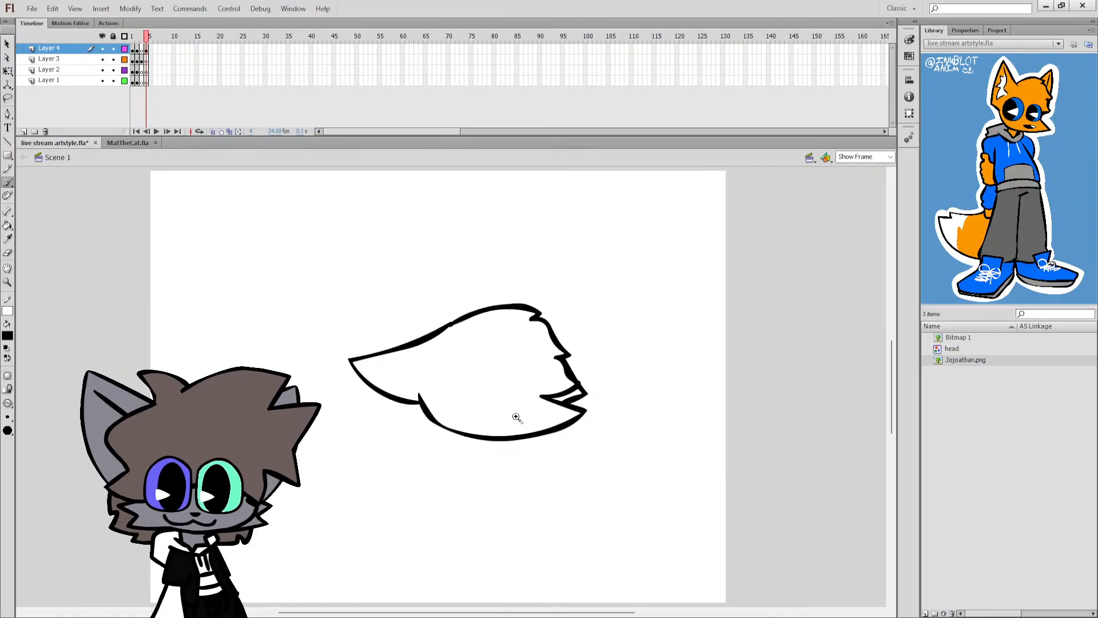
click(516, 418)
drag(422, 366, 480, 373)
key(ctrl+z)
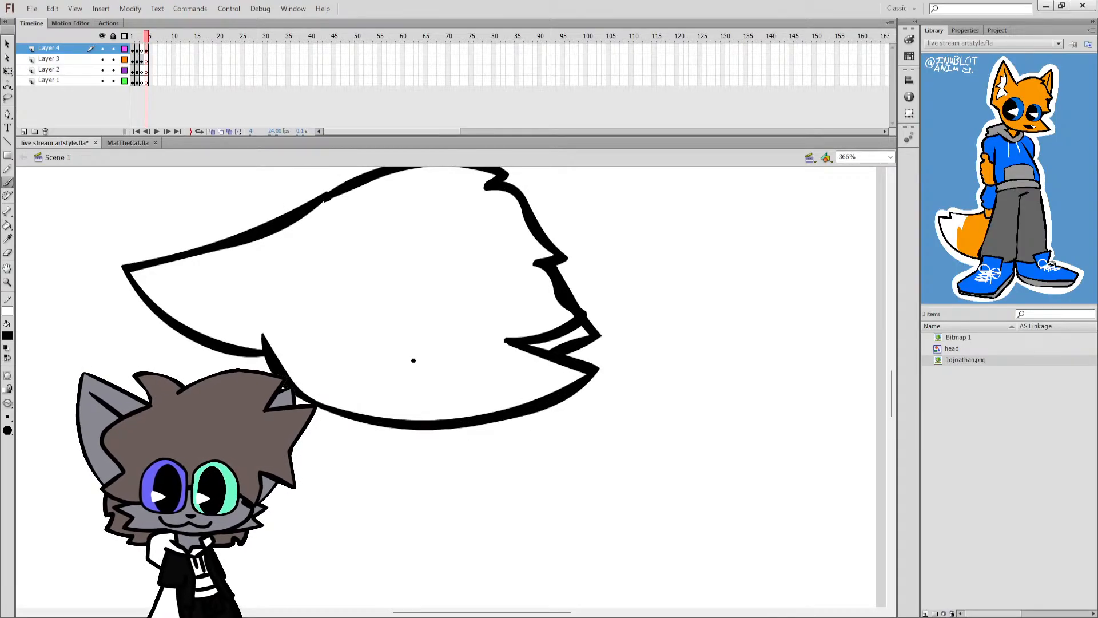
drag(412, 360, 487, 364)
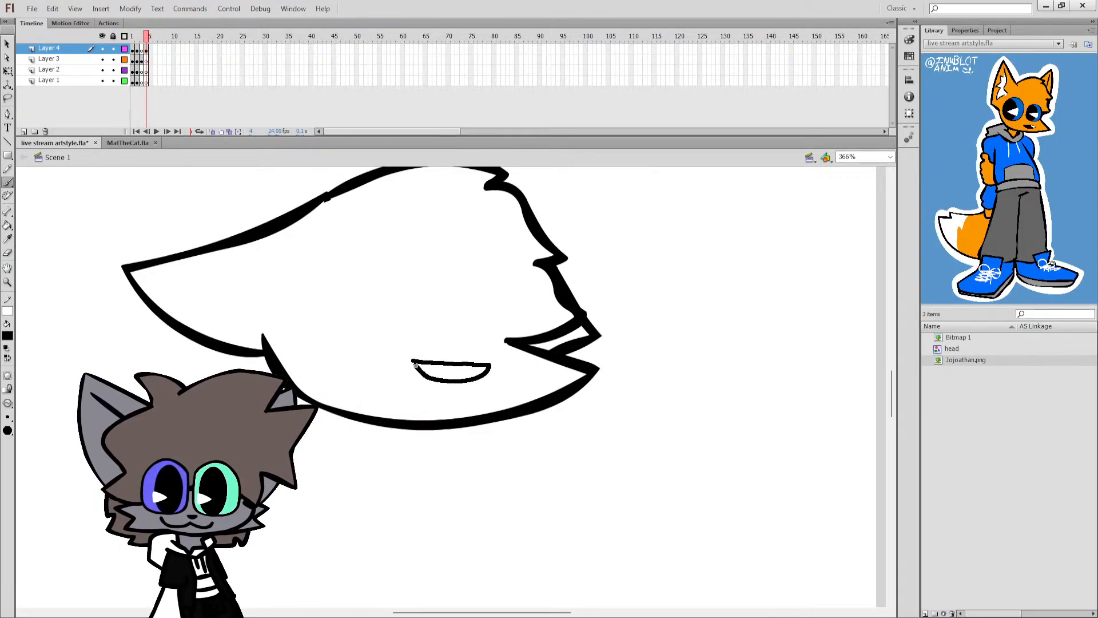
drag(416, 366, 477, 378)
Fill the mouth black and its tooth white, restore the black fill colour for the Brush and save the document.
key(k)
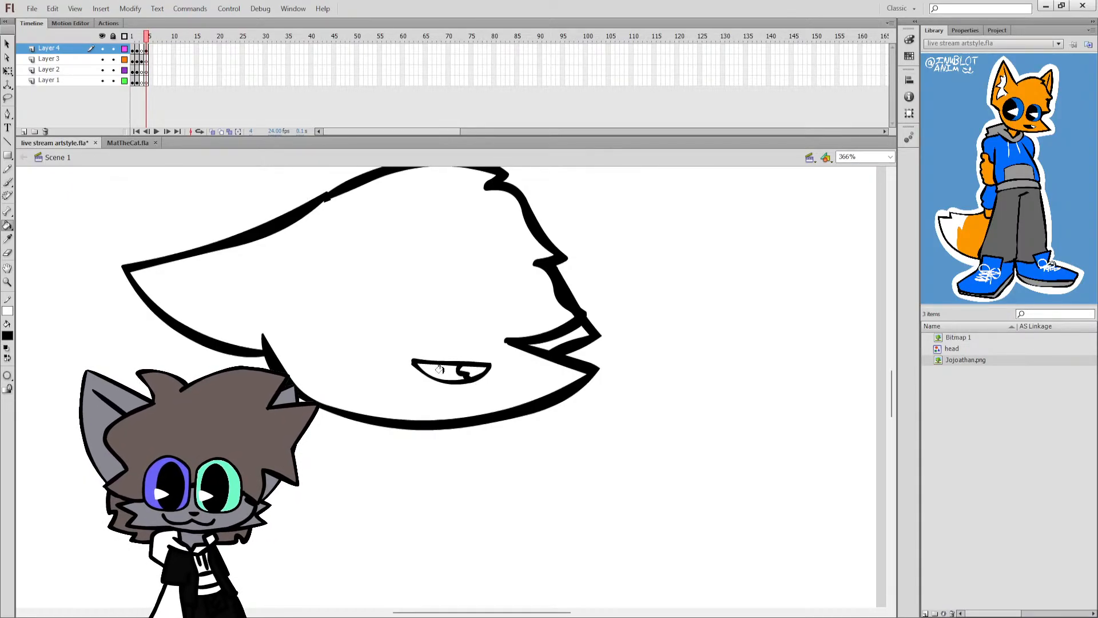
click(455, 374)
click(8, 348)
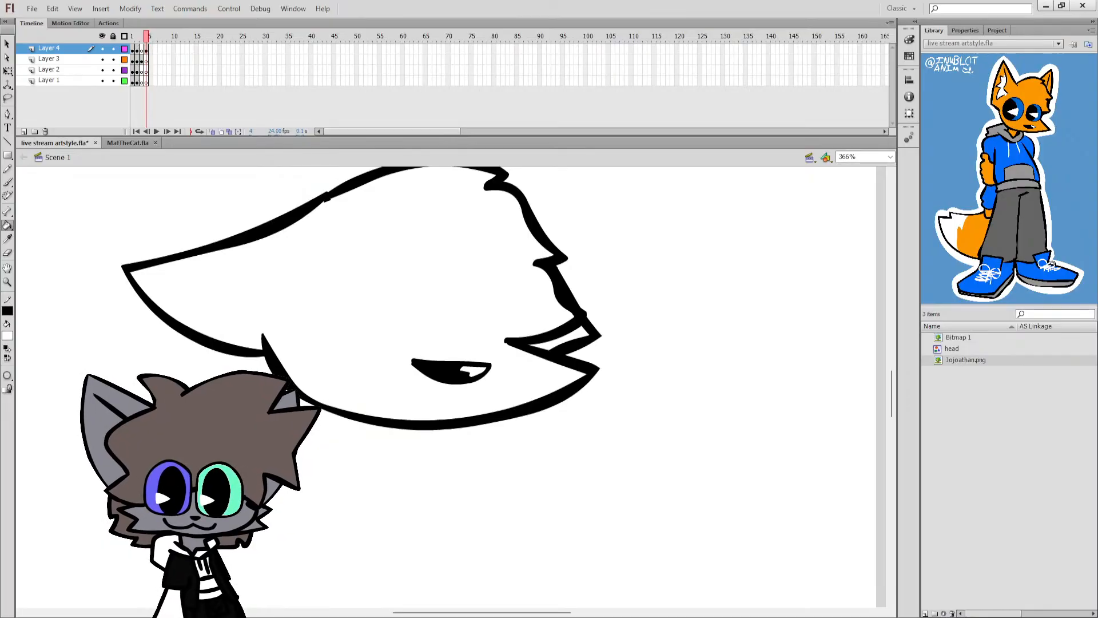
click(465, 373)
click(870, 158)
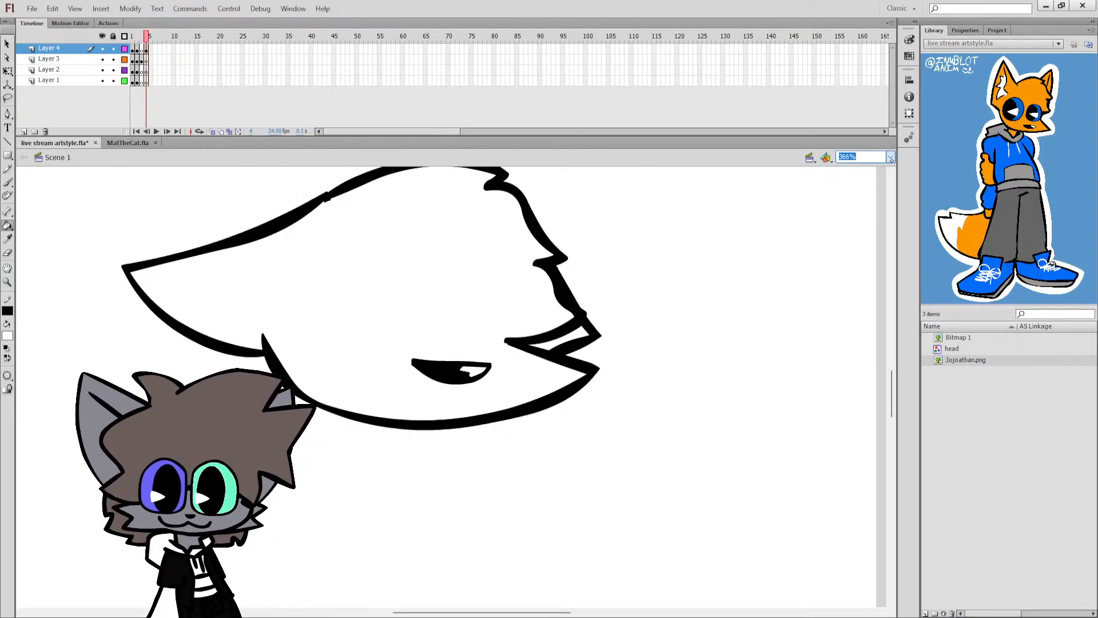
click(852, 176)
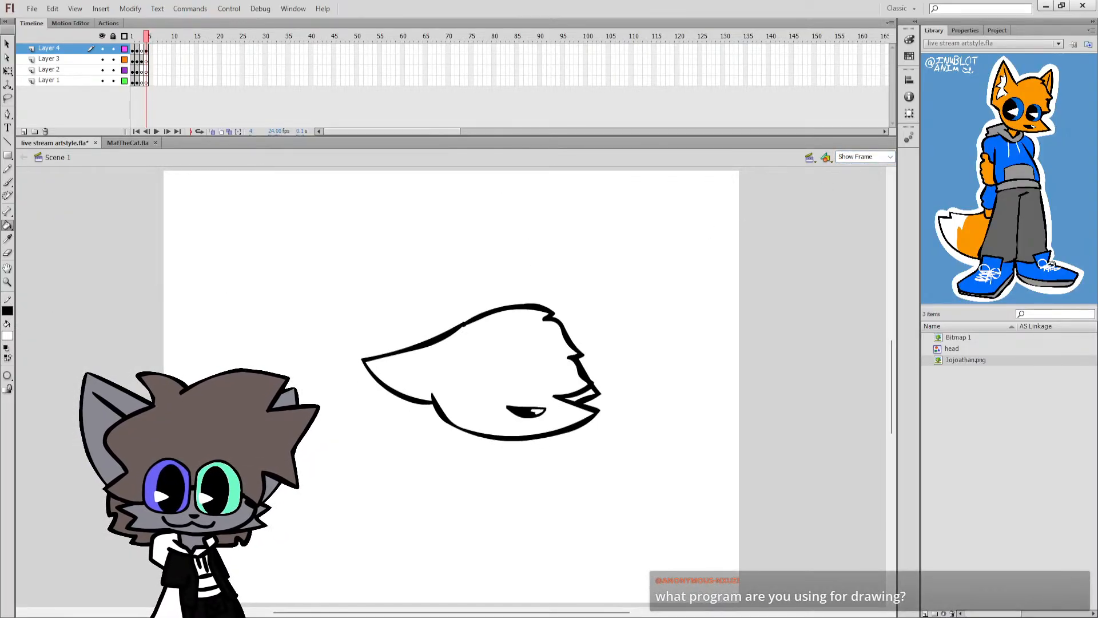
click(7, 182)
click(7, 358)
key(ctrl+s)
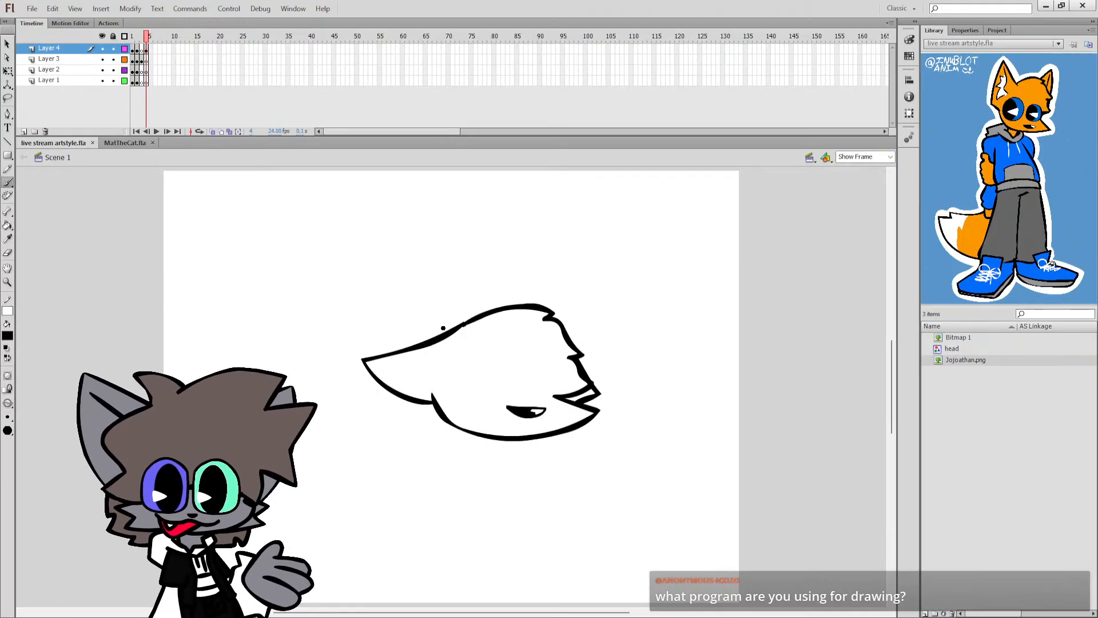
Move the mouth slightly down on the face with the Free Transform tool and return to the Brush tool.
key(q)
click(520, 411)
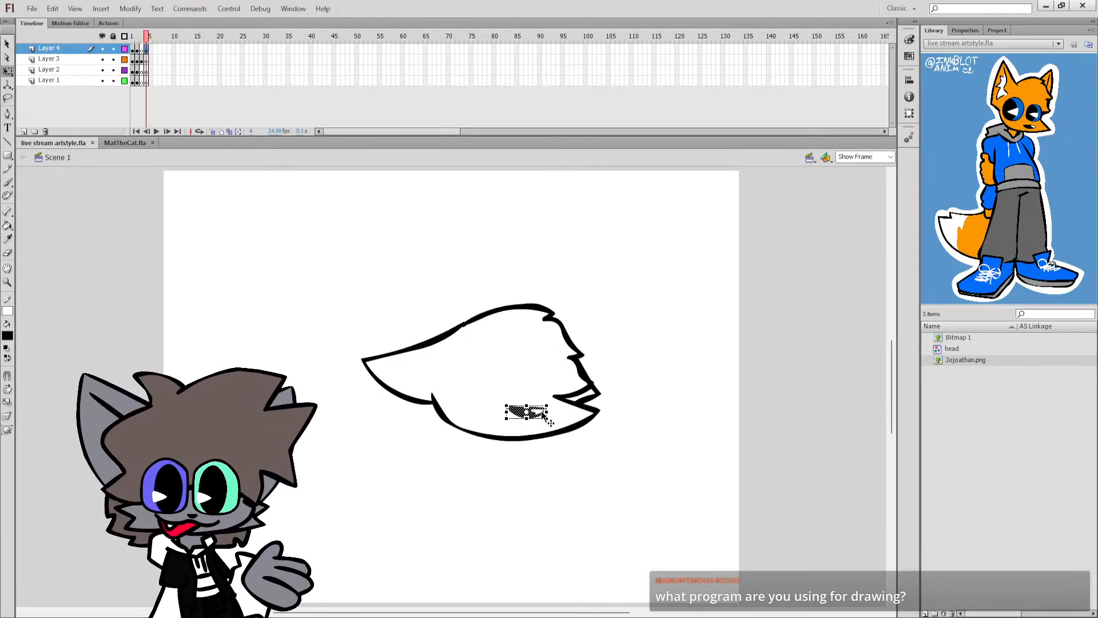
drag(539, 413, 537, 416)
key(b)
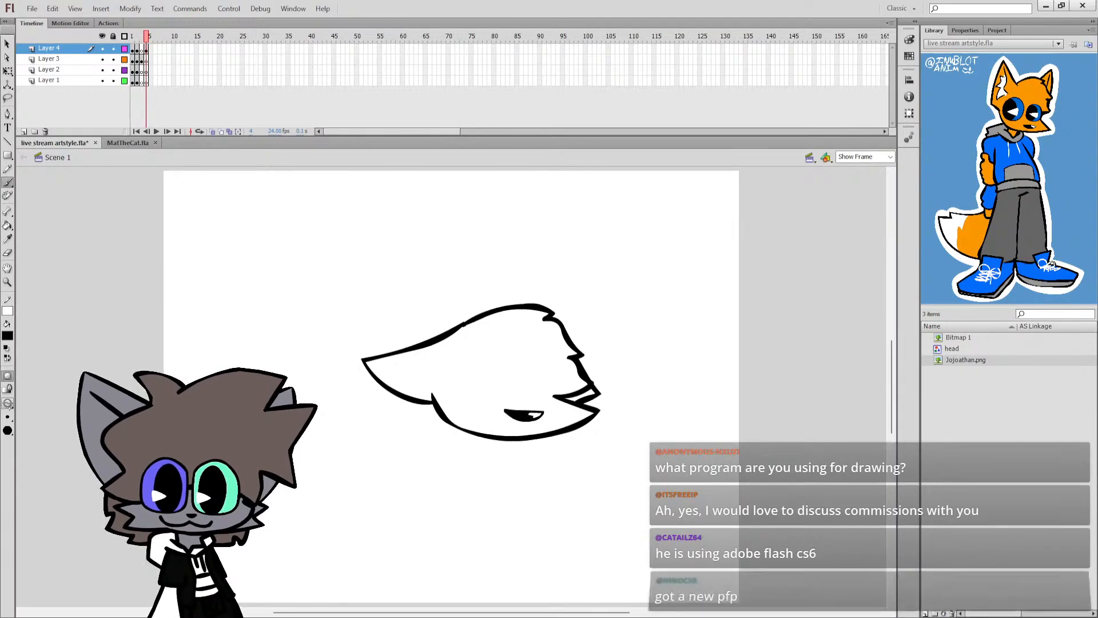
Draw two closed eyes as thick downward-curving strokes above the mouth and save the document.
drag(451, 384, 567, 395)
key(ctrl+z)
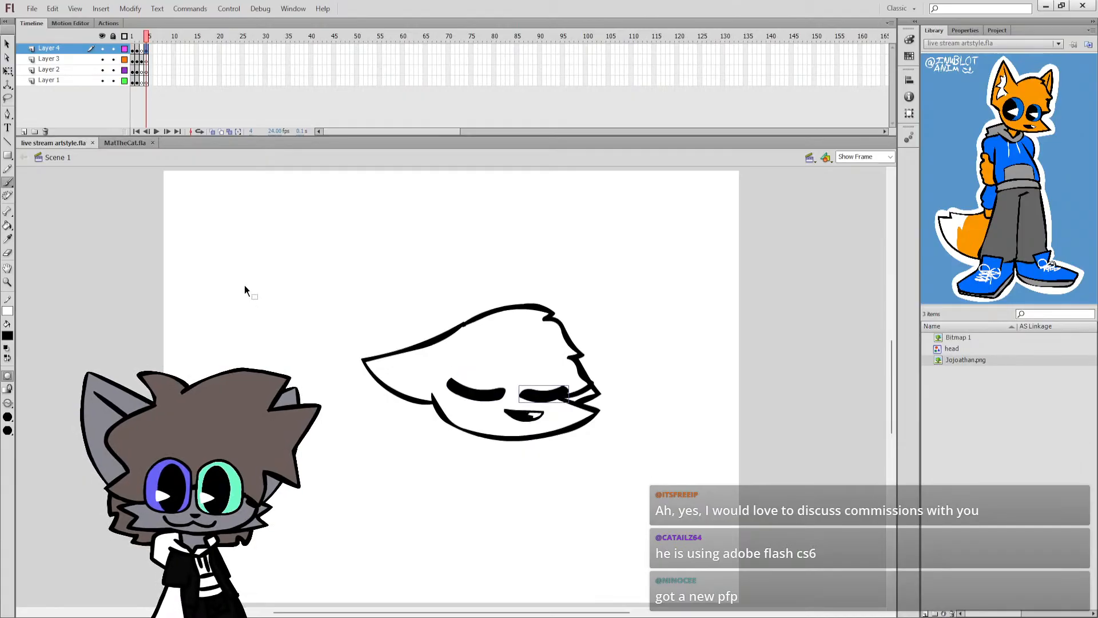
key(ctrl+s)
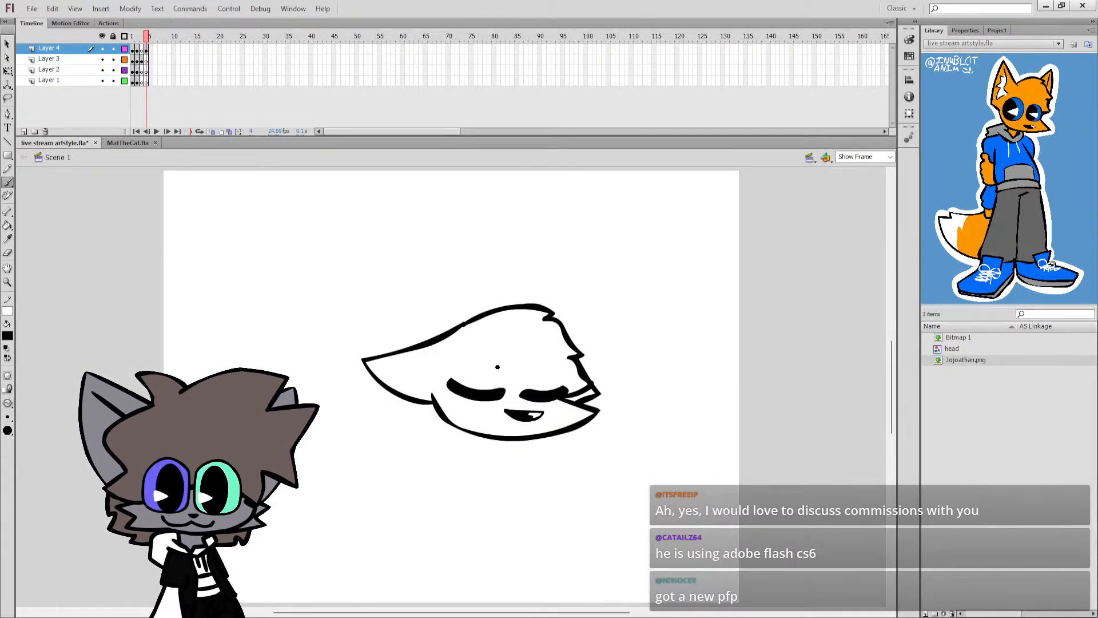
Draw three Z letters of increasing size rising diagonally from the top of the head.
mouse_move(578, 299)
mouse_down()
mouse_move(632, 311)
mouse_move(623, 294)
mouse_move(691, 292)
mouse_up()
key(ctrl+z)
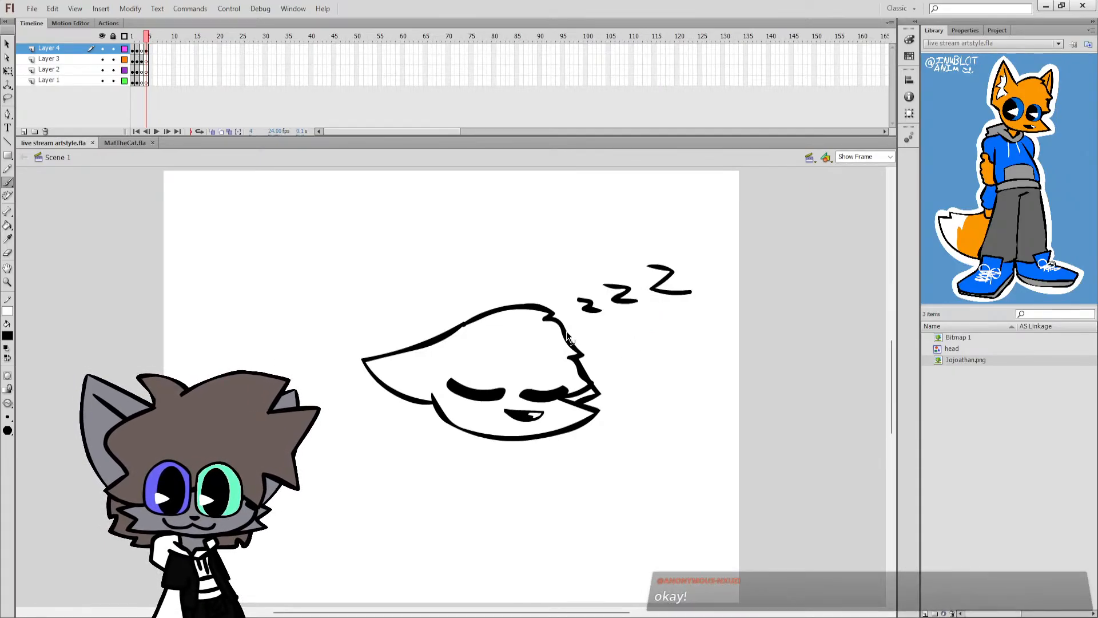
Draw the folded arms under the head: a rounded sleeve with a jagged cuff, a resting forearm and the far arm's curve.
scroll(543, 355, down, 2)
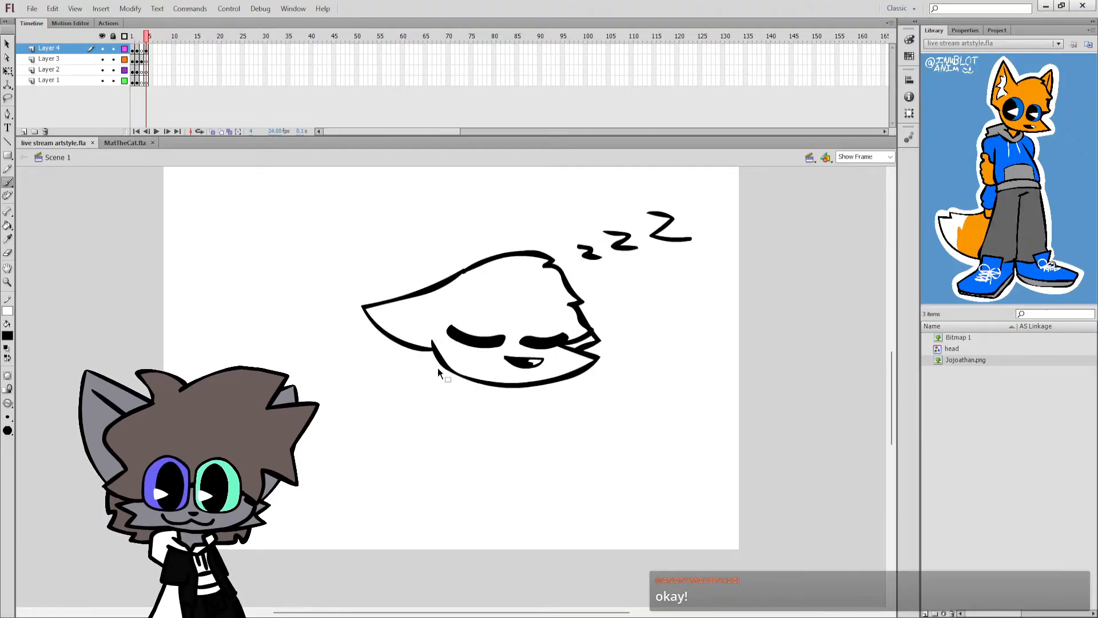
drag(439, 368, 445, 409)
key(ctrl+z)
mouse_move(438, 370)
mouse_down()
mouse_move(398, 400)
mouse_move(416, 419)
mouse_move(445, 421)
mouse_move(448, 434)
mouse_move(494, 429)
mouse_move(522, 388)
mouse_move(597, 402)
mouse_up()
key(ctrl+z)
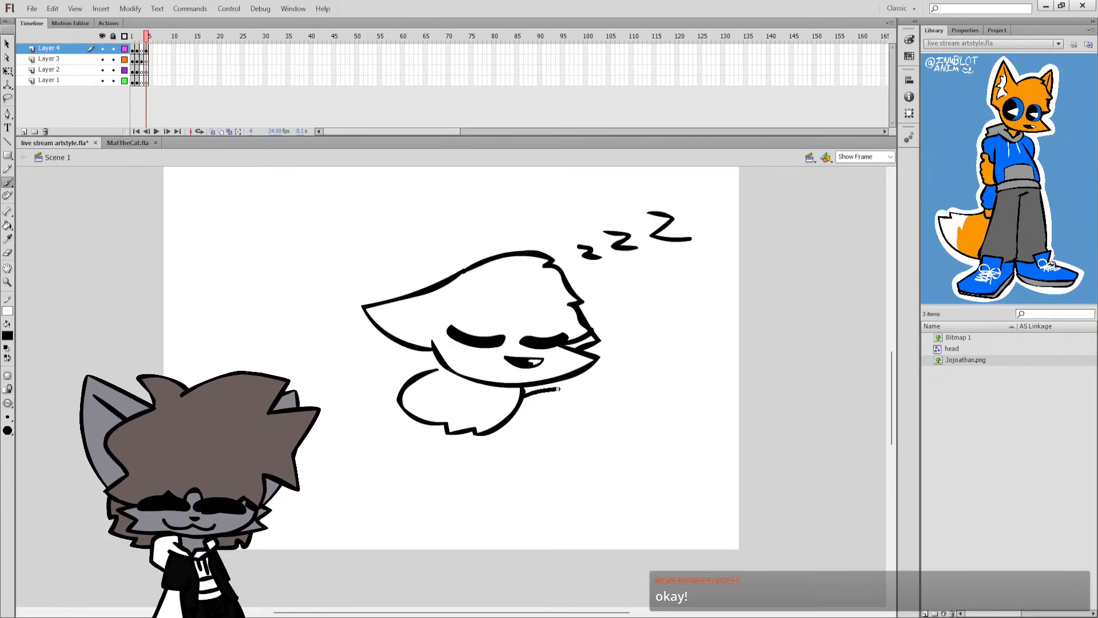
mouse_move(523, 393)
mouse_down()
mouse_move(587, 400)
mouse_move(612, 427)
mouse_move(503, 428)
mouse_up()
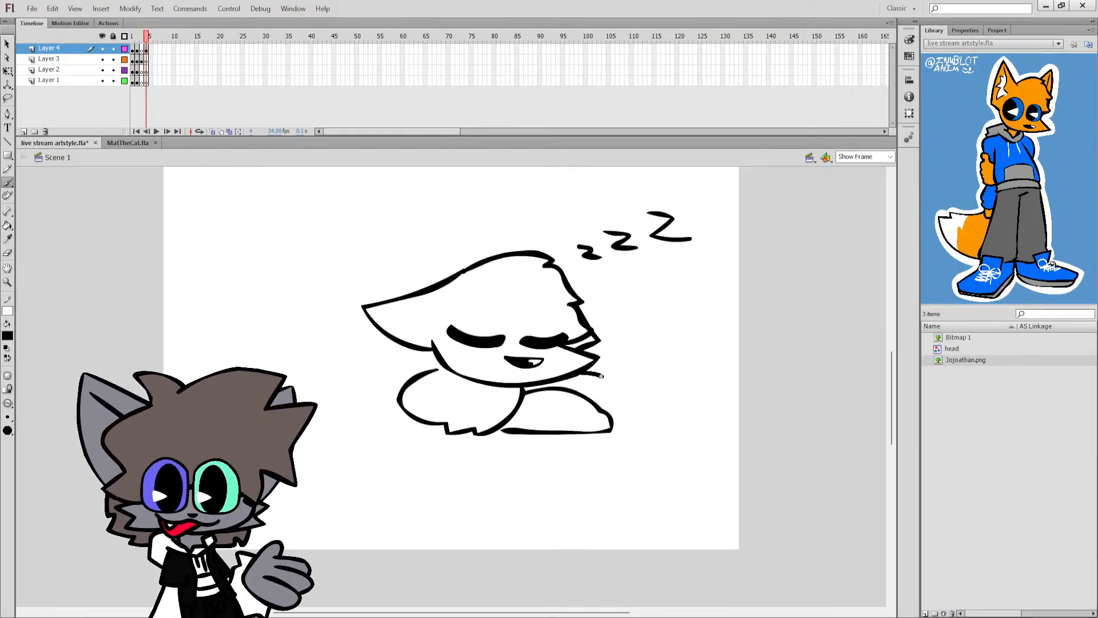
mouse_move(601, 376)
mouse_down()
mouse_move(618, 400)
mouse_move(610, 414)
mouse_up()
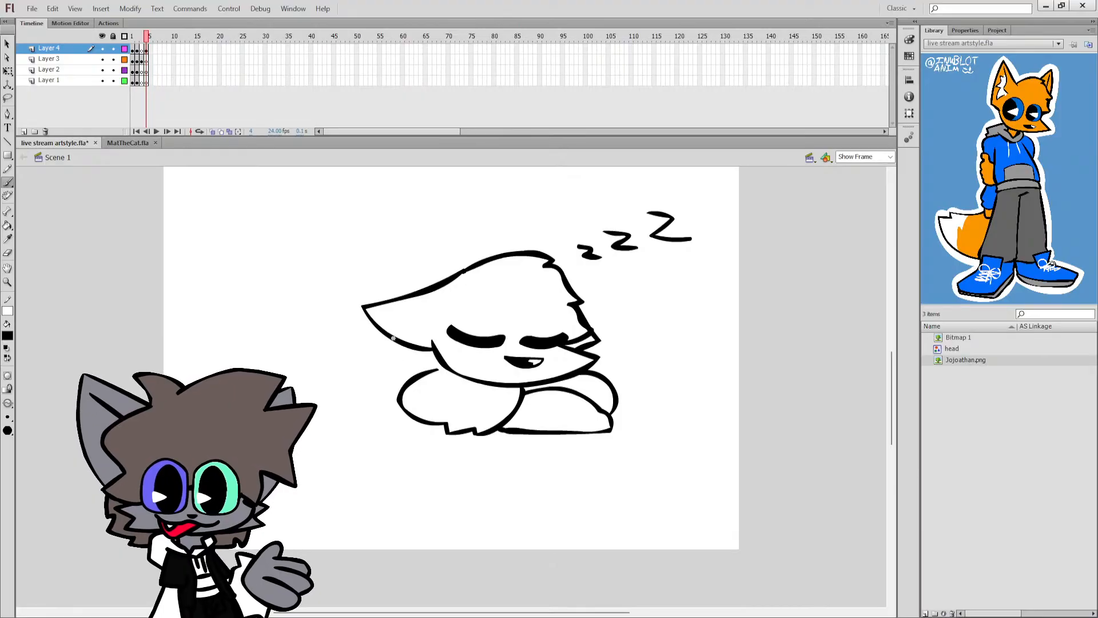
drag(397, 339, 314, 344)
key(ctrl+z)
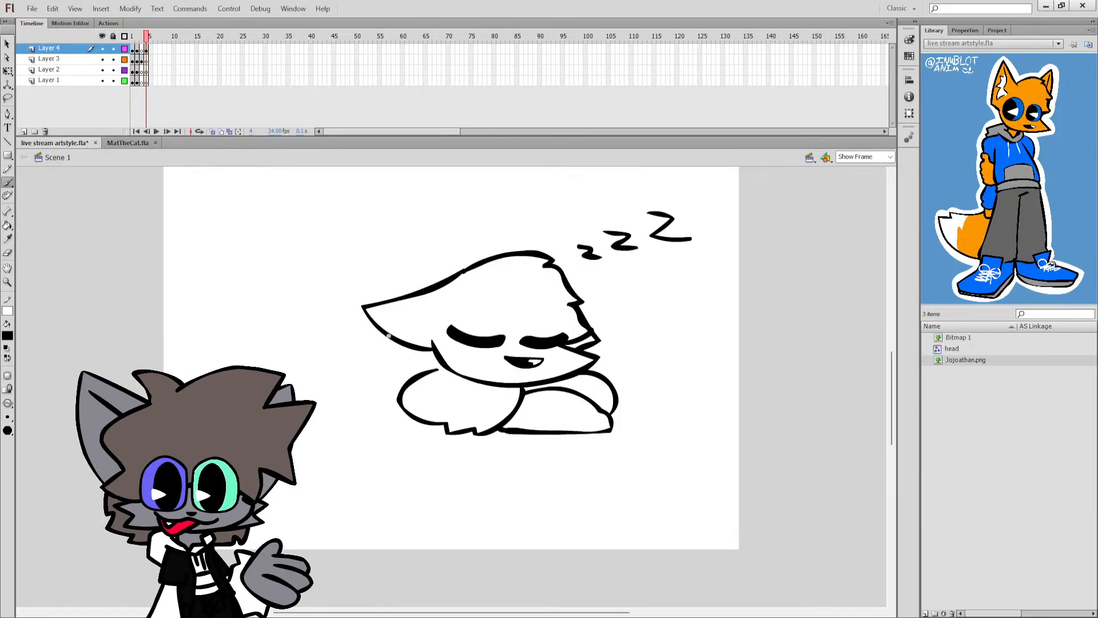
mouse_move(392, 338)
mouse_down()
mouse_move(348, 353)
mouse_move(399, 360)
mouse_up()
key(ctrl+z)
key(ctrl+z)
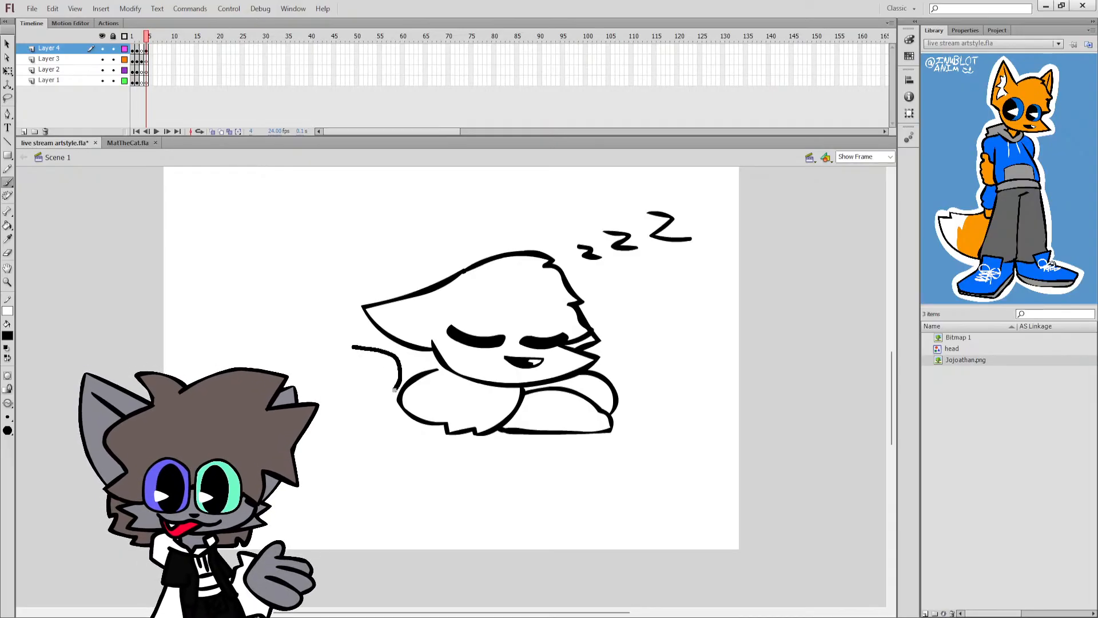
drag(374, 397, 374, 397)
key(ctrl+z)
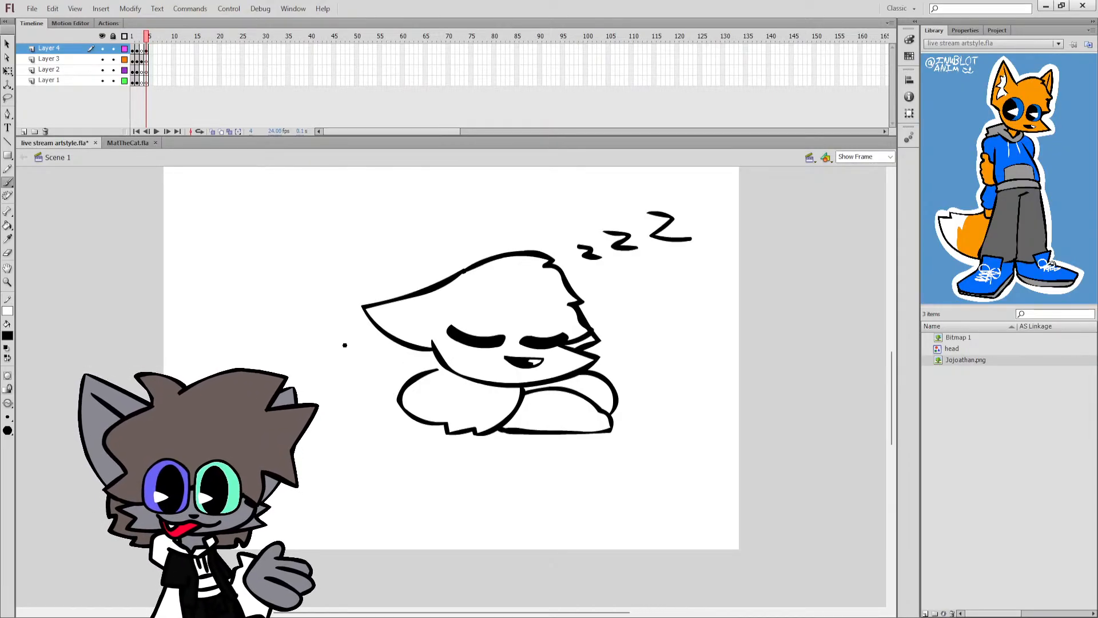
mouse_move(345, 347)
mouse_down()
mouse_move(380, 350)
mouse_move(398, 359)
mouse_move(341, 344)
mouse_move(403, 386)
mouse_up()
key(ctrl+z)
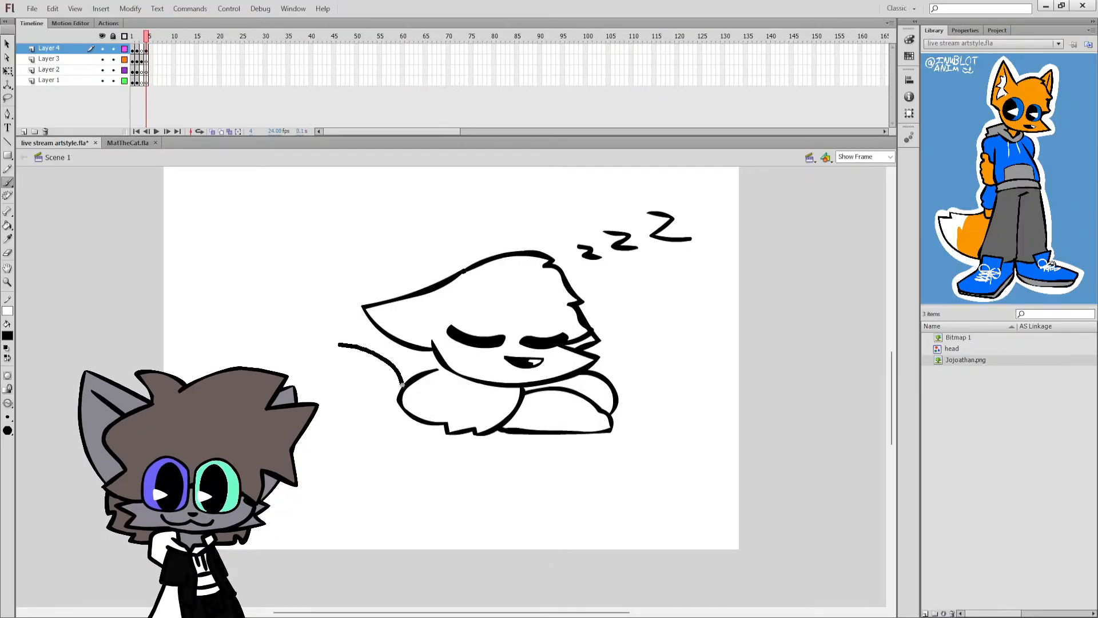
key(ctrl+z)
Draw the closed, rounded thigh outline extending behind the folded sleeve and undo the extra curve tried above it.
drag(341, 346, 398, 372)
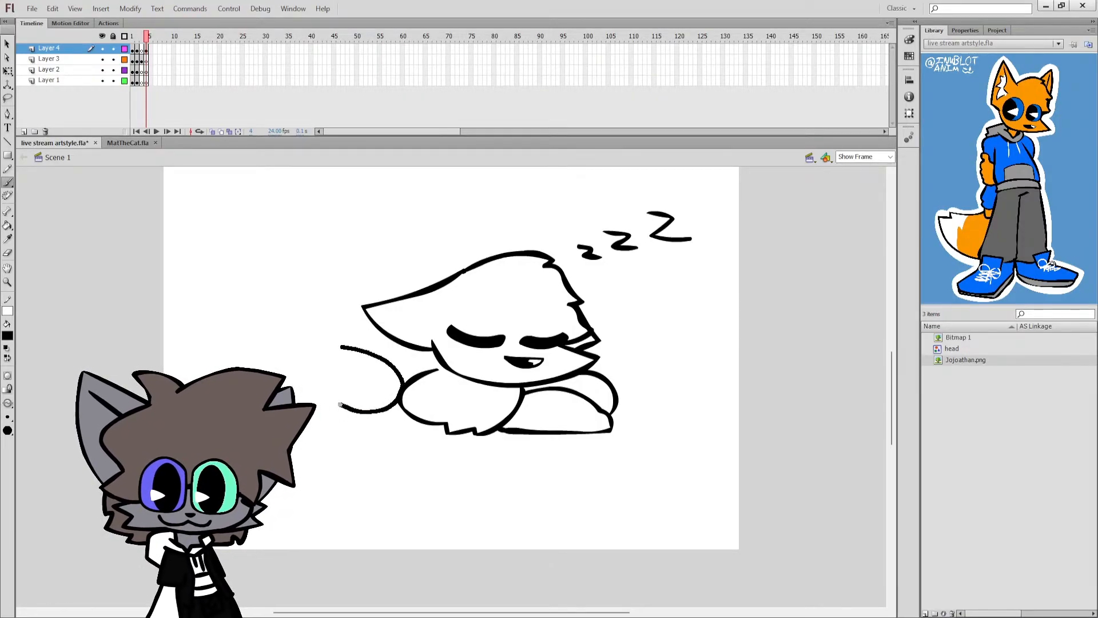
drag(341, 405, 340, 405)
mouse_move(341, 346)
mouse_down()
mouse_move(308, 348)
mouse_move(286, 373)
mouse_up()
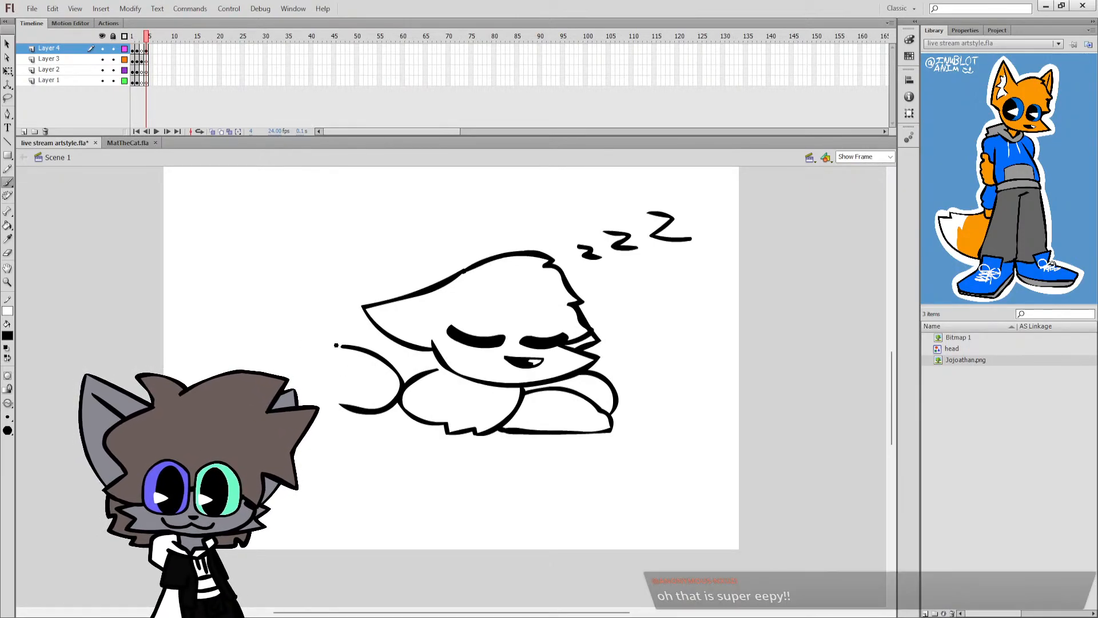
drag(344, 347, 306, 340)
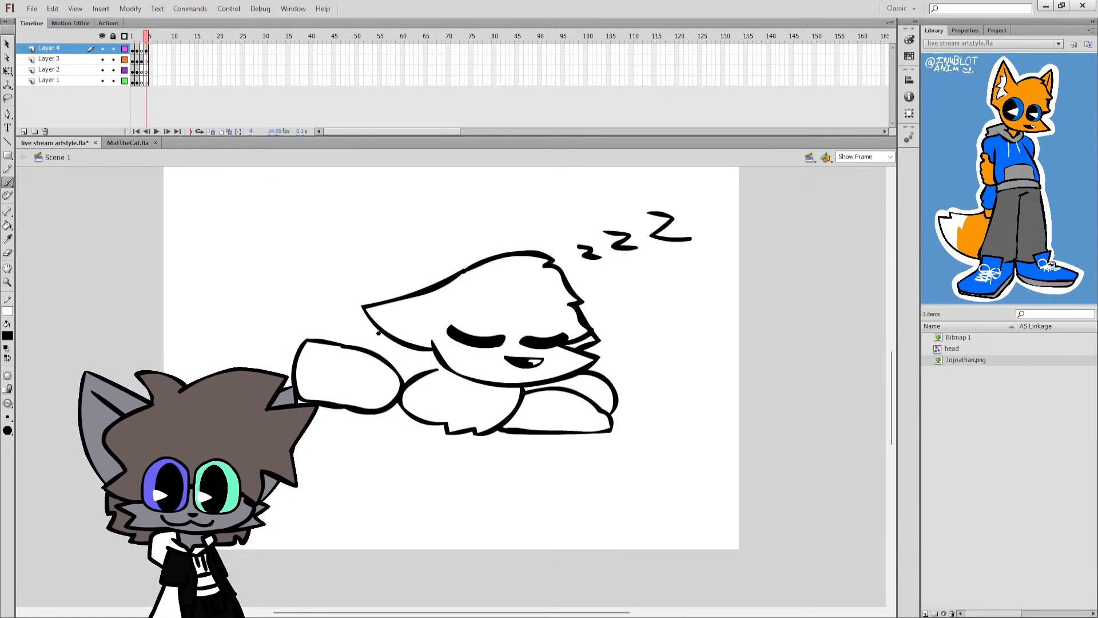
key(ctrl+z)
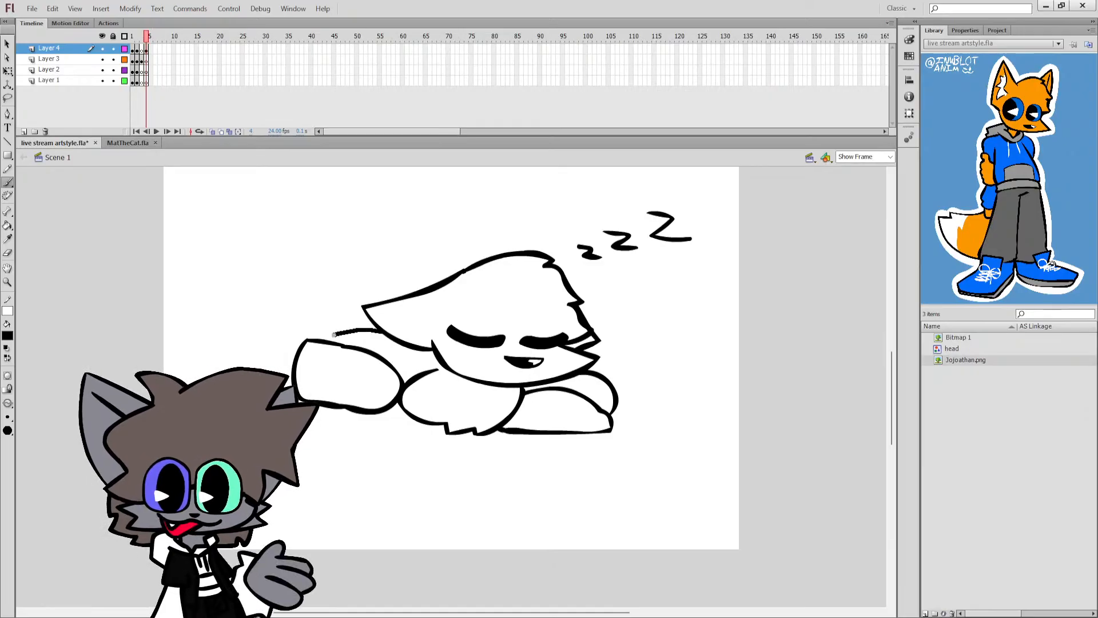
drag(334, 335, 321, 341)
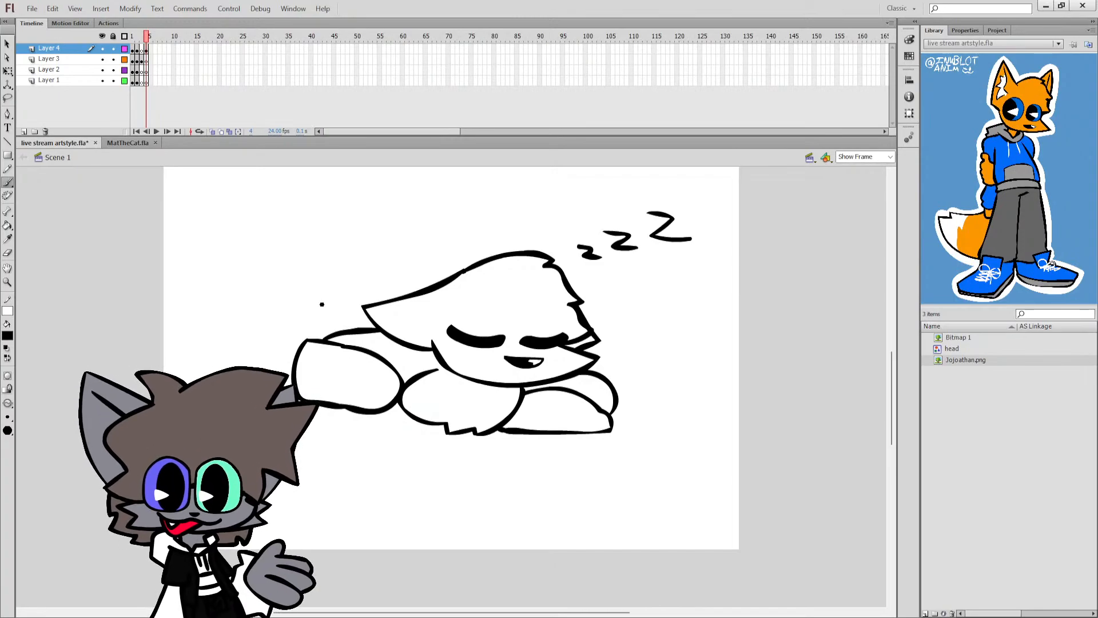
key(ctrl+z)
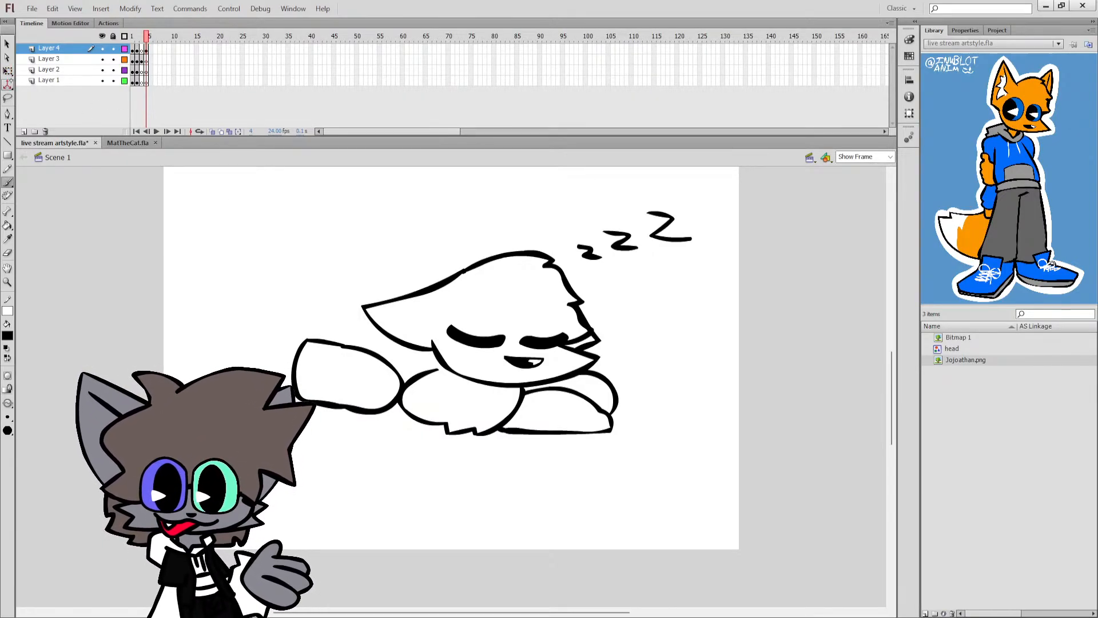
Draw a green rounded outline overlapping the upper part of the thigh and delete the black outline it covers.
click(7, 336)
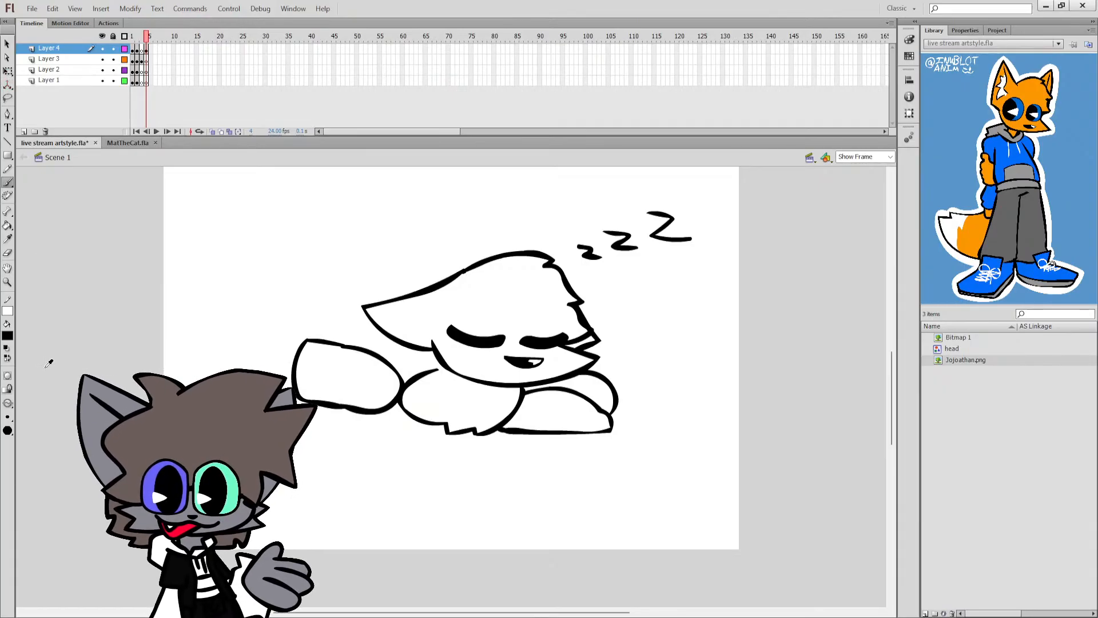
click(49, 362)
mouse_move(380, 334)
mouse_down()
mouse_move(281, 336)
mouse_move(266, 357)
mouse_move(352, 333)
mouse_move(284, 334)
mouse_move(285, 368)
mouse_move(305, 385)
mouse_move(377, 384)
mouse_move(406, 367)
mouse_move(378, 334)
mouse_up()
key(ctrl+z)
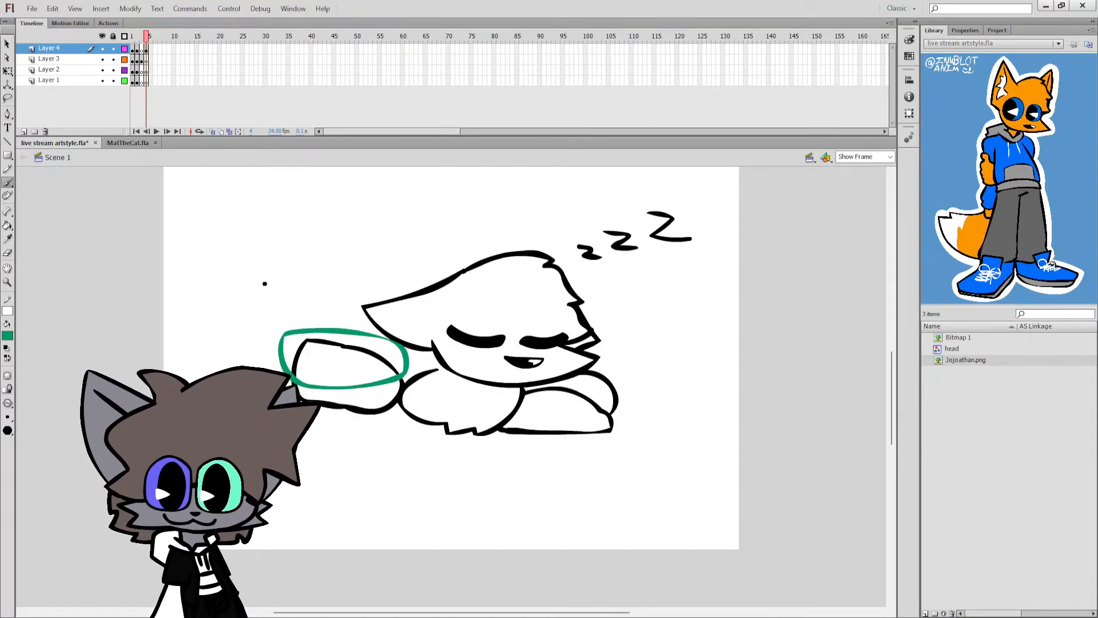
click(8, 71)
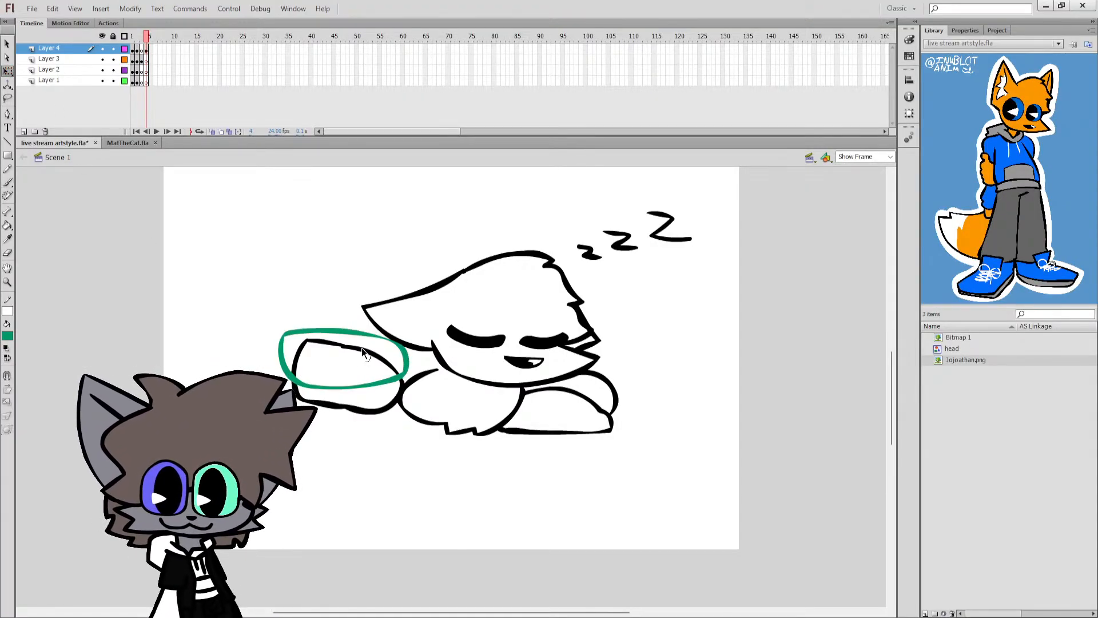
click(359, 348)
key(Delete)
Recolour the green thigh outline black and extend its lower edge slightly with the Free Transform tool.
click(356, 335)
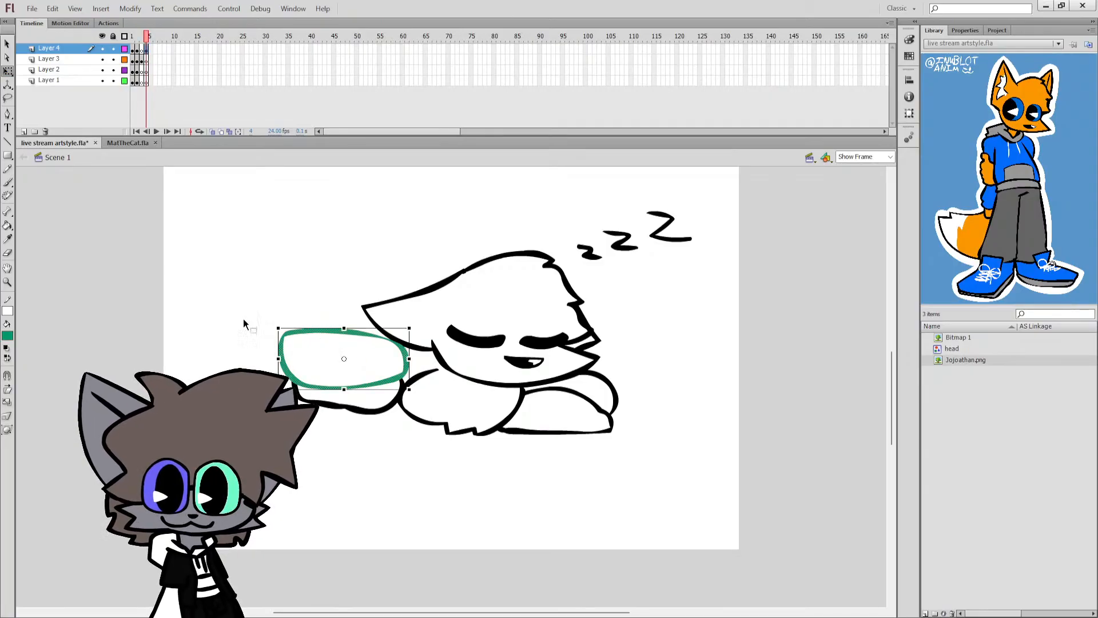
click(6, 348)
click(8, 358)
mouse_move(335, 390)
mouse_down()
mouse_move(356, 390)
mouse_move(342, 397)
mouse_up()
key(ctrl+z)
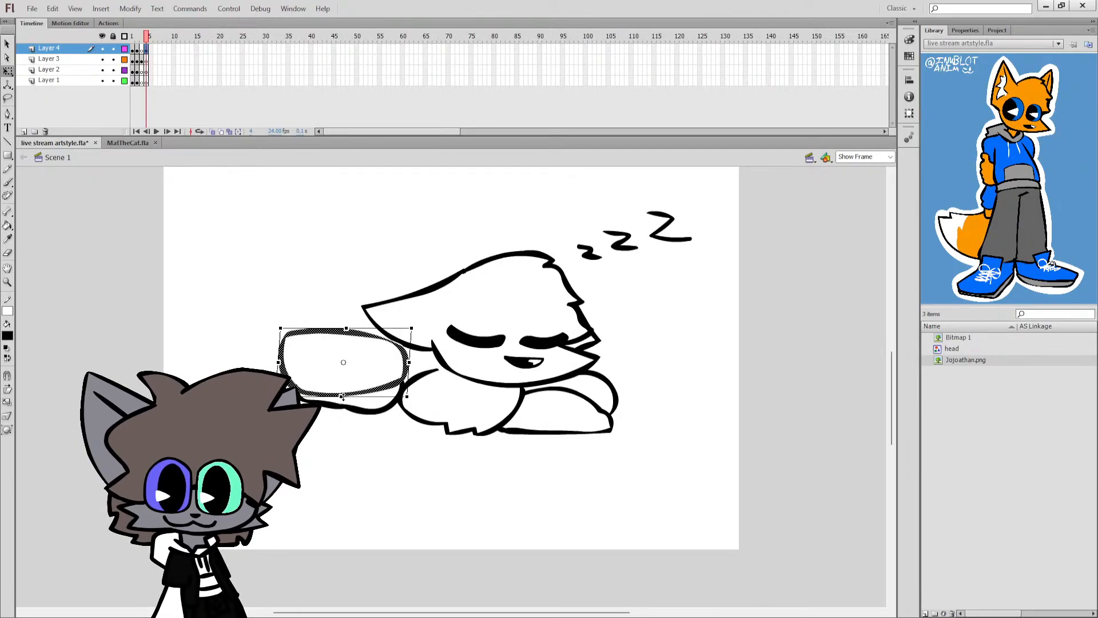
Draw the bent lower leg with the Brush at the rear end of the thigh, redoing strokes until the curve fits.
key(b)
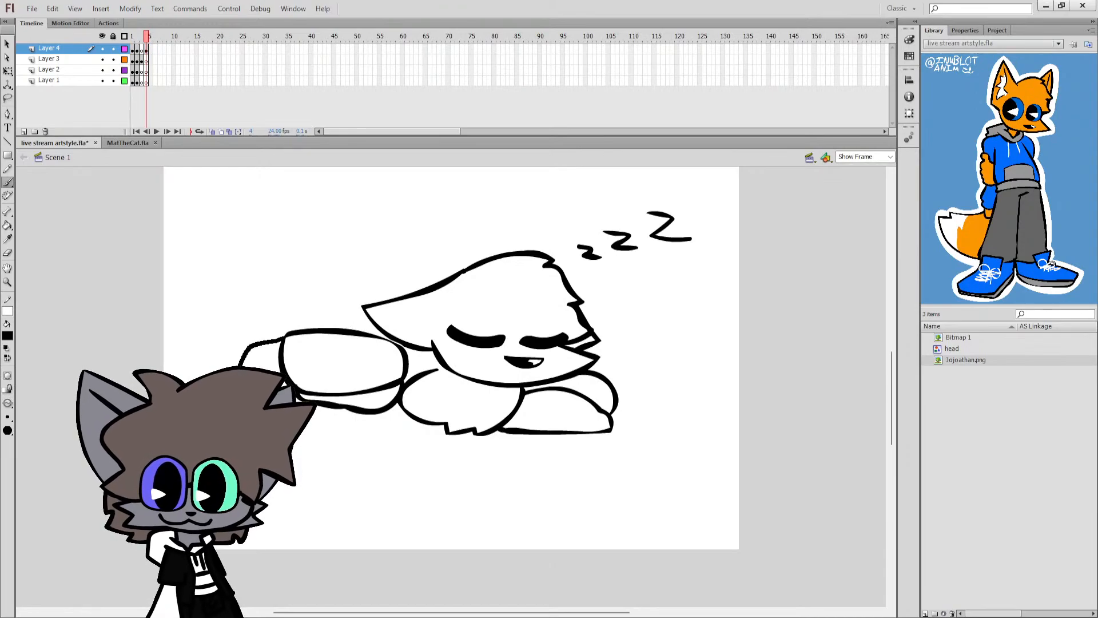
key(ctrl+z)
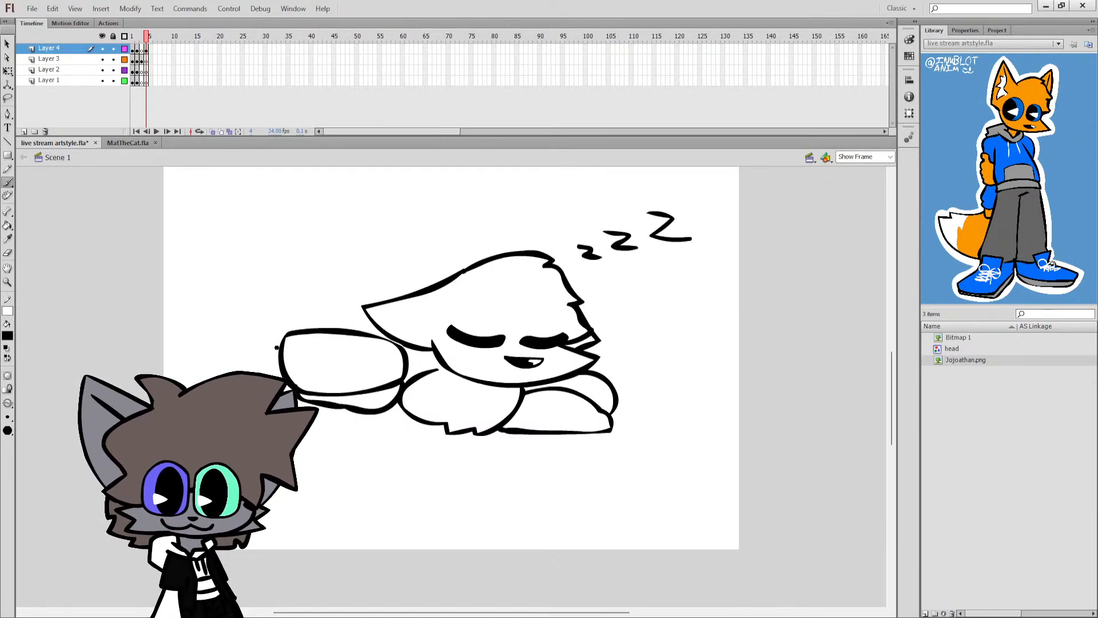
mouse_move(281, 336)
mouse_down()
mouse_move(258, 339)
mouse_move(237, 369)
mouse_up()
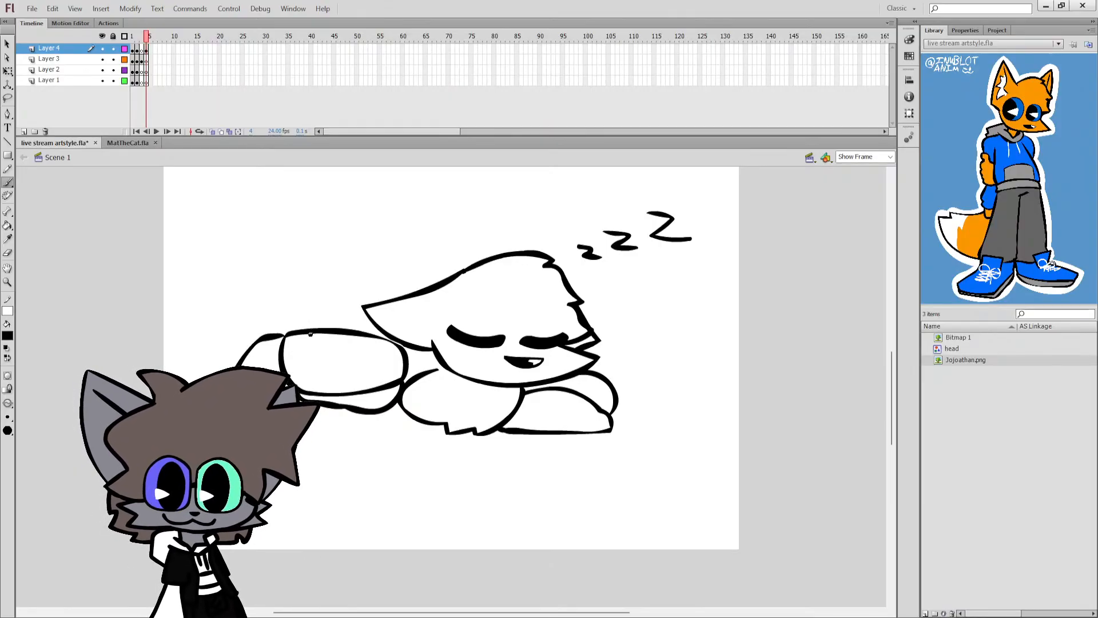
key(ctrl+z)
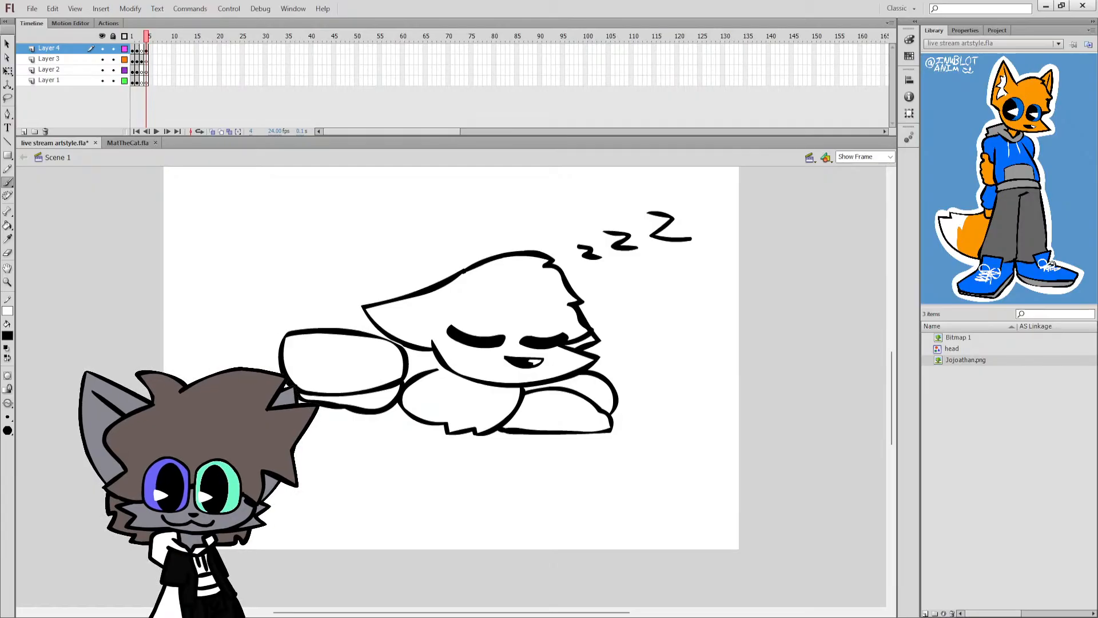
drag(290, 341, 243, 366)
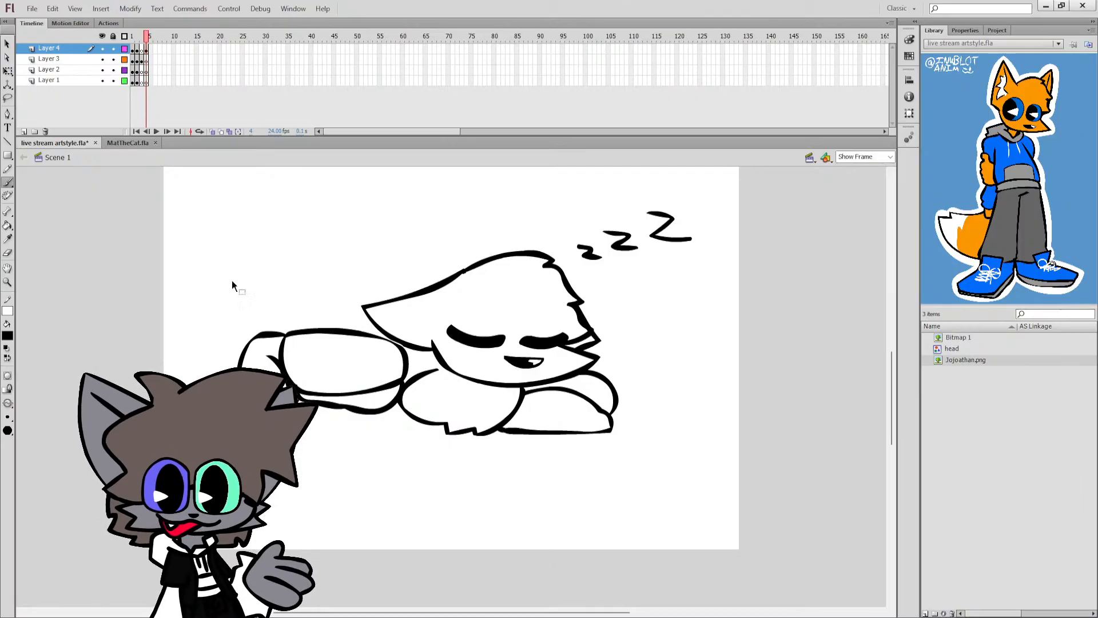
Draw a short curve between the thigh and the ear tip, save the document and close the gap beneath the ear.
mouse_move(366, 315)
mouse_down()
mouse_move(340, 326)
mouse_move(368, 317)
mouse_up()
key(ctrl+s)
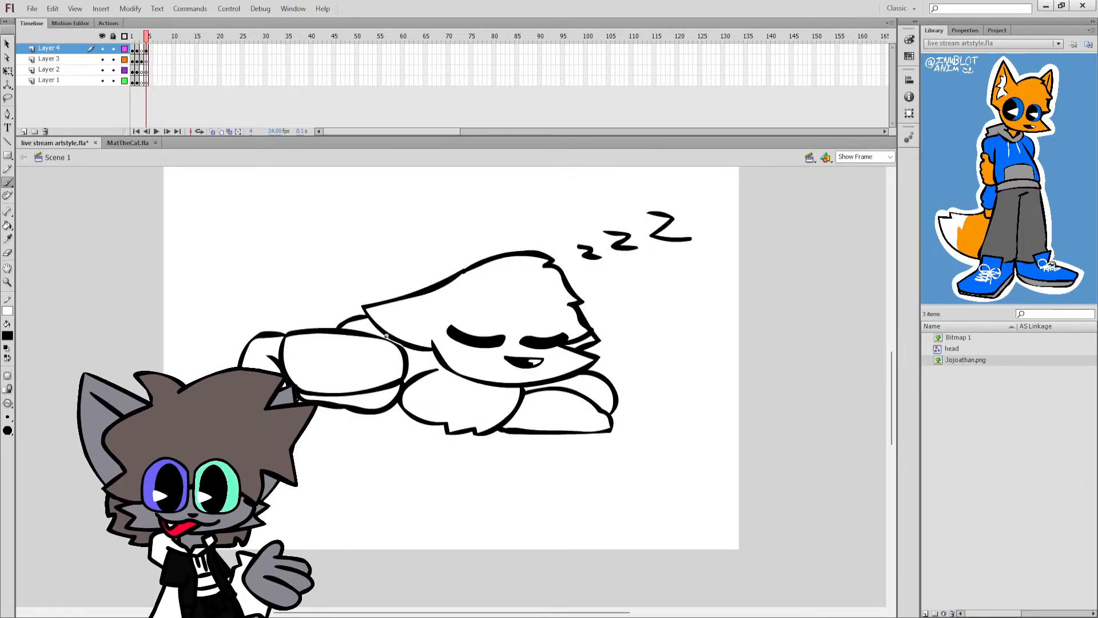
scroll(399, 355, up, 5)
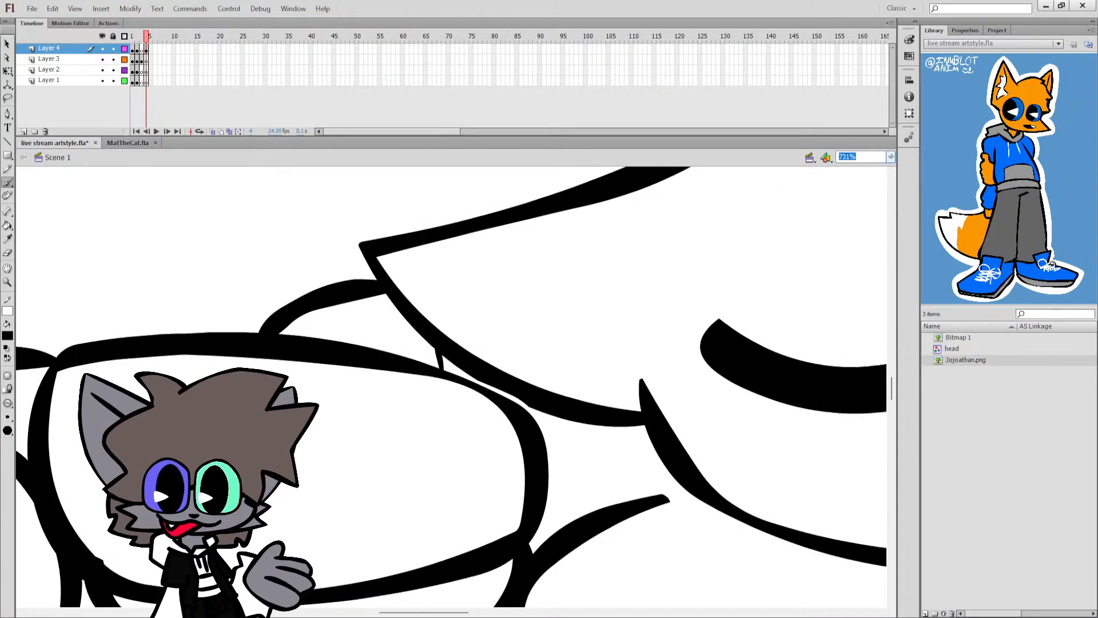
key(ctrl+2)
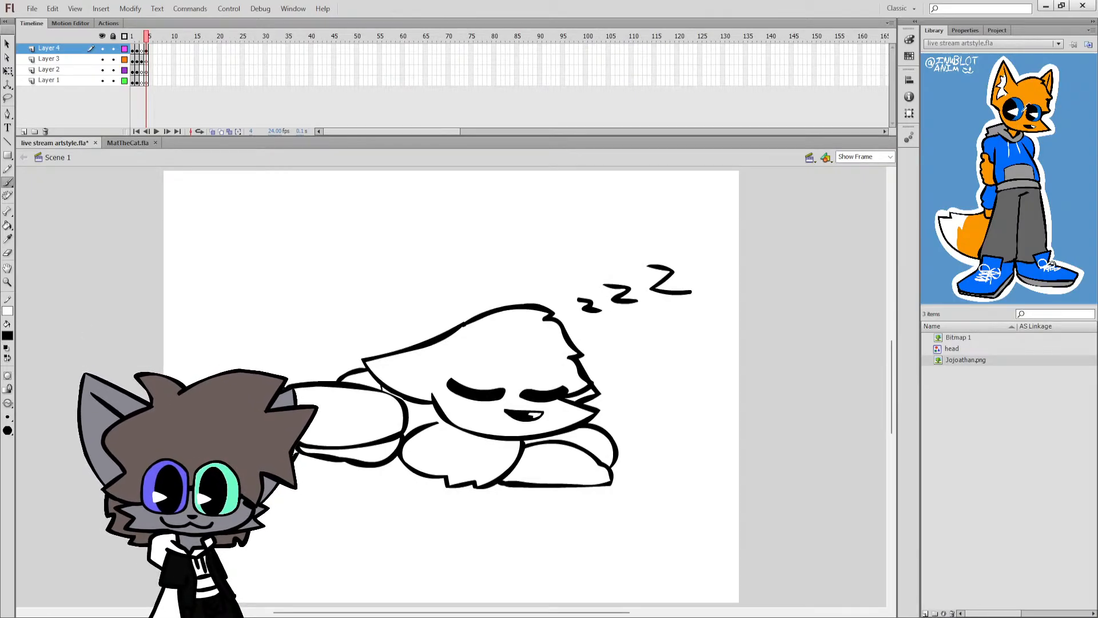
Fill the upper body, front sleeve and far sleeve with the blue of the reference character's hoodie.
click(1004, 151)
key(k)
click(464, 452)
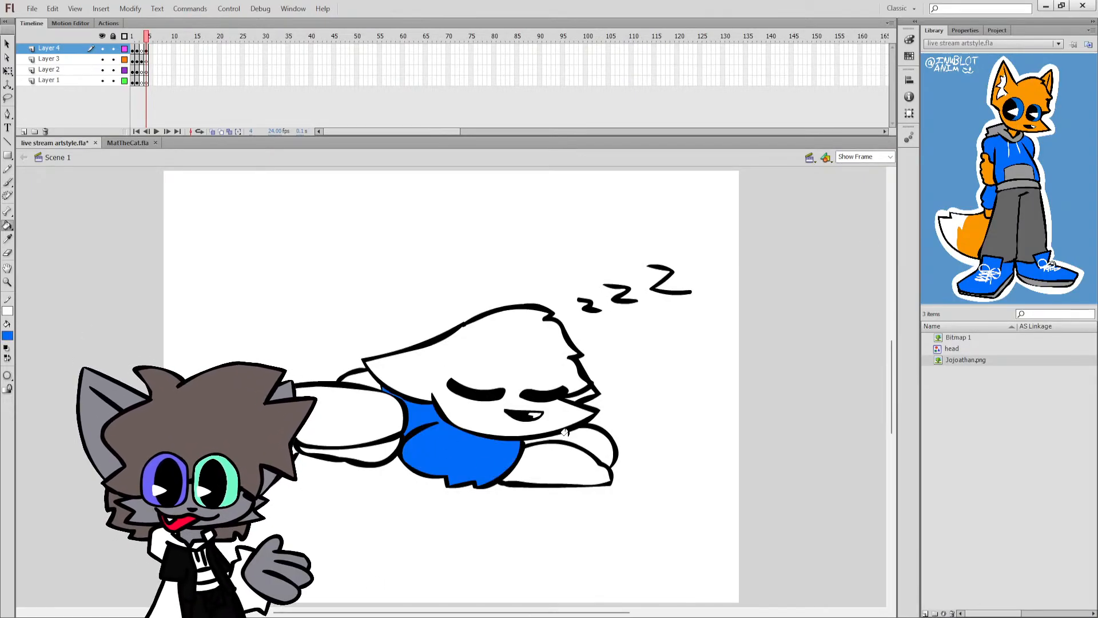
click(518, 440)
key(ctrl+z)
click(587, 437)
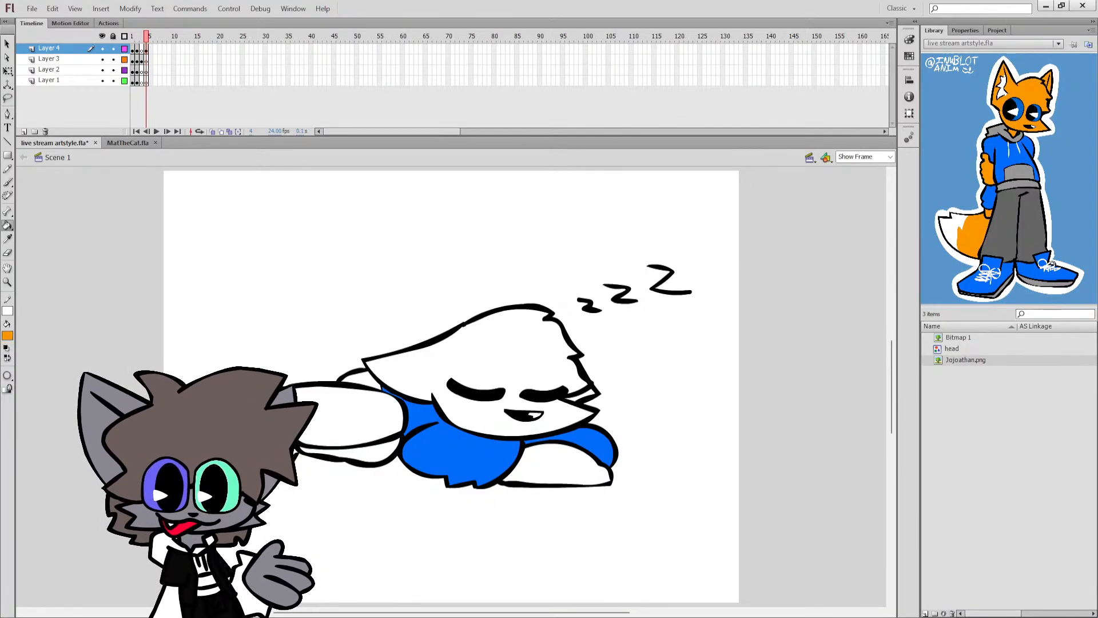
Fill the bent lower leg and foot with the reference's orange, closing the outline gap beside the thigh.
key(z)
click(291, 461)
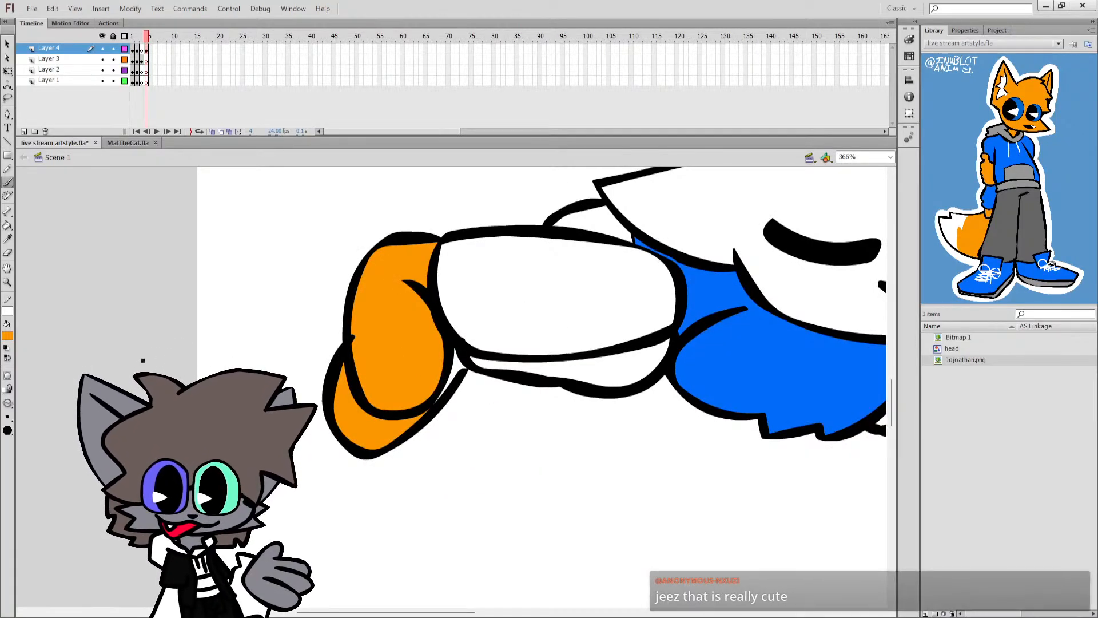
key(b)
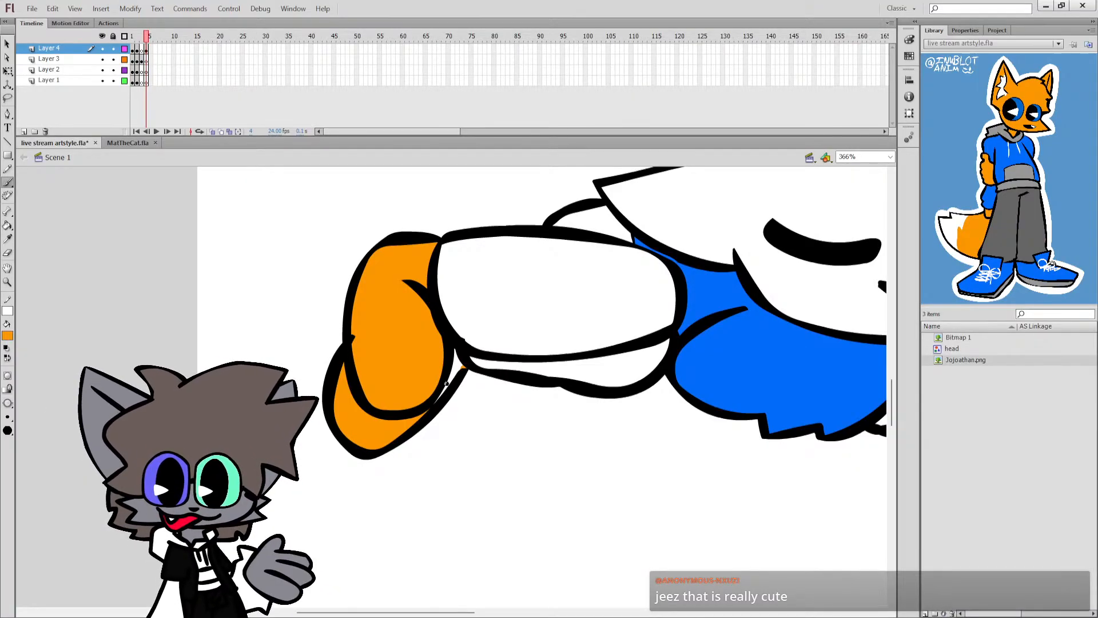
key(k)
click(467, 346)
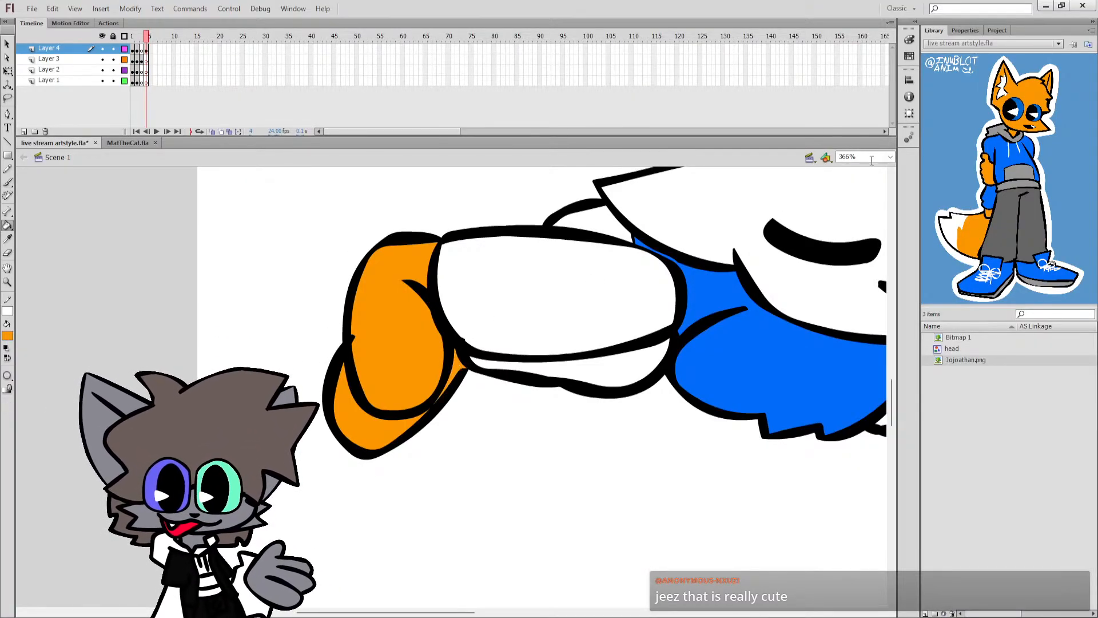
Fill the head and the small fur area beside the snout with orange and save the document.
key(ctrl+2)
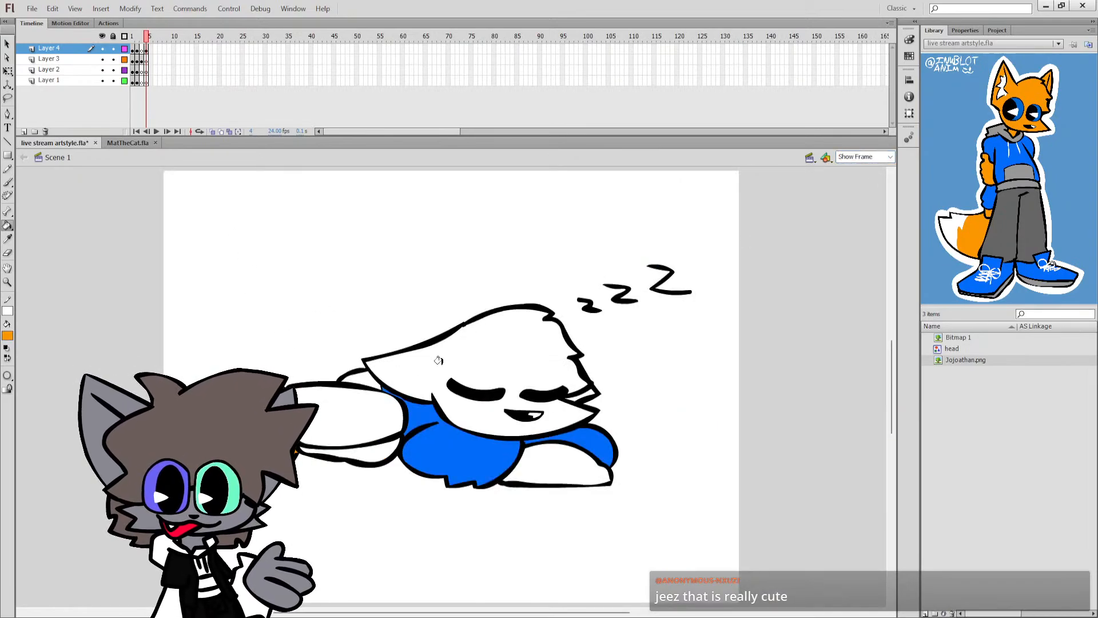
click(503, 343)
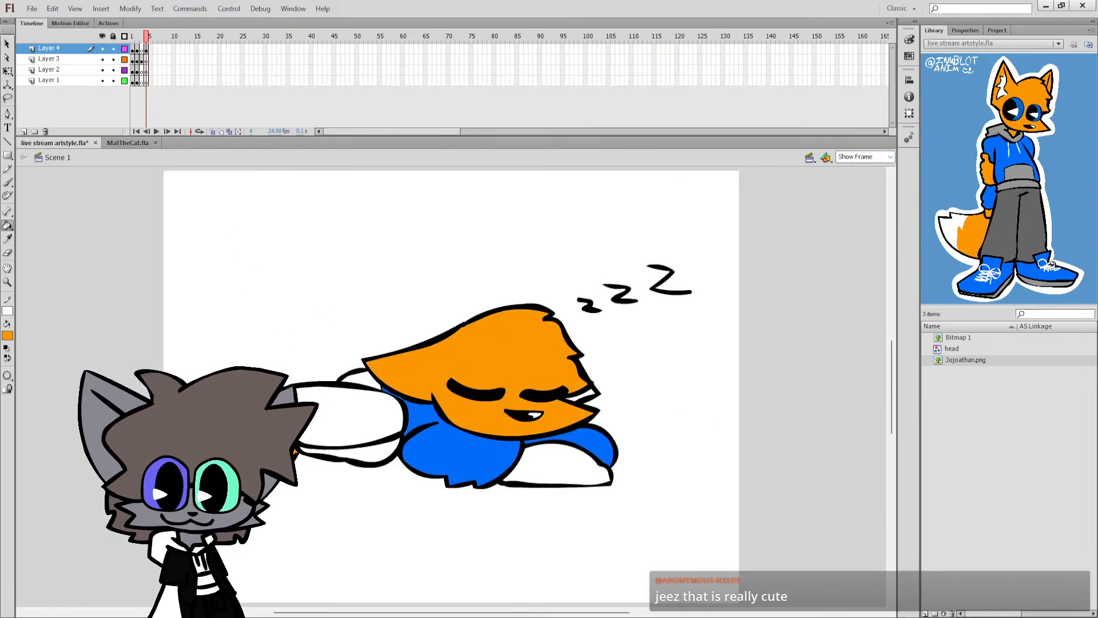
click(573, 402)
key(ctrl+z)
click(576, 398)
key(ctrl+s)
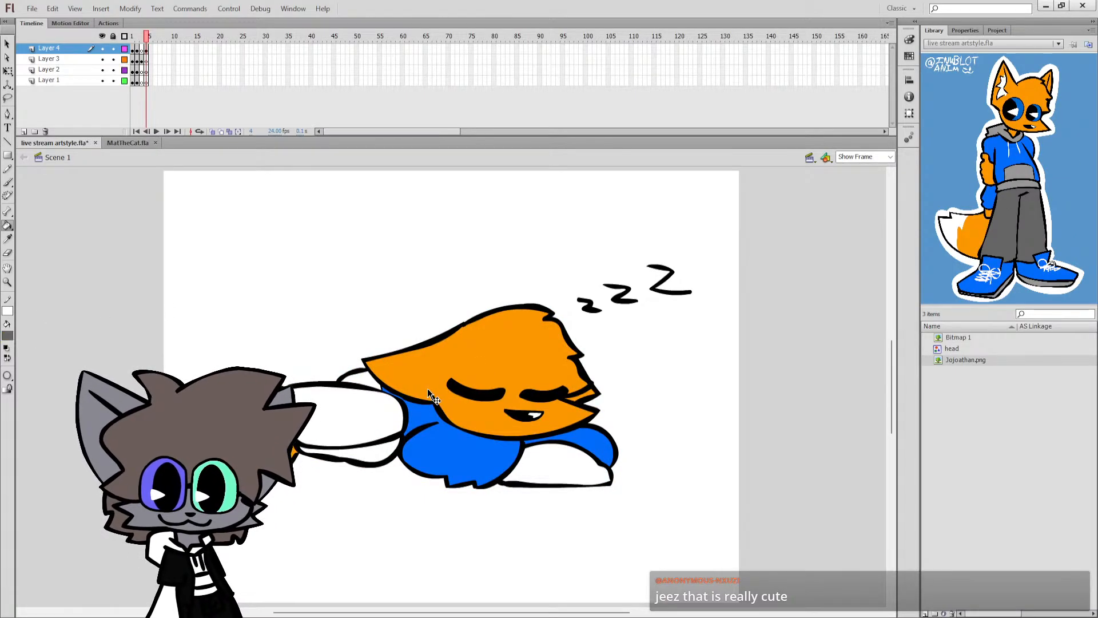
Fill the thigh, the leg below it and the far hip area with the reference trousers' dark grey and save the document.
click(353, 449)
click(355, 453)
click(359, 378)
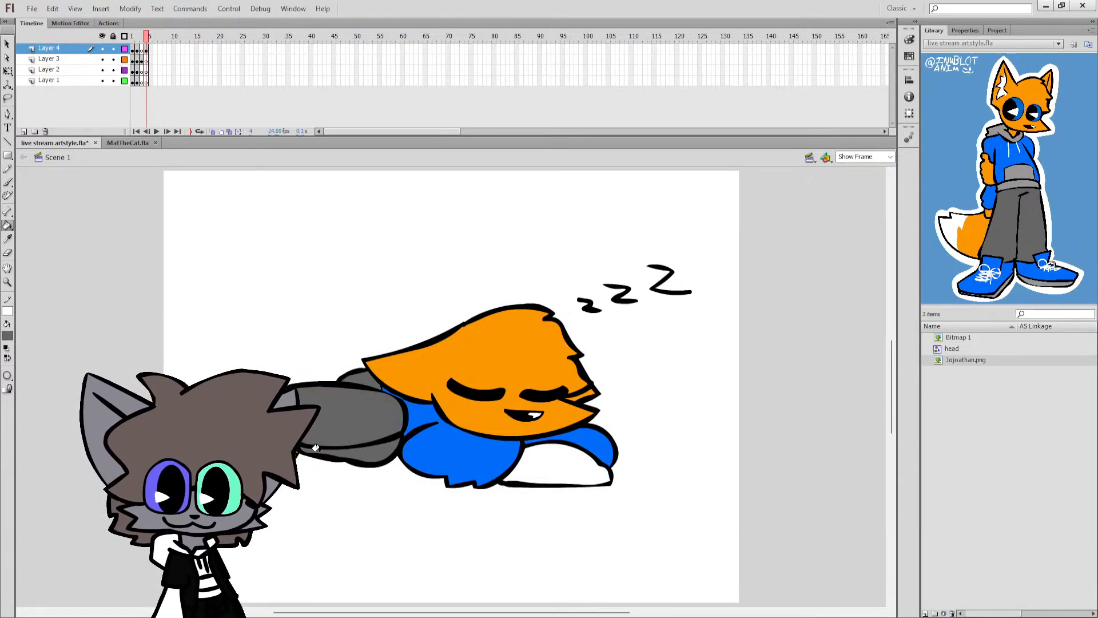
key(ctrl+s)
Sample the fox's orange, fill the white front paw with it and save the document.
key(i)
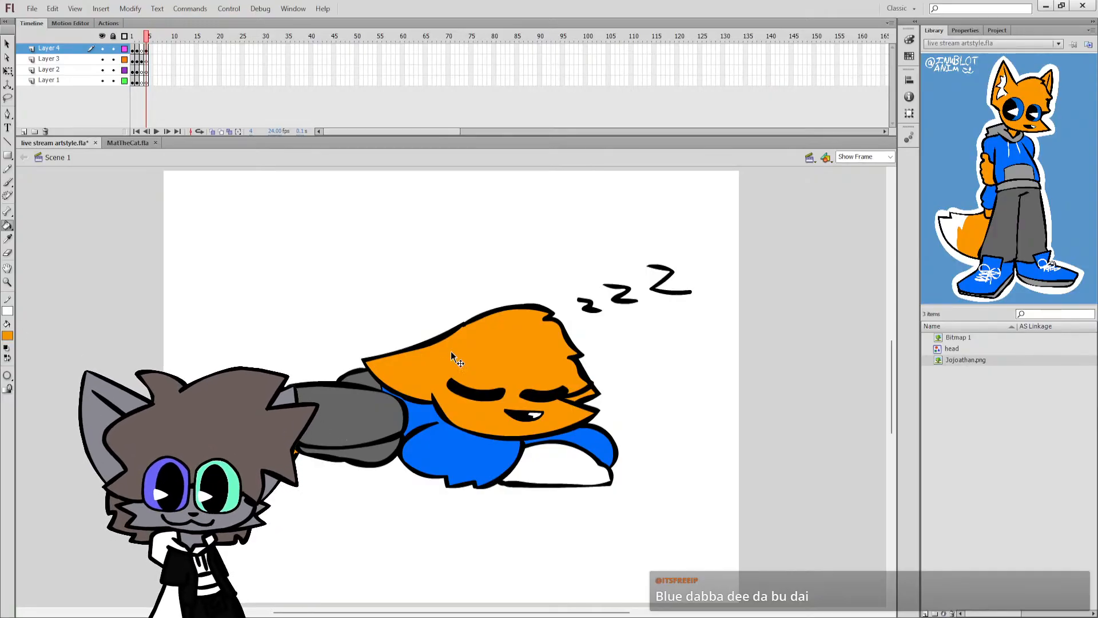
click(451, 351)
click(546, 465)
key(ctrl+s)
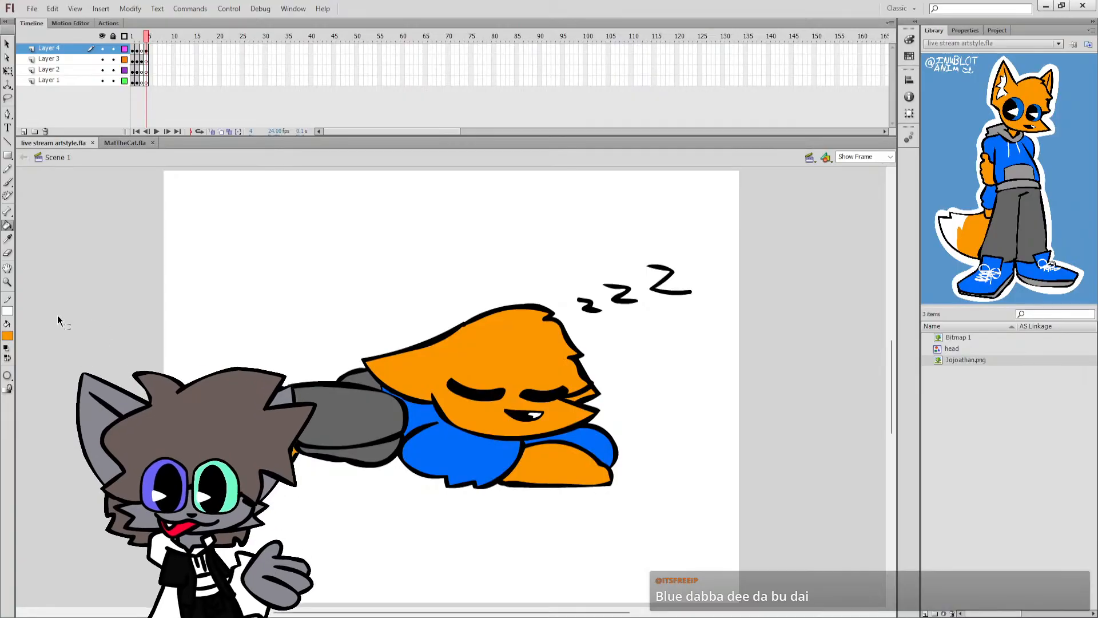
Draw the tail's black outline arching behind the legs from the ear tip and fill its upper part with orange.
click(7, 348)
click(8, 358)
key(b)
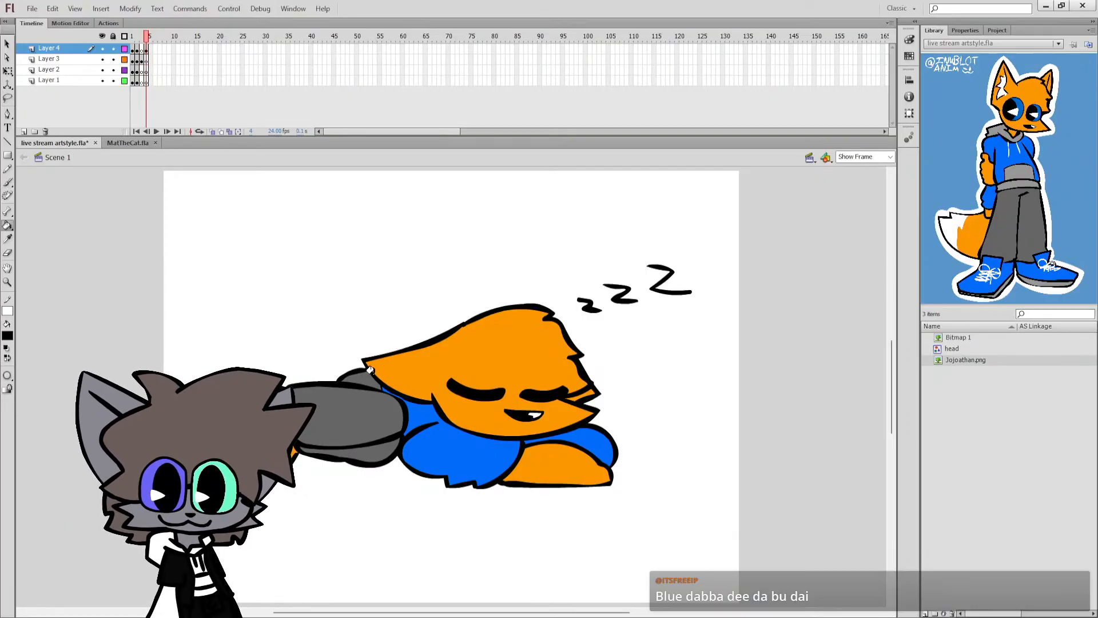
key(ctrl+a)
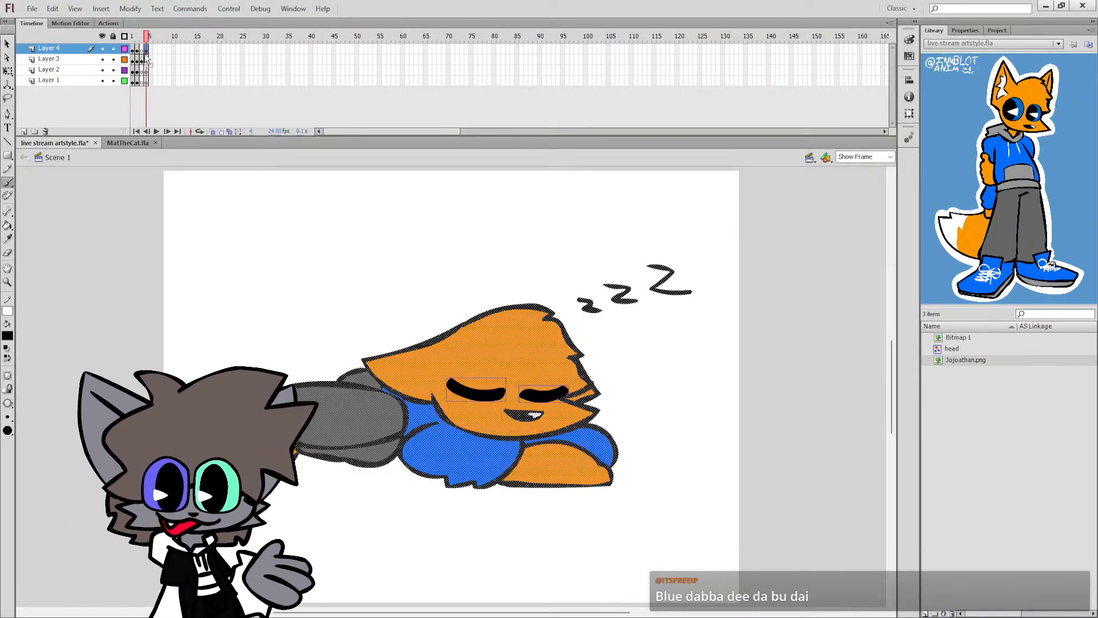
drag(366, 365, 299, 338)
key(ctrl+z)
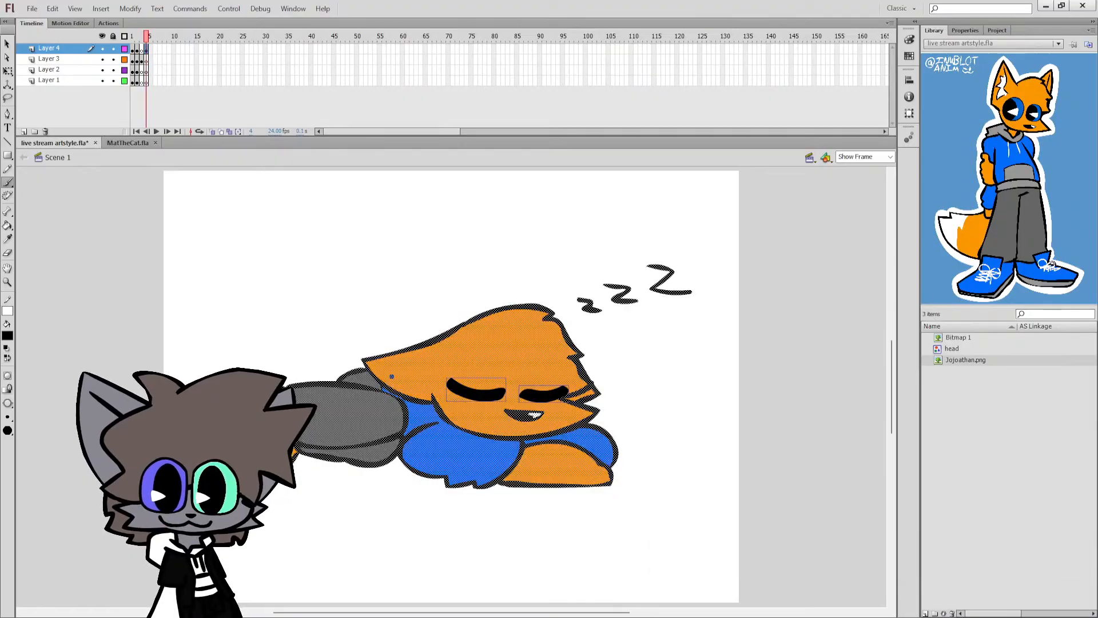
drag(387, 380, 324, 347)
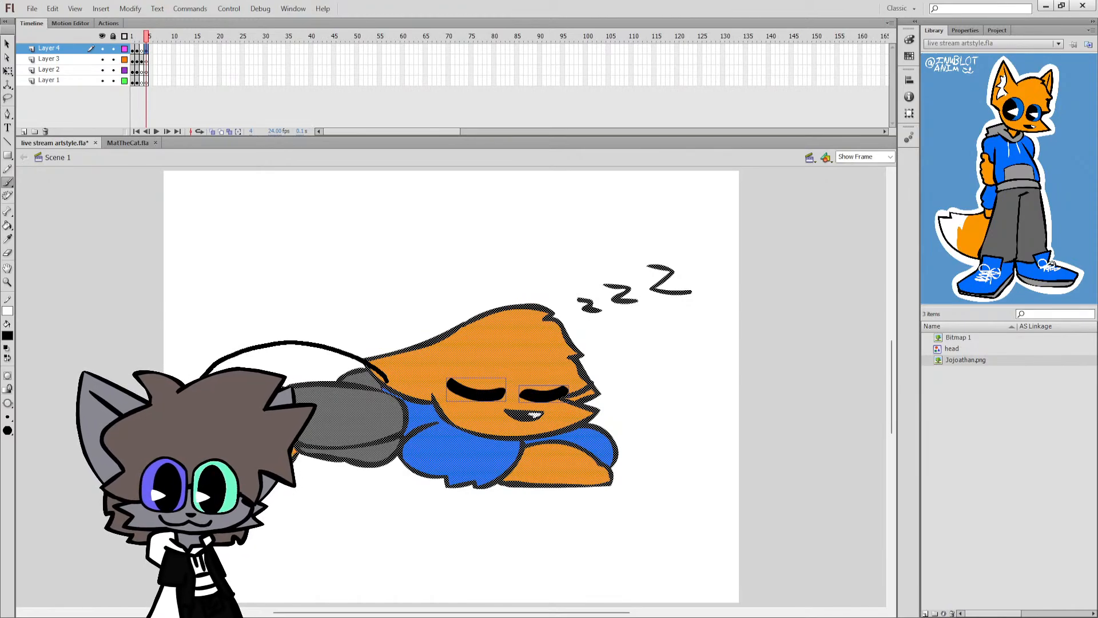
drag(202, 378, 195, 391)
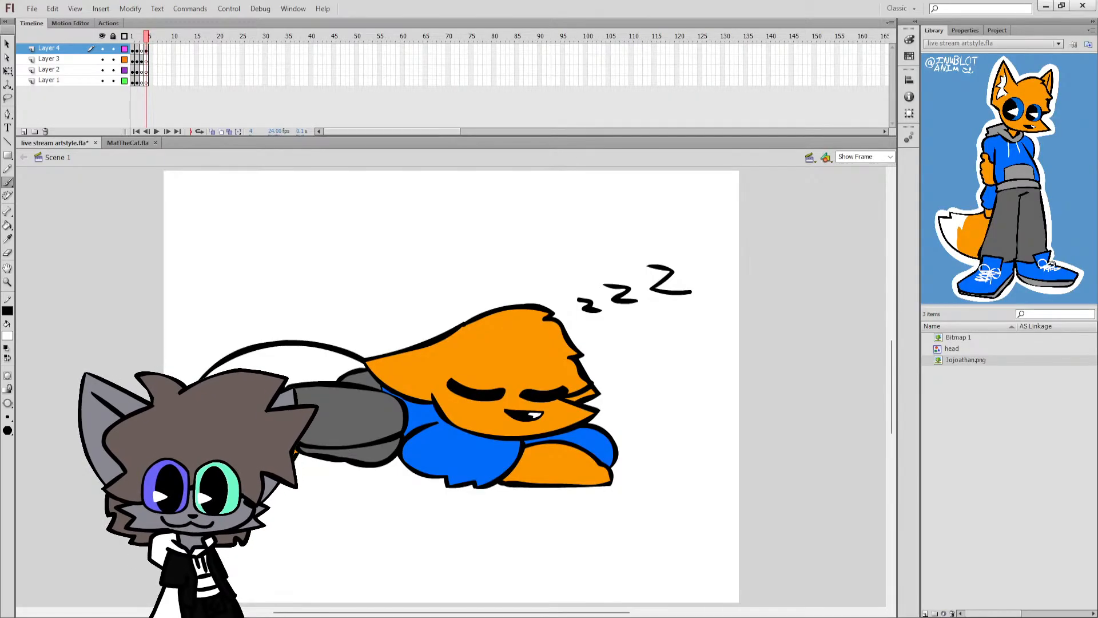
key(k)
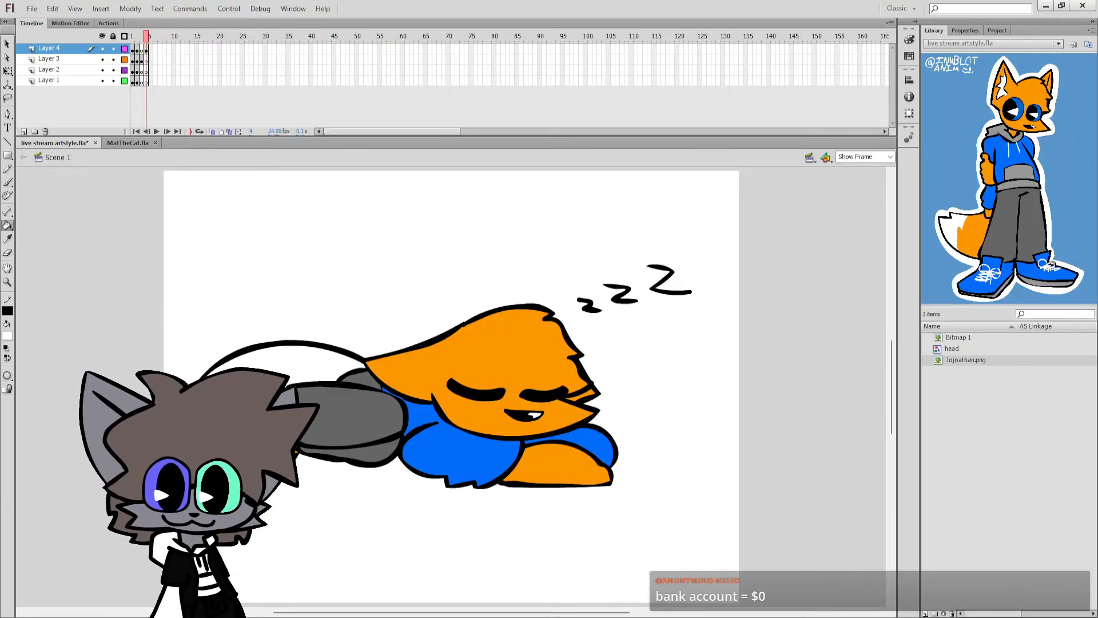
click(322, 369)
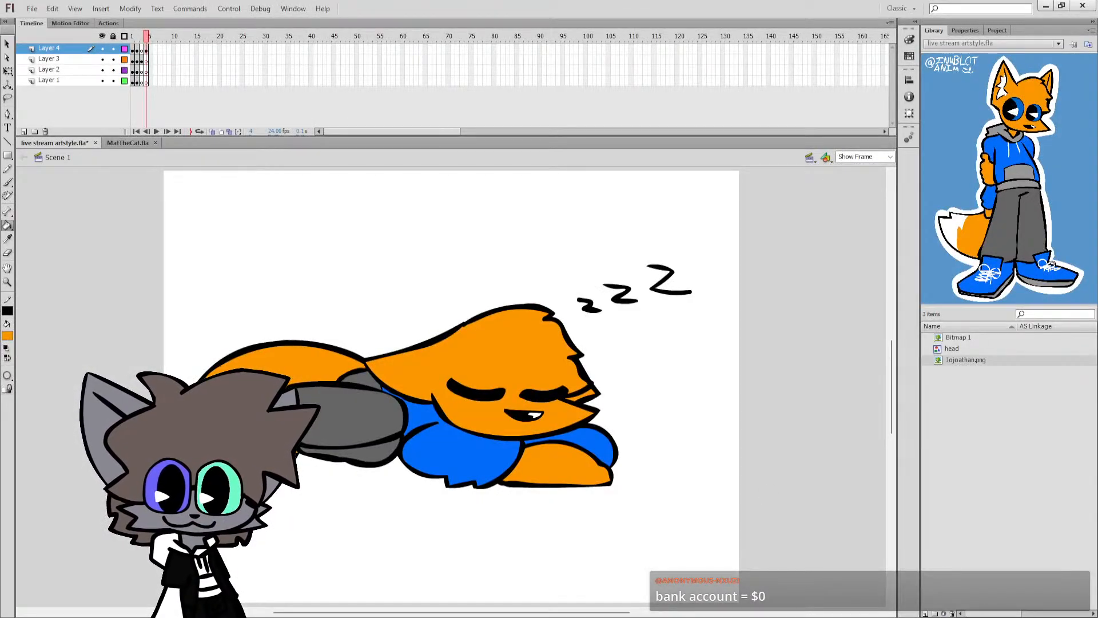
Move the entire sleeping fox with its Z letters straight down to clear space above it, and deselect it.
key(ctrl+a)
click(7, 71)
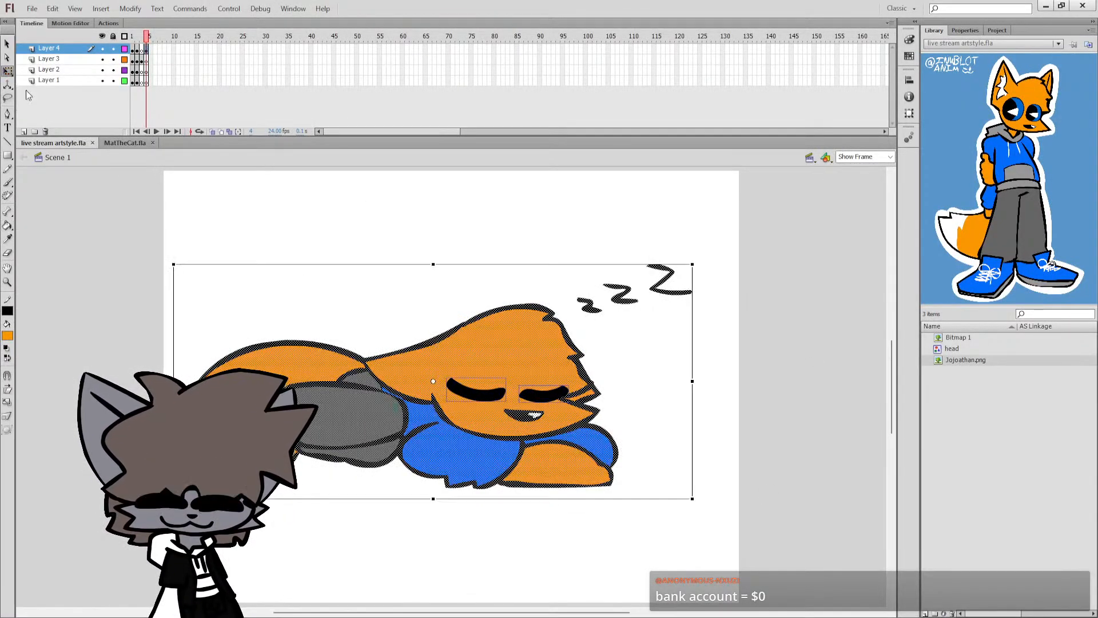
drag(537, 434, 534, 521)
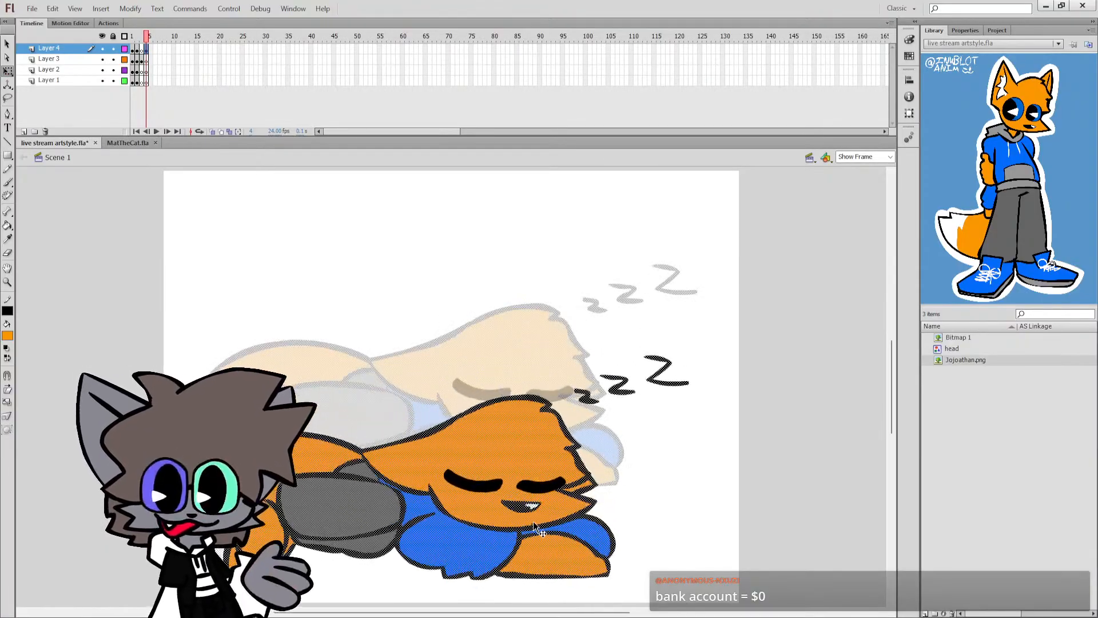
click(476, 347)
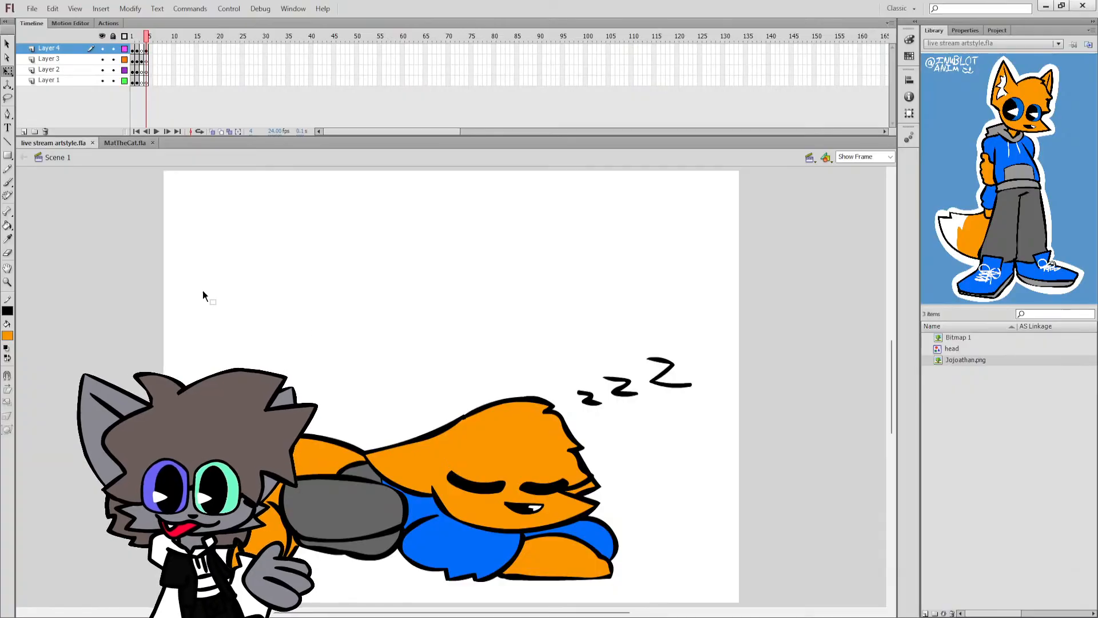
Draw a black trail of small thought puffs rising from the fox's head to a large cloud-shaped thought bubble.
click(8, 182)
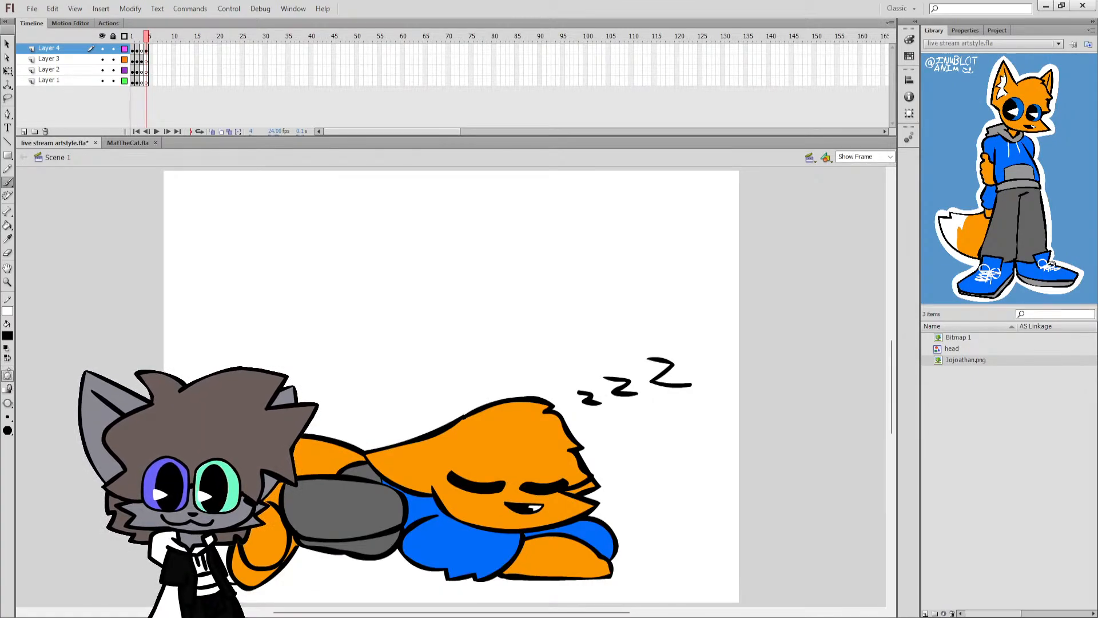
key(q)
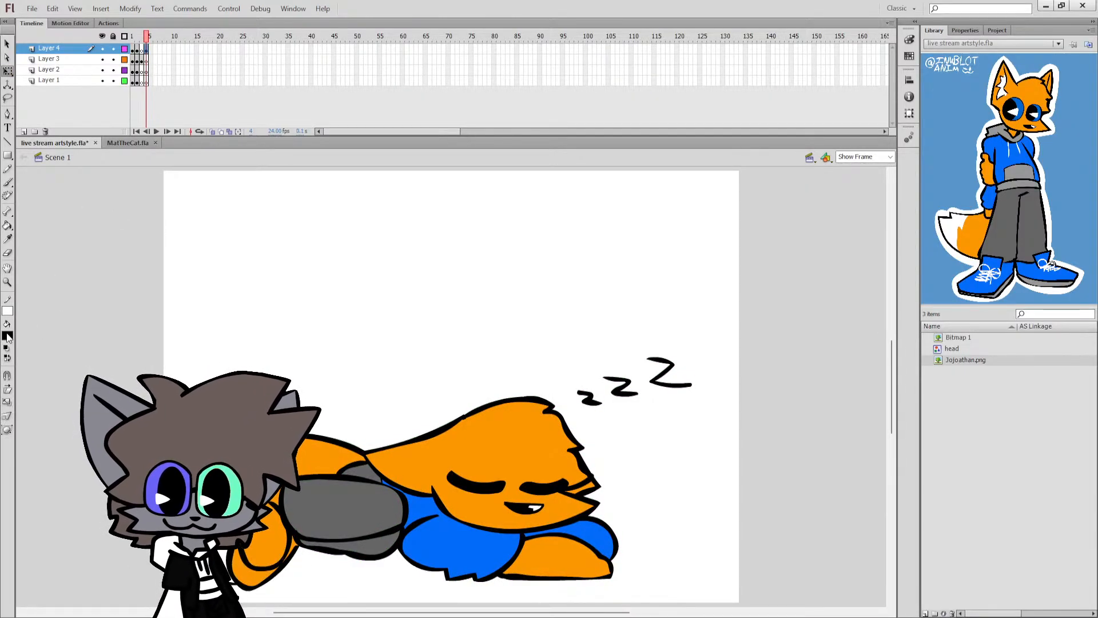
click(530, 477)
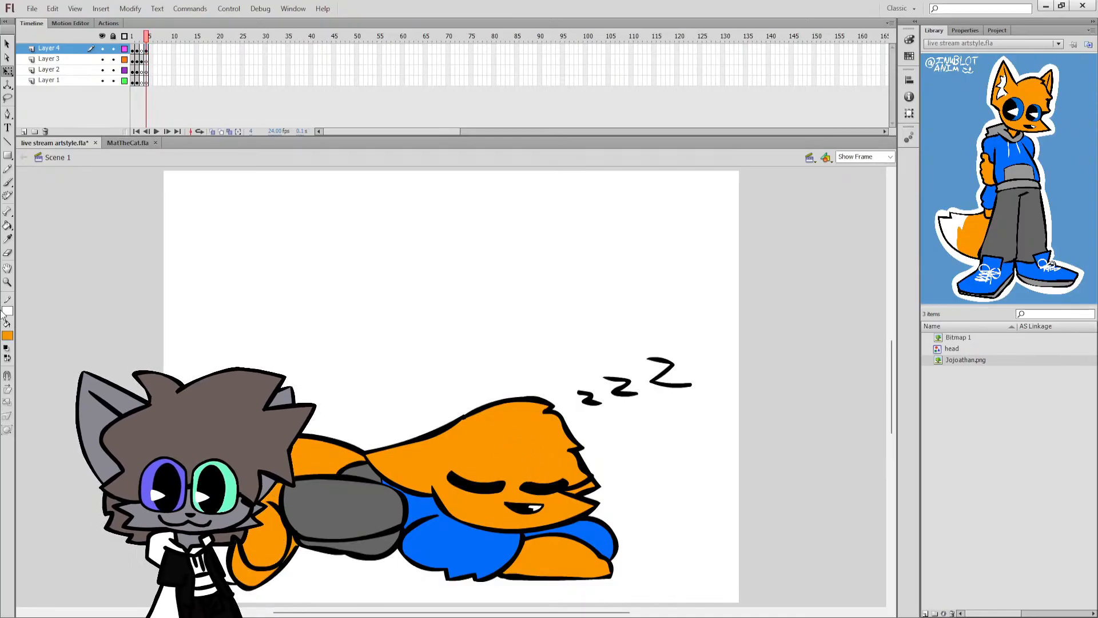
click(6, 348)
key(b)
click(8, 358)
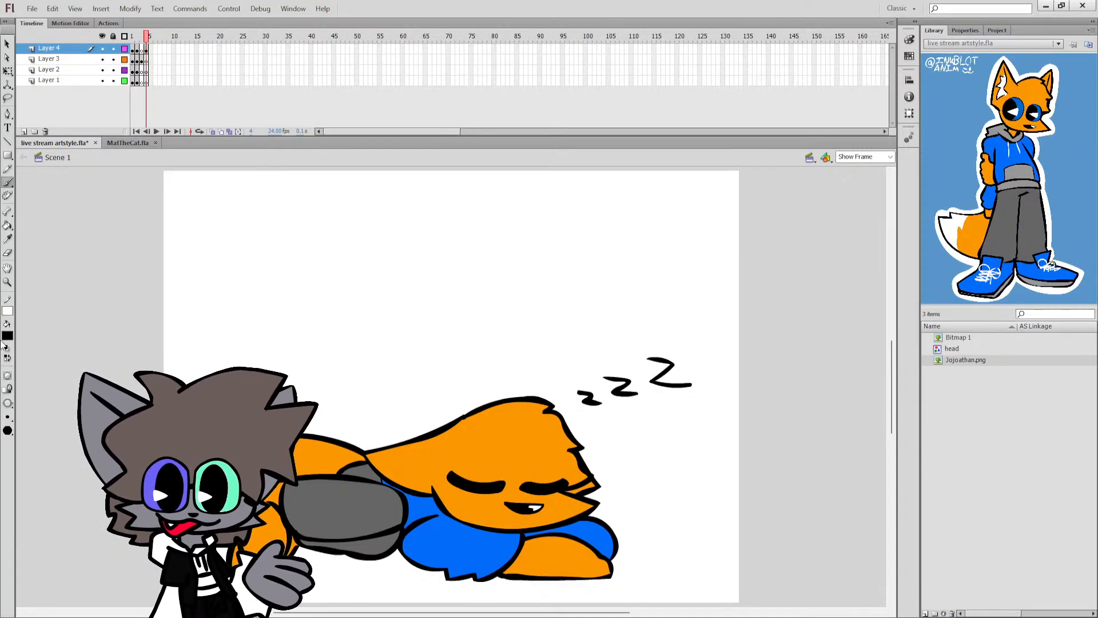
click(149, 48)
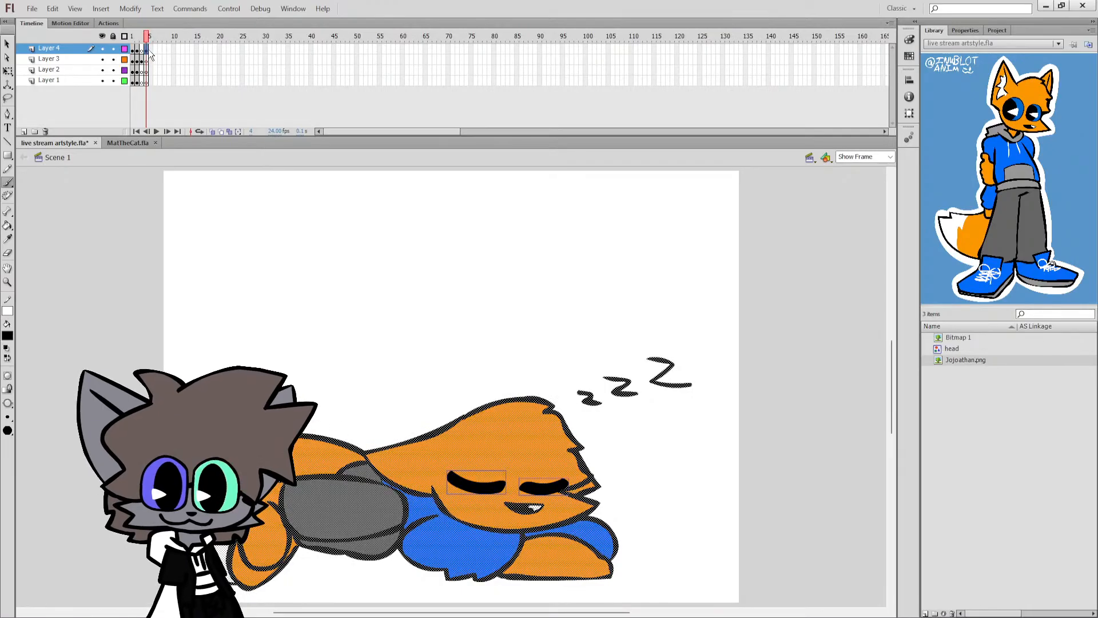
drag(147, 60, 147, 61)
click(147, 50)
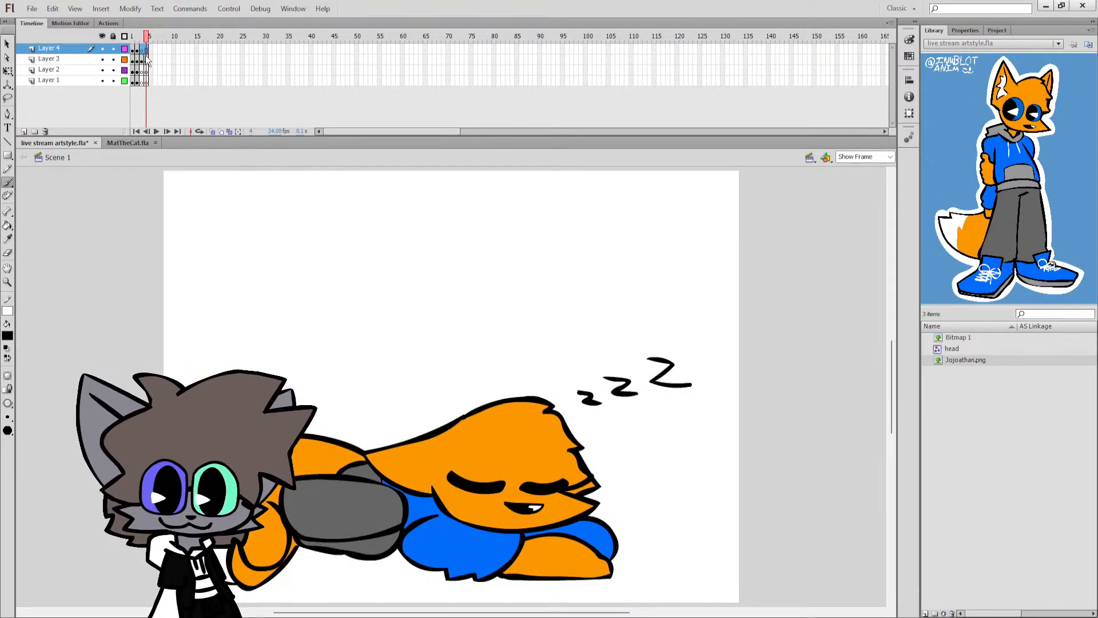
click(458, 405)
mouse_move(452, 386)
mouse_down()
mouse_move(464, 390)
mouse_move(450, 384)
mouse_up()
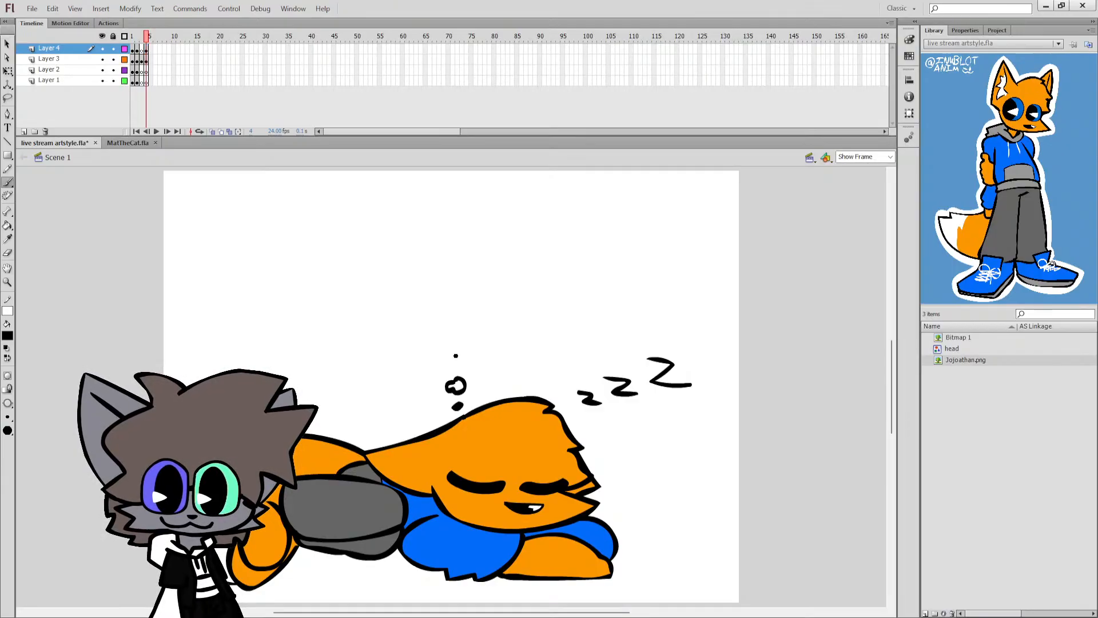
mouse_move(445, 341)
mouse_down()
mouse_move(445, 351)
mouse_move(481, 344)
mouse_move(458, 336)
mouse_up()
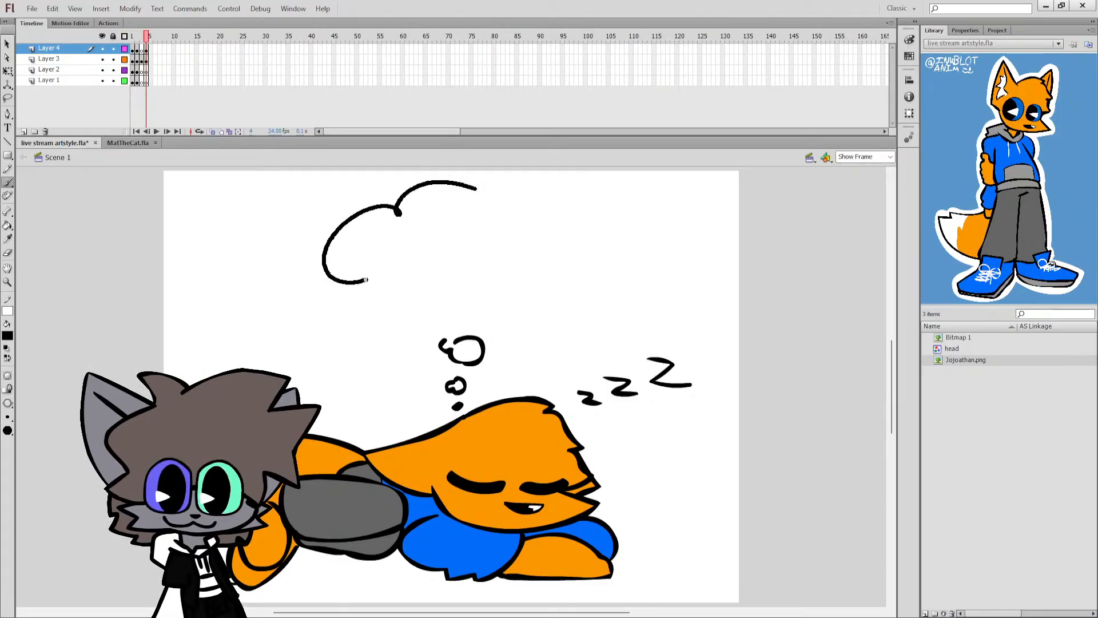
drag(542, 185, 478, 184)
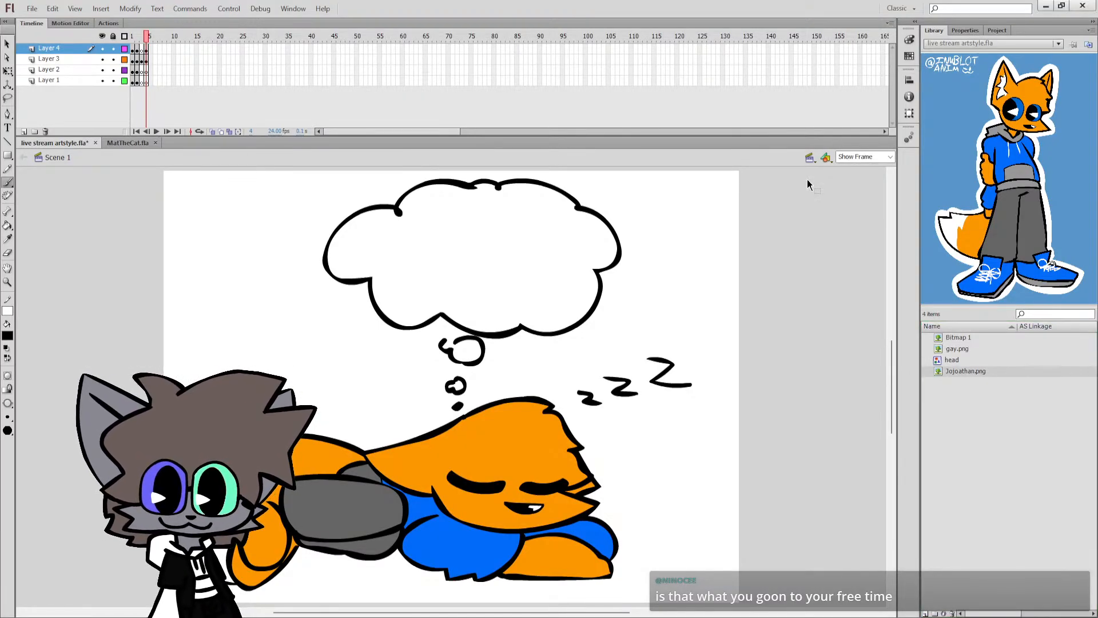
Fill the large thought bubble with the rainbow-striped gay.png bitmap.
drag(951, 369, 311, 278)
click(7, 336)
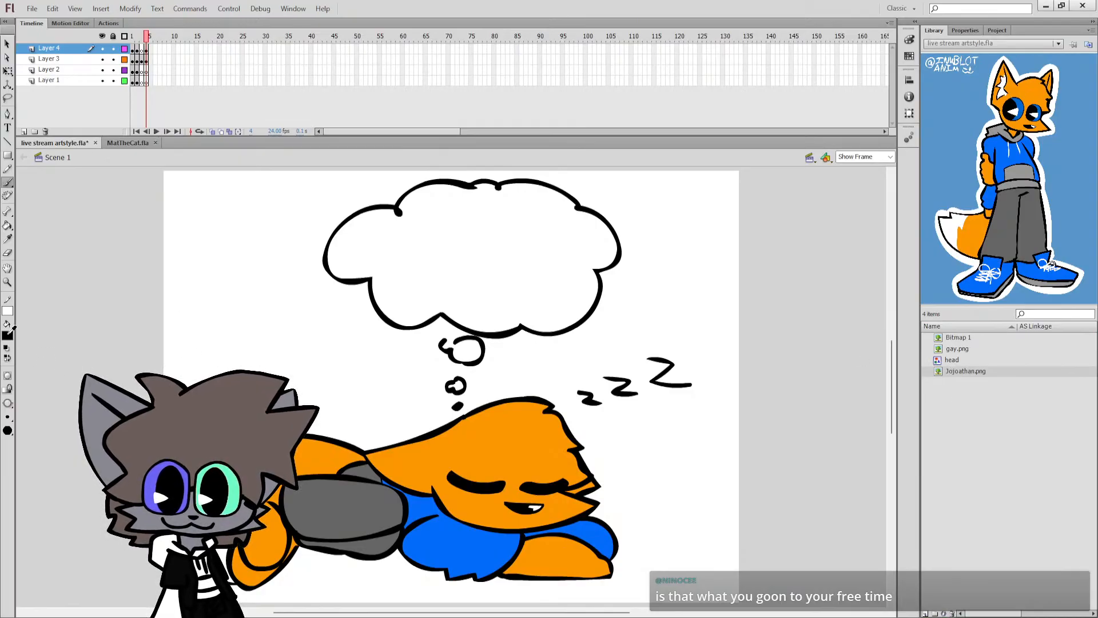
click(78, 467)
key(k)
click(351, 266)
key(b)
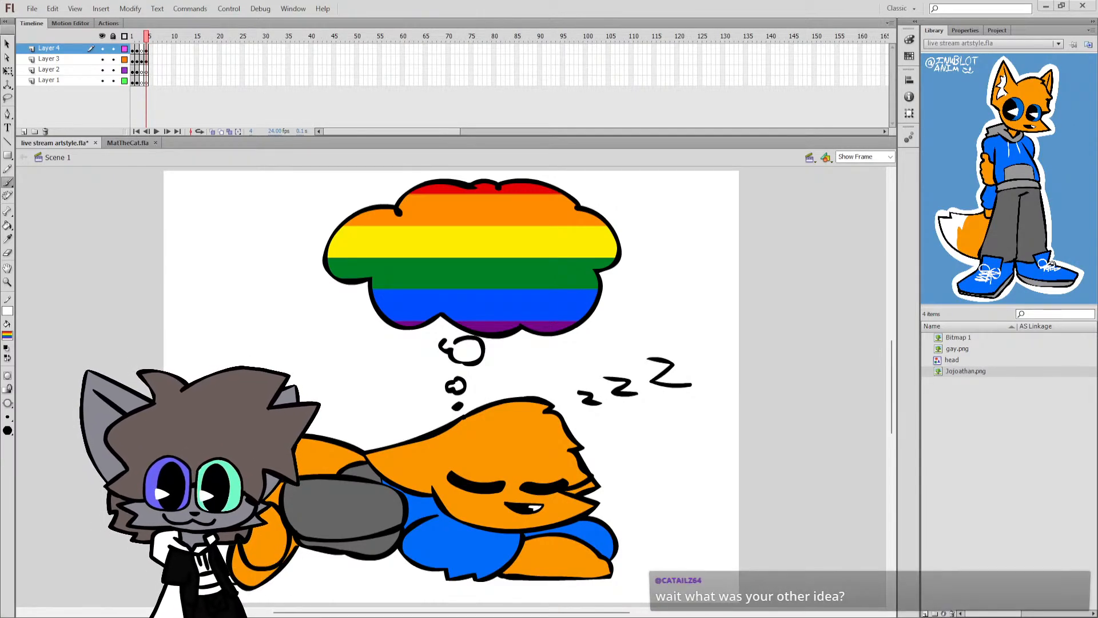
Paste the copied image, place it beside the stage and remove it again.
key(q)
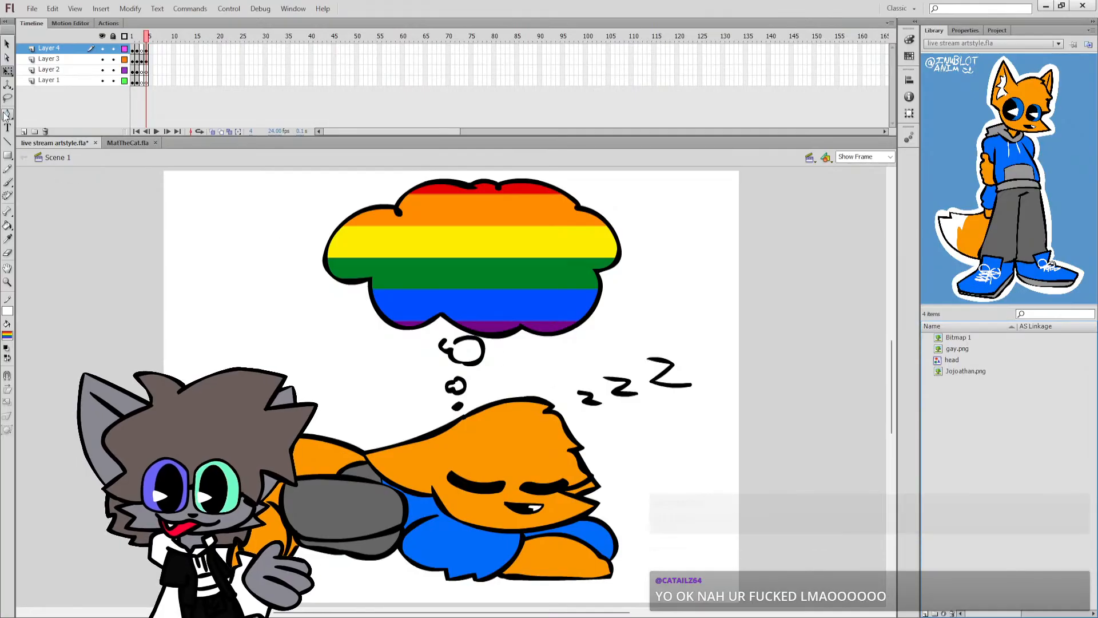
click(8, 74)
key(ctrl+v)
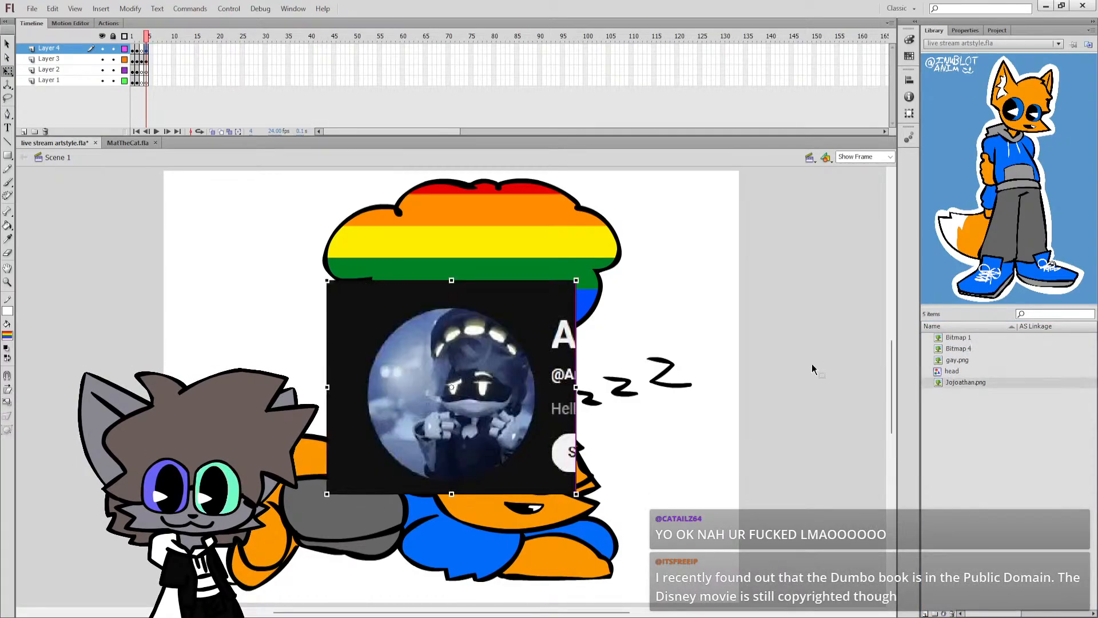
drag(457, 434, 799, 389)
drag(621, 612, 707, 612)
drag(687, 382, 771, 383)
click(686, 501)
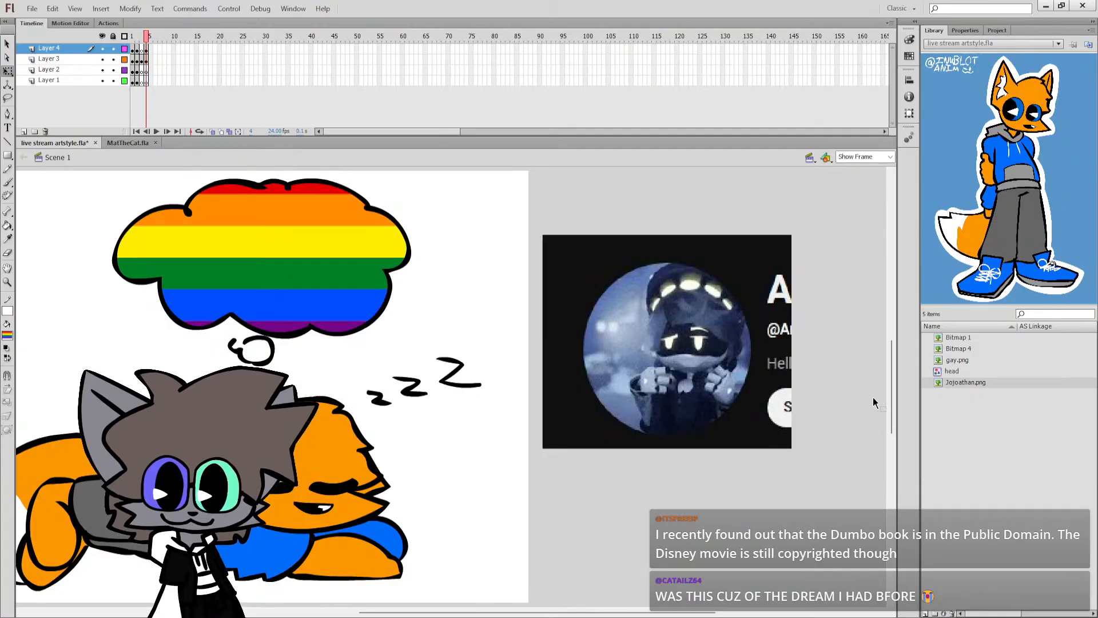
click(744, 380)
key(Delete)
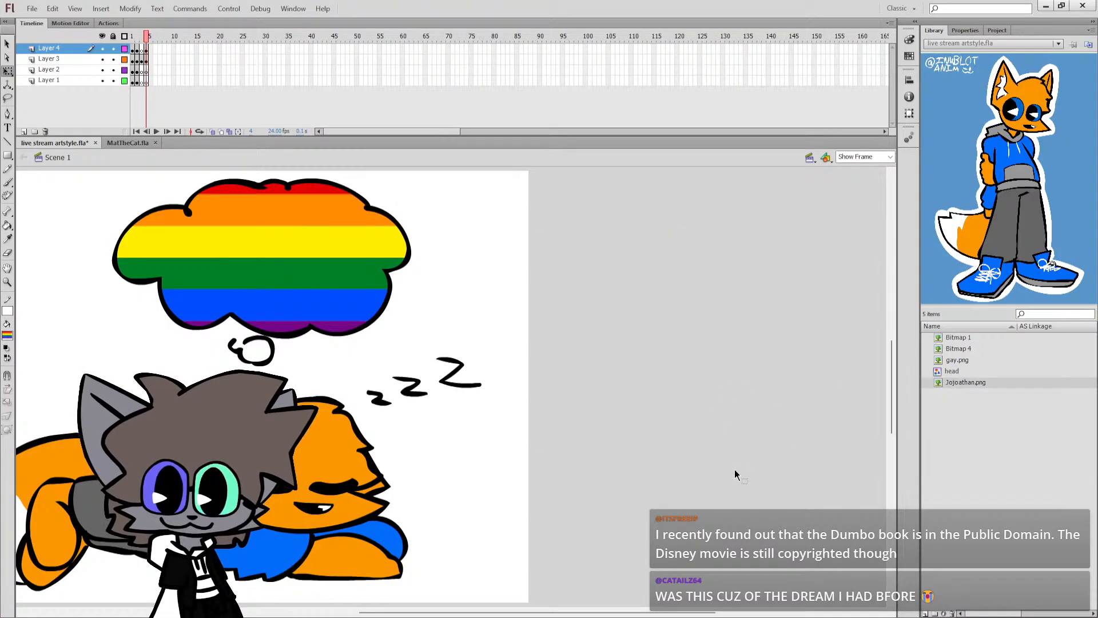
Save the document and fill the two outlined thought puffs below the cloud with the rainbow bitmap.
drag(661, 612, 546, 612)
key(ctrl+s)
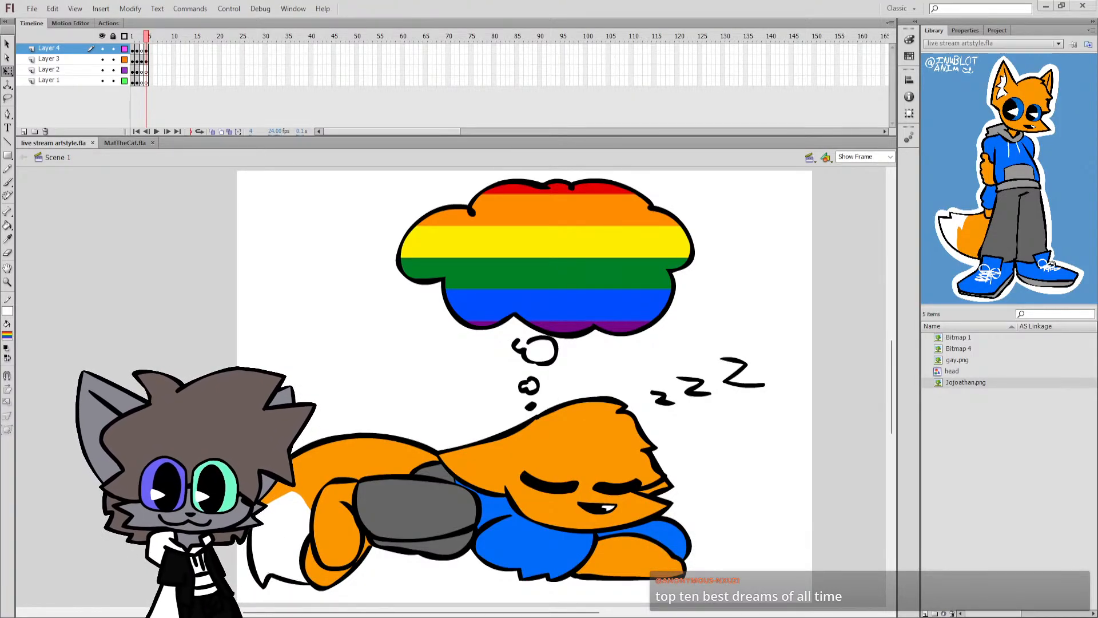
key(k)
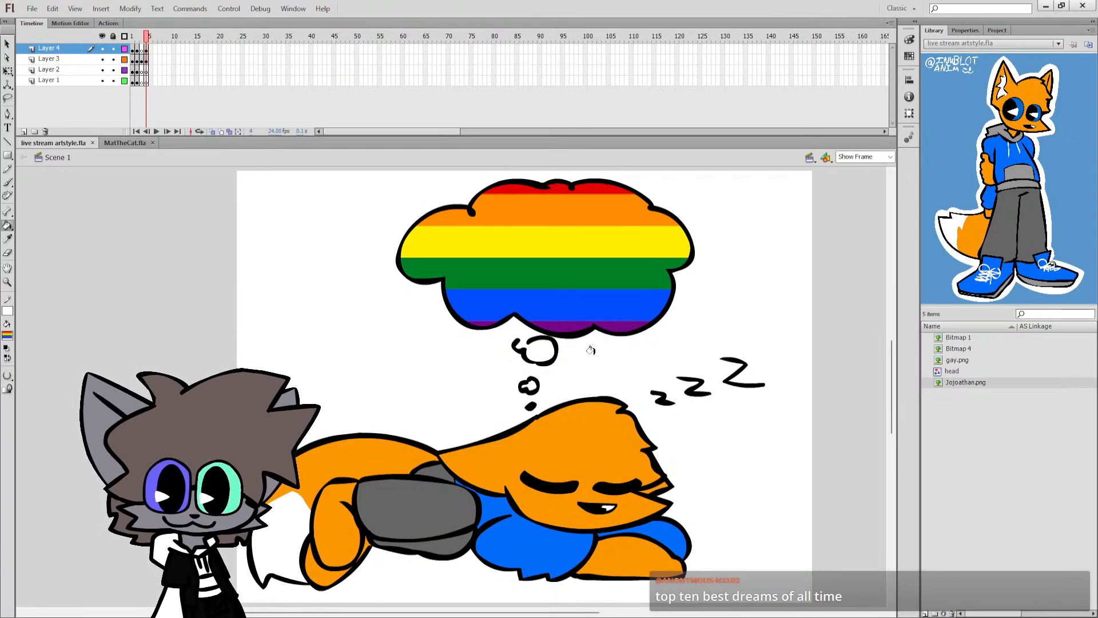
click(528, 345)
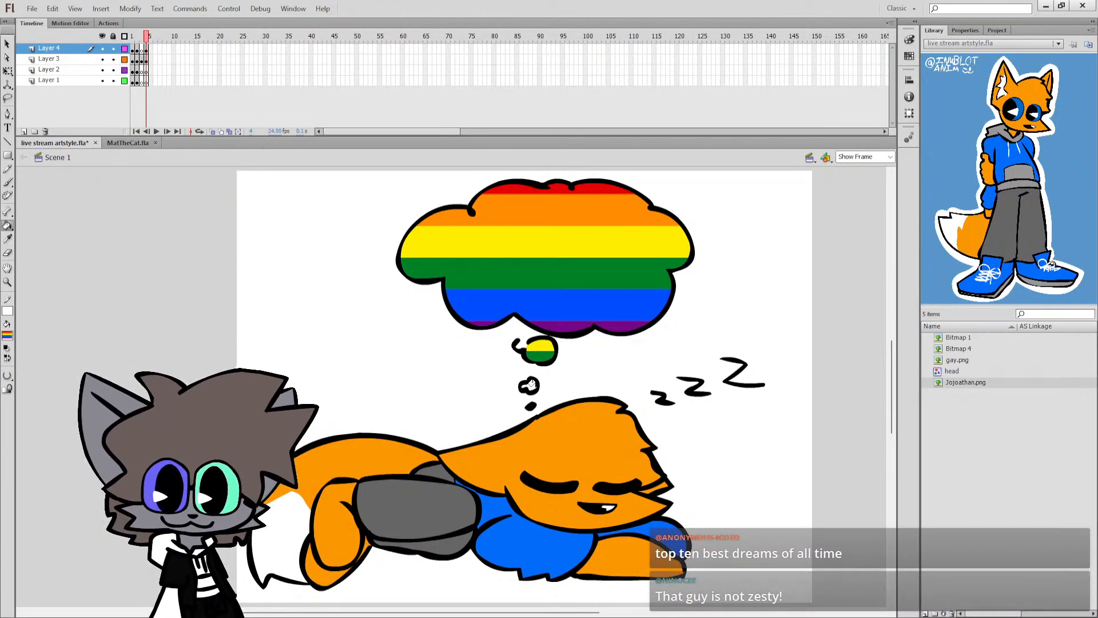
click(530, 385)
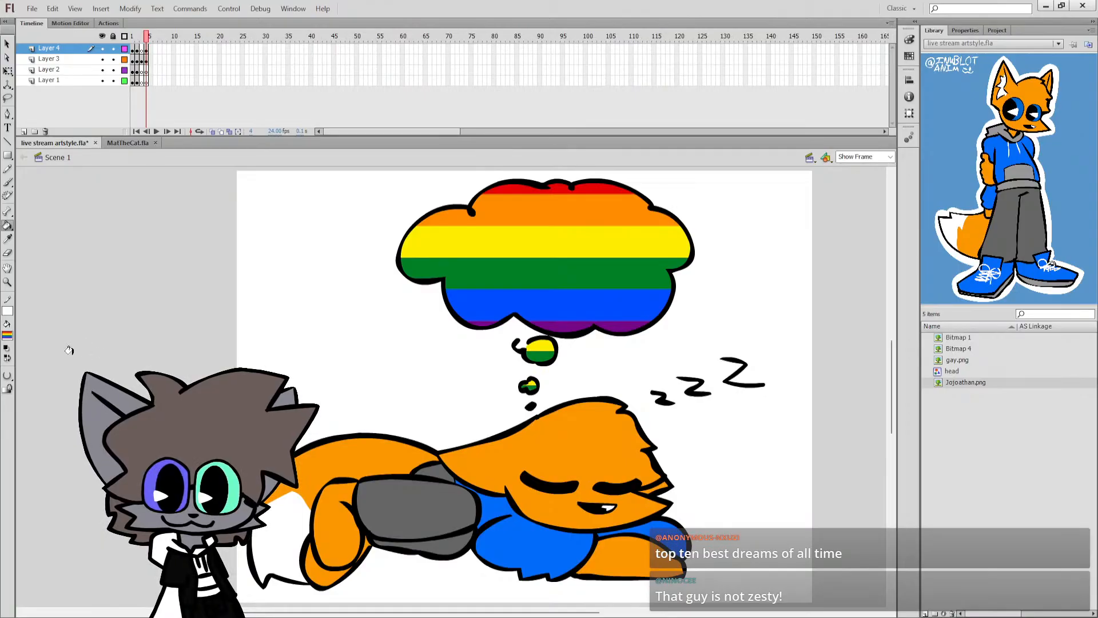
Restore the default colours and swap them to a white stroke and black fill, with the Brush active, and save the document.
click(7, 349)
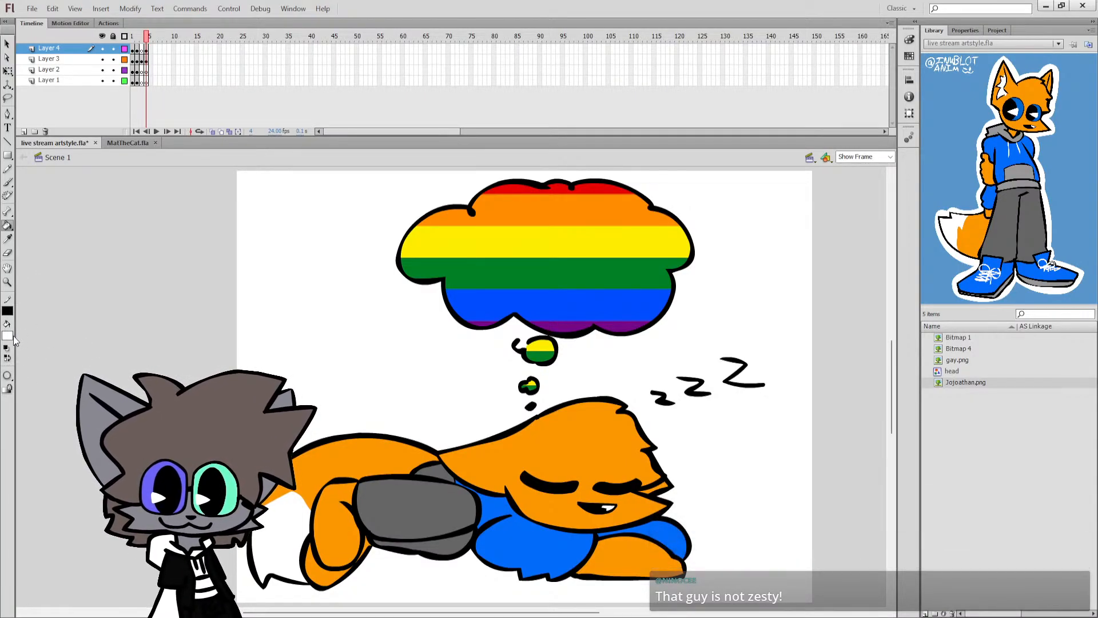
click(7, 358)
click(7, 184)
key(ctrl+s)
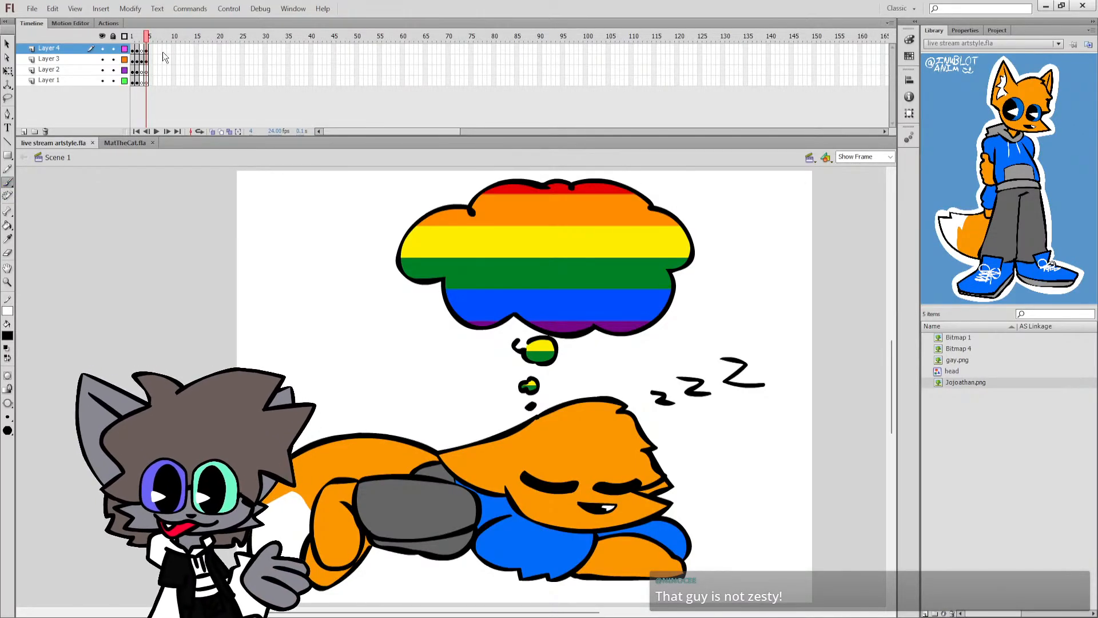
Insert blank keyframes at frame 5 on all four layers and save the document.
click(155, 82)
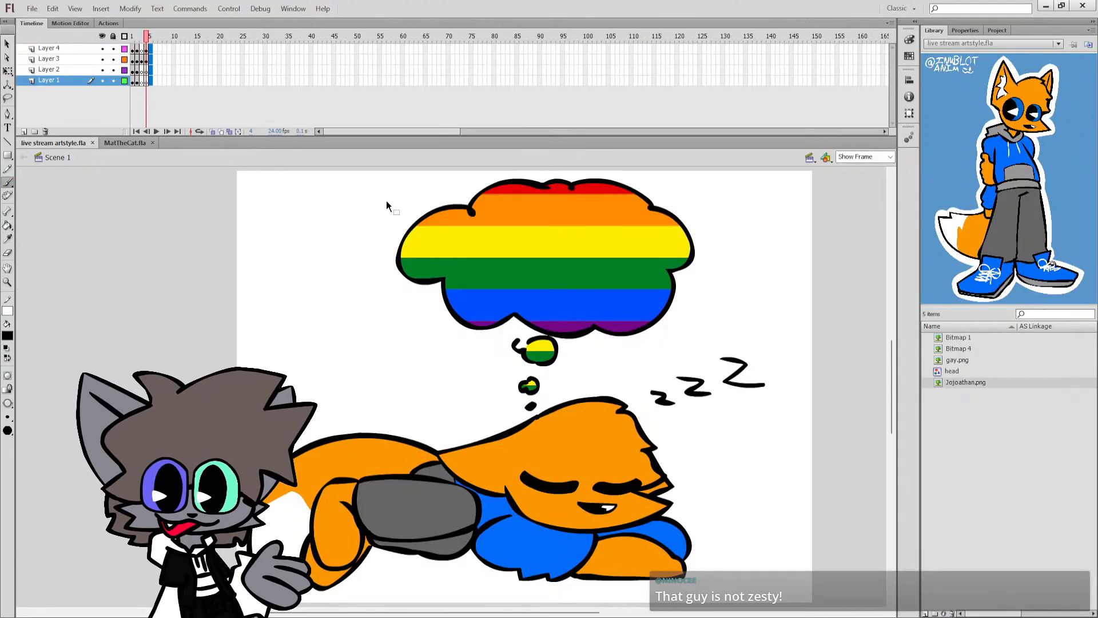
key(F7)
key(ctrl+s)
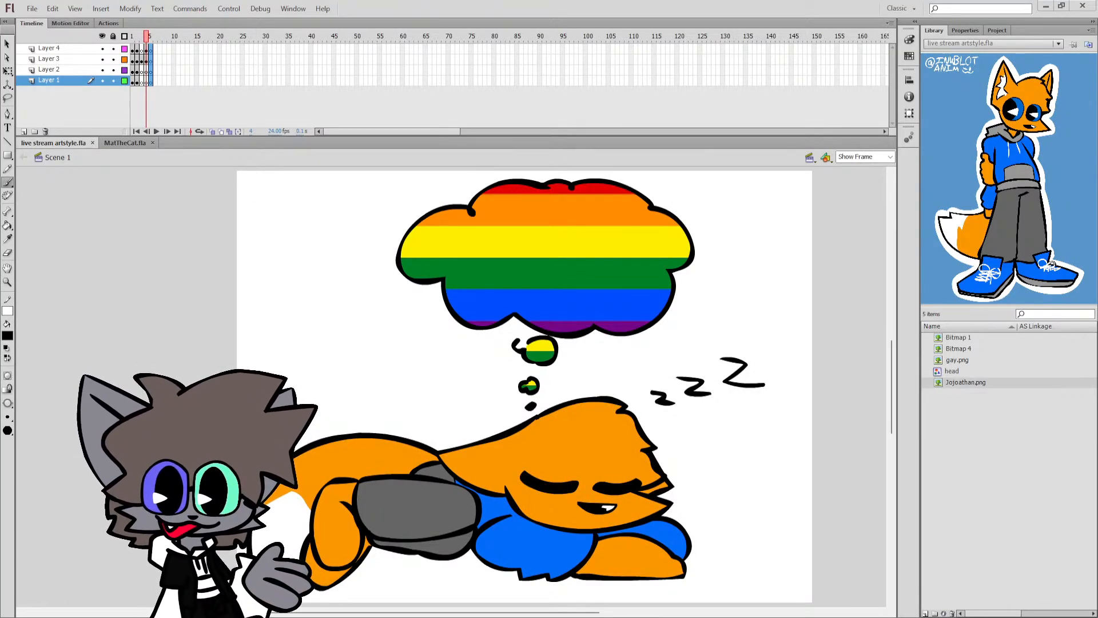
Move all the sleeping fox artwork on frame 4 to the right to centre it on the stage, and go to frame 5.
key(ctrl+a)
drag(611, 510, 649, 511)
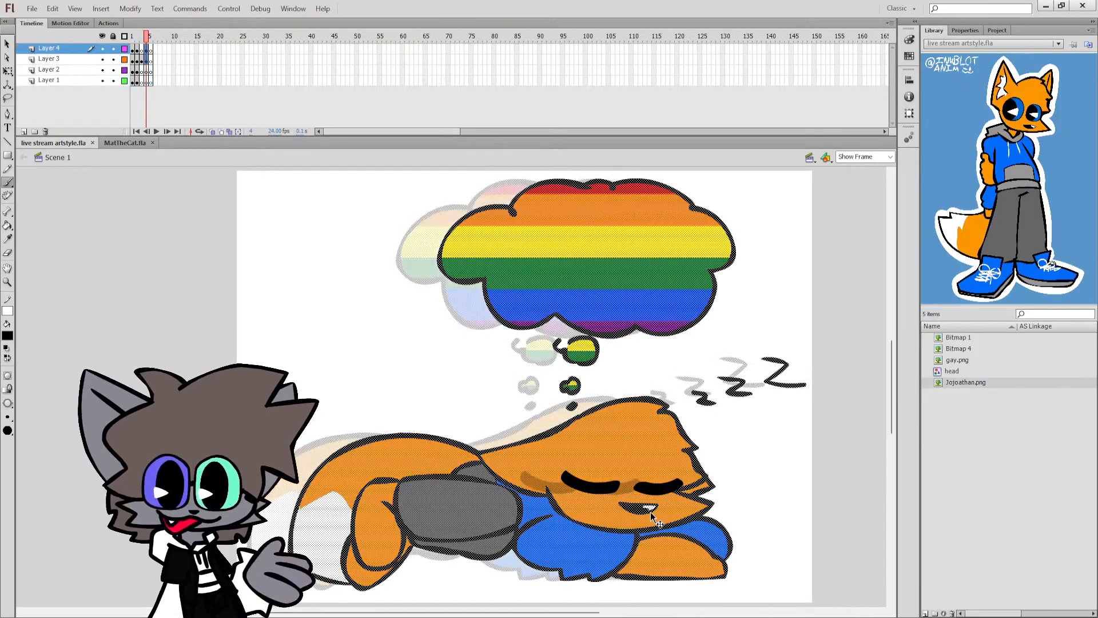
click(751, 473)
key(ctrl+z)
click(7, 71)
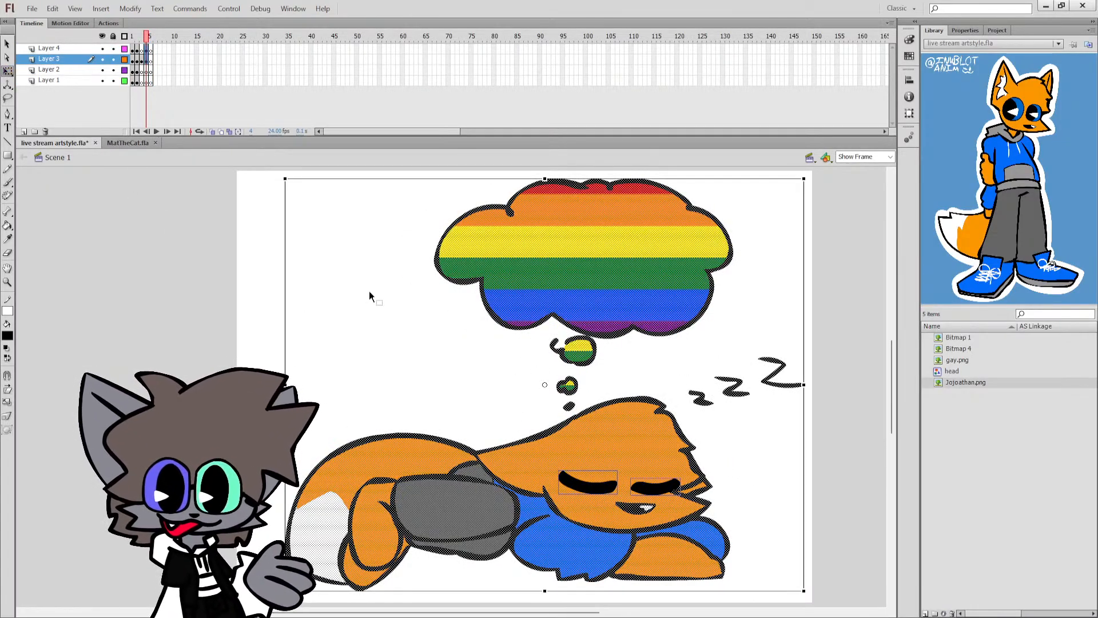
drag(665, 447, 658, 448)
click(752, 447)
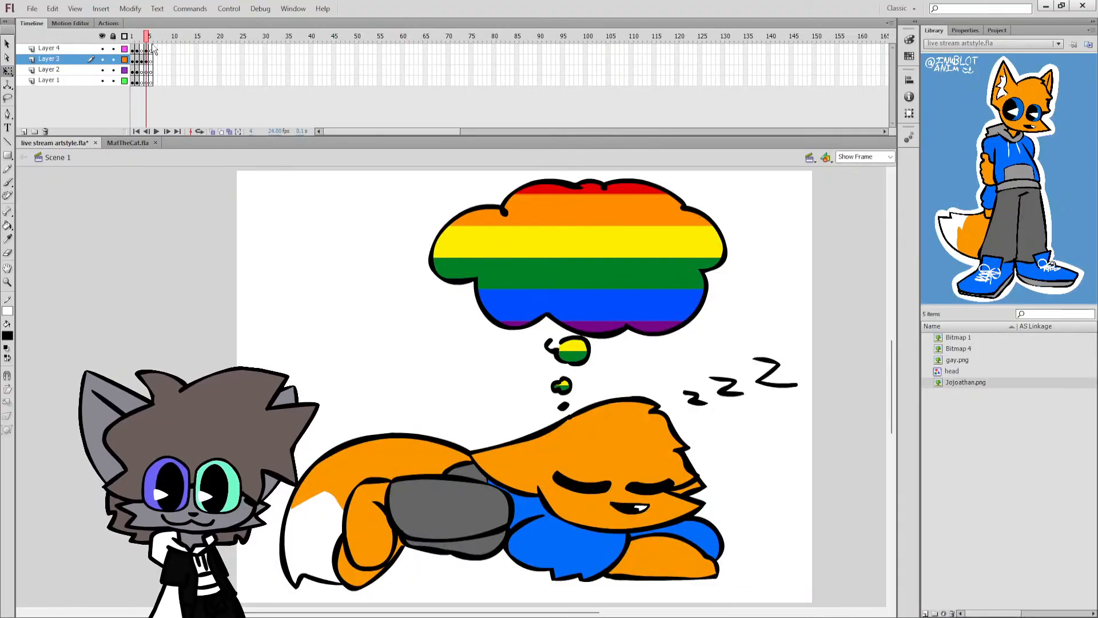
key(period)
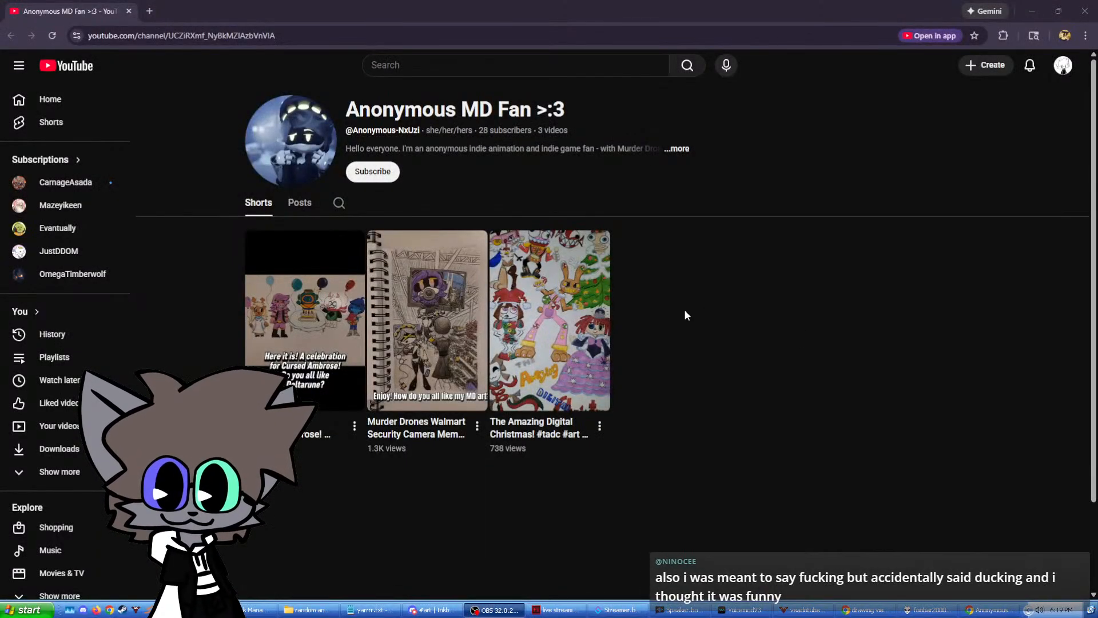
Open the YouTube channel's posts, compare both photos of the Walmart security camera drawing and expand that post's text.
click(293, 203)
scroll(564, 250, down, 2)
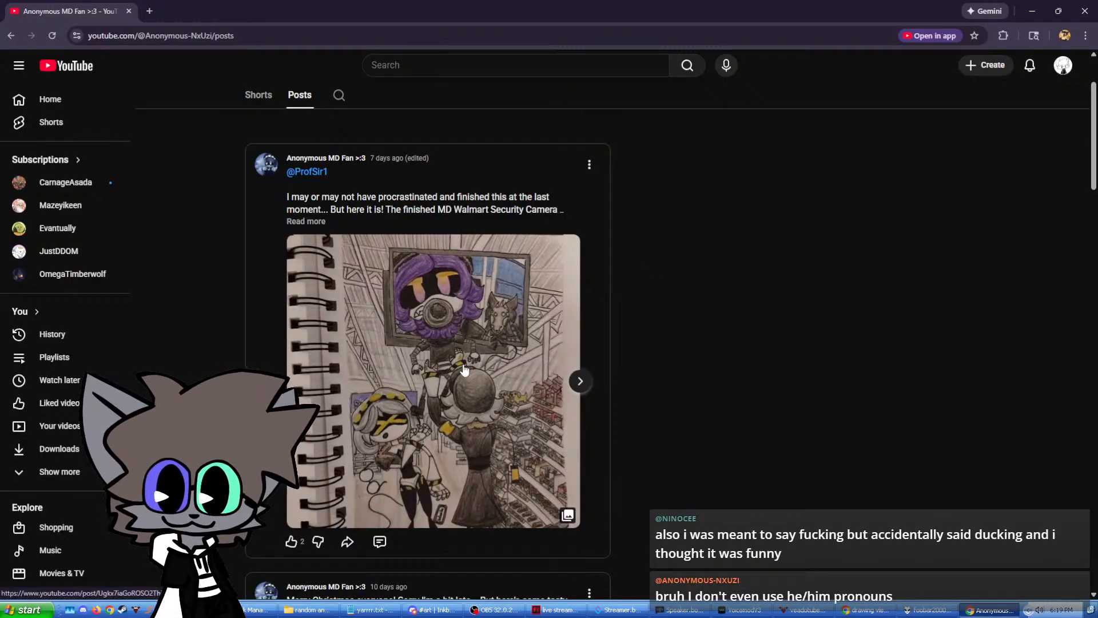
scroll(572, 320, down, 1)
click(577, 323)
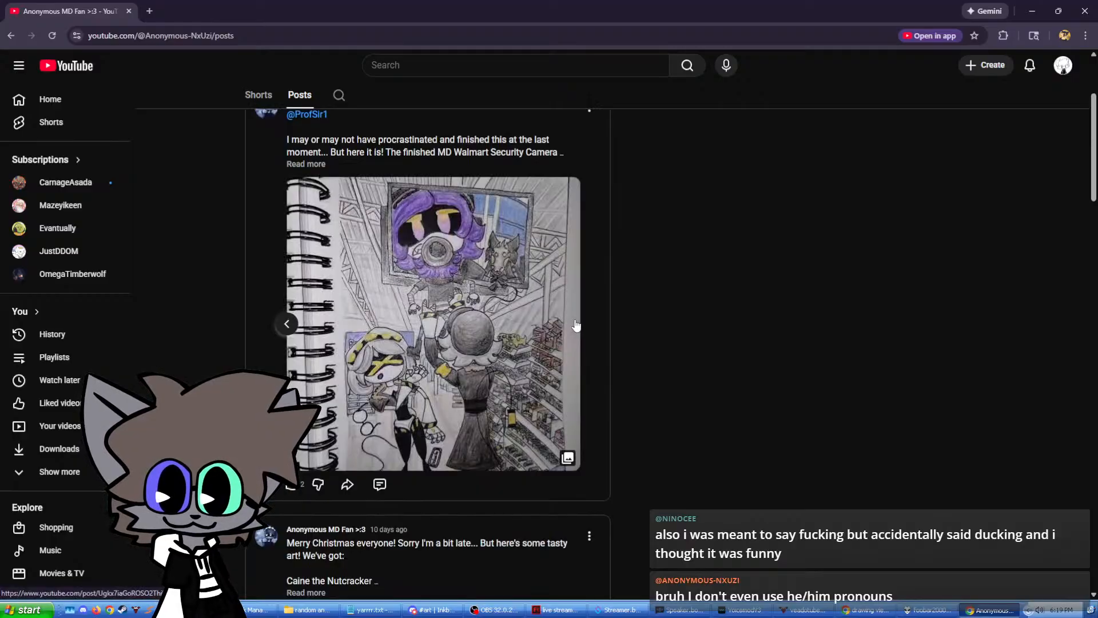
click(282, 329)
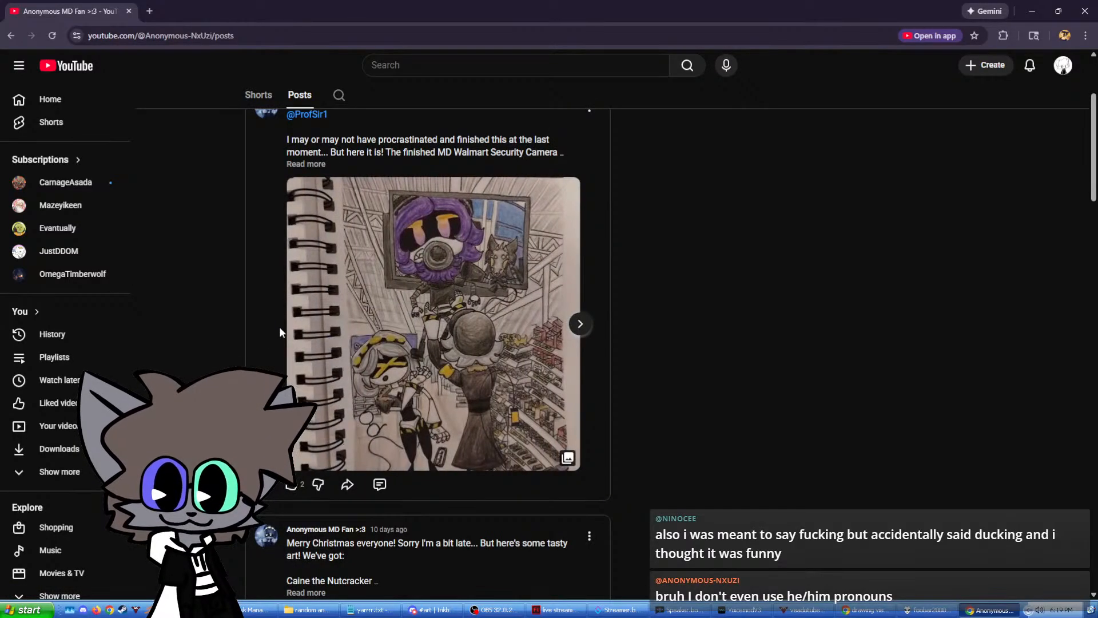
scroll(288, 275, up, 1)
click(304, 222)
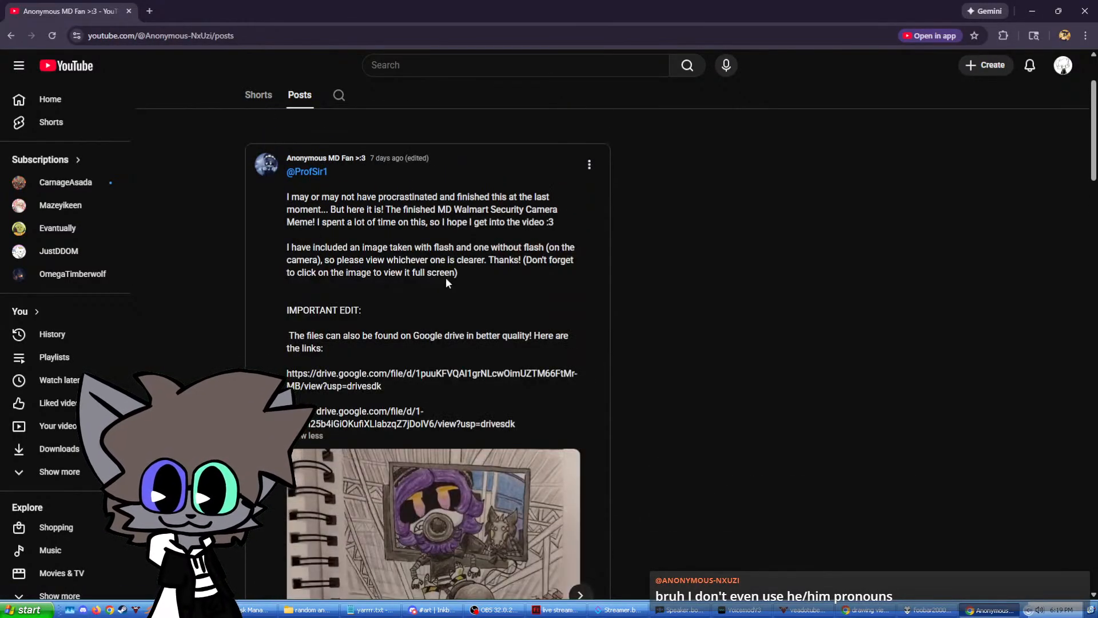
Read the expanded post and examine the drawings in it and in the Christmas post below.
scroll(445, 283, down, 2)
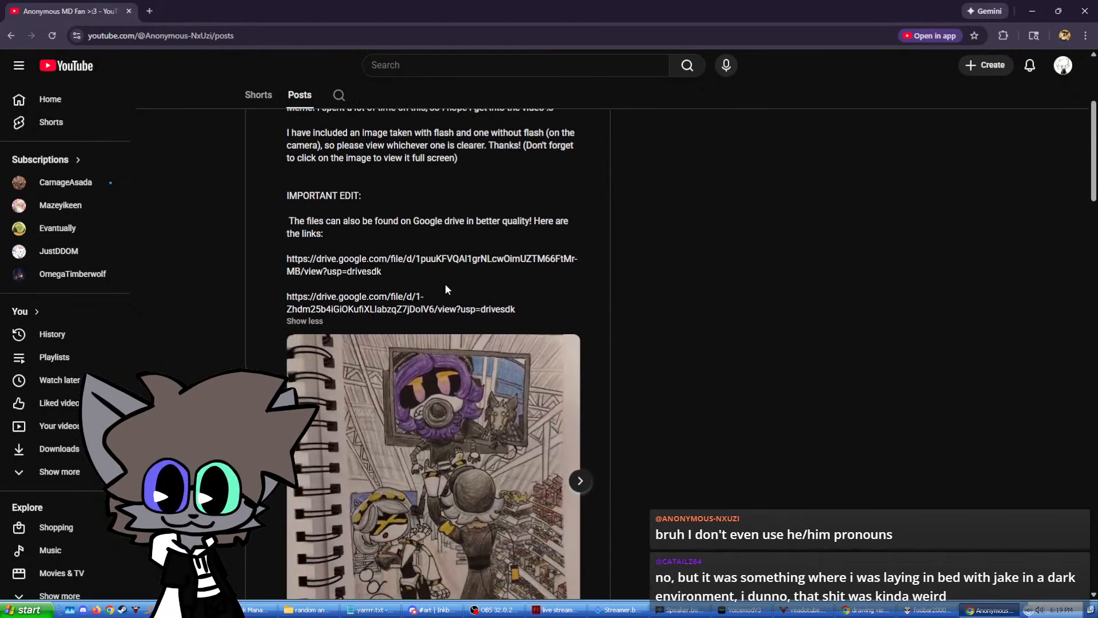
scroll(445, 285, down, 1)
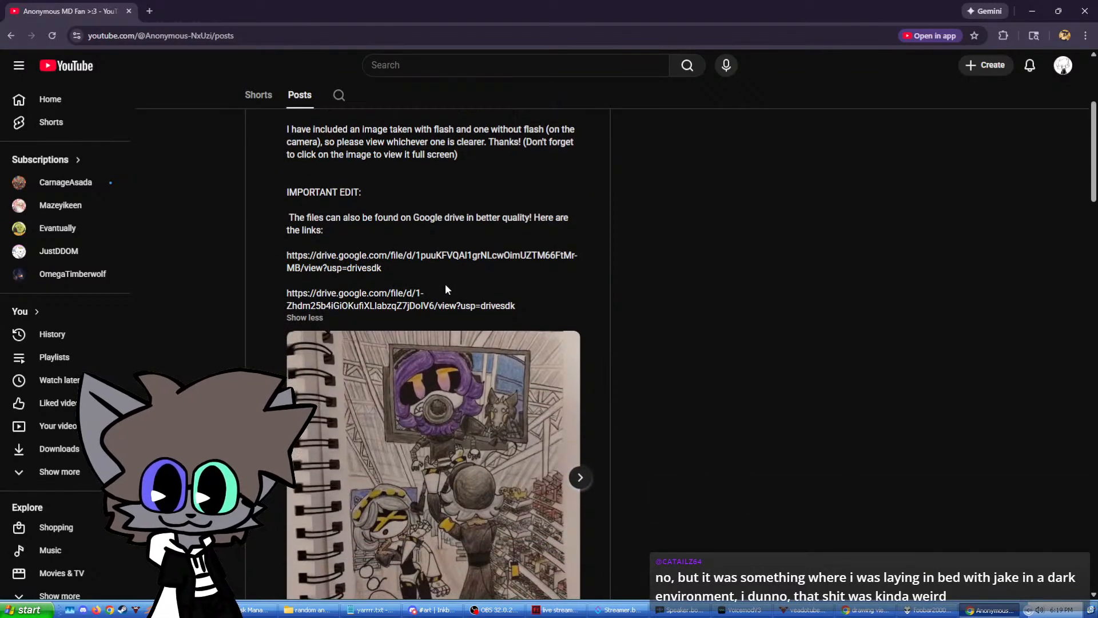
scroll(446, 287, down, 1)
scroll(446, 289, down, 2)
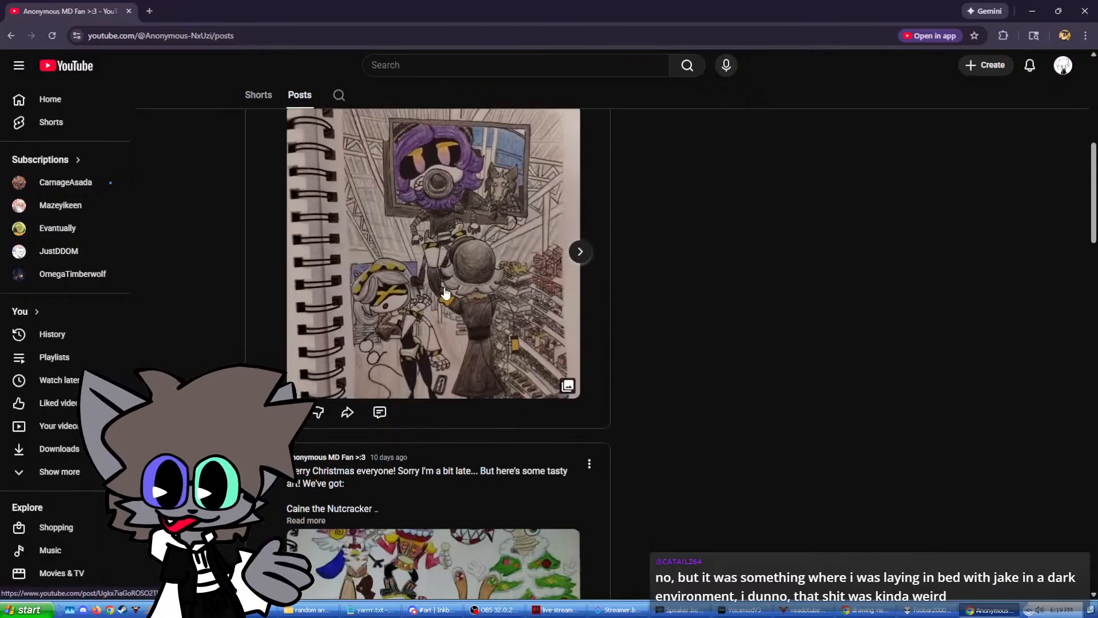
scroll(445, 293, down, 4)
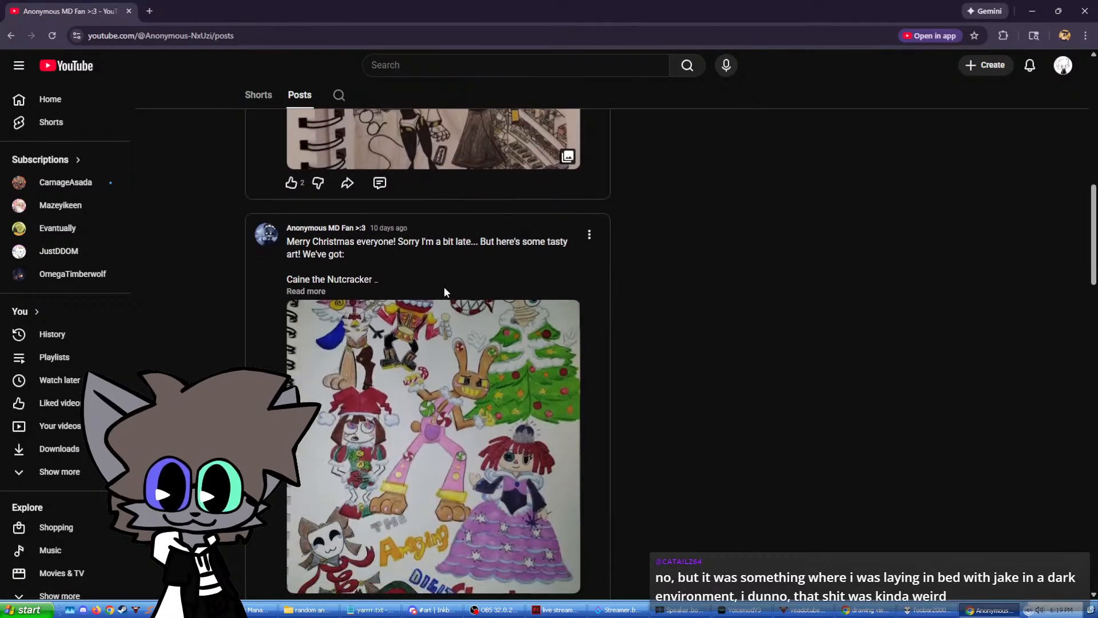
scroll(445, 292, up, 6)
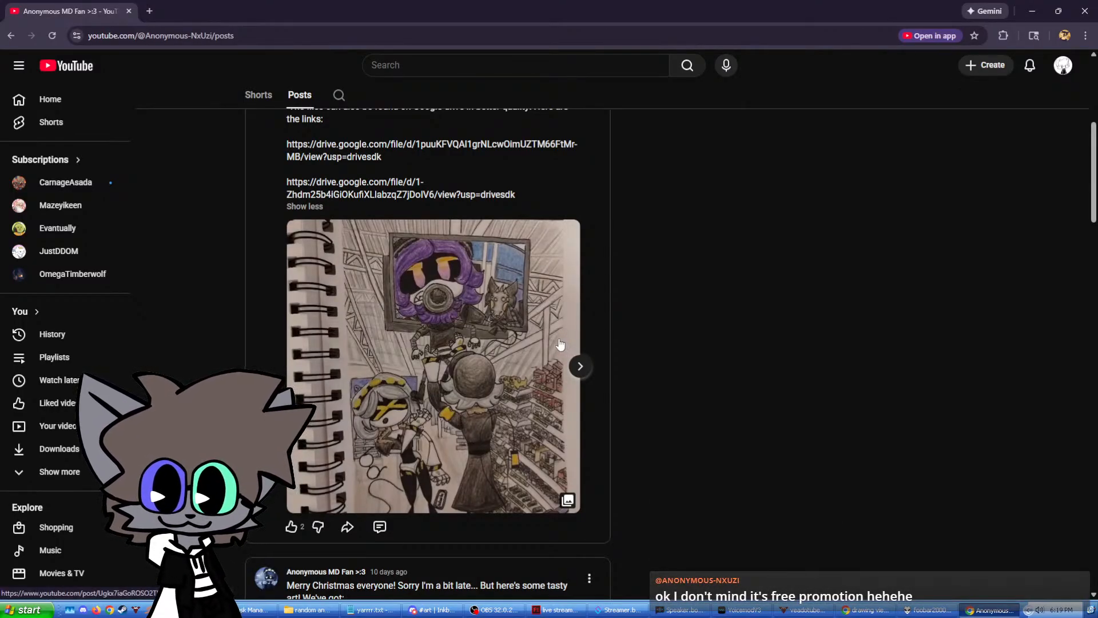
scroll(559, 343, up, 6)
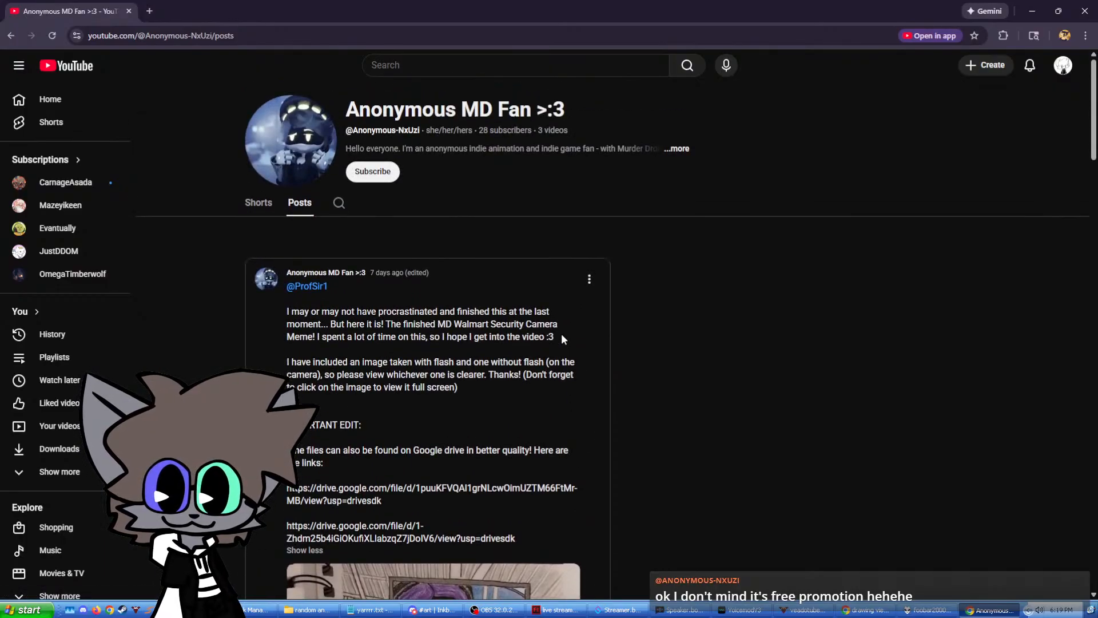
scroll(561, 337, down, 7)
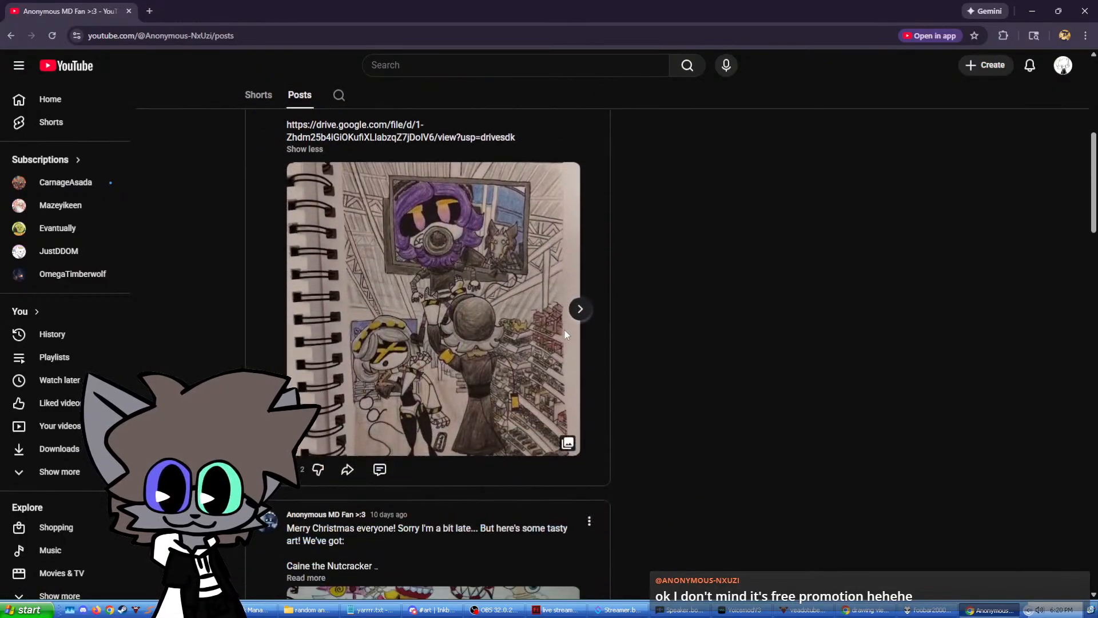
scroll(565, 335, up, 1)
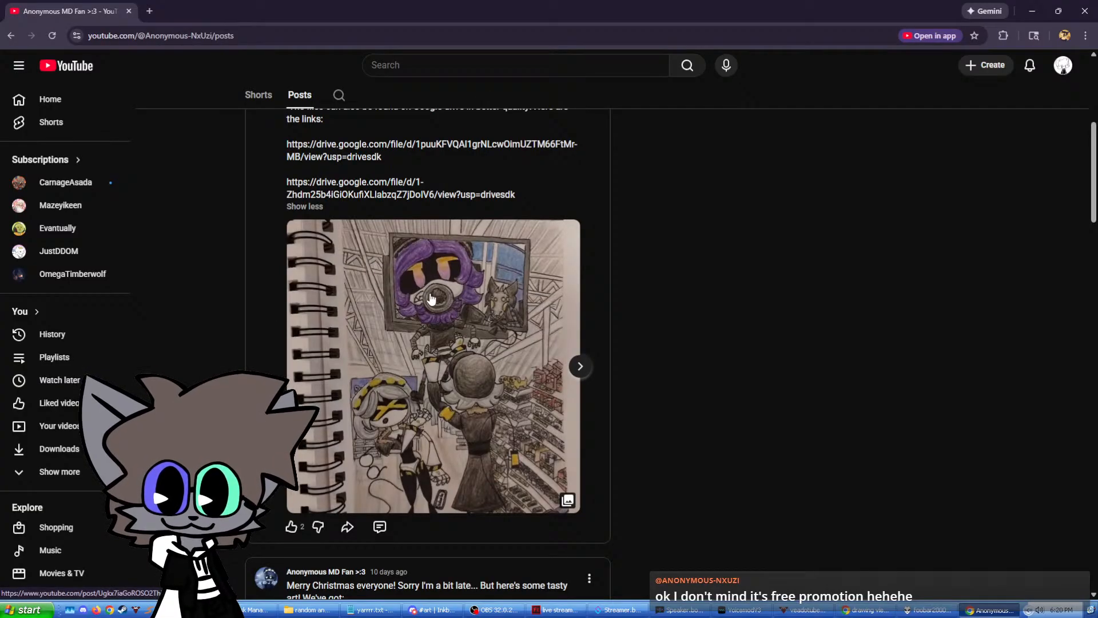
Find the JangelX post further down the channel's posts and expand its description.
scroll(434, 289, down, 8)
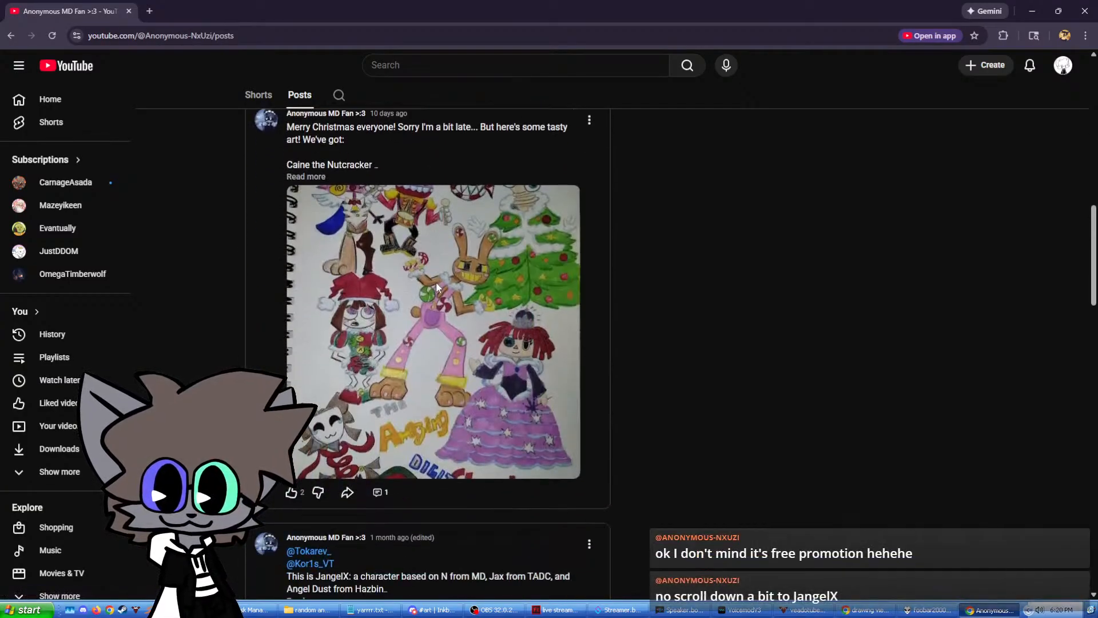
scroll(437, 289, down, 6)
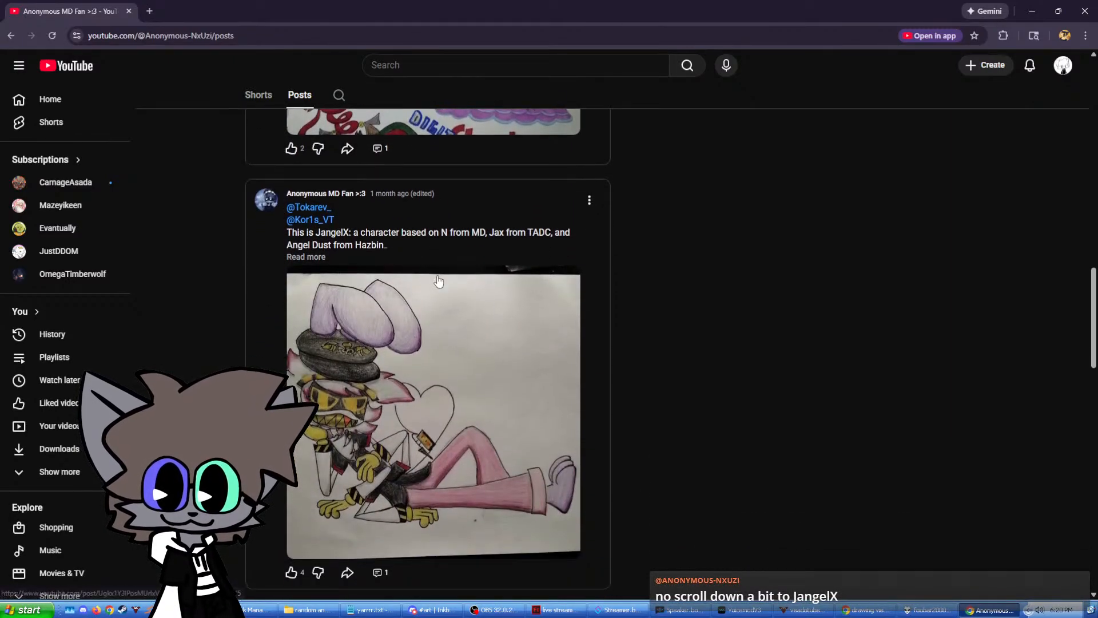
double_click(322, 246)
click(320, 258)
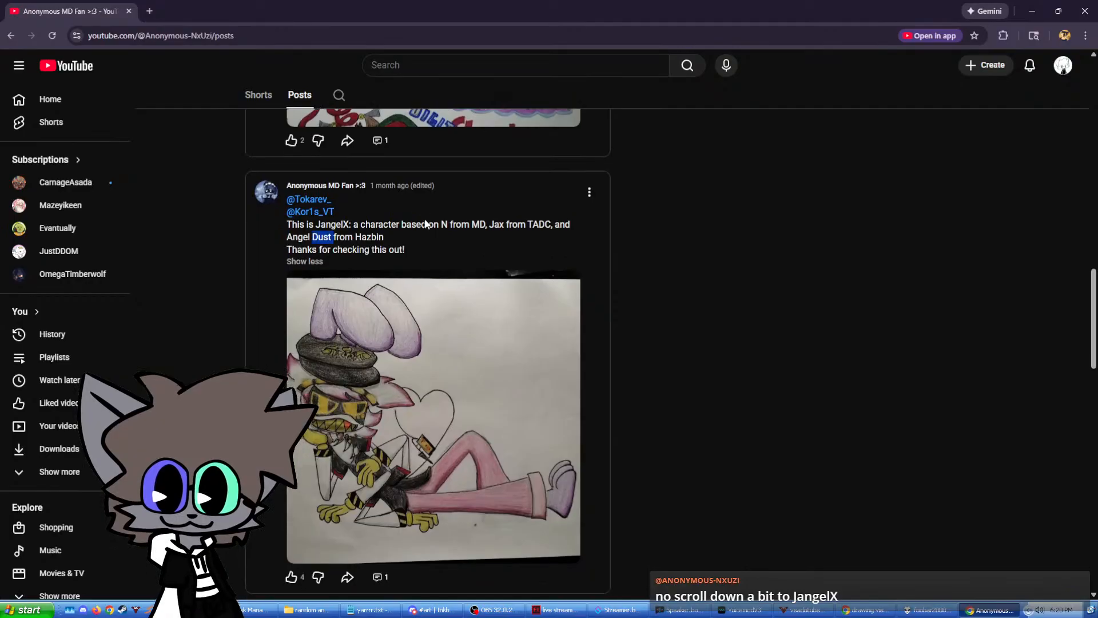
scroll(320, 258, down, 2)
Copy the JangelX drawing as an image and close the browser.
right_click(454, 351)
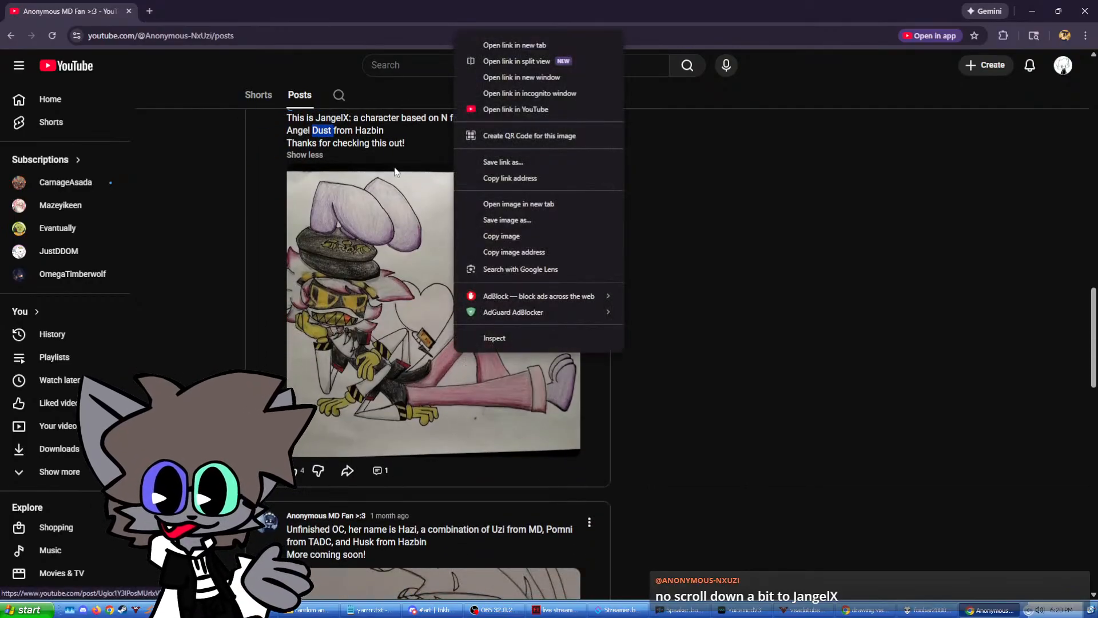
click(500, 236)
scroll(705, 212, down, 1)
scroll(634, 248, down, 1)
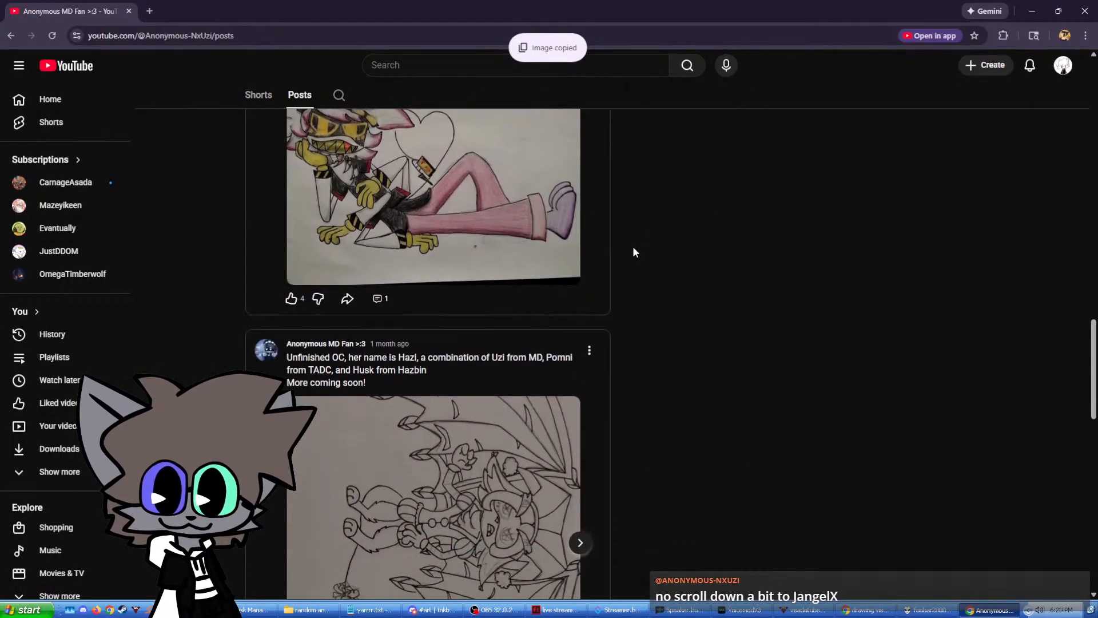
scroll(633, 250, up, 4)
click(1085, 11)
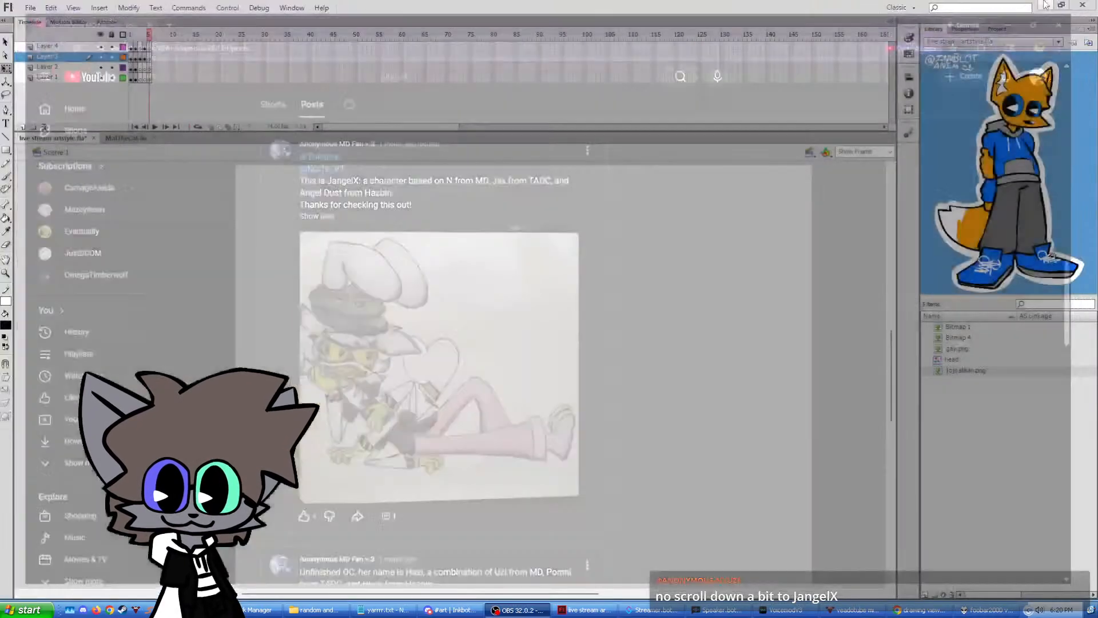
Paste the JangelX drawing on frame 5 to add it to the library, and delete it from the stage.
key(ctrl+v)
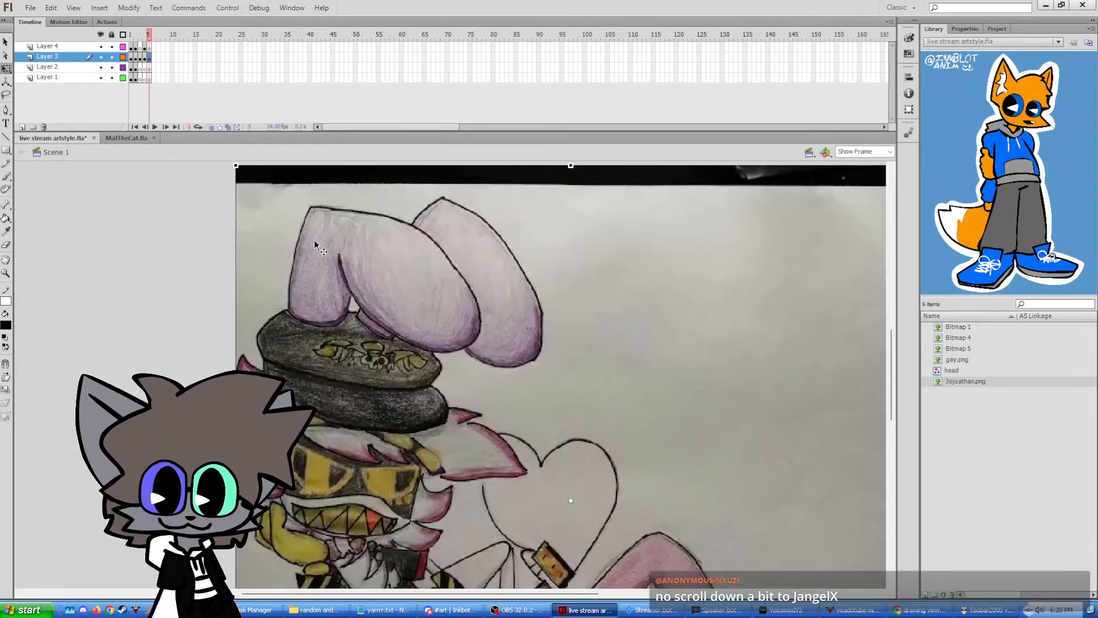
drag(515, 388, 359, 284)
key(Delete)
Show Bitmap 5 as the reference in a widened library preview and save the document.
click(952, 370)
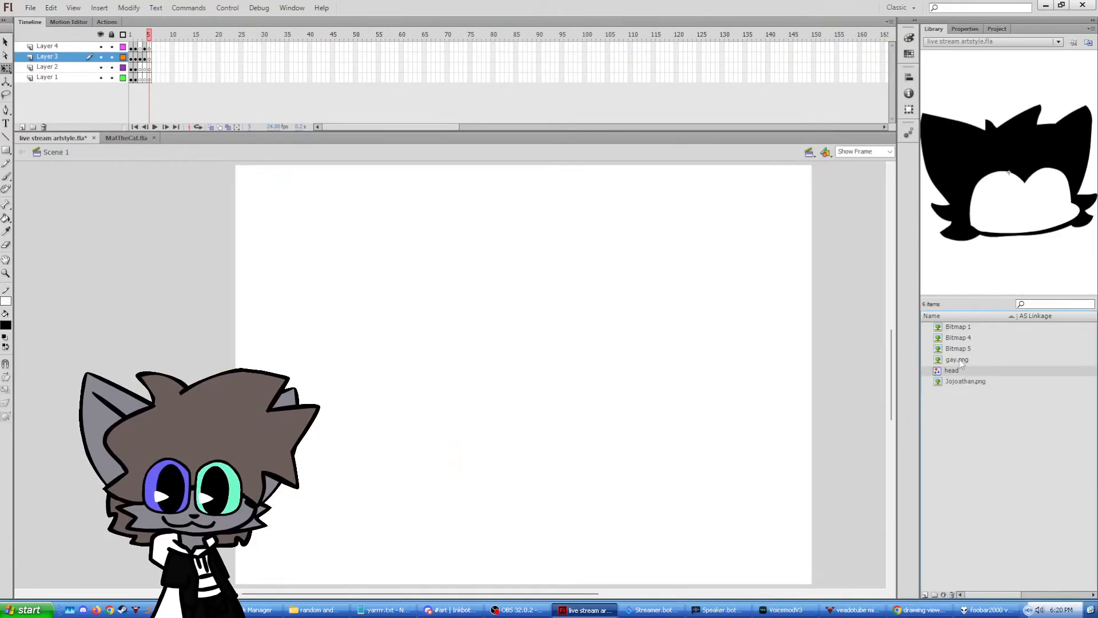
click(956, 360)
click(957, 337)
click(957, 347)
key(ctrl+s)
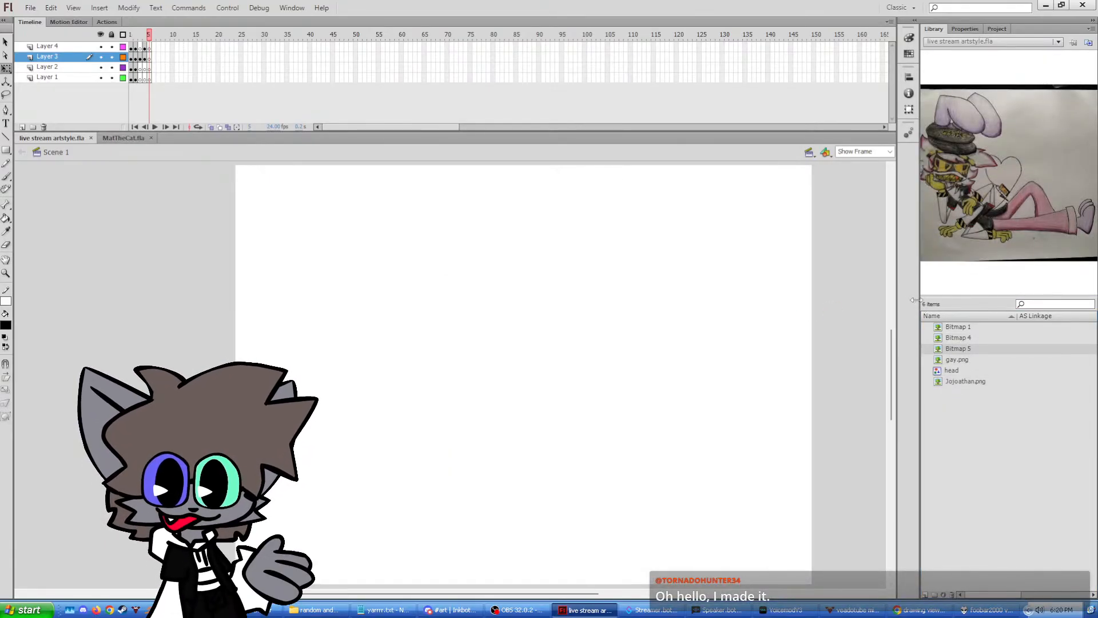
drag(915, 300, 845, 300)
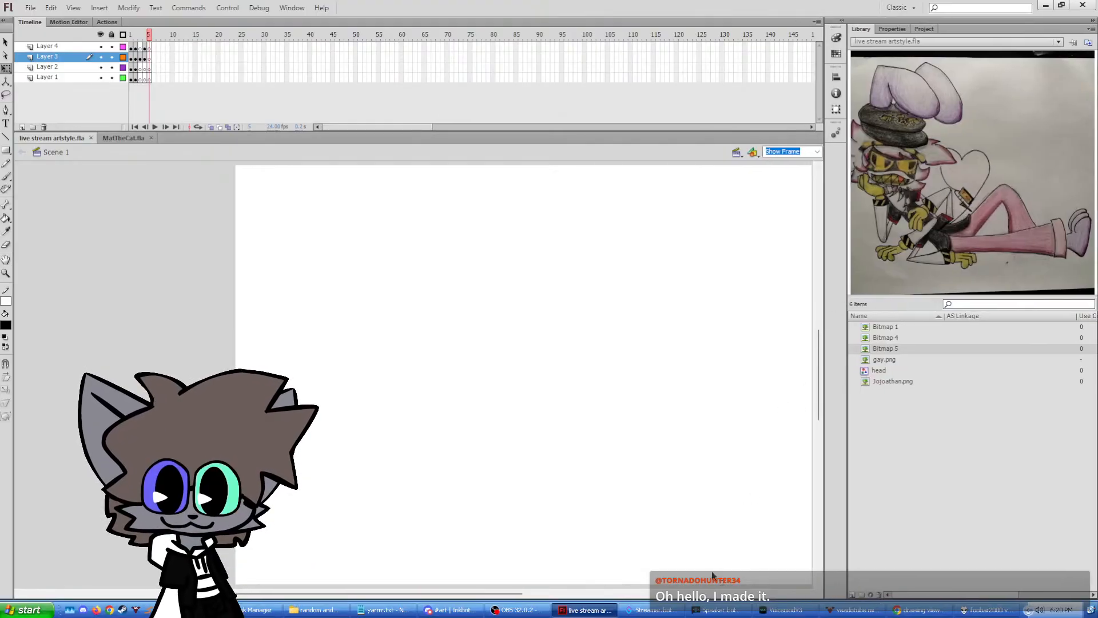
drag(522, 594, 548, 592)
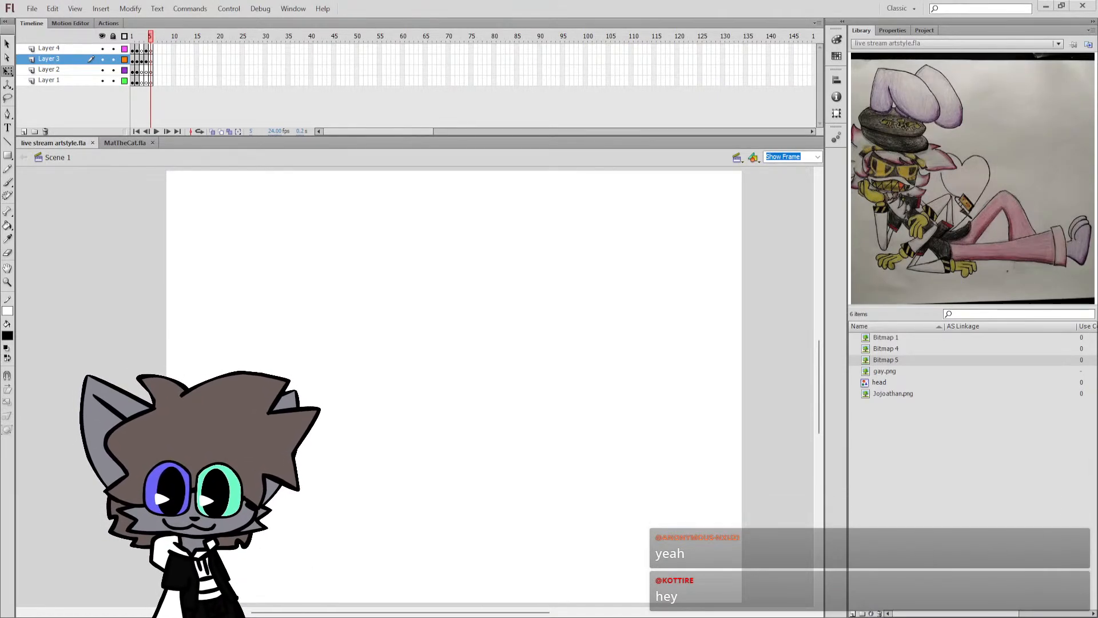
Look through the other library images, return the preview to Bitmap 5 and activate the Brush tool.
click(921, 394)
click(892, 373)
click(886, 360)
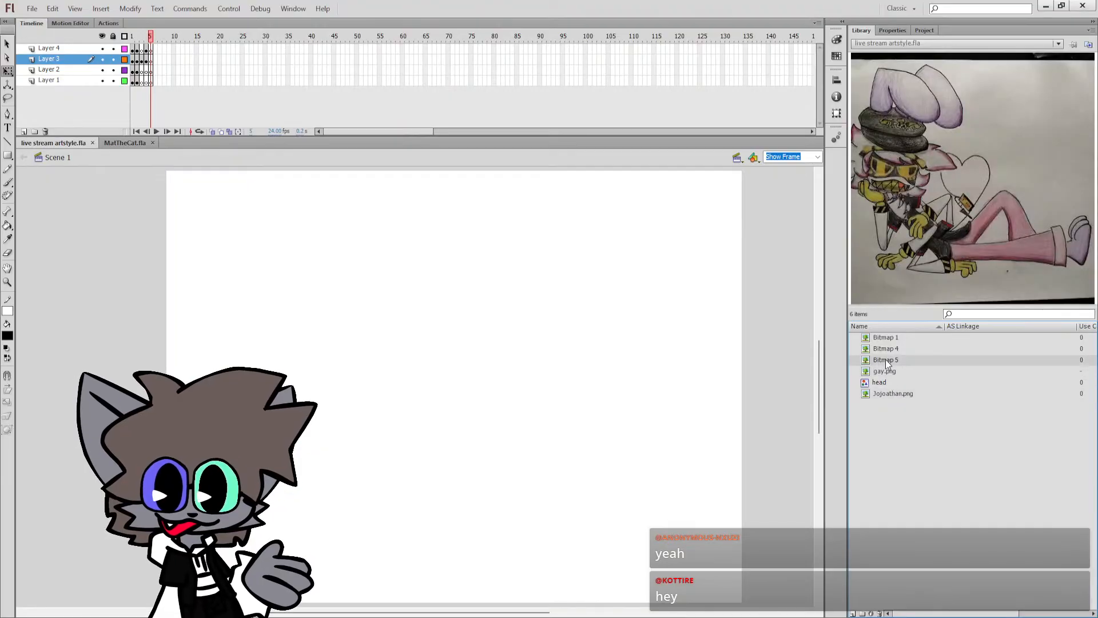
click(884, 350)
click(892, 371)
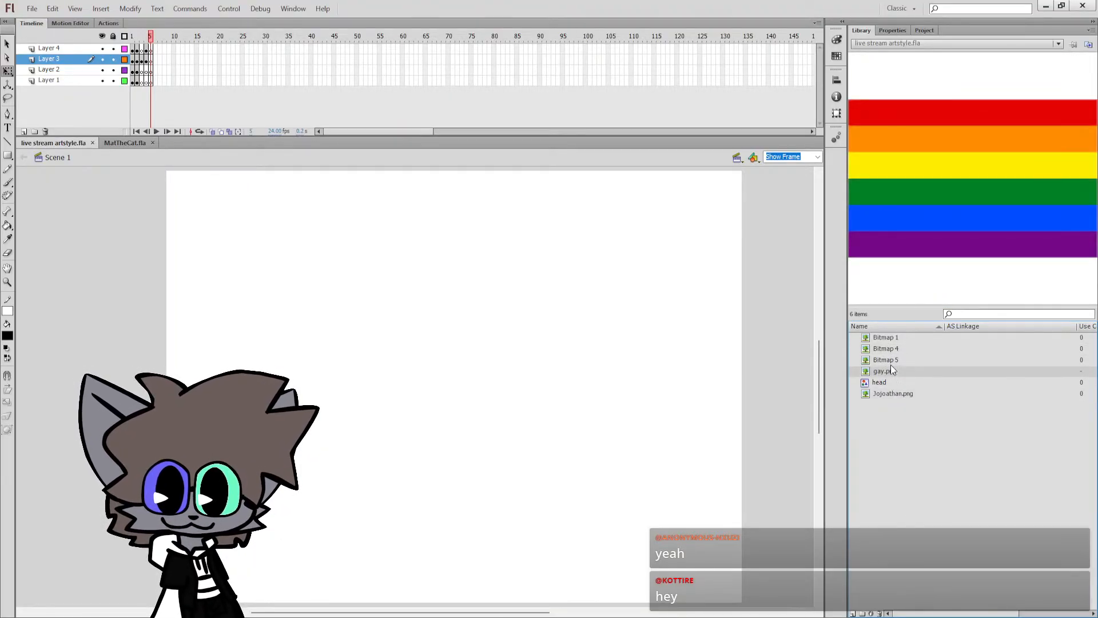
click(891, 364)
key(Up)
key(Up)
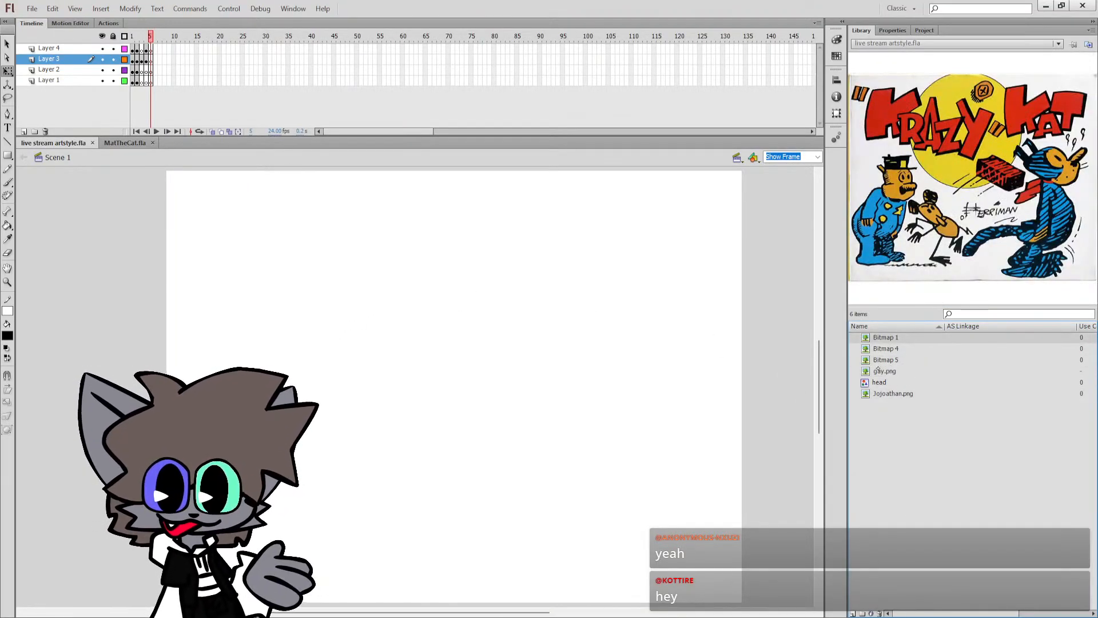
click(878, 370)
click(883, 363)
click(671, 349)
key(b)
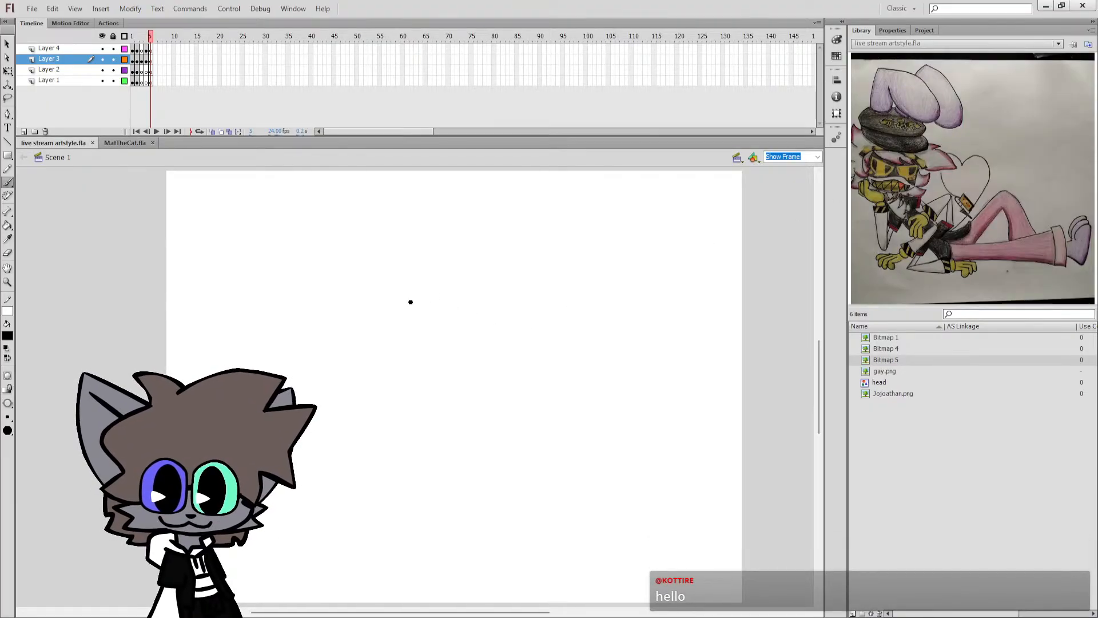
mouse_move(466, 308)
mouse_down()
mouse_move(457, 351)
mouse_move(390, 347)
mouse_up()
key(ctrl+z)
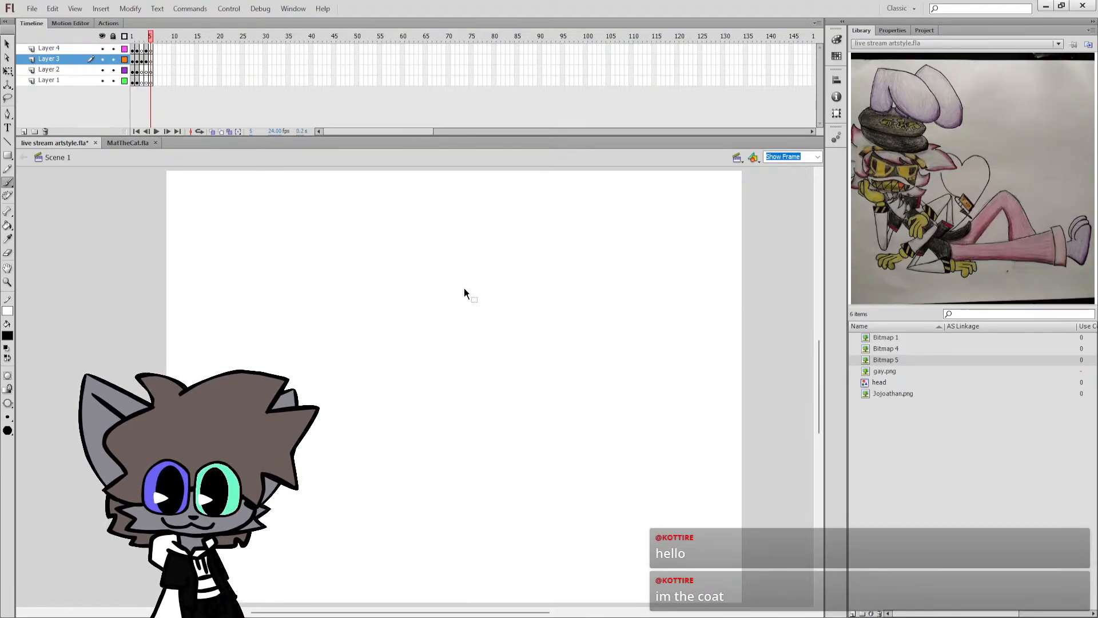
key(ctrl+s)
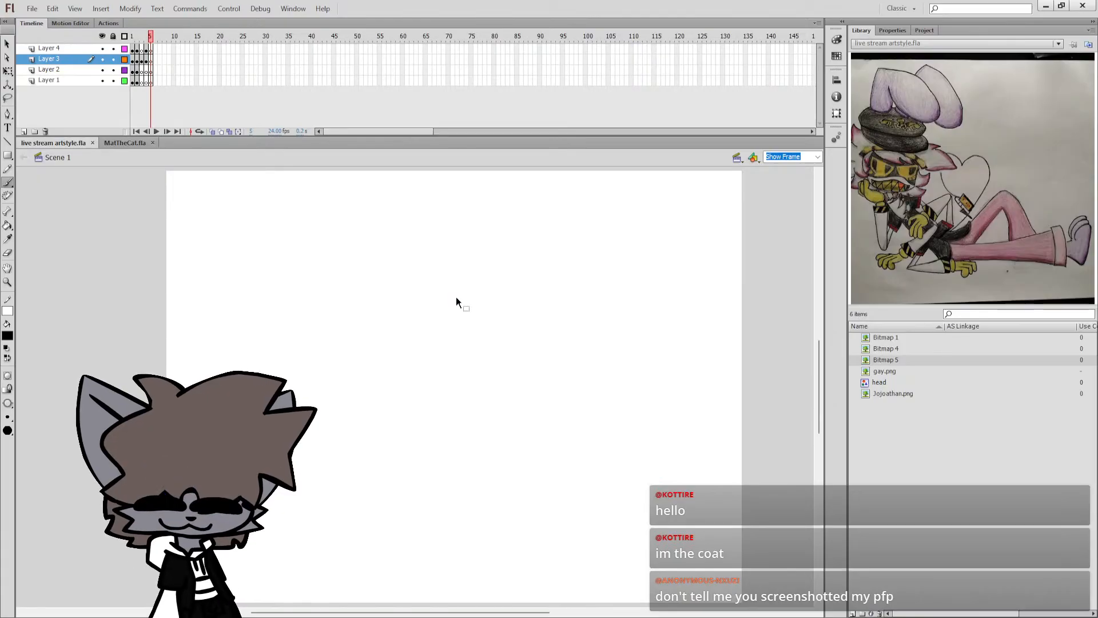
key(v)
key(b)
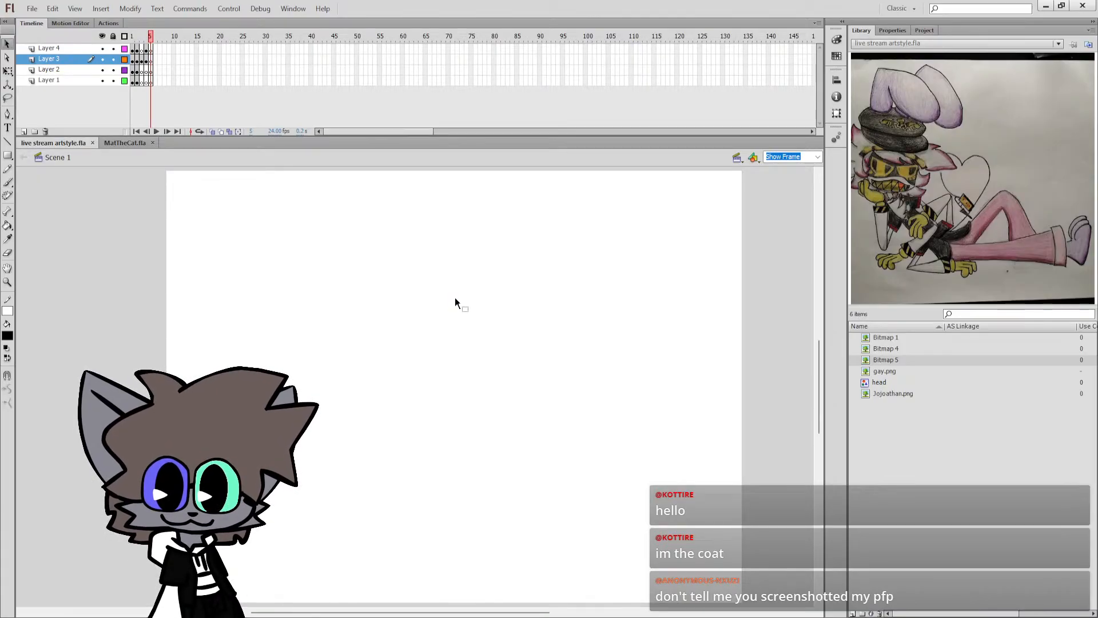
mouse_move(470, 276)
mouse_down()
mouse_move(467, 312)
mouse_move(479, 320)
mouse_up()
key(ctrl+z)
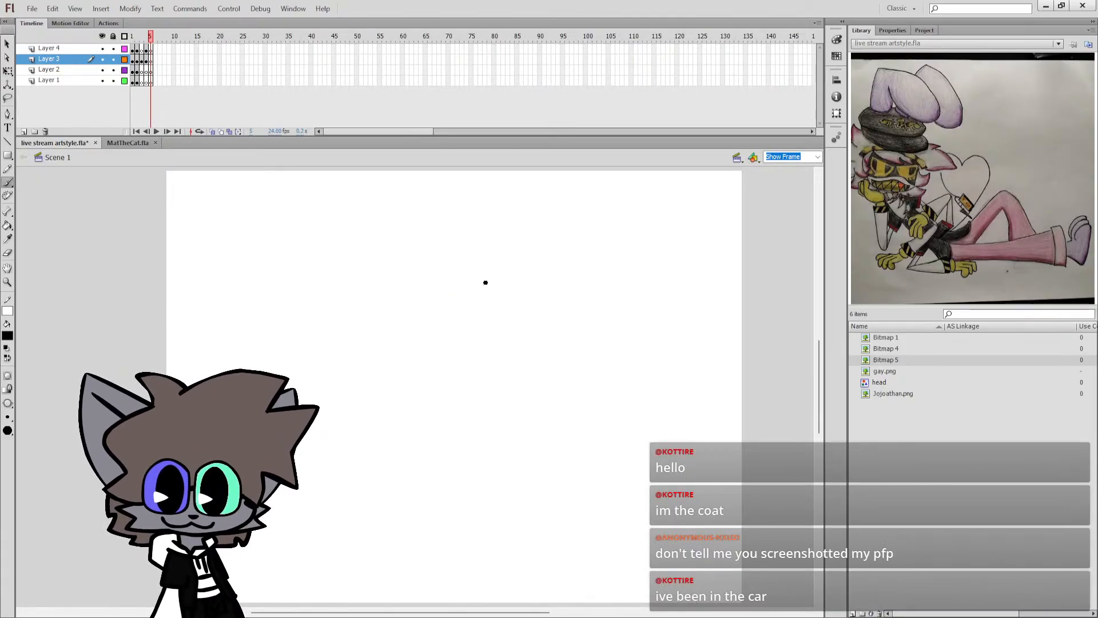
Save the document and brush the character's cheek edge and curved jaw line as one connected outline on Layer 3.
key(ctrl+s)
drag(497, 265, 489, 296)
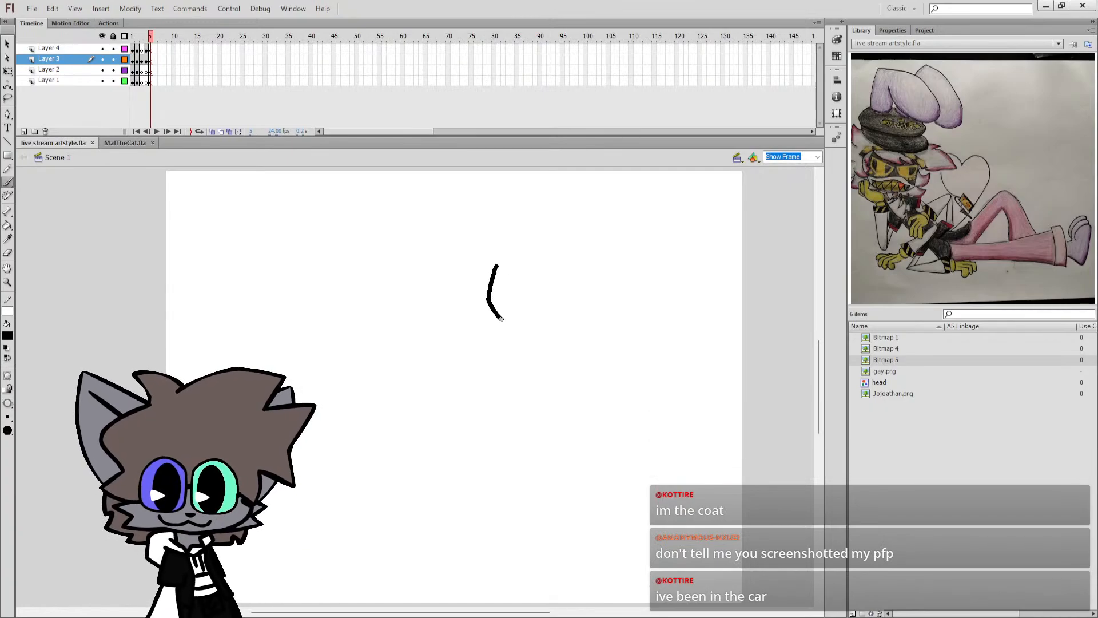
drag(460, 349, 354, 346)
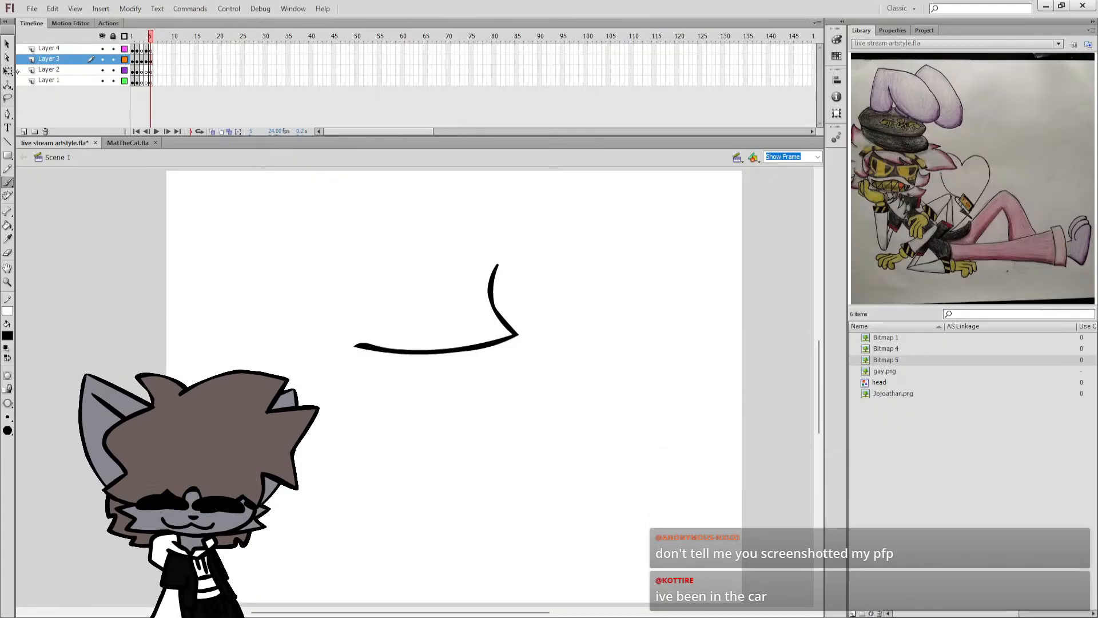
Move the cheek and jaw outline down to the lower middle of the stage and reactivate the Brush tool.
click(51, 70)
click(8, 71)
click(494, 290)
mouse_move(494, 290)
mouse_down()
mouse_move(505, 333)
mouse_move(554, 395)
mouse_up()
key(b)
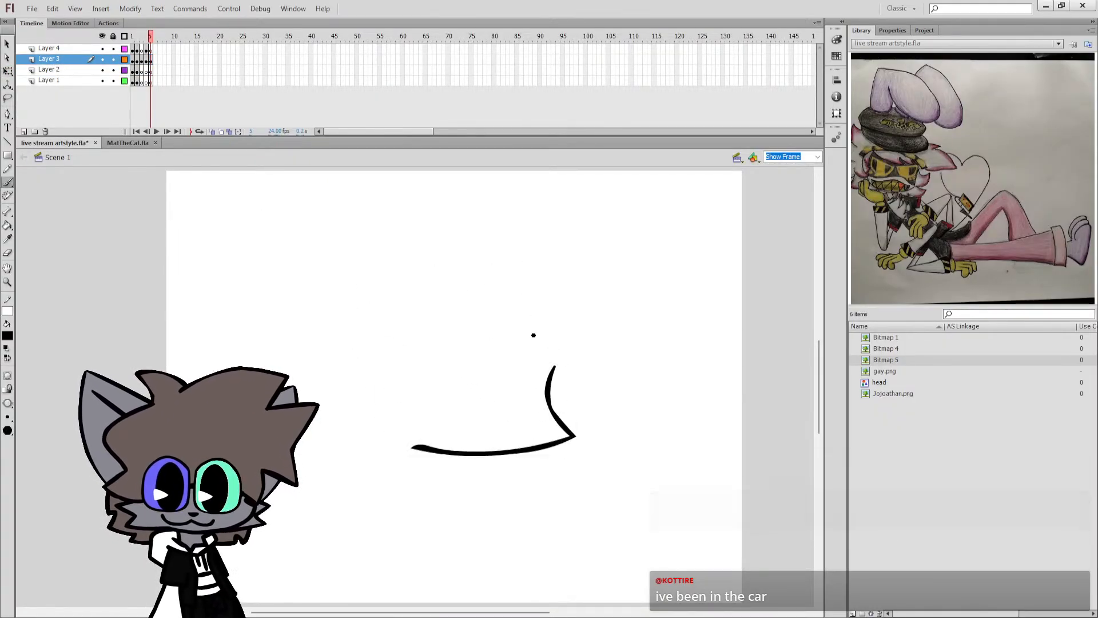
key(q)
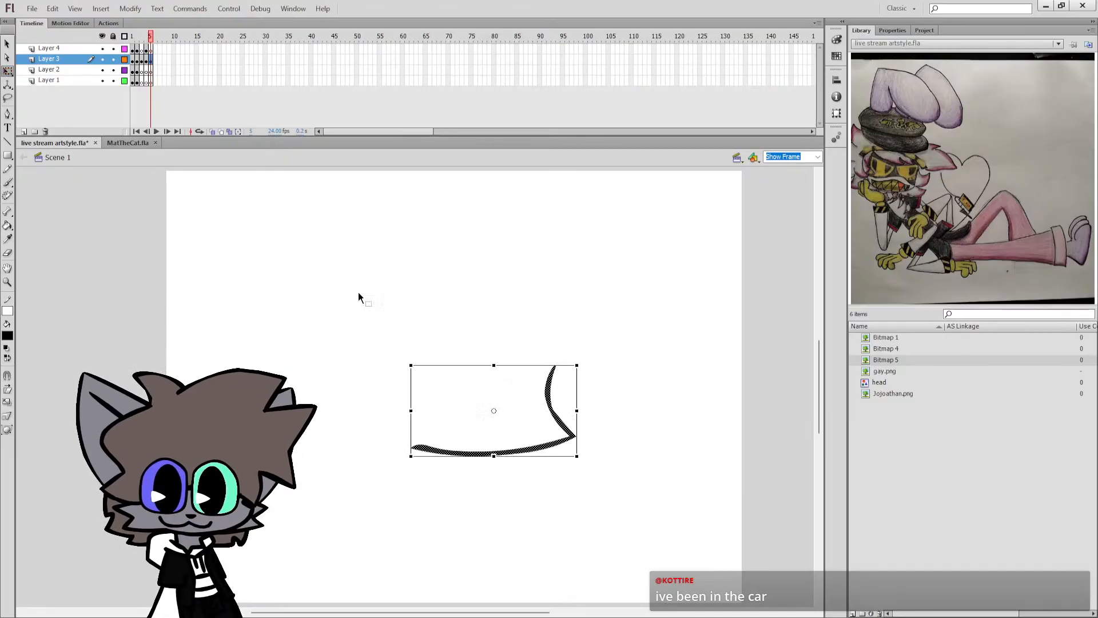
drag(549, 400, 528, 385)
key(b)
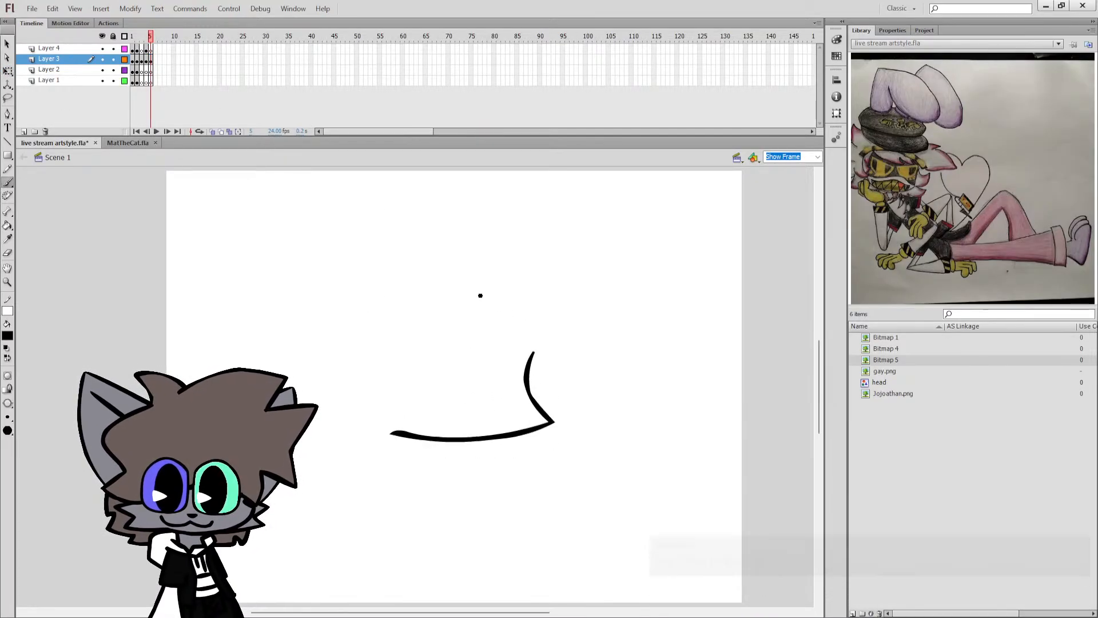
Try to outline the character's rounded cap with a pointed side edge above the jaw line.
drag(382, 298, 451, 358)
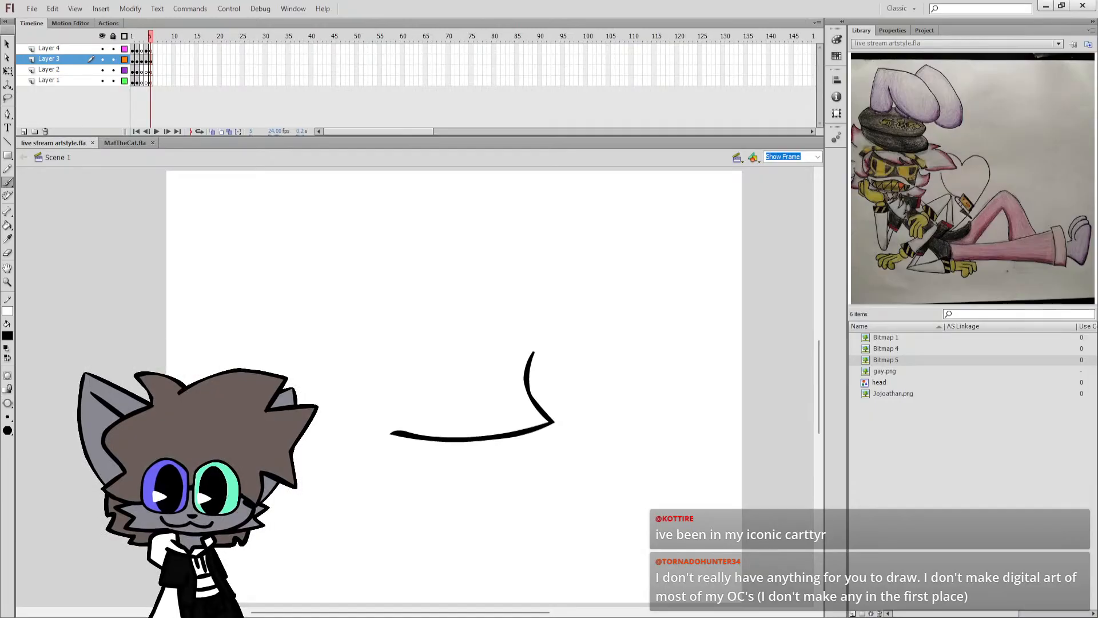
drag(517, 362, 553, 351)
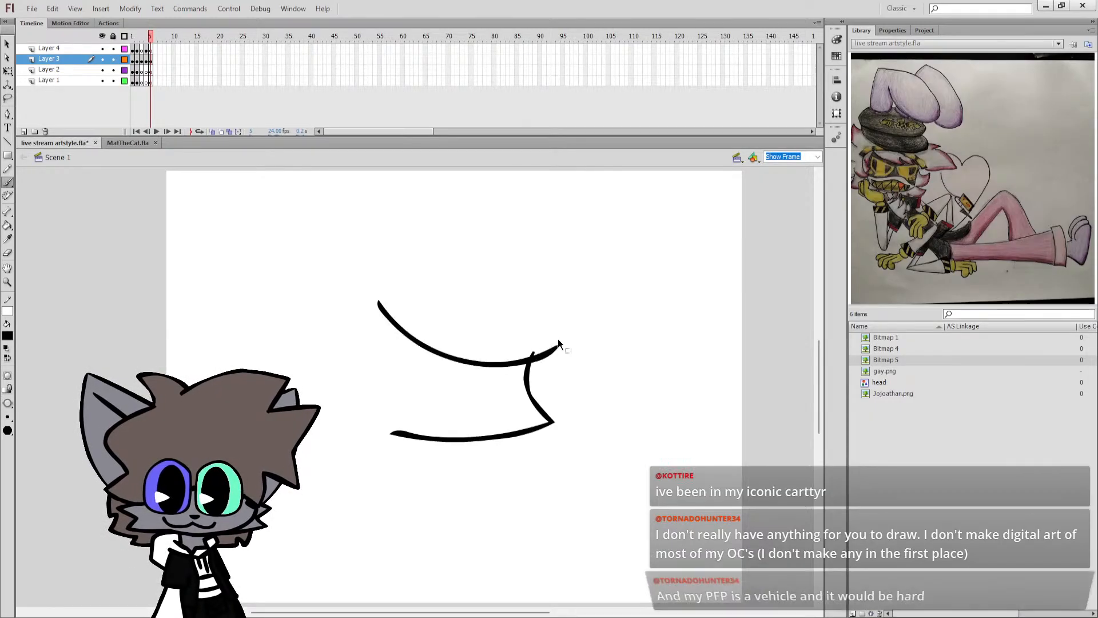
key(ctrl+z)
mouse_move(386, 305)
mouse_down()
mouse_move(411, 331)
mouse_move(527, 365)
mouse_move(591, 351)
mouse_move(561, 314)
mouse_up()
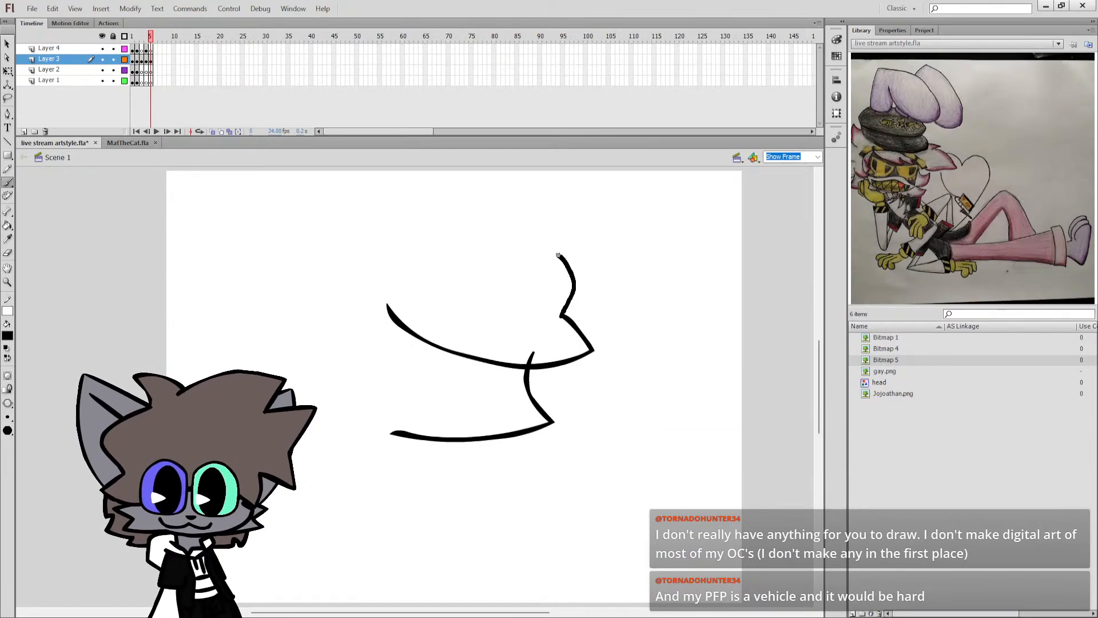
key(ctrl+z)
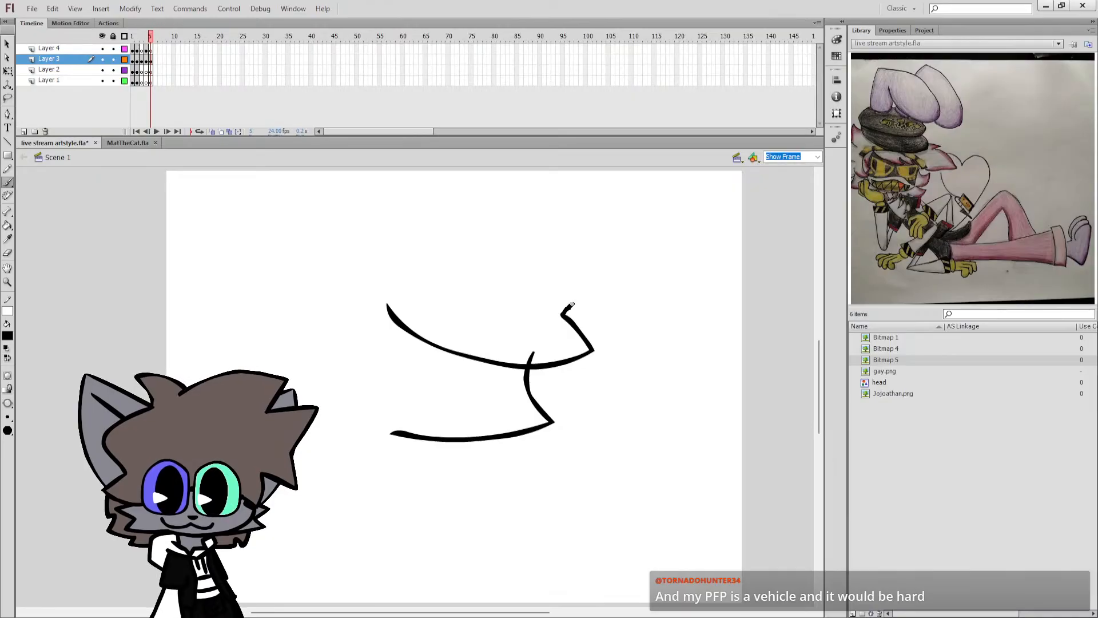
mouse_move(572, 306)
mouse_down()
mouse_move(519, 250)
mouse_move(450, 226)
mouse_move(385, 242)
mouse_move(372, 279)
mouse_move(396, 314)
mouse_up()
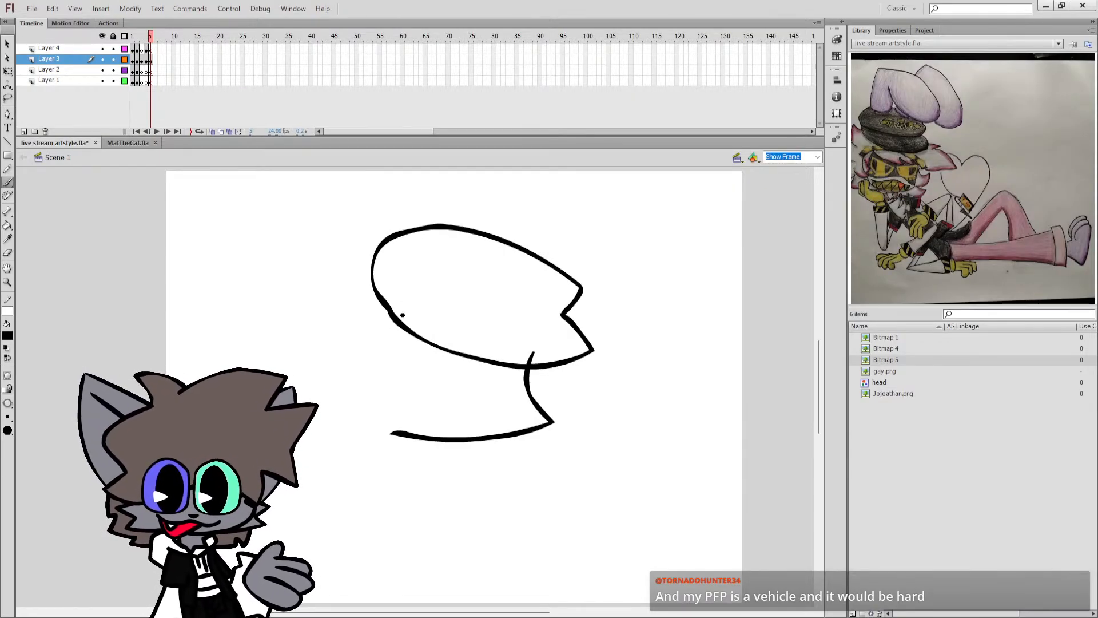
Erase the cheek line overlapping the cap and brush a curved line dividing the cap's crown from its lower band.
key(e)
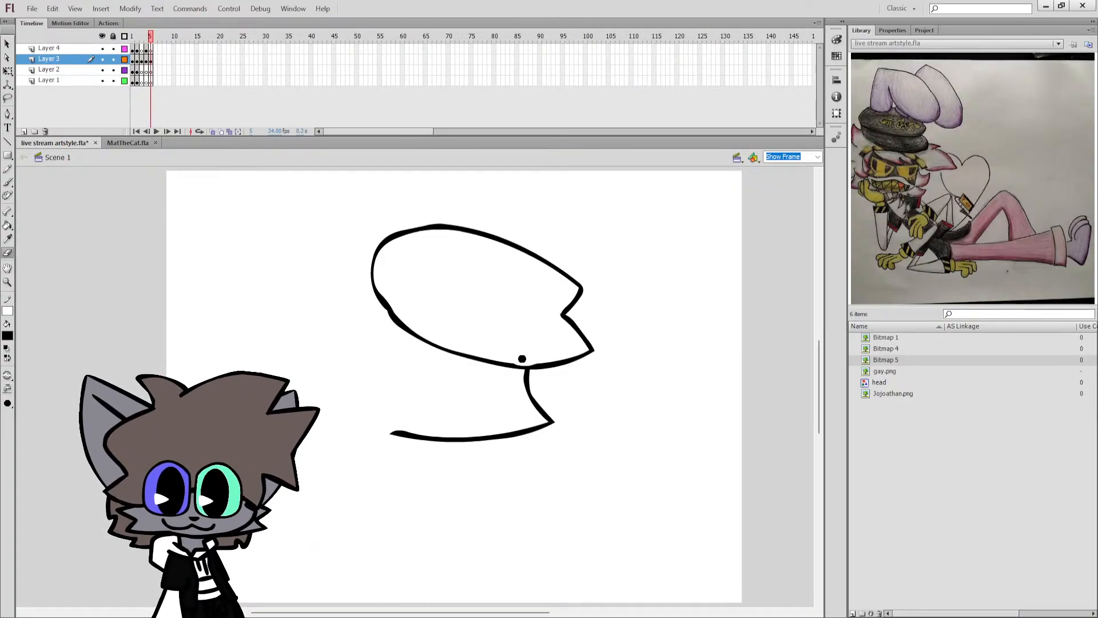
key(b)
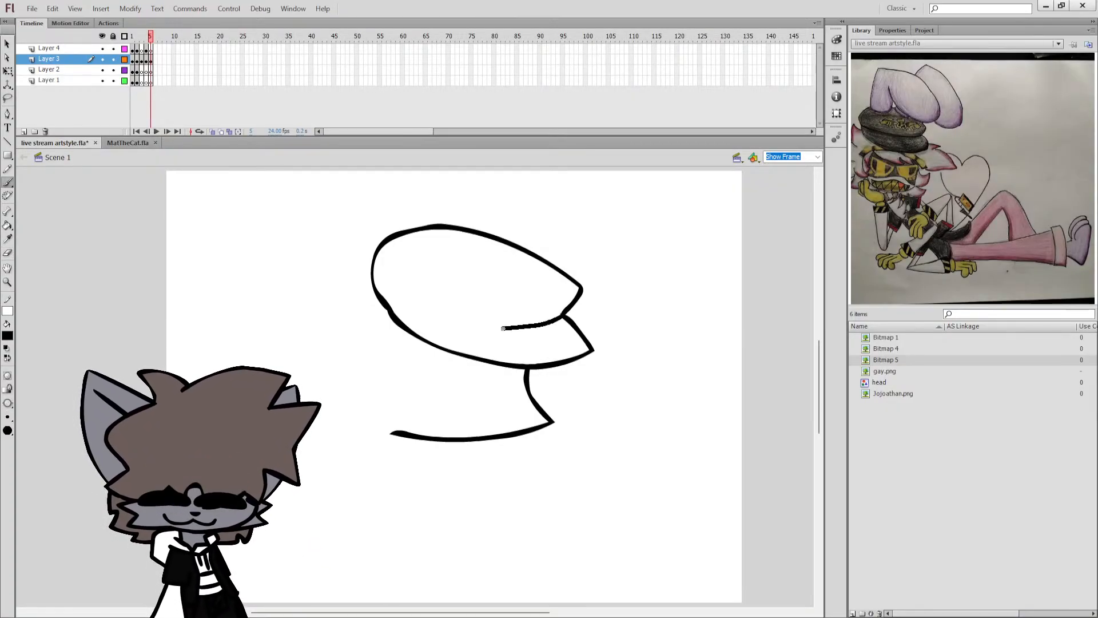
drag(393, 309, 390, 307)
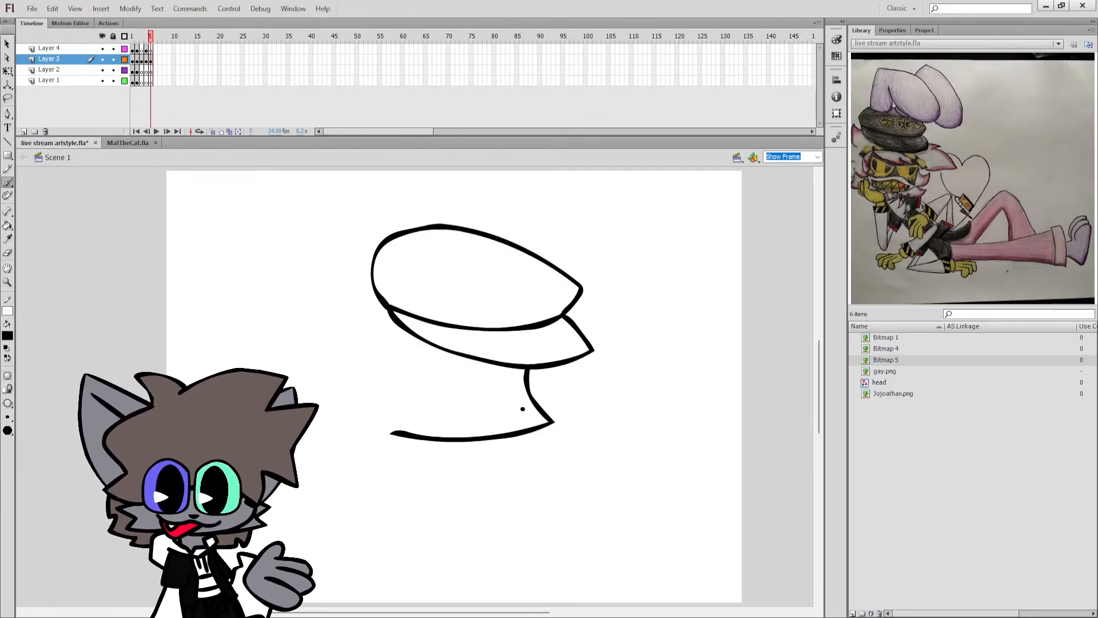
Try to draw the curved lower edge of the goggles and a wavy mouth with short side lines inside the face.
drag(529, 381, 398, 351)
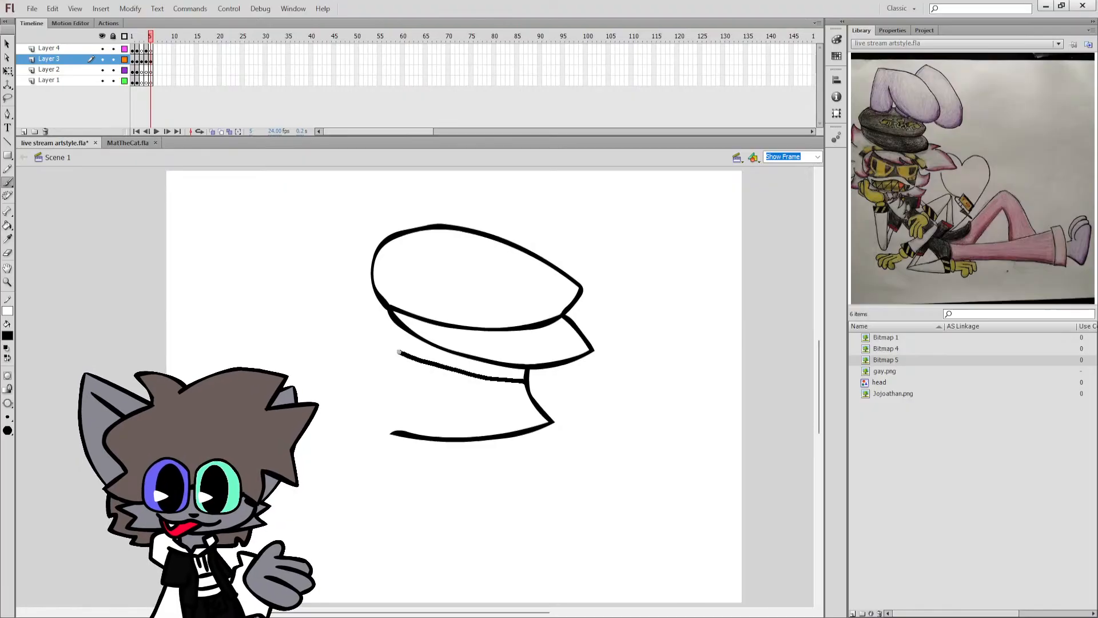
key(ctrl+z)
drag(528, 382, 399, 370)
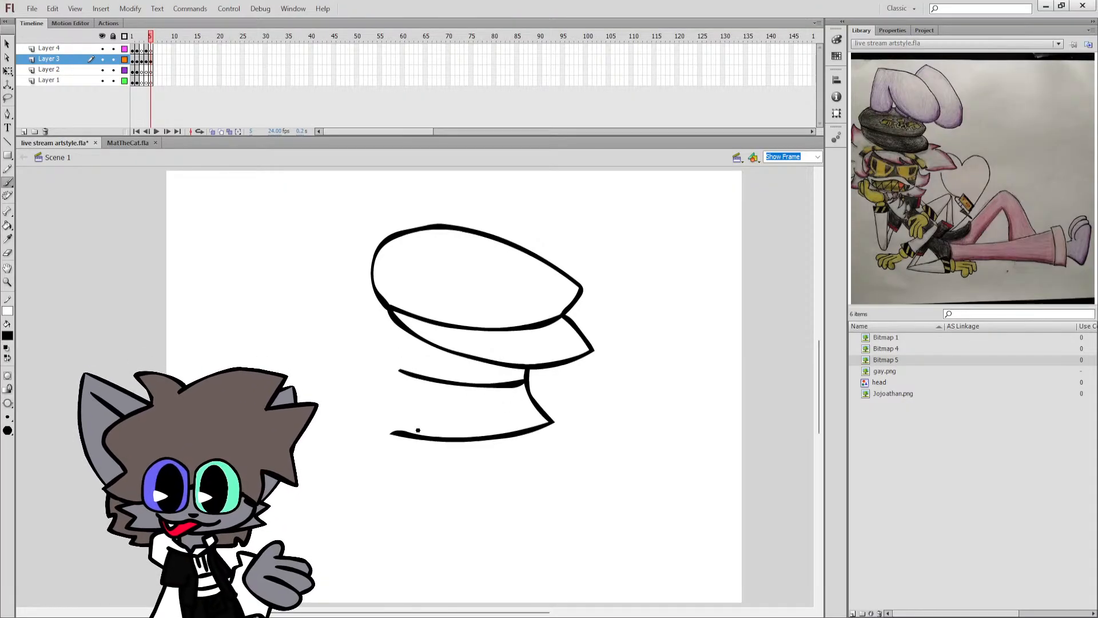
key(ctrl+z)
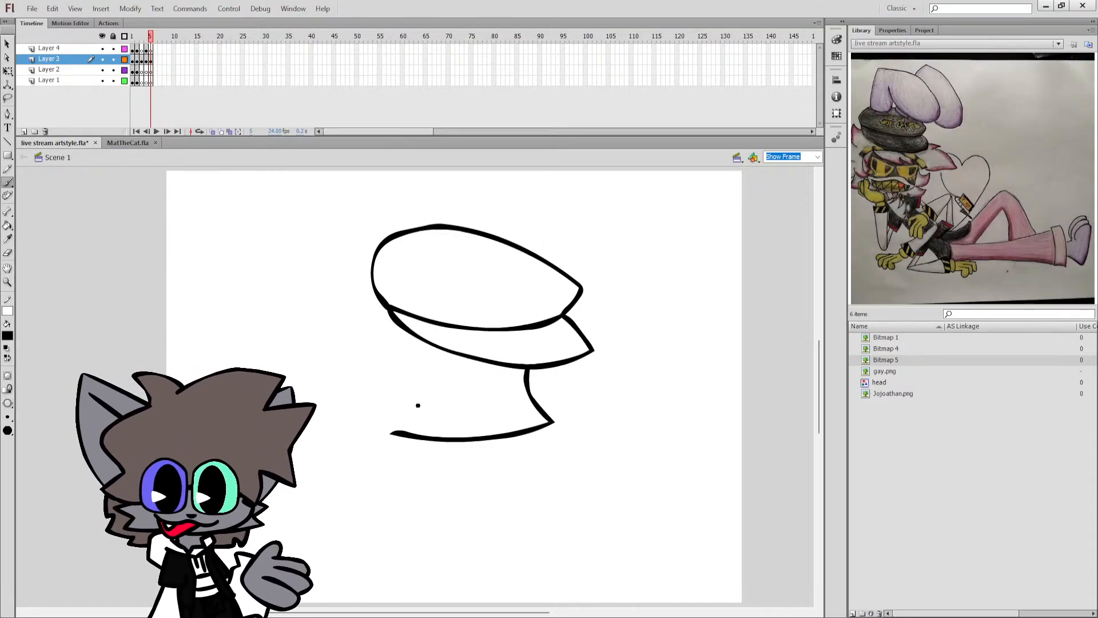
mouse_move(416, 407)
mouse_down()
mouse_move(446, 419)
mouse_move(524, 412)
mouse_up()
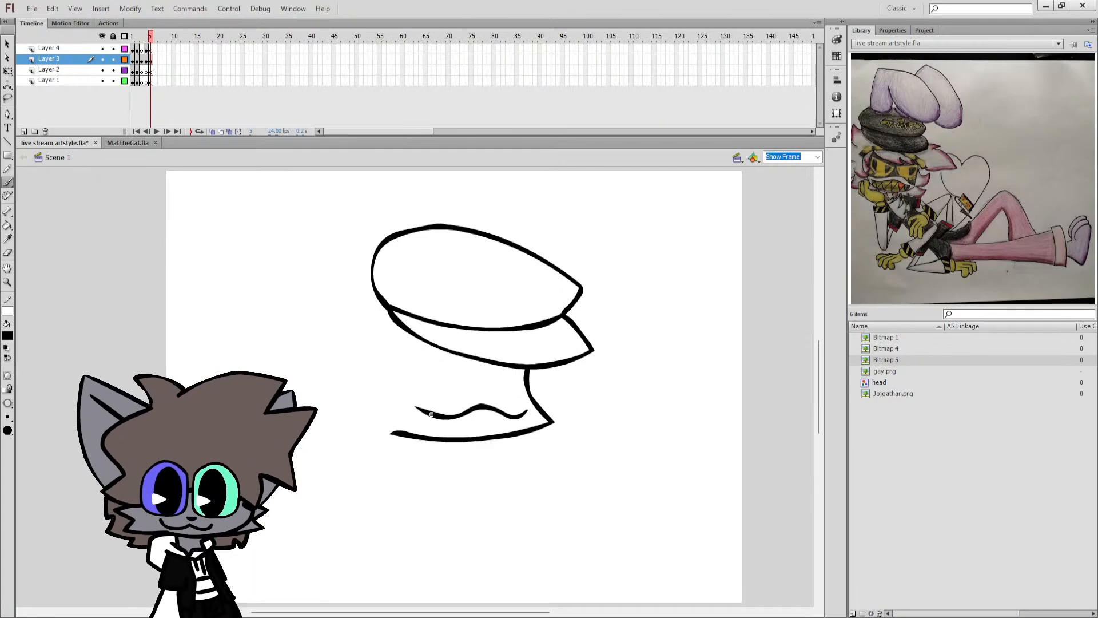
drag(429, 416, 438, 433)
drag(510, 419, 503, 433)
mouse_move(527, 387)
mouse_down()
mouse_move(495, 391)
mouse_move(380, 361)
mouse_up()
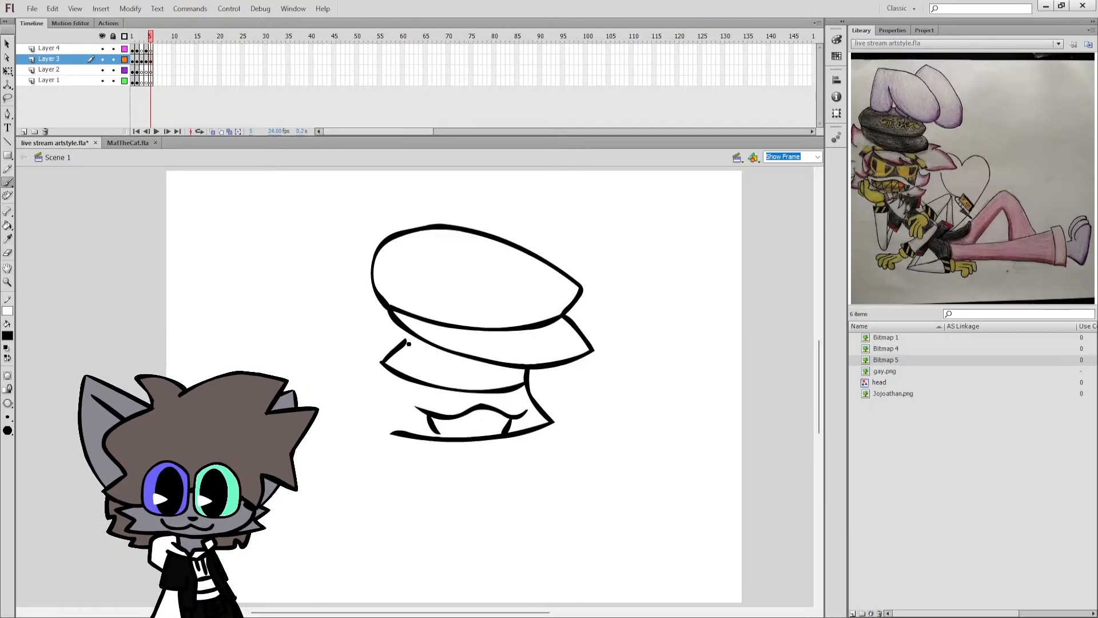
Undo the goggles, mouth and cap strokes back to the cheek and jaw outline, and save the document.
key(ctrl+z)
key(ctrl+z)
key(ctrl+z)
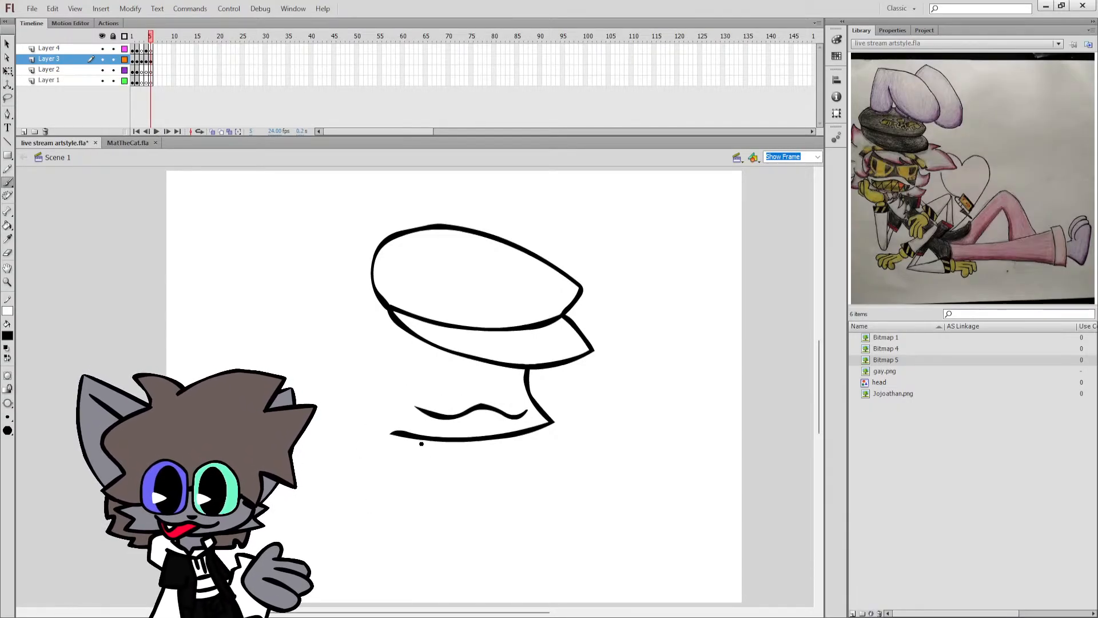
key(ctrl+z)
key(ctrl+s)
key(ctrl+z)
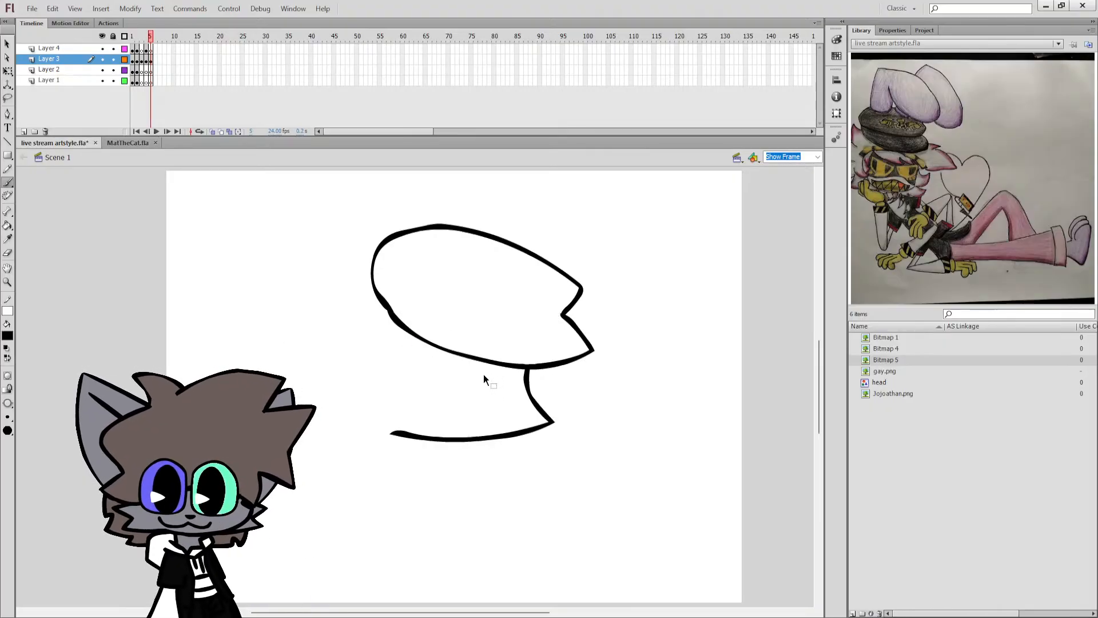
key(ctrl+z)
key(ctrl+z)
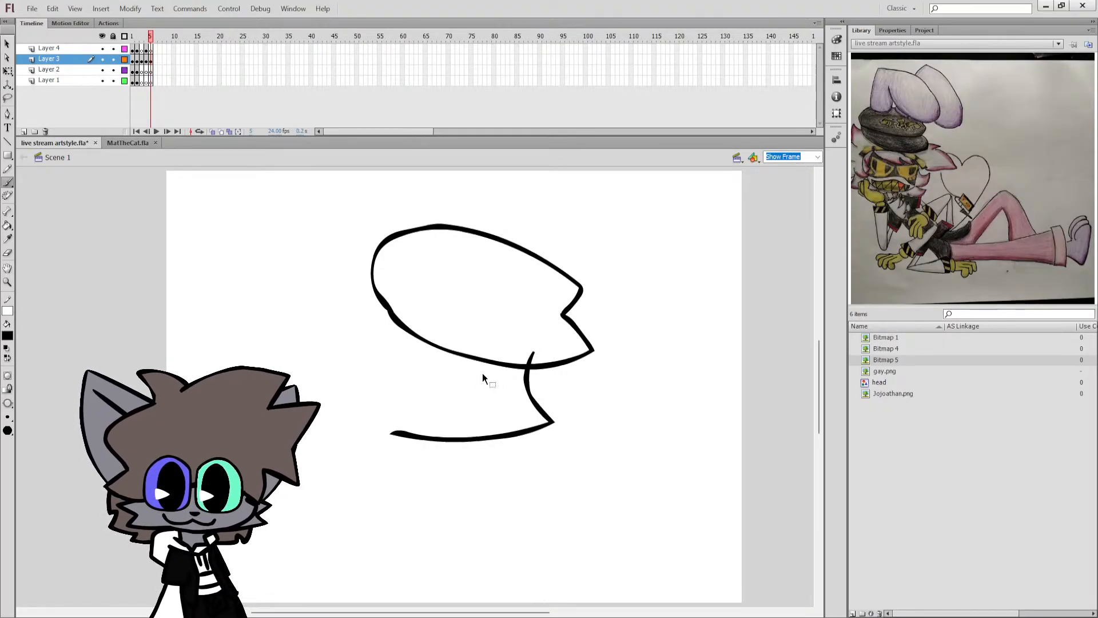
key(ctrl+s)
key(b)
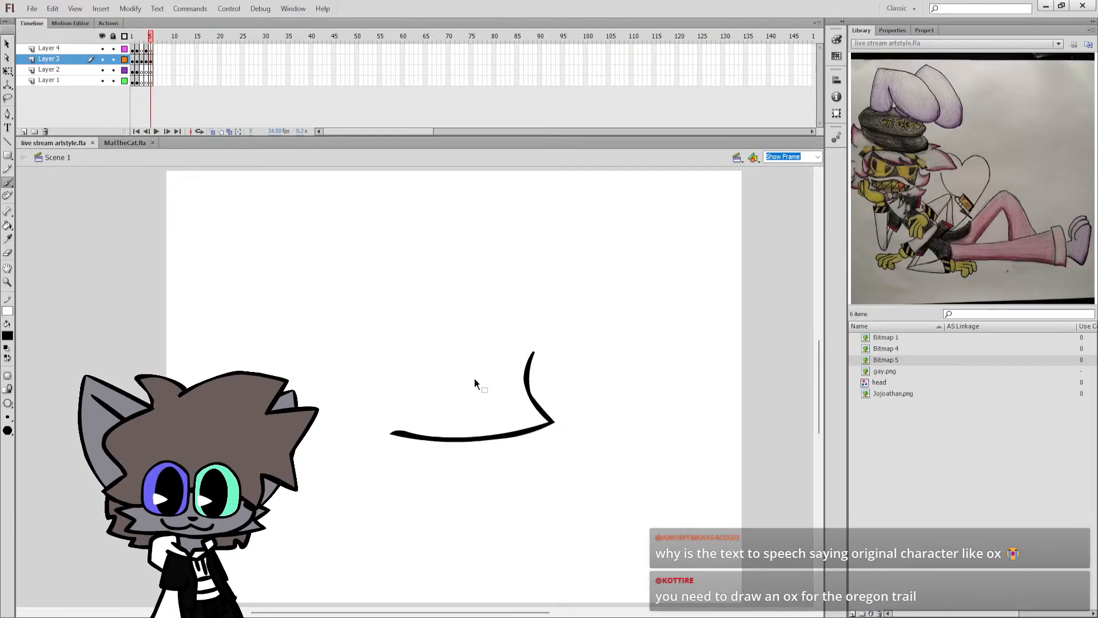
key(b)
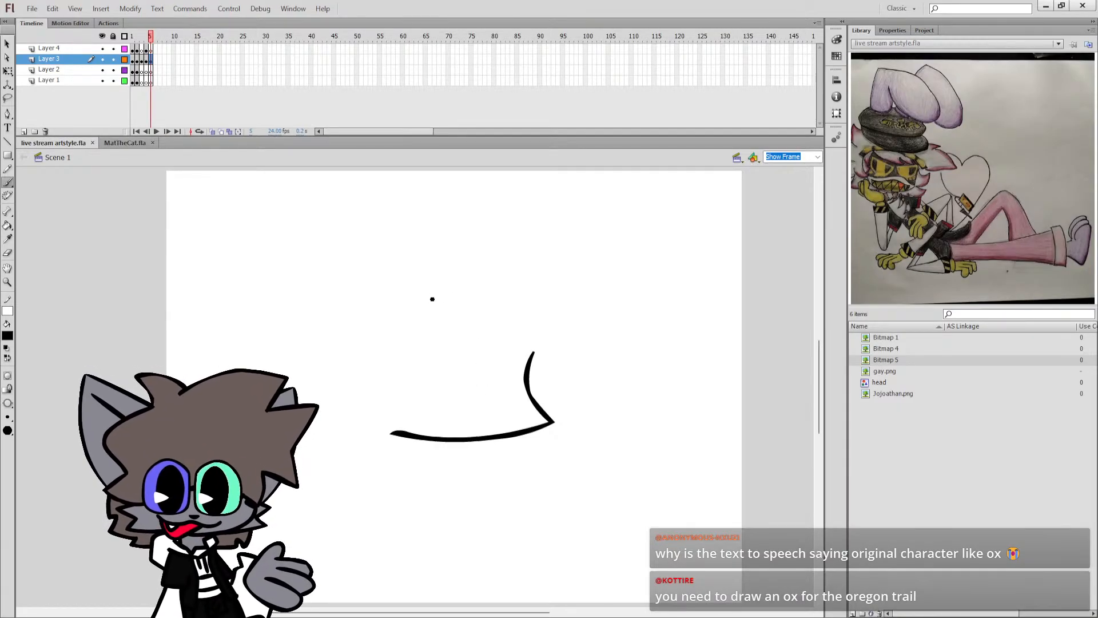
key(ctrl+z)
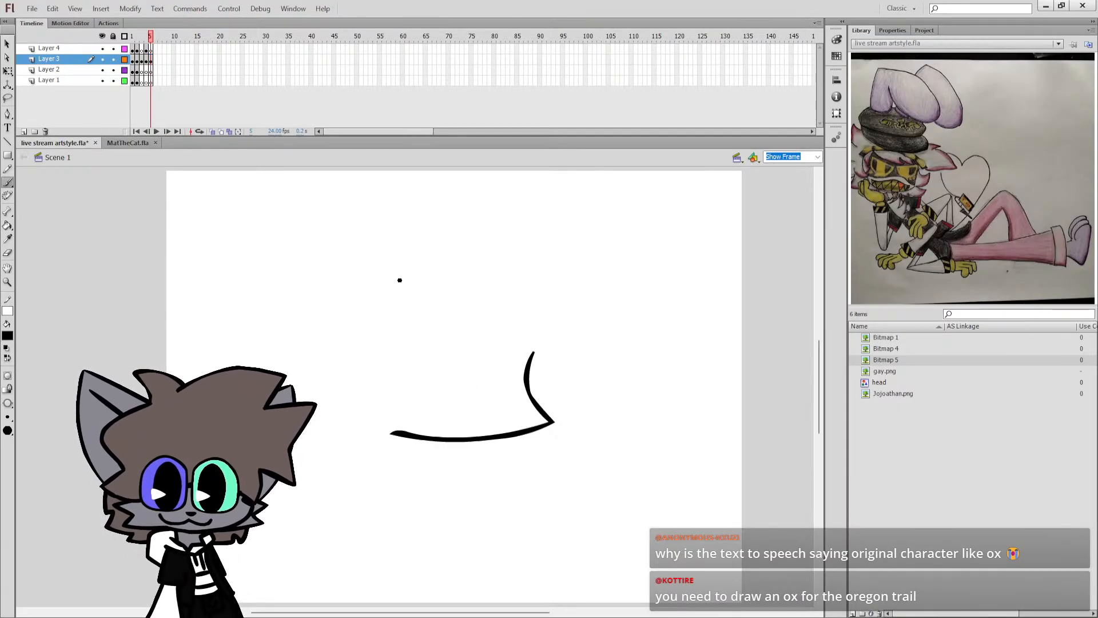
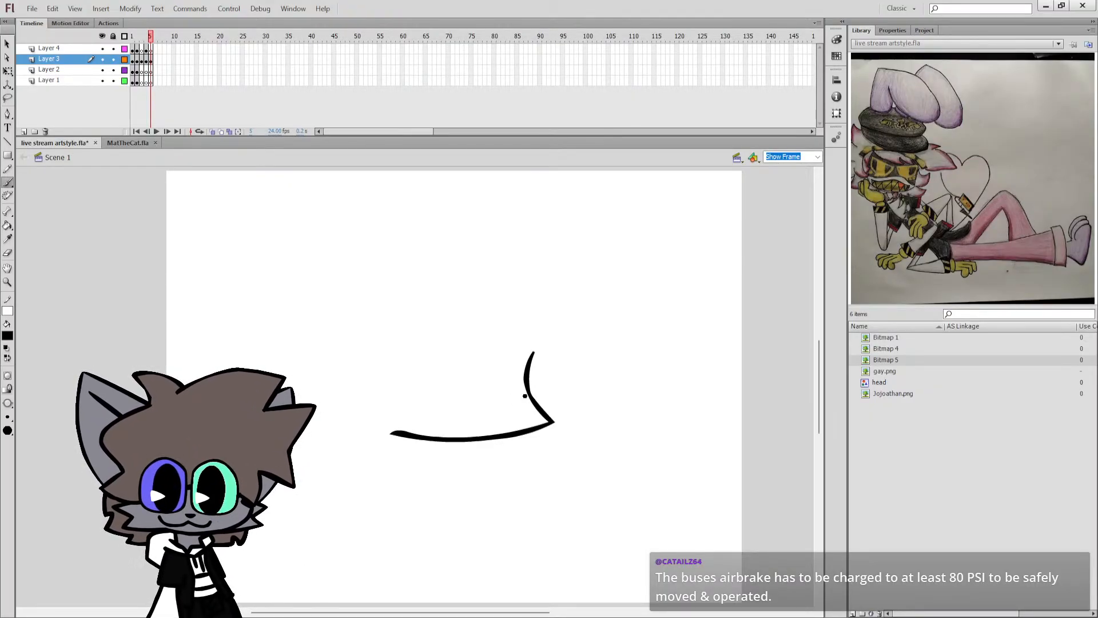
Brush a wavy line across the face above the jaw and close its open end with a jagged side edge.
mouse_move(446, 395)
mouse_down()
mouse_move(490, 387)
mouse_move(535, 407)
mouse_up()
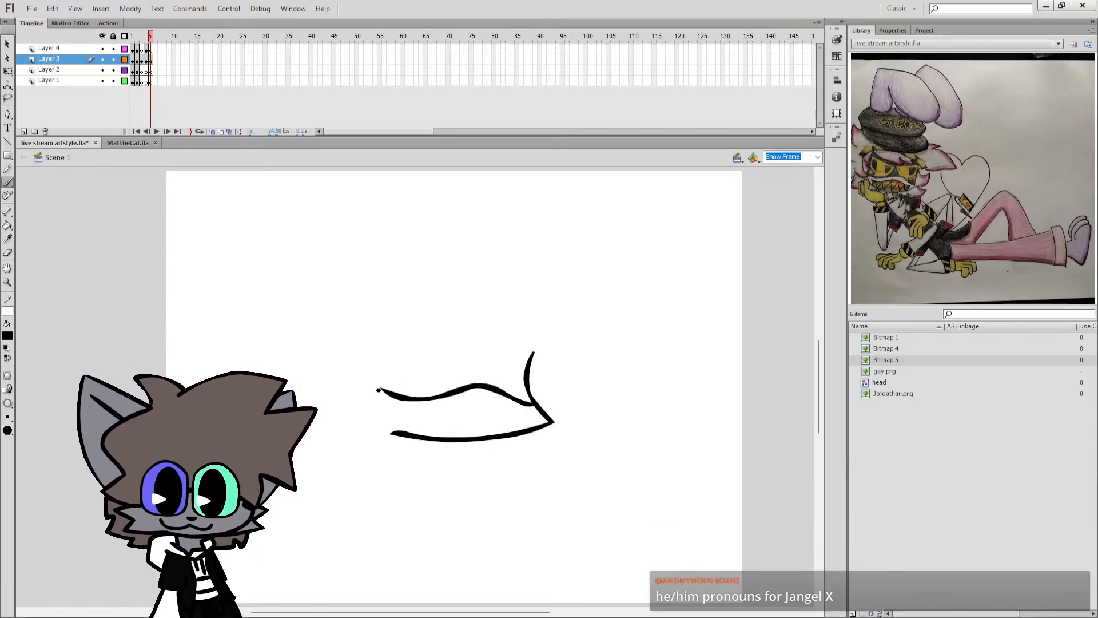
drag(393, 435, 394, 434)
key(ctrl+z)
drag(380, 386, 387, 447)
key(ctrl+z)
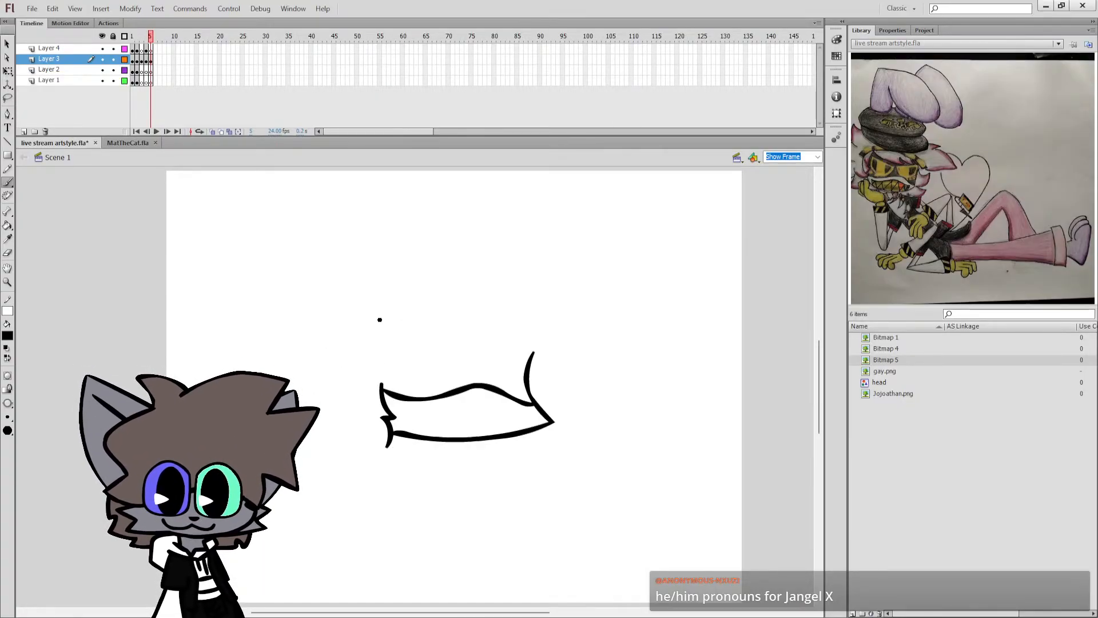
Brush the cap's curved brim with a pointed side corner above the face, and trim the corner's upper end with the Eraser.
mouse_move(369, 315)
mouse_down()
mouse_move(404, 347)
mouse_move(513, 356)
mouse_move(559, 332)
mouse_move(517, 298)
mouse_up()
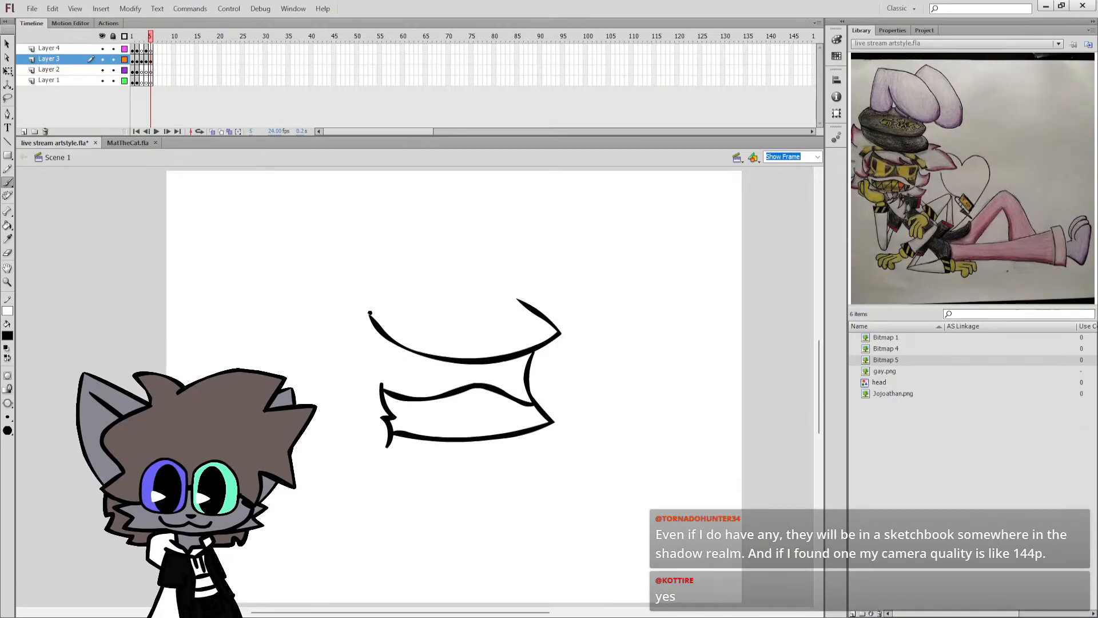
key(ctrl+z)
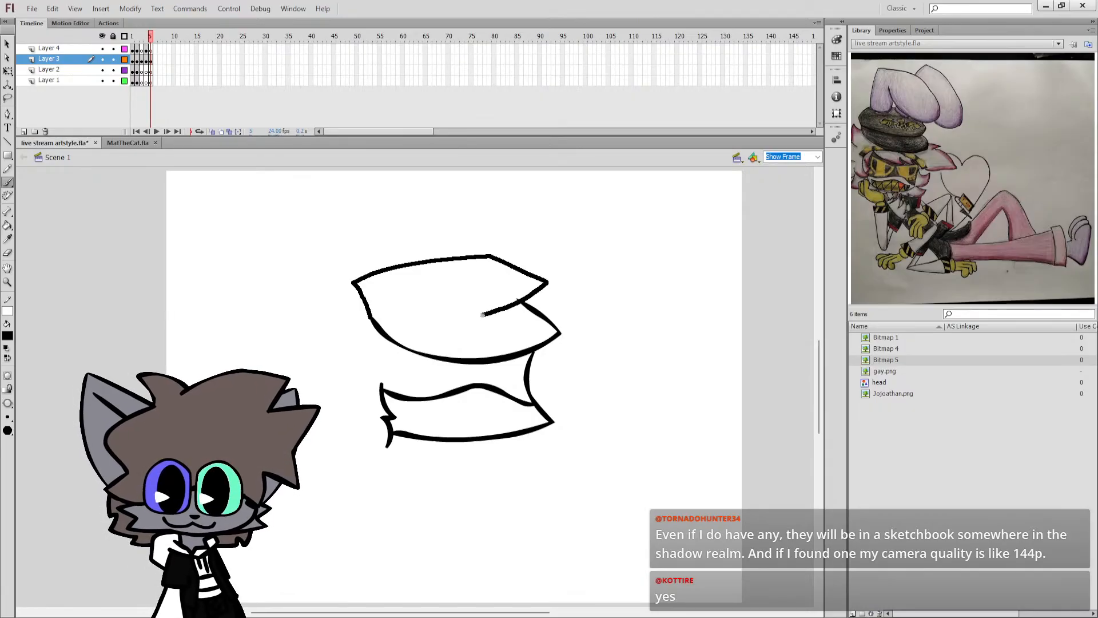
key(ctrl+z)
key(e)
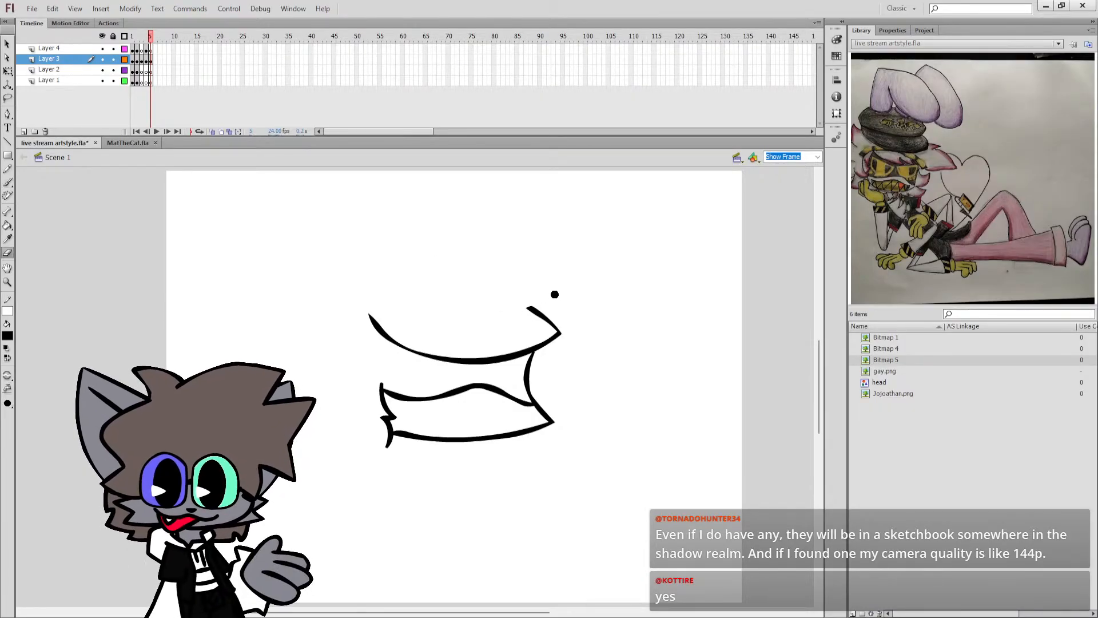
key(b)
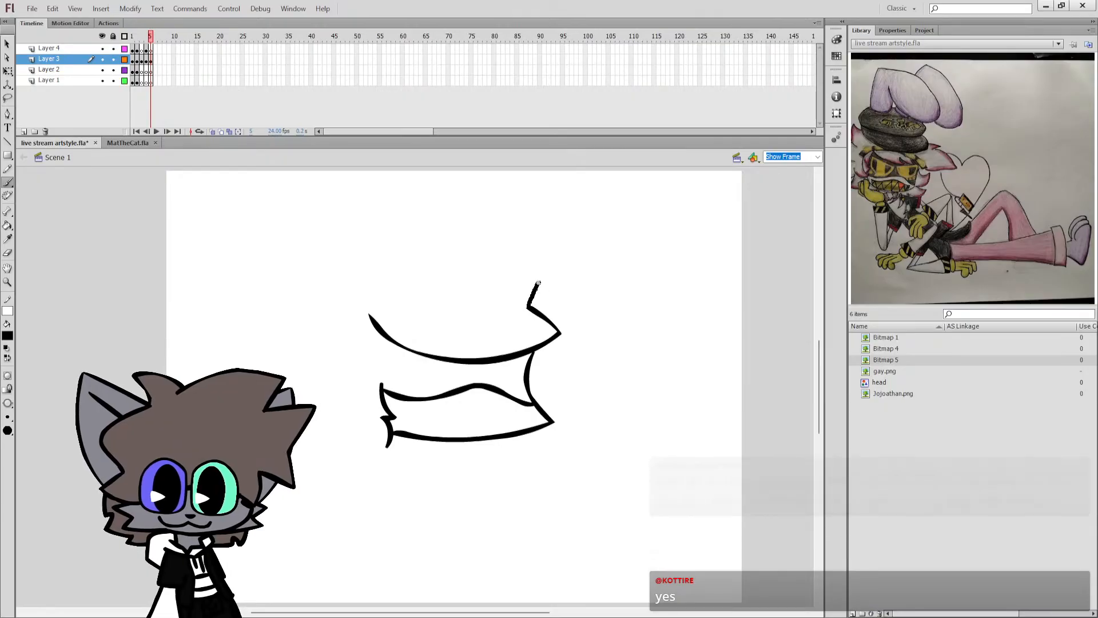
Try a peaked cap crown above the brim, replacing it with a straight-topped crown and a curved line separating it from the brim.
mouse_move(531, 306)
mouse_down()
mouse_move(503, 275)
mouse_move(453, 258)
mouse_move(412, 272)
mouse_up()
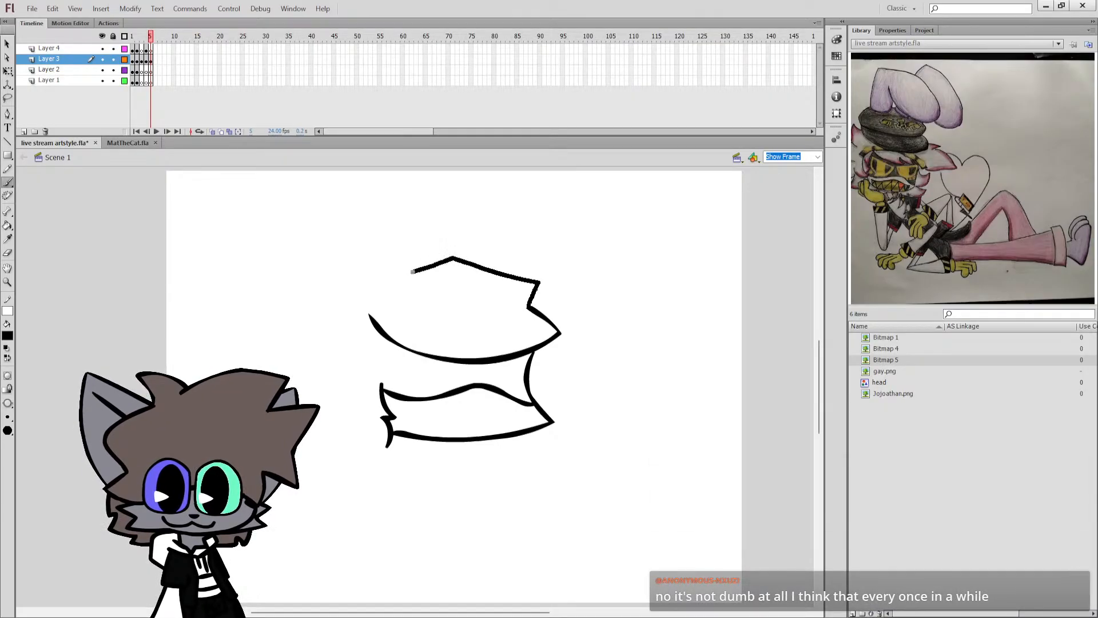
drag(371, 316, 372, 318)
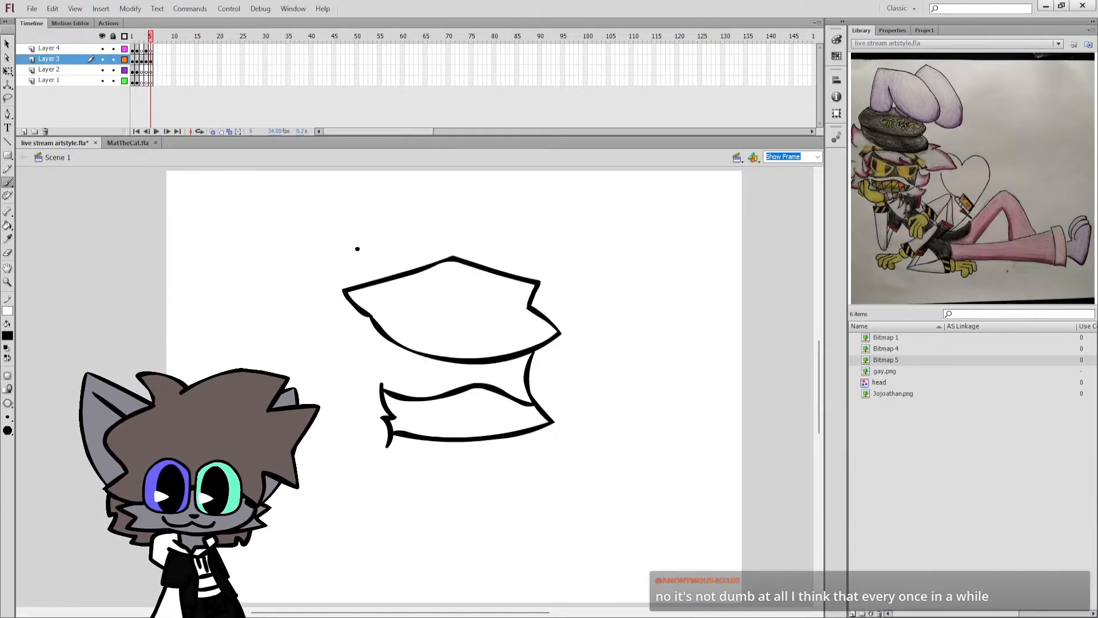
key(ctrl+z)
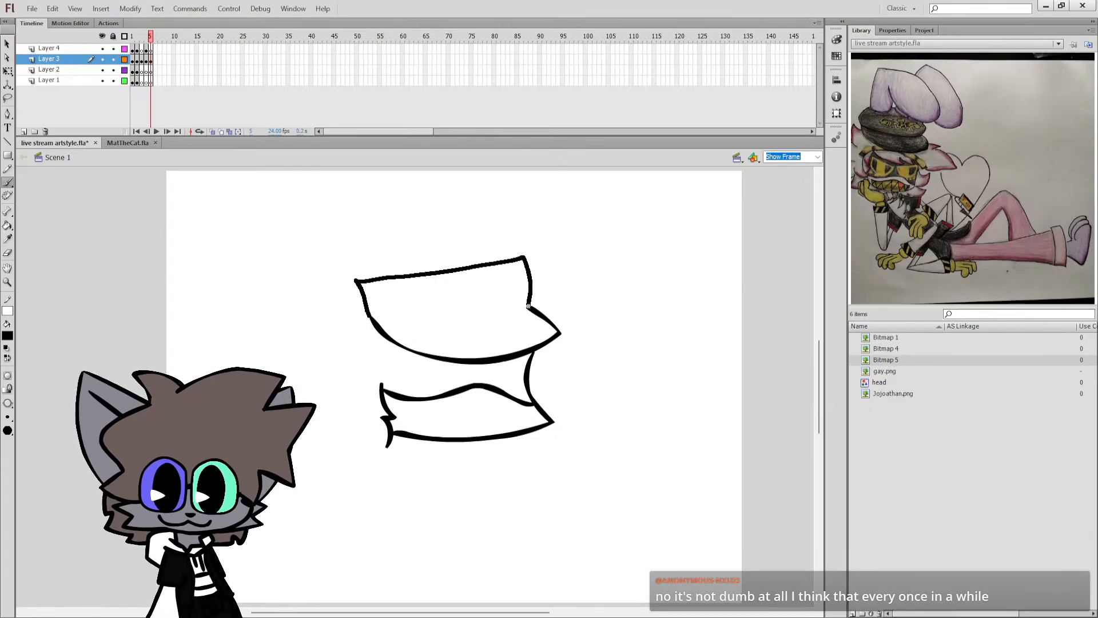
drag(528, 306, 510, 317)
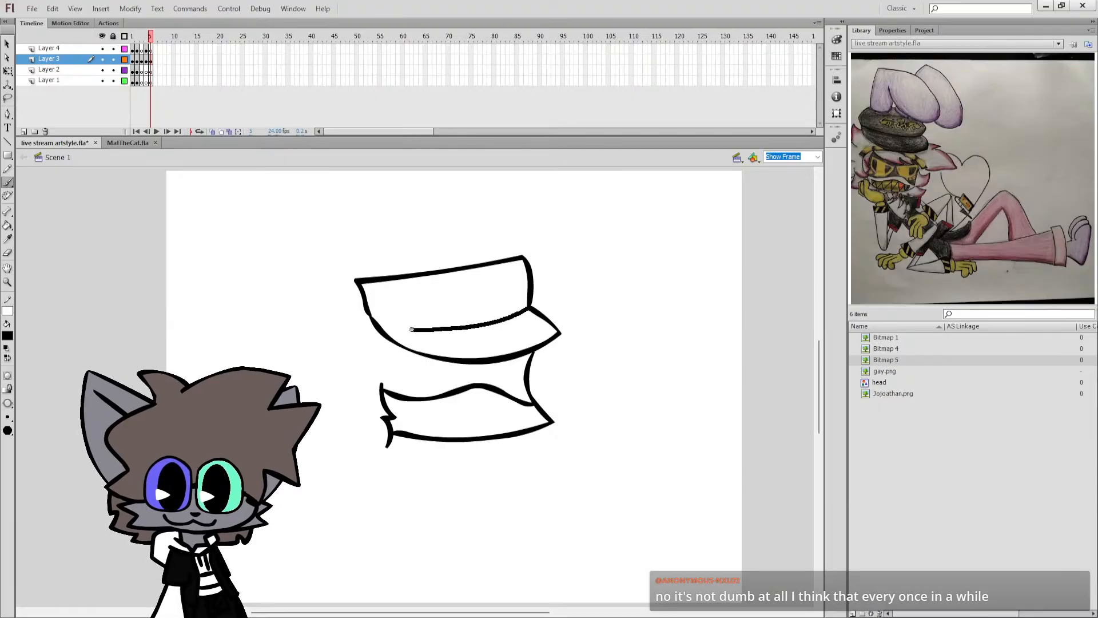
drag(412, 329, 372, 320)
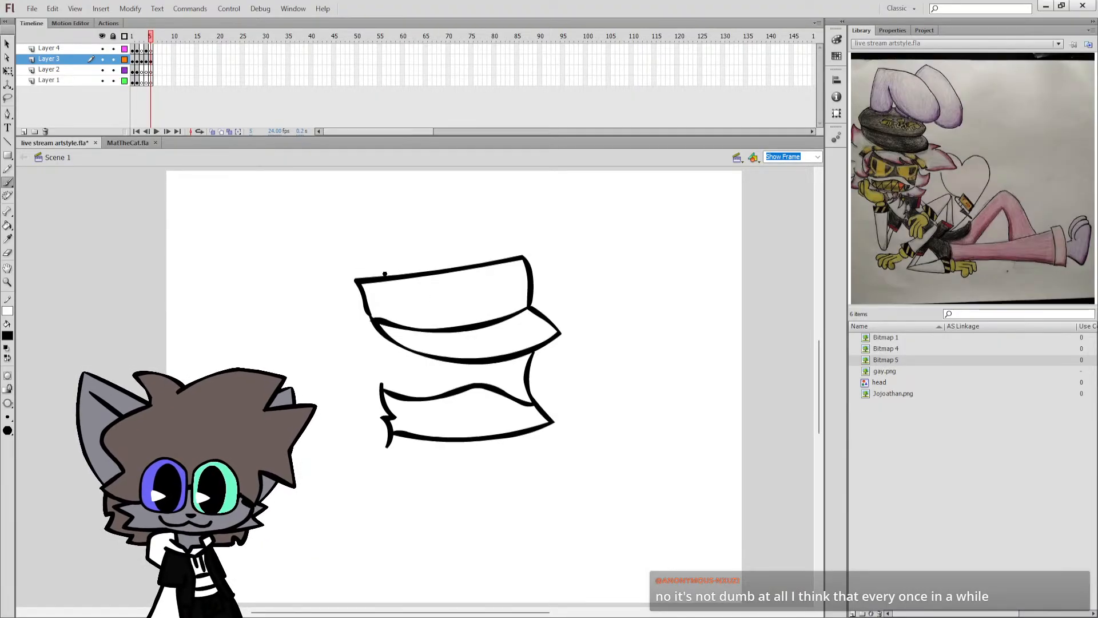
Try to outline jagged hair running from the cap's edge down around the open side of the face.
drag(367, 311, 317, 315)
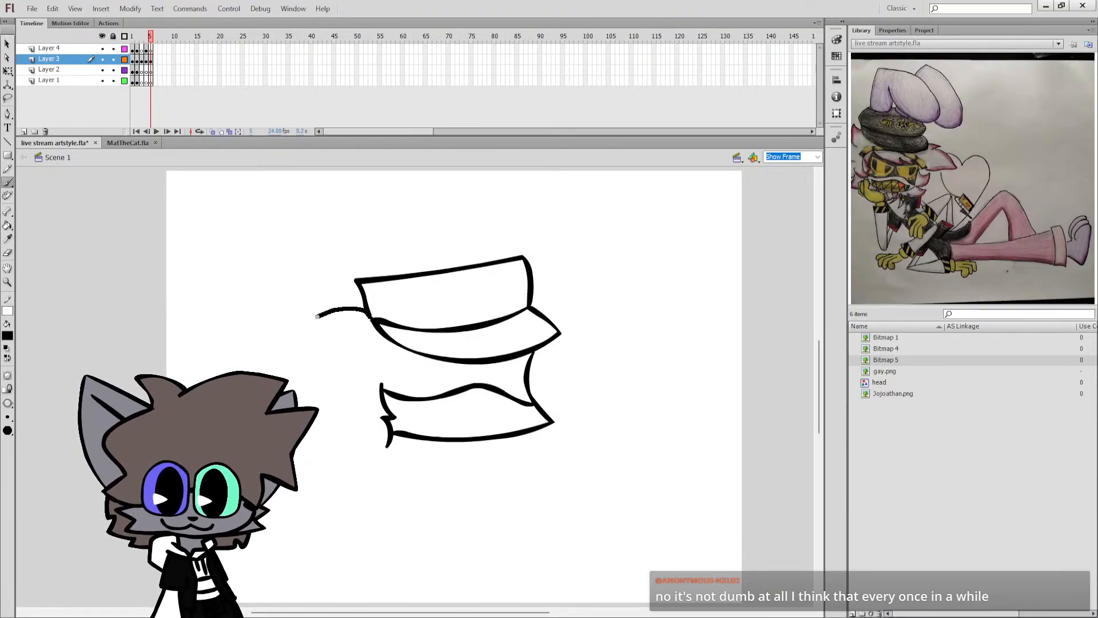
key(ctrl+z)
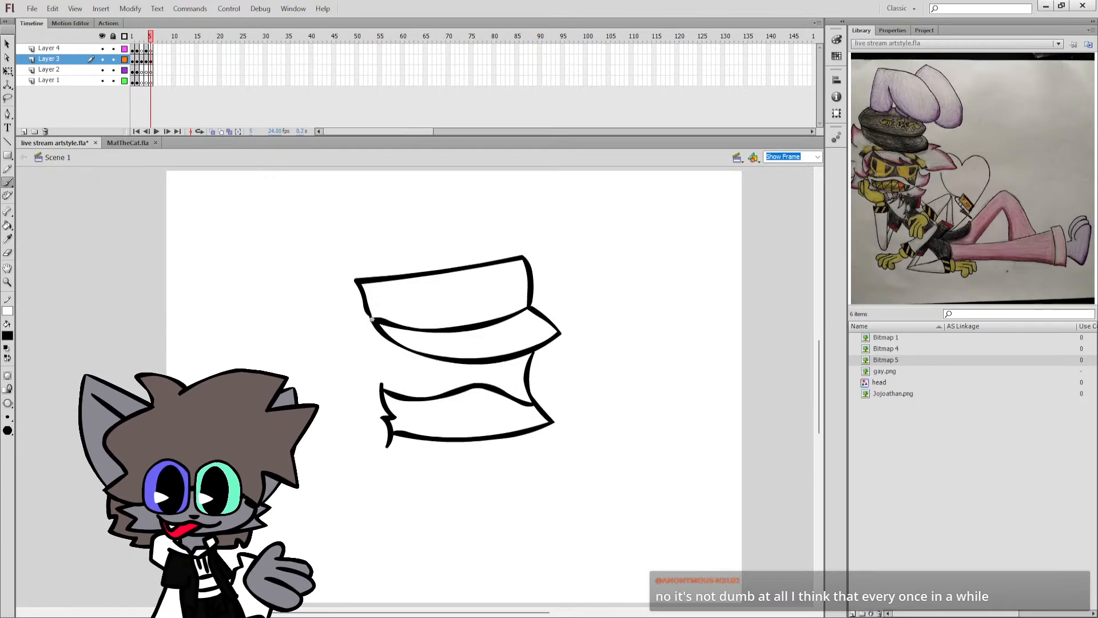
mouse_move(368, 313)
mouse_down()
mouse_move(330, 327)
mouse_move(347, 345)
mouse_move(313, 381)
mouse_move(327, 382)
mouse_move(356, 437)
mouse_up()
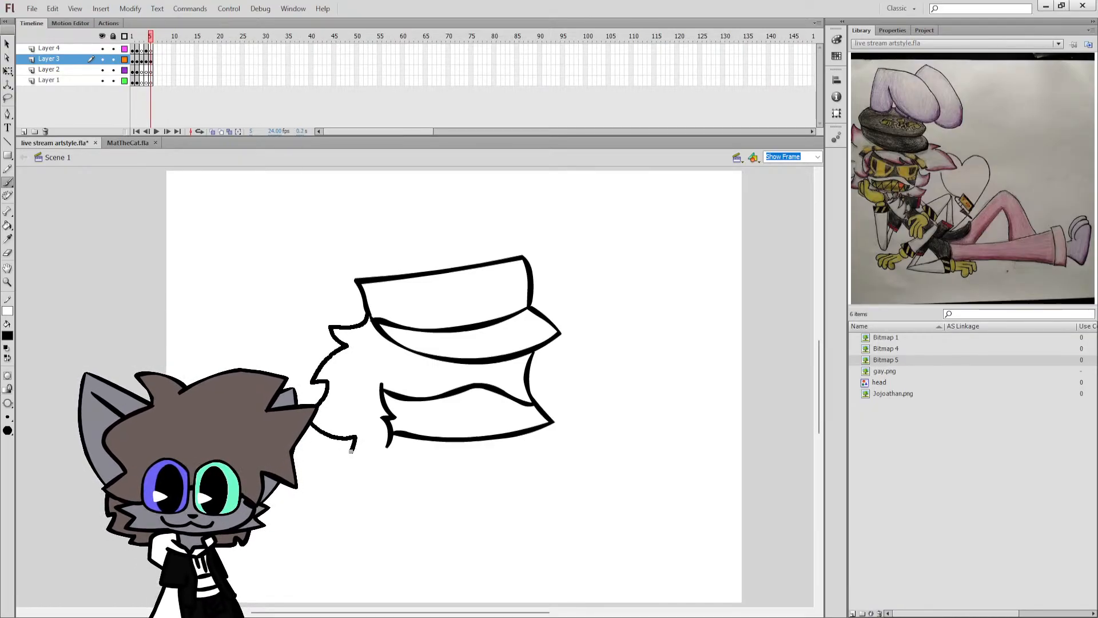
drag(374, 468, 399, 454)
Undo the hair and cap crown strokes back to the brim and face outline.
key(ctrl+a)
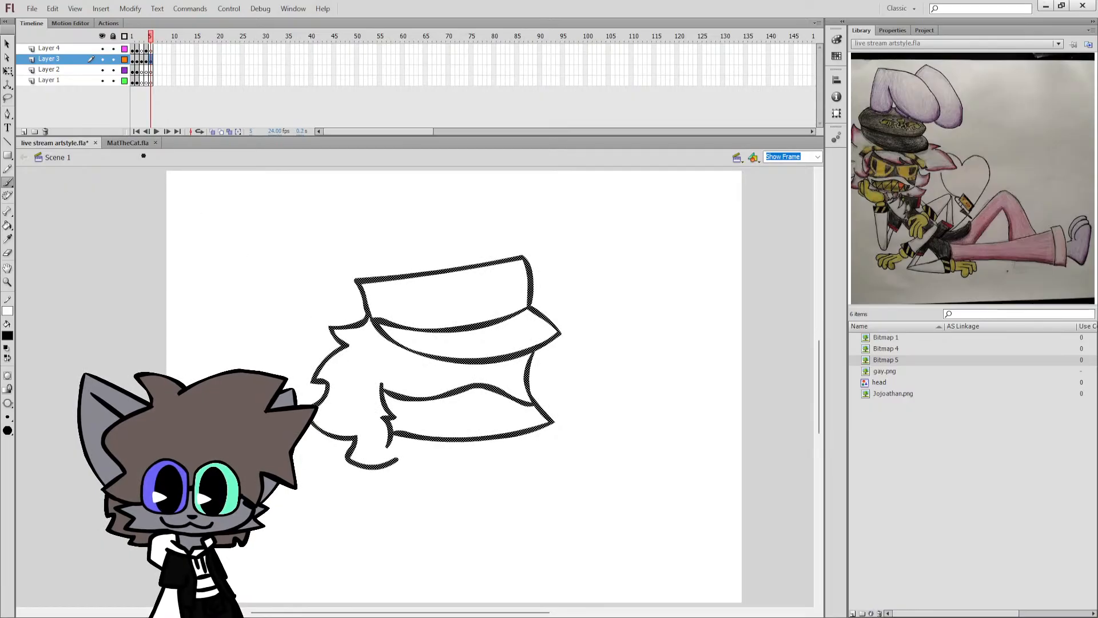
click(8, 72)
key(ctrl+z)
key(ctrl+z)
key(ctrl+z)
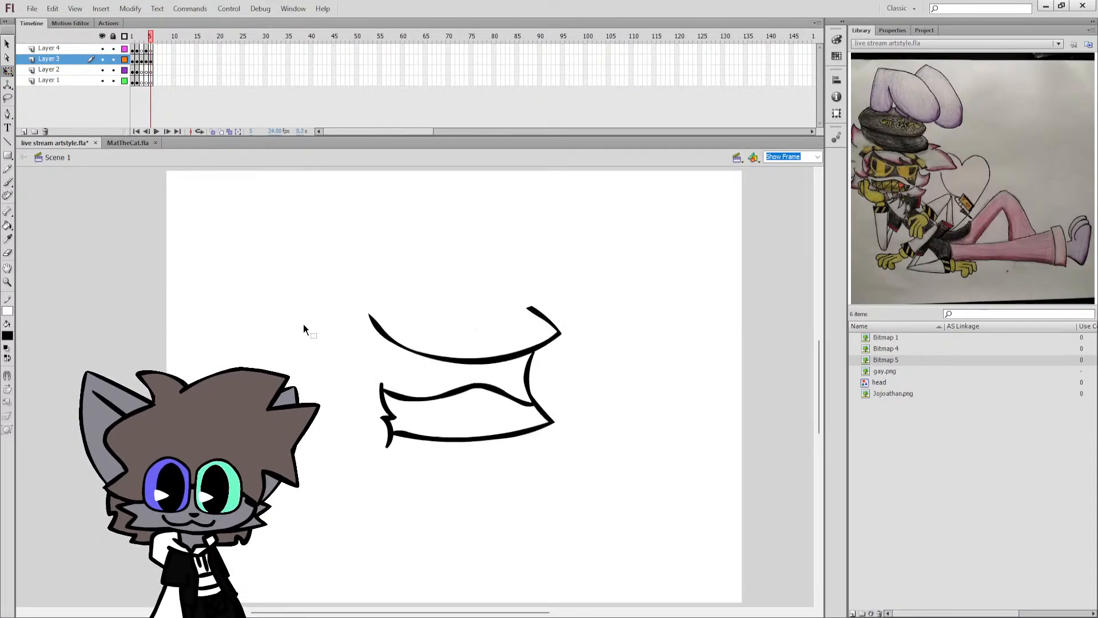
Rotate the whole line drawing slightly clockwise with Free Transform and shift it a little to the right.
key(ctrl+a)
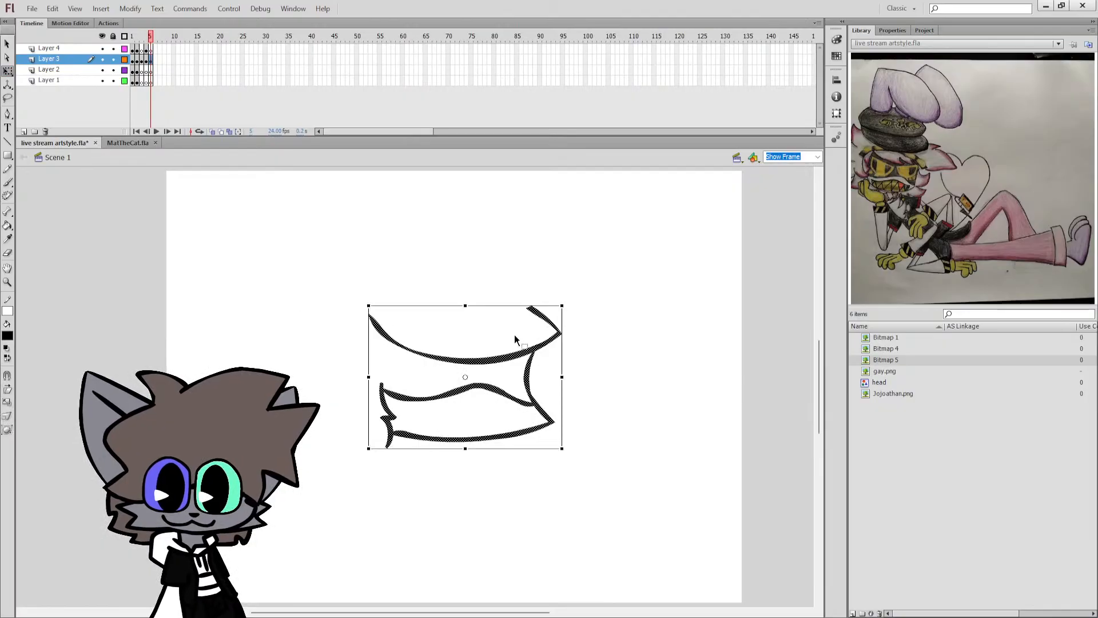
drag(566, 303, 575, 315)
drag(553, 356, 570, 360)
click(525, 306)
key(b)
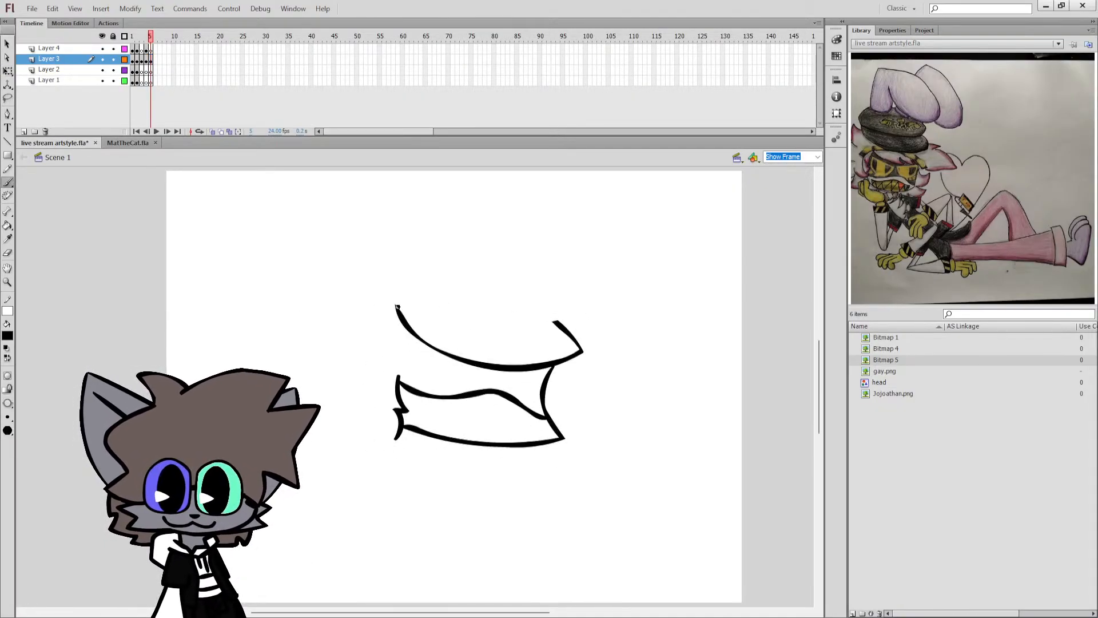
Brush a rounded cap crown with a pointed side corner above the brim and a curved line separating the two.
mouse_move(400, 274)
mouse_down()
mouse_move(484, 260)
mouse_move(572, 295)
mouse_move(556, 322)
mouse_move(506, 328)
mouse_move(399, 312)
mouse_up()
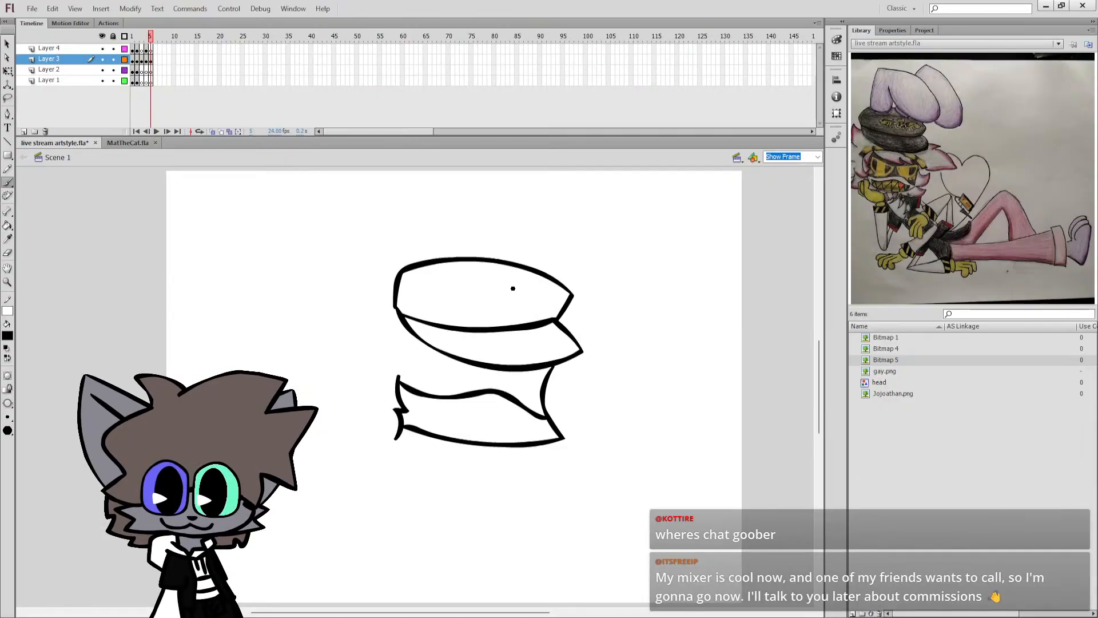
key(b)
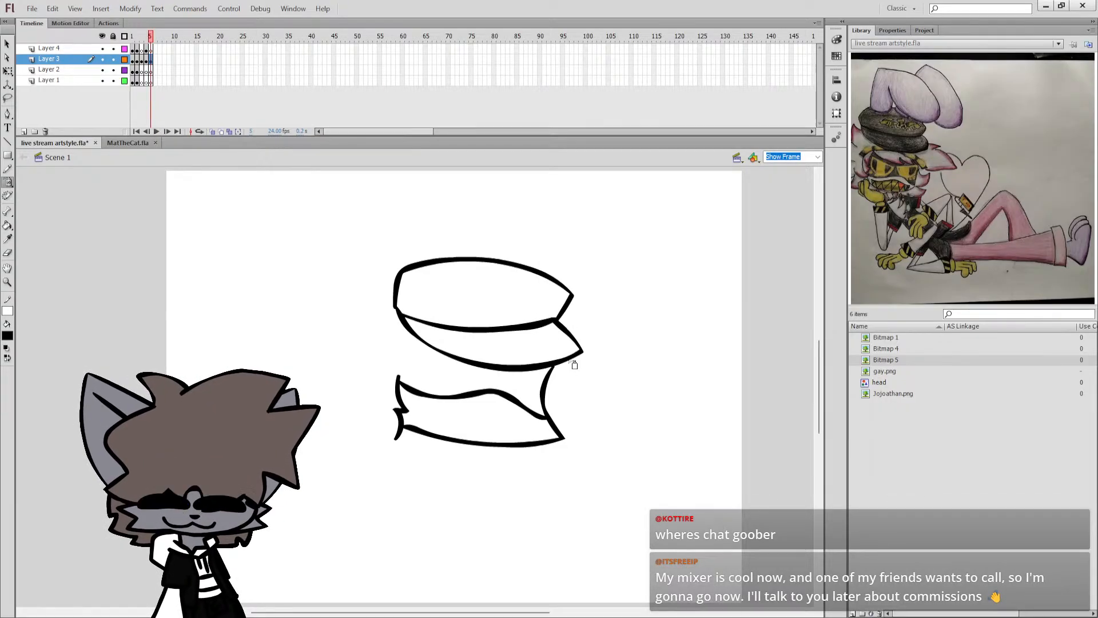
key(b)
Try to draw a pointed hair tuft beside the brim and a thin fringe beneath it, and save the document.
mouse_move(569, 357)
mouse_down()
mouse_move(598, 356)
mouse_move(588, 366)
mouse_move(621, 385)
mouse_move(632, 408)
mouse_up()
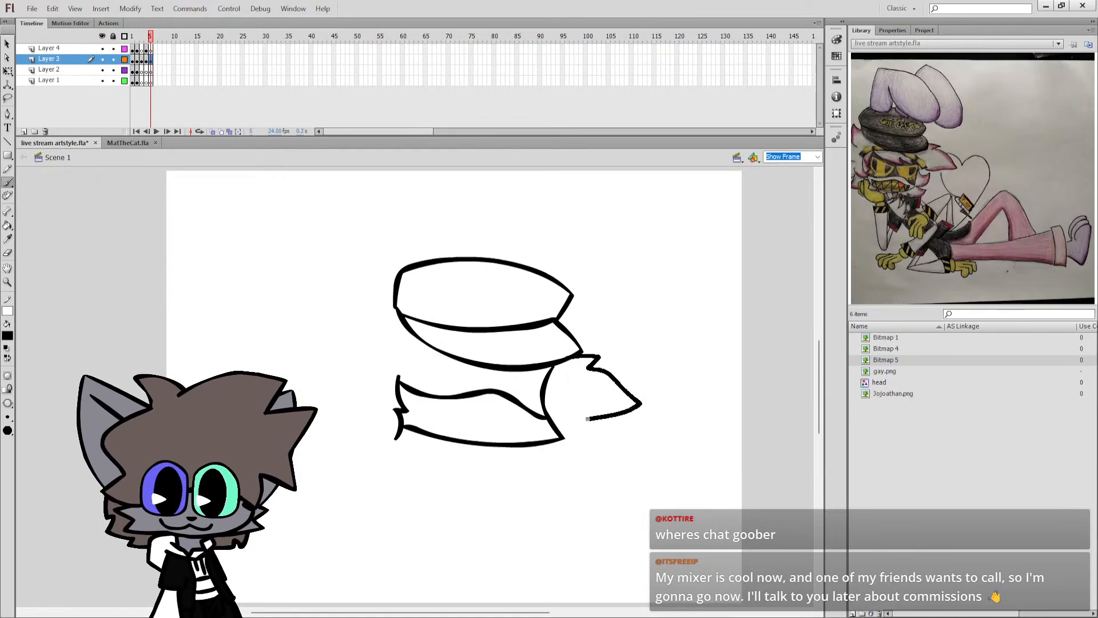
drag(588, 419, 585, 419)
click(582, 395)
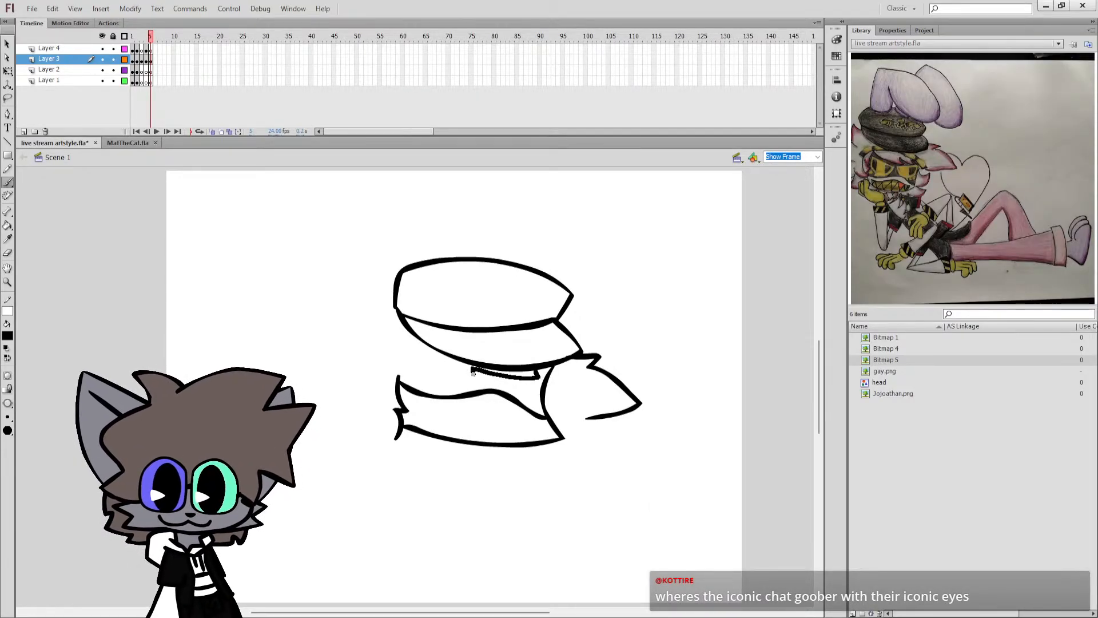
key(ctrl+s)
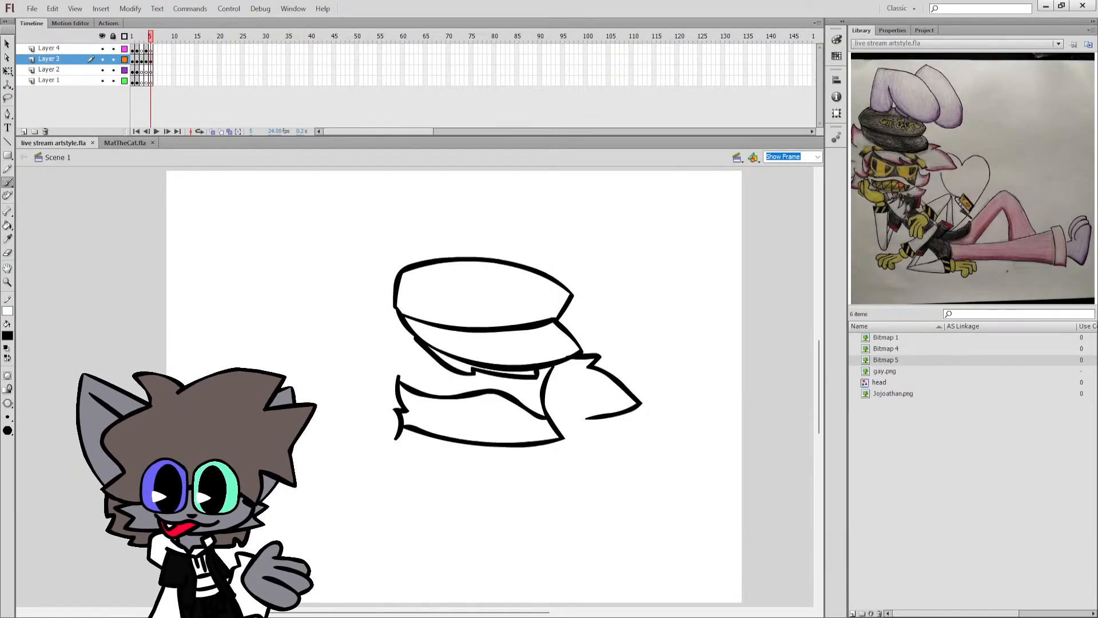
Switch to the avatar overlay app and choose Out A4 (VB-Audio Voicemeeter VAIO) as its microphone.
click(188, 445)
click(6, 519)
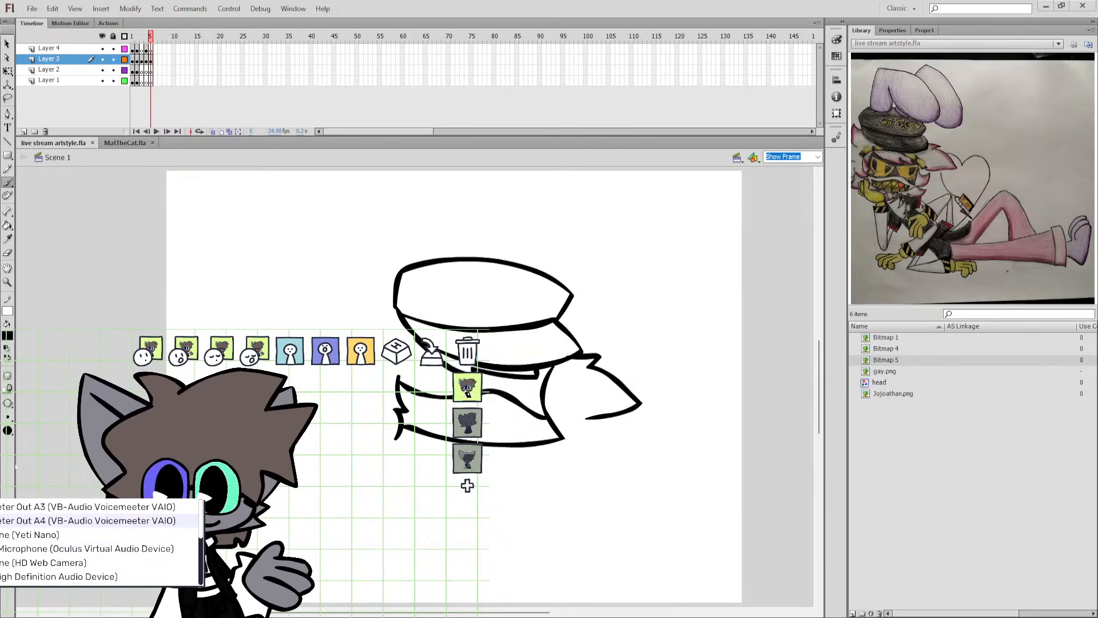
click(14, 521)
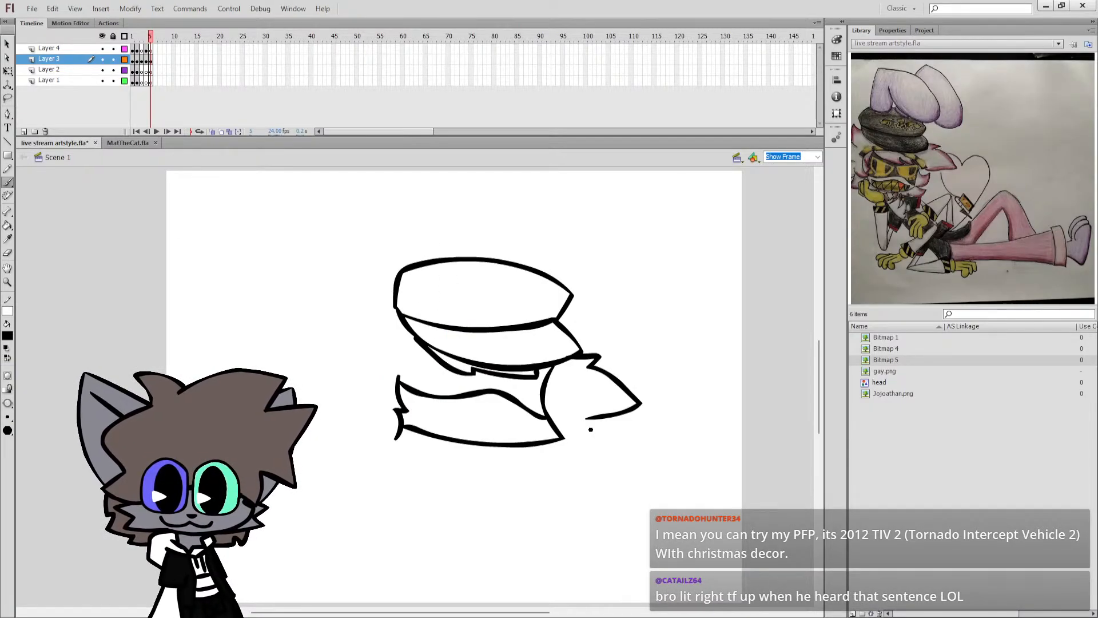
Undo the side hair tuft and the fringe strokes beneath the brim.
drag(618, 414, 586, 418)
key(ctrl+z)
key(ctrl+z)
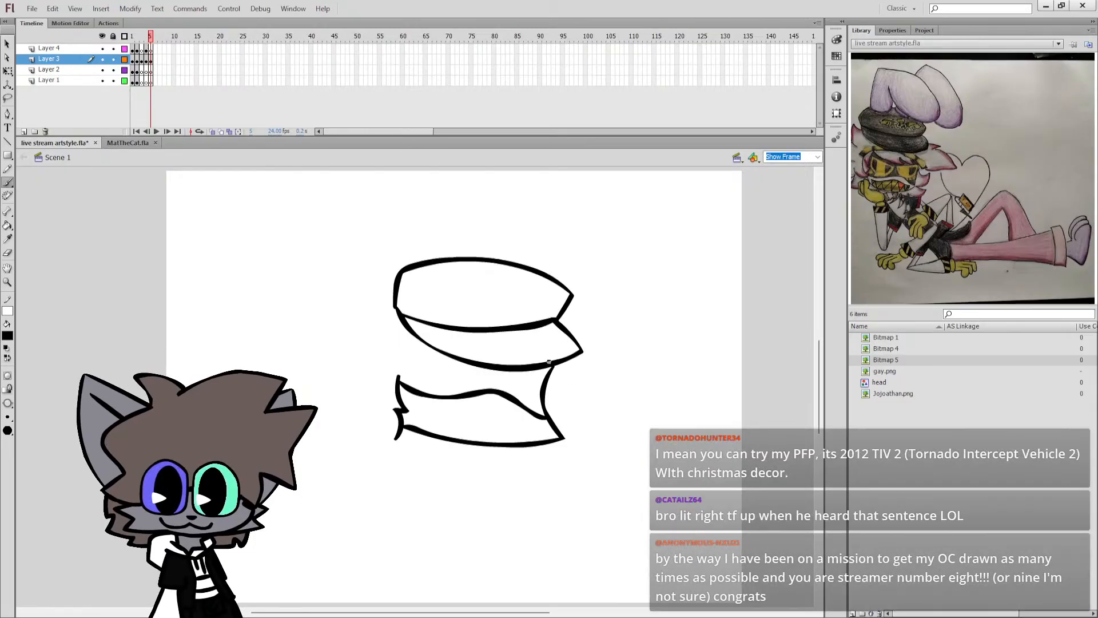
key(ctrl+z)
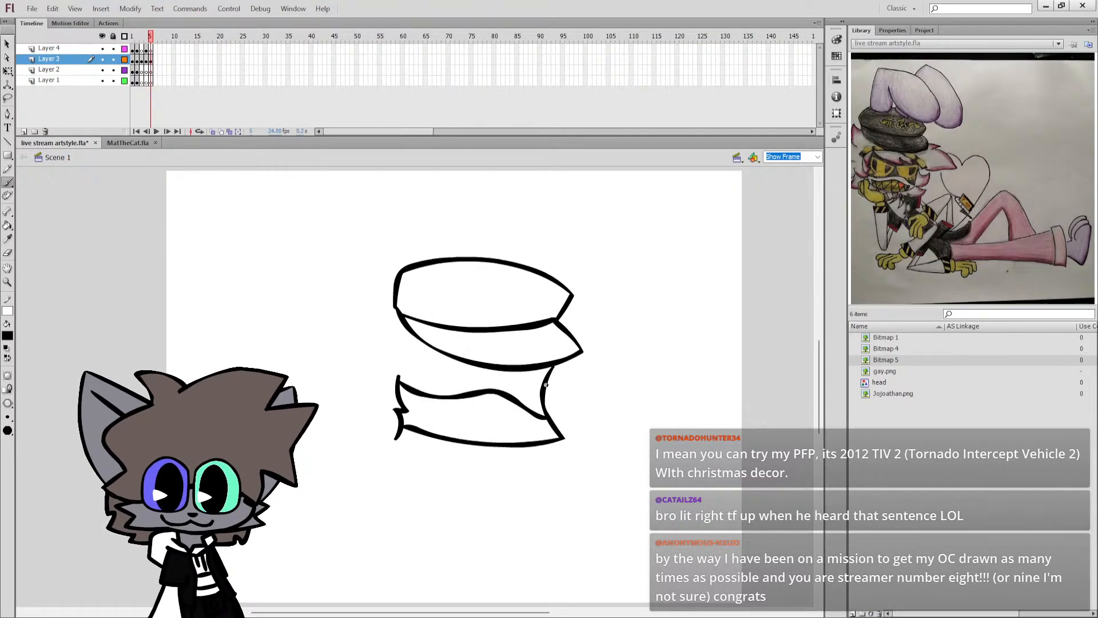
Erase the upper part of the cheek line and brush a pointed hair fringe beneath the brim across the face.
key(e)
drag(548, 373, 566, 378)
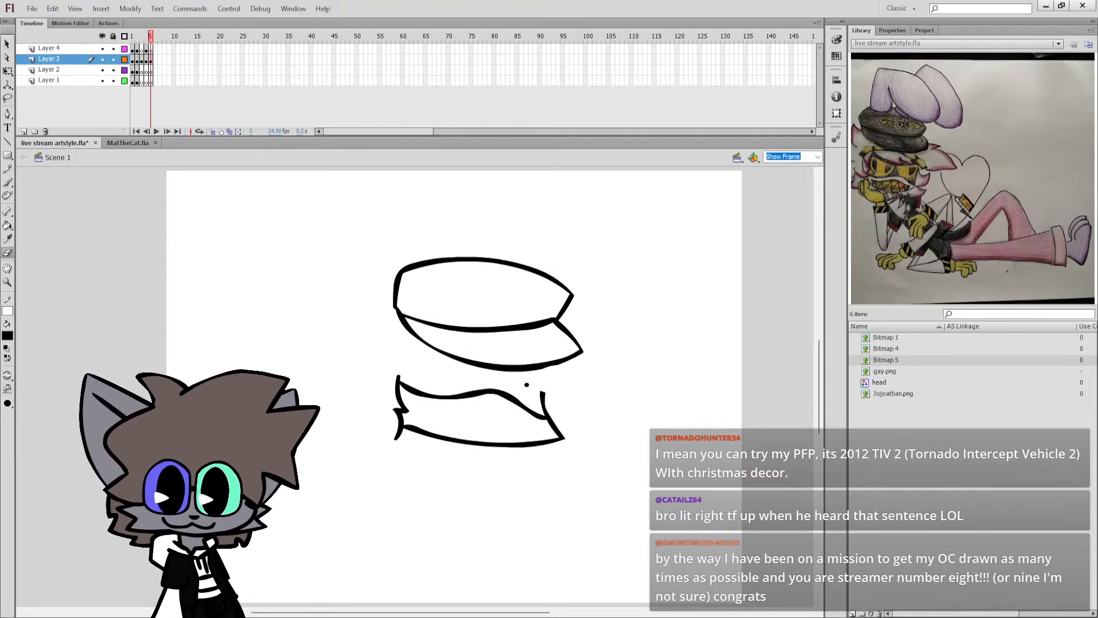
key(b)
key(ctrl+z)
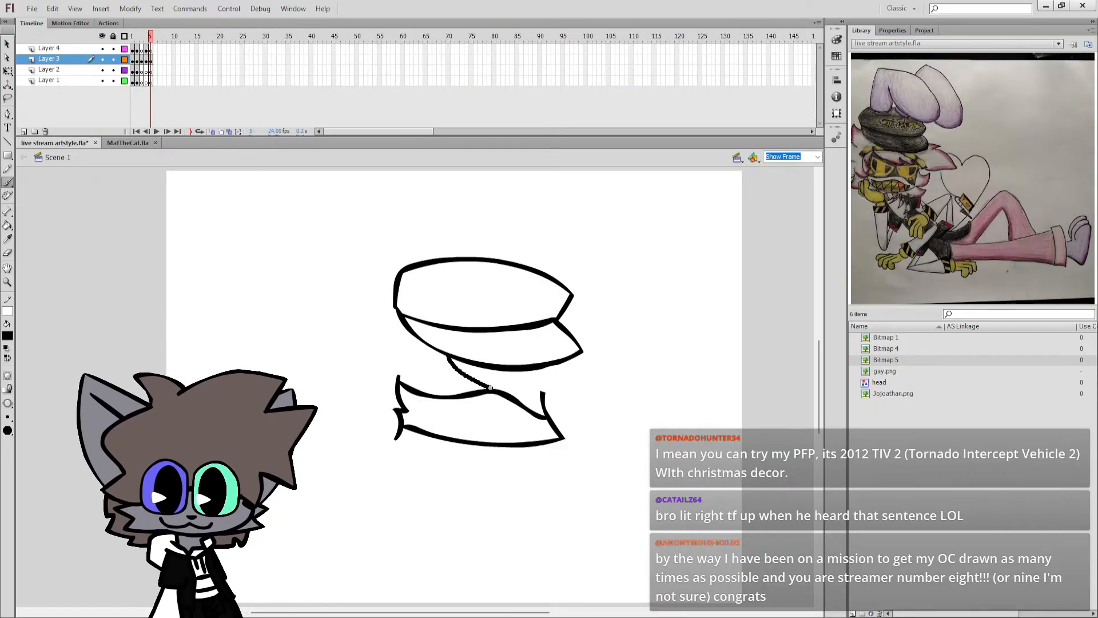
mouse_move(504, 380)
mouse_down()
mouse_move(529, 392)
mouse_move(579, 386)
mouse_up()
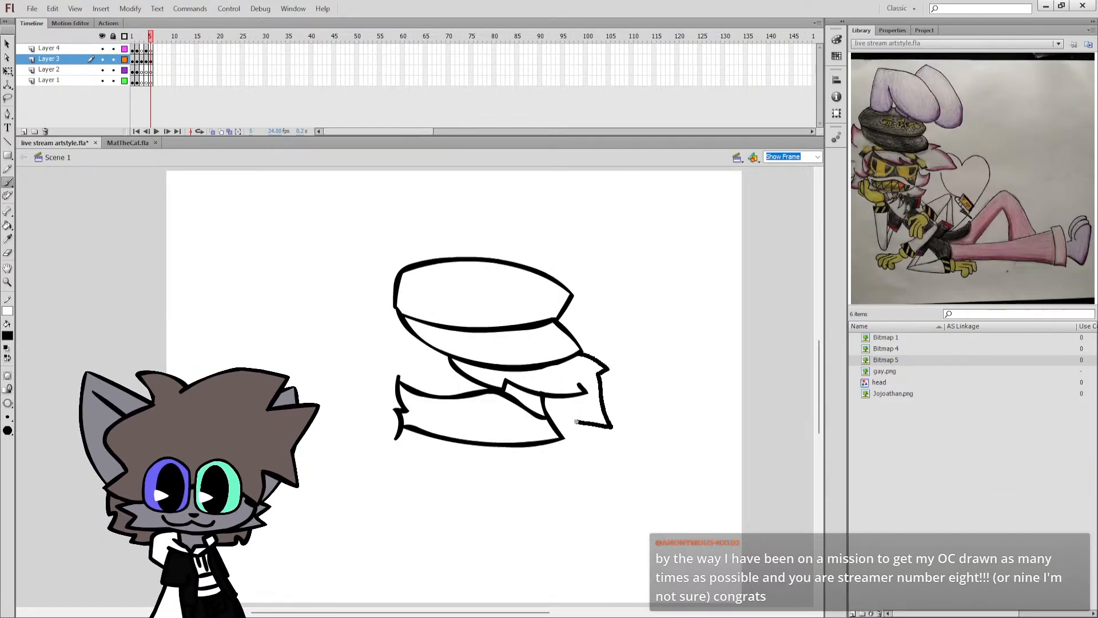
Brush the jagged hair outline down past the cheek and under the jaw, with short strokes hanging from the jaw line.
drag(575, 423, 577, 444)
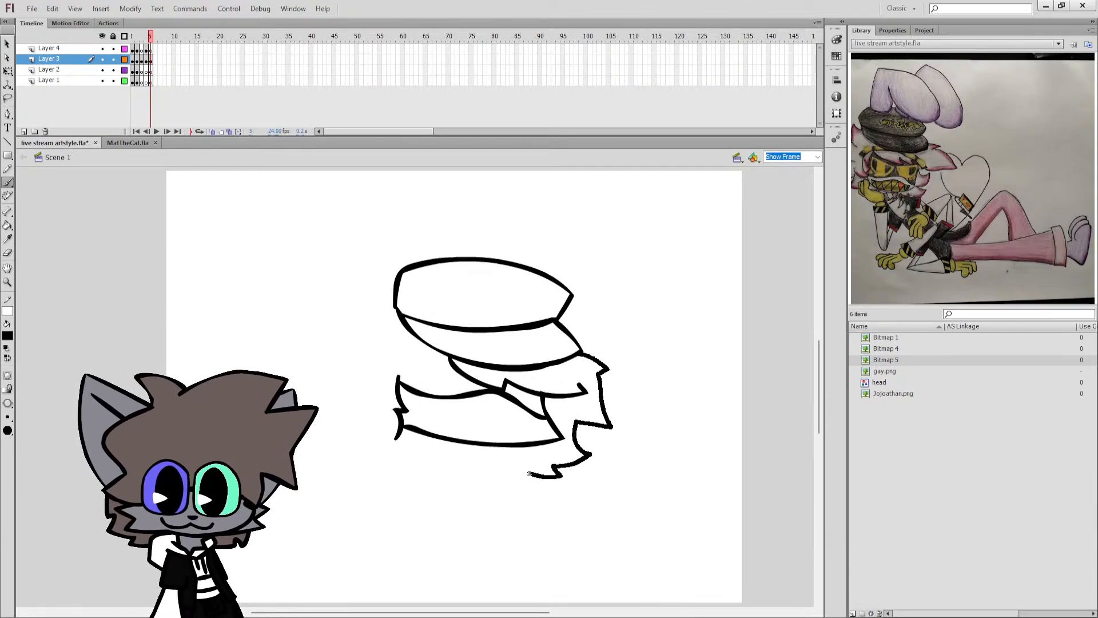
drag(529, 474, 530, 474)
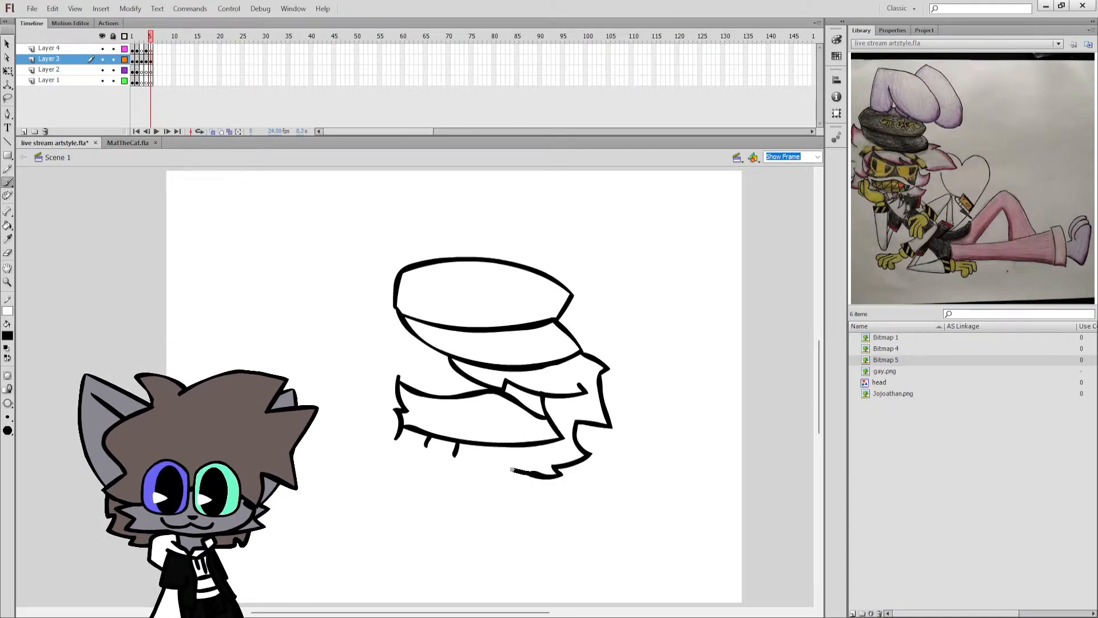
mouse_move(529, 475)
mouse_down()
mouse_move(484, 463)
mouse_move(479, 474)
mouse_move(459, 455)
mouse_up()
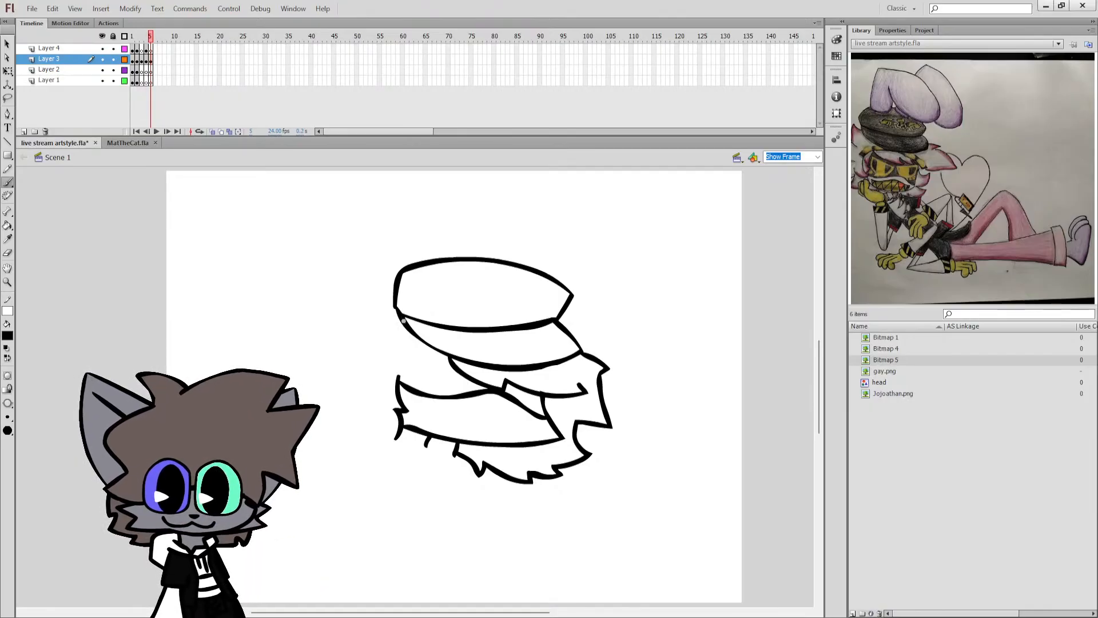
Brush a jagged hair outline from the cap's back edge down behind the face, curving inward at its lower end.
key(ctrl+z)
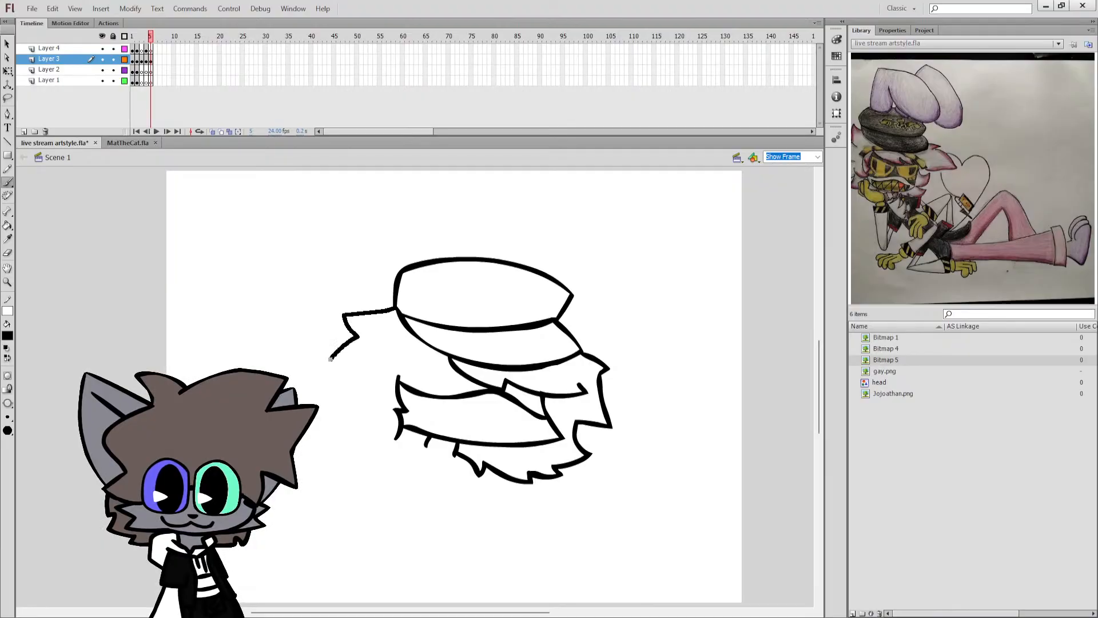
key(ctrl+z)
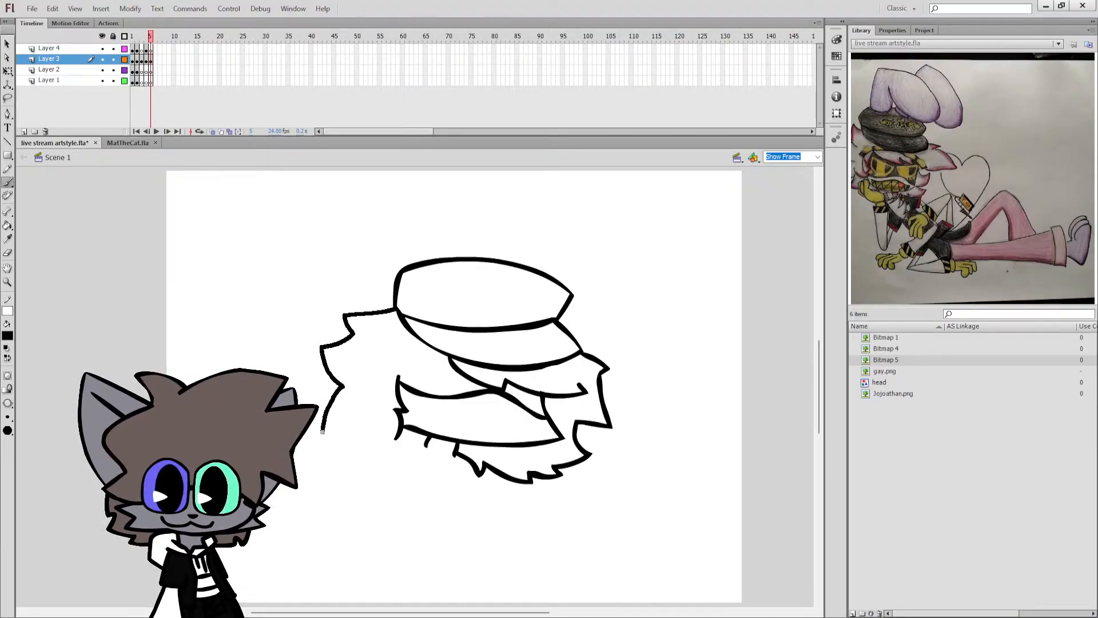
mouse_move(335, 444)
mouse_down()
mouse_move(357, 462)
mouse_move(388, 458)
mouse_up()
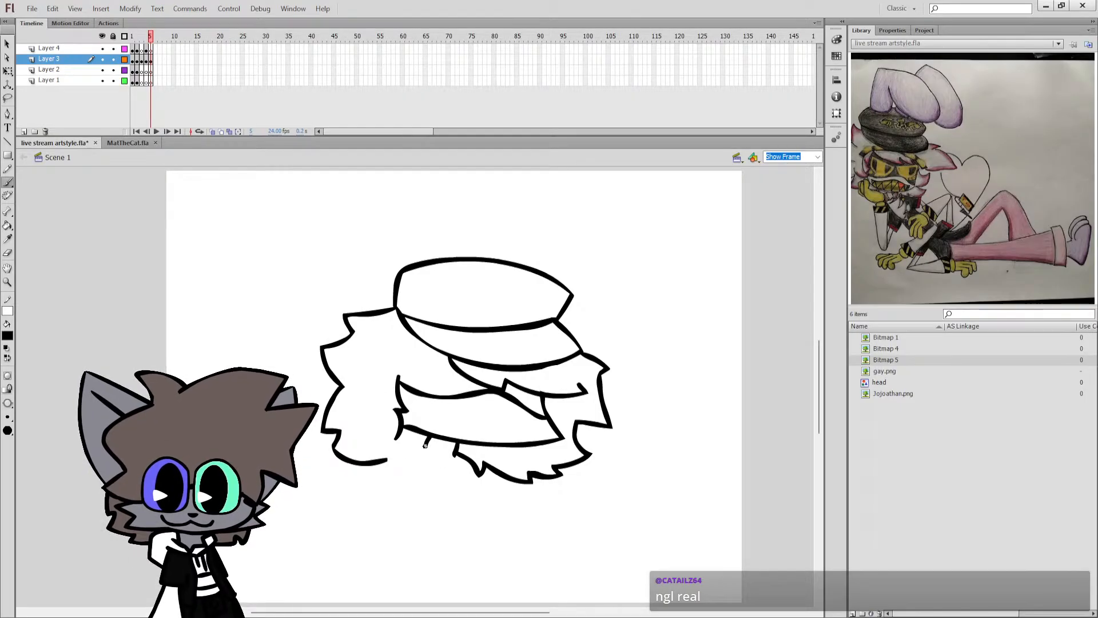
key(ctrl+z)
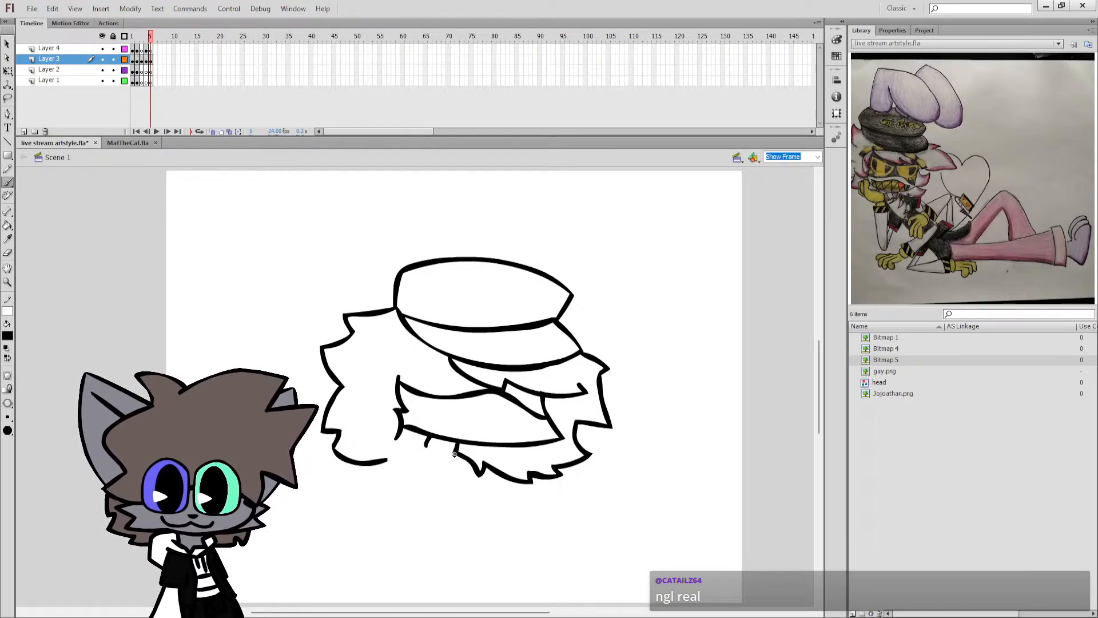
Erase and redraw the short stroke where the beard hair meets the jaw line, and save the document.
key(e)
drag(453, 458, 459, 443)
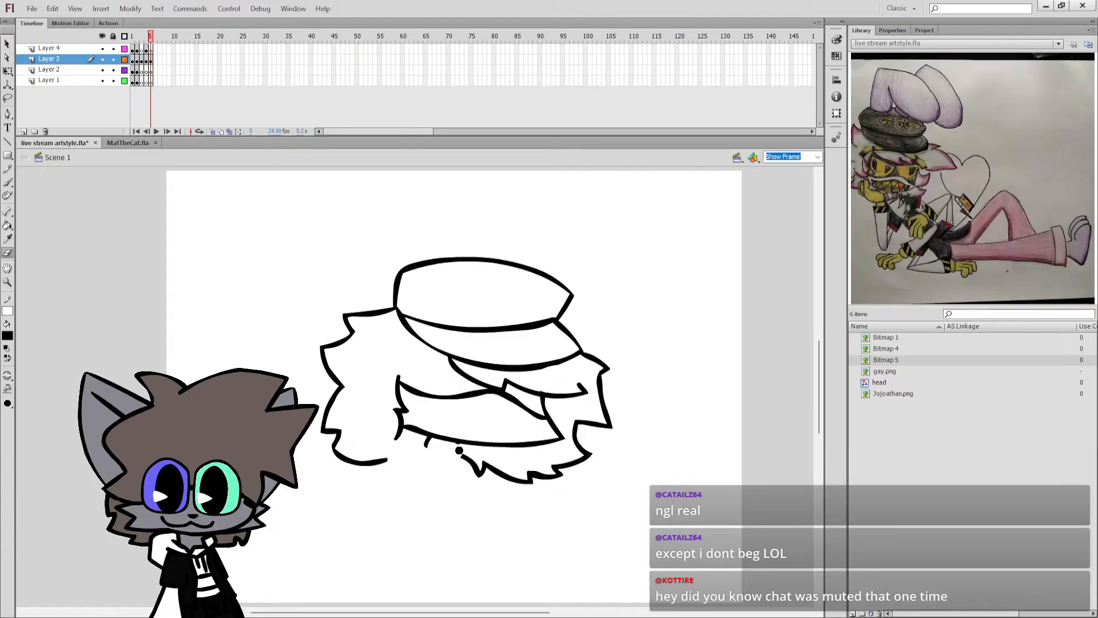
key(b)
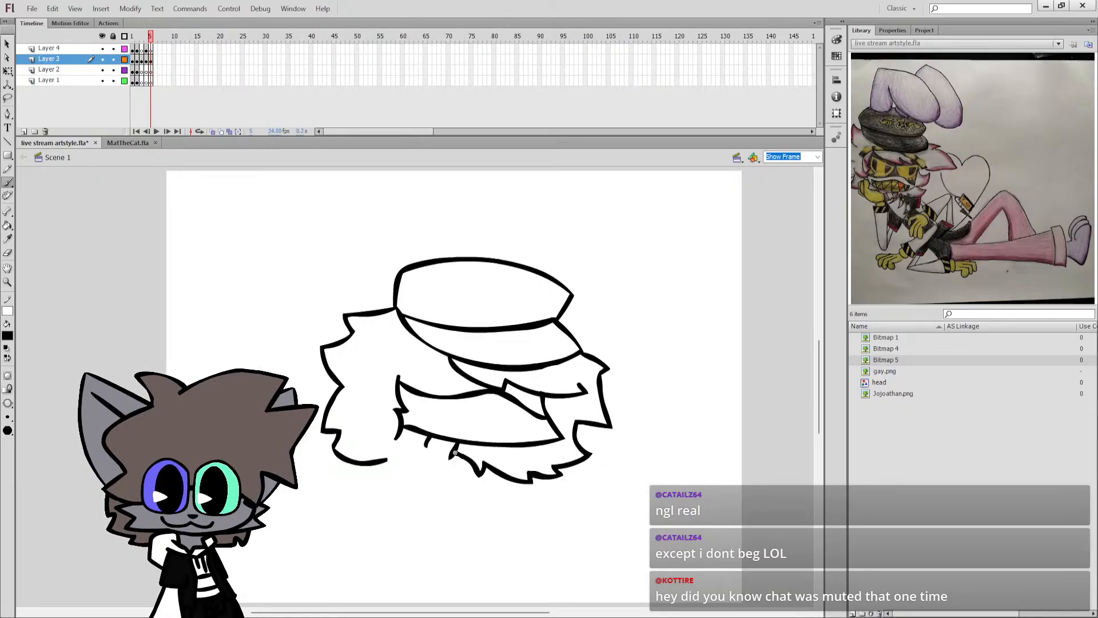
key(ctrl+s)
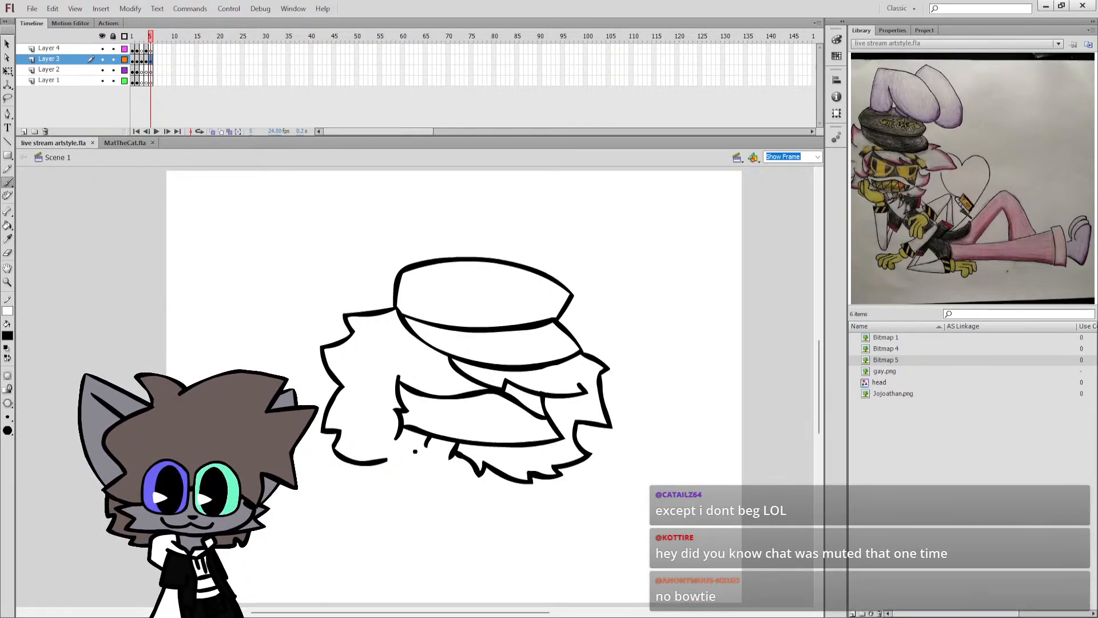
Try to connect the small stroke beneath the jaw to the back hair, and erase the hair outline's lower curve.
drag(427, 447, 424, 460)
key(ctrl+z)
key(e)
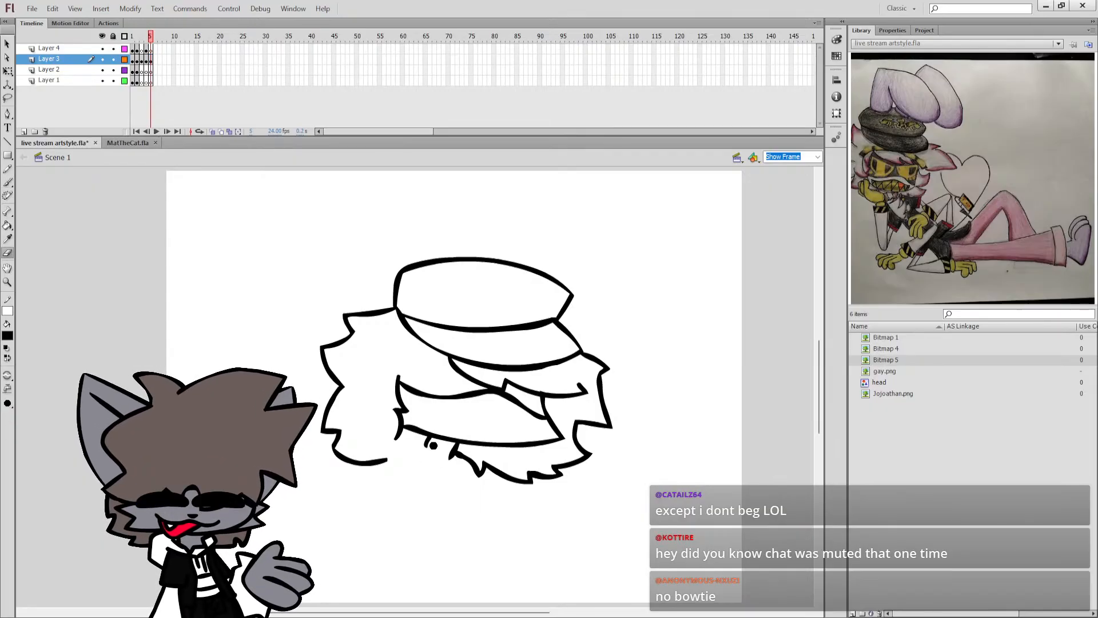
key(b)
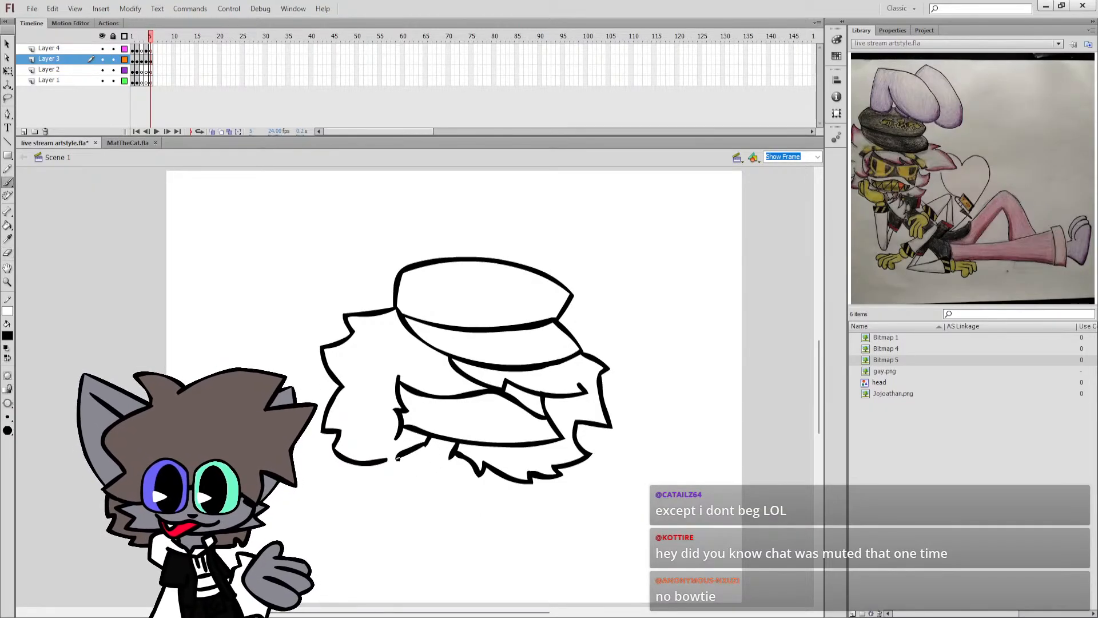
key(ctrl+z)
mouse_move(382, 460)
mouse_down()
mouse_move(405, 457)
mouse_move(322, 453)
mouse_up()
key(w)
key(e)
key(b)
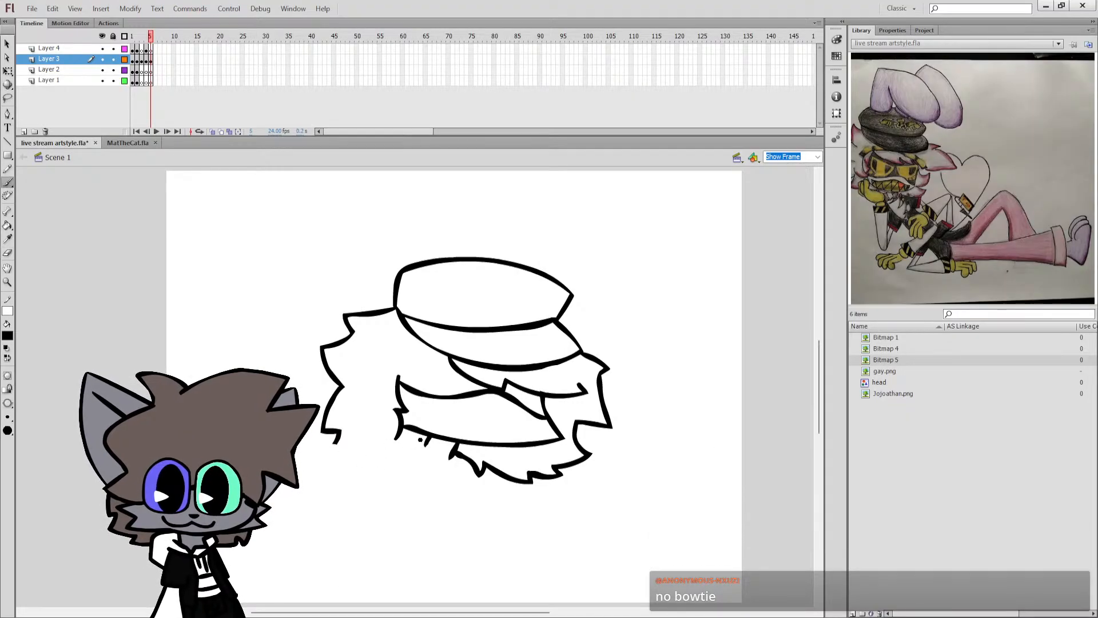
Try to brush a near-horizontal line from the small jaw stroke toward the back hair.
key(ctrl+z)
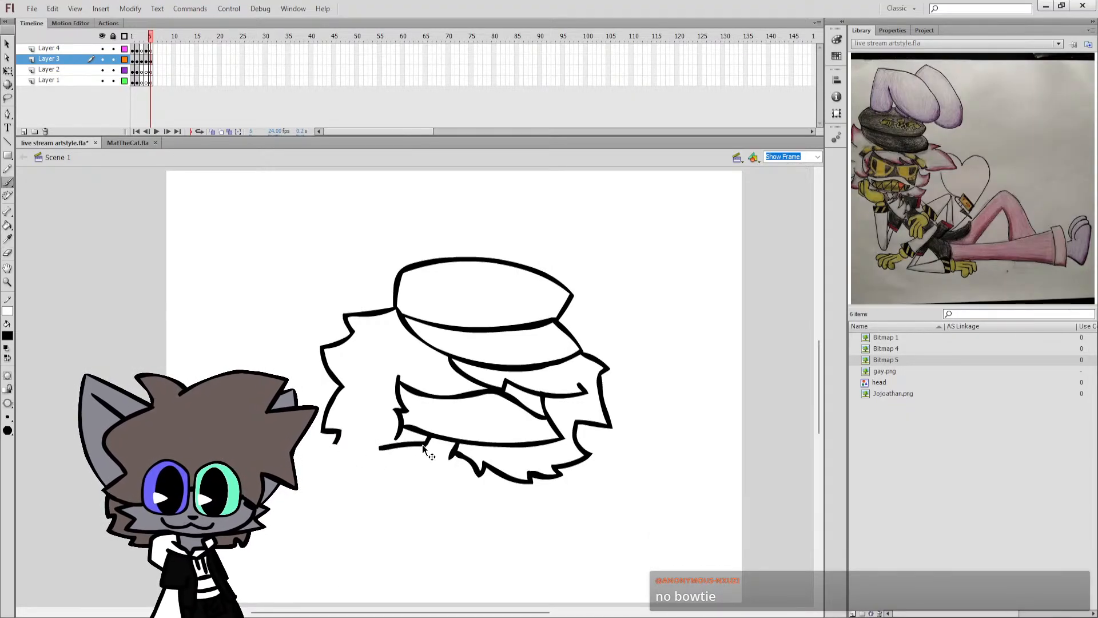
drag(368, 450, 366, 453)
key(ctrl+z)
key(ctrl+z)
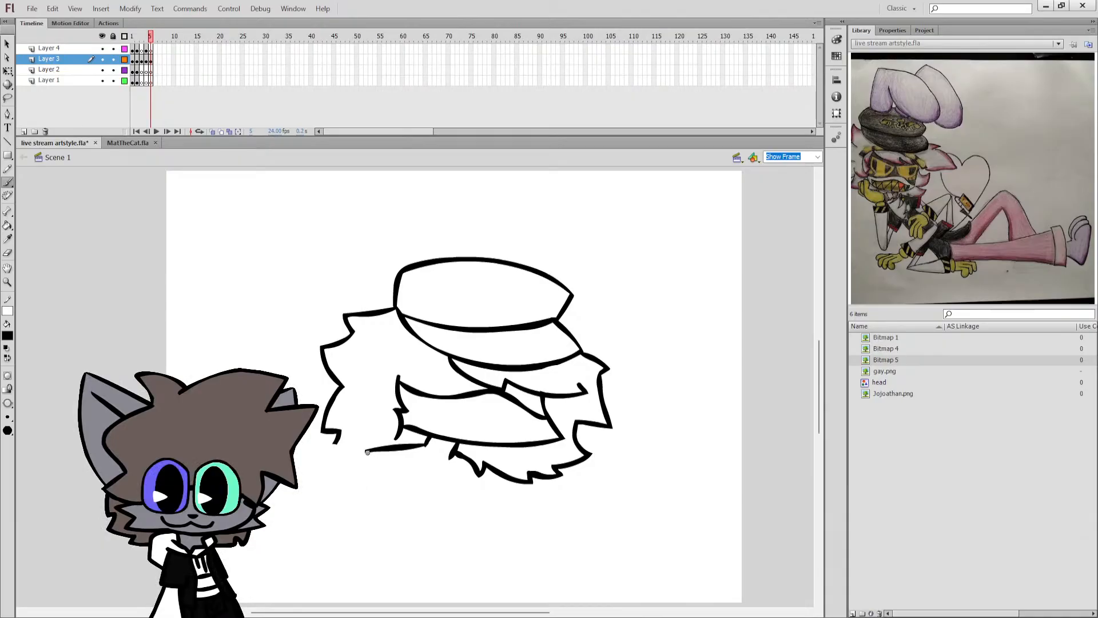
key(ctrl+z)
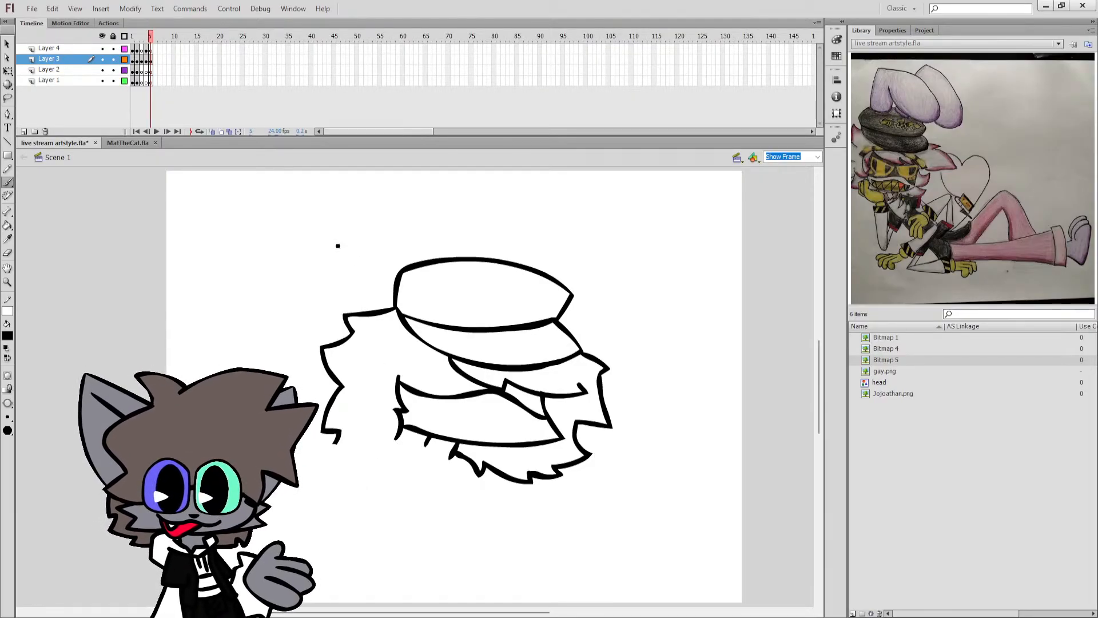
Rotate the whole head drawing slightly counterclockwise and stretch it a little taller.
click(7, 70)
key(ctrl+a)
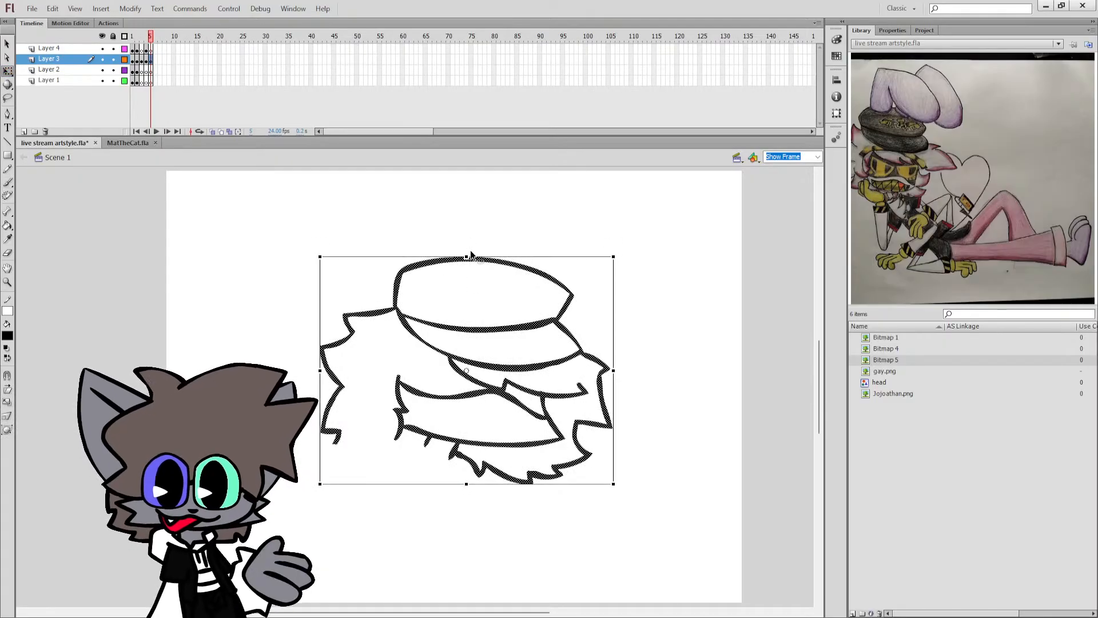
drag(469, 226, 516, 256)
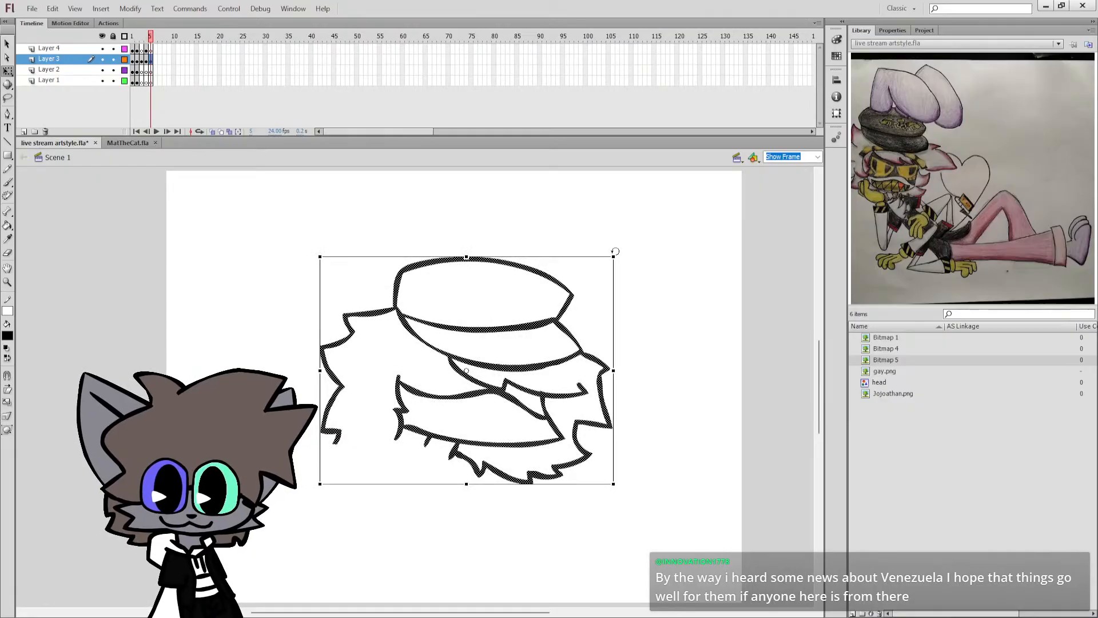
drag(615, 252, 597, 232)
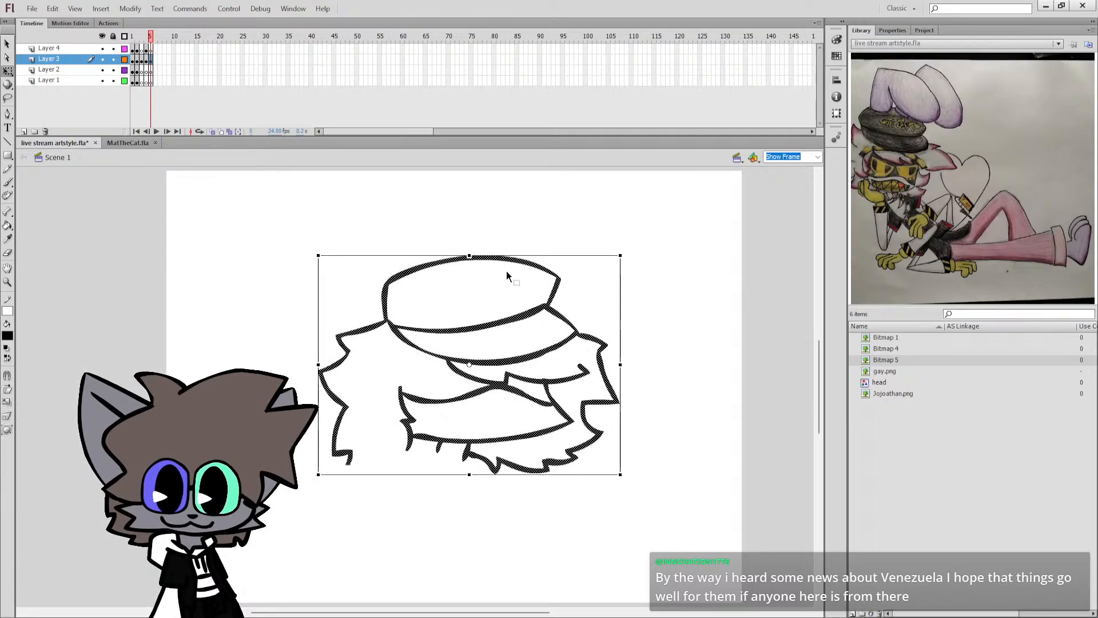
drag(469, 255, 469, 230)
key(b)
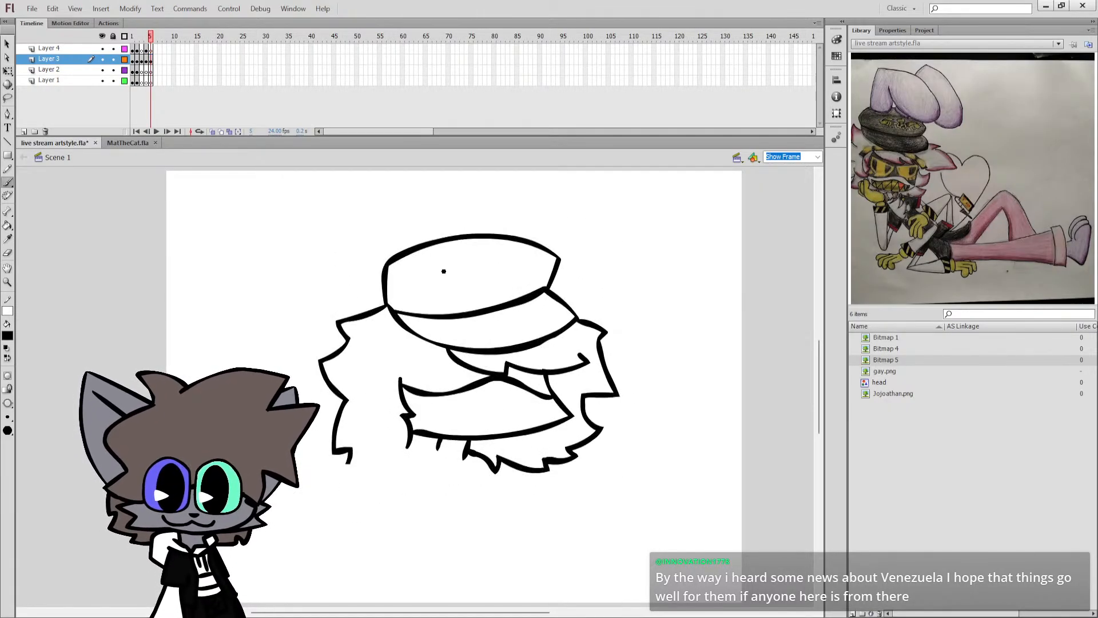
Try to brush a curved line across the upper part of the cap.
mouse_move(395, 270)
mouse_down()
mouse_move(479, 279)
mouse_move(521, 265)
mouse_up()
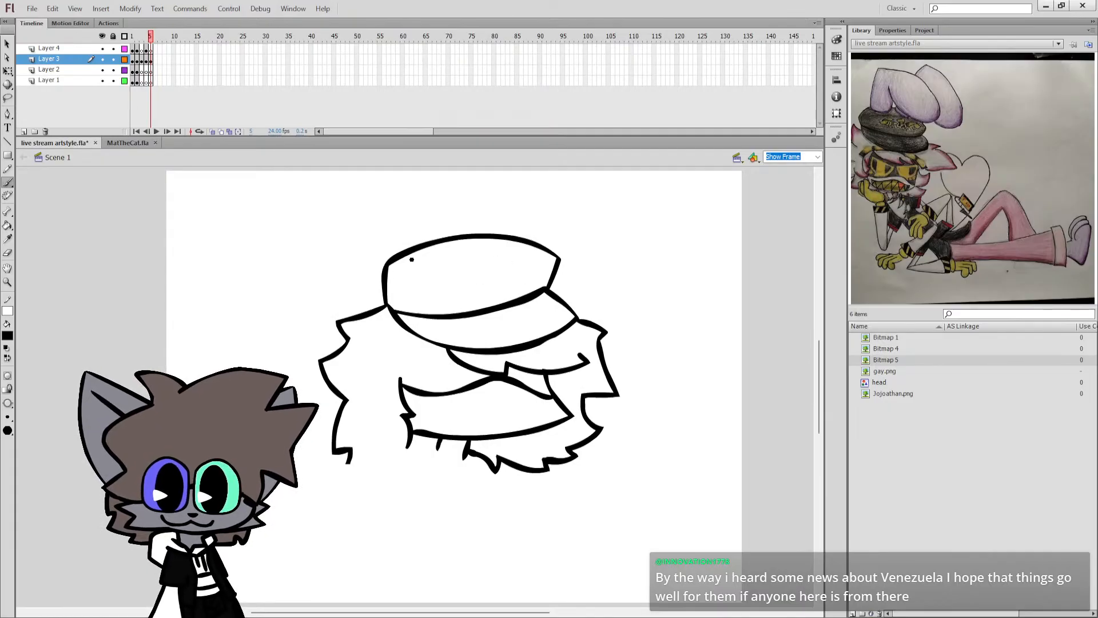
drag(415, 264, 524, 255)
key(ctrl+z)
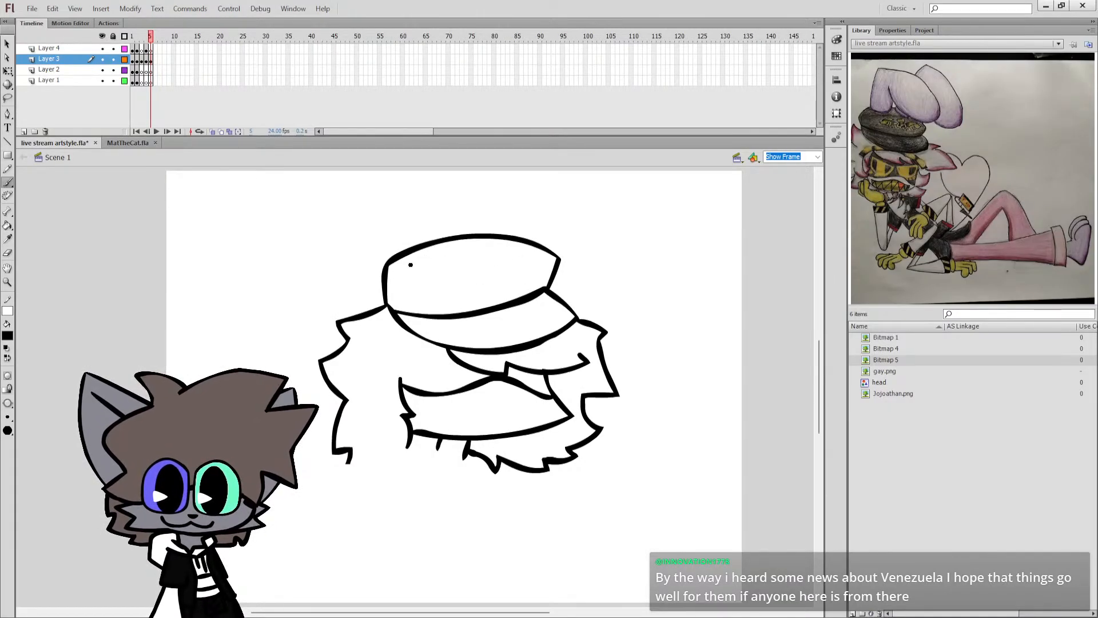
drag(408, 264, 521, 254)
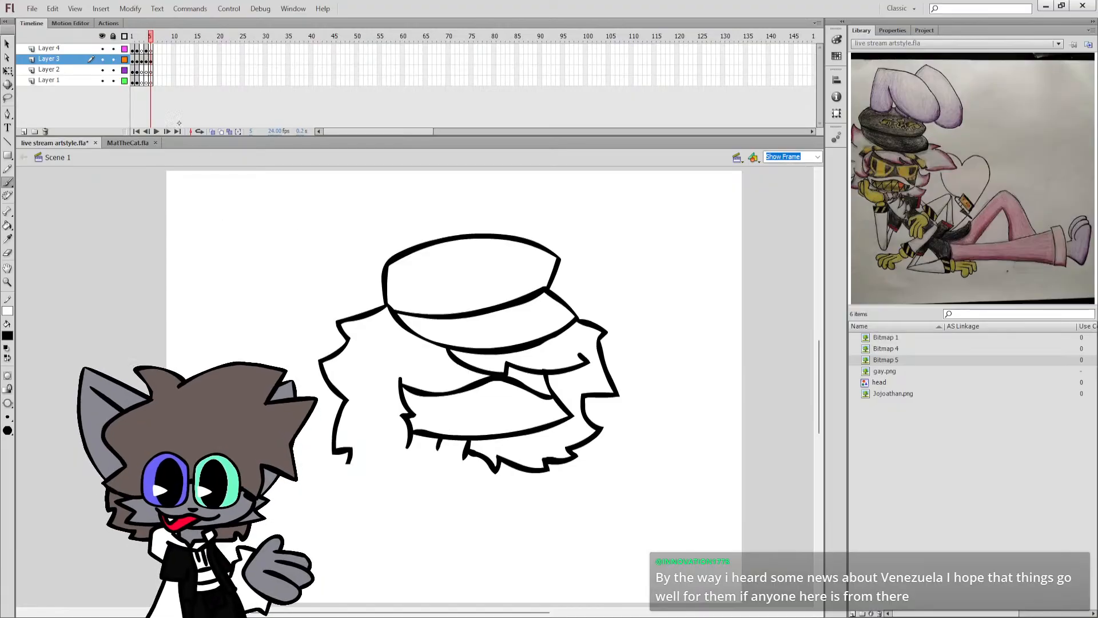
Rotate the whole head drawing slightly clockwise.
key(ctrl+a)
key(q)
drag(428, 436, 423, 444)
drag(622, 235, 629, 242)
key(b)
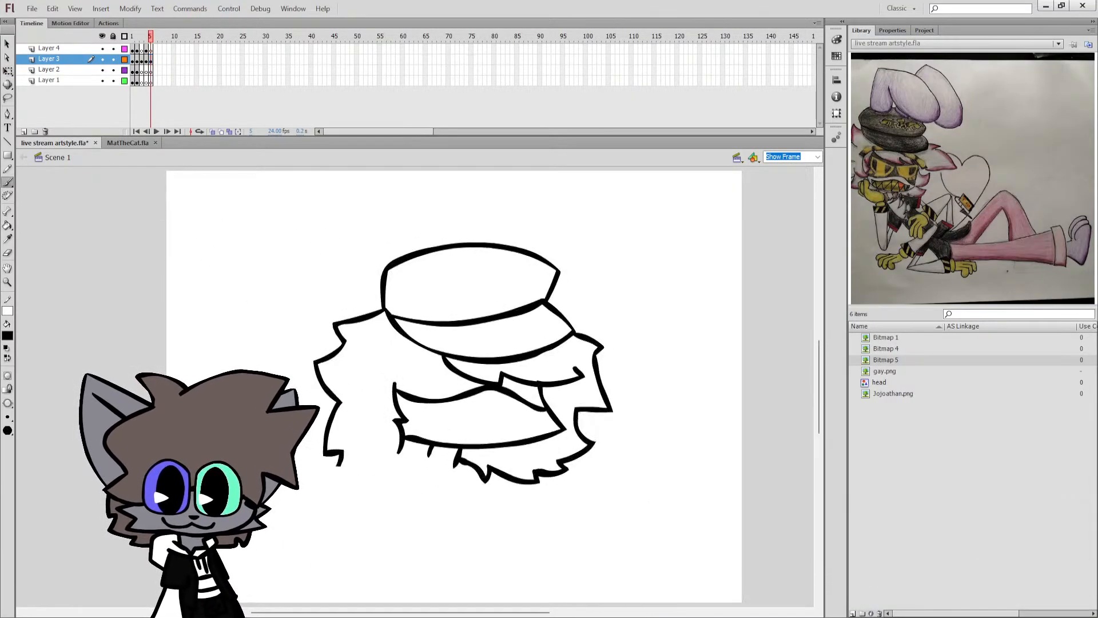
Brush a short sloping line from the small jaw stroke toward the back hair, undo the long diagonal below it, and save.
drag(429, 456, 353, 476)
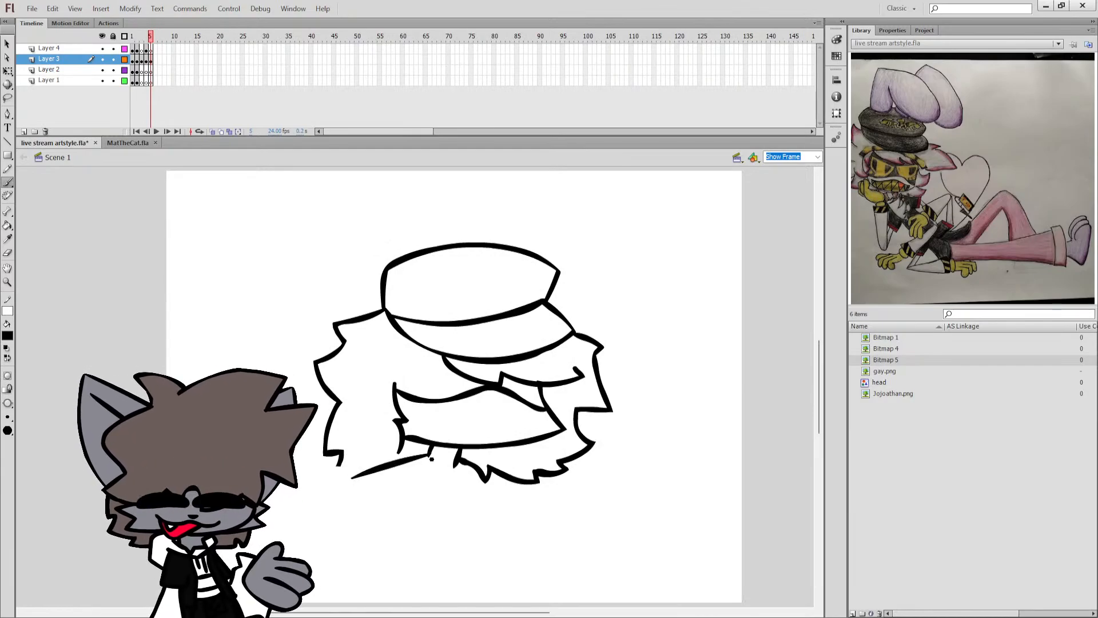
key(ctrl+z)
mouse_move(429, 456)
mouse_down()
mouse_move(374, 467)
mouse_move(339, 575)
mouse_up()
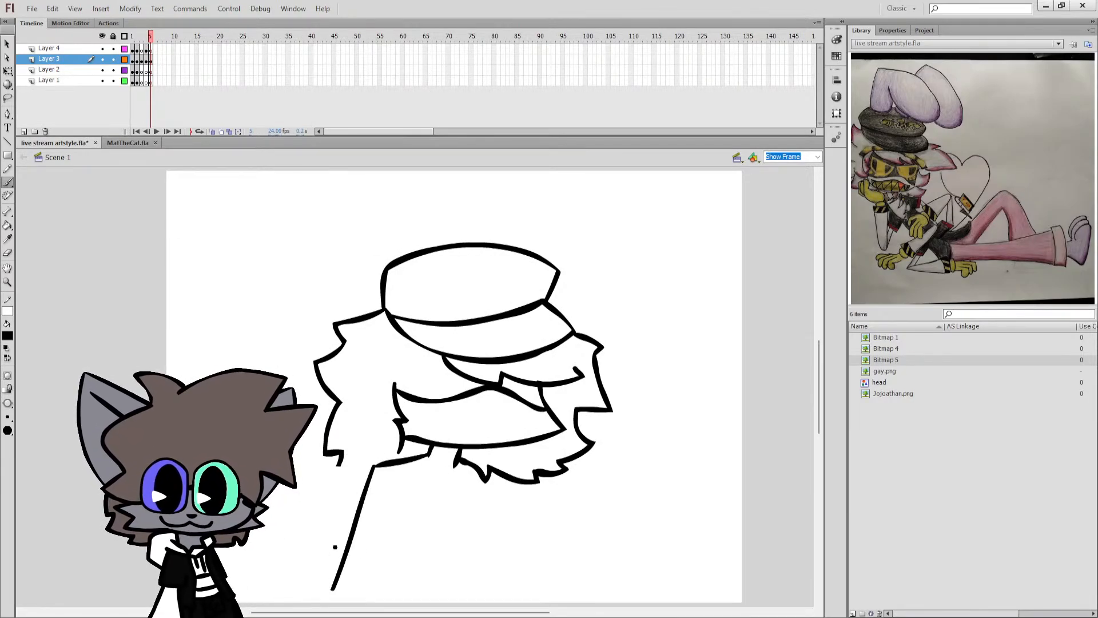
key(ctrl+z)
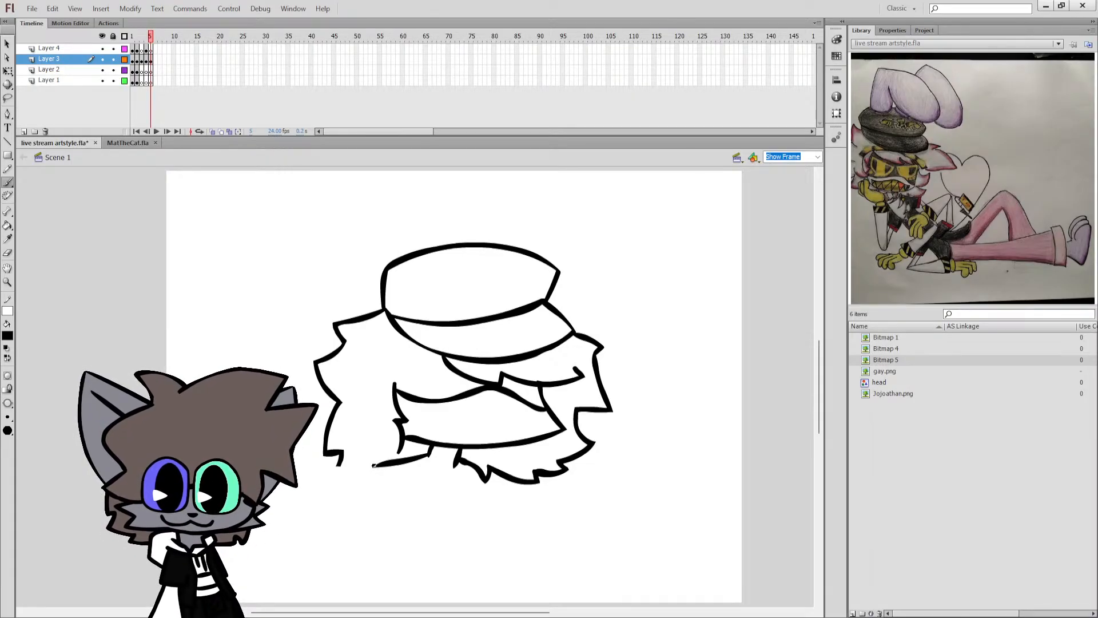
key(ctrl+s)
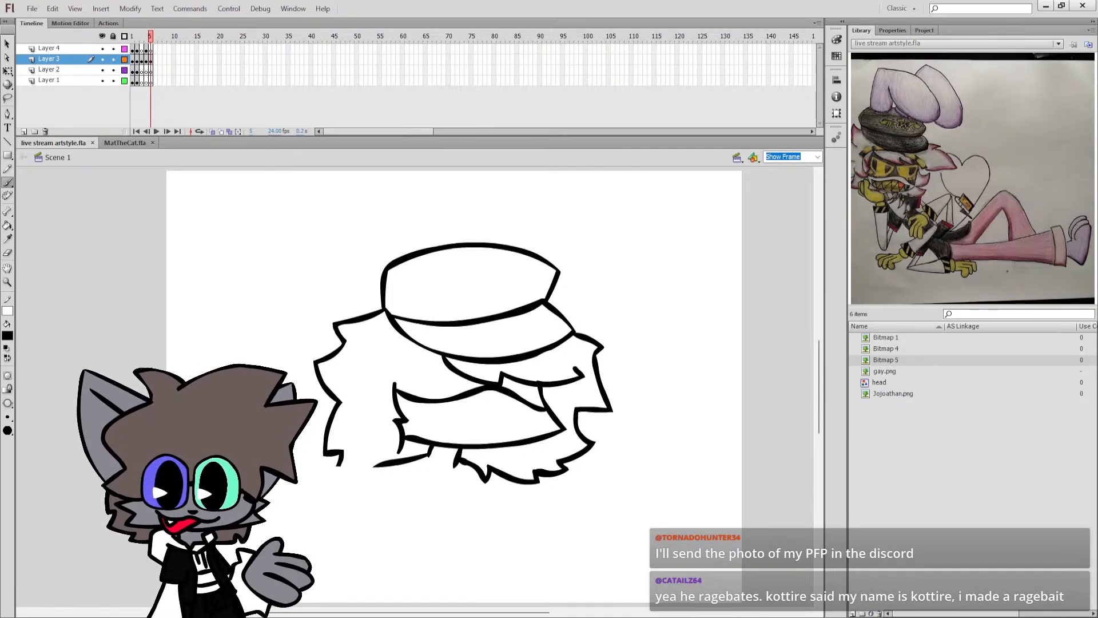
Delete the entire cap, face and hair drawing from frame 5.
key(ctrl+a)
key(Delete)
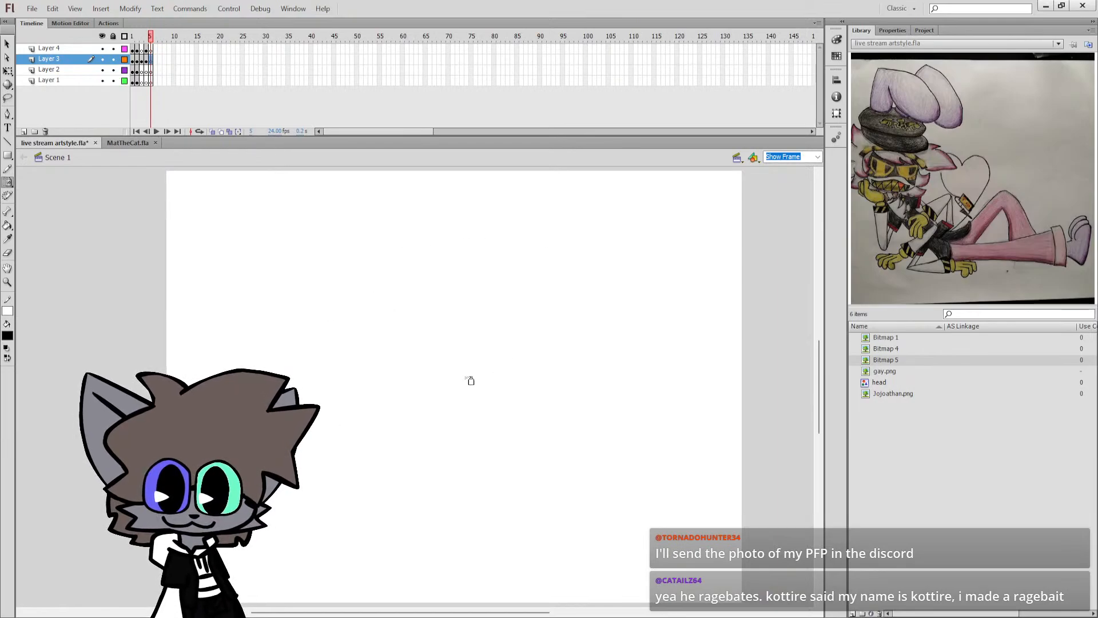
Brush a closed, rounded head outline with an inward-curving front and a pointed cheek, and save the document.
key(b)
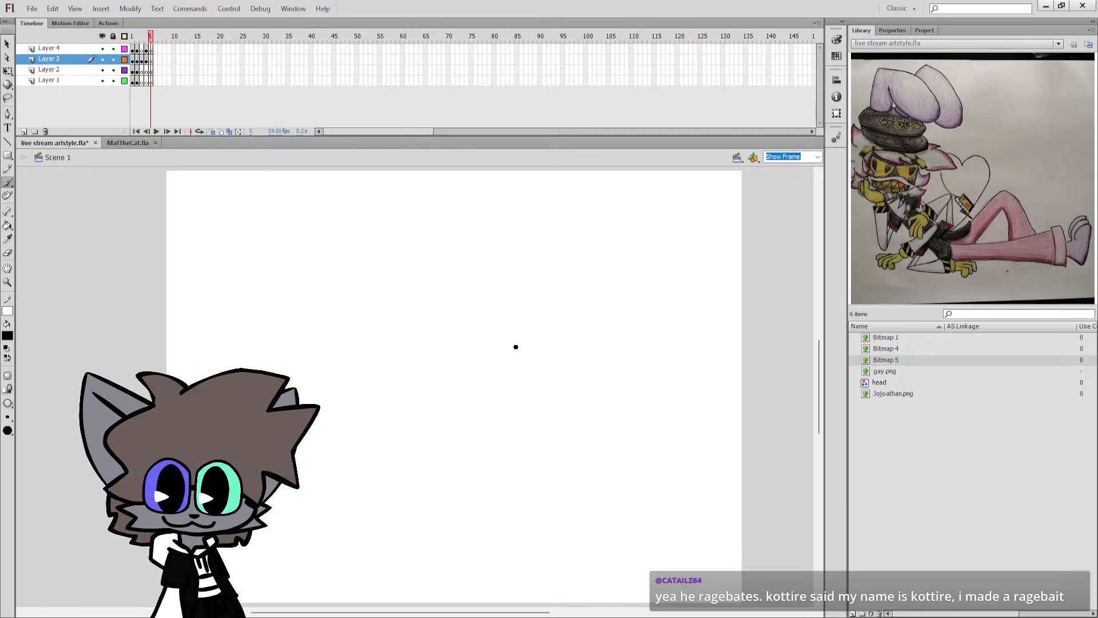
key(ctrl+z)
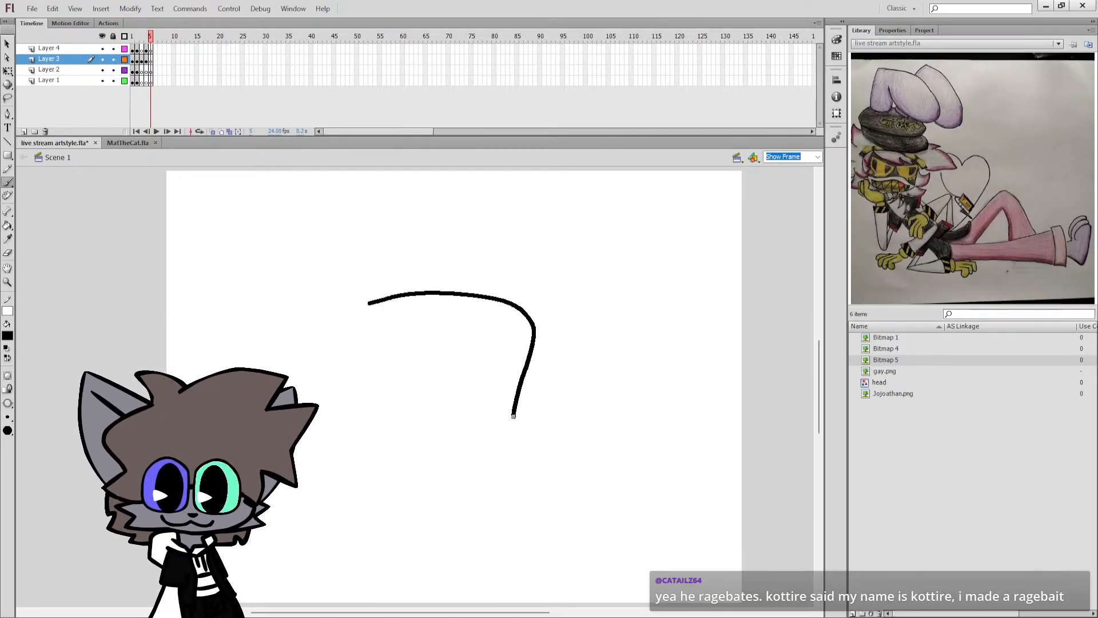
mouse_move(529, 447)
mouse_down()
mouse_move(525, 461)
mouse_move(457, 480)
mouse_up()
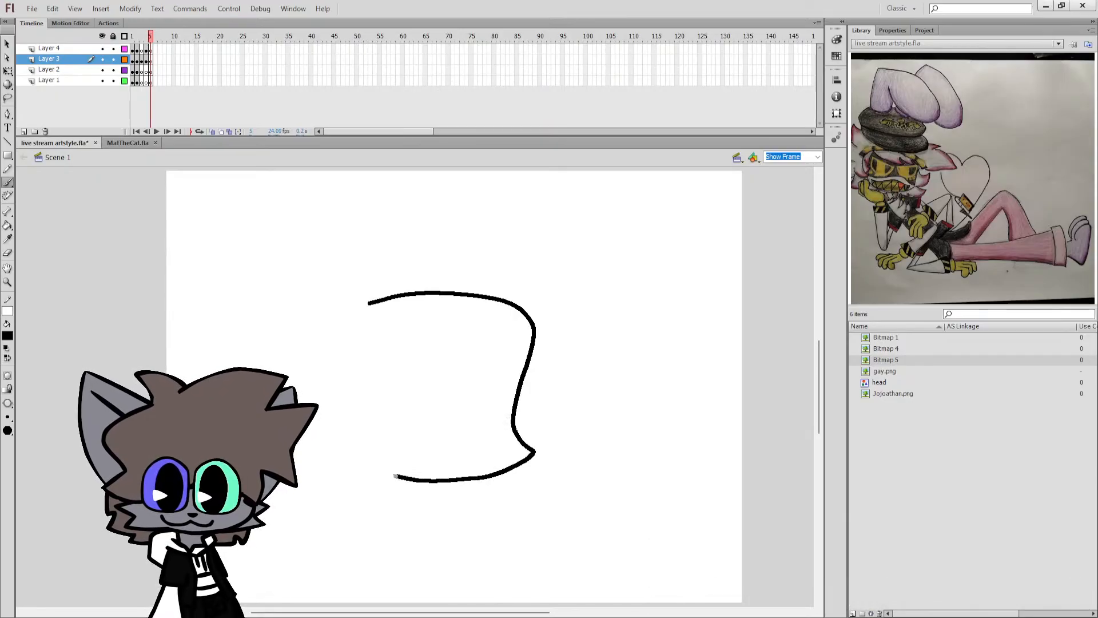
mouse_move(345, 434)
mouse_down()
mouse_move(342, 348)
mouse_move(369, 304)
mouse_up()
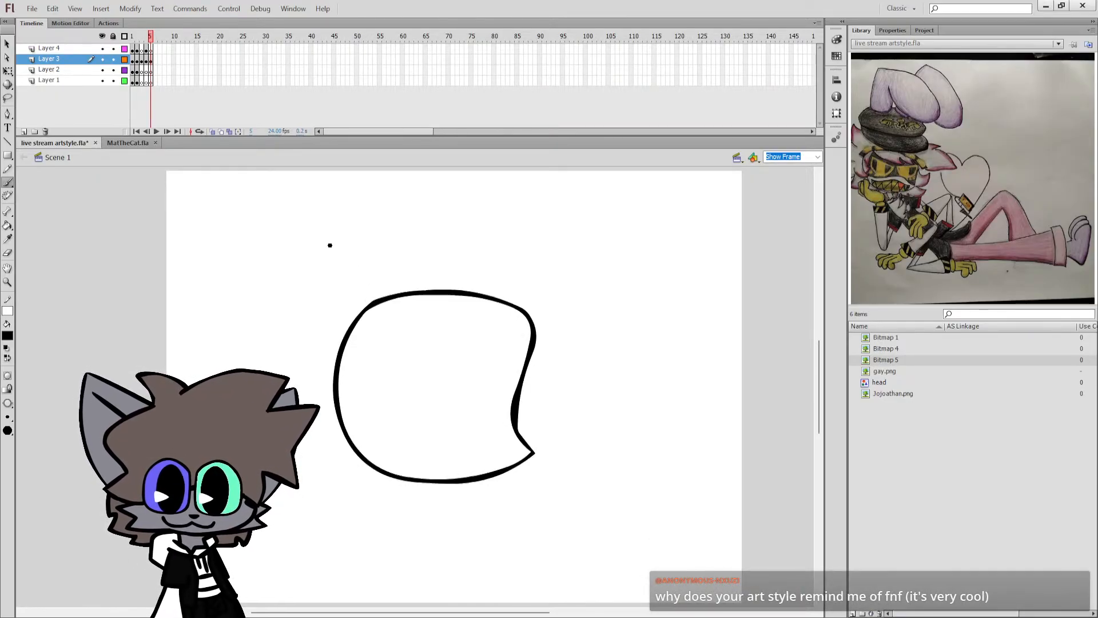
key(ctrl+s)
Select the whole head outline and move it slightly to the right on the canvas.
key(q)
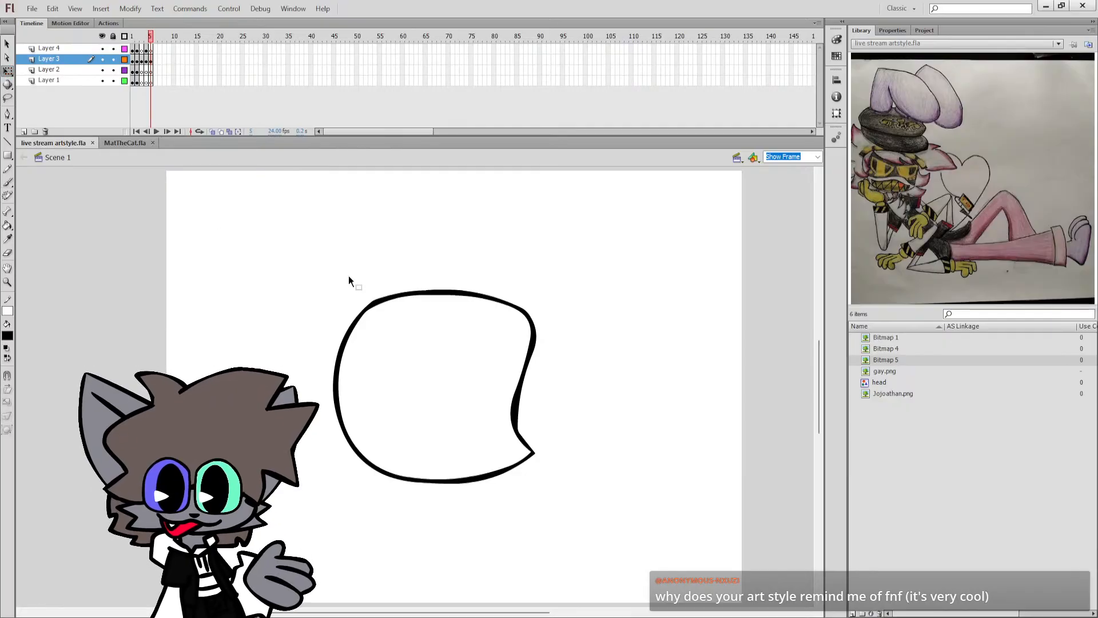
key(b)
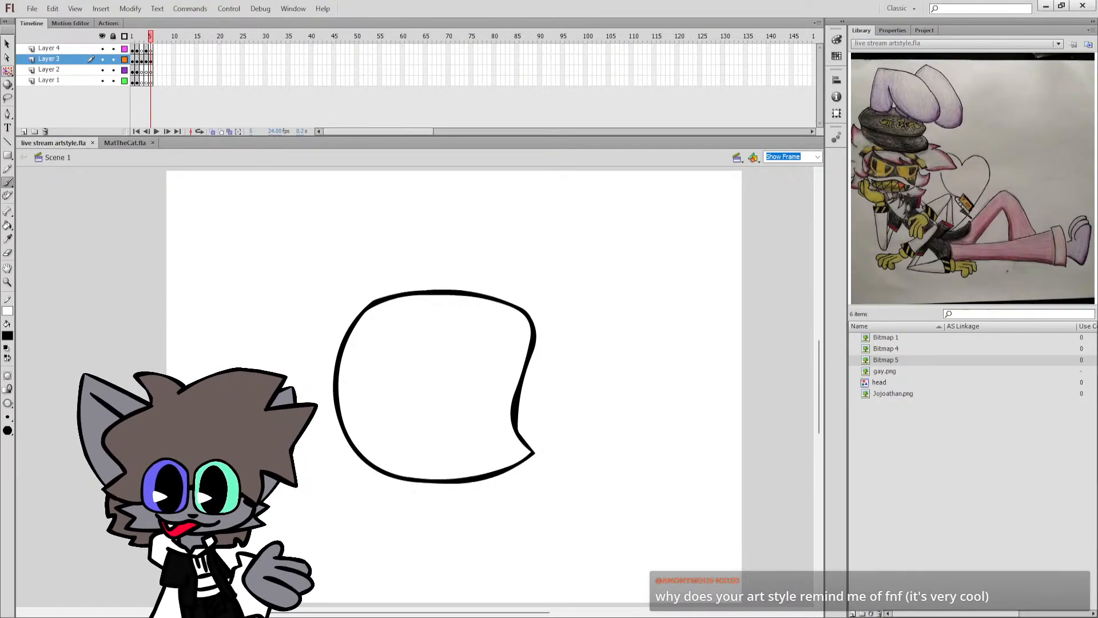
key(ctrl+a)
key(q)
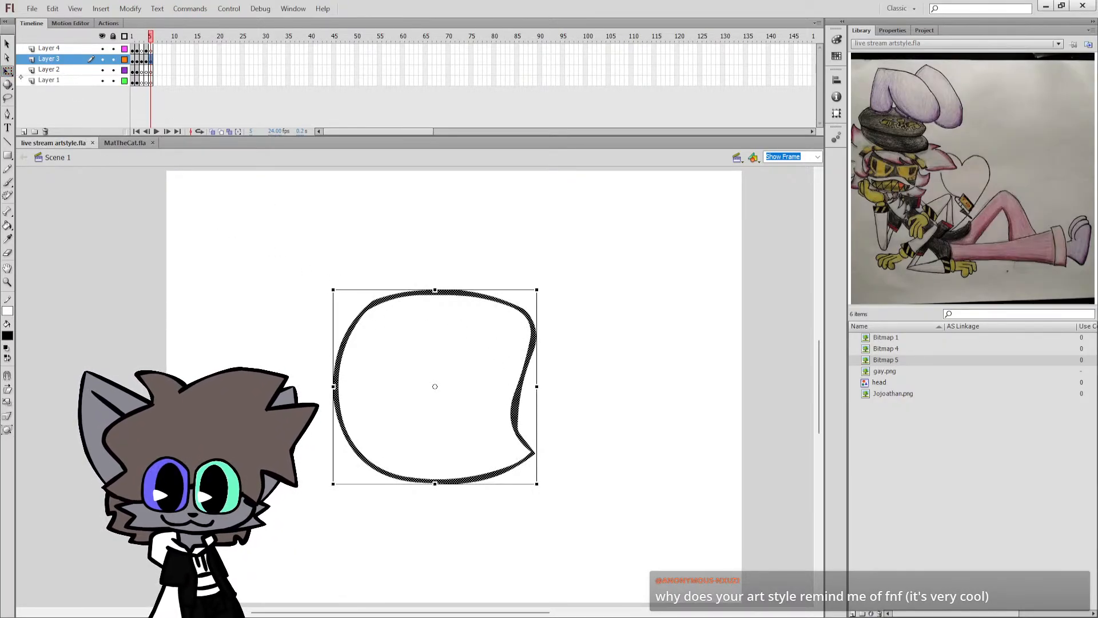
mouse_move(526, 395)
mouse_down()
mouse_move(538, 380)
mouse_move(543, 395)
mouse_up()
click(598, 337)
key(b)
Set the brush colour to blue and brush a closed cap outline with a pointed brim over the upper half of the head.
click(8, 336)
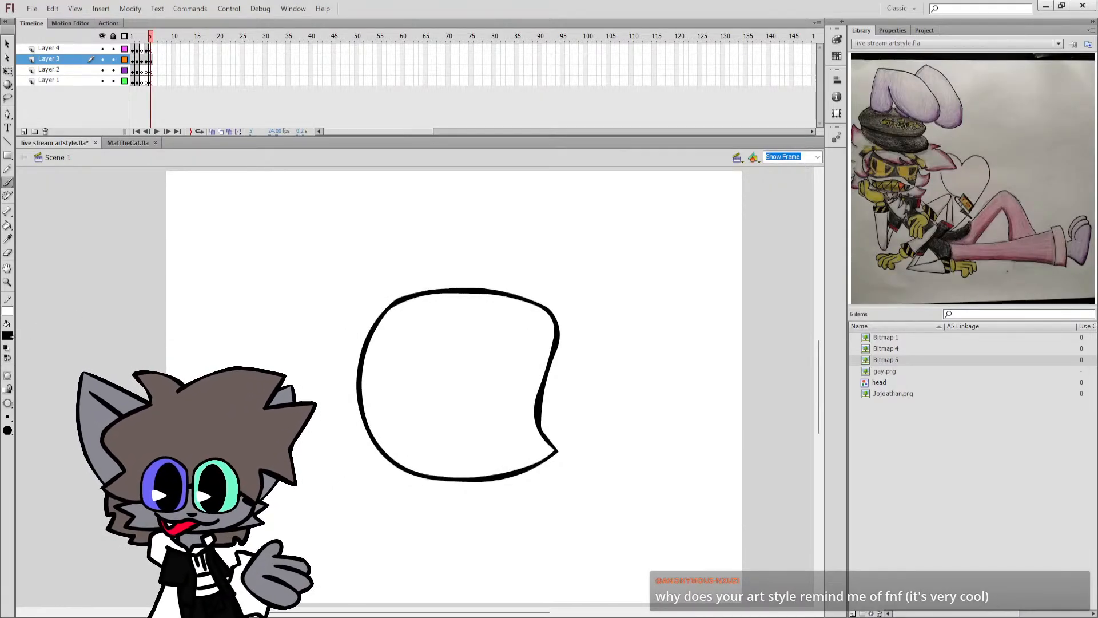
click(20, 391)
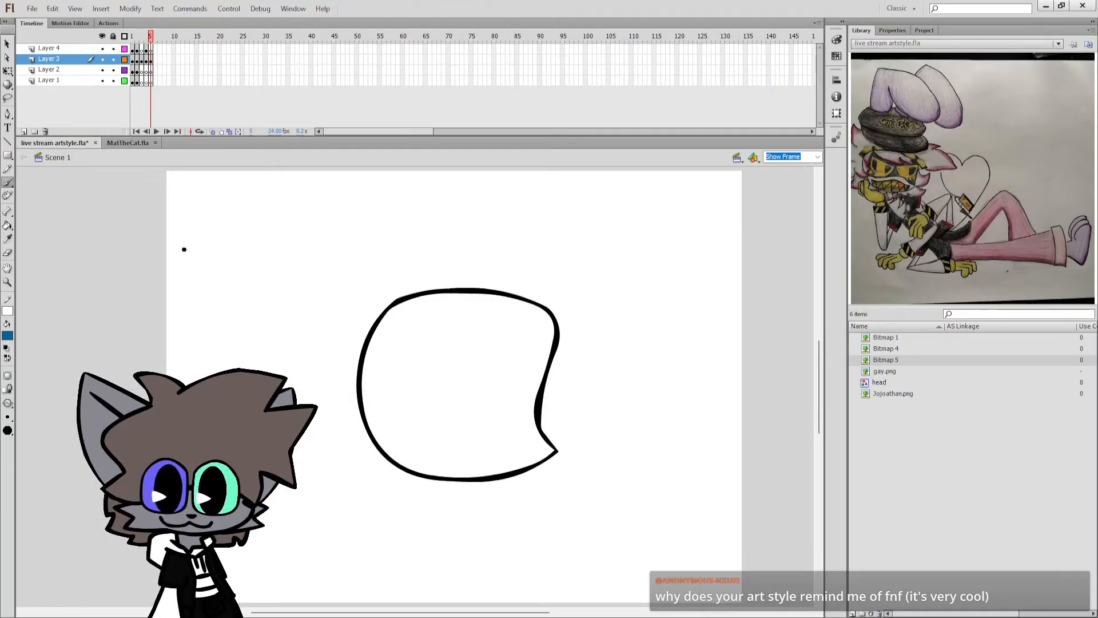
drag(380, 315, 458, 253)
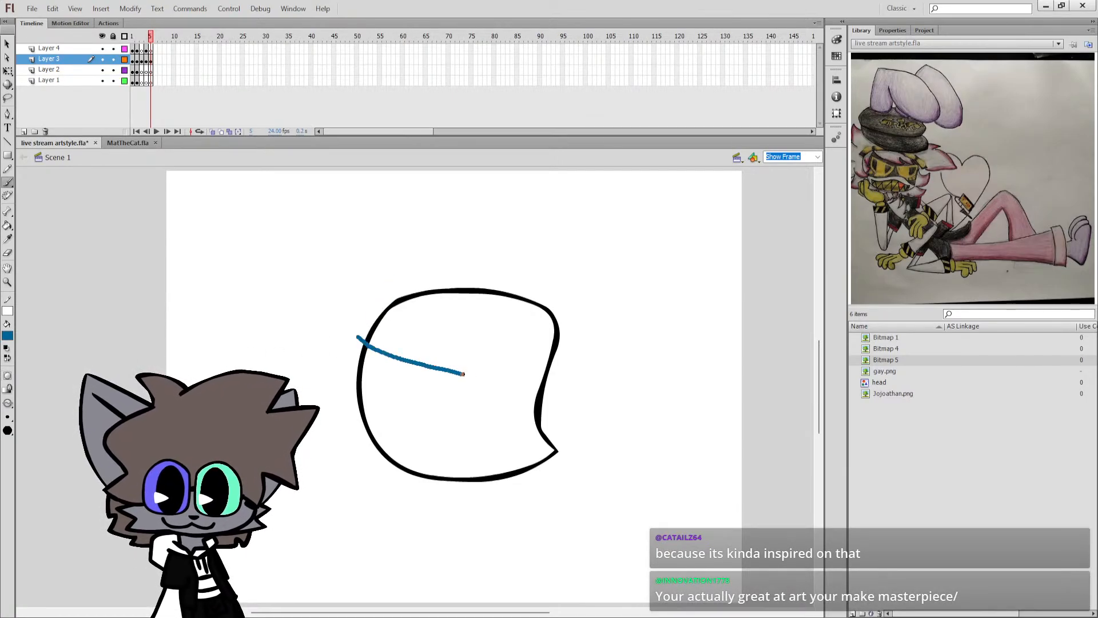
key(ctrl+z)
mouse_move(362, 334)
mouse_down()
mouse_move(470, 394)
mouse_move(564, 405)
mouse_up()
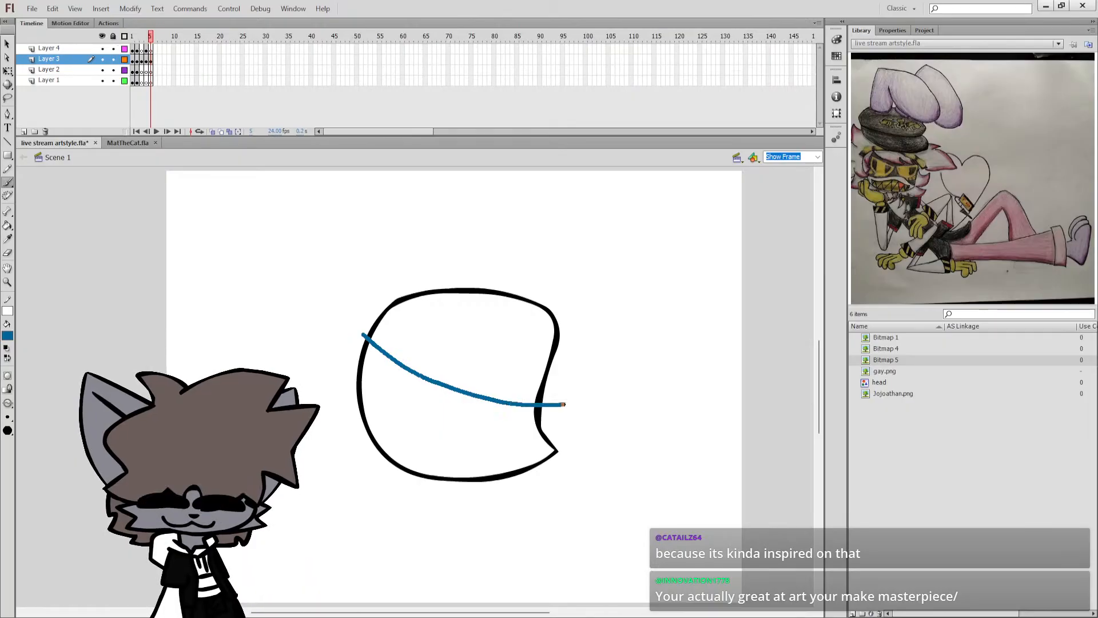
key(ctrl+z)
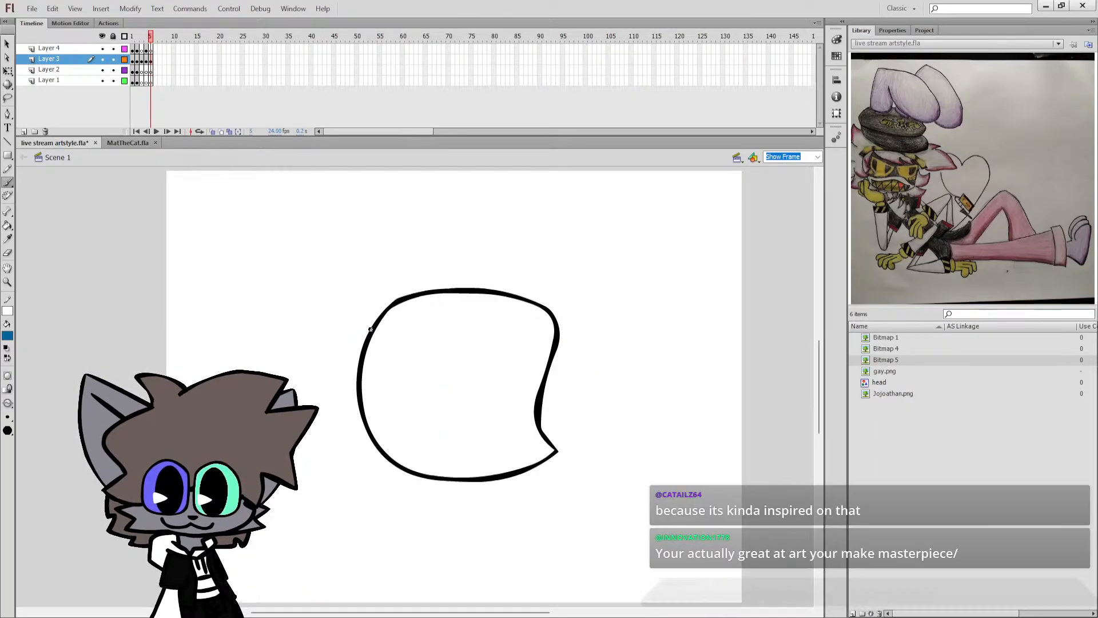
mouse_move(369, 328)
mouse_down()
mouse_move(411, 376)
mouse_move(475, 390)
mouse_move(607, 389)
mouse_move(556, 344)
mouse_move(569, 324)
mouse_up()
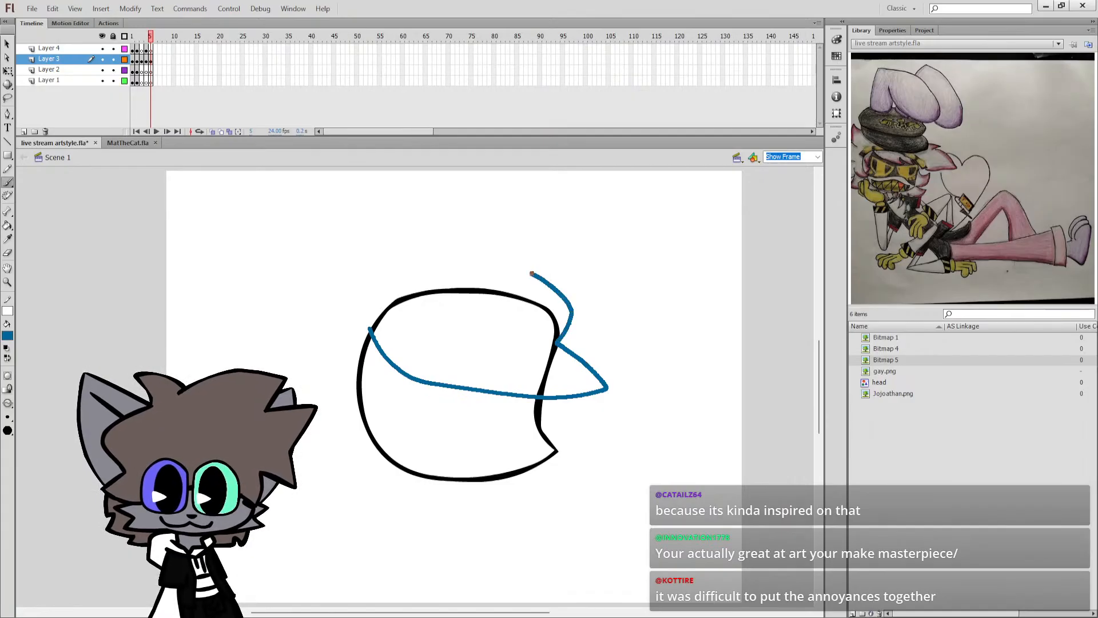
mouse_move(532, 274)
mouse_down()
mouse_move(483, 252)
mouse_move(395, 253)
mouse_move(370, 278)
mouse_move(370, 330)
mouse_up()
Delete the head outline that shows inside the cap and recolour the blue cap outline black.
key(q)
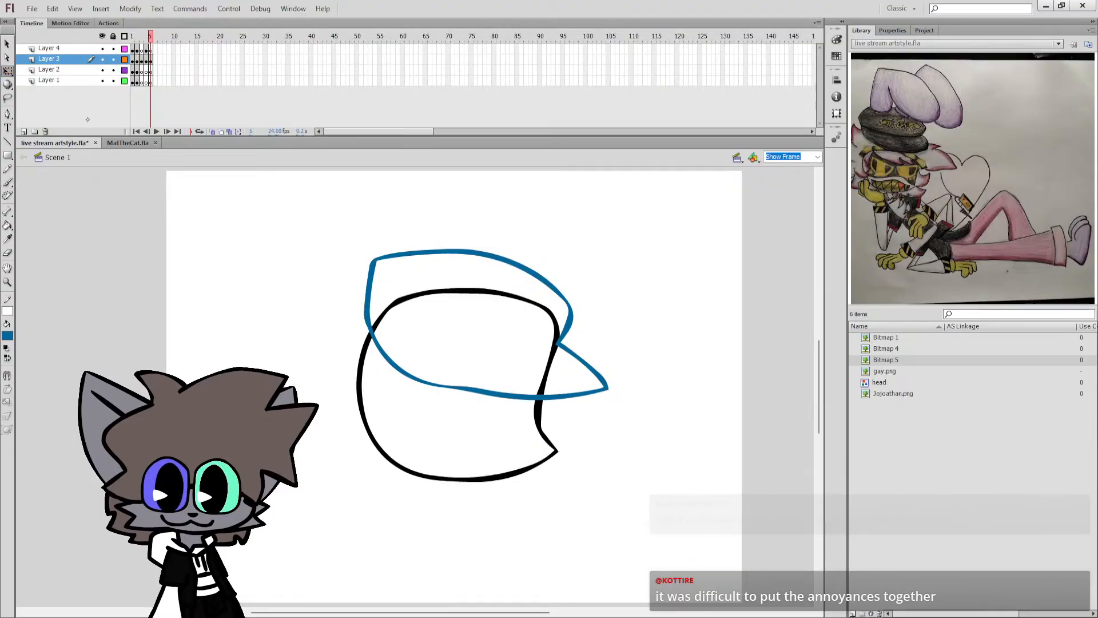
click(483, 287)
key(Delete)
click(557, 346)
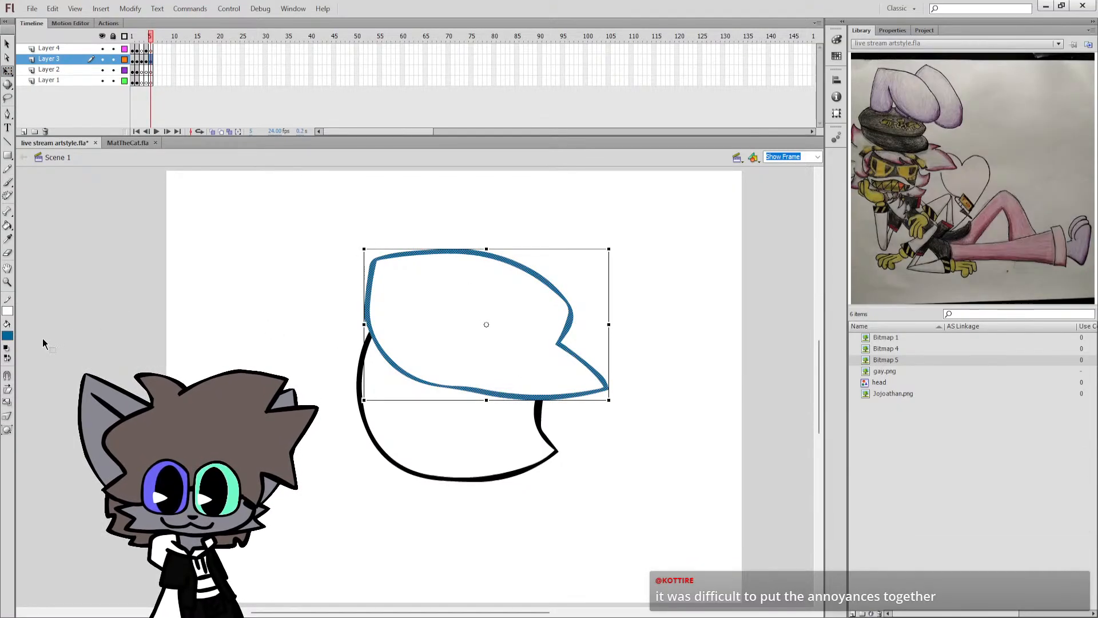
click(6, 348)
click(8, 358)
click(77, 324)
Brush jagged blue back hair behind the head and two short blue neck strokes under the jaw.
key(b)
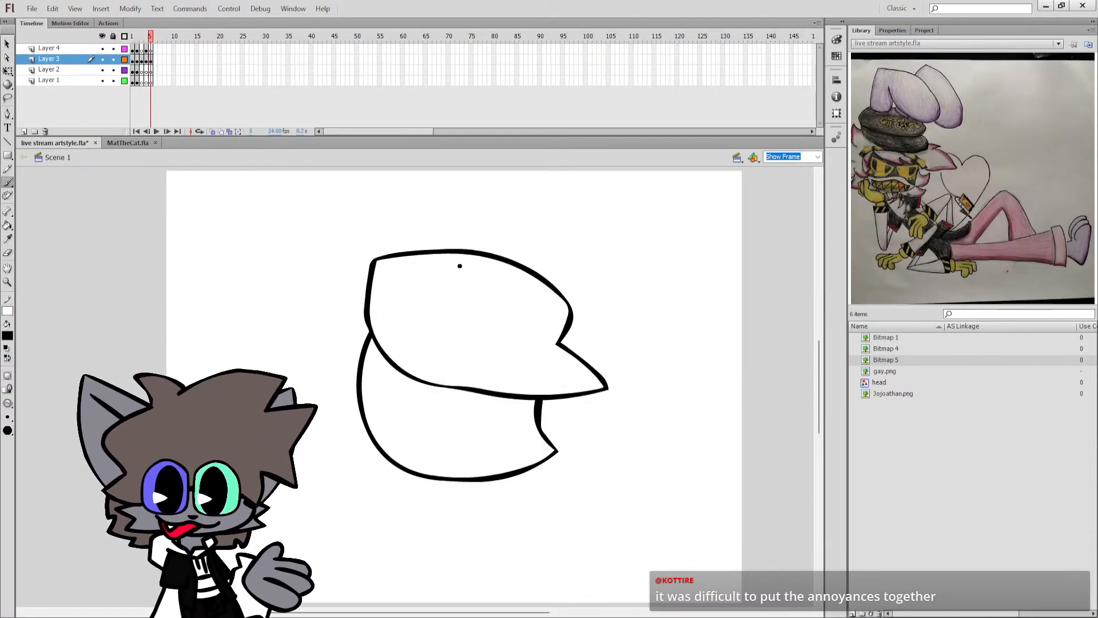
key(q)
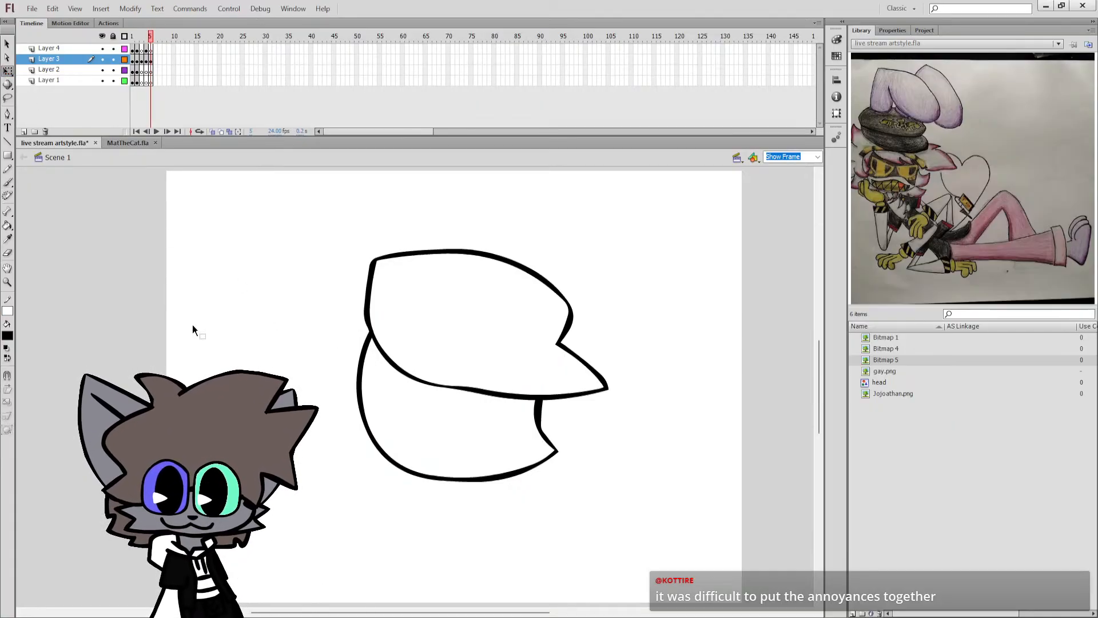
key(b)
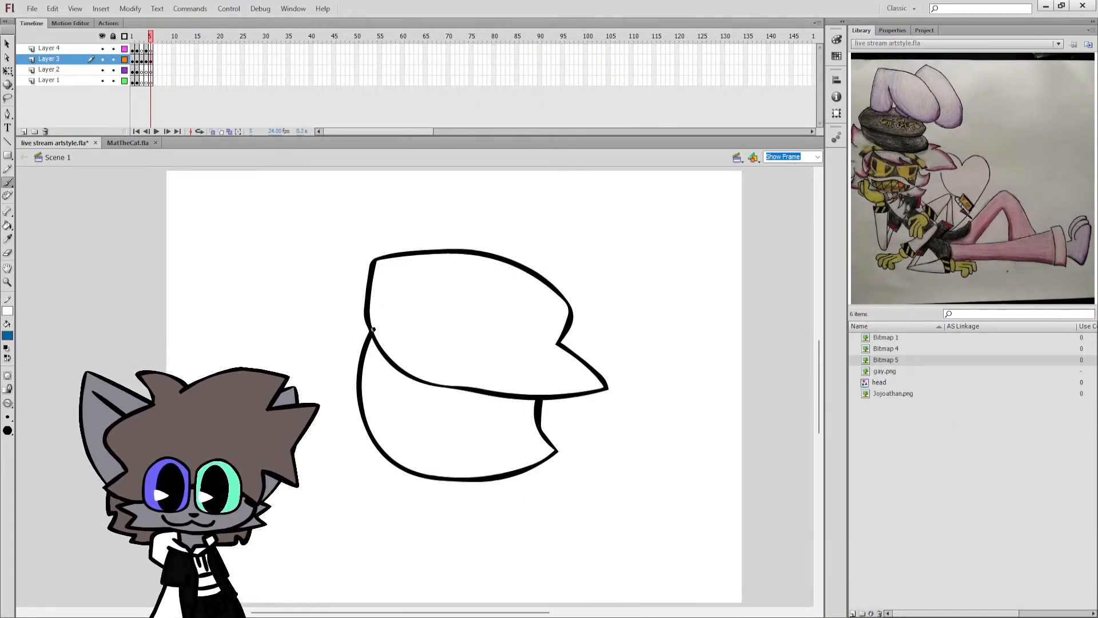
mouse_move(366, 323)
mouse_down()
mouse_move(314, 343)
mouse_move(333, 358)
mouse_move(286, 377)
mouse_move(306, 396)
mouse_up()
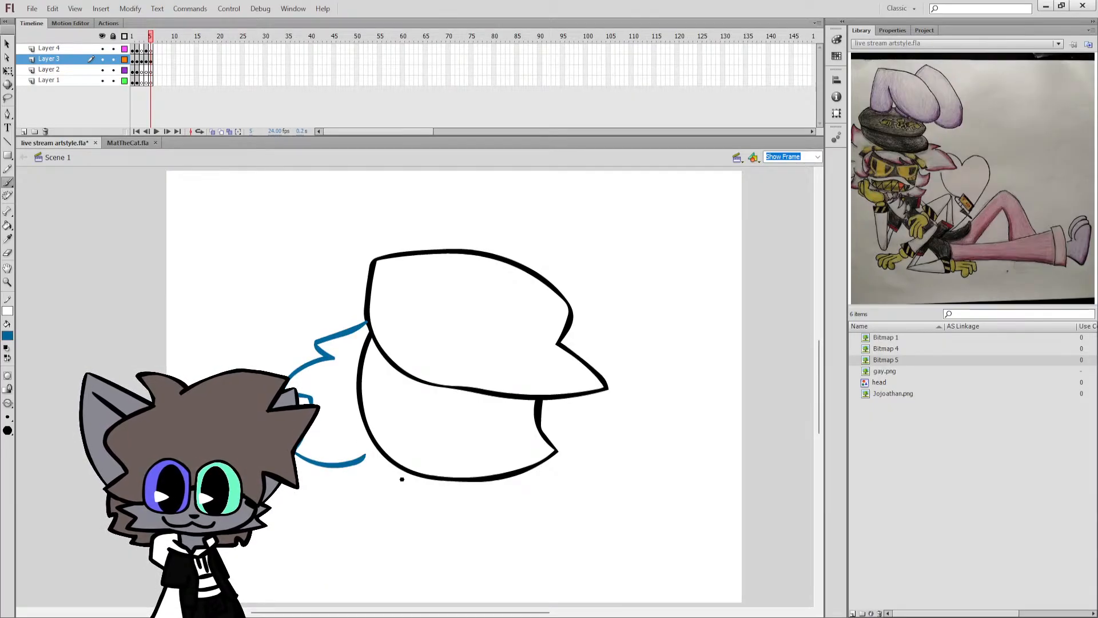
mouse_move(400, 468)
mouse_down()
mouse_move(393, 476)
mouse_move(431, 482)
mouse_up()
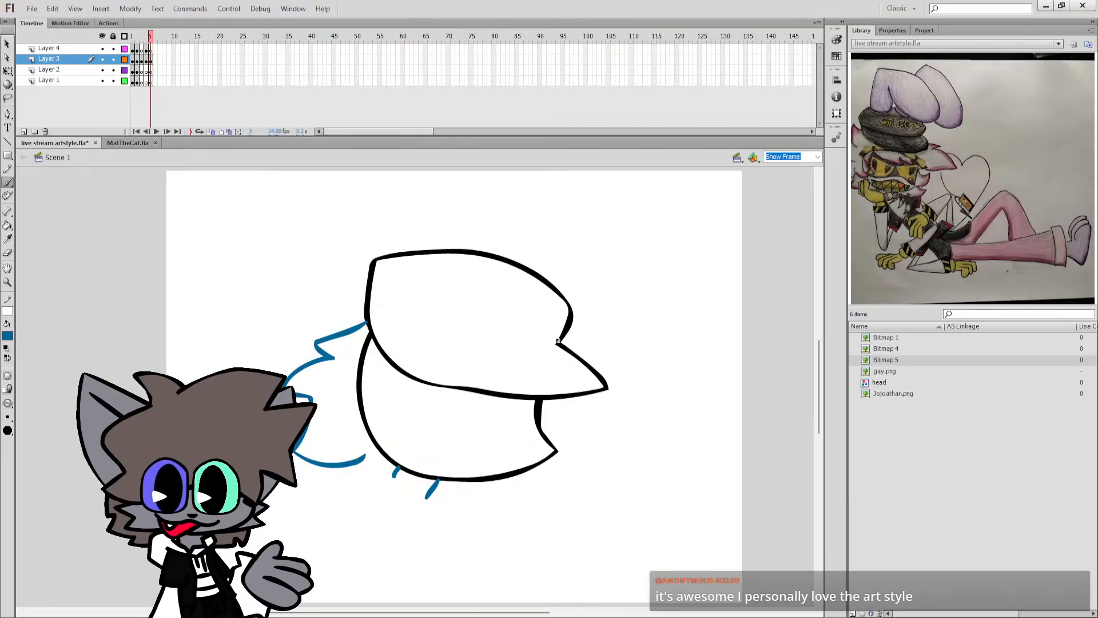
Brush a thin blue curved line across the cap from the brim's front notch to the cap's back edge.
key(ctrl+equal)
drag(433, 370, 117, 343)
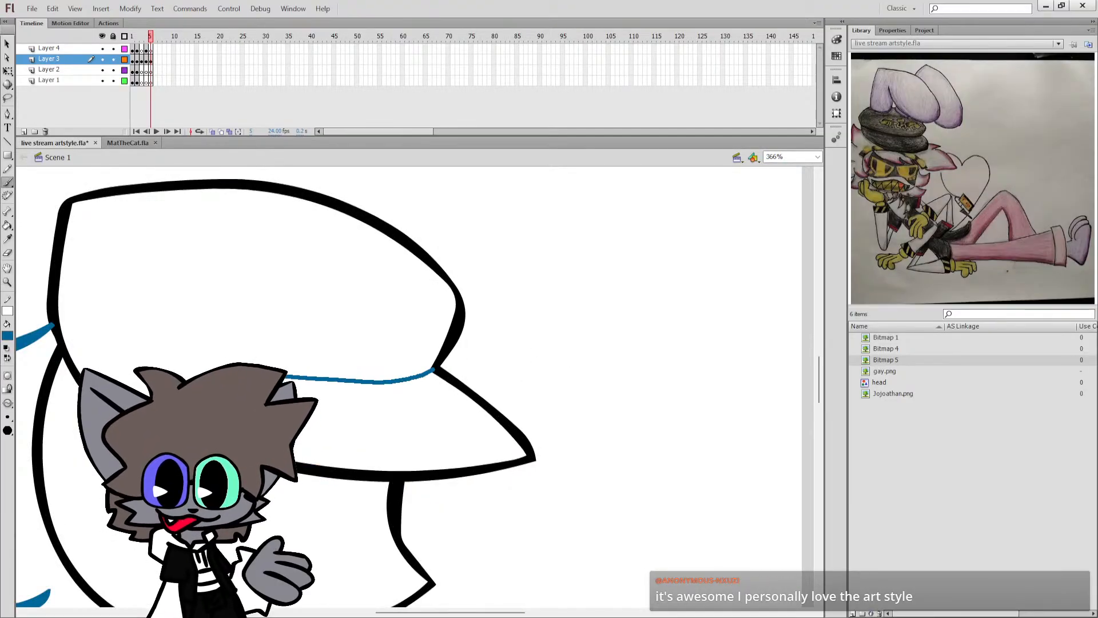
drag(57, 309, 56, 310)
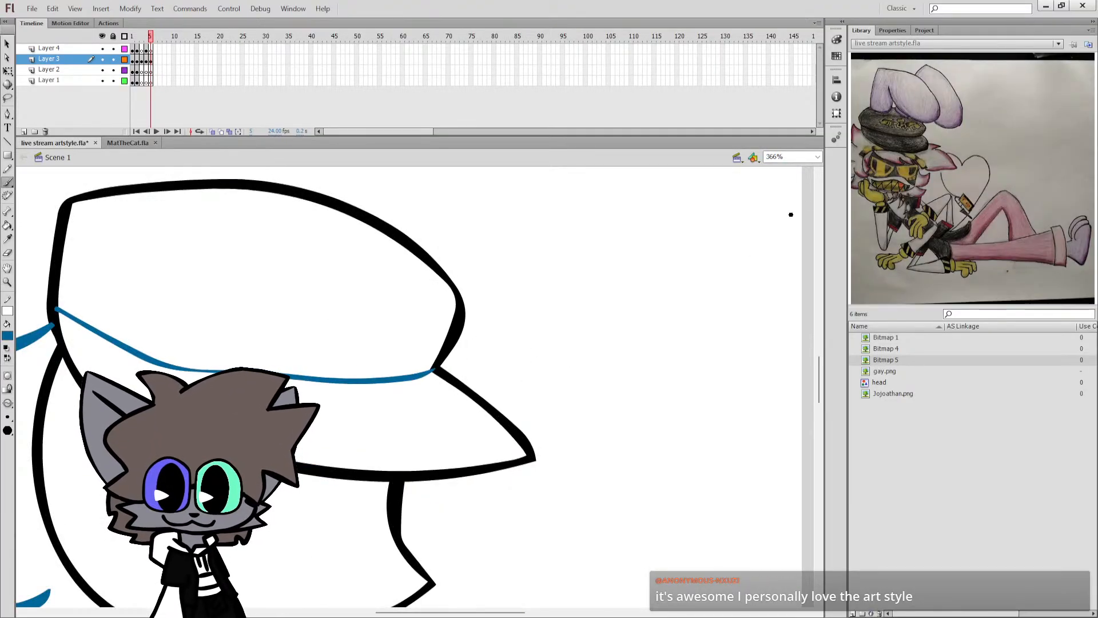
key(ctrl+2)
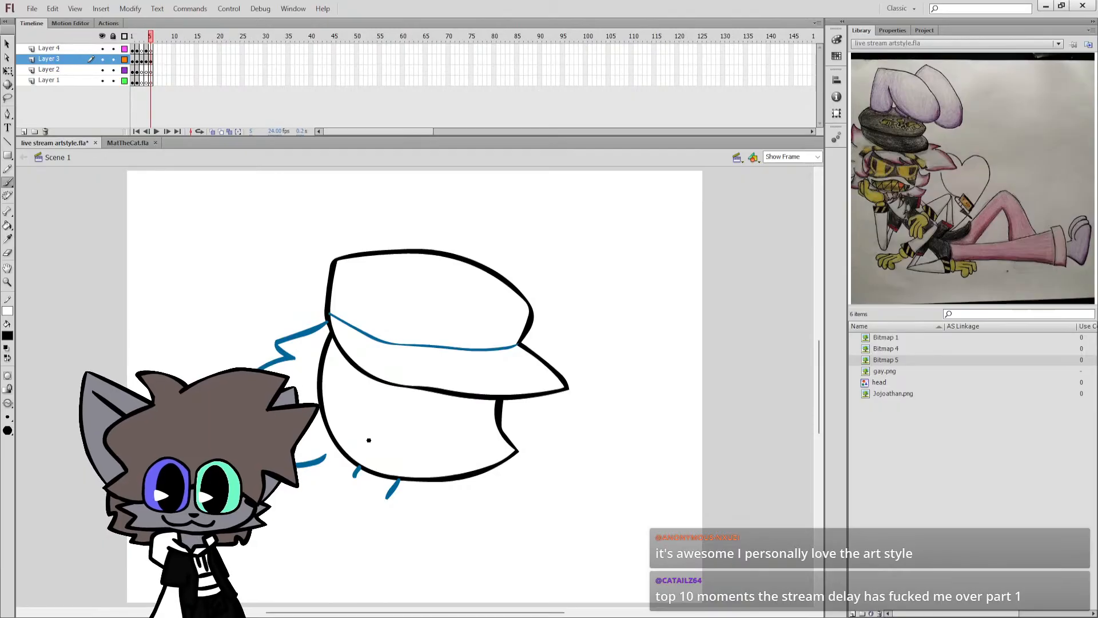
Fill the two neck strokes and the dividing line across the cap with black.
key(k)
click(355, 471)
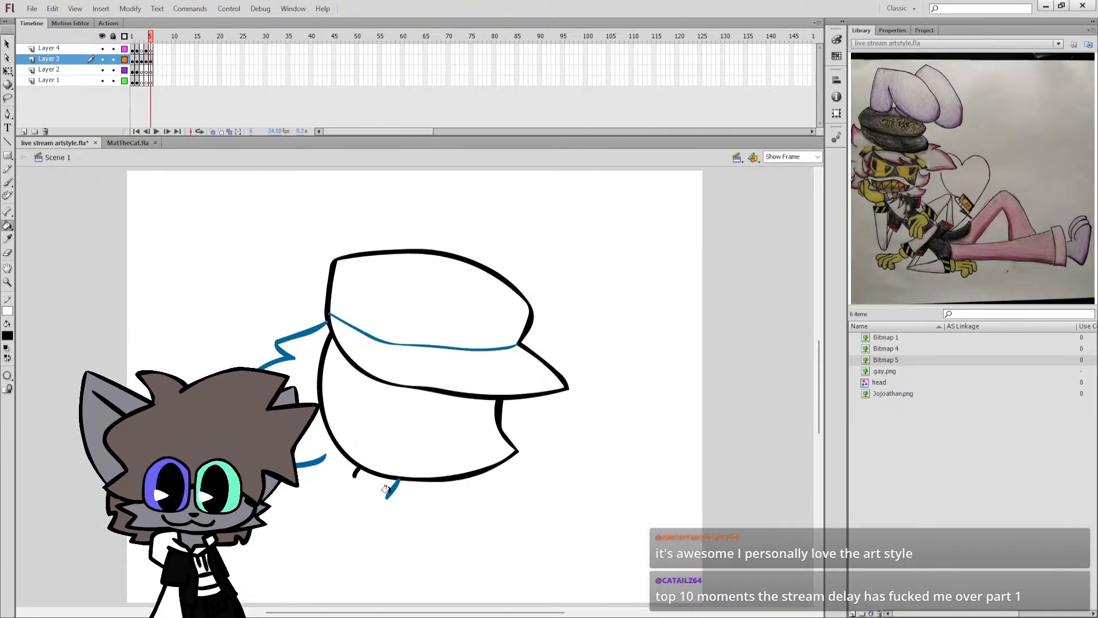
click(390, 487)
click(437, 347)
Erase the upper end of the head's back outline and brush a wavy black line across the lower face.
key(b)
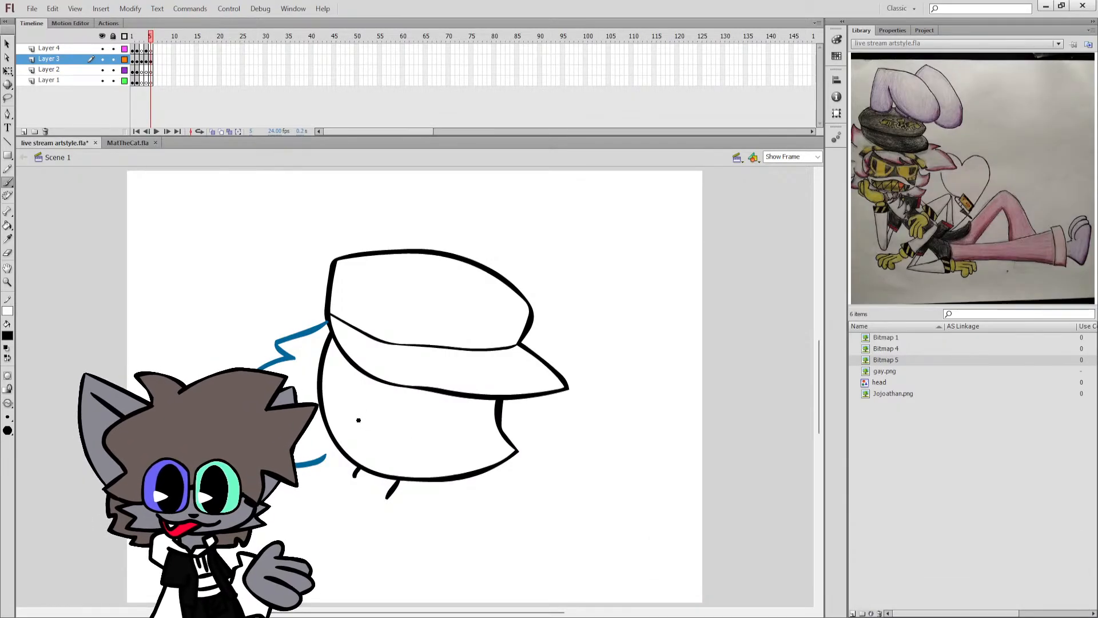
key(e)
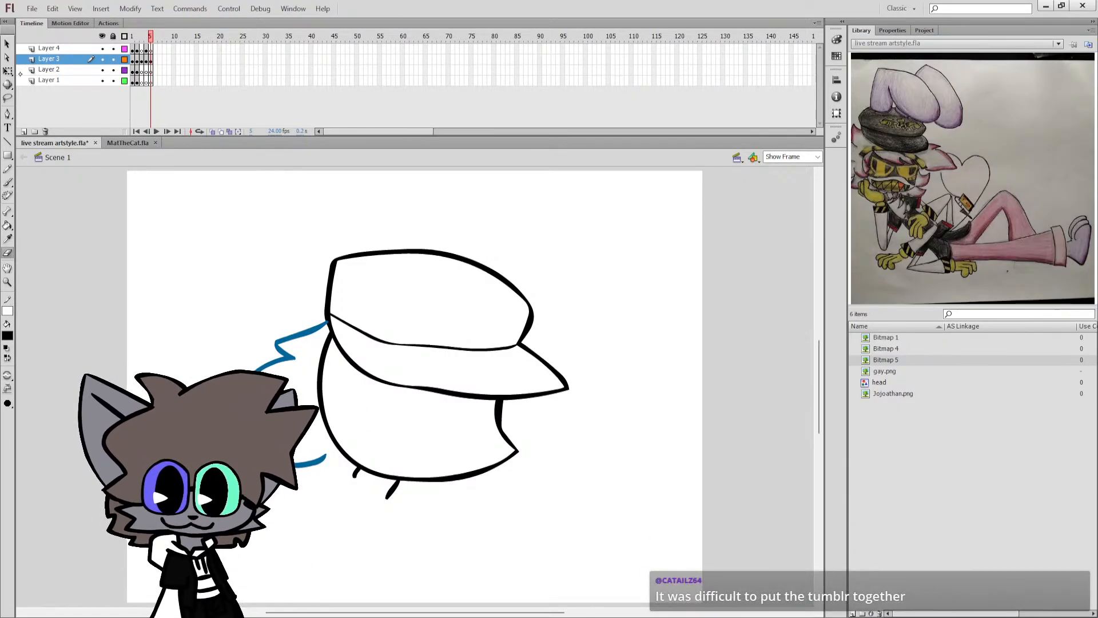
key(q)
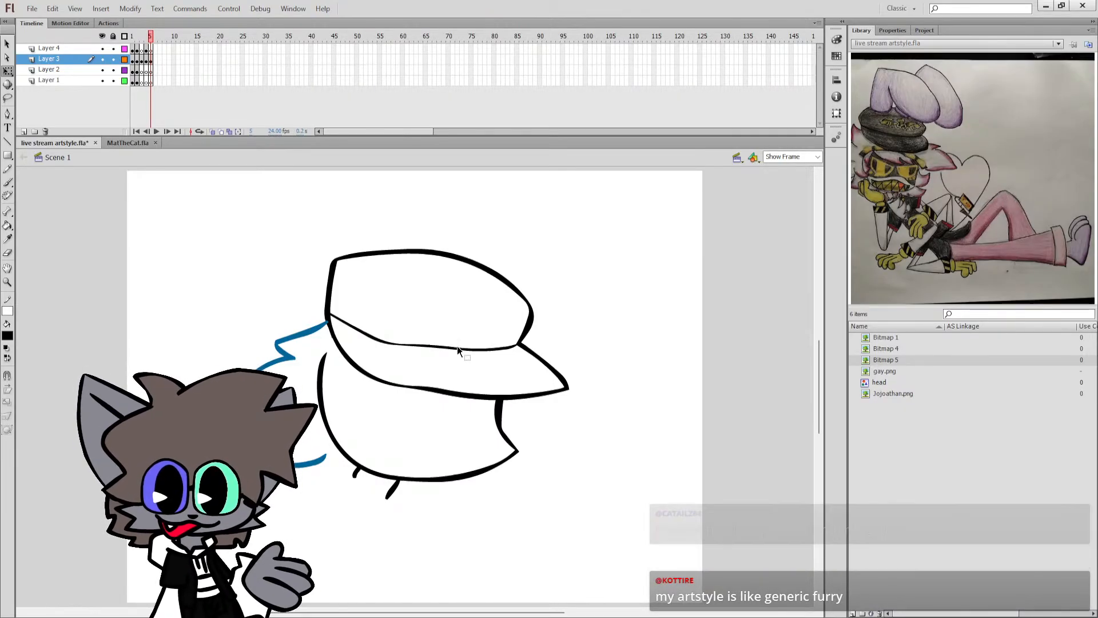
key(b)
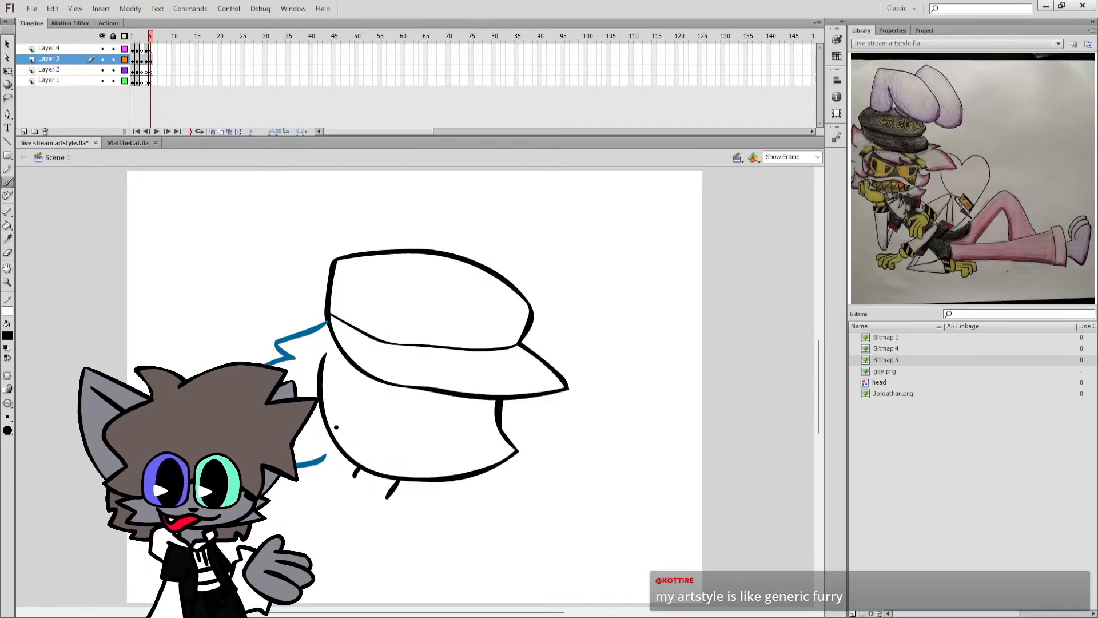
mouse_move(381, 436)
mouse_down()
mouse_move(440, 426)
mouse_move(503, 438)
mouse_up()
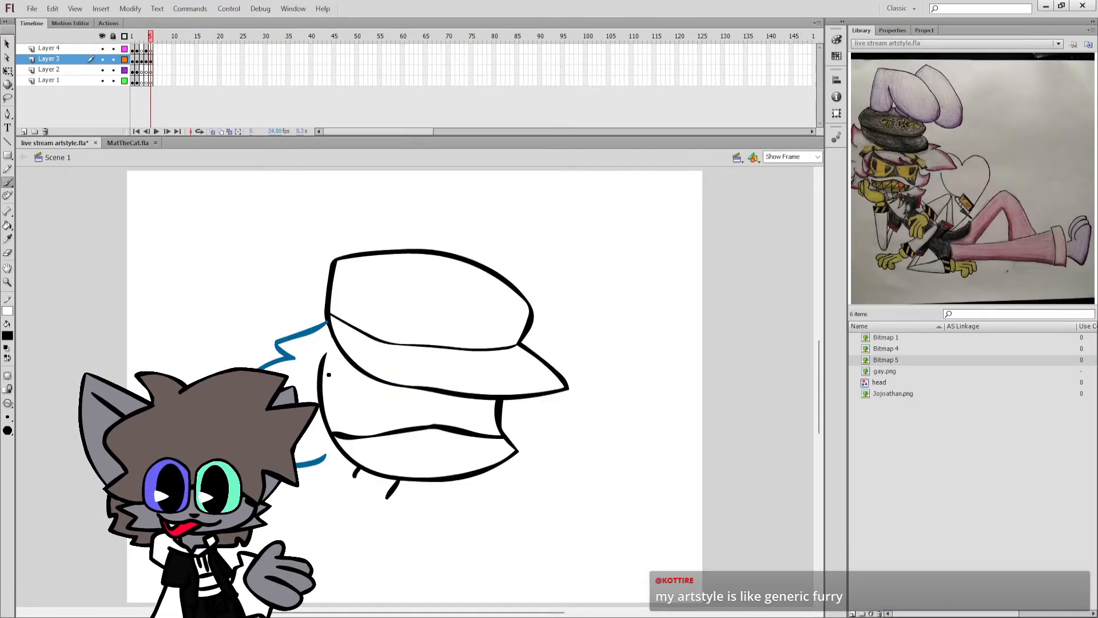
Erase the remaining back outline of the upper head and brush a notched one further inward, starting beneath the cap.
key(e)
mouse_move(321, 393)
mouse_down()
mouse_move(331, 446)
mouse_move(345, 442)
mouse_move(332, 444)
mouse_up()
key(b)
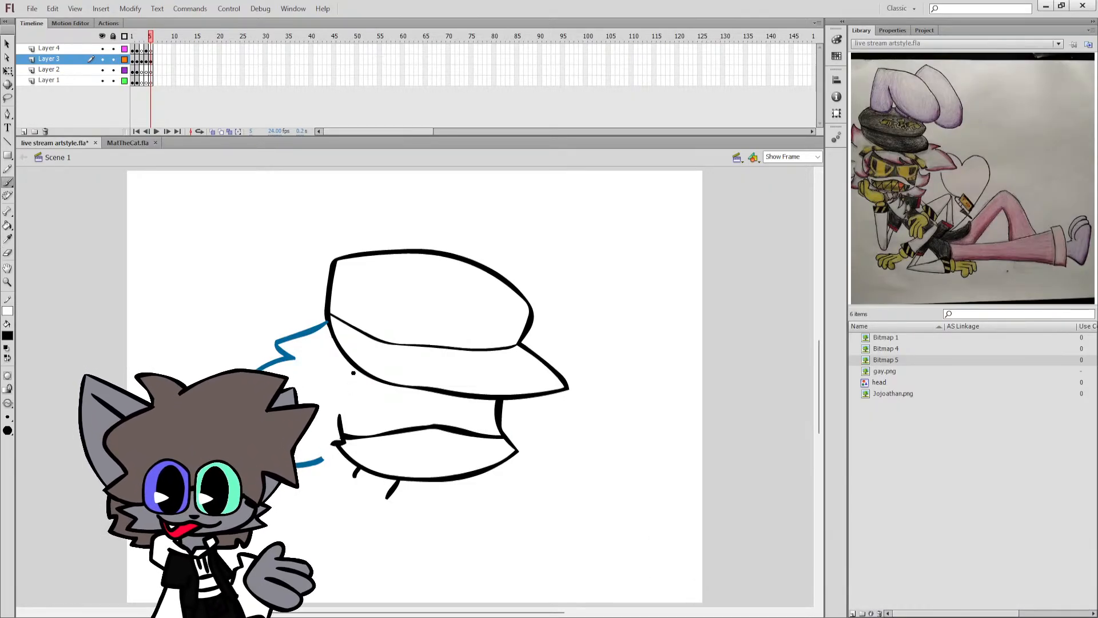
drag(357, 366, 343, 417)
key(ctrl+z)
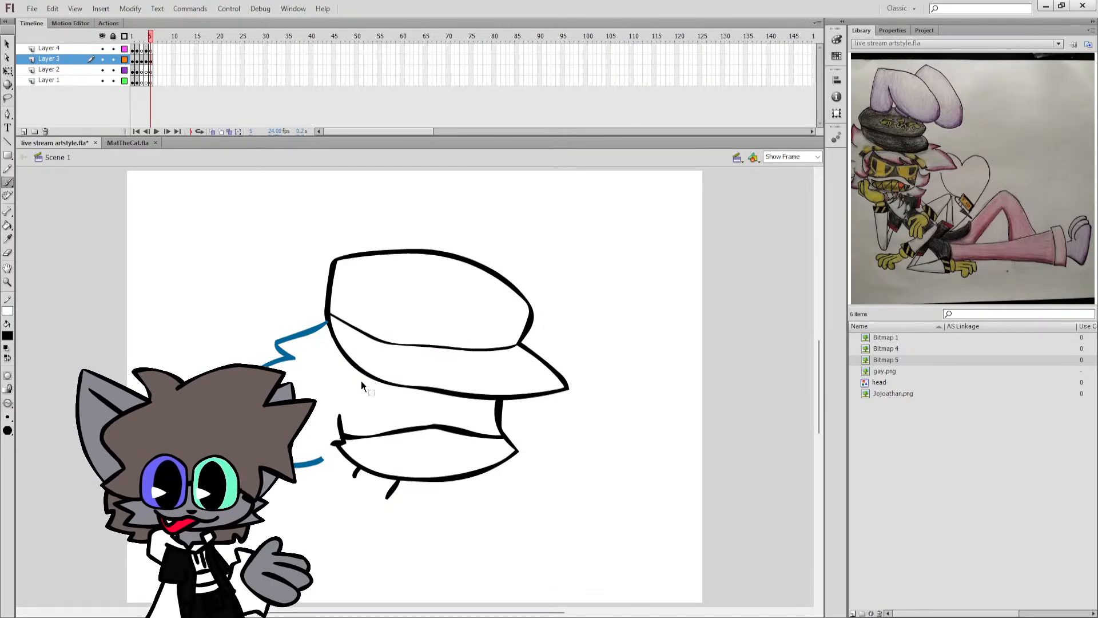
drag(358, 377, 340, 417)
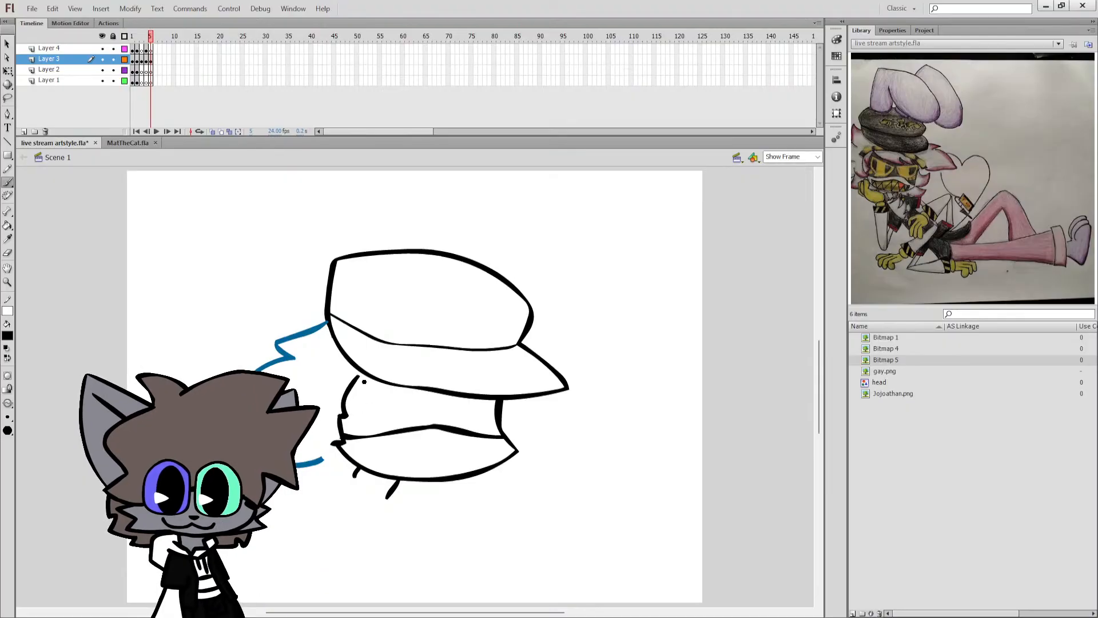
Brush a wavy fringe line beneath the cap's brim and delete the piece of face outline between fringe and brim.
mouse_move(358, 378)
mouse_down()
mouse_move(452, 404)
mouse_move(523, 413)
mouse_move(518, 406)
mouse_up()
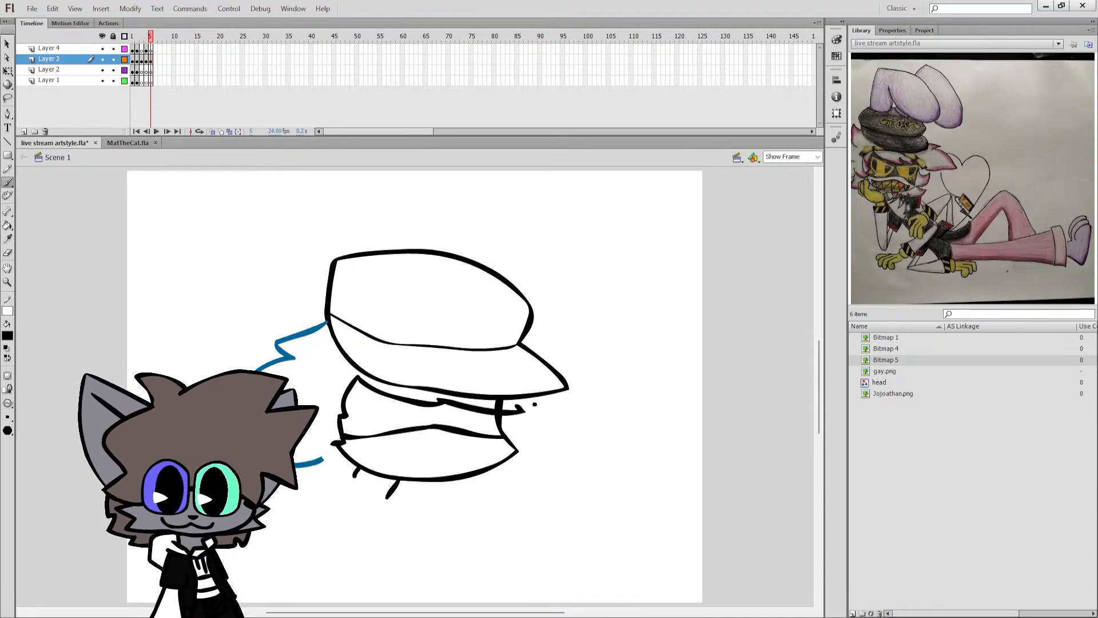
key(q)
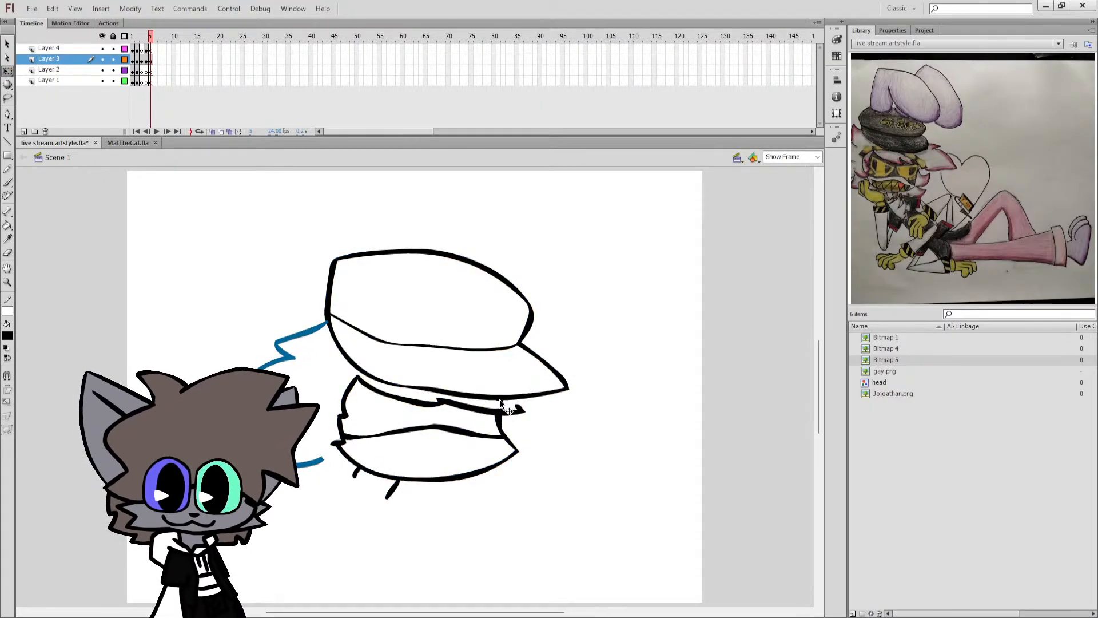
double_click(508, 398)
drag(506, 401, 500, 400)
key(Escape)
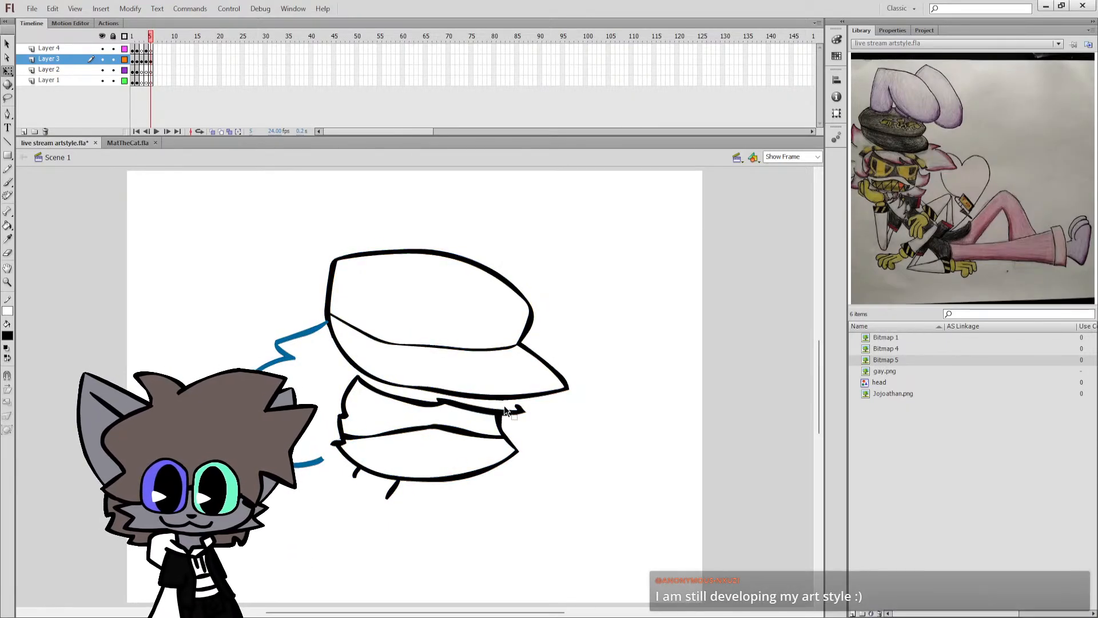
Brush a curved hair lock in front of the face, from the fringe's tip down past the cheek.
key(b)
mouse_move(557, 425)
mouse_down()
mouse_move(542, 409)
mouse_move(550, 458)
mouse_move(528, 459)
mouse_up()
key(ctrl+z)
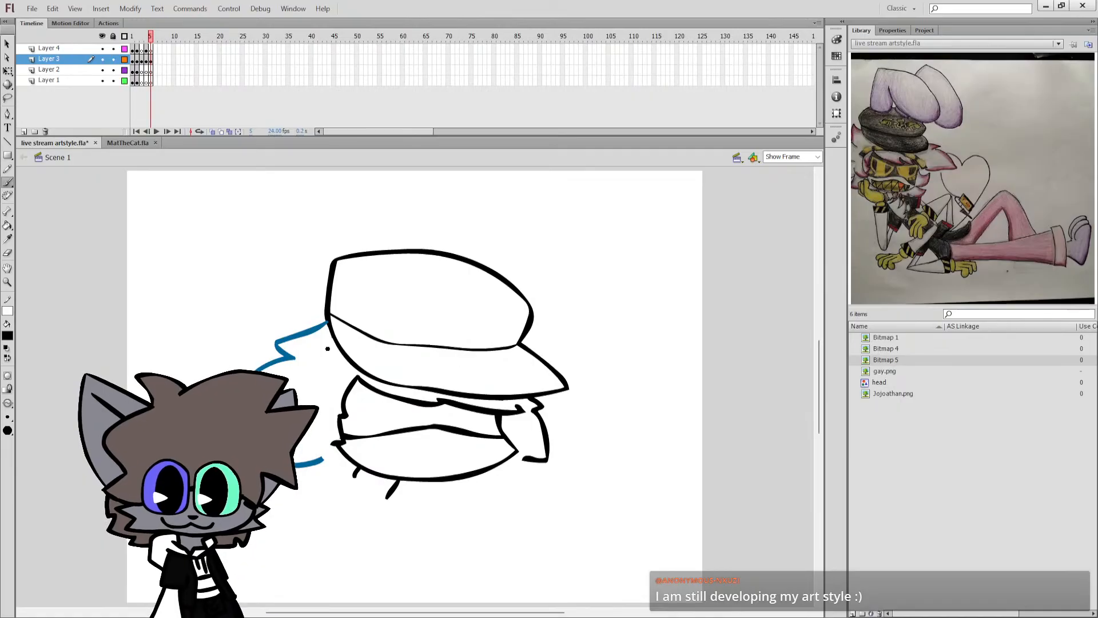
Fill the blue back hair strokes with black and brush a long sloping line backward from the small rear neck stroke.
key(k)
click(292, 357)
key(b)
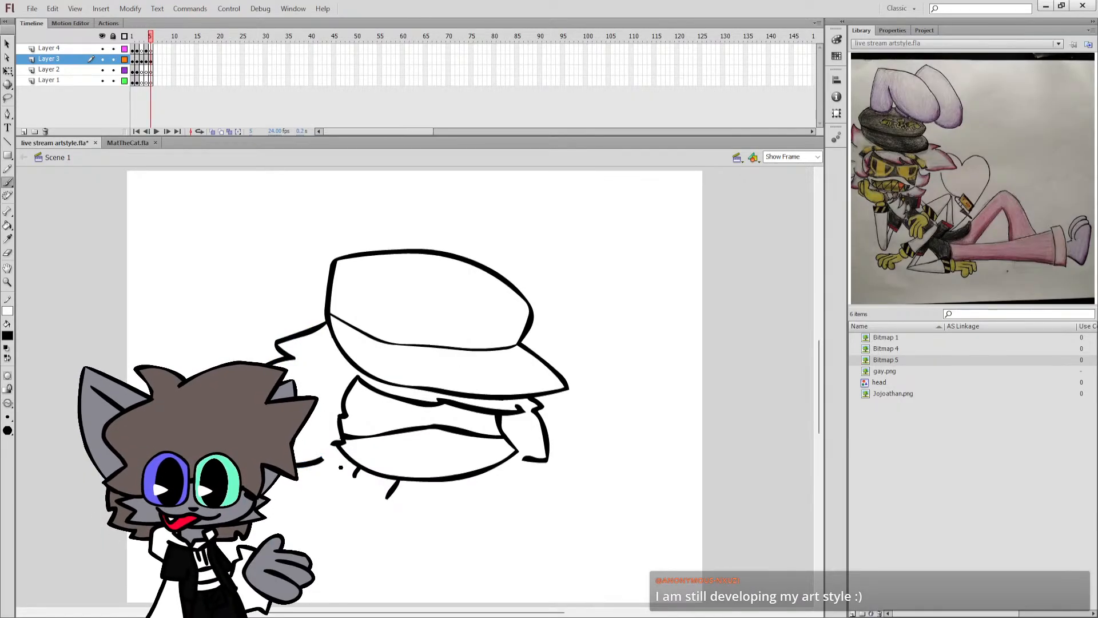
drag(356, 475, 252, 494)
Select the whole drawing on frame 5 of Layer 3 and move it up and slightly to the right.
click(151, 60)
key(q)
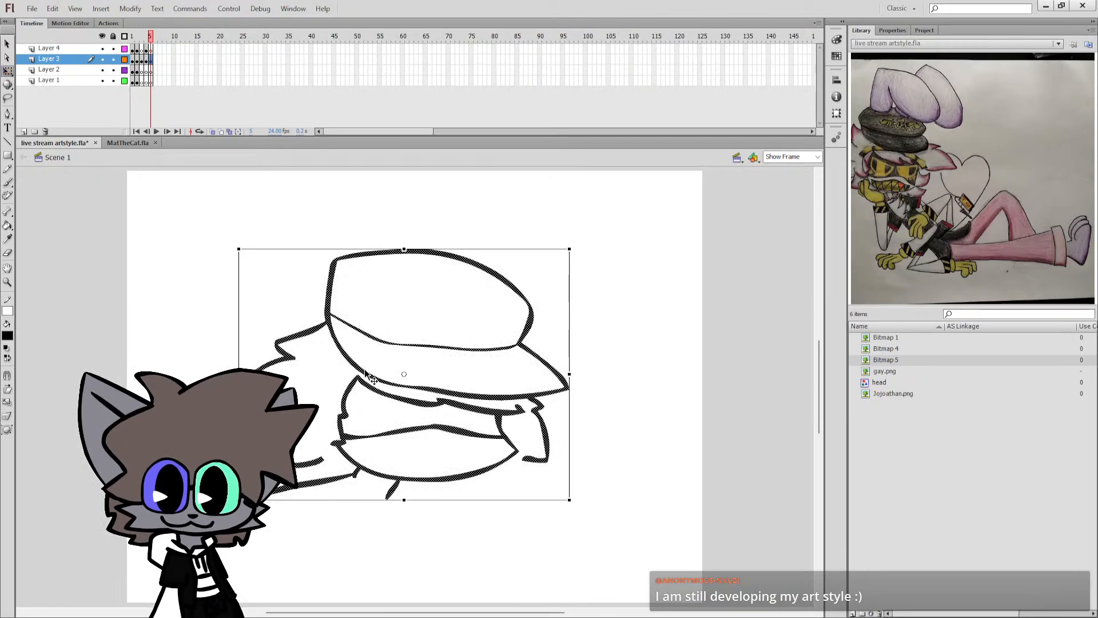
click(400, 394)
key(ctrl+z)
drag(406, 400, 422, 377)
Brush the front shoulder and a long torso line down from the neck to the canvas's lower edge, and save the document.
key(b)
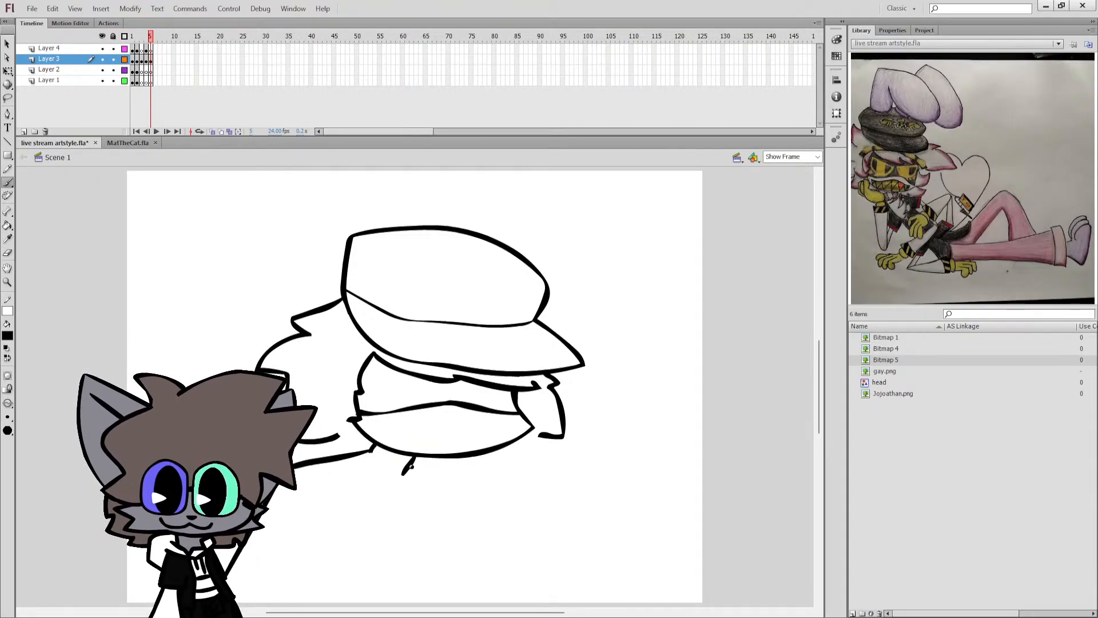
drag(412, 465, 438, 600)
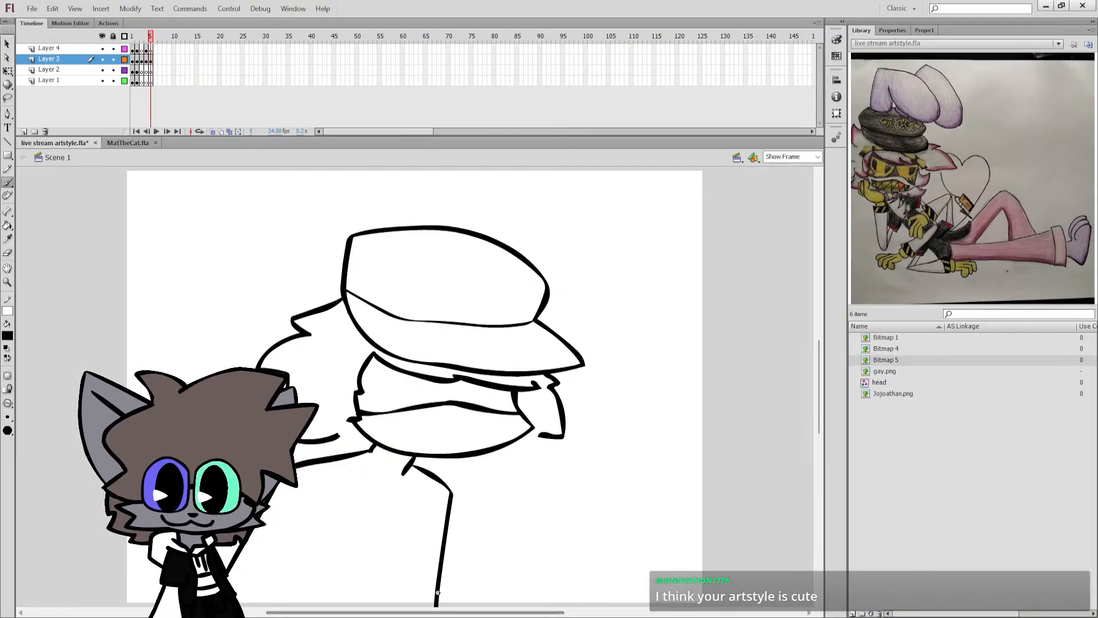
key(ctrl+s)
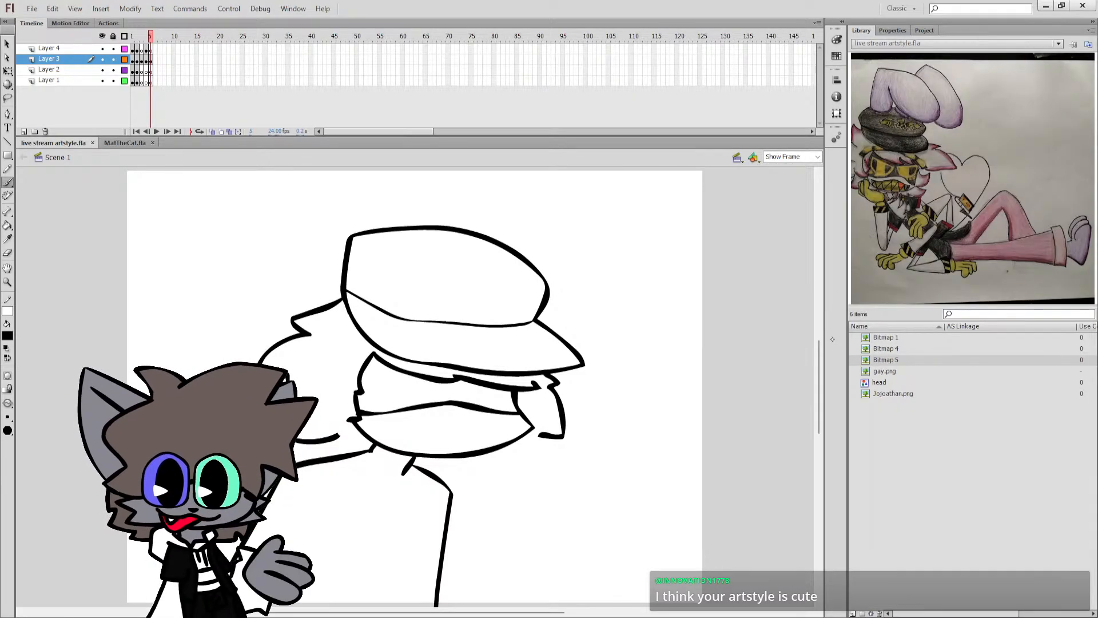
scroll(419, 453, down, 3)
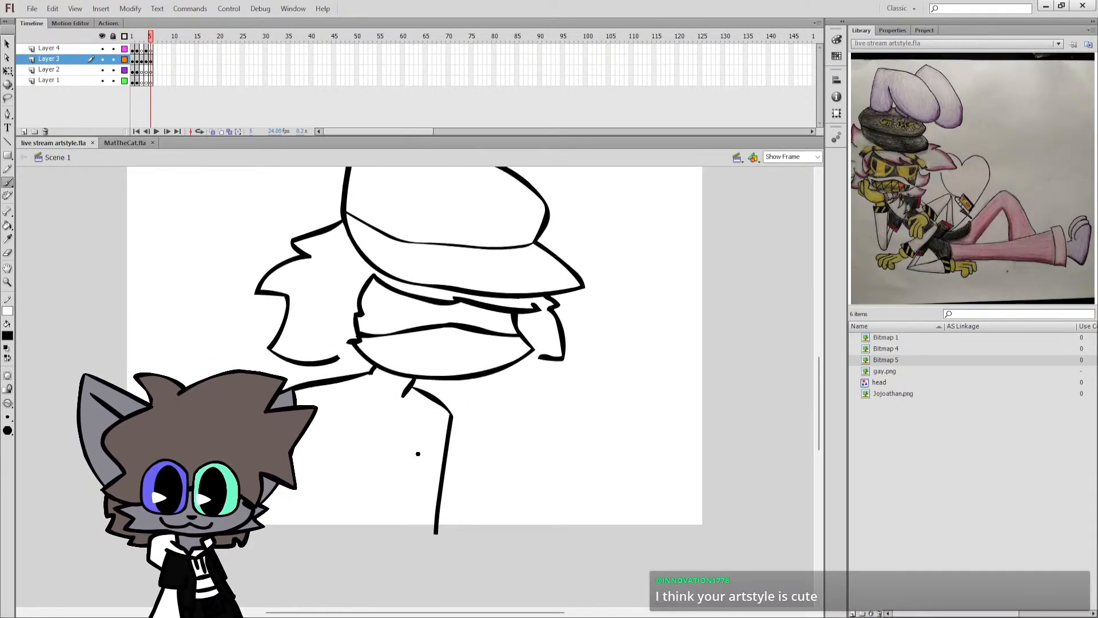
Undo the torso lines, the front shoulder, the last move of the drawing and the long sloping line behind the neck.
drag(414, 424, 344, 594)
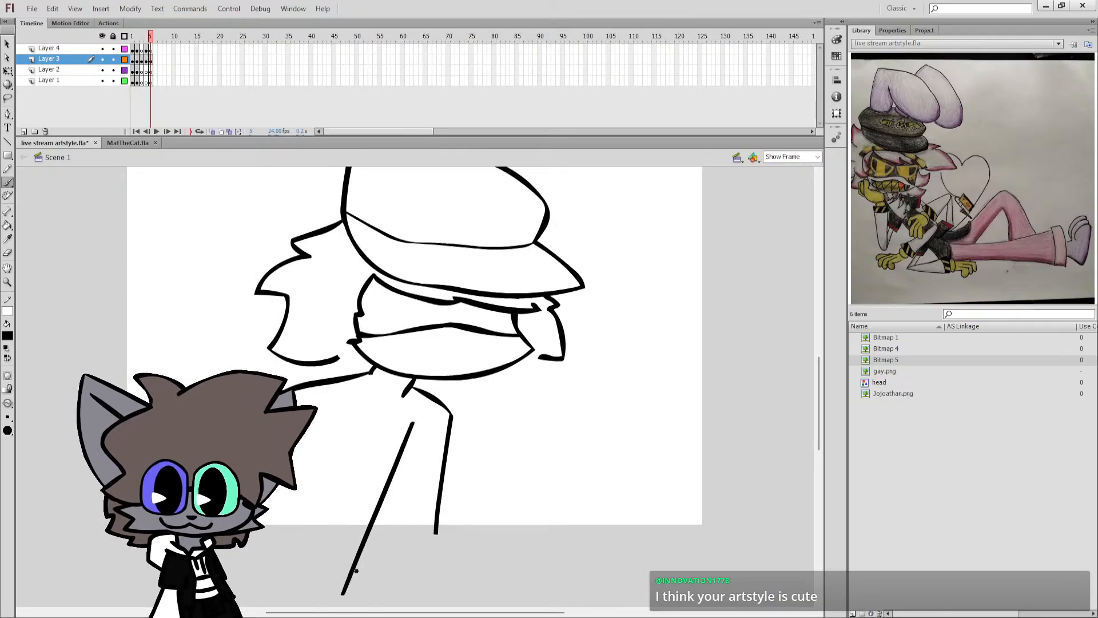
key(ctrl+z)
key(ctrl+z)
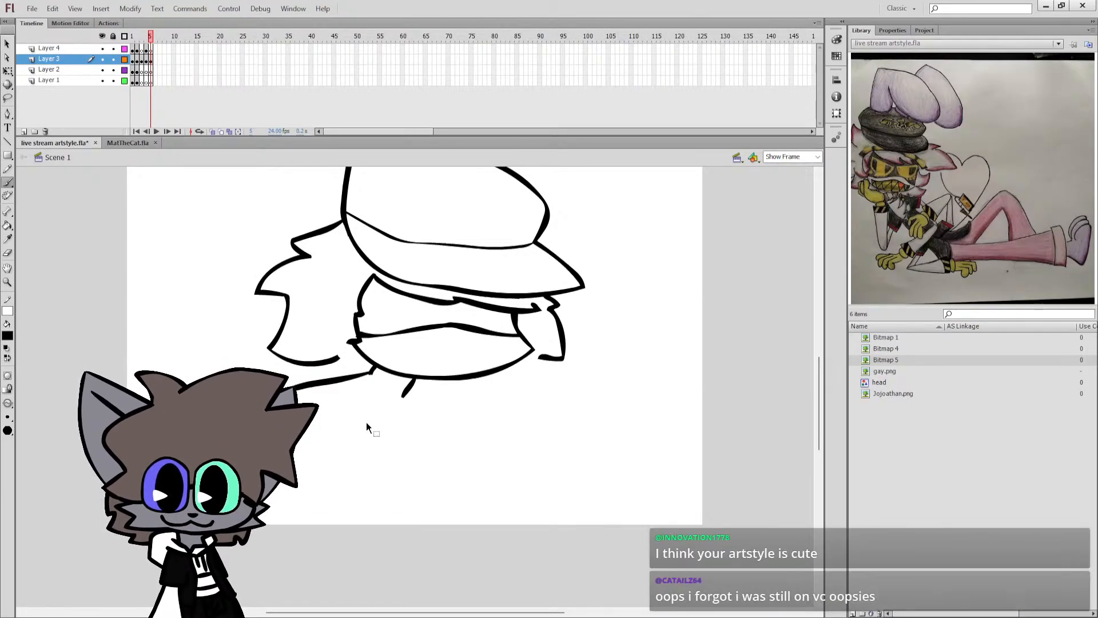
key(ctrl+z)
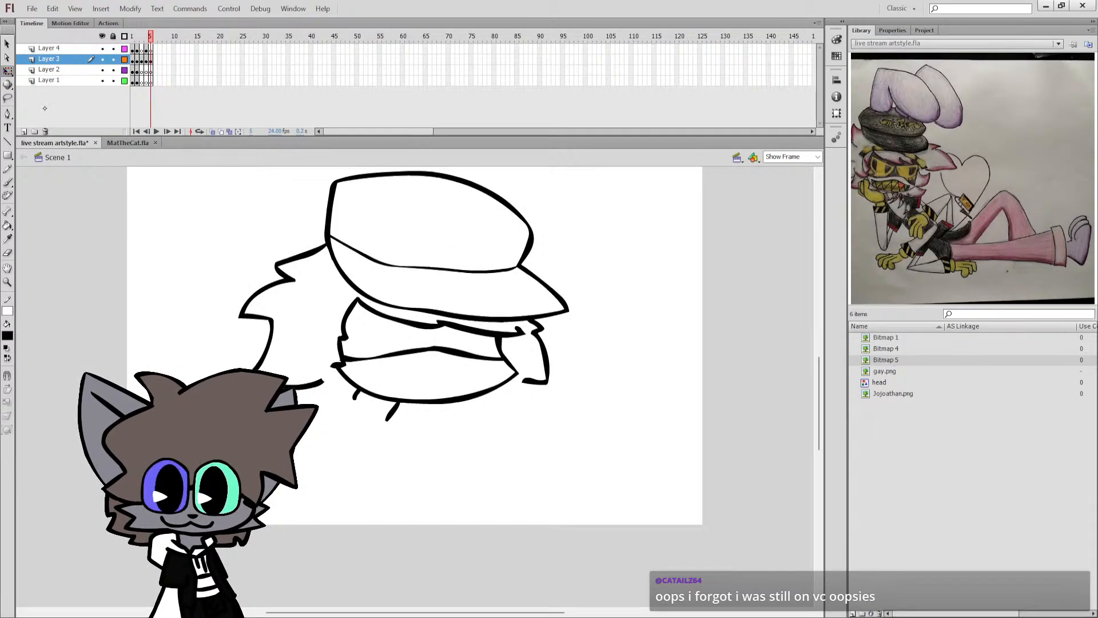
Select the whole drawing on frame 5 and move it up and slightly to the right.
key(ctrl+a)
drag(356, 394, 386, 365)
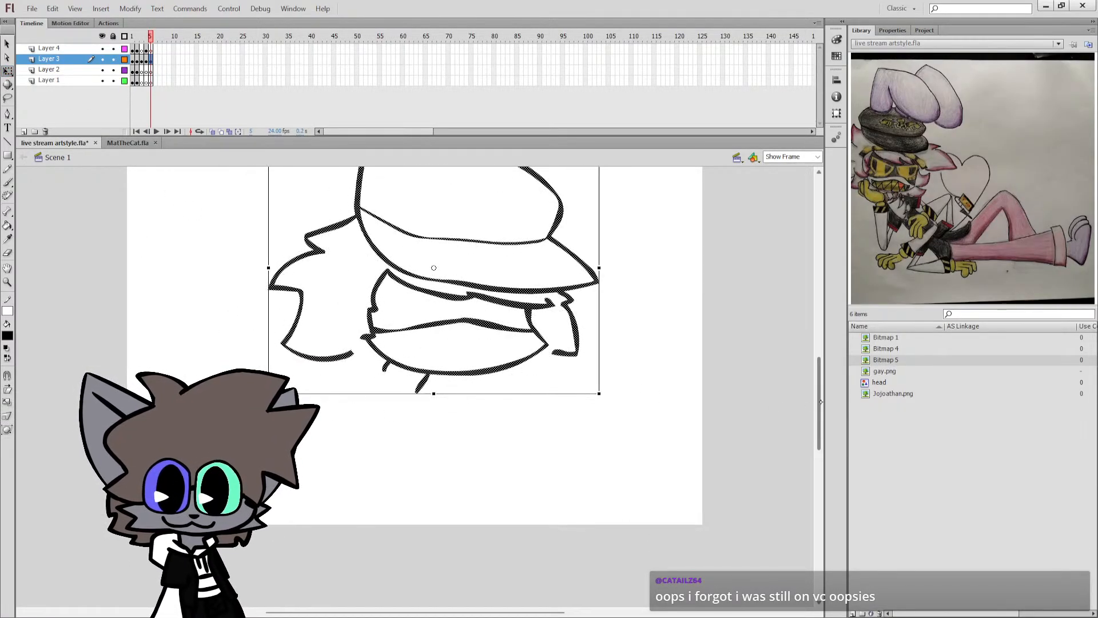
drag(821, 401, 821, 385)
Brush the rear and front shoulders with torso lines running down to the canvas's lower edge, and save the document.
key(b)
click(392, 442)
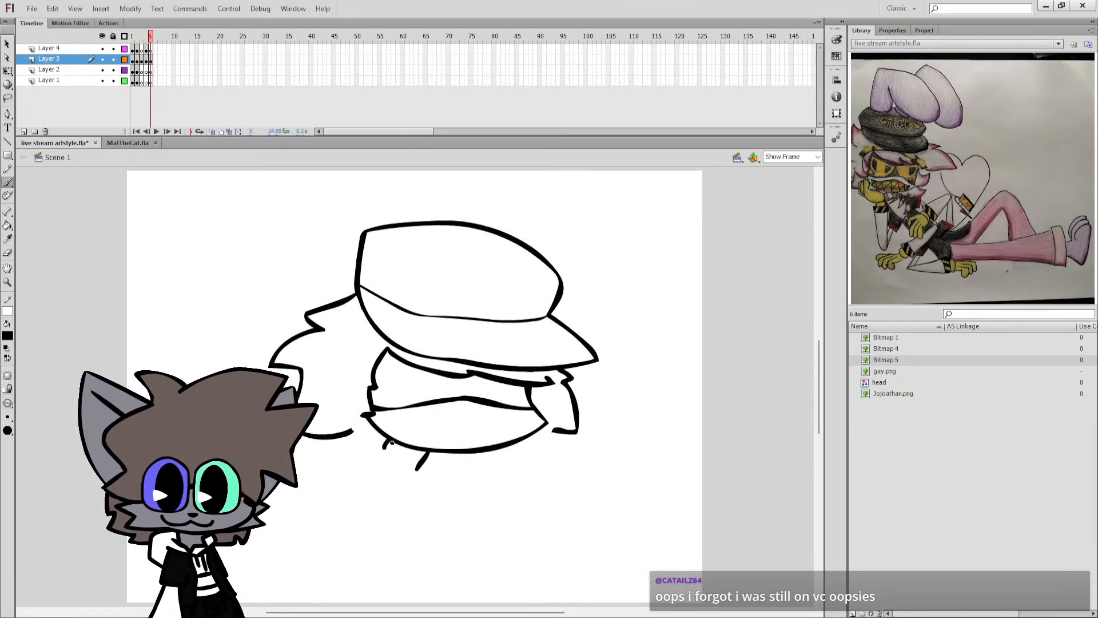
mouse_move(384, 446)
mouse_down()
mouse_move(369, 446)
mouse_move(327, 484)
mouse_move(246, 605)
mouse_up()
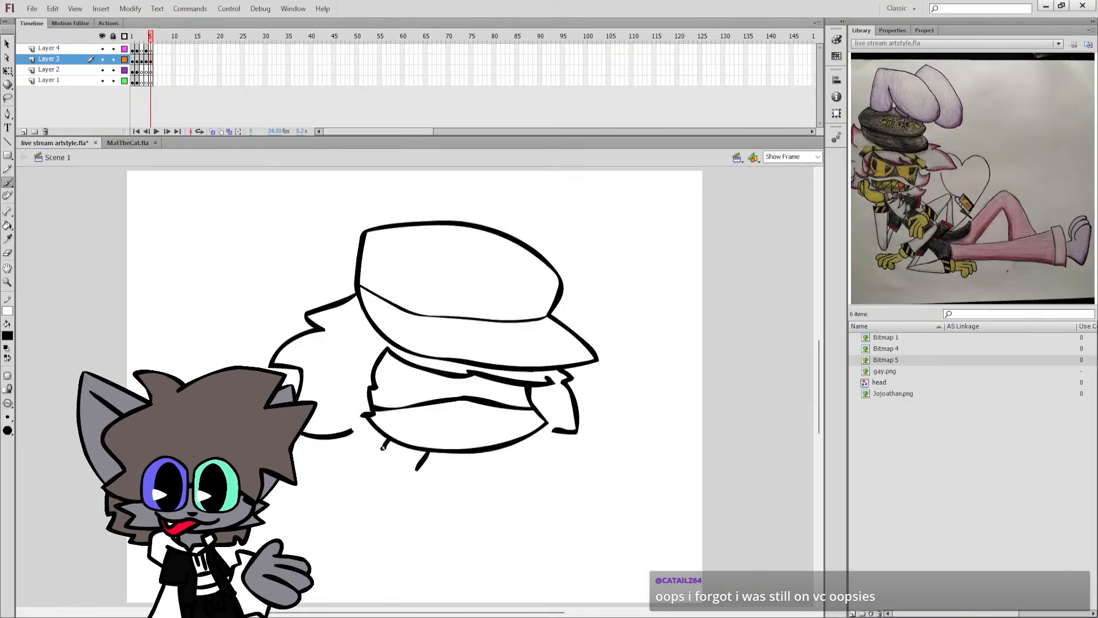
mouse_move(383, 448)
mouse_down()
mouse_move(354, 442)
mouse_move(273, 604)
mouse_up()
key(ctrl+z)
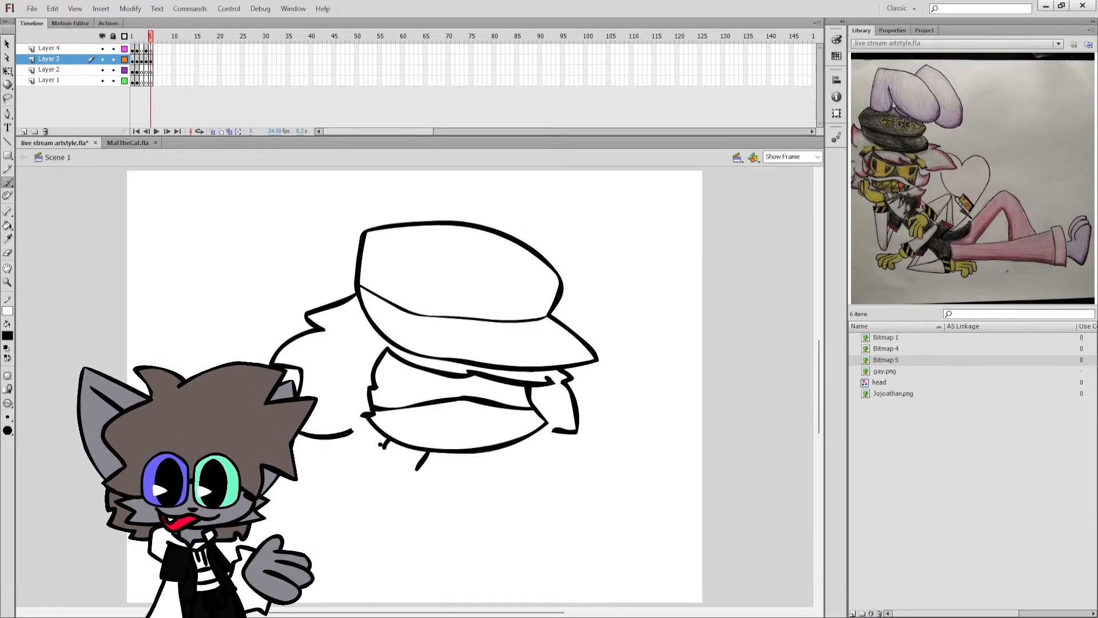
mouse_move(361, 445)
mouse_down()
mouse_move(277, 550)
mouse_move(258, 602)
mouse_up()
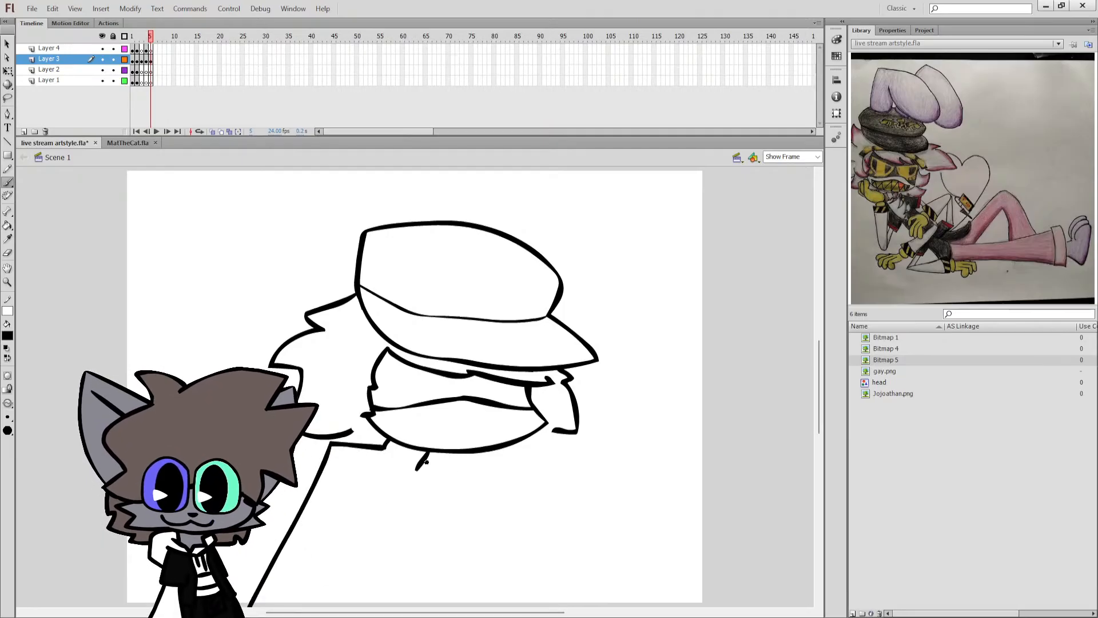
mouse_move(427, 459)
mouse_down()
mouse_move(449, 471)
mouse_move(427, 606)
mouse_up()
key(ctrl+s)
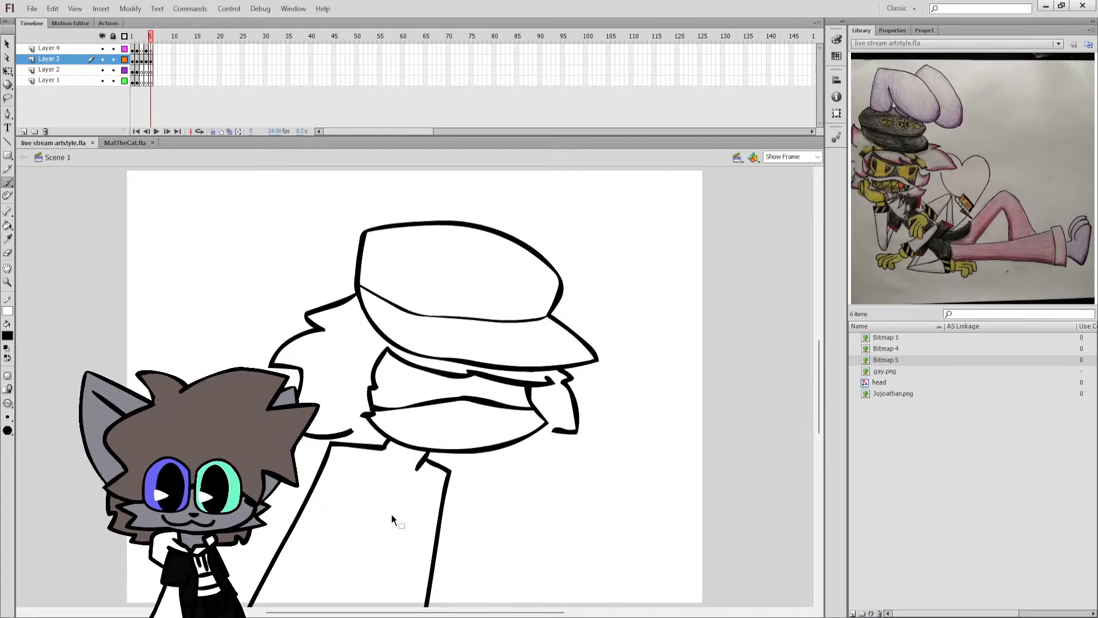
Erase and redraw the lower tip of the back hair, and brush jagged hair from the front lock to the front shoulder.
key(b)
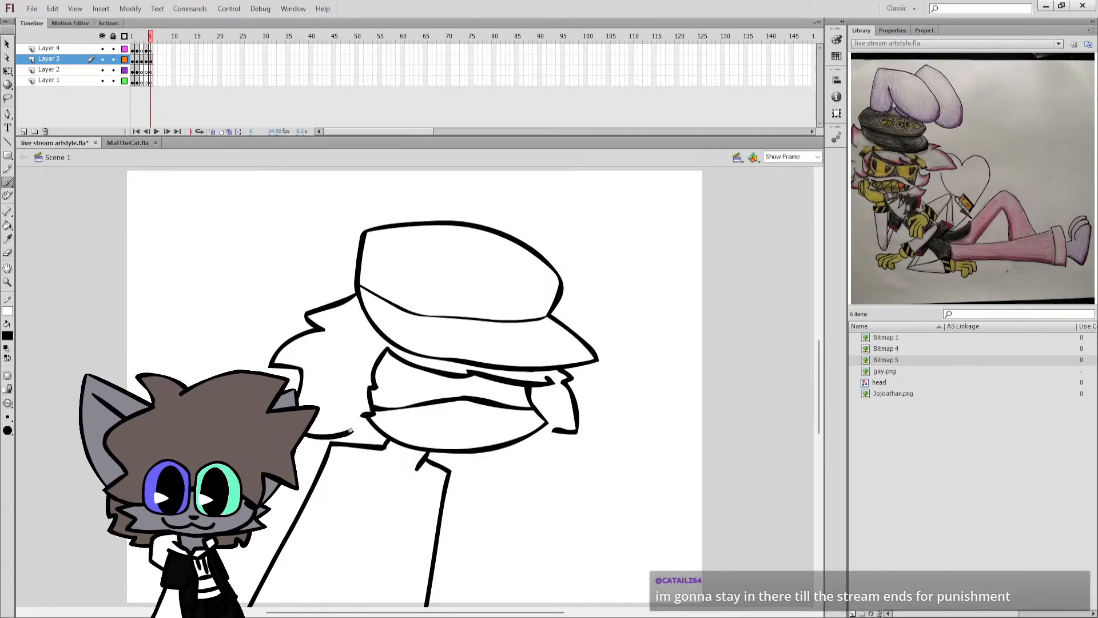
key(e)
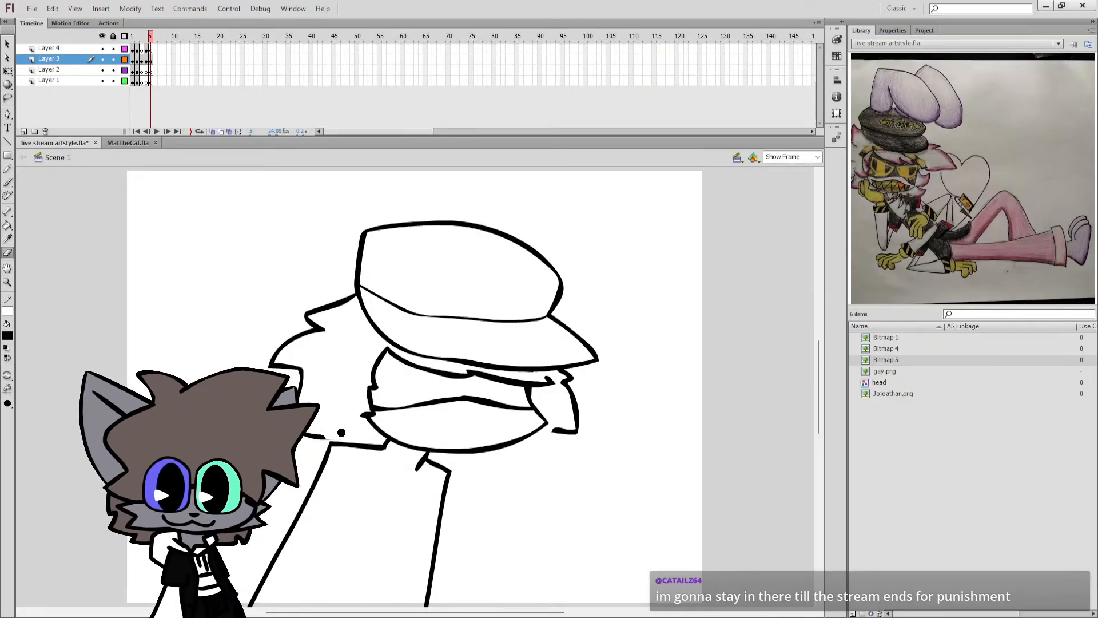
key(b)
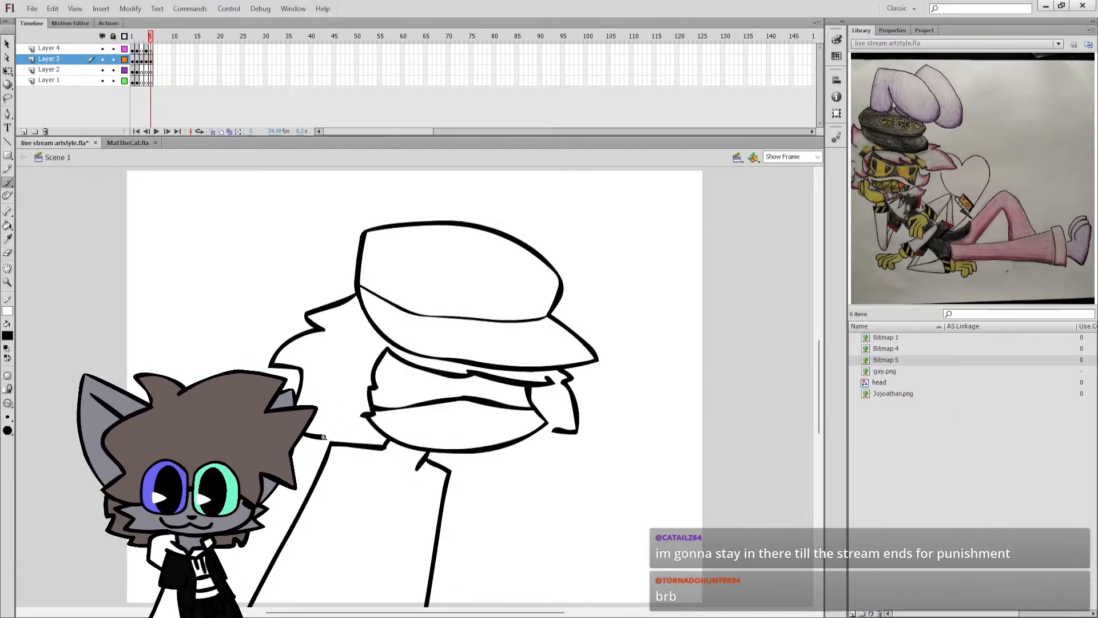
drag(324, 437, 340, 439)
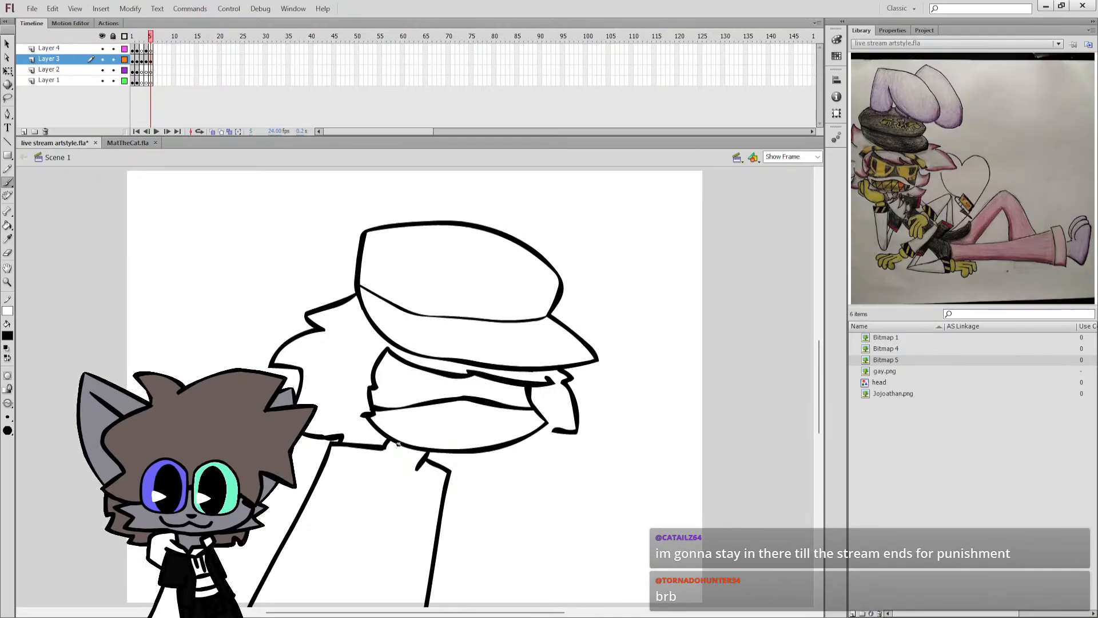
mouse_move(551, 429)
mouse_down()
mouse_move(551, 457)
mouse_move(518, 459)
mouse_up()
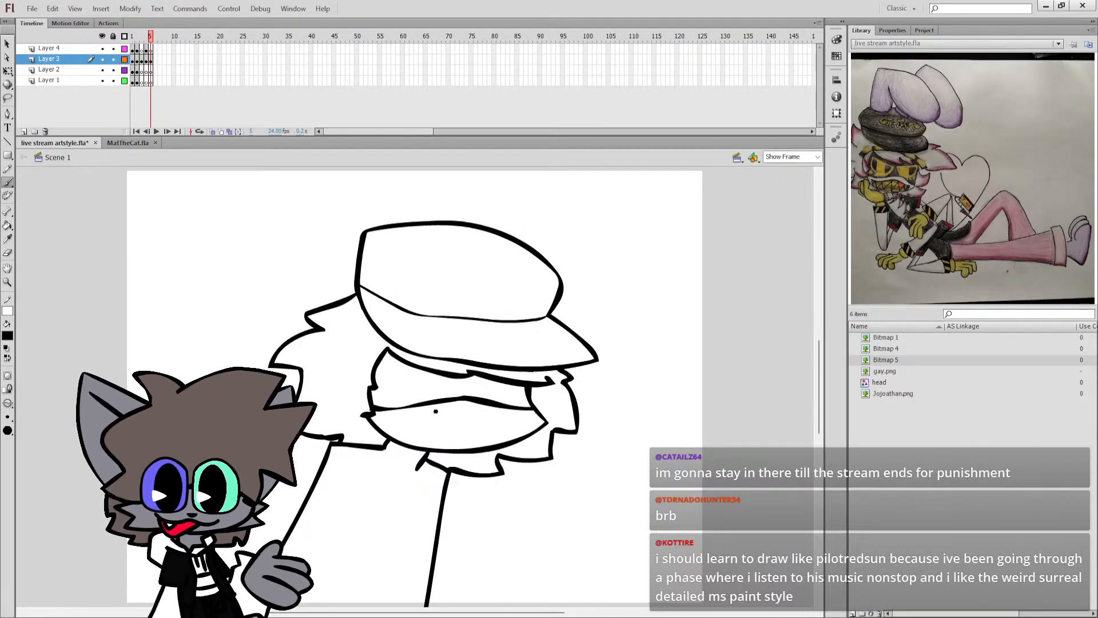
Brush two sloping lines inside the torso down to the canvas's lower edge, and save the document.
drag(423, 484, 360, 606)
key(ctrl+z)
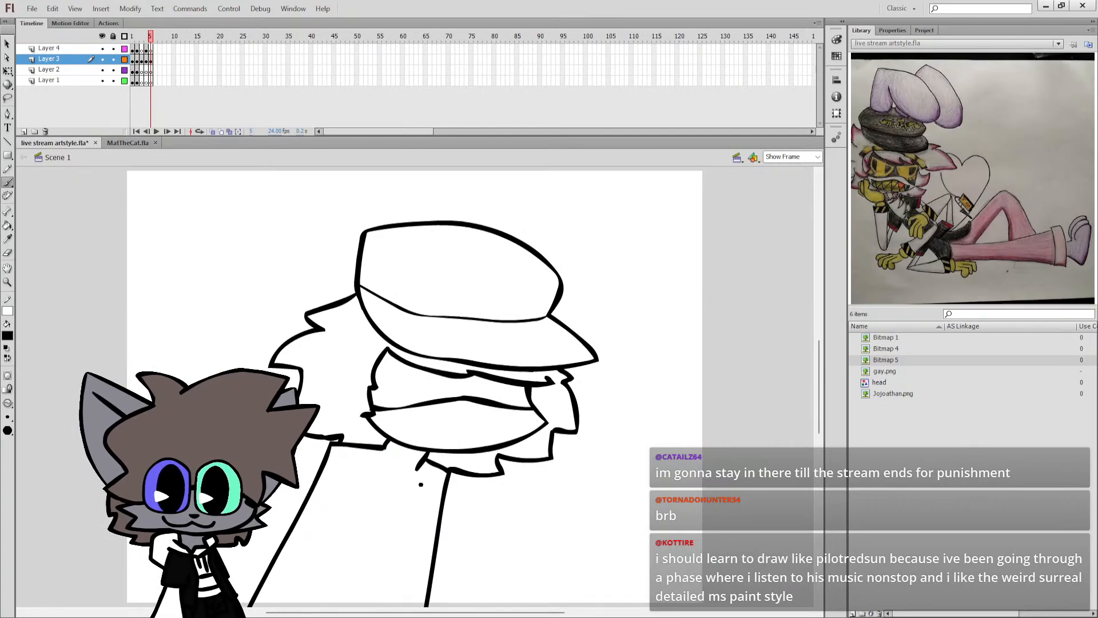
drag(421, 484, 375, 606)
drag(357, 466, 288, 606)
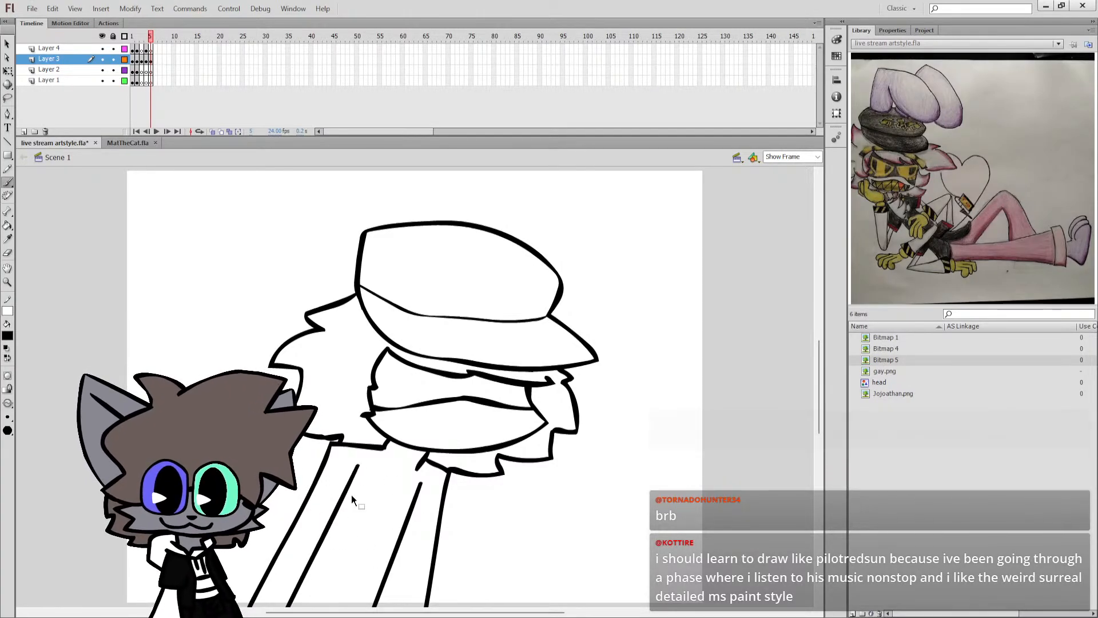
key(ctrl+s)
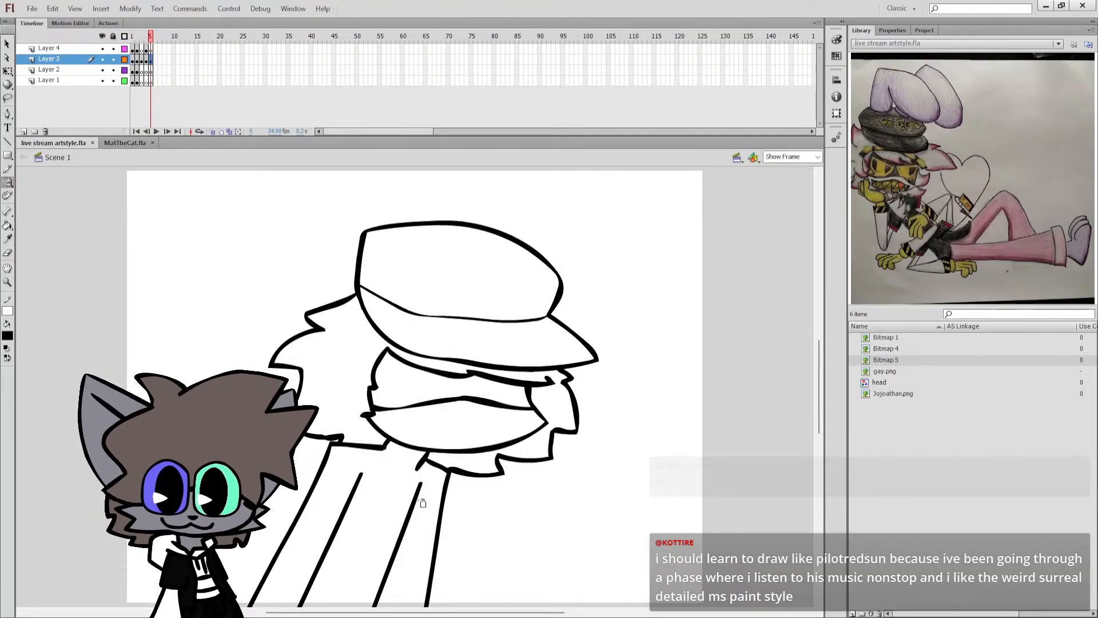
key(b)
drag(394, 558, 373, 606)
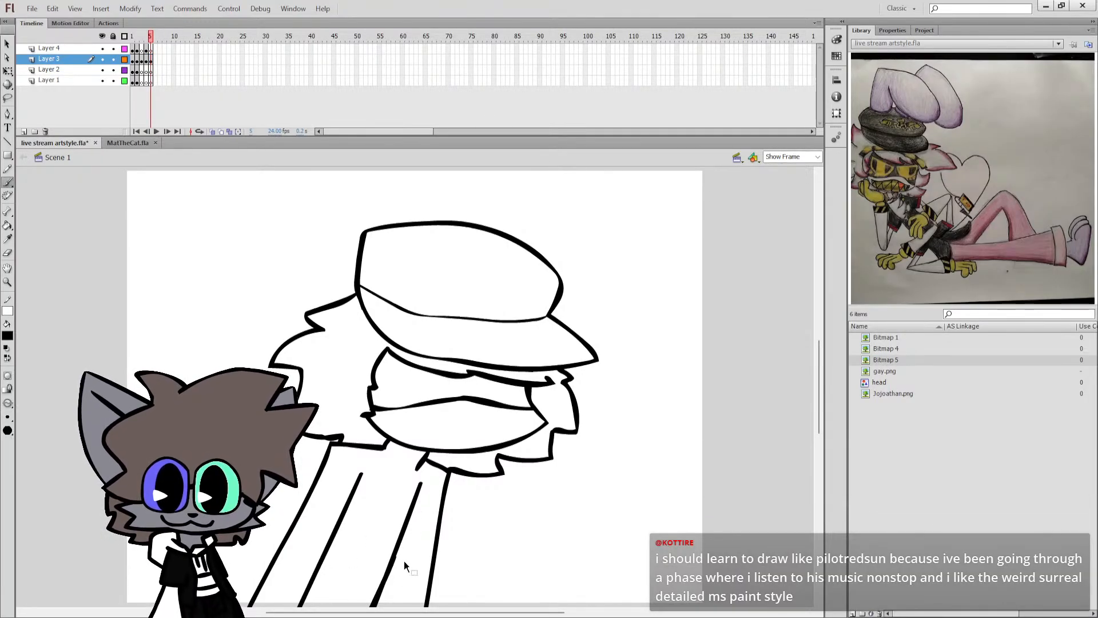
Try to brush a line branching off the front inner torso line and running below the canvas.
scroll(723, 393, down, 3)
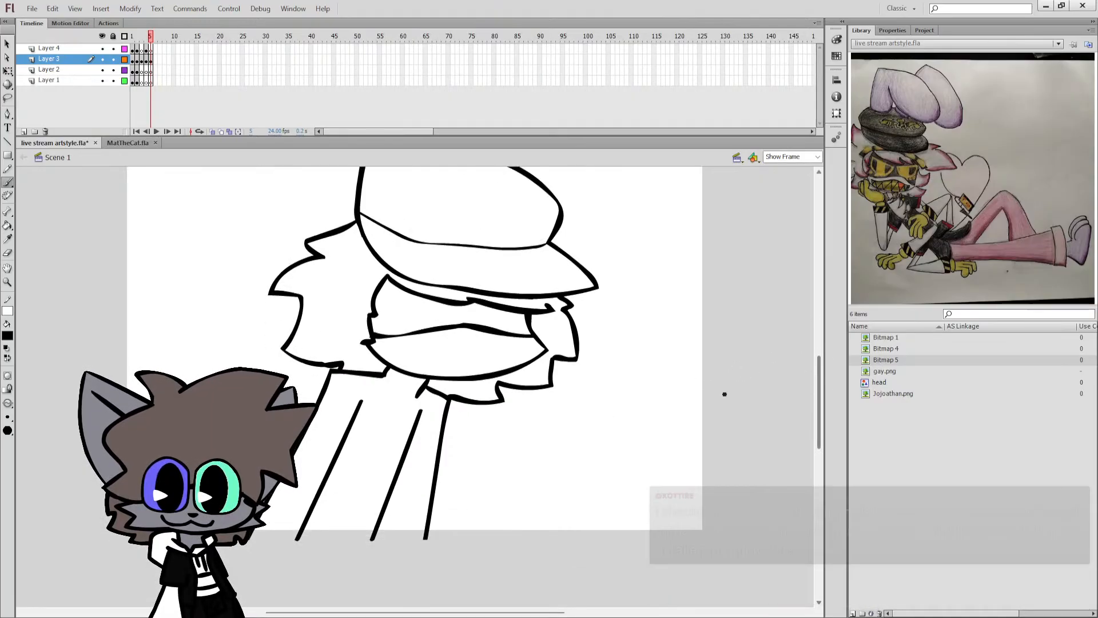
drag(398, 470, 357, 603)
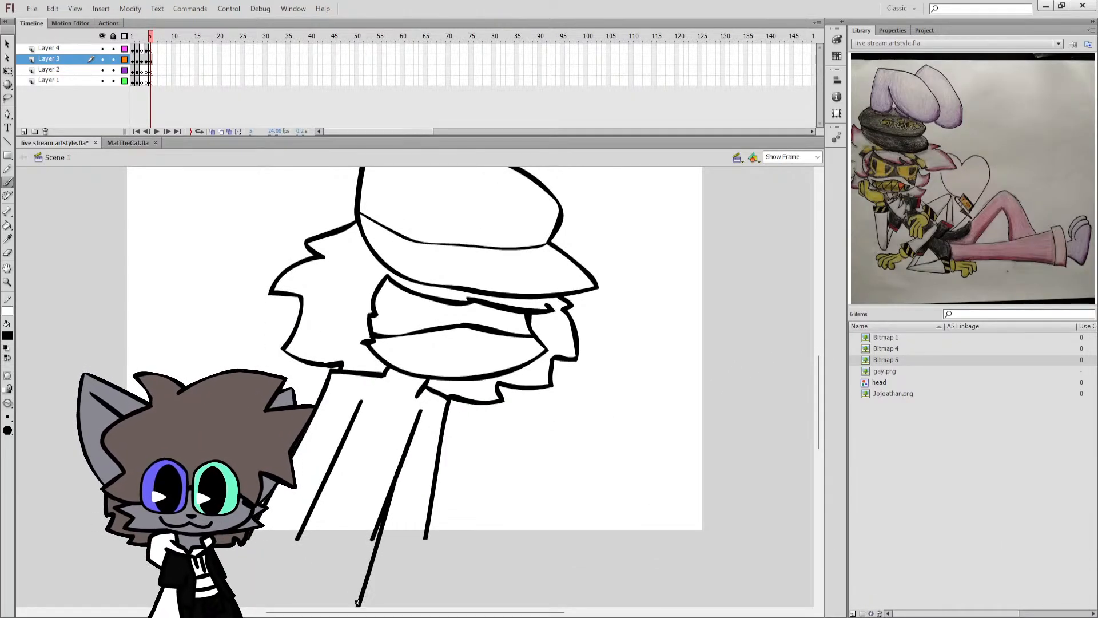
drag(399, 470, 376, 565)
key(ctrl+z)
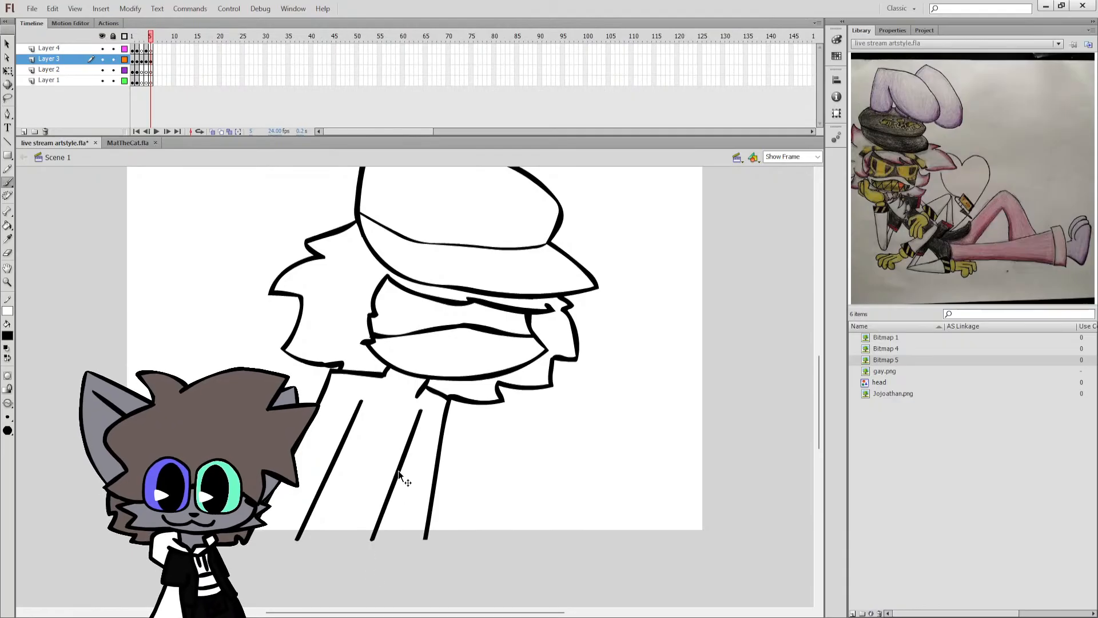
drag(400, 470, 388, 518)
key(ctrl+z)
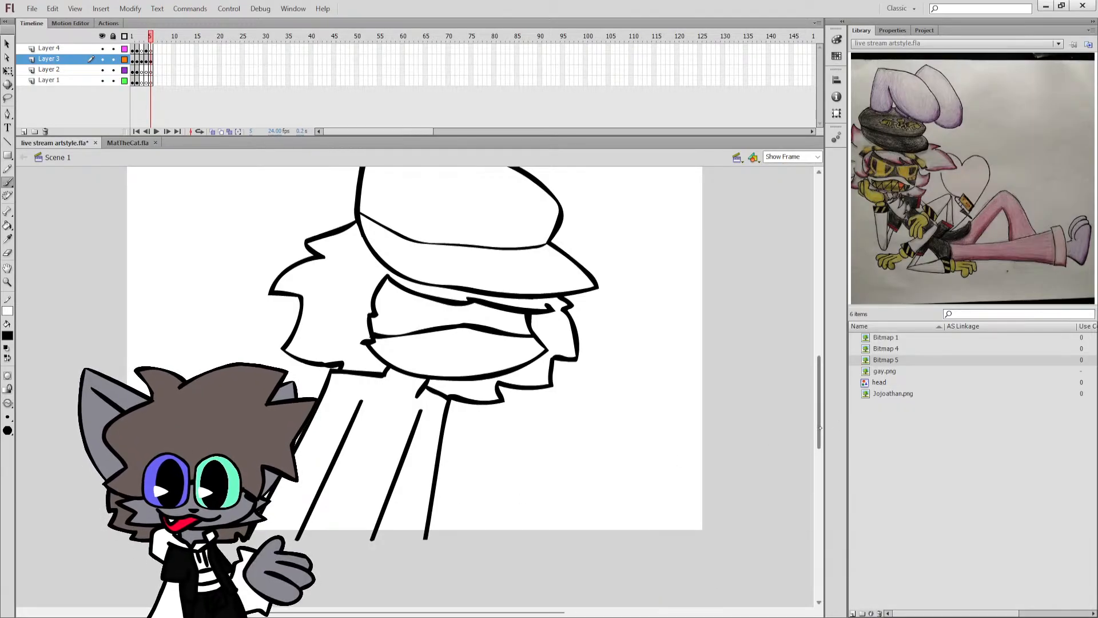
Select the whole drawing, shift it slightly to the right and save the document.
drag(820, 428, 819, 408)
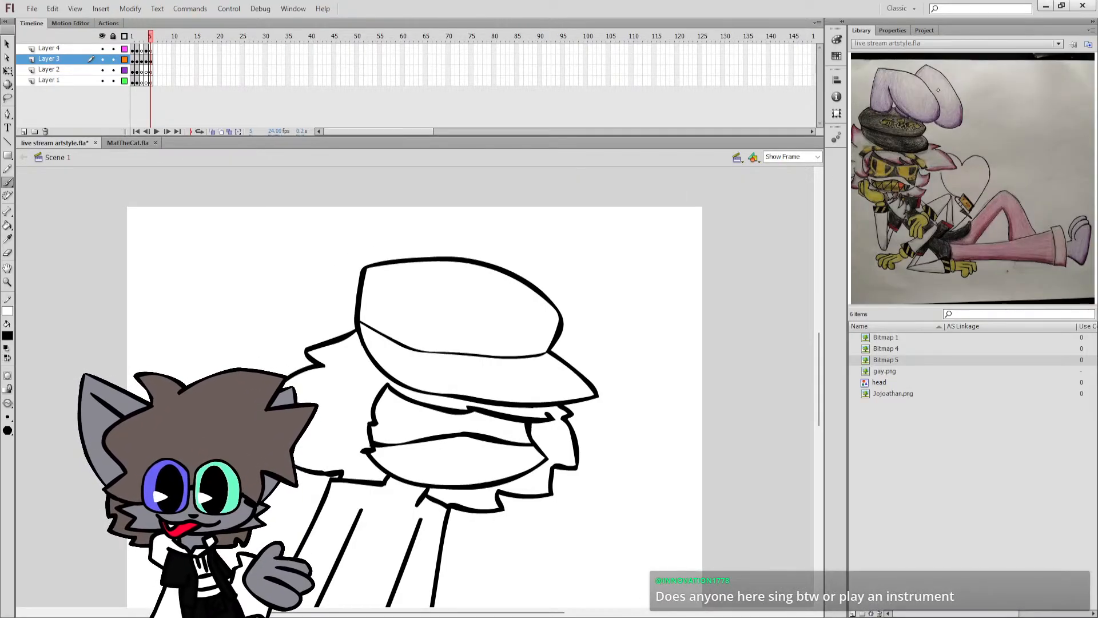
key(ctrl+a)
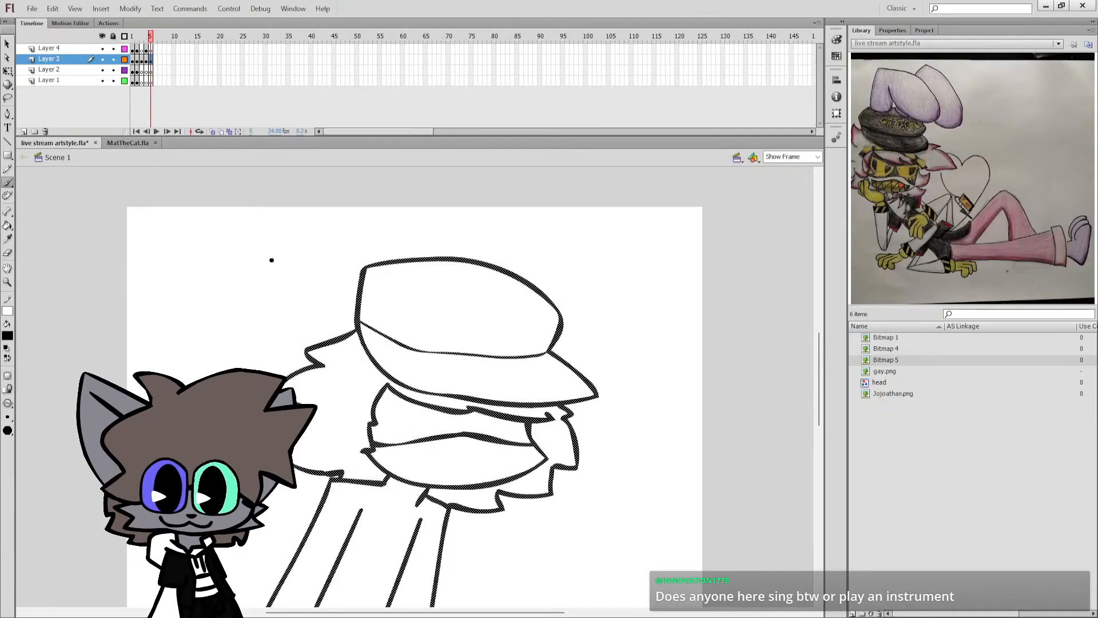
key(q)
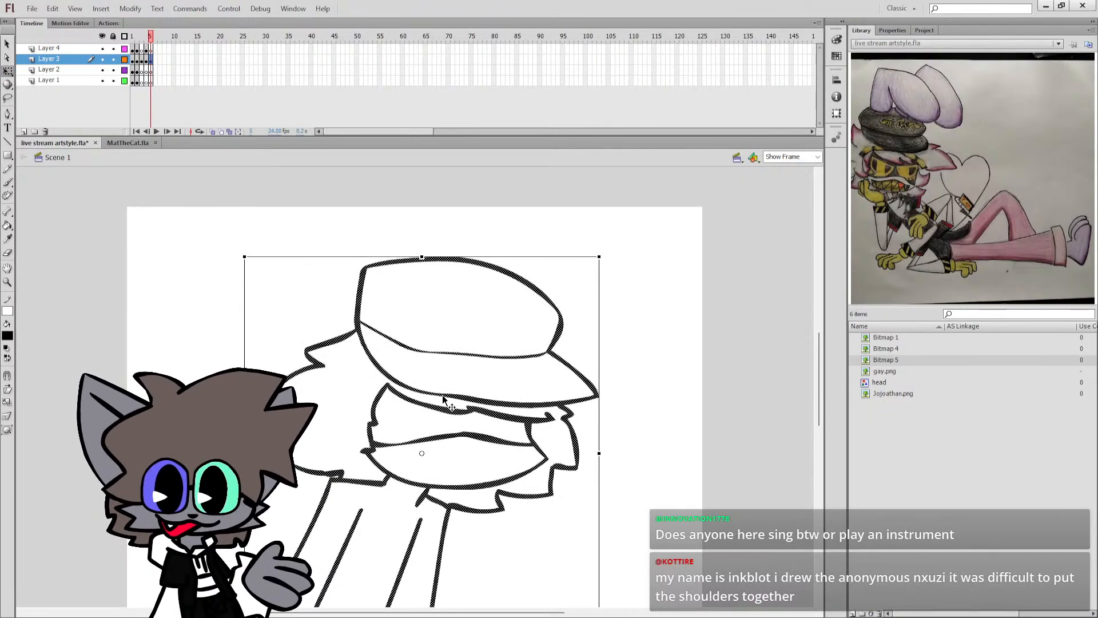
drag(444, 399, 481, 399)
key(ctrl+shift+a)
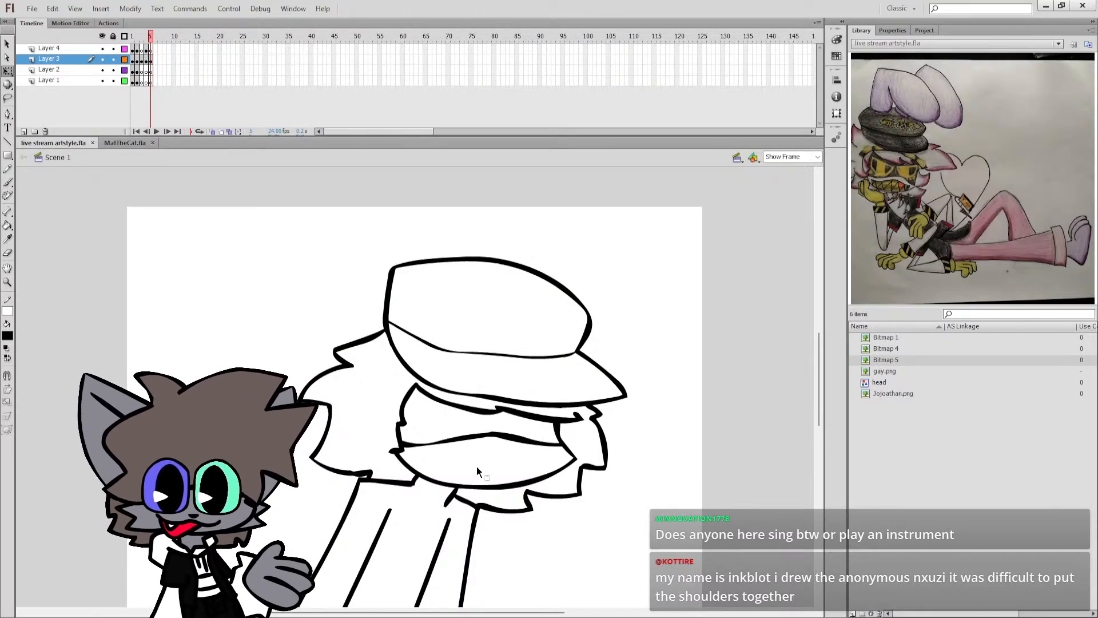
Brush a small four-sided shape with a stem and a dark strip above it in the empty area behind the back hair, and save.
key(b)
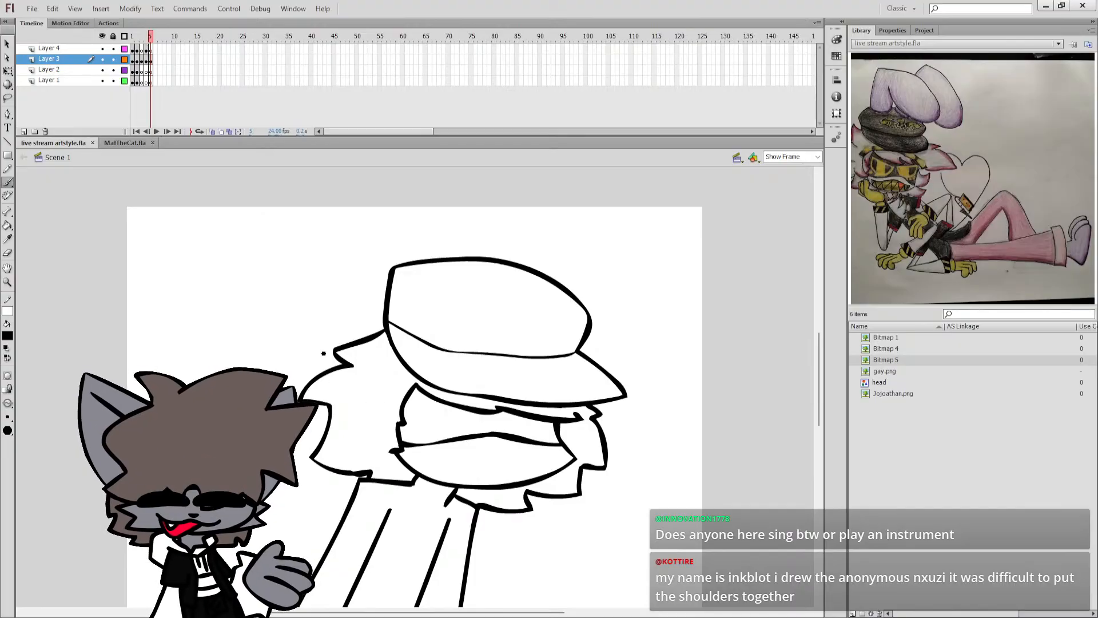
drag(818, 377, 815, 403)
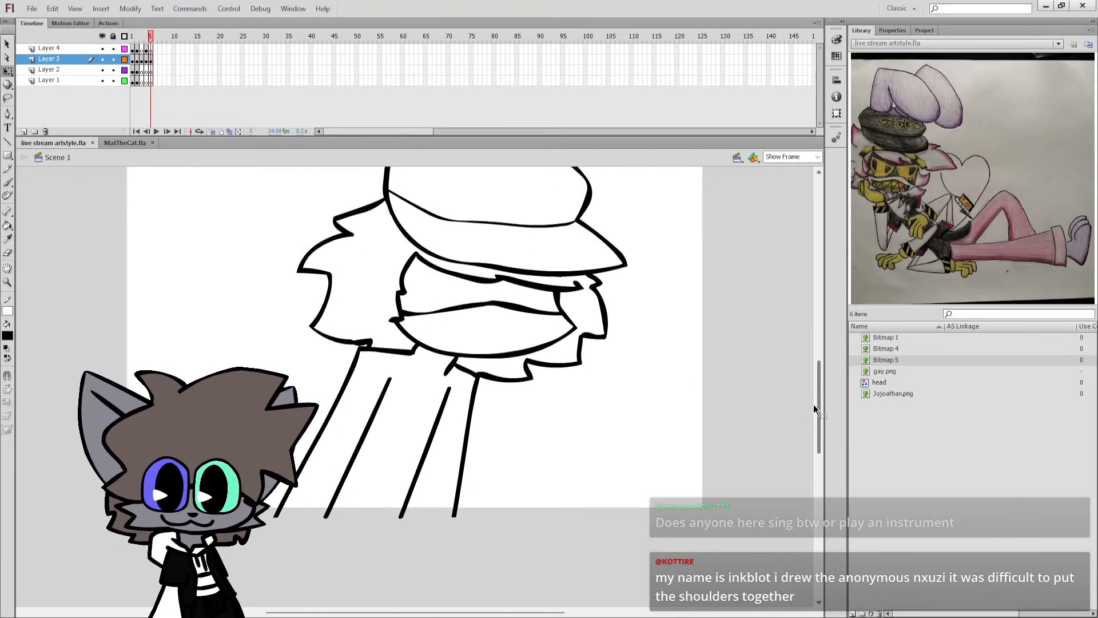
key(q)
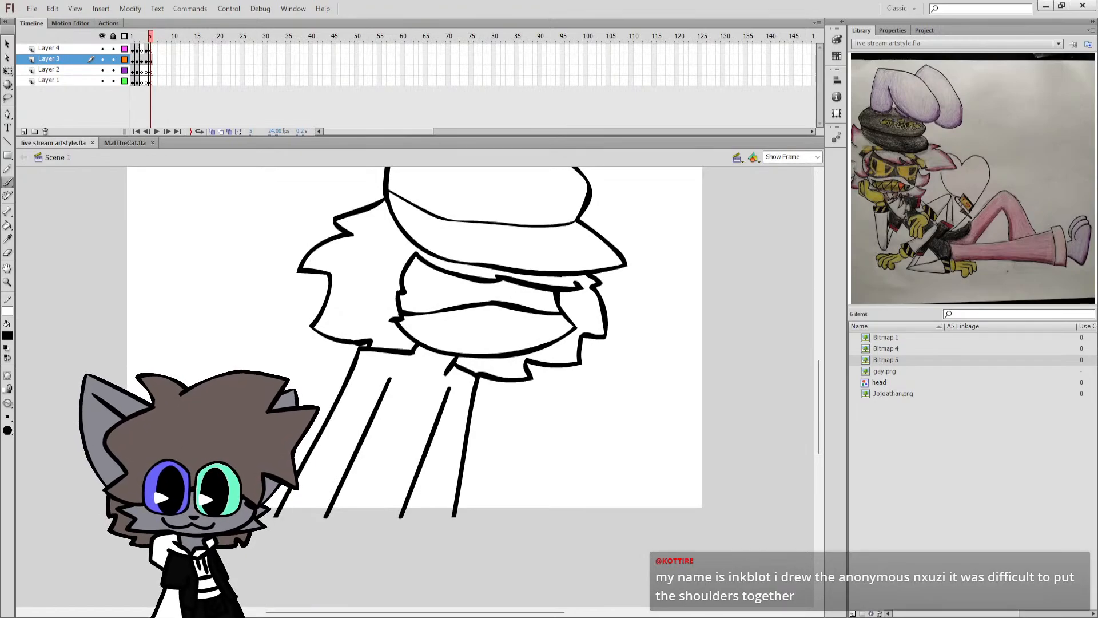
key(b)
drag(260, 373, 124, 379)
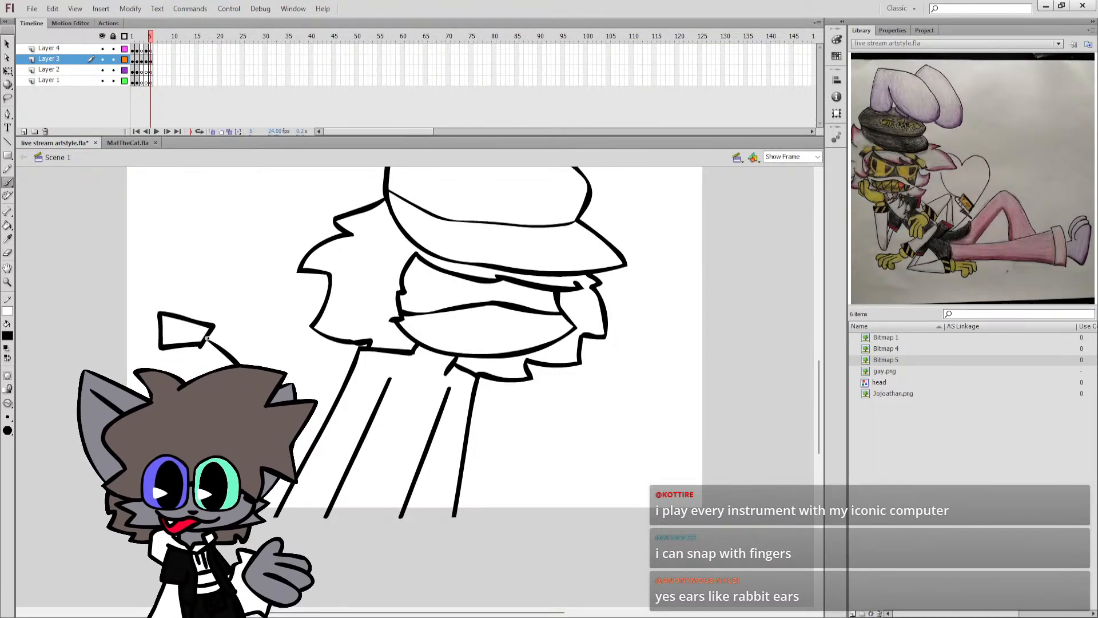
mouse_move(209, 338)
mouse_down()
mouse_move(212, 321)
mouse_move(181, 316)
mouse_move(192, 305)
mouse_move(159, 301)
mouse_up()
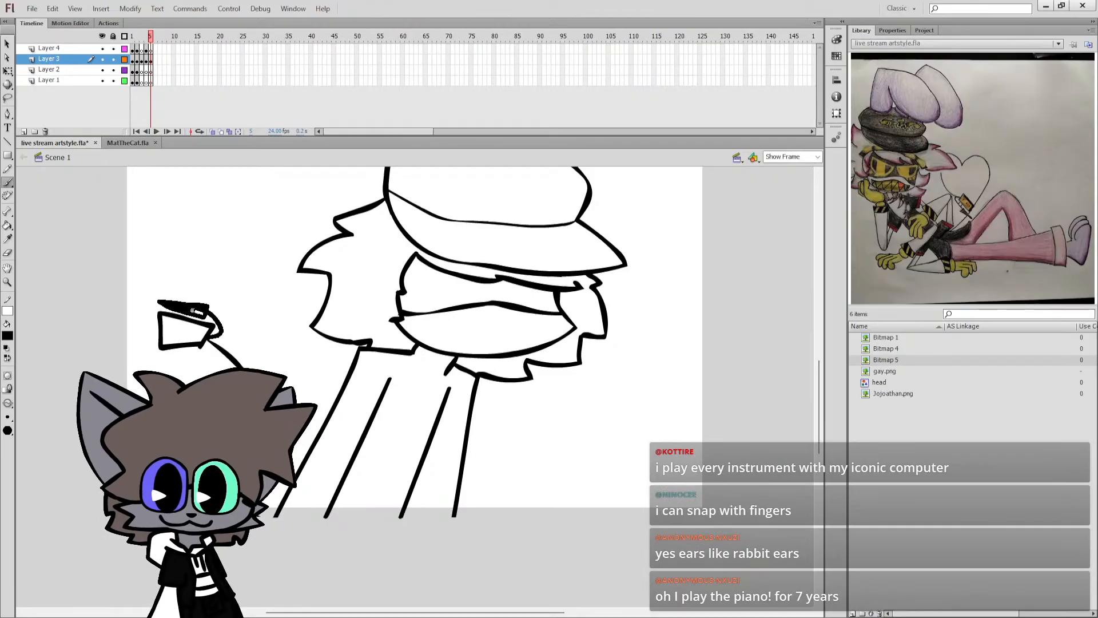
key(ctrl+s)
Set the brush colour to dark blue, try a sketch stroke up and backward from the cap's top, and undo it.
scroll(215, 323, up, 3)
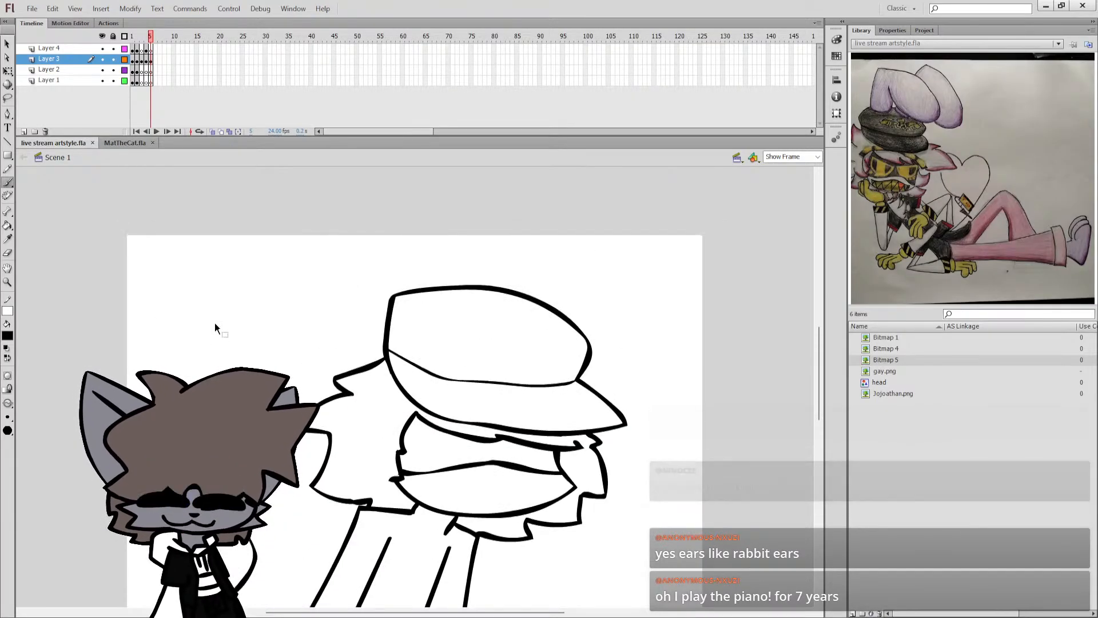
scroll(236, 317, down, 2)
scroll(276, 248, up, 2)
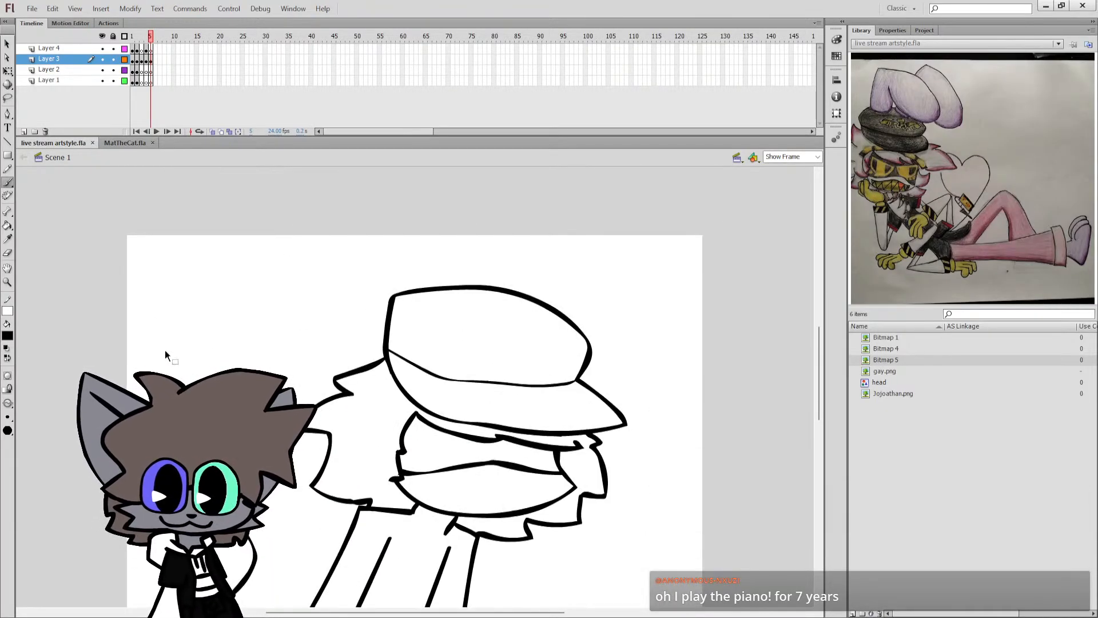
click(10, 335)
click(46, 375)
key(b)
key(b)
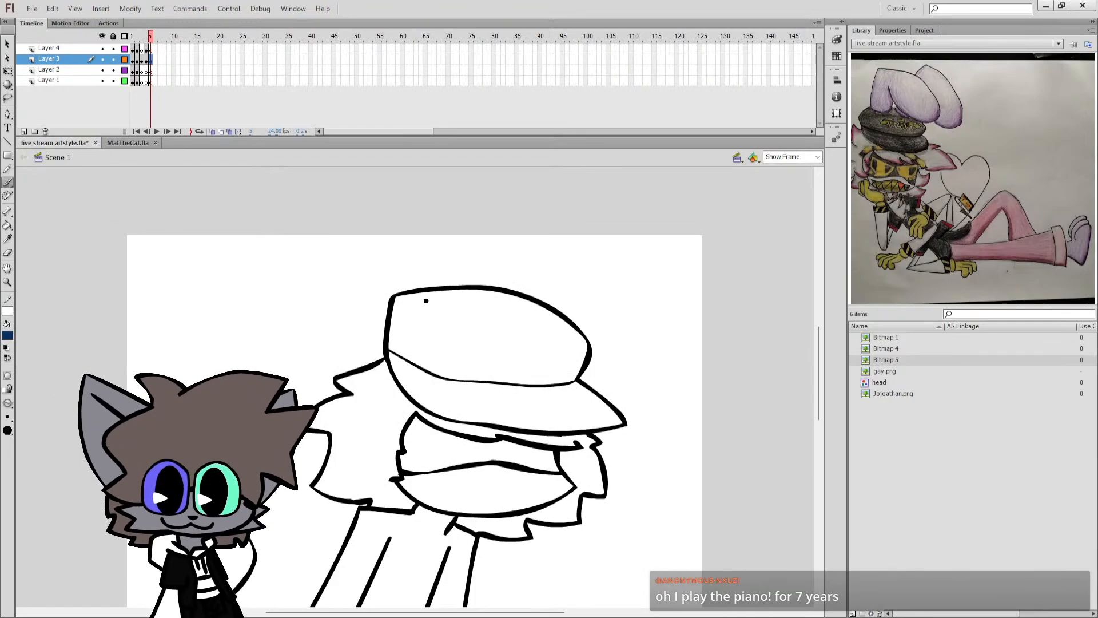
mouse_move(408, 295)
mouse_down()
mouse_move(458, 316)
mouse_move(487, 313)
mouse_move(499, 292)
mouse_move(484, 257)
mouse_move(447, 235)
mouse_move(339, 240)
mouse_up()
key(ctrl+z)
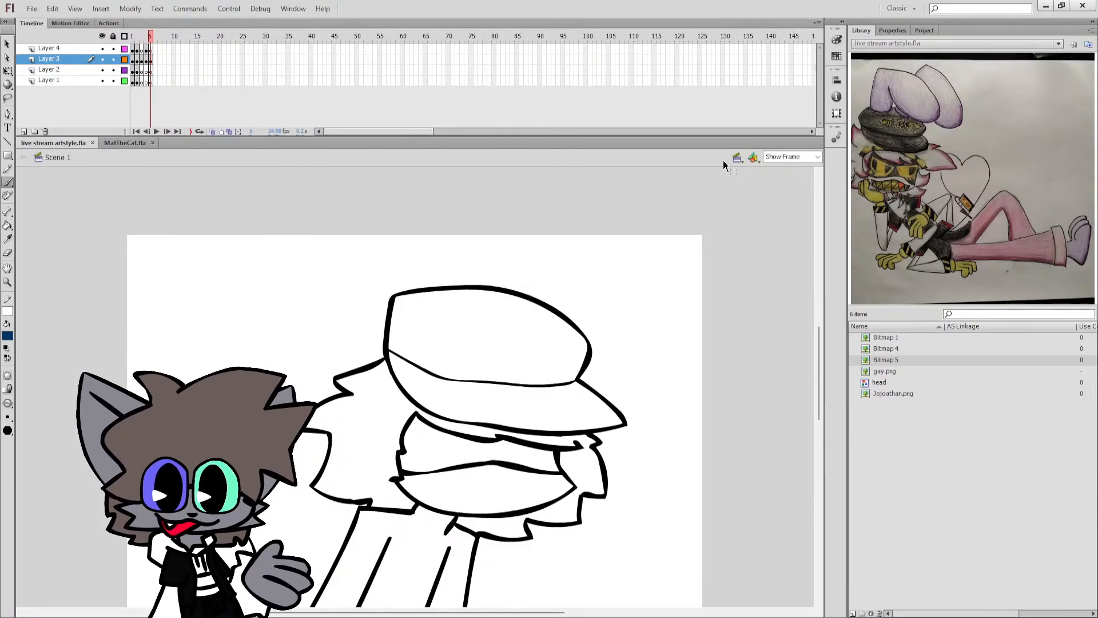
Sketch the back ear in dark blue as a large folded, drooping shape hanging from the cap's rear top.
click(431, 325)
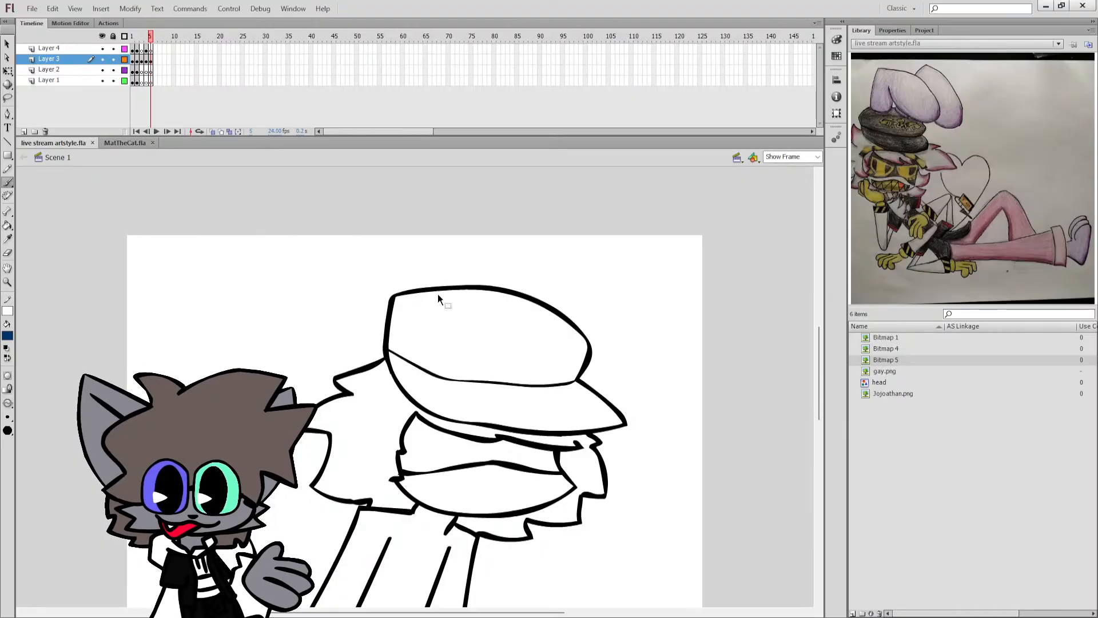
mouse_move(459, 302)
mouse_down()
mouse_move(430, 267)
mouse_move(349, 209)
mouse_move(440, 284)
mouse_up()
key(ctrl+z)
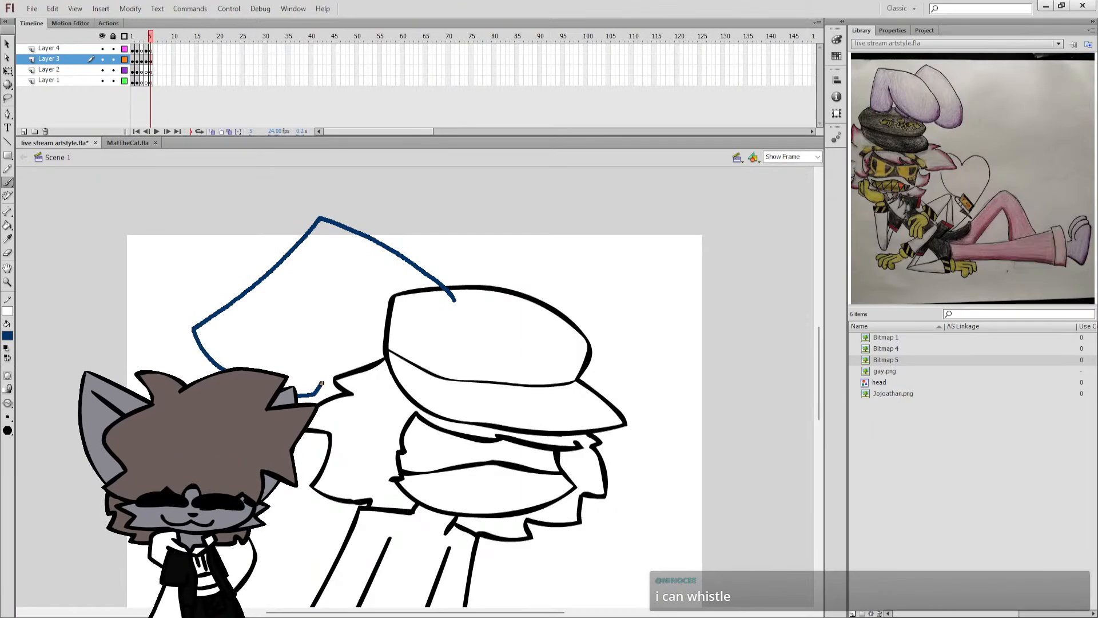
drag(360, 289, 361, 287)
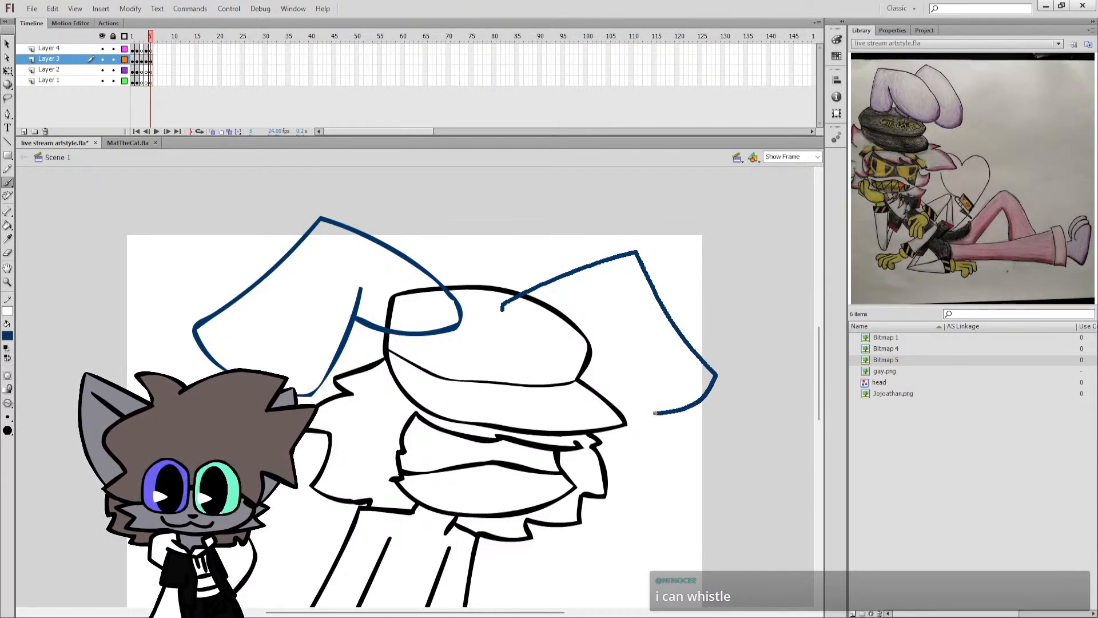
Complete the dark blue sketch of the front drooping ear with its inner fold line and rounded base on the cap.
drag(621, 408, 596, 382)
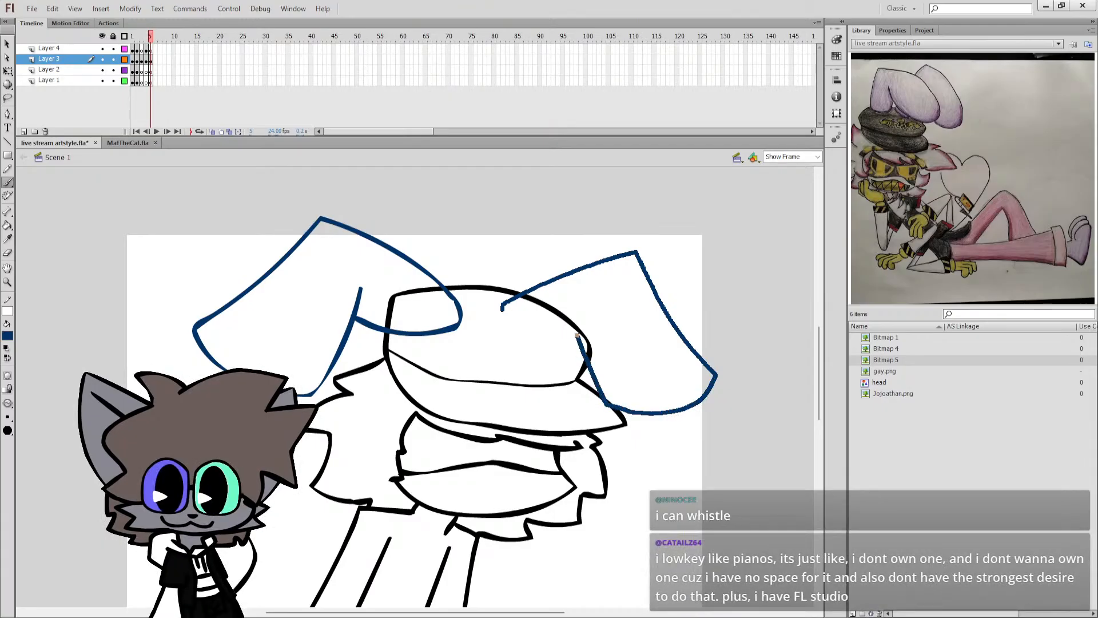
drag(501, 307, 545, 340)
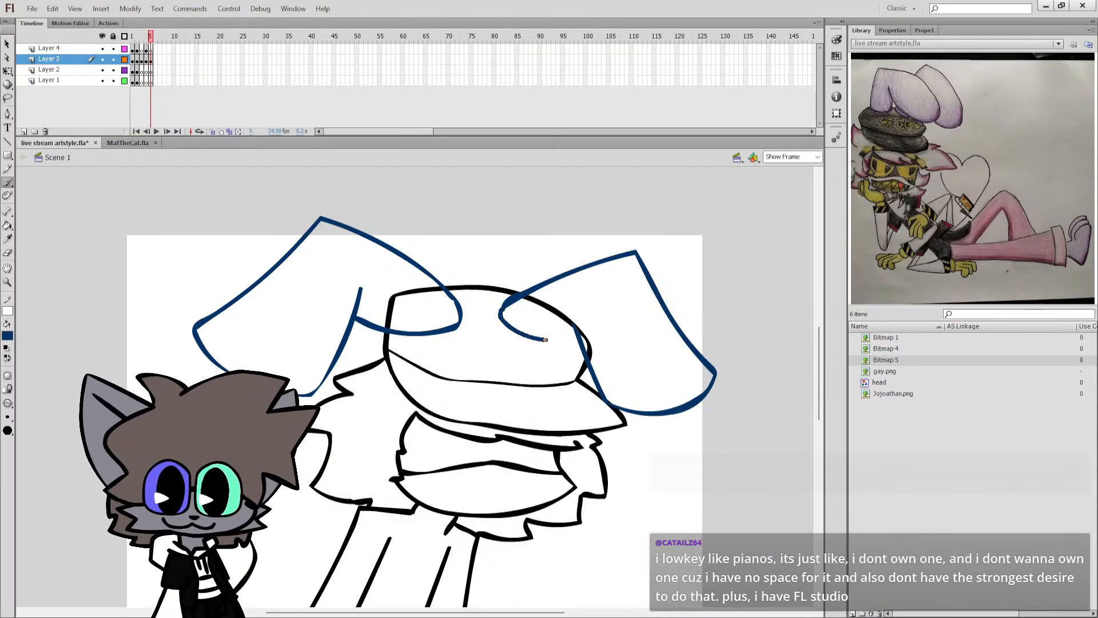
key(ctrl+z)
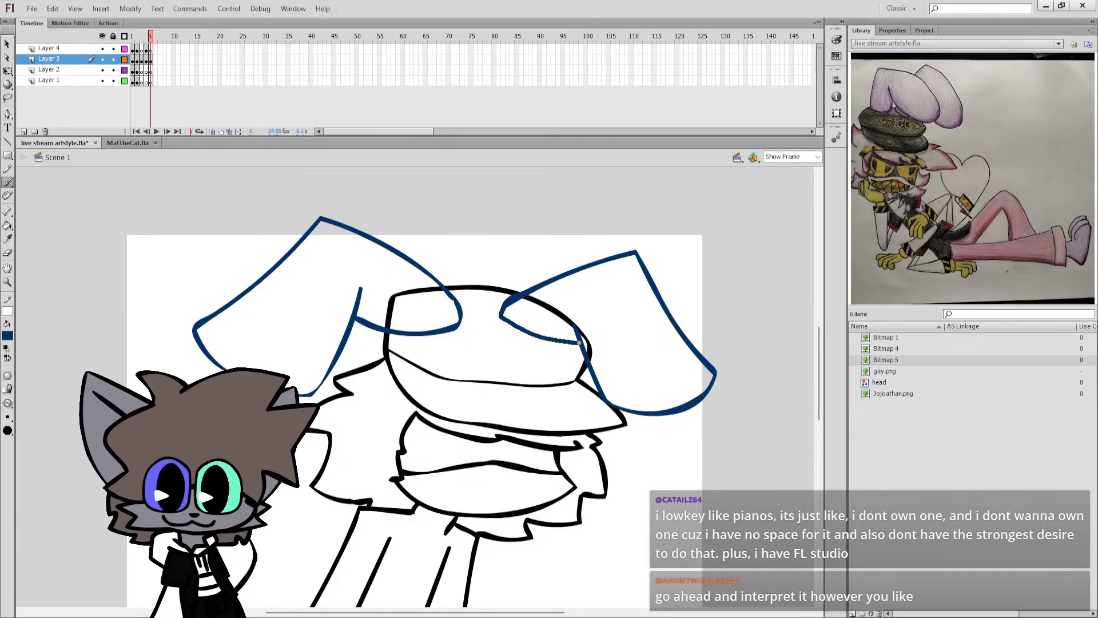
drag(579, 342, 580, 343)
Move the back ear sketch slightly toward the cap's middle and nudge the front ear sketch slightly down.
key(q)
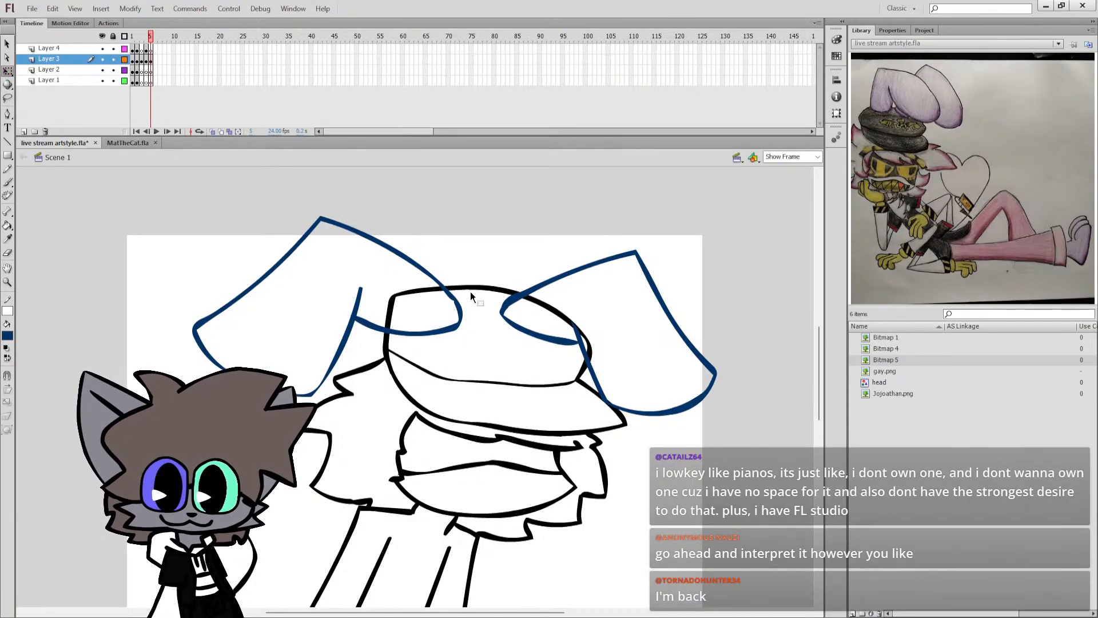
click(460, 303)
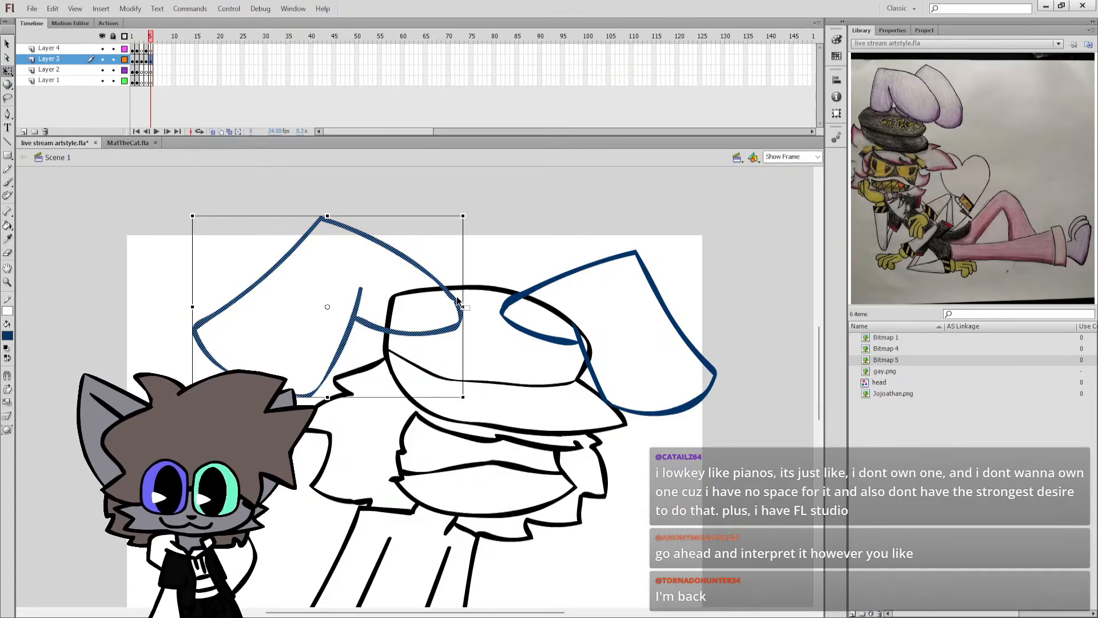
drag(458, 307, 475, 306)
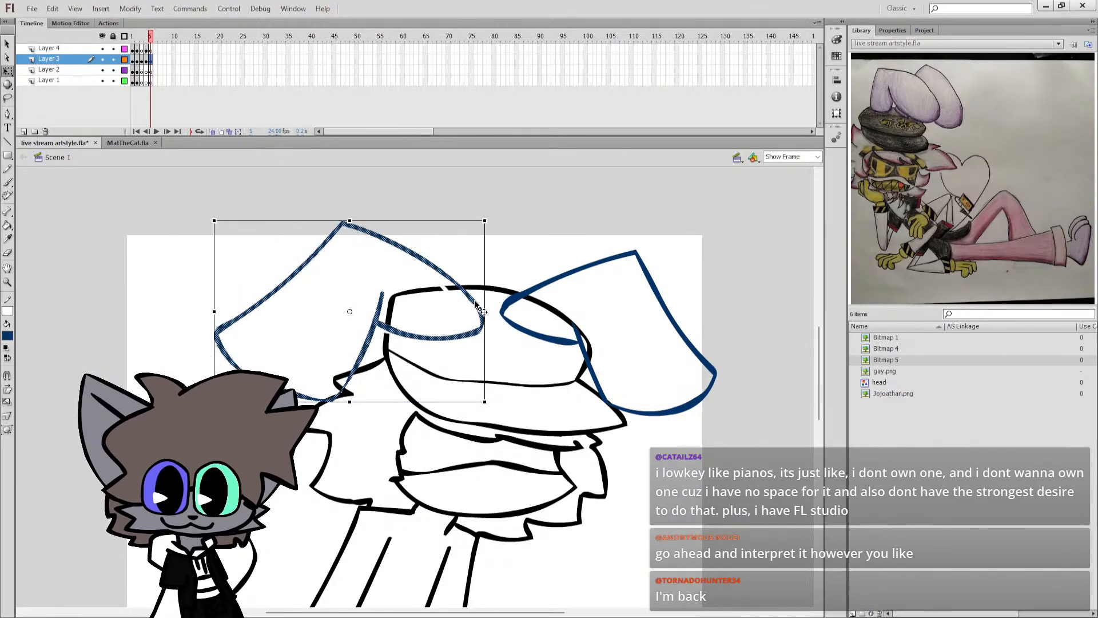
key(ctrl+z)
key(Escape)
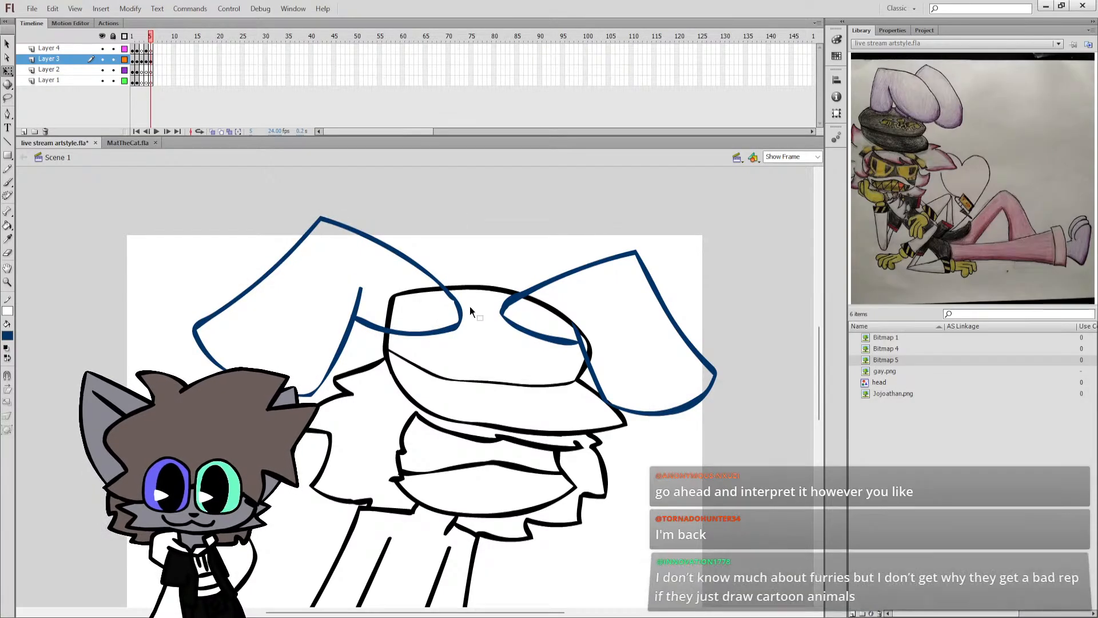
drag(466, 306, 475, 305)
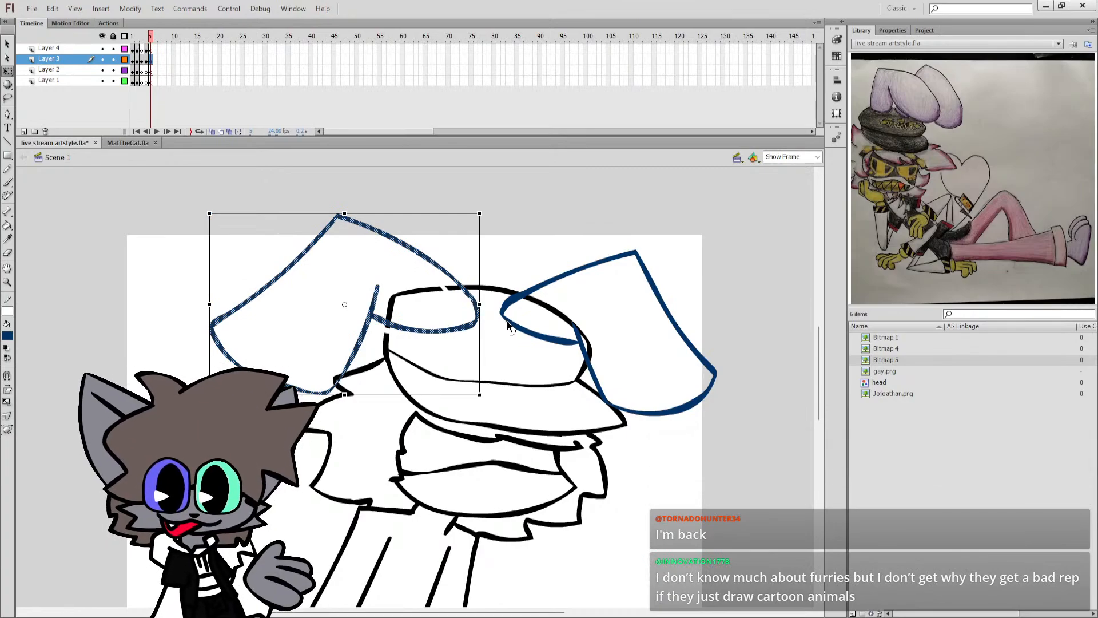
drag(470, 324, 537, 343)
Select both ear sketches, cut them and paste them back in place over the black outlines.
shift+click(483, 316)
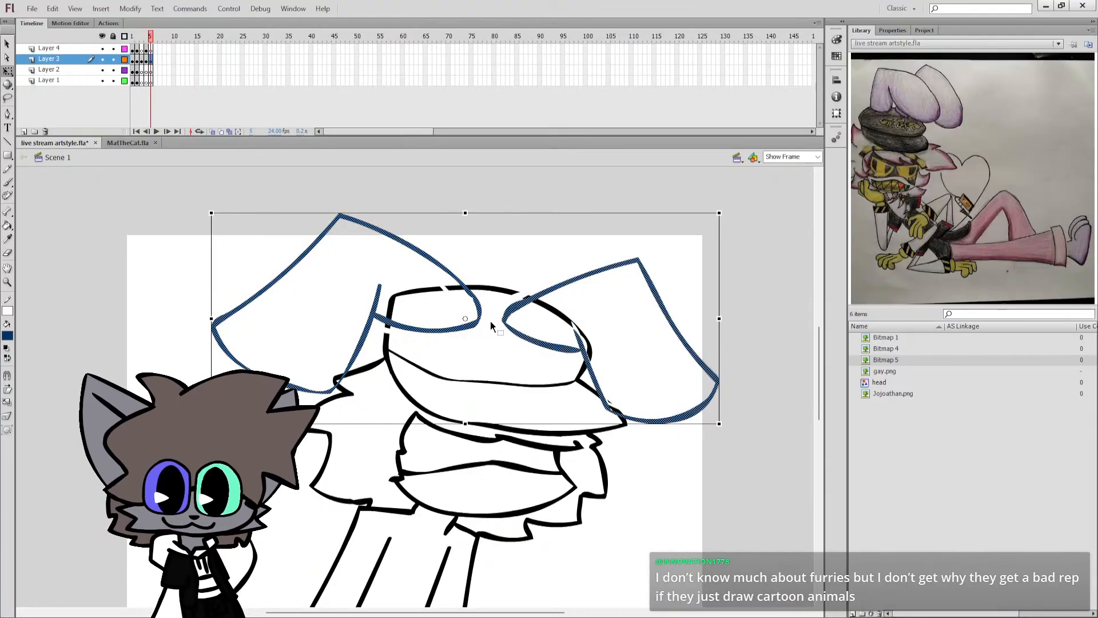
key(v)
key(ctrl+z)
key(ctrl+z)
key(ctrl+z)
key(ctrl+z)
key(ctrl+z)
key(ctrl+z)
key(ctrl+z)
key(ctrl+z)
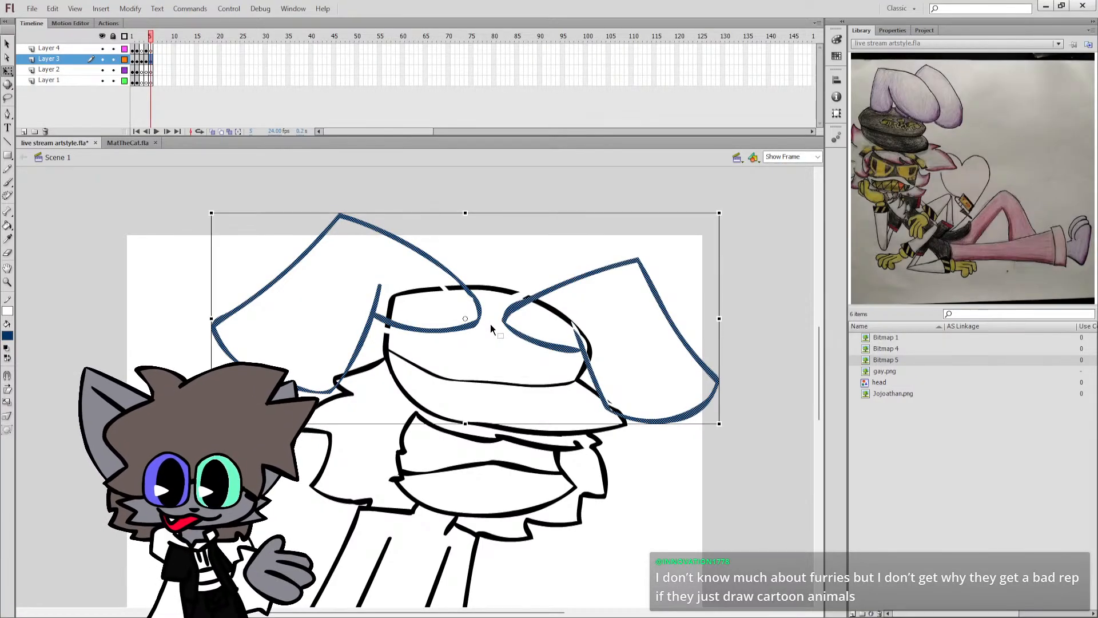
key(ctrl+z)
key(ctrl+z)
key(ctrl+z)
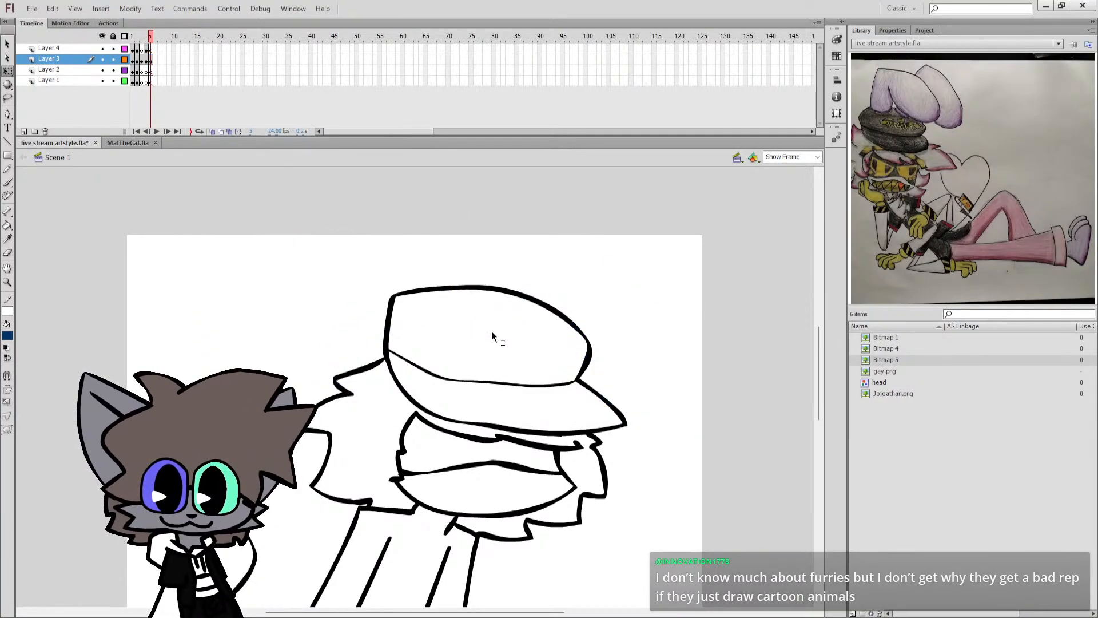
key(ctrl+shift+v)
click(490, 325)
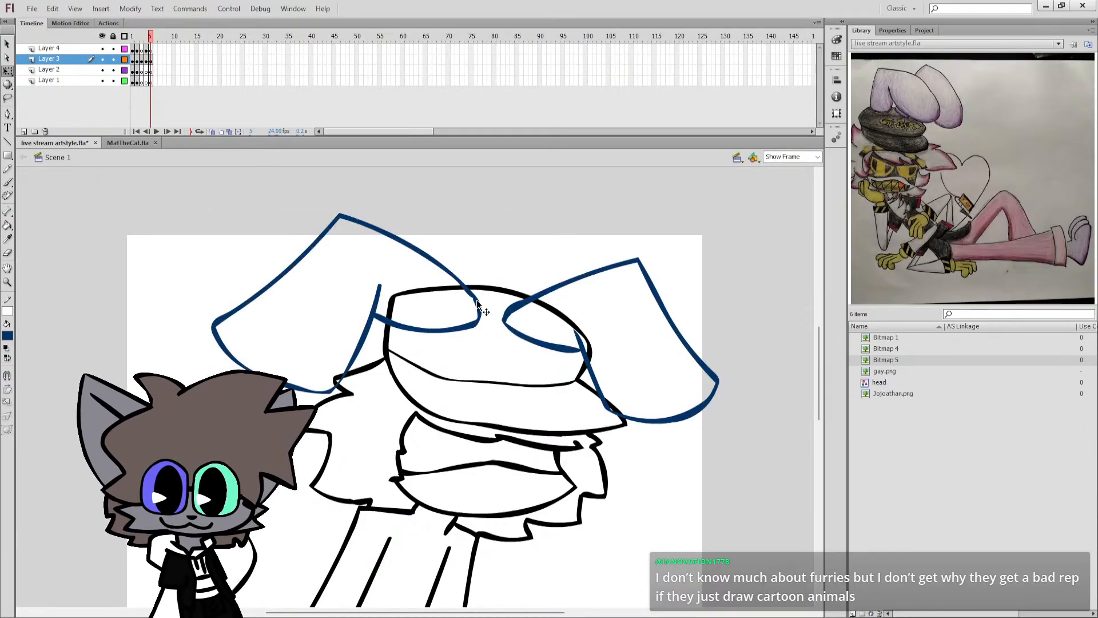
Delete the pieces of the cap and hair outlines that lie inside the two ears.
click(453, 287)
key(Delete)
click(337, 379)
key(Delete)
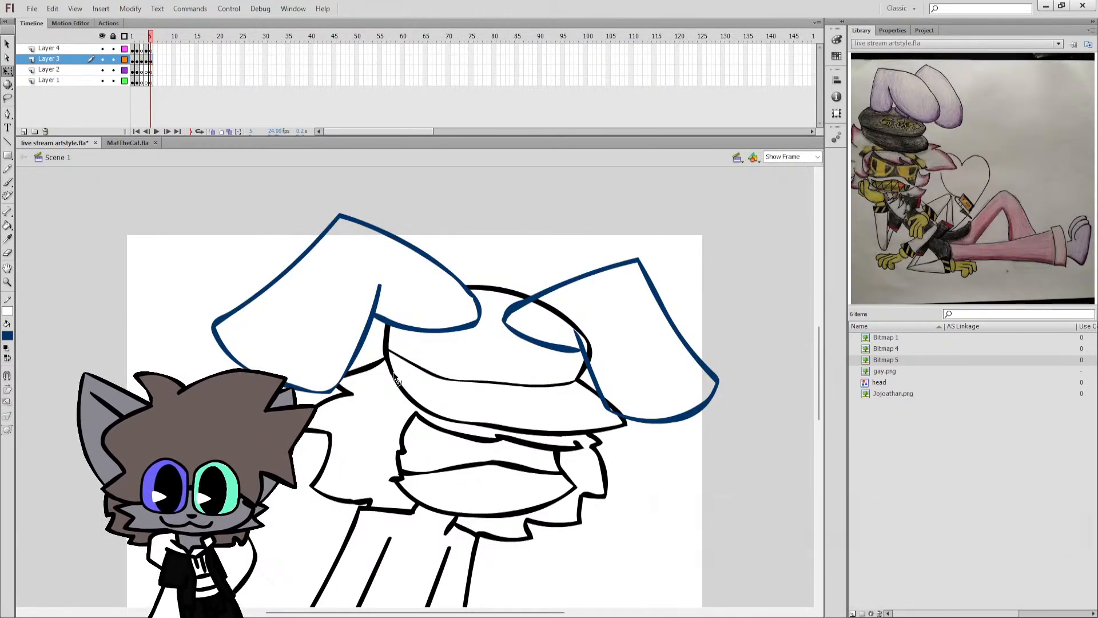
click(589, 346)
key(Delete)
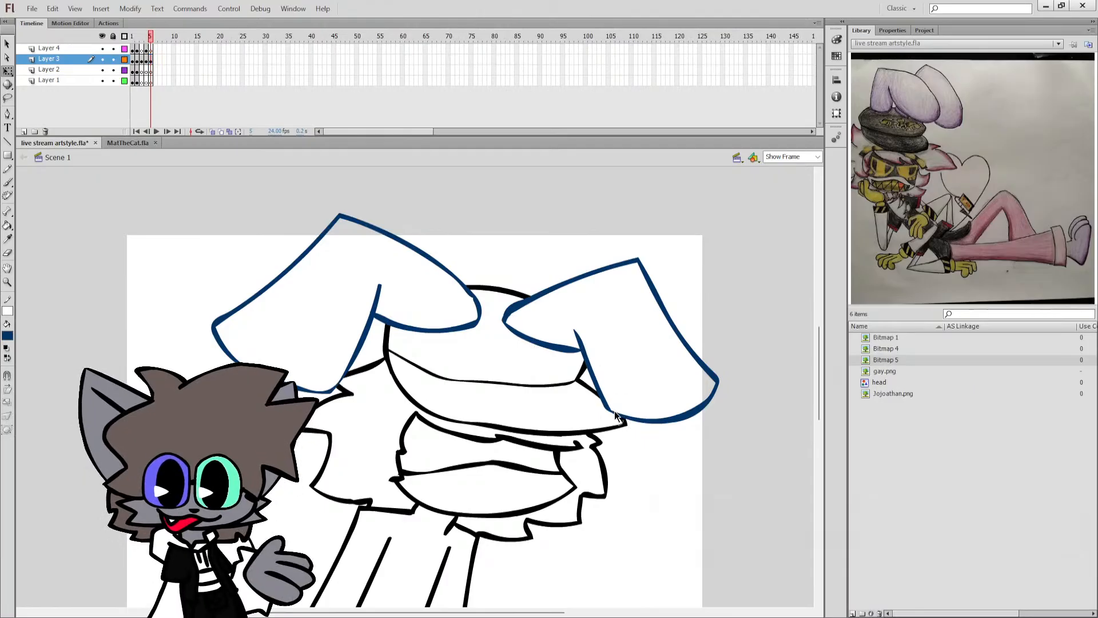
click(591, 372)
Recolour both ear outlines from dark blue to black and save the document.
shift+click(364, 338)
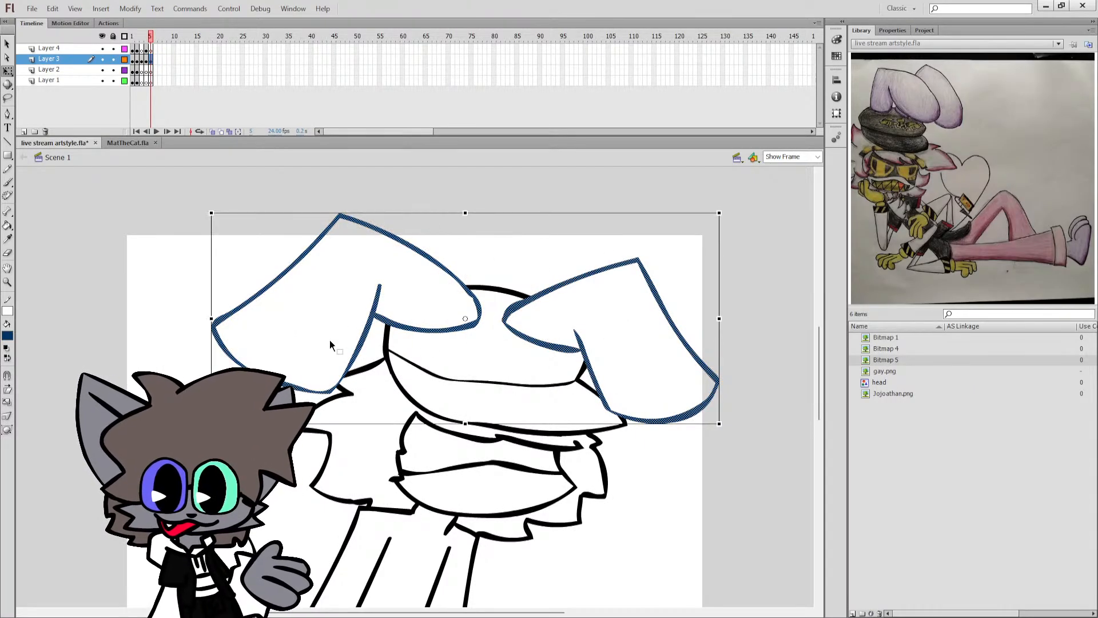
click(7, 348)
click(8, 358)
click(59, 333)
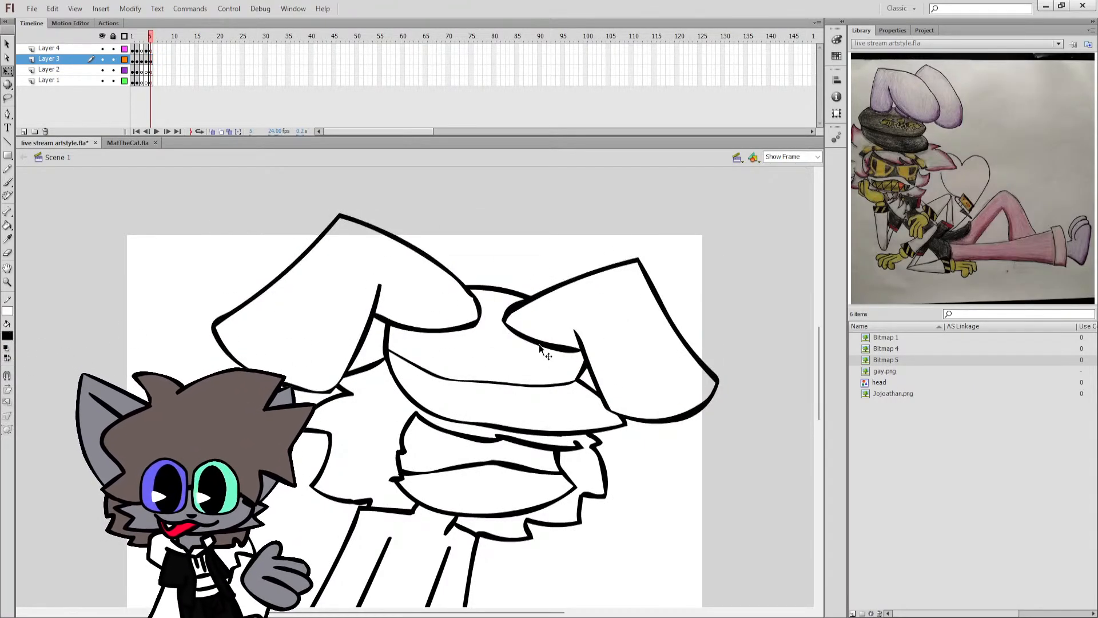
key(ctrl+s)
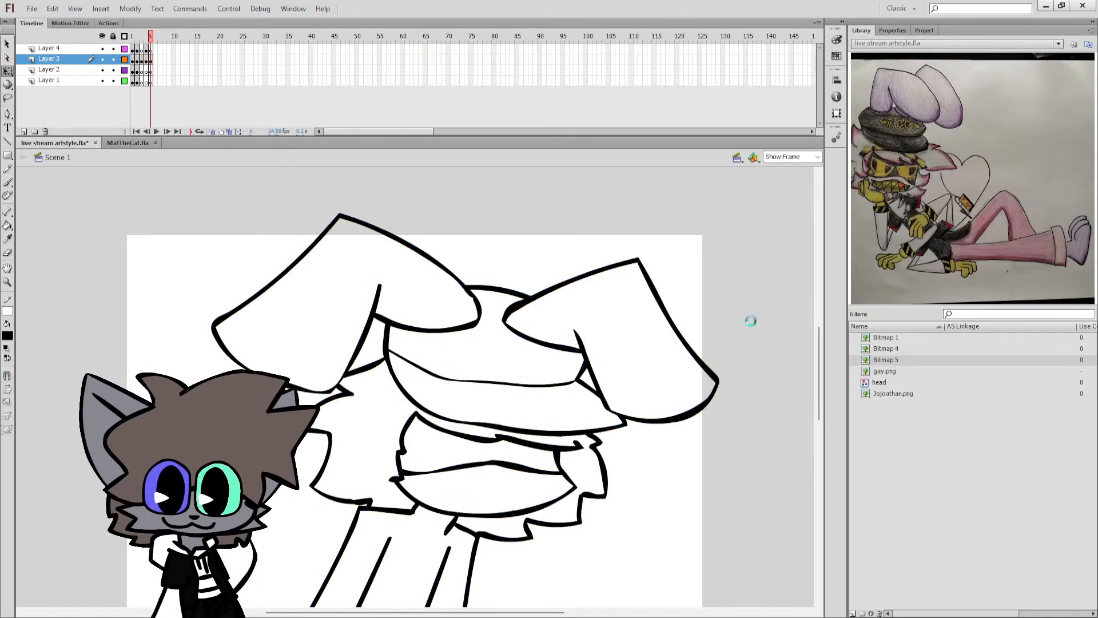
Try brushing an arm line outward from the lower end of the front torso line, and undo the strokes.
drag(820, 374, 815, 395)
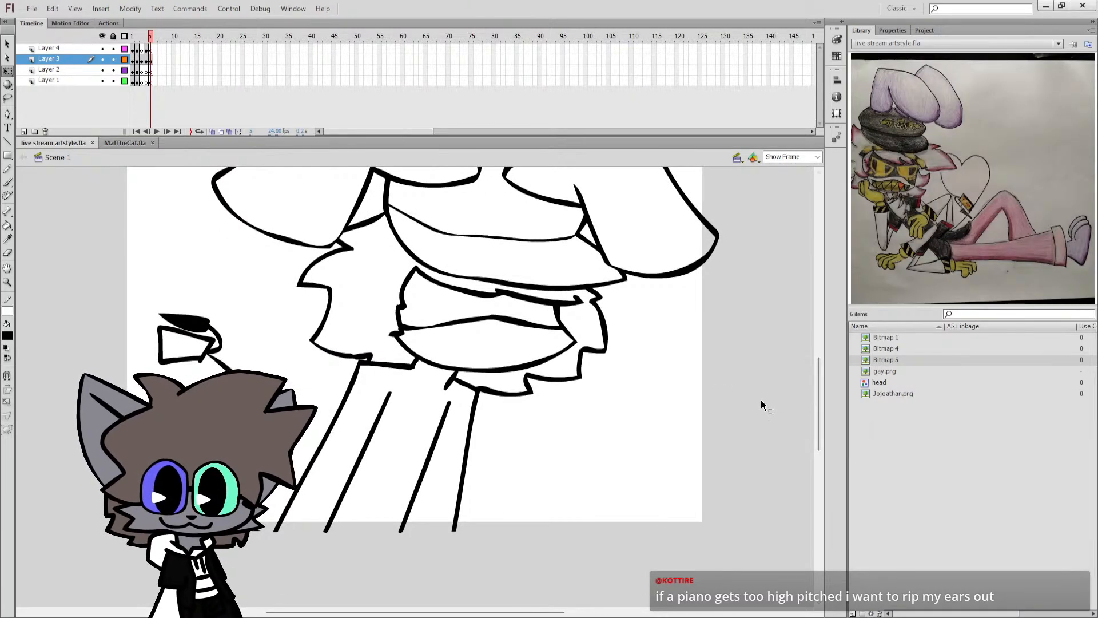
key(b)
drag(457, 529, 557, 432)
key(ctrl+z)
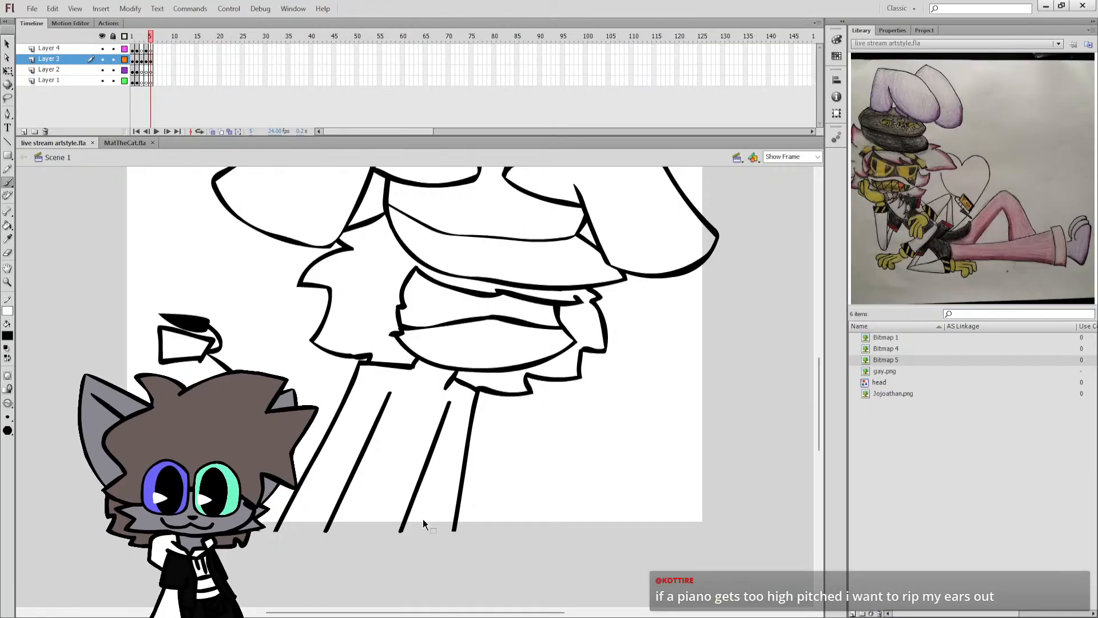
drag(412, 521, 499, 505)
key(ctrl+z)
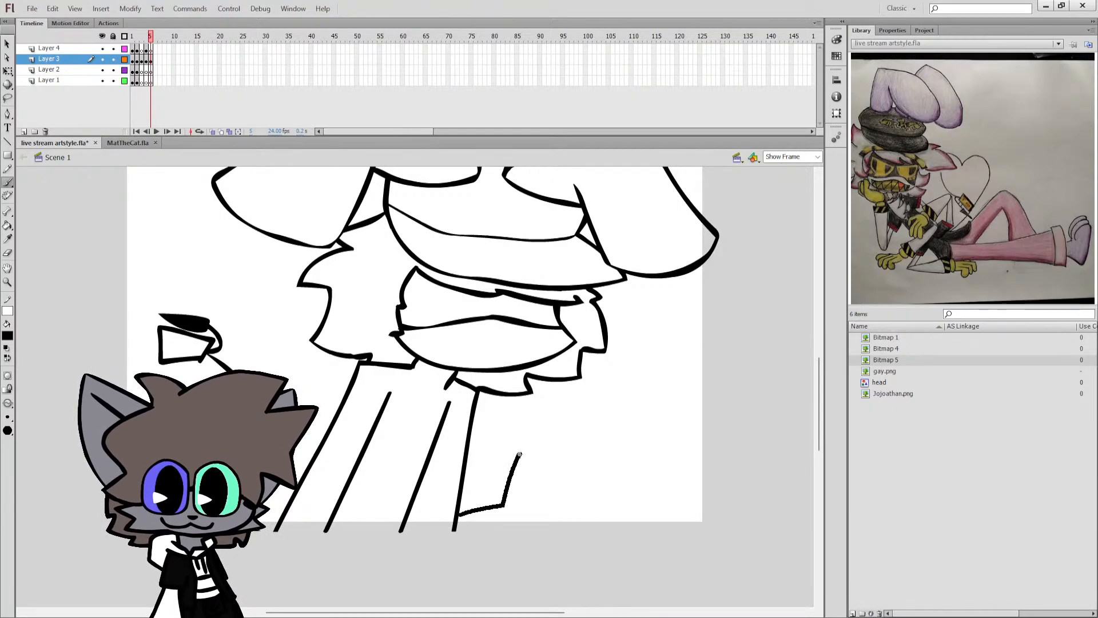
Brush a bent forearm sleeve rising from the lower end of the front torso line, and add a cuff at its end.
mouse_move(520, 455)
mouse_down()
mouse_move(577, 466)
mouse_move(571, 515)
mouse_up()
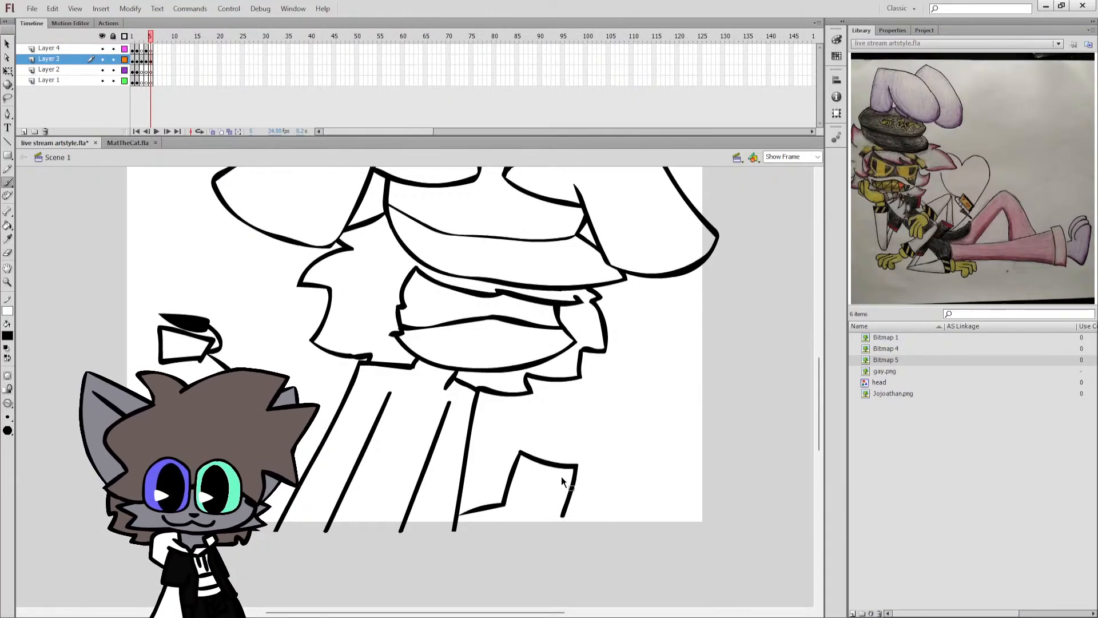
key(ctrl+z)
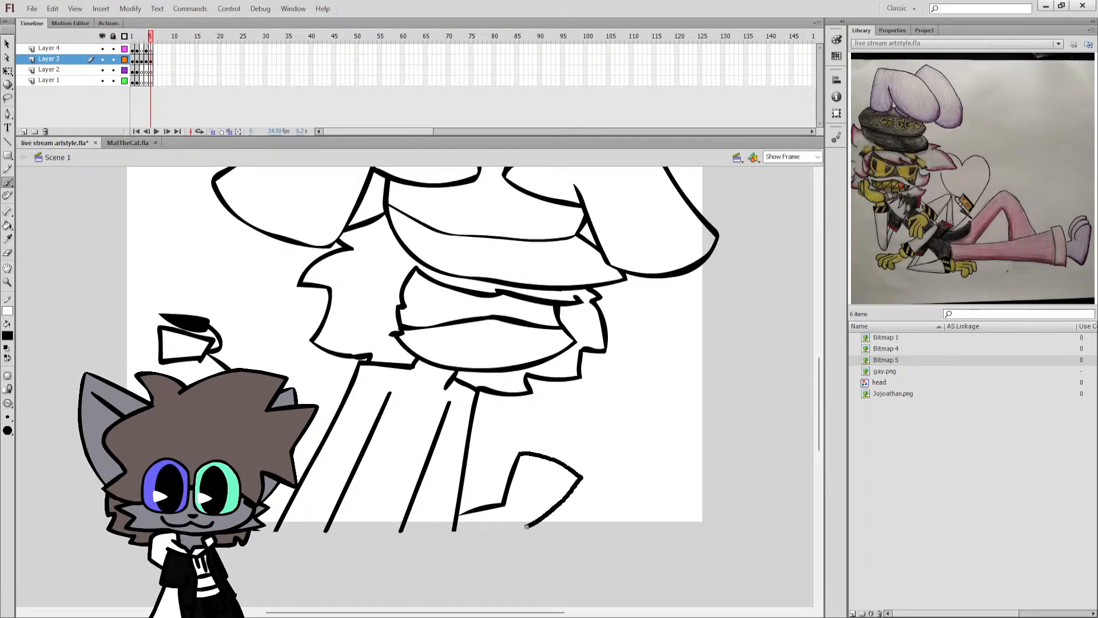
drag(463, 538, 453, 534)
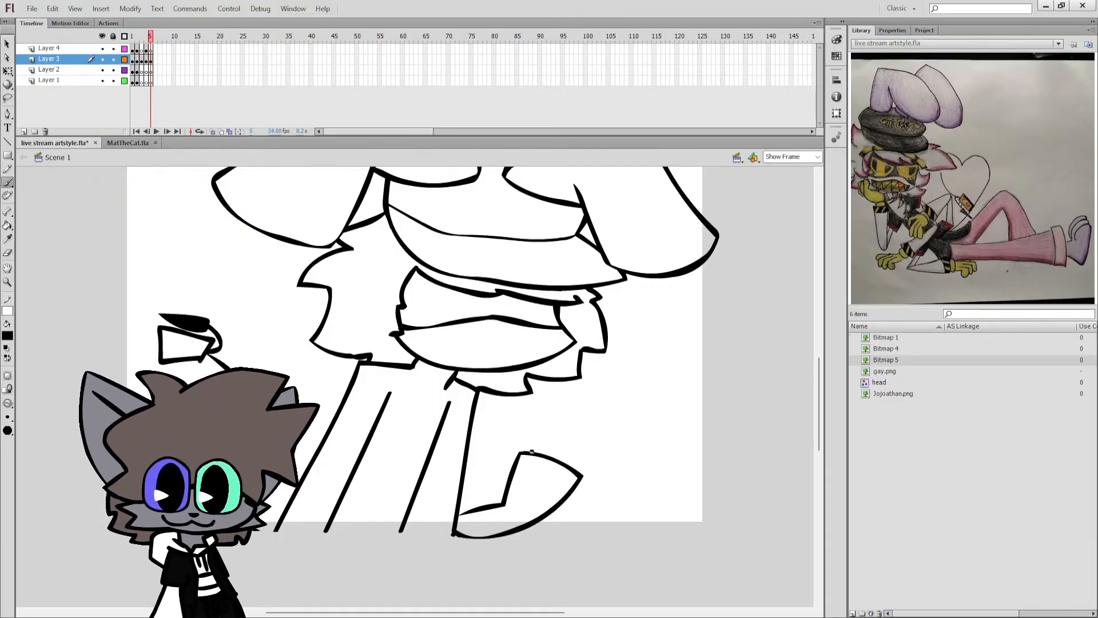
drag(528, 452, 539, 439)
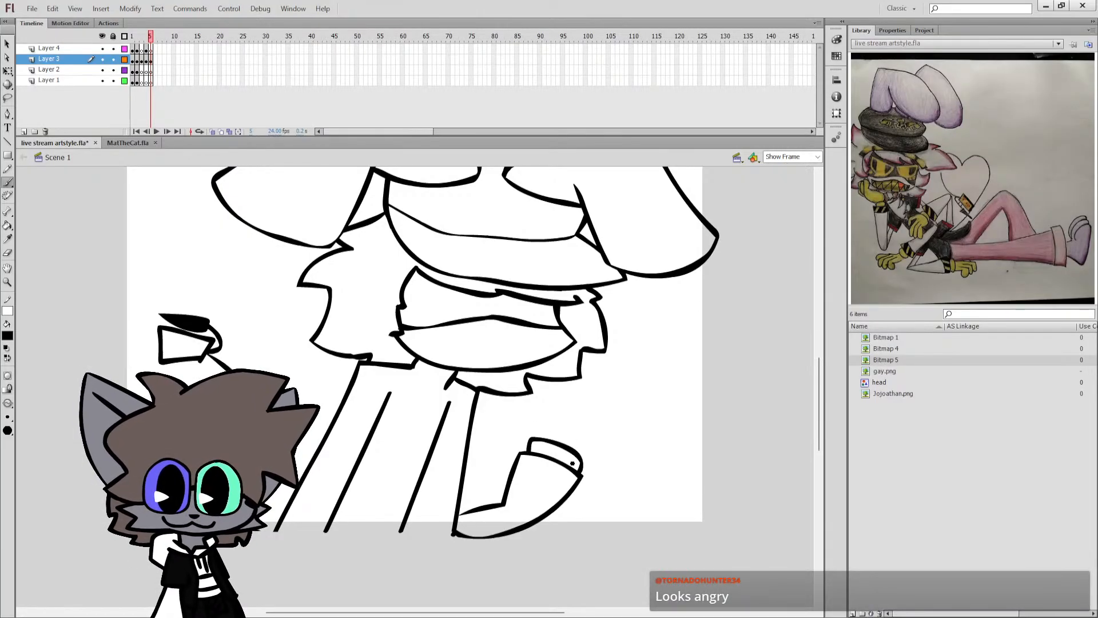
key(ctrl+z)
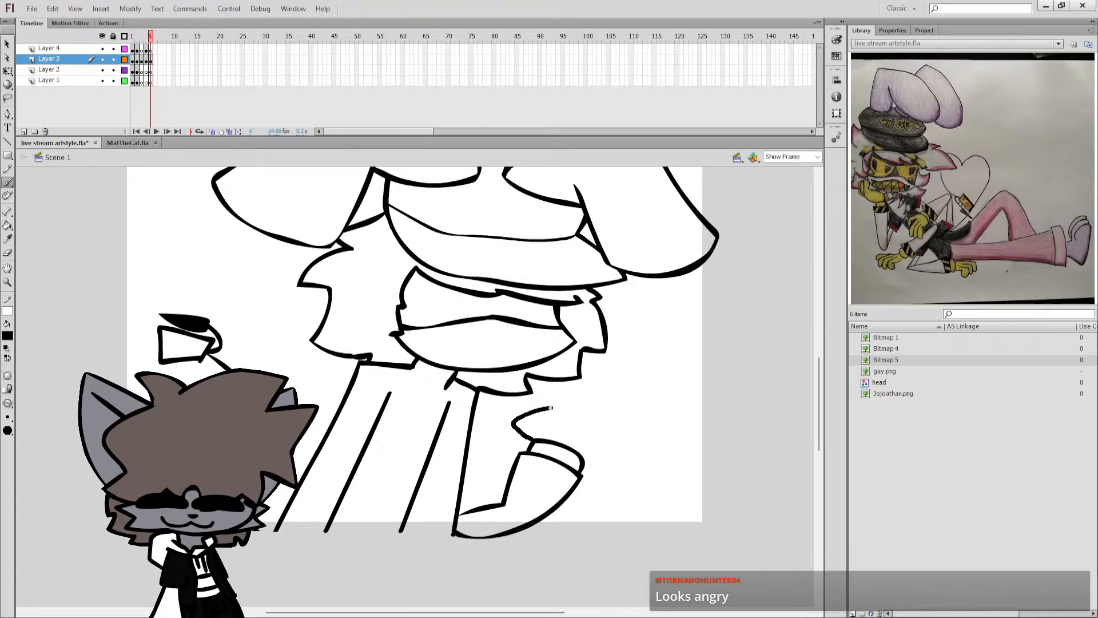
Brush a hand above the cuff with a folded thumb, two raised fingers in a V and curled remaining fingers.
drag(534, 429, 536, 428)
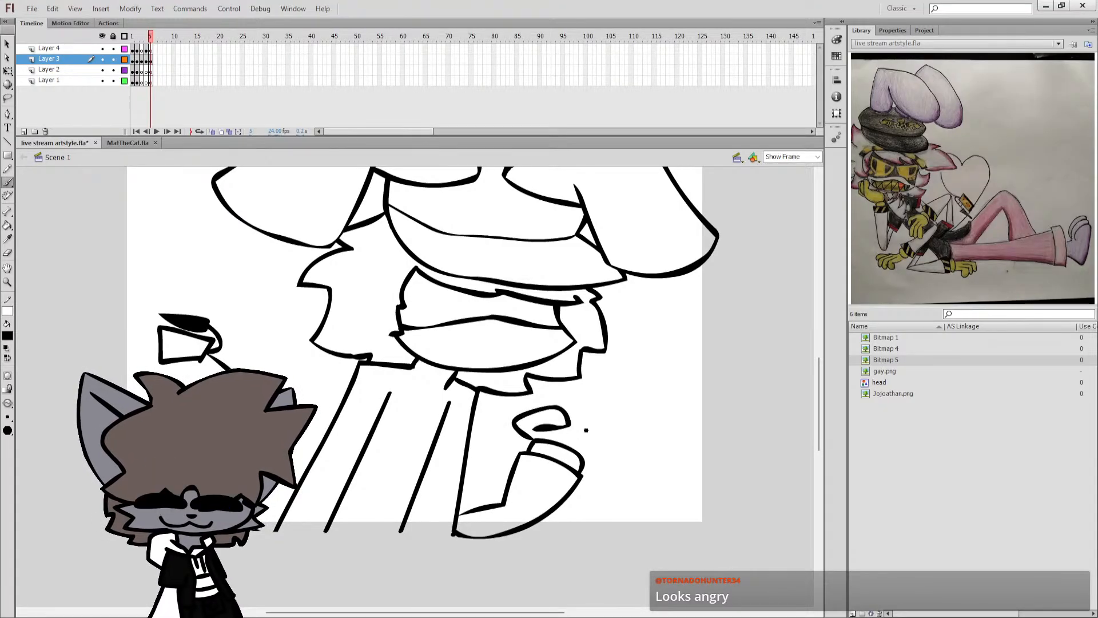
scroll(788, 383, up, 3)
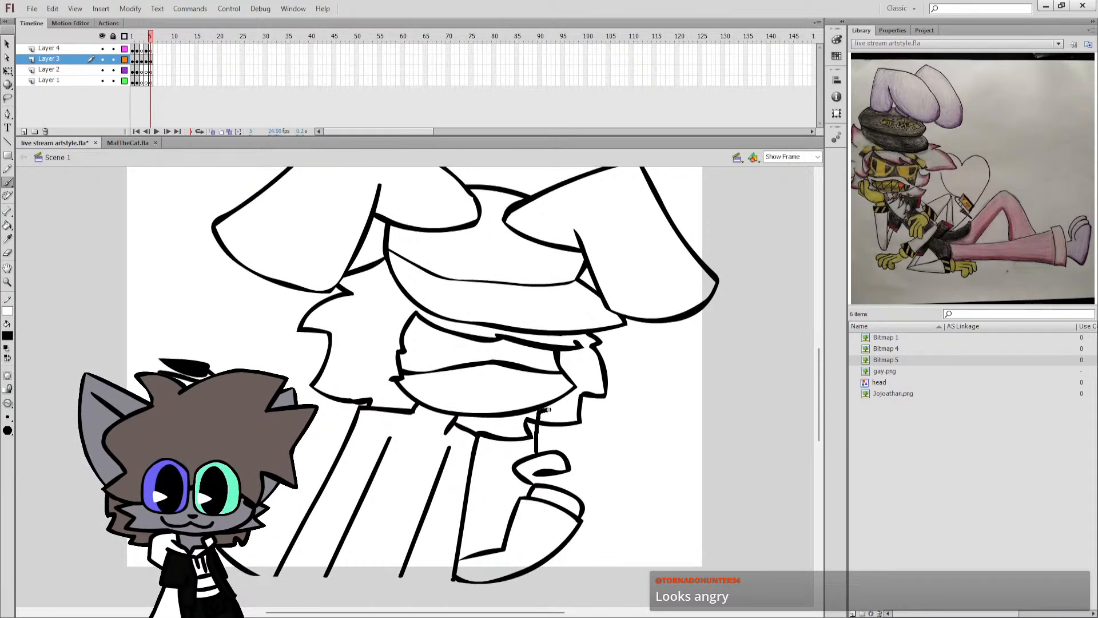
key(ctrl+z)
mouse_move(574, 437)
mouse_down()
mouse_move(537, 447)
mouse_move(544, 406)
mouse_move(561, 406)
mouse_move(563, 437)
mouse_move(597, 412)
mouse_move(611, 417)
mouse_move(588, 455)
mouse_up()
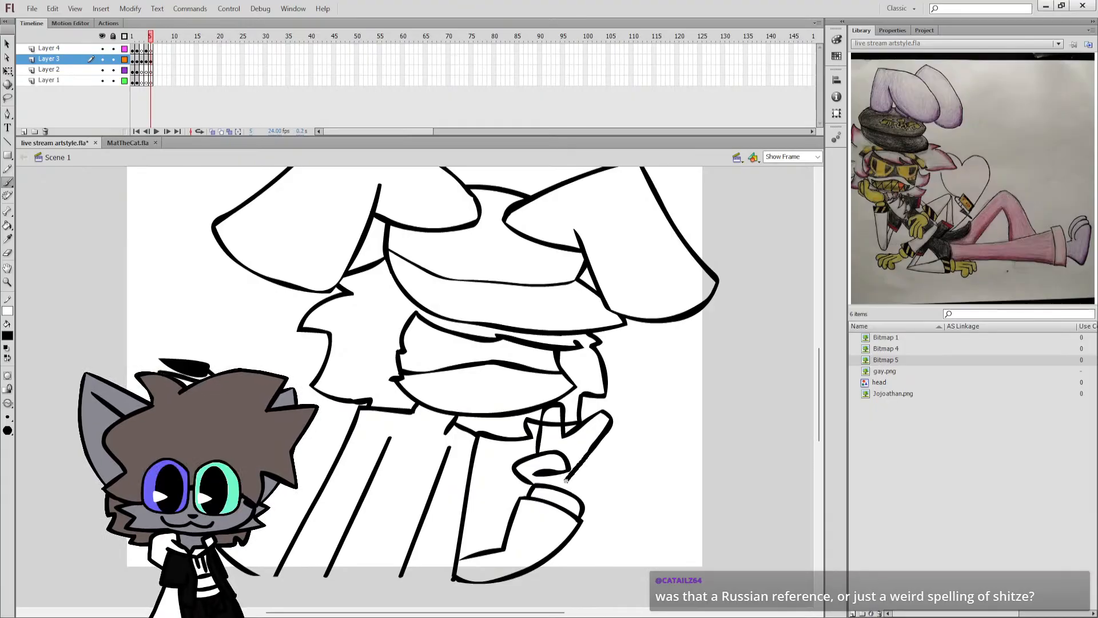
mouse_move(588, 455)
mouse_down()
mouse_move(571, 475)
mouse_move(581, 487)
mouse_move(567, 478)
mouse_move(598, 491)
mouse_up()
key(ctrl+z)
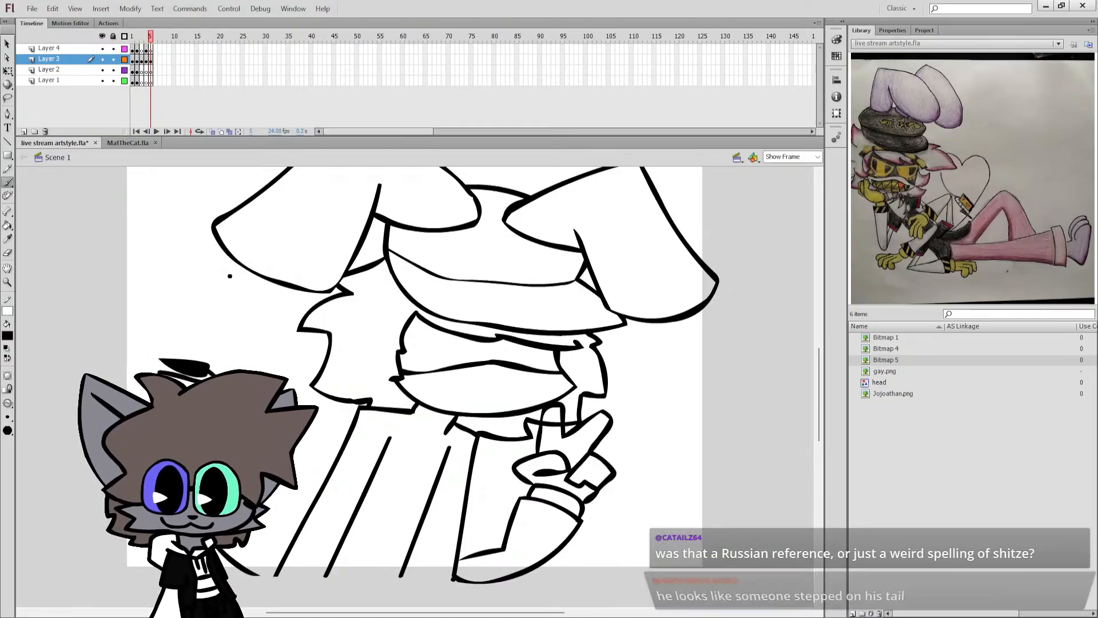
Save the document and set the brush colour to a dark grey sampled from the reference drawing.
key(q)
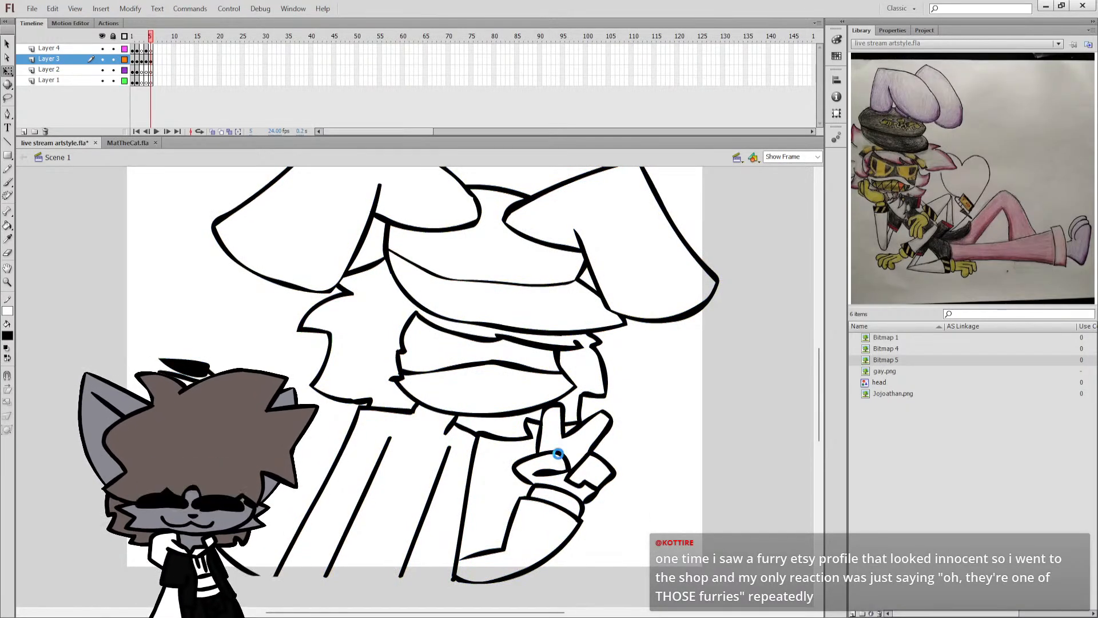
key(b)
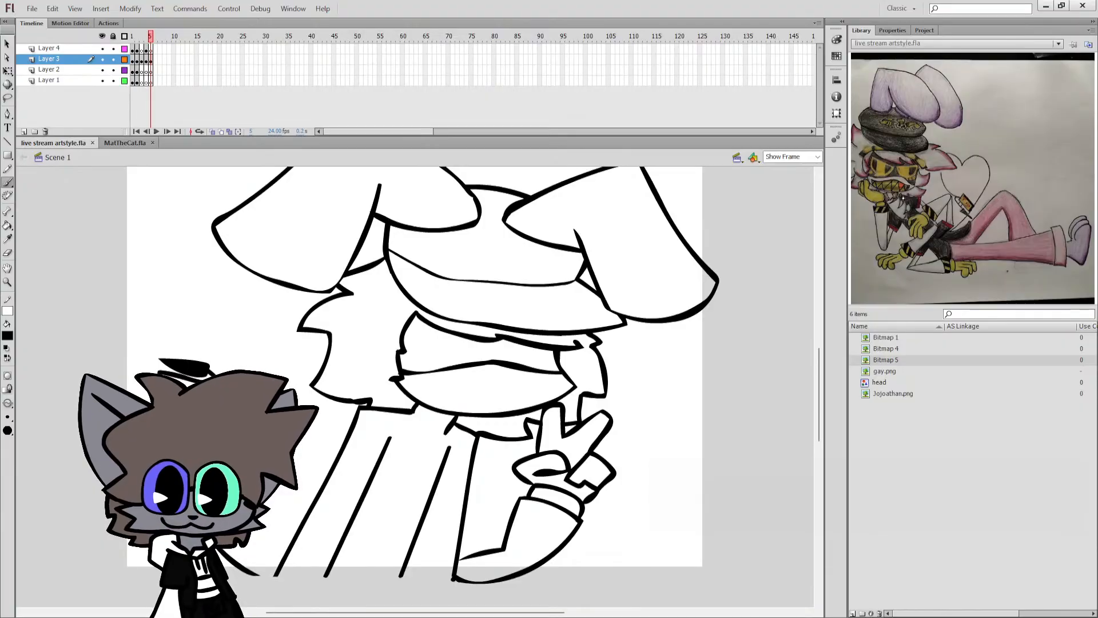
click(904, 201)
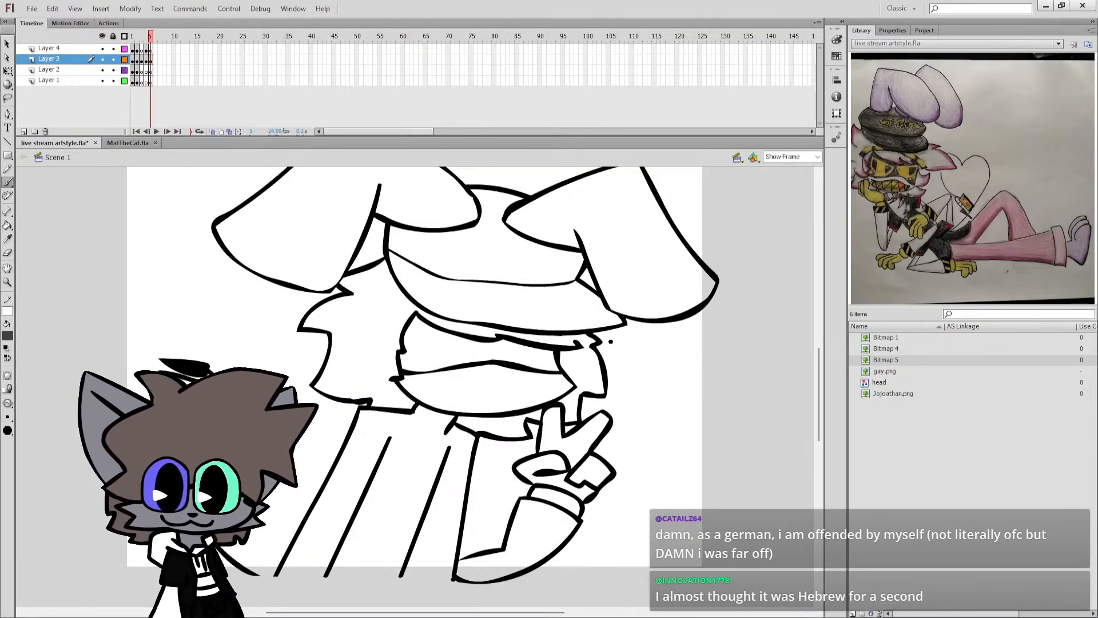
Try filling the eye mask with the sampled dark grey.
key(k)
click(407, 351)
key(q)
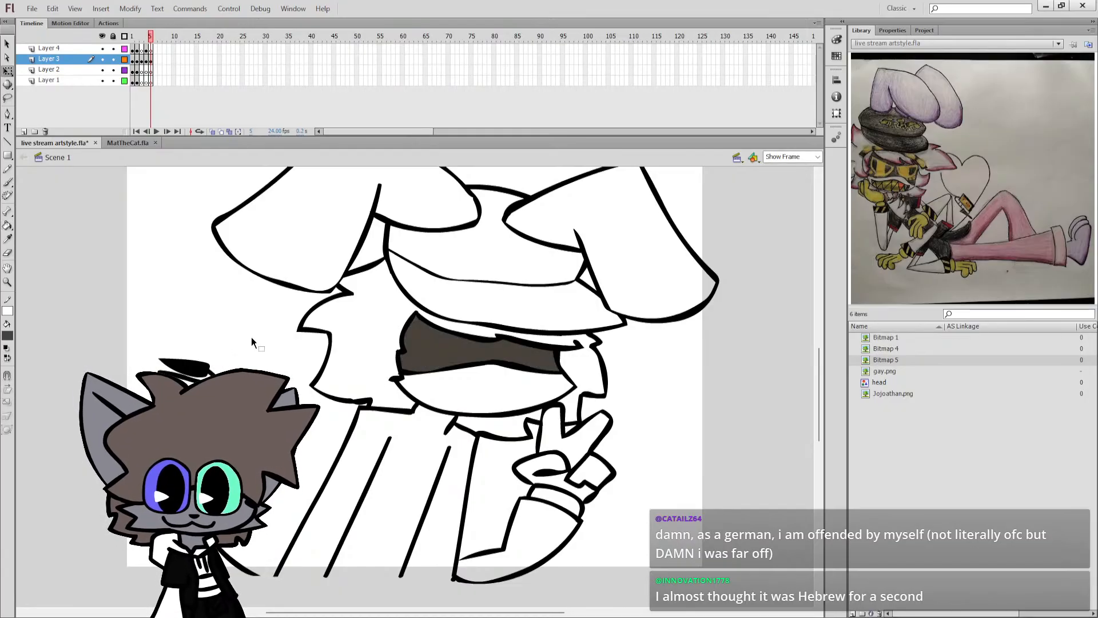
Reset the colours to default black and white, and fill the eye mask with black.
click(7, 348)
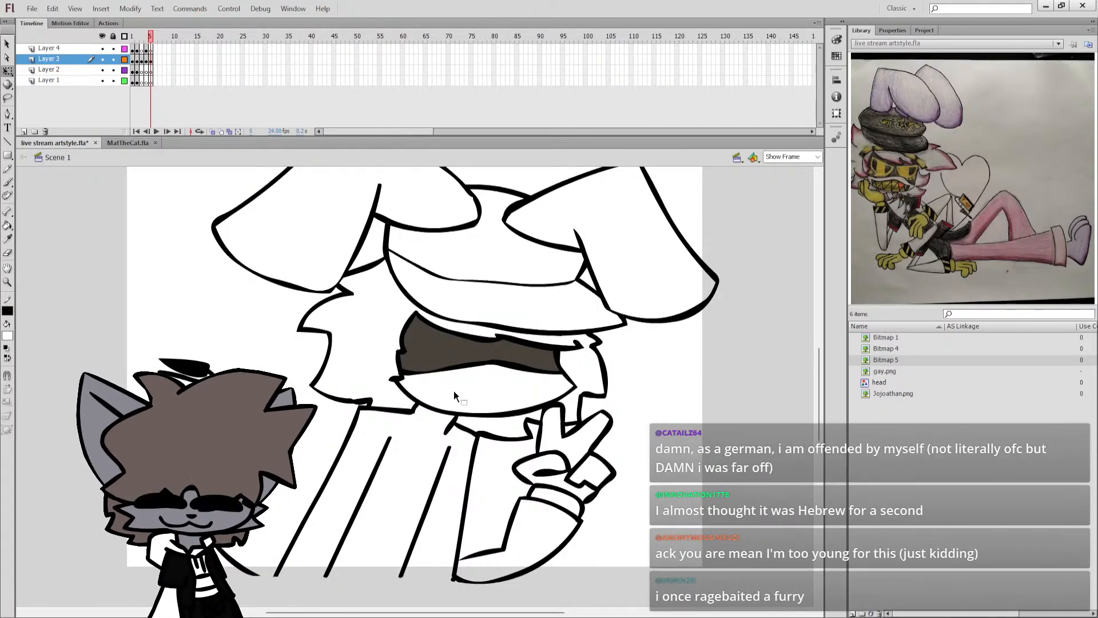
key(k)
click(414, 363)
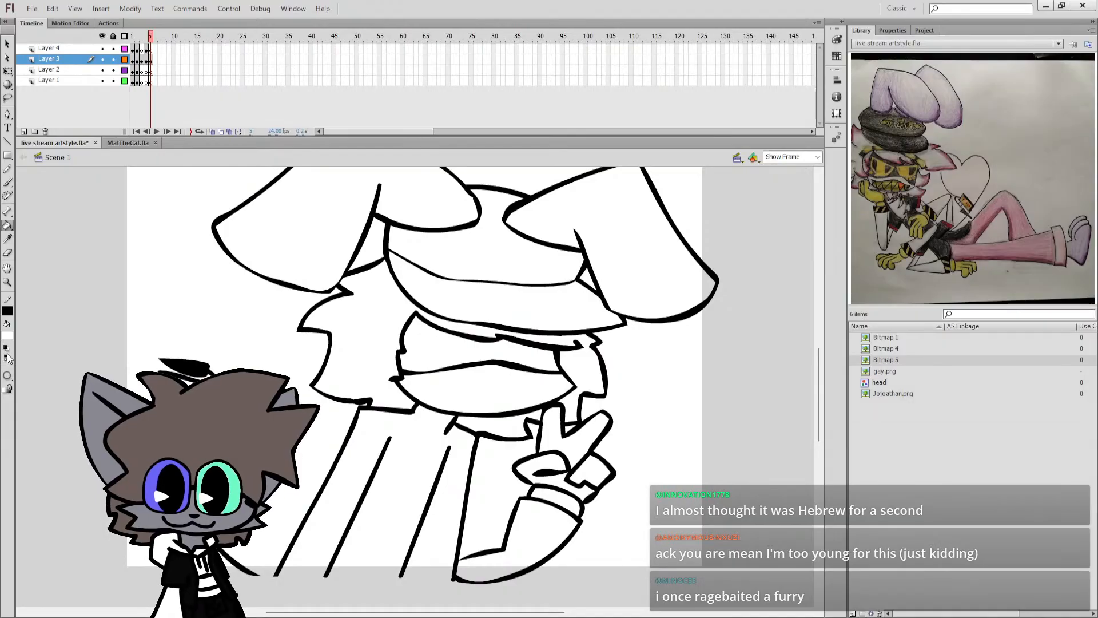
click(7, 358)
click(406, 353)
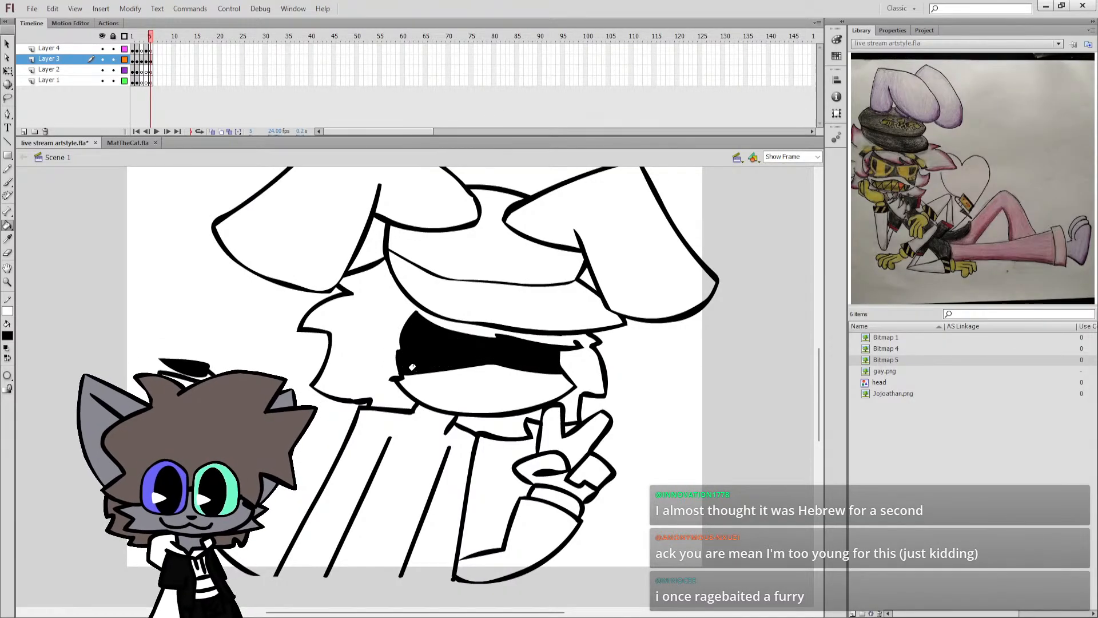
Set the brush colour to yellow-orange and brush a narrow winking eye on the mask's right half, undoing stray strokes.
key(b)
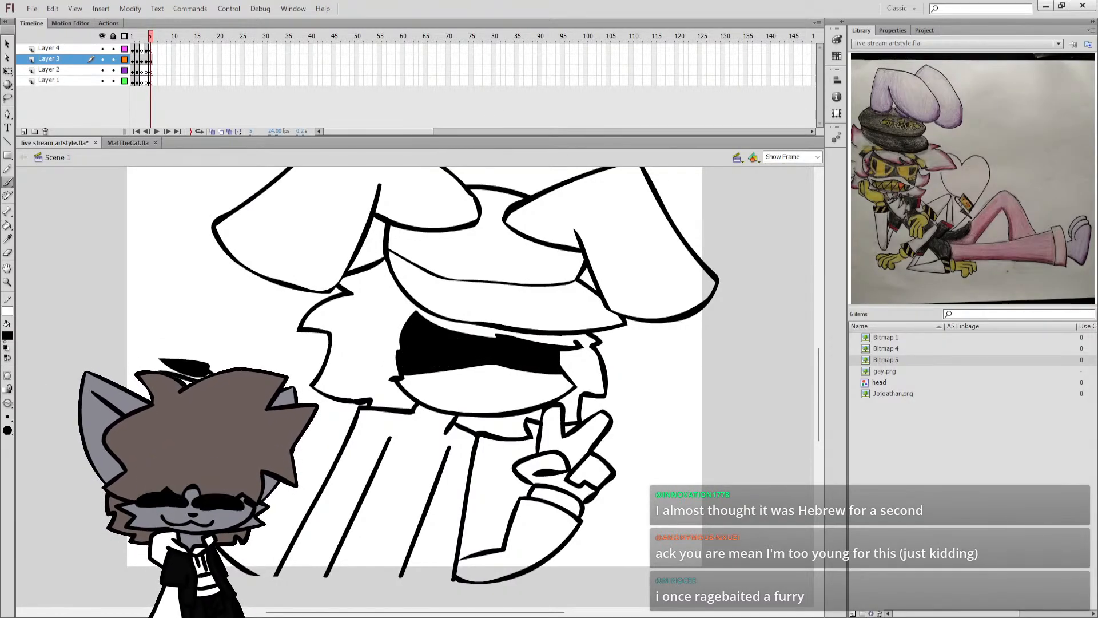
click(6, 339)
click(123, 407)
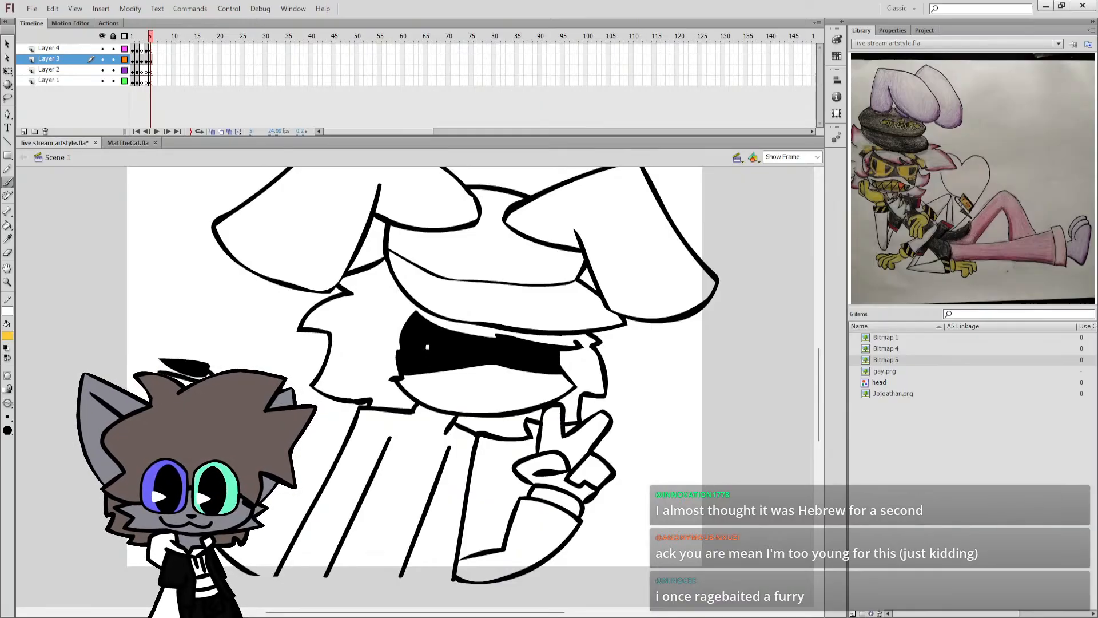
drag(411, 332, 463, 352)
key(ctrl+z)
key(ctrl+z)
key(ctrl+z)
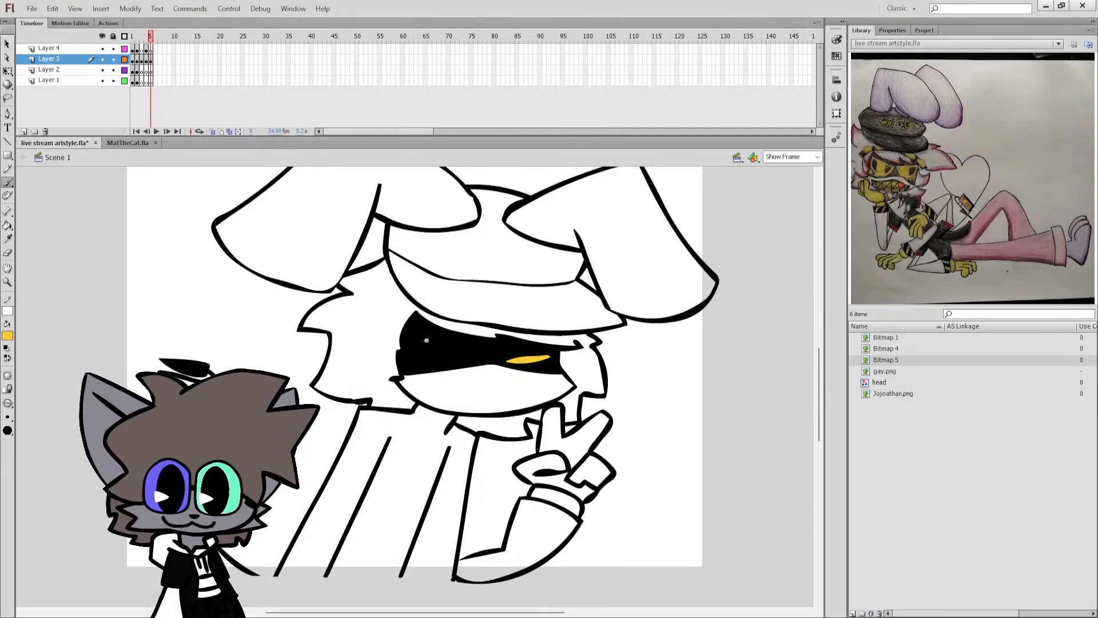
Brush a large half-round eye with an inner pupil line on the mask's left half, and fill it with yellow-orange.
drag(417, 335, 474, 353)
key(ctrl+z)
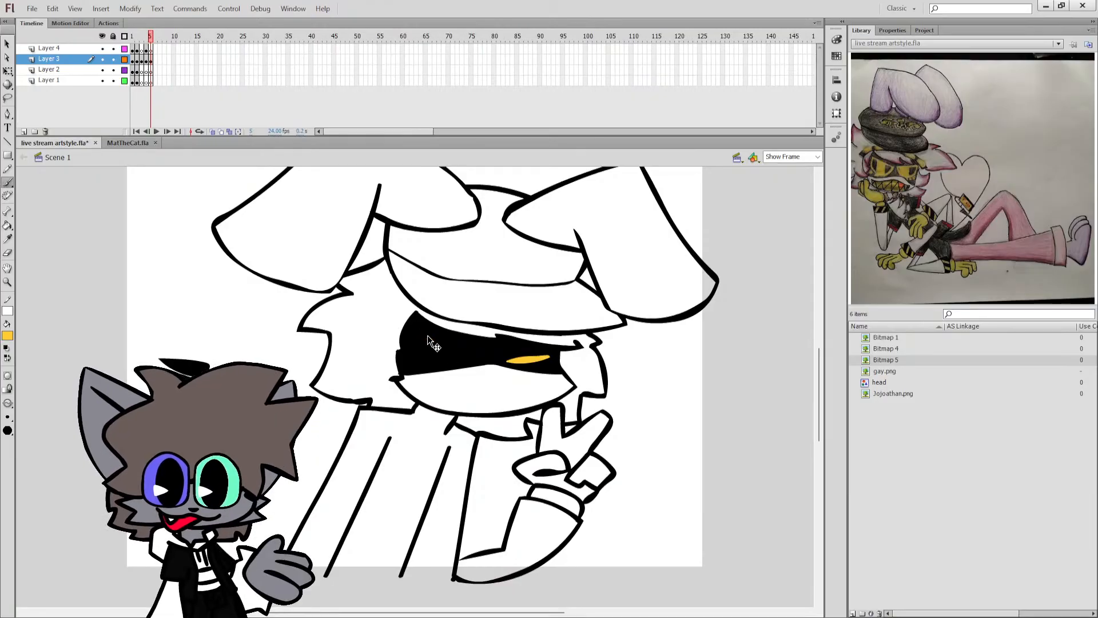
mouse_move(415, 329)
mouse_down()
mouse_move(473, 352)
mouse_move(456, 360)
mouse_up()
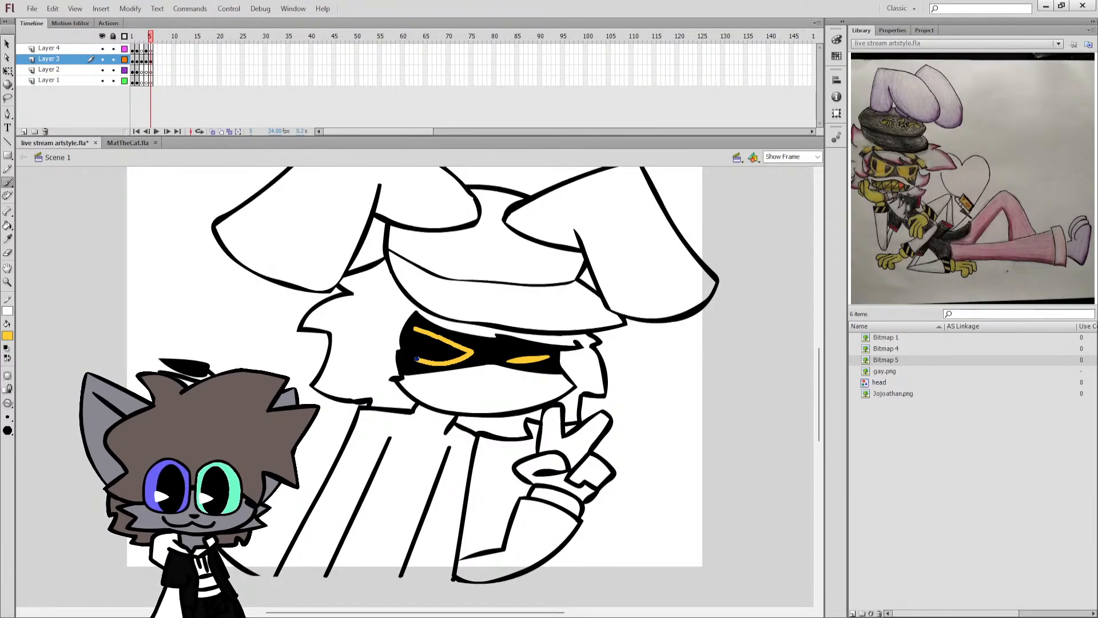
drag(412, 330, 412, 330)
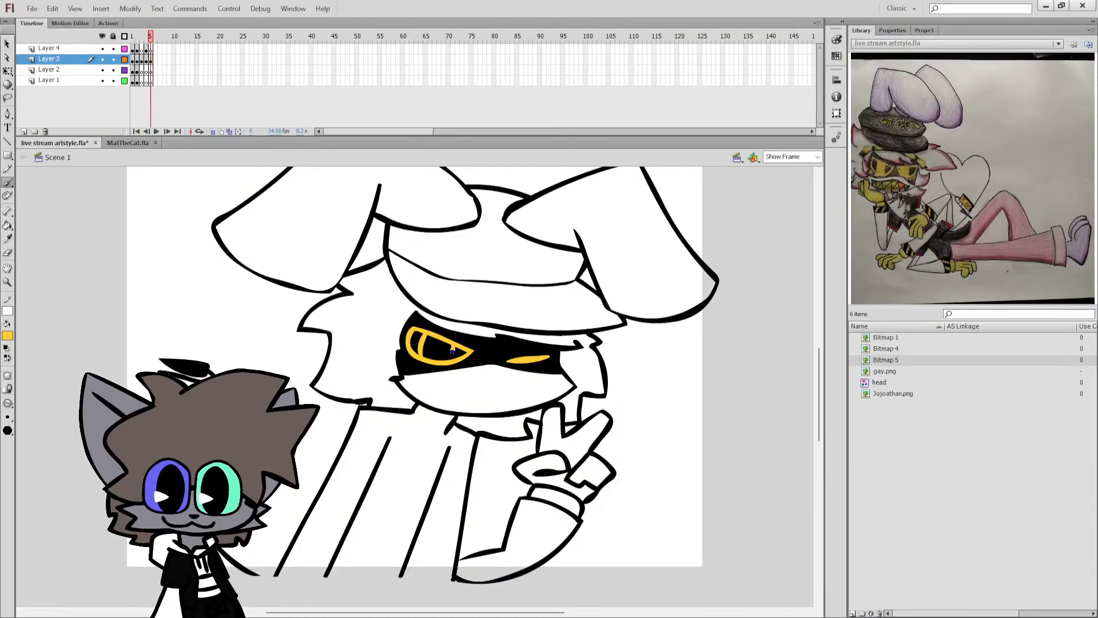
key(k)
click(440, 357)
Brush a wide wavy mouth below the mask in black with zigzag teeth at both corners, and save the document.
key(b)
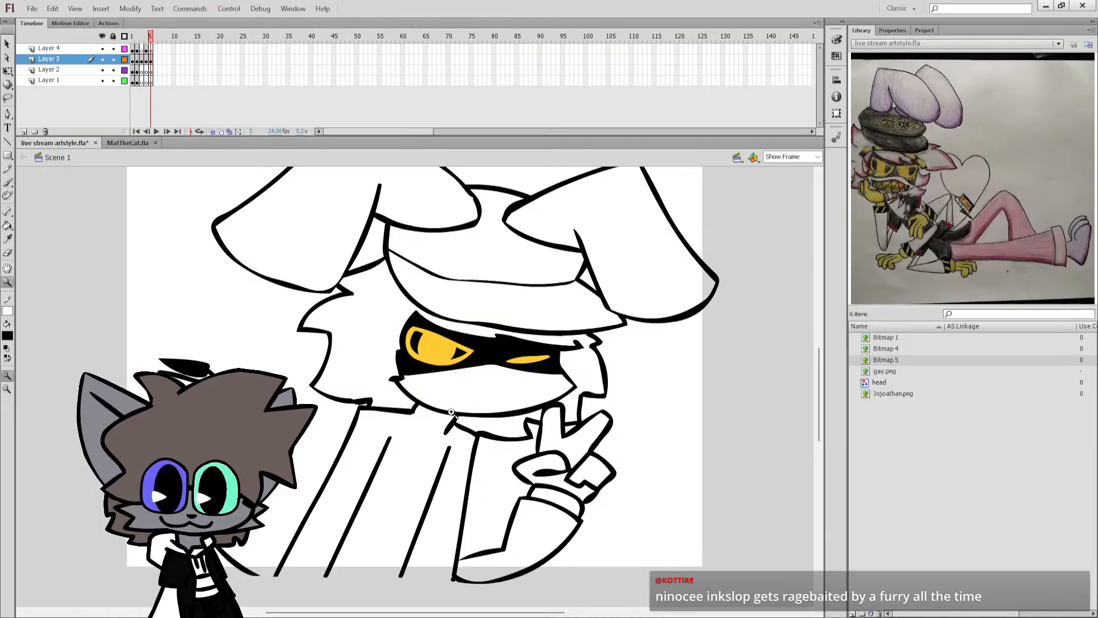
key(ctrl+equal)
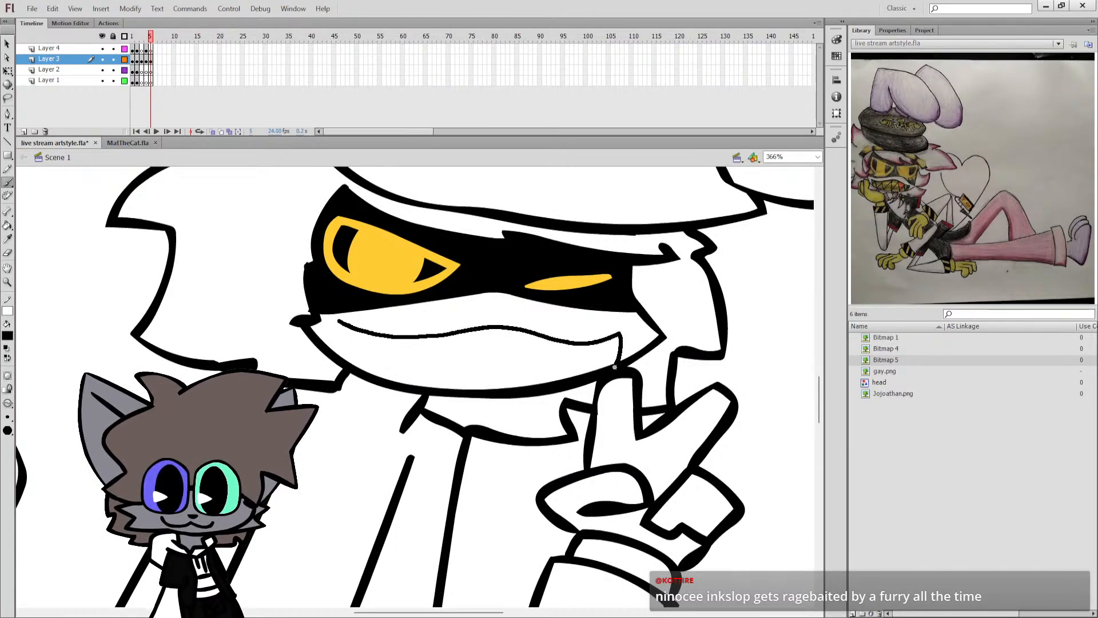
drag(615, 366, 616, 364)
drag(340, 321, 350, 364)
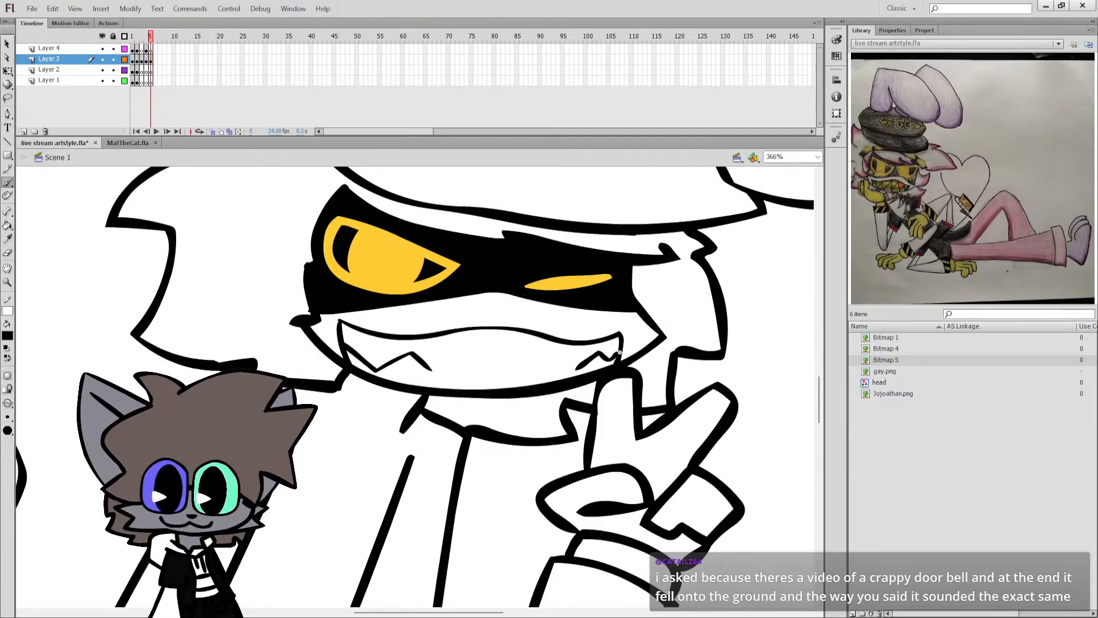
key(ctrl+s)
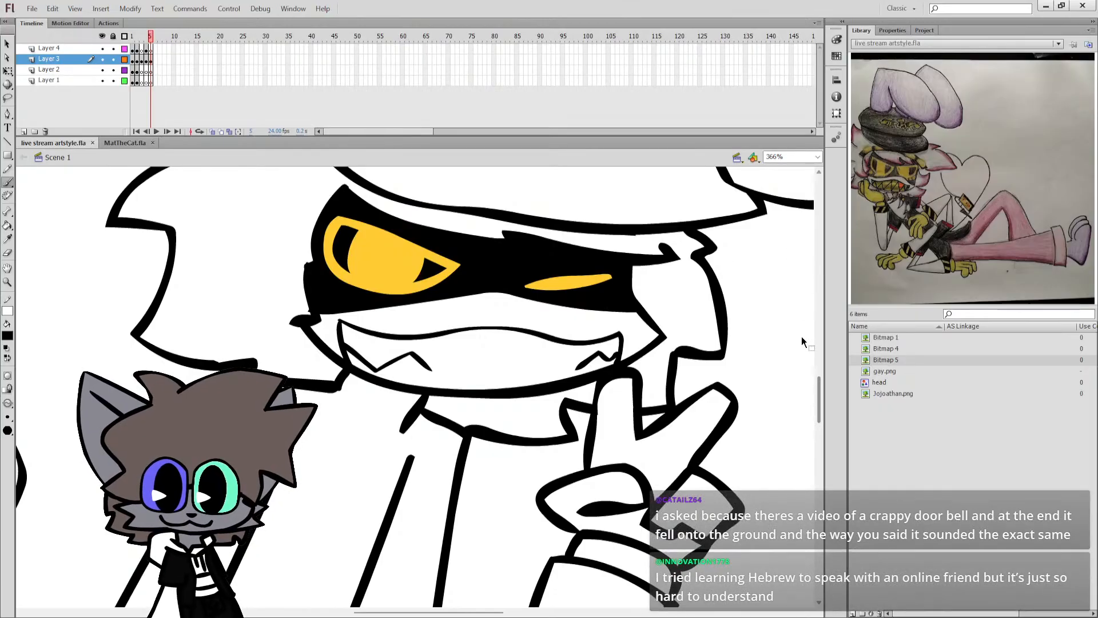
Fill the mouth with light orange.
scroll(472, 389, down, 5)
scroll(471, 389, up, 6)
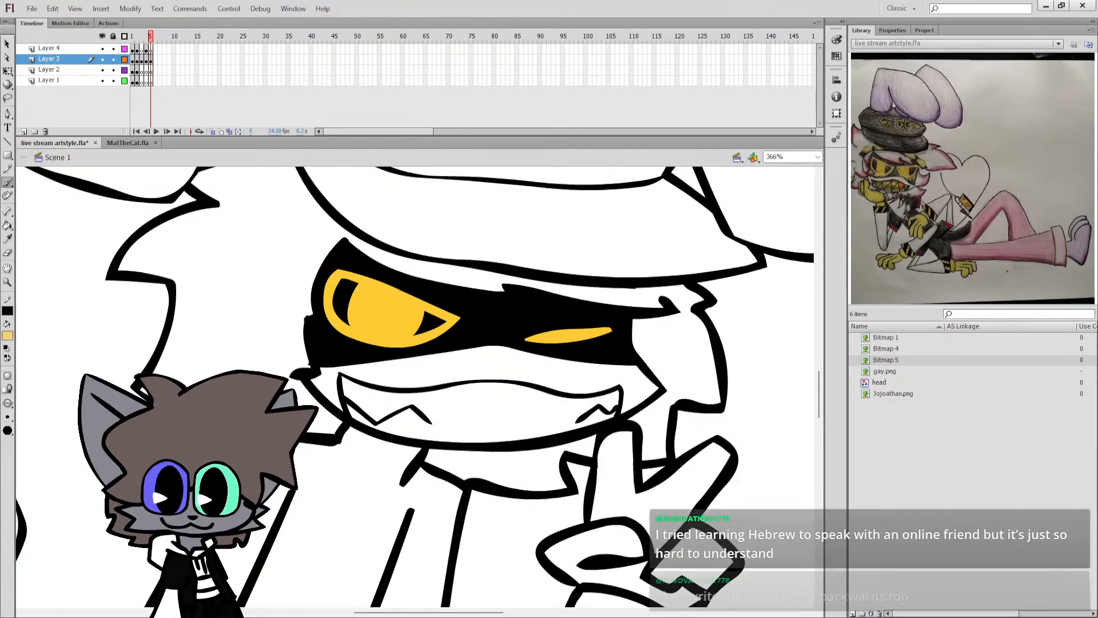
key(k)
click(497, 433)
key(b)
Refill both eyes with a brighter yellow, and undo the stray fill on the black outlines.
scroll(366, 423, up, 1)
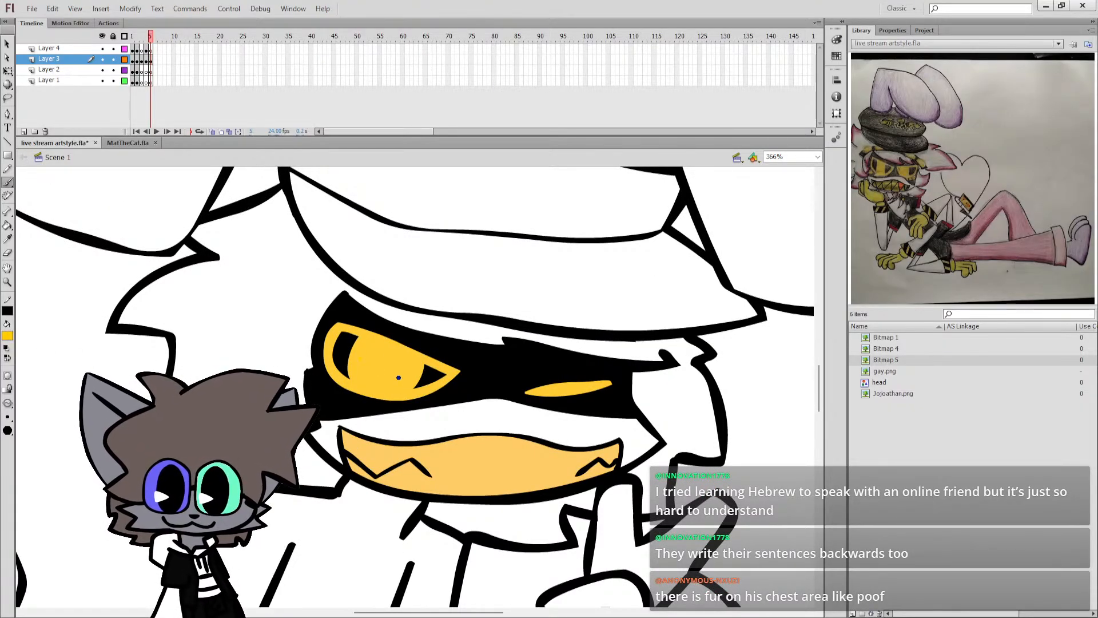
key(k)
click(563, 399)
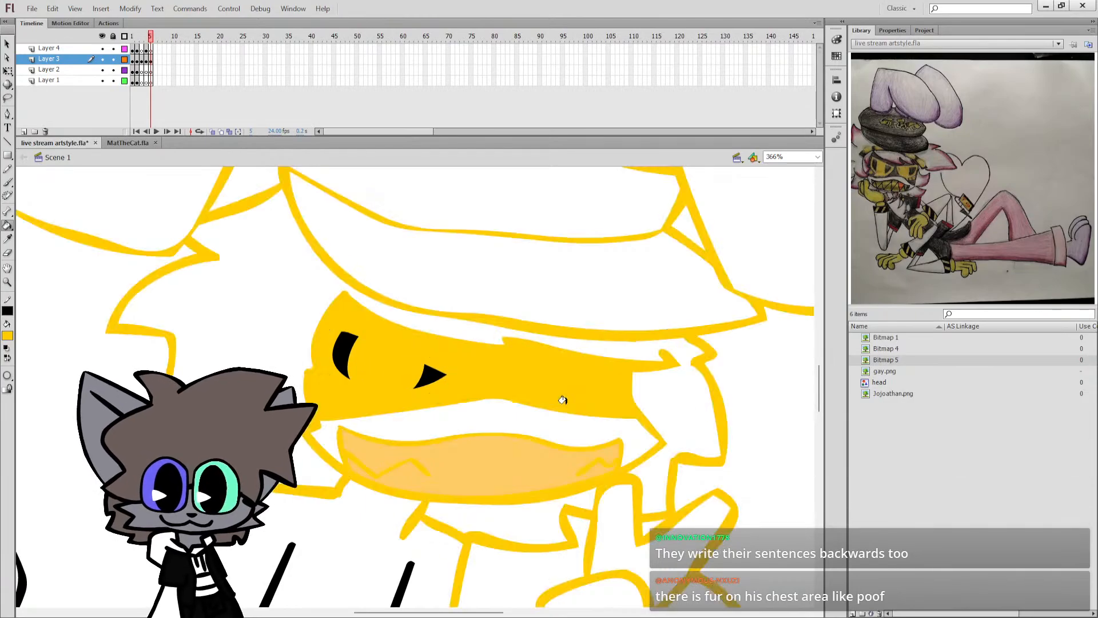
key(ctrl+z)
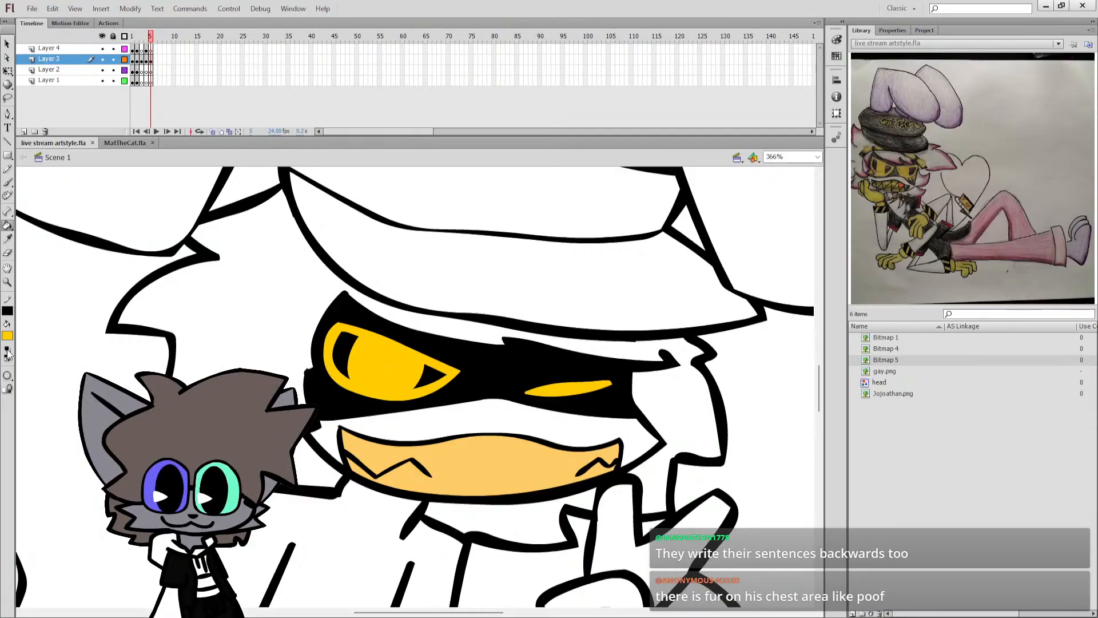
Brush a jagged tuft of chest fur in turquoise below the chin, over the torso lines.
click(817, 157)
click(805, 174)
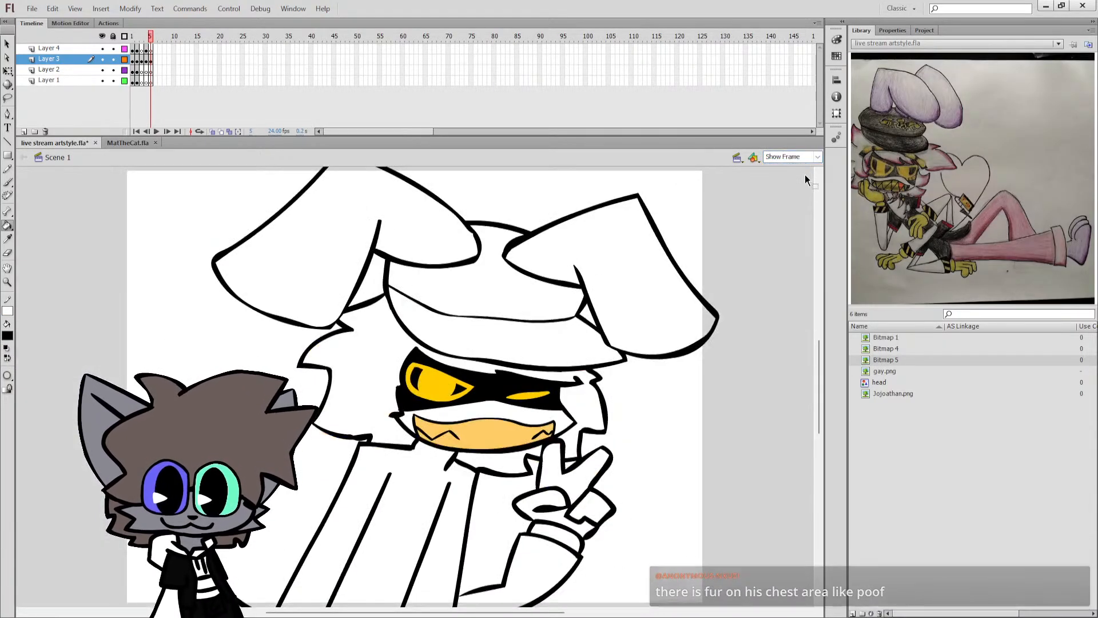
scroll(750, 223, down, 3)
key(b)
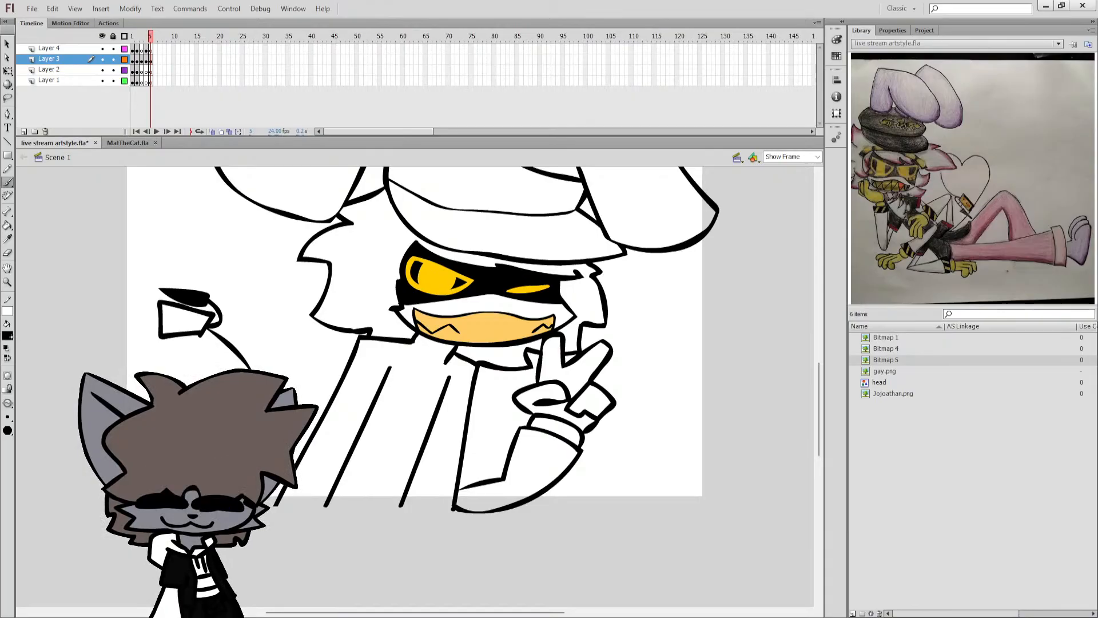
click(443, 358)
key(ctrl+z)
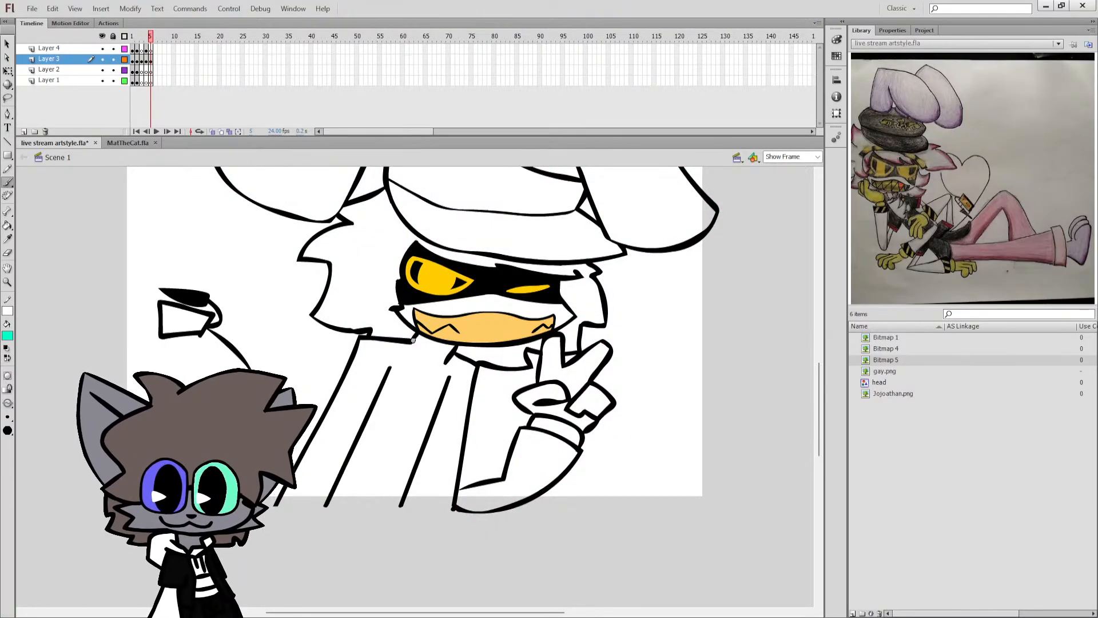
mouse_move(374, 359)
mouse_down()
mouse_move(406, 375)
mouse_move(382, 398)
mouse_move(414, 414)
mouse_up()
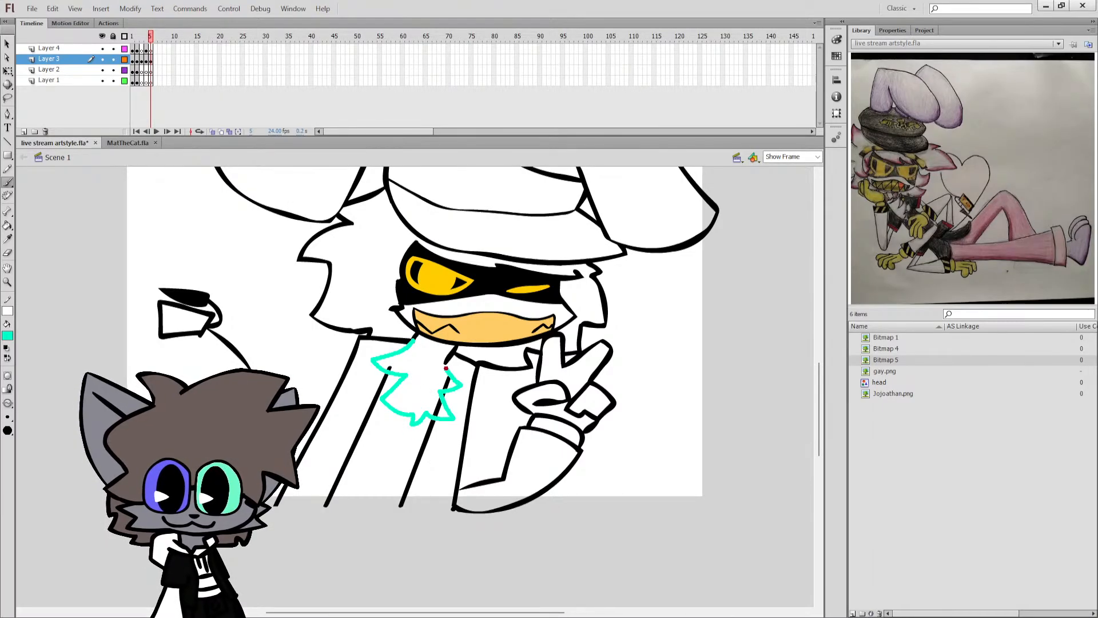
drag(446, 368, 452, 353)
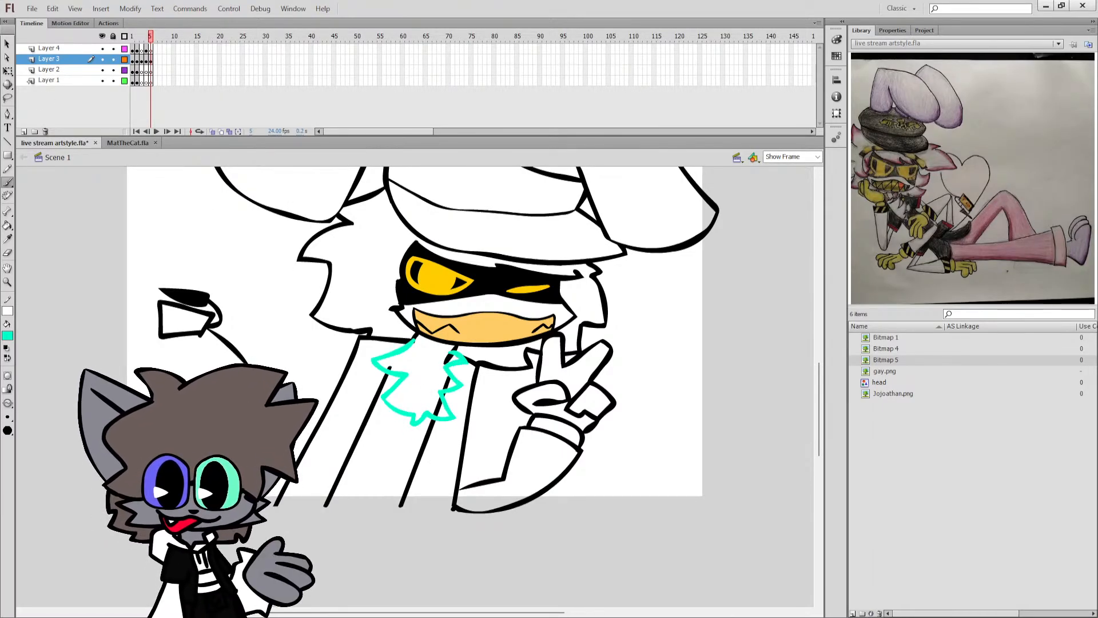
Delete the black torso line segments inside the turquoise chest fur outline, undoing any wrong deletion.
key(q)
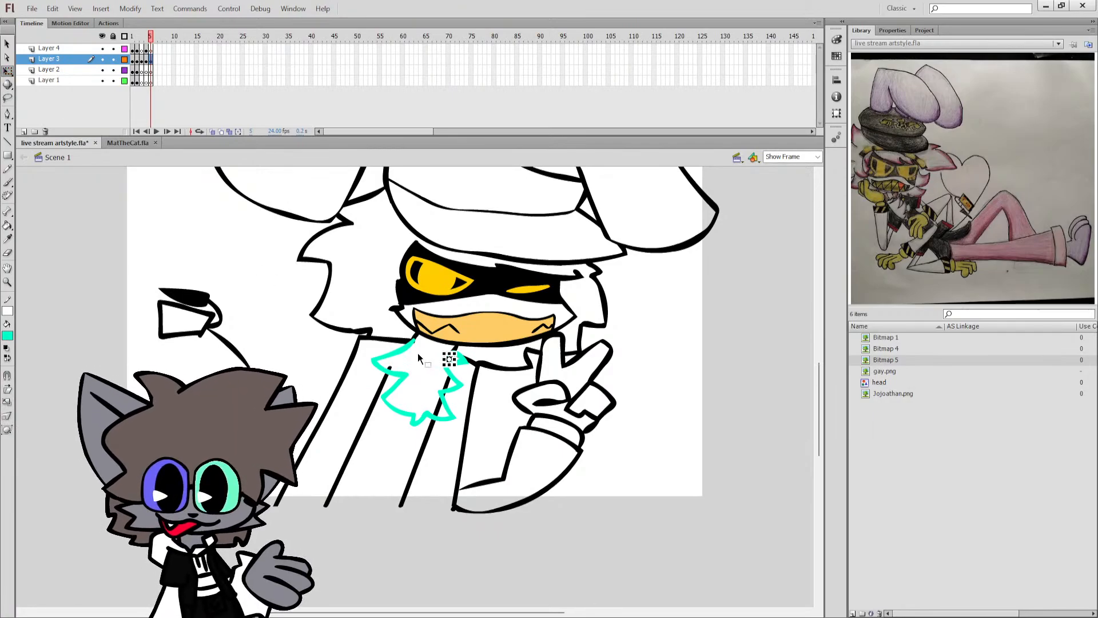
click(413, 344)
key(Delete)
key(ctrl+z)
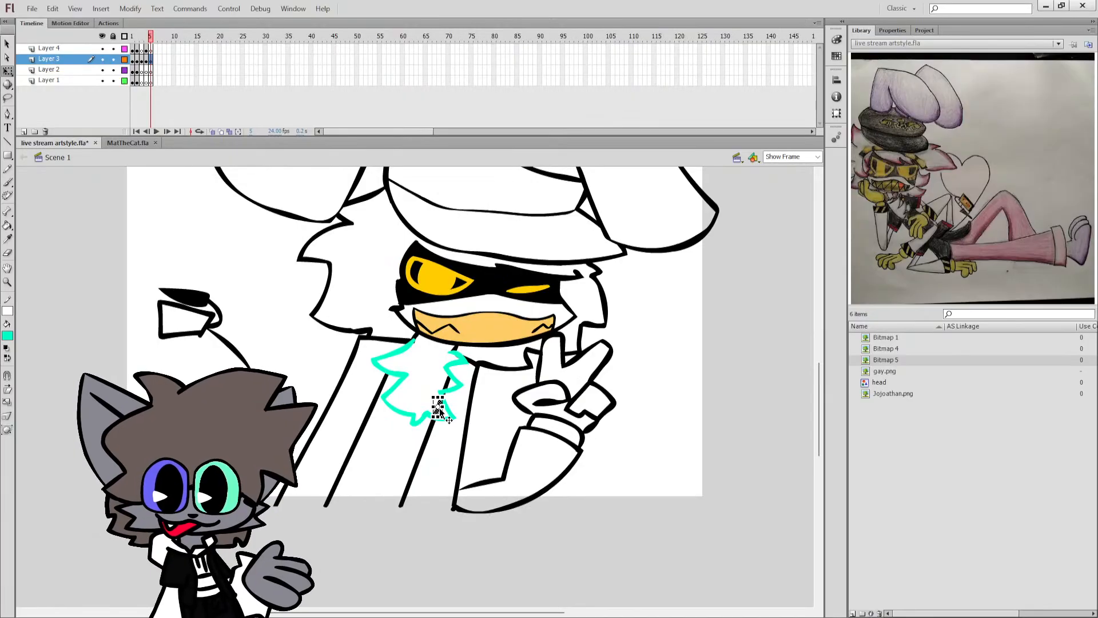
Recolour the chest fur outline black, and brush a black line closing the lower edge of the torso.
click(407, 348)
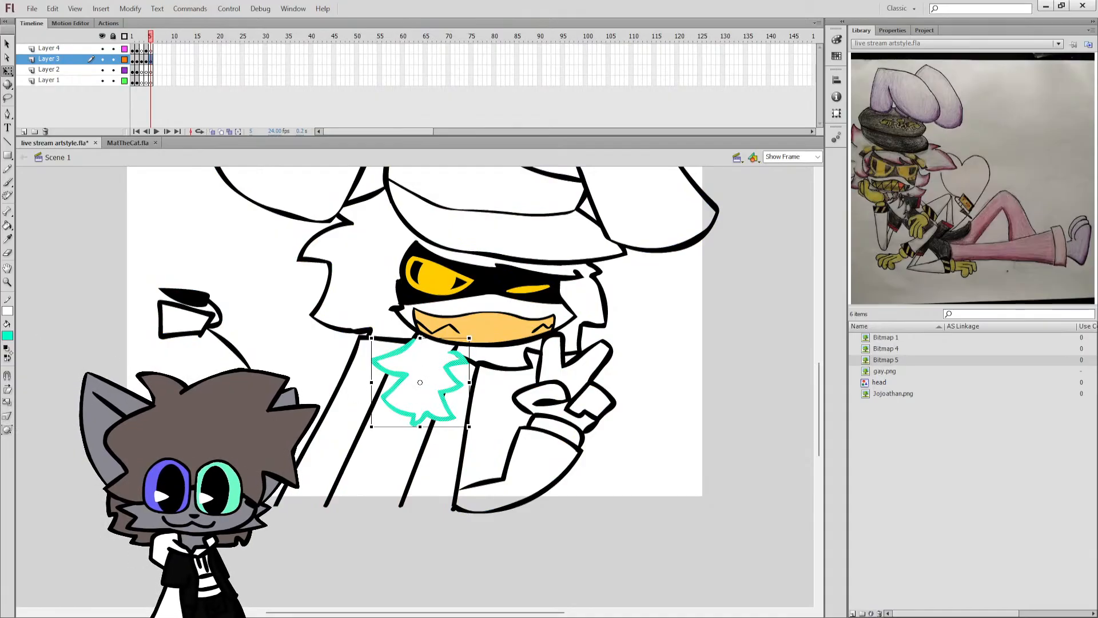
click(7, 348)
click(7, 358)
click(35, 343)
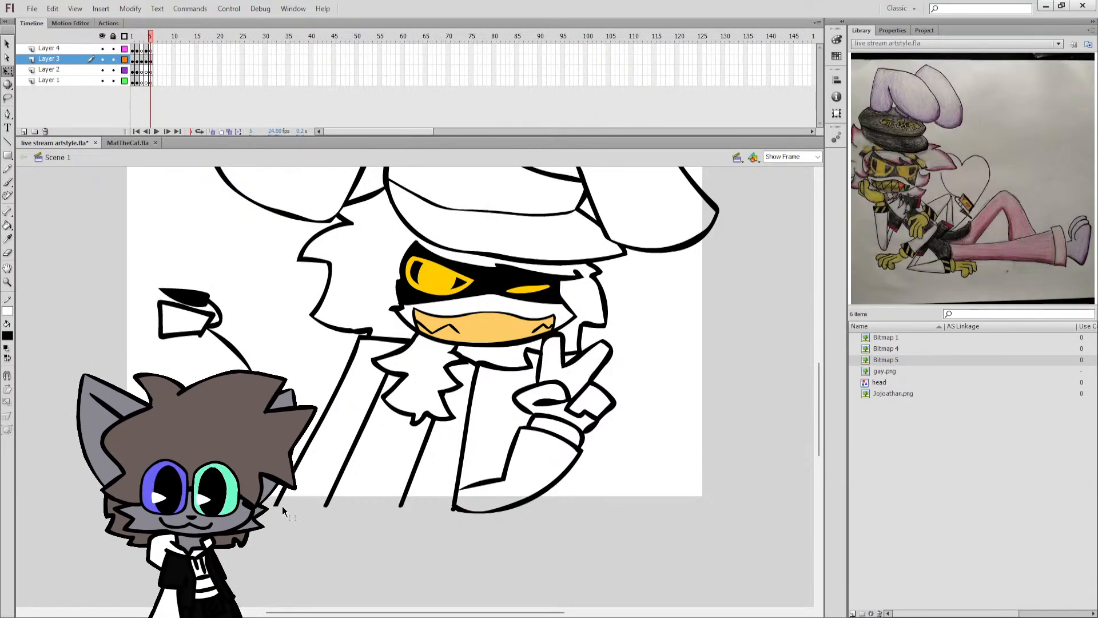
key(b)
drag(275, 504, 452, 508)
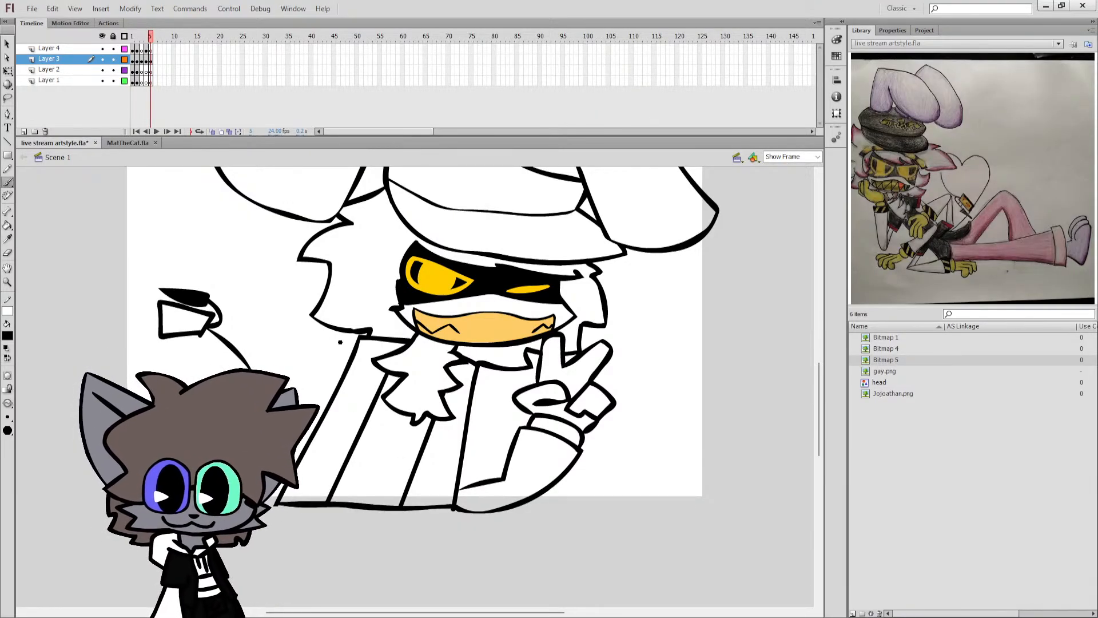
Set the brush colour to blue and brush a short sleeve outline from the left shoulder across the torso lines.
click(8, 336)
click(59, 382)
drag(359, 338, 323, 388)
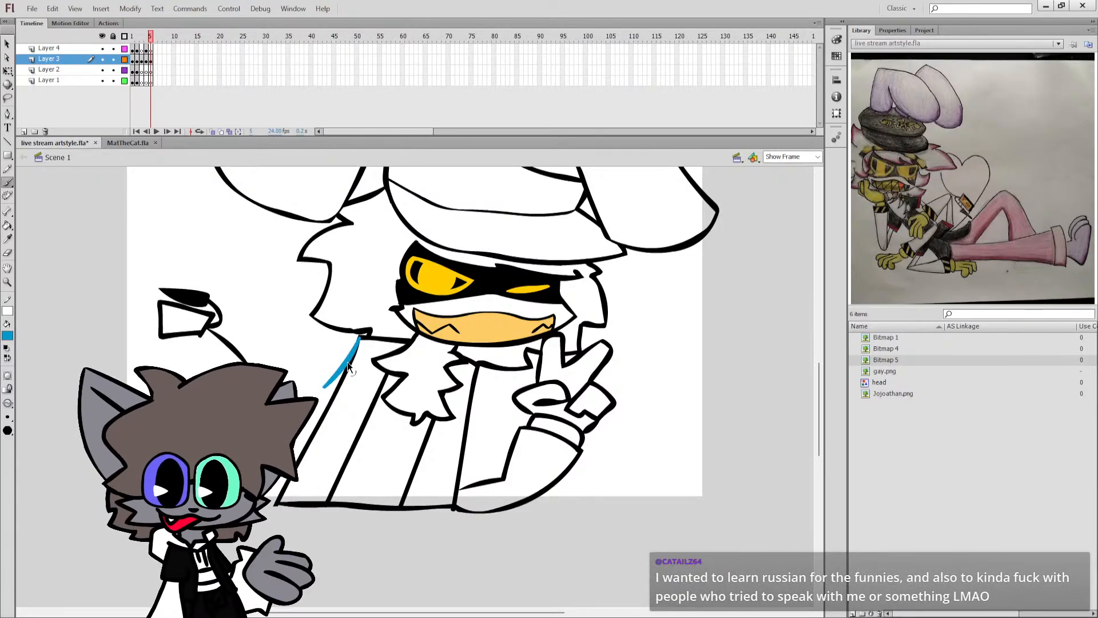
key(ctrl+z)
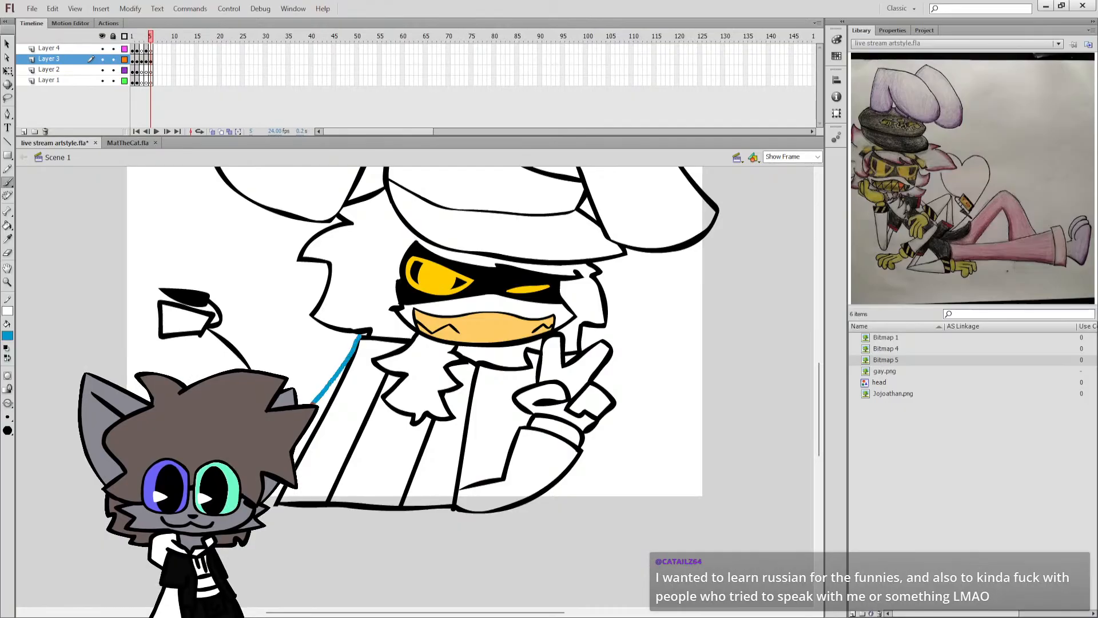
mouse_move(311, 403)
mouse_down()
mouse_move(359, 431)
mouse_move(377, 391)
mouse_up()
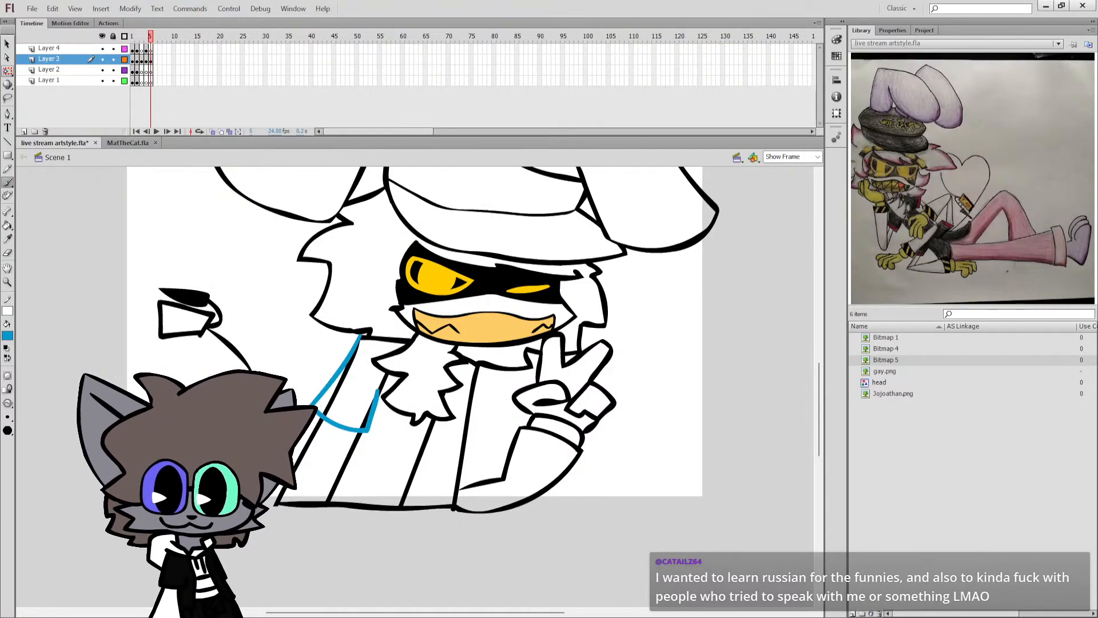
Try reshaping the black torso line beside the blue sleeve, and undo the change.
key(q)
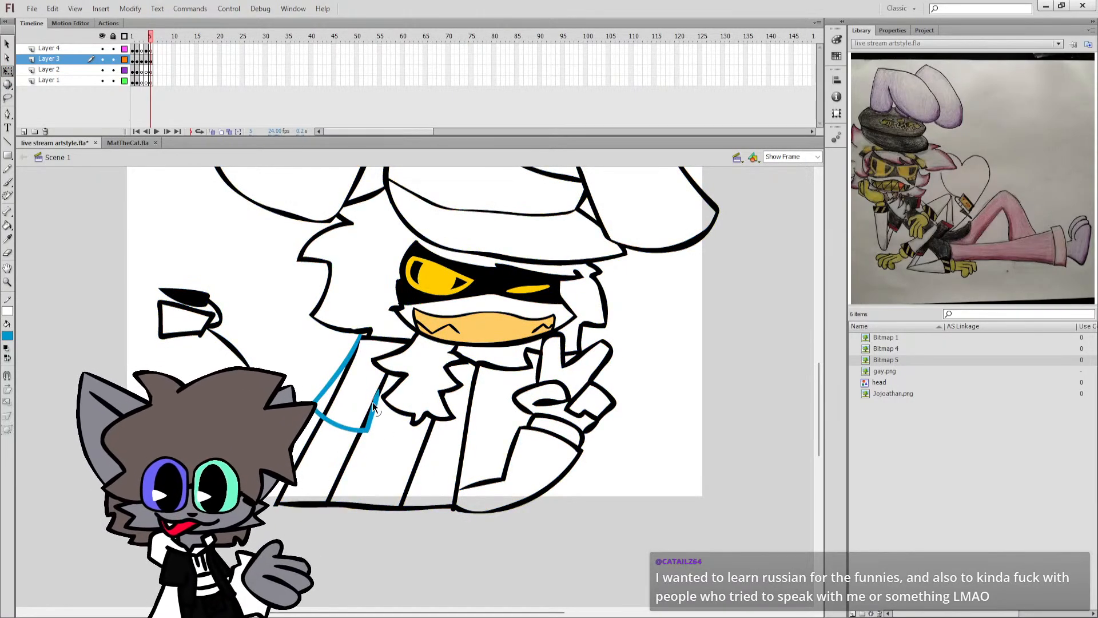
drag(372, 400, 369, 386)
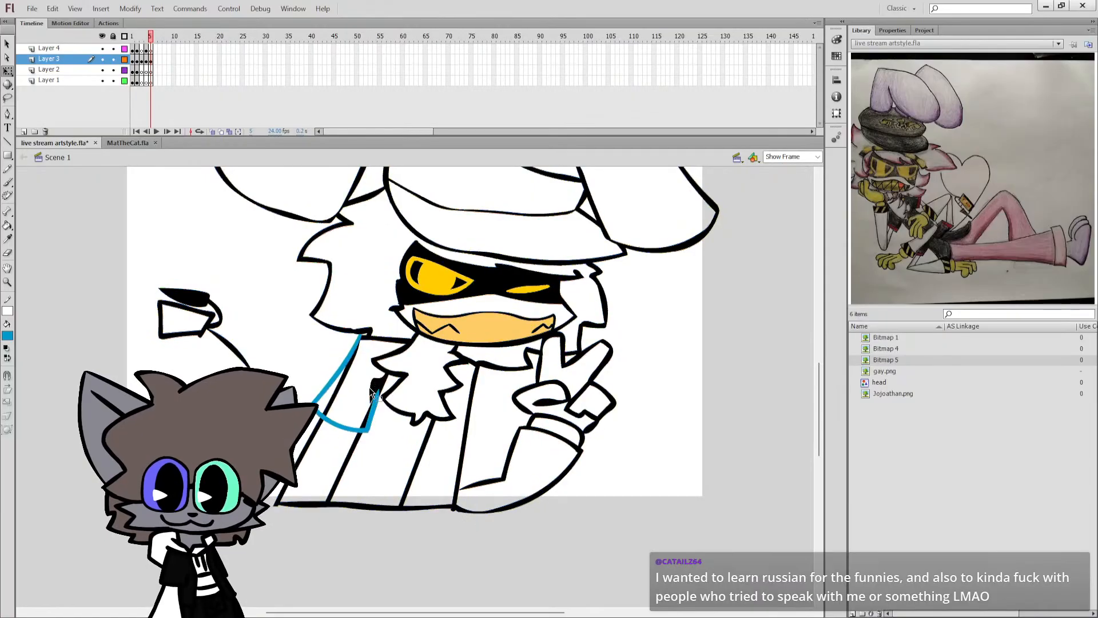
key(ctrl+a)
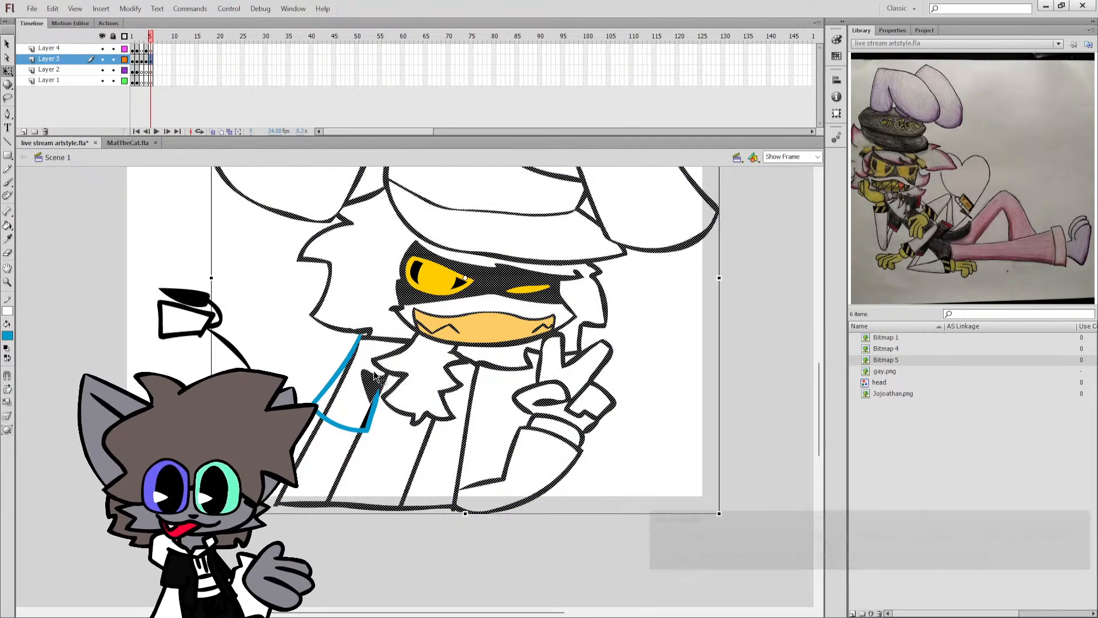
key(ctrl+z)
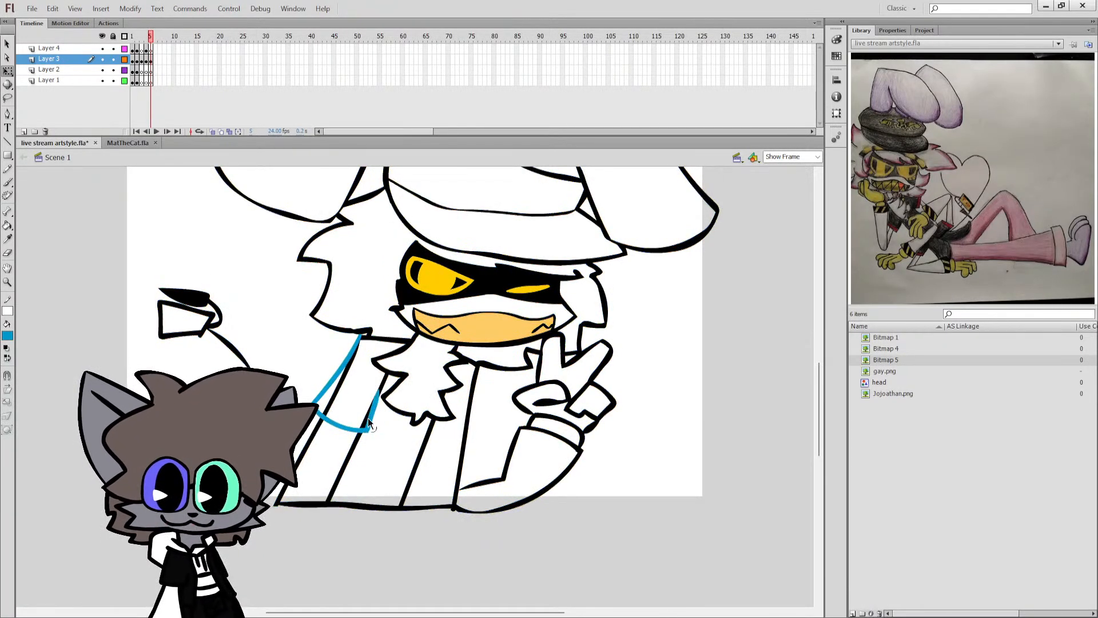
Delete the black torso line segments inside the blue sleeve outline, clearing any wrong selection.
double_click(370, 421)
click(340, 393)
click(338, 392)
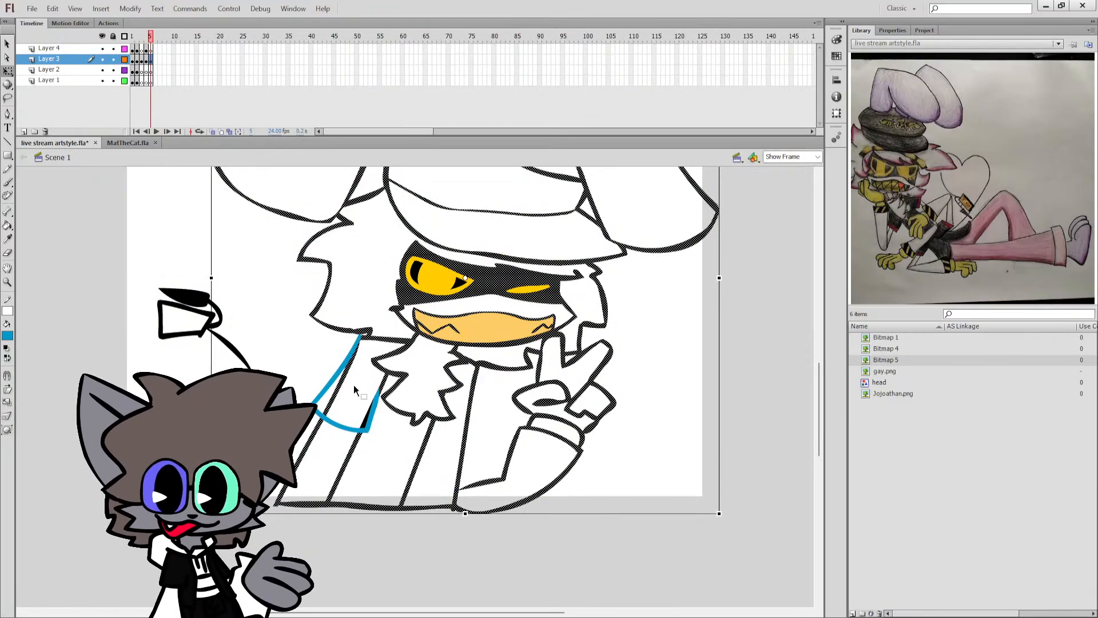
click(353, 384)
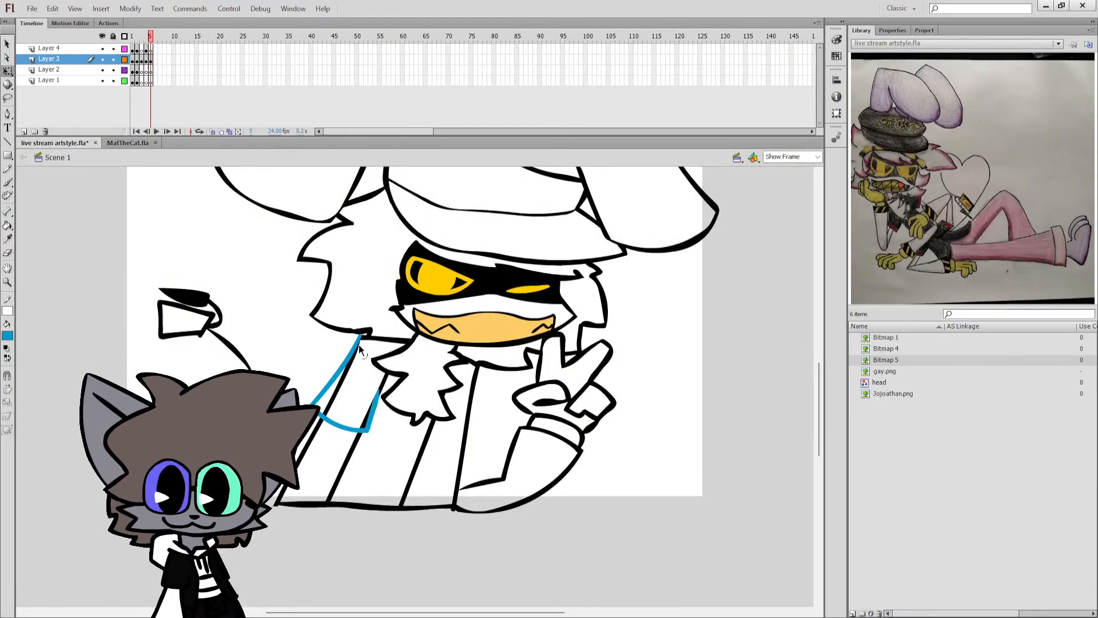
click(342, 385)
key(Delete)
click(366, 417)
key(Delete)
Select the whole blue sleeve outline and recolour it black.
double_click(367, 425)
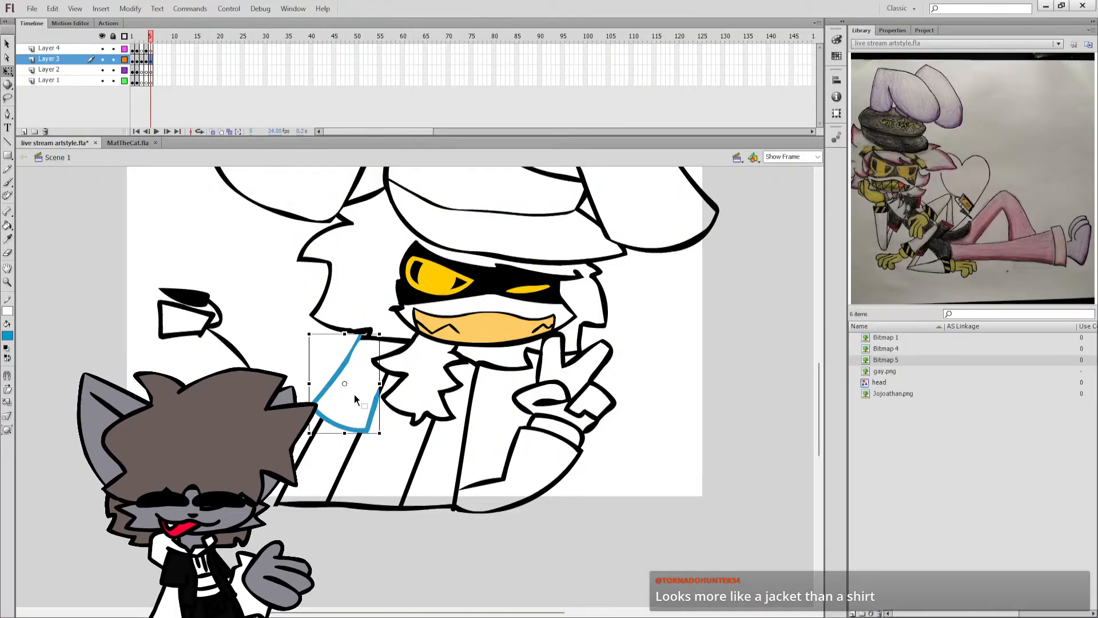
click(354, 396)
drag(354, 347, 354, 349)
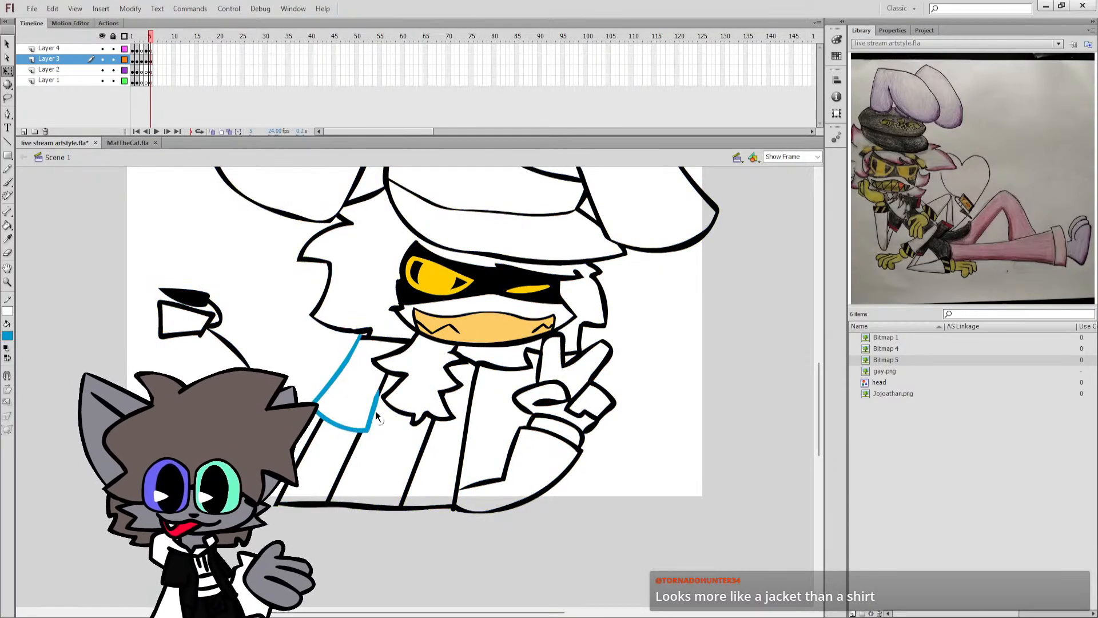
double_click(321, 415)
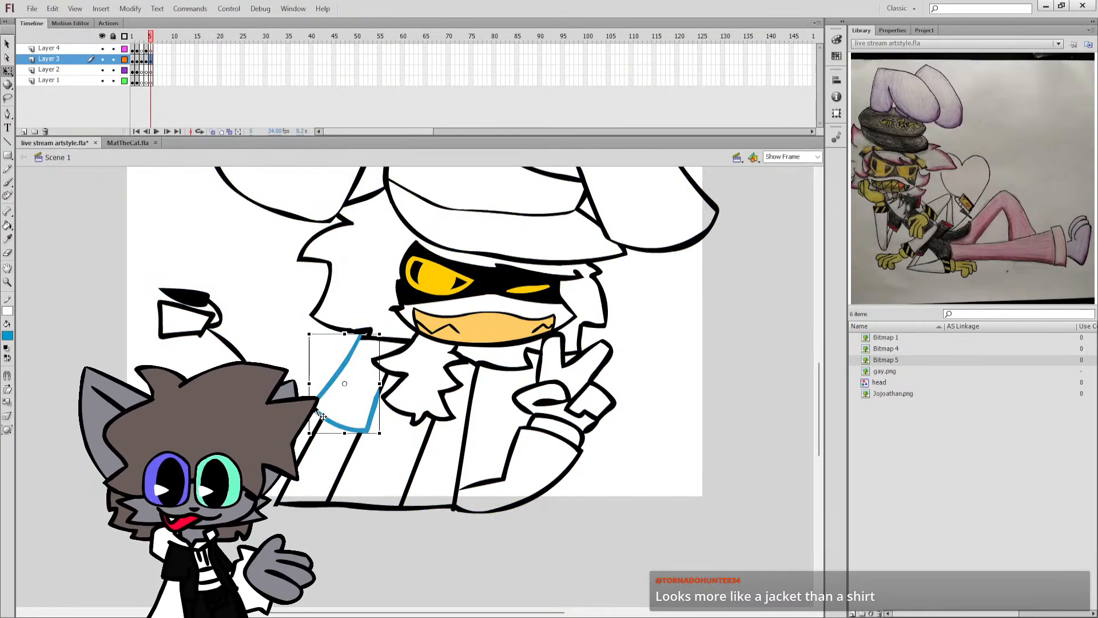
key(Delete)
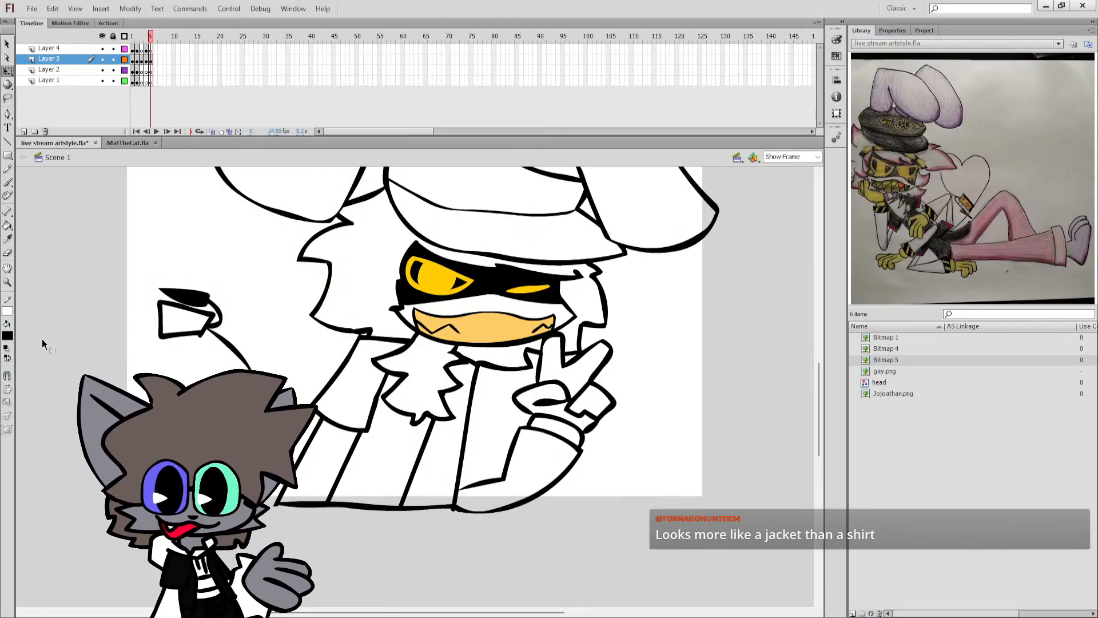
Set the brush colour to teal and brush the opposite sleeve's outline from the collar down and across to the torso line, redoing a poor stroke.
click(7, 336)
click(61, 387)
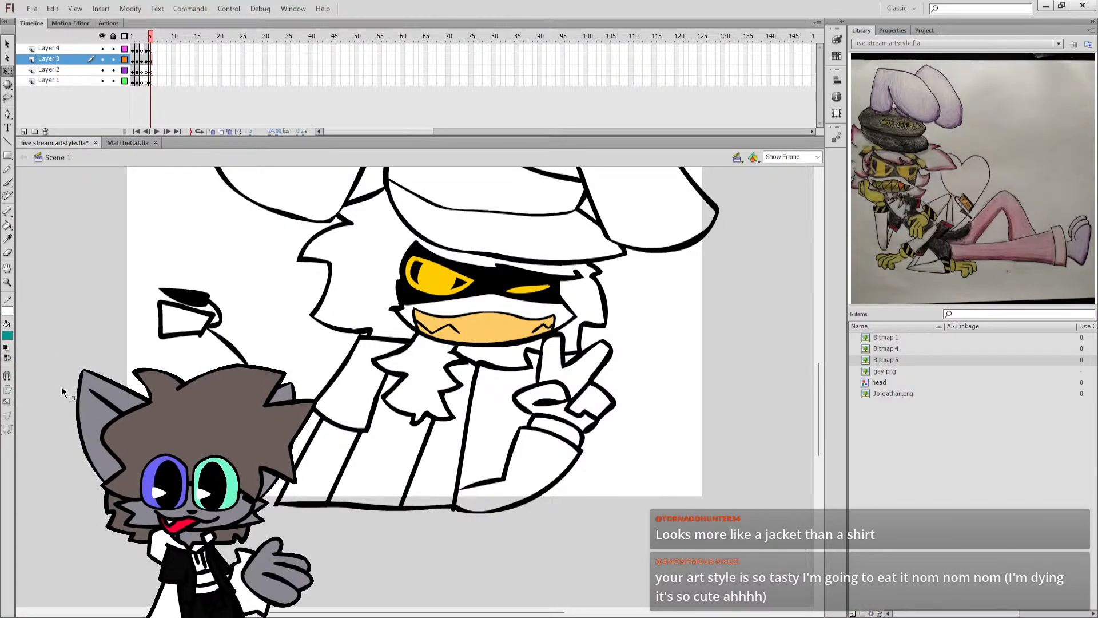
key(b)
drag(477, 364, 477, 439)
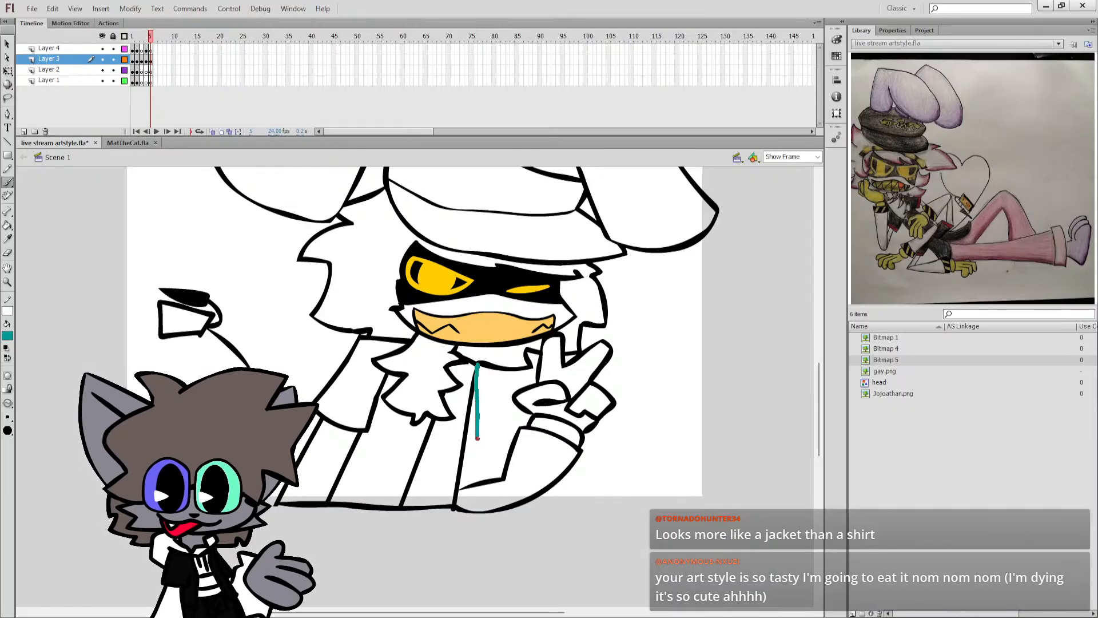
key(ctrl+z)
mouse_move(476, 364)
mouse_down()
mouse_move(472, 442)
mouse_move(428, 438)
mouse_up()
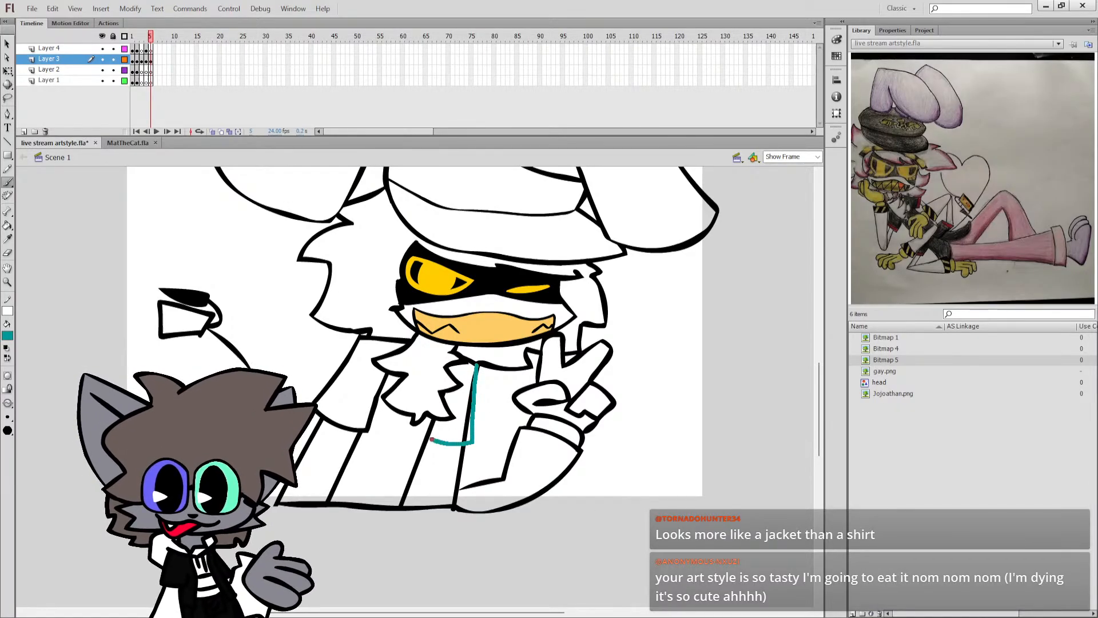
Select the teal sleeve outline, recolour it black, and save the document.
click(7, 71)
click(470, 415)
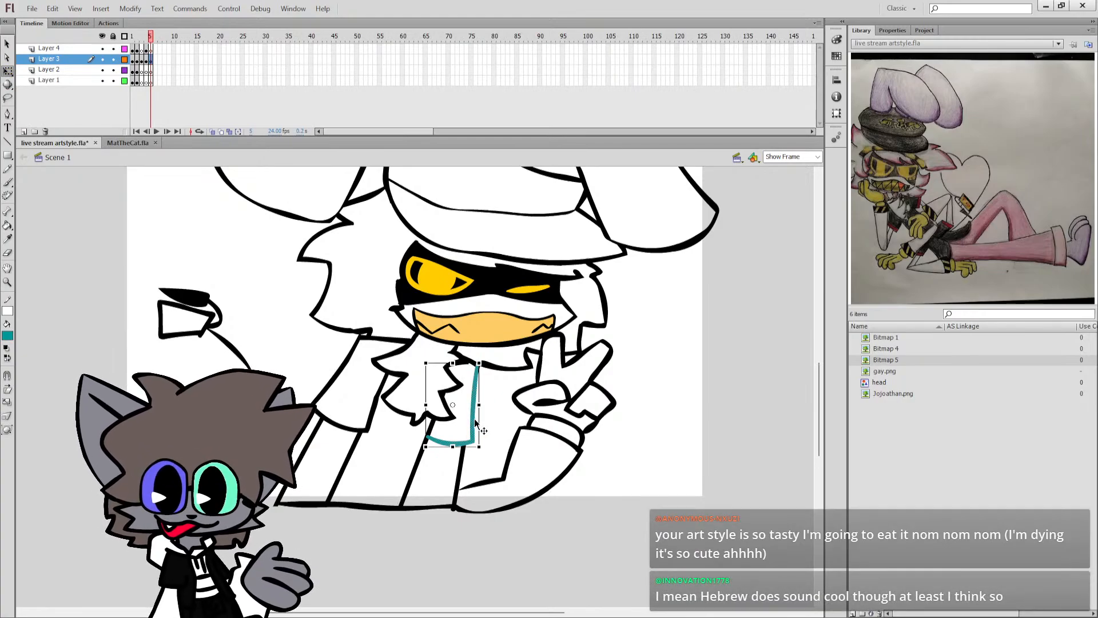
click(7, 348)
click(7, 358)
click(72, 312)
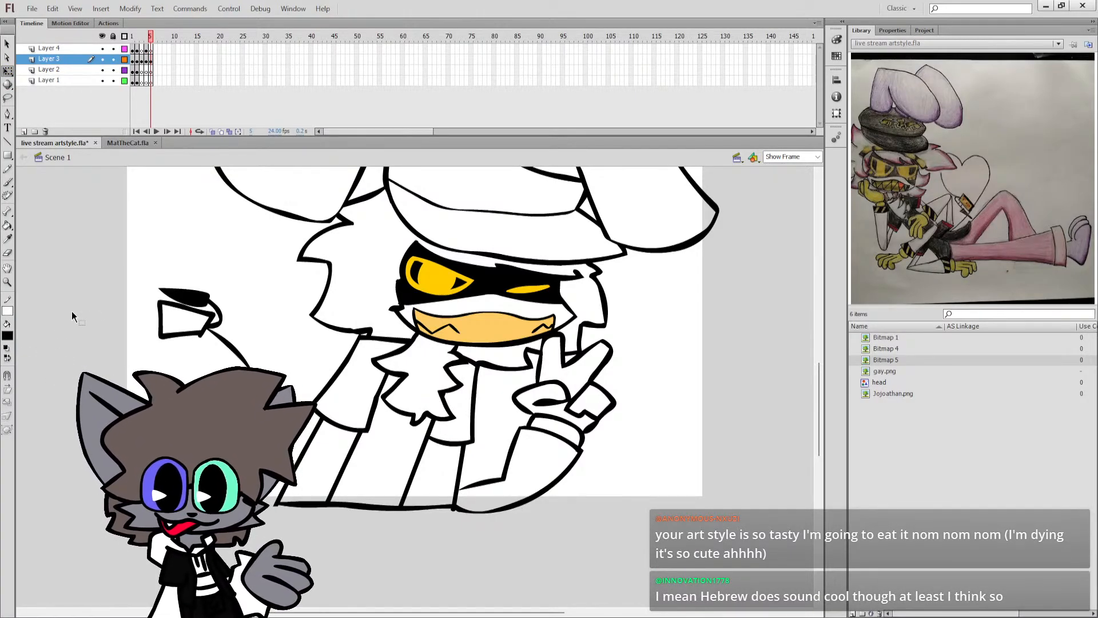
key(b)
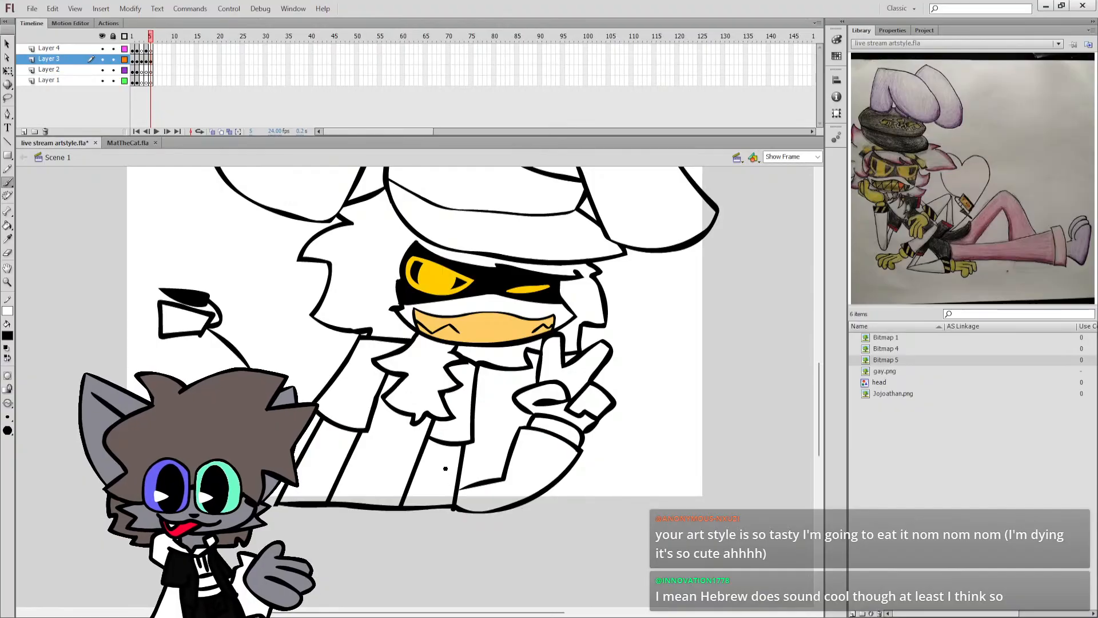
key(b)
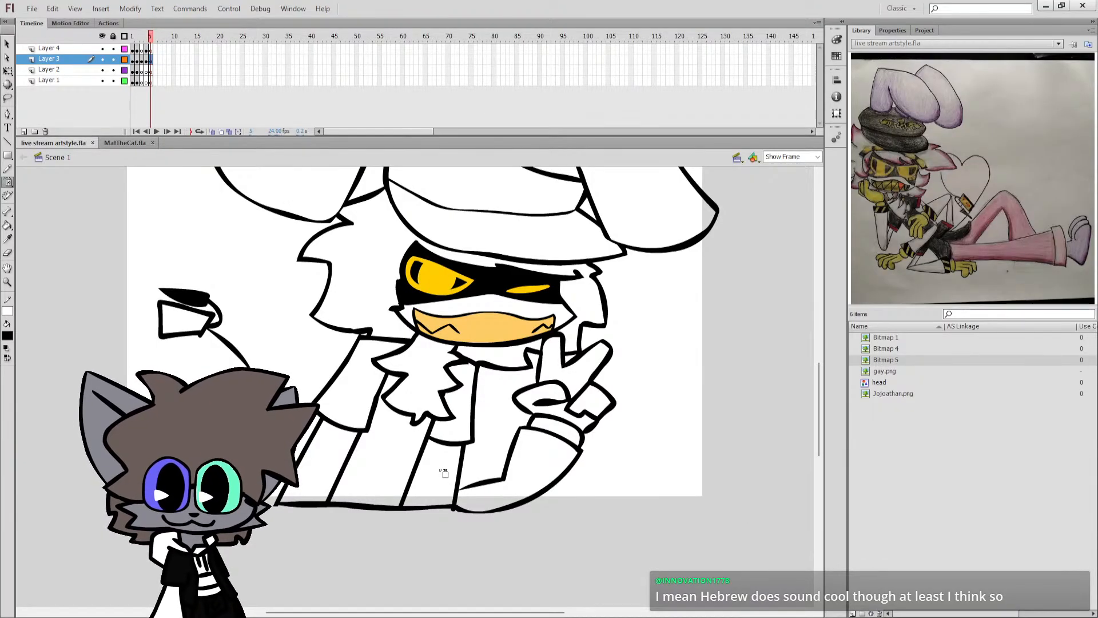
key(b)
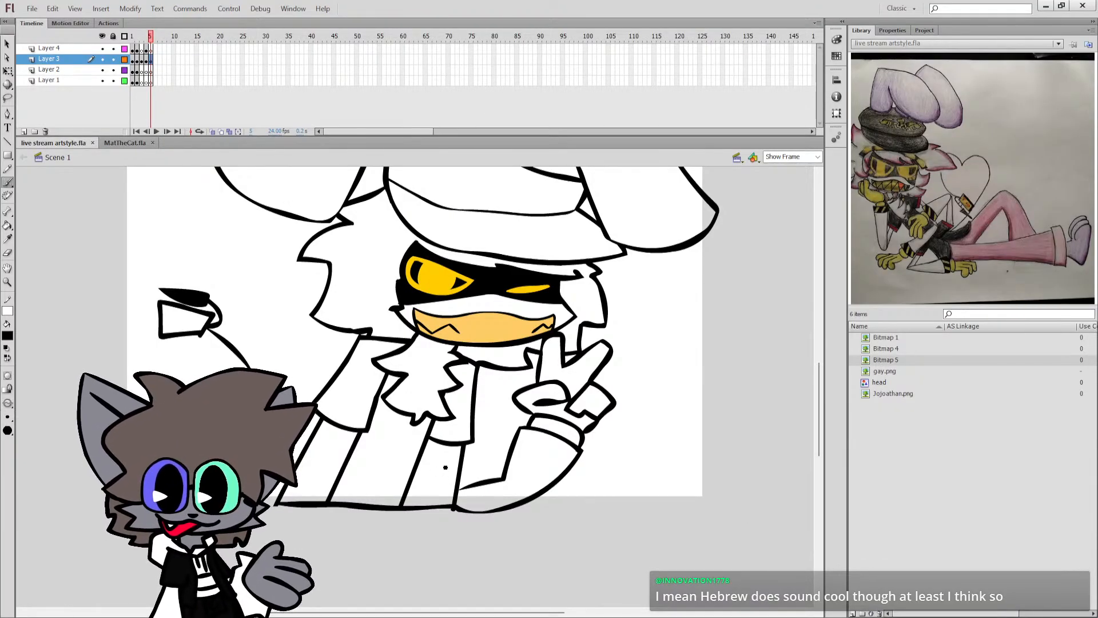
Fill the cap, the middle of the torso and both short sleeves with dark grey.
scroll(444, 474, up, 3)
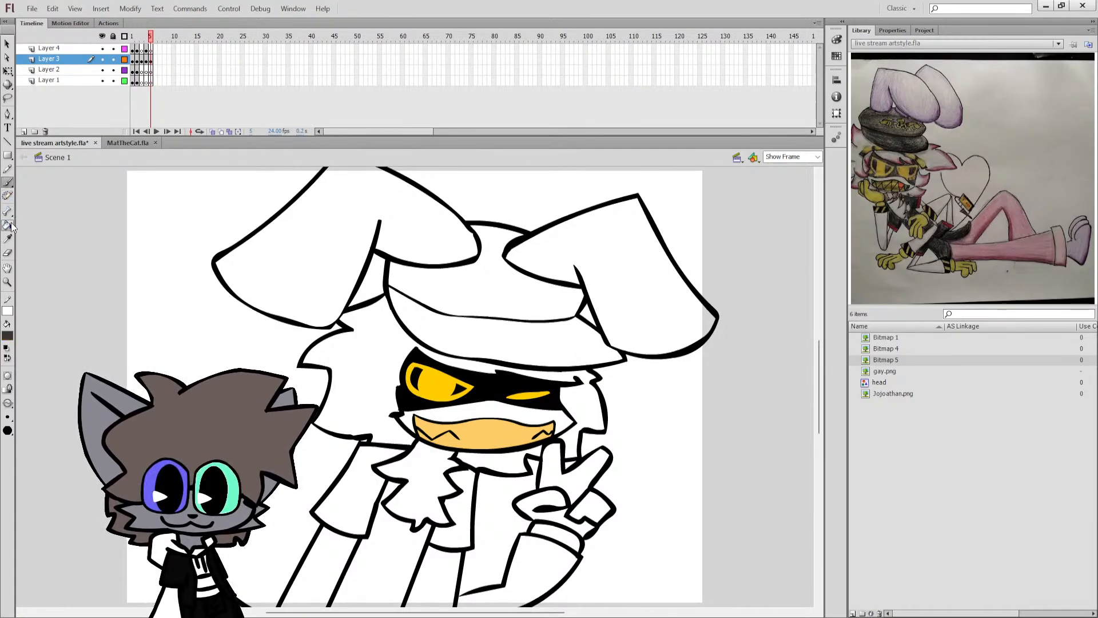
click(433, 262)
click(449, 293)
scroll(400, 372, down, 3)
click(377, 458)
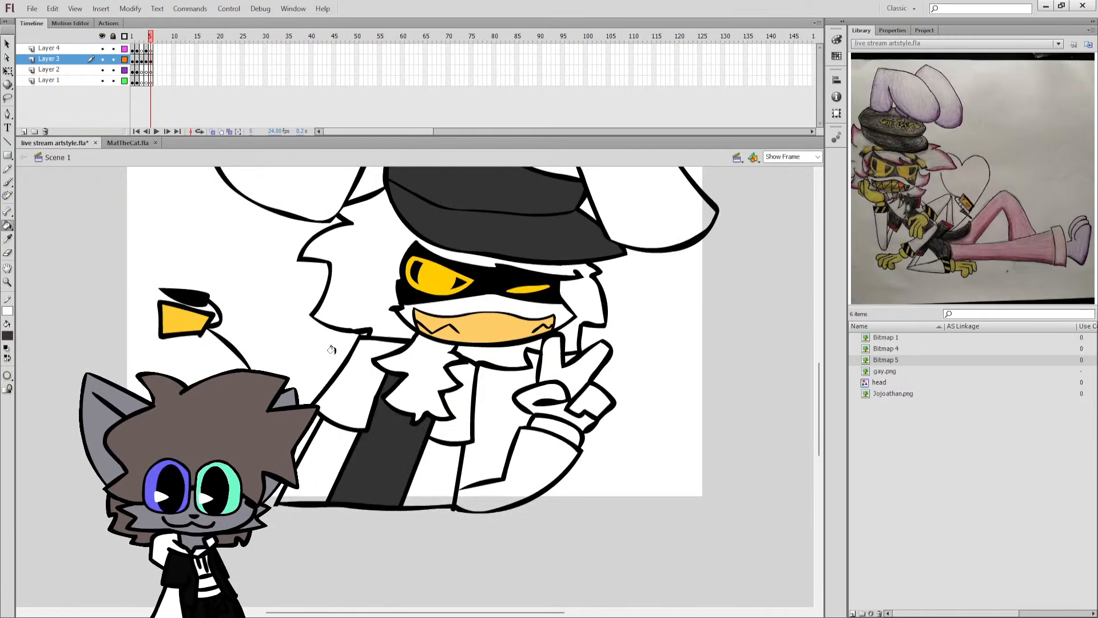
click(372, 385)
click(446, 419)
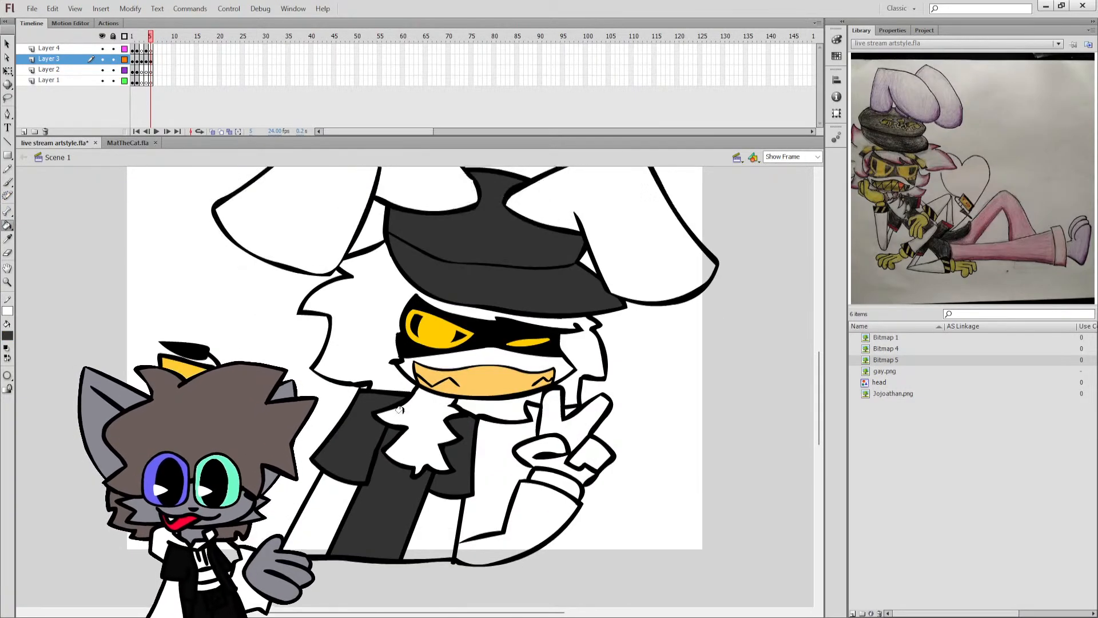
Fill the raised hand and its wrist with light orange, and paint a black-striped band on the forearm below.
scroll(412, 409, up, 2)
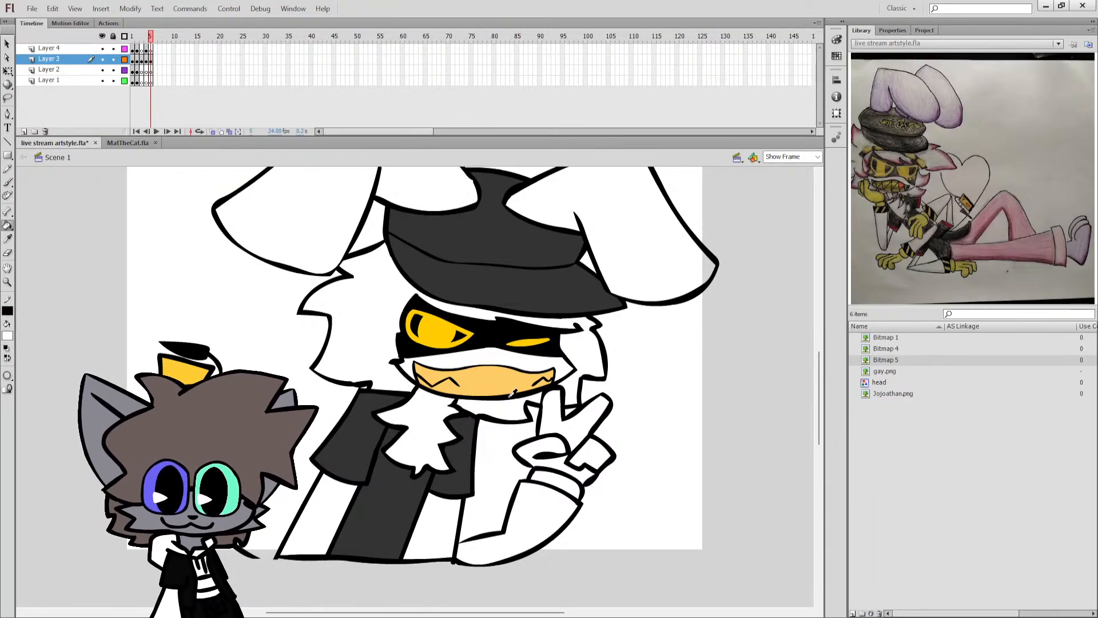
click(559, 431)
click(544, 446)
click(594, 452)
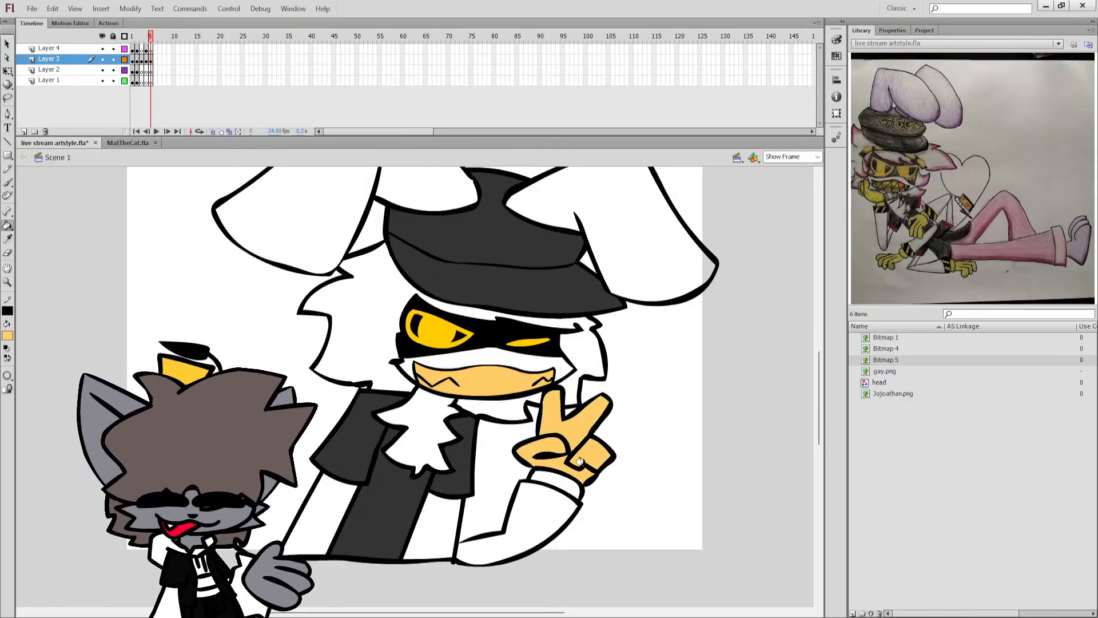
click(558, 481)
key(b)
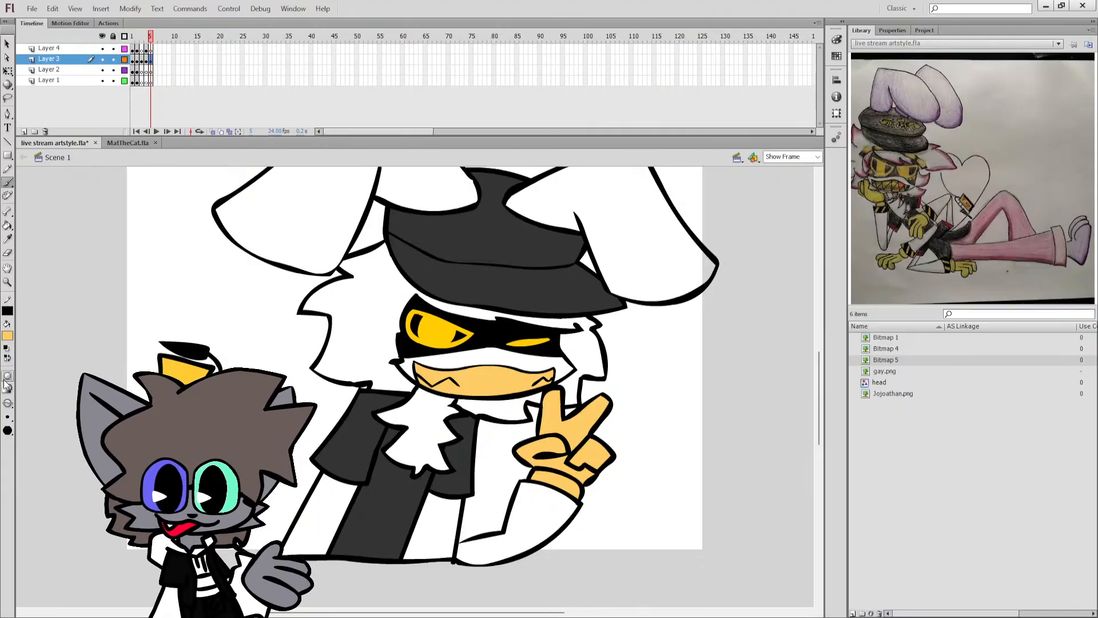
click(8, 361)
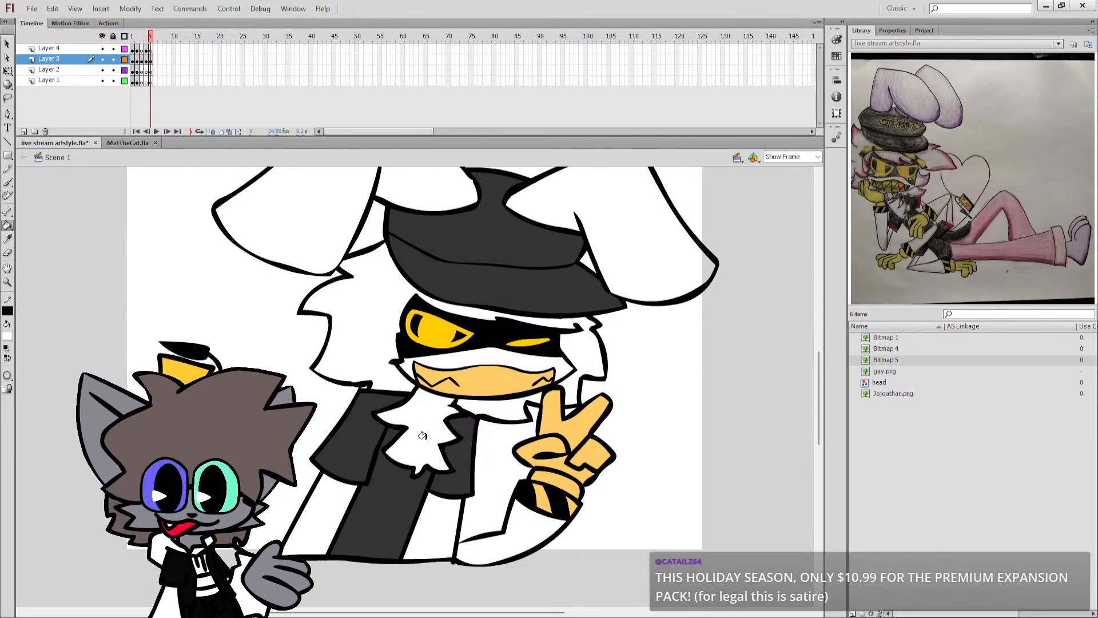
Sample the ear colour from the reference drawing, brighten it to light pink, and fill both rabbit ears.
scroll(395, 418, up, 3)
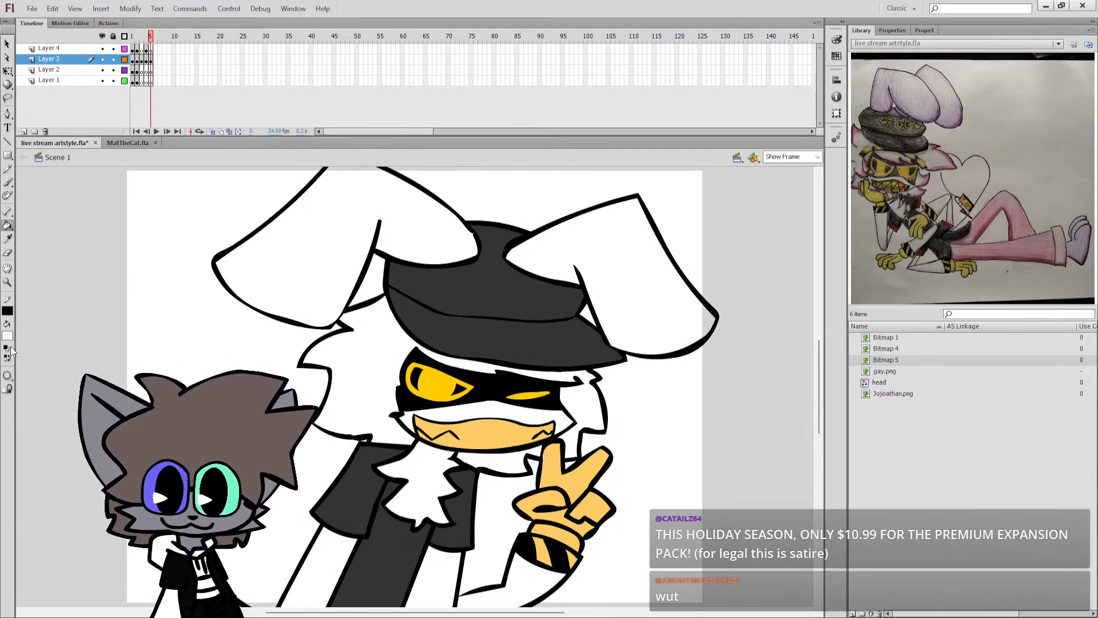
click(935, 109)
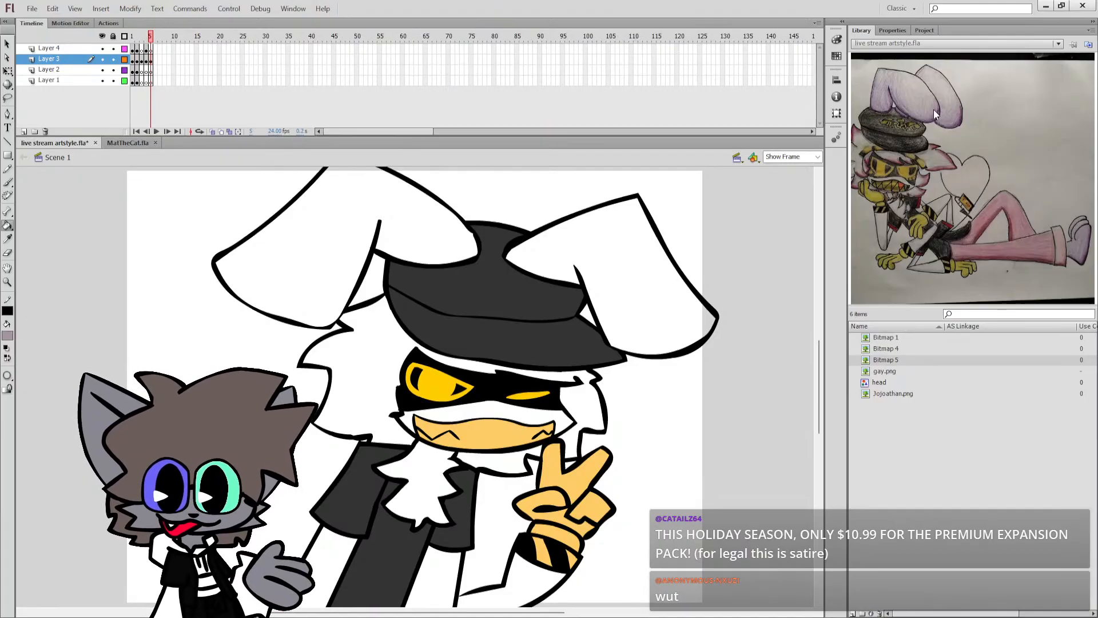
click(10, 335)
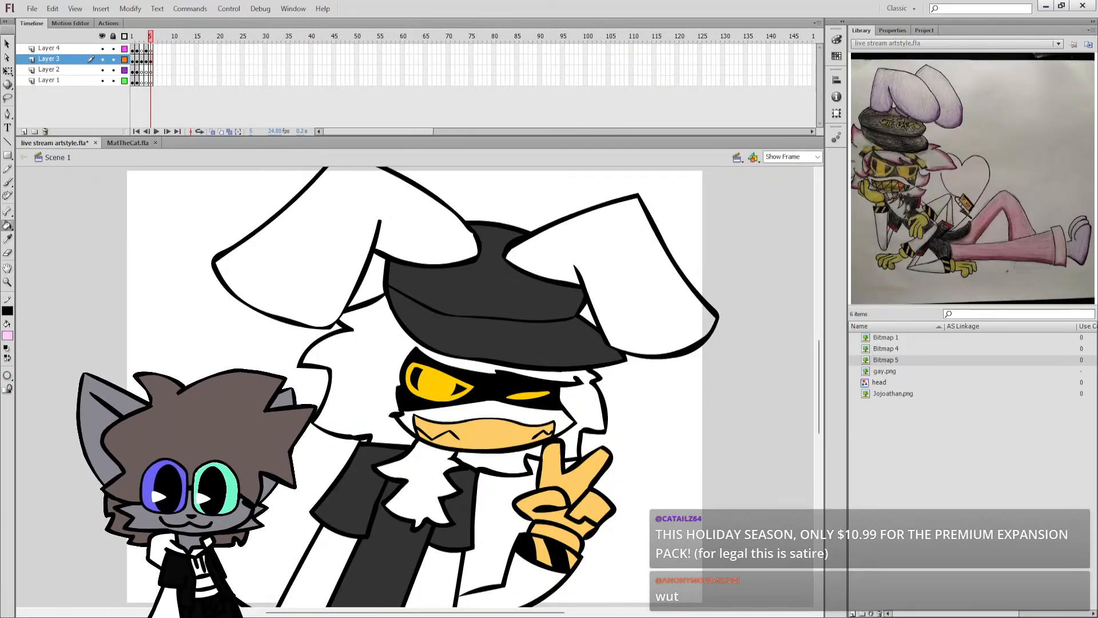
click(303, 263)
click(624, 274)
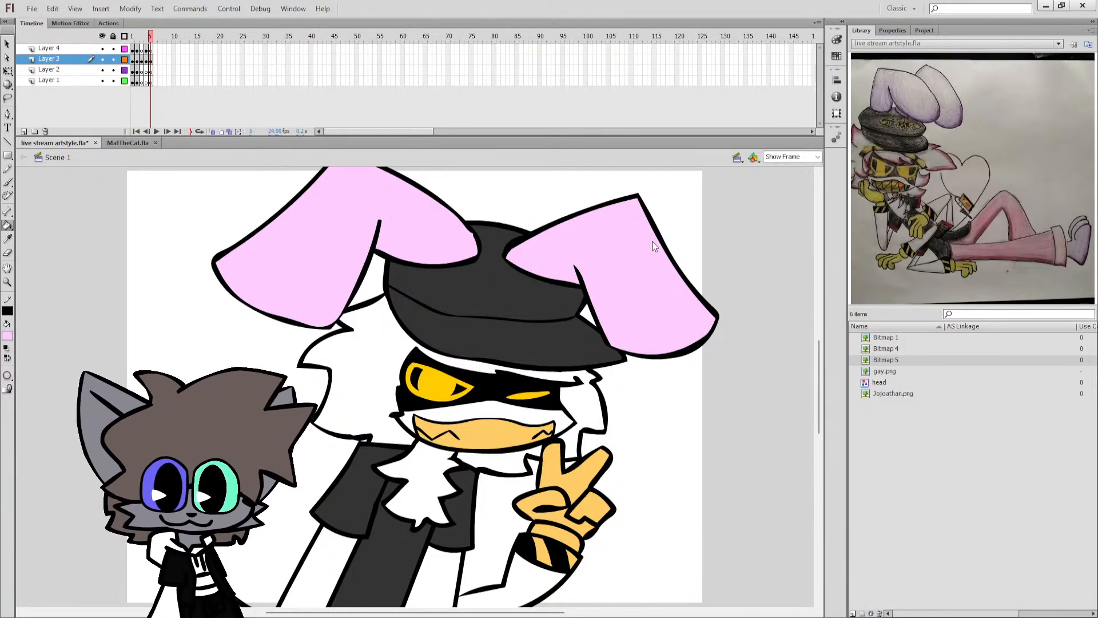
Refill both rabbit ears with light purple and save the document.
click(319, 218)
click(577, 270)
key(ctrl+s)
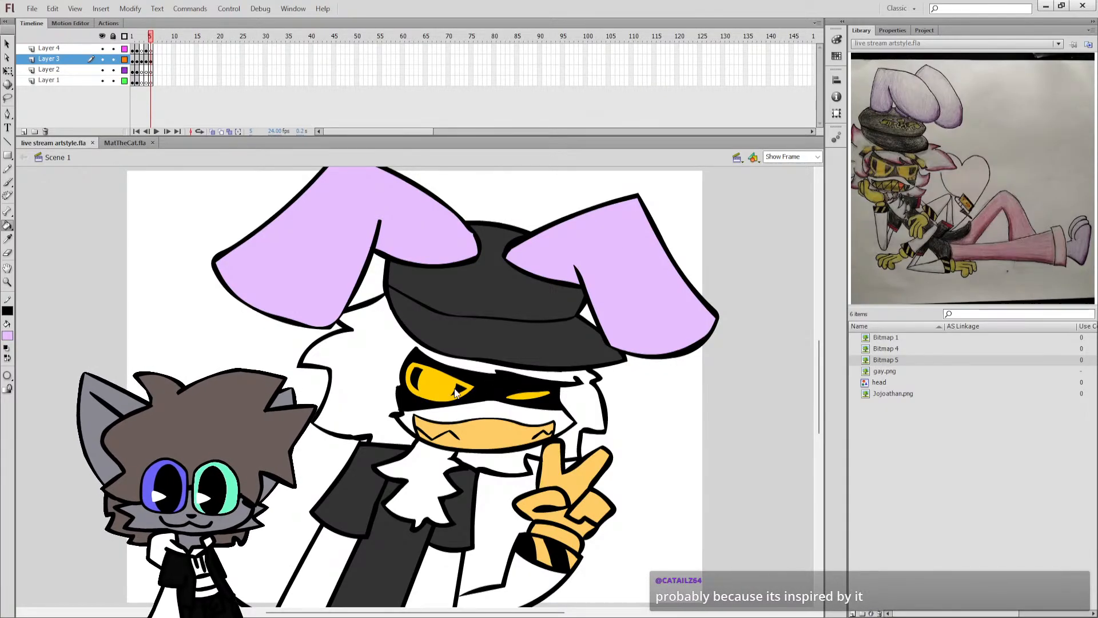
Select the ear fills and shift them to a slightly bluer light purple.
click(327, 259)
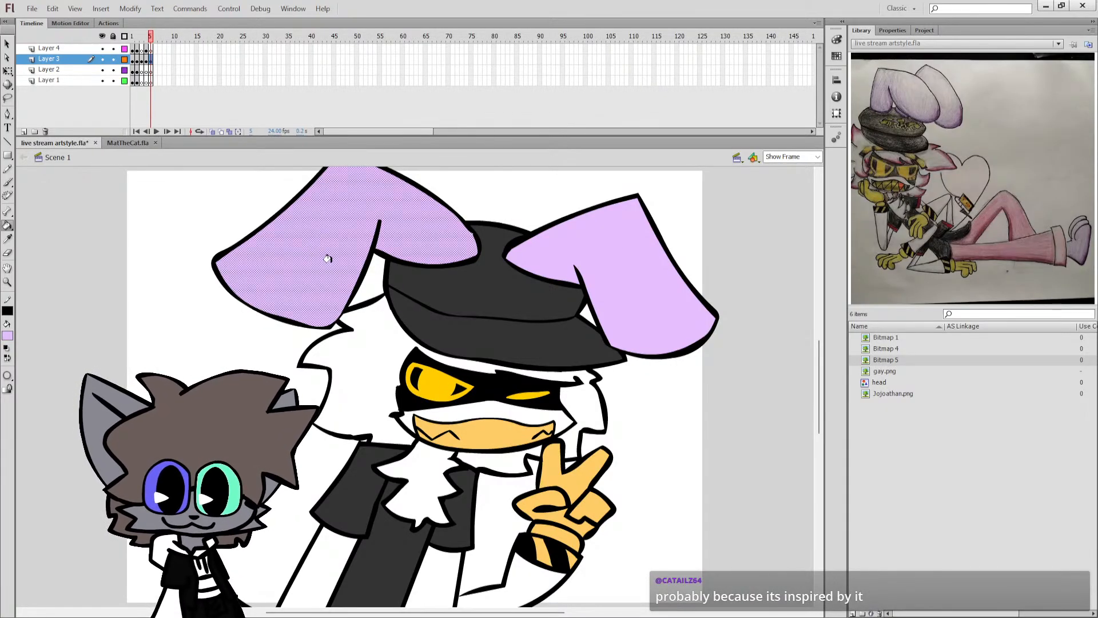
click(8, 71)
click(74, 227)
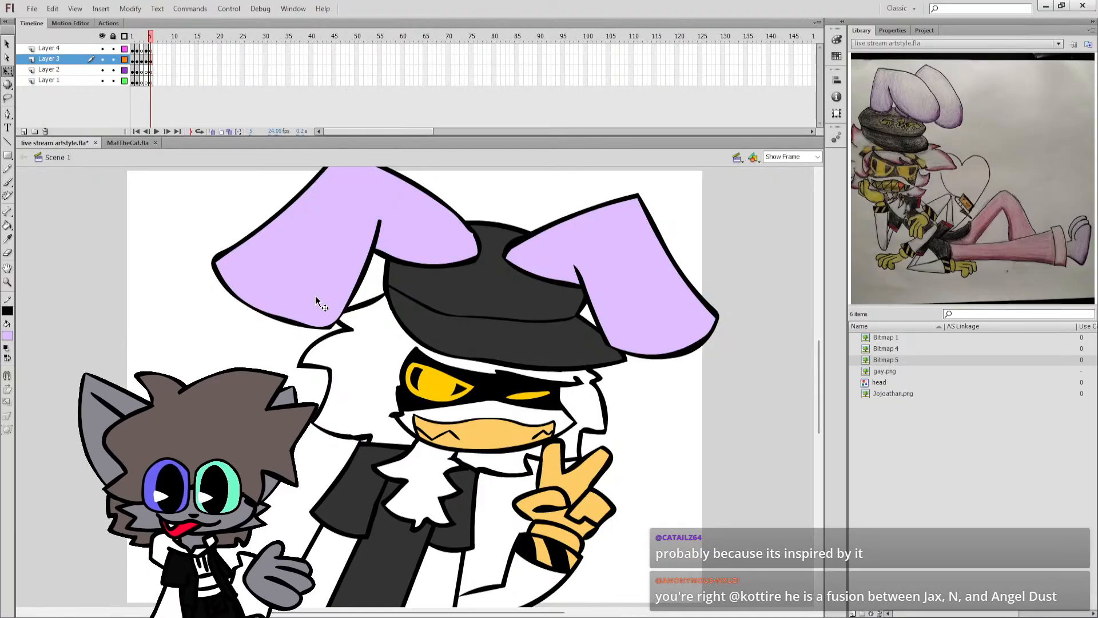
Set the fill colour to light pink and select the white hair areas on both sides of the face.
click(7, 348)
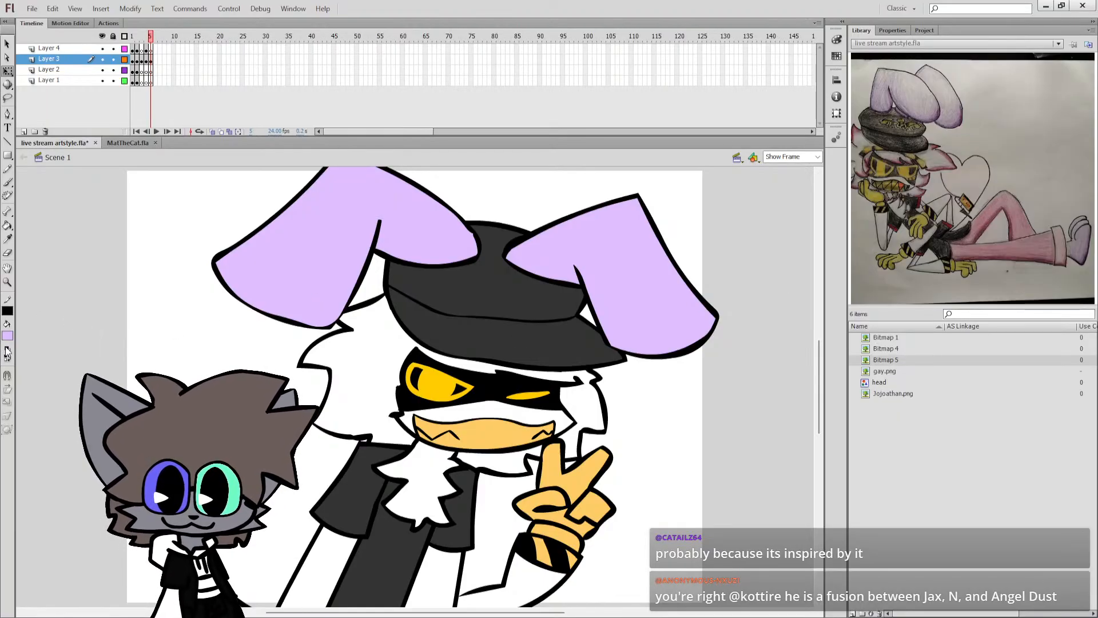
click(323, 365)
click(239, 346)
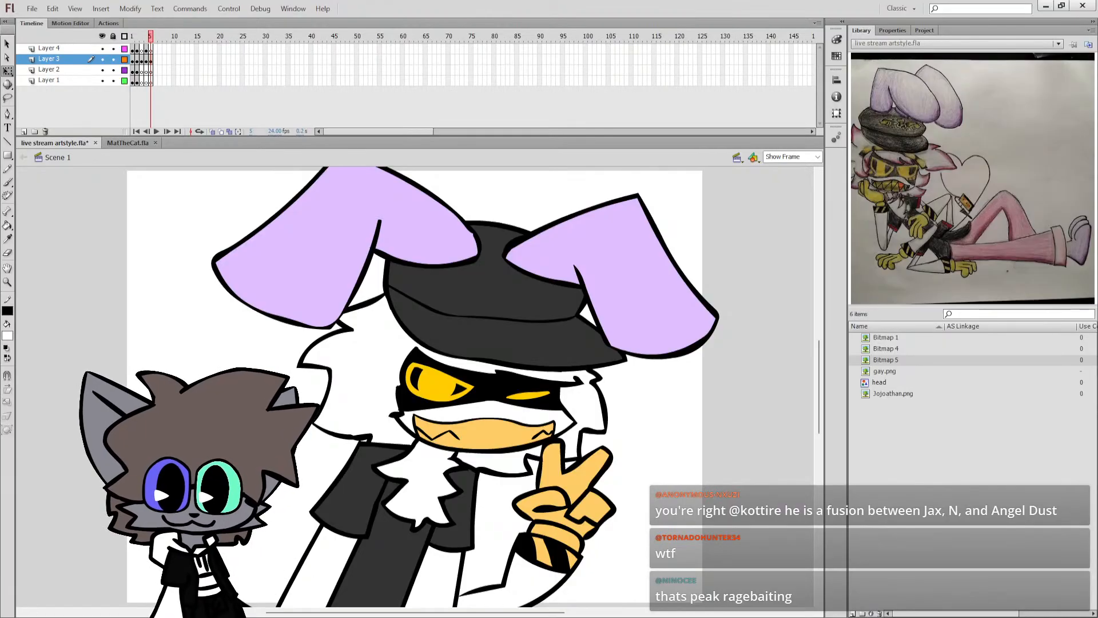
click(9, 339)
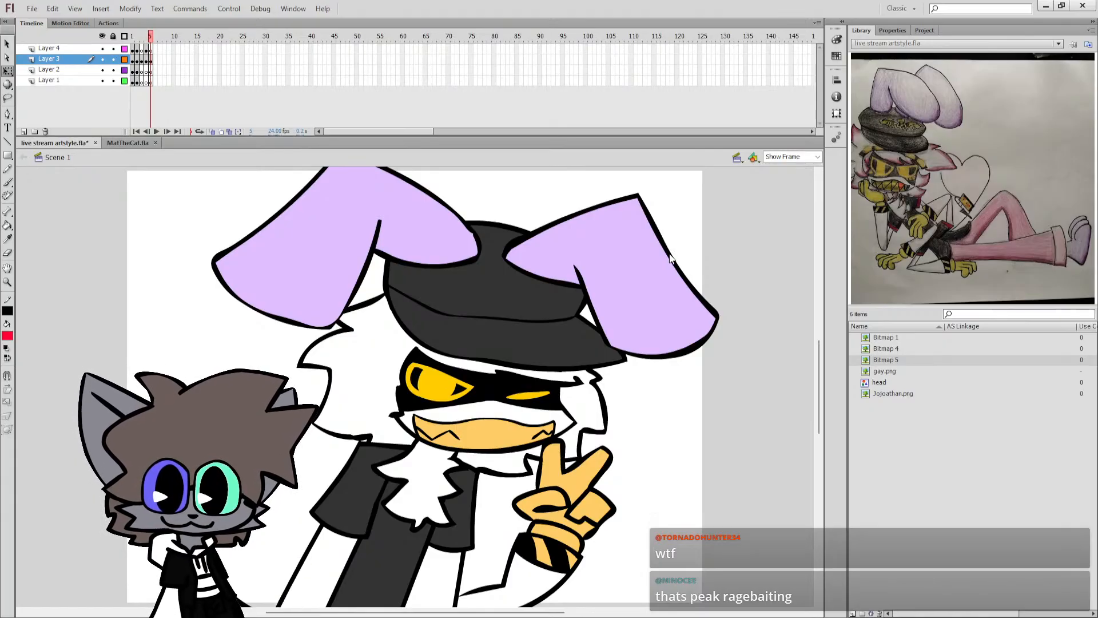
click(398, 390)
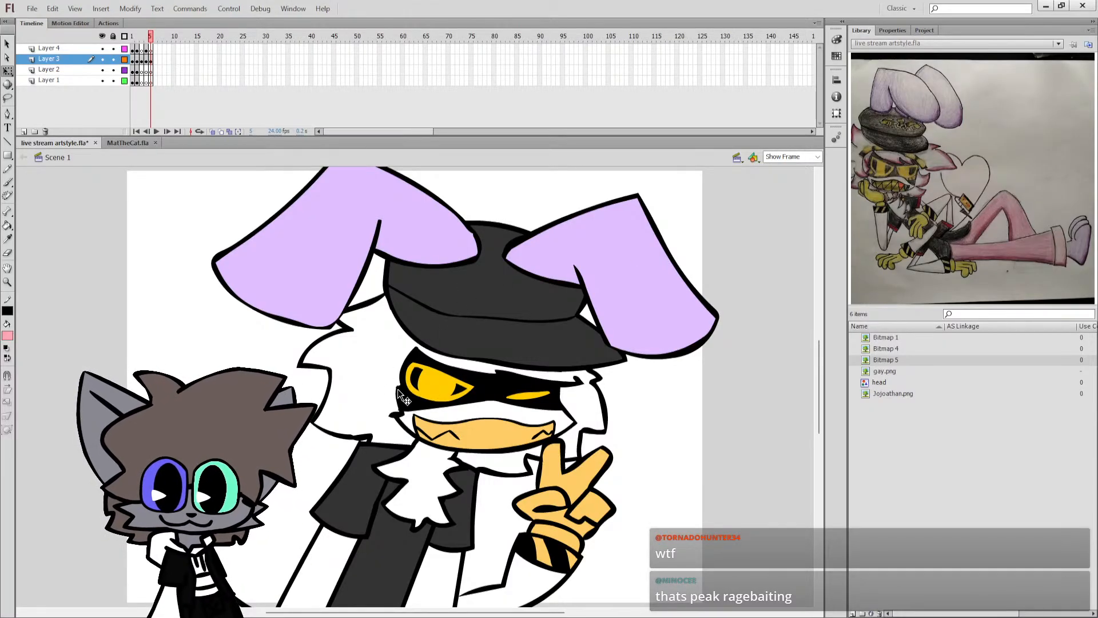
click(397, 389)
Enlarge the brush and paint a pink highlight along the jagged outer edge of the large hair area behind the mask.
key(b)
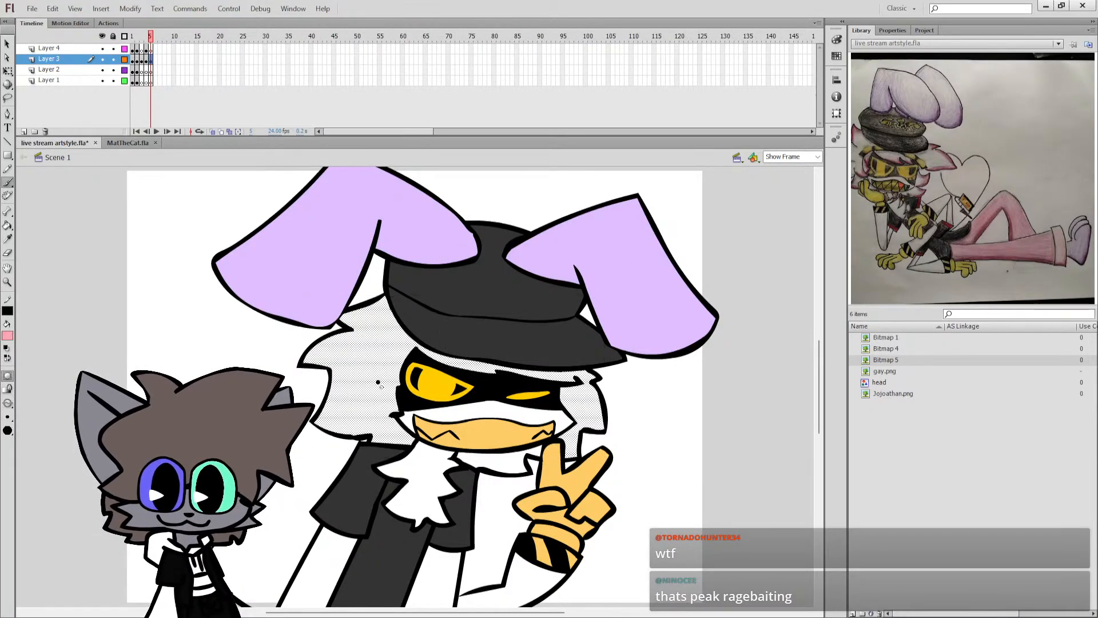
click(8, 403)
click(35, 439)
click(7, 417)
click(39, 506)
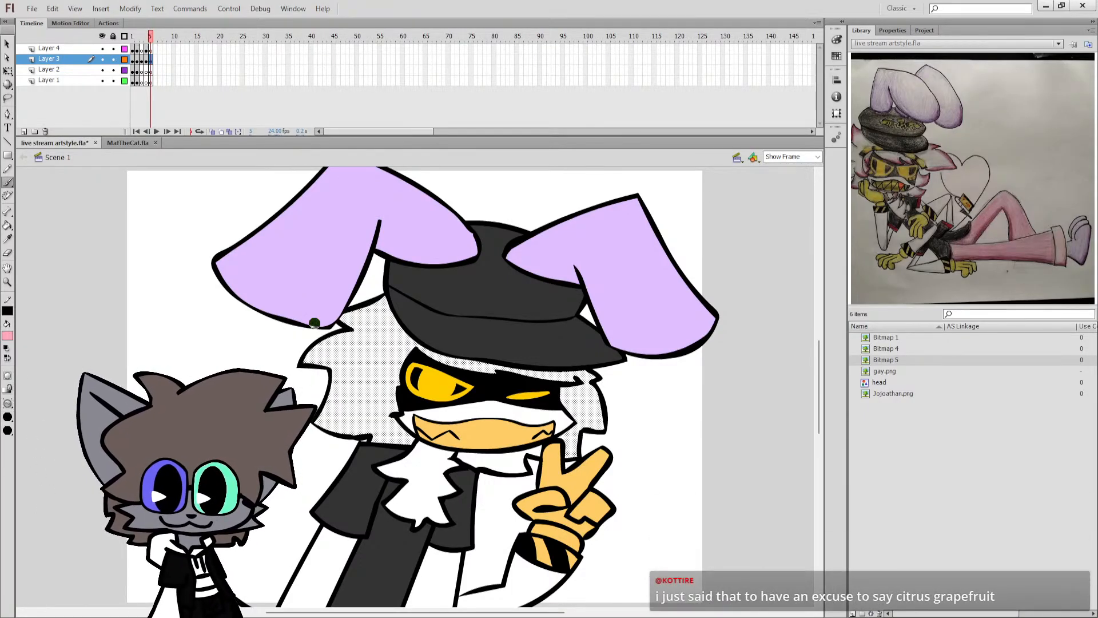
mouse_move(382, 289)
mouse_down()
mouse_move(338, 316)
mouse_move(356, 330)
mouse_move(304, 362)
mouse_move(330, 369)
mouse_move(316, 416)
mouse_up()
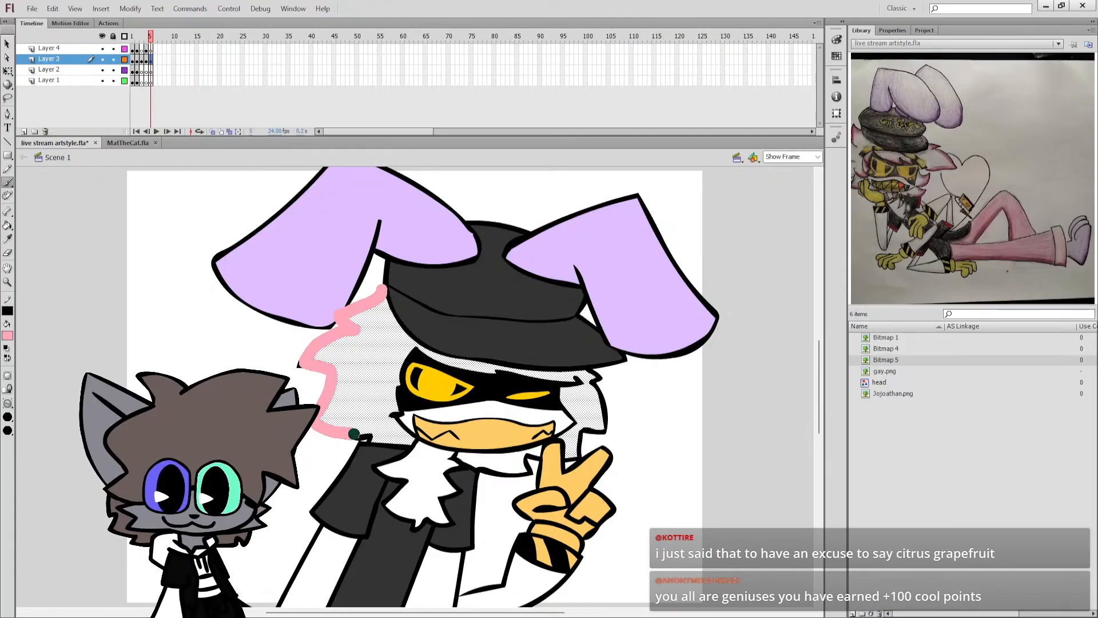
drag(372, 438, 373, 438)
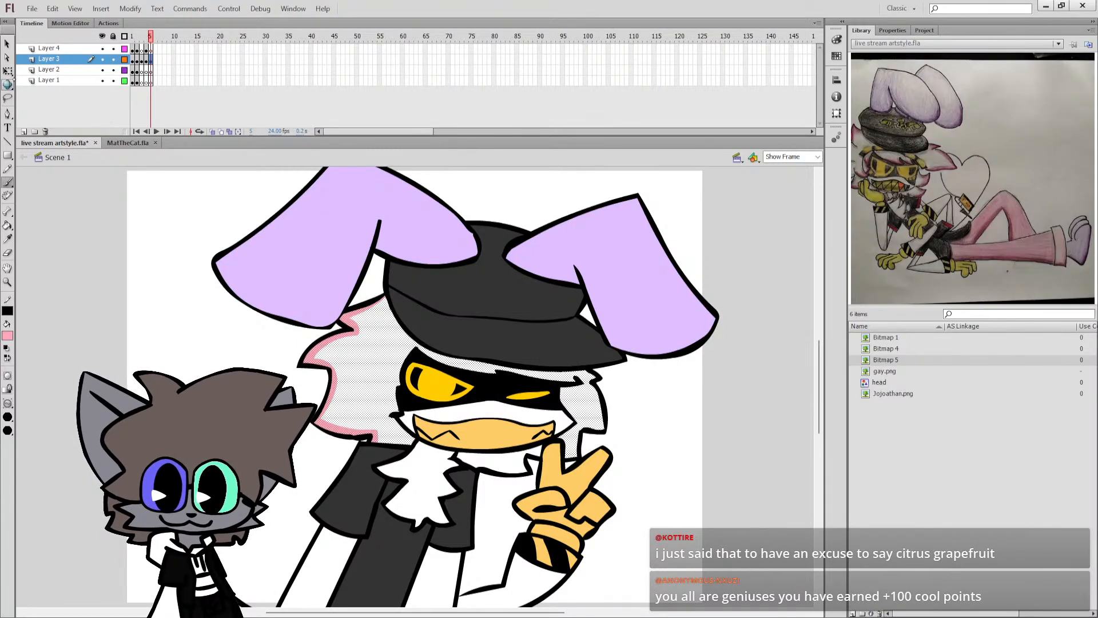
Add the chin fur to the selection, brush pink edges along the fringe, narrower hair side and chin fur, and save the document.
click(8, 72)
click(492, 470)
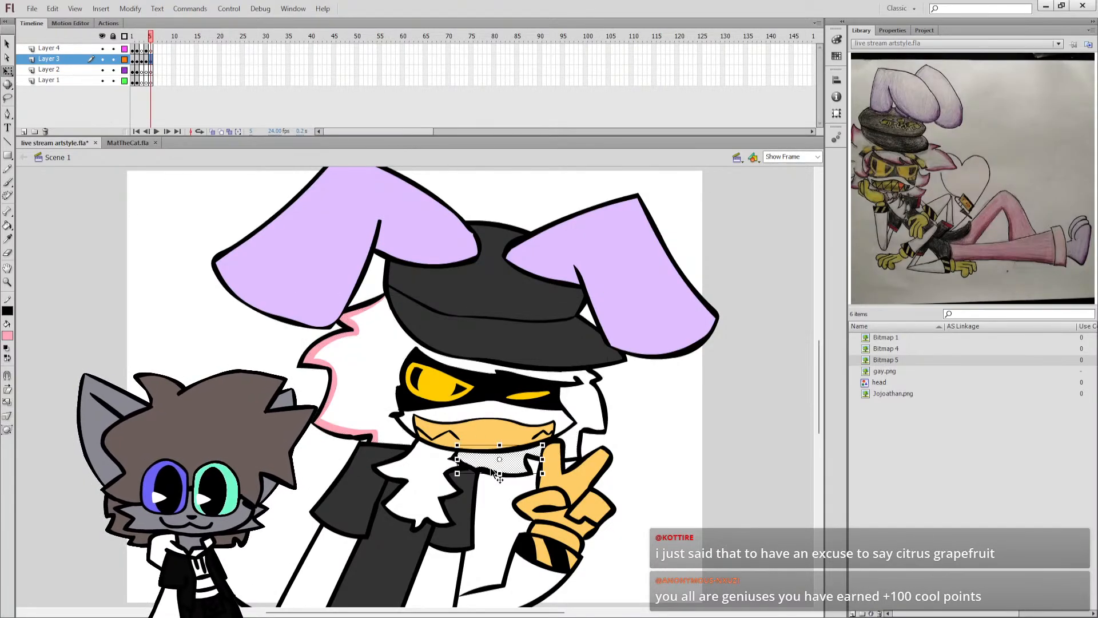
shift+click(552, 430)
key(b)
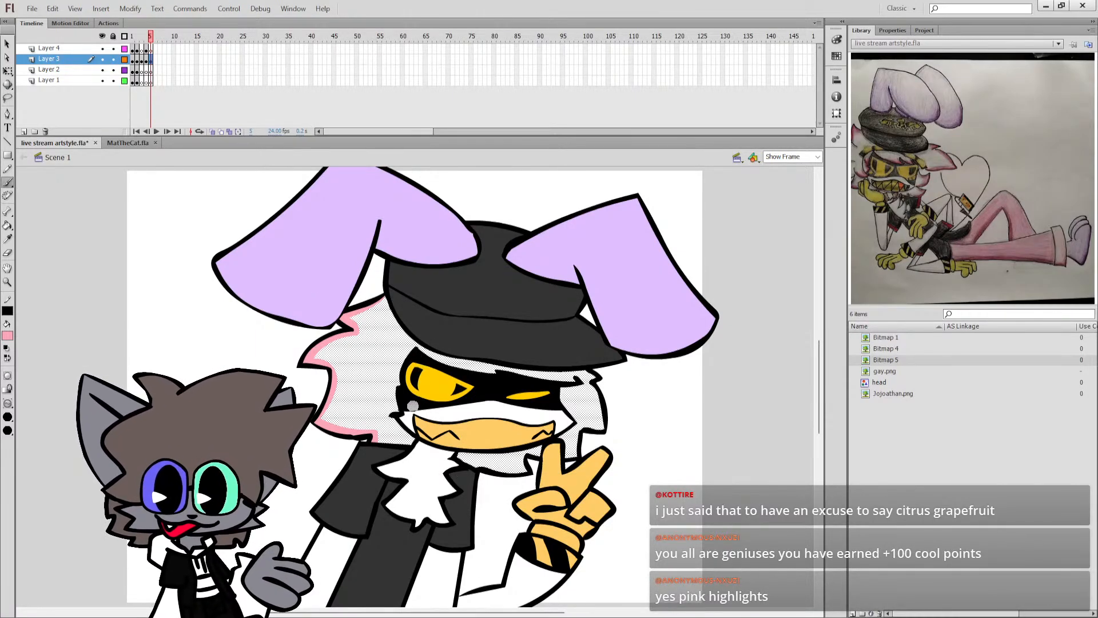
mouse_move(393, 415)
mouse_down()
mouse_move(419, 348)
mouse_move(477, 373)
mouse_move(582, 379)
mouse_up()
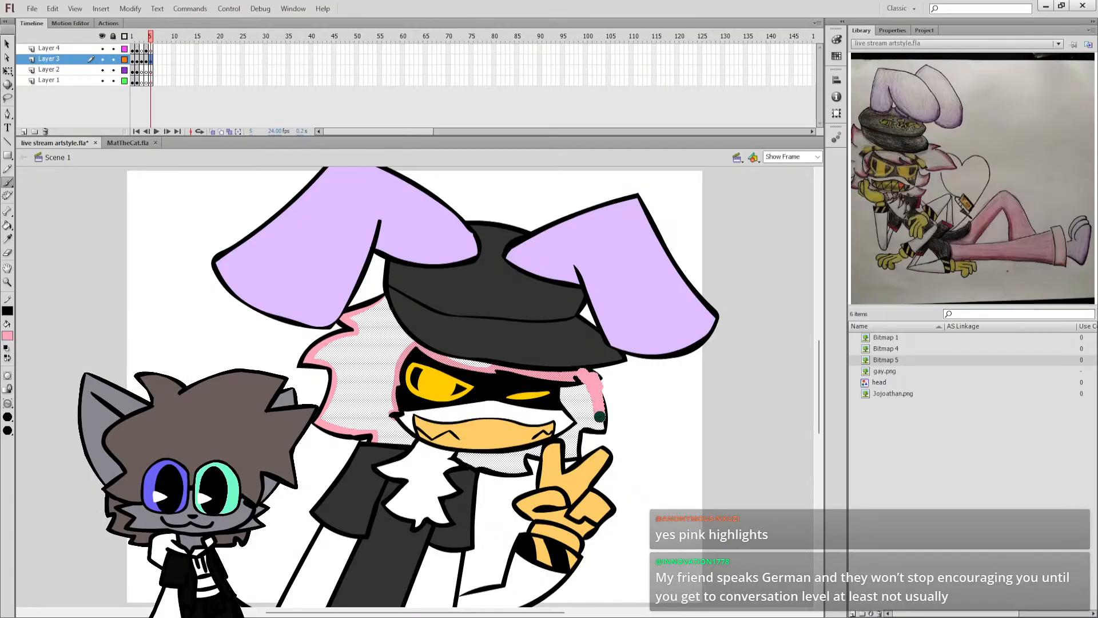
mouse_move(579, 427)
mouse_down()
mouse_move(573, 455)
mouse_move(557, 458)
mouse_up()
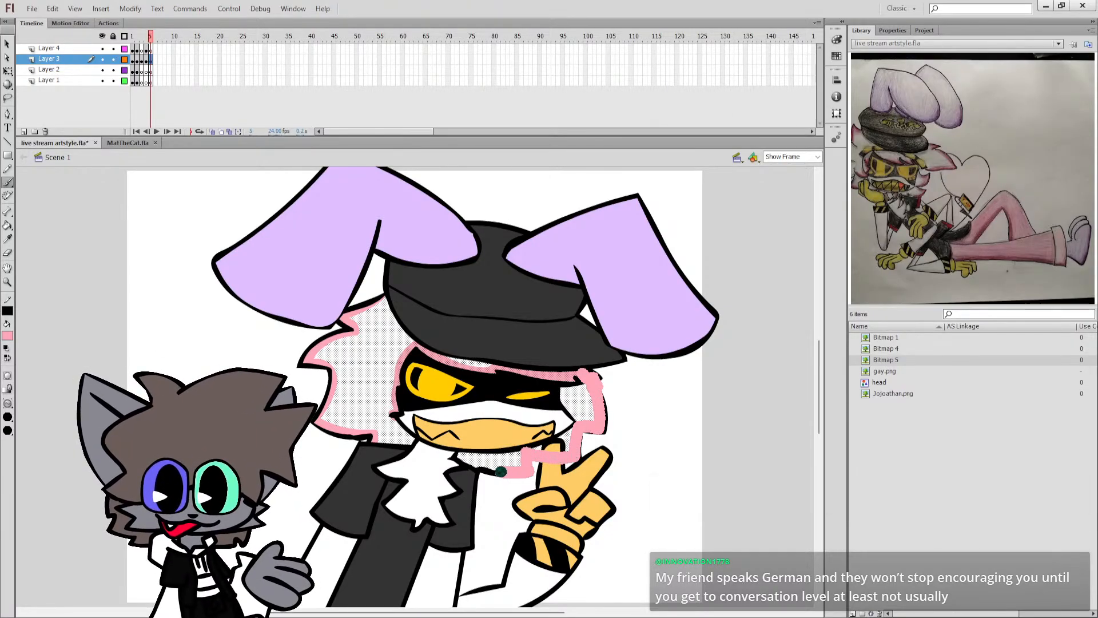
key(ctrl+z)
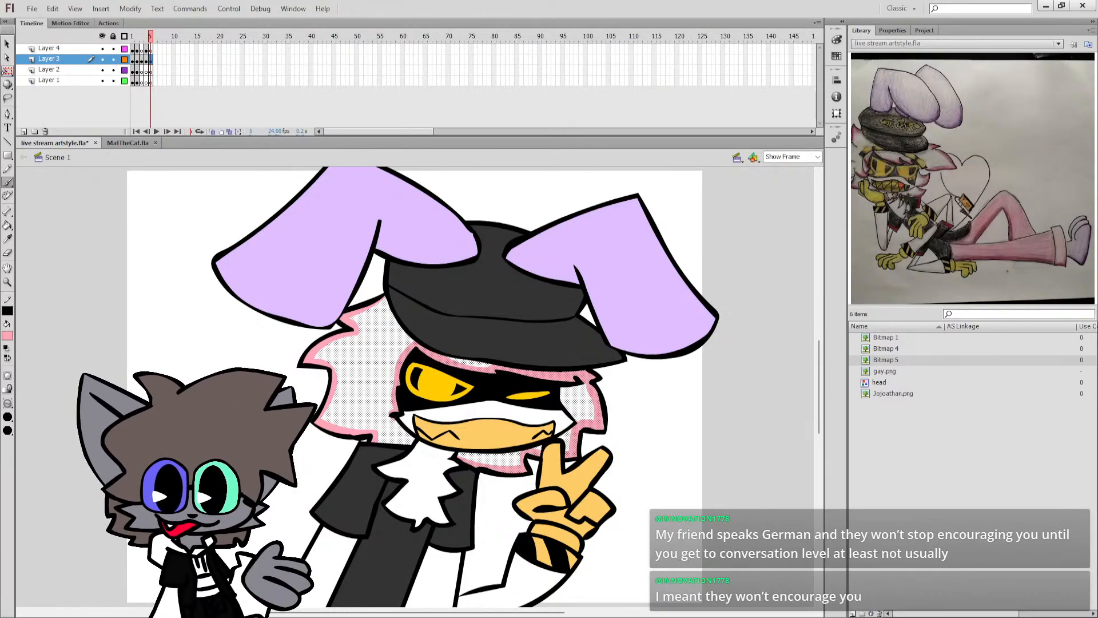
key(q)
click(53, 223)
key(ctrl+s)
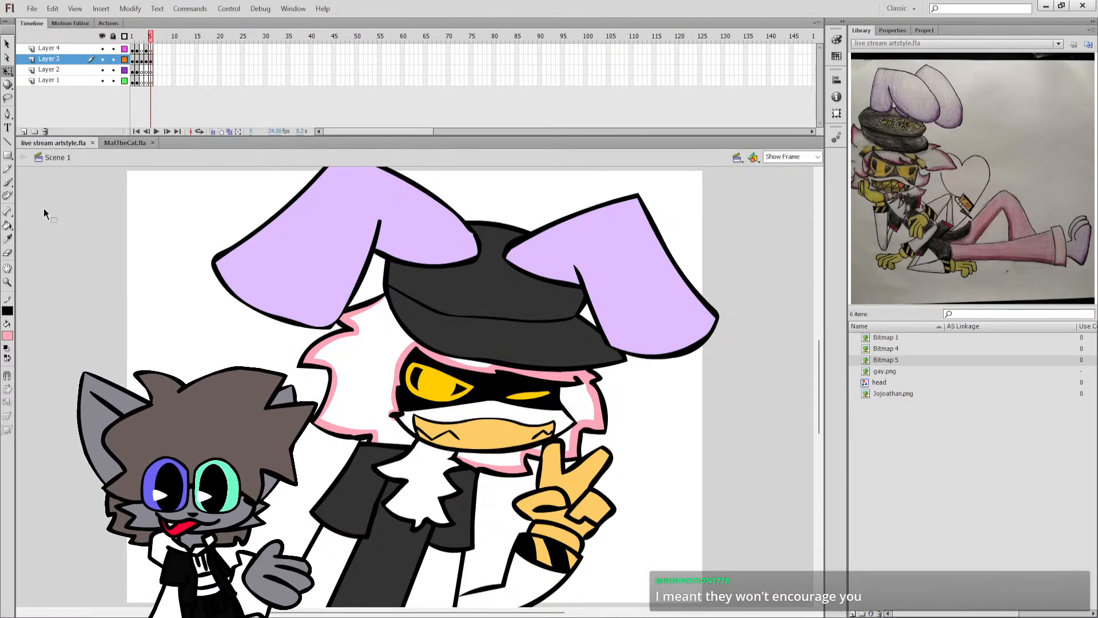
Select the mouth fill, pick red with a smaller brush, and outline a V shape at the mouth corner nearest the raised hand.
click(527, 440)
key(z)
click(526, 441)
key(b)
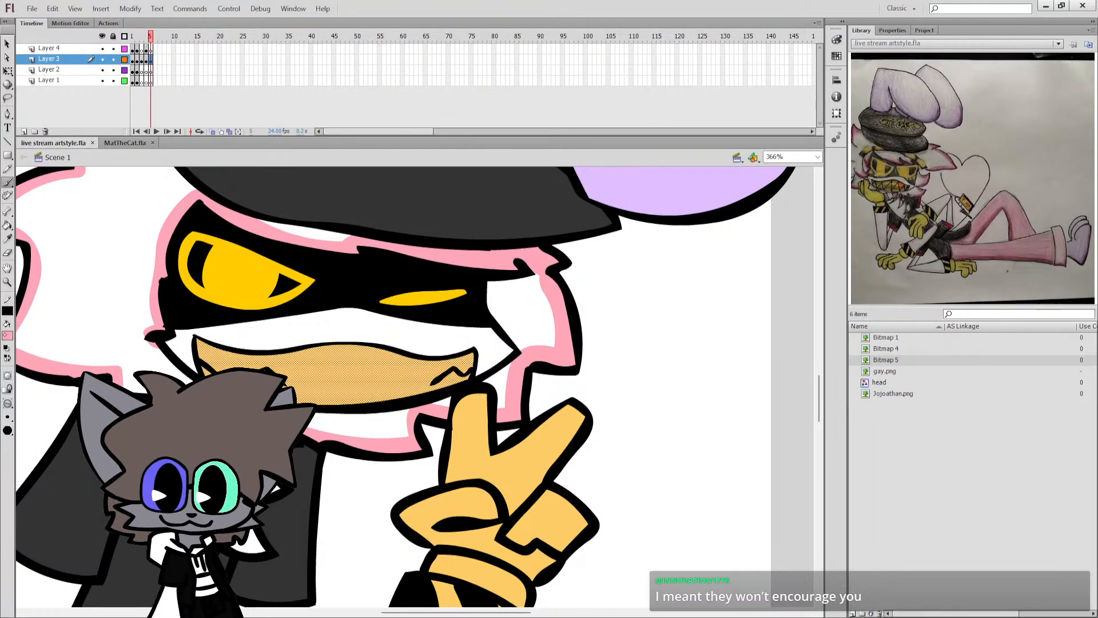
click(6, 335)
click(128, 358)
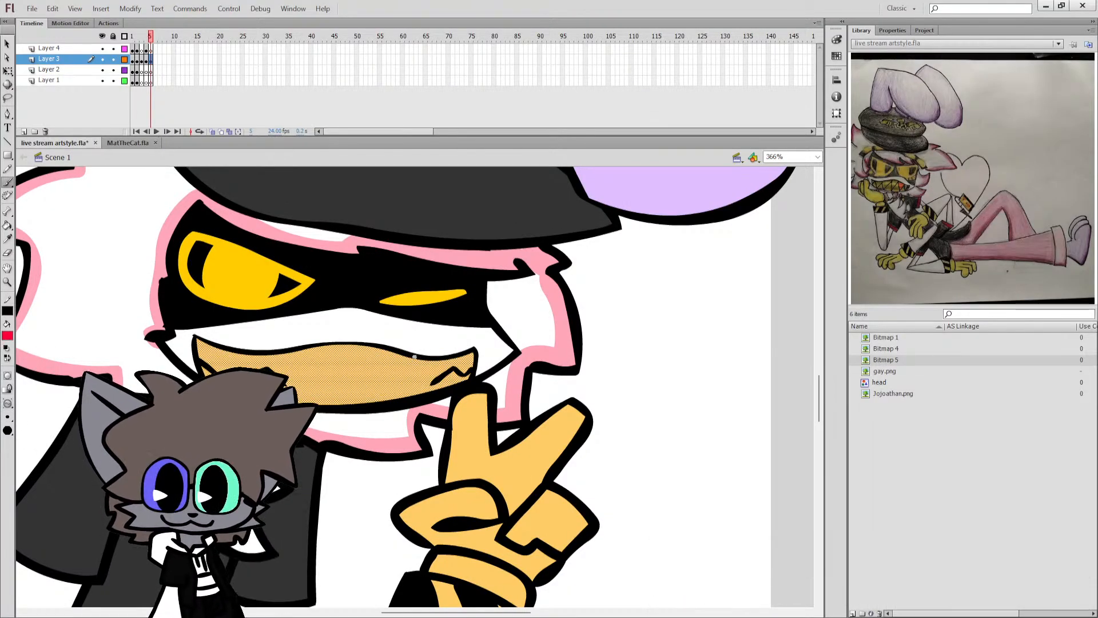
drag(432, 385, 455, 361)
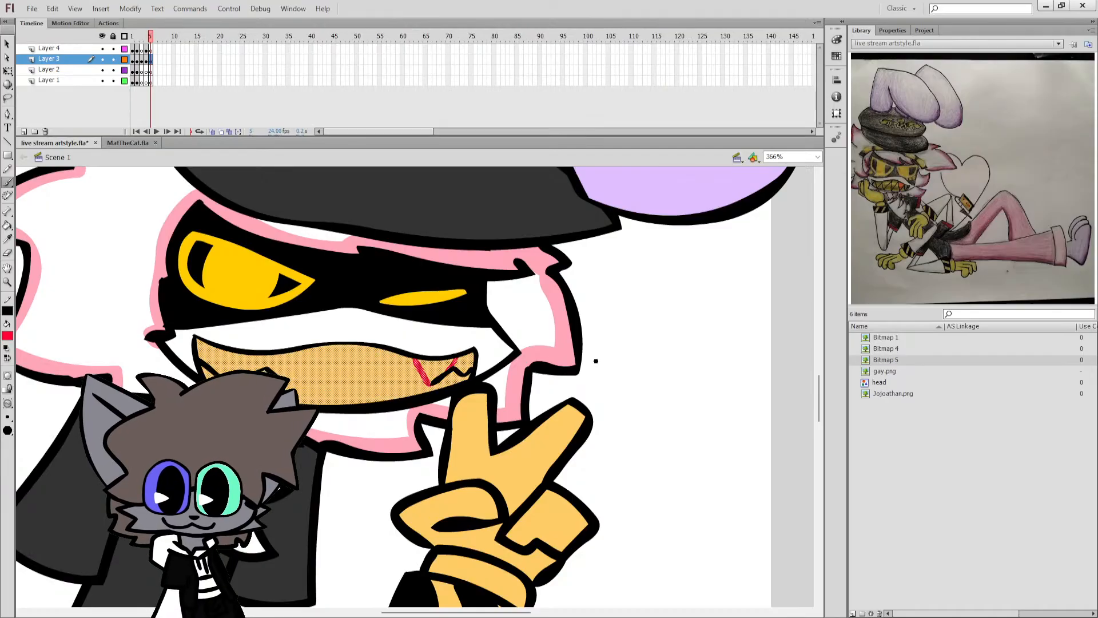
Fill the V-shaped outline in the mouth with red and shift the fill to orange-red.
click(7, 71)
click(668, 307)
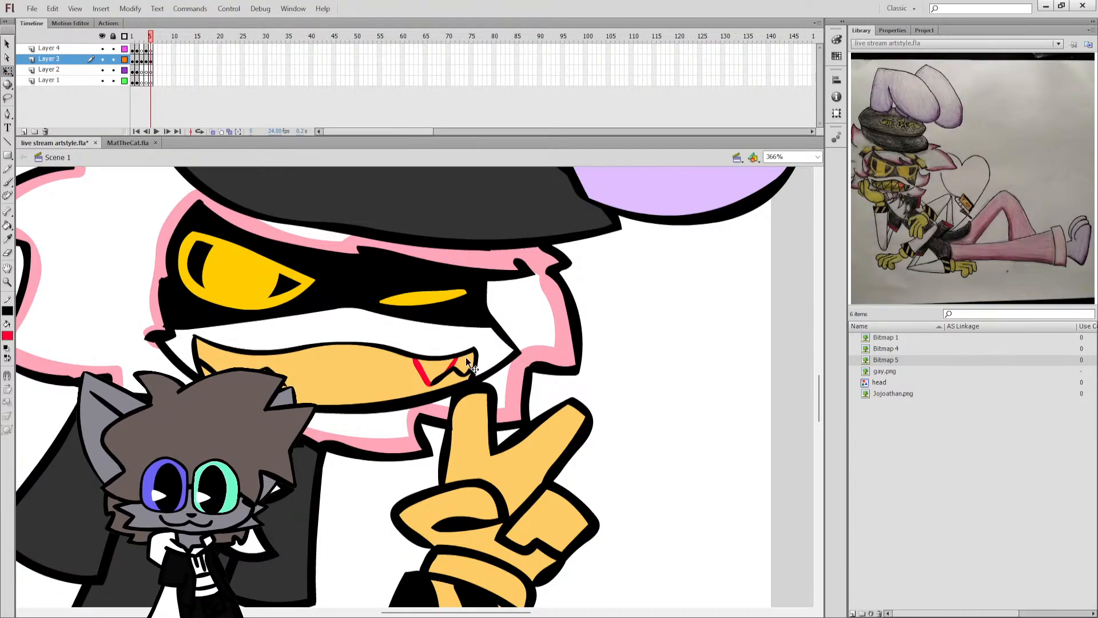
key(k)
click(440, 365)
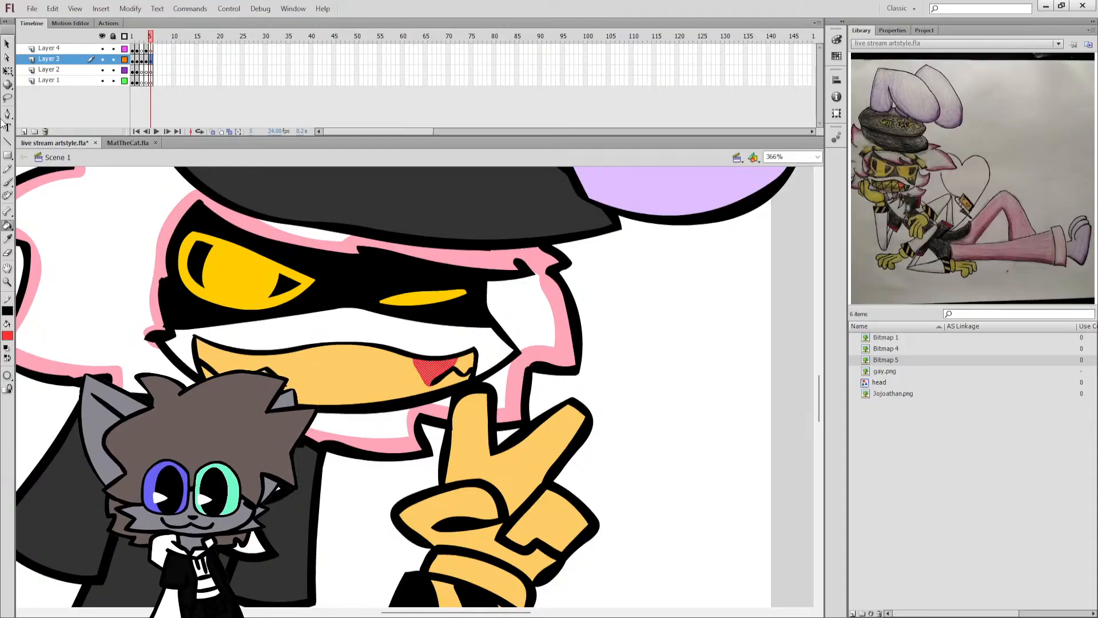
click(7, 72)
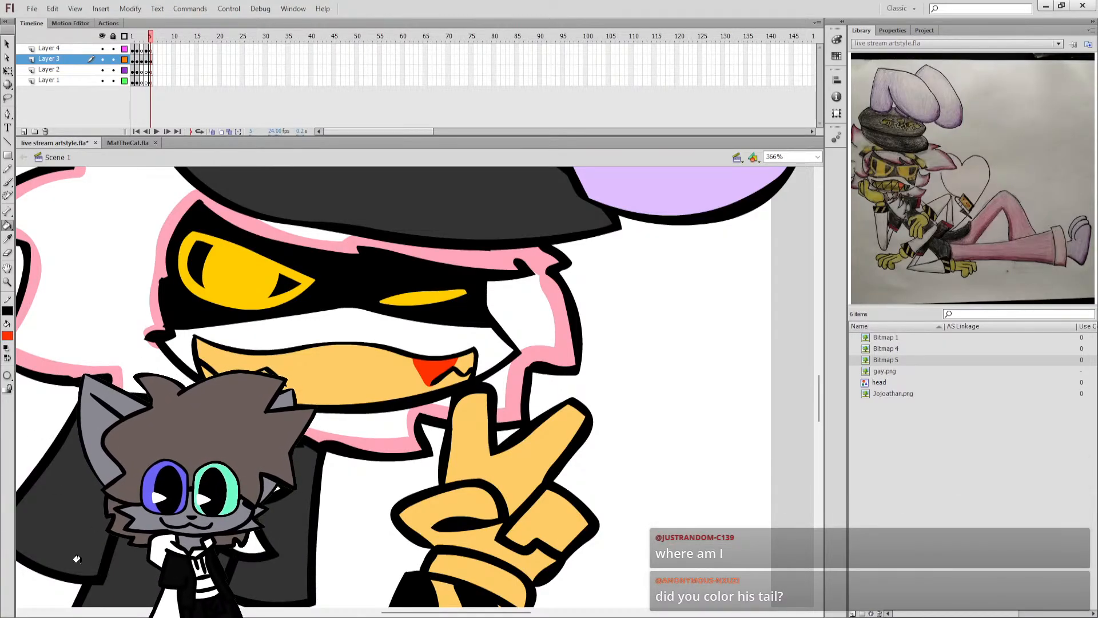
Brush black details on the tail's yellow tip, with a thicker lower outline and three short vertical bars.
click(818, 157)
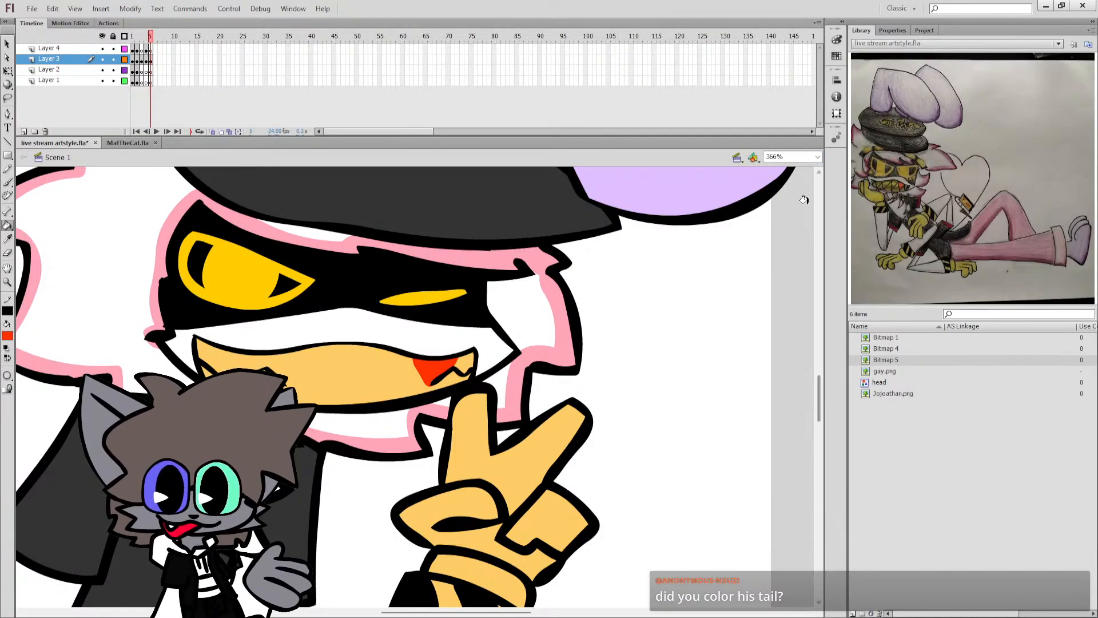
click(809, 174)
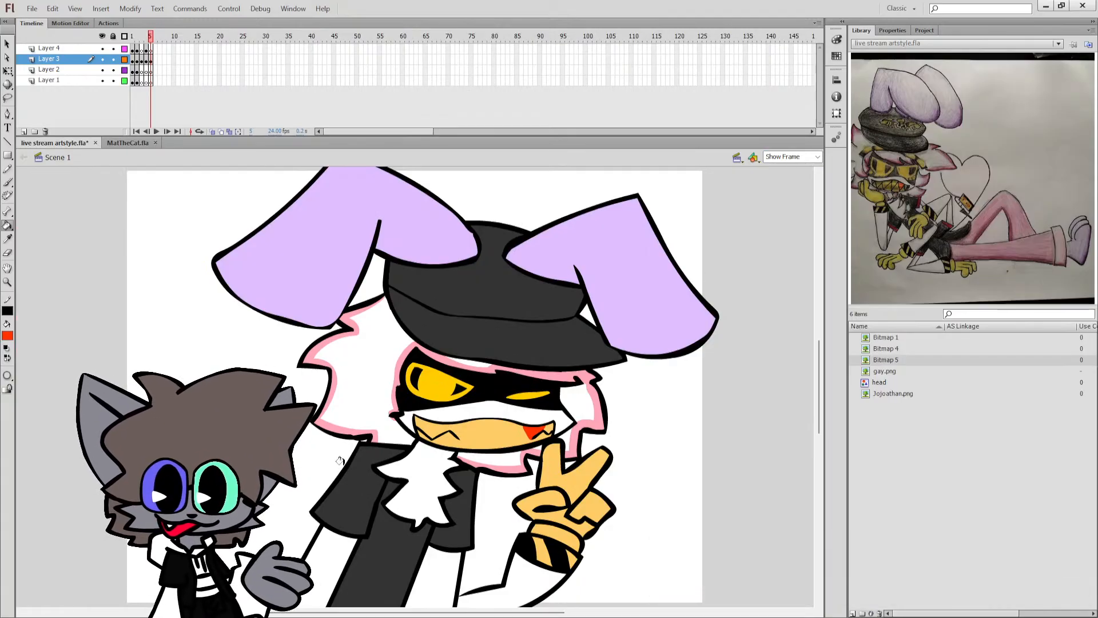
key(z)
click(178, 440)
key(b)
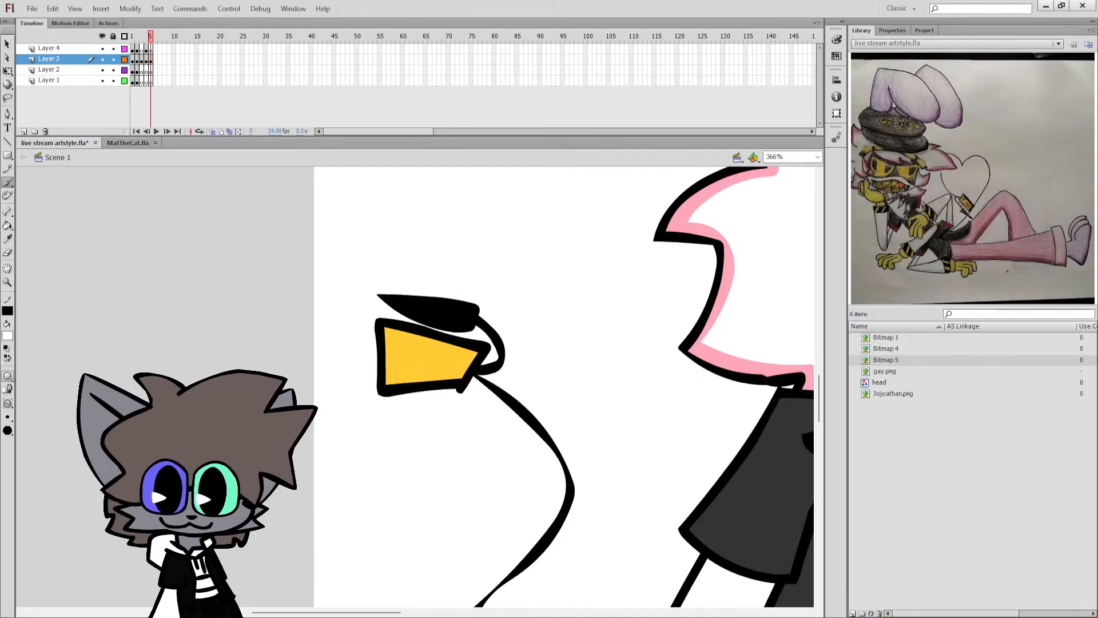
drag(385, 382, 466, 377)
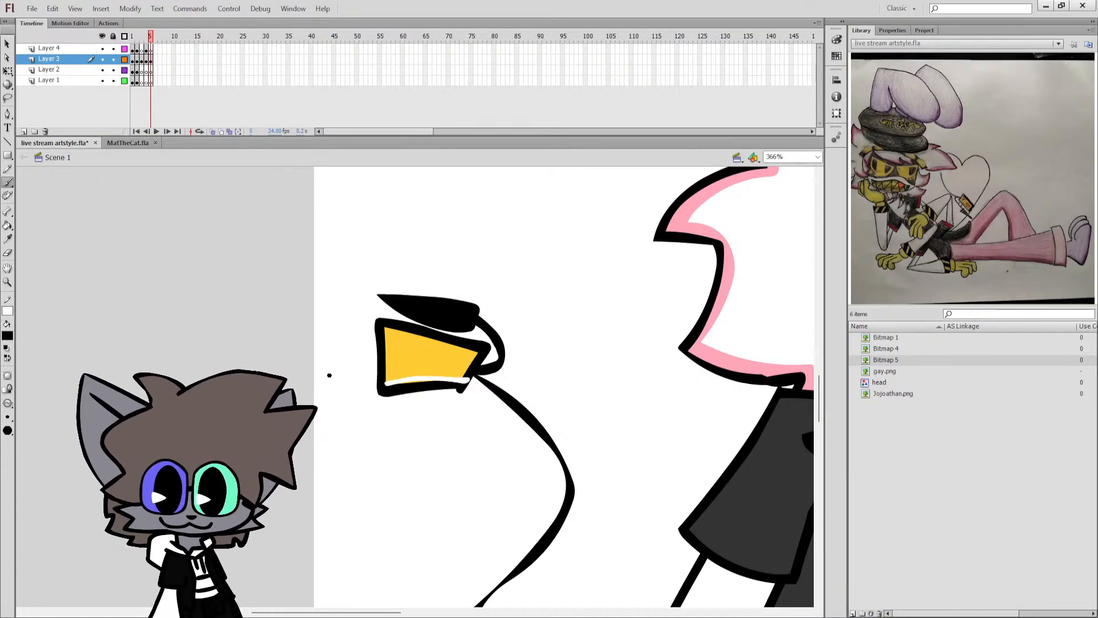
key(k)
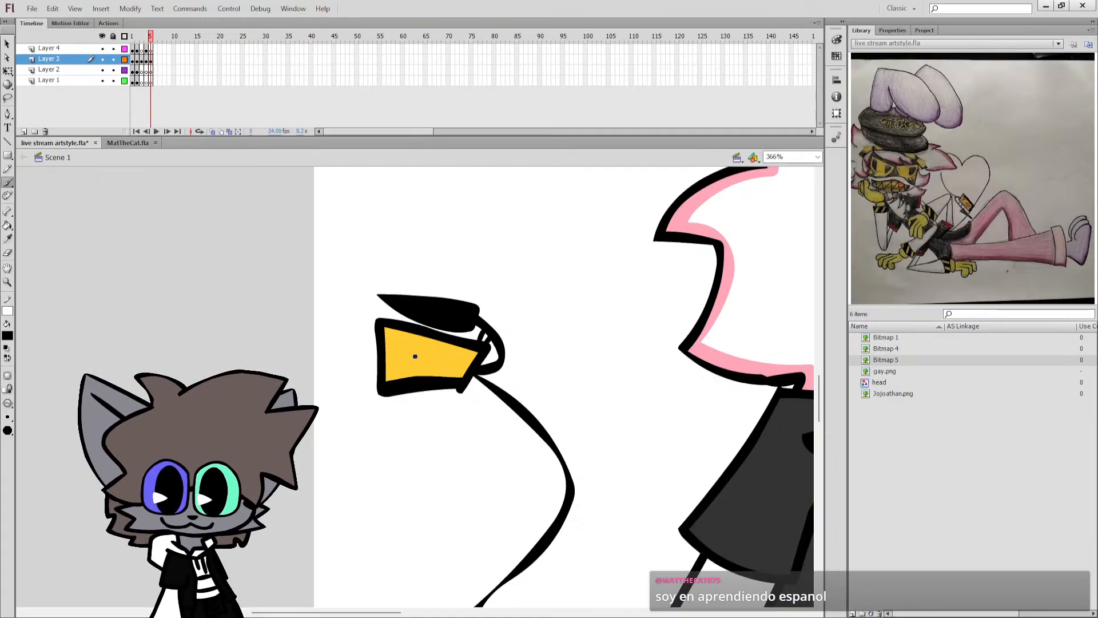
mouse_move(401, 367)
mouse_down()
mouse_move(403, 344)
mouse_move(450, 351)
mouse_up()
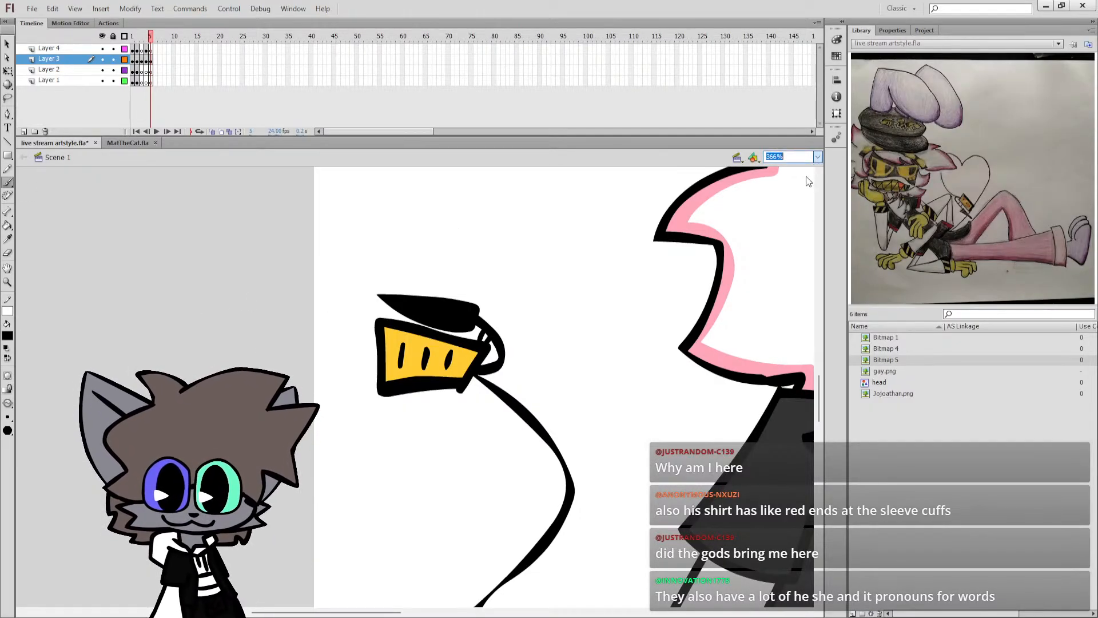
Sample the mouth's orange-red as the brush colour and select the dark fills of both short sleeves.
key(ctrl+2)
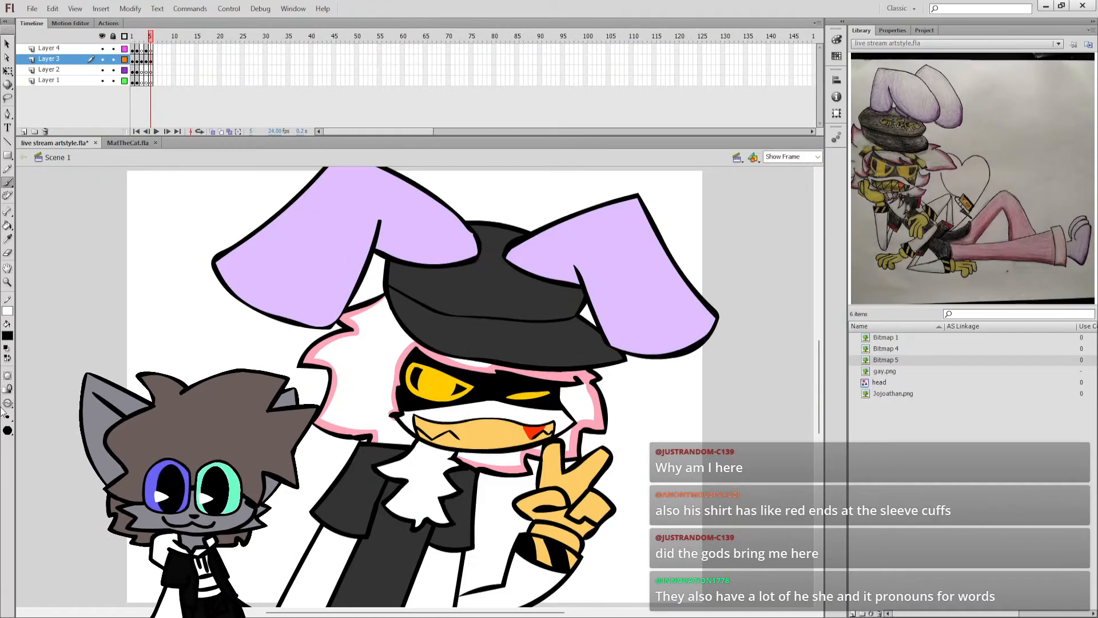
alt+click(520, 436)
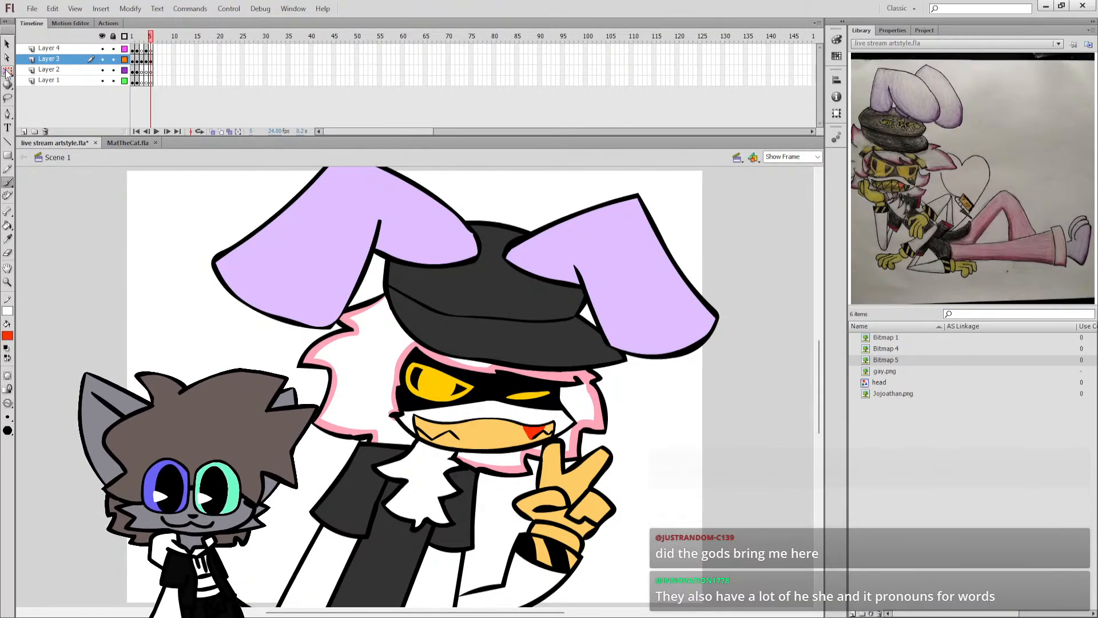
click(7, 73)
click(367, 515)
scroll(380, 504, down, 2)
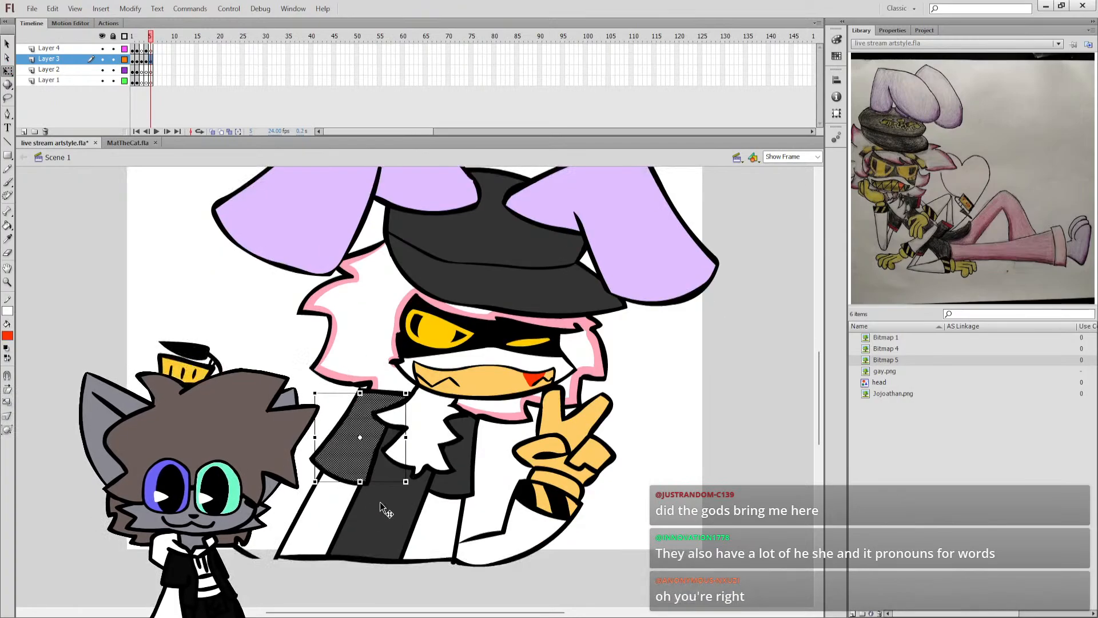
shift+click(450, 478)
key(b)
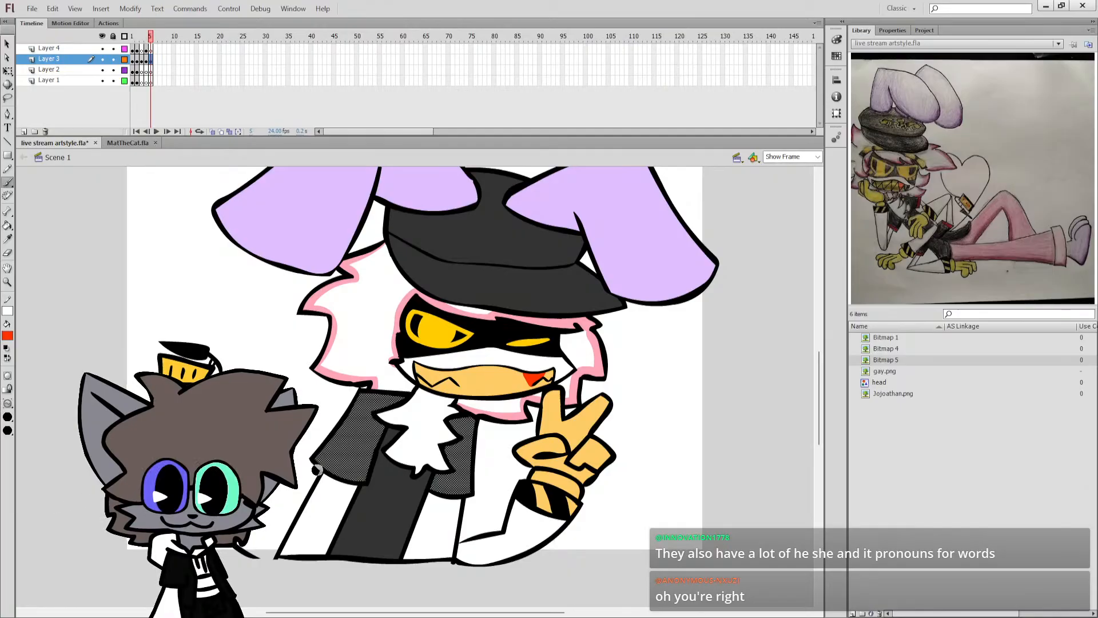
Try brushing orange-red bands across both sleeve hems and undo the strokes.
drag(313, 456, 366, 480)
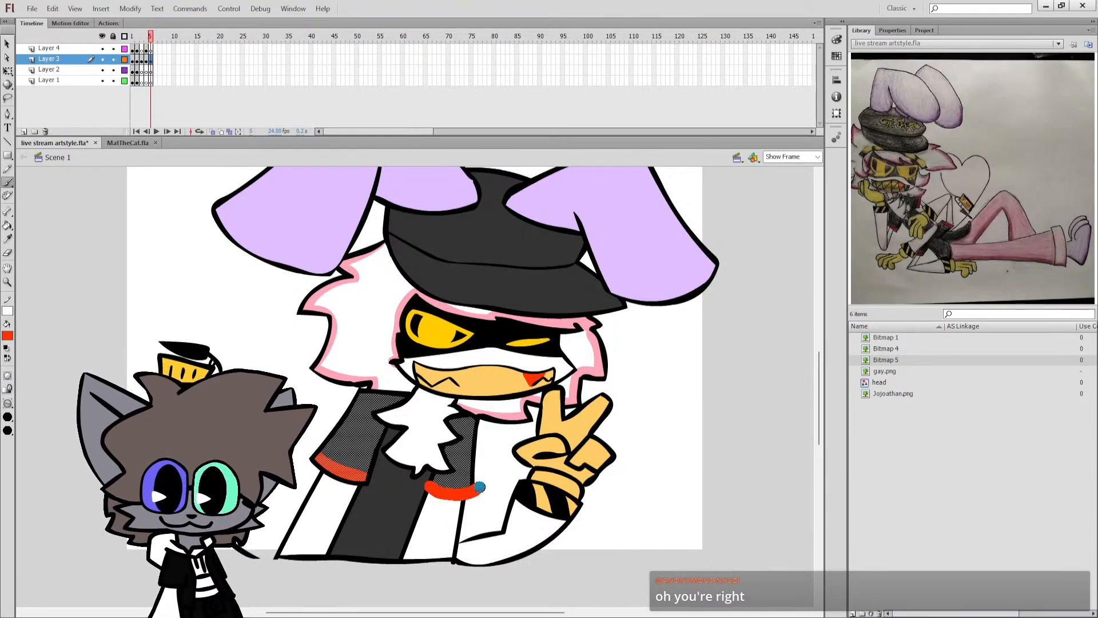
mouse_move(479, 486)
mouse_down()
mouse_move(470, 484)
mouse_move(483, 485)
mouse_up()
key(ctrl+z)
key(ctrl+z)
key(ctrl+z)
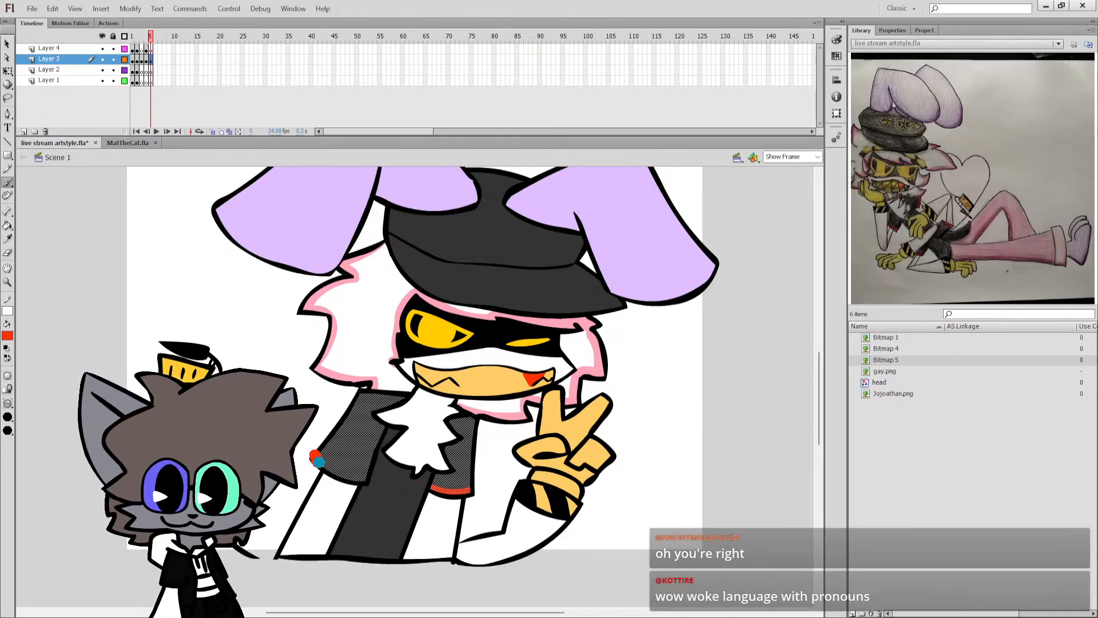
Brush thinner orange-red bands along both sleeve hems, clear the selection and save the document.
drag(347, 478, 366, 479)
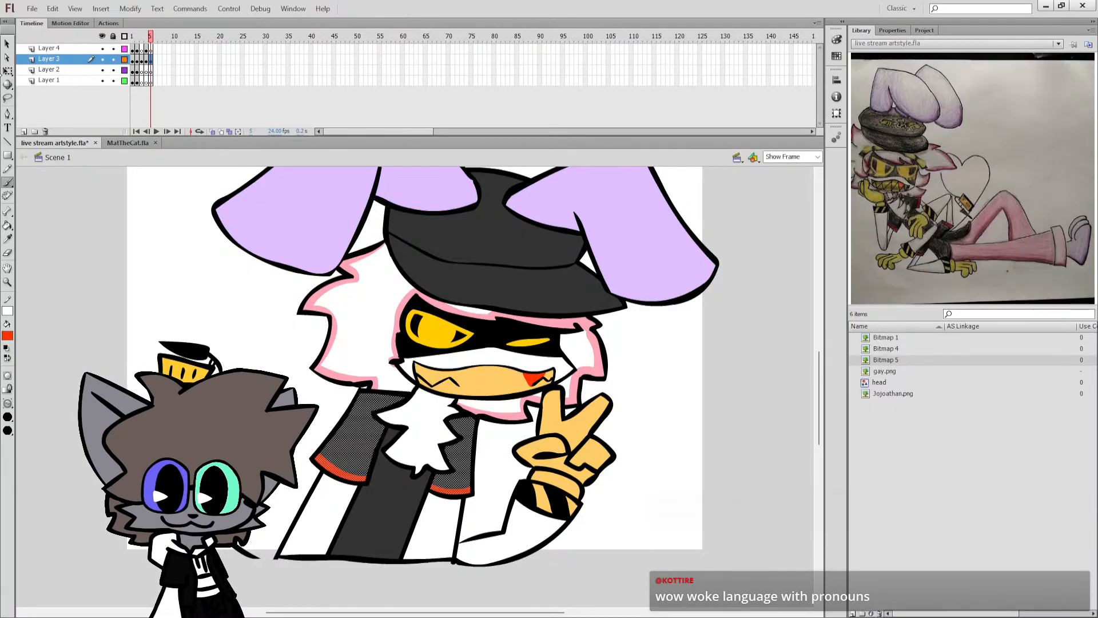
click(8, 71)
click(44, 205)
key(ctrl+s)
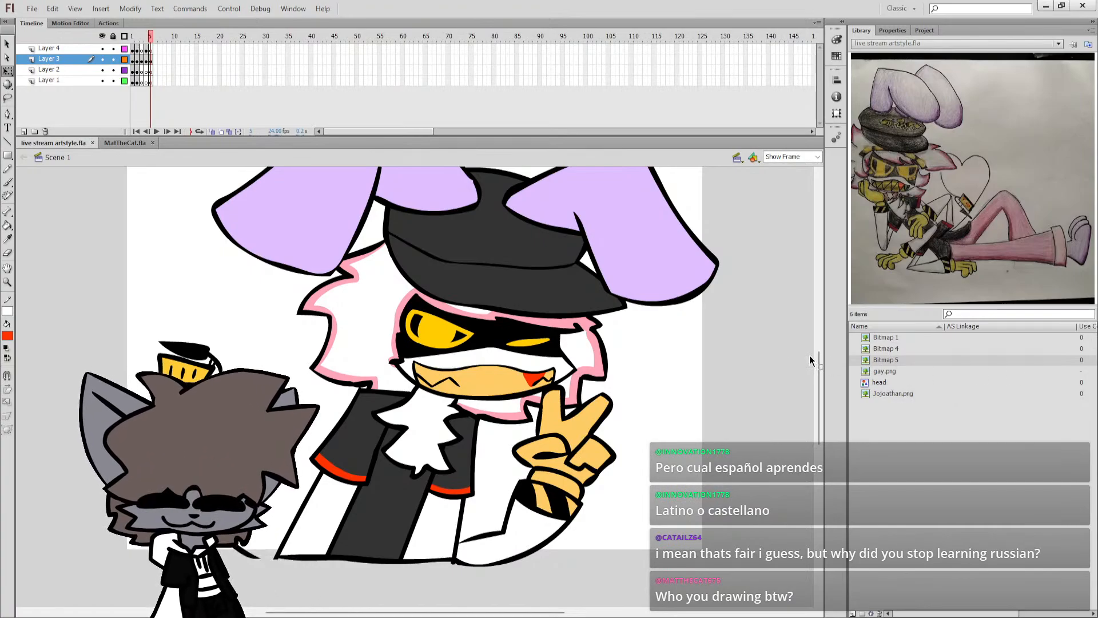
Shift the whole character drawing slightly to the left on the stage and save the document.
scroll(747, 359, up, 3)
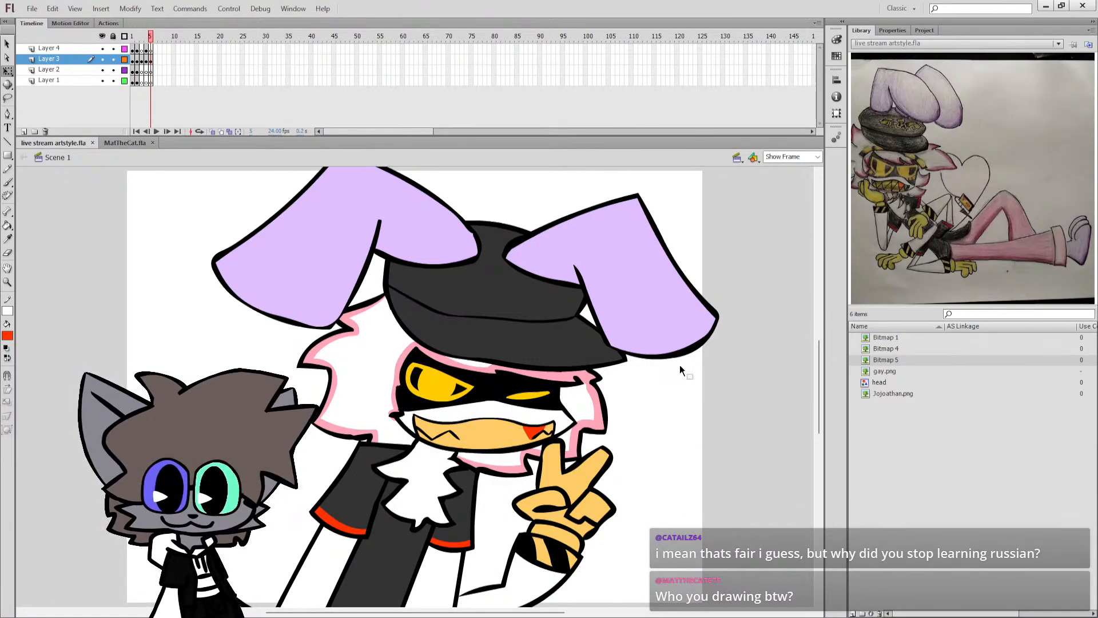
click(483, 289)
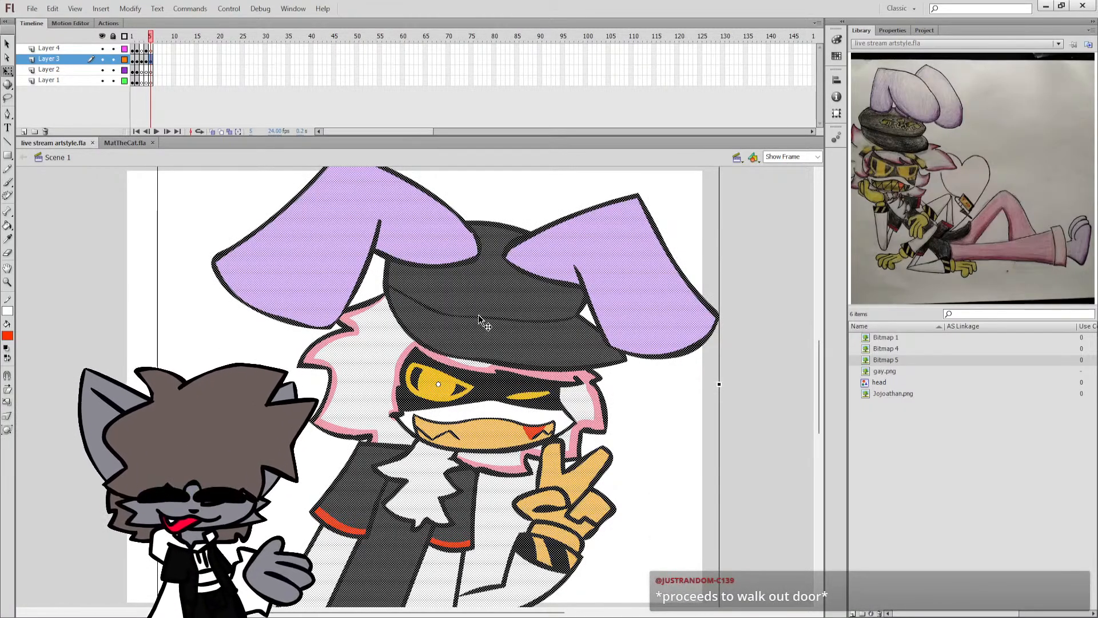
drag(479, 314, 458, 314)
click(650, 436)
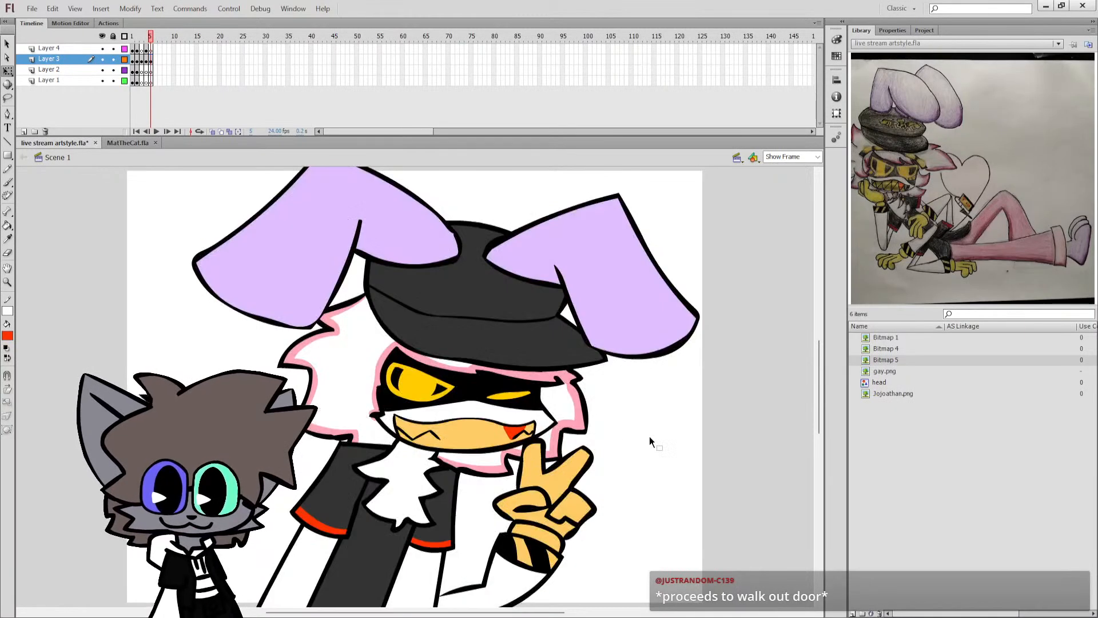
key(ctrl+s)
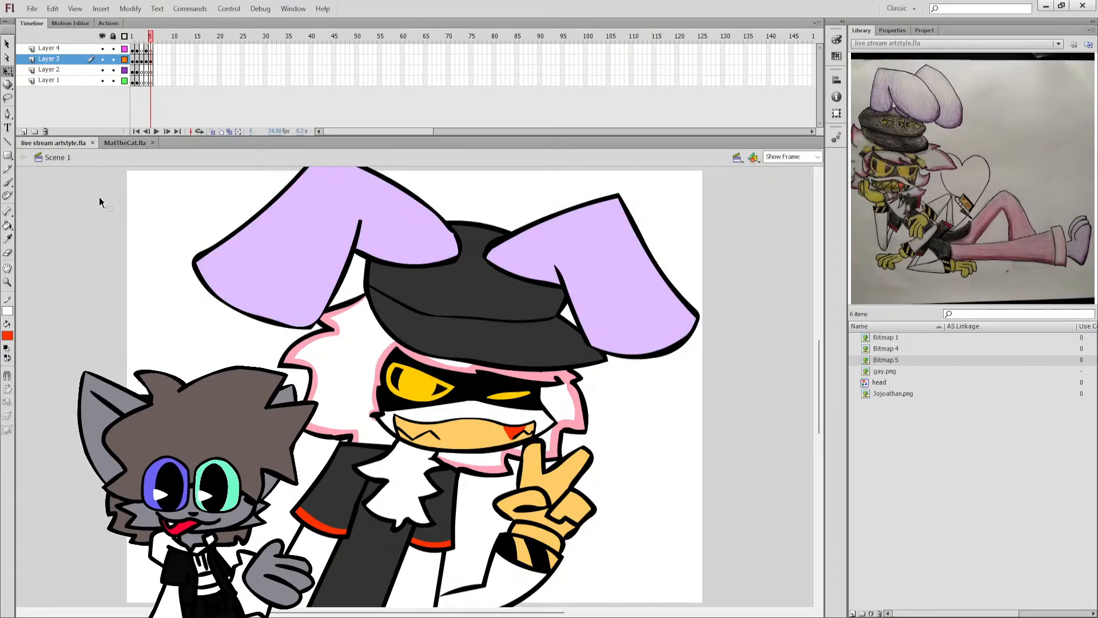
Select frame 6 across all four layers in the timeline.
drag(156, 50, 158, 79)
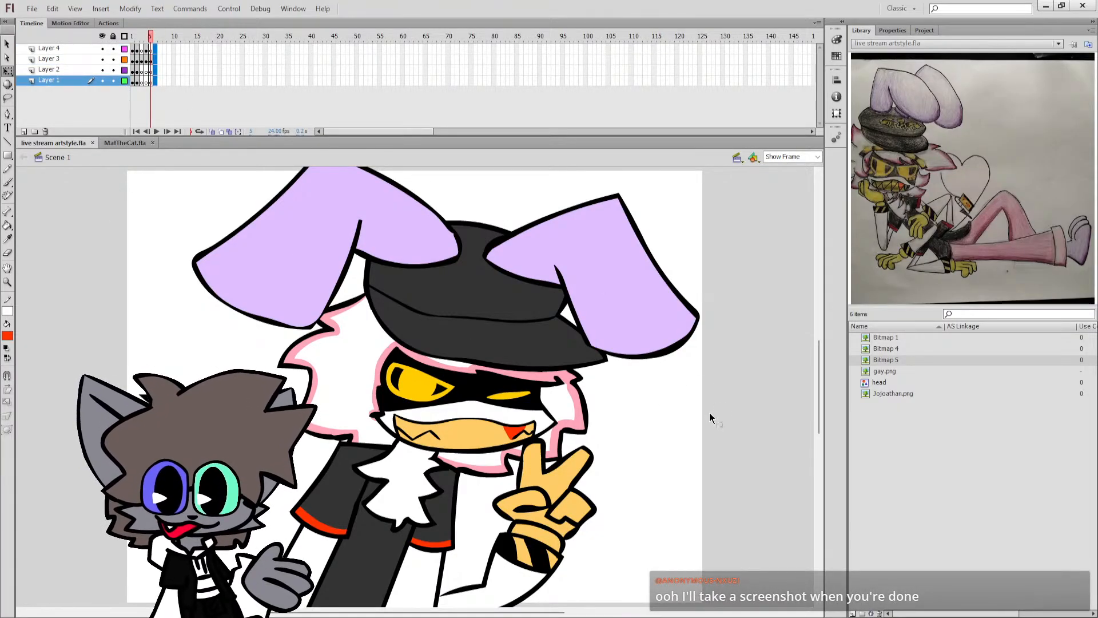
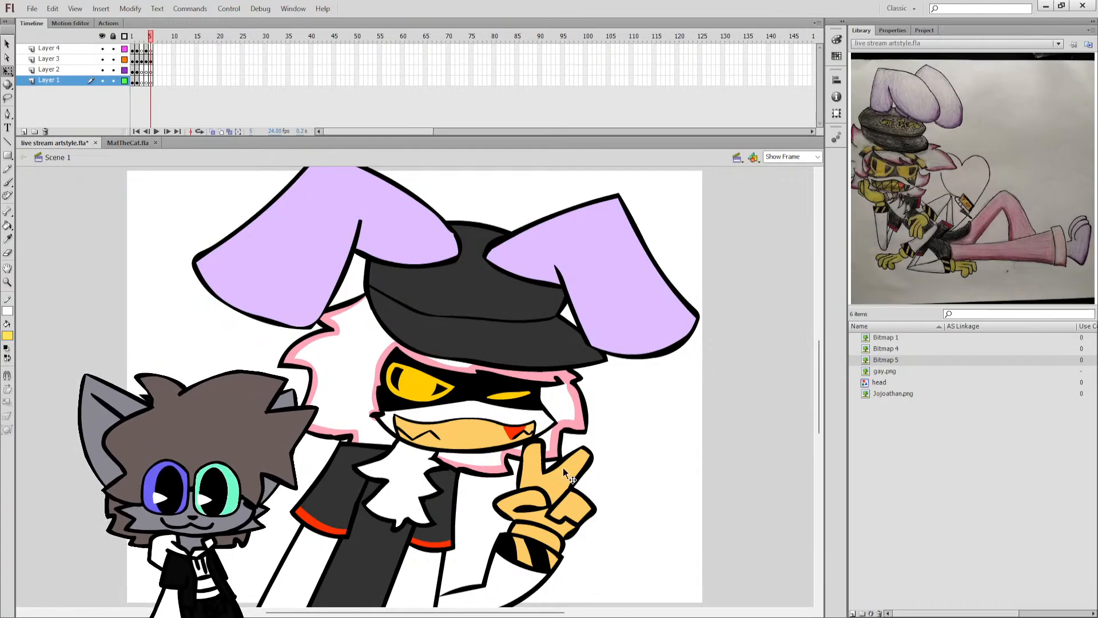
Refill the character's raised hand, glove cuff and mouth area with pale yellow and save the document.
key(k)
click(547, 490)
key(ctrl+z)
click(543, 482)
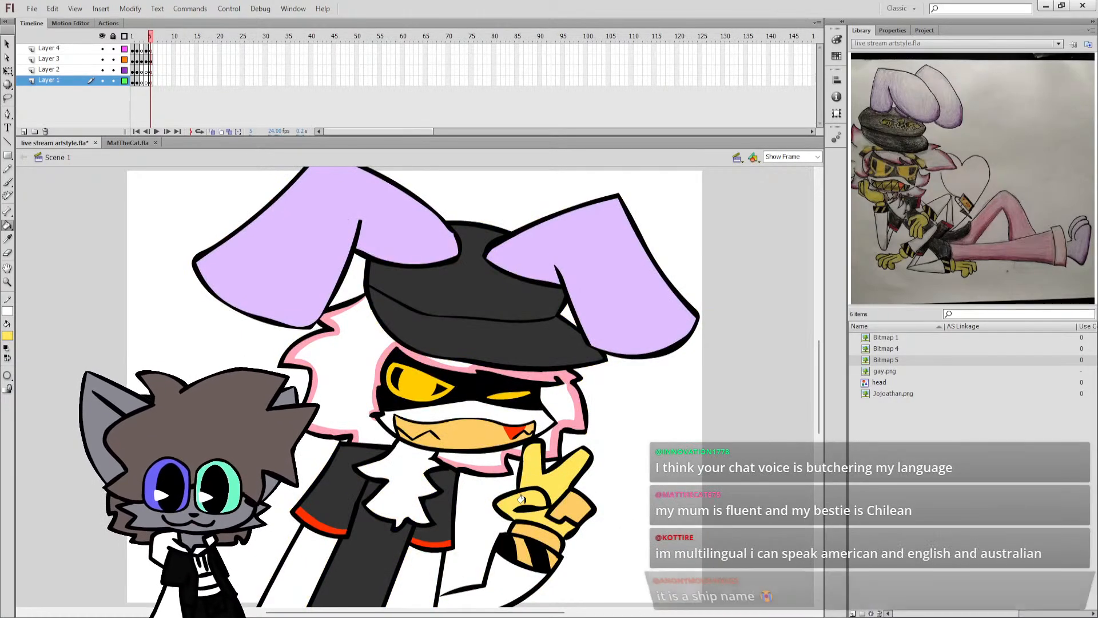
key(ctrl+s)
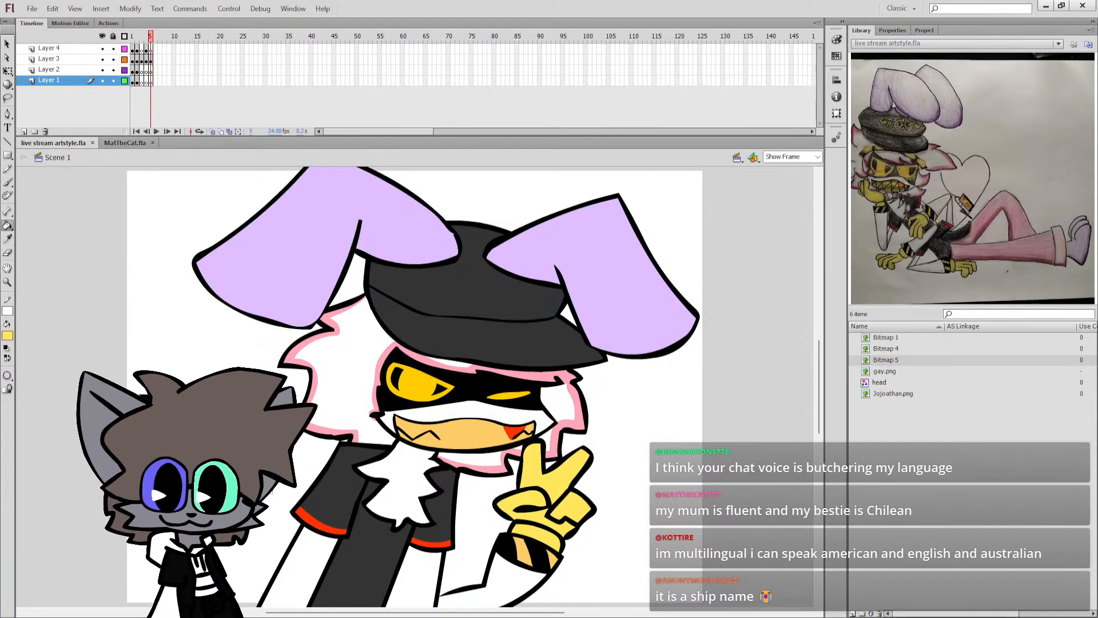
click(471, 435)
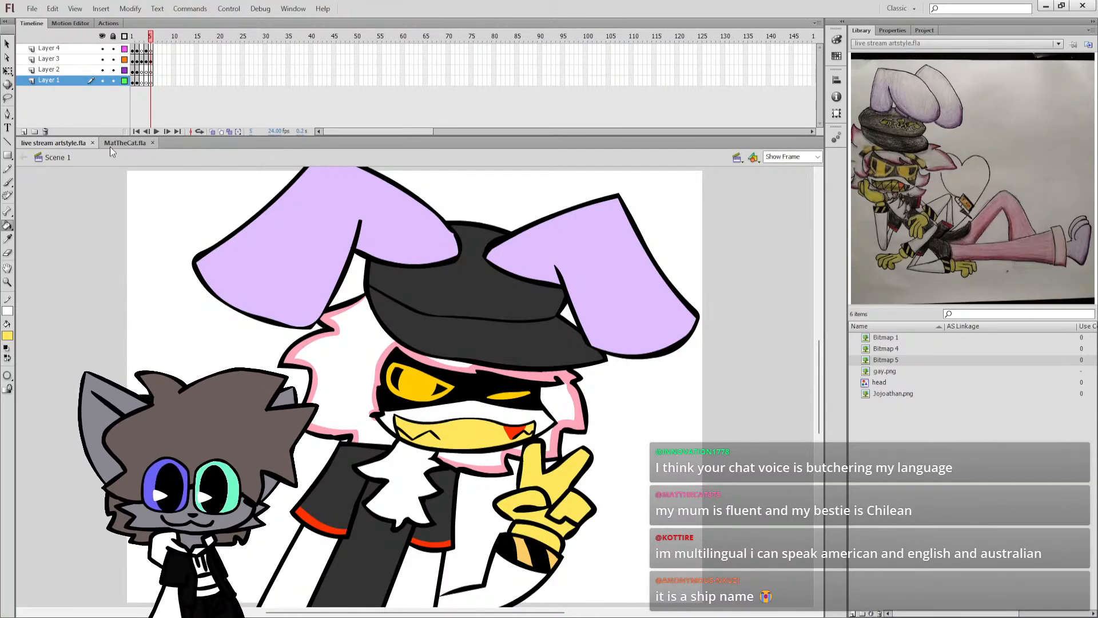
key(ctrl+s)
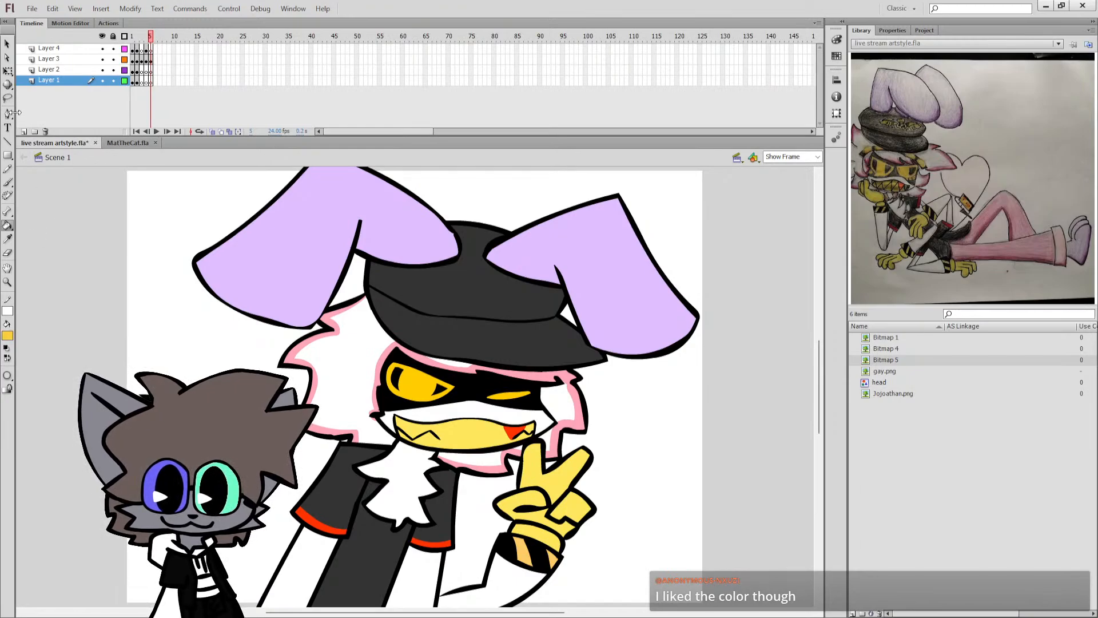
Select the hat's dark grey crown and brush a golden-yellow winged emblem across its front.
click(7, 72)
click(473, 309)
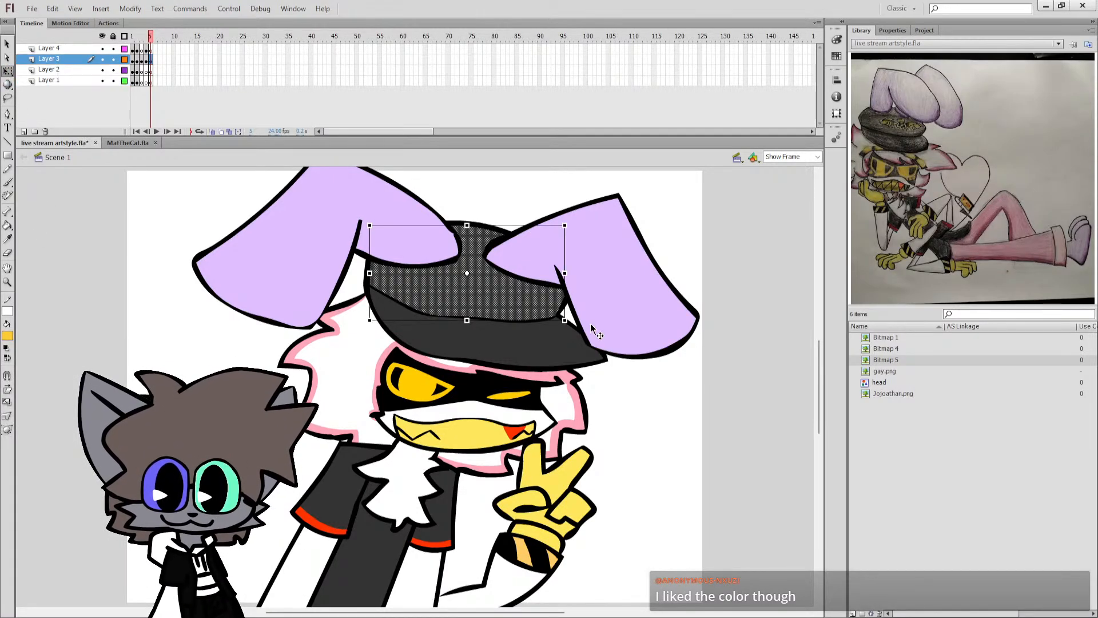
key(b)
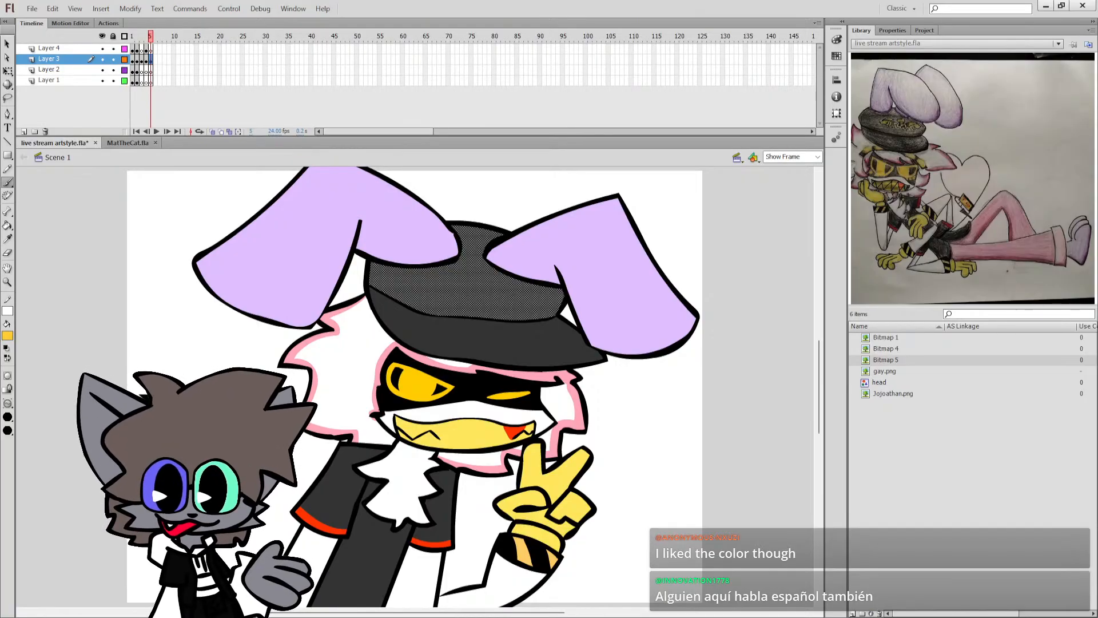
mouse_move(477, 287)
mouse_down()
mouse_move(386, 290)
mouse_move(470, 288)
mouse_move(396, 290)
mouse_up()
key(ctrl+z)
drag(486, 293, 548, 304)
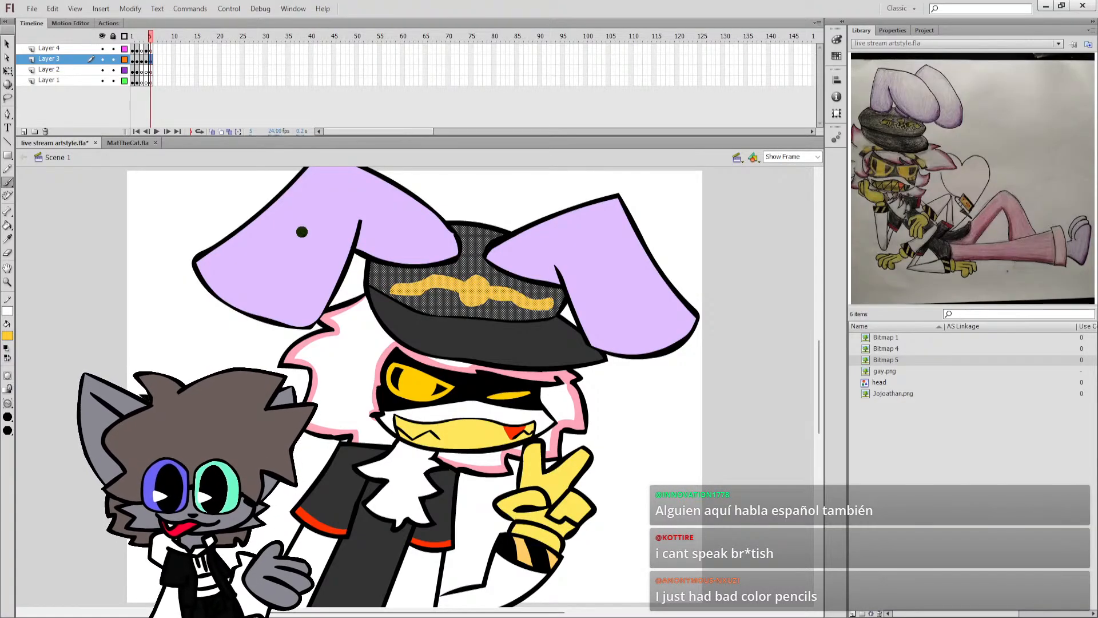
click(8, 71)
click(74, 229)
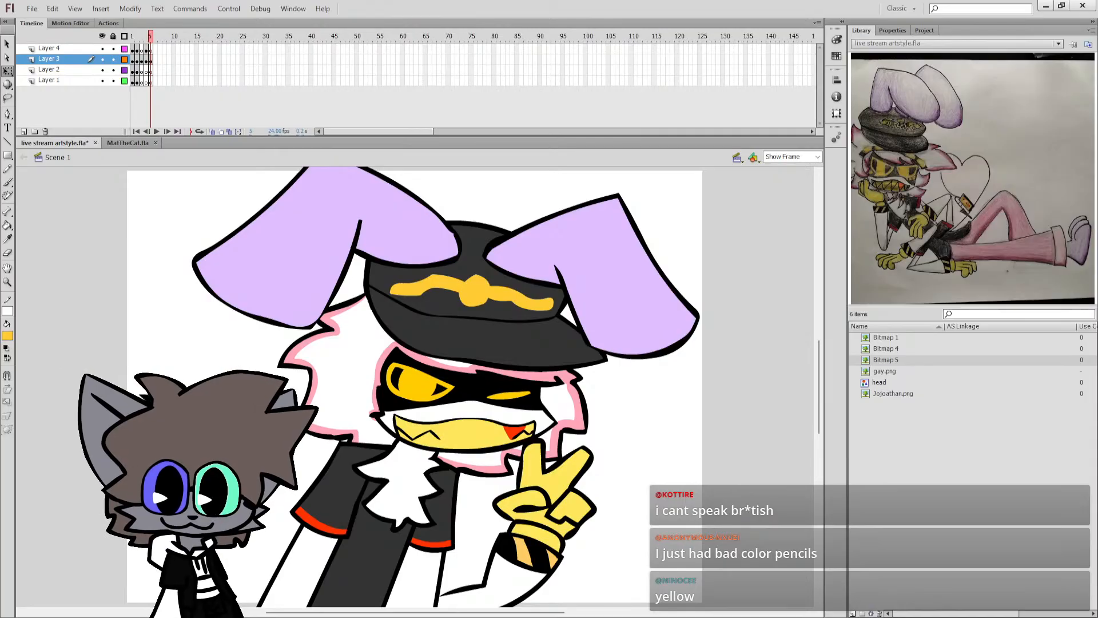
Copy the golden hat emblem, undo back past the pale yellow hand and mouth fills and save the document.
key(k)
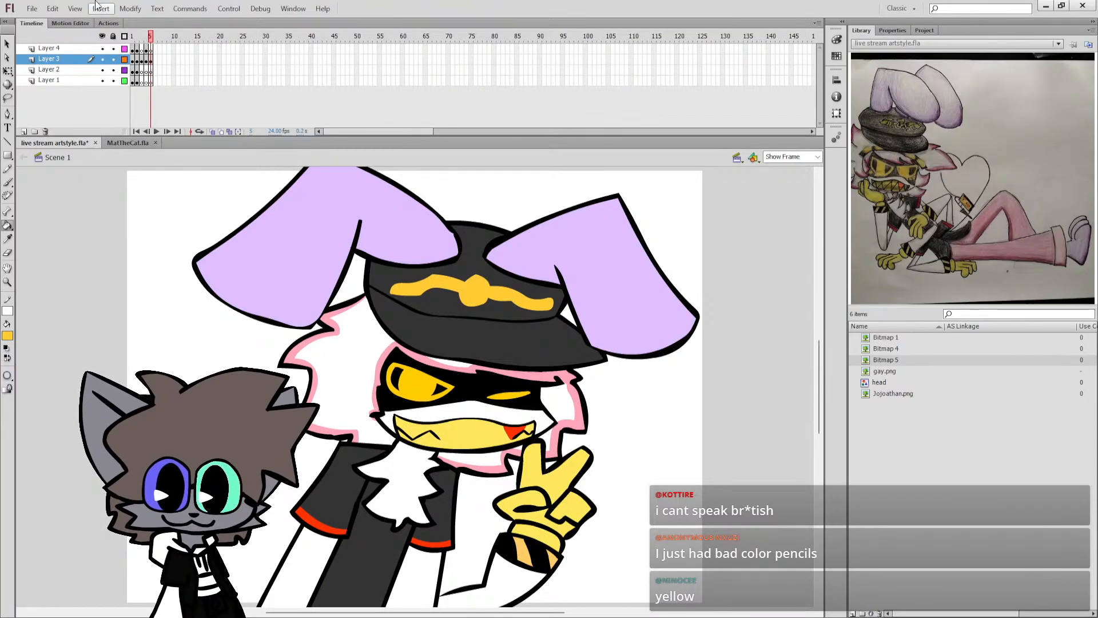
click(8, 71)
click(543, 291)
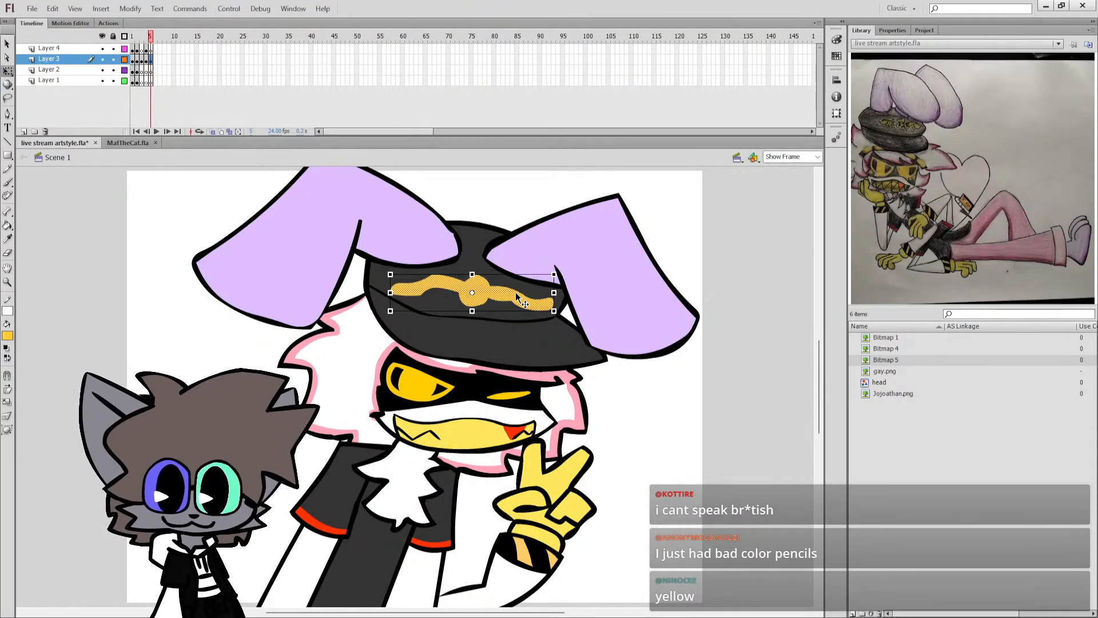
key(ctrl+z)
key(ctrl+z)
key(ctrl+z)
key(ctrl+z)
key(ctrl+z)
key(ctrl+z)
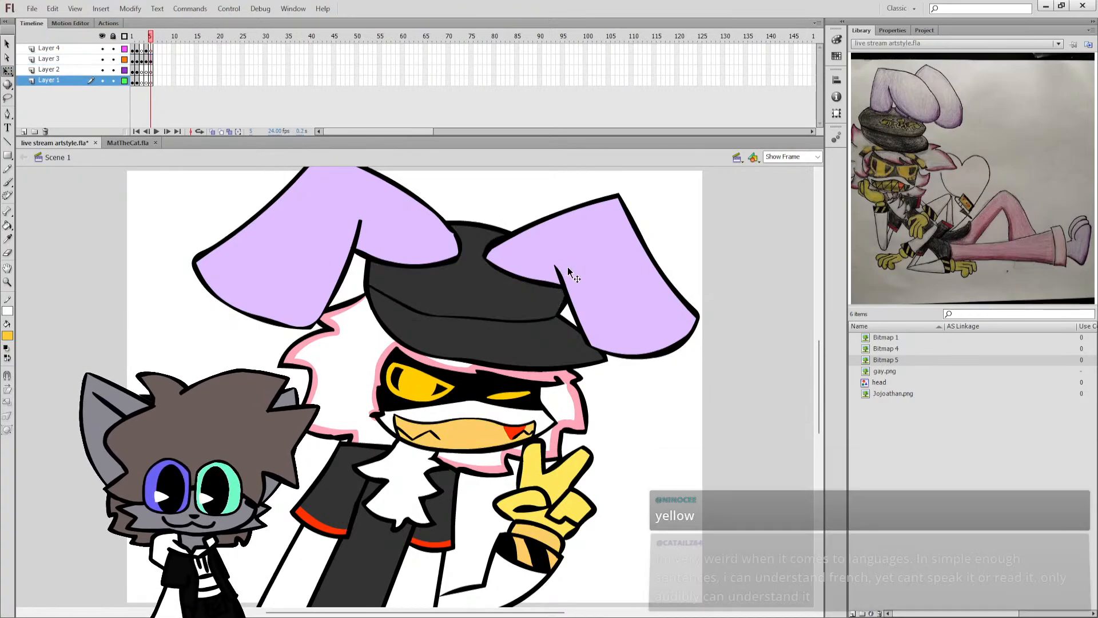
key(ctrl+s)
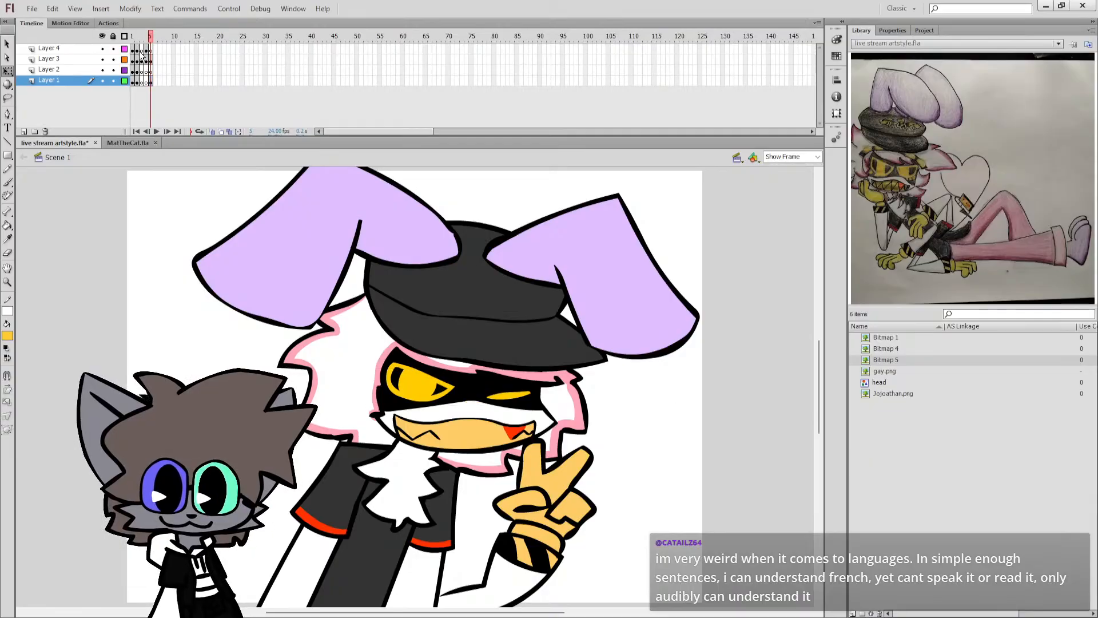
Paste the golden emblem in place on the hat in Layer 3 at frame 5 and save the document.
click(148, 80)
click(152, 80)
click(153, 50)
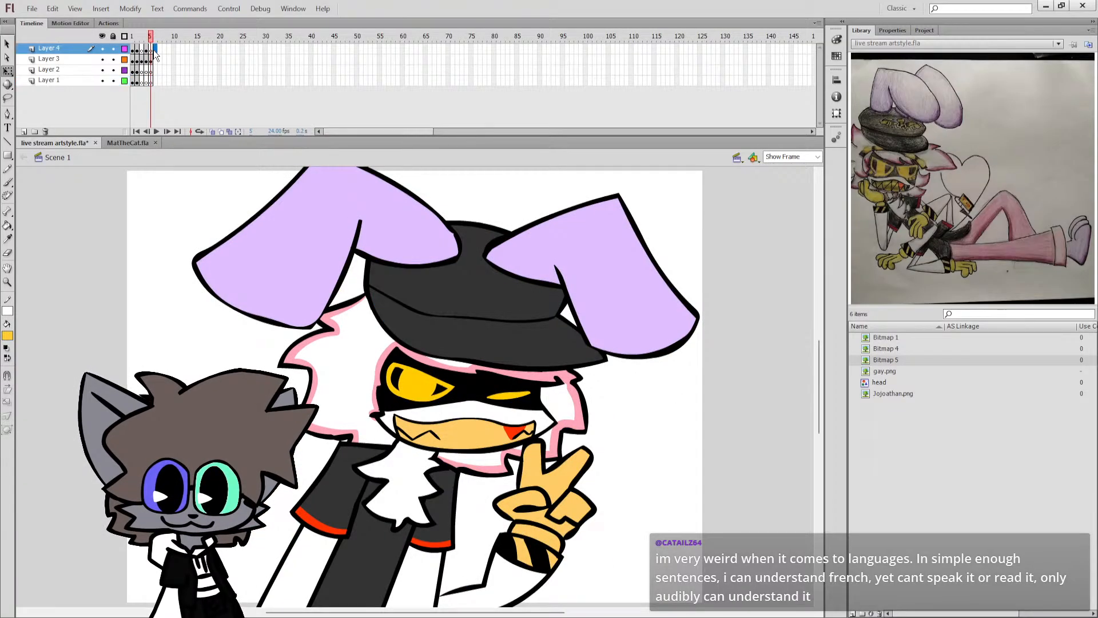
key(ctrl+x)
click(151, 59)
key(ctrl+shift+v)
click(111, 206)
key(ctrl+s)
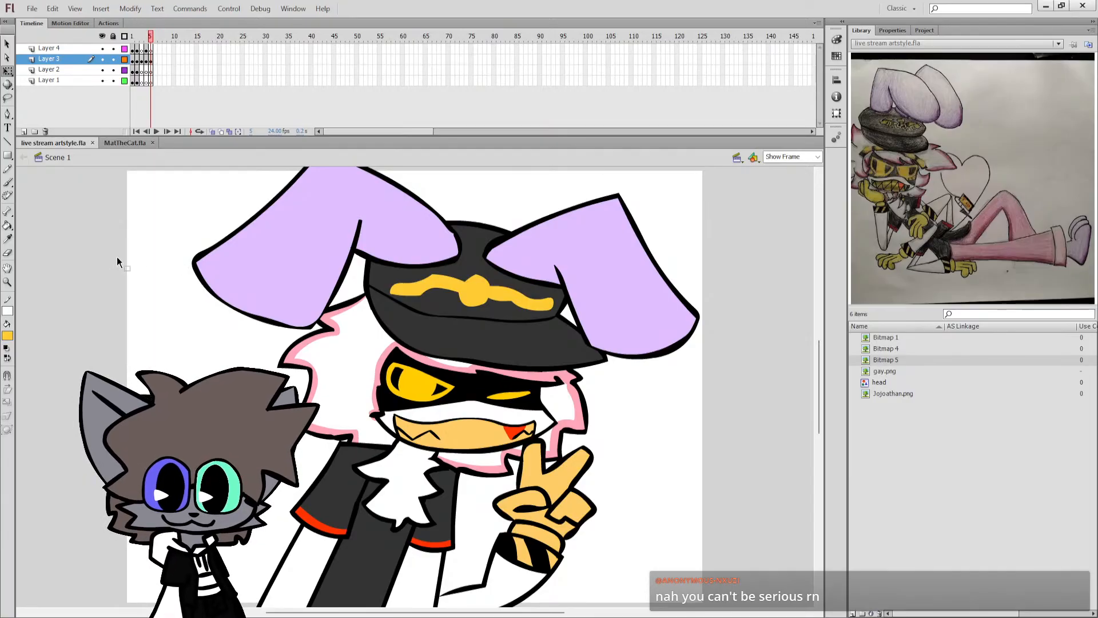
Set the fill to black and brush a column of small buttons down the front of the dark grey shirt.
click(8, 335)
click(24, 356)
key(b)
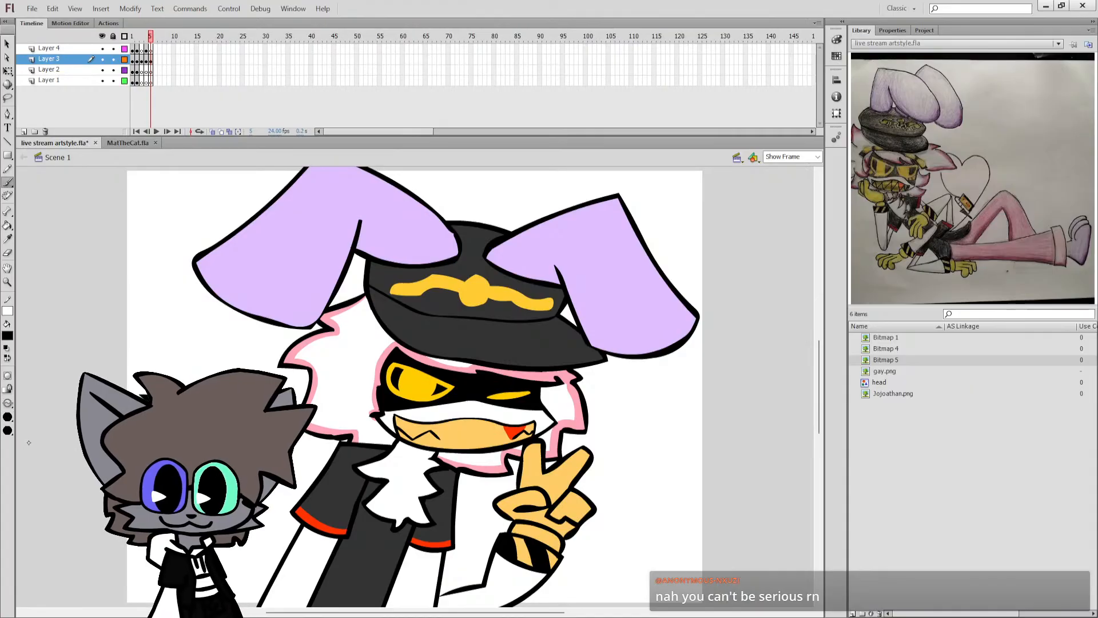
key(q)
click(387, 536)
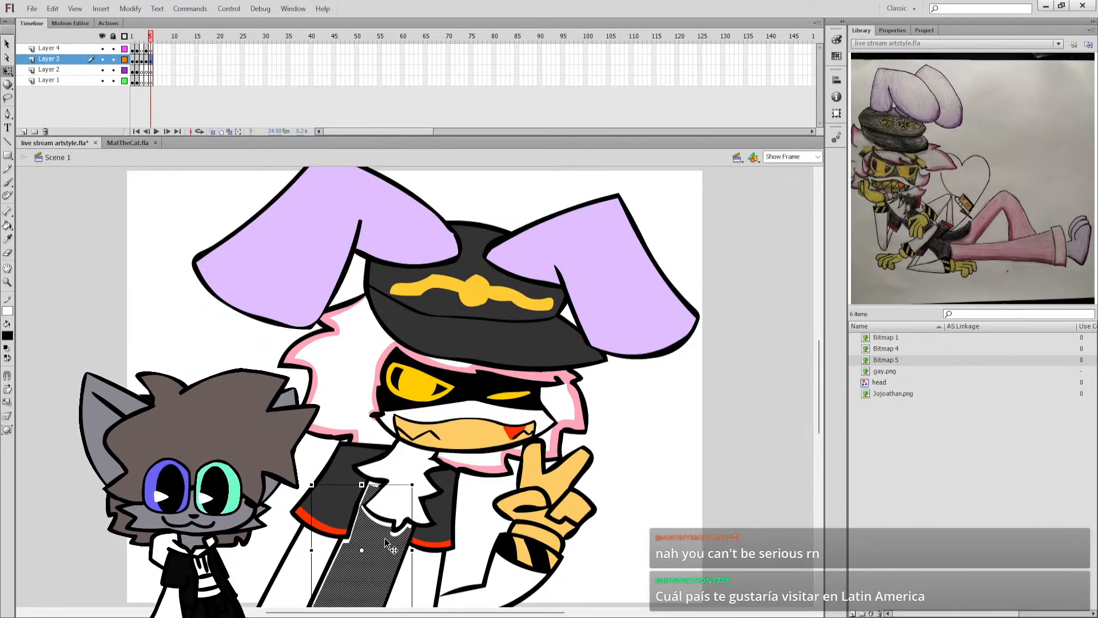
key(b)
click(383, 539)
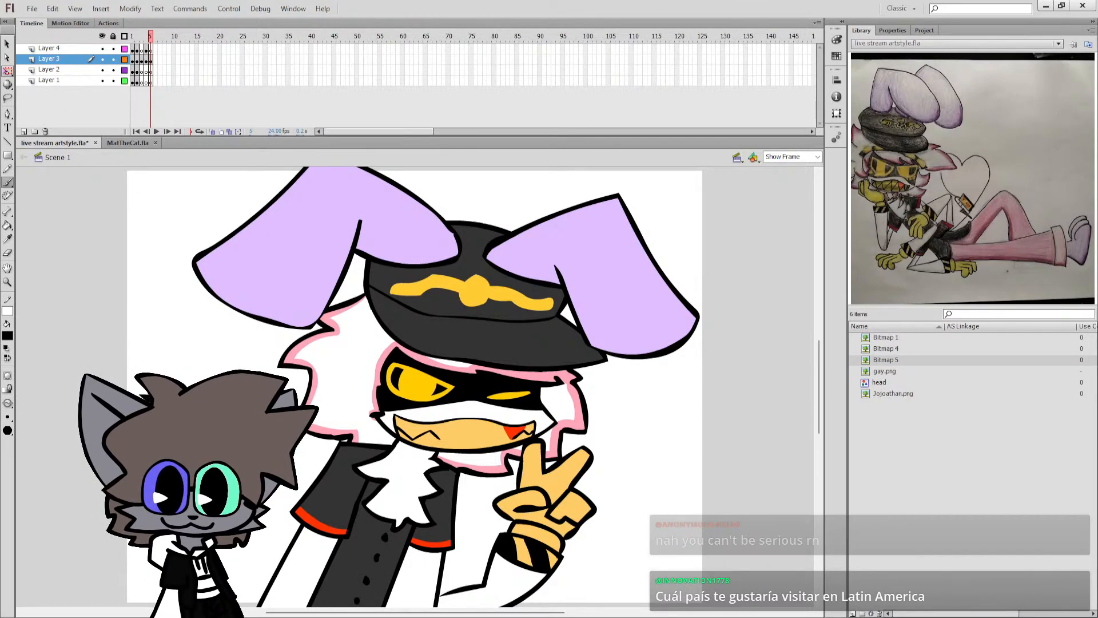
key(q)
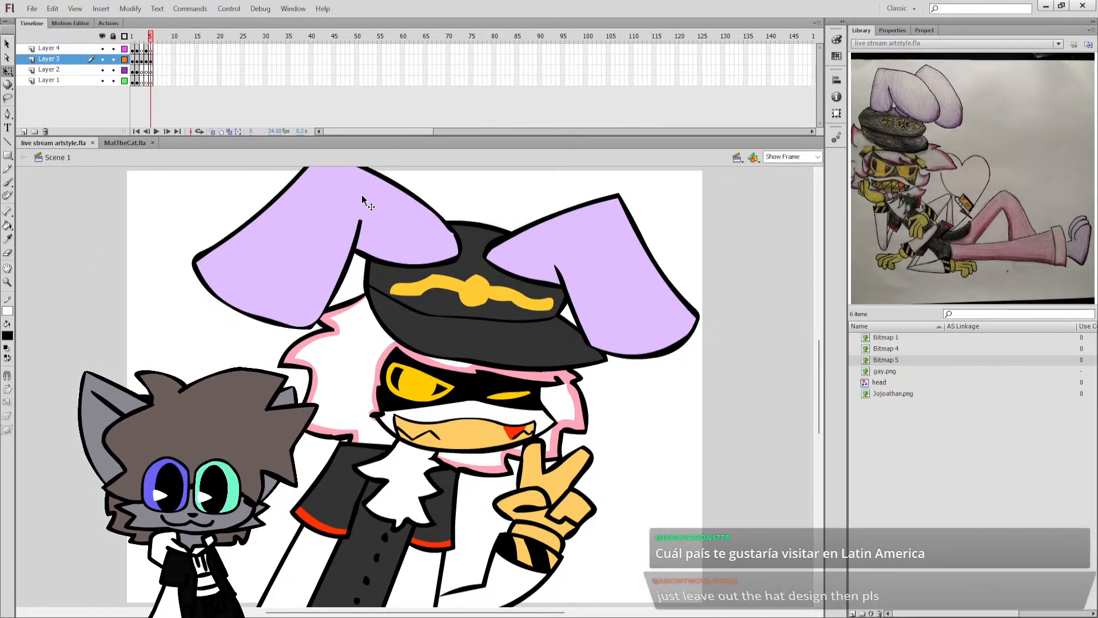
Scale the whole character drawing down until both ears fit on the stage and shift it slightly to the left.
key(ctrl+a)
drag(338, 235, 339, 292)
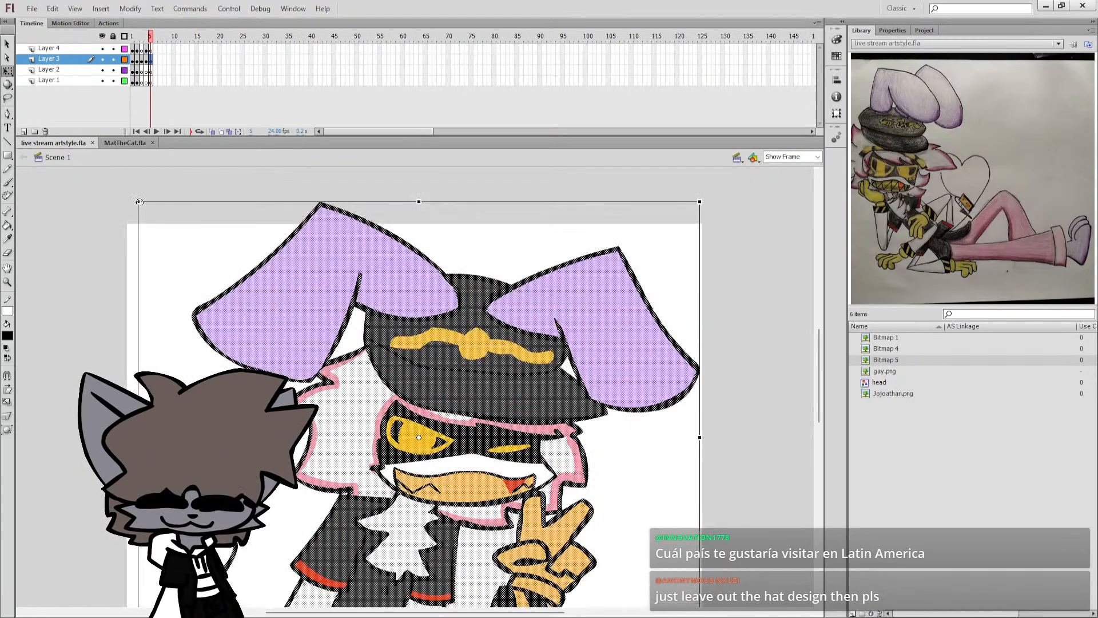
drag(140, 202, 187, 244)
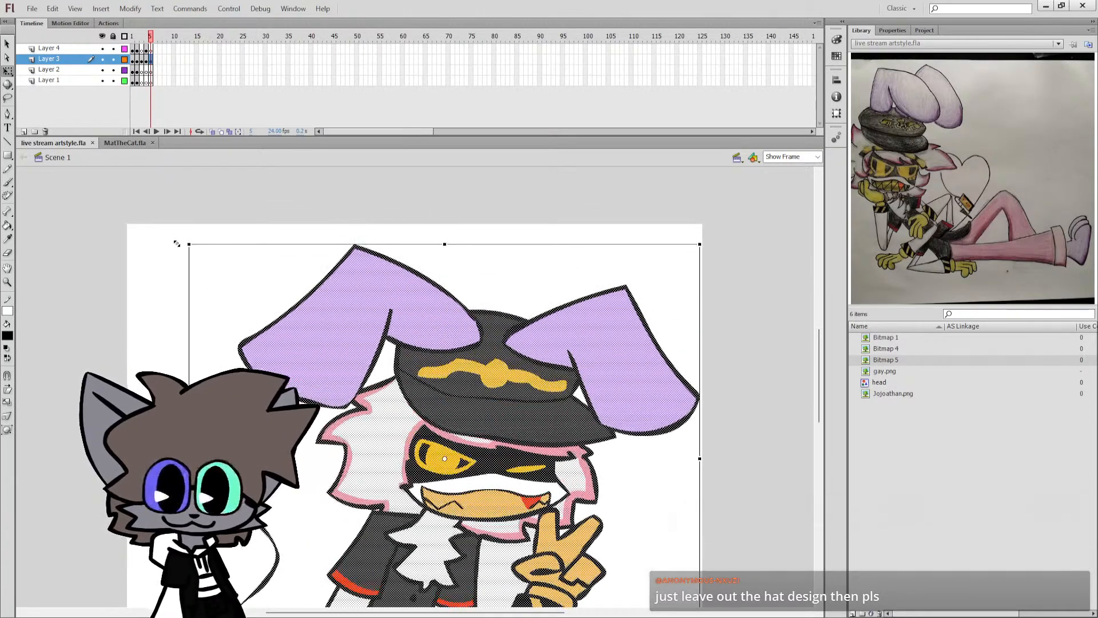
drag(387, 338, 367, 337)
scroll(510, 392, down, 3)
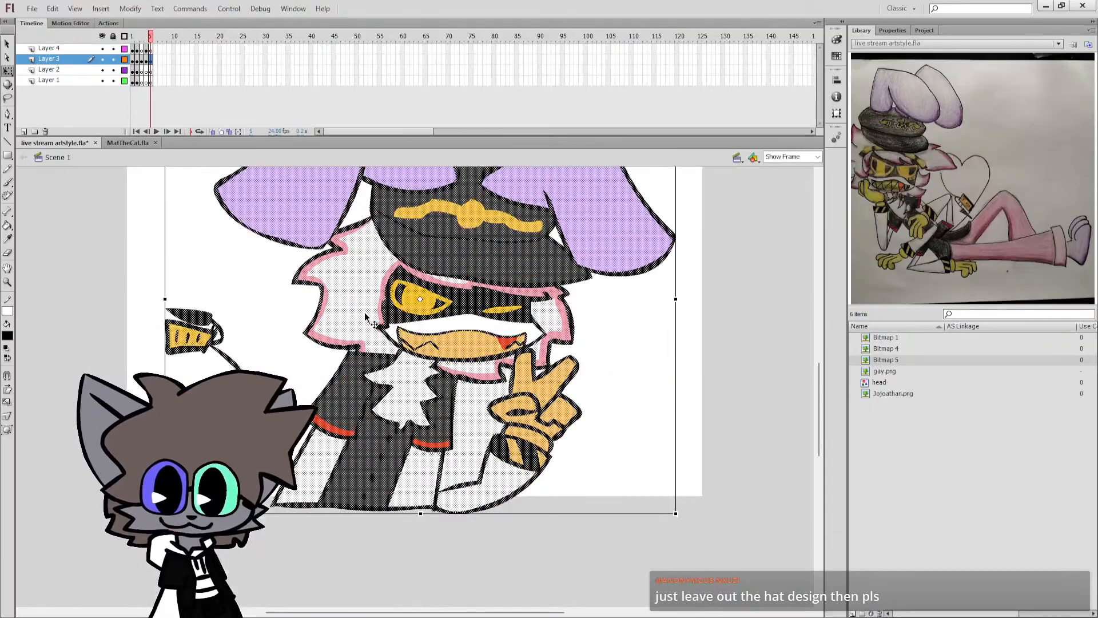
click(593, 401)
click(476, 439)
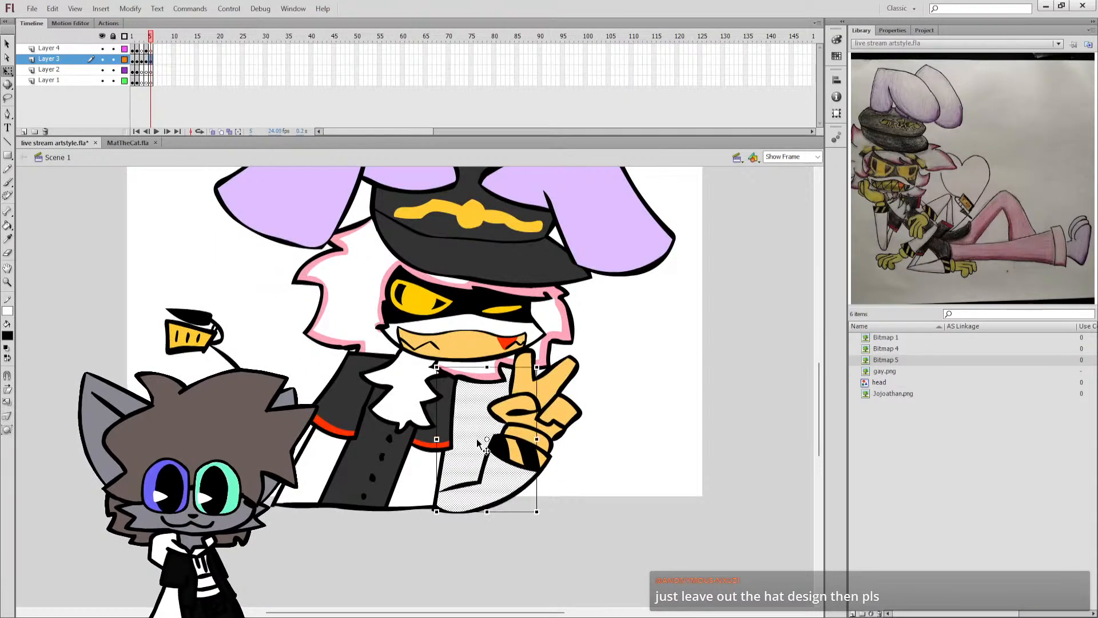
click(589, 353)
Delete the golden emblem from the front of the hat and save the document.
scroll(590, 353, up, 3)
click(488, 381)
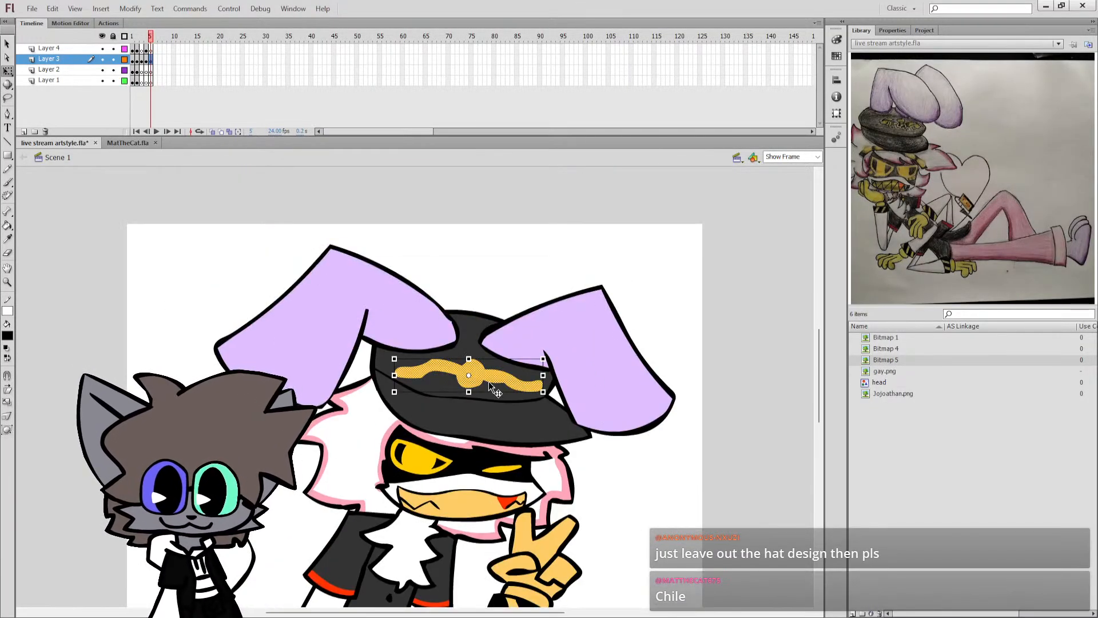
key(Delete)
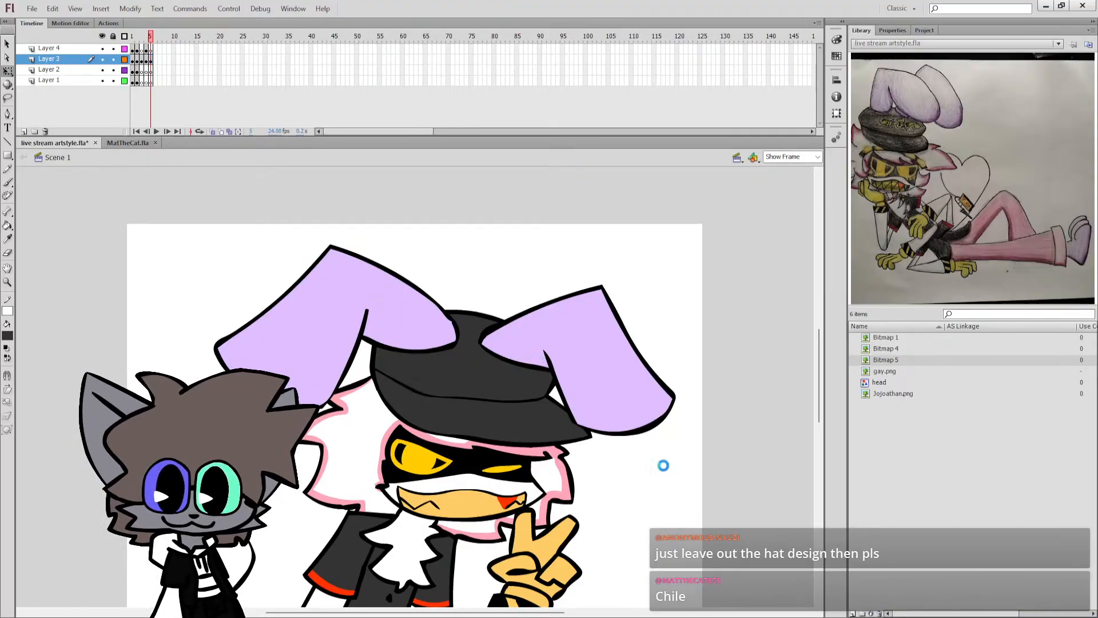
scroll(662, 461, down, 1)
key(ctrl+s)
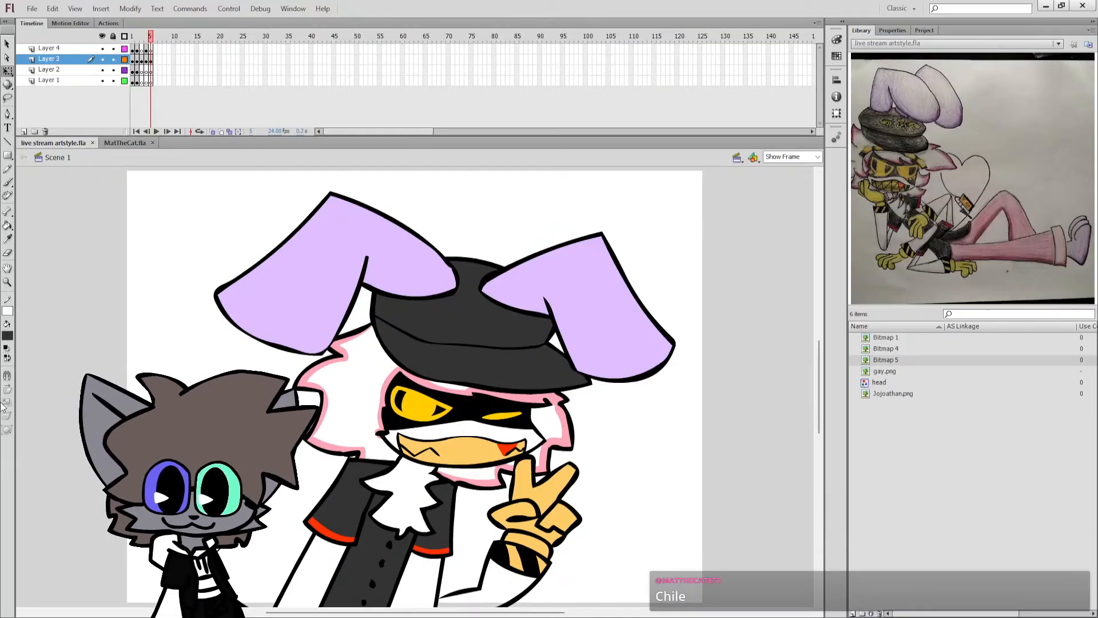
click(7, 348)
key(k)
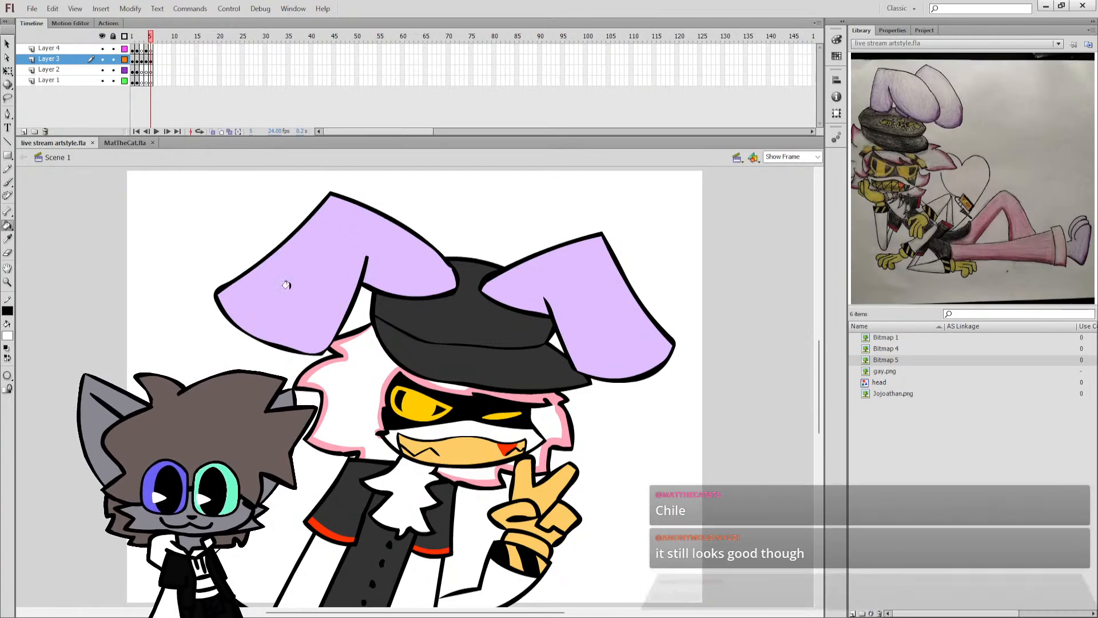
click(8, 71)
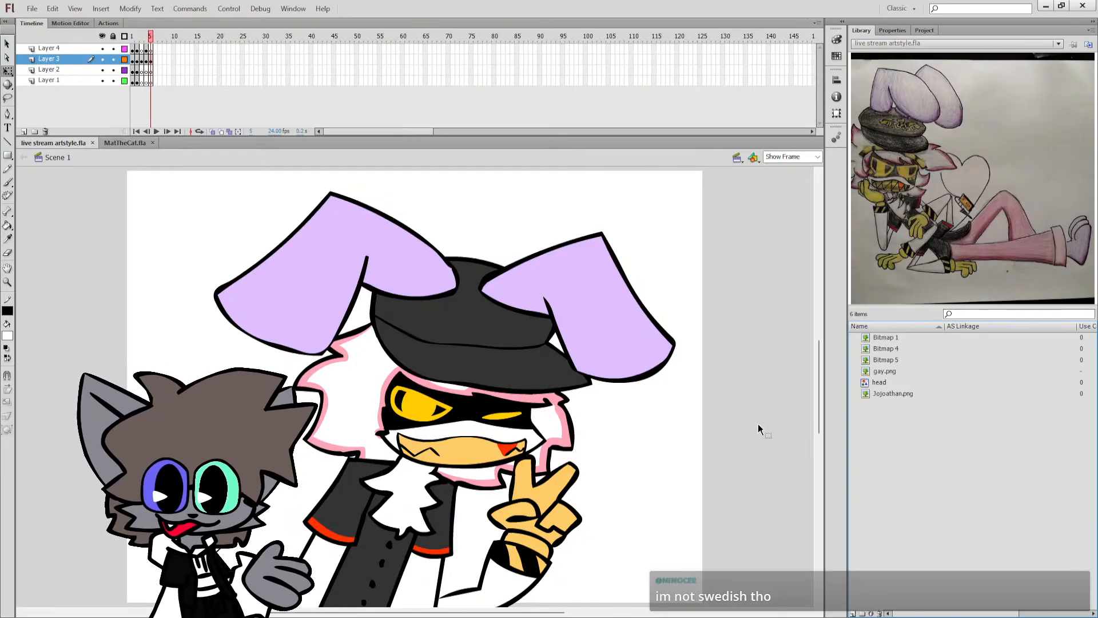
Insert blank keyframes at frame 6 on all four layers and ready the Brush tool with a black fill.
click(156, 50)
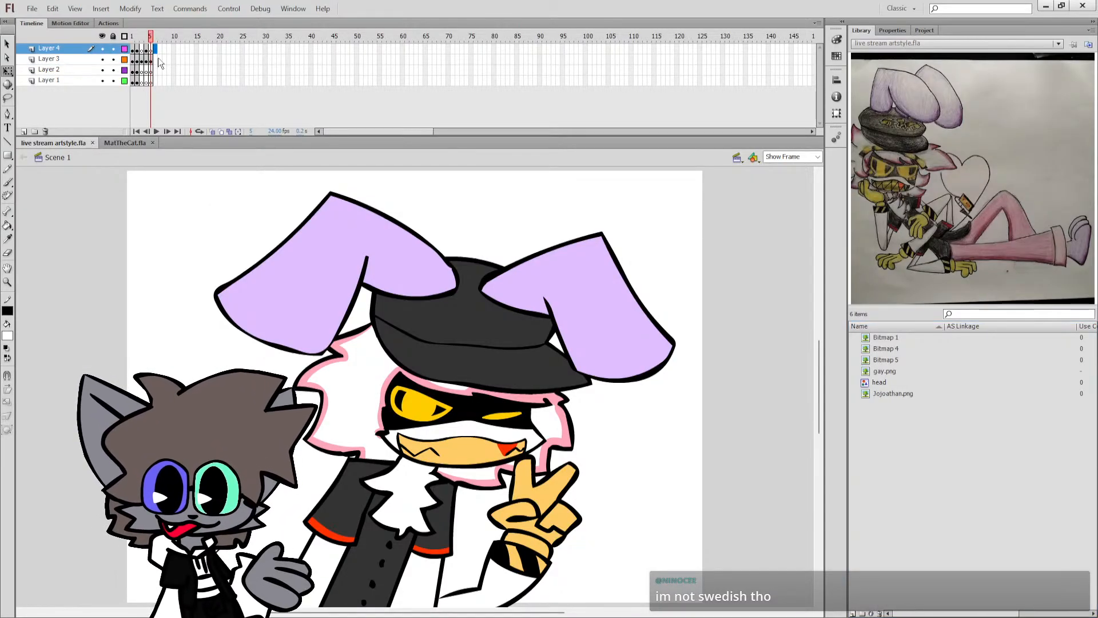
shift+click(155, 80)
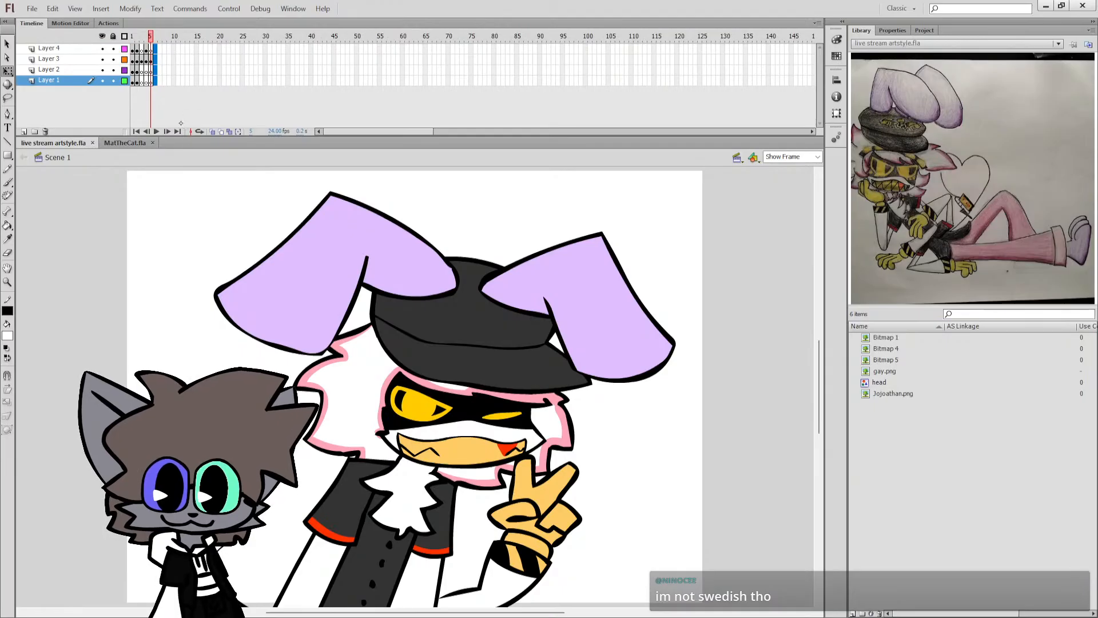
key(F7)
click(8, 182)
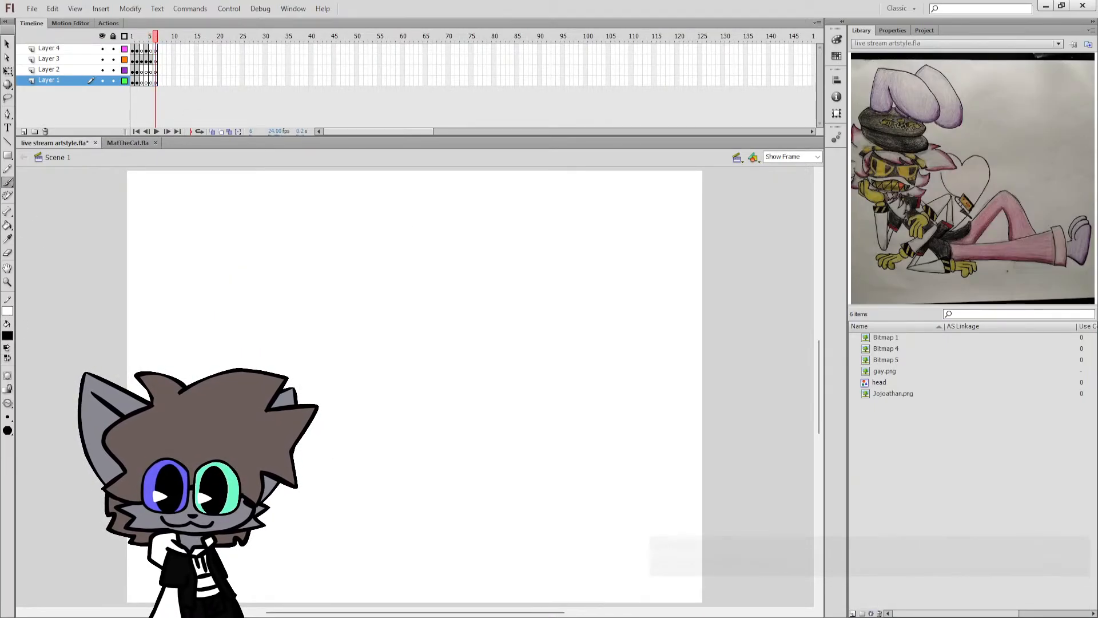
key(x)
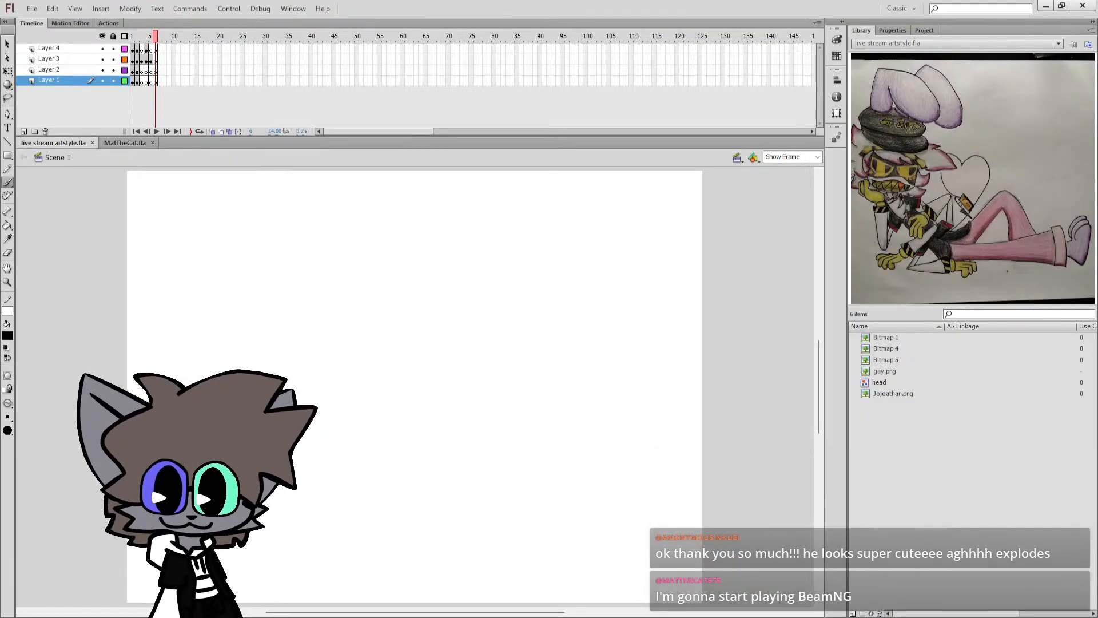
Paste the Radio reference picture onto frame 6 and delete it from the stage, keeping its bitmap in the library.
key(comma)
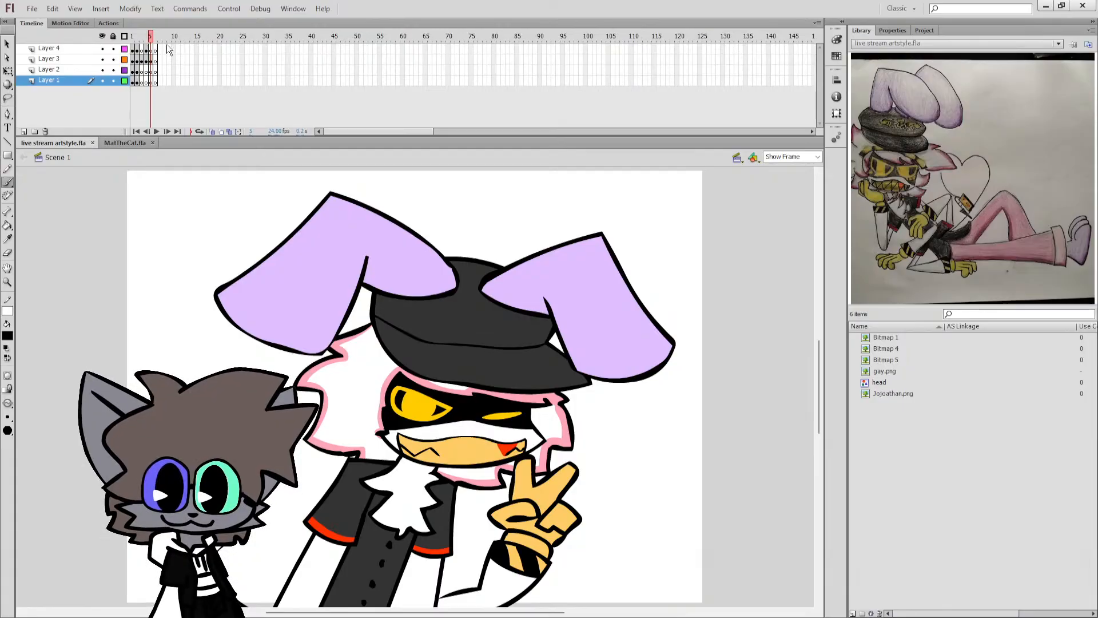
key(period)
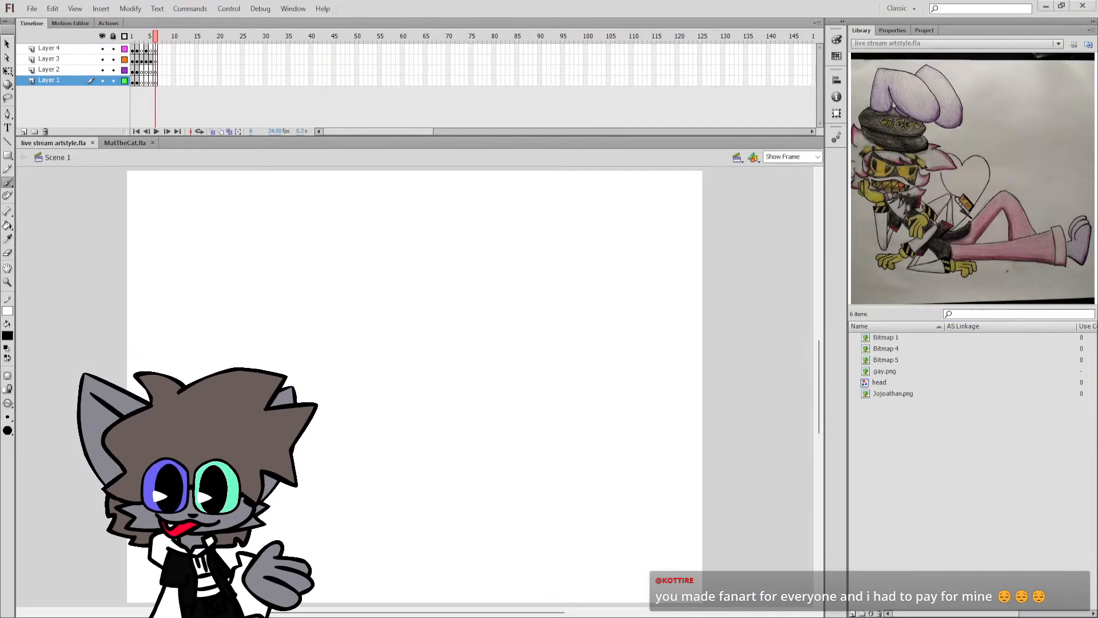
key(q)
key(ctrl+v)
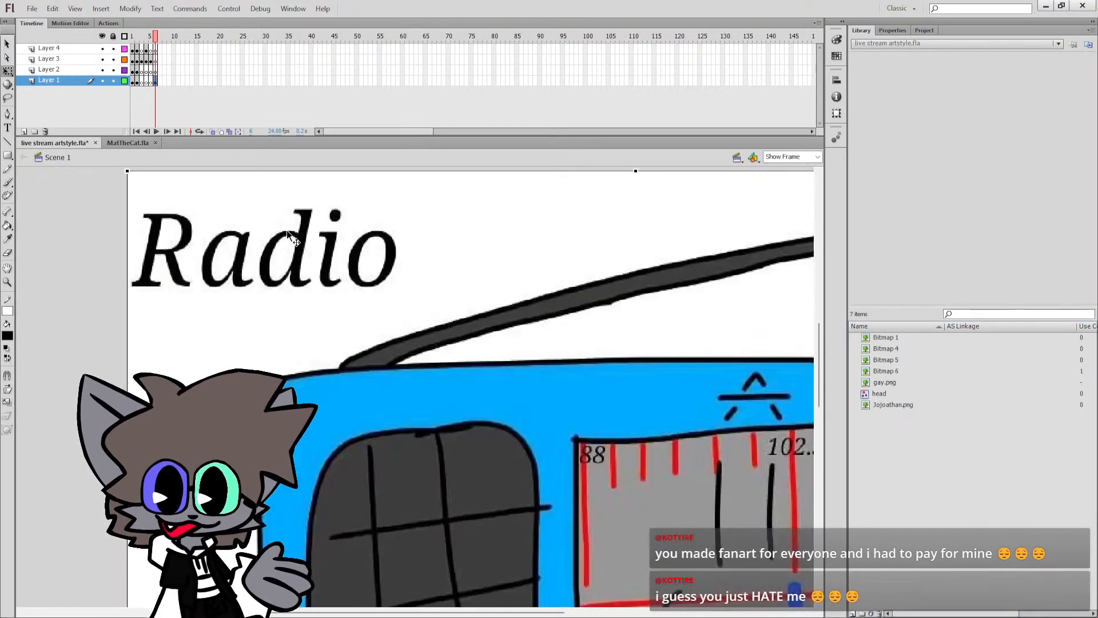
key(Delete)
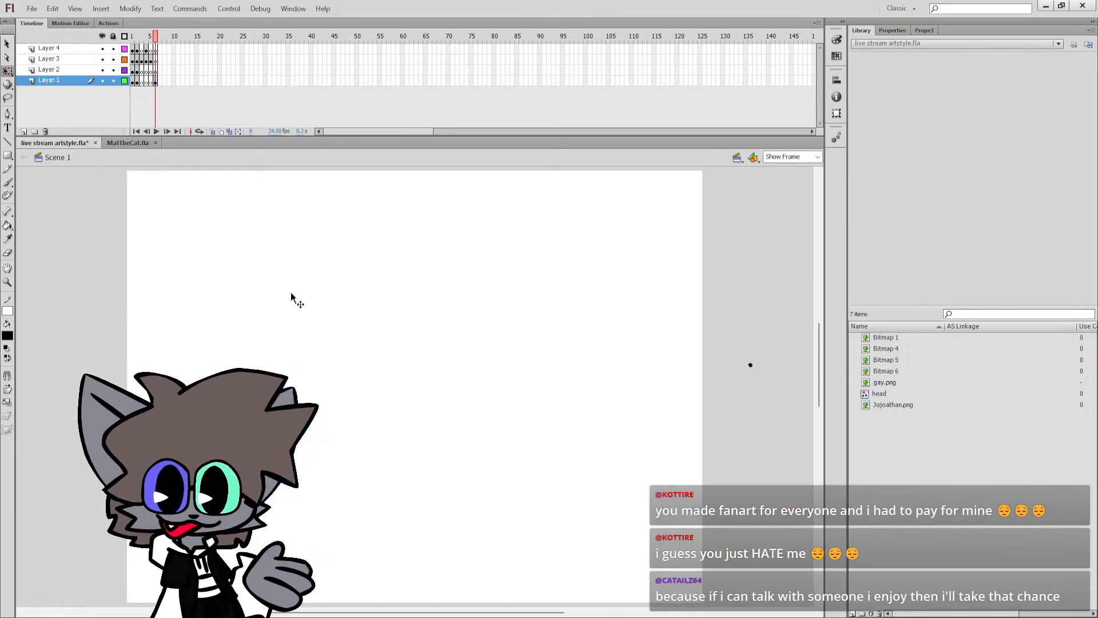
Show the Radio reference bitmap in the library preview and ready the Brush tool on frame 6.
key(comma)
key(period)
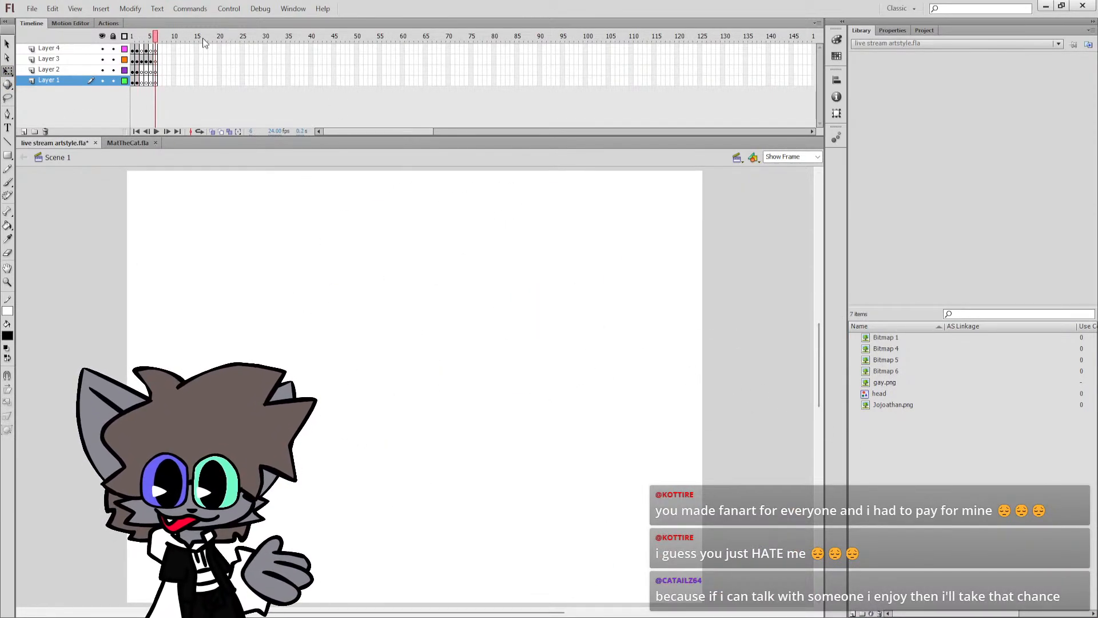
mouse_move(155, 36)
mouse_down()
mouse_move(134, 28)
mouse_move(156, 26)
mouse_up()
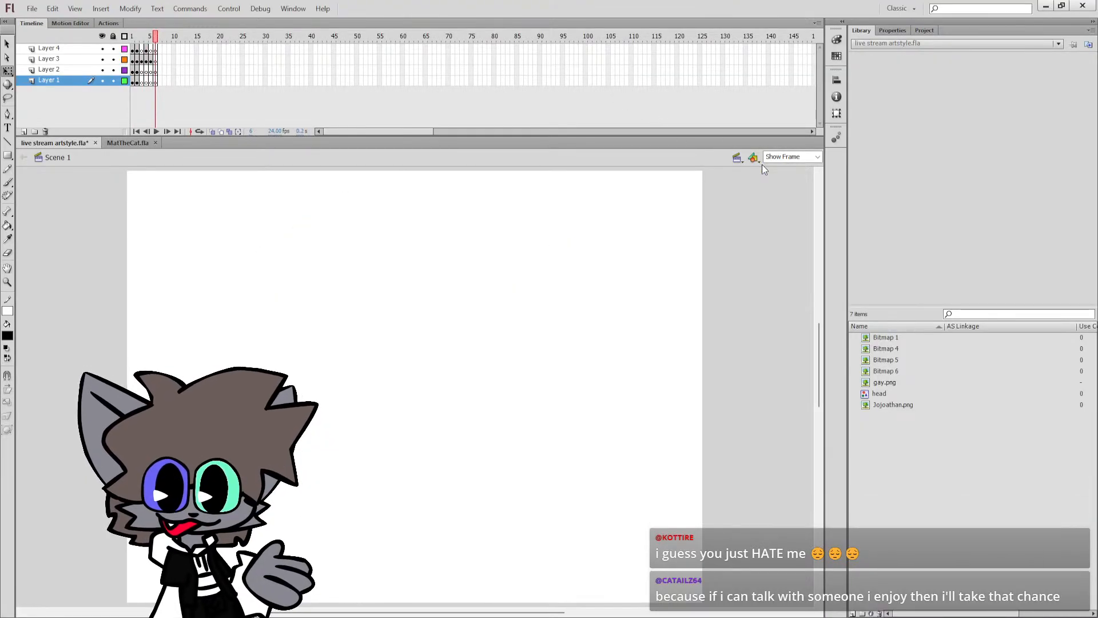
key(b)
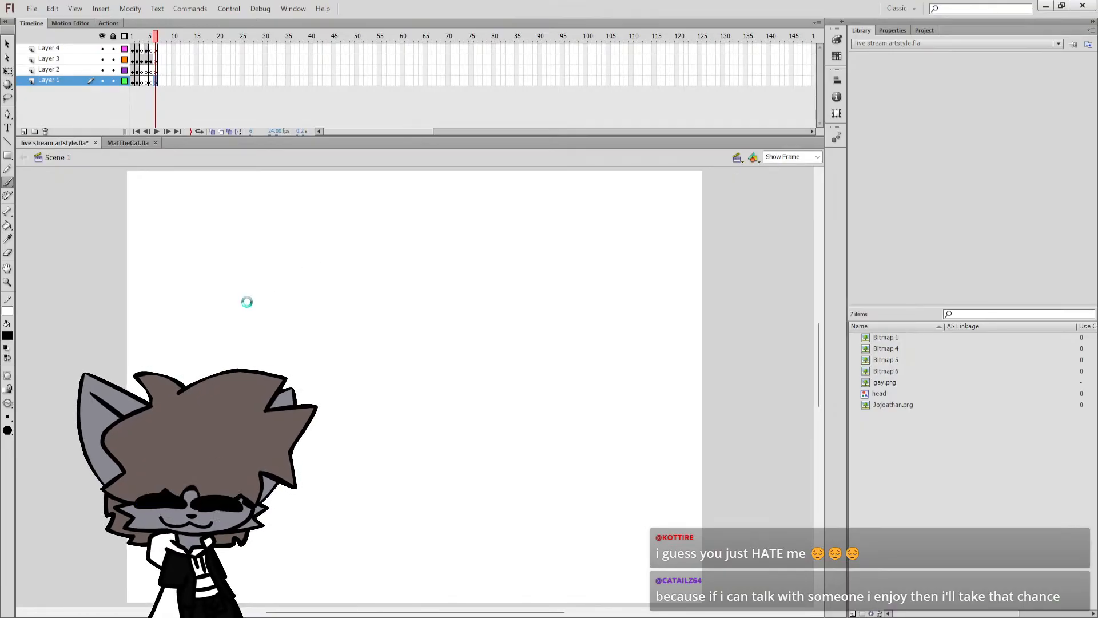
click(887, 382)
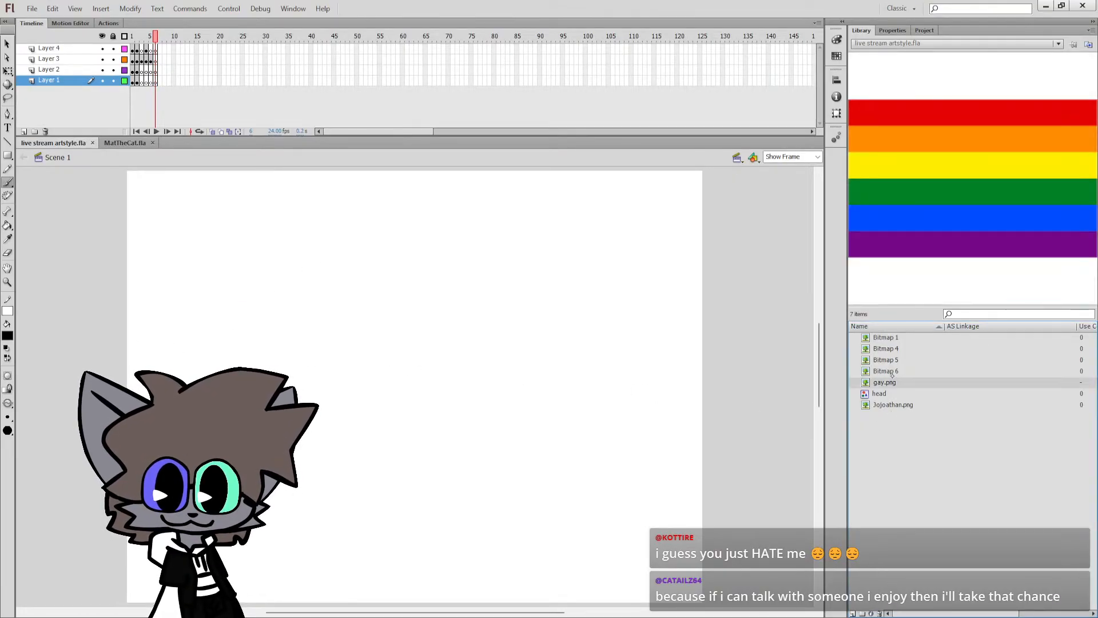
click(887, 371)
click(343, 272)
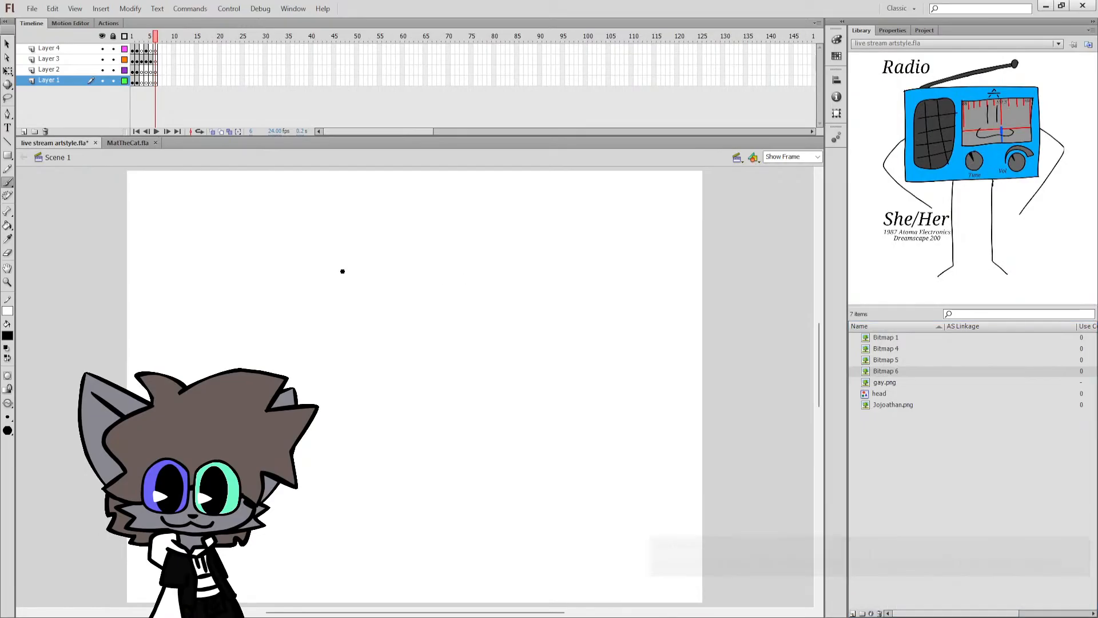
mouse_move(293, 279)
mouse_down()
mouse_move(451, 302)
mouse_move(532, 295)
mouse_up()
key(ctrl+z)
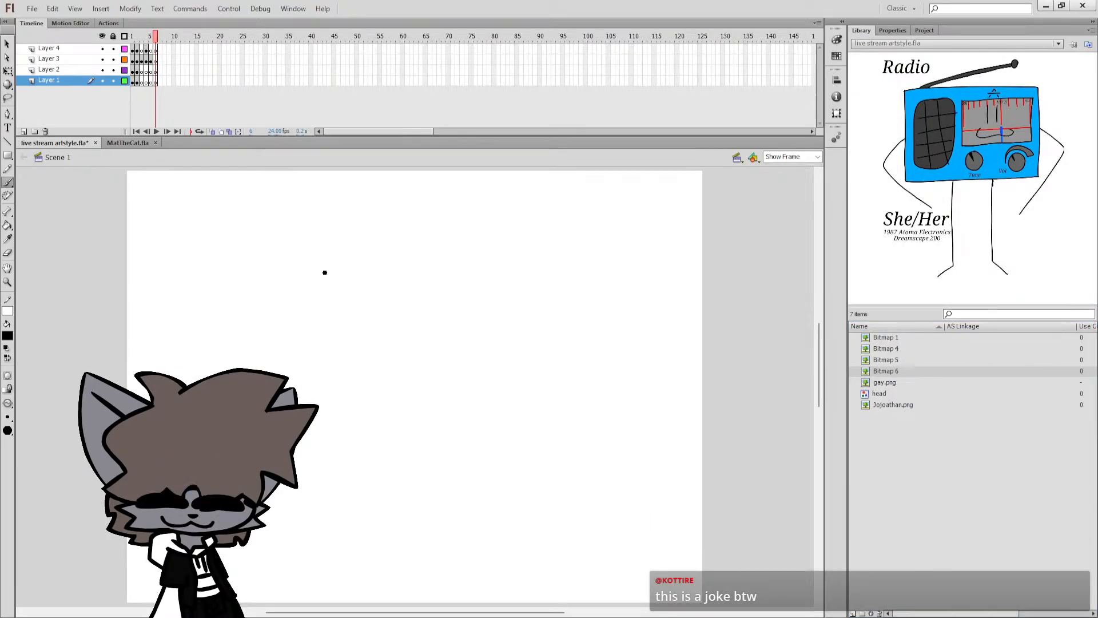
mouse_move(273, 259)
mouse_down()
mouse_move(459, 269)
mouse_move(555, 260)
mouse_move(564, 386)
mouse_up()
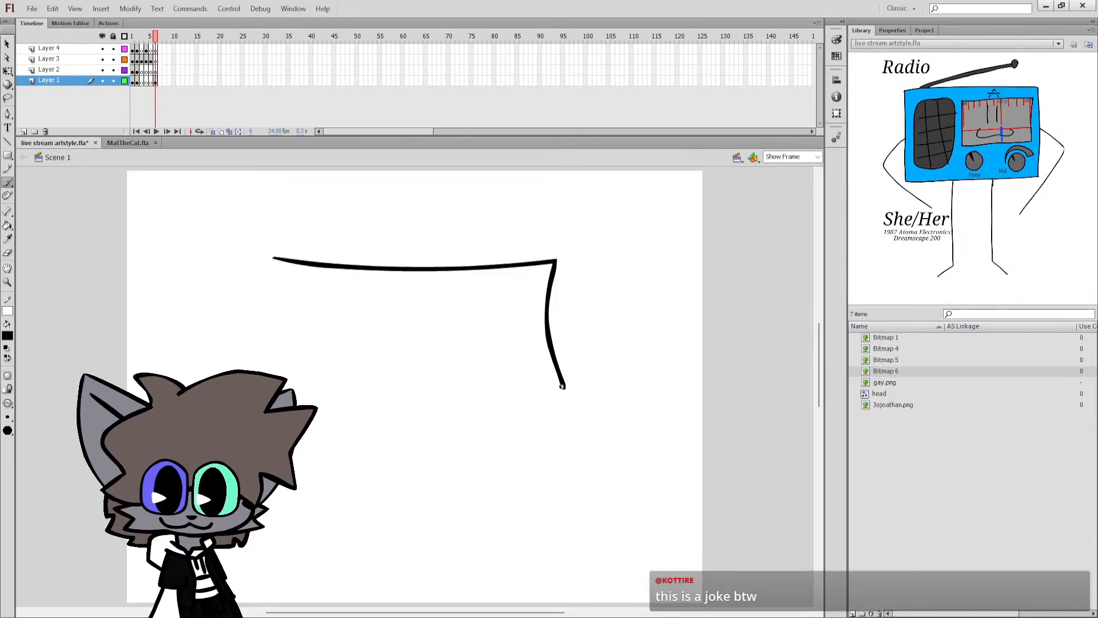
key(ctrl+z)
mouse_move(308, 255)
mouse_down()
mouse_move(560, 264)
mouse_move(564, 336)
mouse_move(595, 418)
mouse_up()
key(ctrl+z)
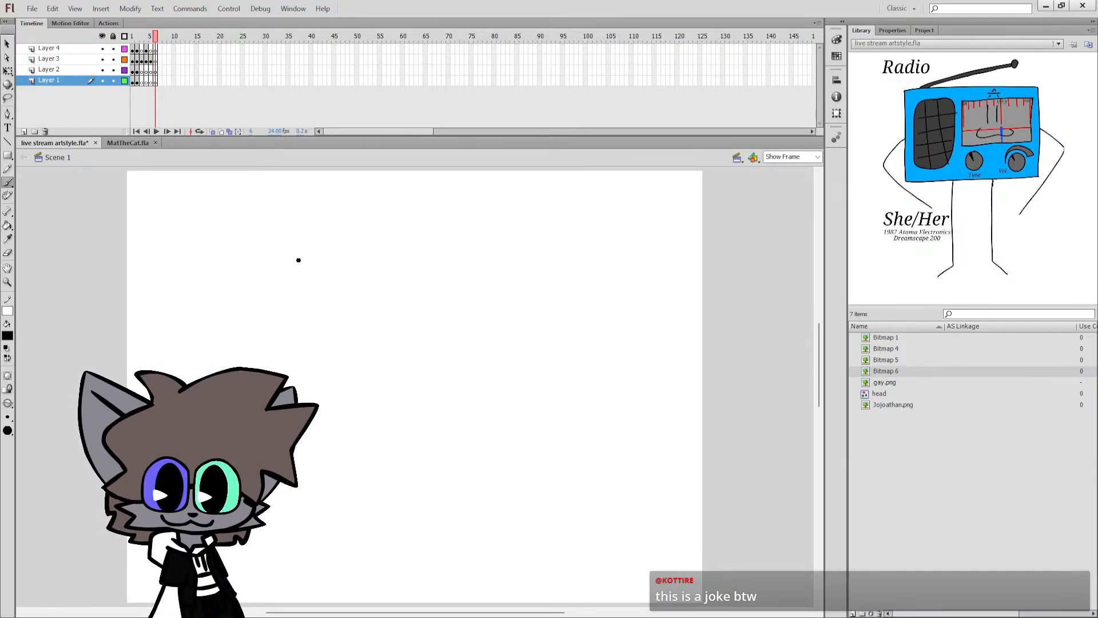
Draw the radio's wide four-sided body outline in black with slightly curved edges across the middle of the stage.
mouse_move(294, 258)
mouse_down()
mouse_move(629, 265)
mouse_move(414, 261)
mouse_move(609, 243)
mouse_move(612, 427)
mouse_move(529, 445)
mouse_move(301, 457)
mouse_up()
key(ctrl+z)
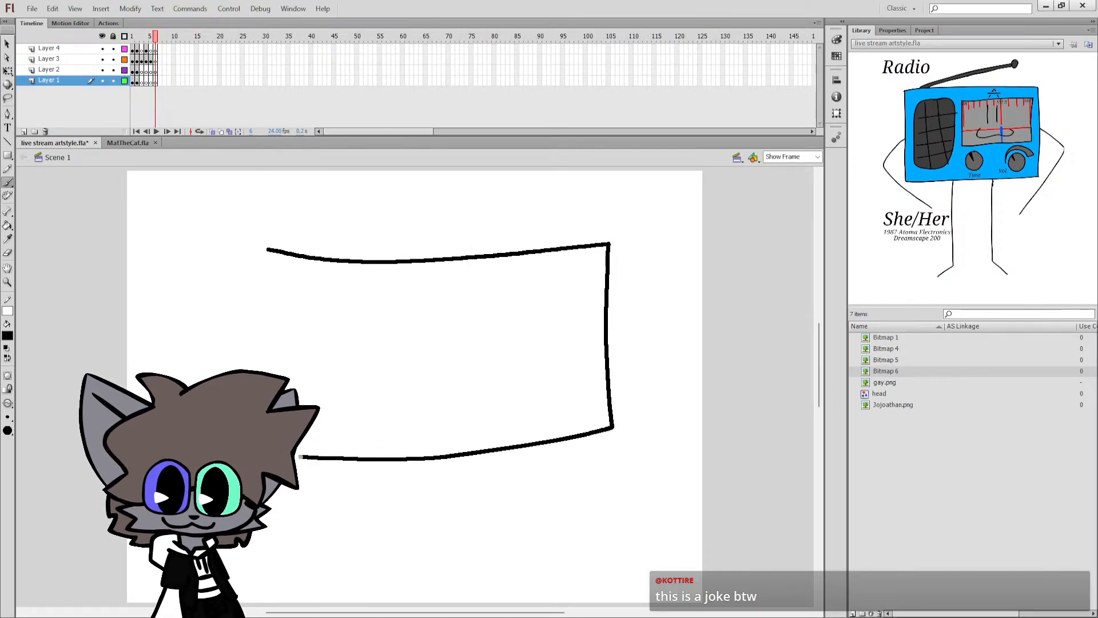
mouse_move(235, 309)
mouse_down()
mouse_move(225, 268)
mouse_move(247, 246)
mouse_move(268, 249)
mouse_up()
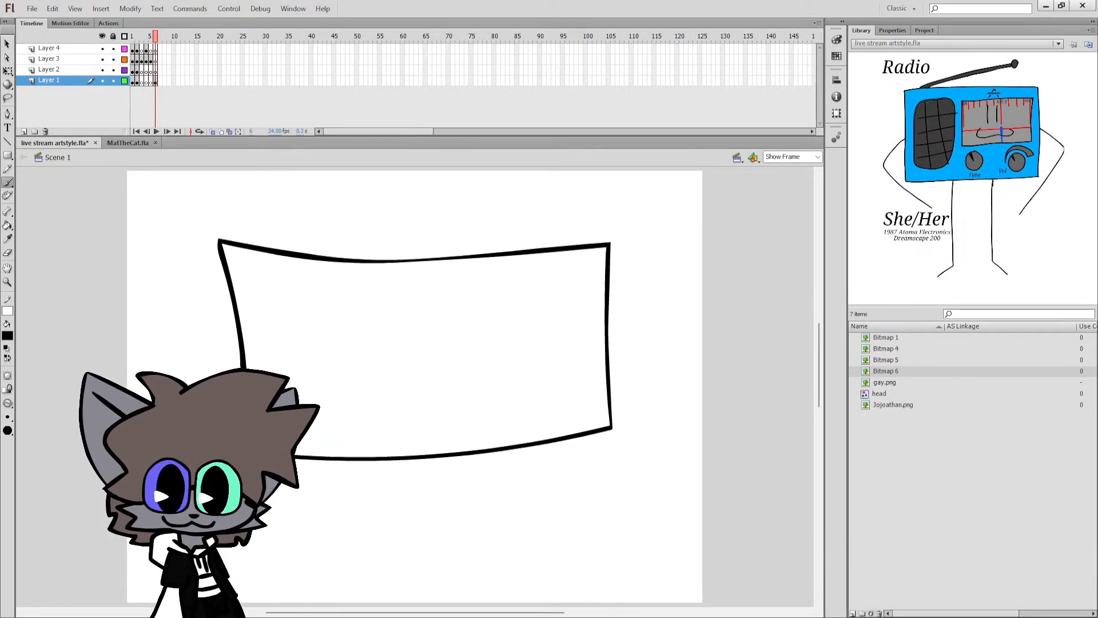
Draw the four-sided face panel outline in the right half of the radio's body and save the document.
drag(404, 305, 598, 289)
key(ctrl+z)
mouse_move(424, 284)
mouse_down()
mouse_move(560, 276)
mouse_move(564, 373)
mouse_move(444, 394)
mouse_move(424, 385)
mouse_move(414, 283)
mouse_up()
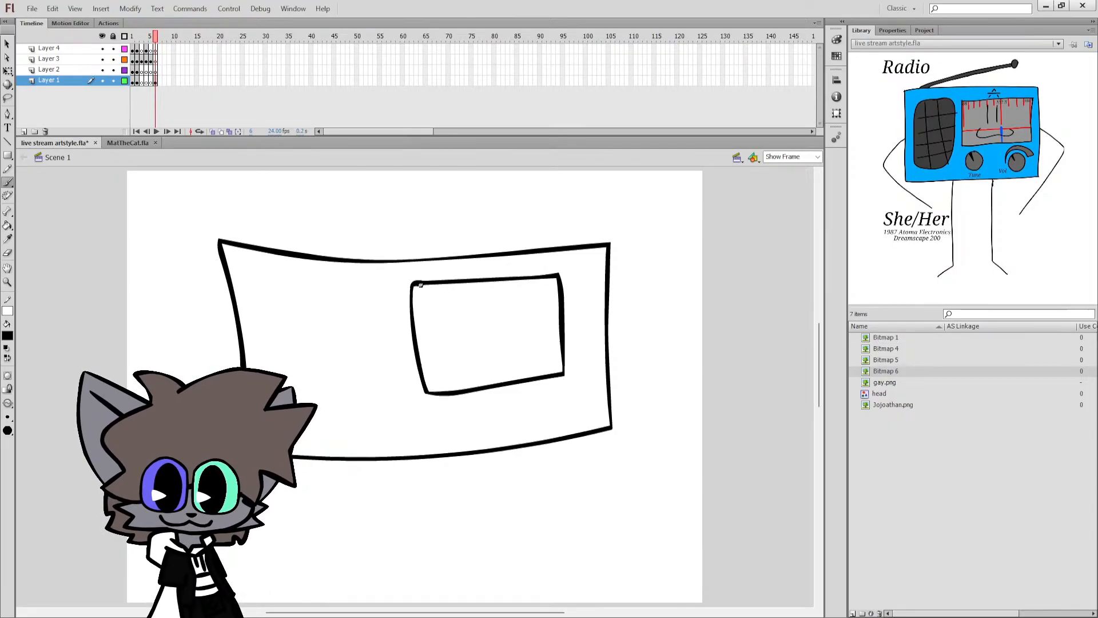
key(ctrl+s)
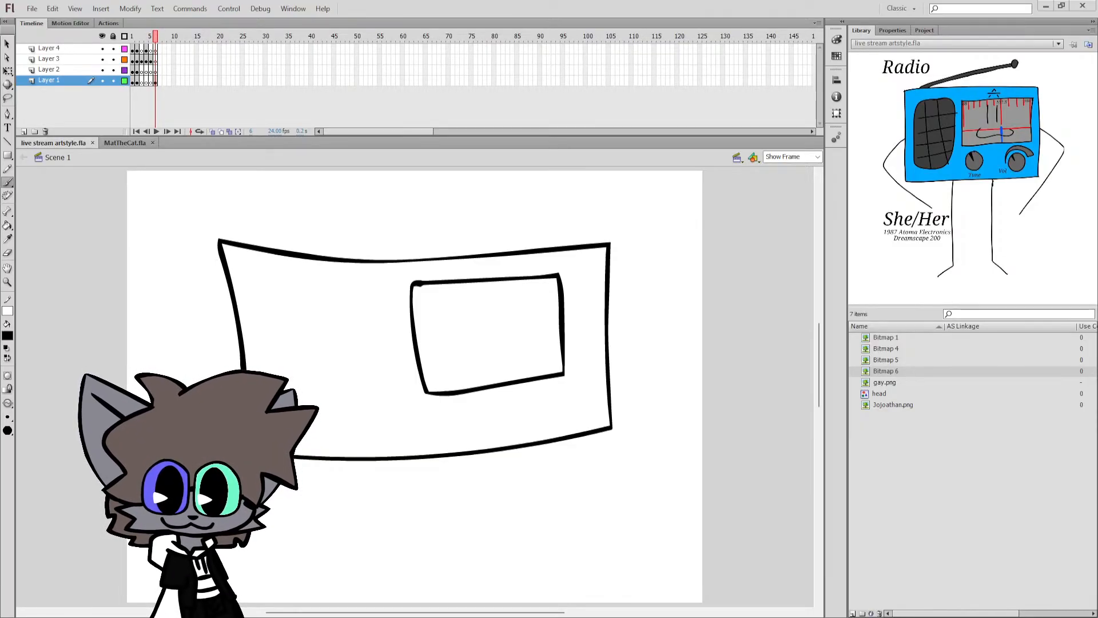
Shift the face panel outline slightly to the right inside the radio's body and return to the Brush tool.
click(565, 312)
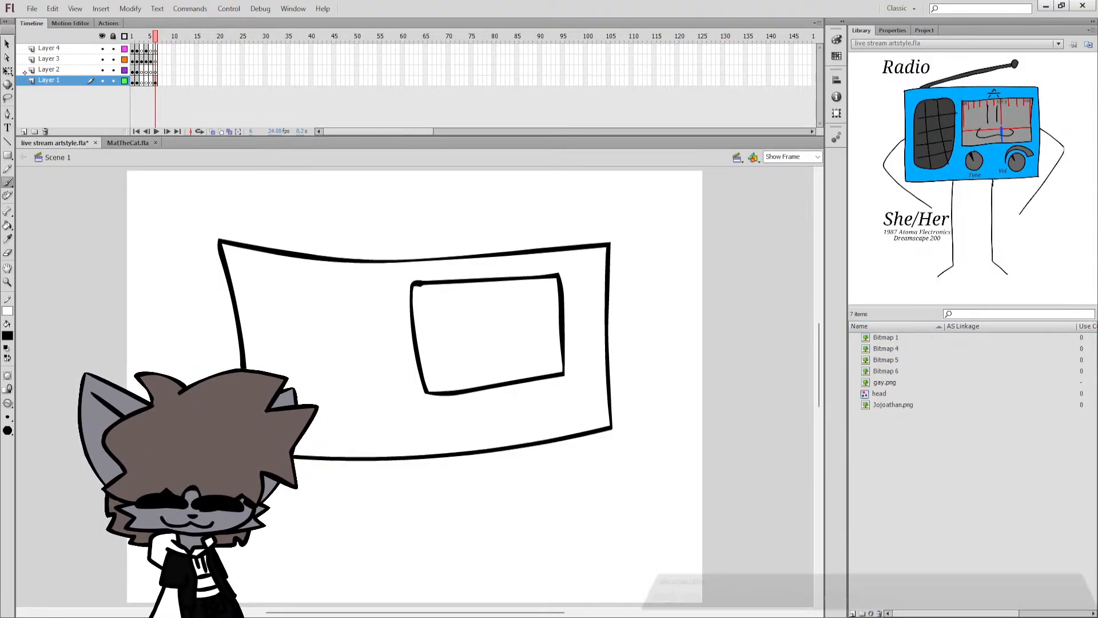
key(q)
click(563, 313)
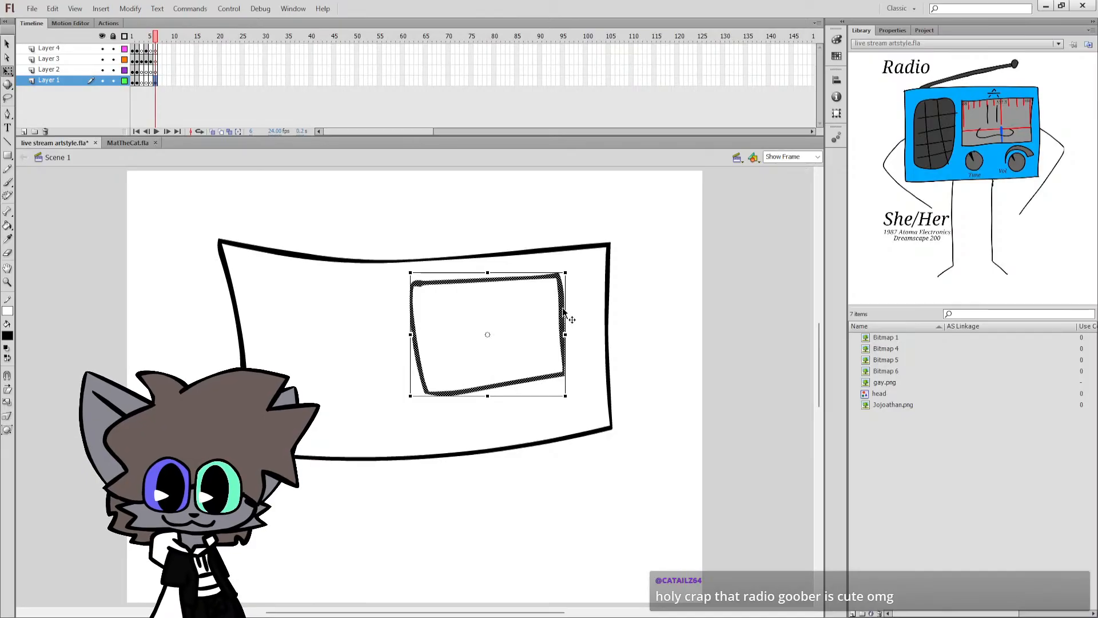
drag(562, 307, 576, 305)
key(b)
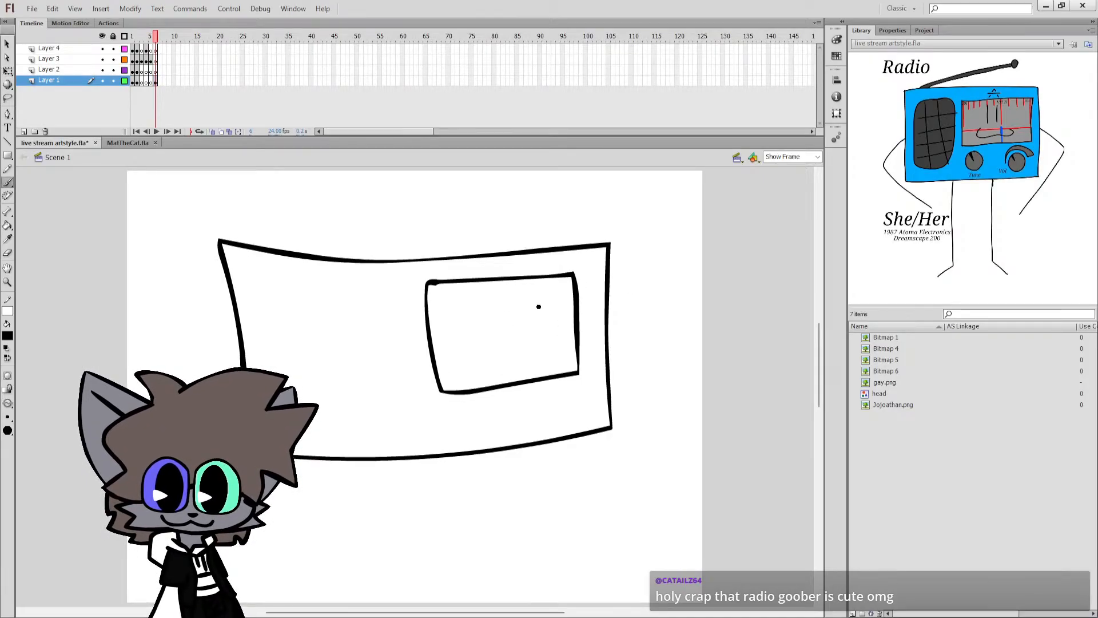
Undo the trial eye stroke, save the document and bring the Radio reference bitmap back into the library preview.
drag(476, 300, 483, 314)
key(ctrl+z)
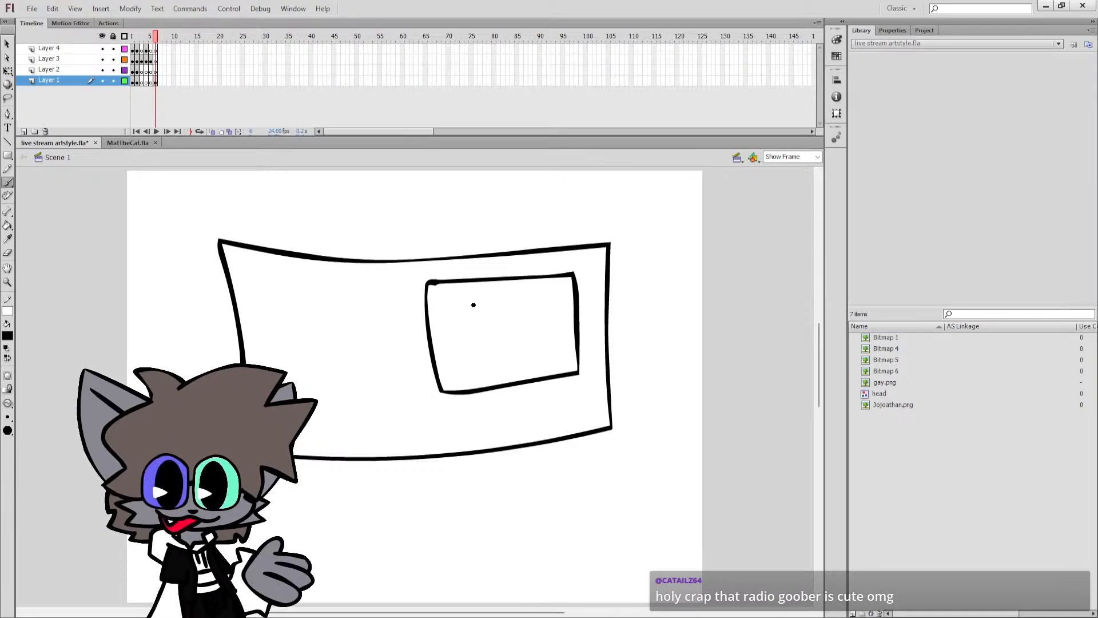
click(872, 337)
key(ctrl+s)
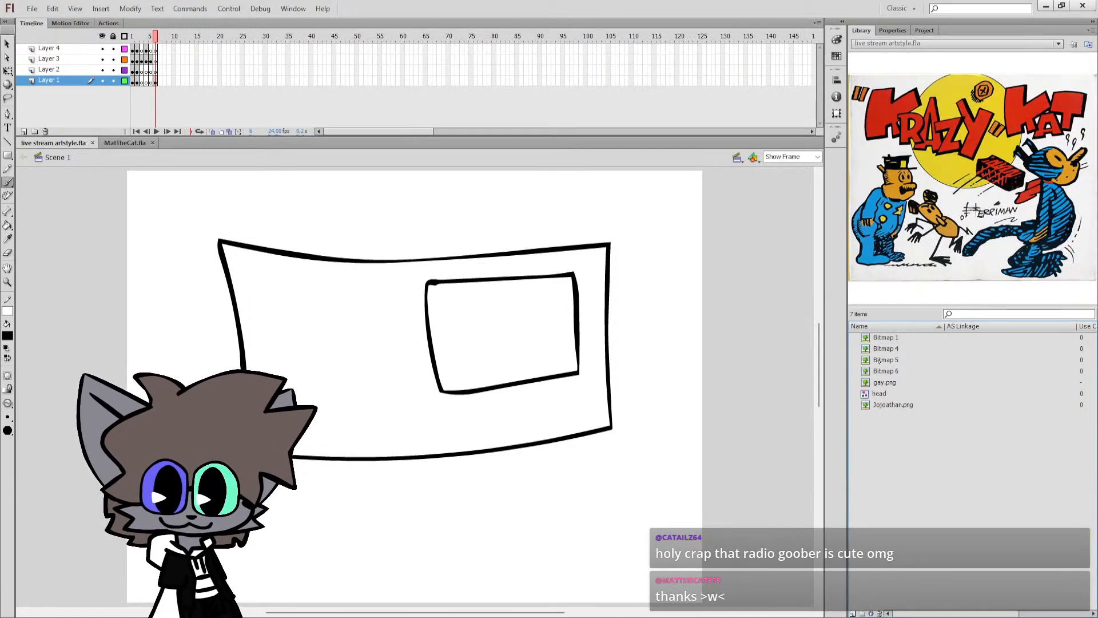
click(873, 349)
click(873, 361)
click(881, 371)
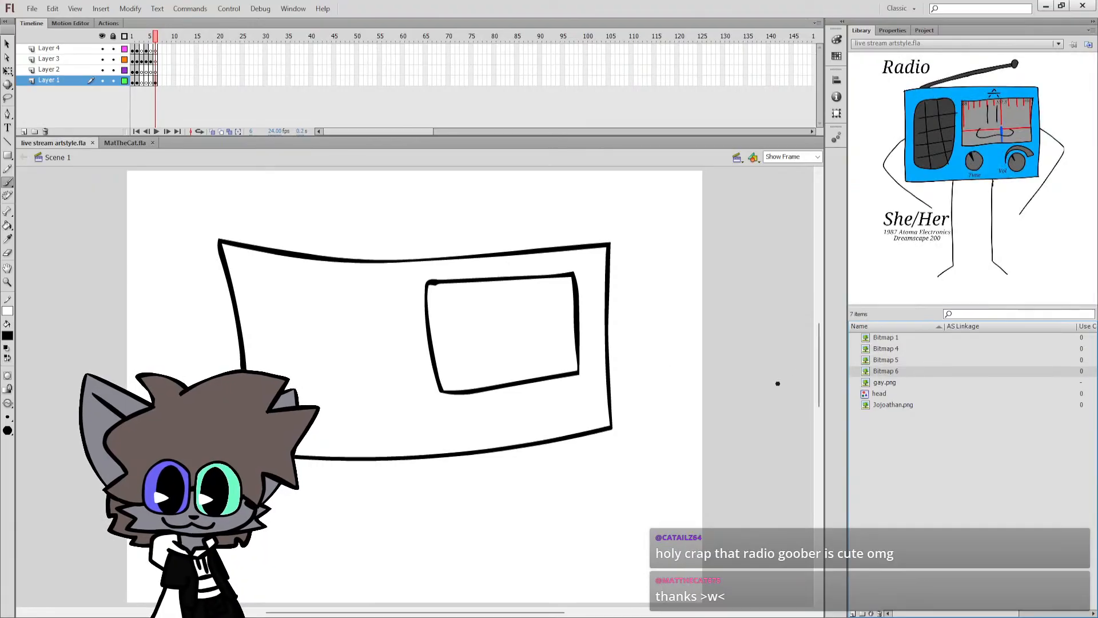
Draw a small round black eye outline in the upper left part of the face panel, undoing unsatisfactory strokes.
mouse_move(464, 297)
mouse_down()
mouse_move(453, 330)
mouse_move(465, 298)
mouse_up()
key(ctrl+z)
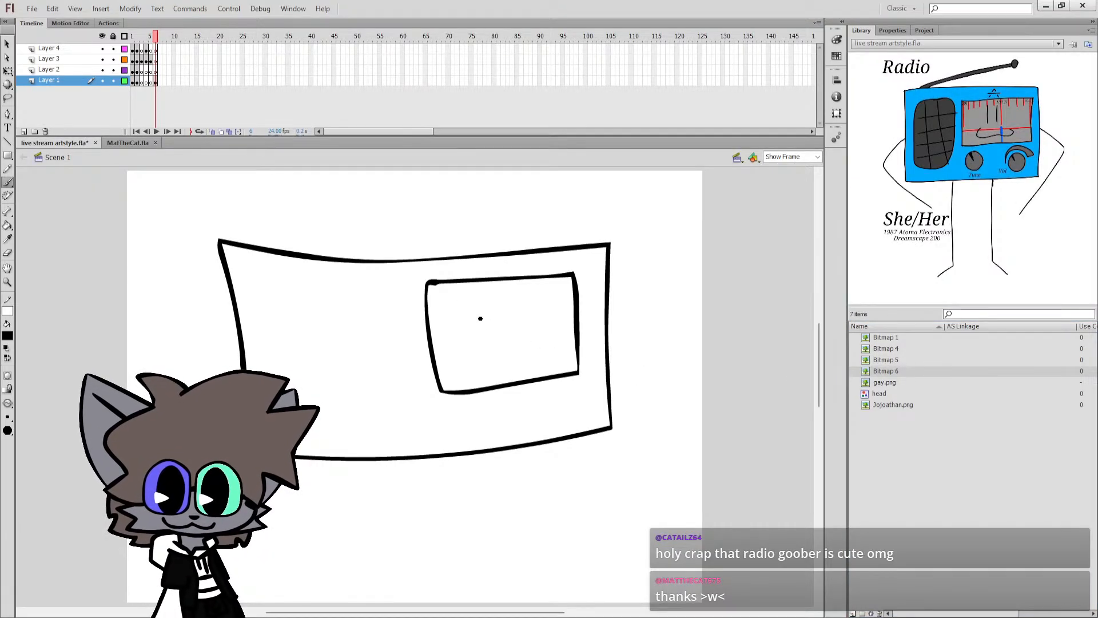
ctrl+click(481, 318)
mouse_move(391, 339)
mouse_down()
mouse_move(356, 354)
mouse_move(381, 430)
mouse_move(429, 384)
mouse_move(386, 335)
mouse_move(367, 398)
mouse_move(433, 411)
mouse_move(422, 348)
mouse_move(394, 339)
mouse_move(360, 386)
mouse_move(405, 421)
mouse_move(432, 366)
mouse_move(396, 330)
mouse_move(361, 386)
mouse_move(425, 415)
mouse_move(452, 358)
mouse_move(408, 331)
mouse_up()
key(ctrl+z)
key(ctrl+z)
key(ctrl+z)
Open the round eye's drawing object for editing and fill its inside with black.
key(q)
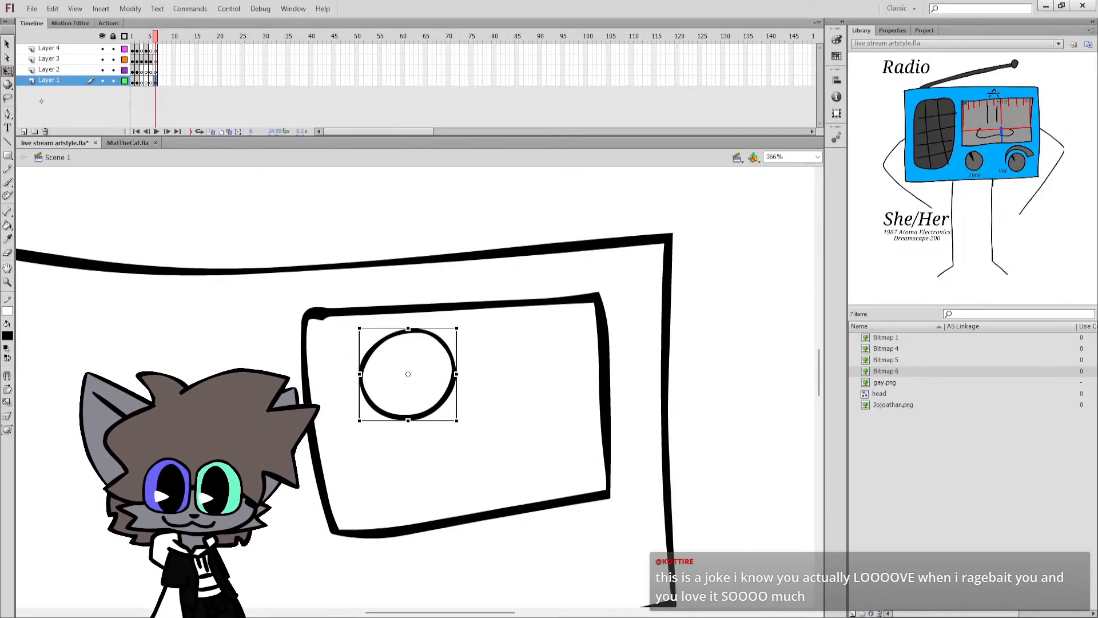
double_click(387, 339)
click(387, 339)
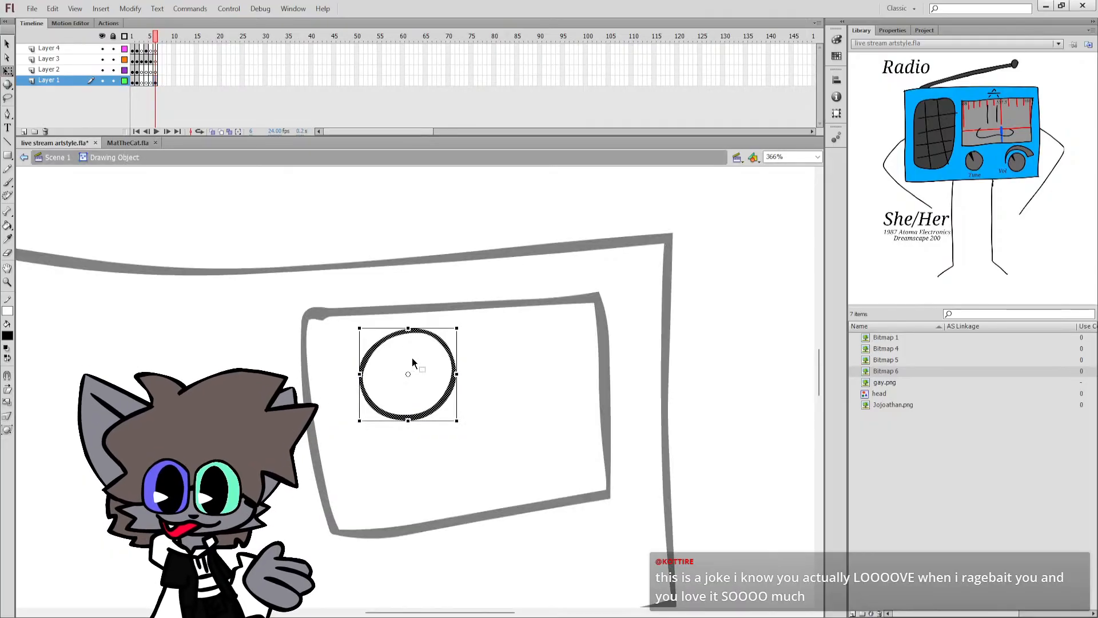
key(k)
click(400, 366)
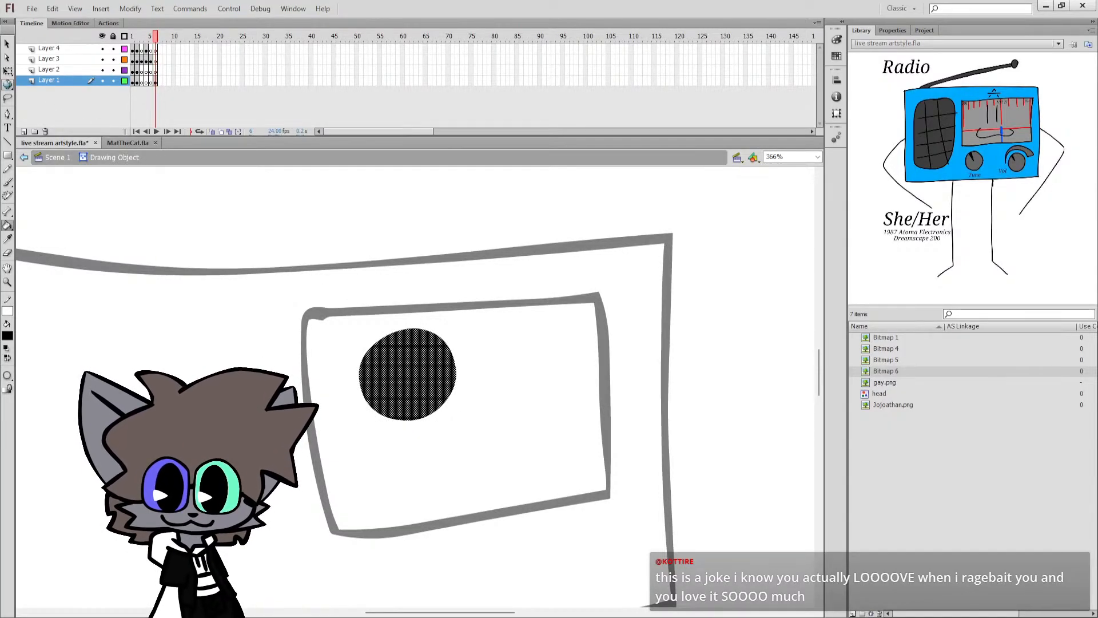
Stretch the black eye downward and narrow it into a tall oval.
key(q)
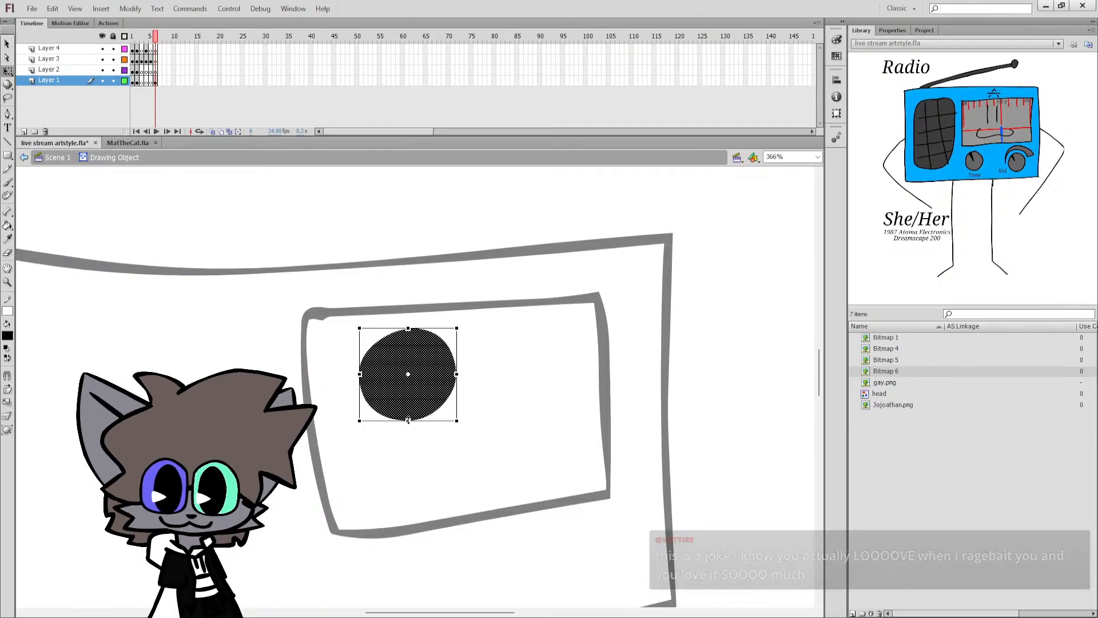
drag(409, 421, 409, 464)
double_click(458, 379)
double_click(444, 377)
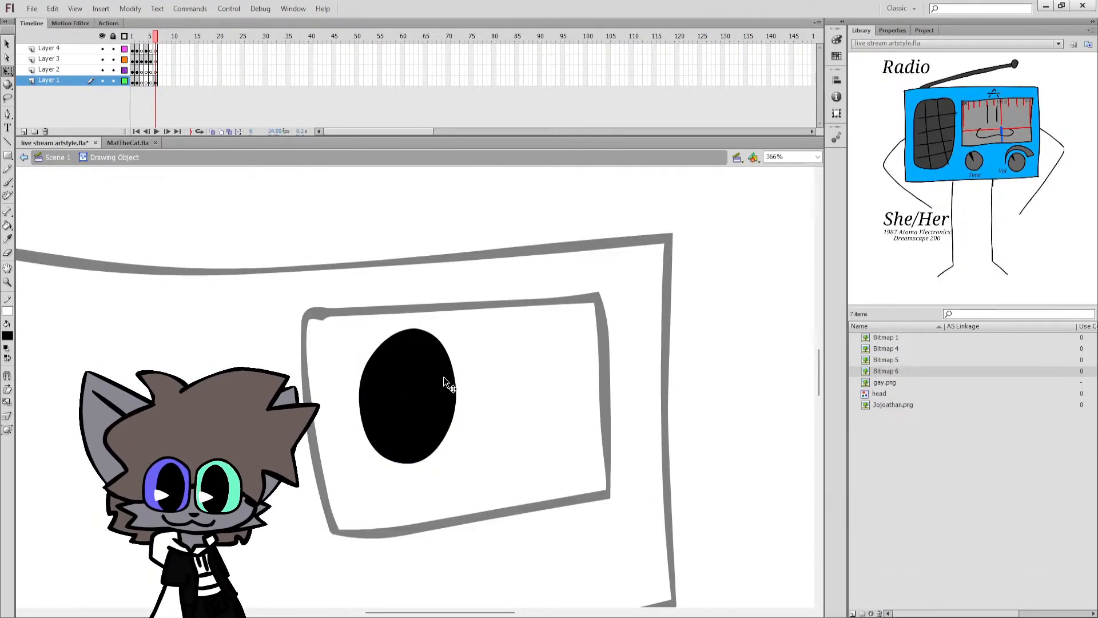
click(447, 376)
drag(457, 396, 443, 396)
click(455, 375)
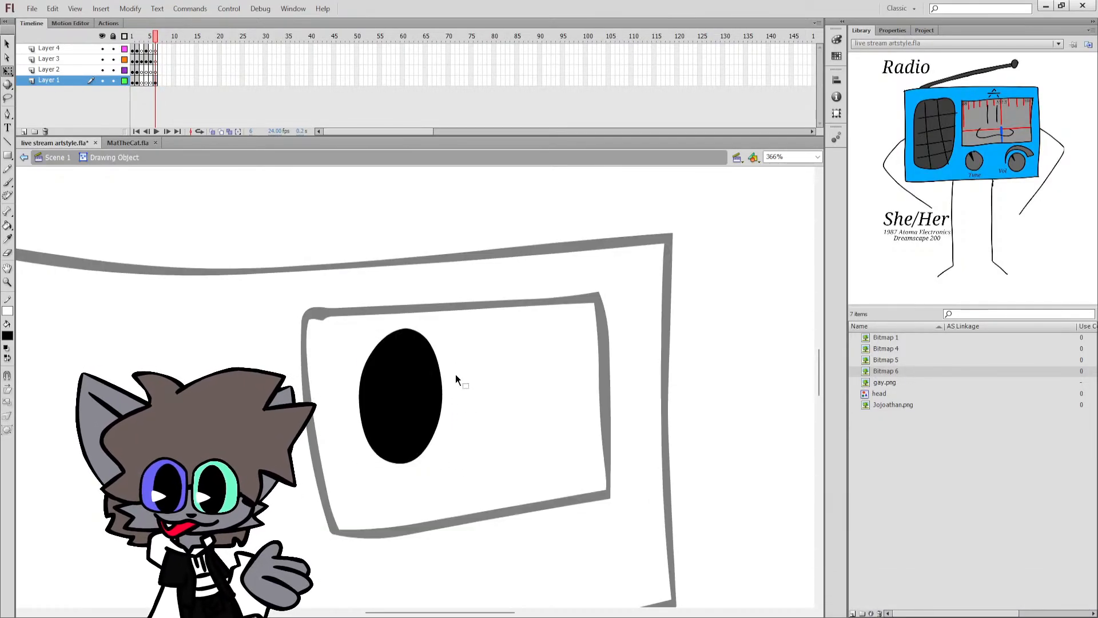
click(432, 372)
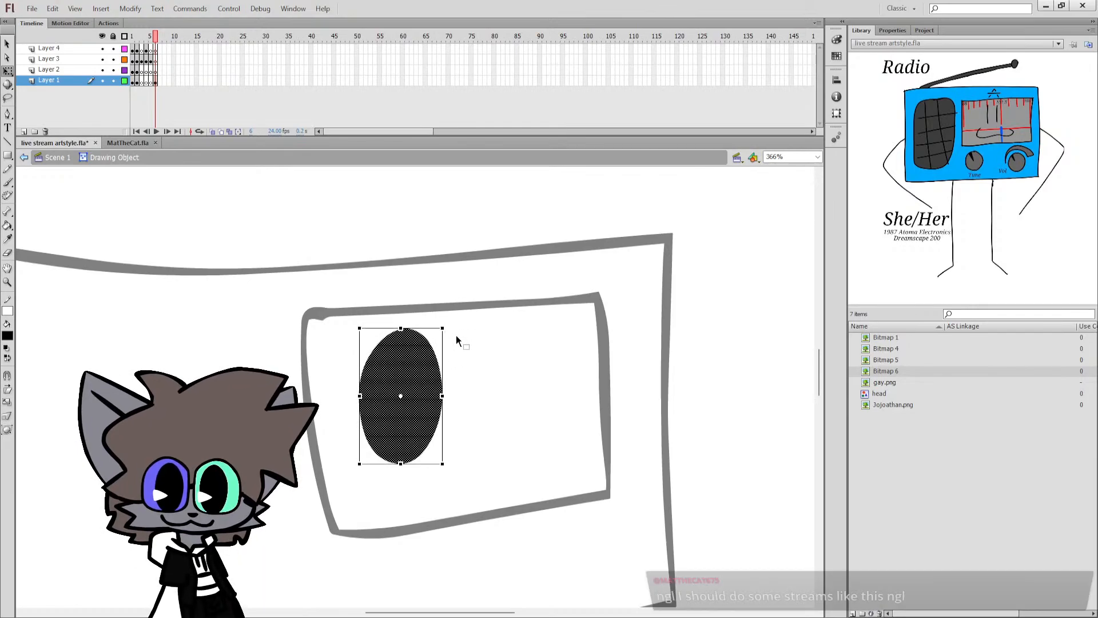
click(455, 340)
Draw a blue wedge across the lower left edge of the black eye, pointing inward, and fill it.
key(b)
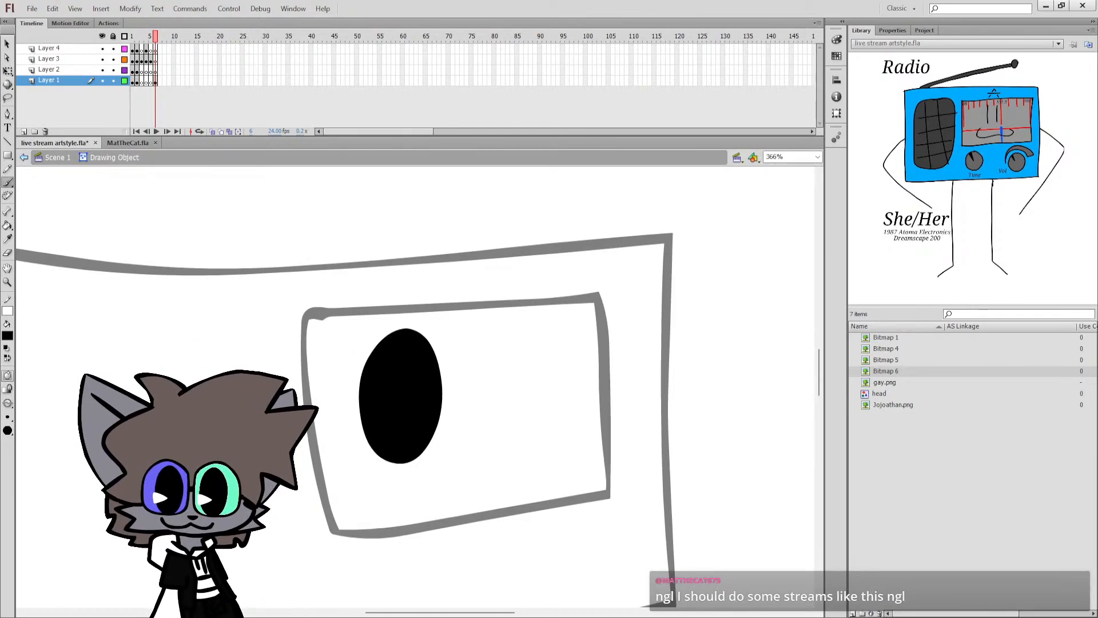
click(12, 352)
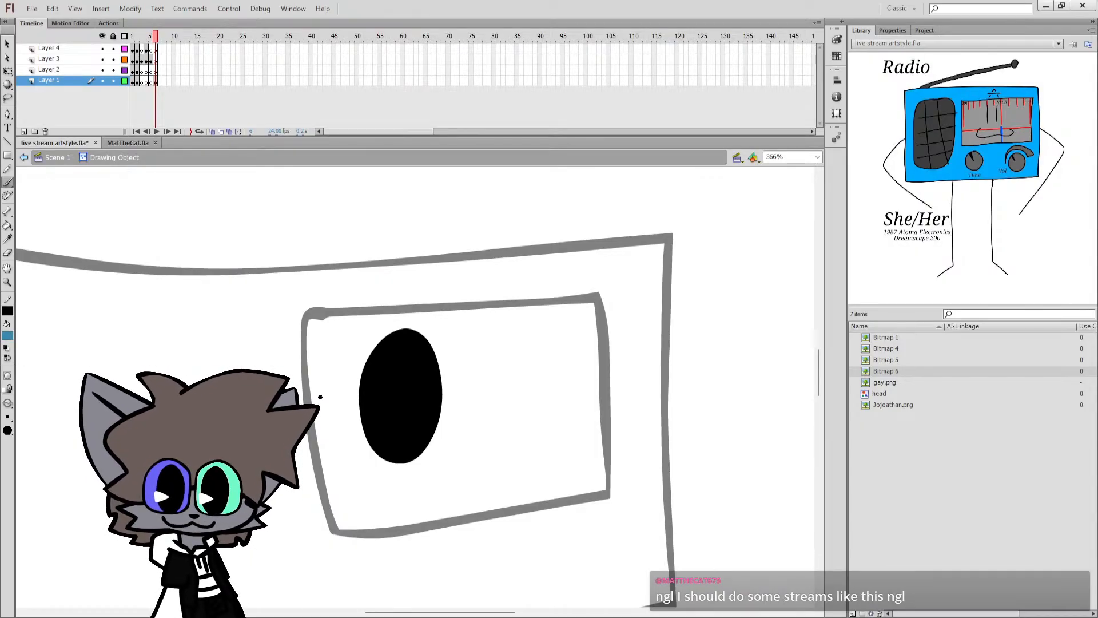
mouse_move(355, 408)
mouse_down()
mouse_move(412, 418)
mouse_move(362, 437)
mouse_move(354, 409)
mouse_move(362, 437)
mouse_move(418, 422)
mouse_move(356, 408)
mouse_move(371, 430)
mouse_move(361, 417)
mouse_up()
key(ctrl+z)
drag(370, 420, 369, 420)
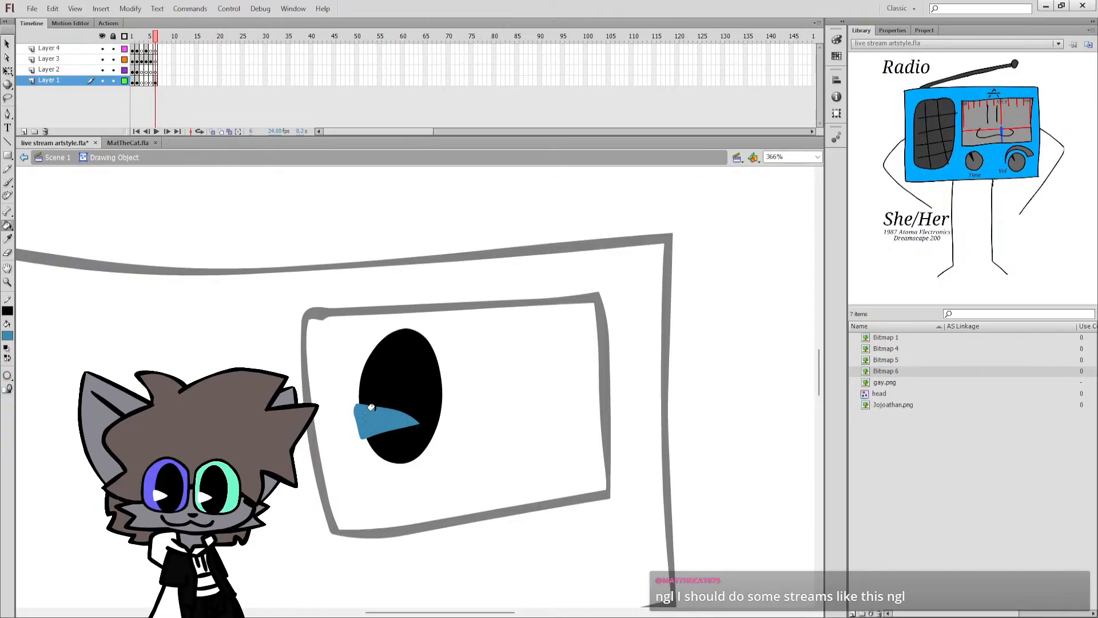
Straighten the wedge's curved upper edge, recolour the wedge white and adjust its outer edge before leaving the eye's drawing object.
key(q)
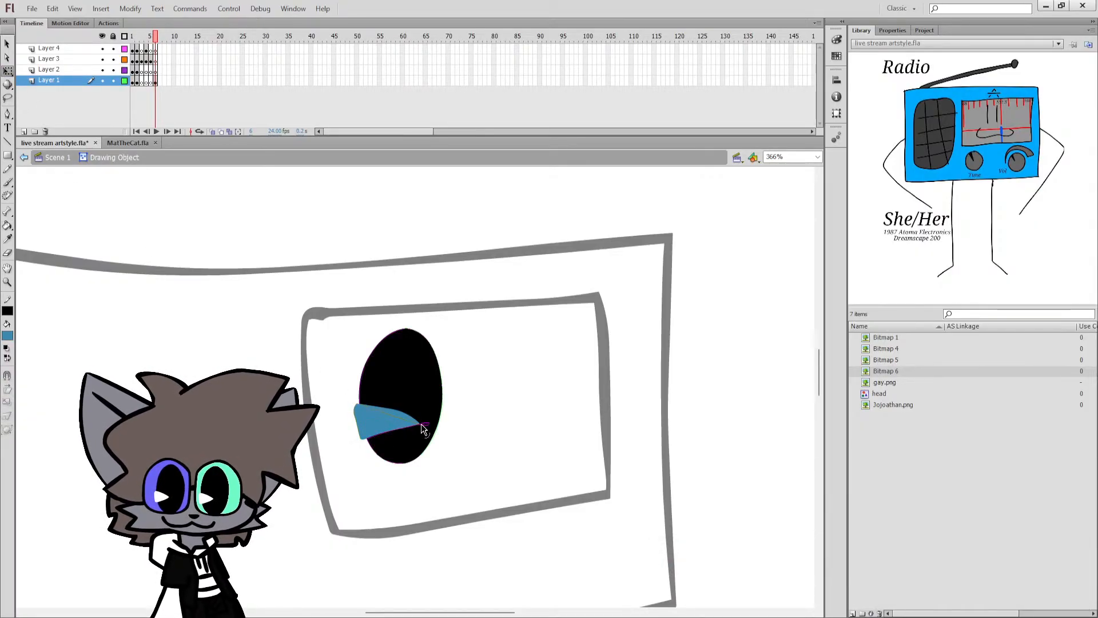
drag(416, 422, 408, 421)
click(395, 426)
click(6, 348)
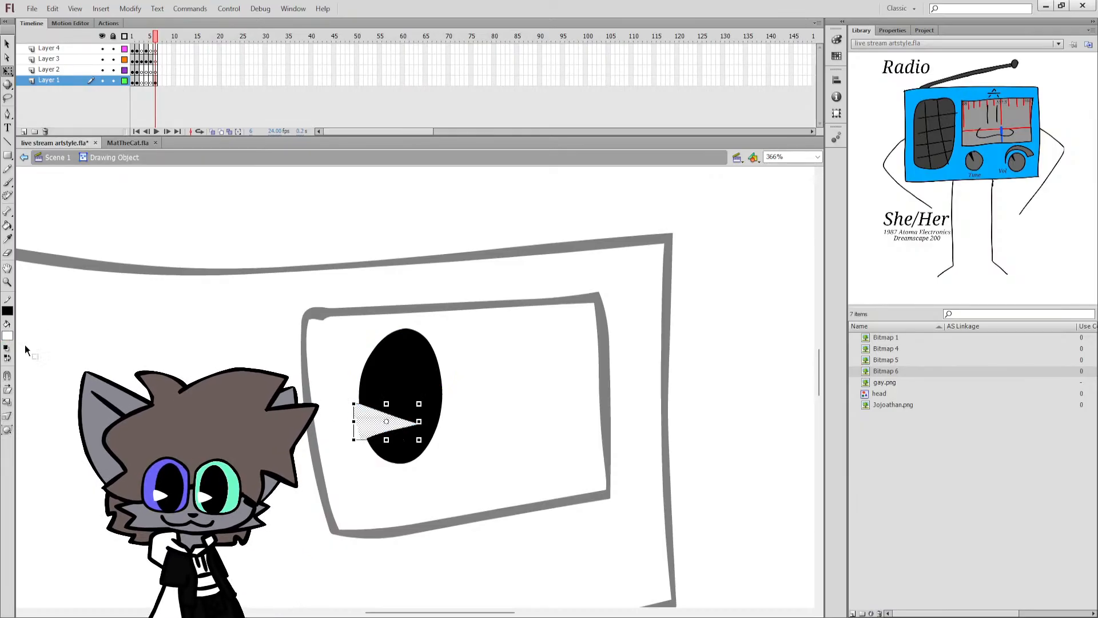
click(338, 399)
drag(353, 409, 357, 393)
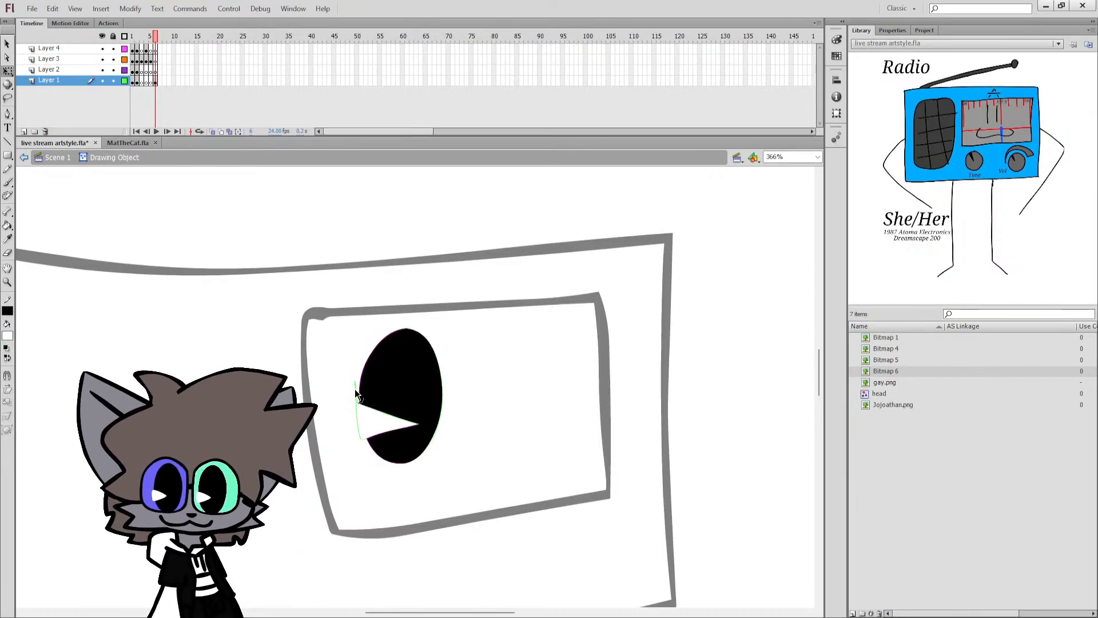
double_click(357, 393)
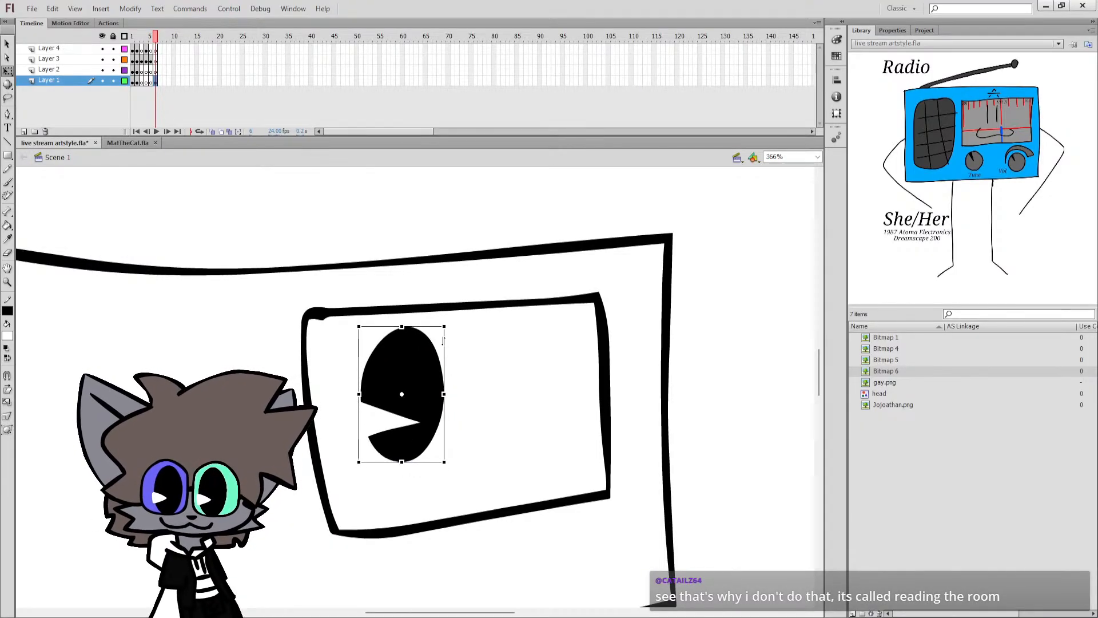
Tilt the finished eye slightly counterclockwise and place a copy of it in the right half of the face panel.
drag(448, 327, 445, 318)
mouse_move(428, 360)
mouse_down()
mouse_move(549, 356)
mouse_move(540, 363)
mouse_move(532, 353)
mouse_move(541, 354)
mouse_up()
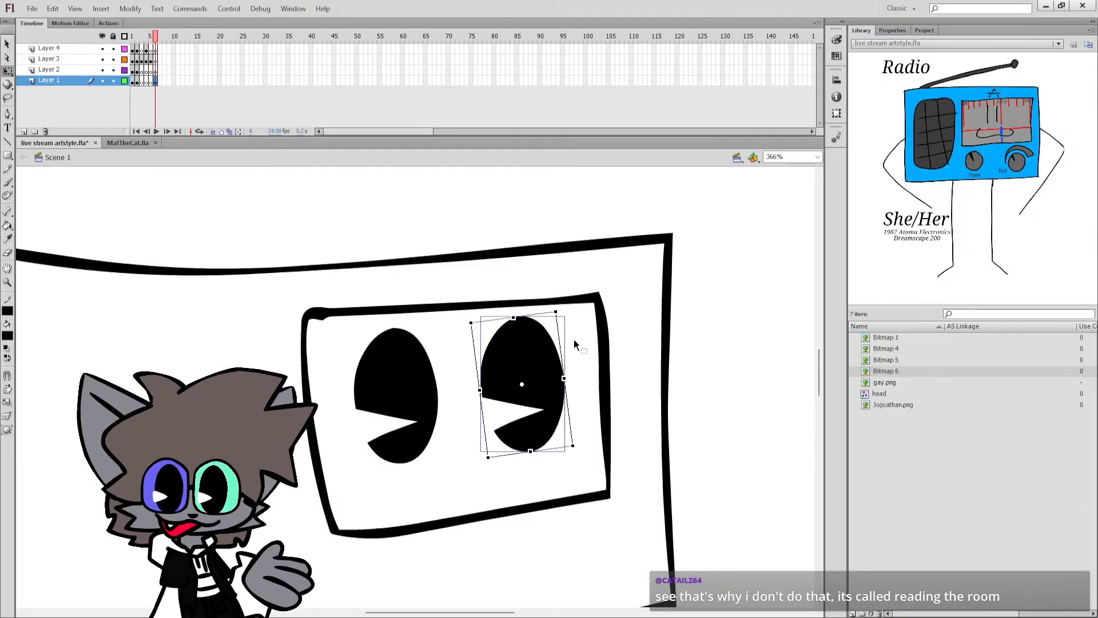
key(b)
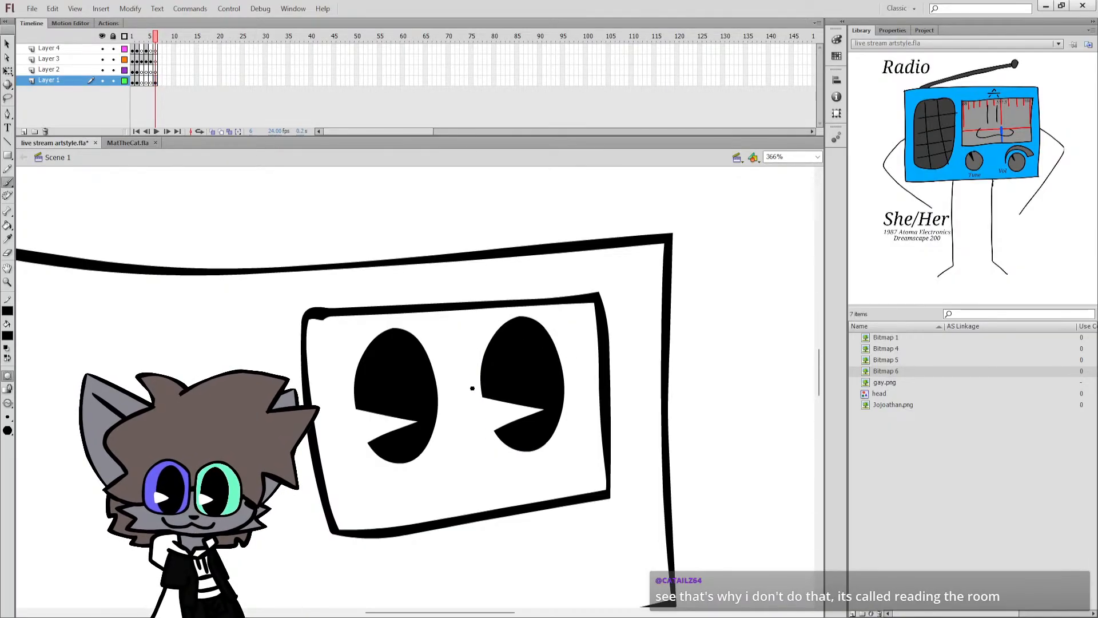
mouse_move(351, 458)
mouse_down()
mouse_move(356, 487)
mouse_move(418, 506)
mouse_move(484, 473)
mouse_move(526, 482)
mouse_move(587, 438)
mouse_up()
key(ctrl+z)
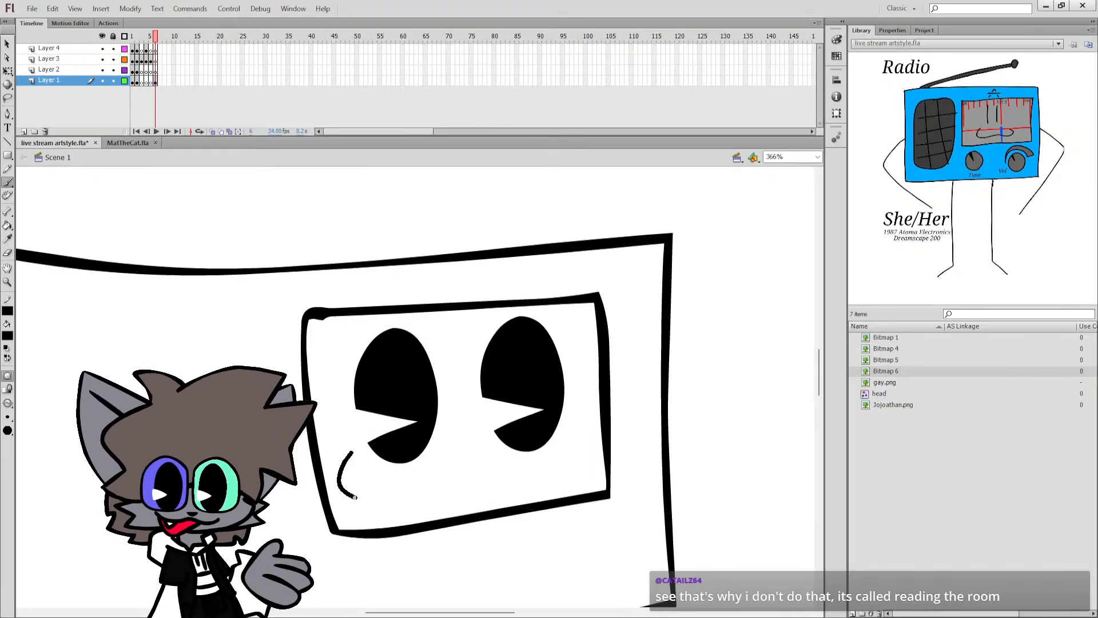
mouse_move(351, 452)
mouse_down()
mouse_move(532, 478)
mouse_move(585, 441)
mouse_up()
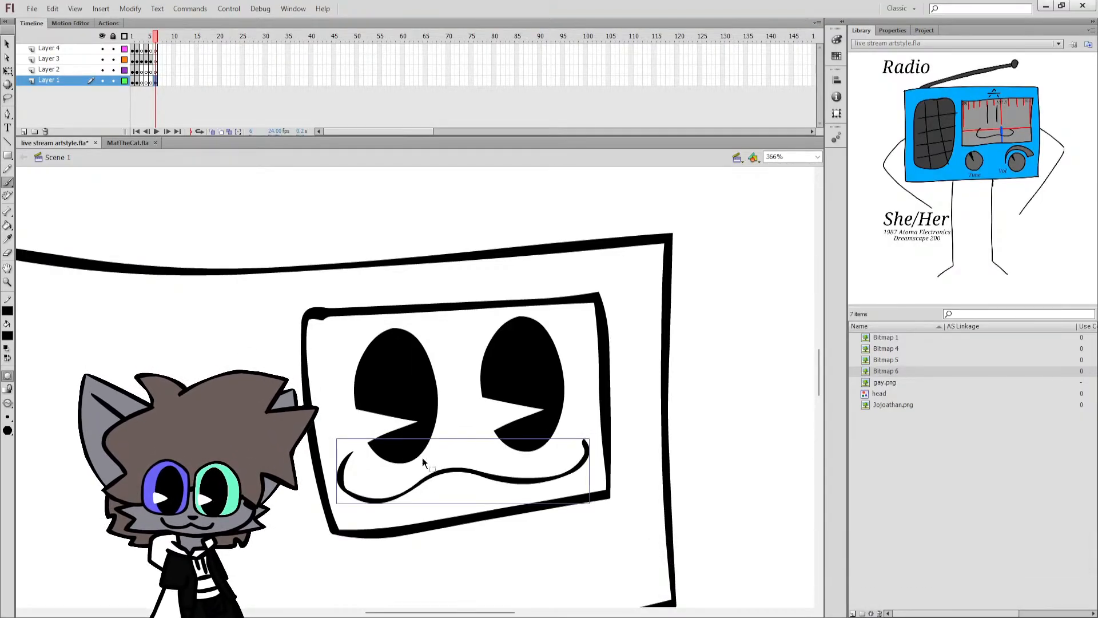
key(ctrl+z)
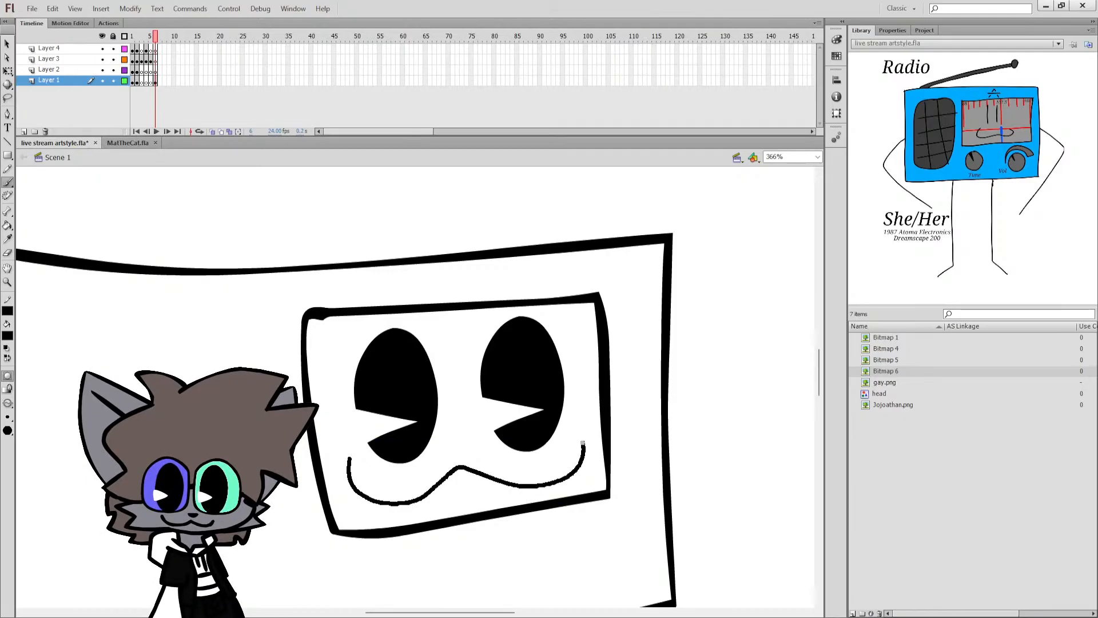
drag(583, 444, 583, 443)
key(ctrl+z)
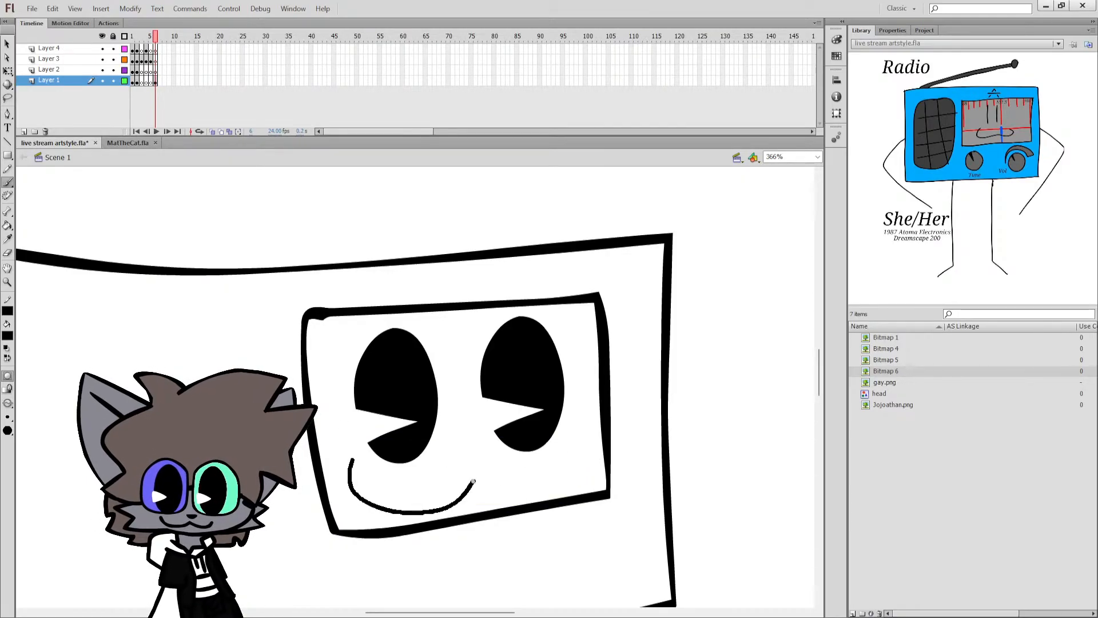
key(ctrl+z)
mouse_move(474, 481)
mouse_down()
mouse_move(344, 480)
mouse_move(388, 510)
mouse_move(451, 475)
mouse_up()
key(ctrl+z)
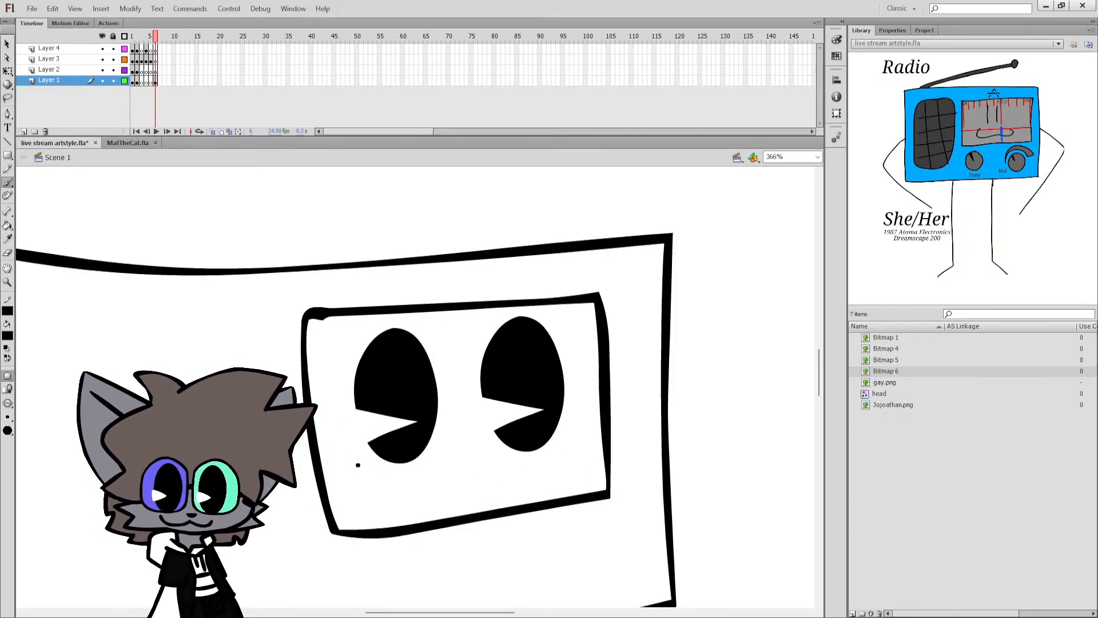
drag(585, 451, 585, 452)
key(ctrl+z)
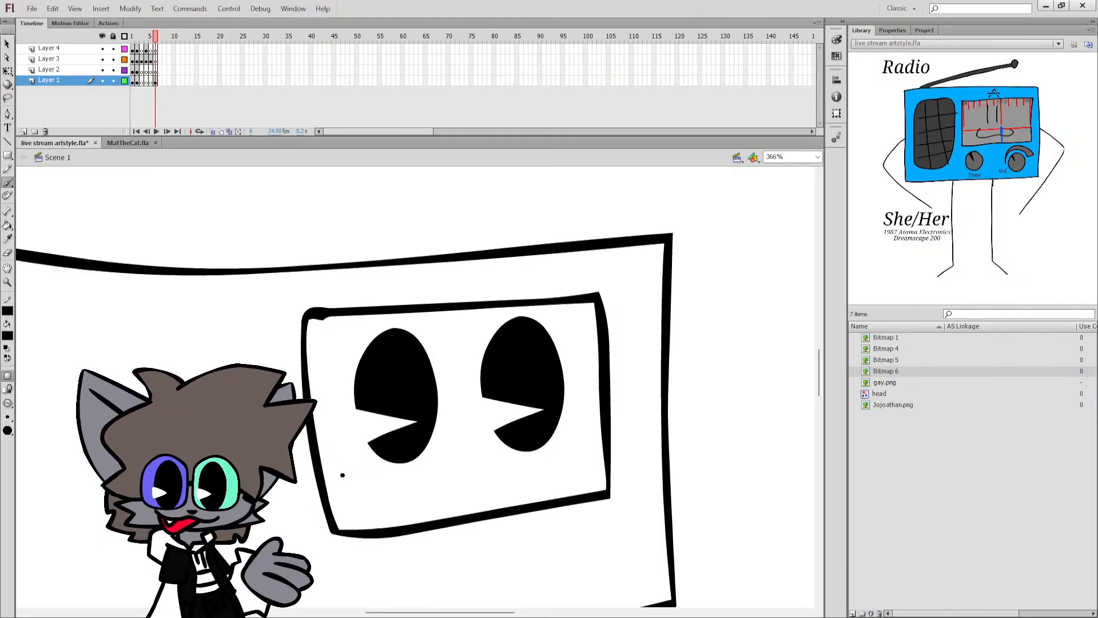
drag(343, 459, 345, 490)
mouse_move(449, 474)
mouse_down()
mouse_move(519, 484)
mouse_move(593, 438)
mouse_up()
key(ctrl+z)
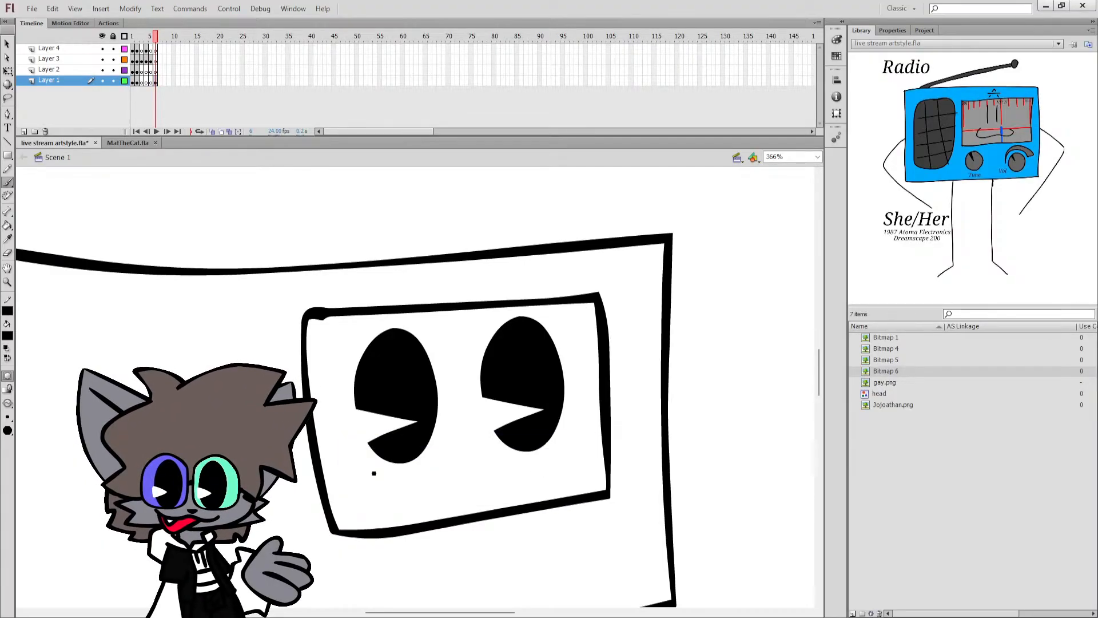
mouse_move(348, 464)
mouse_down()
mouse_move(394, 509)
mouse_move(459, 478)
mouse_move(506, 489)
mouse_move(588, 453)
mouse_up()
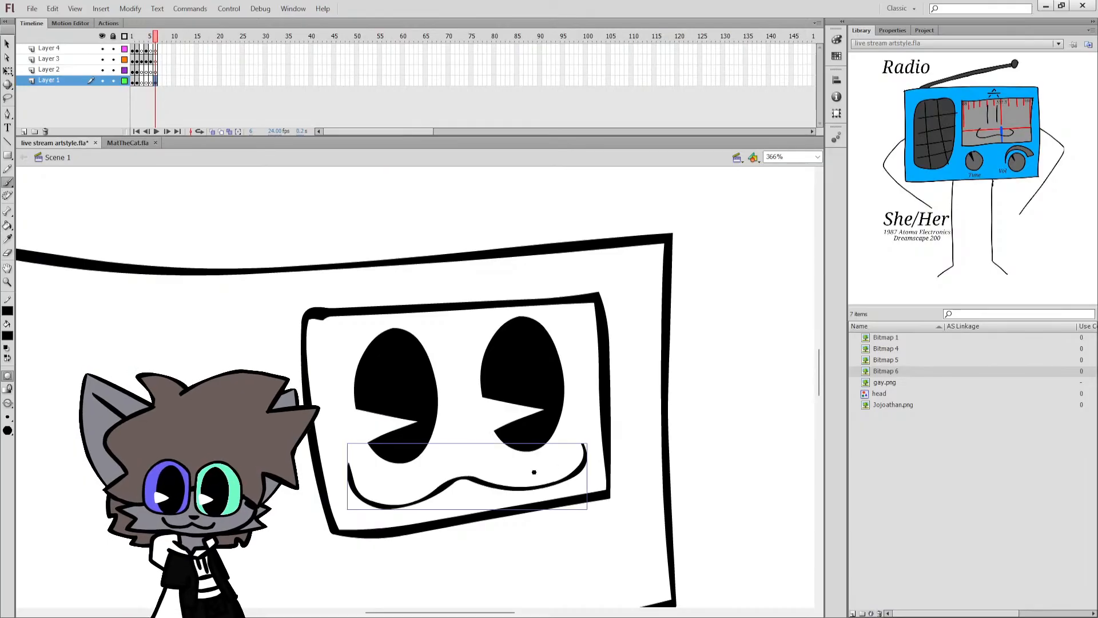
key(ctrl+z)
Draw a thin black wavy mouth with two curves meeting in a central peak beneath the eyes, spanning the face panel.
mouse_move(367, 501)
mouse_down()
mouse_move(484, 485)
mouse_move(582, 445)
mouse_up()
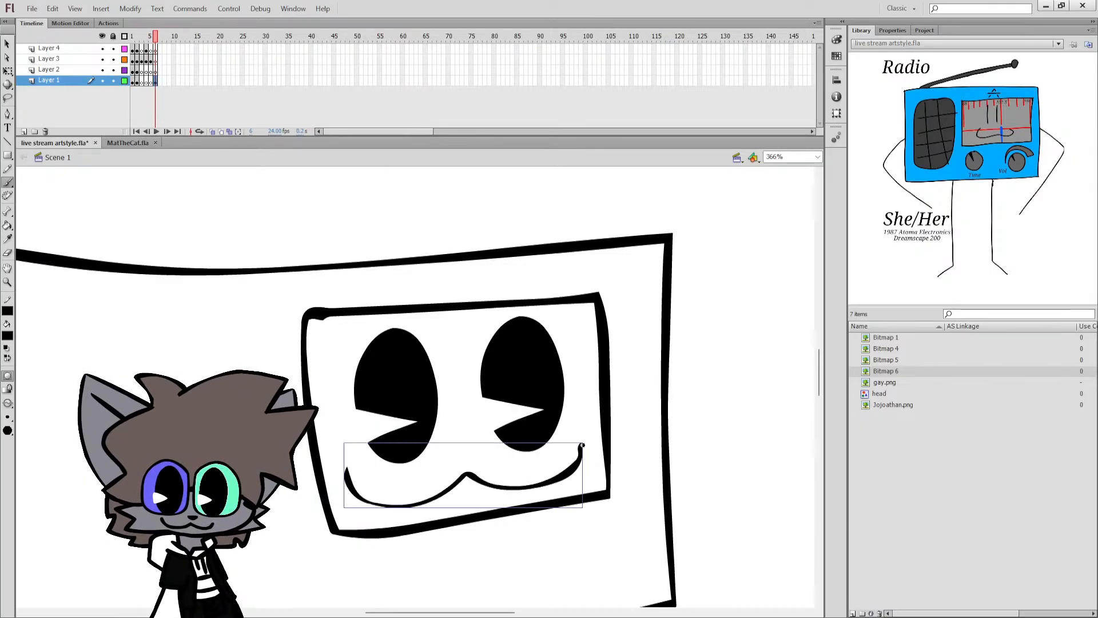
ctrl+click(329, 392)
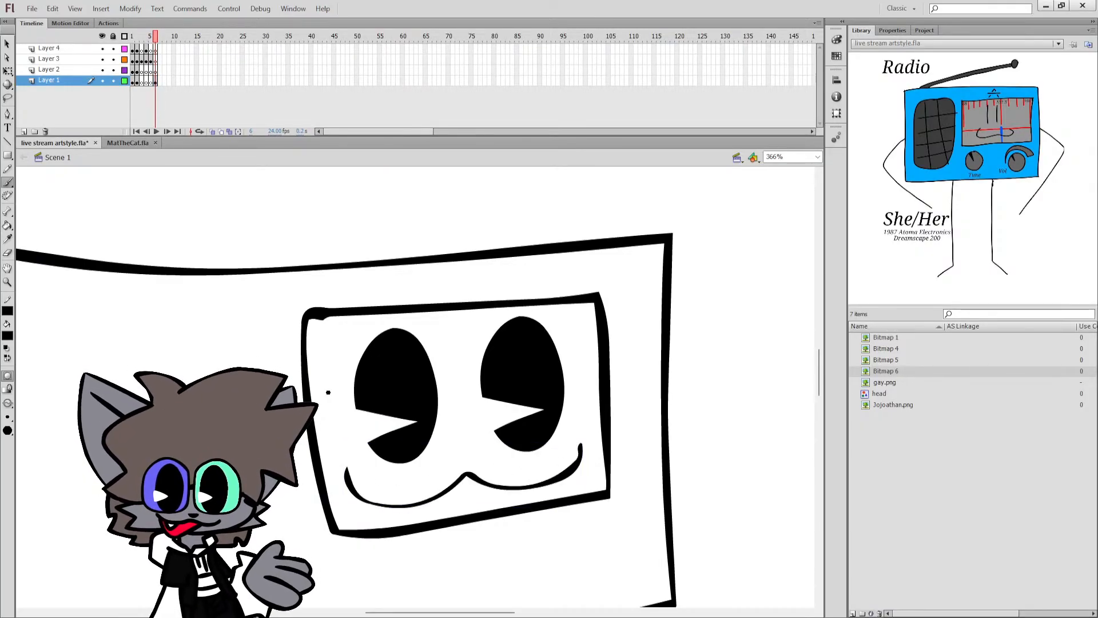
key(q)
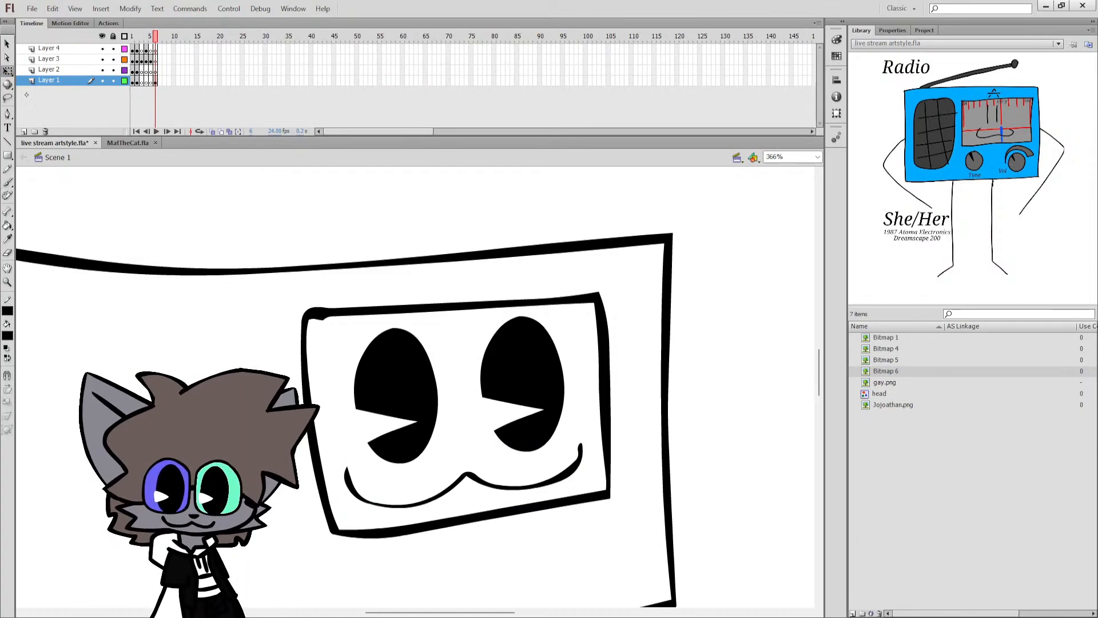
double_click(570, 468)
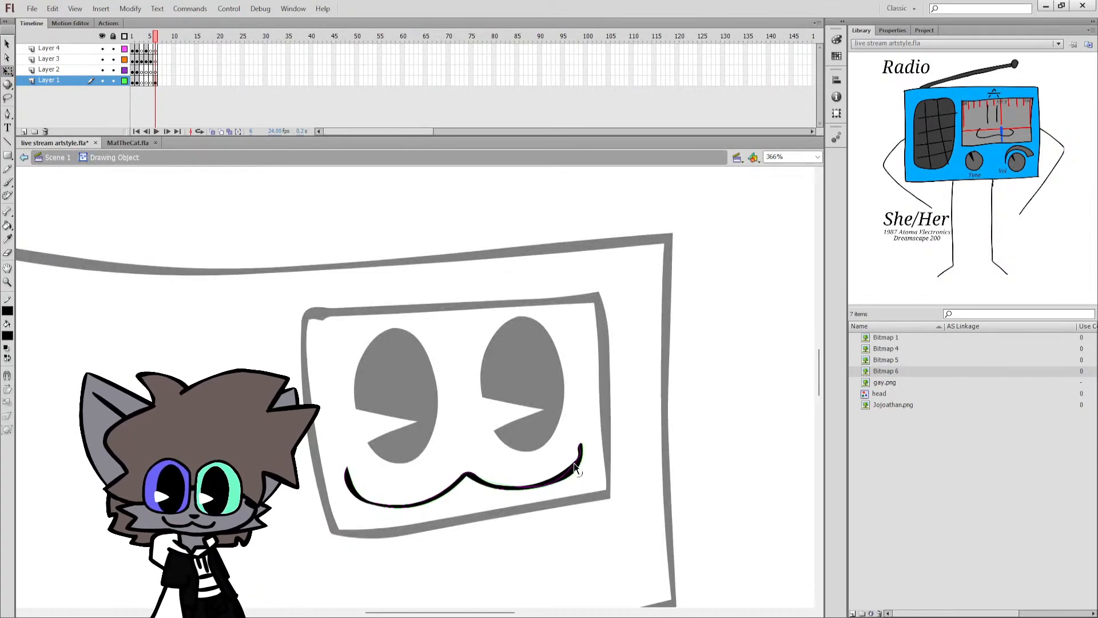
double_click(589, 409)
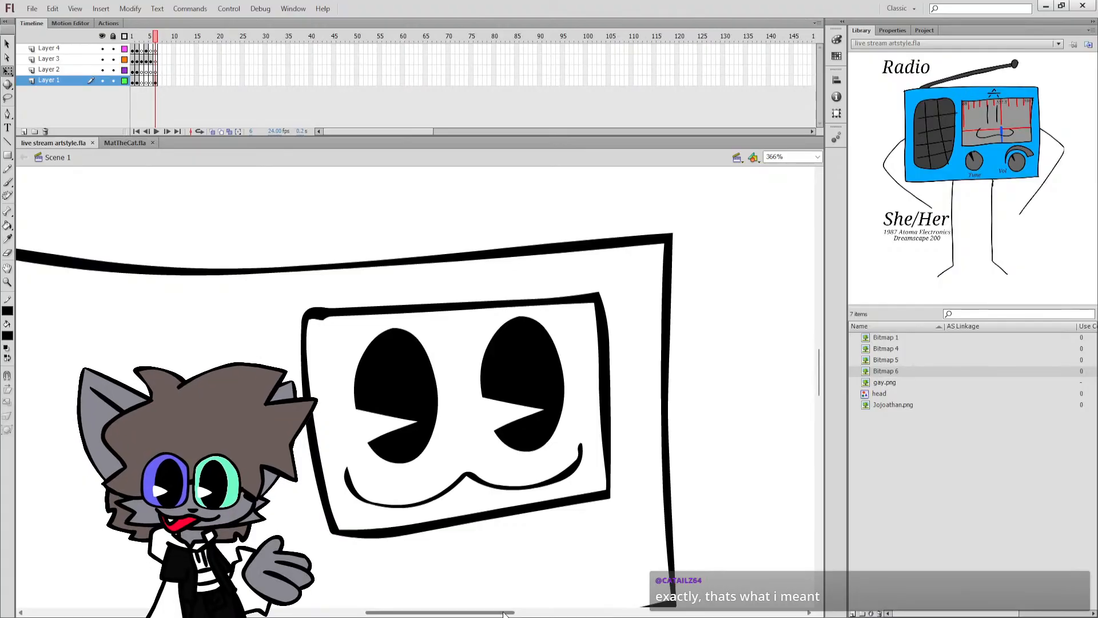
Draw a row of short red vertical tick marks along the inside of the face panel's upper edge.
drag(504, 614, 507, 613)
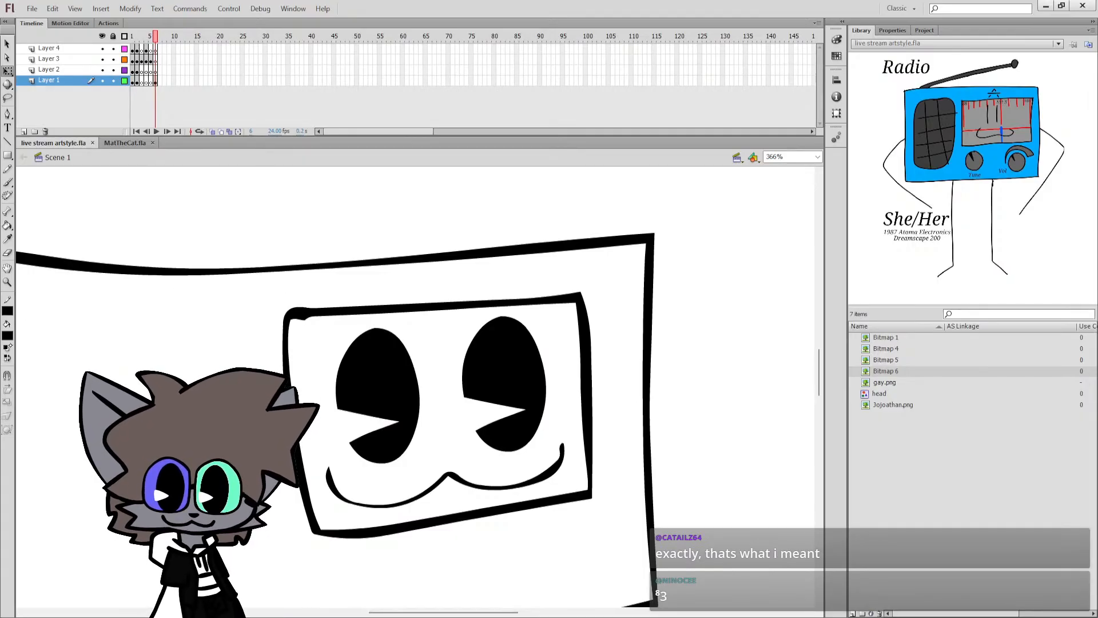
key(b)
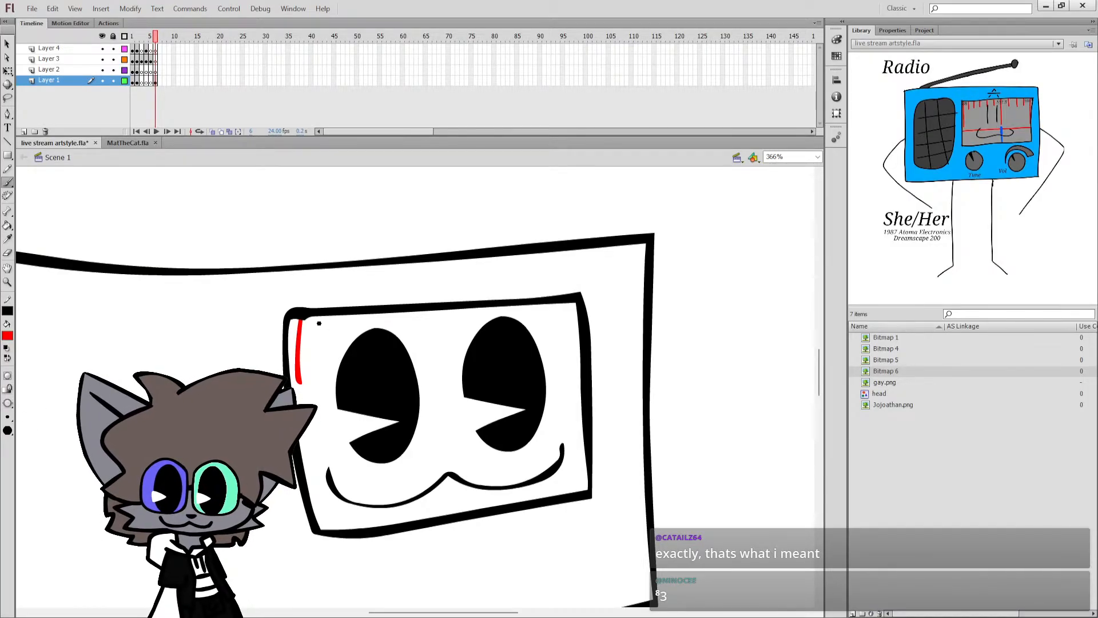
key(ctrl+z)
drag(301, 319, 303, 363)
mouse_move(329, 316)
mouse_down()
mouse_move(329, 349)
mouse_move(372, 329)
mouse_move(456, 337)
mouse_move(514, 318)
mouse_move(566, 339)
mouse_up()
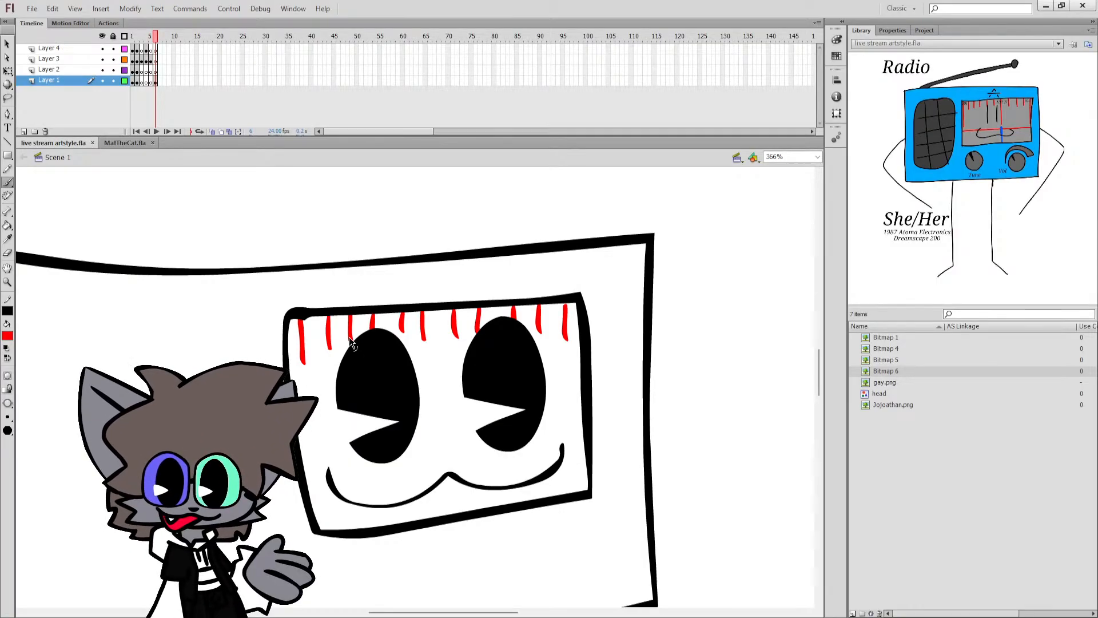
Replace the red tick at the right eye's upper left with a long red vertical line passing behind the eye toward the mouth.
drag(479, 311, 484, 424)
key(ctrl+z)
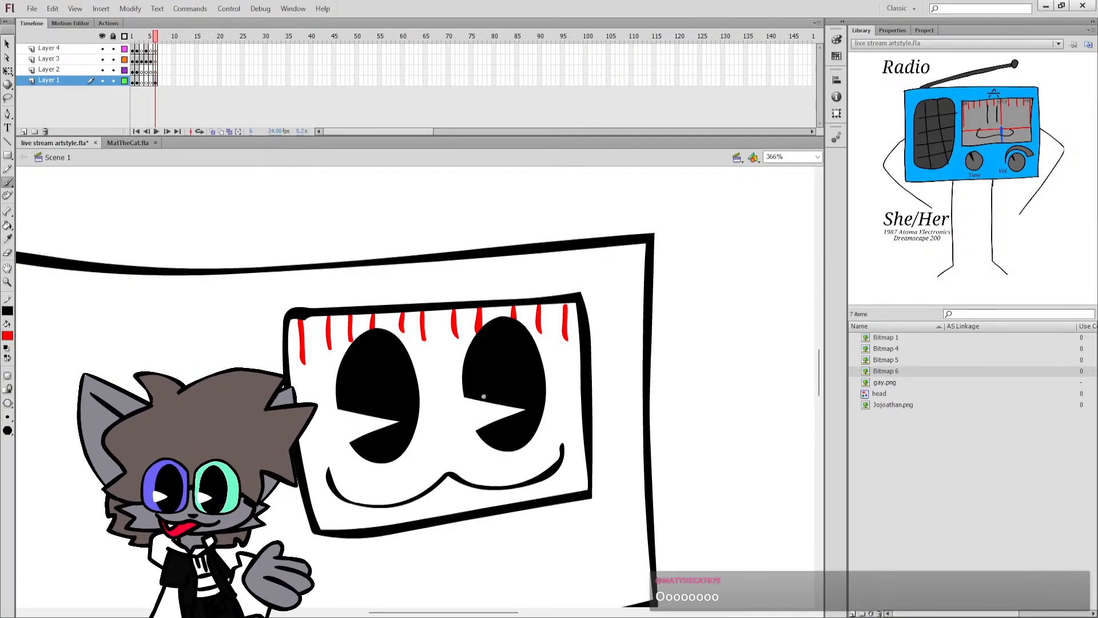
click(7, 72)
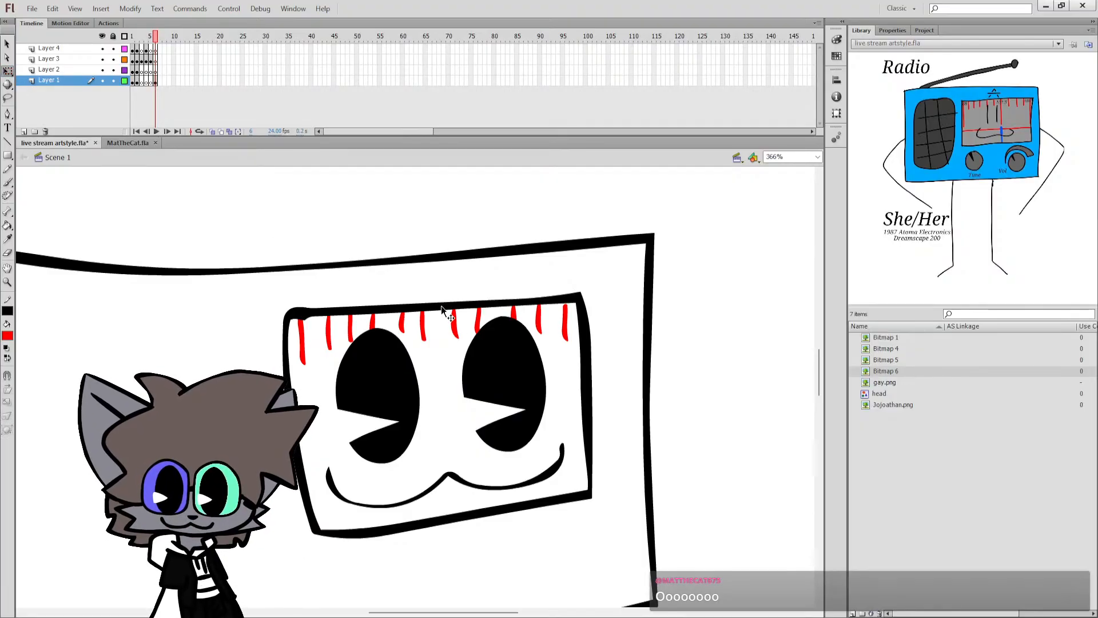
click(479, 322)
key(Delete)
key(b)
drag(486, 308, 486, 424)
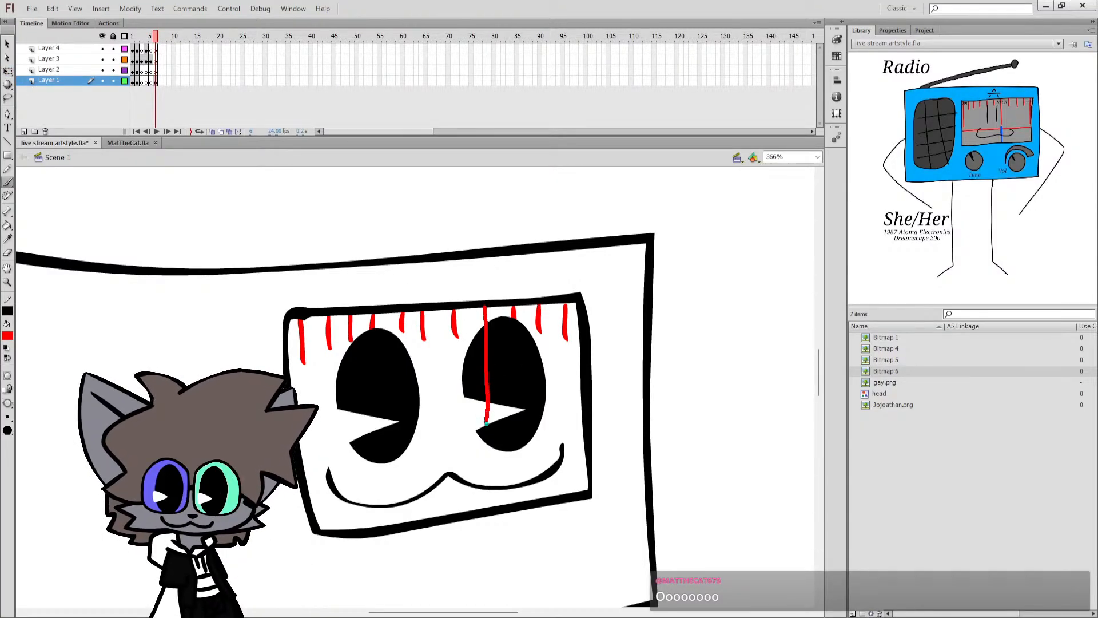
key(ctrl+z)
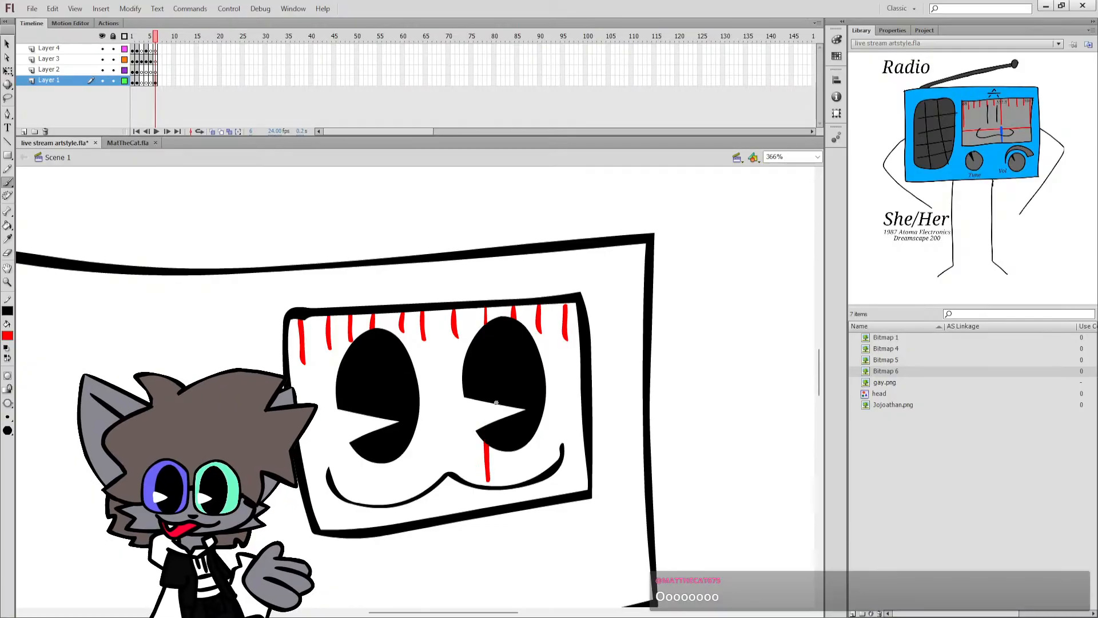
drag(484, 309, 491, 462)
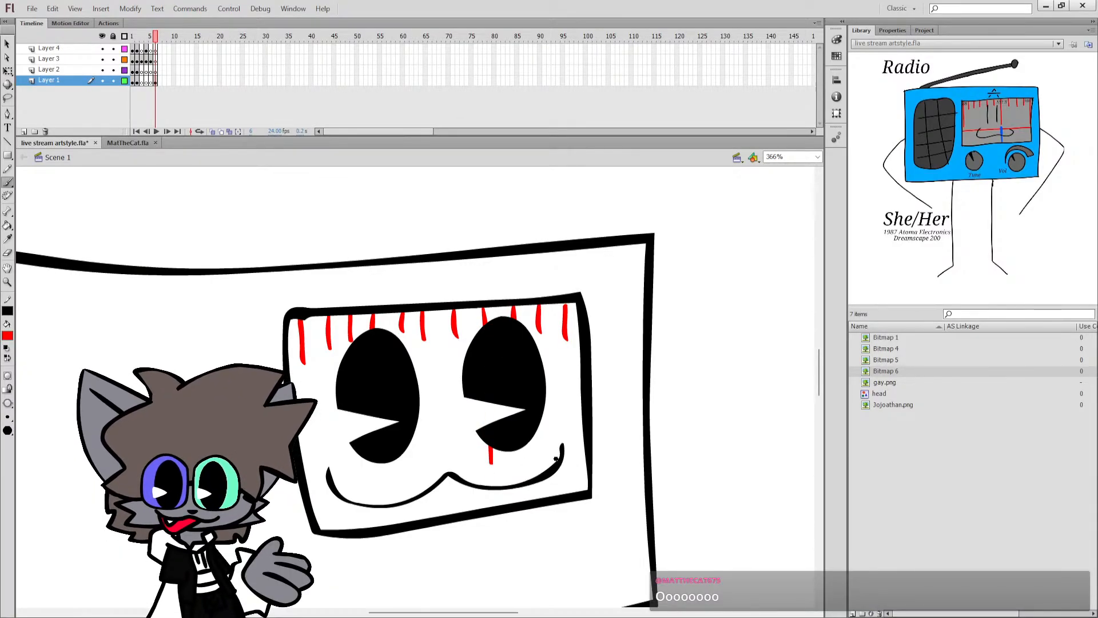
Draw a slightly slanted red line across the face panel at mouth height and save the document.
drag(587, 456, 380, 481)
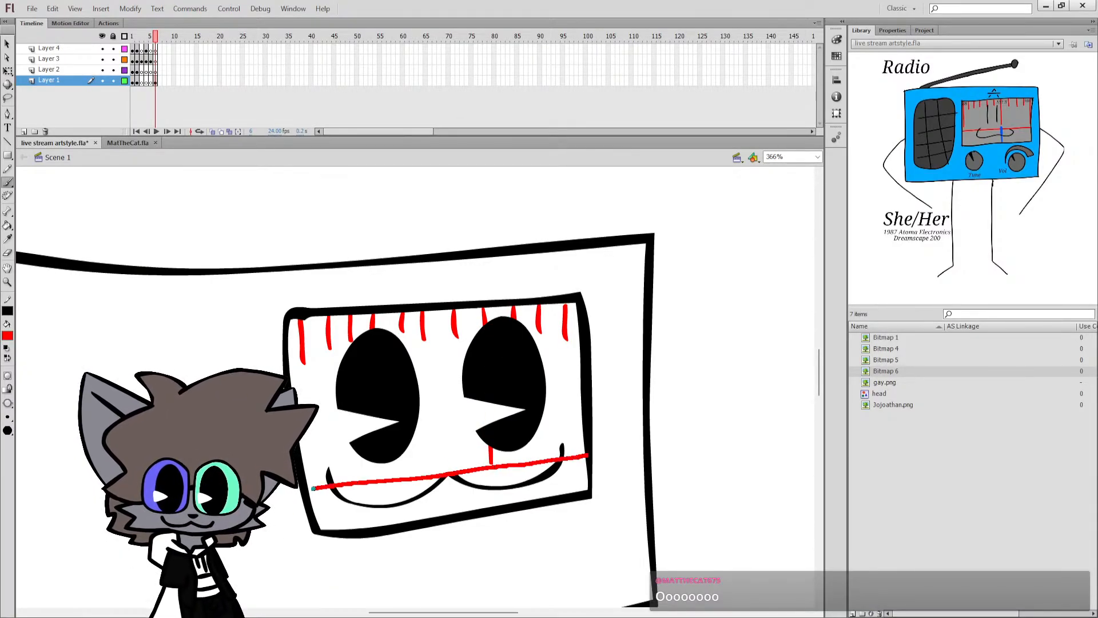
drag(314, 488, 309, 489)
key(ctrl+s)
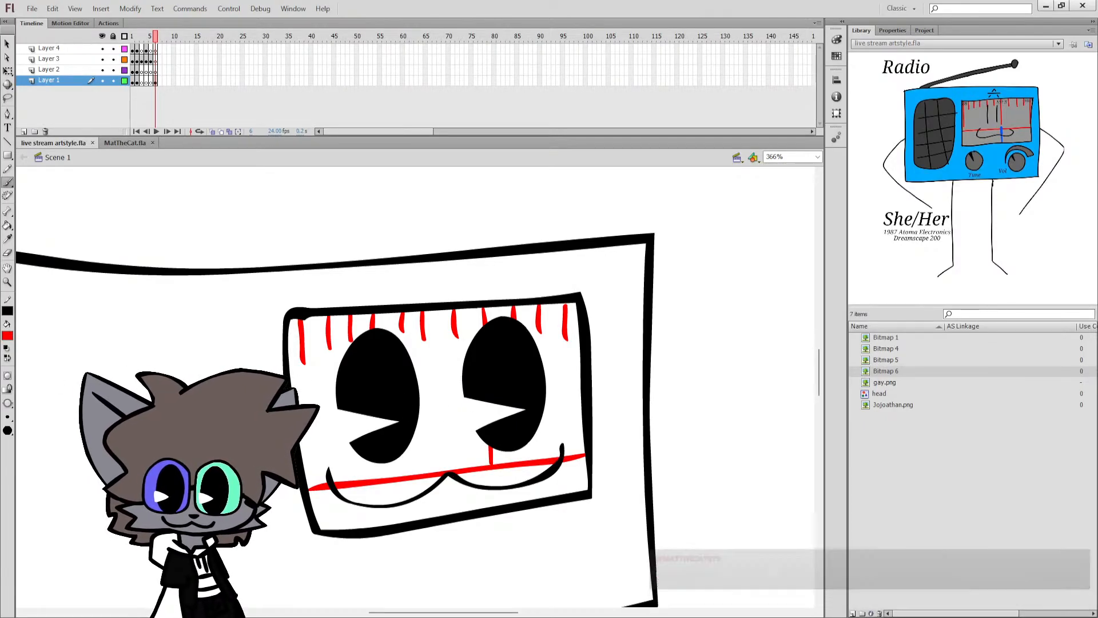
Draw a short blue vertical line from below the red crossline to the panel's lower edge, and save the document.
click(7, 335)
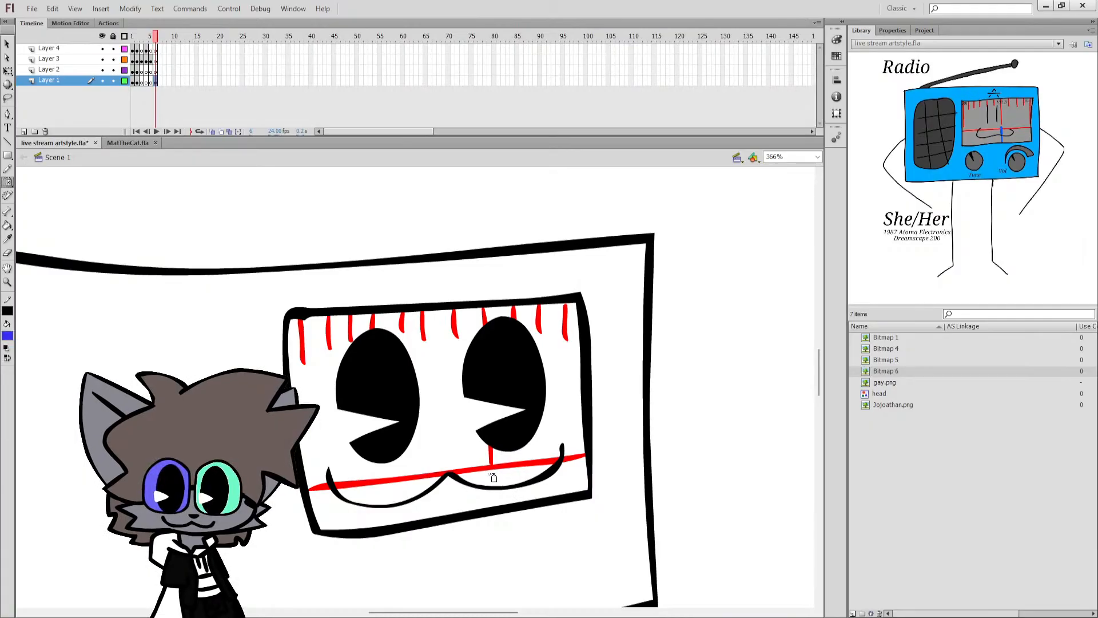
drag(493, 475, 494, 504)
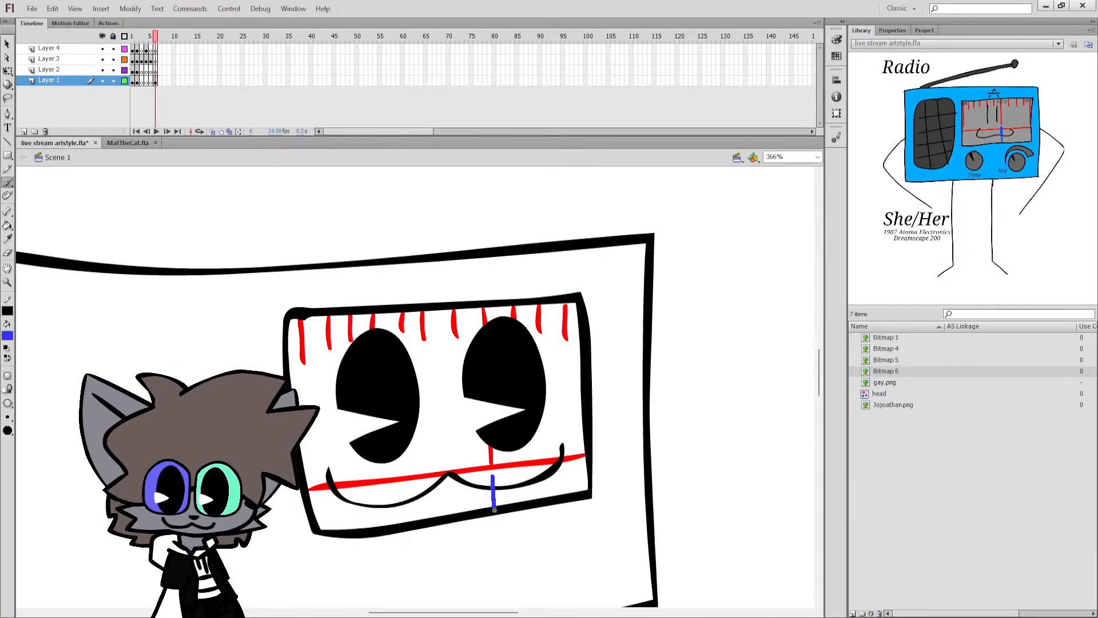
key(ctrl+s)
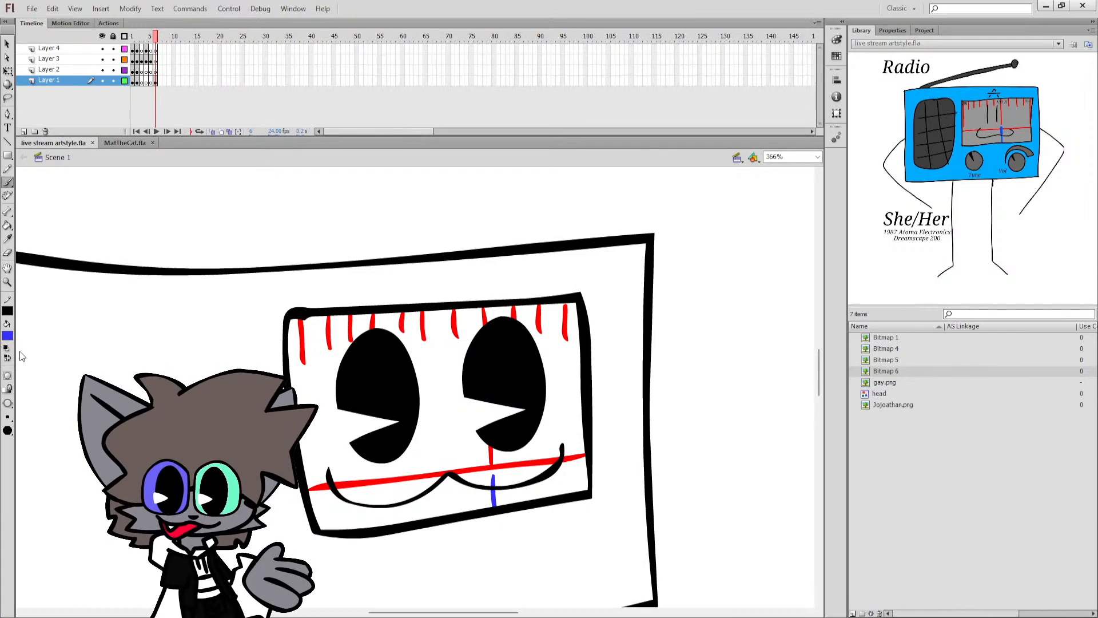
Fill all sections of the face panel's background with the grey sampled from the reference image, keeping the eye wedges white.
click(974, 125)
click(4, 227)
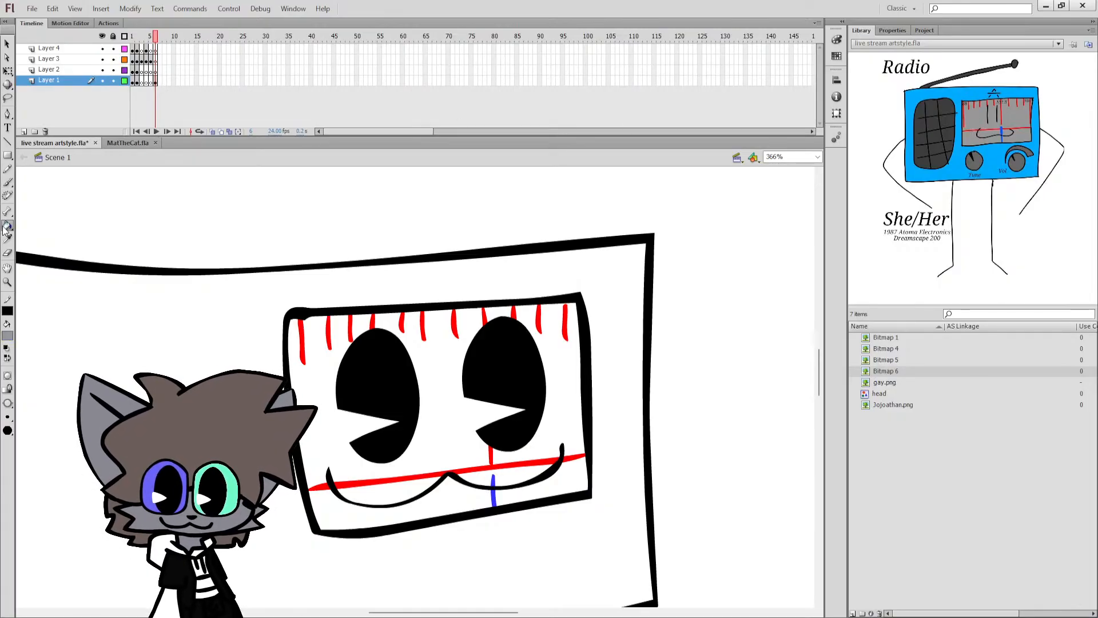
click(425, 392)
click(537, 395)
key(ctrl+z)
key(b)
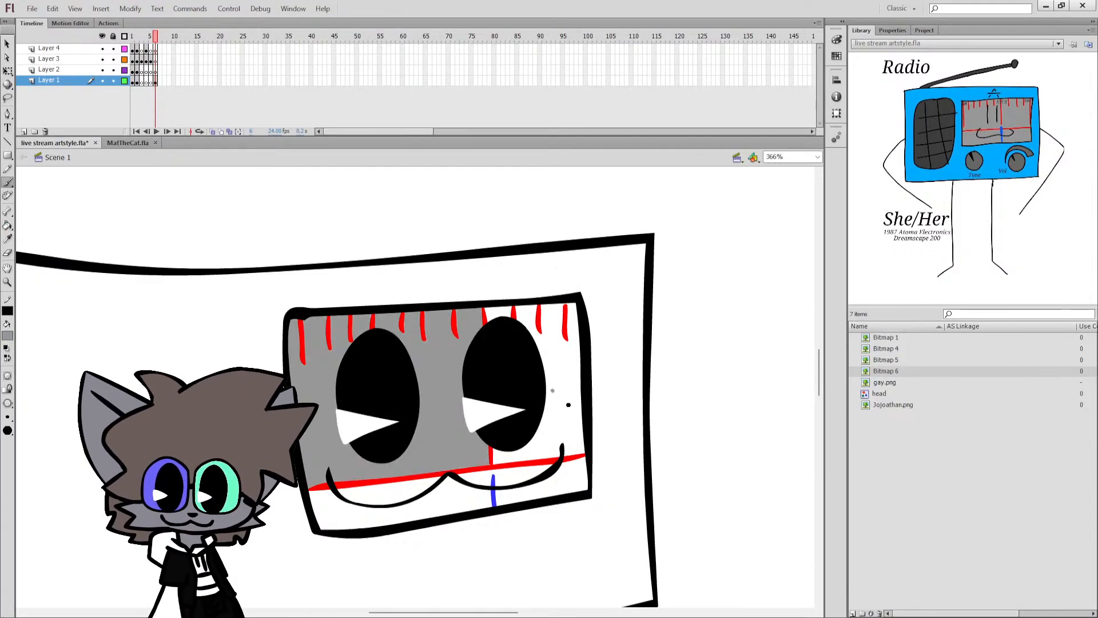
key(k)
click(568, 404)
click(573, 467)
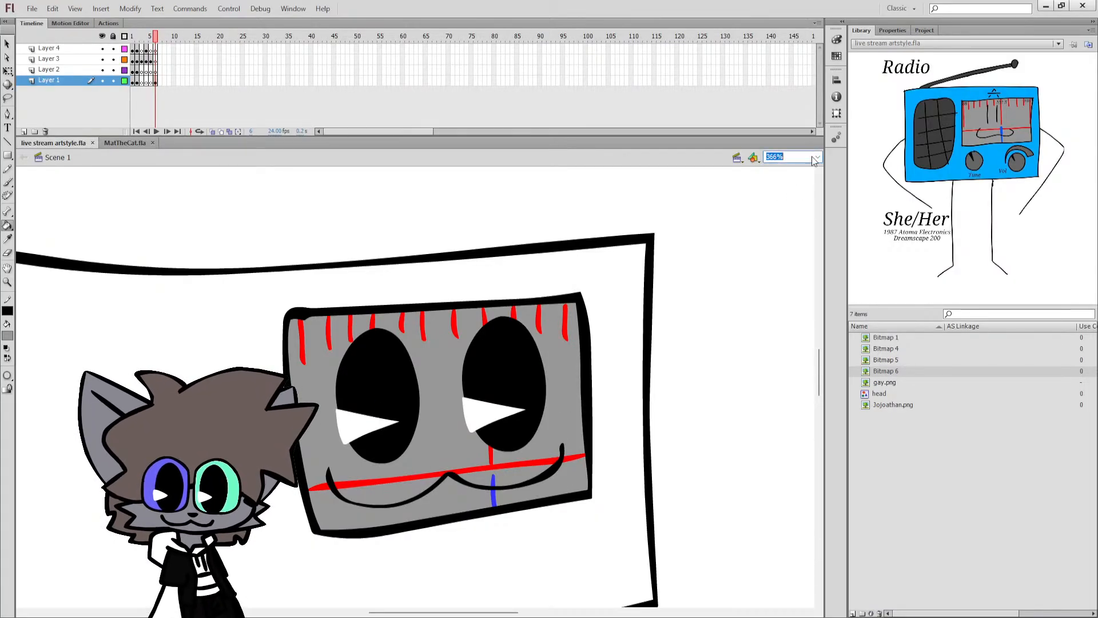
Draw a large rounded black speaker outline in the left half of the radio body, beside the face panel.
click(809, 174)
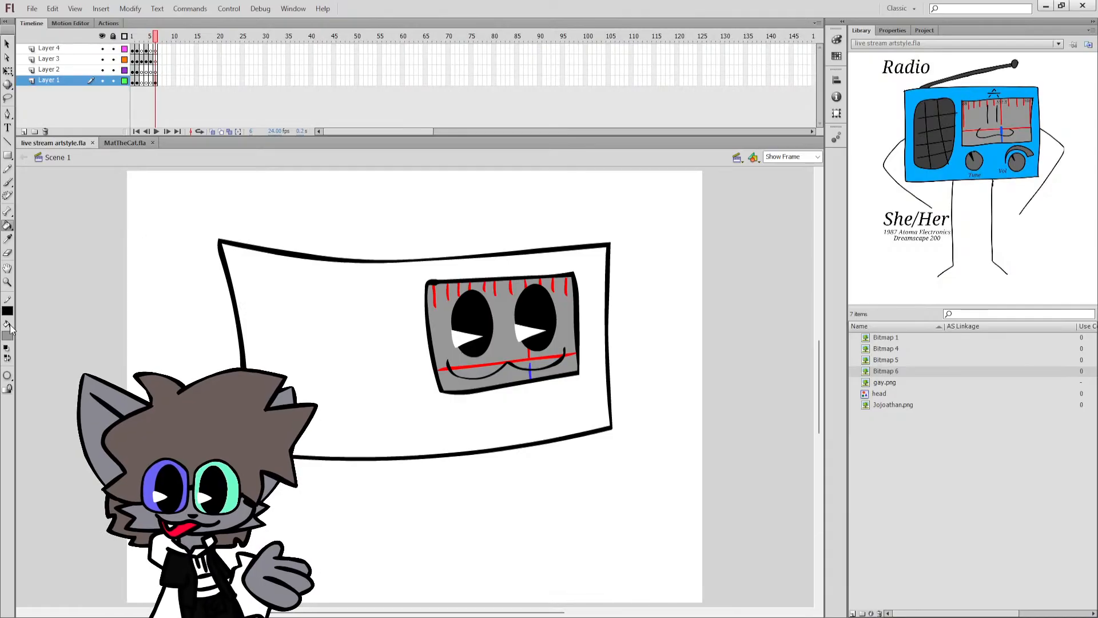
click(7, 358)
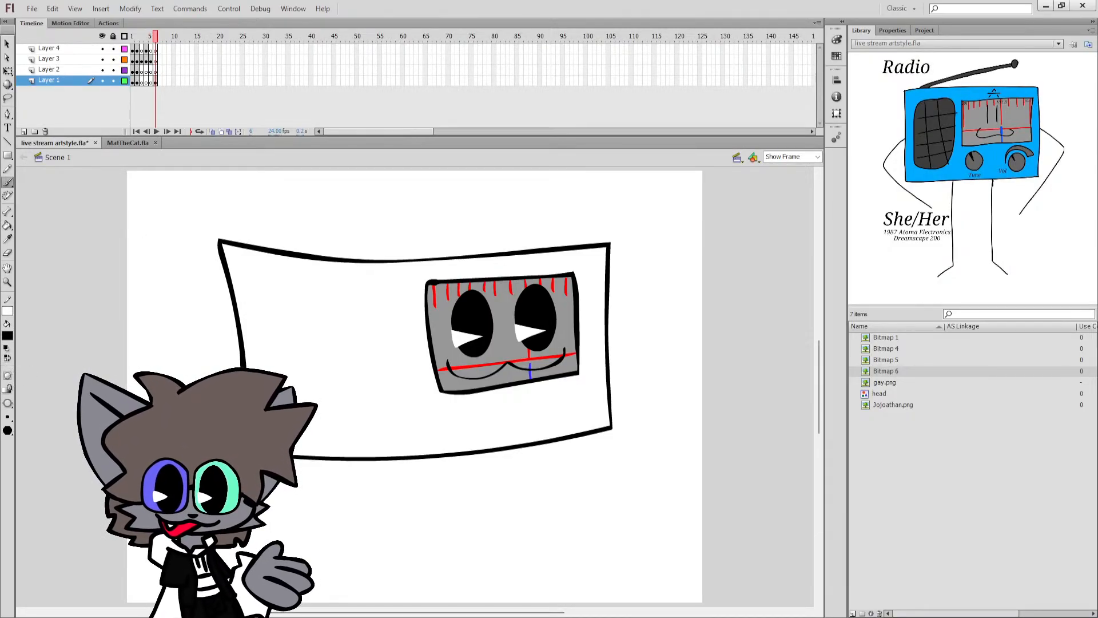
mouse_move(316, 278)
mouse_down()
mouse_move(264, 272)
mouse_move(250, 337)
mouse_up()
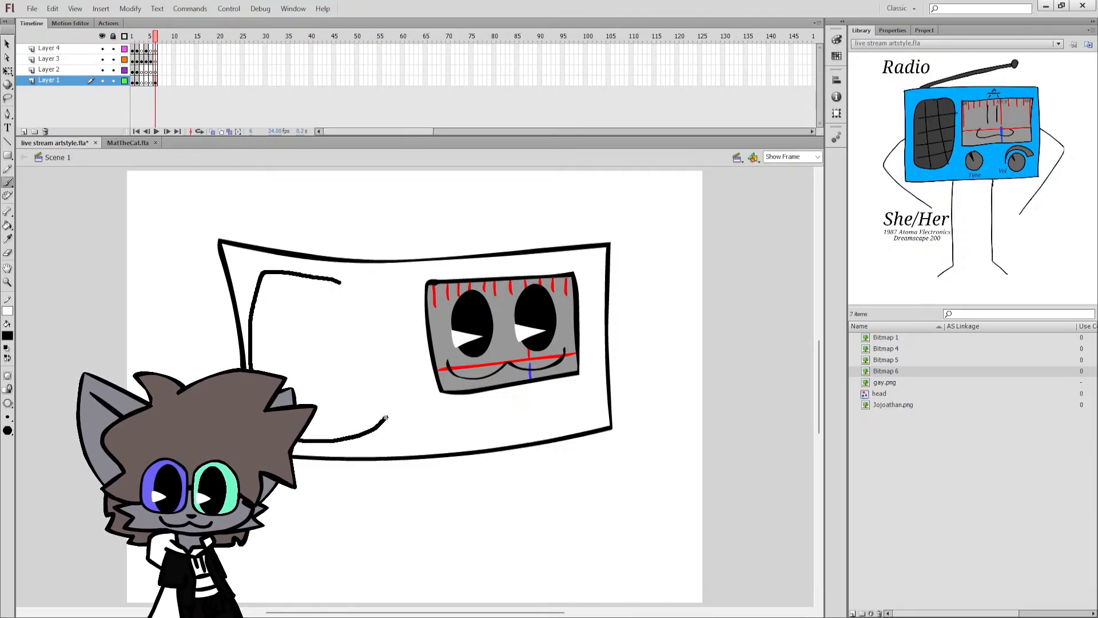
key(k)
mouse_move(337, 279)
mouse_down()
mouse_move(288, 267)
mouse_move(247, 302)
mouse_move(412, 390)
mouse_up()
key(ctrl+z)
drag(394, 294, 371, 273)
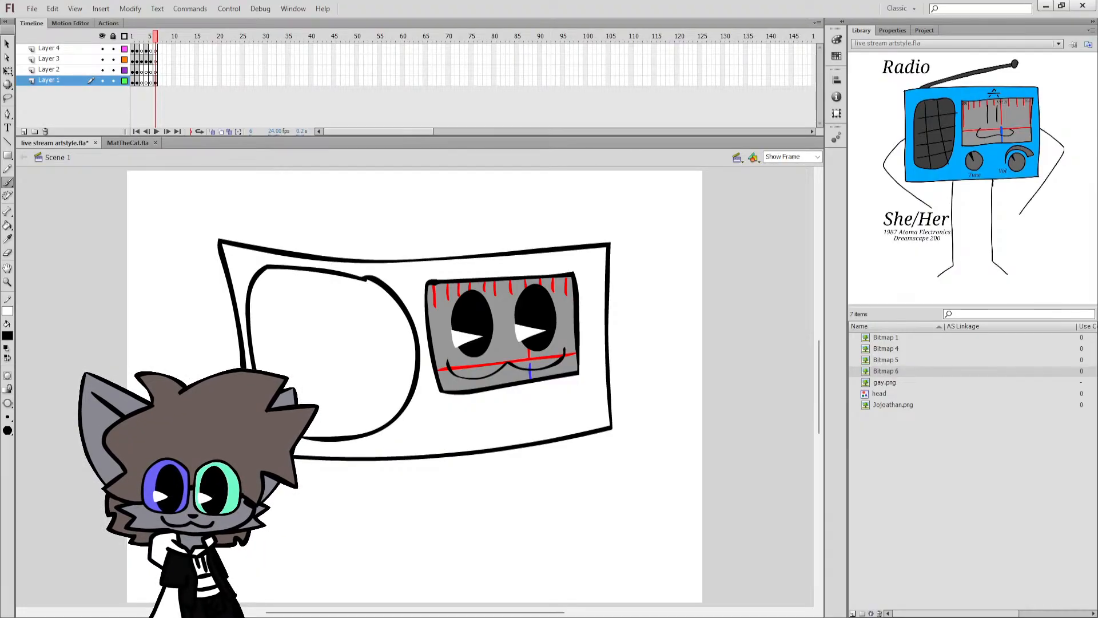
Draw a thin curved vertical grille line near the speaker's left side, from its upper edge to its lower edge.
click(325, 316)
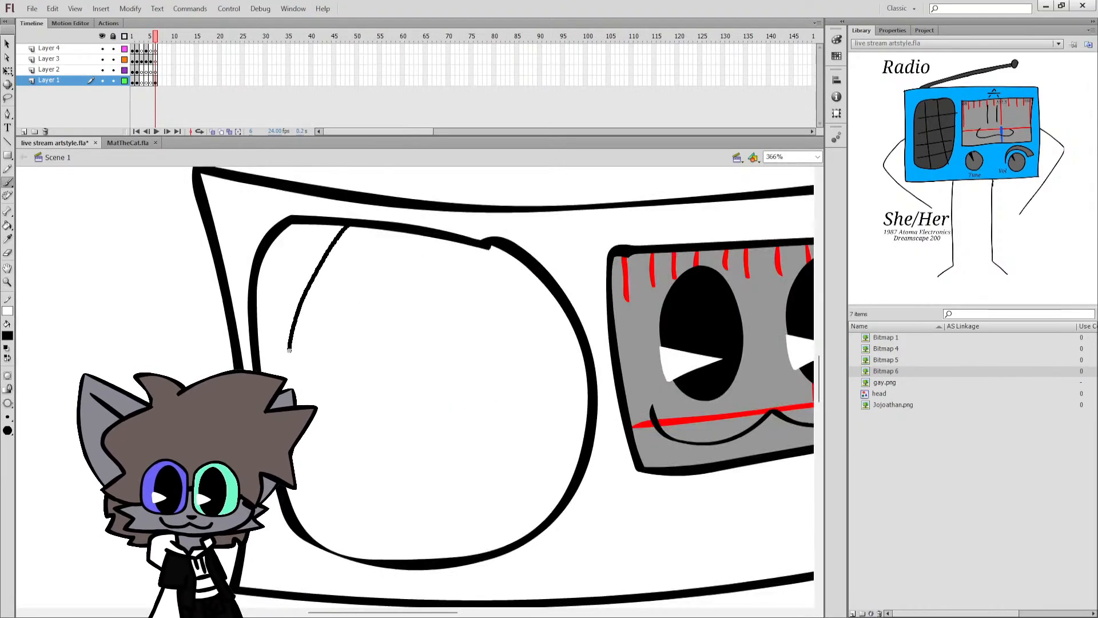
key(ctrl+z)
drag(350, 230, 340, 244)
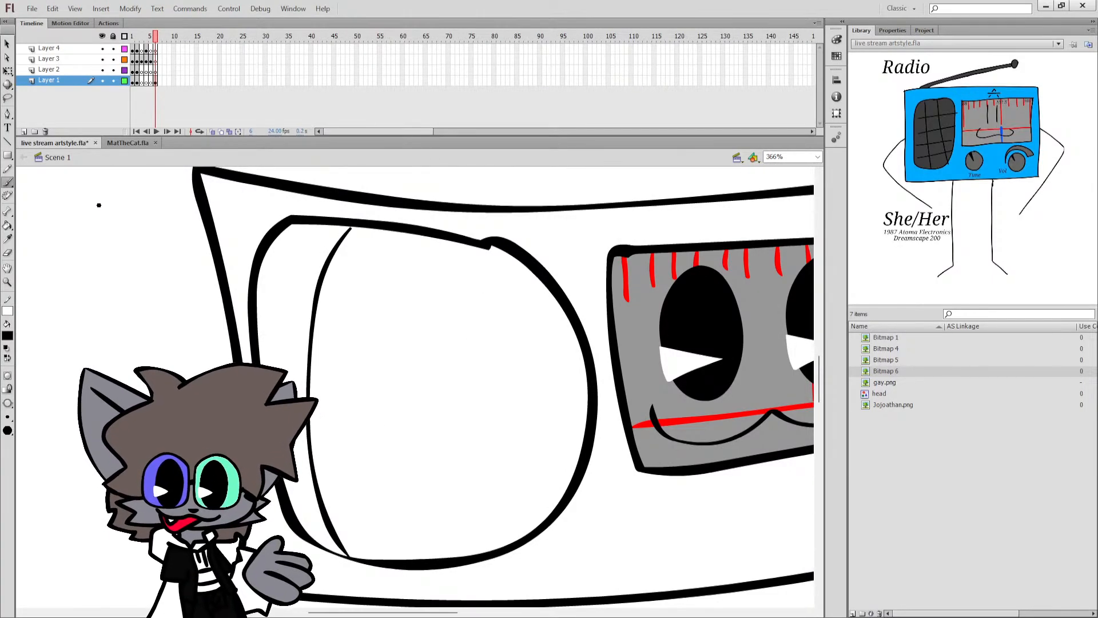
Draw two more thin curved vertical grille lines across the speaker's middle and right side, from its upper to lower edge.
drag(402, 521, 407, 559)
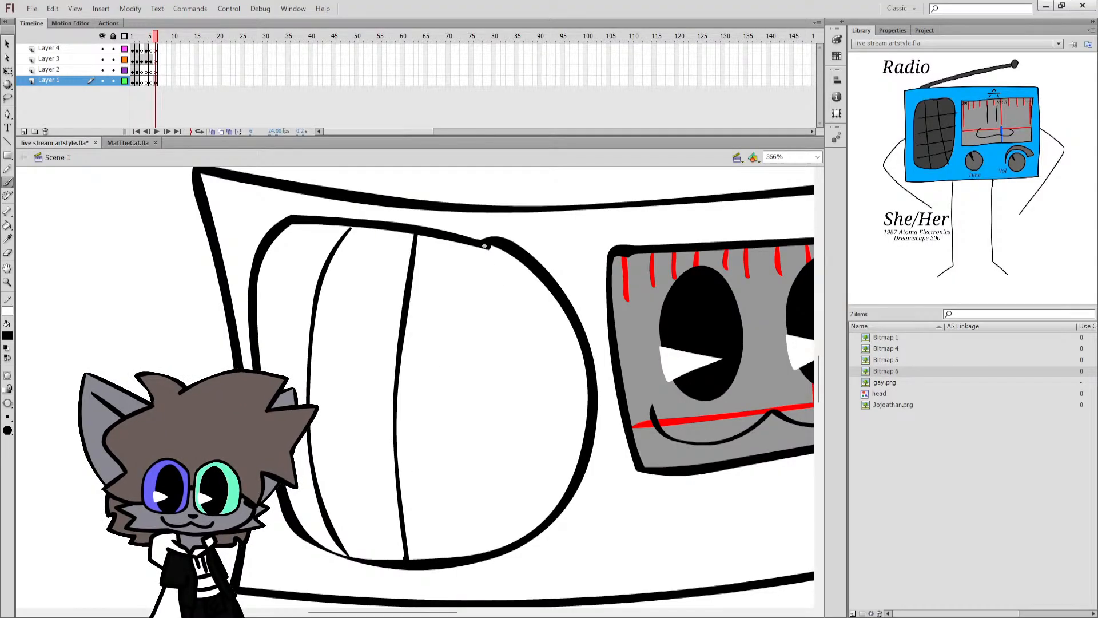
drag(484, 246, 515, 336)
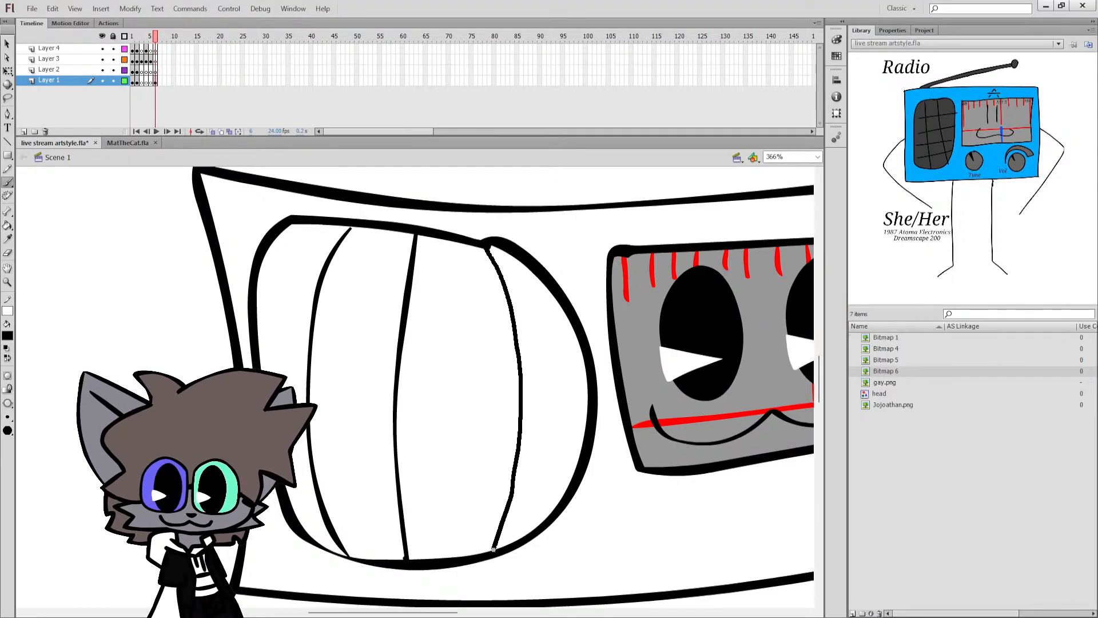
drag(494, 549, 493, 551)
Draw three thin curved horizontal grille lines across the speaker, crossing the vertical ones, and save the document.
mouse_move(256, 282)
mouse_down()
mouse_move(386, 282)
mouse_move(505, 299)
mouse_up()
key(ctrl+z)
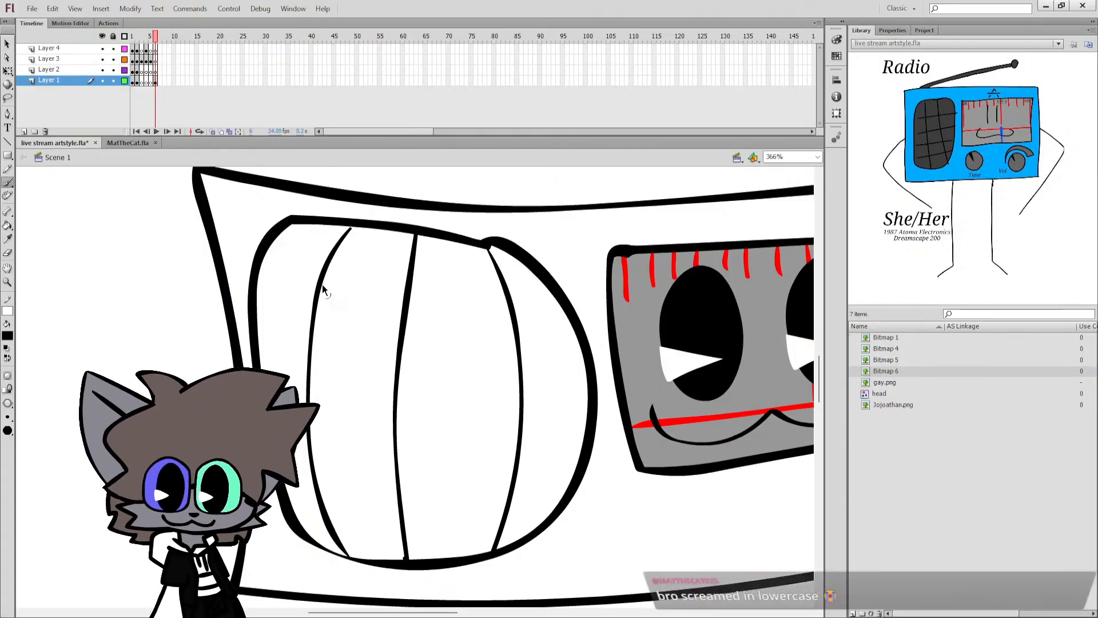
mouse_move(255, 300)
mouse_down()
mouse_move(346, 281)
mouse_move(452, 283)
mouse_move(574, 325)
mouse_up()
mouse_move(295, 394)
mouse_down()
mouse_move(407, 381)
mouse_move(587, 400)
mouse_up()
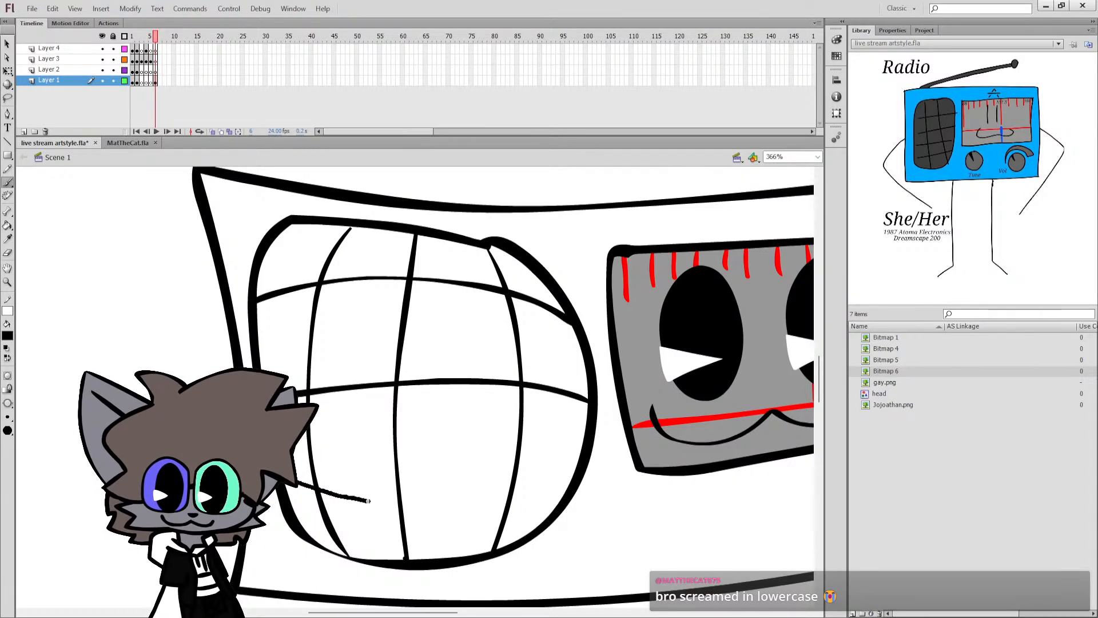
drag(298, 483, 483, 513)
drag(570, 497, 569, 497)
key(ctrl+s)
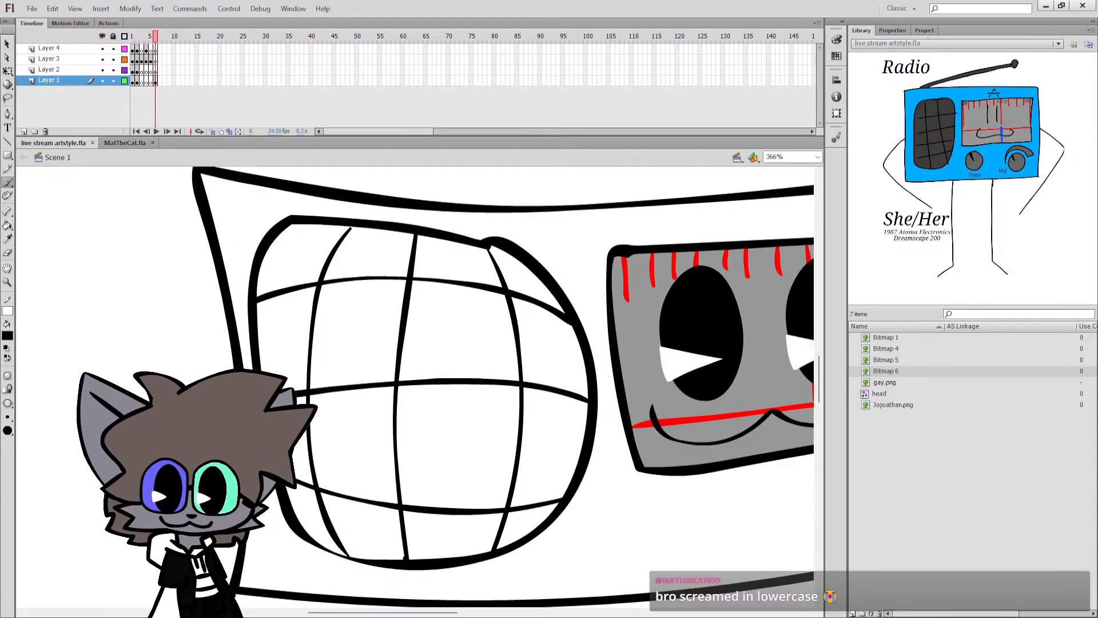
Fill every cell of the speaker grille with the dark grey of the reference image's speaker.
click(7, 225)
click(298, 349)
click(298, 435)
click(361, 446)
click(361, 332)
click(380, 258)
click(308, 260)
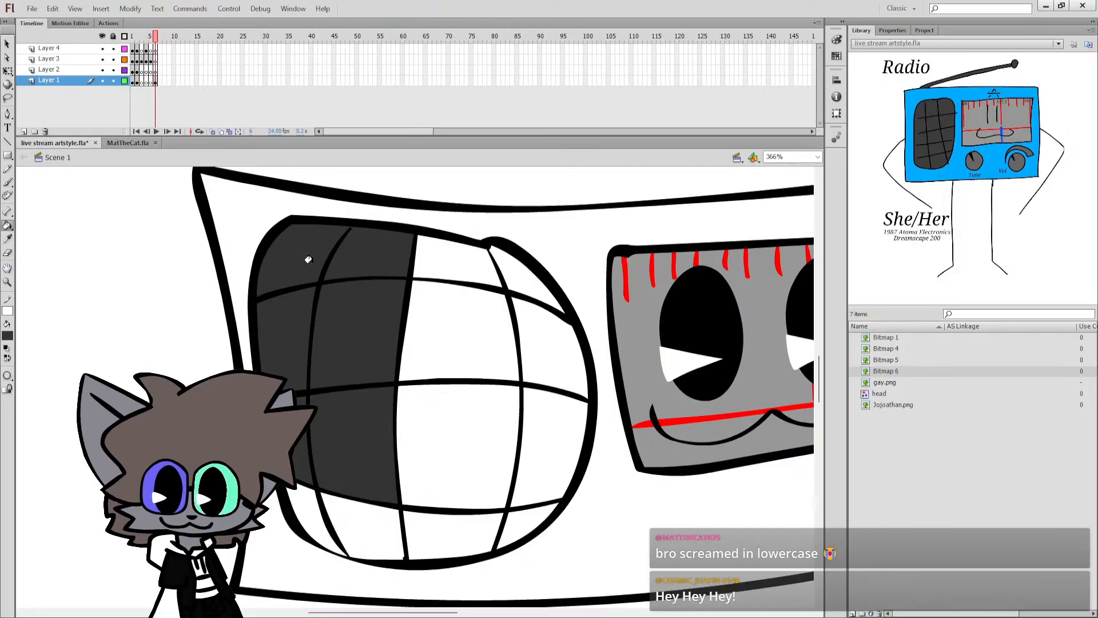
click(448, 265)
click(492, 320)
click(540, 349)
click(522, 273)
click(504, 426)
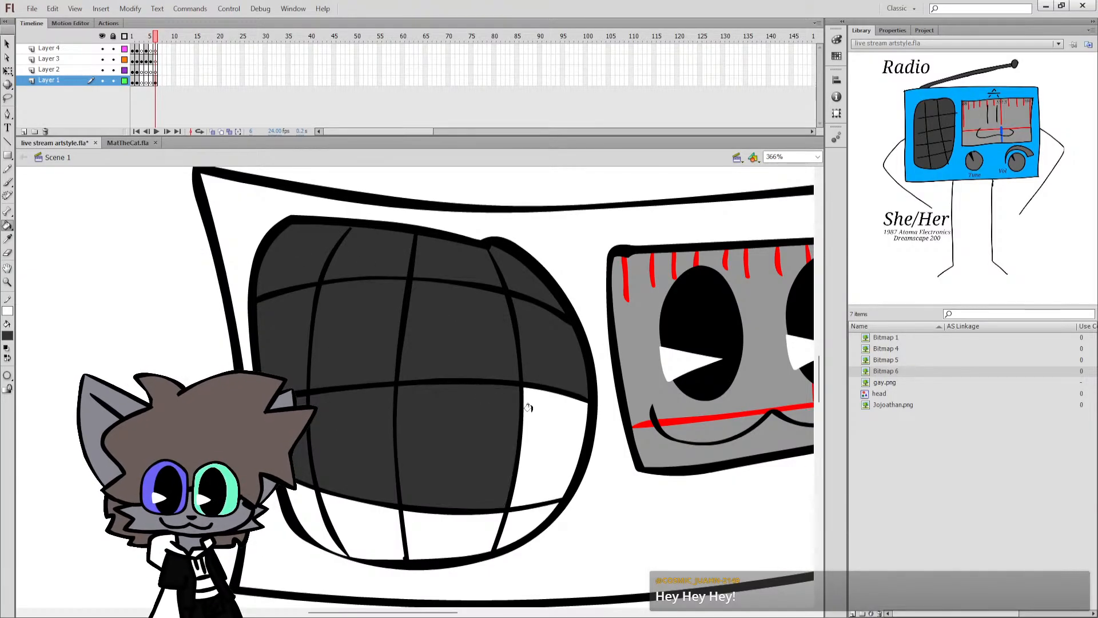
click(546, 452)
click(514, 504)
click(458, 530)
click(374, 529)
click(302, 517)
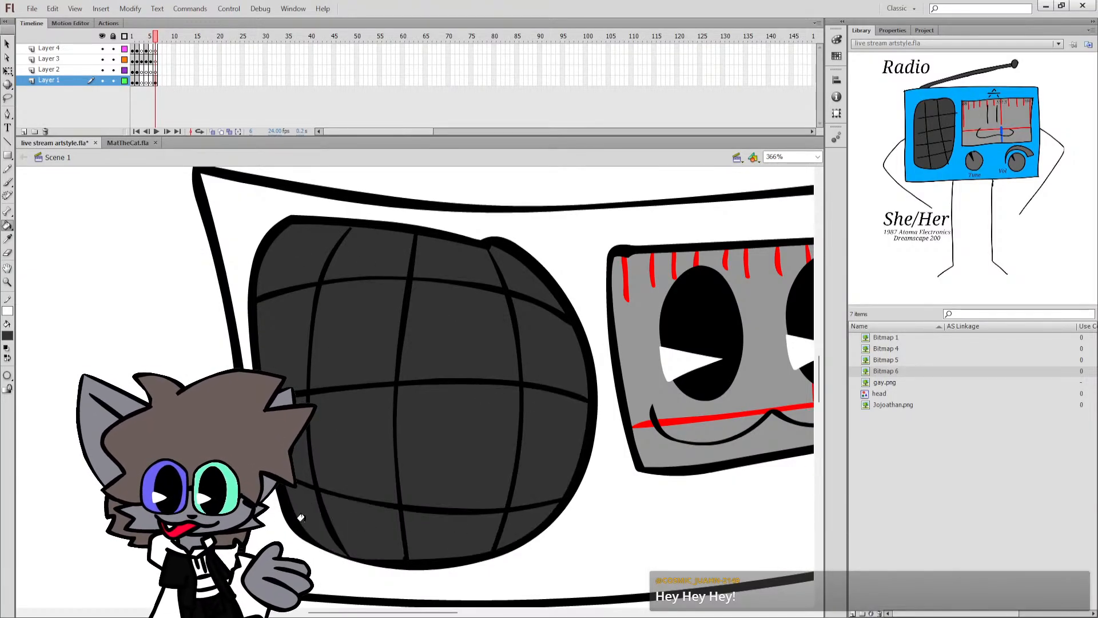
Fill the radio body around the speaker and face panel with the bright blue sampled from the reference image.
scroll(332, 487, up, 1)
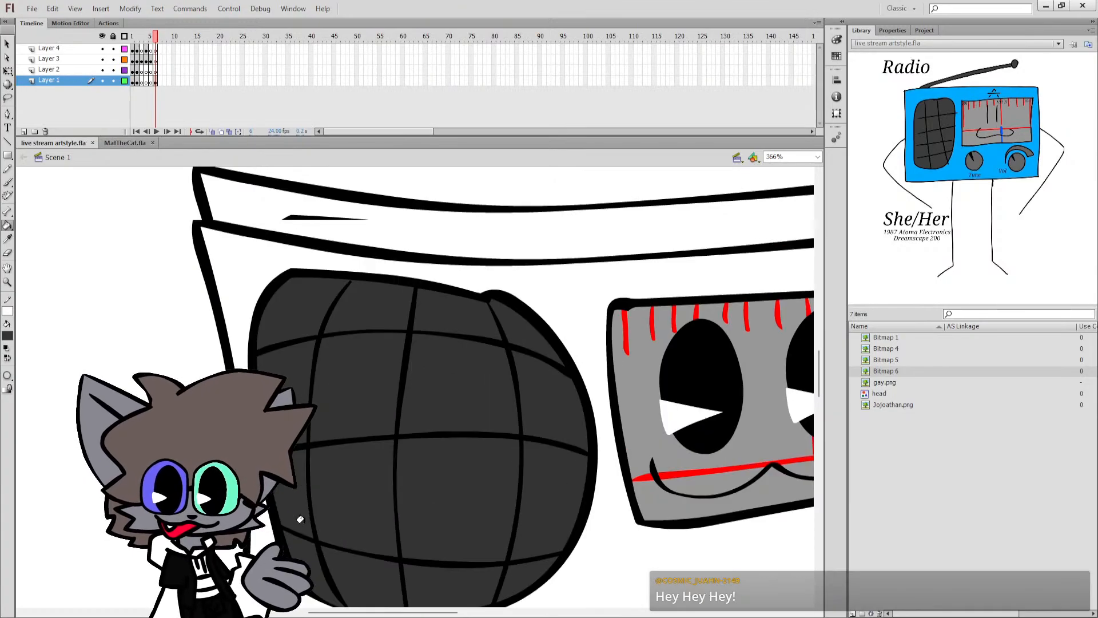
scroll(355, 452, down, 2)
scroll(355, 453, up, 1)
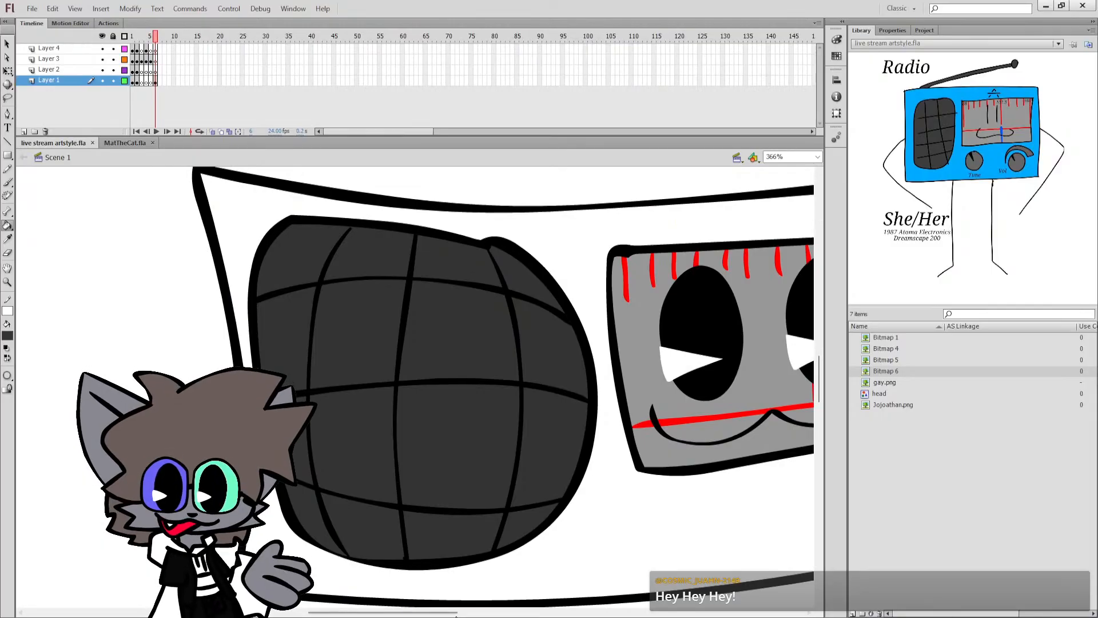
drag(456, 615, 500, 615)
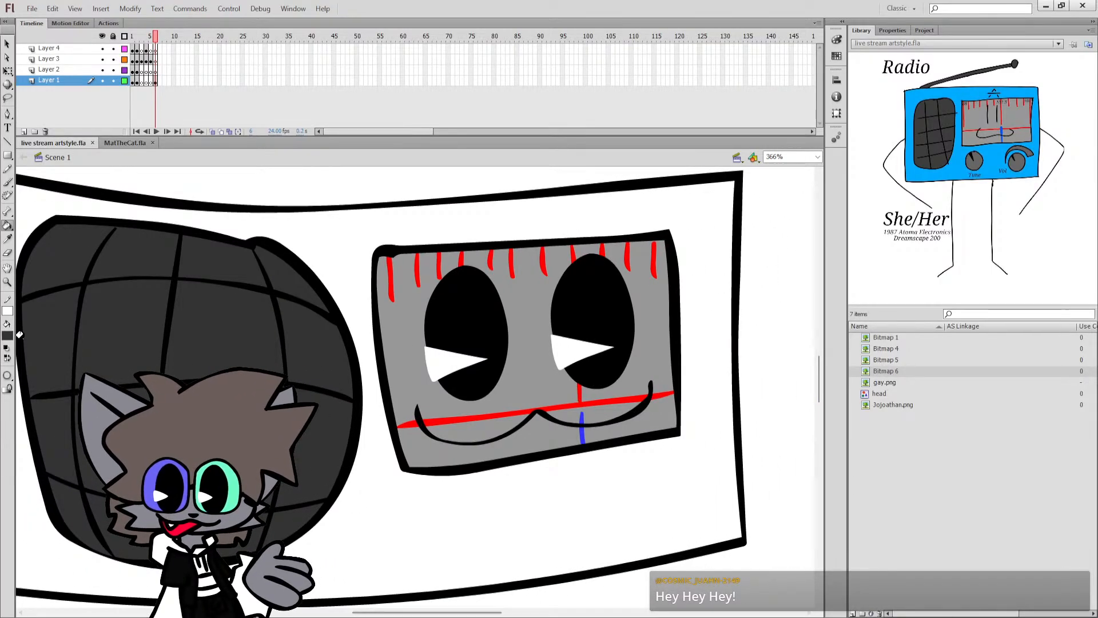
click(939, 173)
click(618, 475)
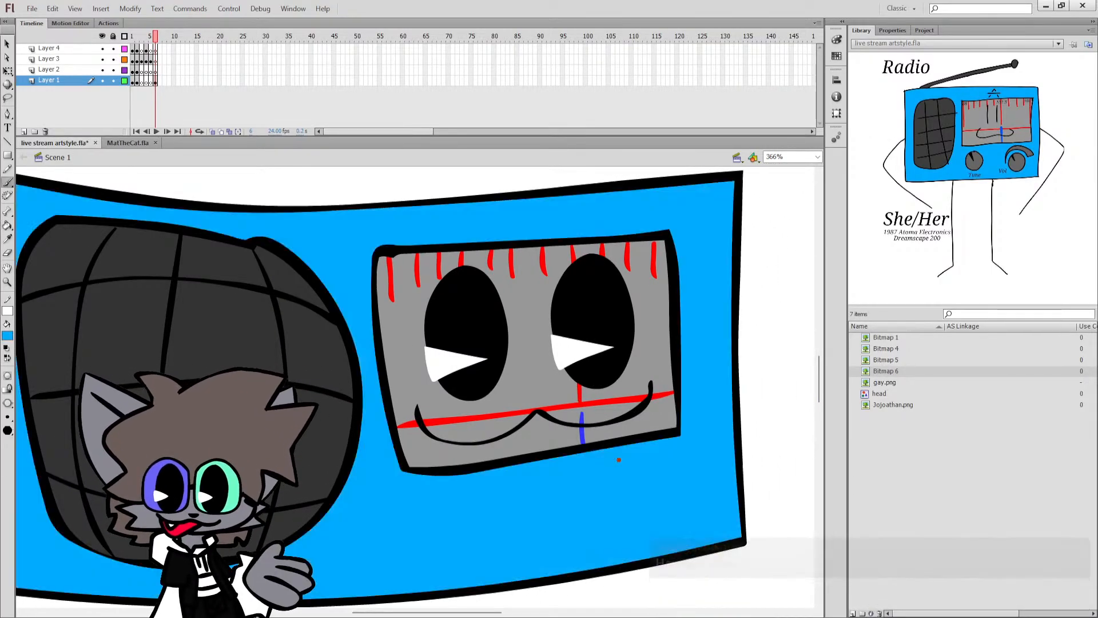
Draw two round black knob outlines side by side on the radio body, beneath the face panel.
key(b)
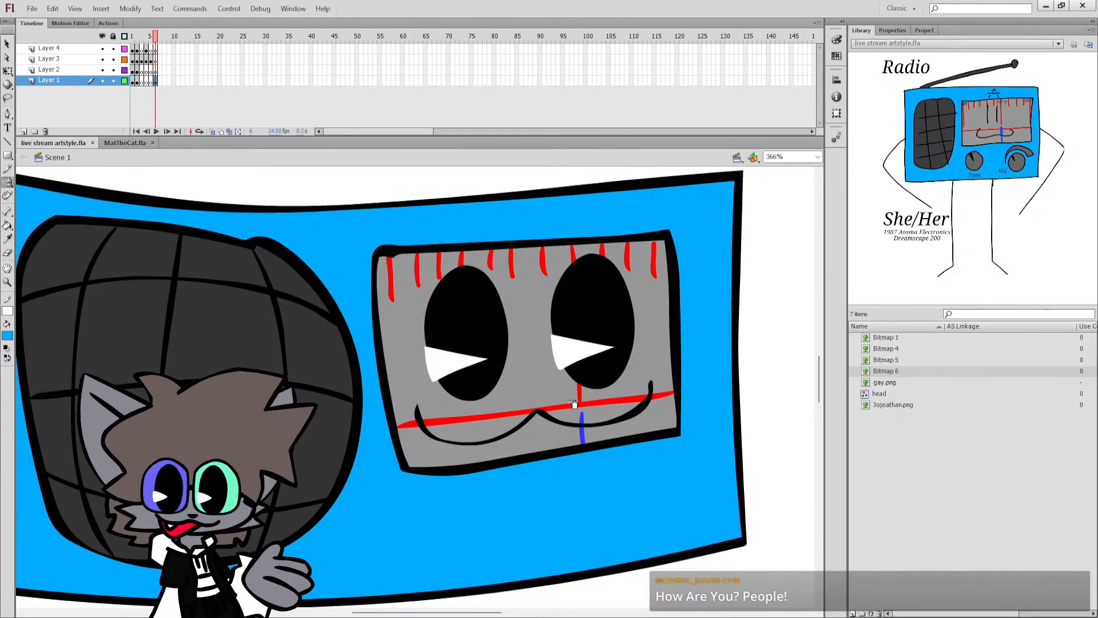
scroll(573, 400, up, 2)
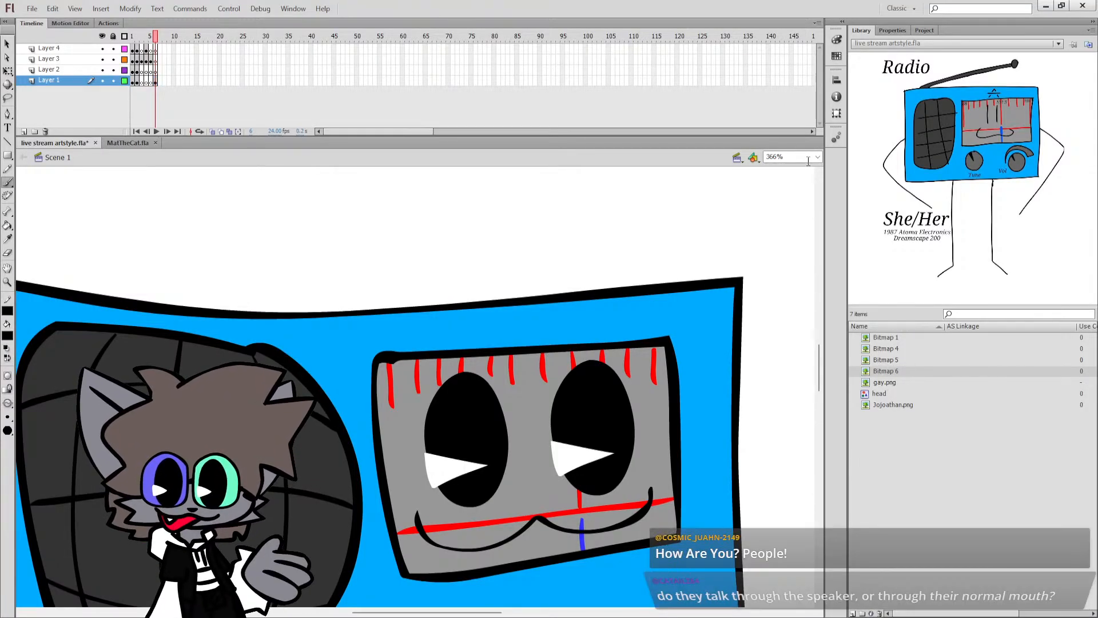
key(ctrl+2)
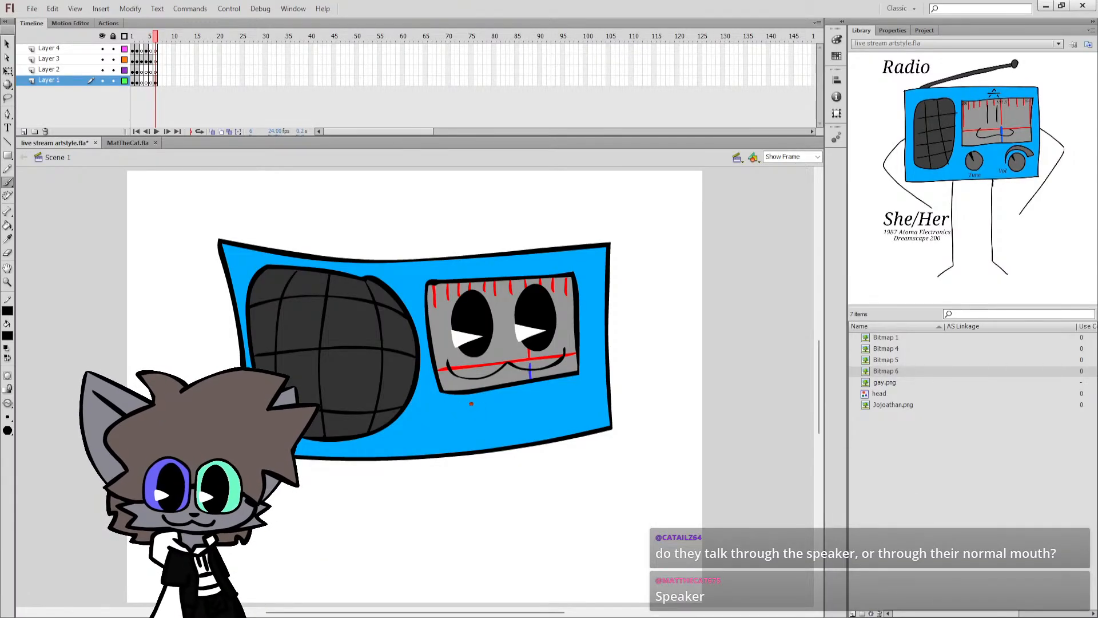
drag(490, 402, 484, 400)
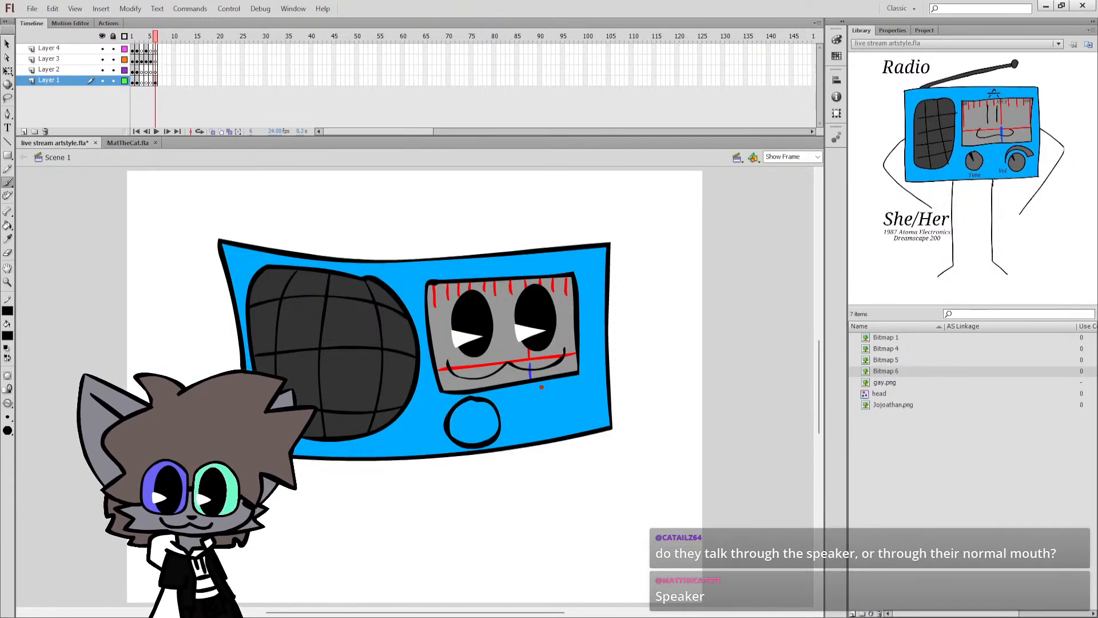
drag(548, 387, 544, 386)
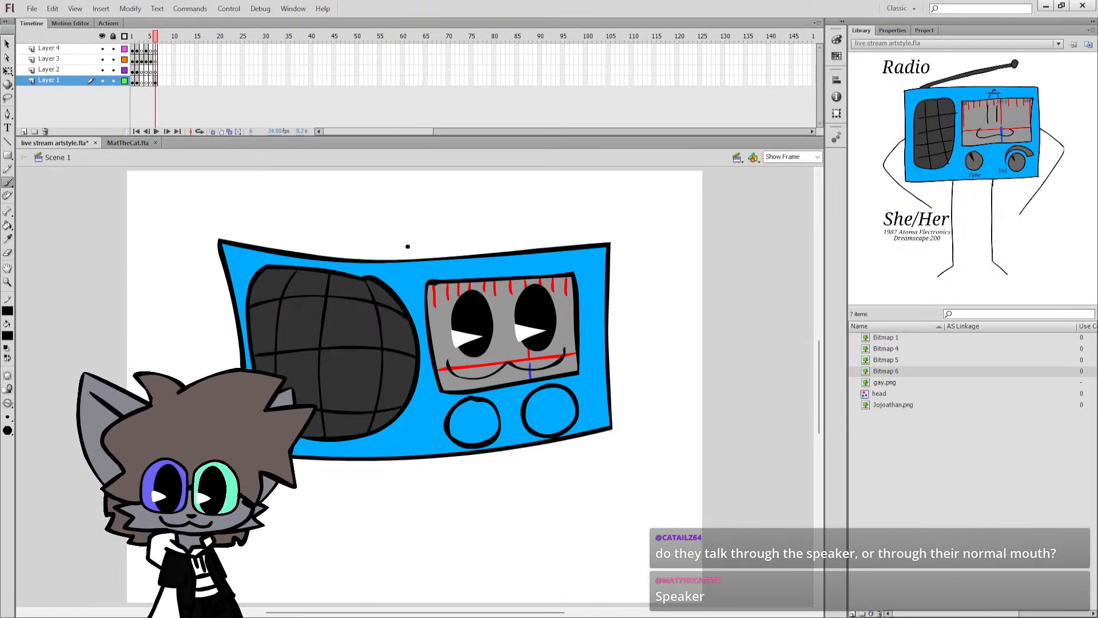
Draw a black antenna slanting rightward above the radio body, with a round tip and a thickened base, and save the document.
drag(314, 239, 563, 211)
drag(563, 217, 563, 215)
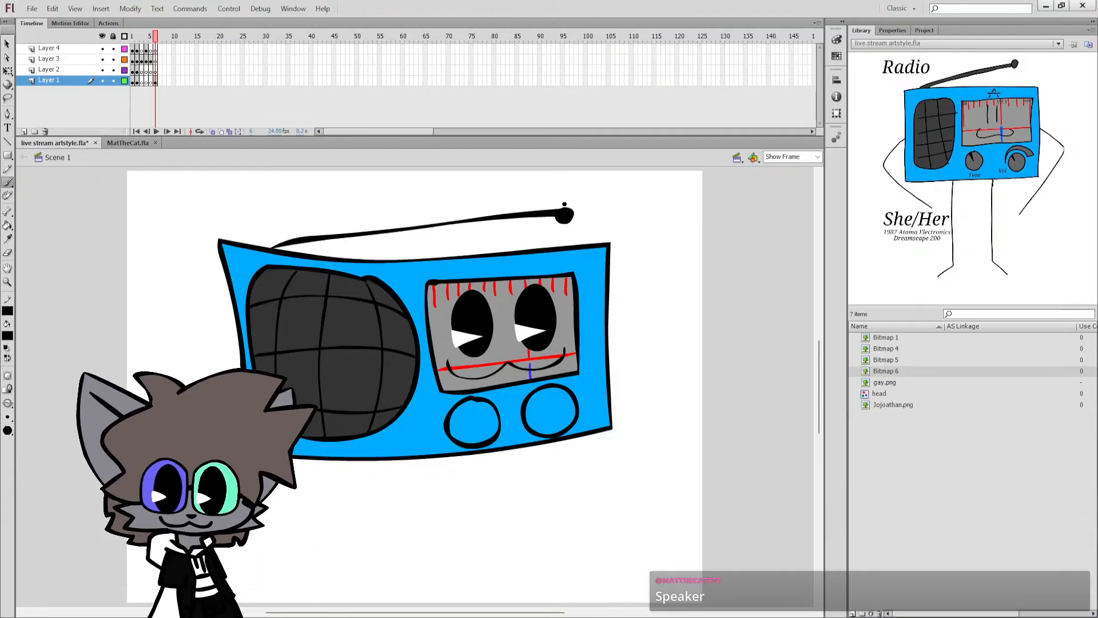
key(ctrl+s)
key(b)
key(b)
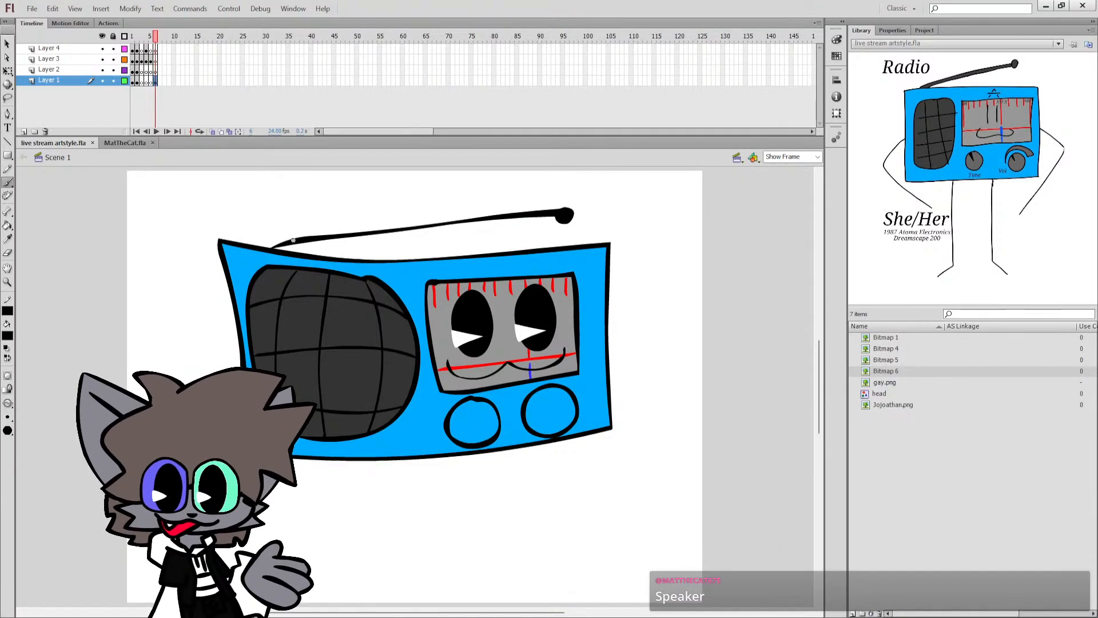
drag(269, 247, 294, 241)
key(ctrl+s)
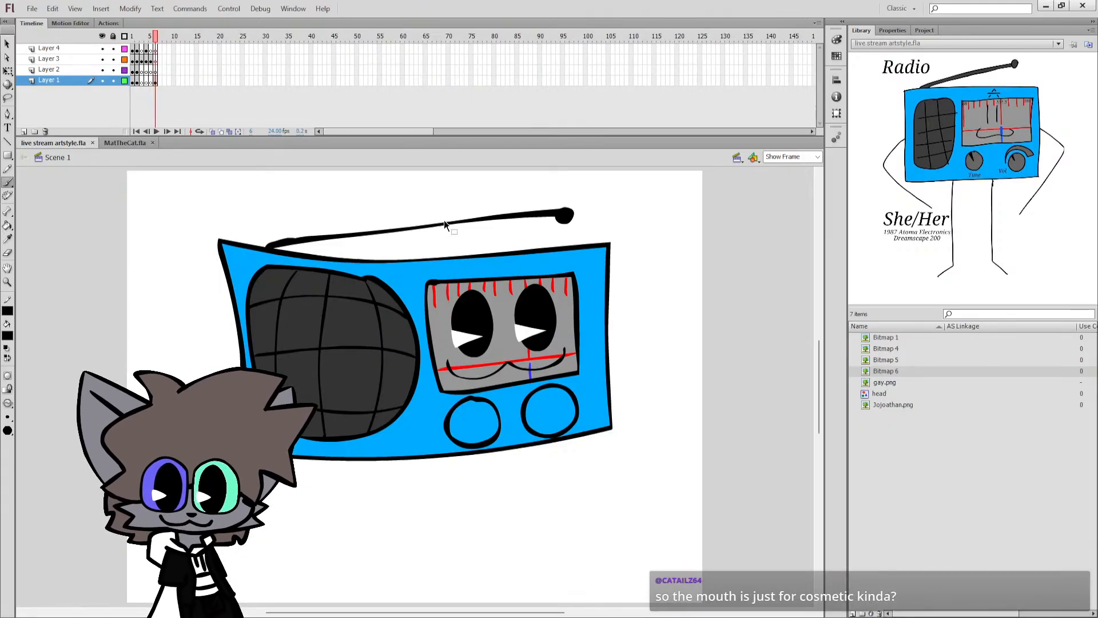
drag(444, 220, 444, 222)
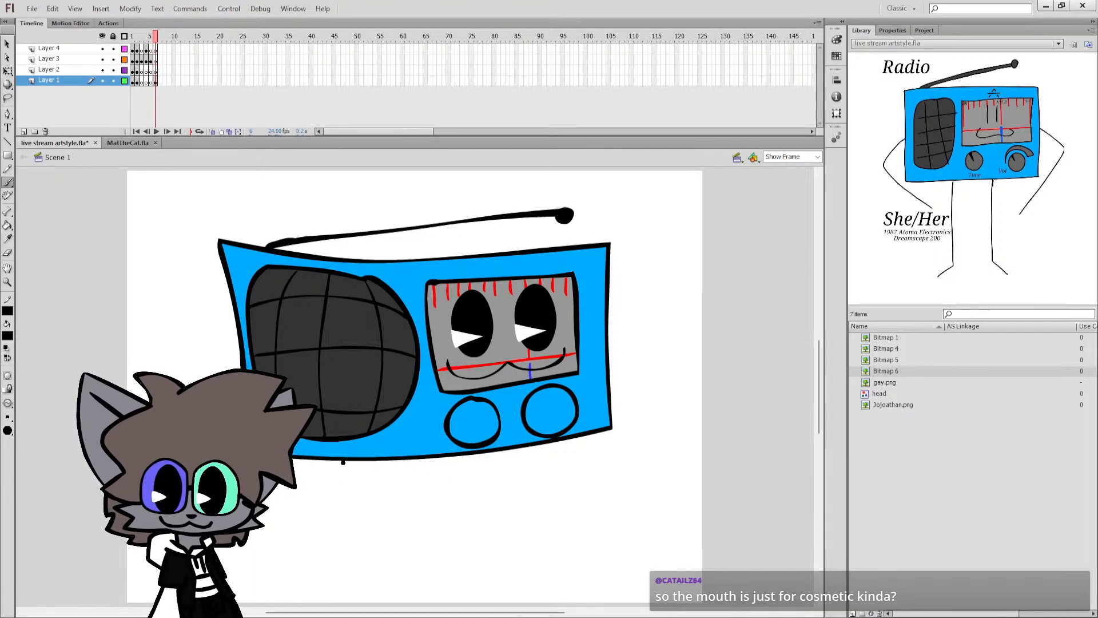
key(ctrl+a)
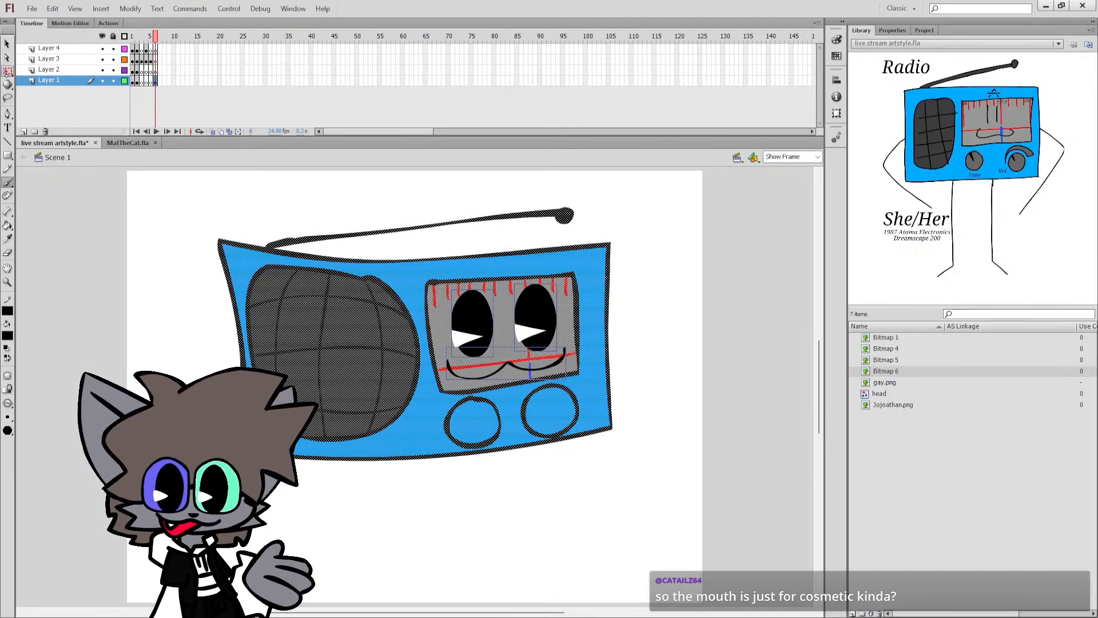
key(q)
click(373, 484)
Fill both knobs with the grey sampled from the face panel and save the document.
key(ctrl+s)
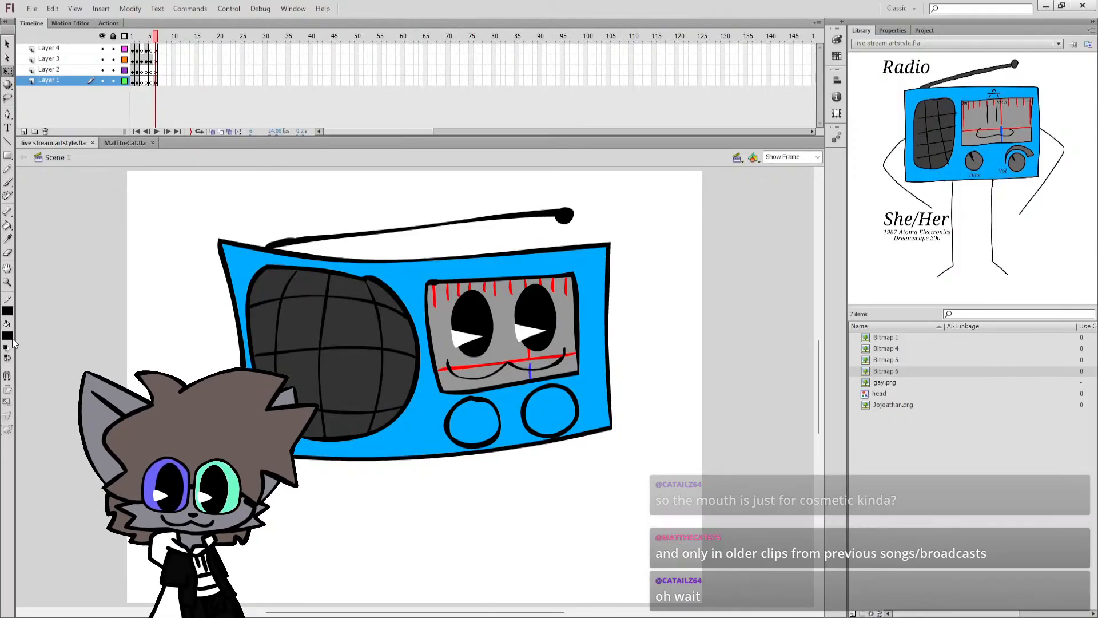
key(i)
click(496, 377)
click(468, 419)
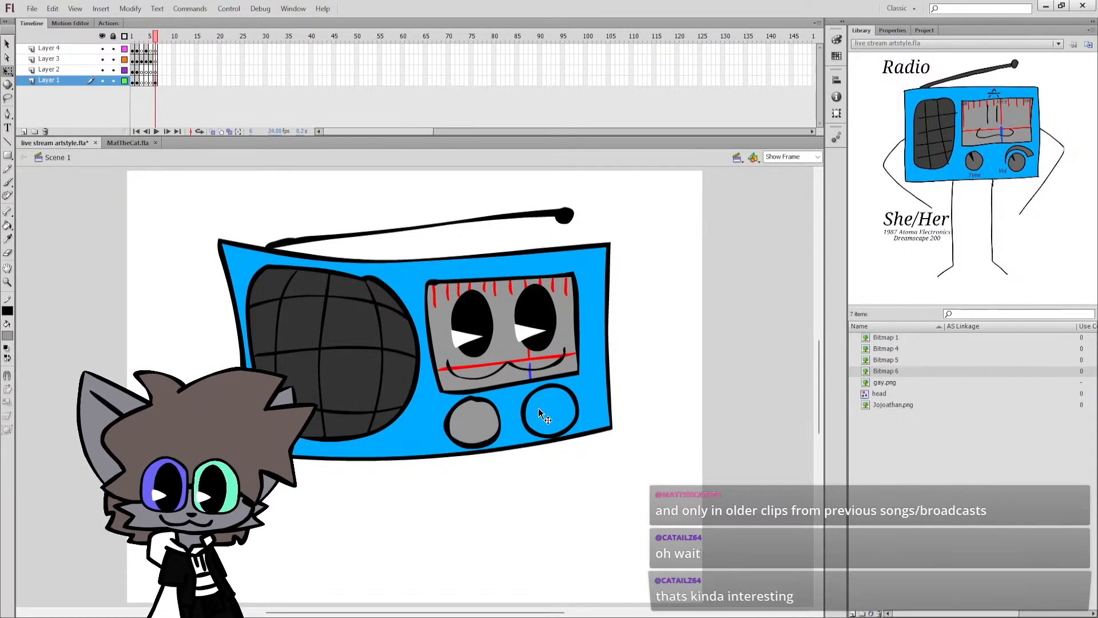
click(547, 409)
key(ctrl+s)
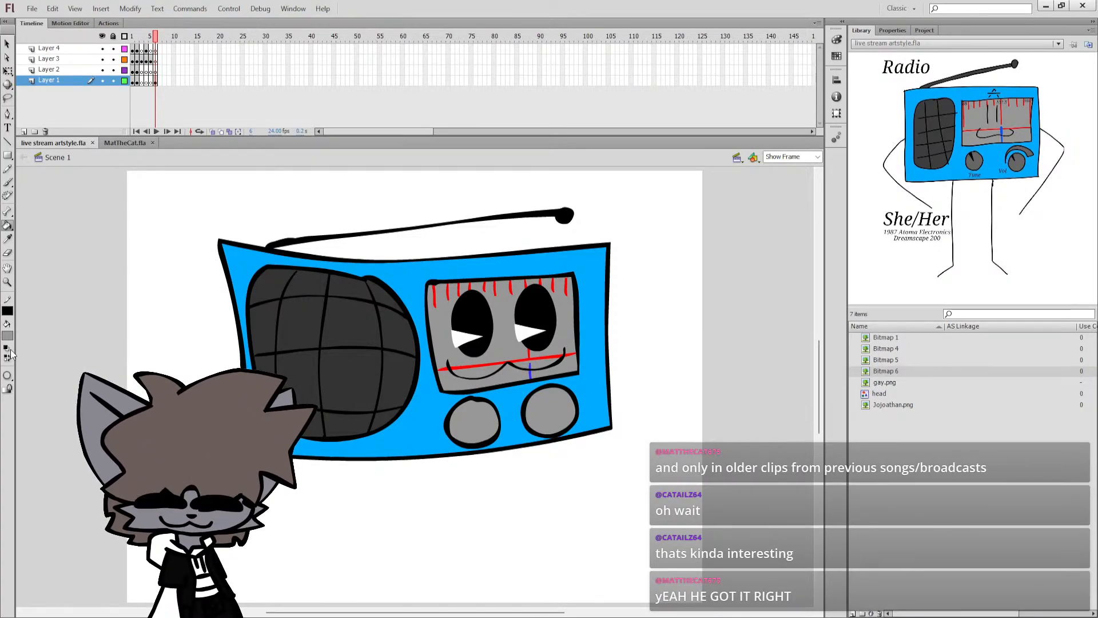
Paint a dark grey wedge-shaped pointer from the left knob's upper edge to its centre, confined to the knob's grey face.
key(b)
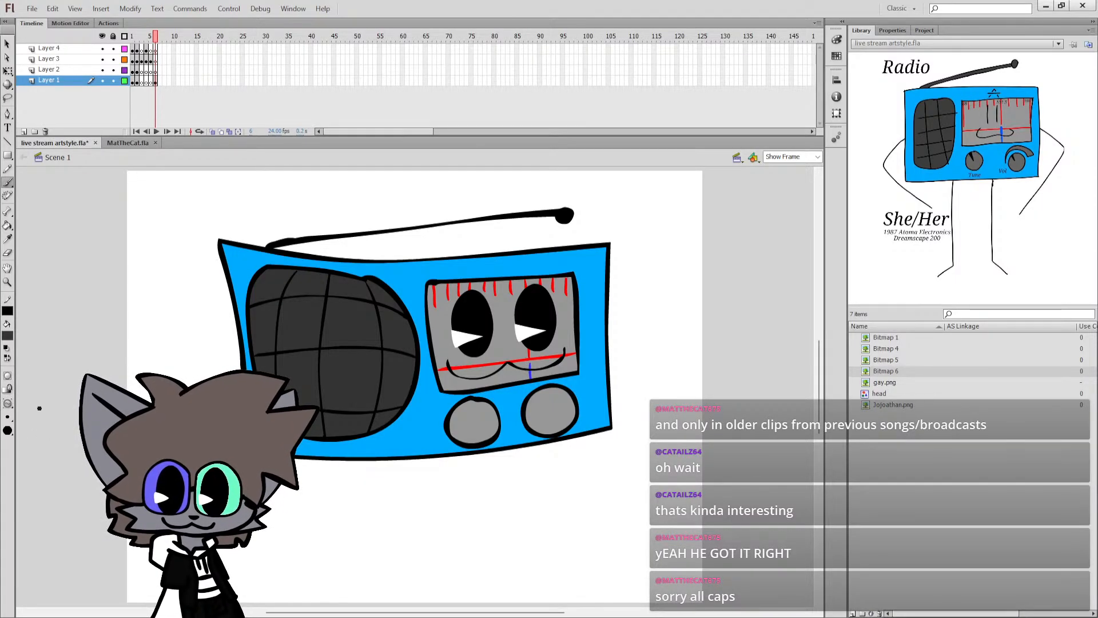
key(q)
click(473, 424)
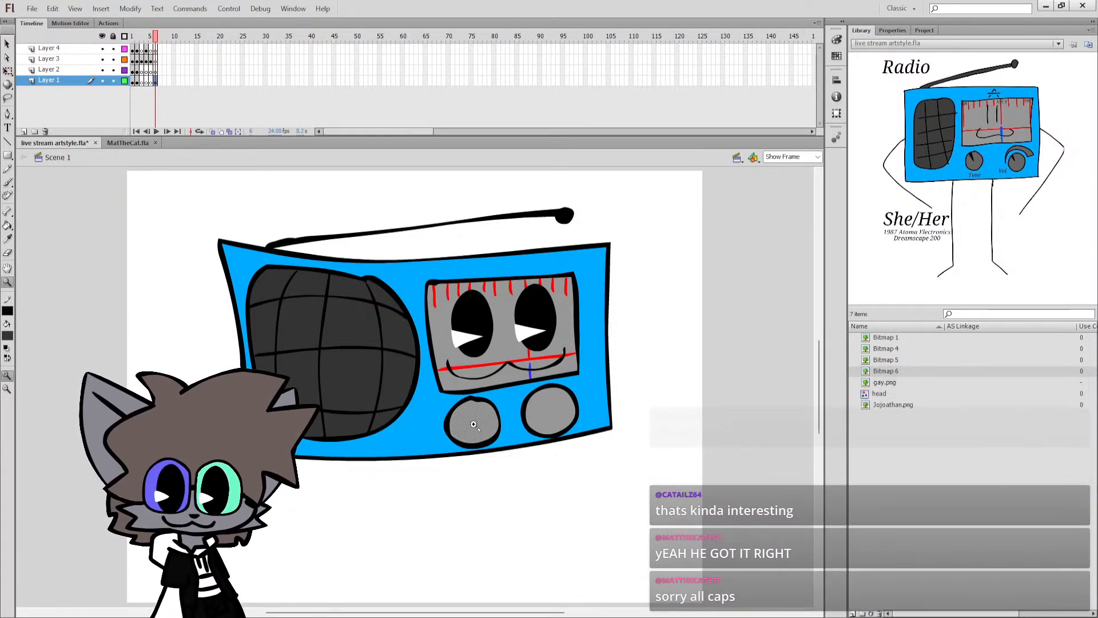
key(z)
click(484, 430)
key(b)
drag(370, 332, 372, 340)
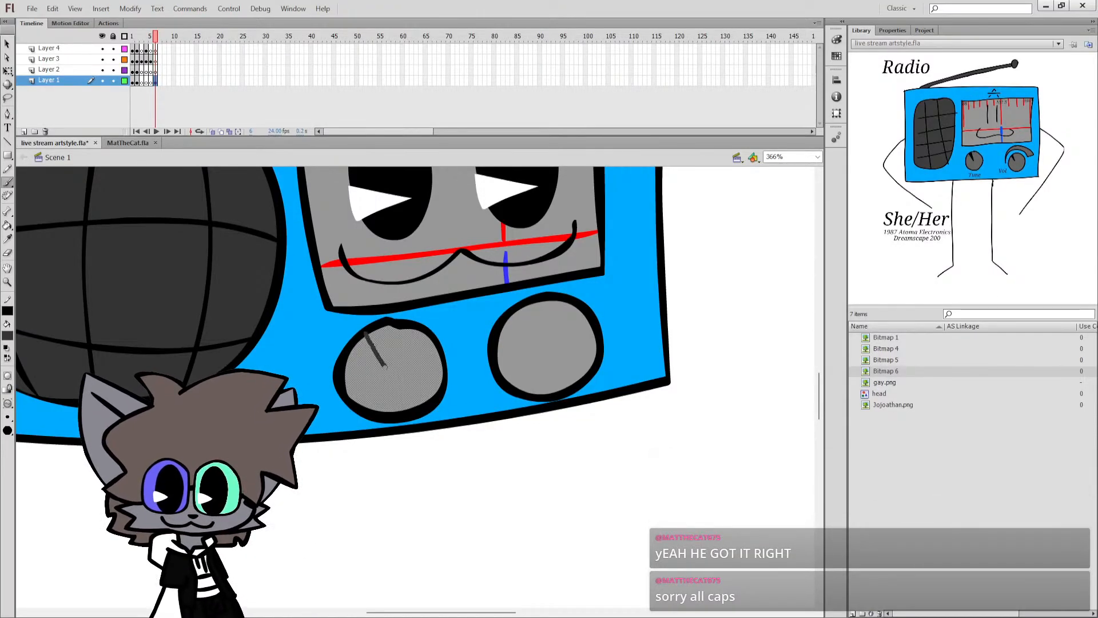
mouse_move(389, 375)
mouse_down()
mouse_move(384, 325)
mouse_move(384, 364)
mouse_move(384, 336)
mouse_up()
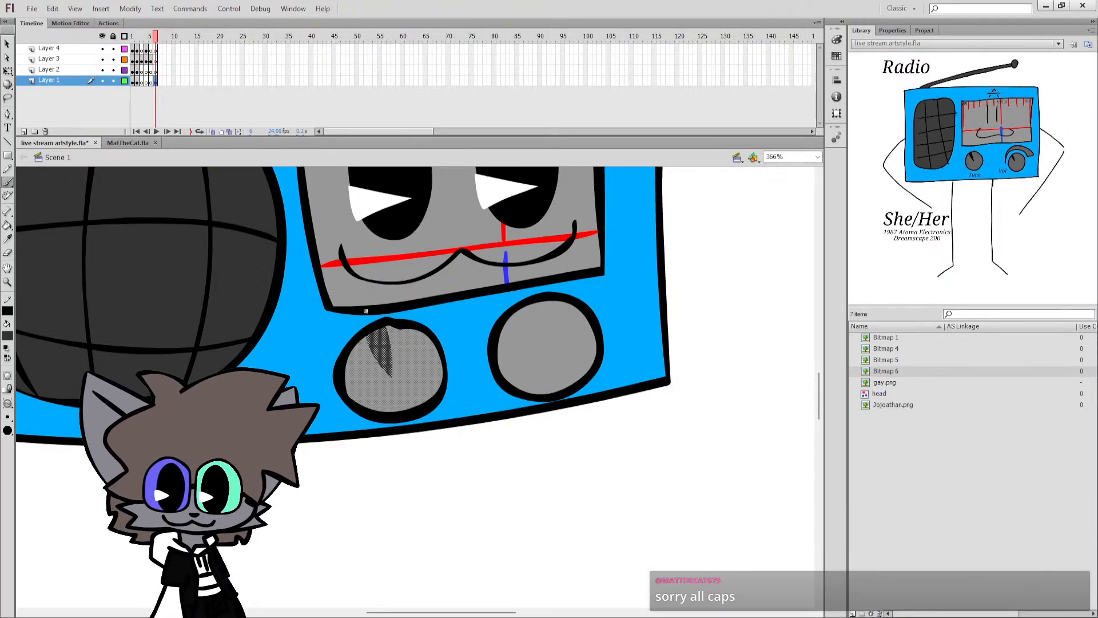
Straighten the edge of the left knob's pointer and tighten its tip at the knob's centre.
key(q)
click(372, 453)
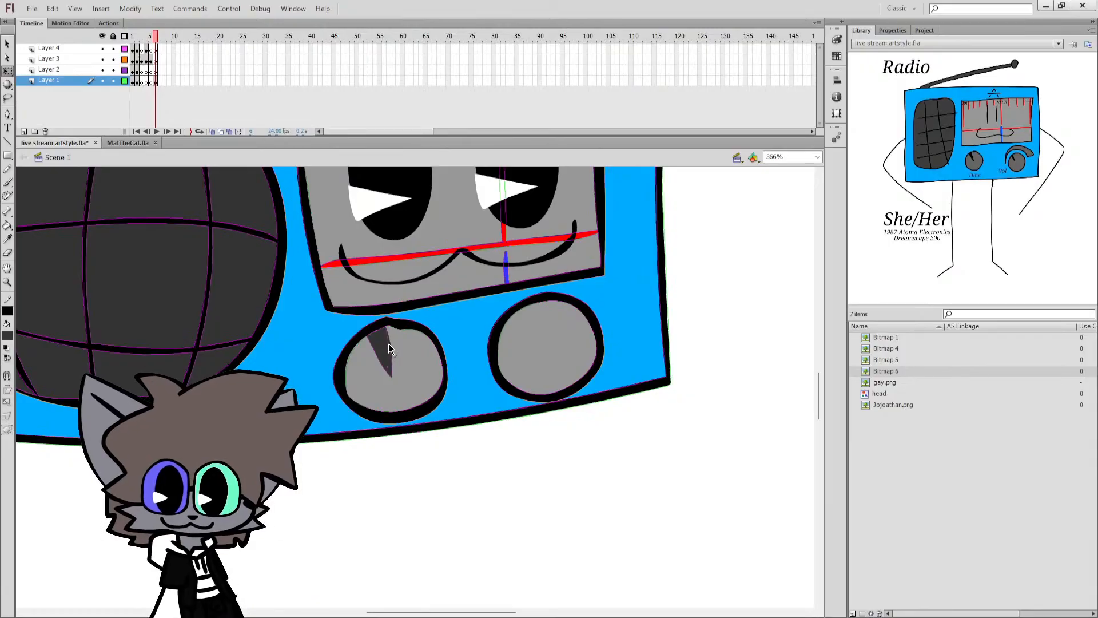
drag(389, 367, 390, 376)
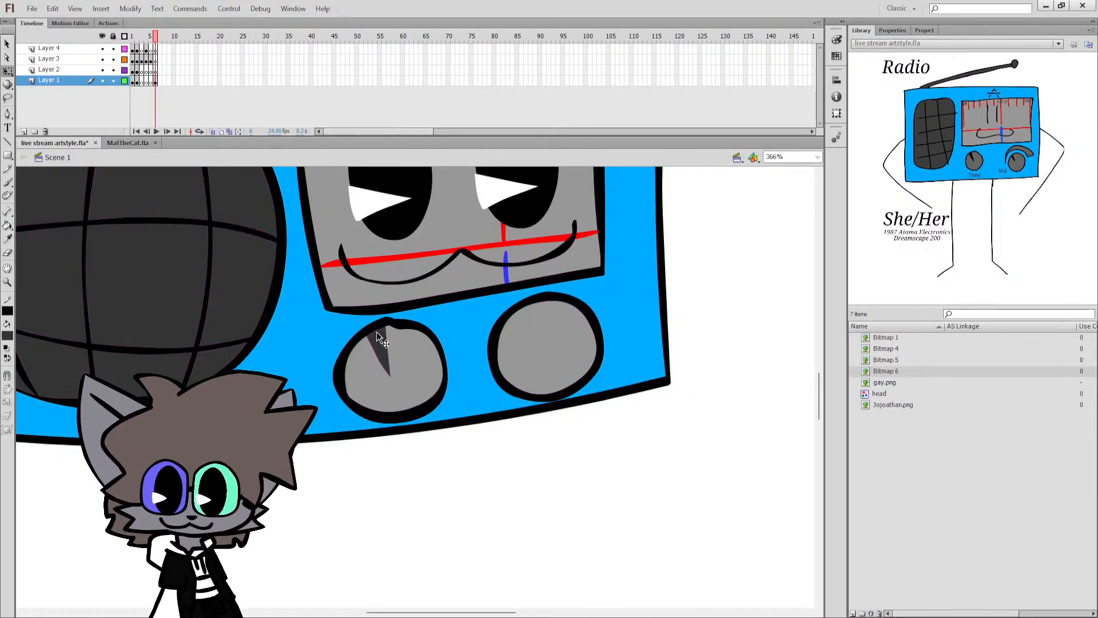
click(393, 345)
Paint a dark grey wedge-shaped pointer from the right knob's centre up to its upper edge, confined to the knob's grey face.
click(540, 346)
key(b)
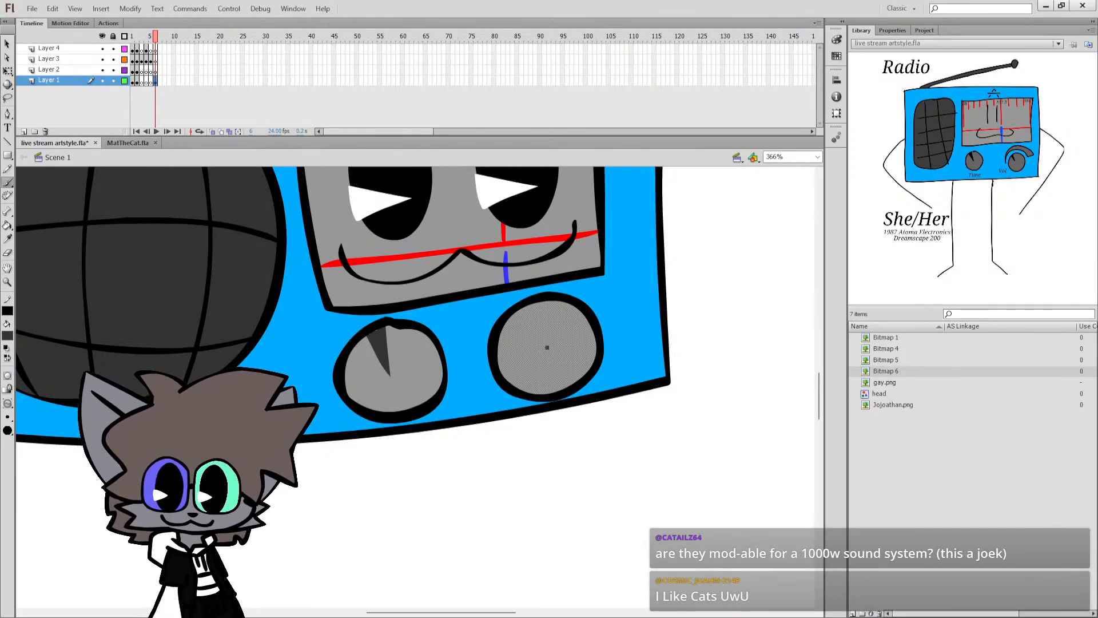
drag(547, 347, 544, 328)
key(ctrl+z)
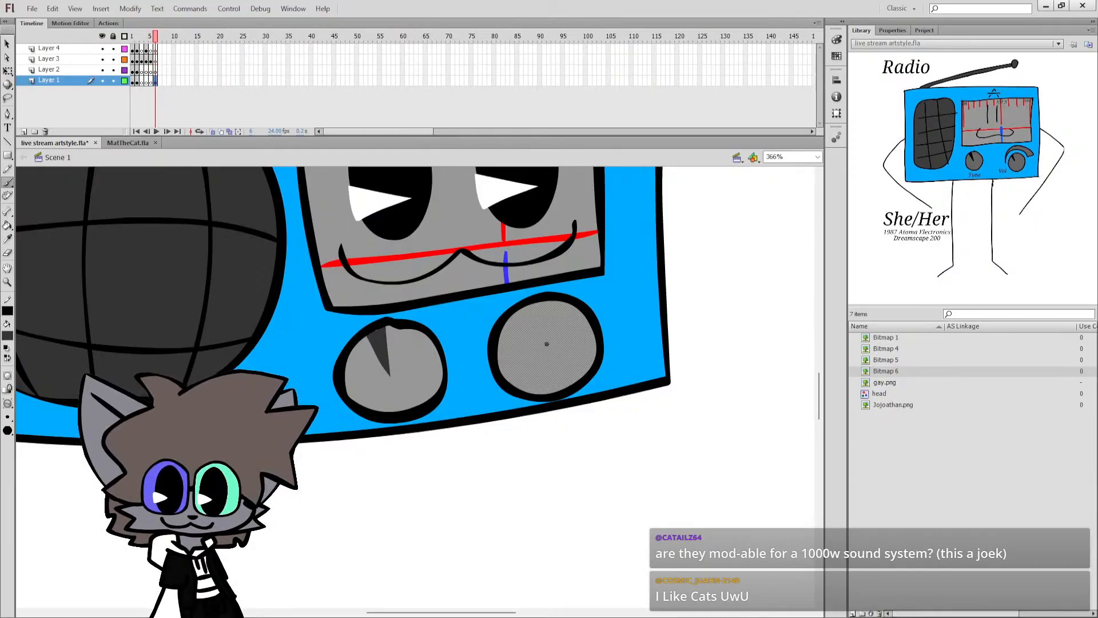
mouse_move(548, 340)
mouse_down()
mouse_move(575, 320)
mouse_move(542, 342)
mouse_move(549, 310)
mouse_up()
key(ctrl+z)
key(ctrl+z)
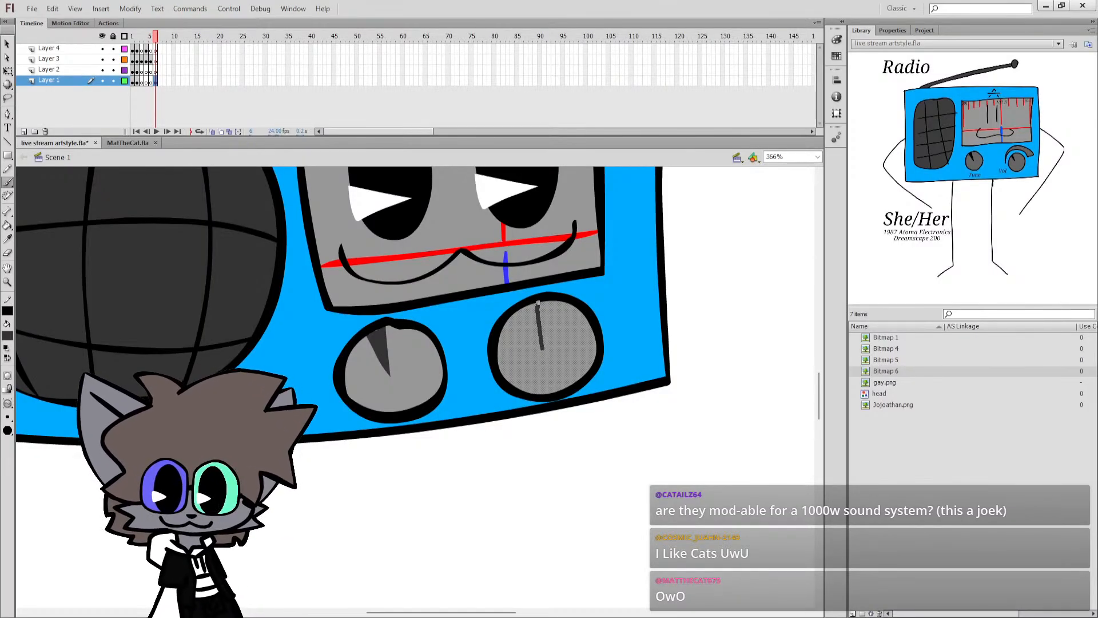
drag(544, 349, 538, 305)
drag(545, 347, 548, 314)
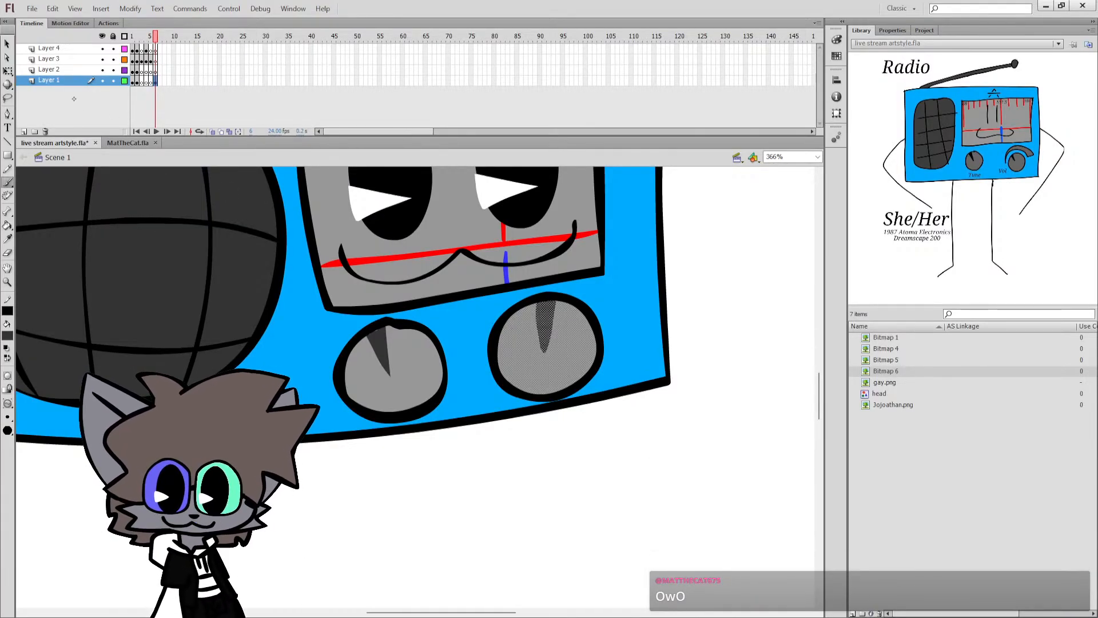
Deselect the right knob, save the document and show the whole frame on the stage.
click(10, 72)
click(339, 472)
key(ctrl+s)
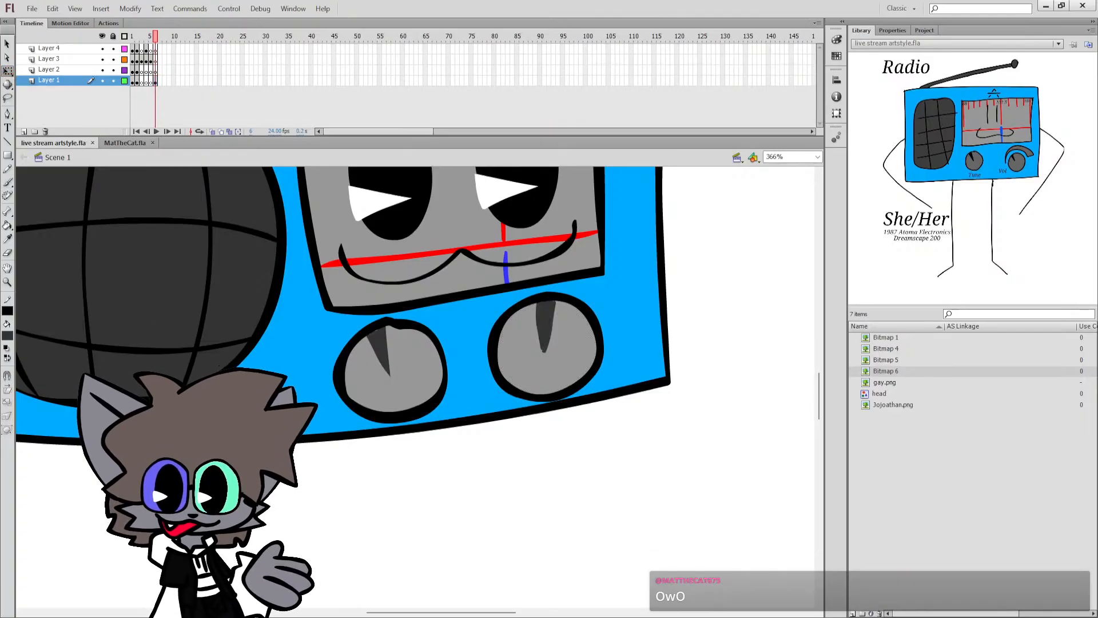
scroll(340, 473, up, 3)
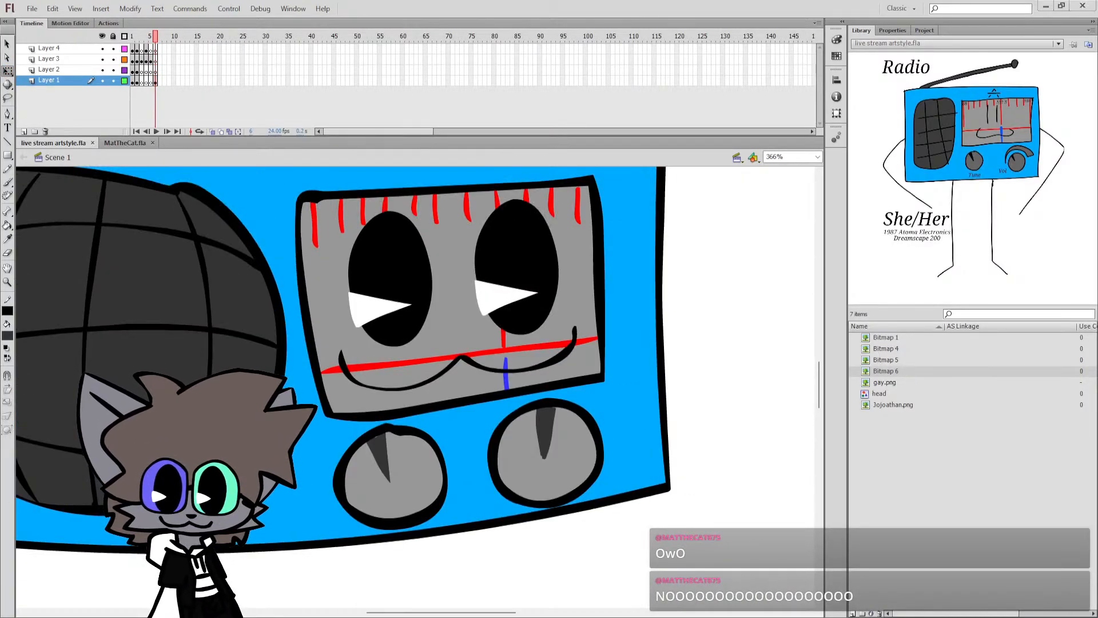
mouse_move(413, 485)
click(467, 460)
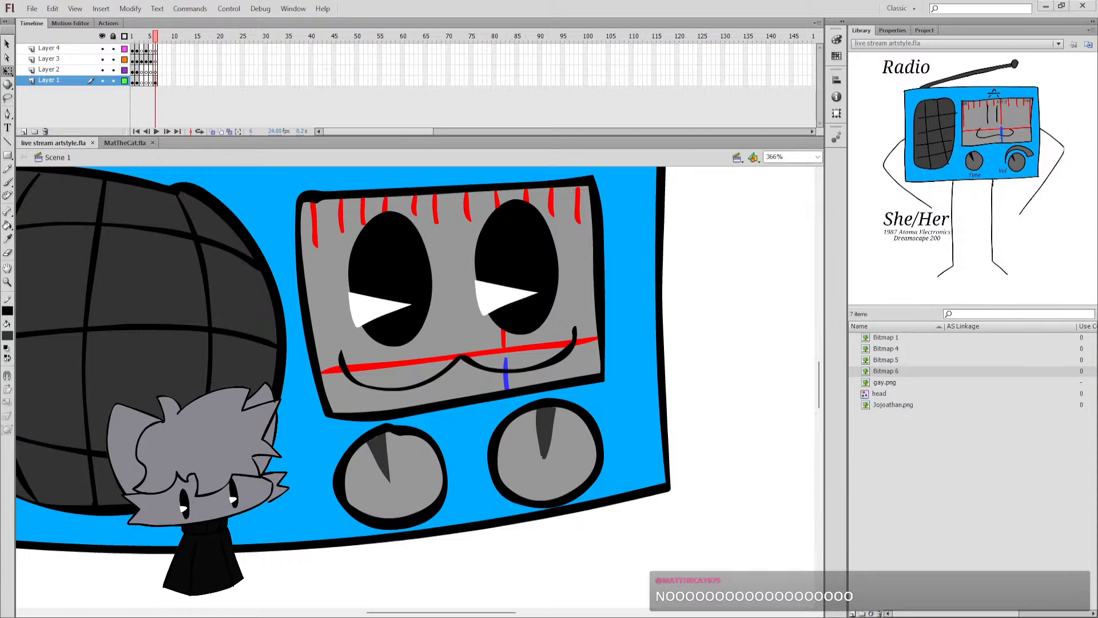
click(882, 537)
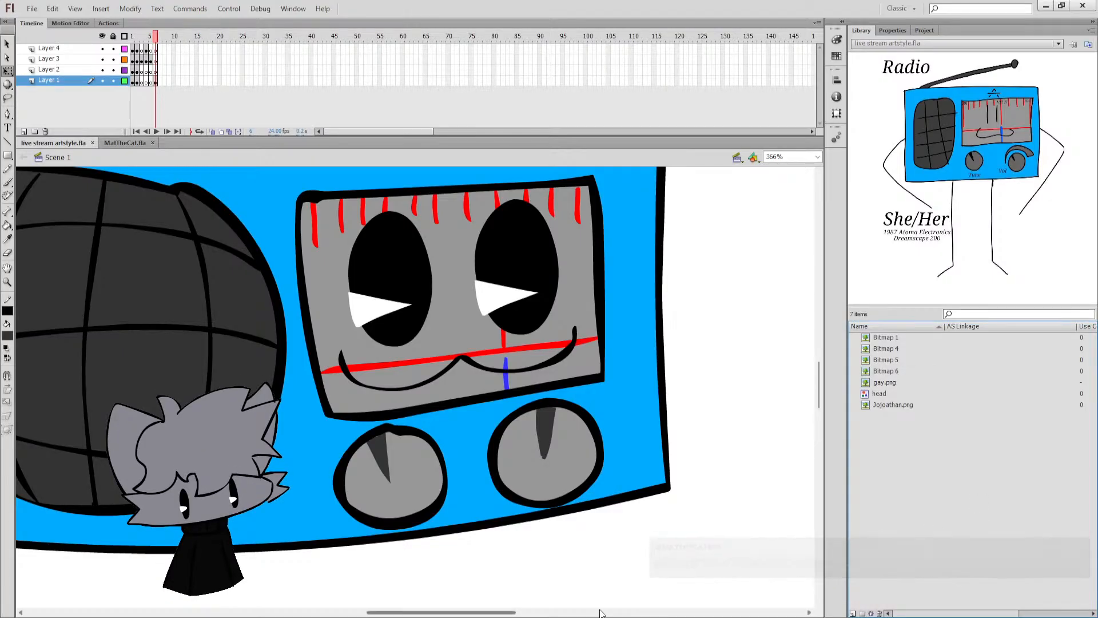
mouse_move(469, 613)
mouse_down()
mouse_move(497, 613)
mouse_move(460, 612)
mouse_up()
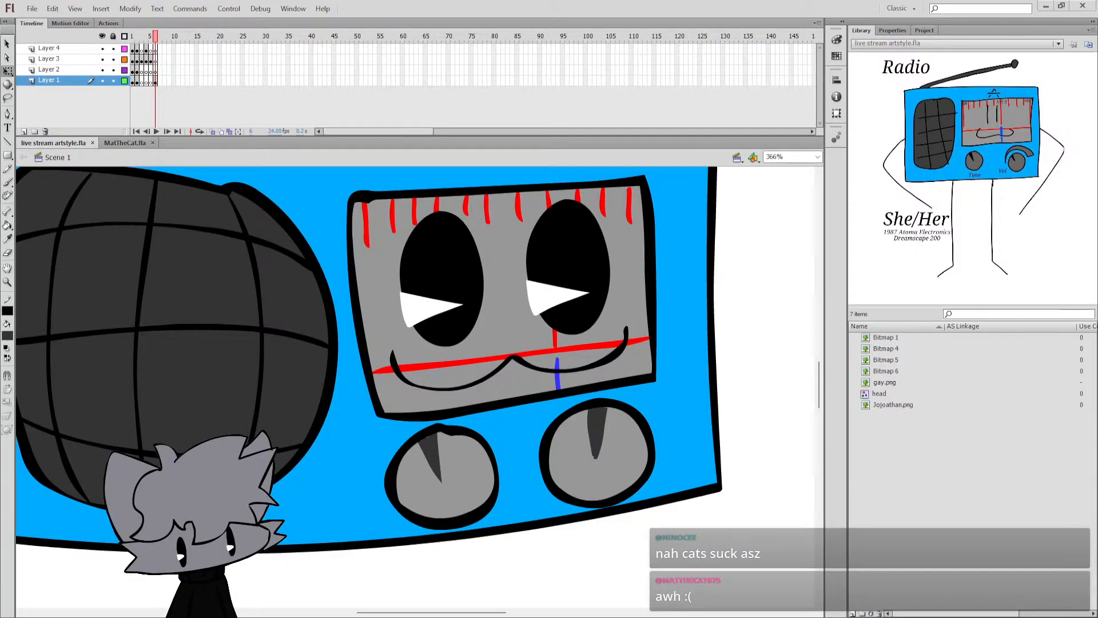
click(816, 159)
click(795, 174)
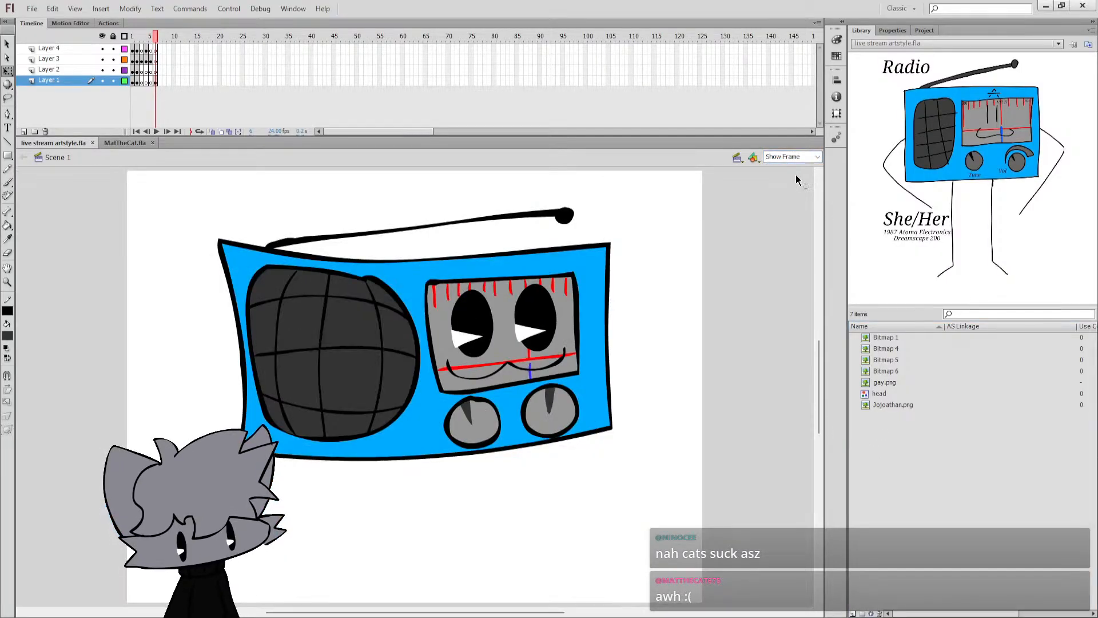
Set the fill colour to black and try painting a left leg with a rounded foot below the radio's body.
key(b)
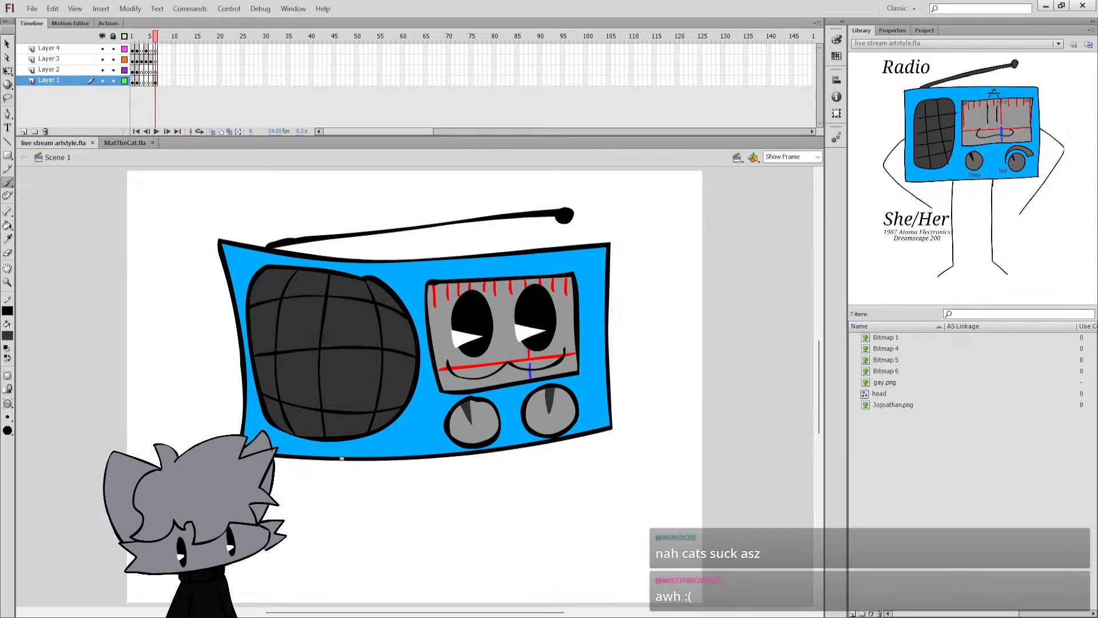
drag(328, 462, 355, 520)
key(ctrl+z)
key(q)
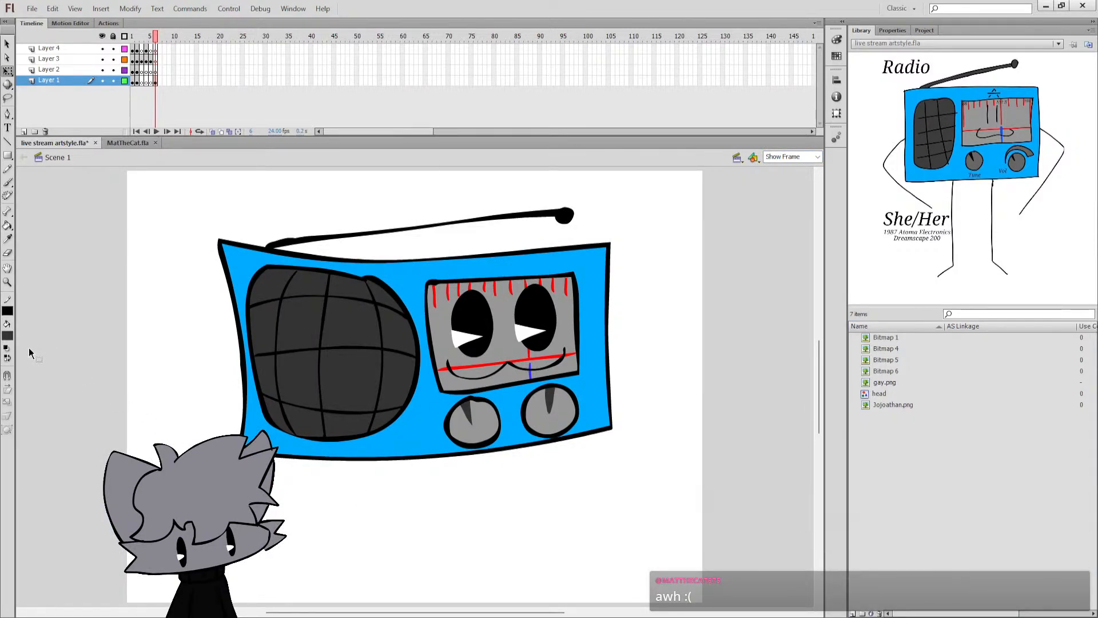
key(b)
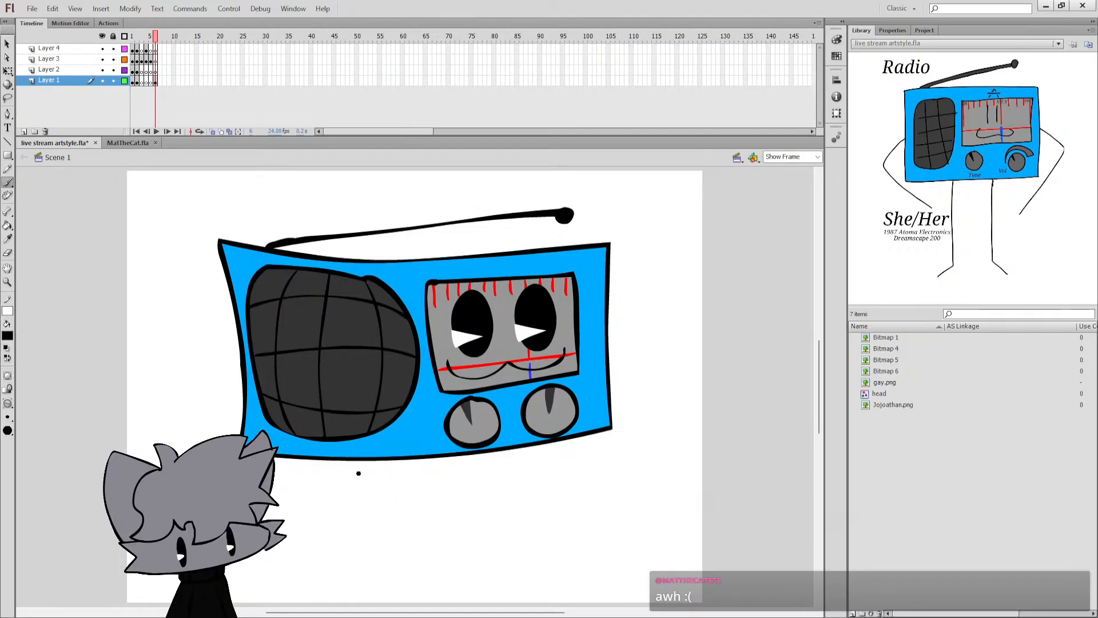
mouse_move(343, 462)
mouse_down()
mouse_move(370, 538)
mouse_move(311, 553)
mouse_move(324, 578)
mouse_move(373, 585)
mouse_up()
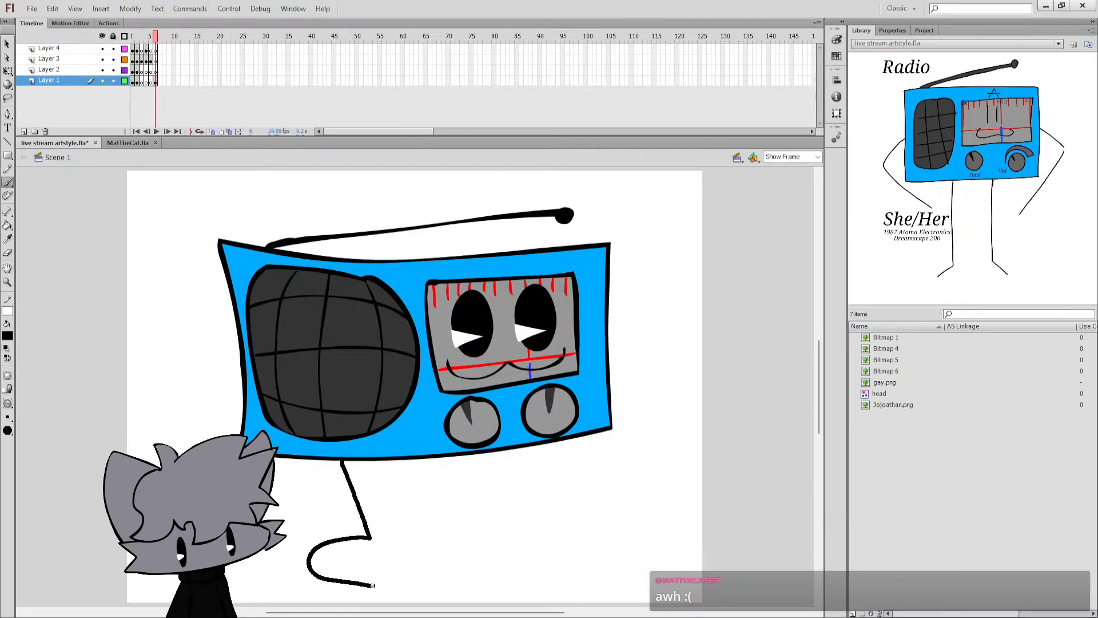
key(ctrl+z)
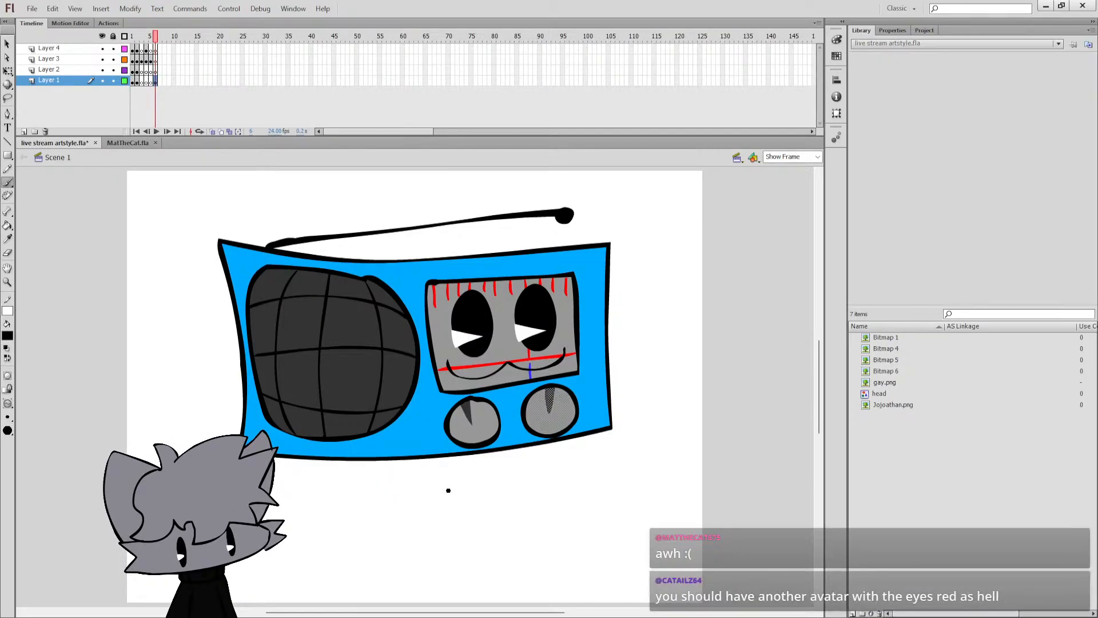
Move the radio's frame 6 artwork from Layer 1 to above Layer 2, make Layer 2's frame 6 active and save.
click(156, 82)
drag(155, 82, 156, 64)
click(156, 71)
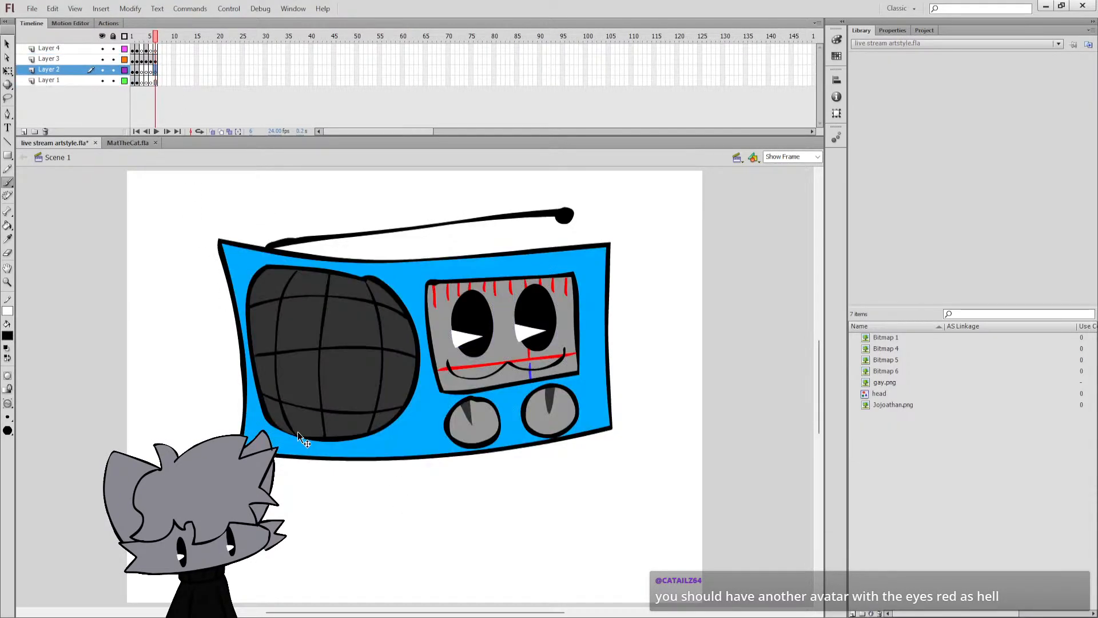
click(155, 82)
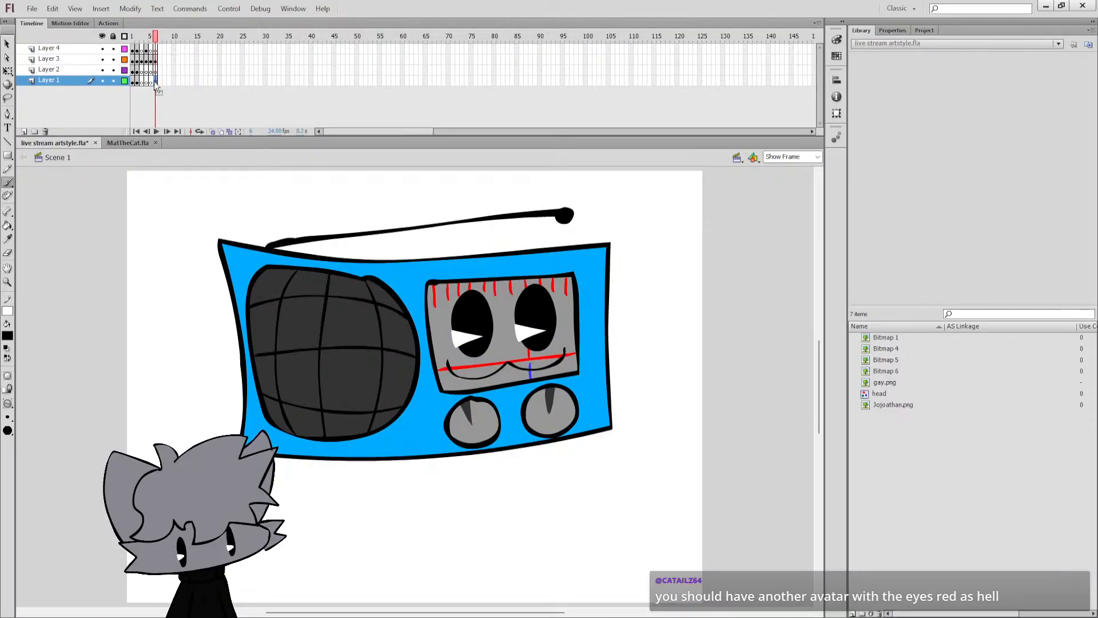
click(156, 71)
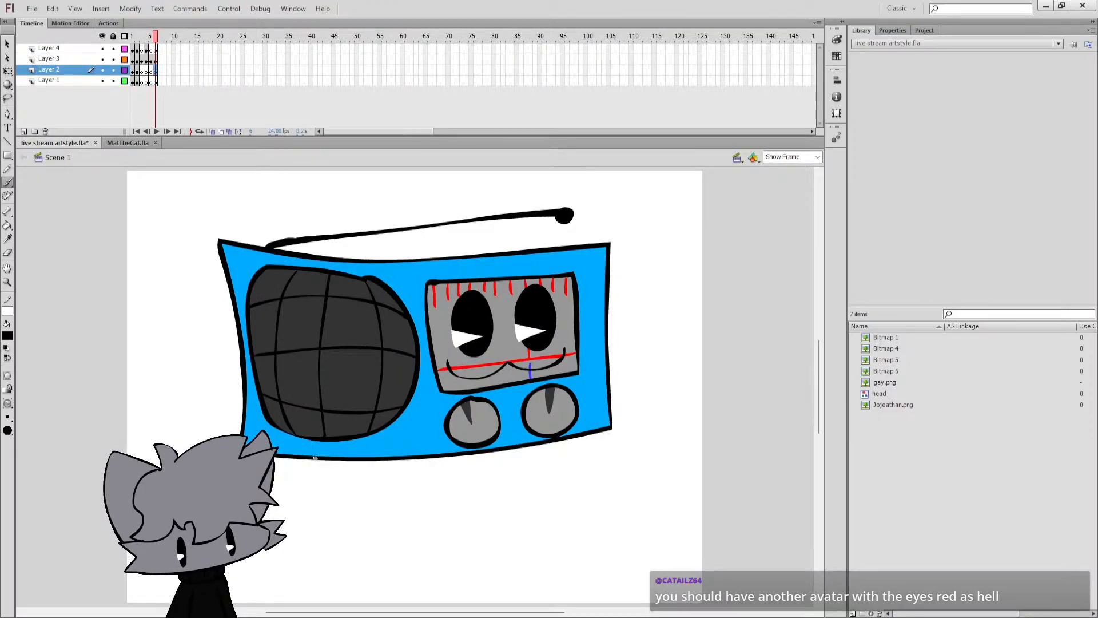
key(ctrl+z)
key(ctrl+z)
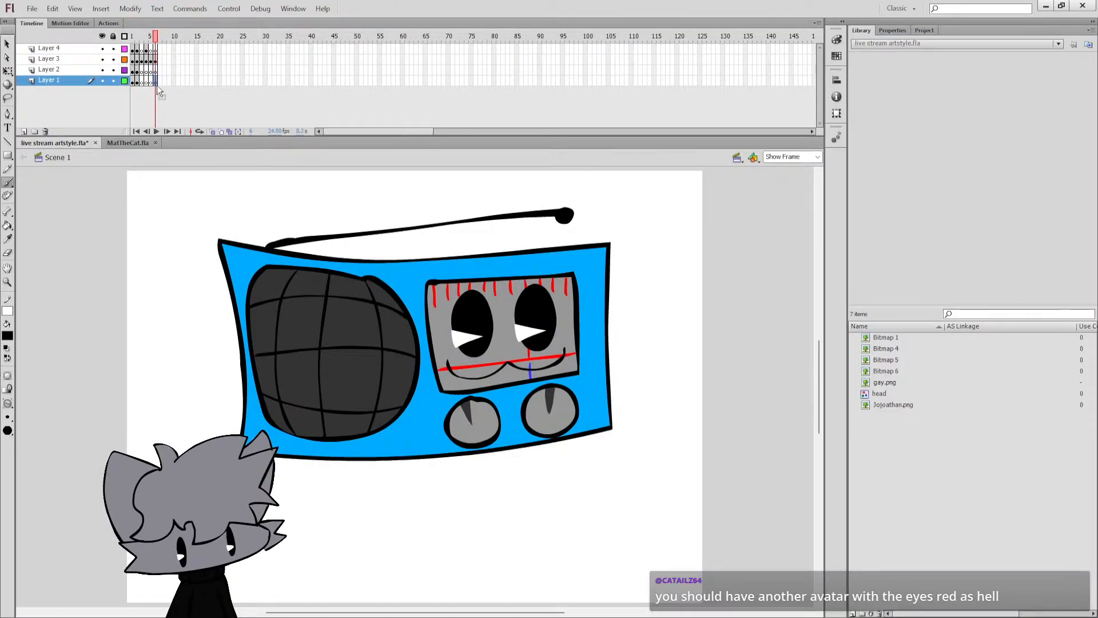
click(155, 71)
key(ctrl+s)
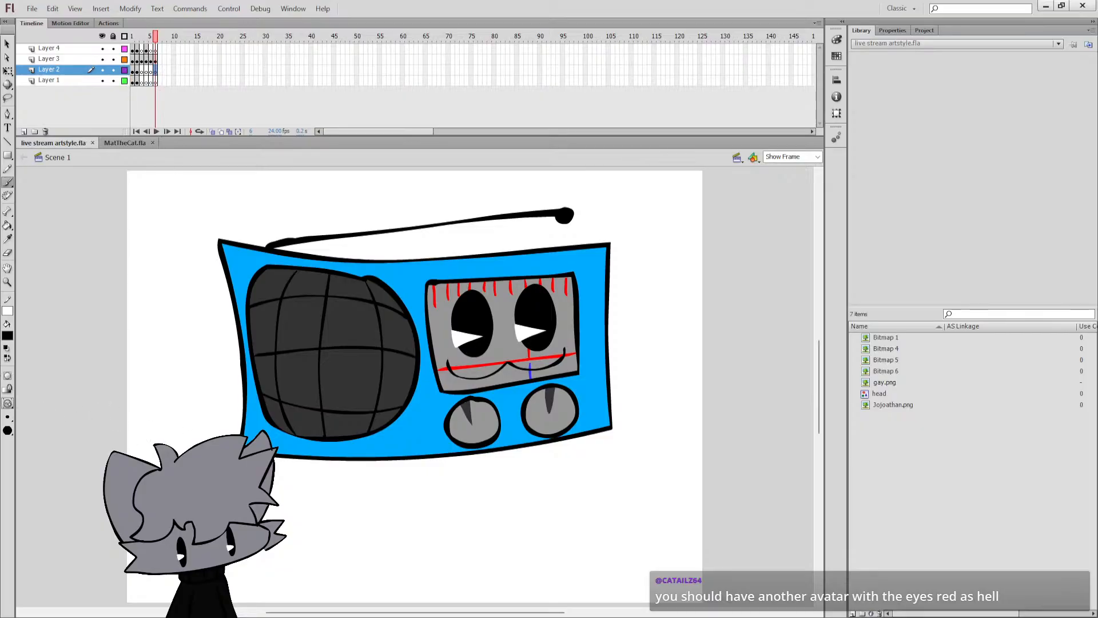
Paint the black outer outlines of two legs with rounded feet meeting in the middle below the radio's body.
mouse_move(323, 450)
mouse_down()
mouse_move(360, 536)
mouse_move(323, 559)
mouse_move(344, 573)
mouse_move(420, 575)
mouse_up()
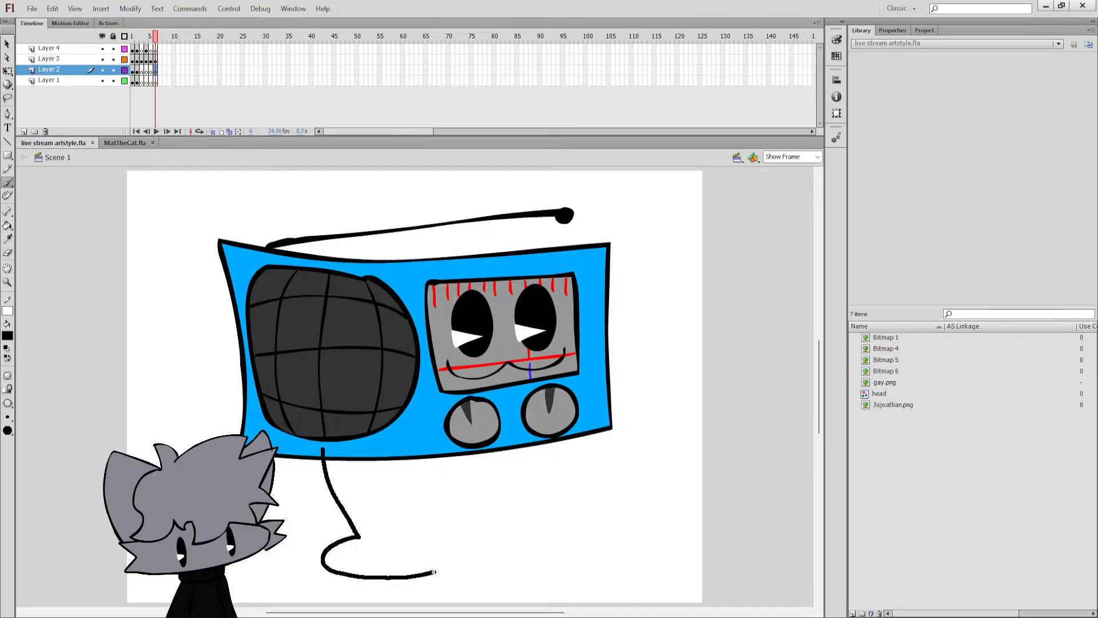
drag(435, 571, 437, 571)
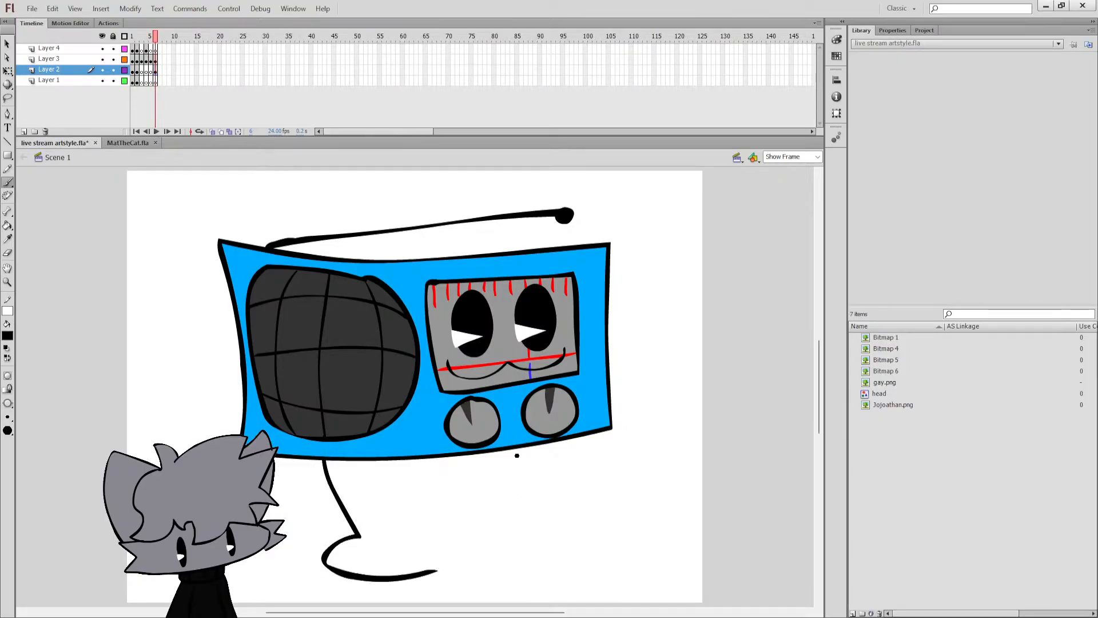
drag(526, 442, 510, 499)
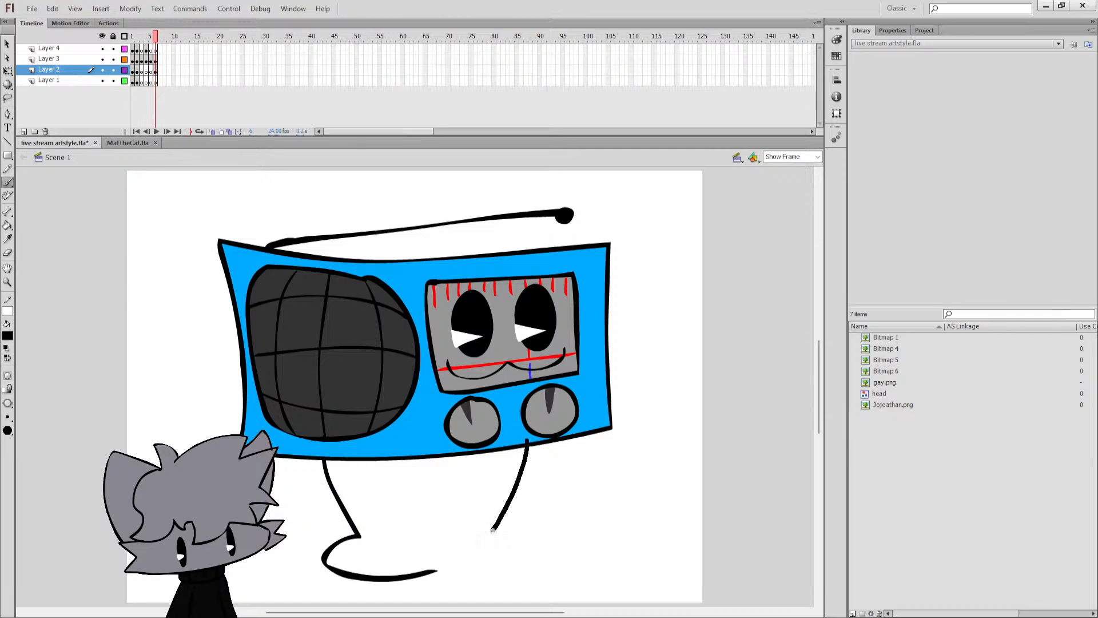
mouse_move(521, 556)
mouse_down()
mouse_move(485, 582)
mouse_move(436, 572)
mouse_up()
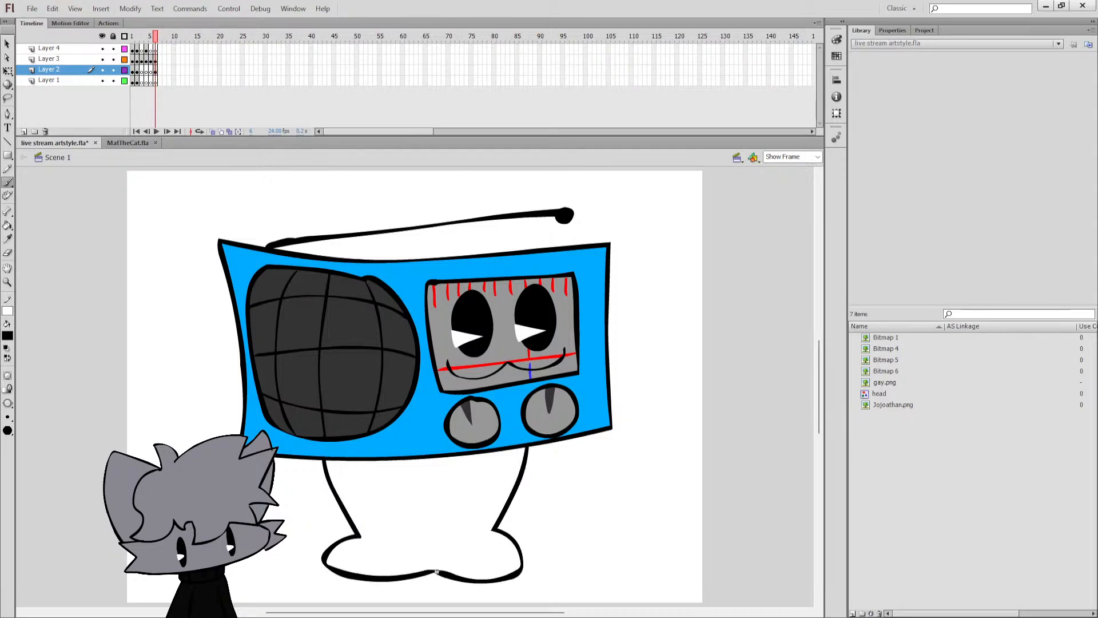
key(ctrl+z)
drag(526, 440, 500, 525)
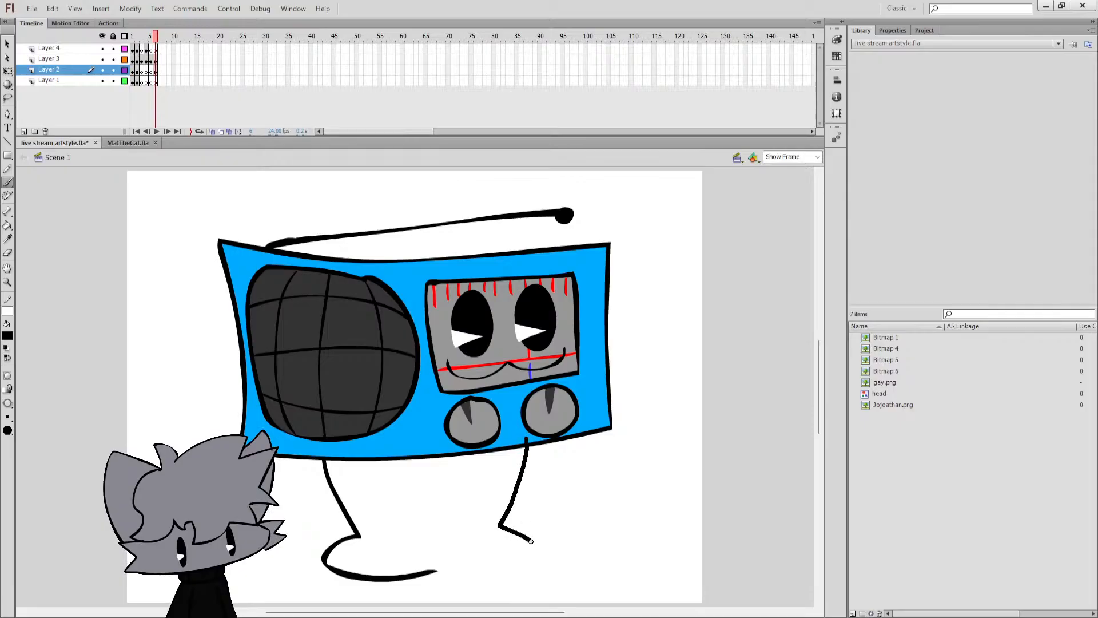
drag(444, 570, 436, 570)
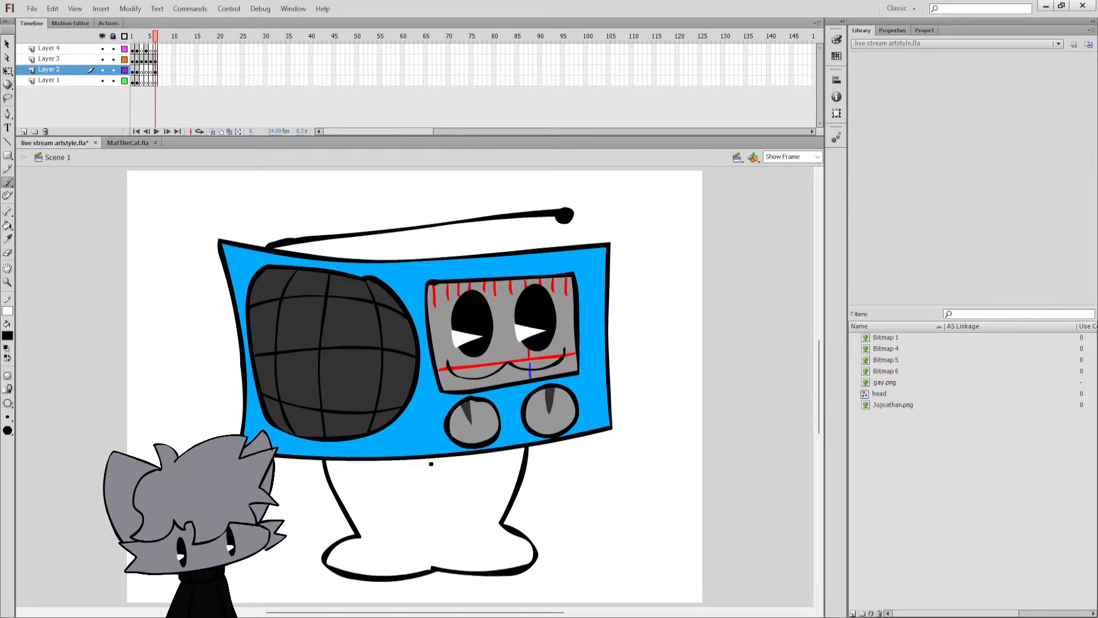
Divide the two legs with a vertical centre line and draw a closing line across their tops behind the body.
drag(432, 464, 433, 570)
key(ctrl+s)
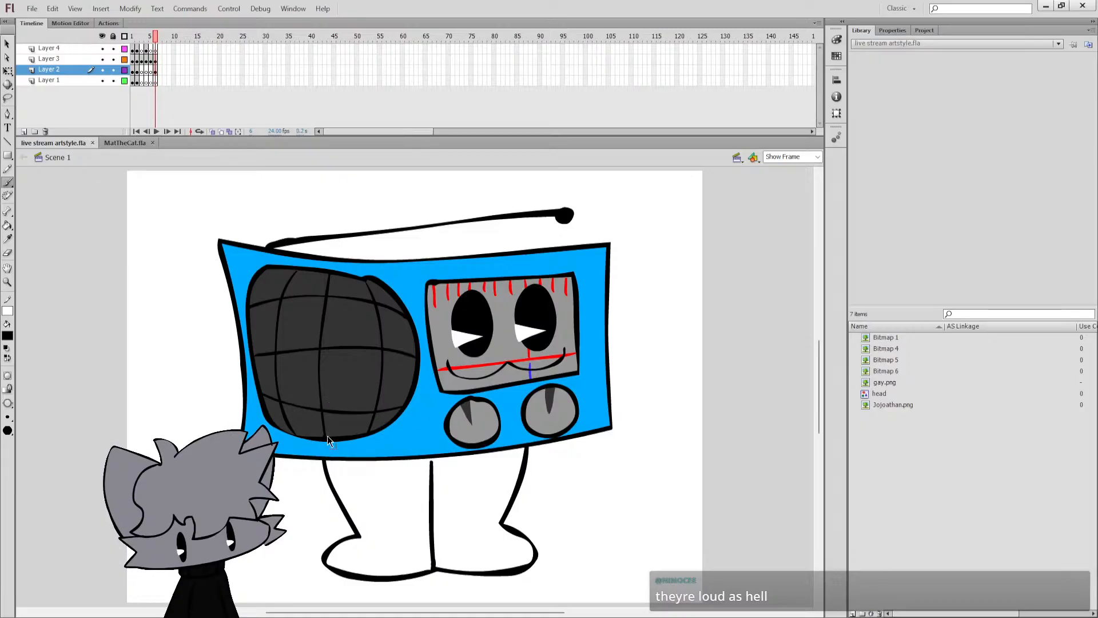
mouse_move(328, 435)
mouse_down()
mouse_move(345, 422)
mouse_move(425, 408)
mouse_move(525, 433)
mouse_up()
key(ctrl+z)
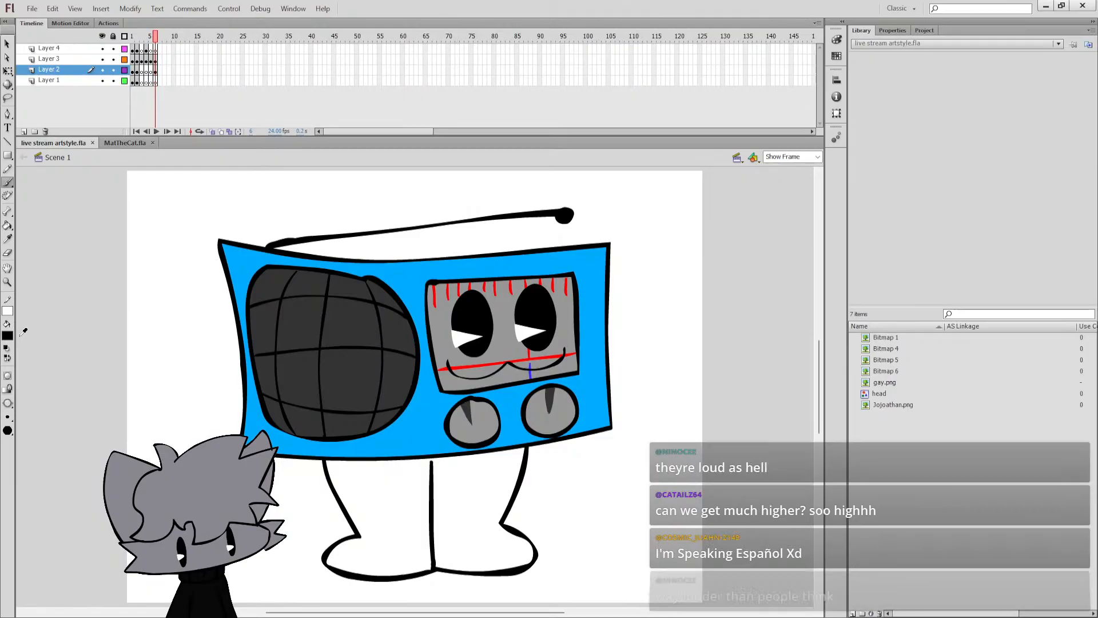
Fill both legs with the grey sampled from the left knob.
click(115, 388)
key(ctrl+s)
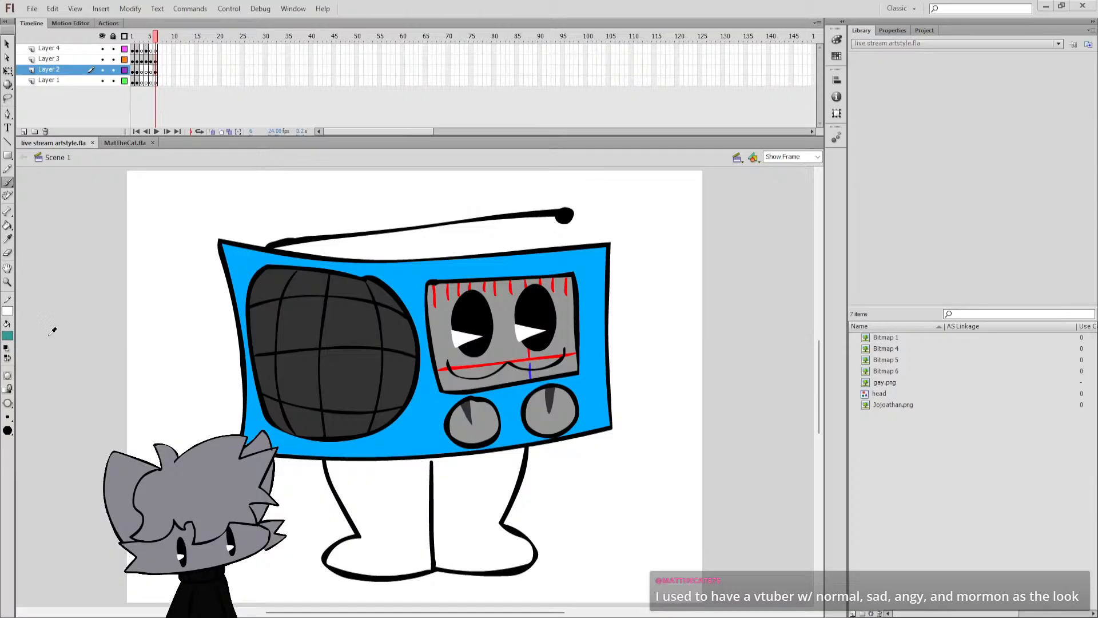
click(486, 418)
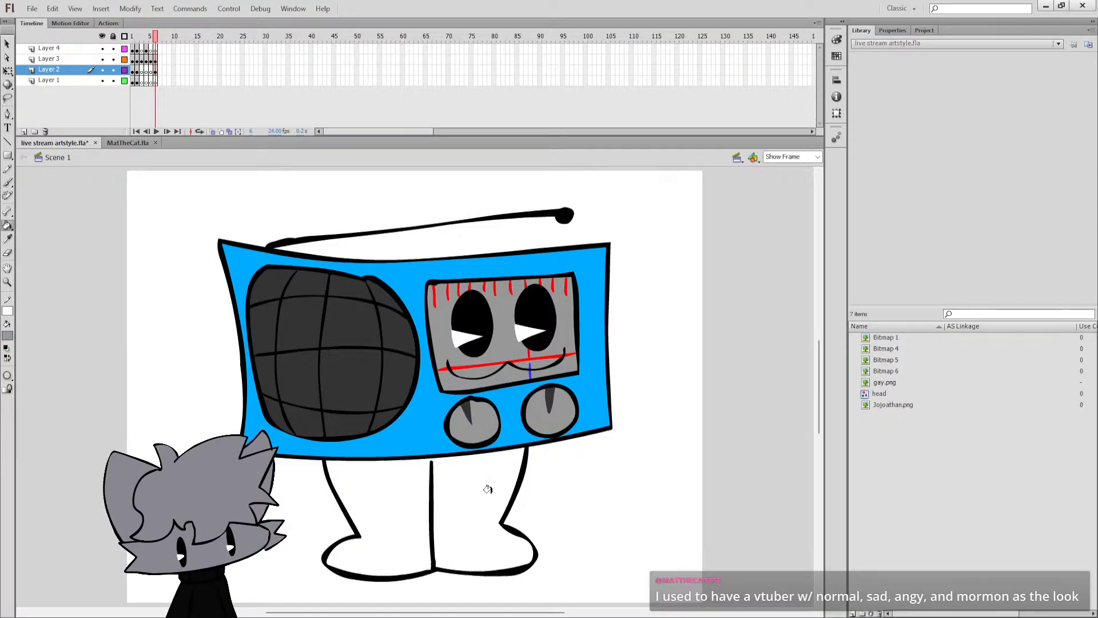
click(485, 483)
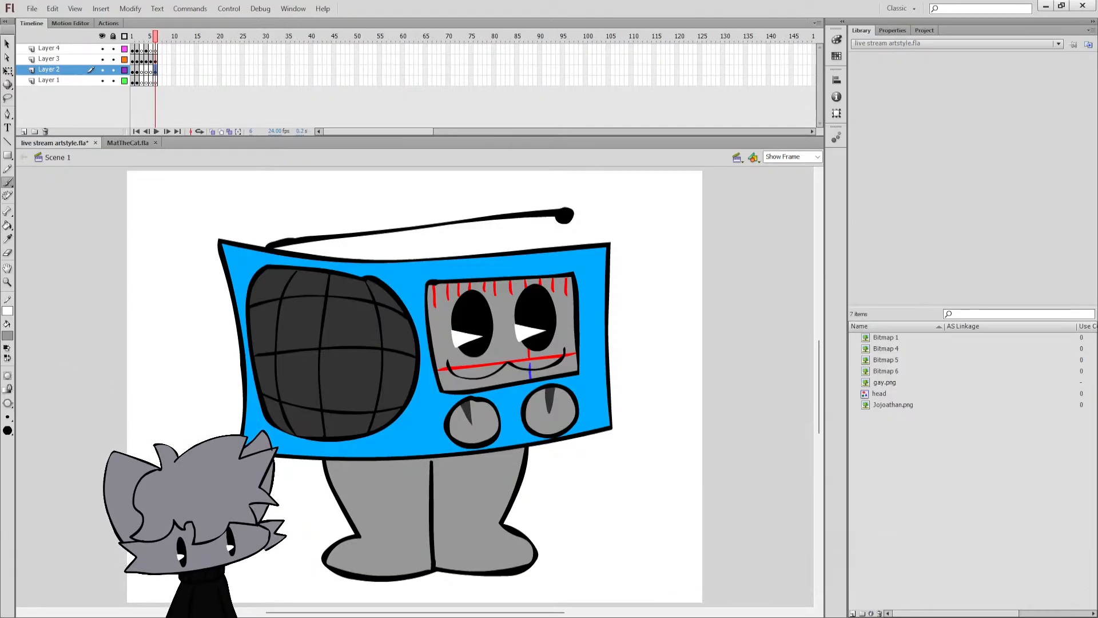
Reset the fill colour to black and move the legs' frame 6 artwork from Layer 2 down to Layer 1.
click(7, 348)
click(8, 358)
click(156, 73)
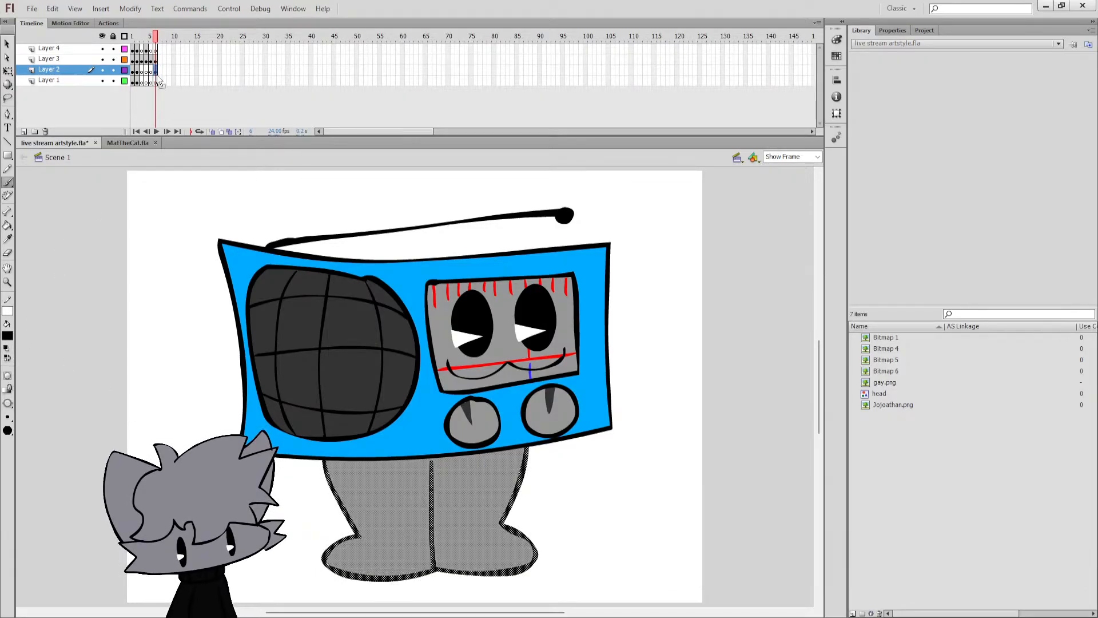
click(153, 87)
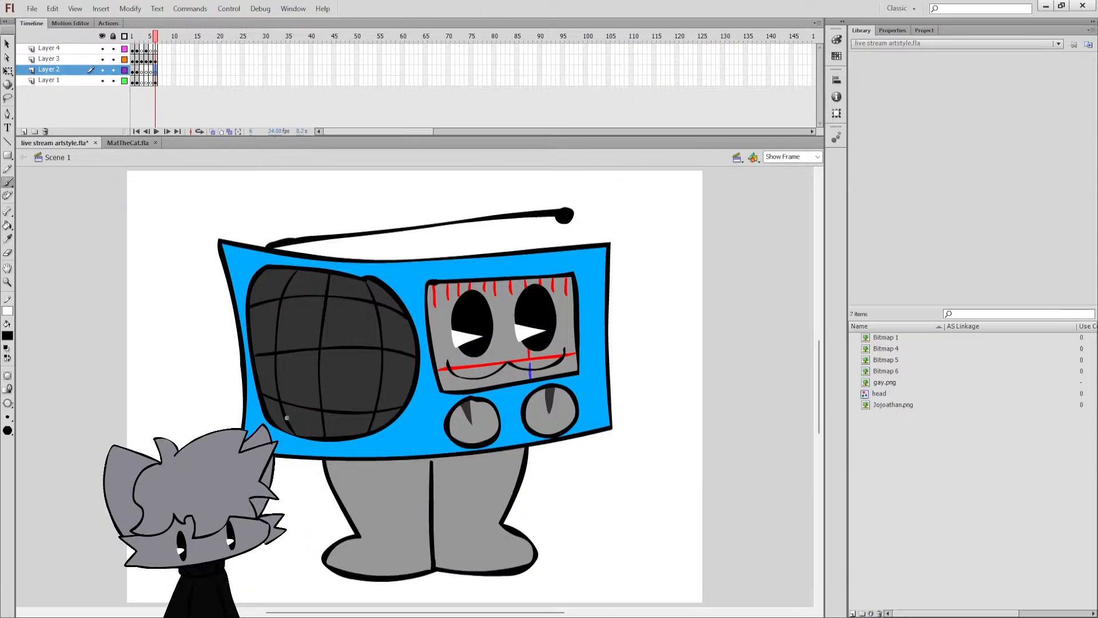
Paint the black outline of the left arm and its fingered hand coming from behind the radio's left side on Layer 2.
drag(246, 338, 198, 446)
key(ctrl+z)
mouse_move(248, 344)
mouse_down()
mouse_move(222, 437)
mouse_move(199, 426)
mouse_move(179, 451)
mouse_move(218, 433)
mouse_move(192, 435)
mouse_move(176, 455)
mouse_up()
key(ctrl+z)
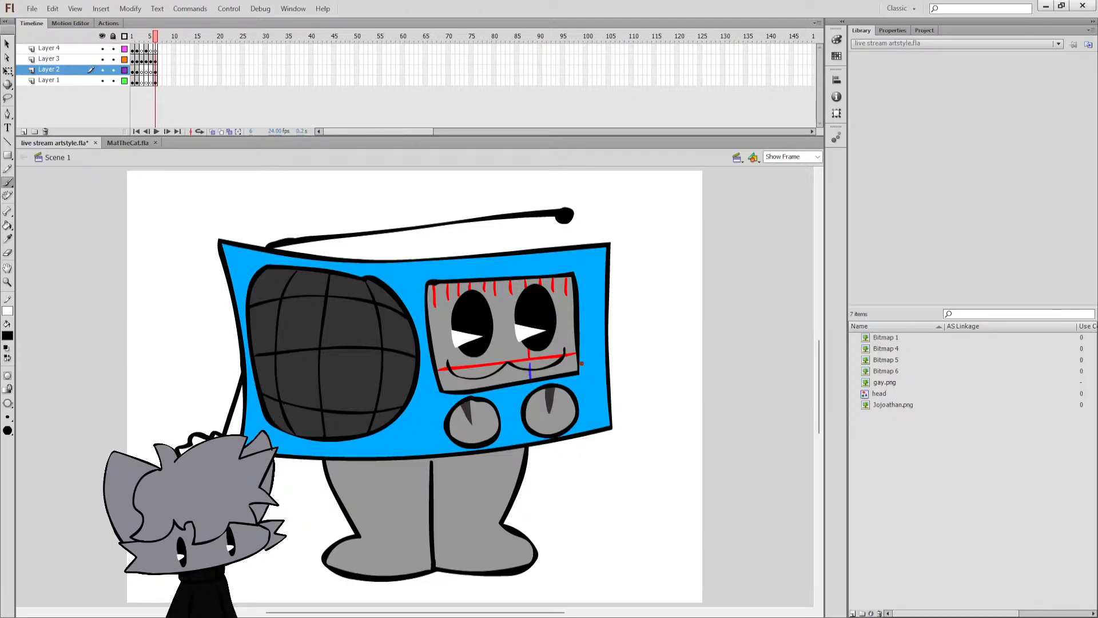
Paint the black outline of the right arm with an open, fingered hand at the radio's lower right side, and save.
mouse_move(591, 355)
mouse_down()
mouse_move(617, 417)
mouse_move(625, 400)
mouse_move(653, 418)
mouse_move(629, 441)
mouse_move(630, 459)
mouse_move(600, 446)
mouse_move(557, 387)
mouse_move(600, 378)
mouse_up()
key(ctrl+z)
key(ctrl+s)
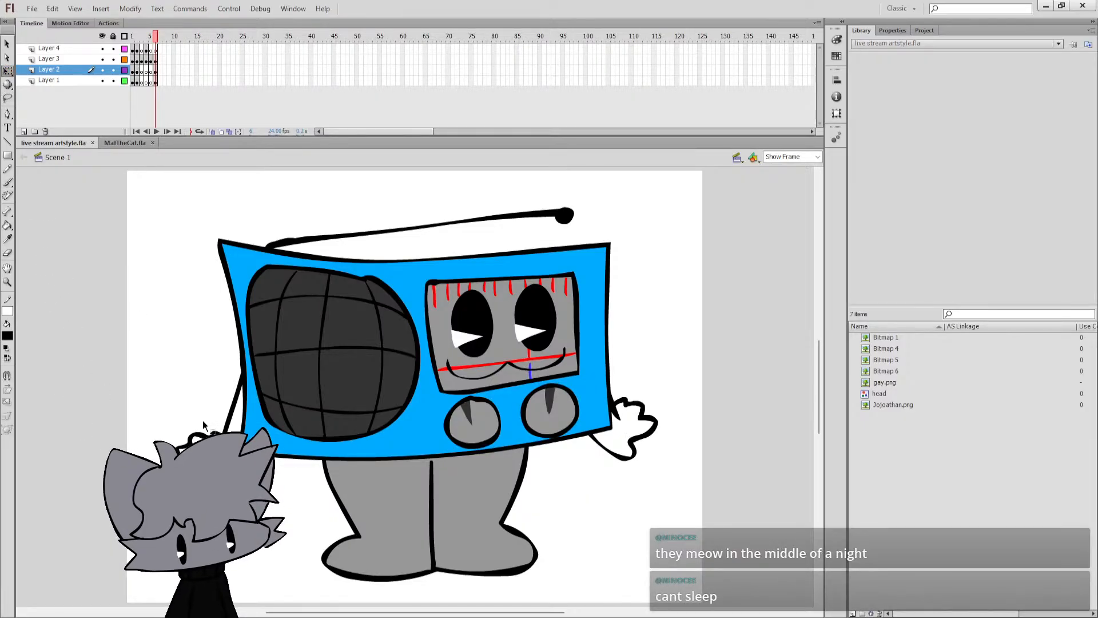
Nudge the left arm slightly up and to the right, and the right arm slightly down and to the right.
click(155, 71)
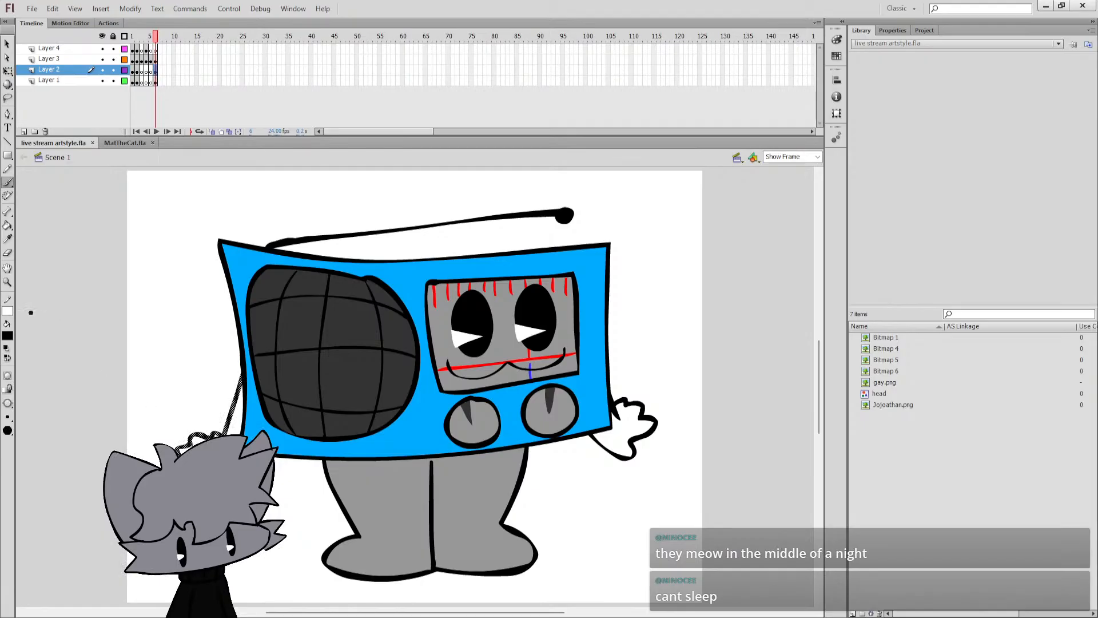
click(7, 70)
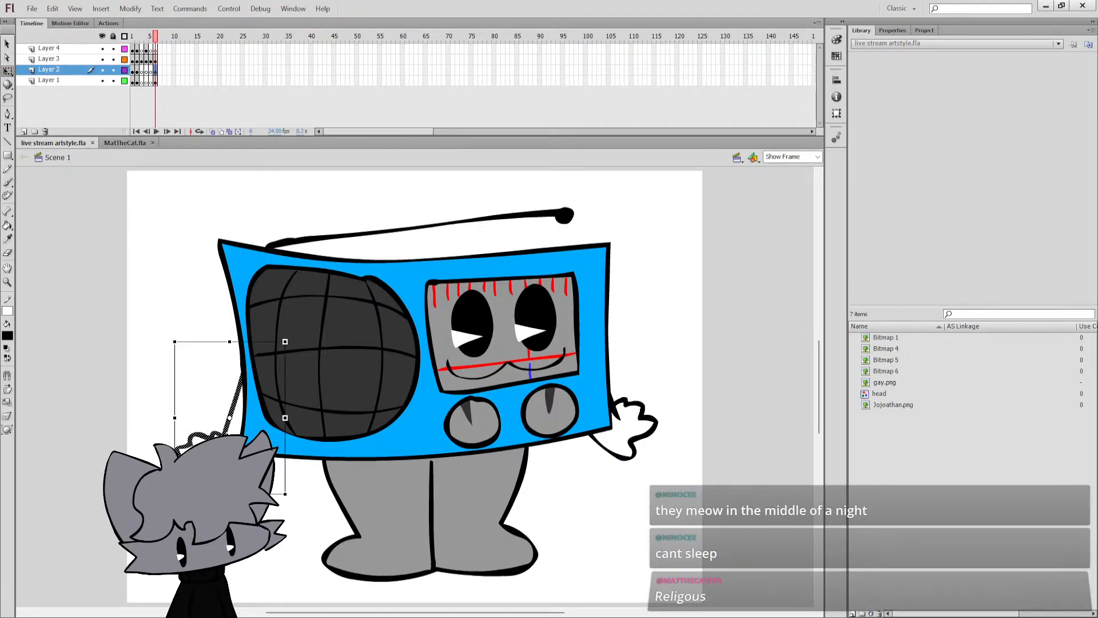
drag(209, 458, 212, 449)
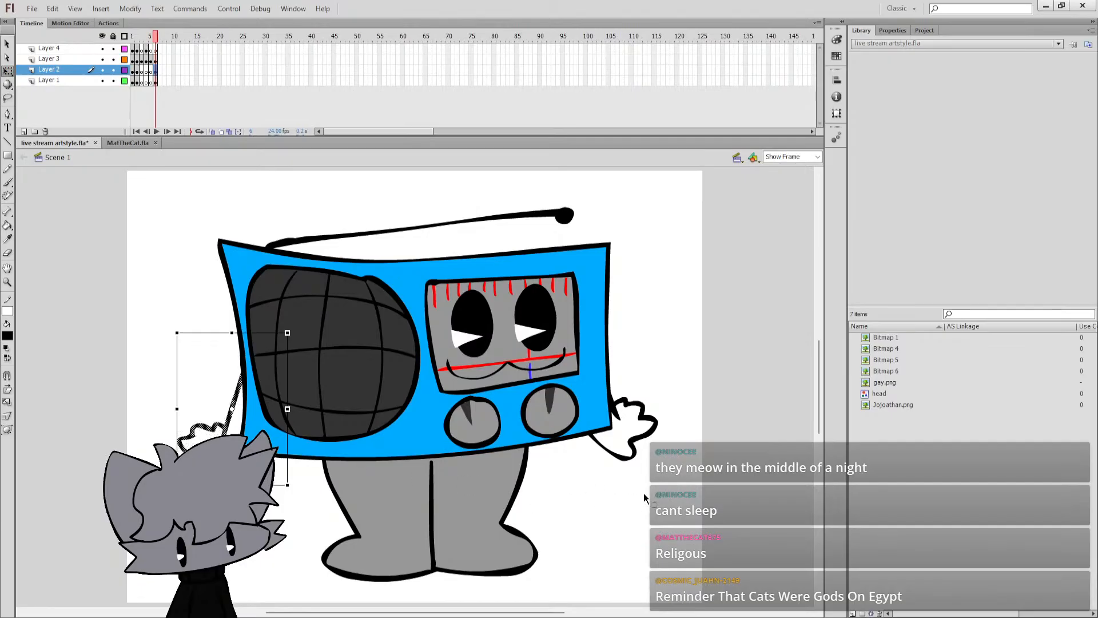
click(638, 448)
drag(637, 445, 643, 459)
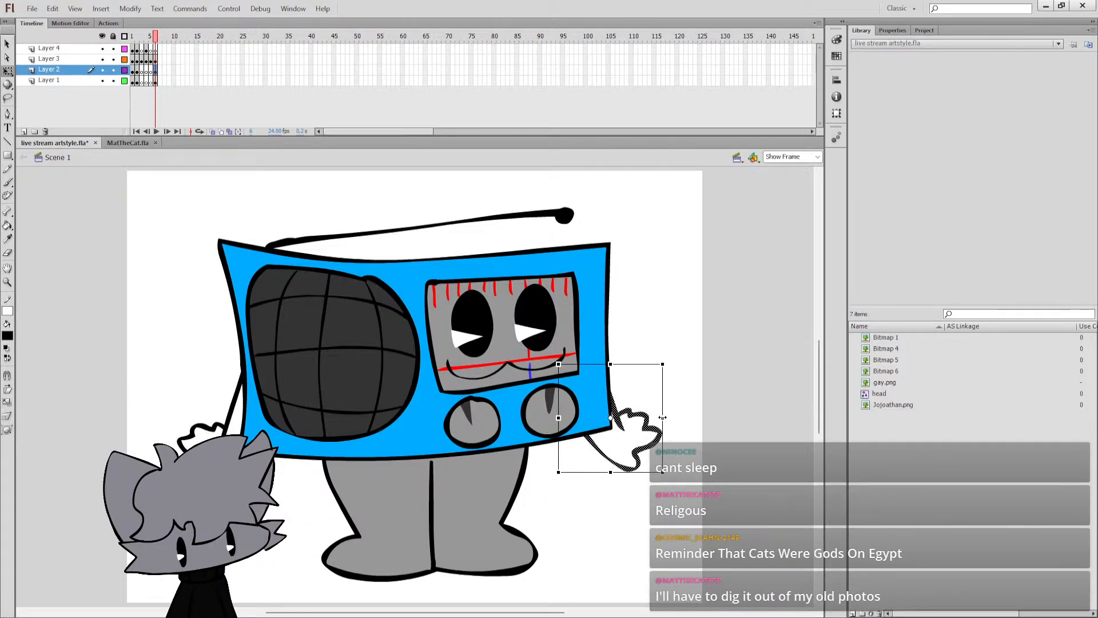
Stretch the right arm and hand slightly wider towards the right, deselect them, and save the document.
drag(663, 418, 668, 417)
click(703, 389)
key(ctrl+s)
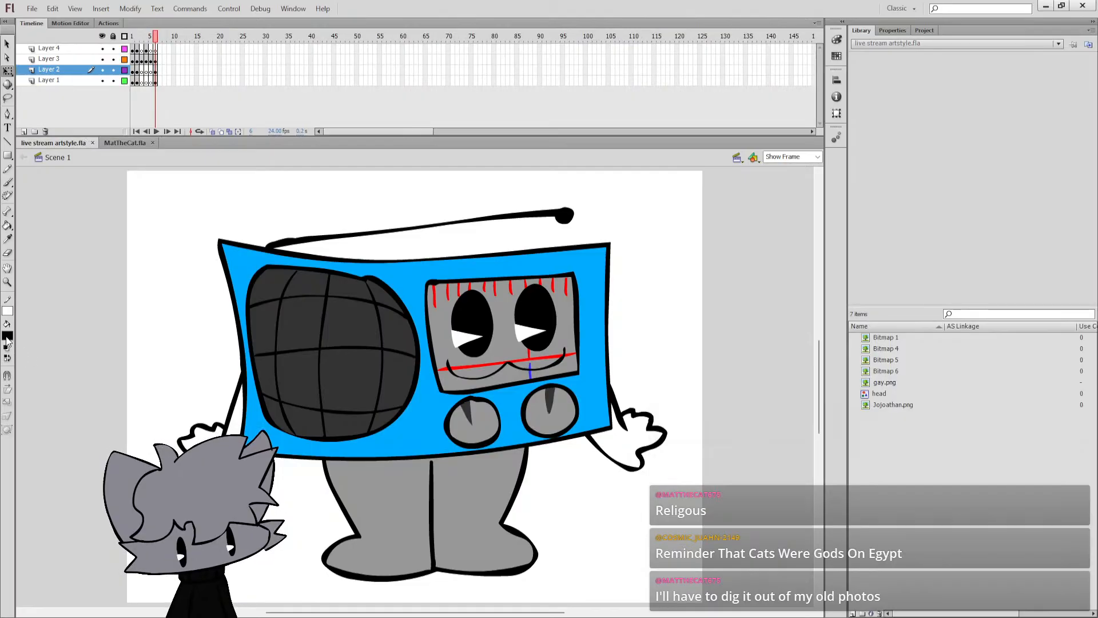
Fill both arms and hands with the grey sampled from the legs, and save the document.
click(7, 338)
click(373, 503)
key(k)
click(235, 416)
key(q)
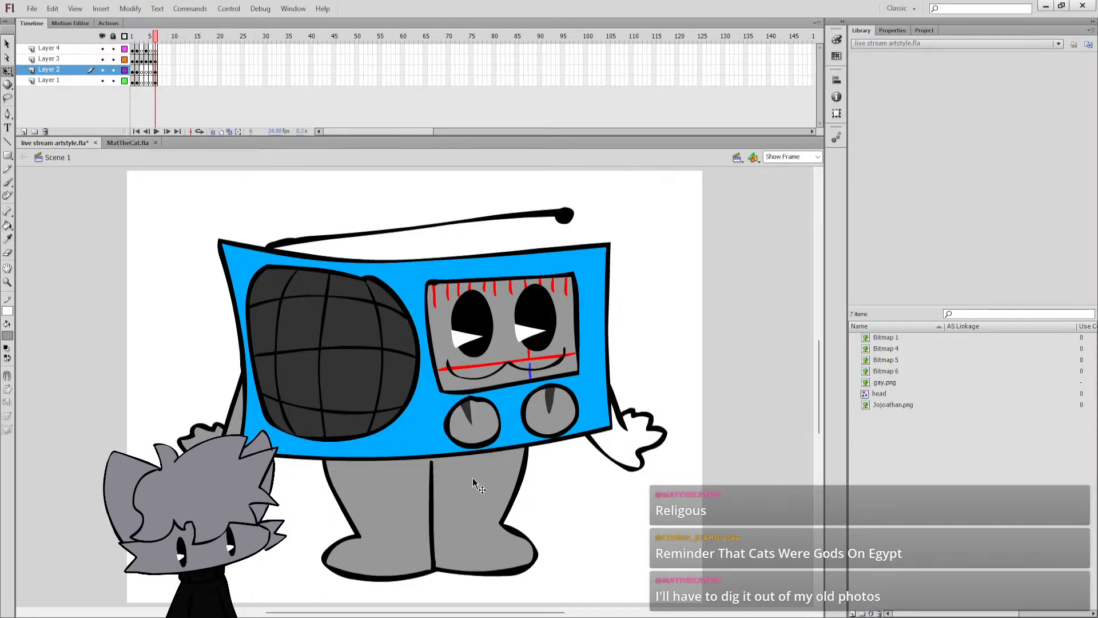
key(k)
click(635, 441)
key(ctrl+s)
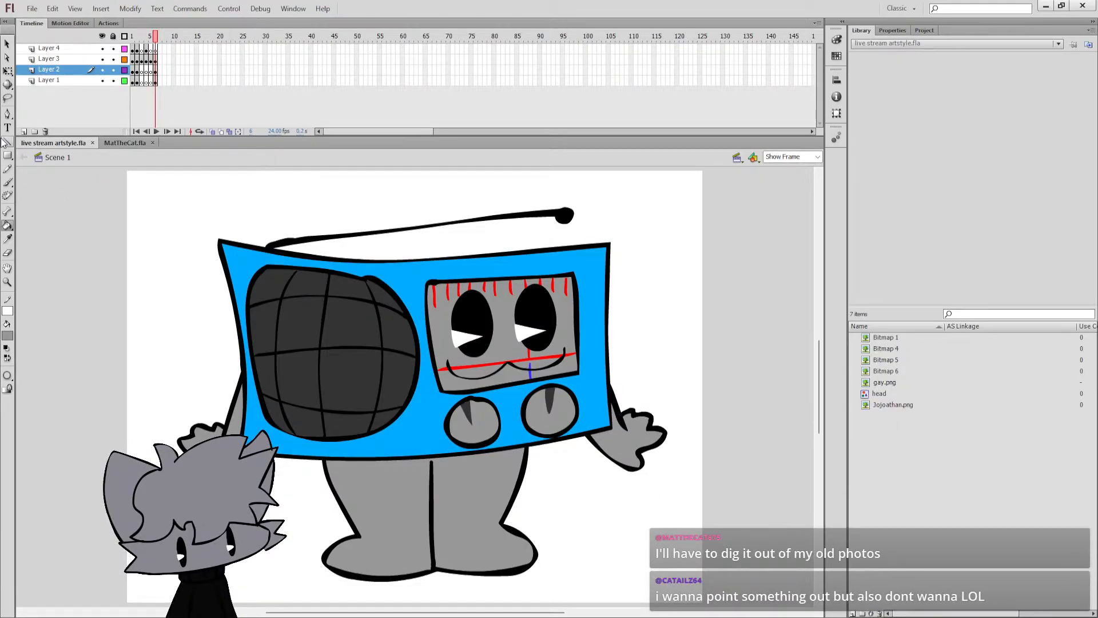
Select the right arm with its grey fill, adjust it slightly with Free Transform, and save the document.
click(7, 70)
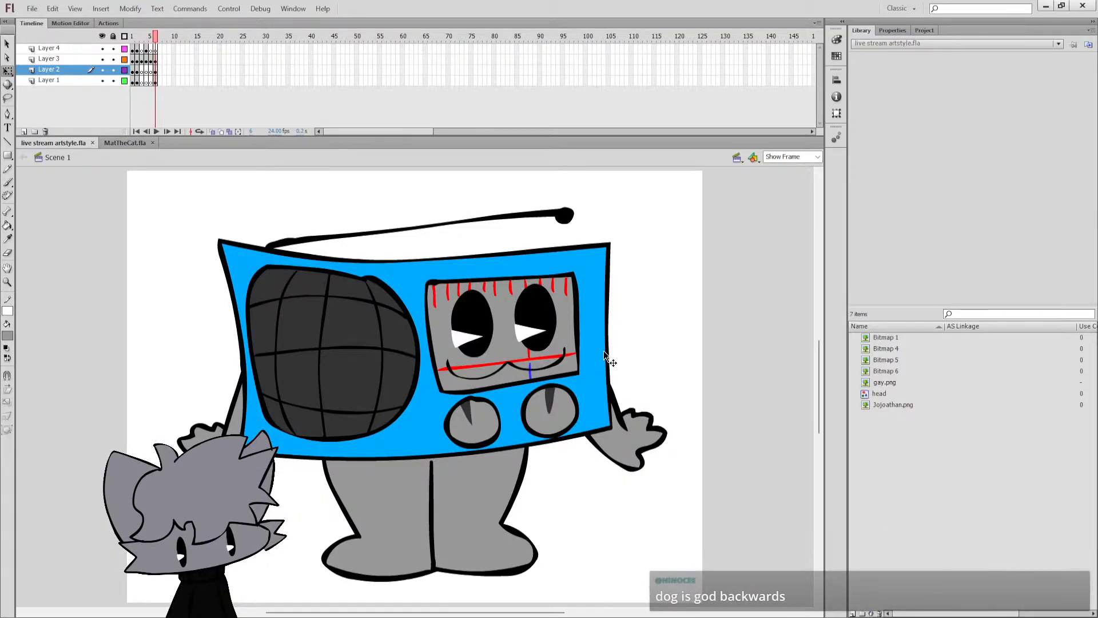
click(615, 446)
click(621, 421)
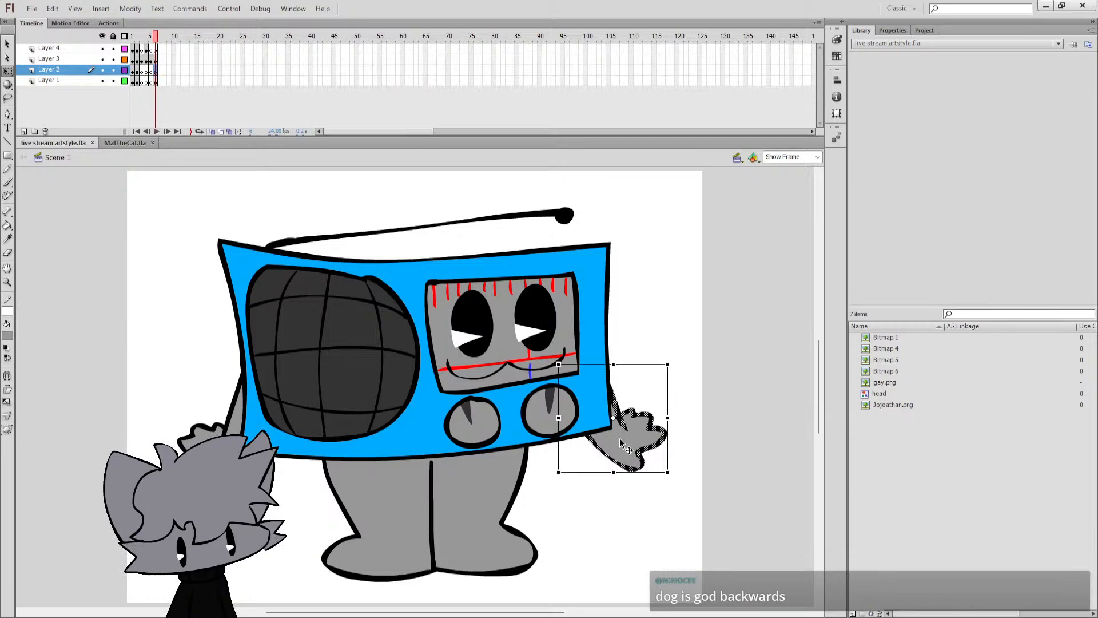
shift+click(620, 439)
drag(559, 472, 622, 392)
click(629, 394)
key(ctrl+s)
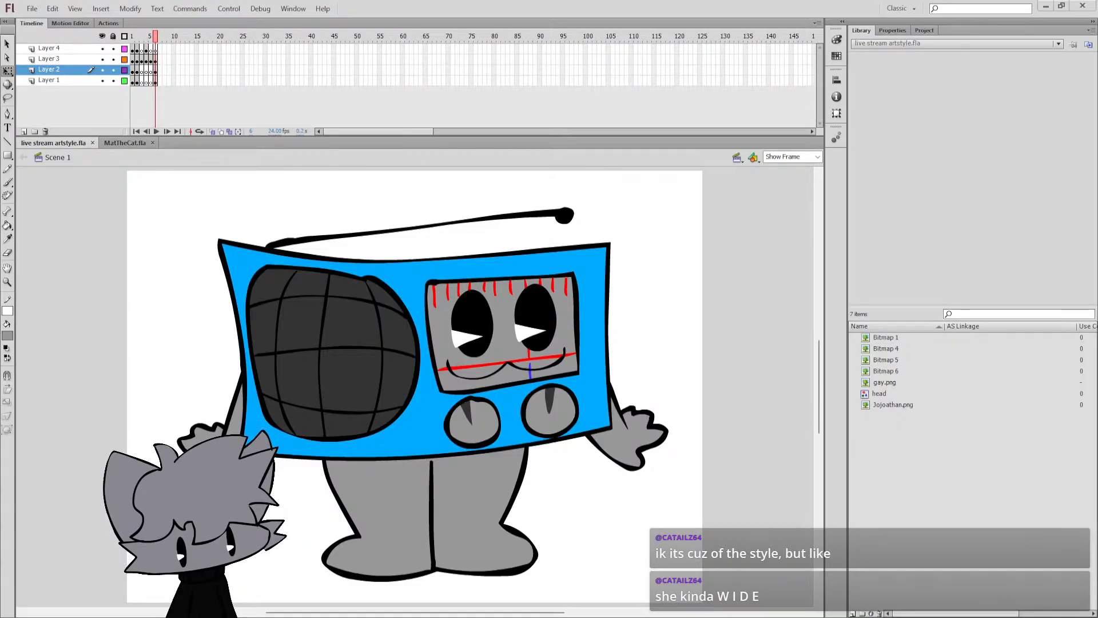
Preview the Radio reference image Bitmap 6 in the library to compare it with the drawing, and play the timeline.
click(361, 379)
click(605, 508)
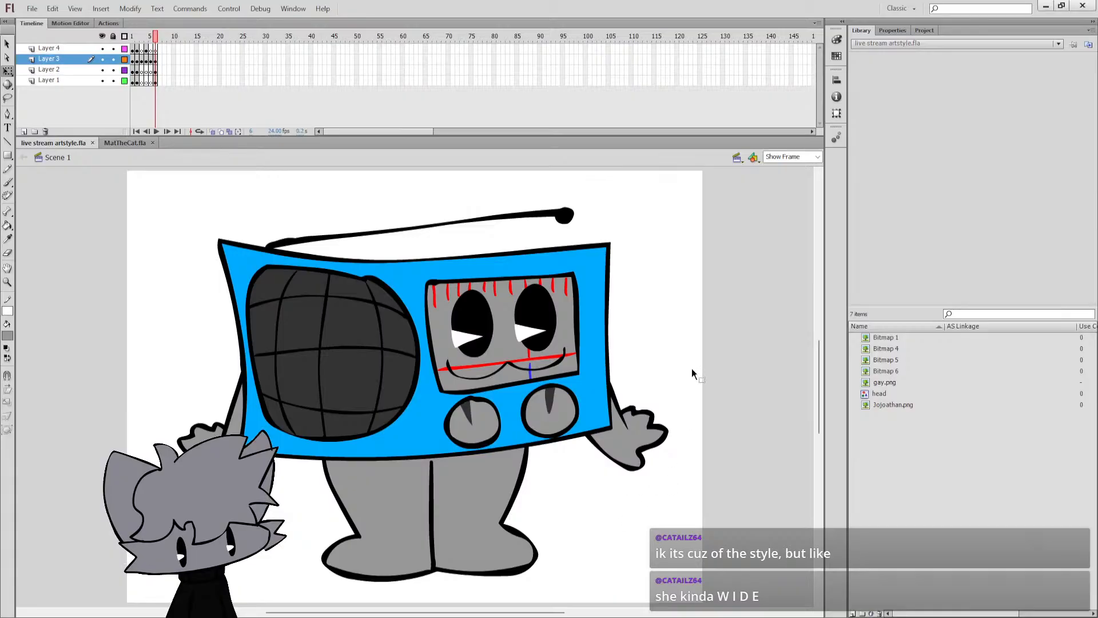
click(881, 342)
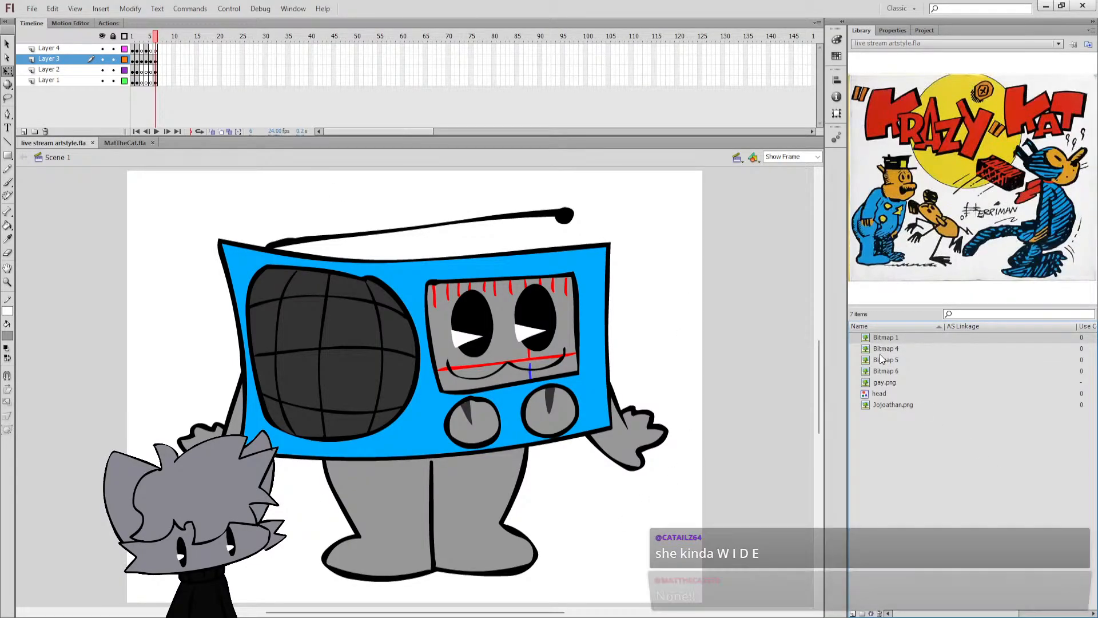
click(883, 373)
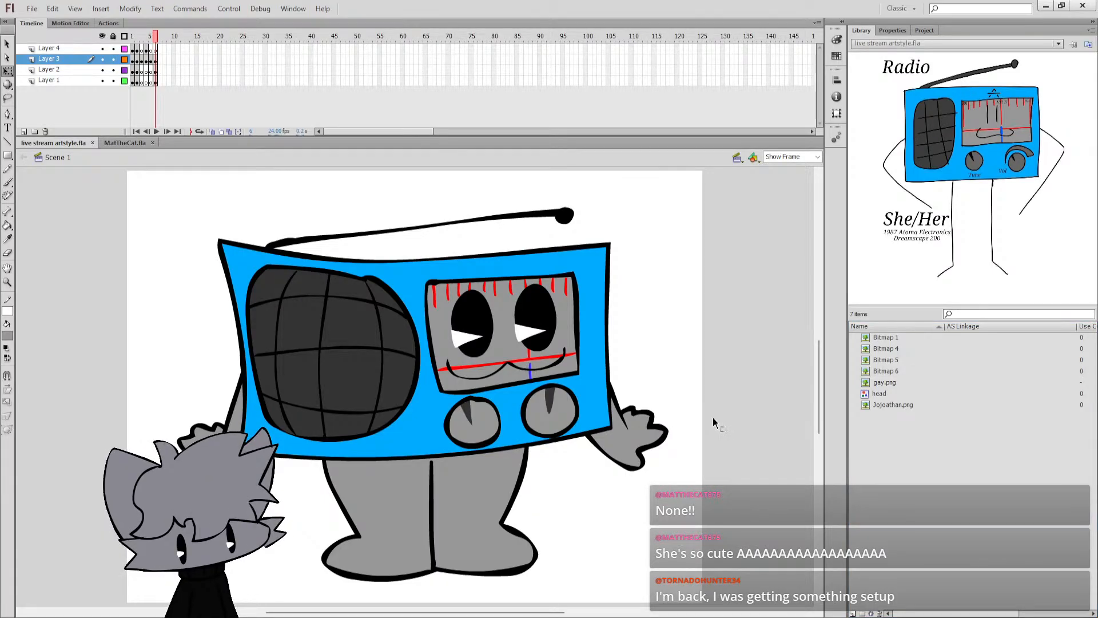
key(Return)
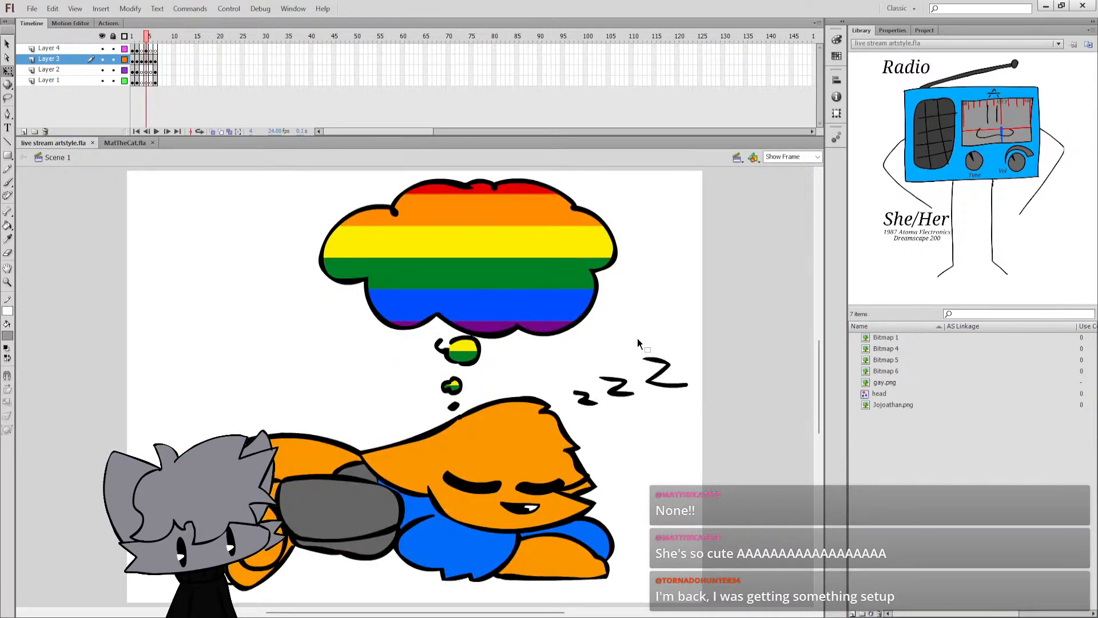